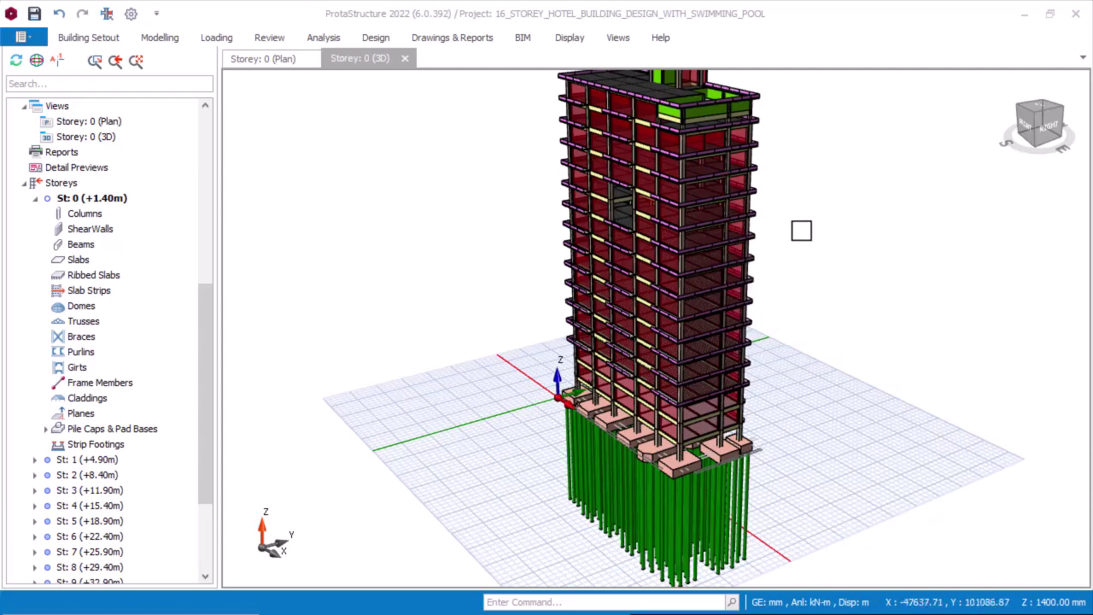
Examine the 16-storey hotel's pile foundations in the 3D view and in the Storey 0 plan
{"action": "mouse_move", "coordinate": [709, 384]}
{"action": "middle_mouse_down"}
{"action": "mouse_move", "coordinate": [786, 358]}
{"action": "mouse_move", "coordinate": [696, 388]}
{"action": "mouse_move", "coordinate": [640, 382]}
{"action": "mouse_move", "coordinate": [683, 386]}
{"action": "middle_mouse_up"}
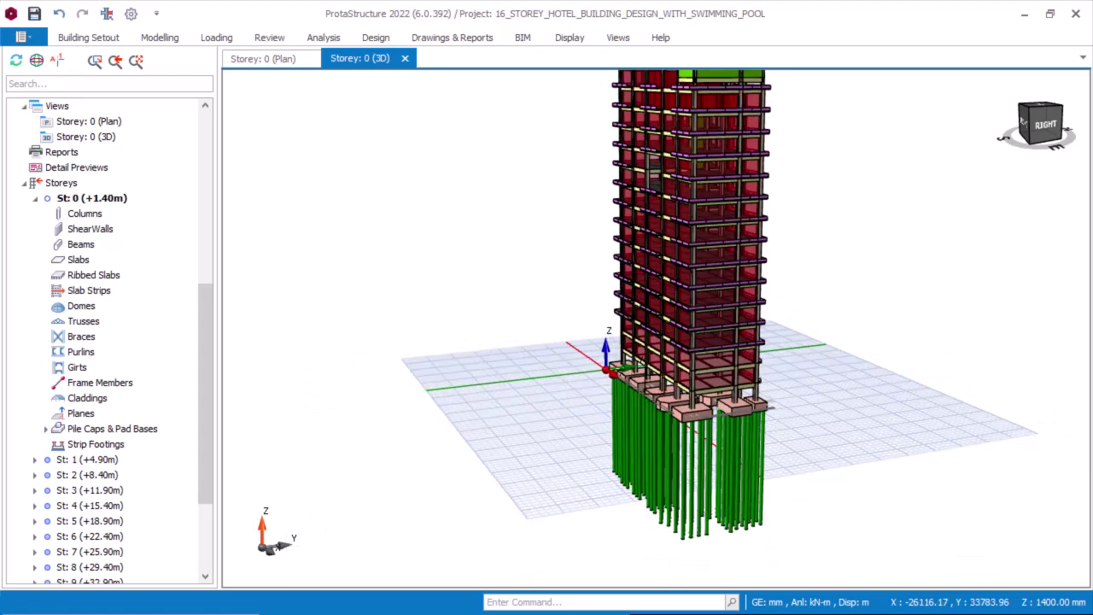
{"action": "middle_click_drag", "start_coordinate": [755, 414], "coordinate": [755, 478]}
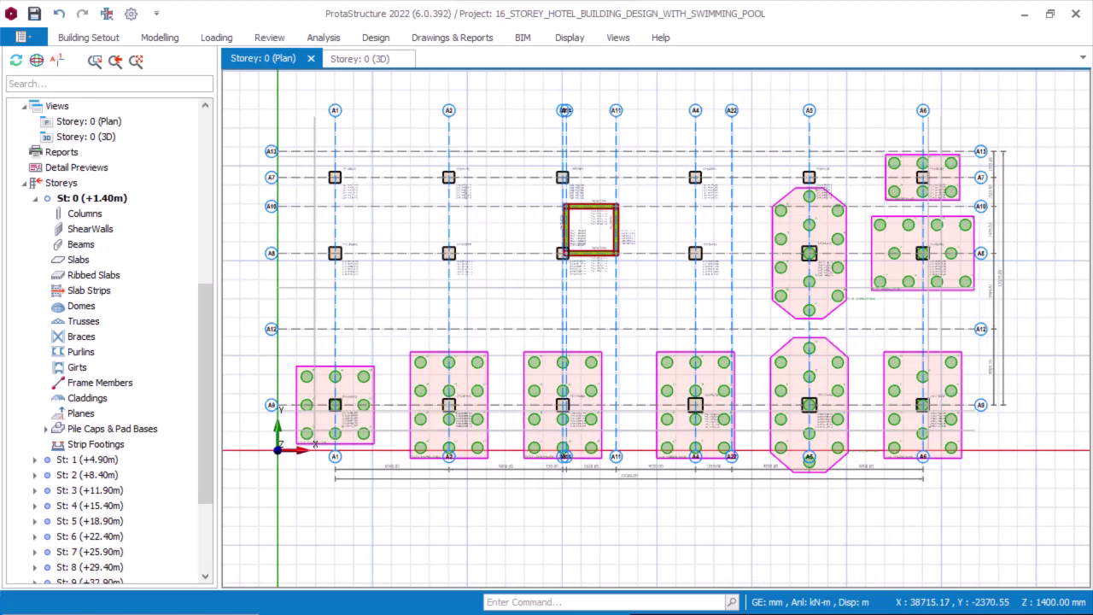
{"action": "key", "text": "ctrl+Tab"}
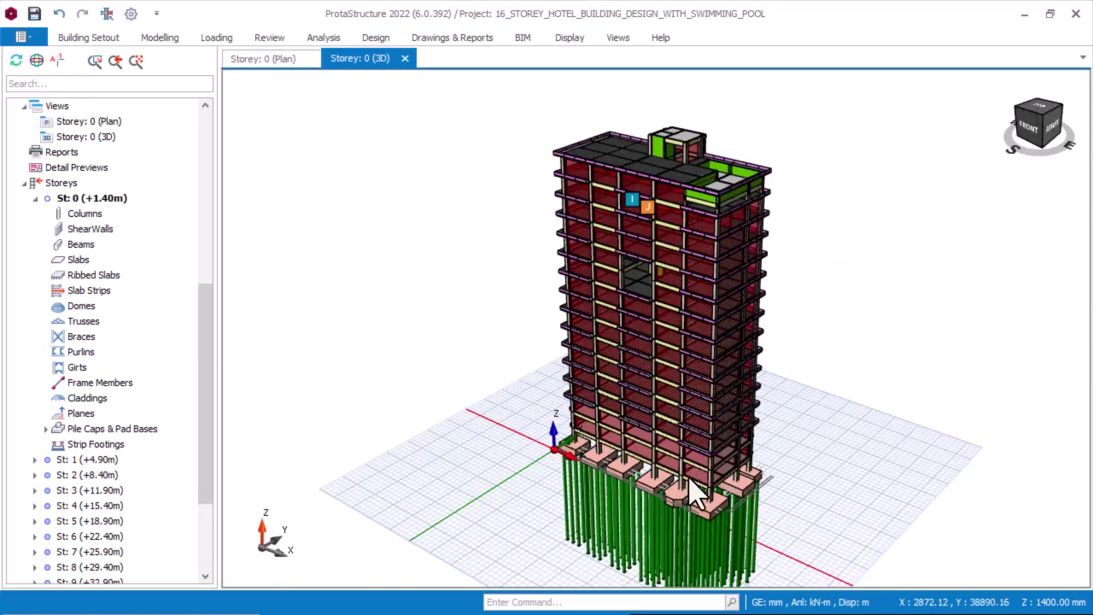
{"action": "scroll", "coordinate": [694, 499], "scroll_direction": "up", "scroll_amount": 3}
{"action": "mouse_move", "coordinate": [671, 380]}
{"action": "middle_mouse_down"}
{"action": "mouse_move", "coordinate": [663, 410]}
{"action": "mouse_move", "coordinate": [696, 420]}
{"action": "mouse_move", "coordinate": [675, 402]}
{"action": "middle_mouse_up"}
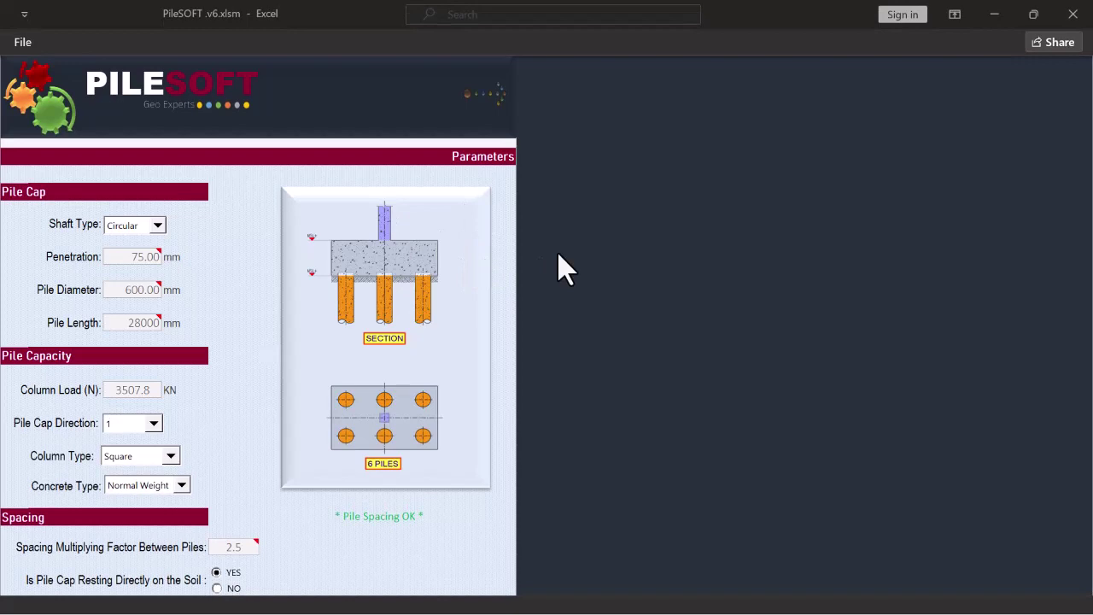
Switch to the PileSOFT workbook in Excel and review its pile cap, pile capacity and spacing parameters
{"action": "scroll", "coordinate": [512, 251], "scroll_direction": "down", "scroll_amount": 3}
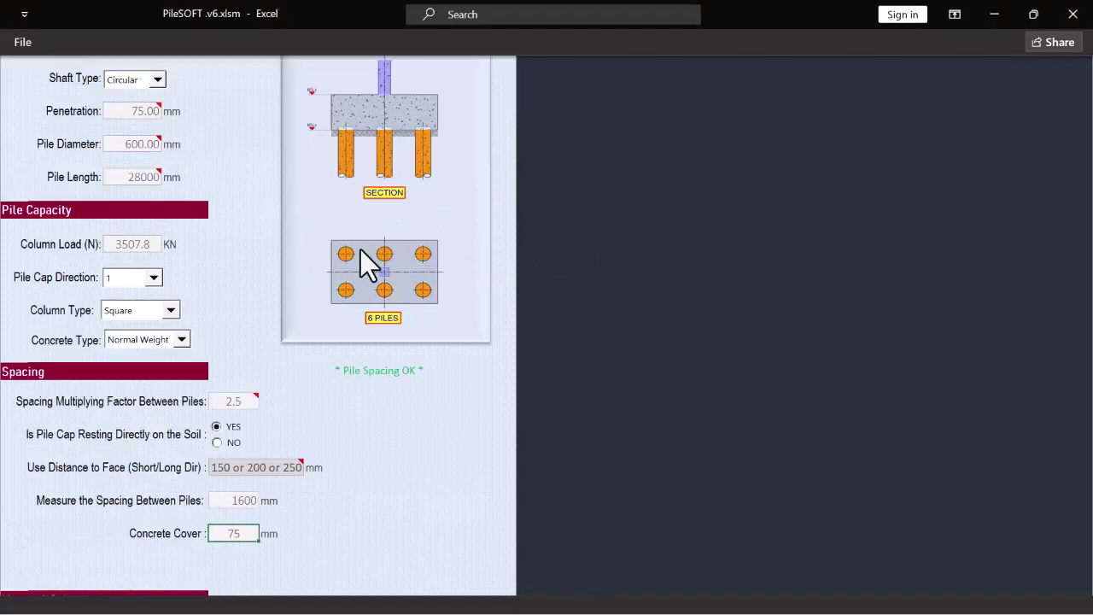
{"action": "scroll", "coordinate": [360, 249], "scroll_direction": "up", "scroll_amount": 3}
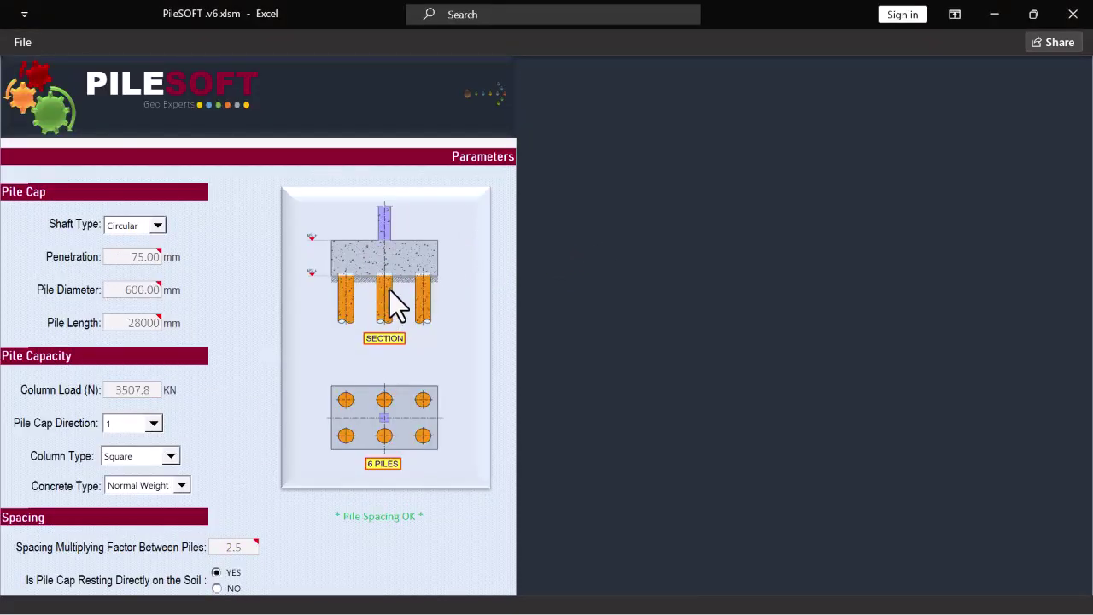
{"action": "scroll", "coordinate": [386, 293], "scroll_direction": "down", "scroll_amount": 3}
{"action": "scroll", "coordinate": [386, 295], "scroll_direction": "up", "scroll_amount": 3}
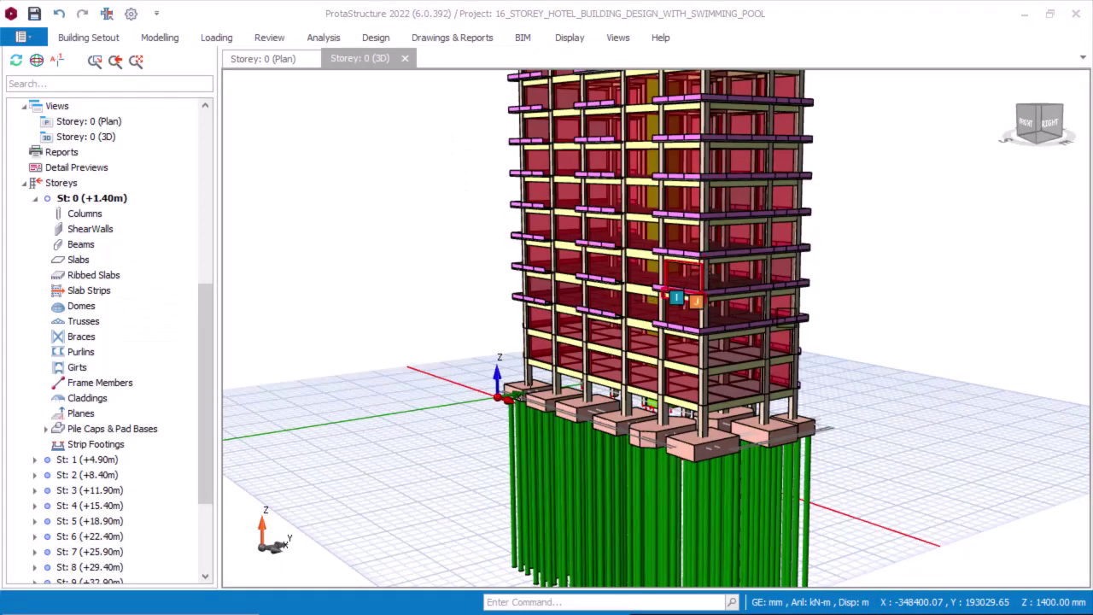
Return to ProtaStructure and inspect the pile caps beneath the tower in 3D and their layout in the Storey 0 plan
{"action": "scroll", "coordinate": [768, 328], "scroll_direction": "down", "scroll_amount": 1}
{"action": "mouse_move", "coordinate": [709, 316]}
{"action": "middle_mouse_down"}
{"action": "mouse_move", "coordinate": [769, 342]}
{"action": "mouse_move", "coordinate": [663, 337]}
{"action": "mouse_move", "coordinate": [692, 317]}
{"action": "mouse_move", "coordinate": [687, 337]}
{"action": "mouse_move", "coordinate": [641, 366]}
{"action": "mouse_move", "coordinate": [641, 324]}
{"action": "mouse_move", "coordinate": [699, 339]}
{"action": "mouse_move", "coordinate": [632, 329]}
{"action": "mouse_move", "coordinate": [676, 307]}
{"action": "mouse_move", "coordinate": [705, 322]}
{"action": "middle_mouse_up"}
{"action": "scroll", "coordinate": [667, 392], "scroll_direction": "up", "scroll_amount": 3}
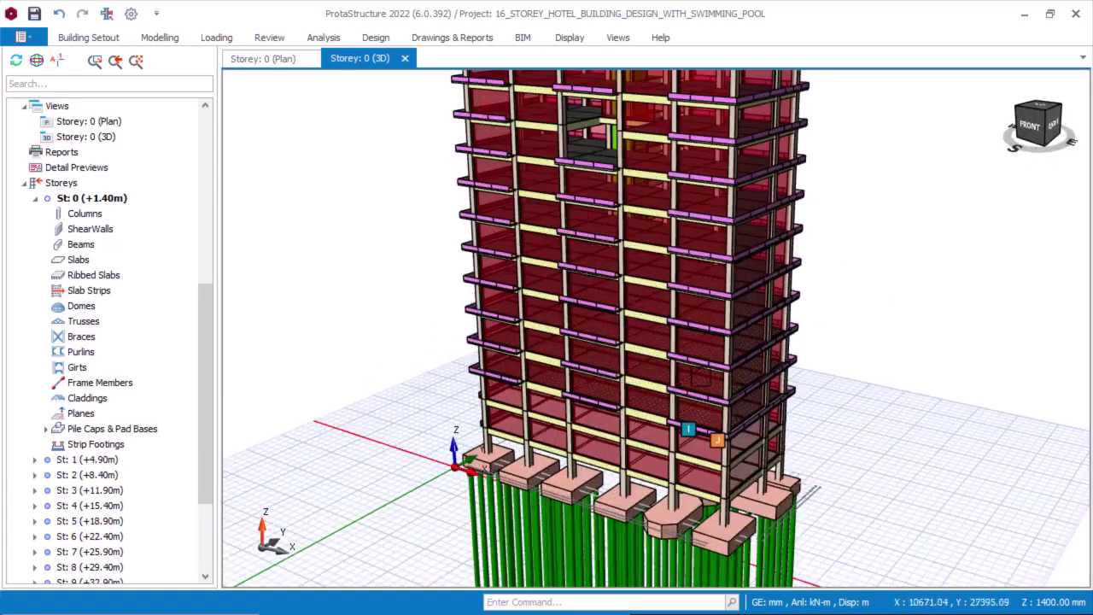
{"action": "middle_click_drag", "start_coordinate": [726, 360], "coordinate": [647, 366]}
{"action": "key", "text": "ctrl+Tab"}
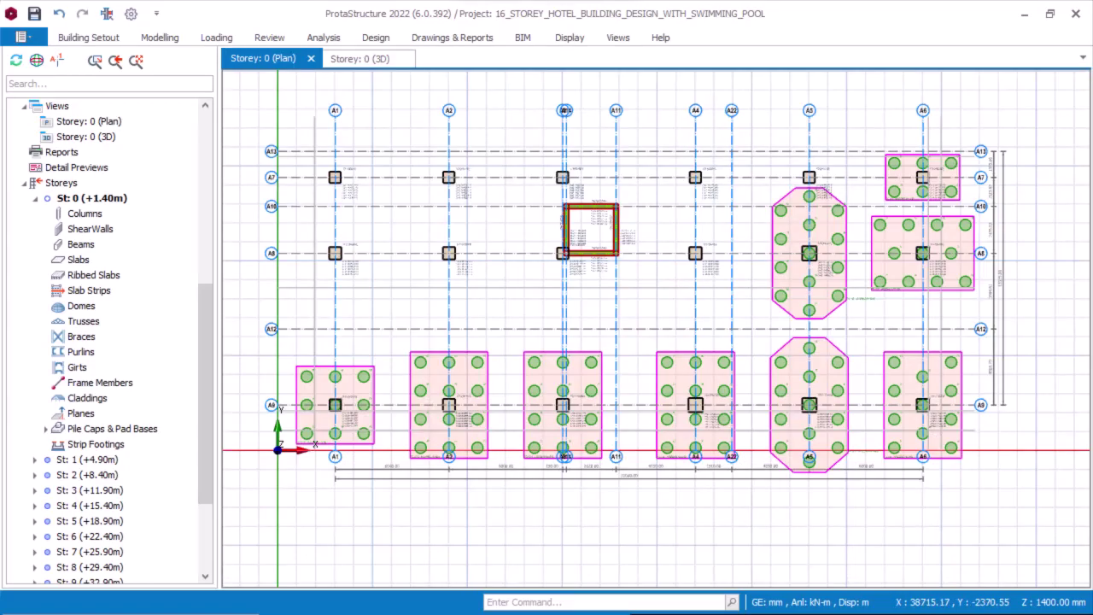
{"action": "key", "text": "ctrl+Tab"}
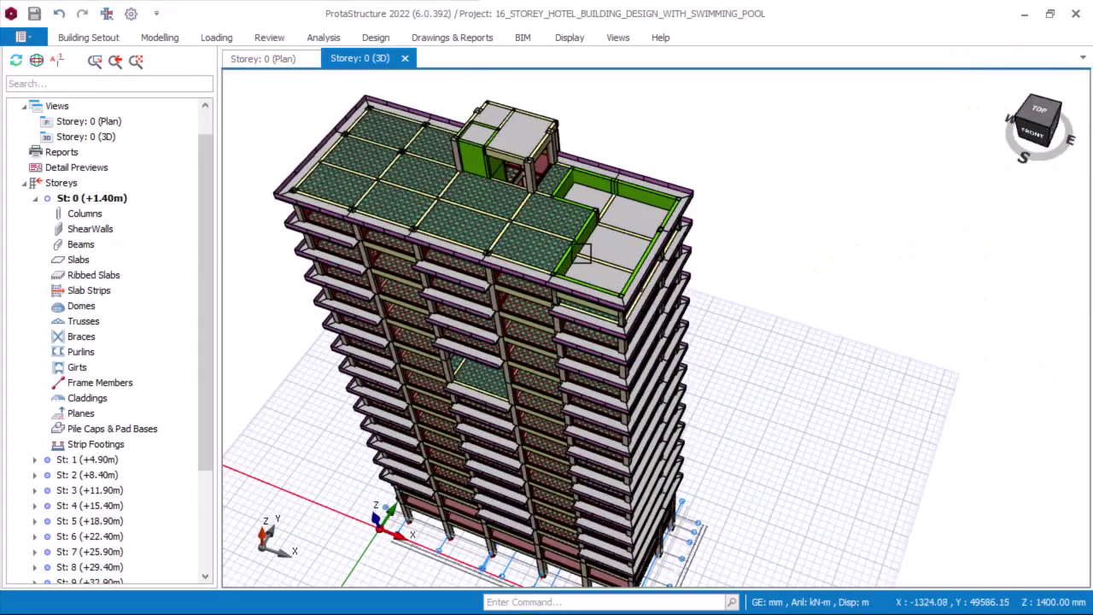
Inspect the hotel model in 3D from the ground-level column bases up to the rooftop swimming pool
{"action": "middle_click_drag", "start_coordinate": [595, 271], "coordinate": [573, 233]}
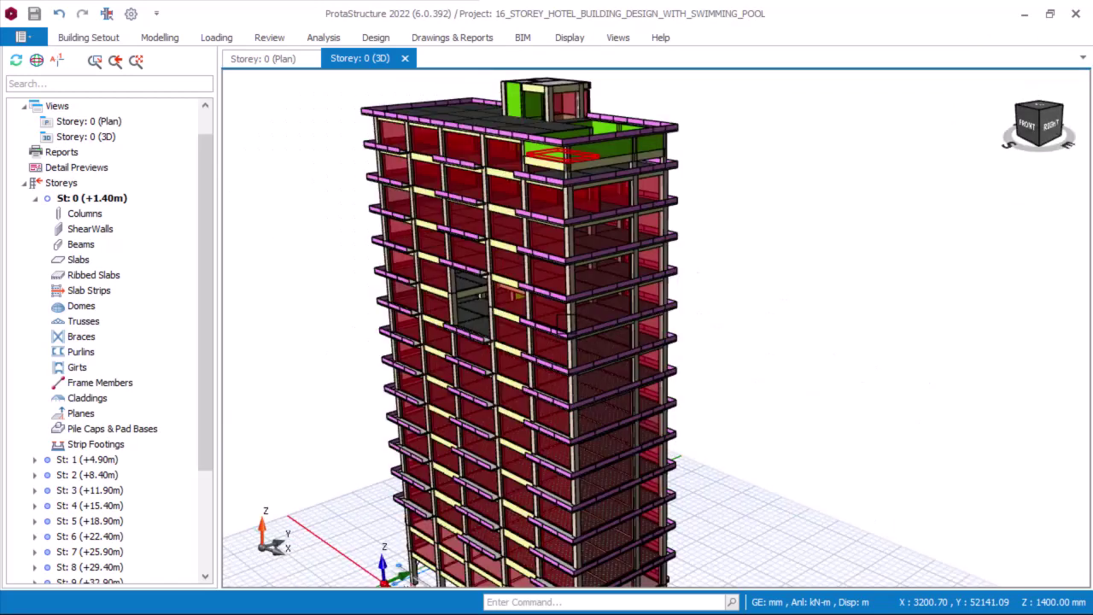
{"action": "mouse_move", "coordinate": [554, 388]}
{"action": "middle_mouse_down"}
{"action": "mouse_move", "coordinate": [532, 314]}
{"action": "mouse_move", "coordinate": [521, 376]}
{"action": "mouse_move", "coordinate": [571, 378]}
{"action": "middle_mouse_up"}
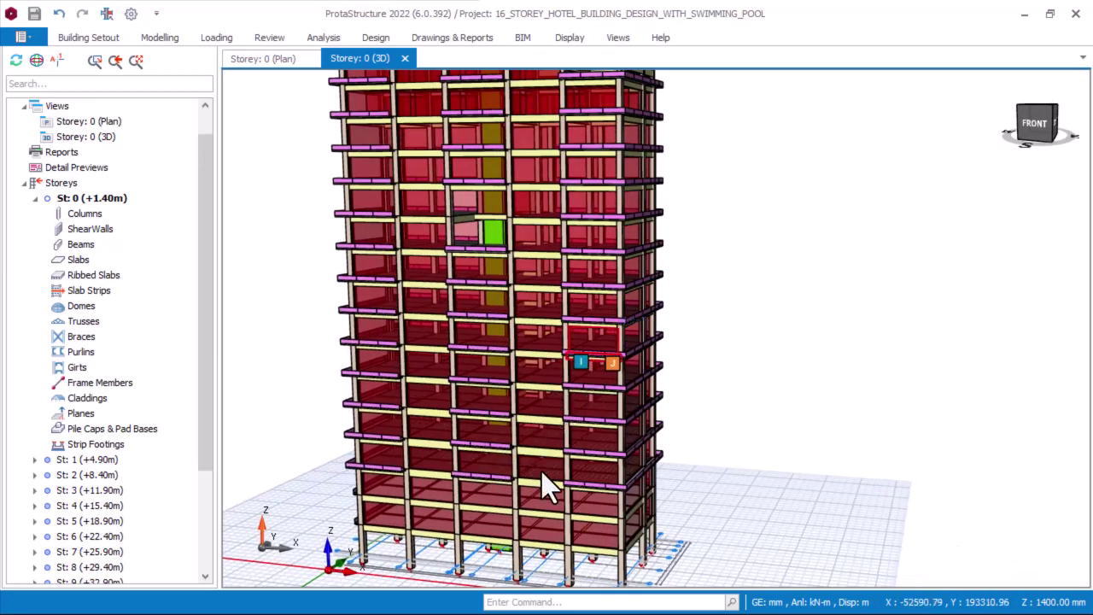
{"action": "middle_click_drag", "start_coordinate": [620, 484], "coordinate": [621, 487]}
{"action": "scroll", "coordinate": [530, 356], "scroll_direction": "down", "scroll_amount": 2}
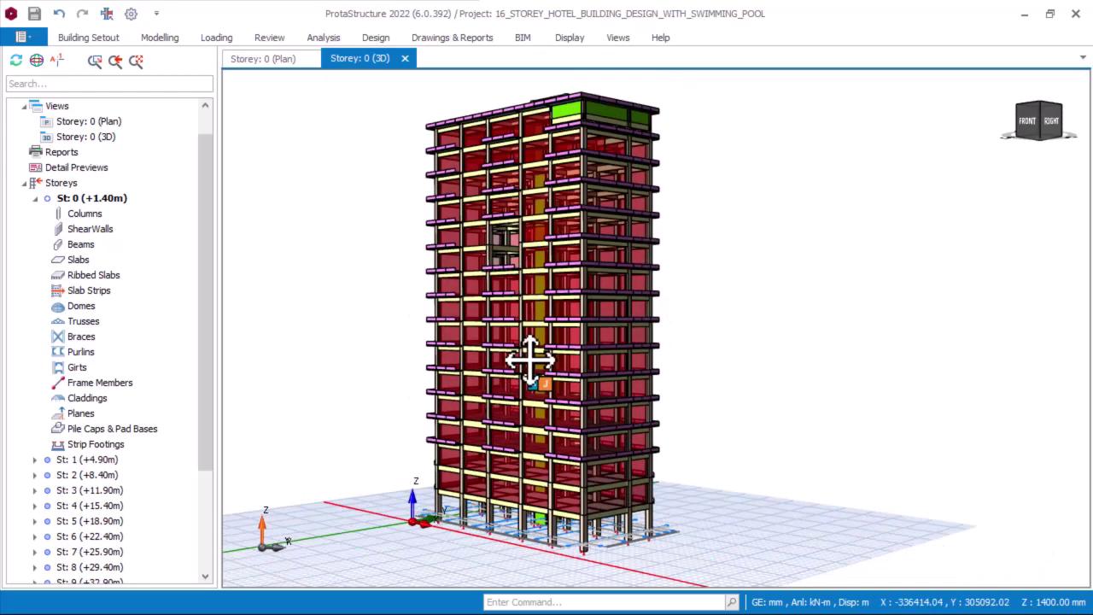
{"action": "middle_click_drag", "start_coordinate": [529, 356], "coordinate": [520, 427]}
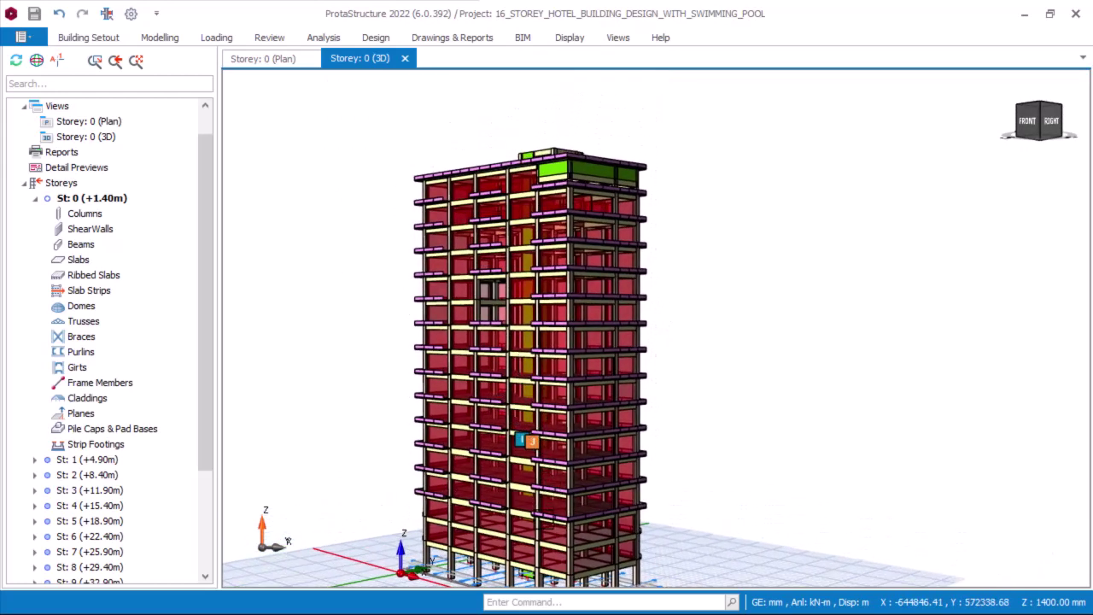
{"action": "scroll", "coordinate": [555, 210], "scroll_direction": "up", "scroll_amount": 2}
{"action": "middle_click_drag", "start_coordinate": [547, 167], "coordinate": [576, 256]}
{"action": "scroll", "coordinate": [604, 198], "scroll_direction": "up", "scroll_amount": 1}
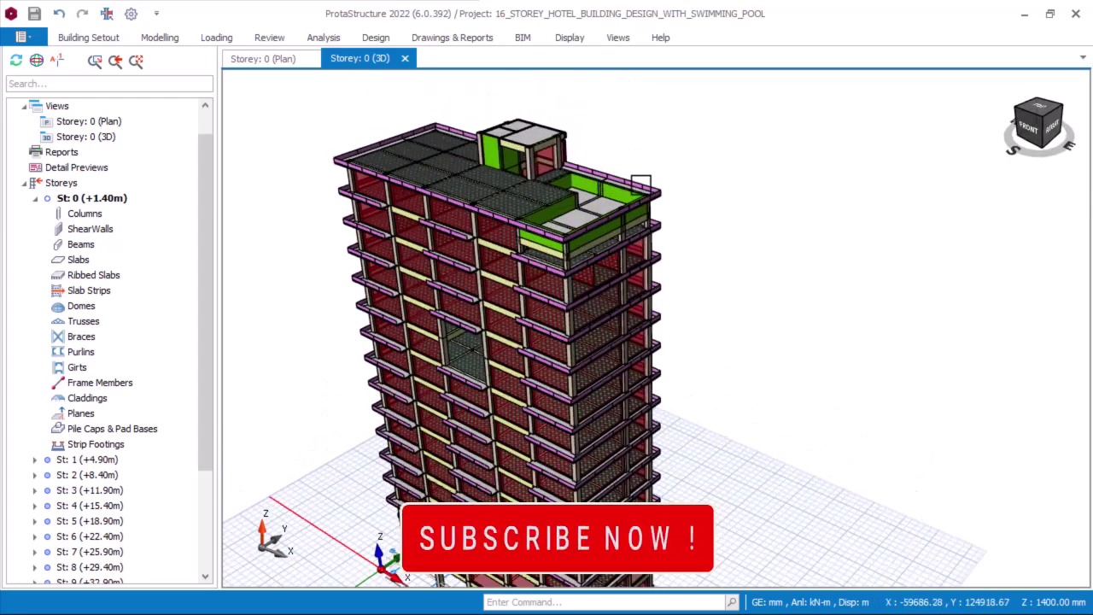
{"action": "middle_click_drag", "start_coordinate": [605, 198], "coordinate": [637, 220]}
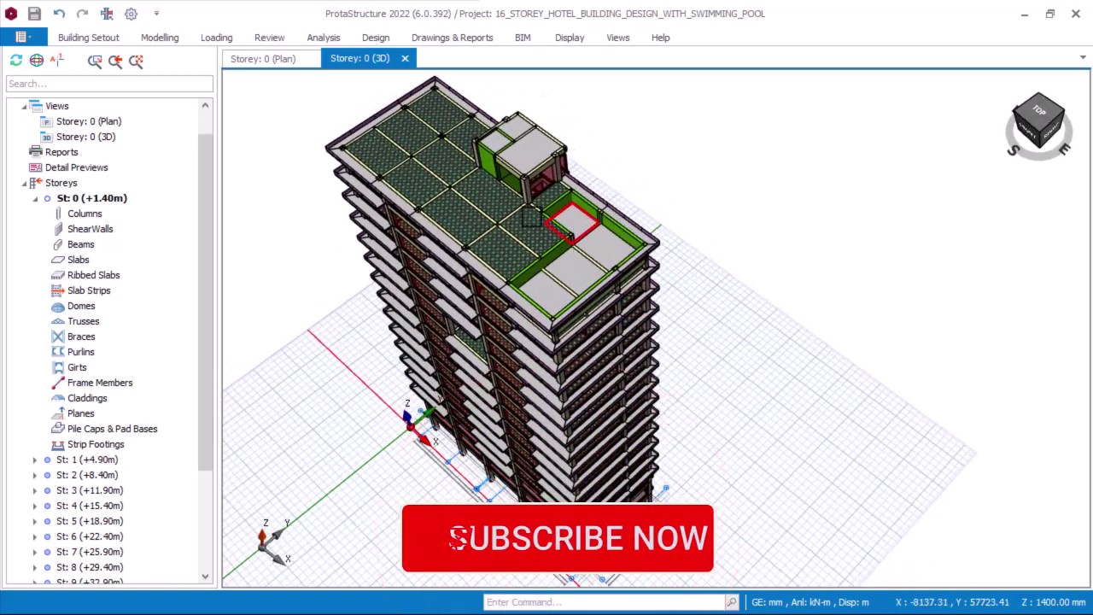
{"action": "scroll", "coordinate": [583, 250], "scroll_direction": "up", "scroll_amount": 3}
{"action": "scroll", "coordinate": [583, 250], "scroll_direction": "down", "scroll_amount": 3}
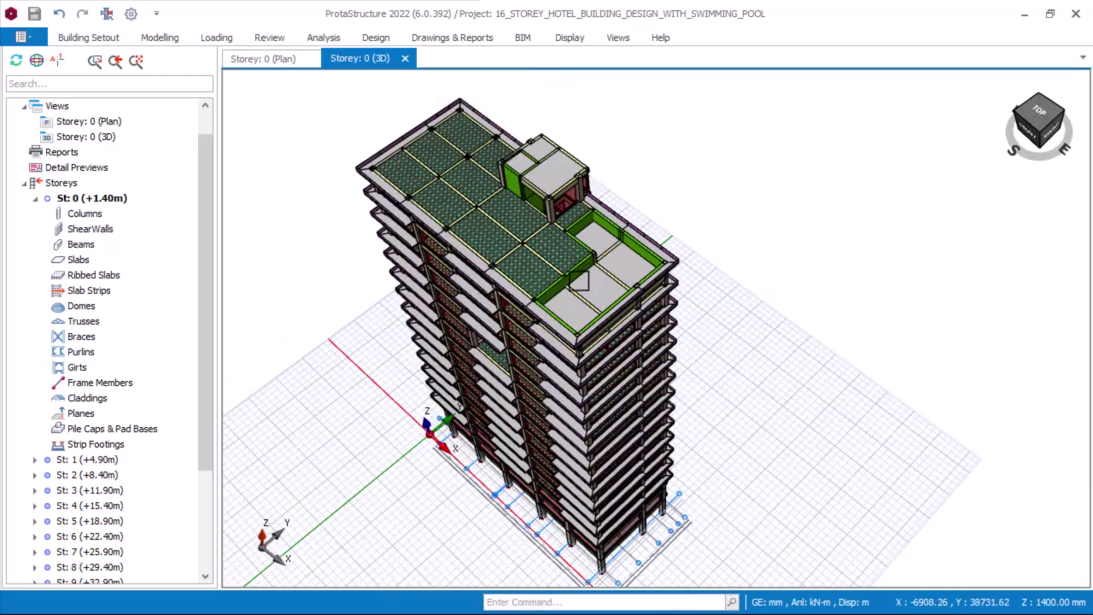
{"action": "middle_click_drag", "start_coordinate": [628, 314], "coordinate": [589, 431]}
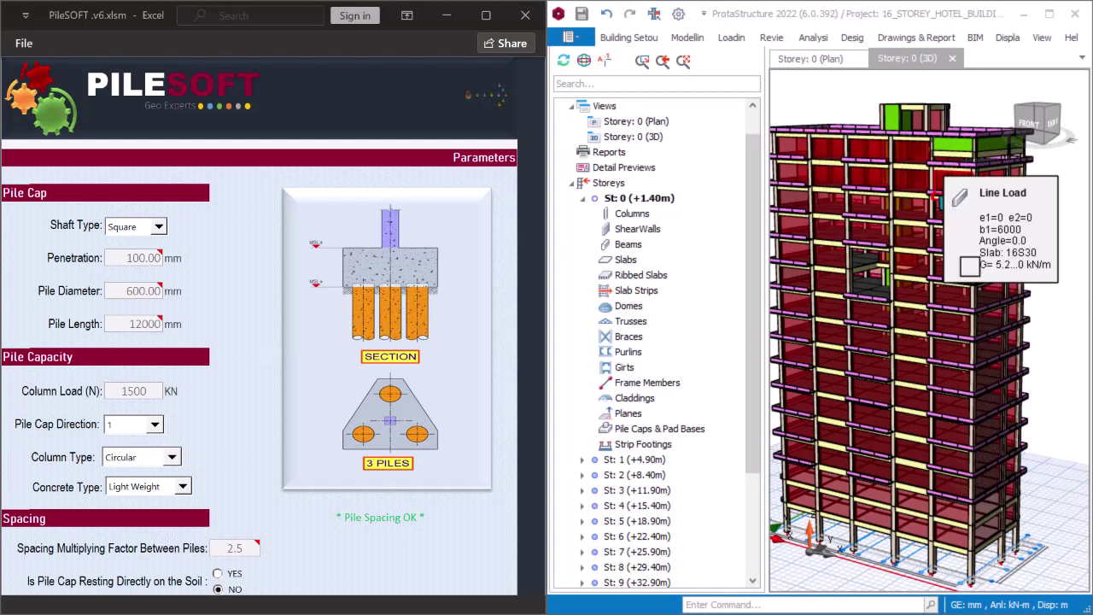
Compare the PileSOFT sheet with the 3D hotel model, examining the whole tower and its ground-level columns
{"action": "left_click", "coordinate": [298, 127]}
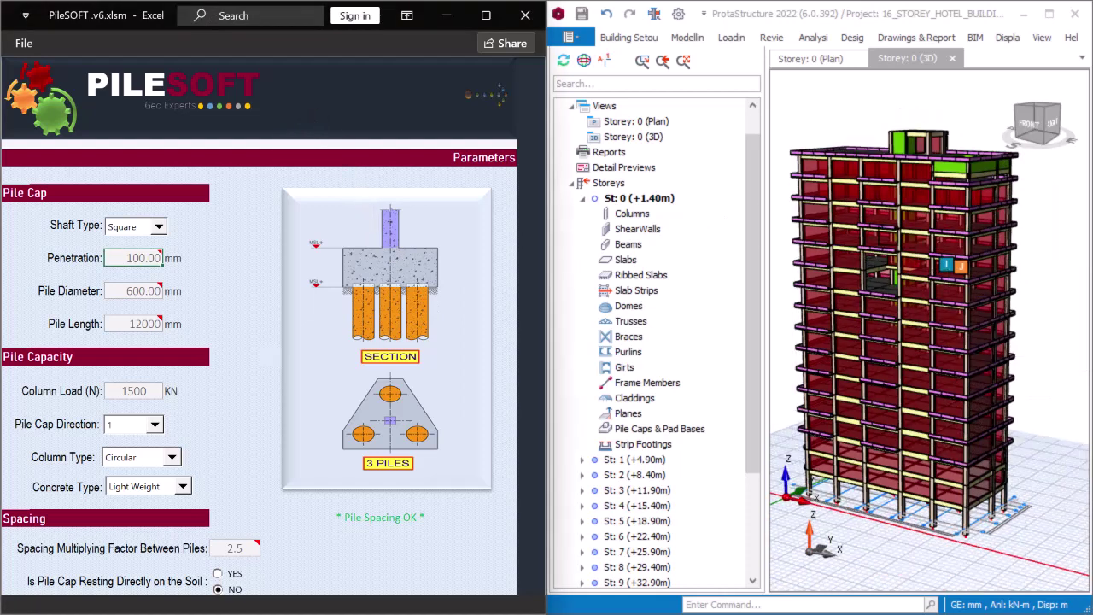
{"action": "left_click", "coordinate": [721, 120]}
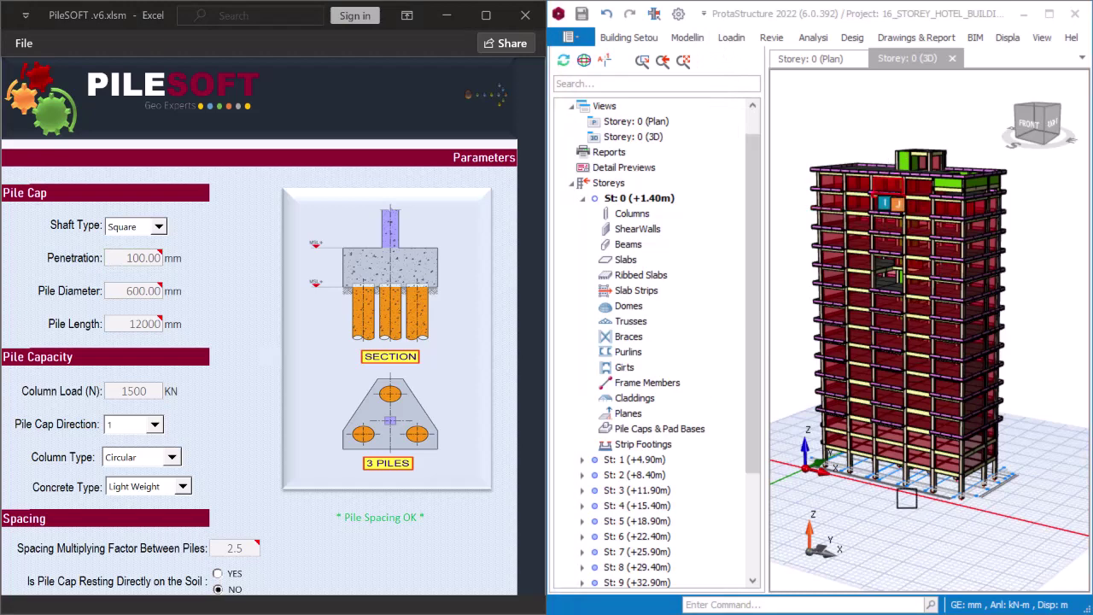
{"action": "scroll", "coordinate": [906, 491], "scroll_direction": "up", "scroll_amount": 4}
{"action": "scroll", "coordinate": [925, 455], "scroll_direction": "down", "scroll_amount": 6}
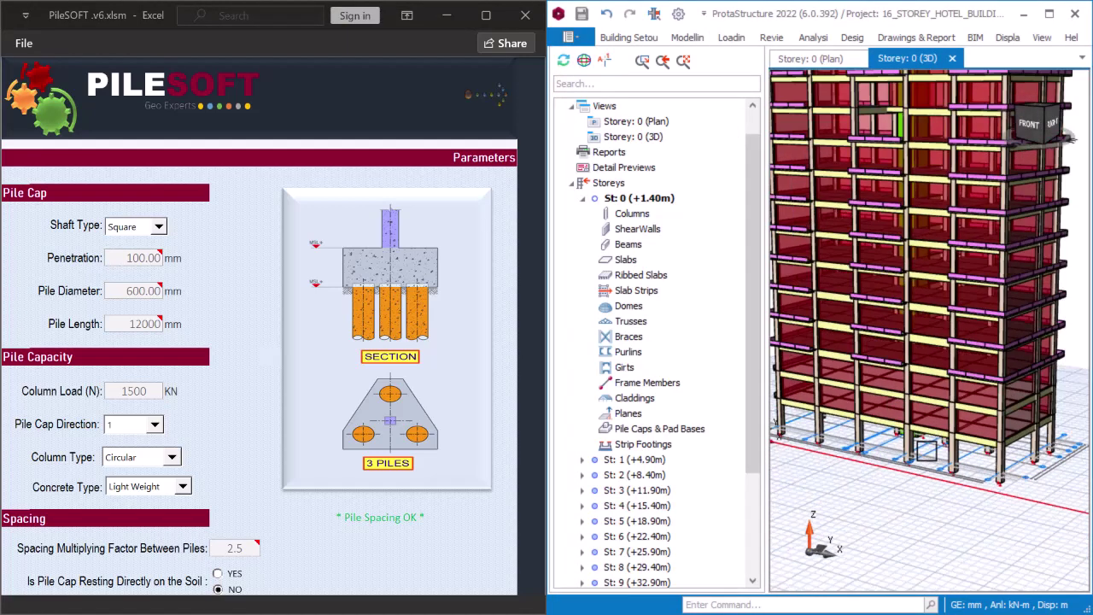
{"action": "middle_click_drag", "start_coordinate": [968, 273], "coordinate": [955, 258]}
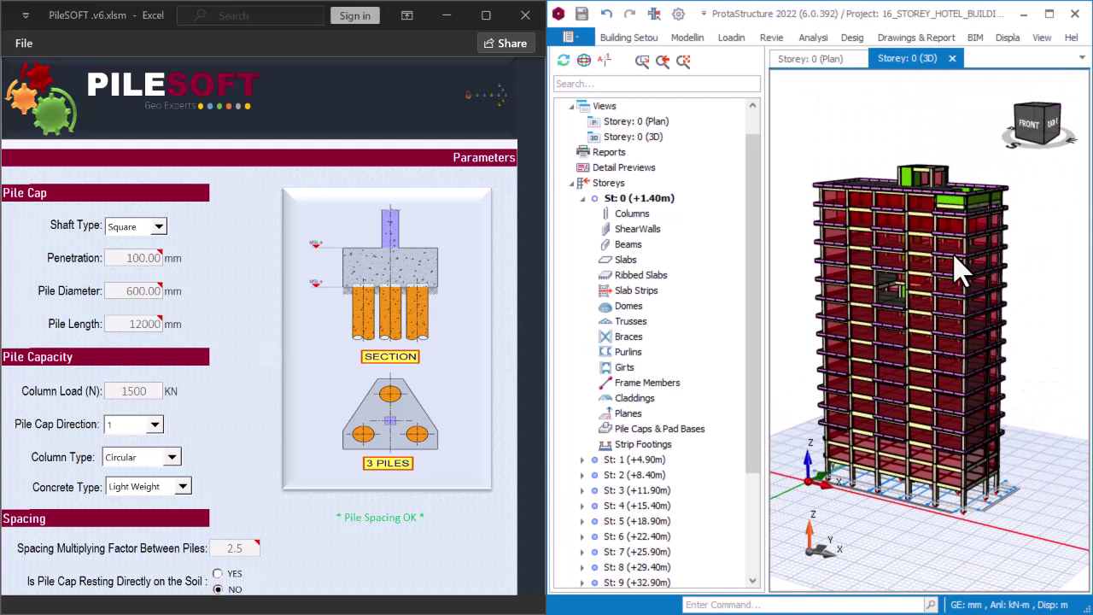
{"action": "left_click", "coordinate": [324, 119]}
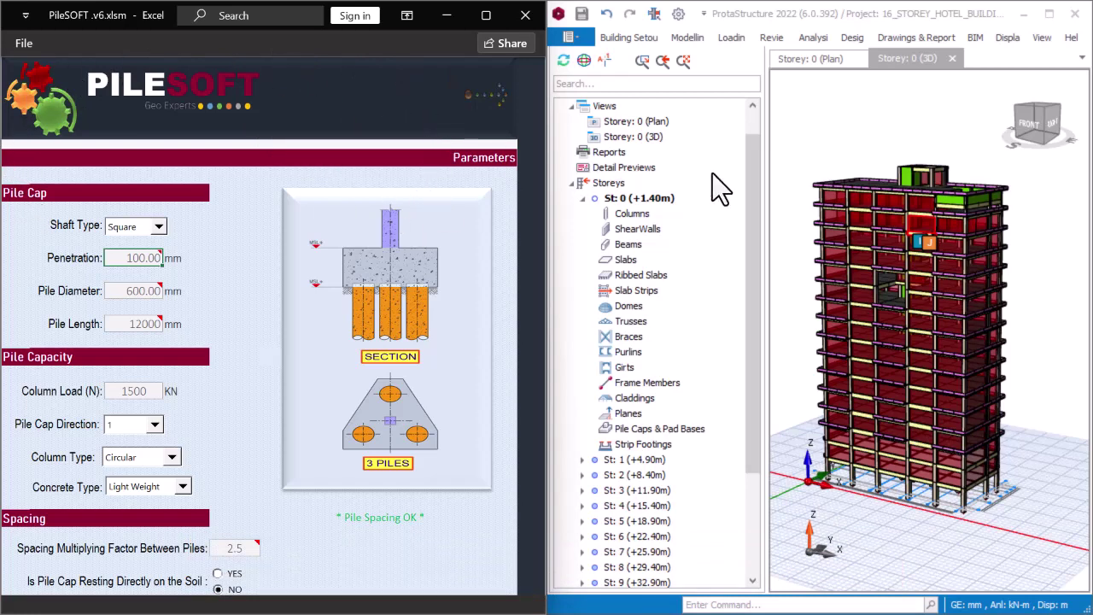
{"action": "left_click", "coordinate": [799, 136]}
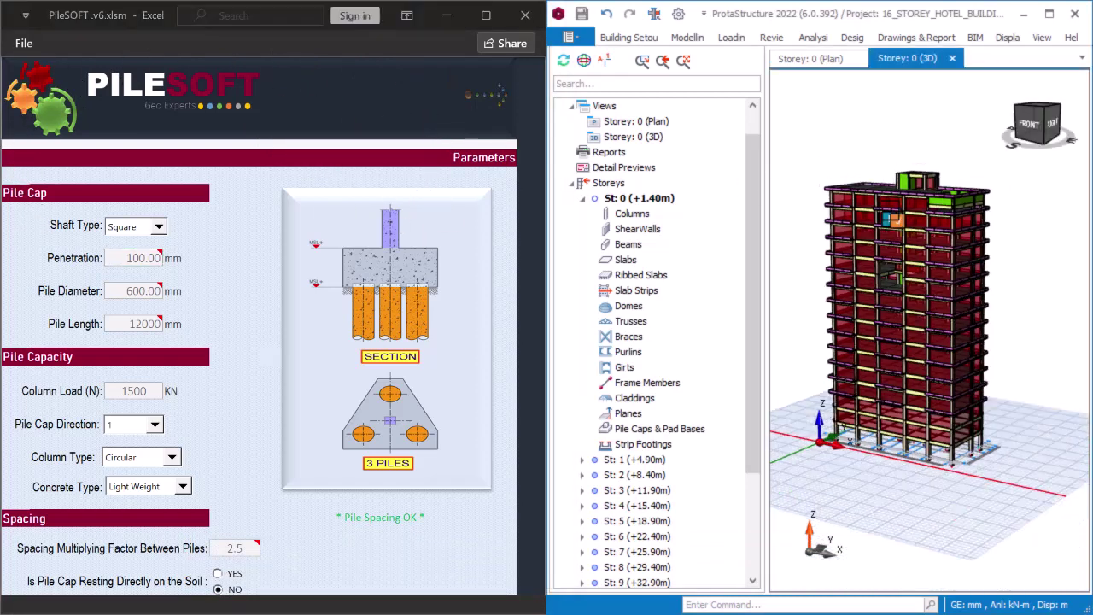
{"action": "mouse_move", "coordinate": [900, 226]}
{"action": "middle_mouse_down"}
{"action": "mouse_move", "coordinate": [900, 265]}
{"action": "mouse_move", "coordinate": [900, 239]}
{"action": "middle_mouse_up"}
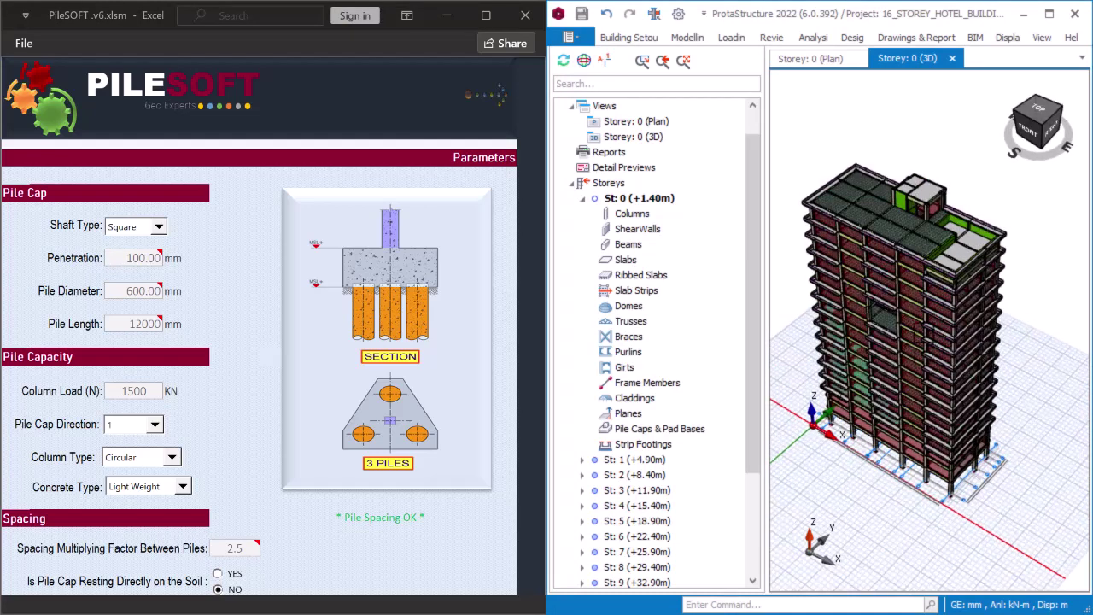
{"action": "middle_click_drag", "start_coordinate": [909, 461], "coordinate": [905, 453]}
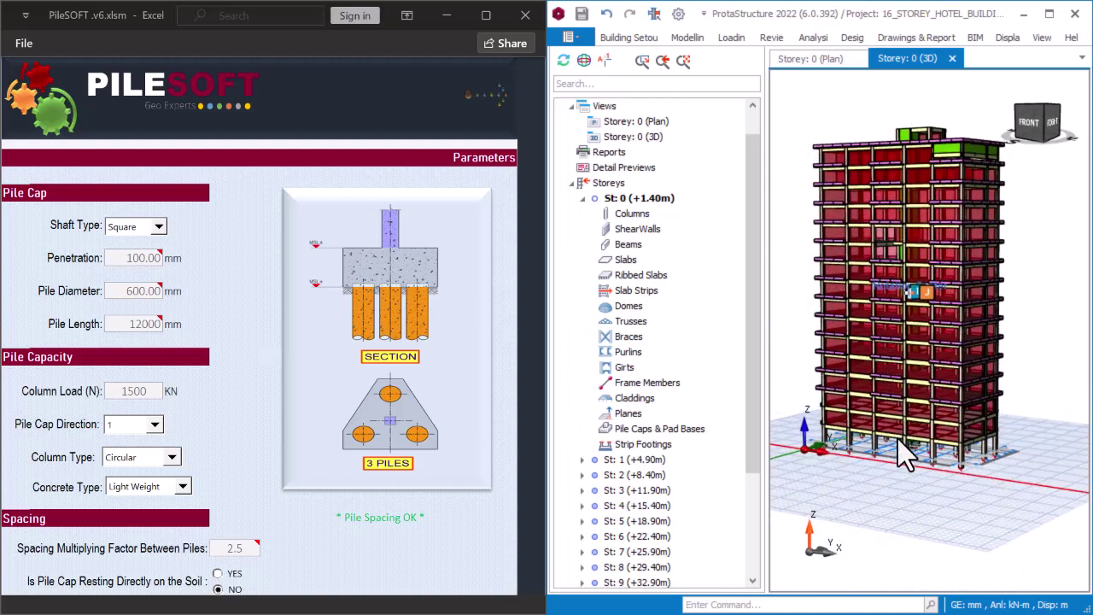
{"action": "scroll", "coordinate": [906, 453], "scroll_direction": "up", "scroll_amount": 2}
{"action": "scroll", "coordinate": [905, 453], "scroll_direction": "up", "scroll_amount": 1}
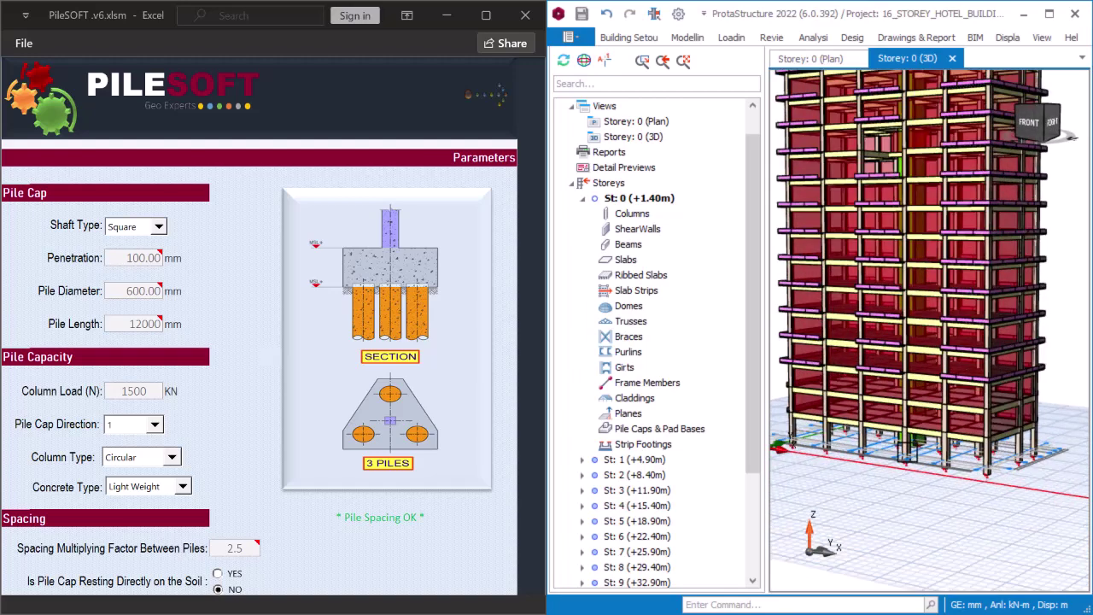
{"action": "scroll", "coordinate": [905, 448], "scroll_direction": "down", "scroll_amount": 3}
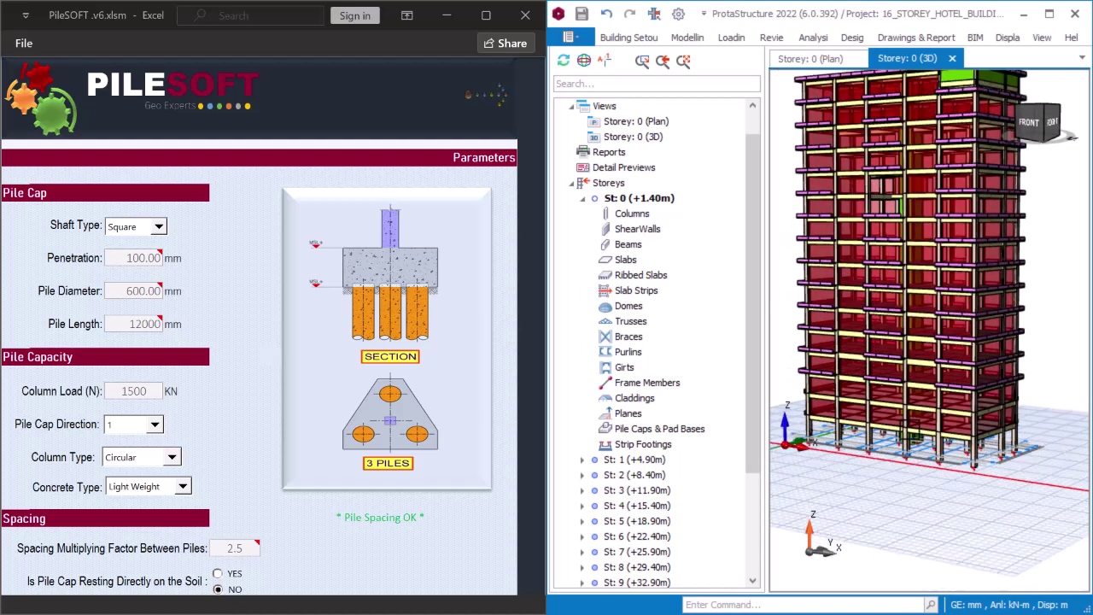
Examine the tower's column bases at foundation level from a raised front viewpoint in the 3D model
{"action": "left_click", "coordinate": [346, 171]}
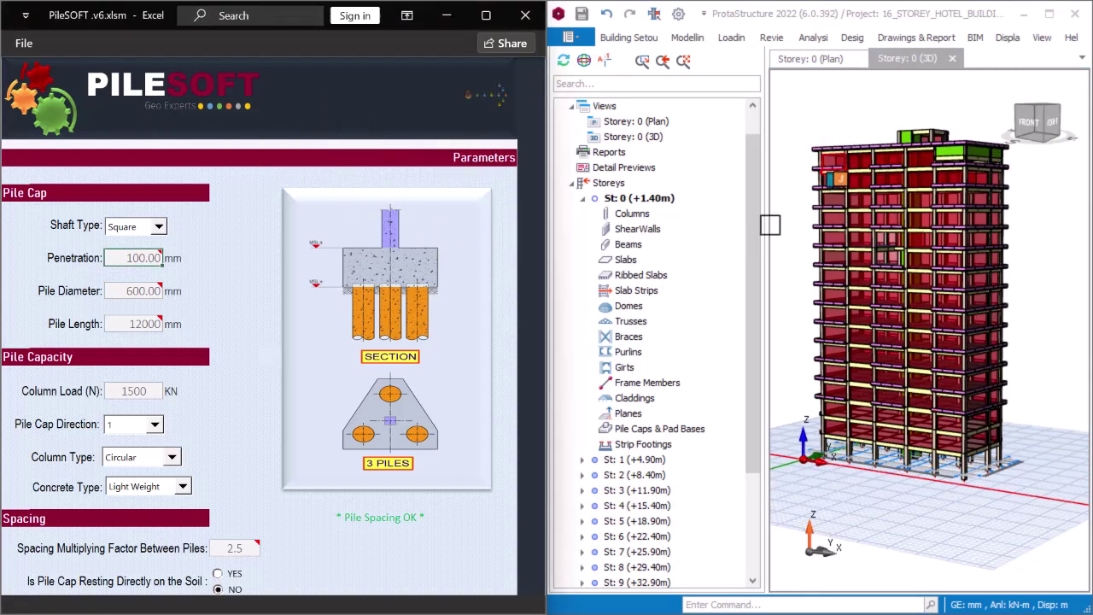
{"action": "left_click", "coordinate": [911, 133]}
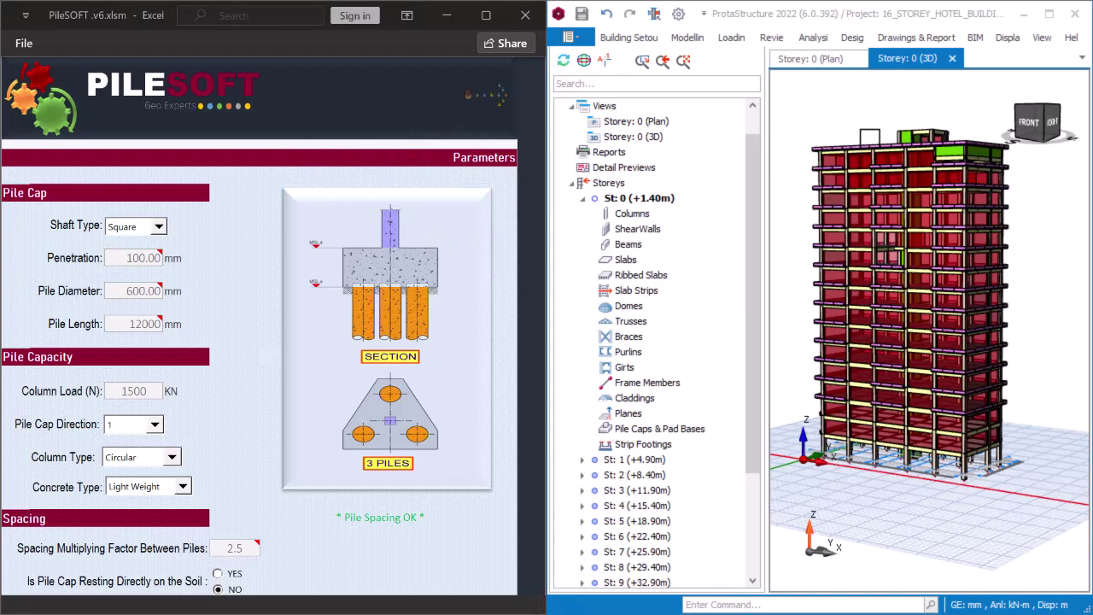
{"action": "middle_click_drag", "start_coordinate": [895, 141], "coordinate": [903, 166]}
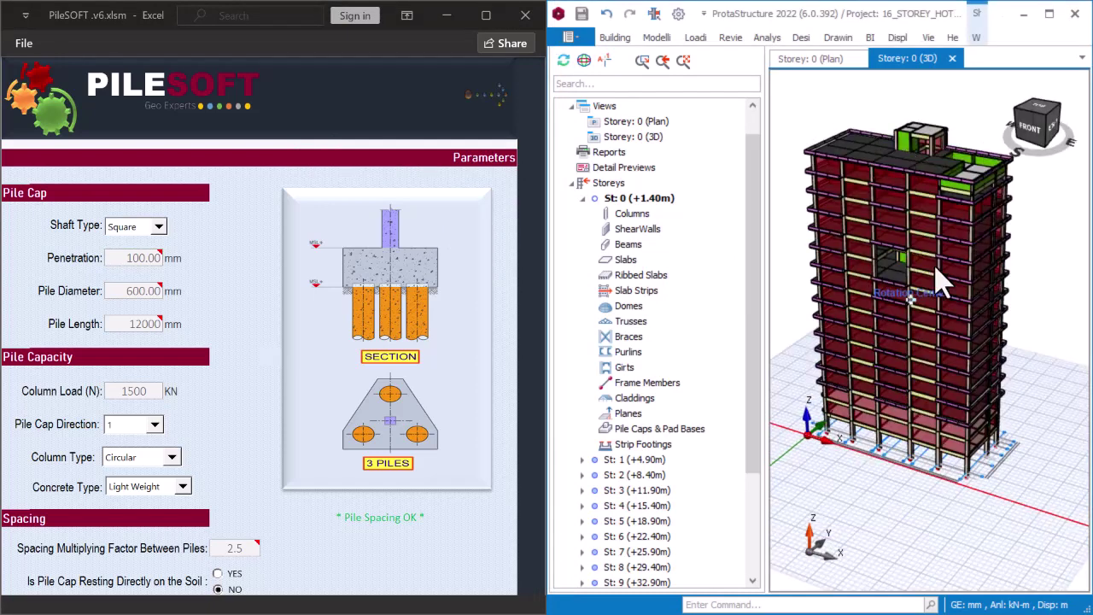
{"action": "scroll", "coordinate": [912, 461], "scroll_direction": "up", "scroll_amount": 2}
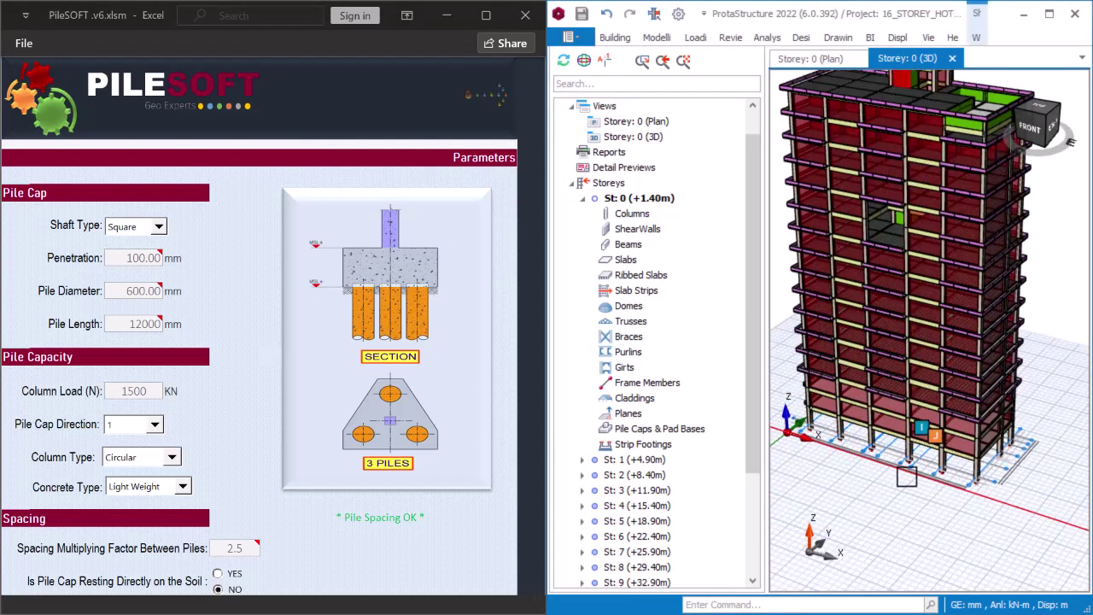
{"action": "scroll", "coordinate": [908, 474], "scroll_direction": "up", "scroll_amount": 1}
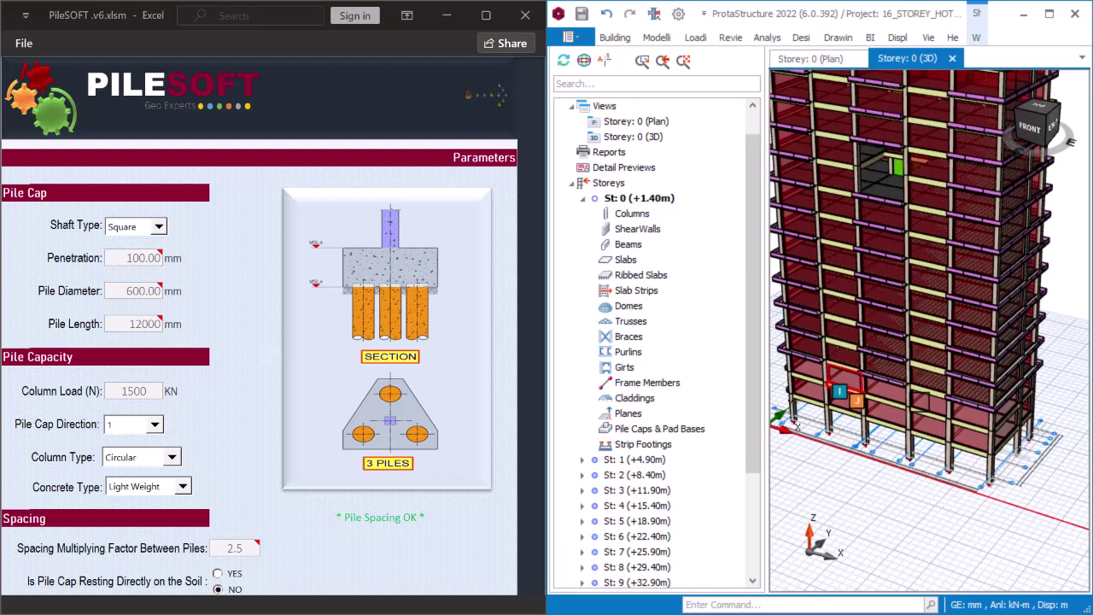
{"action": "scroll", "coordinate": [932, 396], "scroll_direction": "down", "scroll_amount": 1}
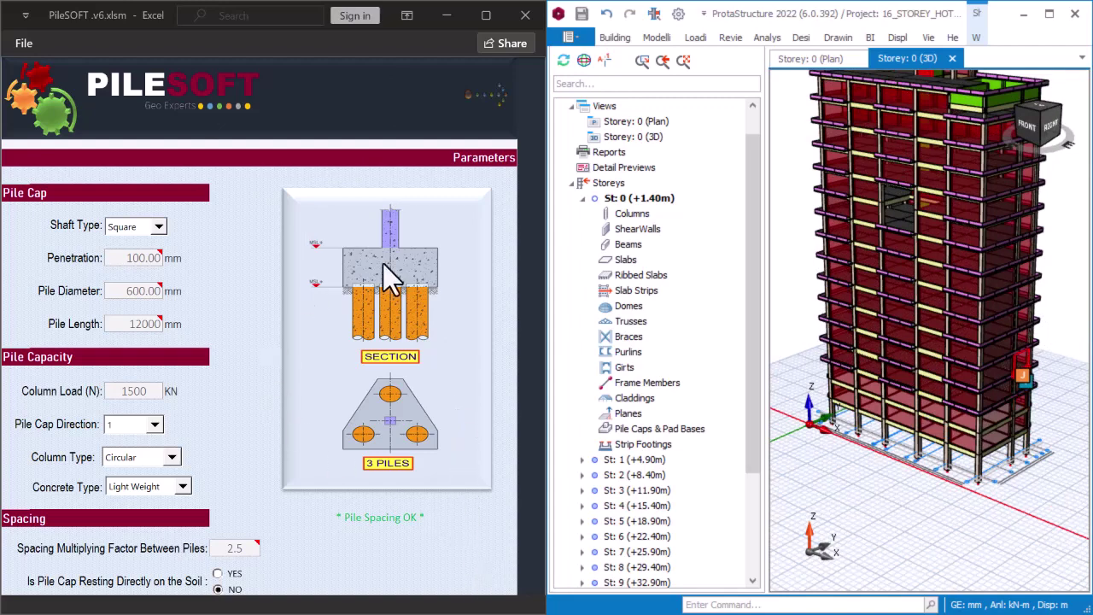
Review the PileSOFT parameters, design data sheet, output data and three-pile cap detail drawing, and return to the parameters page
{"action": "scroll", "coordinate": [248, 291], "scroll_direction": "down", "scroll_amount": 10}
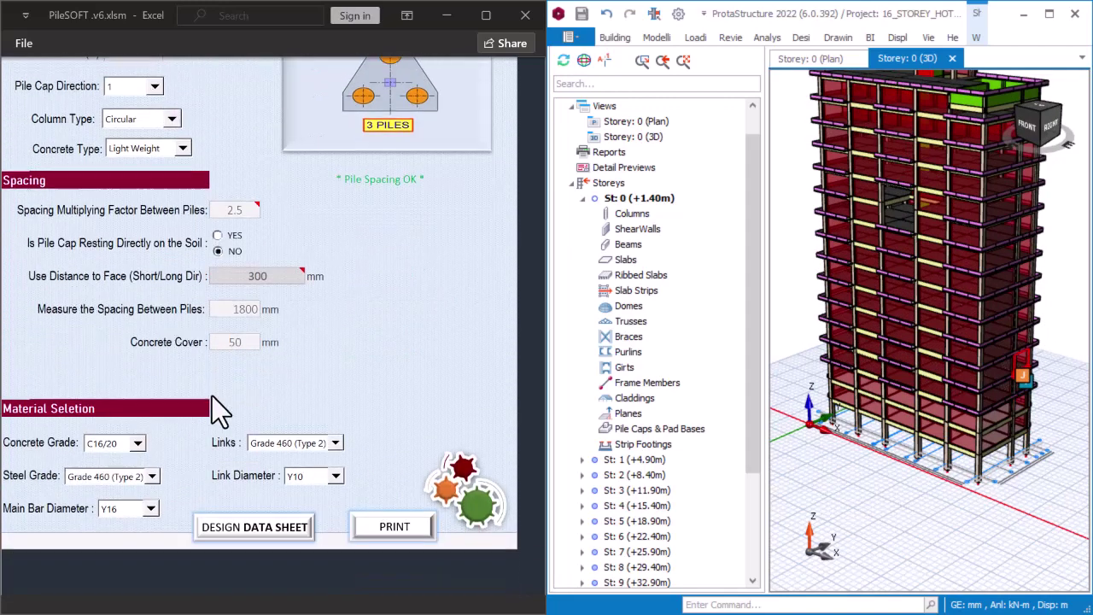
{"action": "left_click", "coordinate": [255, 428]}
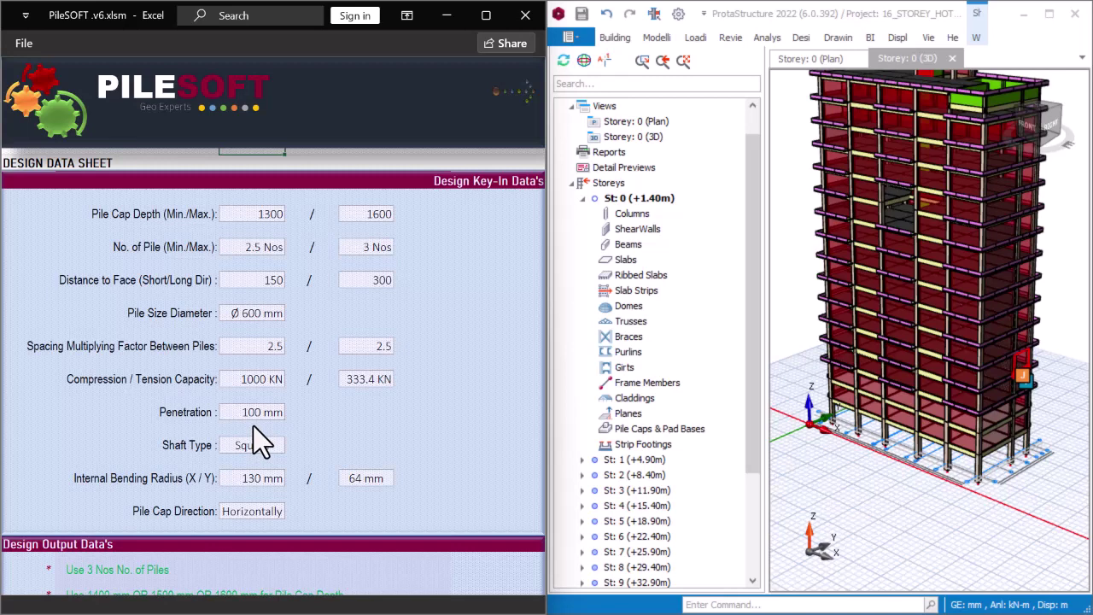
{"action": "scroll", "coordinate": [303, 294], "scroll_direction": "down", "scroll_amount": 15}
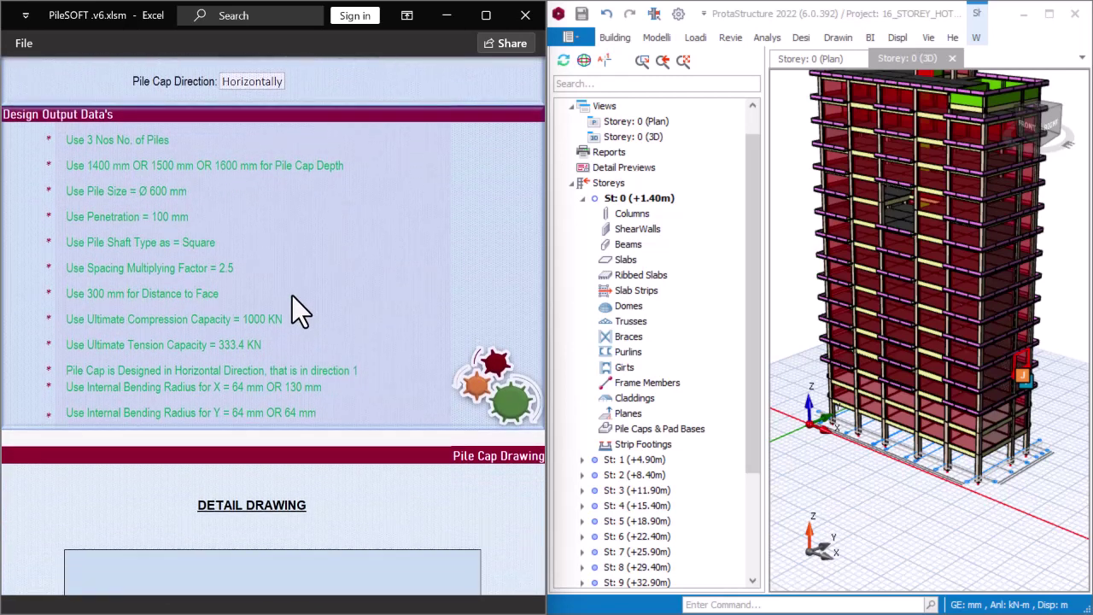
{"action": "scroll", "coordinate": [292, 295], "scroll_direction": "down", "scroll_amount": 9}
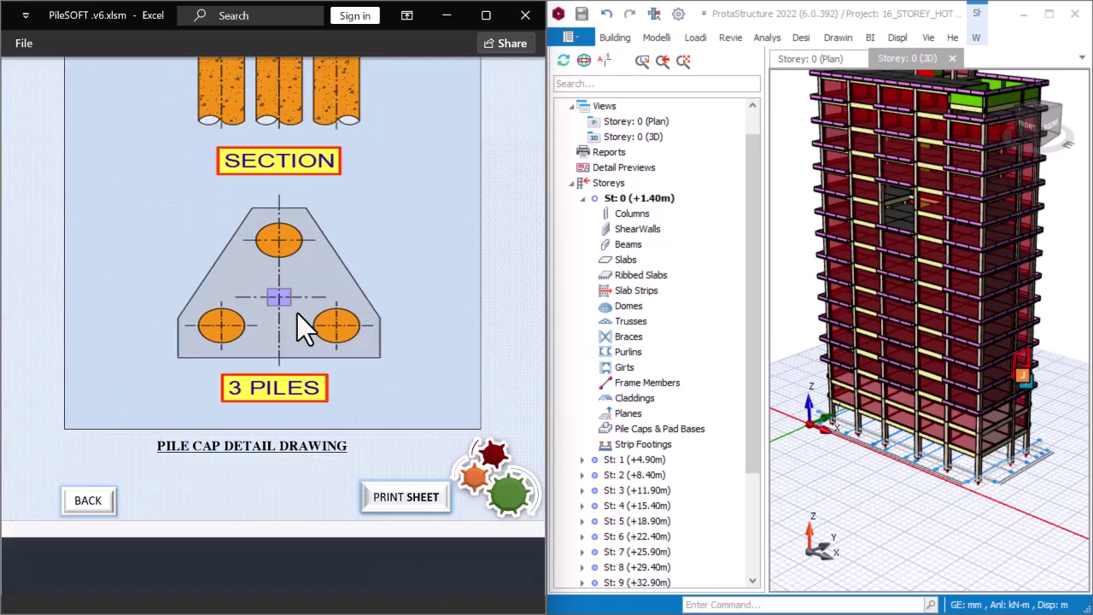
{"action": "left_click", "coordinate": [88, 453]}
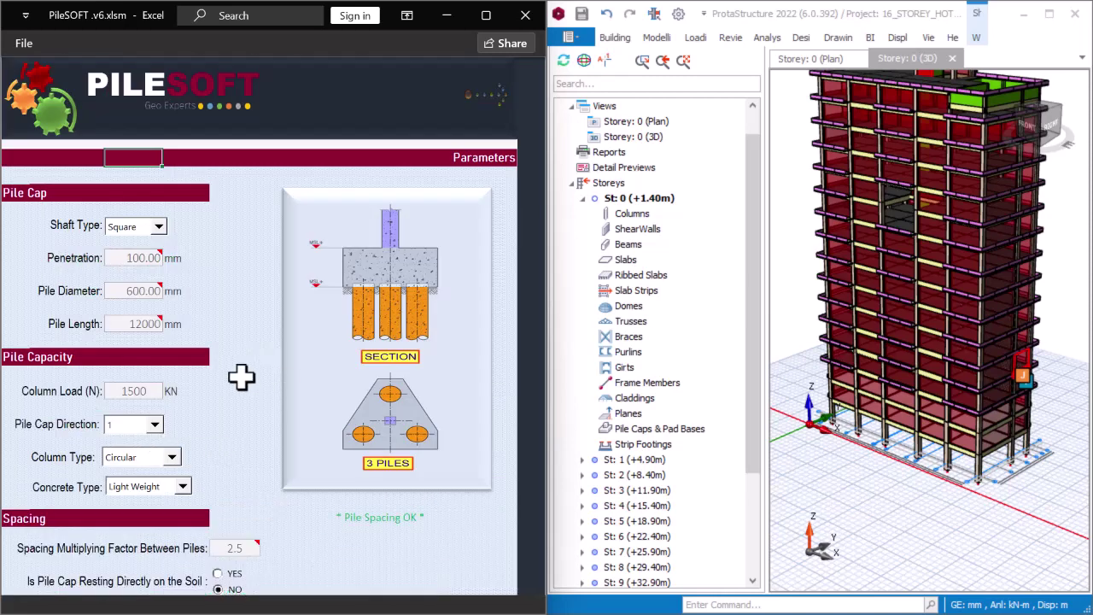
{"action": "scroll", "coordinate": [242, 213], "scroll_direction": "down", "scroll_amount": 1}
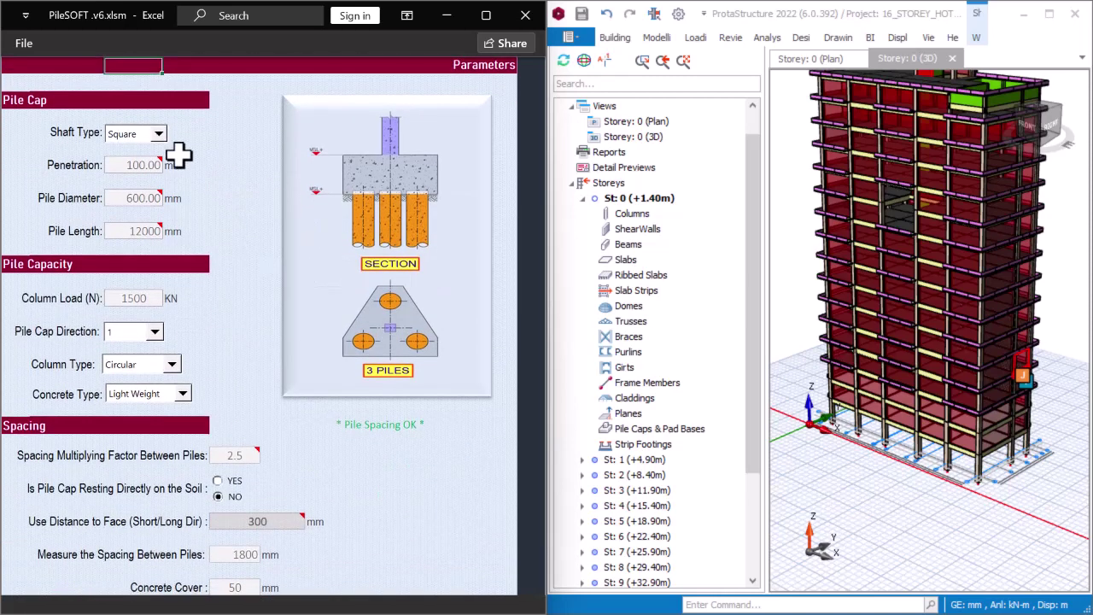
{"action": "scroll", "coordinate": [209, 203], "scroll_direction": "up", "scroll_amount": 1}
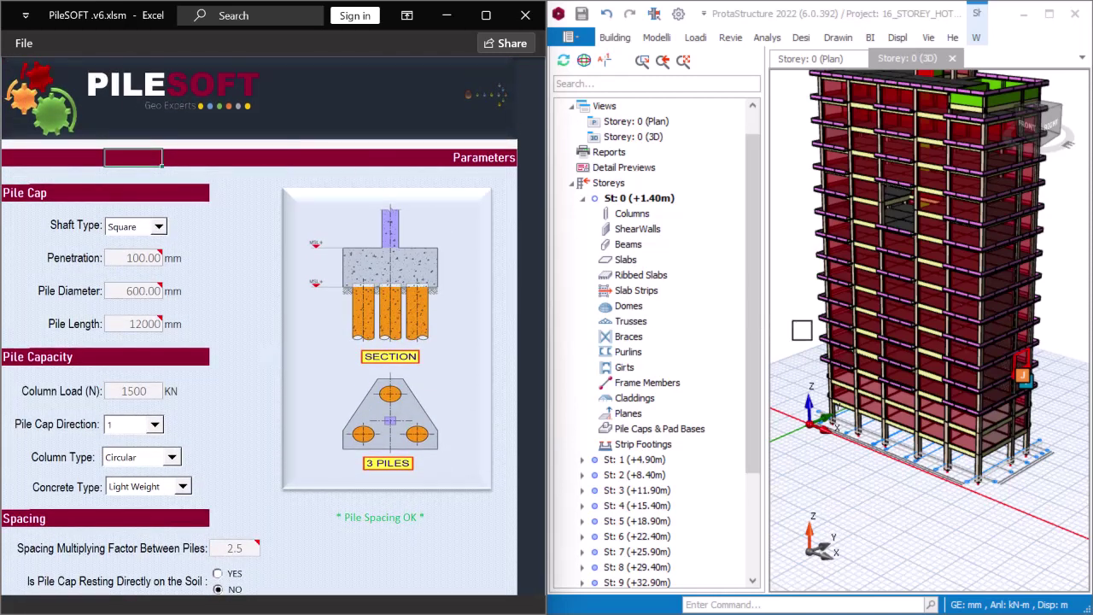
Return to ProtaStructure and inspect the whole hotel tower from its base to its roof in 3D
{"action": "left_click", "coordinate": [806, 359]}
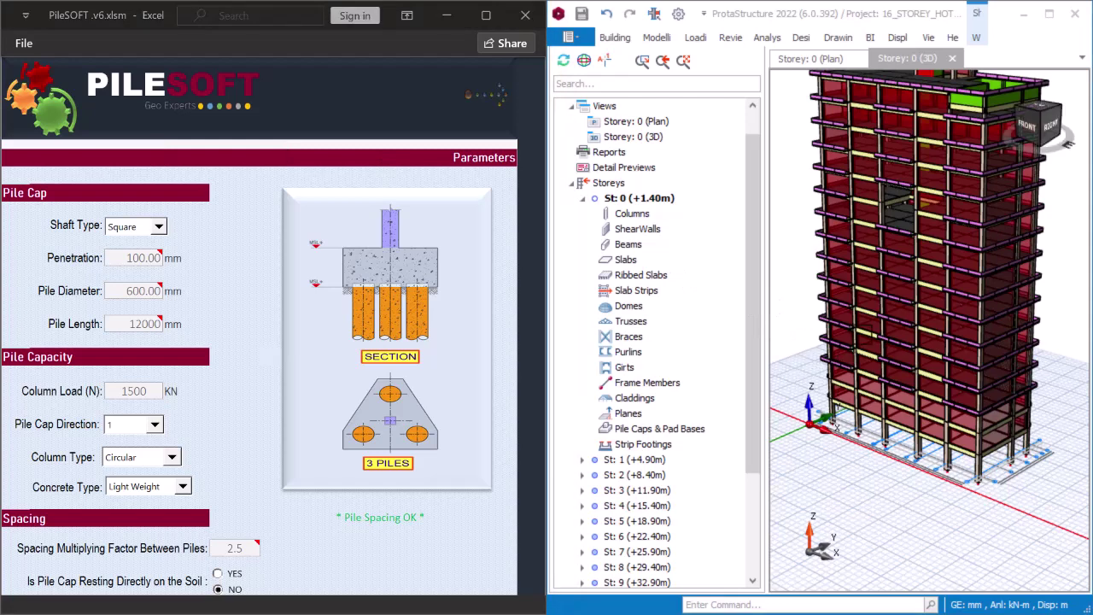
{"action": "middle_click_drag", "start_coordinate": [859, 403], "coordinate": [937, 342]}
{"action": "scroll", "coordinate": [937, 342], "scroll_direction": "down", "scroll_amount": 2}
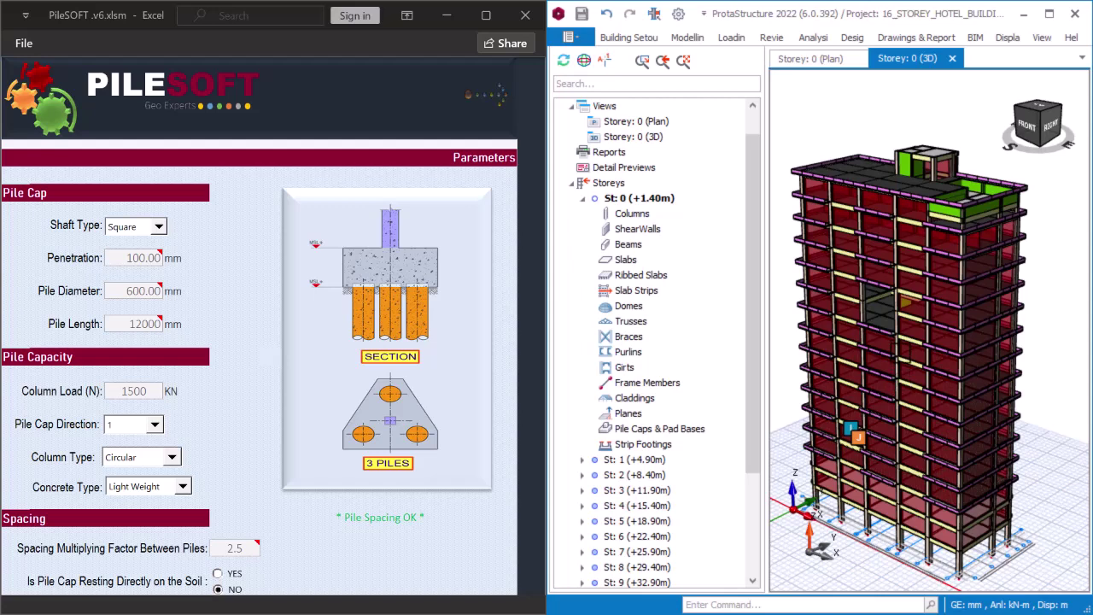
{"action": "middle_click_drag", "start_coordinate": [866, 256], "coordinate": [838, 76]}
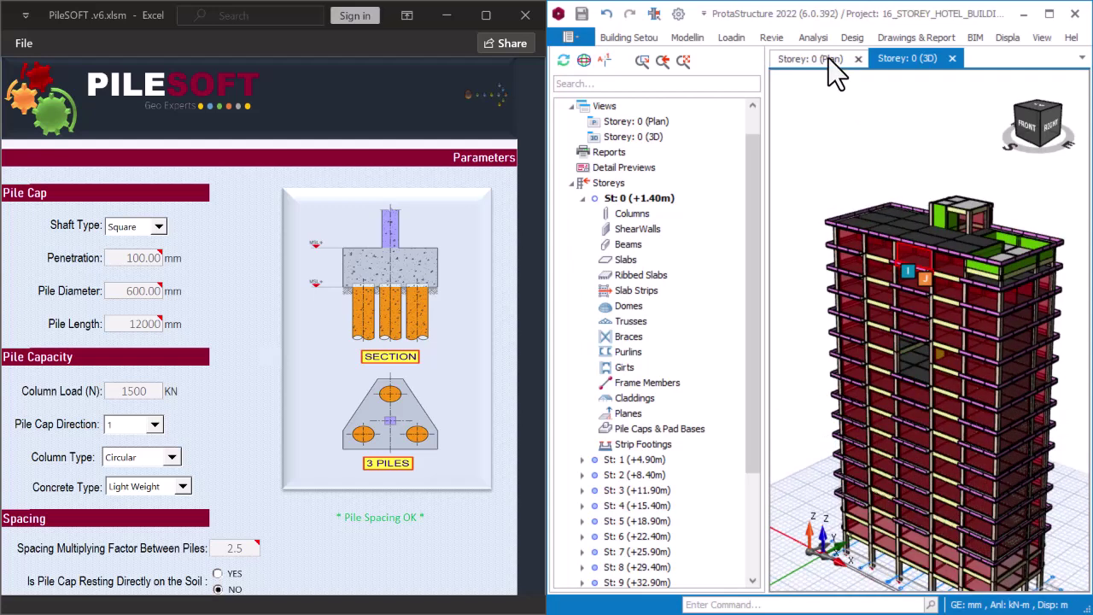
Examine the column layout in the Storey 0 plan and the axial load combinations of the columns on axes A5 and A6
{"action": "left_click", "coordinate": [812, 59]}
{"action": "scroll", "coordinate": [926, 256], "scroll_direction": "down", "scroll_amount": 4}
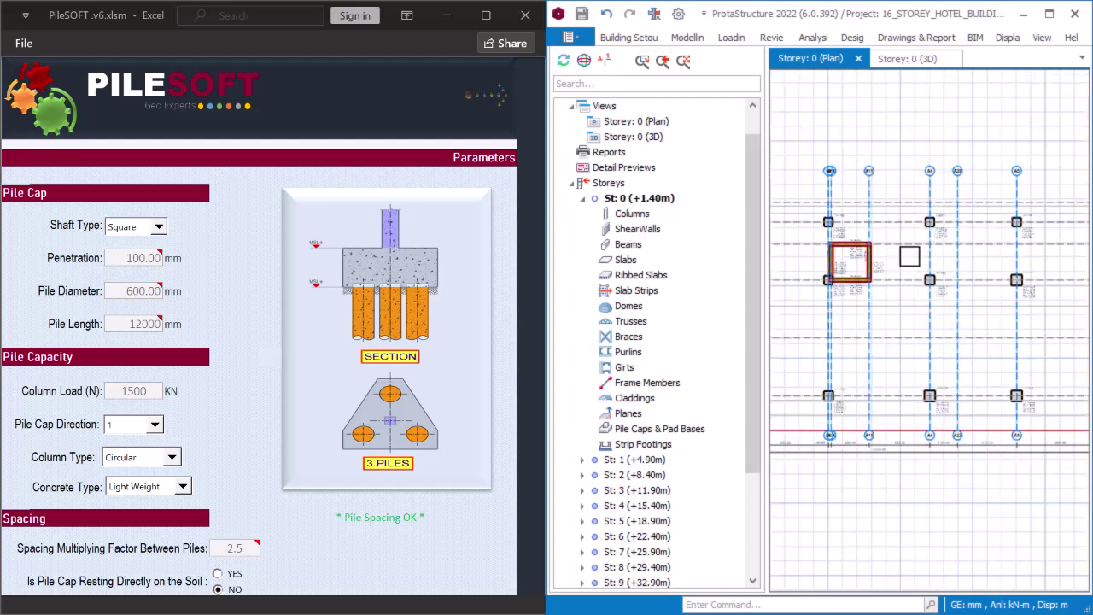
{"action": "scroll", "coordinate": [985, 256], "scroll_direction": "up", "scroll_amount": 6}
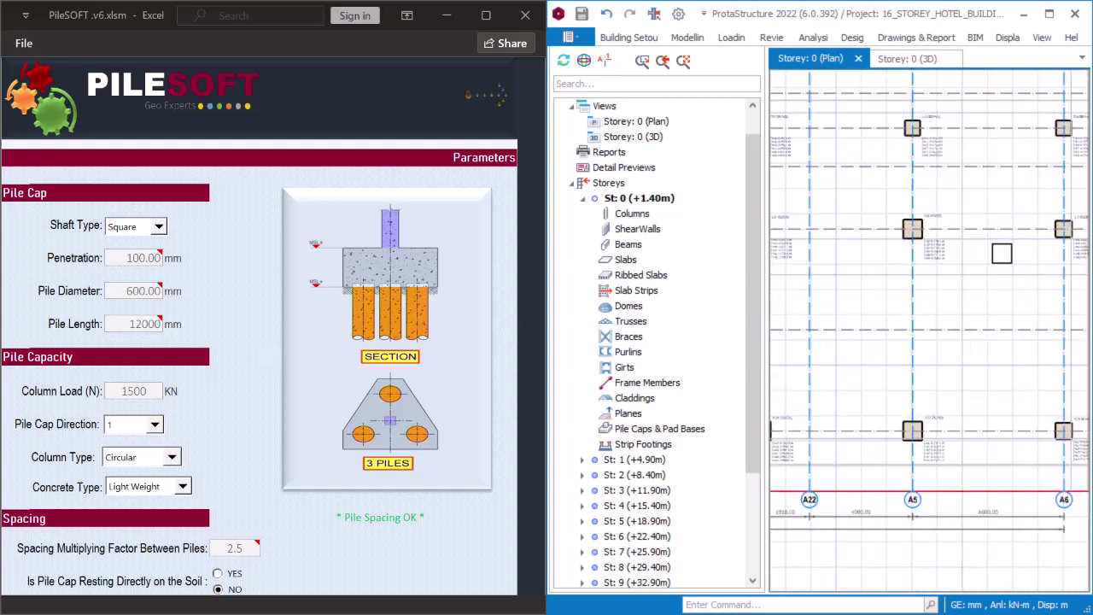
{"action": "middle_click_drag", "start_coordinate": [986, 256], "coordinate": [1030, 240]}
{"action": "scroll", "coordinate": [888, 248], "scroll_direction": "up", "scroll_amount": 5}
{"action": "scroll", "coordinate": [905, 273], "scroll_direction": "down", "scroll_amount": 5}
{"action": "scroll", "coordinate": [960, 204], "scroll_direction": "down", "scroll_amount": 2}
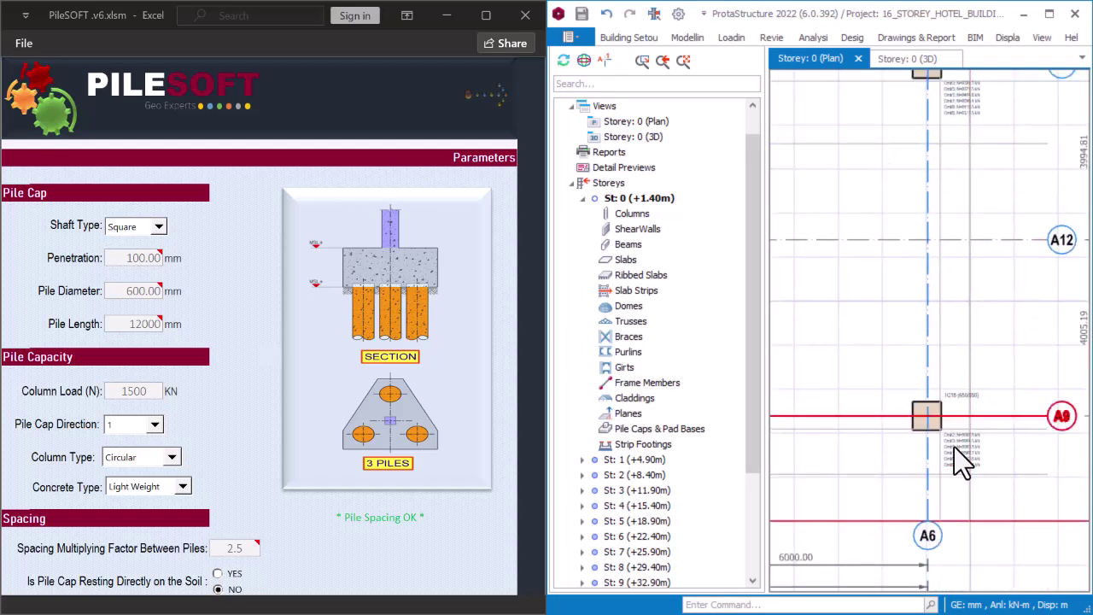
{"action": "scroll", "coordinate": [956, 444], "scroll_direction": "up", "scroll_amount": 5}
{"action": "scroll", "coordinate": [971, 334], "scroll_direction": "down", "scroll_amount": 4}
{"action": "middle_click_drag", "start_coordinate": [970, 334], "coordinate": [1066, 353]}
{"action": "scroll", "coordinate": [866, 384], "scroll_direction": "up", "scroll_amount": 2}
{"action": "scroll", "coordinate": [910, 261], "scroll_direction": "down", "scroll_amount": 6}
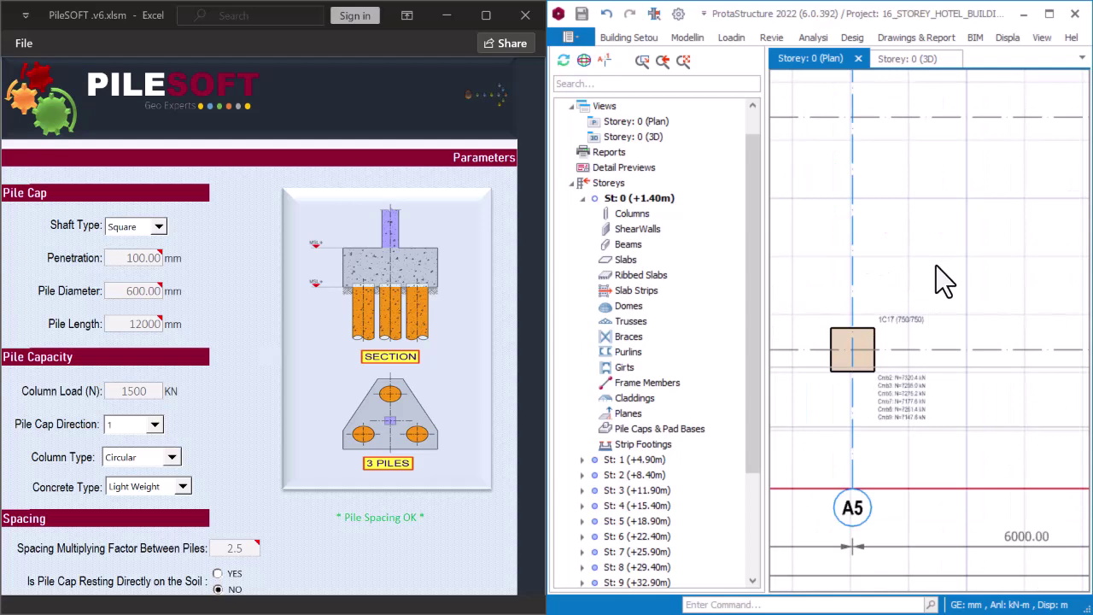
Compare the axial load combinations of the upper- and middle-row columns, including 1C4, with corner column 1C18 in the Storey 0 plan
{"action": "scroll", "coordinate": [944, 136], "scroll_direction": "up", "scroll_amount": 5}
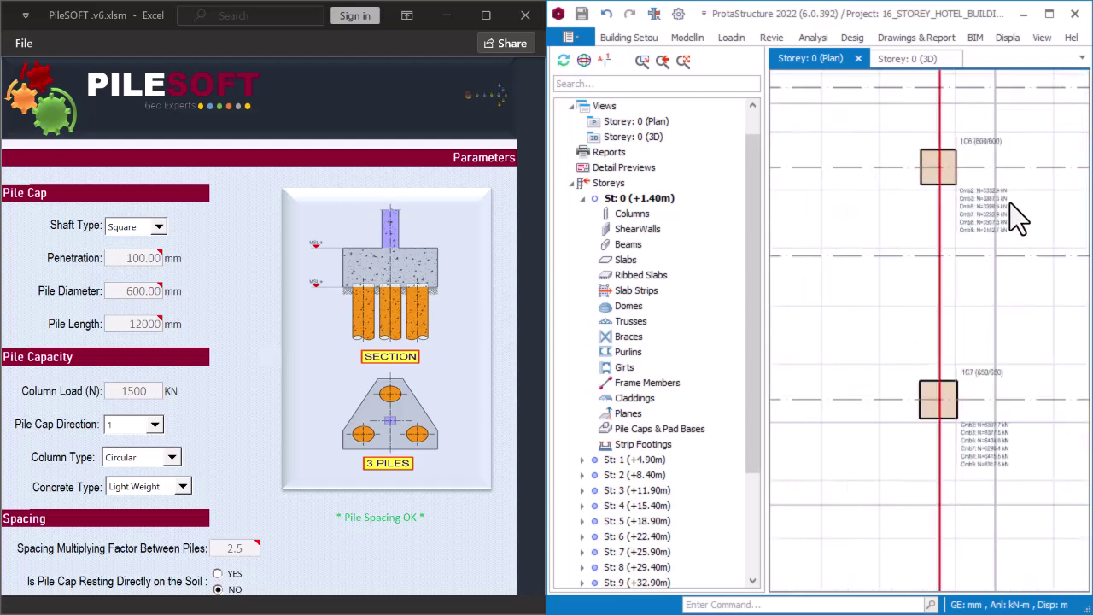
{"action": "scroll", "coordinate": [936, 213], "scroll_direction": "down", "scroll_amount": 5}
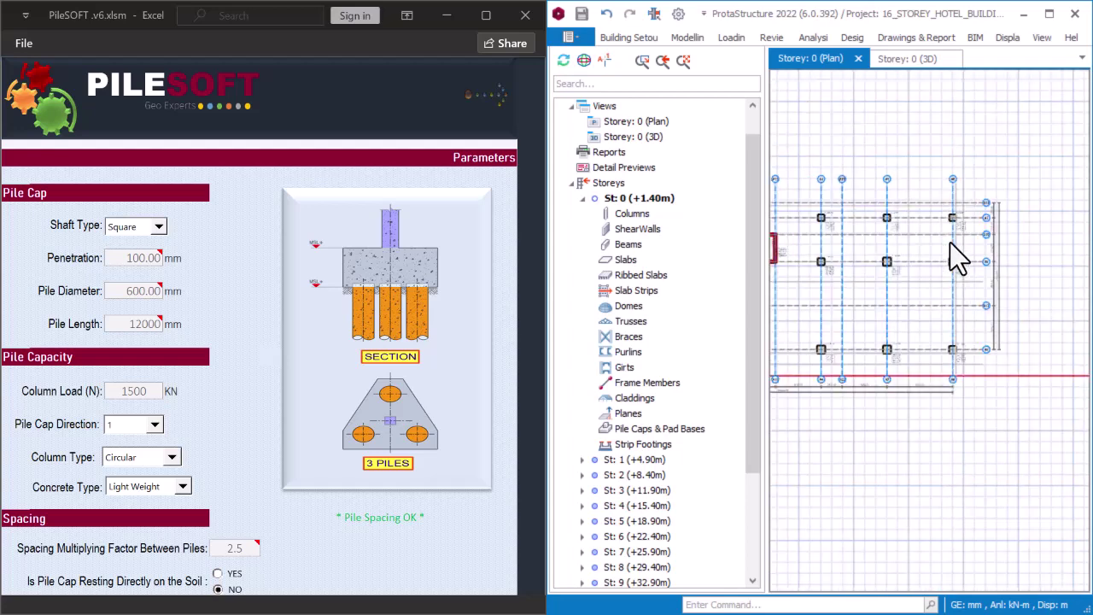
{"action": "scroll", "coordinate": [935, 226], "scroll_direction": "up", "scroll_amount": 5}
{"action": "scroll", "coordinate": [933, 206], "scroll_direction": "up", "scroll_amount": 4}
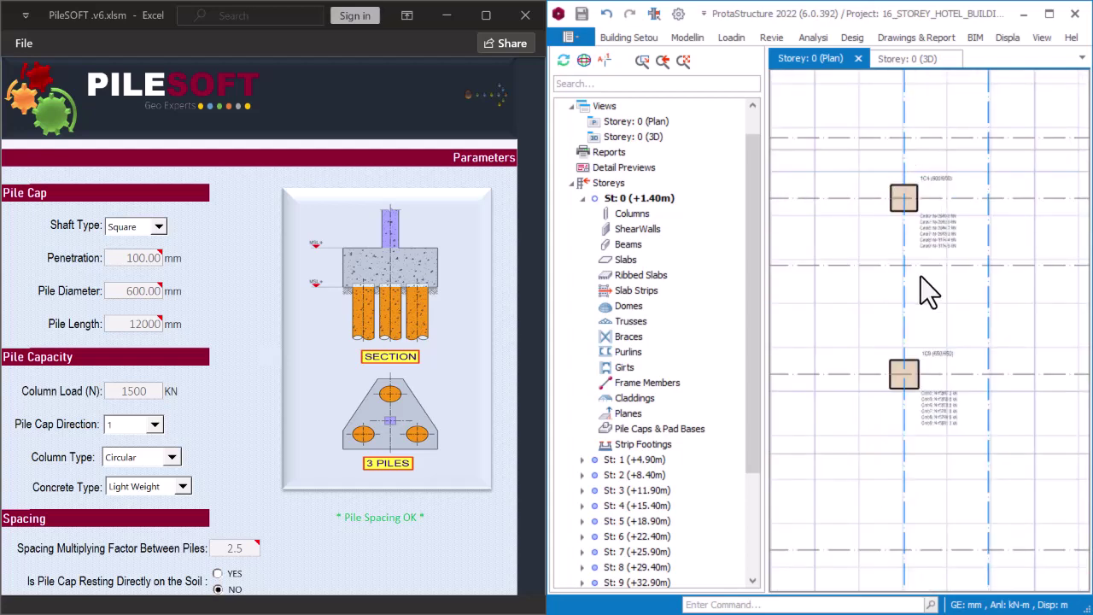
{"action": "scroll", "coordinate": [928, 228], "scroll_direction": "down", "scroll_amount": 4}
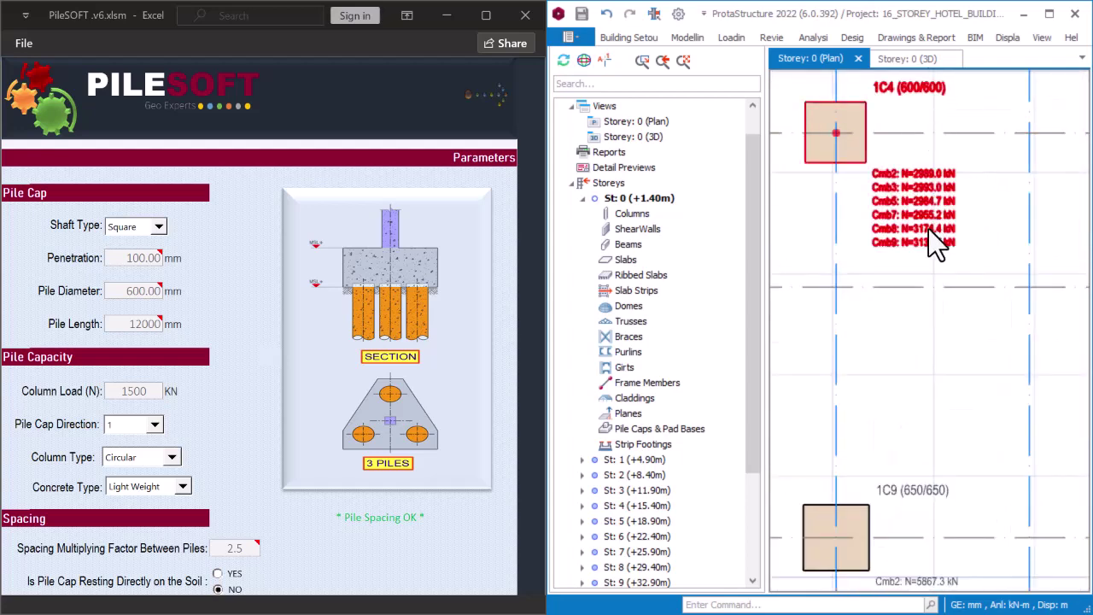
{"action": "scroll", "coordinate": [917, 223], "scroll_direction": "up", "scroll_amount": 2}
{"action": "scroll", "coordinate": [982, 308], "scroll_direction": "down", "scroll_amount": 6}
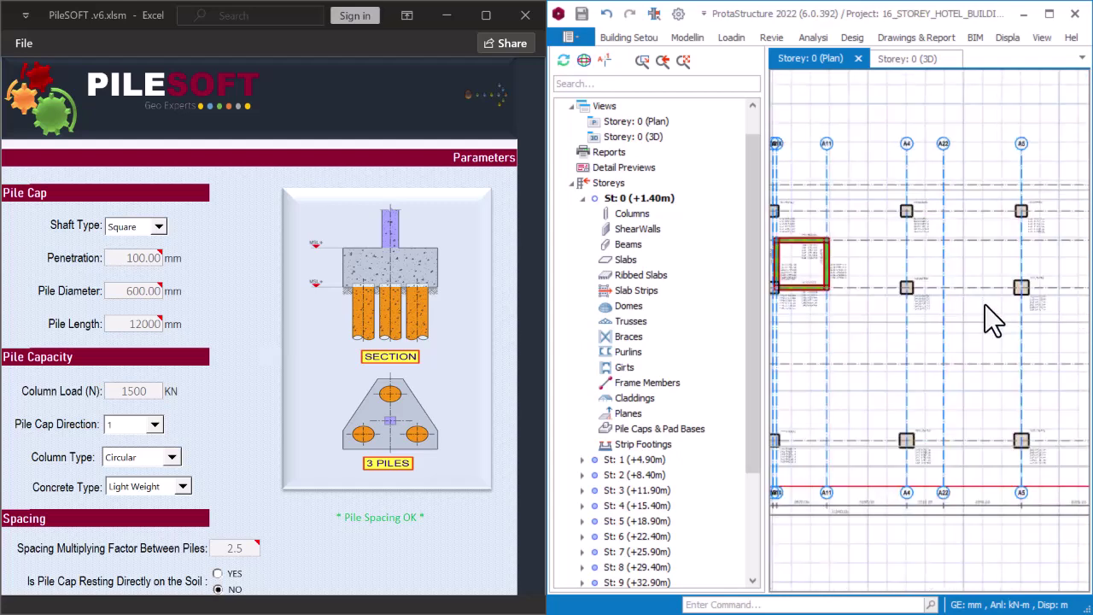
{"action": "scroll", "coordinate": [982, 312], "scroll_direction": "up", "scroll_amount": 6}
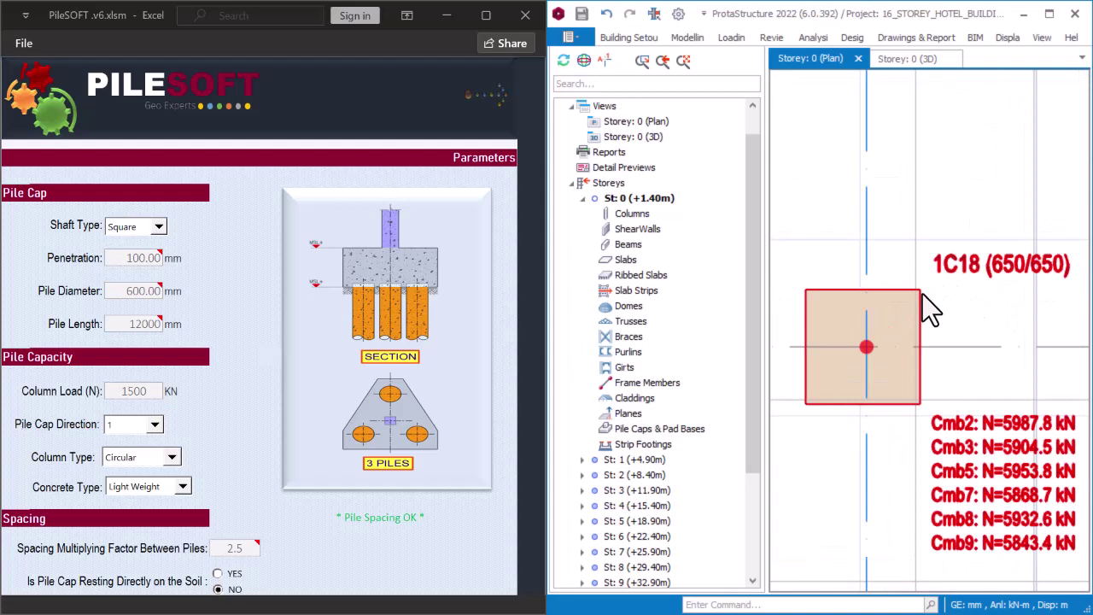
Select corner column 1C18 and check its position in the Storey 0 grid and its axial load combinations
{"action": "left_click", "coordinate": [940, 304]}
{"action": "scroll", "coordinate": [952, 300], "scroll_direction": "down", "scroll_amount": 1}
{"action": "scroll", "coordinate": [947, 290], "scroll_direction": "down", "scroll_amount": 4}
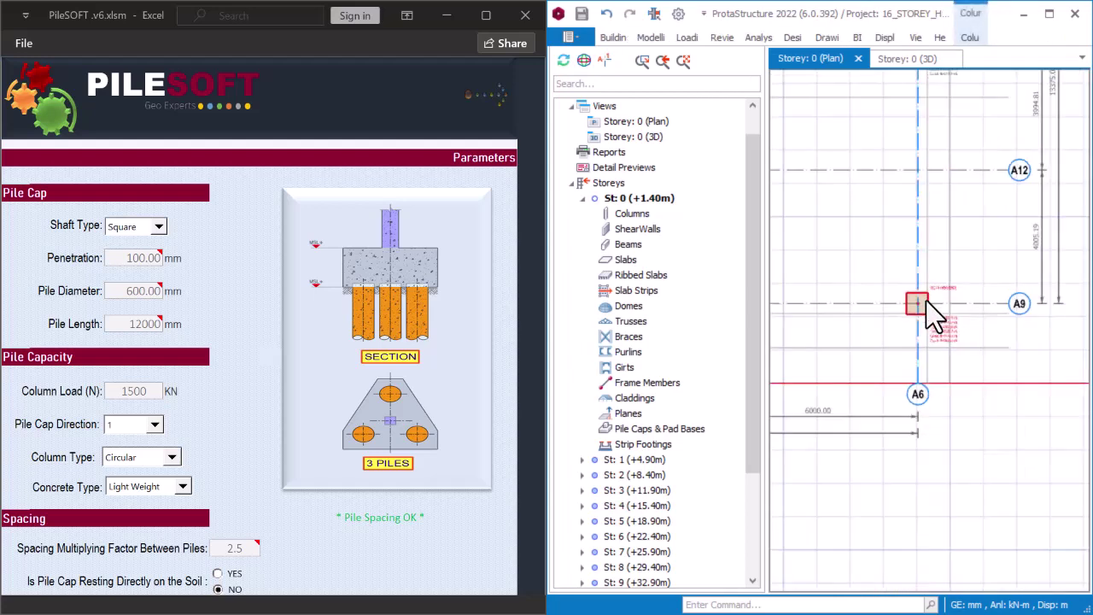
{"action": "scroll", "coordinate": [896, 265], "scroll_direction": "down", "scroll_amount": 2}
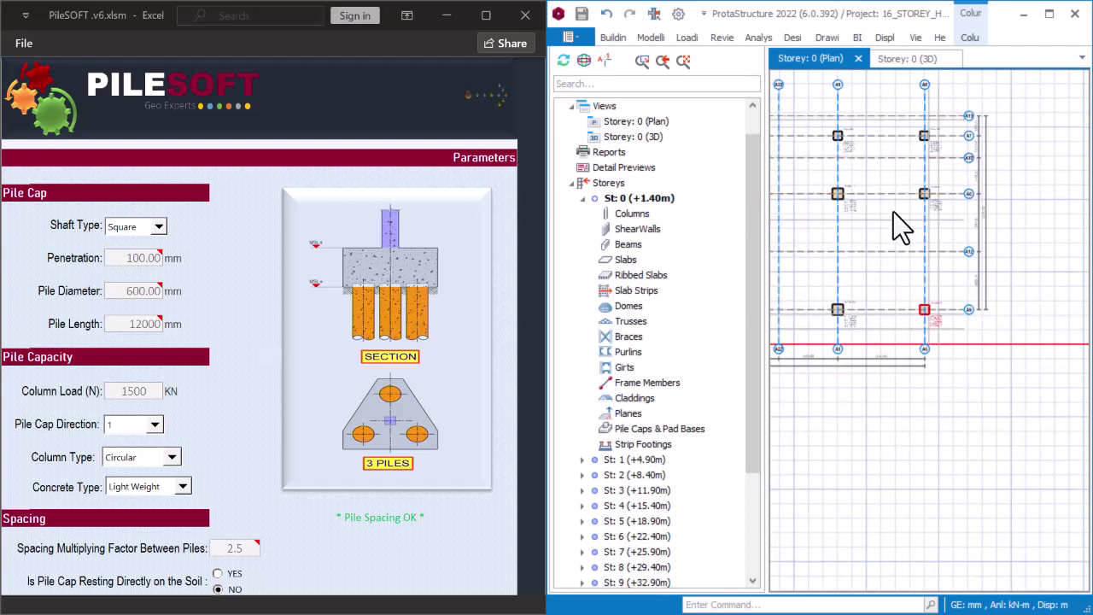
{"action": "scroll", "coordinate": [924, 311], "scroll_direction": "up", "scroll_amount": 6}
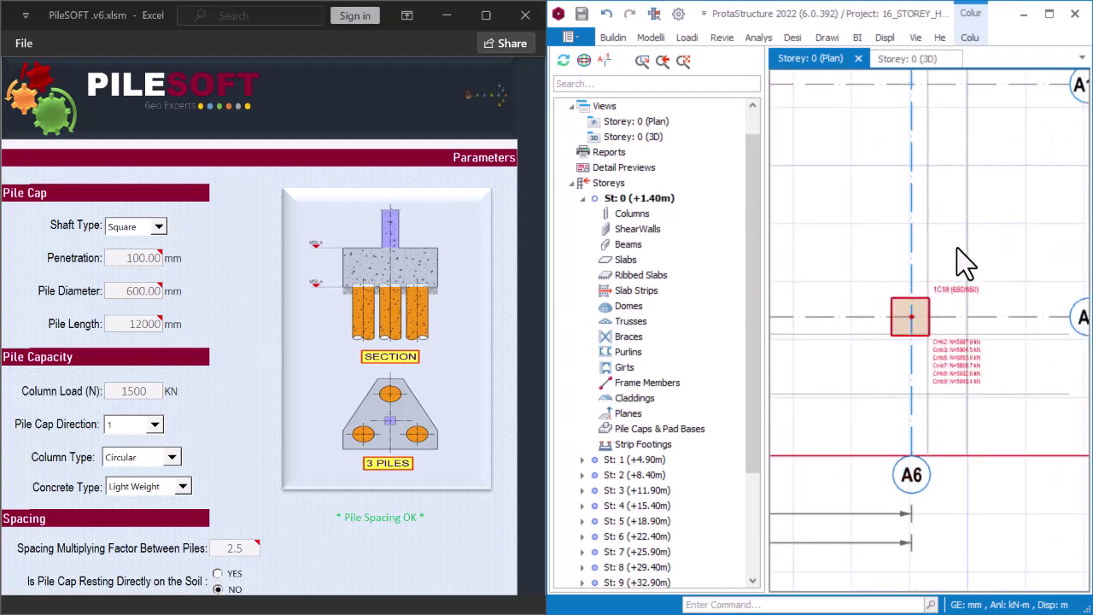
Maximize the ProtaStructure window, clear the current selection and select corner column 1C18 at axes A6 and A9 again
{"action": "left_click", "coordinate": [600, 32]}
{"action": "double_click", "coordinate": [940, 14]}
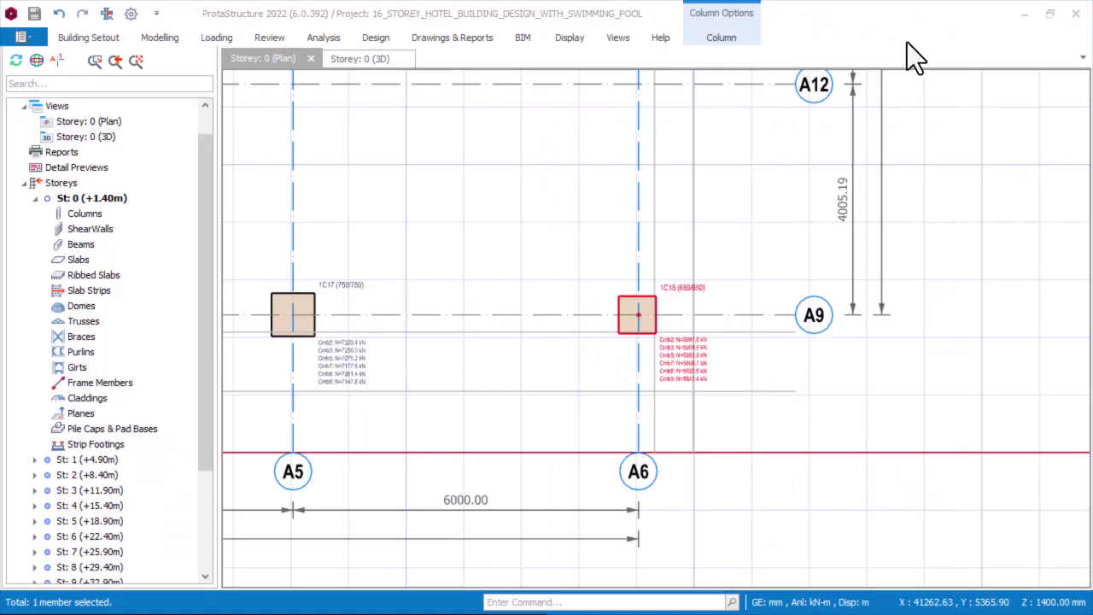
{"action": "left_click", "coordinate": [581, 258]}
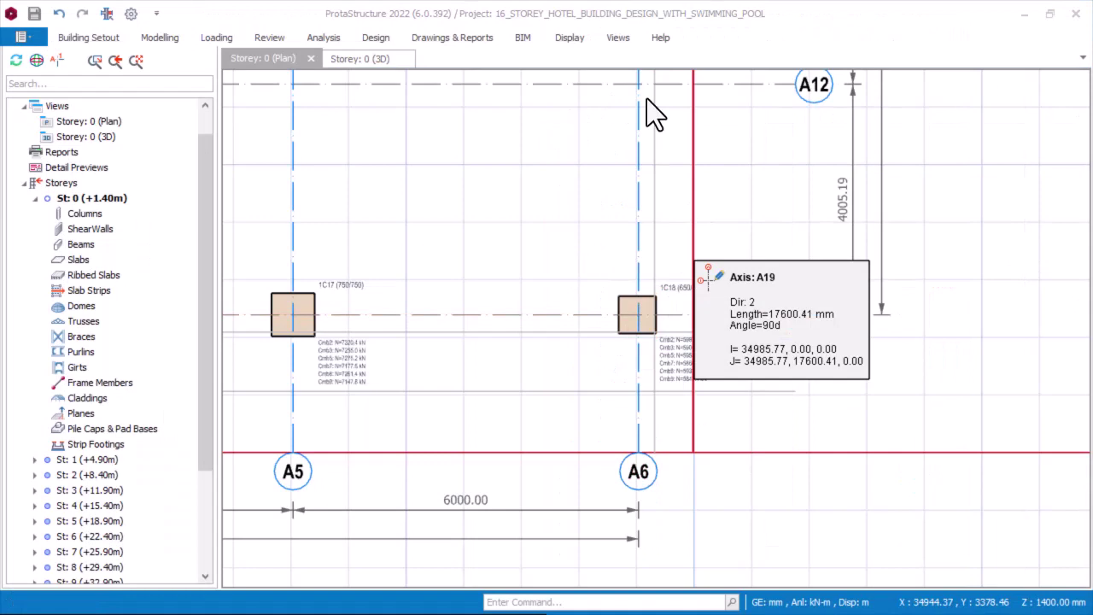
{"action": "left_click", "coordinate": [567, 237]}
{"action": "scroll", "coordinate": [642, 340], "scroll_direction": "down", "scroll_amount": 4}
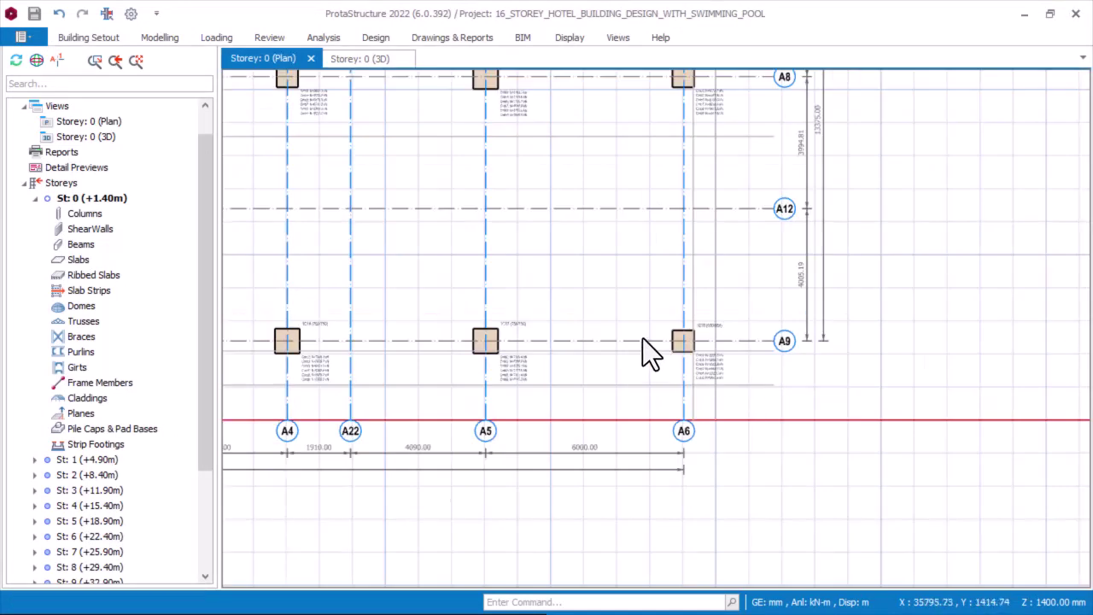
{"action": "scroll", "coordinate": [683, 359], "scroll_direction": "up", "scroll_amount": 4}
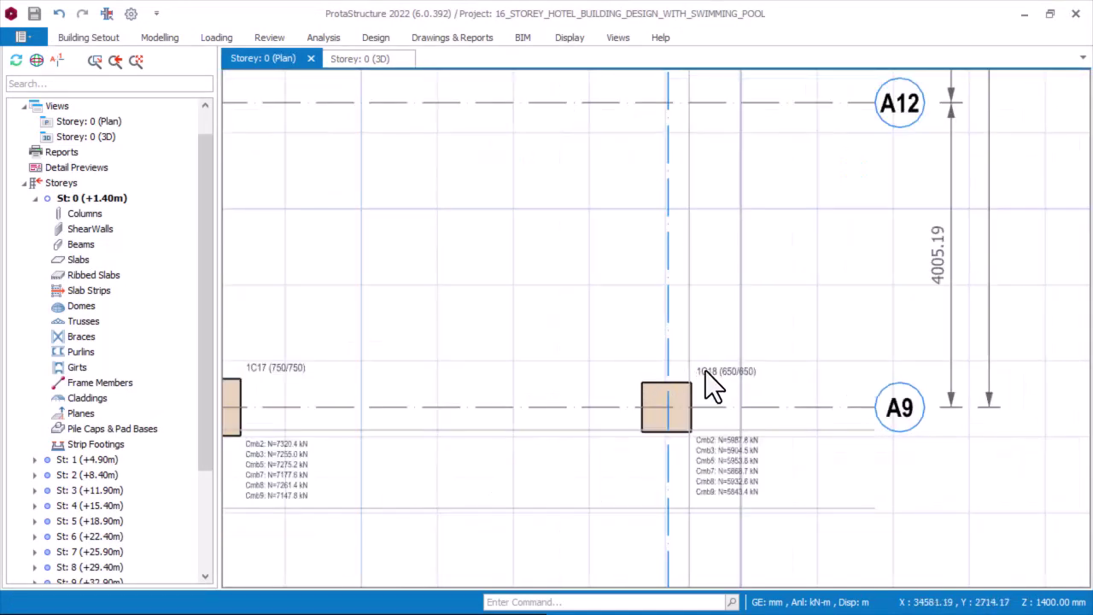
{"action": "left_click", "coordinate": [707, 376]}
{"action": "right_click", "coordinate": [595, 255]}
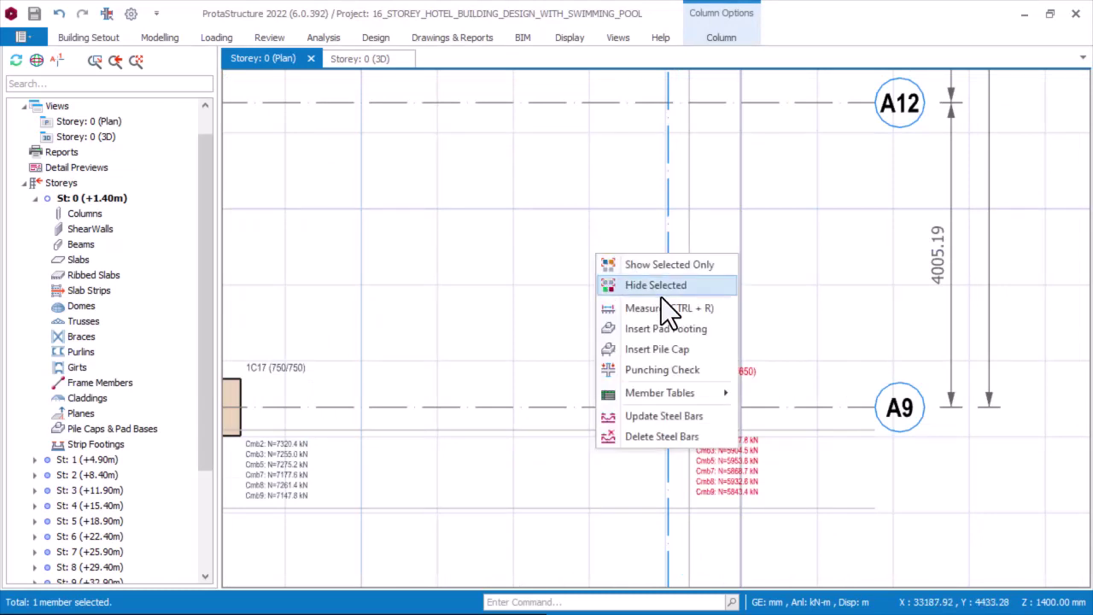
{"action": "left_click", "coordinate": [666, 351]}
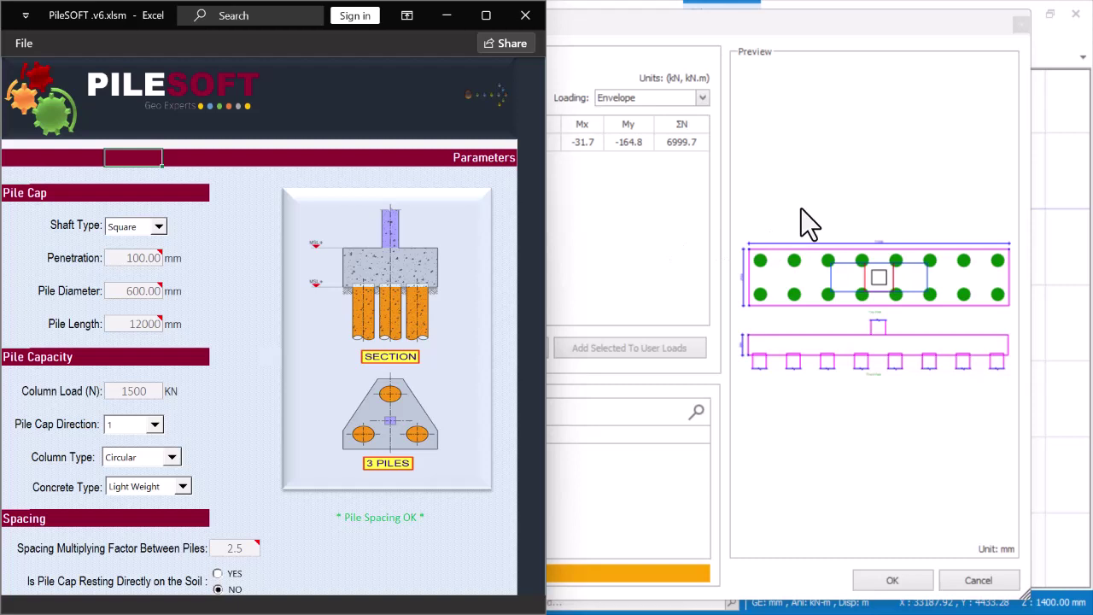
{"action": "left_click", "coordinate": [817, 194]}
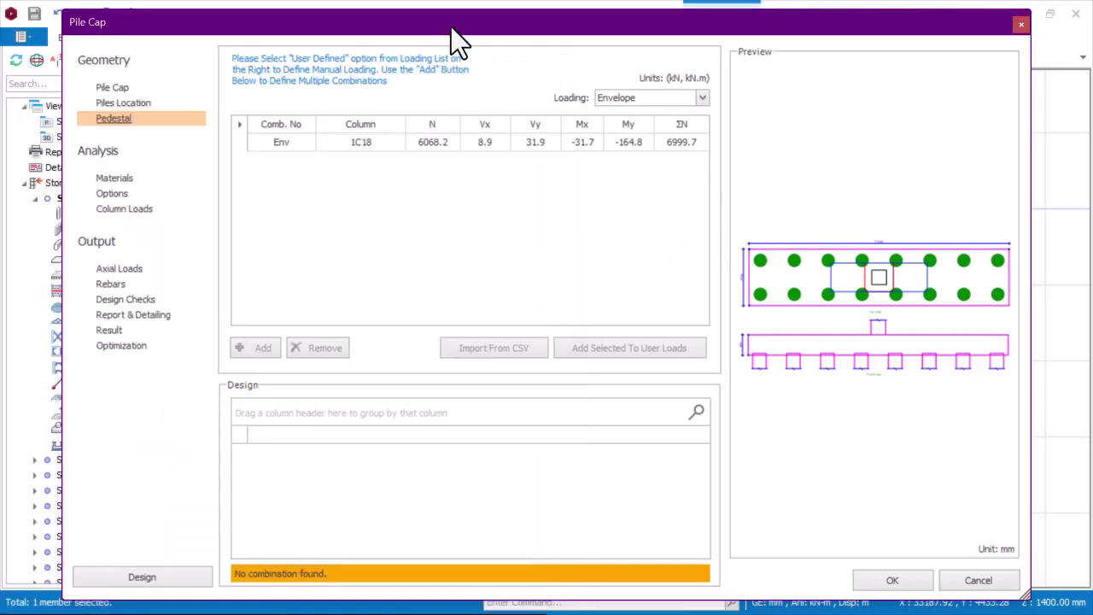
{"action": "left_click_drag", "start_coordinate": [451, 28], "coordinate": [461, 25]}
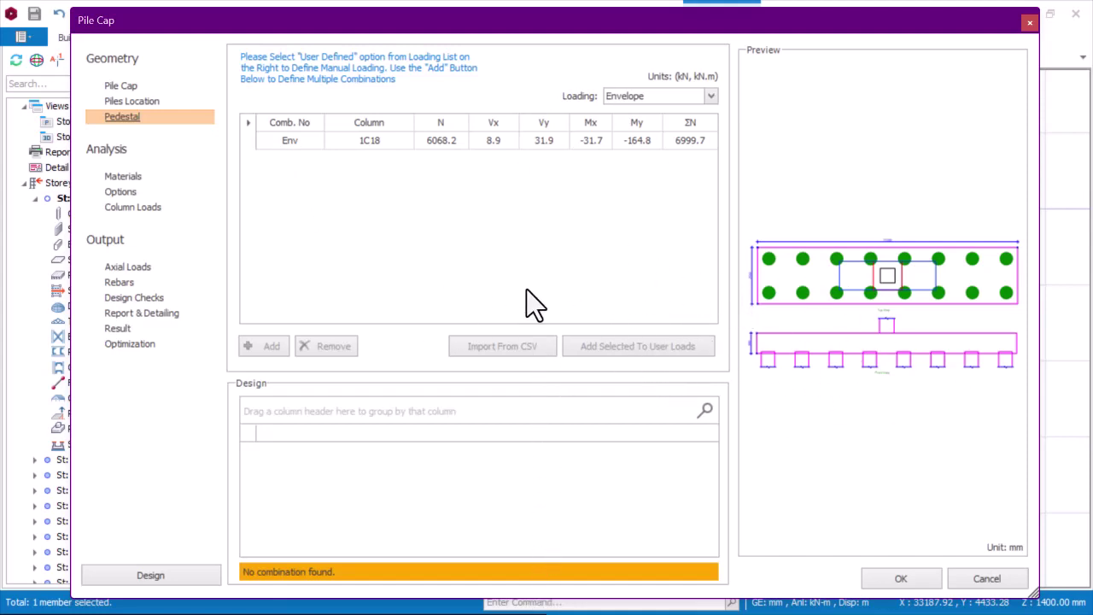
{"action": "left_click", "coordinate": [990, 578]}
Start inserting a pile cap at column 1C18 and review its pile cap geometry settings and envelope column loads
{"action": "right_click", "coordinate": [714, 377]}
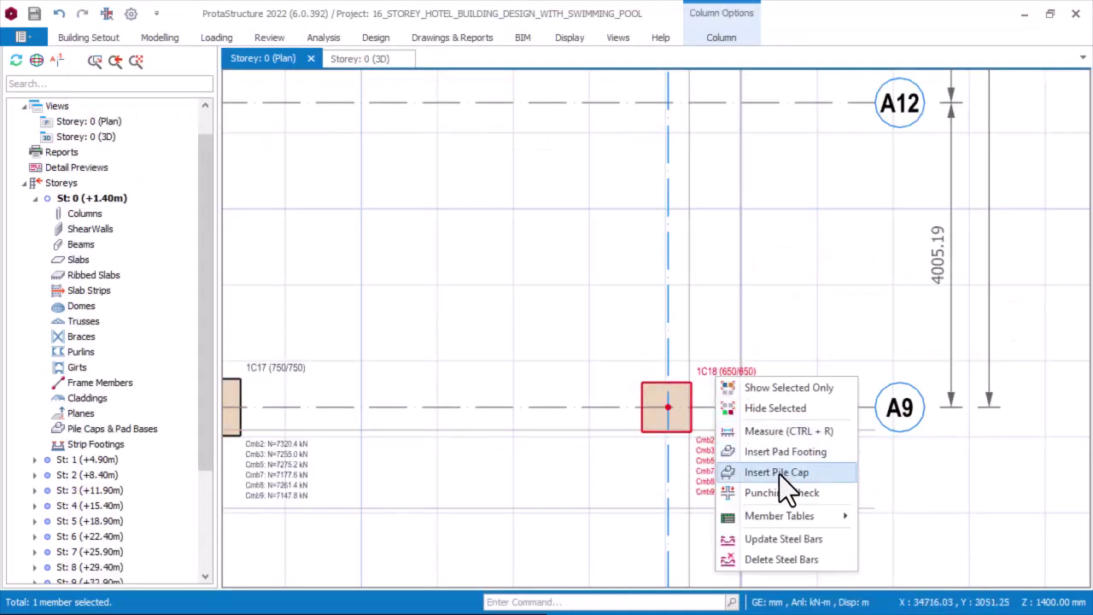
{"action": "key", "text": "Escape"}
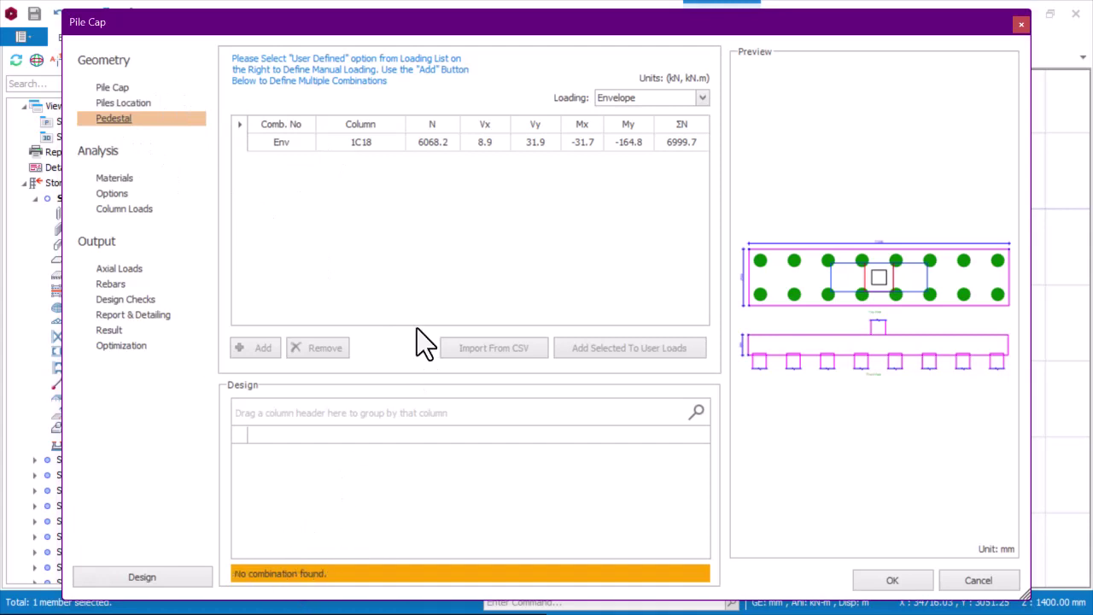
{"action": "left_click", "coordinate": [111, 89]}
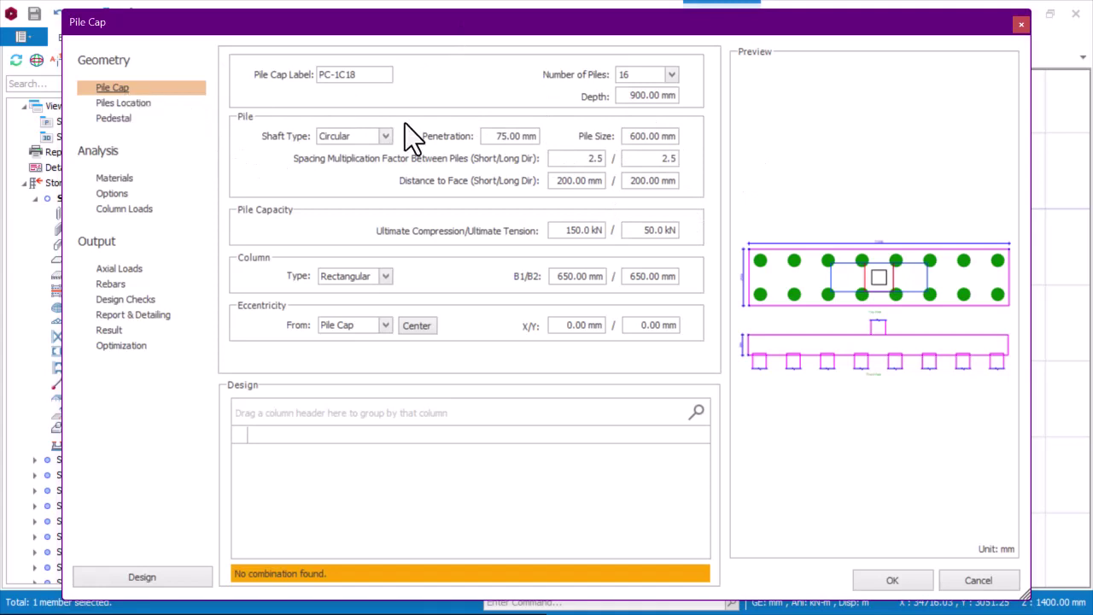
{"action": "left_click", "coordinate": [126, 210]}
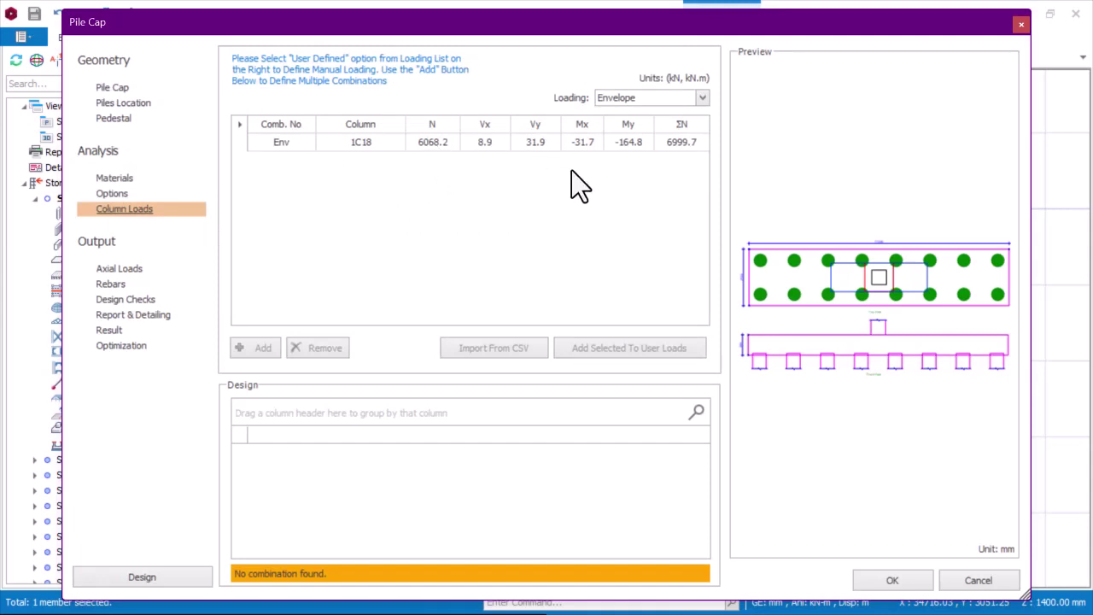
Review pile cap PC-1C18's geometry settings and select the envelope load row of column 1C18
{"action": "left_click", "coordinate": [129, 91]}
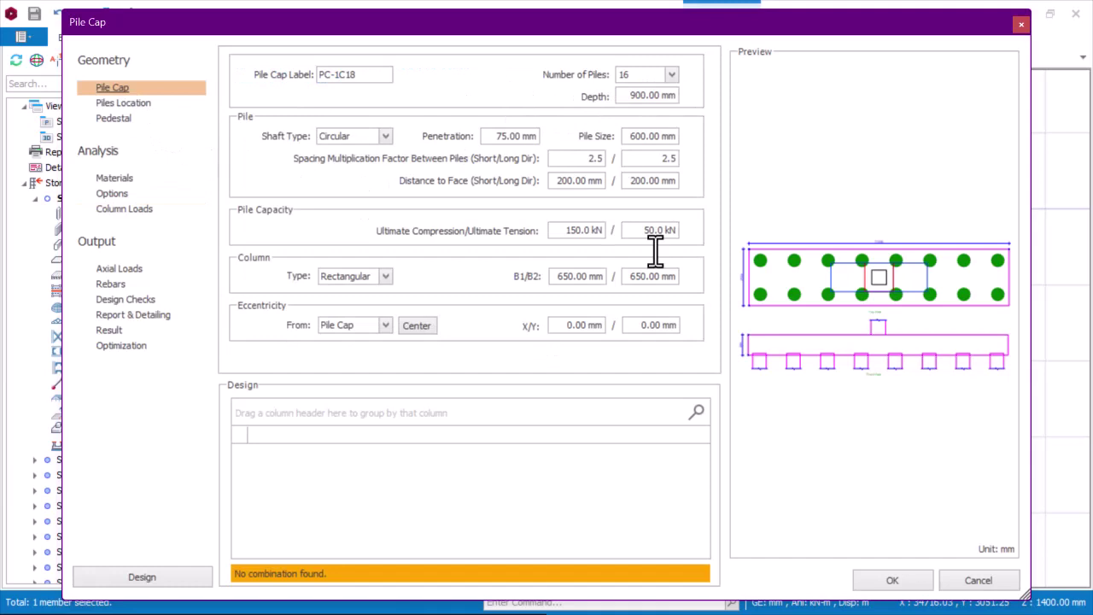
{"action": "left_click", "coordinate": [125, 210]}
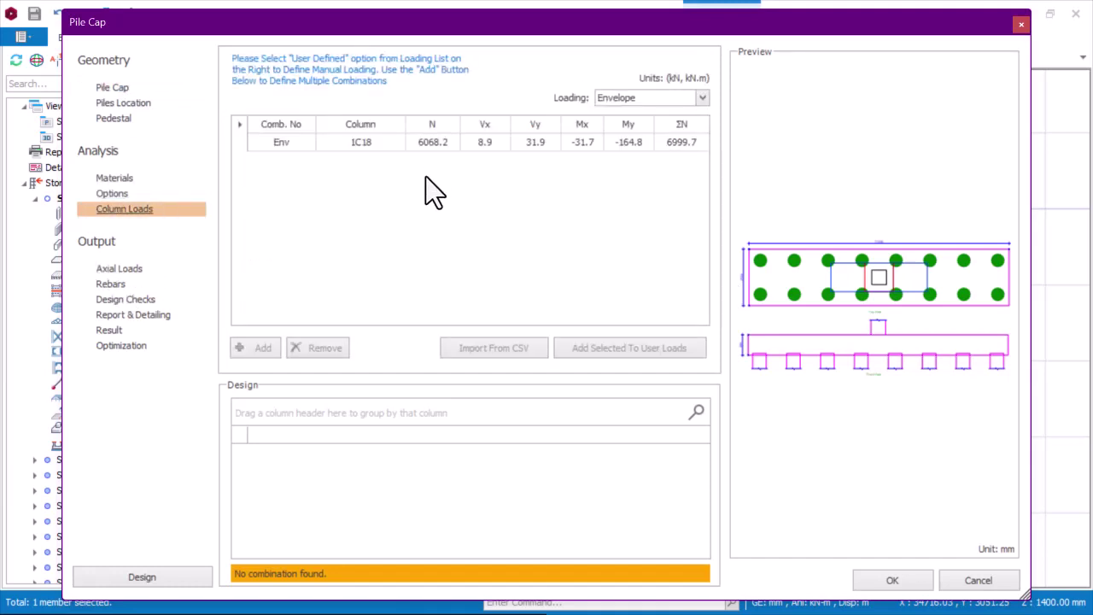
{"action": "left_click", "coordinate": [427, 146]}
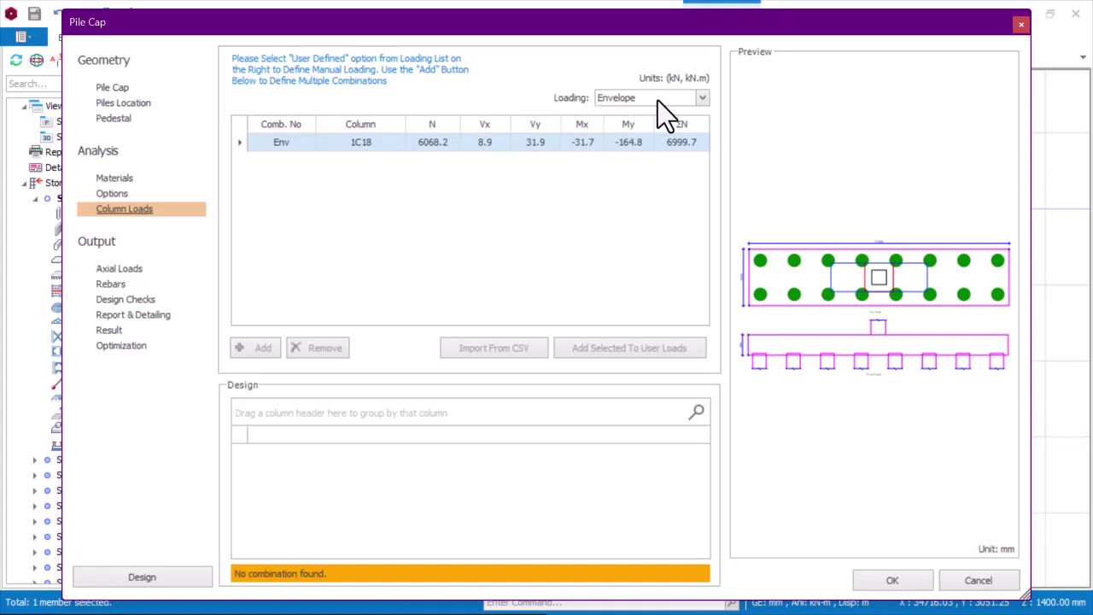
Inspect column 1C18's loads under All Combinations and return the loading to Envelope
{"action": "left_click", "coordinate": [702, 98]}
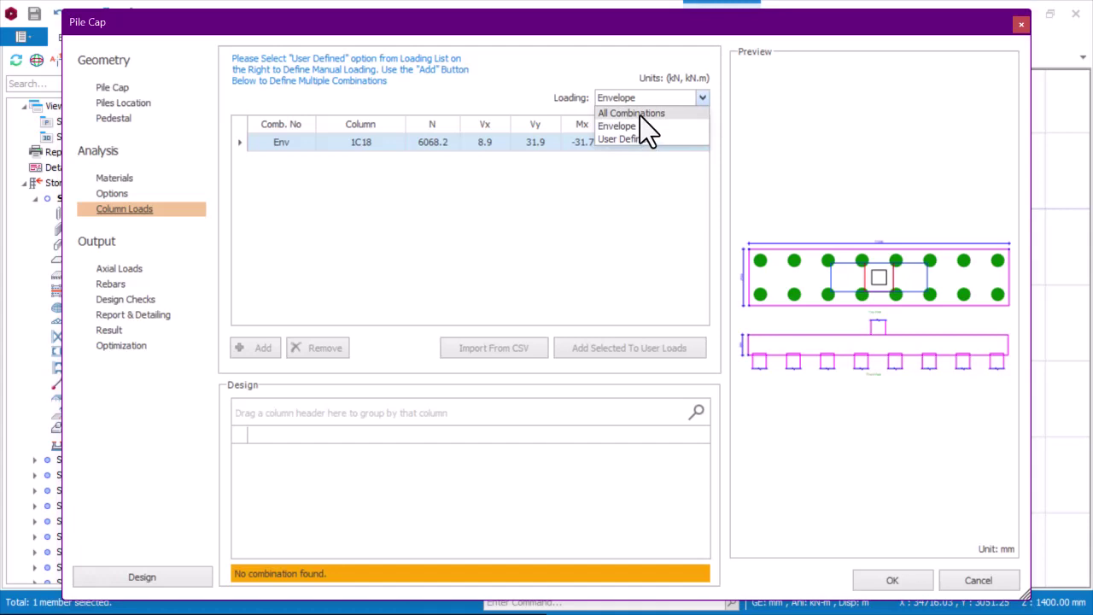
{"action": "left_click", "coordinate": [640, 114]}
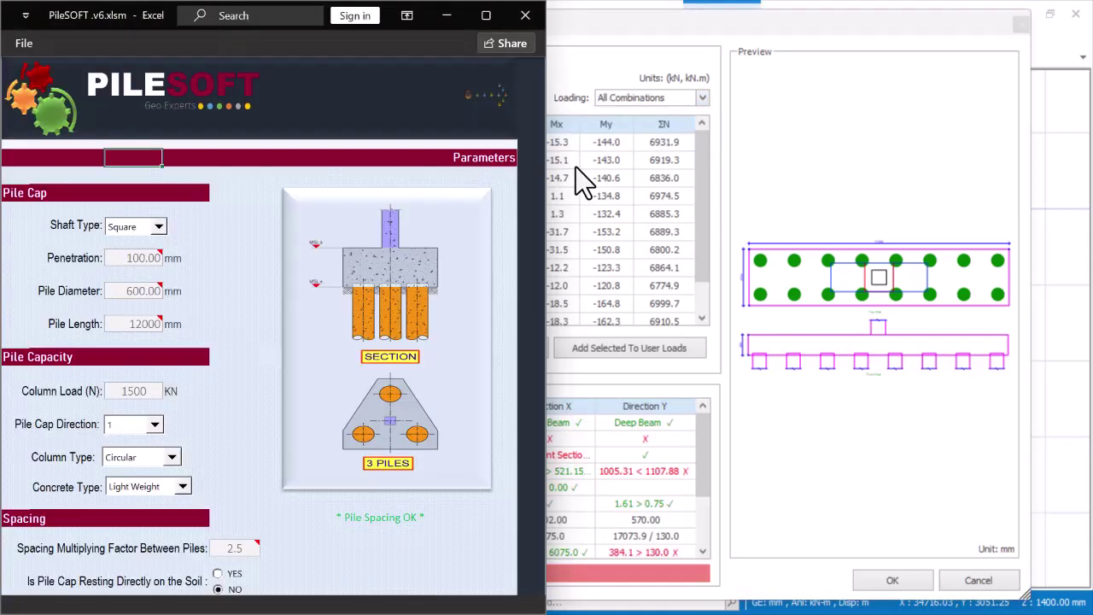
{"action": "left_click", "coordinate": [560, 159]}
{"action": "left_click", "coordinate": [700, 98]}
{"action": "left_click", "coordinate": [647, 141]}
{"action": "left_click", "coordinate": [700, 97]}
{"action": "left_click", "coordinate": [623, 138]}
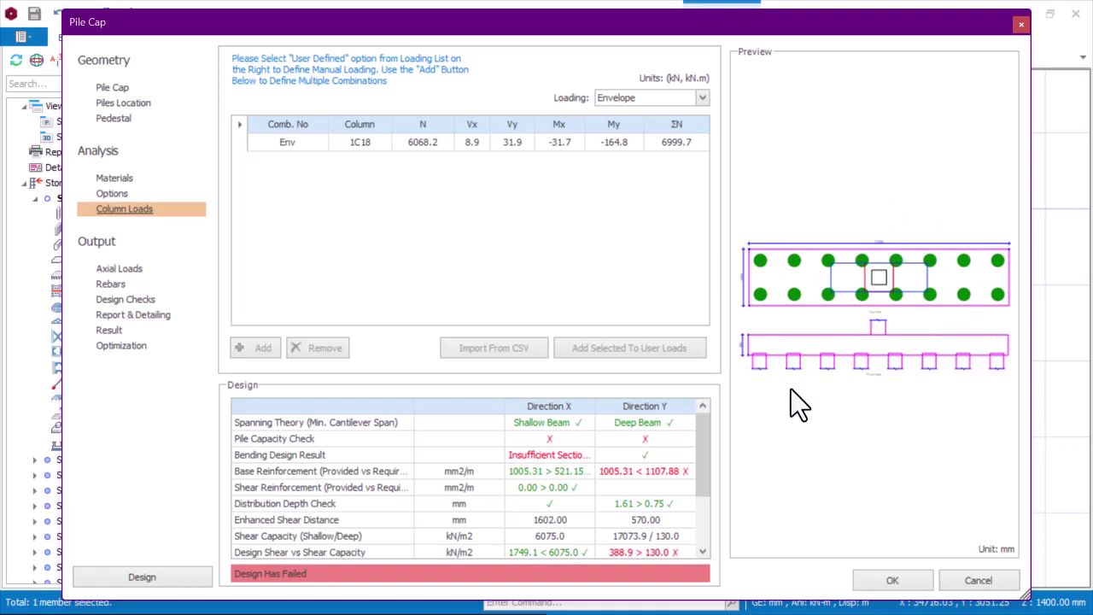
Review the pile cap design check results in both directions and select column 1C18's envelope load row
{"action": "scroll", "coordinate": [707, 442], "scroll_direction": "down", "scroll_amount": 2}
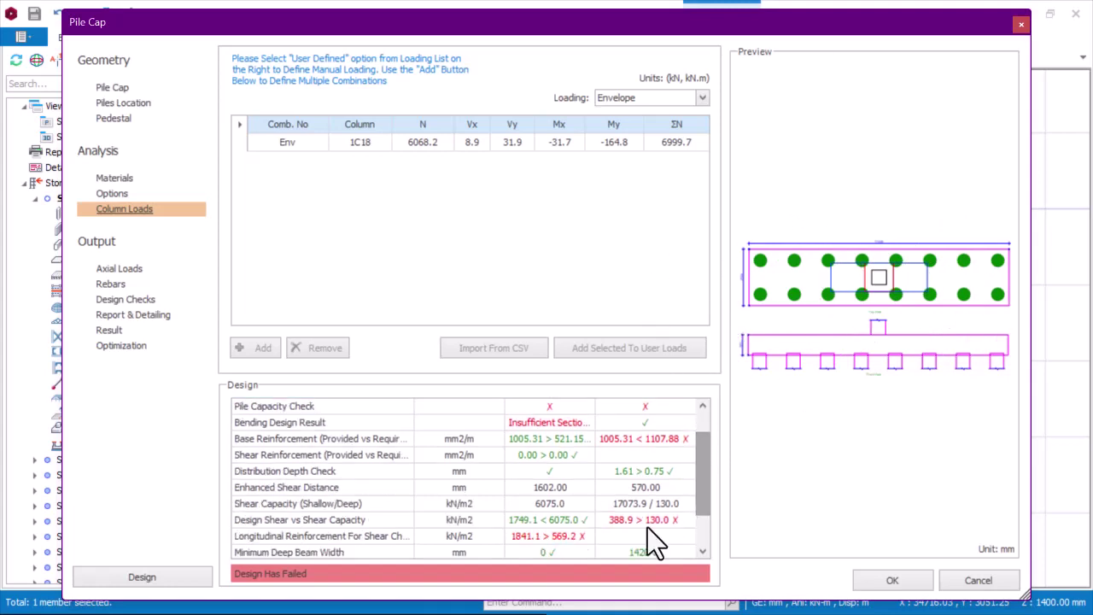
{"action": "scroll", "coordinate": [603, 499], "scroll_direction": "up", "scroll_amount": 2}
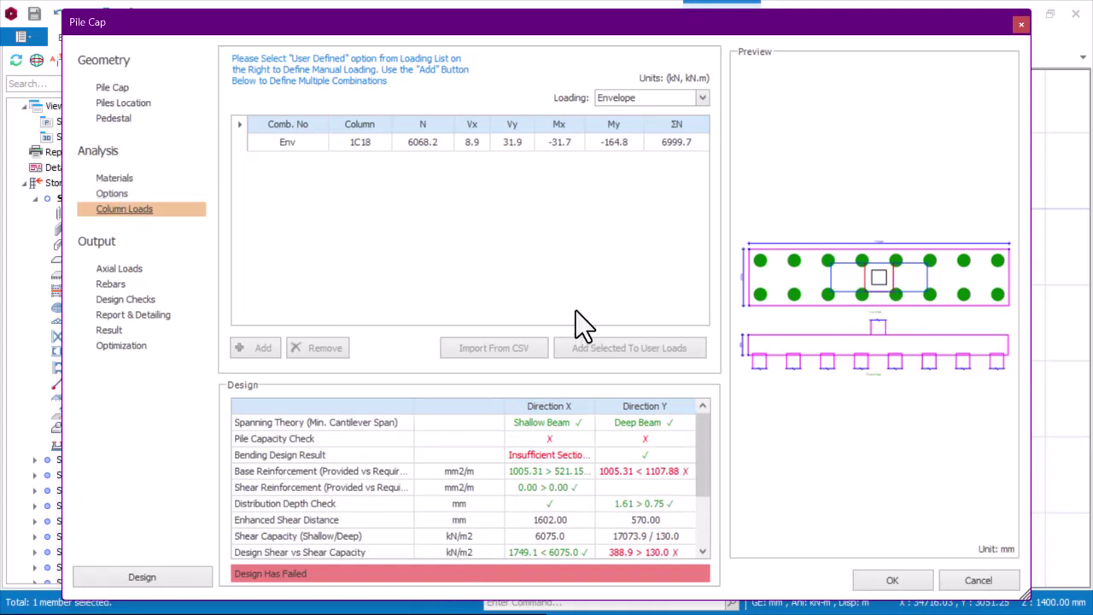
{"action": "left_click", "coordinate": [440, 143]}
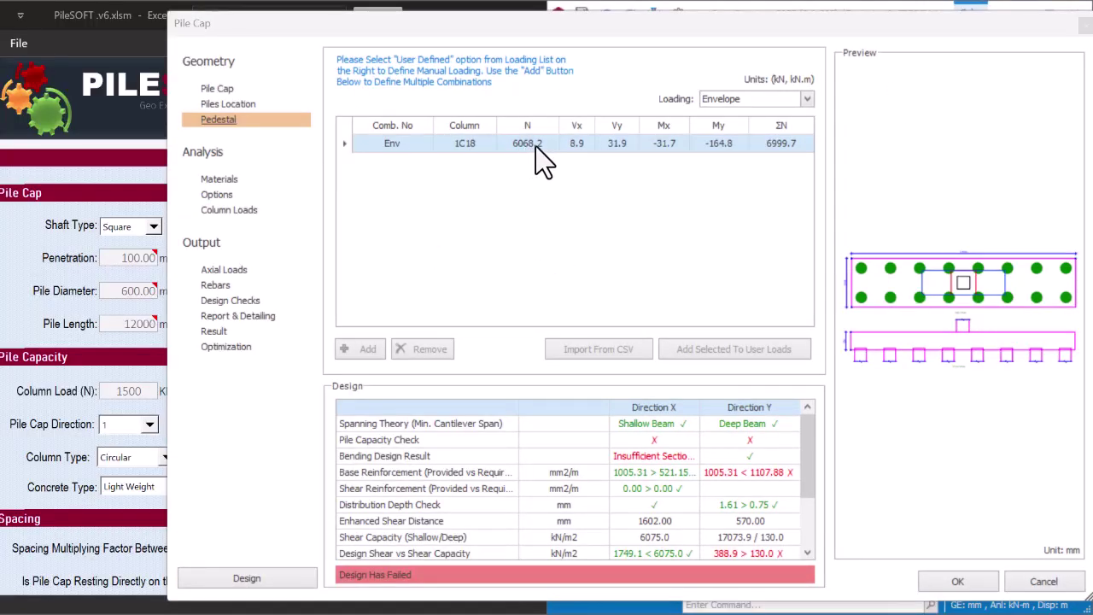
Switch to PileSOFT and set the column load N to 6068.2 kN, matching column 1C18's envelope axial load
{"action": "left_click", "coordinate": [130, 154]}
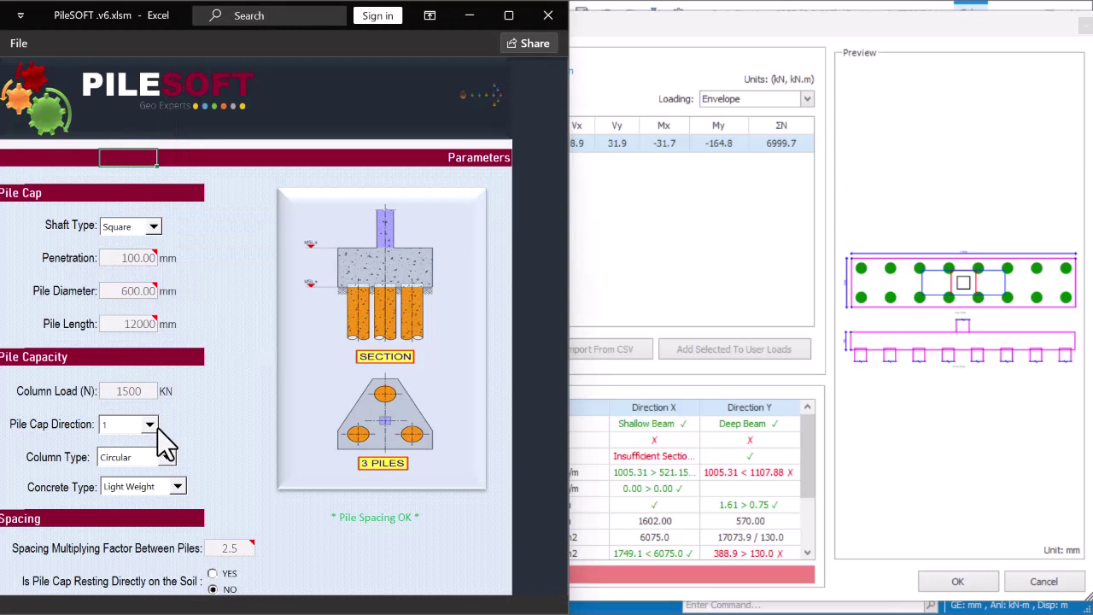
{"action": "scroll", "coordinate": [167, 444], "scroll_direction": "down", "scroll_amount": 2}
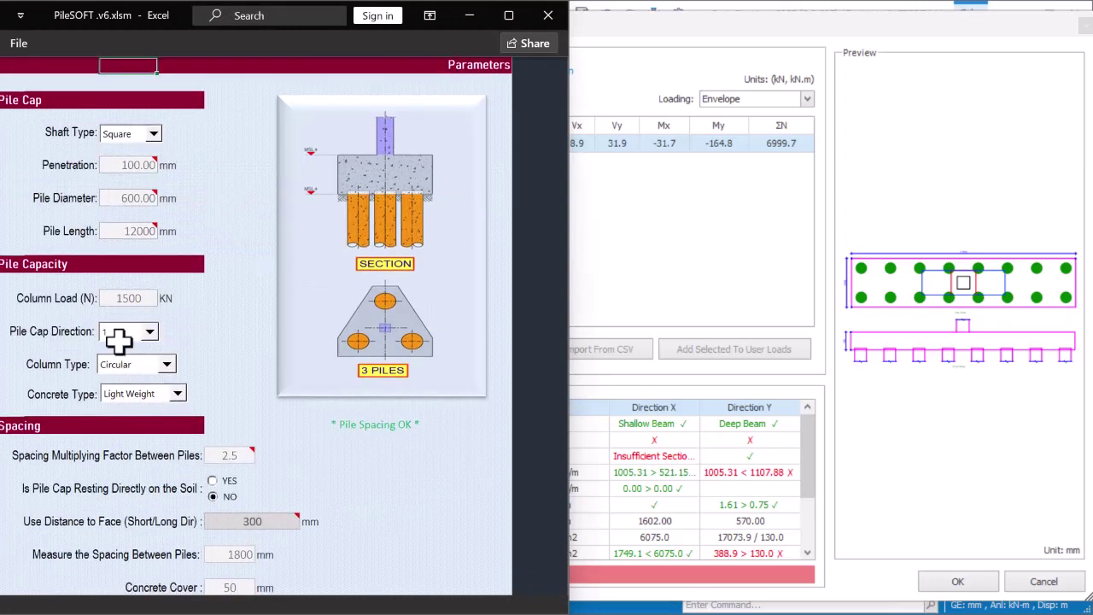
{"action": "left_click", "coordinate": [132, 297]}
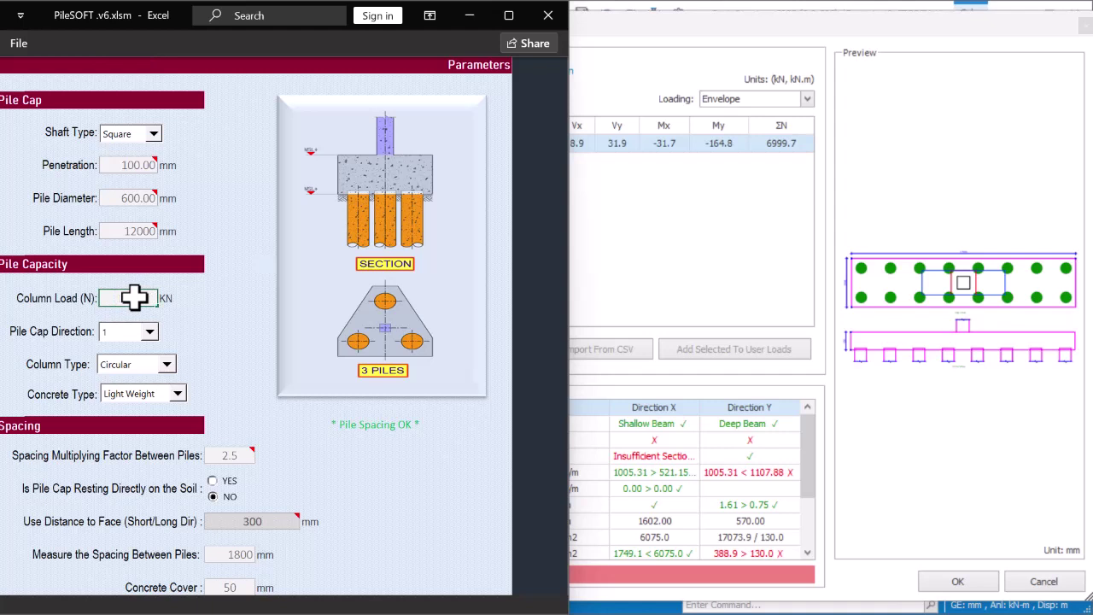
{"action": "left_click", "coordinate": [629, 264]}
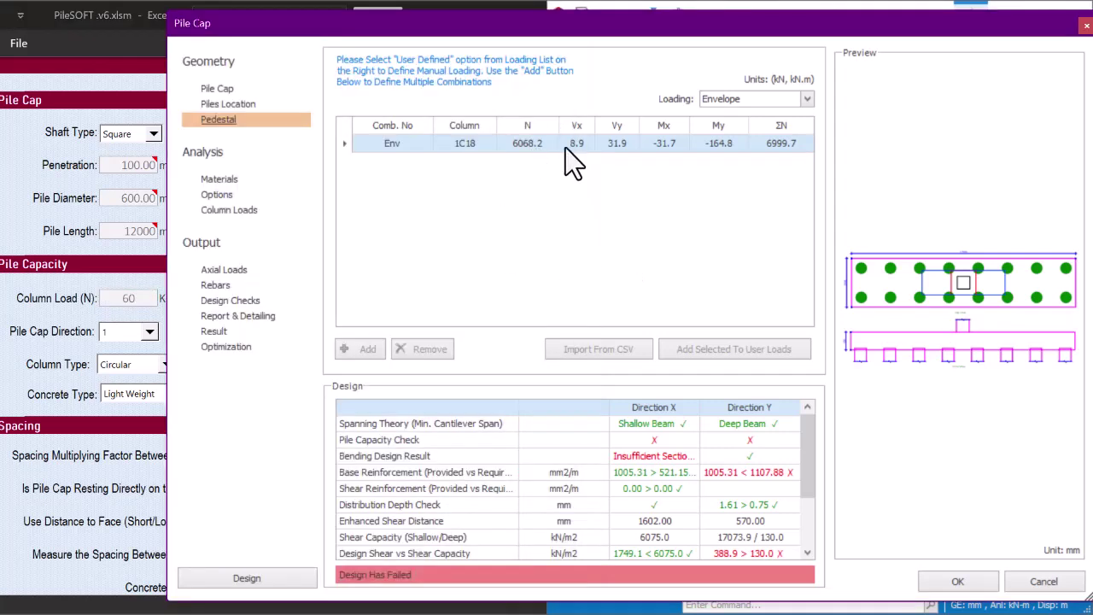
{"action": "left_click", "coordinate": [136, 299]}
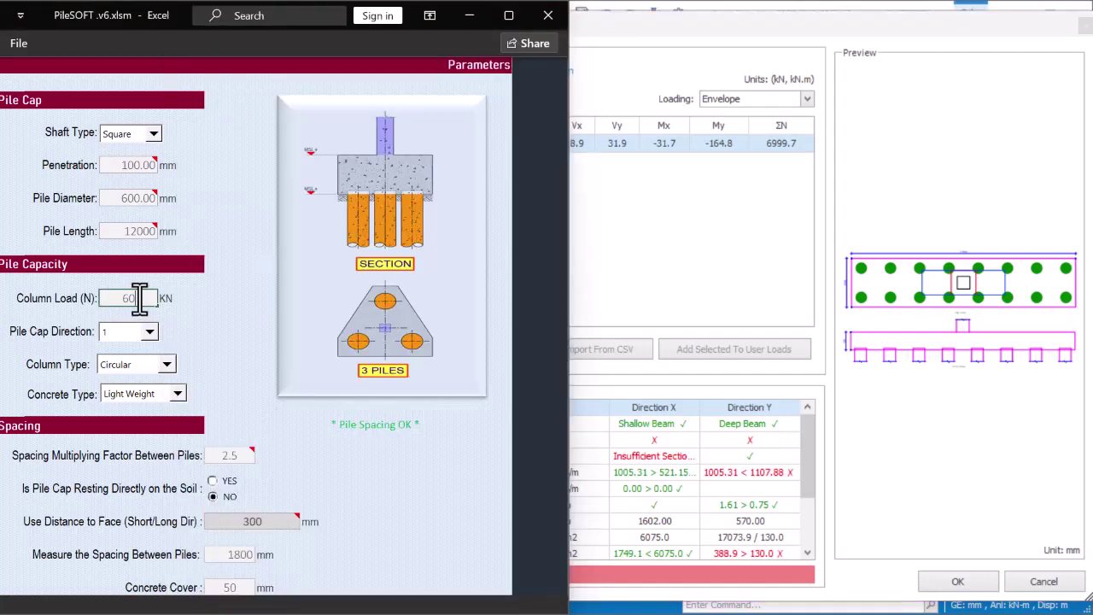
{"action": "type", "text": "9"}
{"action": "type", "text": ".2"}
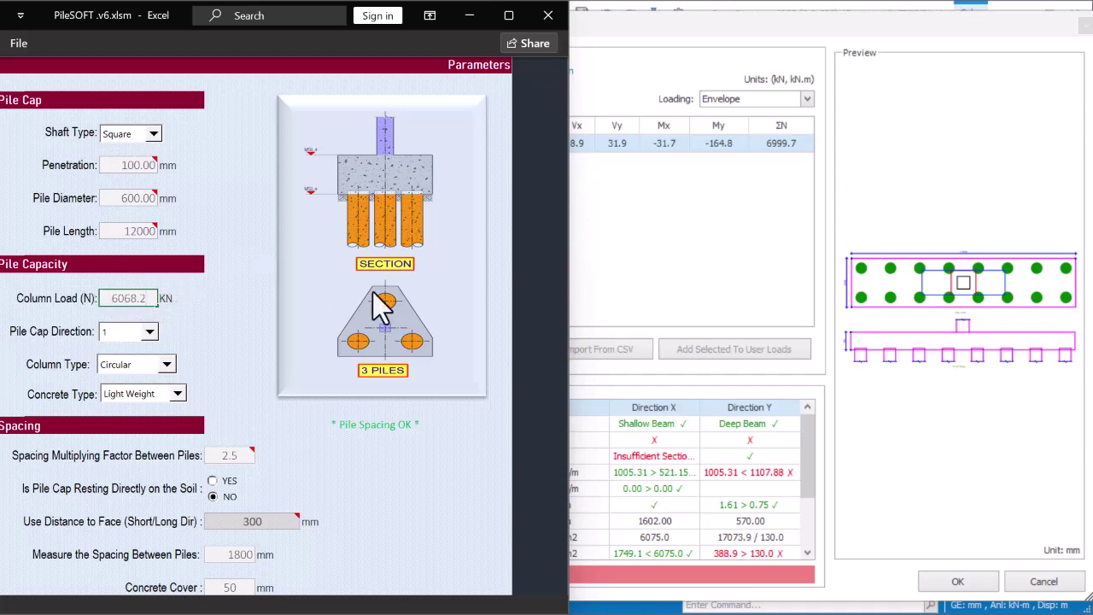
Compare the PileSOFT column load with the envelope value in ProtaStructure and review the pile cap geometry settings
{"action": "left_click", "coordinate": [696, 269]}
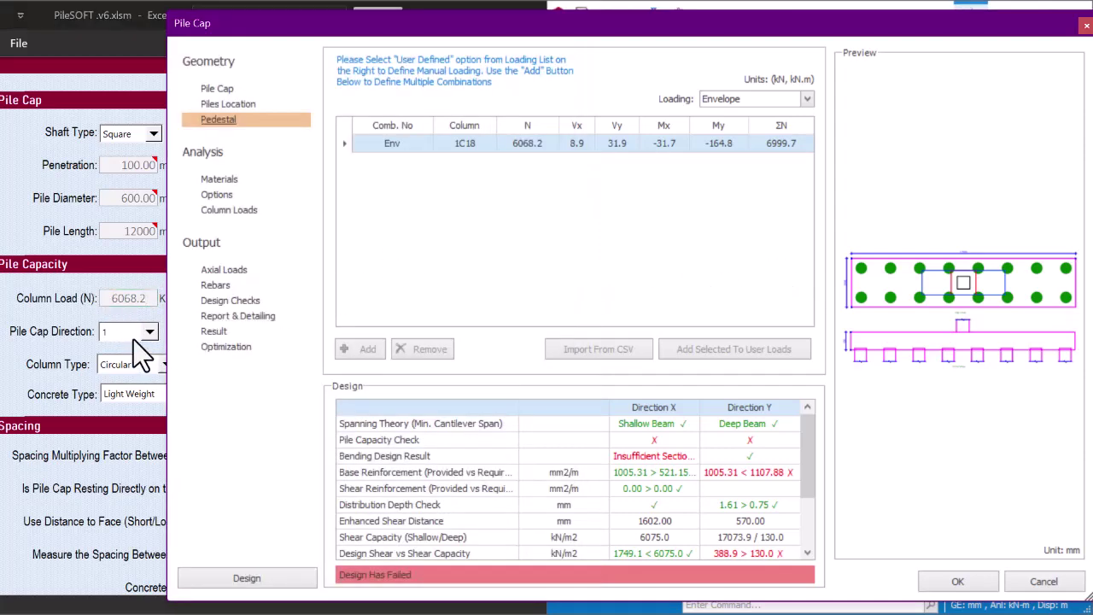
{"action": "left_click", "coordinate": [120, 298]}
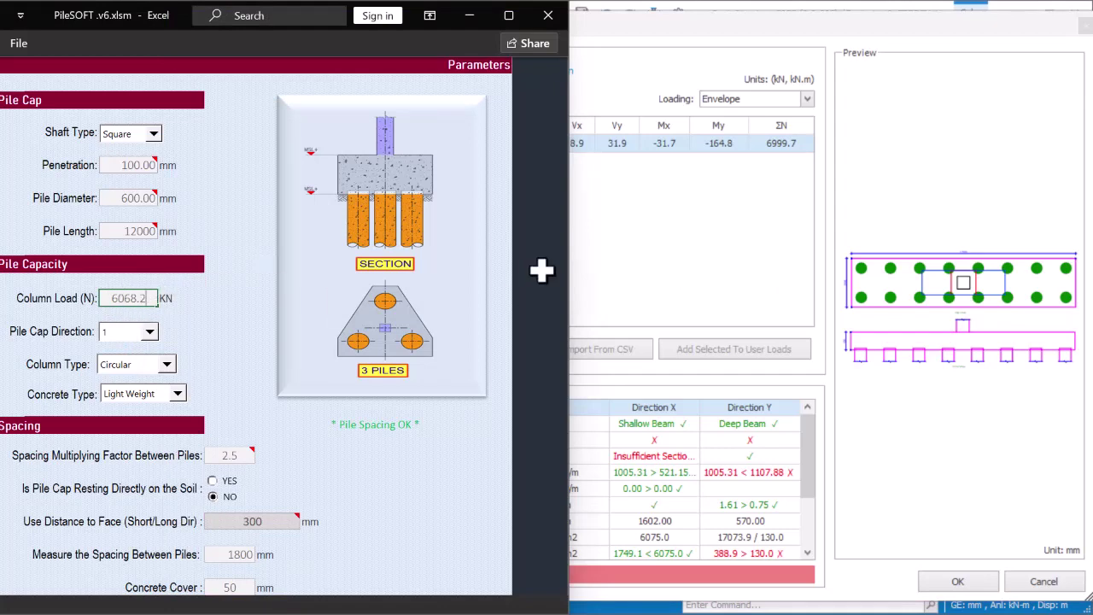
{"action": "left_click", "coordinate": [621, 239]}
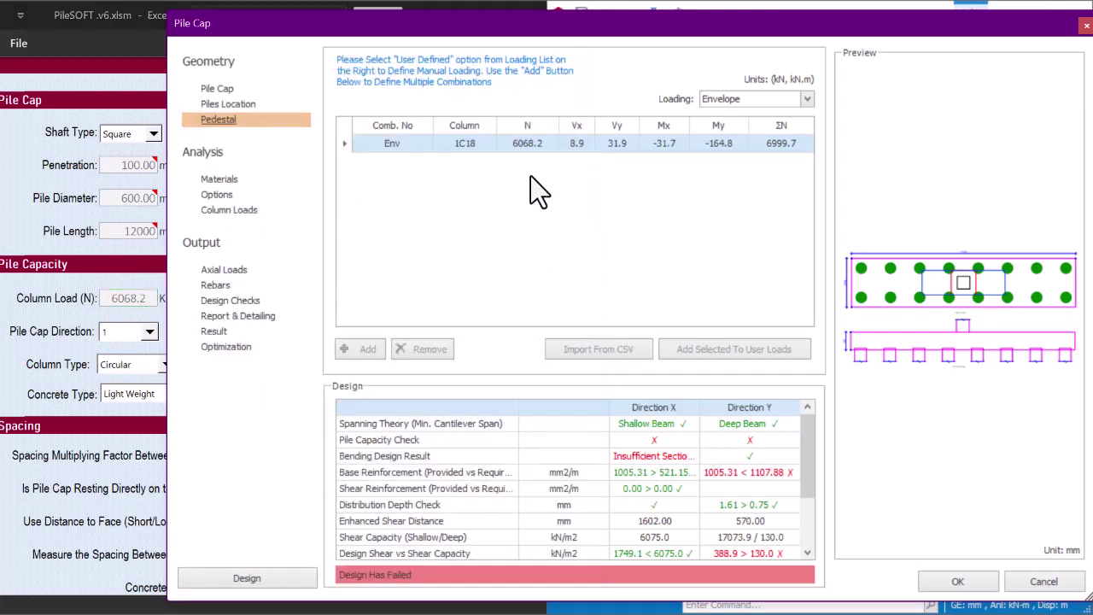
{"action": "left_click", "coordinate": [224, 90]}
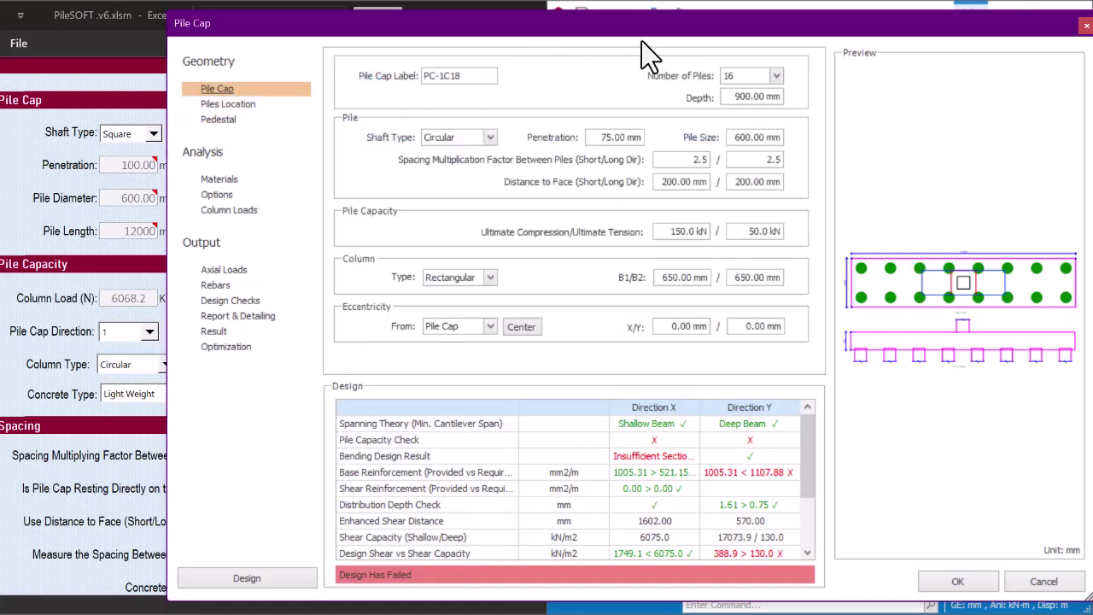
{"action": "left_click", "coordinate": [591, 36]}
{"action": "left_click", "coordinate": [231, 210]}
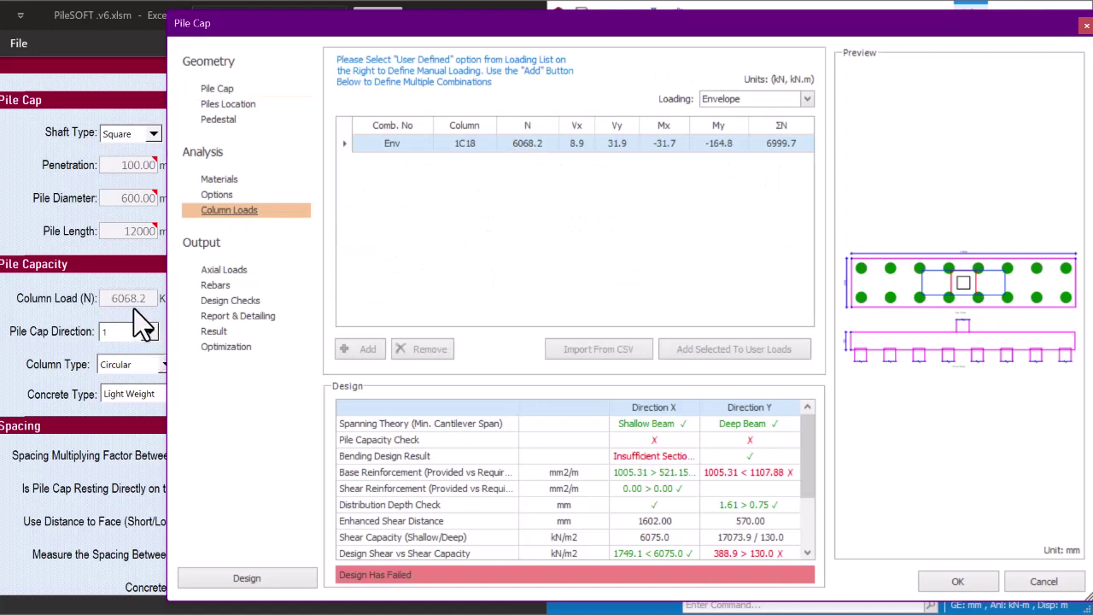
{"action": "left_click", "coordinate": [219, 89]}
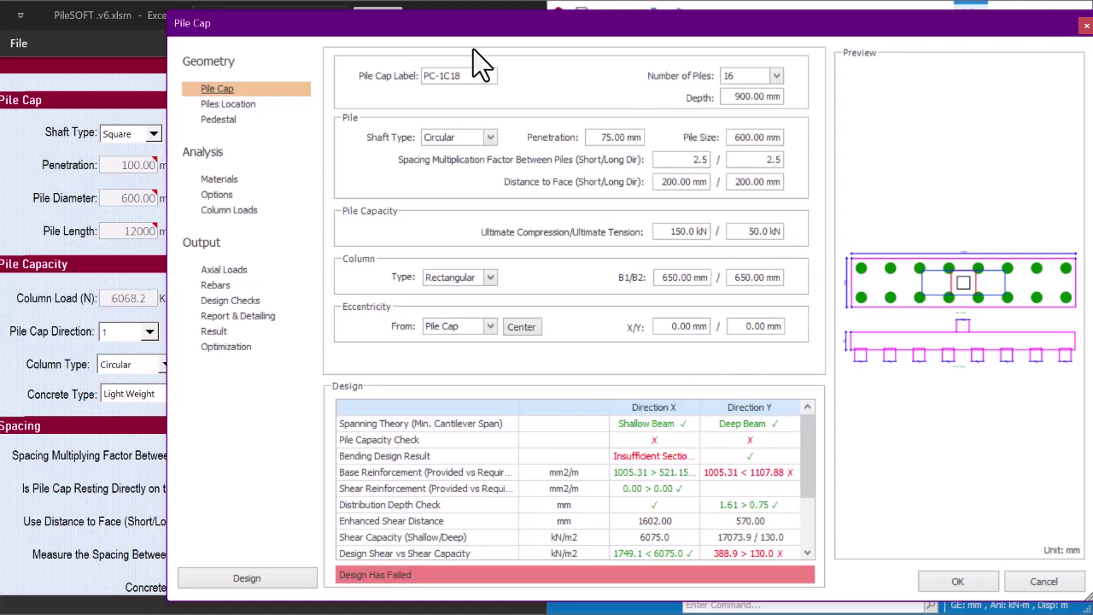
Arrange the Pile Cap dialog and the PileSOFT window side by side, with PileSOFT at full screen height
{"action": "left_click_drag", "start_coordinate": [399, 24], "coordinate": [773, 41]}
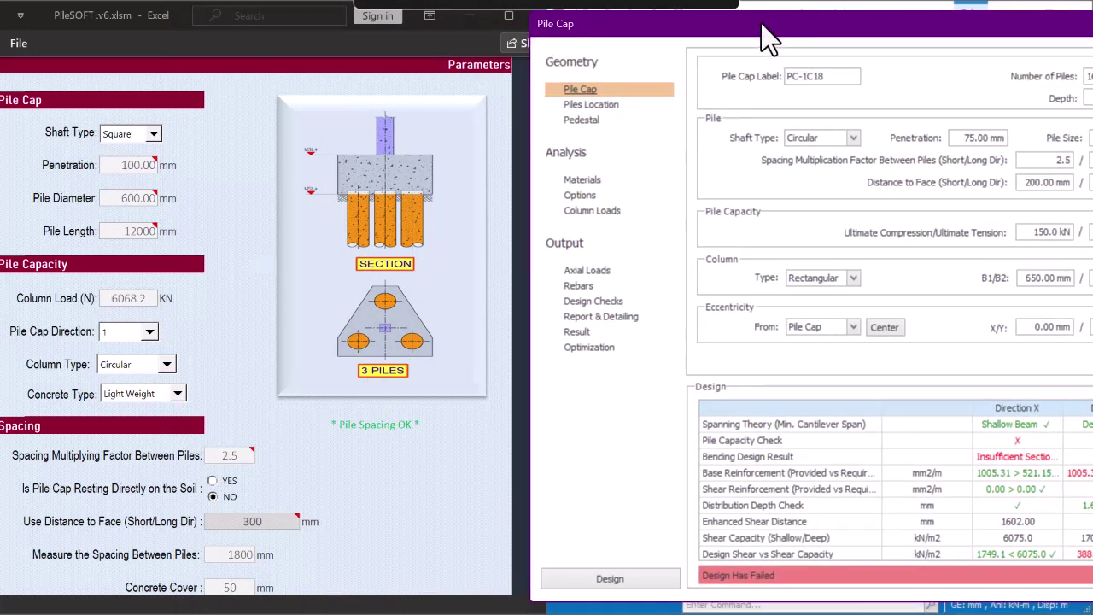
{"action": "left_click", "coordinate": [257, 42]}
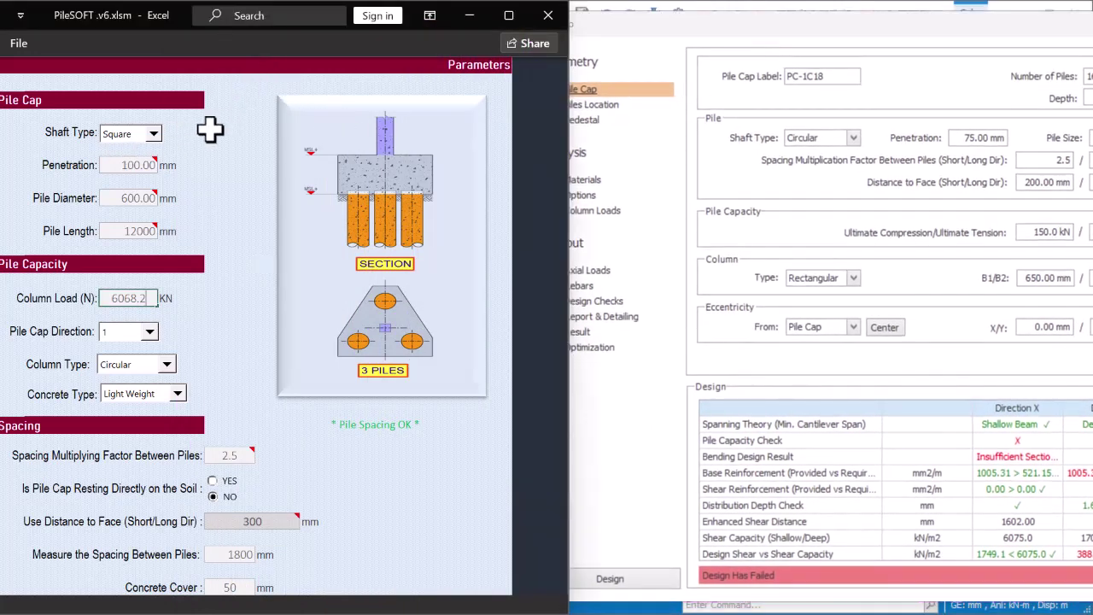
{"action": "mouse_move", "coordinate": [121, 43]}
{"action": "left_mouse_down"}
{"action": "mouse_move", "coordinate": [152, 44]}
{"action": "mouse_move", "coordinate": [136, 47]}
{"action": "left_mouse_up"}
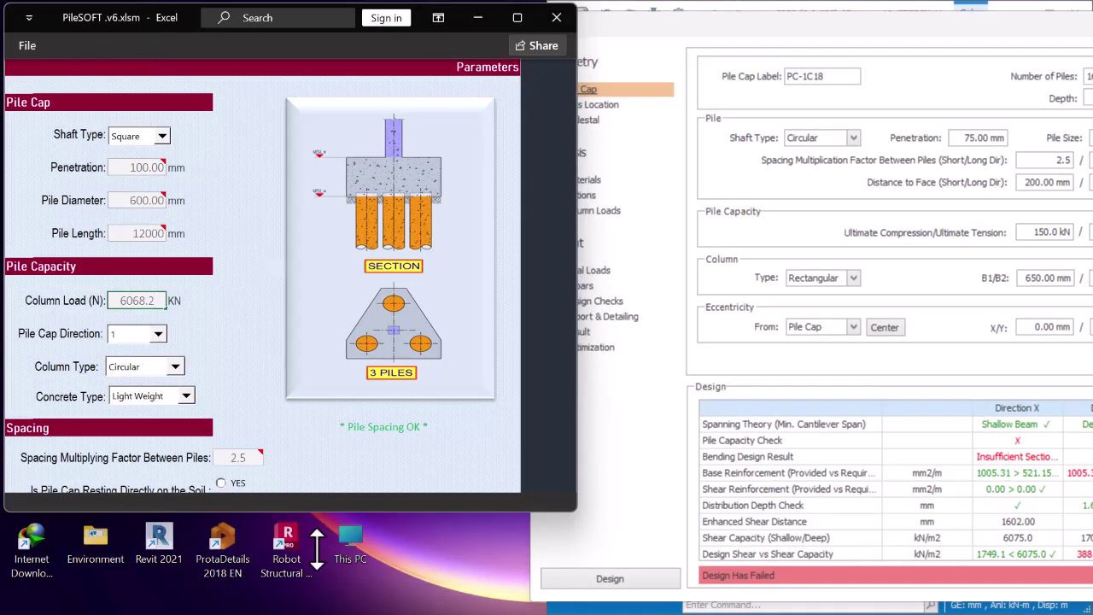
{"action": "double_click", "coordinate": [308, 512]}
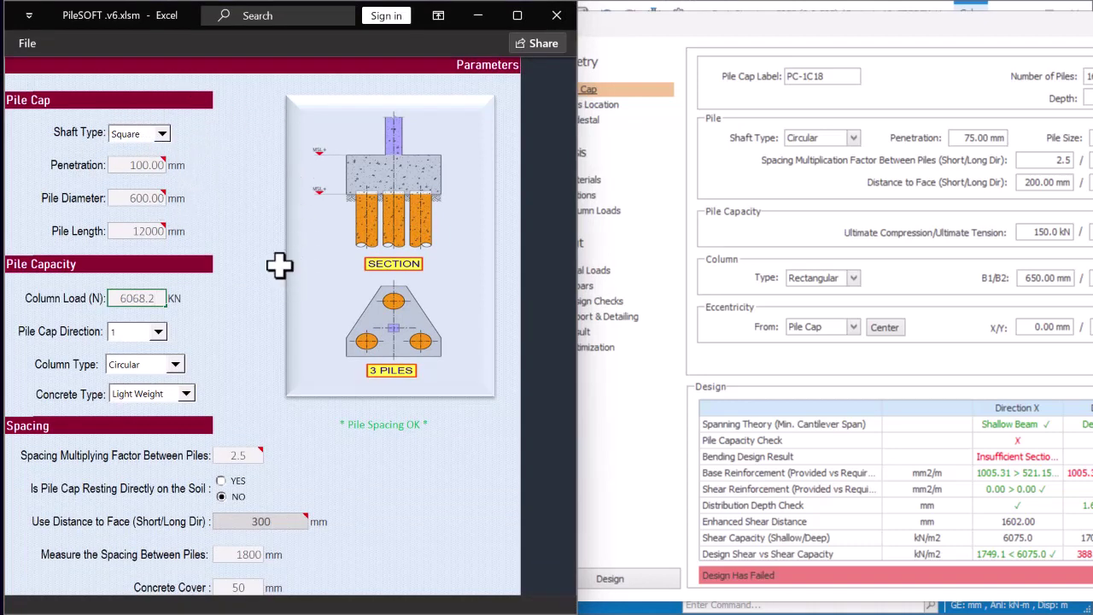
Set the PileSOFT shaft type to Circular and the pile penetration to 75 mm
{"action": "left_click", "coordinate": [161, 135]}
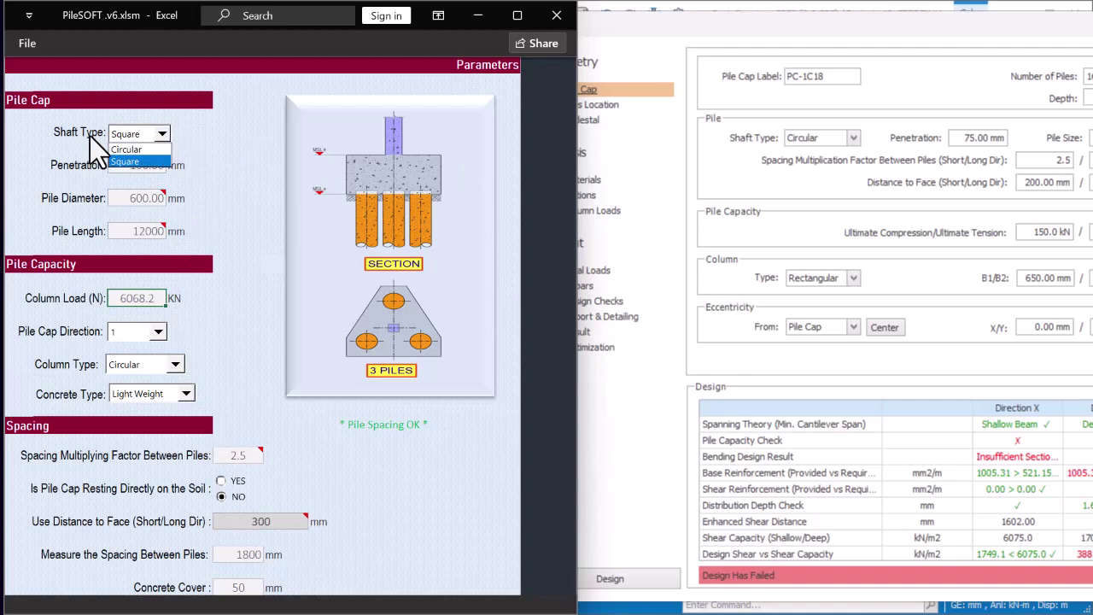
{"action": "left_click", "coordinate": [114, 149]}
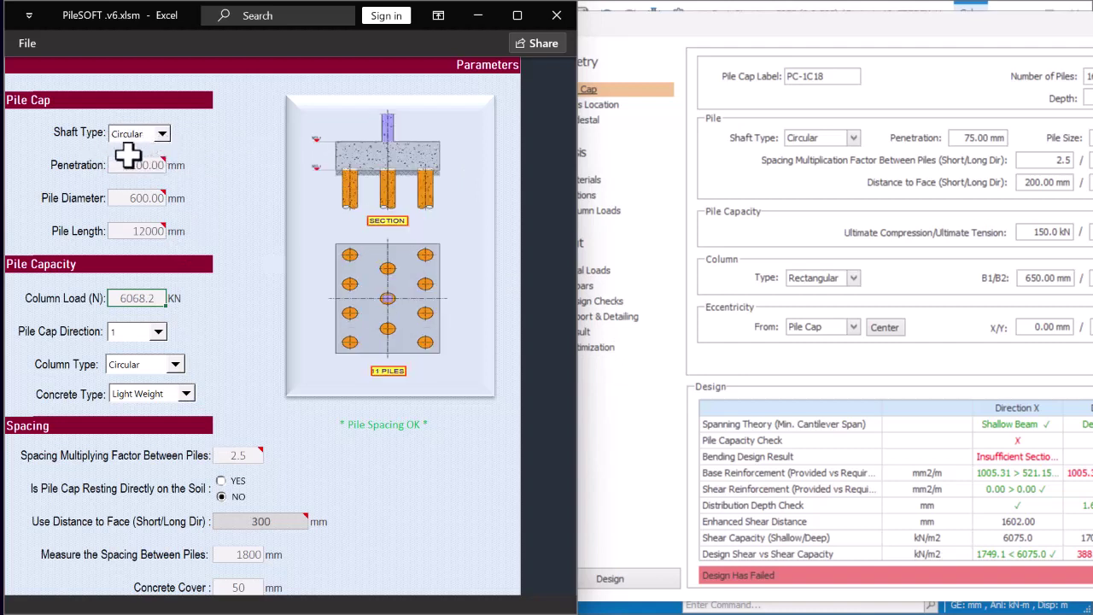
{"action": "left_click", "coordinate": [134, 165]}
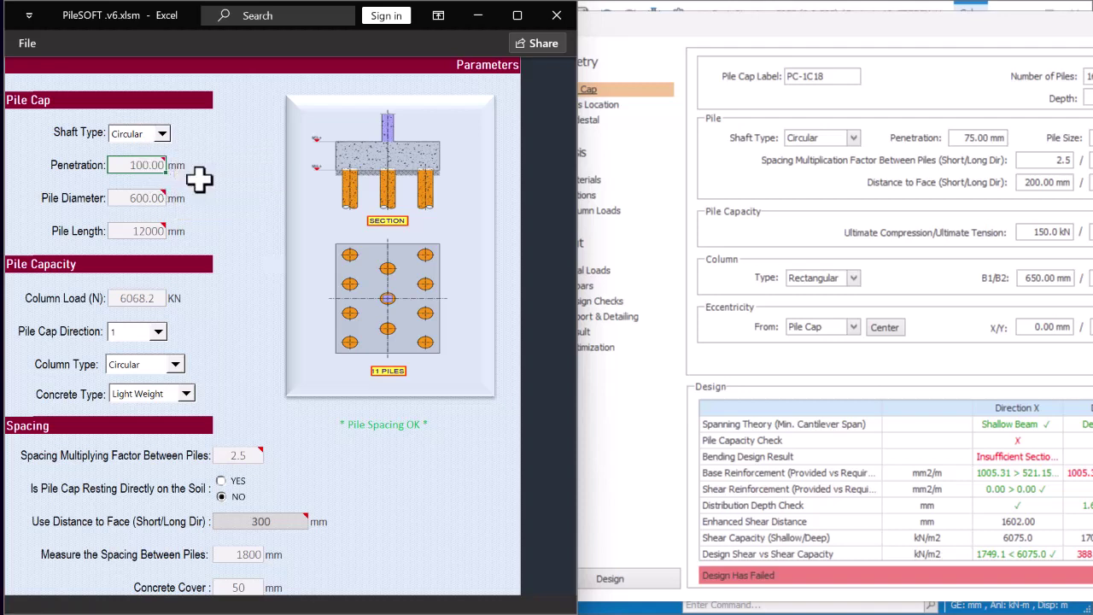
{"action": "left_click", "coordinate": [124, 165]}
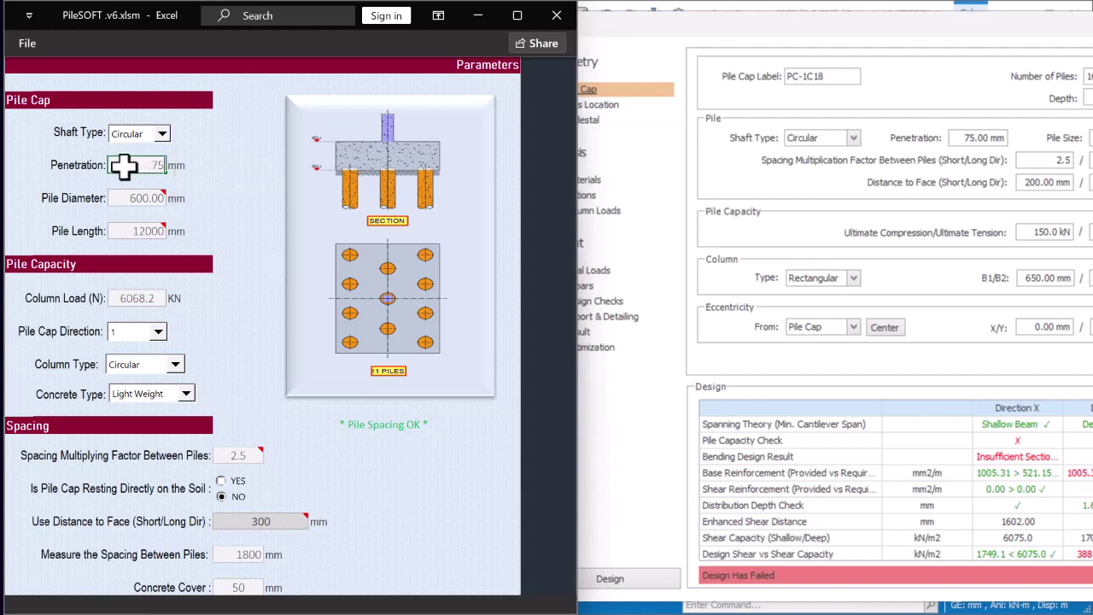
{"action": "type", "text": "75"}
{"action": "key", "text": "Return"}
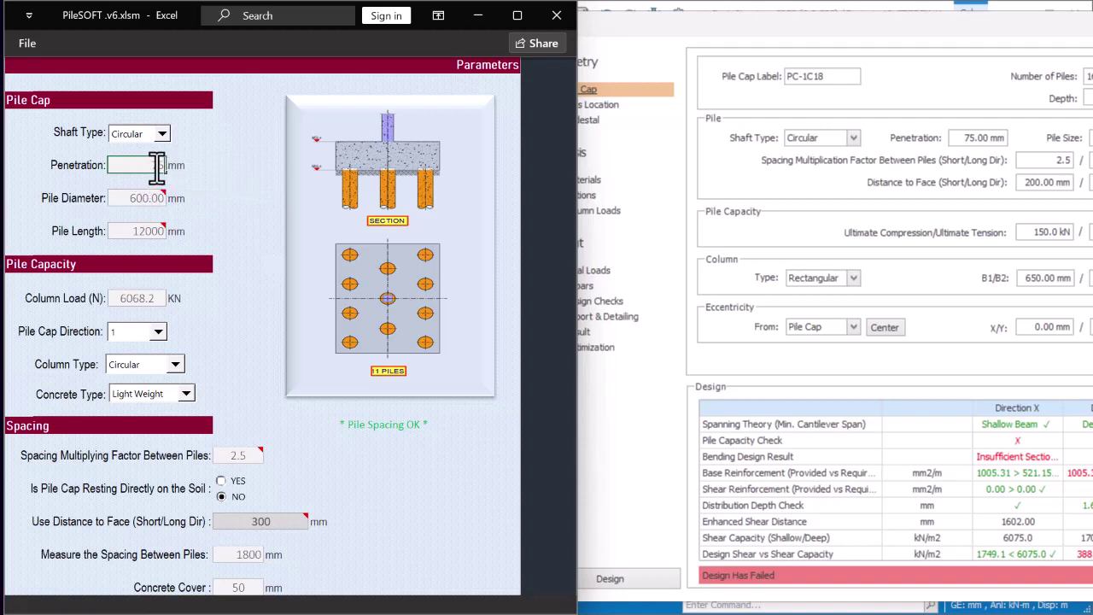
Enter a pile diameter of 600 mm and a pile length of 28000 mm in PileSOFT
{"action": "left_click", "coordinate": [152, 197]}
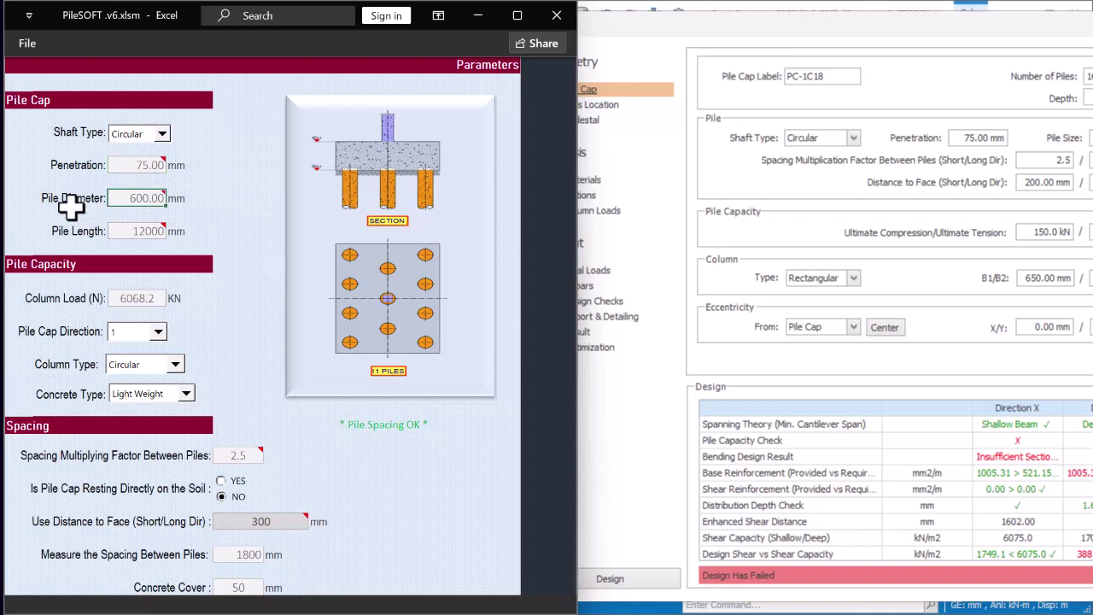
{"action": "mouse_move", "coordinate": [143, 200]}
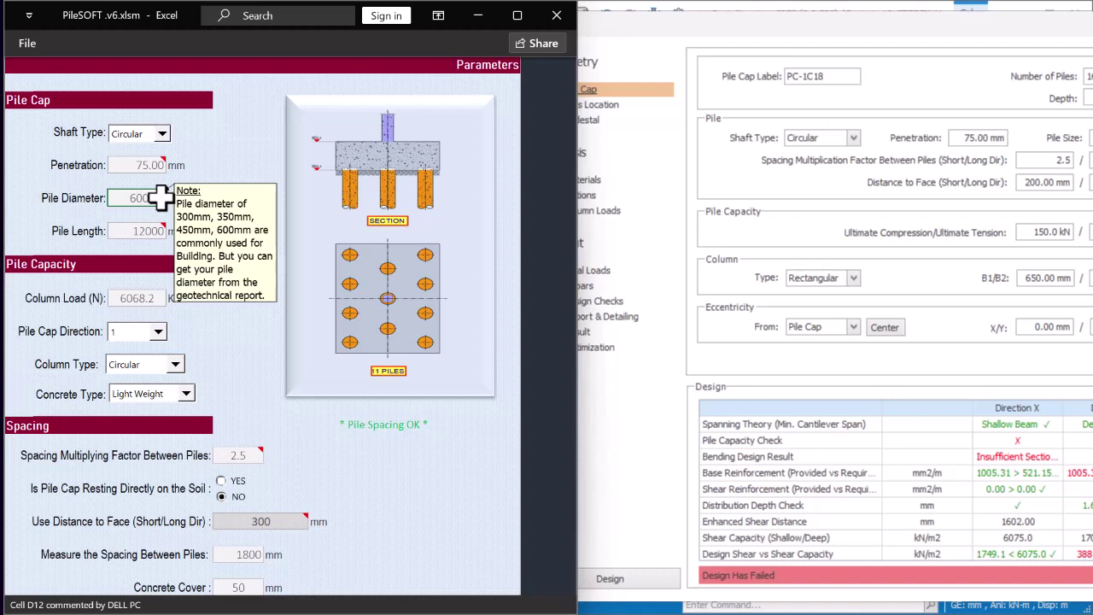
{"action": "key", "text": "BackSpace"}
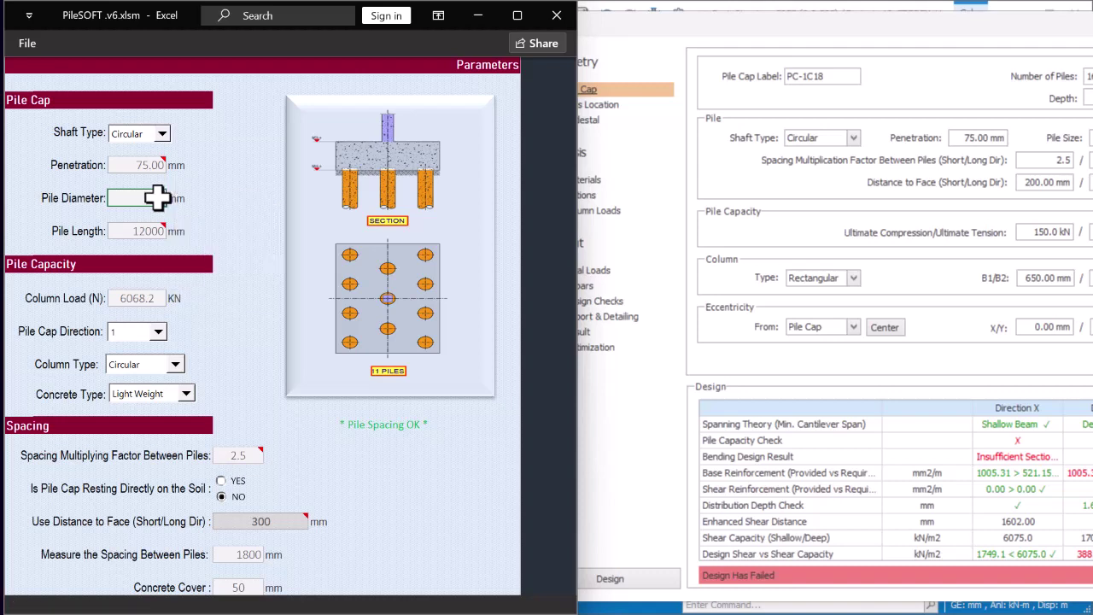
{"action": "type", "text": "600"}
{"action": "key", "text": "Return"}
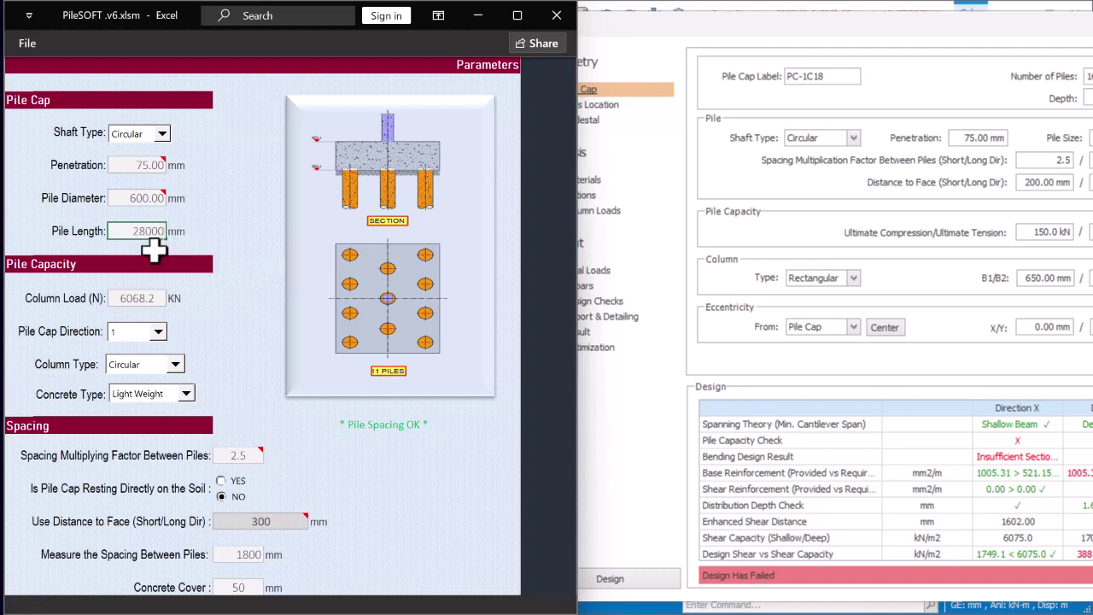
{"action": "left_click", "coordinate": [153, 296]}
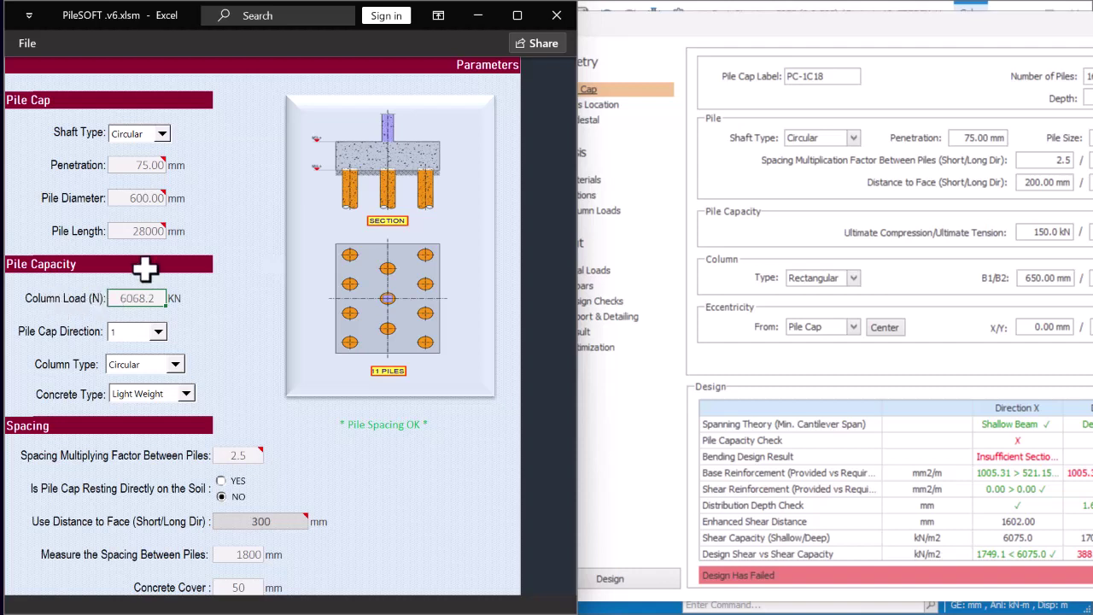
Compare the 1C18 envelope axial load in the ProtaStructure column loads with the PileSOFT column load
{"action": "left_click", "coordinate": [745, 191]}
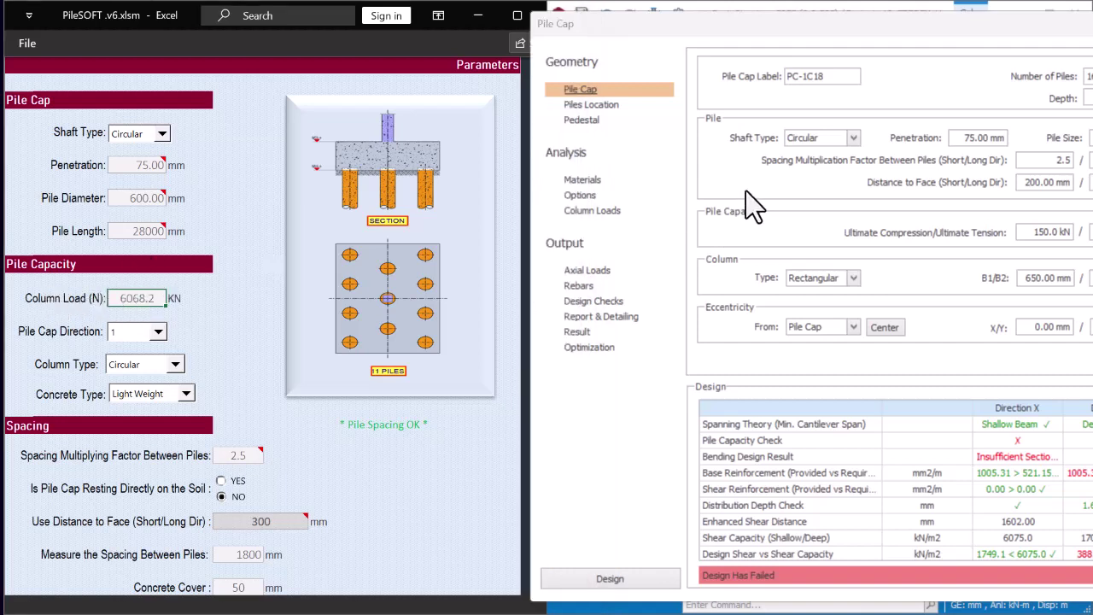
{"action": "left_click", "coordinate": [590, 211]}
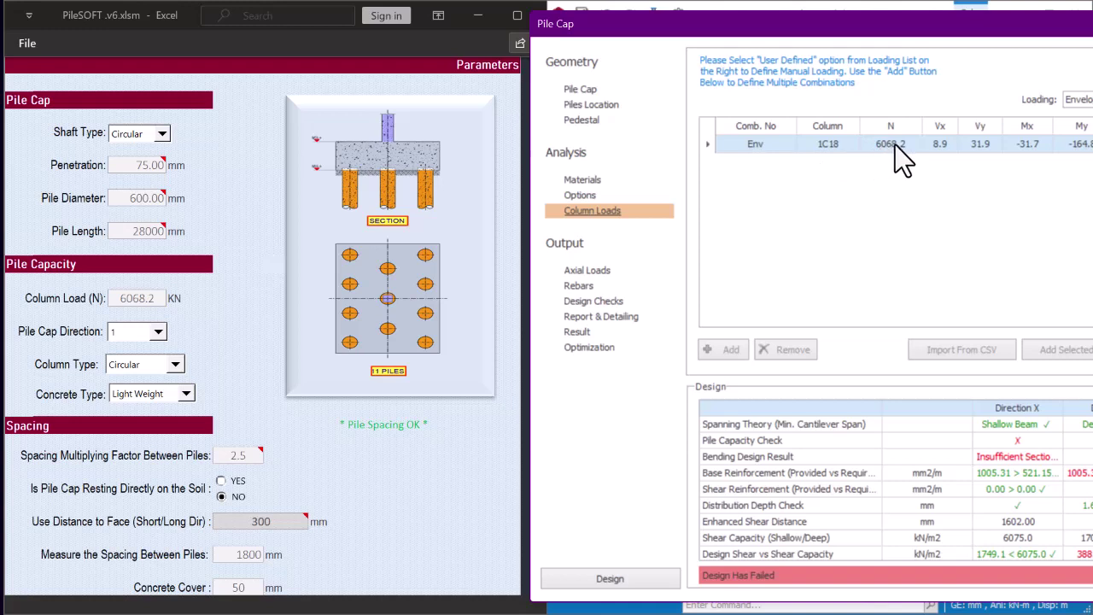
{"action": "left_click", "coordinate": [133, 297]}
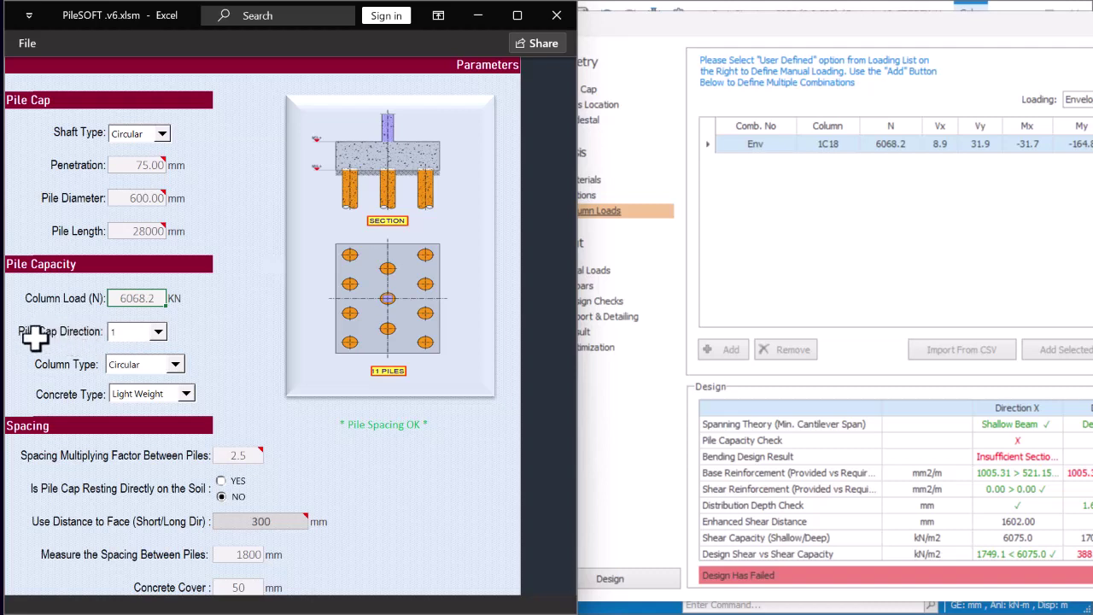
Try pile cap direction 2 in PileSOFT and return the direction to 1
{"action": "left_click", "coordinate": [155, 335]}
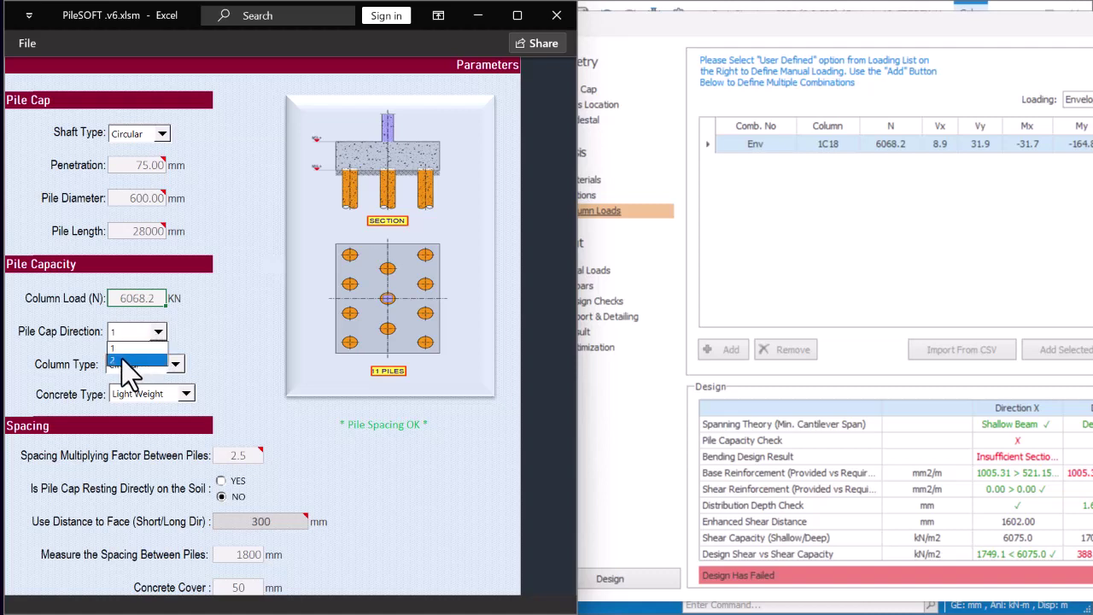
{"action": "left_click", "coordinate": [125, 348]}
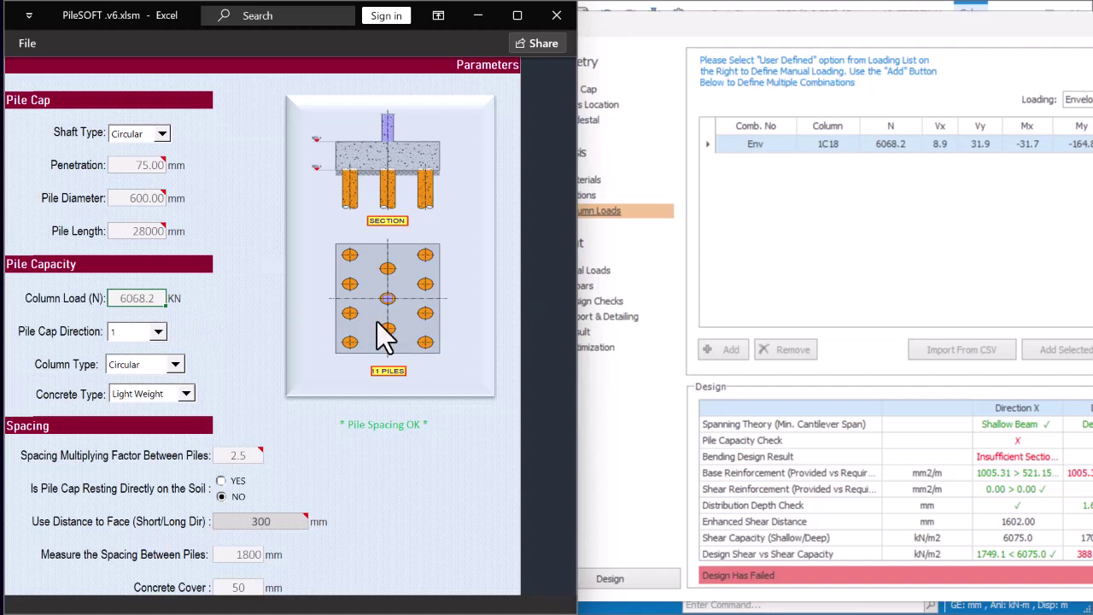
{"action": "left_click", "coordinate": [158, 333]}
{"action": "left_click", "coordinate": [146, 346]}
{"action": "left_click", "coordinate": [162, 342]}
{"action": "left_click", "coordinate": [143, 362]}
{"action": "left_click", "coordinate": [157, 337]}
{"action": "left_click", "coordinate": [130, 348]}
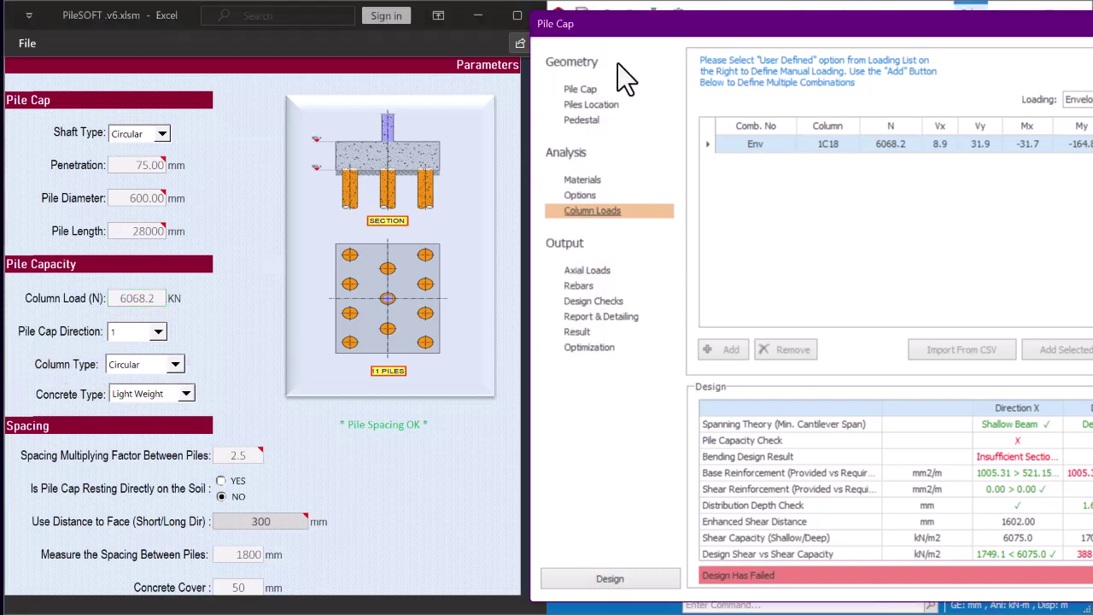
Check the column shape in the ProtaStructure pile cap preview and set the PileSOFT column type to Square
{"action": "left_click_drag", "start_coordinate": [619, 39], "coordinate": [194, 89]}
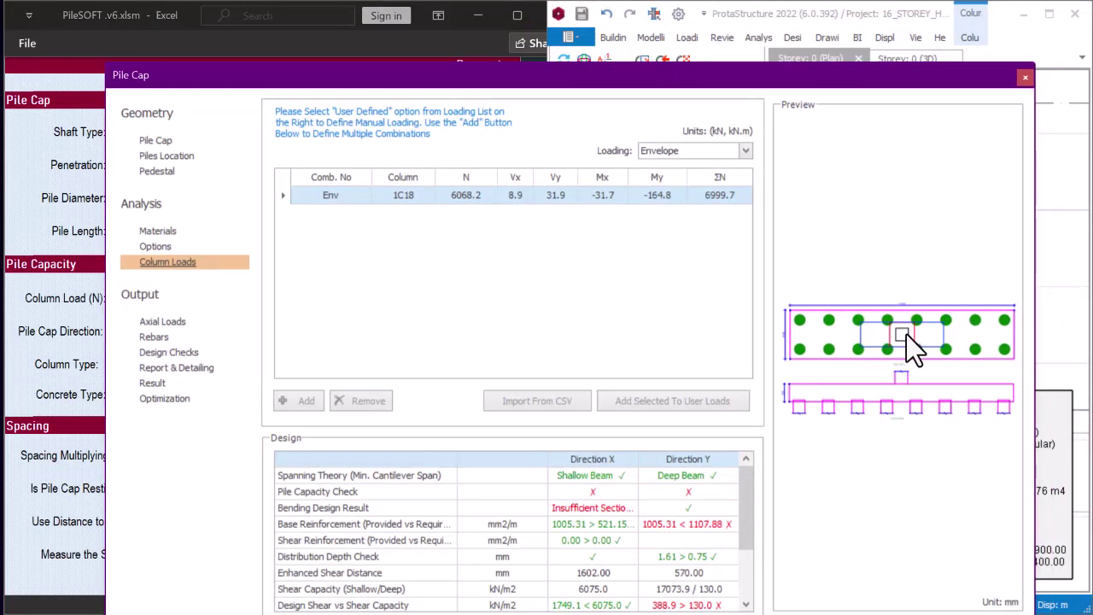
{"action": "mouse_move", "coordinate": [388, 80]}
{"action": "left_mouse_down"}
{"action": "mouse_move", "coordinate": [729, 70]}
{"action": "mouse_move", "coordinate": [854, 49]}
{"action": "mouse_move", "coordinate": [823, 54]}
{"action": "left_mouse_up"}
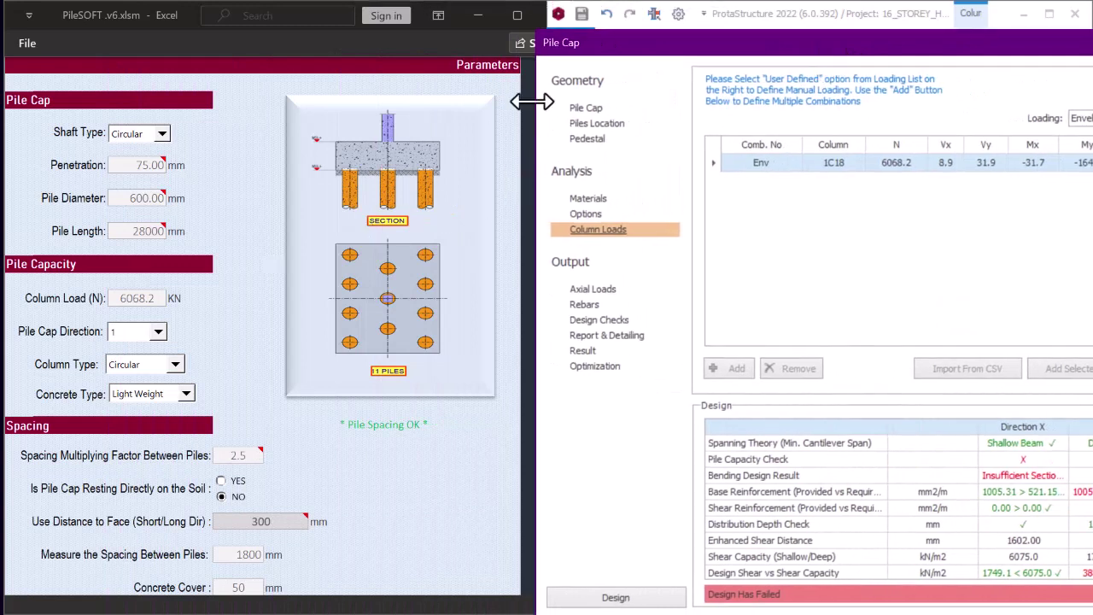
{"action": "left_click", "coordinate": [176, 362]}
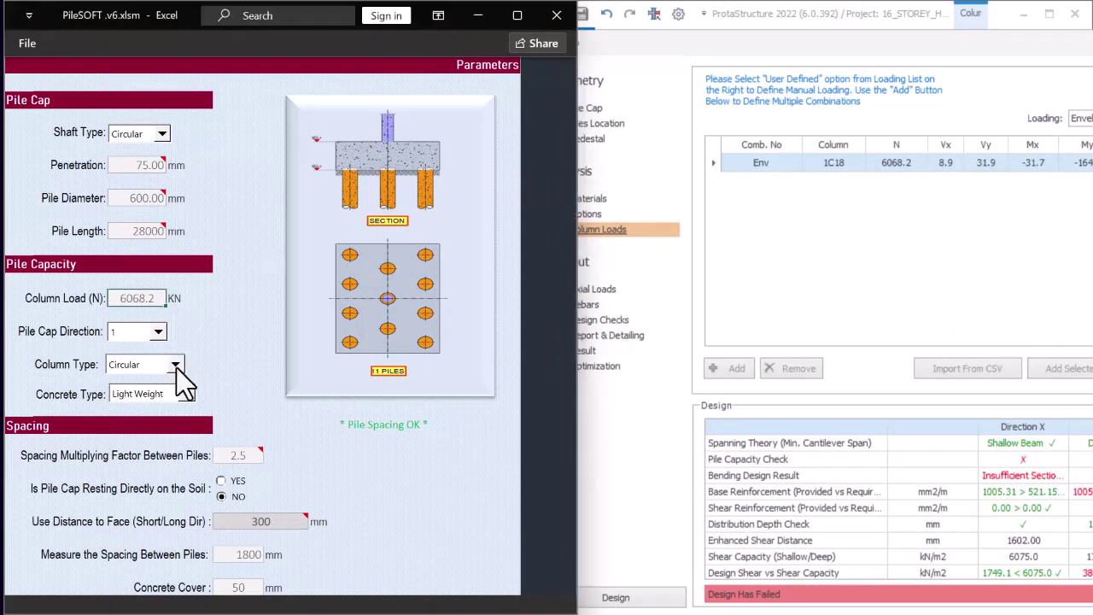
{"action": "left_click", "coordinate": [176, 364]}
{"action": "left_click", "coordinate": [141, 386]}
{"action": "left_click", "coordinate": [175, 365]}
Set the PileSOFT concrete type to Normal Weight
{"action": "left_click", "coordinate": [186, 395]}
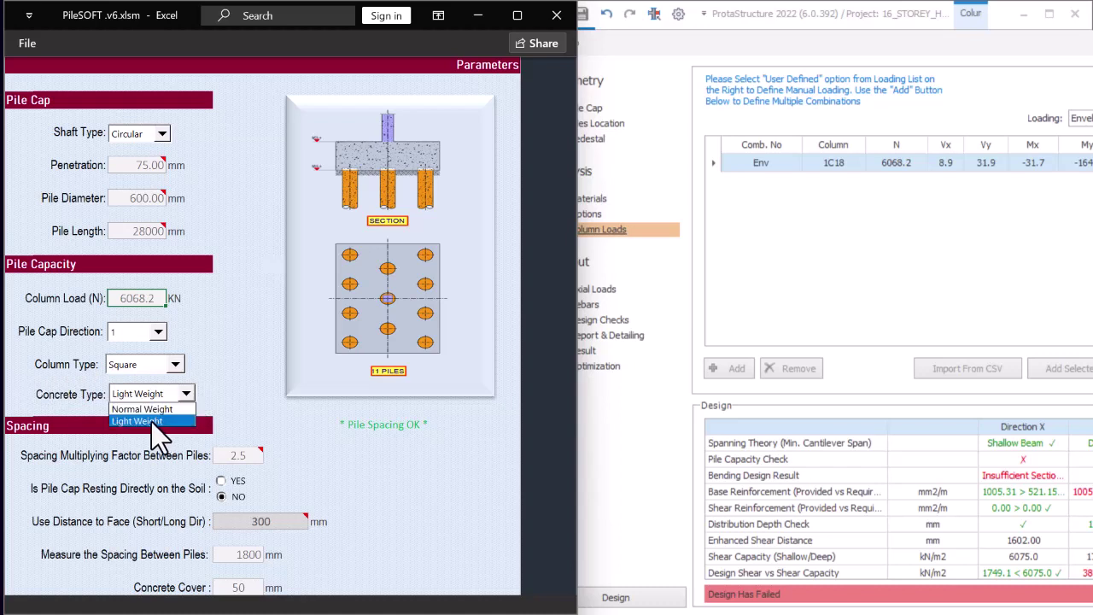
{"action": "left_click", "coordinate": [153, 410]}
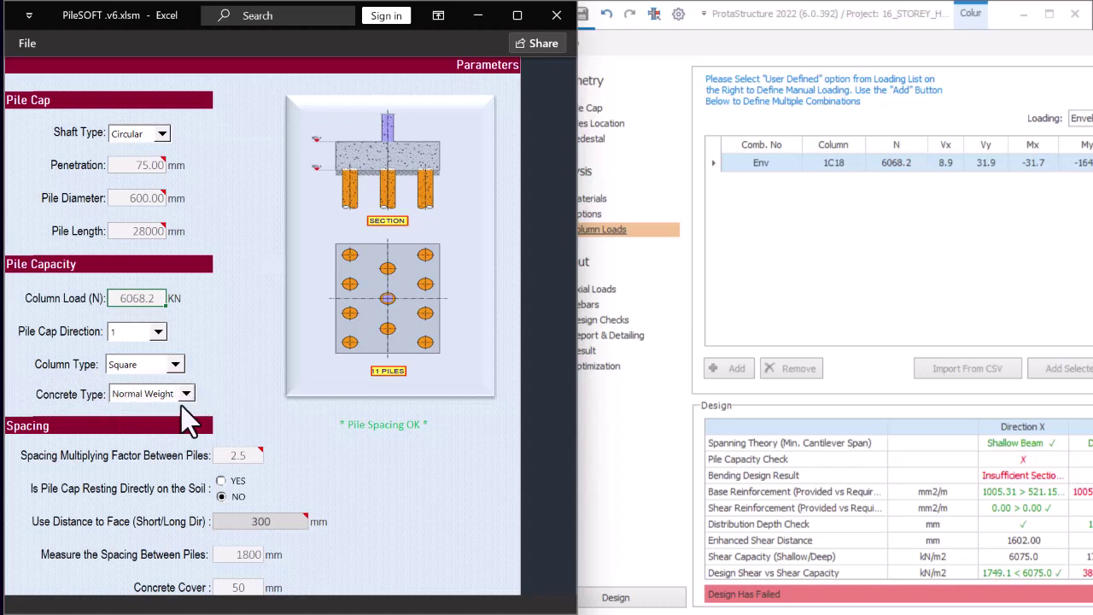
{"action": "left_click", "coordinate": [183, 393]}
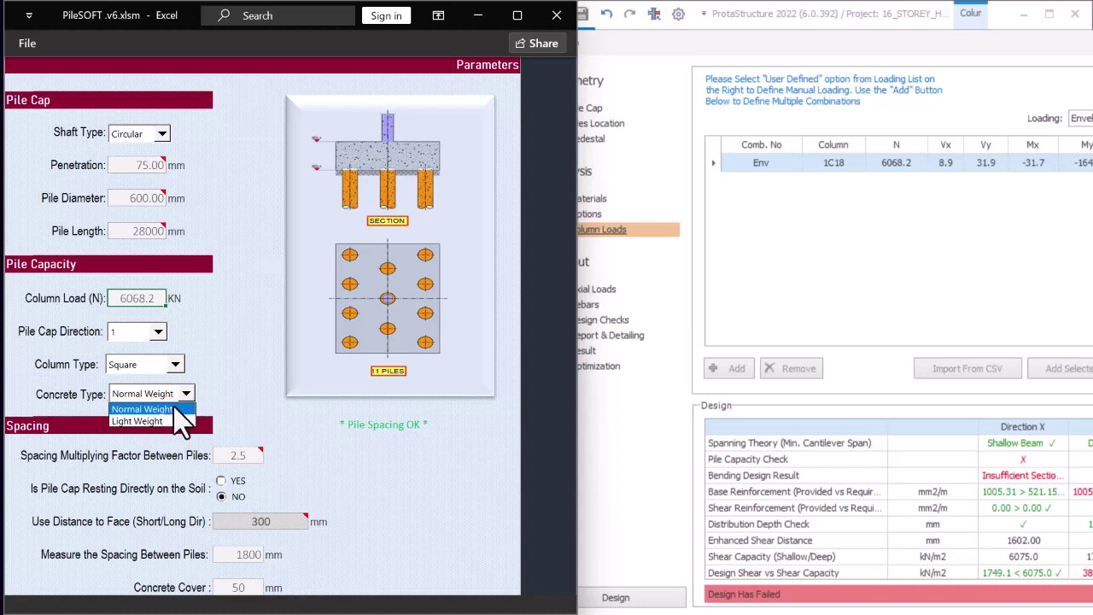
{"action": "left_click", "coordinate": [173, 423]}
{"action": "left_click", "coordinate": [185, 395]}
{"action": "left_click", "coordinate": [154, 411]}
Read the note on the spacing multiplying factor between piles and set the factor to 2.5
{"action": "scroll", "coordinate": [231, 376], "scroll_direction": "down", "scroll_amount": 3}
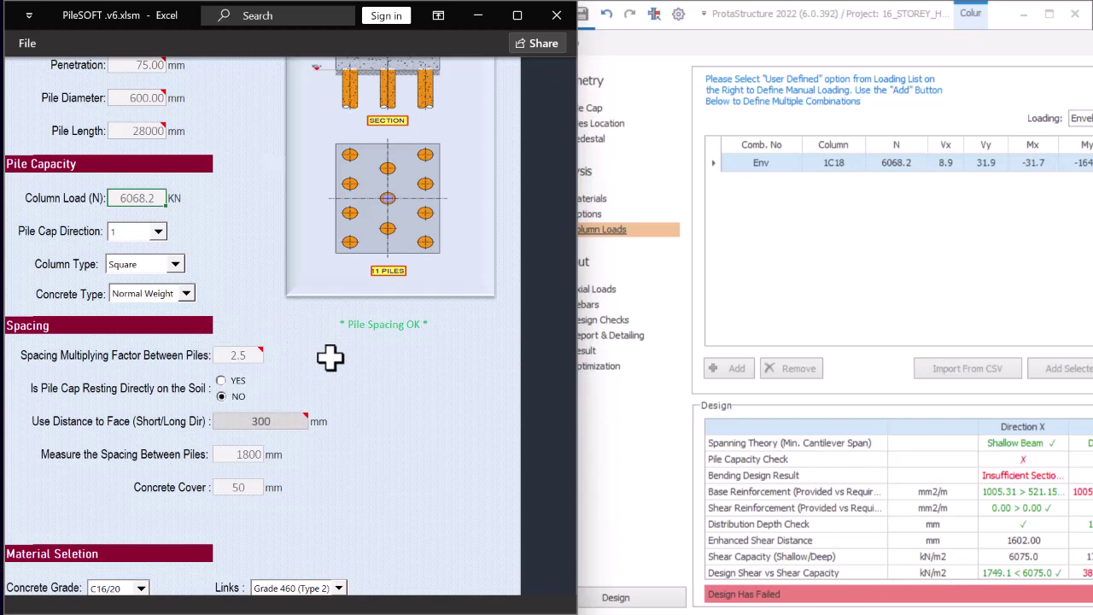
{"action": "mouse_move", "coordinate": [244, 353]}
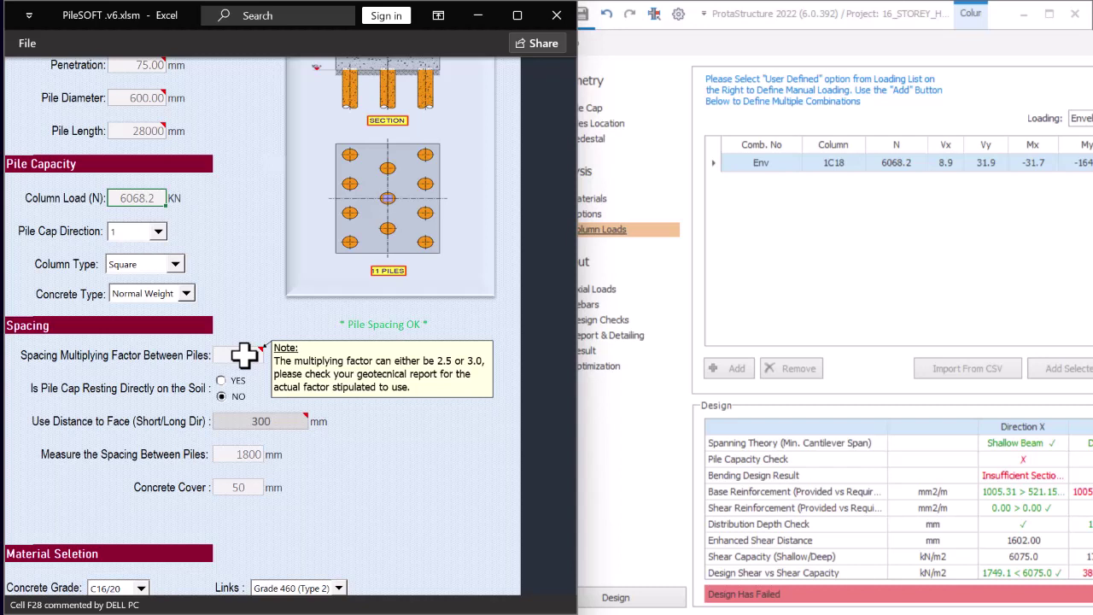
{"action": "type", "text": "2"}
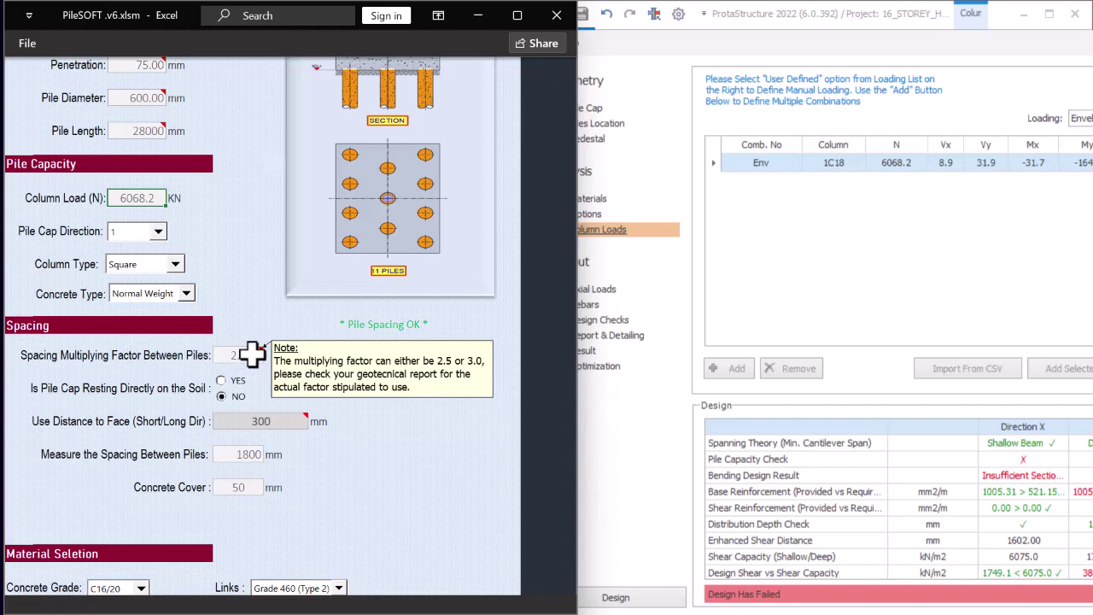
{"action": "left_click", "coordinate": [252, 355]}
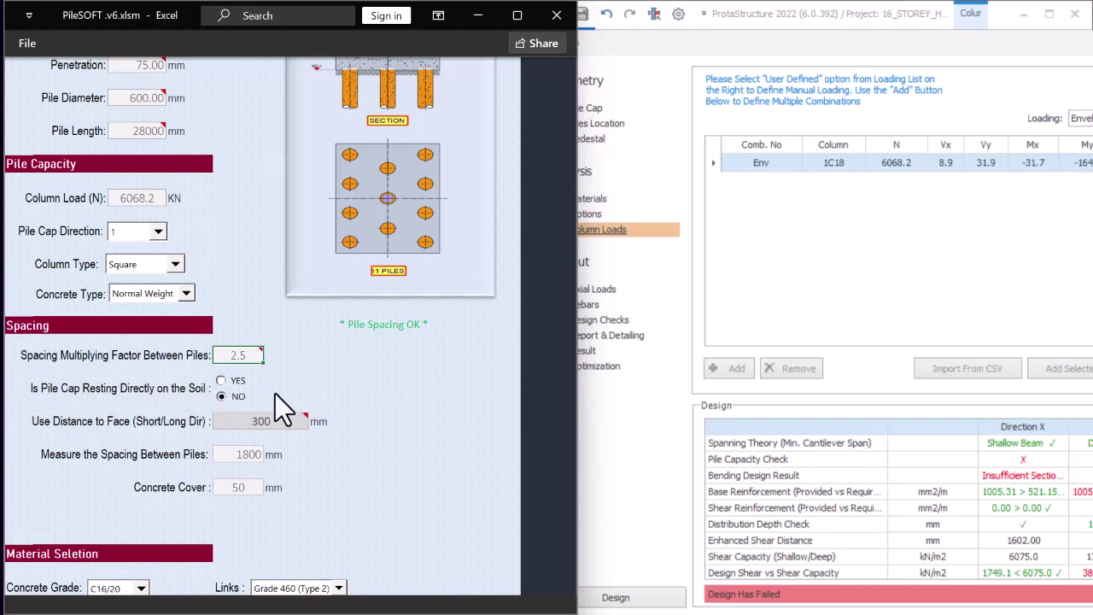
Specify YES for the pile cap resting directly on the soil and check the recommended distance to face
{"action": "left_click", "coordinate": [222, 382]}
{"action": "left_click", "coordinate": [221, 396]}
{"action": "left_click", "coordinate": [222, 397]}
{"action": "left_click", "coordinate": [220, 381]}
{"action": "mouse_move", "coordinate": [251, 422]}
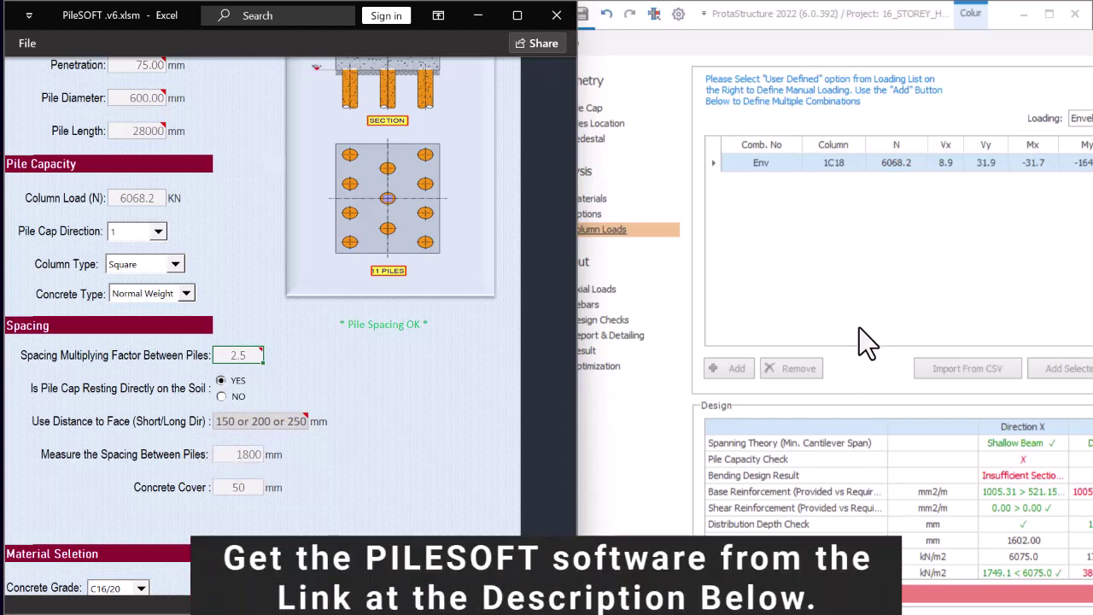
Examine the pile layout in the Pile Cap preview and compare it with the PileSOFT spacing factor
{"action": "left_click", "coordinate": [827, 270]}
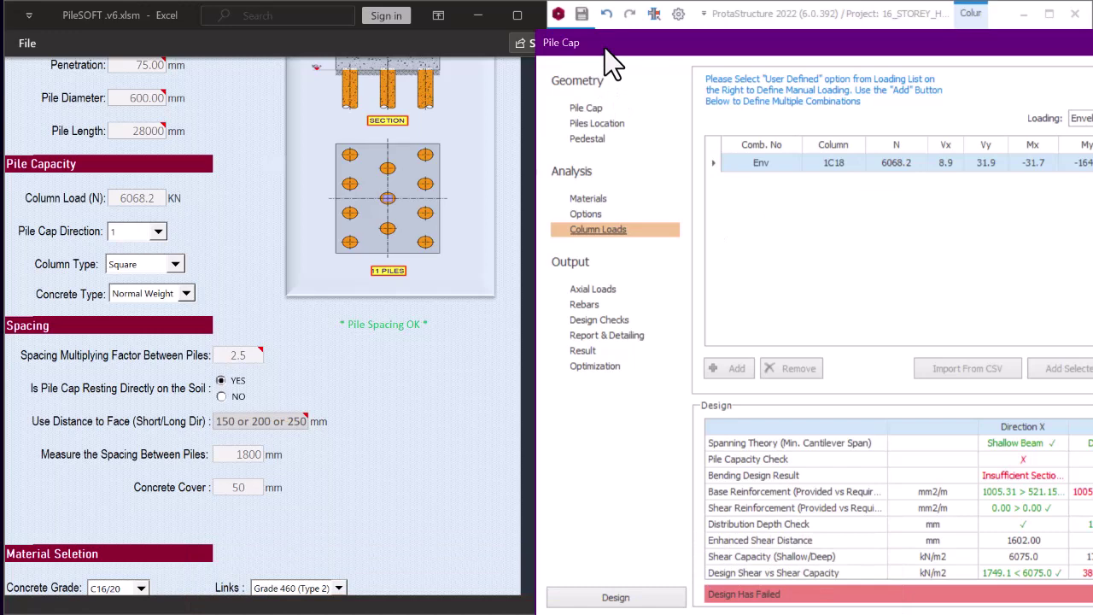
{"action": "left_click_drag", "start_coordinate": [604, 48], "coordinate": [177, 68]}
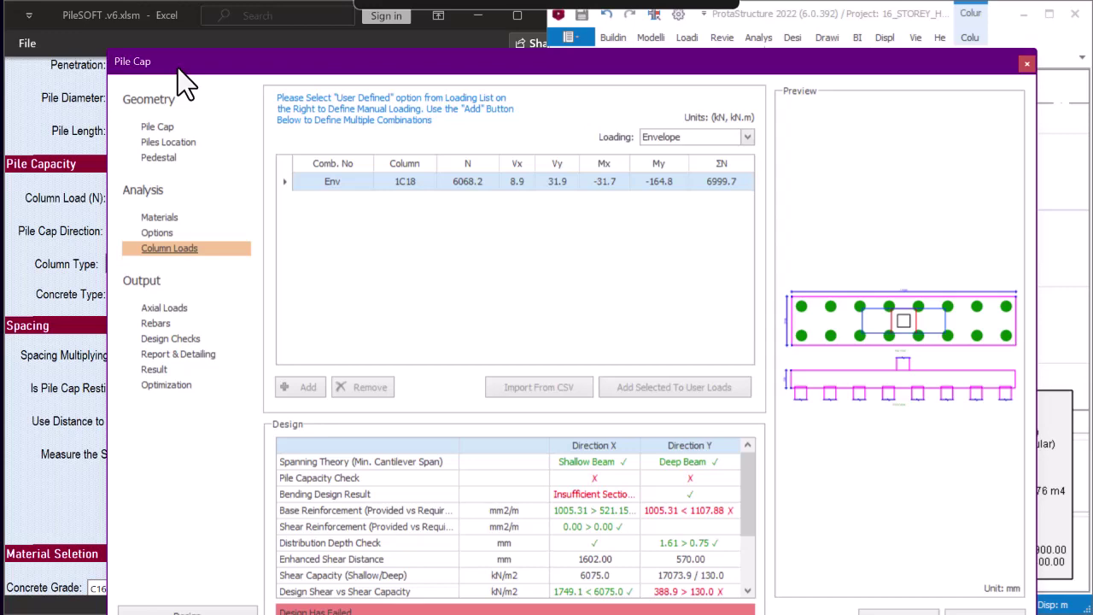
{"action": "left_click_drag", "start_coordinate": [178, 70], "coordinate": [548, 64]}
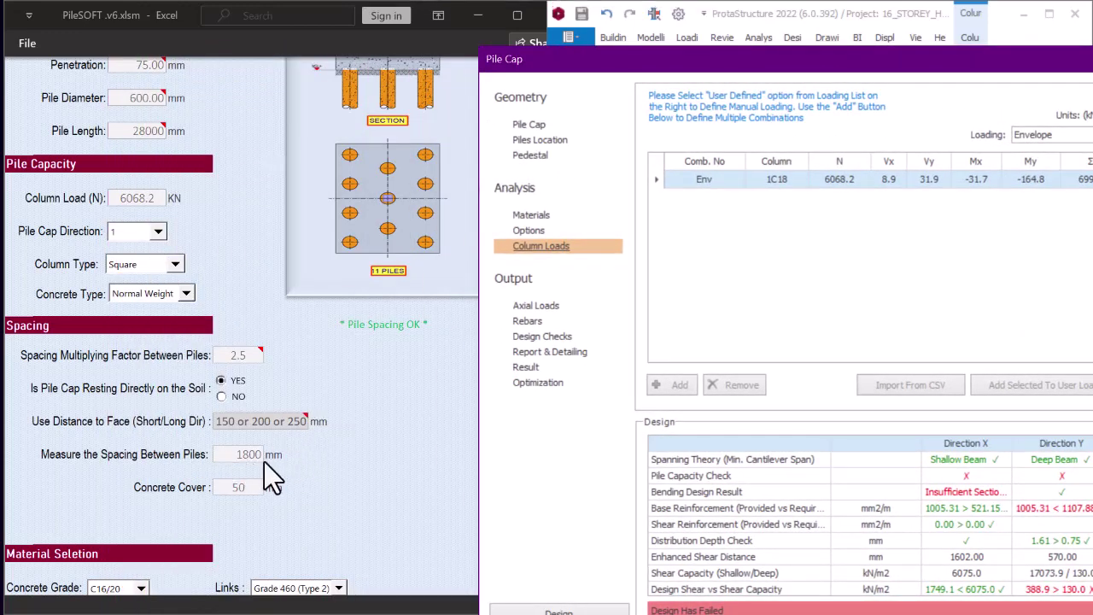
{"action": "left_click", "coordinate": [240, 355]}
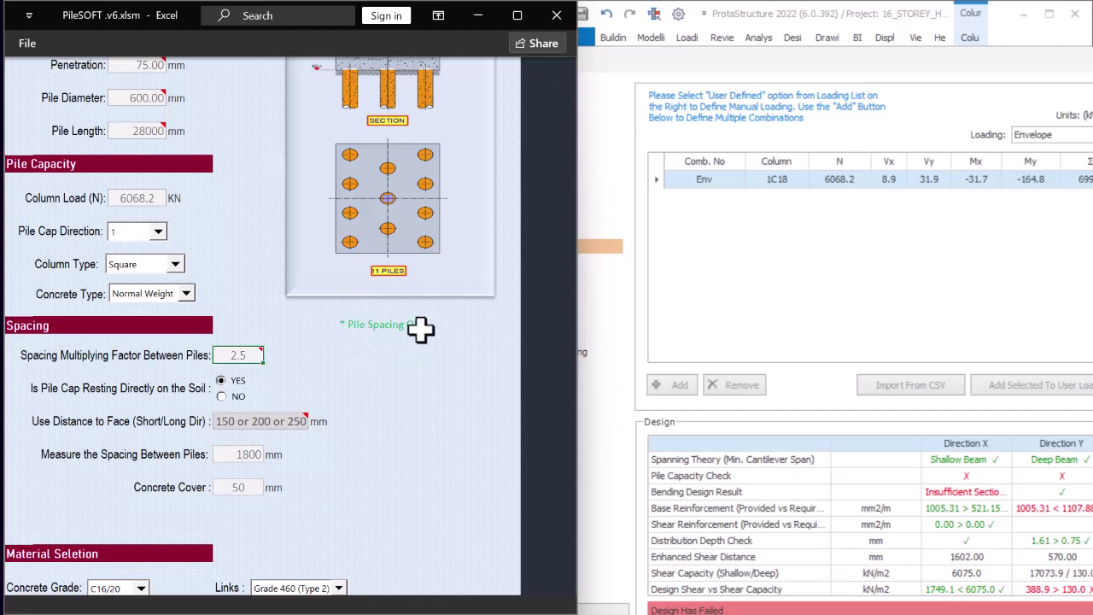
Try a spacing between piles of 1000 mm in PileSOFT and restore it to 1800 mm
{"action": "left_click", "coordinate": [239, 454]}
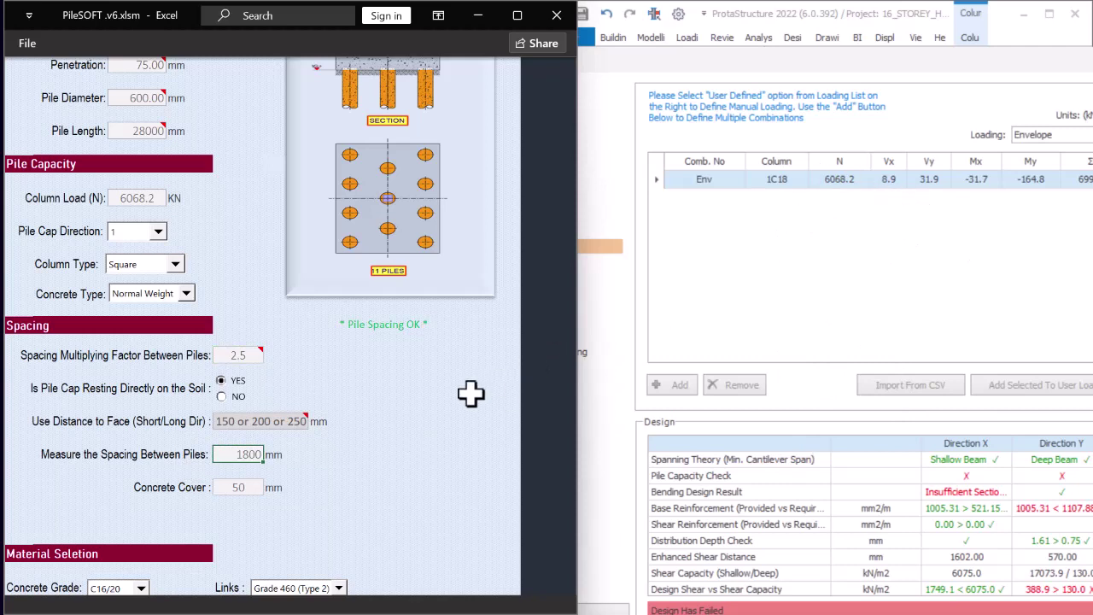
{"action": "type", "text": "1000"}
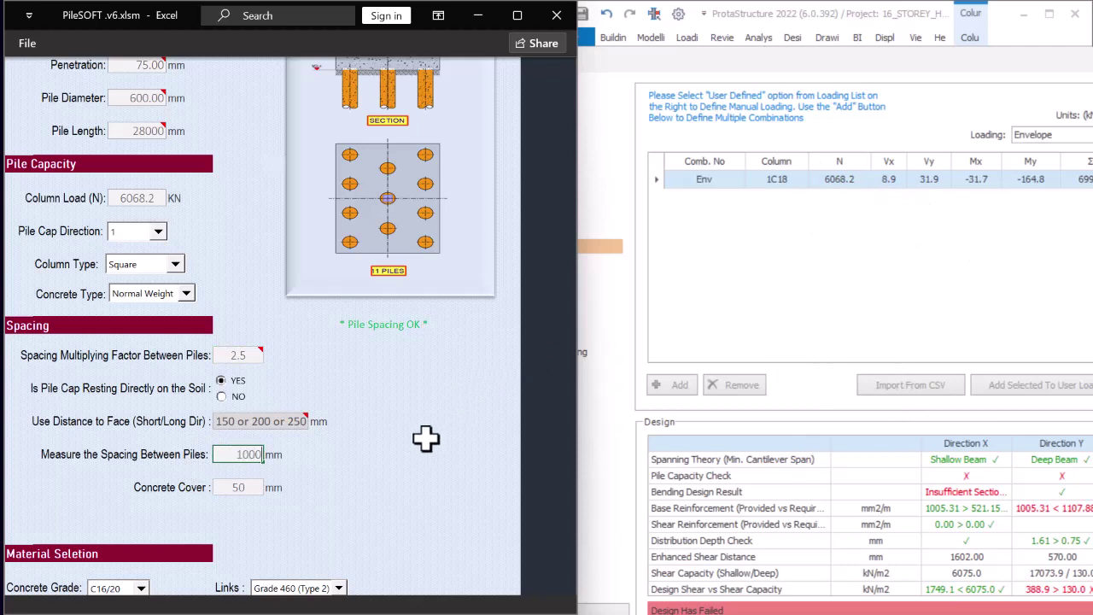
{"action": "left_click", "coordinate": [247, 487]}
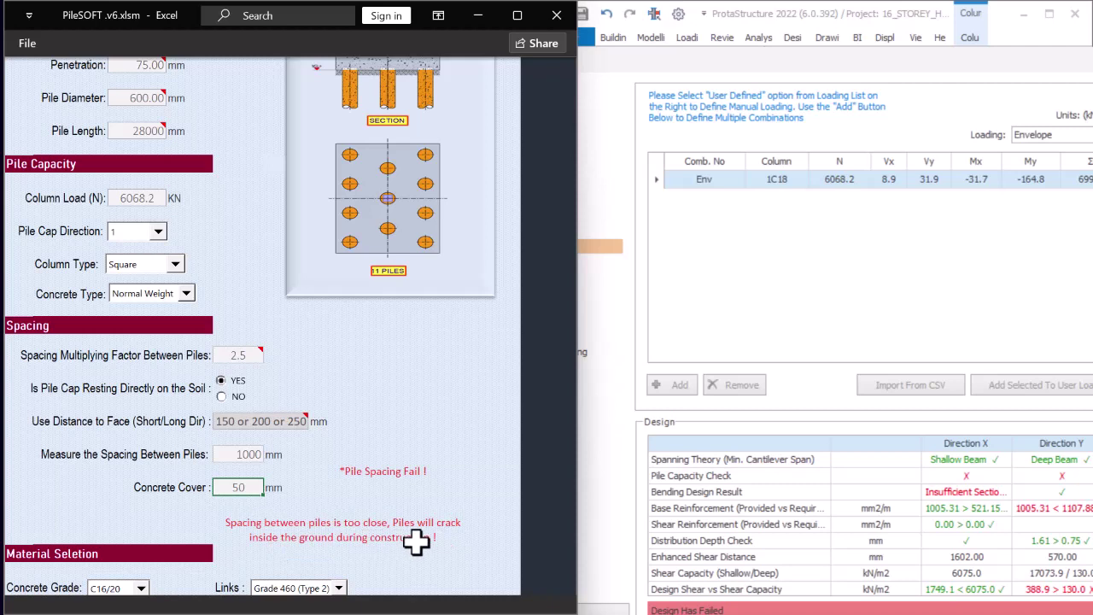
{"action": "left_click", "coordinate": [252, 457]}
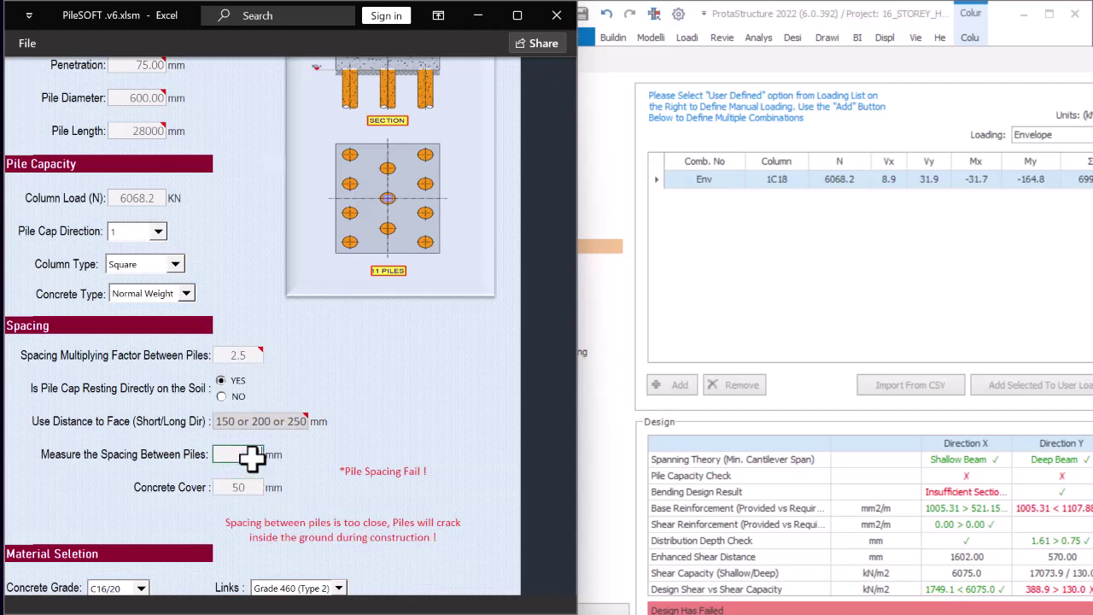
{"action": "type", "text": "1800"}
{"action": "left_click", "coordinate": [242, 487]}
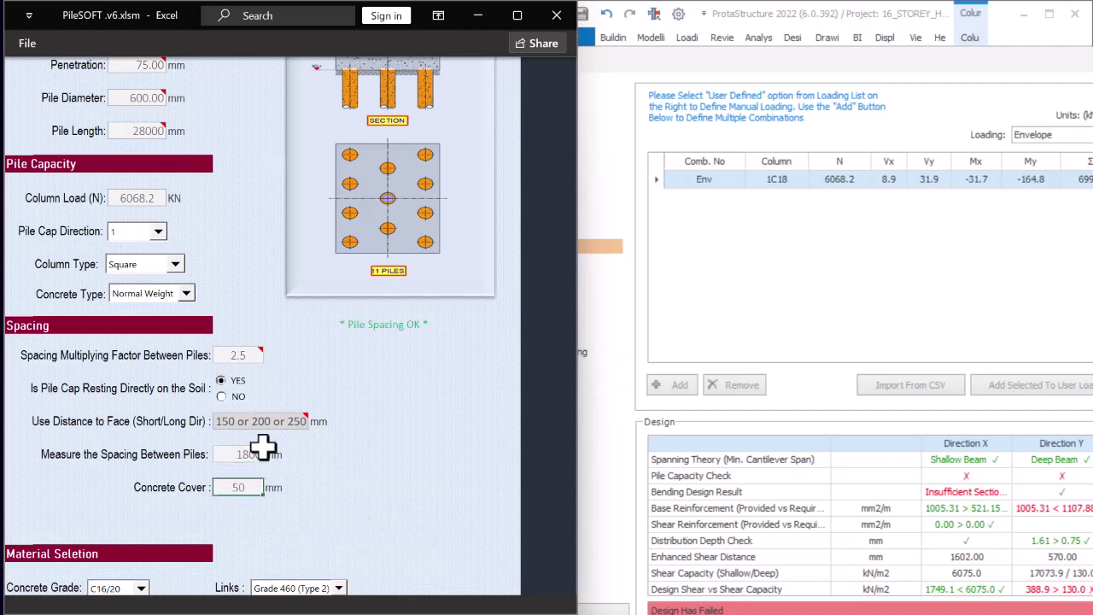
Bring the ProtaStructure pile cap preview into view to inspect the pile spacing, and return the dialog beside PileSOFT
{"action": "left_click", "coordinate": [758, 271]}
{"action": "left_click_drag", "start_coordinate": [770, 63], "coordinate": [422, 72]}
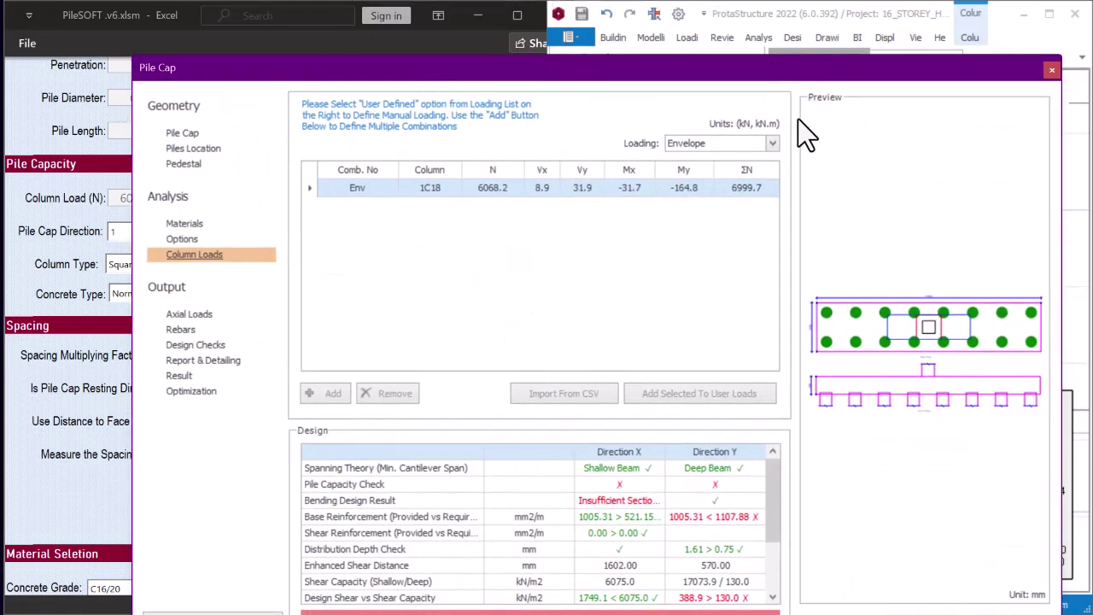
{"action": "left_click_drag", "start_coordinate": [517, 72], "coordinate": [882, 61]}
{"action": "left_click_drag", "start_coordinate": [899, 48], "coordinate": [909, 37]}
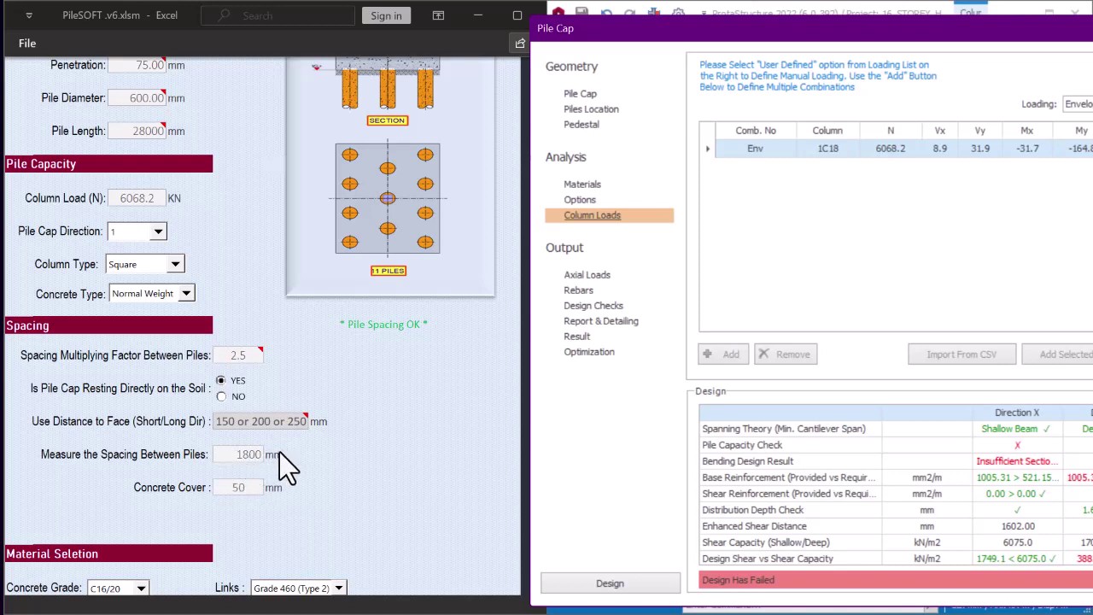
Set the PileSOFT concrete cover to 75 mm
{"action": "left_click", "coordinate": [240, 487]}
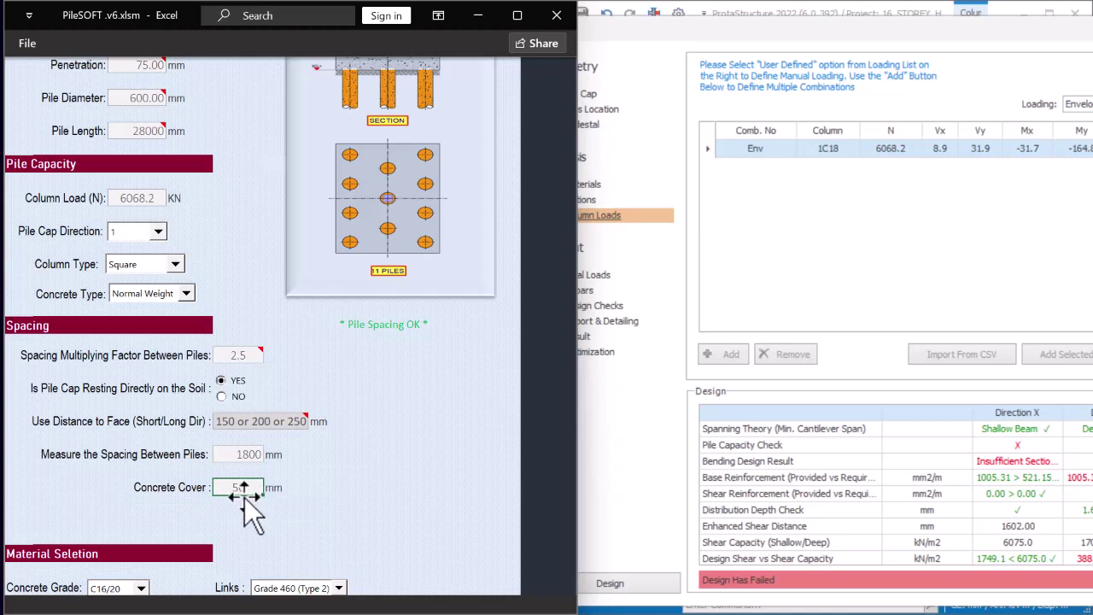
{"action": "type", "text": "75"}
{"action": "left_click", "coordinate": [248, 454]}
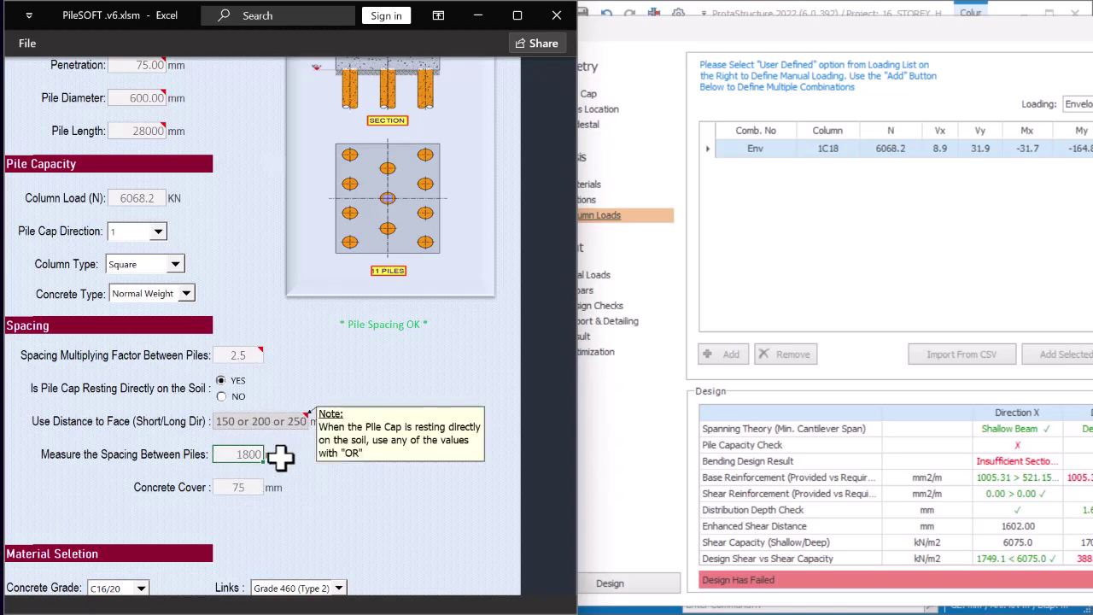
Set the concrete grade to C16/20 and both the steel grade and the links to Grade 410 (Type 2)
{"action": "scroll", "coordinate": [291, 435], "scroll_direction": "down", "scroll_amount": 2}
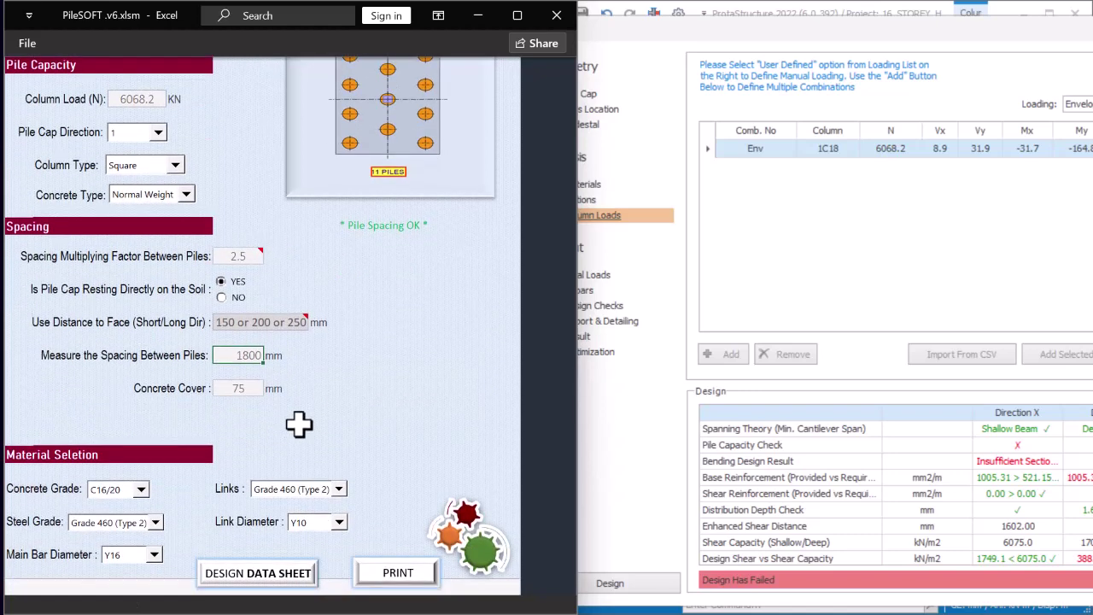
{"action": "scroll", "coordinate": [237, 439], "scroll_direction": "down", "scroll_amount": 1}
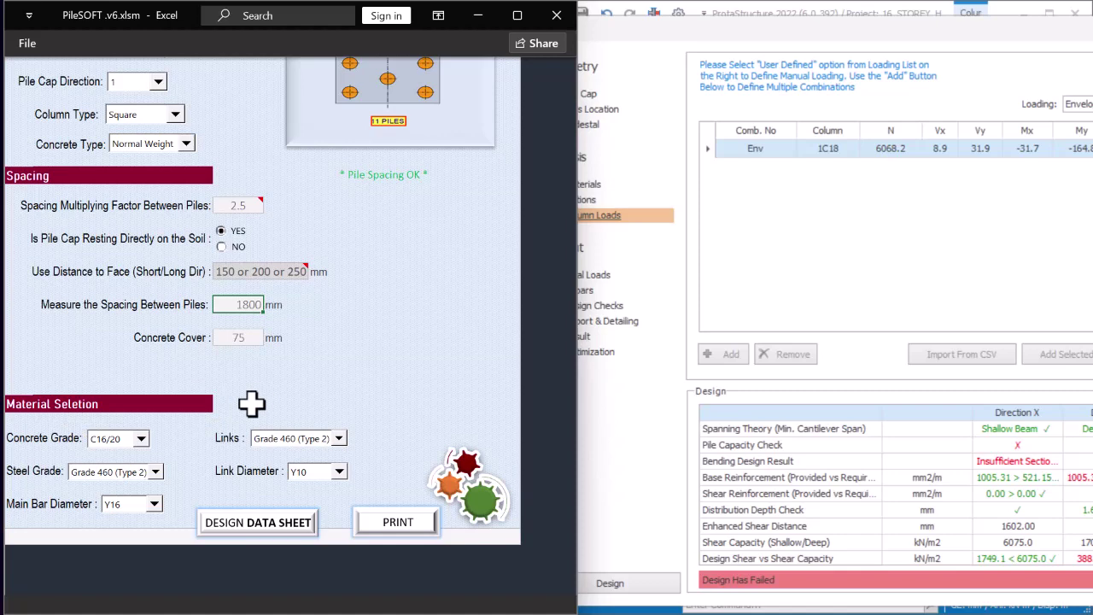
{"action": "left_click", "coordinate": [140, 439]}
{"action": "left_click", "coordinate": [120, 454]}
{"action": "left_click", "coordinate": [154, 471]}
{"action": "left_click", "coordinate": [123, 500]}
{"action": "left_click", "coordinate": [339, 438]}
{"action": "left_click", "coordinate": [305, 466]}
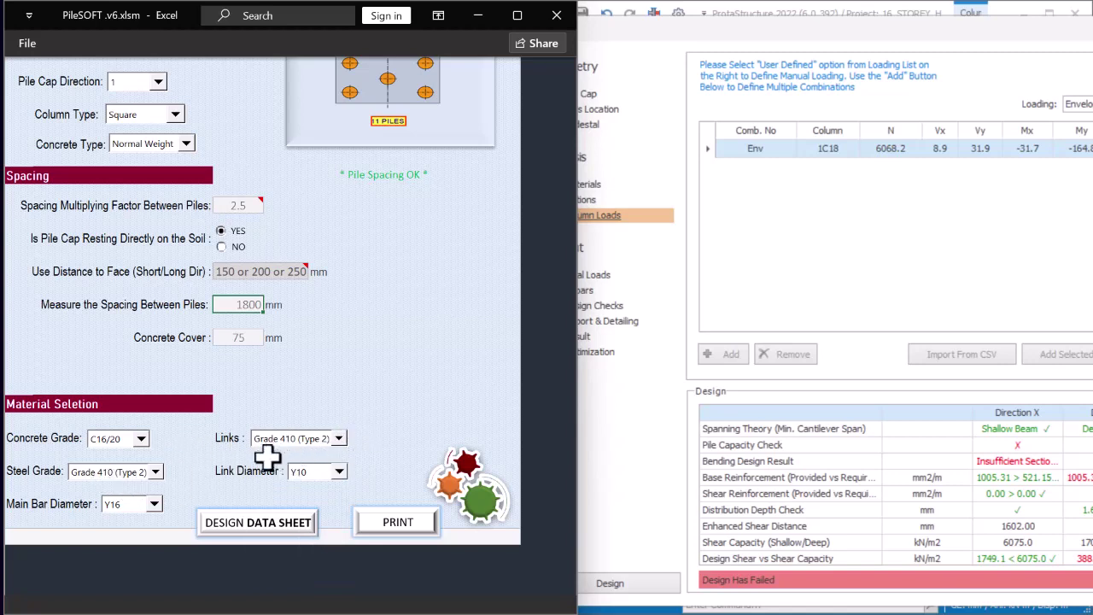
{"action": "left_click", "coordinate": [156, 473]}
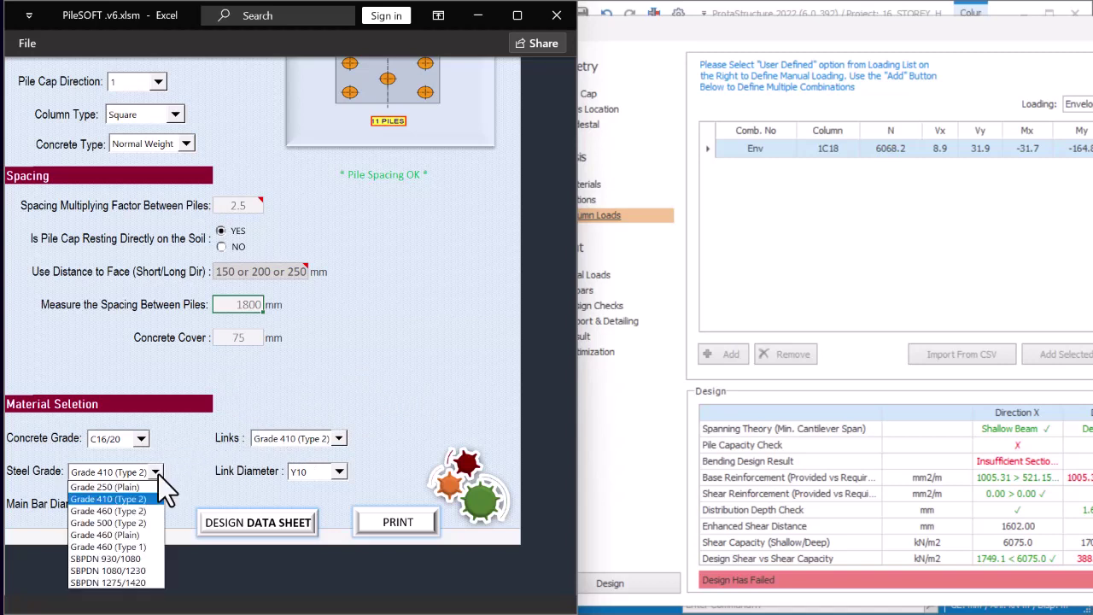
{"action": "left_click", "coordinate": [152, 474]}
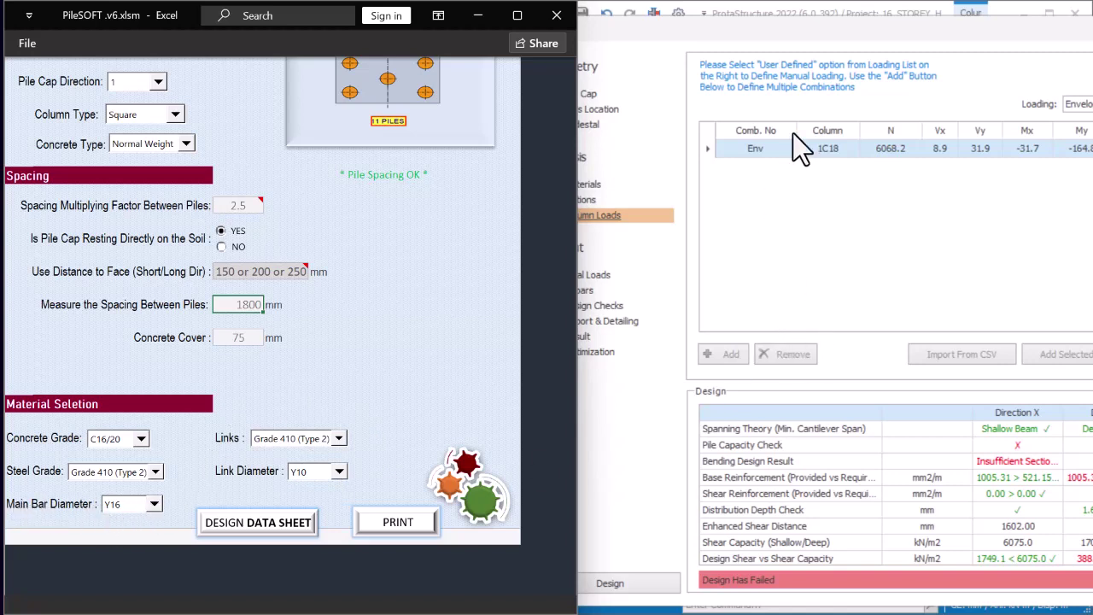
Set the main bar diameter to Y20 and the link diameter to Y10 in the PileSOFT material selection
{"action": "left_click", "coordinate": [803, 83]}
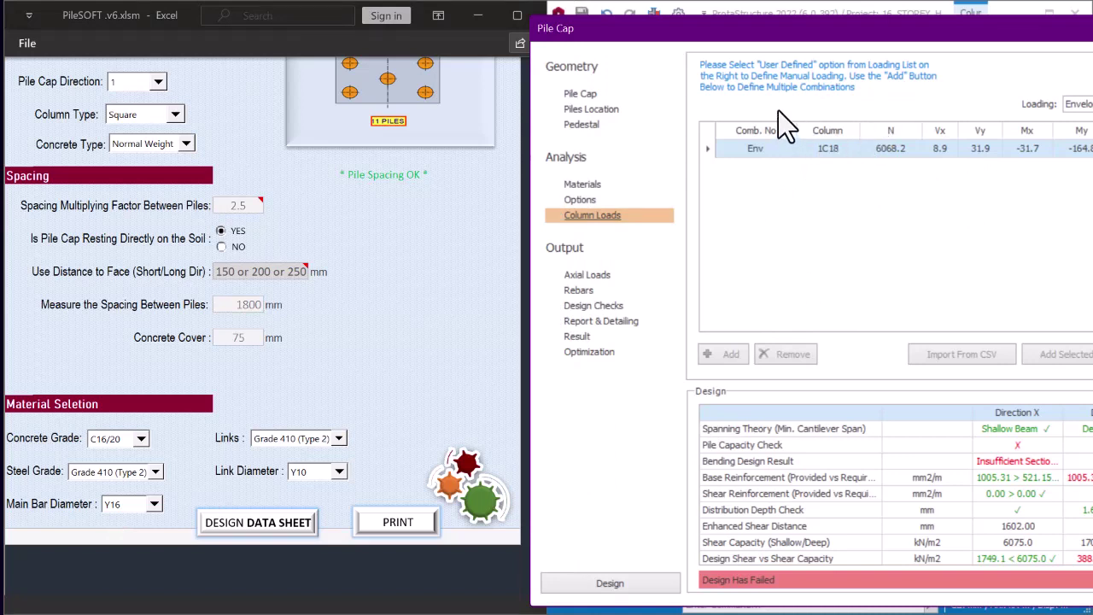
{"action": "left_click", "coordinate": [149, 503]}
{"action": "left_click", "coordinate": [154, 504]}
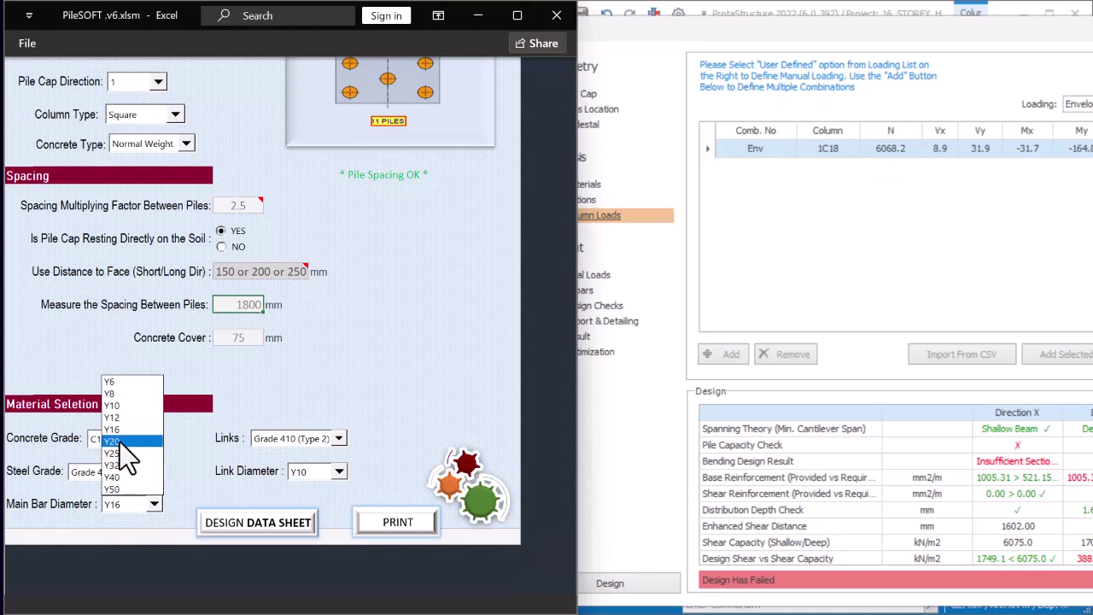
{"action": "left_click", "coordinate": [124, 443]}
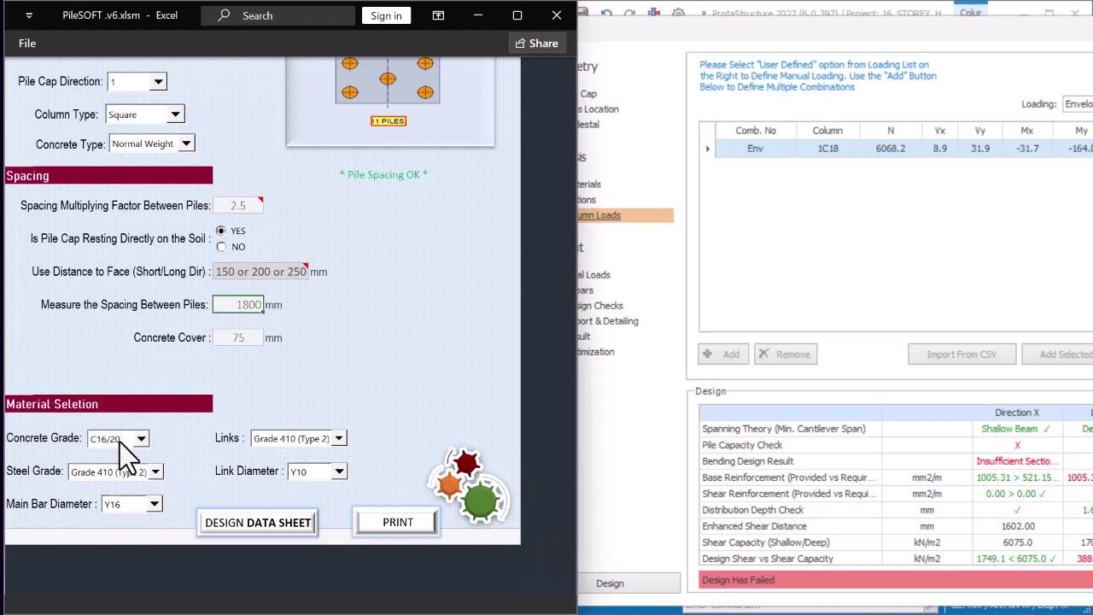
{"action": "left_click", "coordinate": [339, 471]}
{"action": "left_click", "coordinate": [312, 511]}
Check the entered pile cap, pile capacity, spacing and material parameters, and open the design data sheet
{"action": "scroll", "coordinate": [291, 413], "scroll_direction": "up", "scroll_amount": 4}
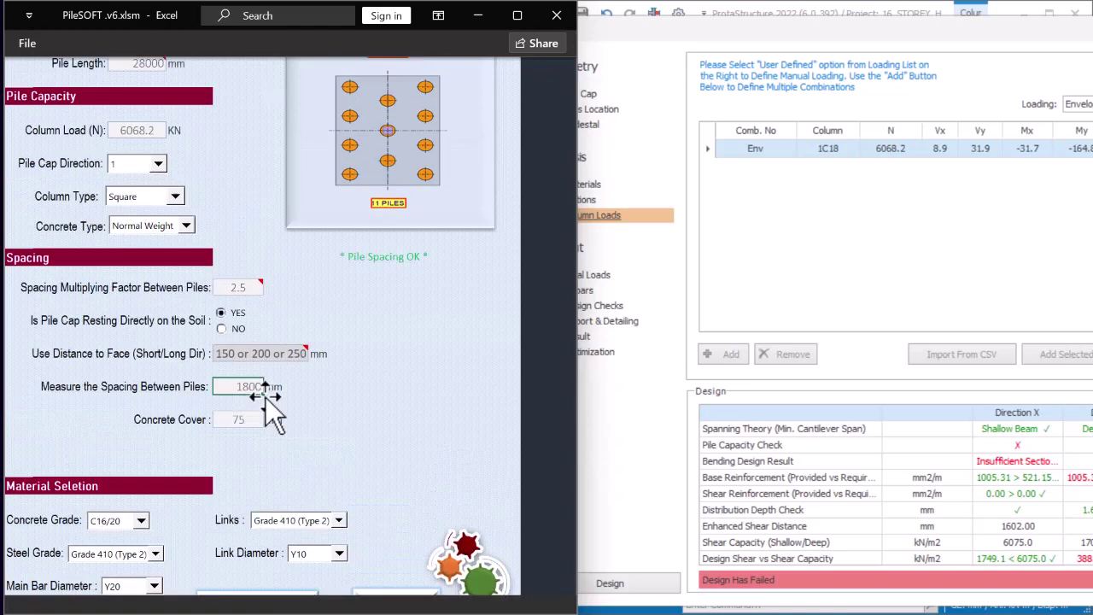
{"action": "scroll", "coordinate": [251, 379], "scroll_direction": "down", "scroll_amount": 3}
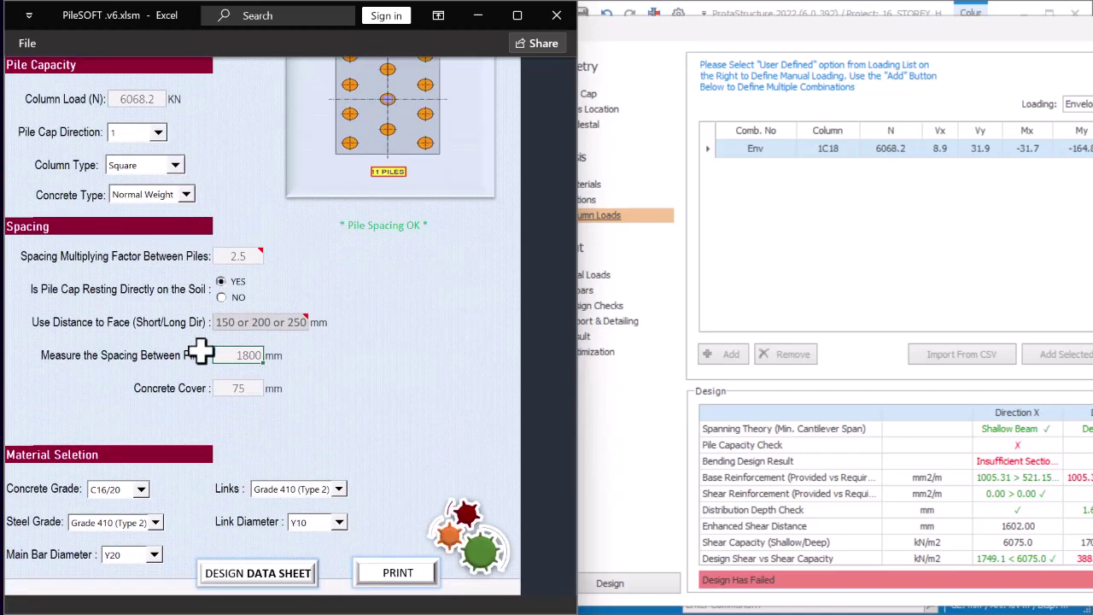
{"action": "scroll", "coordinate": [205, 351], "scroll_direction": "down", "scroll_amount": 3}
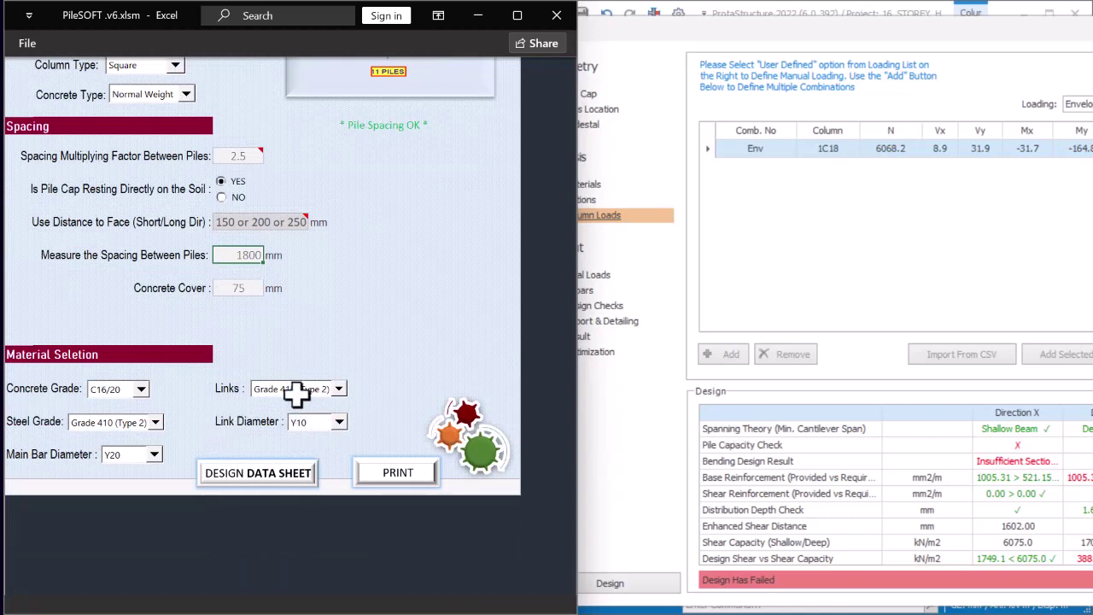
{"action": "scroll", "coordinate": [264, 356], "scroll_direction": "up", "scroll_amount": 9}
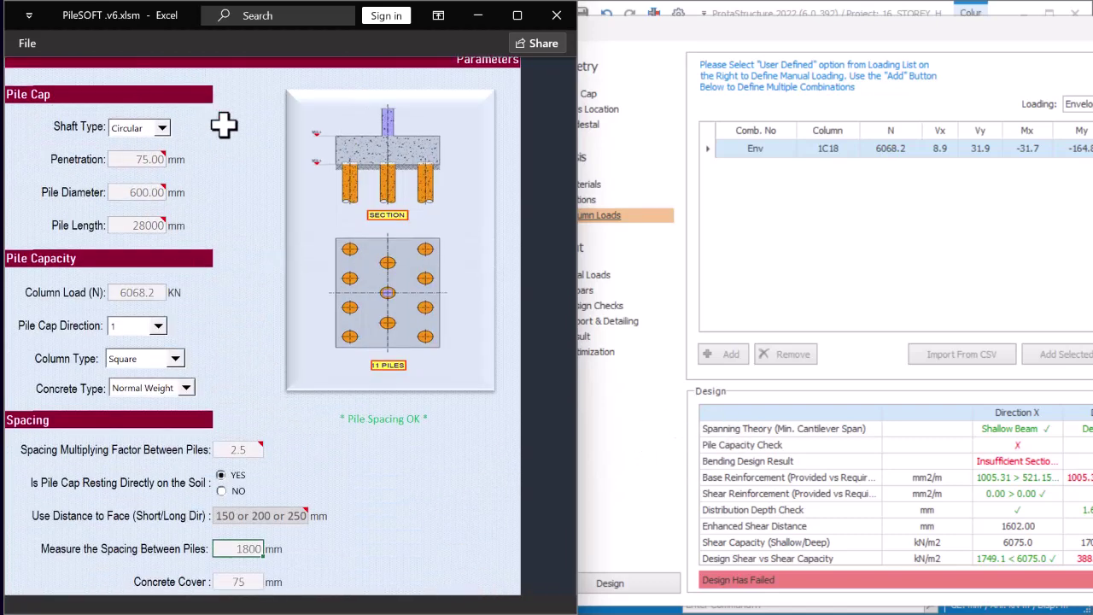
{"action": "scroll", "coordinate": [239, 171], "scroll_direction": "down", "scroll_amount": 9}
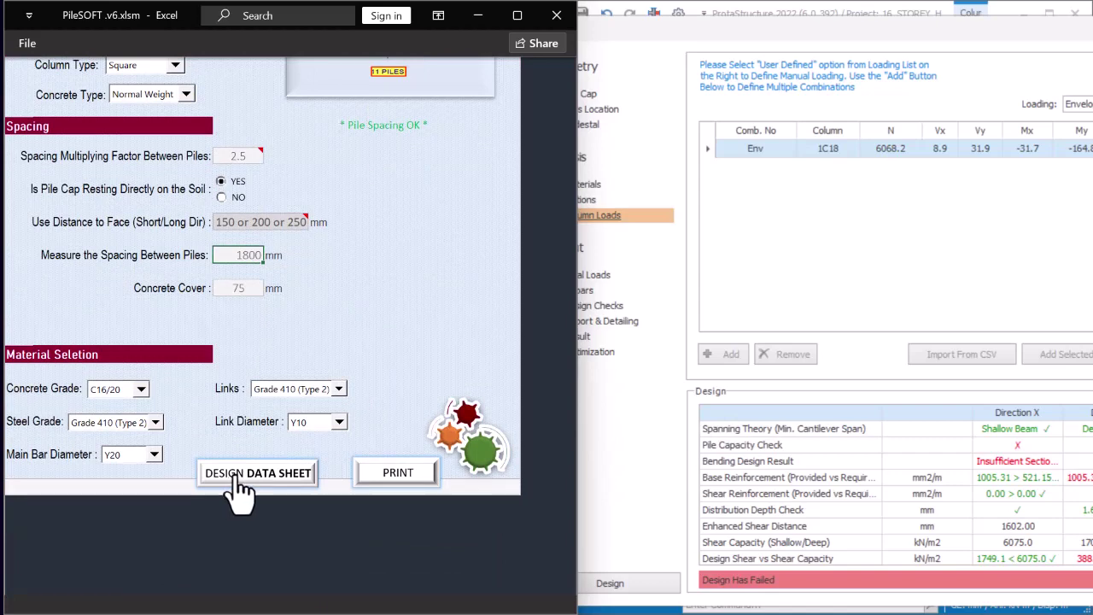
{"action": "left_click", "coordinate": [230, 479]}
Examine the design data sheet's key-in data, design output recommendations and pile cap detail drawing
{"action": "scroll", "coordinate": [239, 154], "scroll_direction": "down", "scroll_amount": 7}
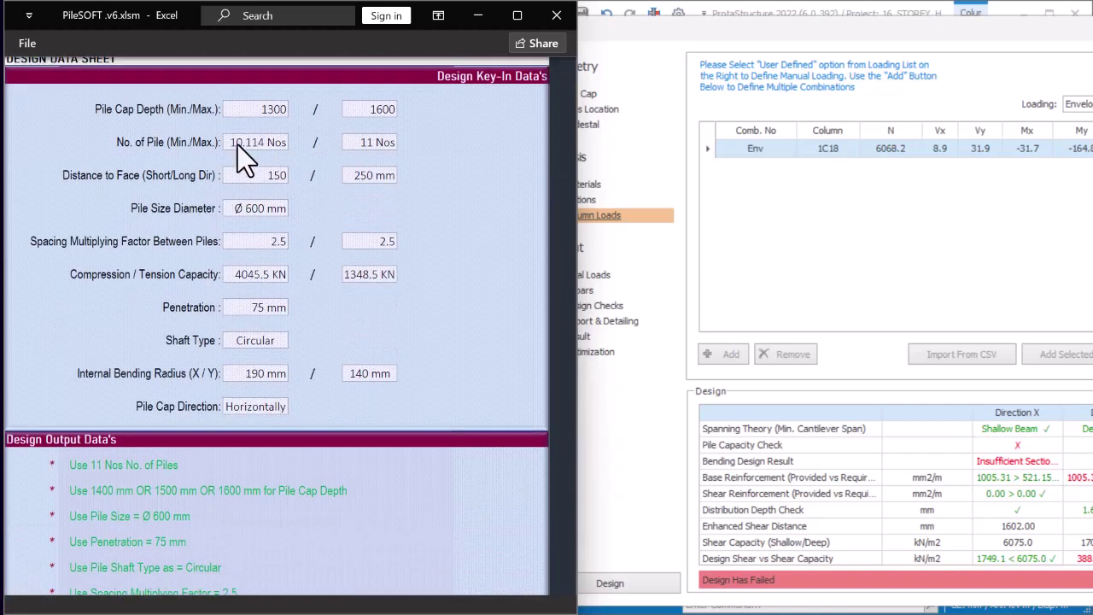
{"action": "scroll", "coordinate": [231, 183], "scroll_direction": "down", "scroll_amount": 1}
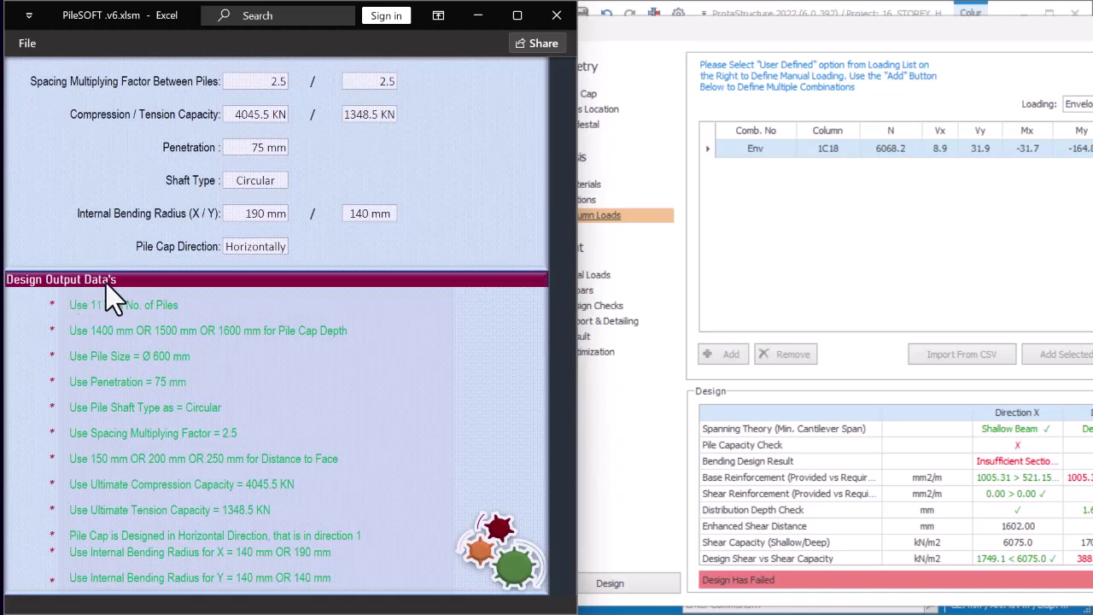
{"action": "scroll", "coordinate": [102, 283], "scroll_direction": "down", "scroll_amount": 2}
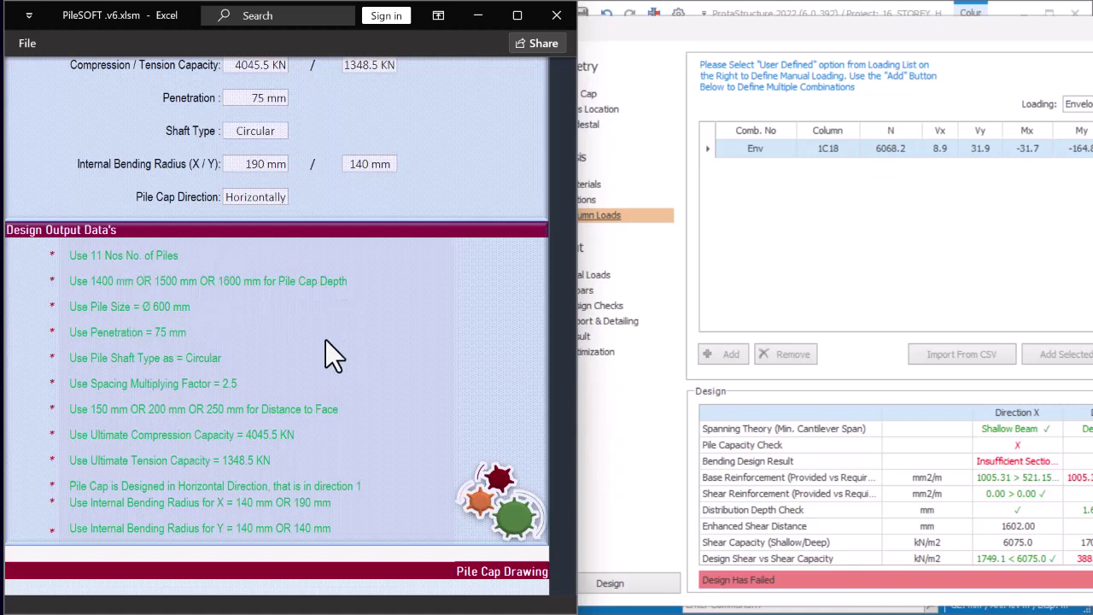
{"action": "scroll", "coordinate": [259, 312], "scroll_direction": "down", "scroll_amount": 10}
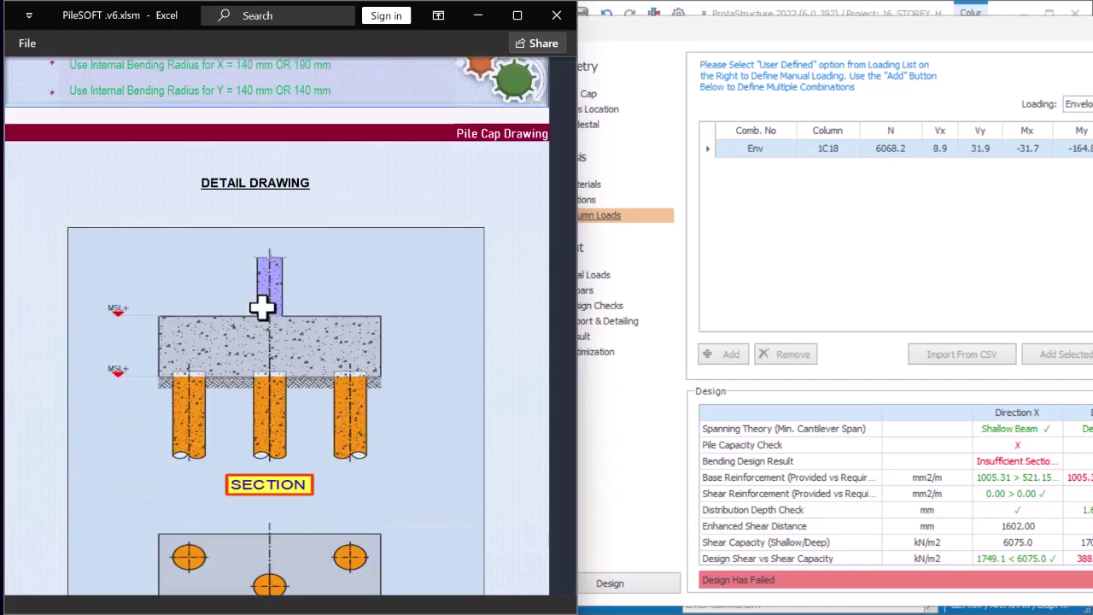
{"action": "scroll", "coordinate": [272, 248], "scroll_direction": "down", "scroll_amount": 8}
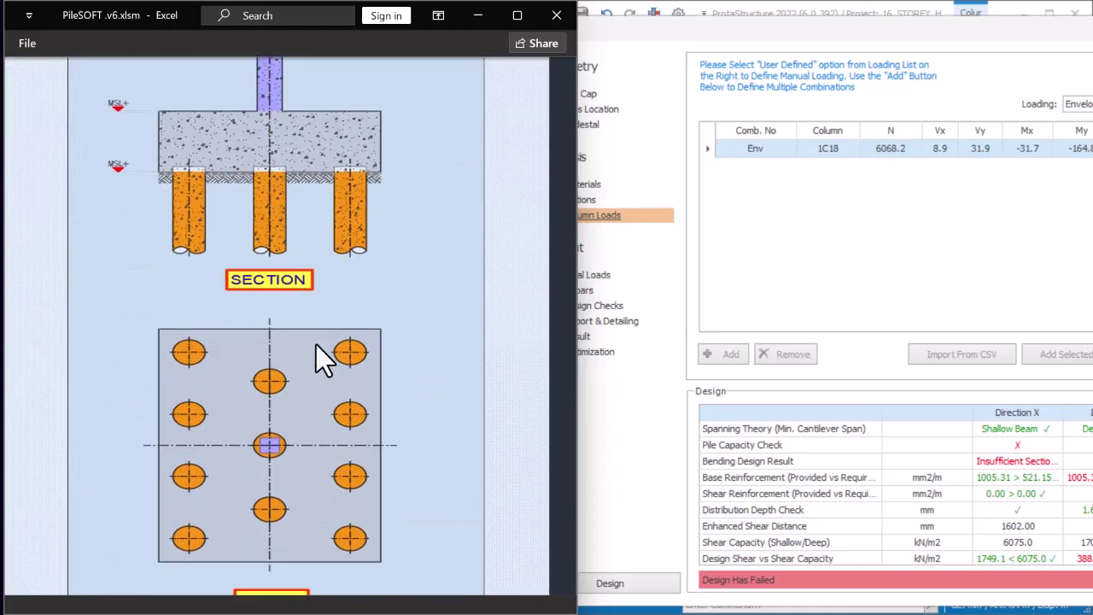
{"action": "scroll", "coordinate": [224, 393], "scroll_direction": "down", "scroll_amount": 2}
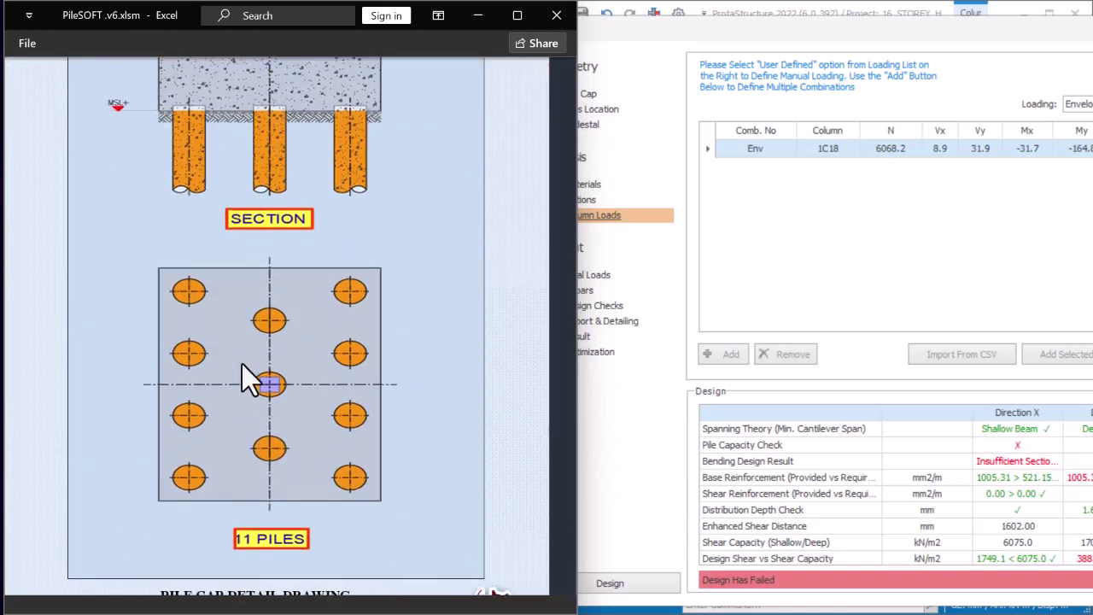
{"action": "scroll", "coordinate": [256, 548], "scroll_direction": "up", "scroll_amount": 1}
{"action": "scroll", "coordinate": [260, 547], "scroll_direction": "up", "scroll_amount": 6}
{"action": "scroll", "coordinate": [276, 513], "scroll_direction": "down", "scroll_amount": 12}
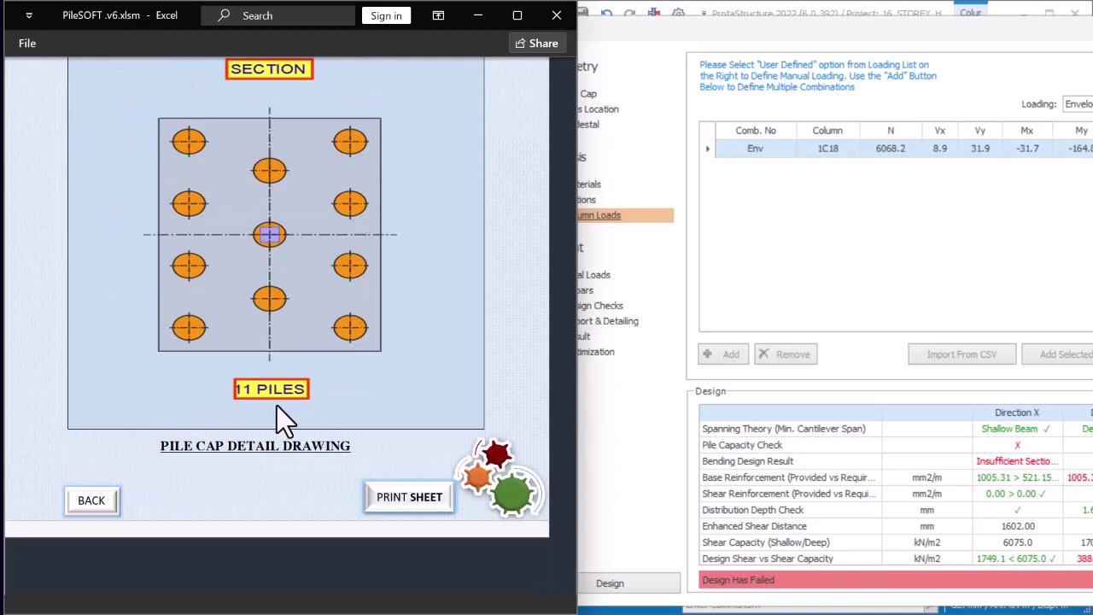
Return to the PileSOFT parameters form and reopen the design data sheet
{"action": "left_click", "coordinate": [94, 503]}
{"action": "scroll", "coordinate": [220, 418], "scroll_direction": "down", "scroll_amount": 8}
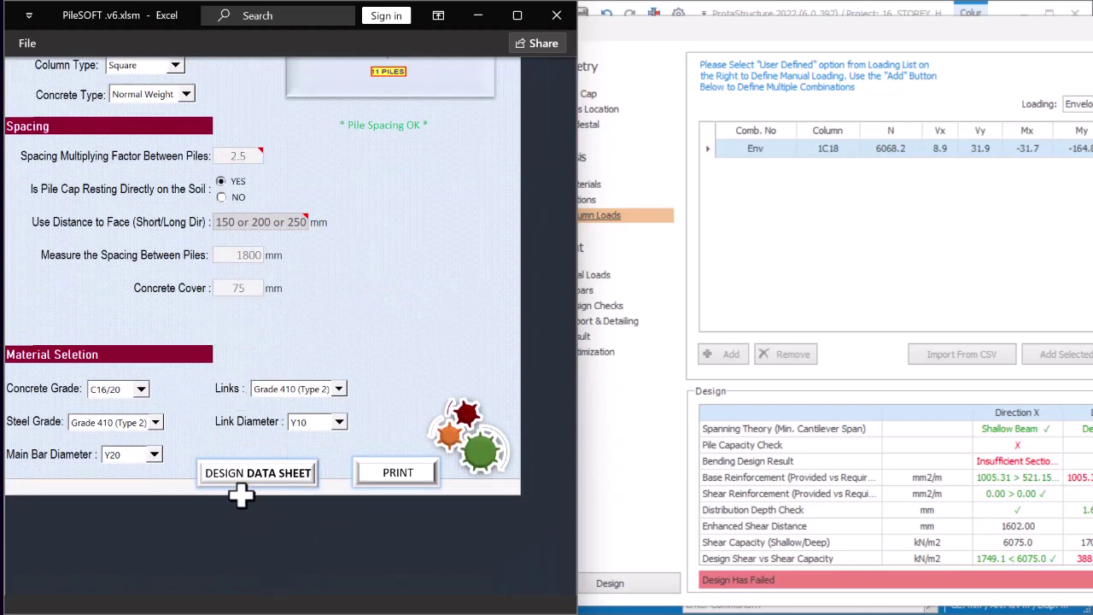
{"action": "left_click", "coordinate": [256, 475]}
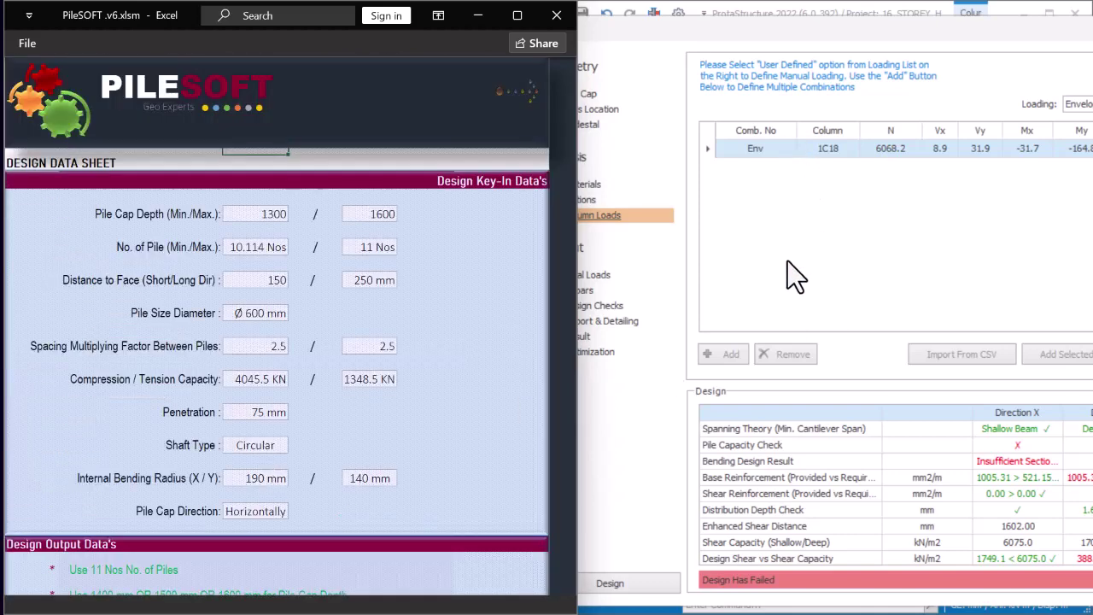
Place the ProtaStructure Pile Cap dialog beside the PileSOFT design output data and show its pile cap geometry settings
{"action": "left_click", "coordinate": [811, 187]}
{"action": "scroll", "coordinate": [321, 369], "scroll_direction": "down", "scroll_amount": 5}
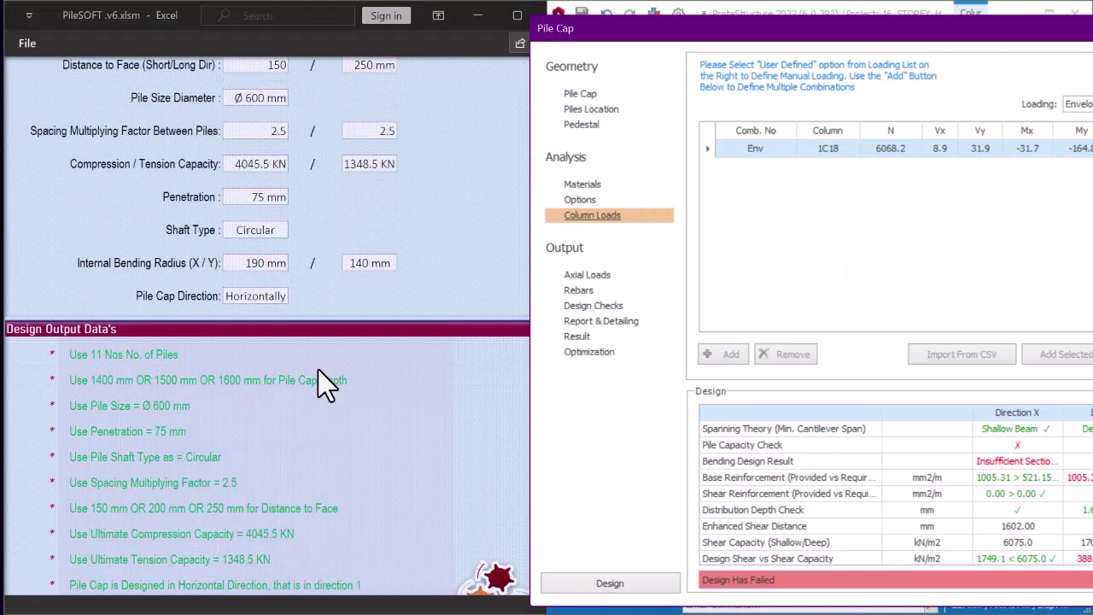
{"action": "left_click_drag", "start_coordinate": [606, 47], "coordinate": [430, 59]}
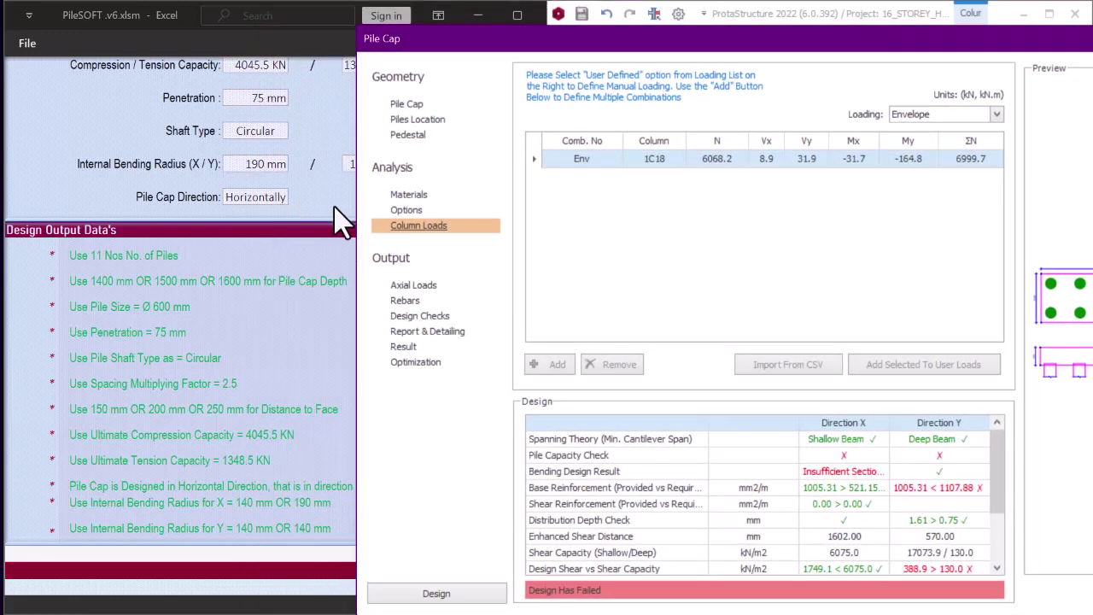
{"action": "left_click", "coordinate": [407, 104]}
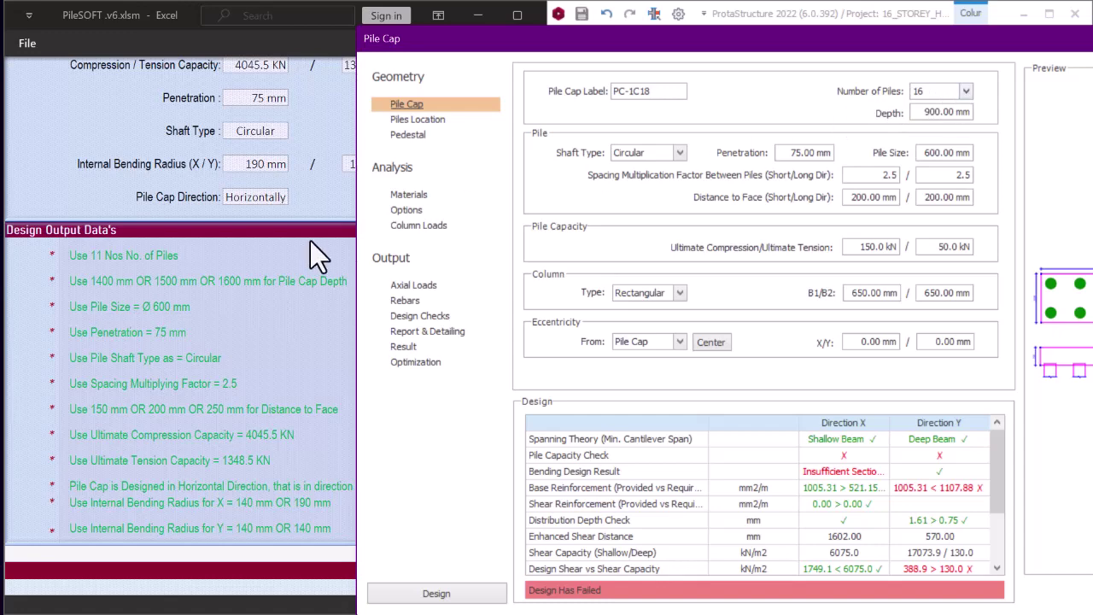
Set the number of piles for pile cap PC-1C18 to 11 in ProtaStructure, following the PileSOFT output
{"action": "left_click", "coordinate": [127, 274]}
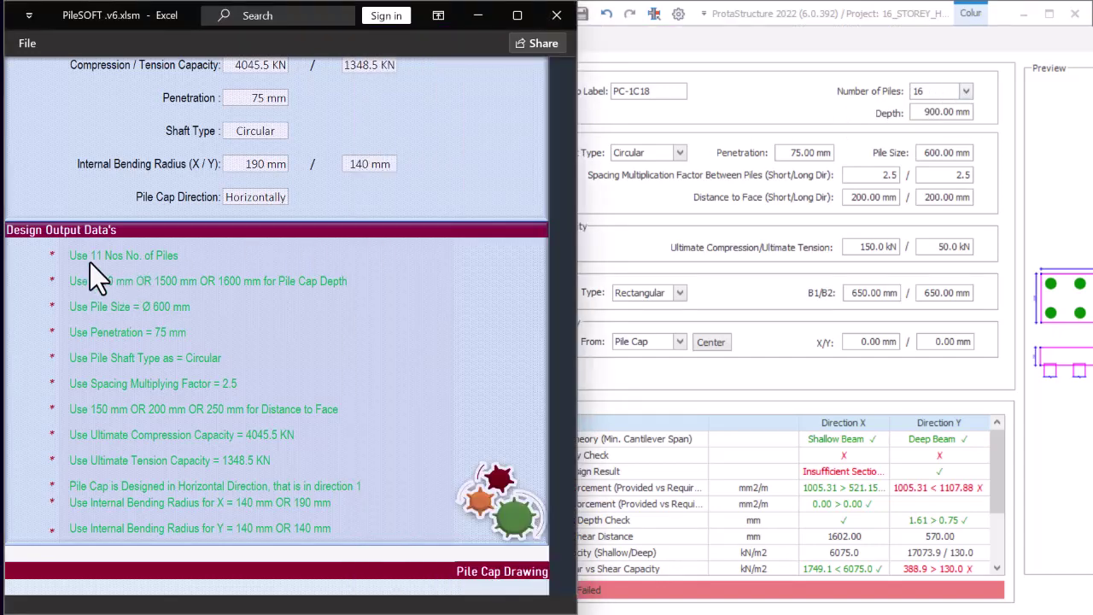
{"action": "left_click", "coordinate": [966, 91]}
{"action": "left_click", "coordinate": [966, 93]}
{"action": "left_click", "coordinate": [966, 93]}
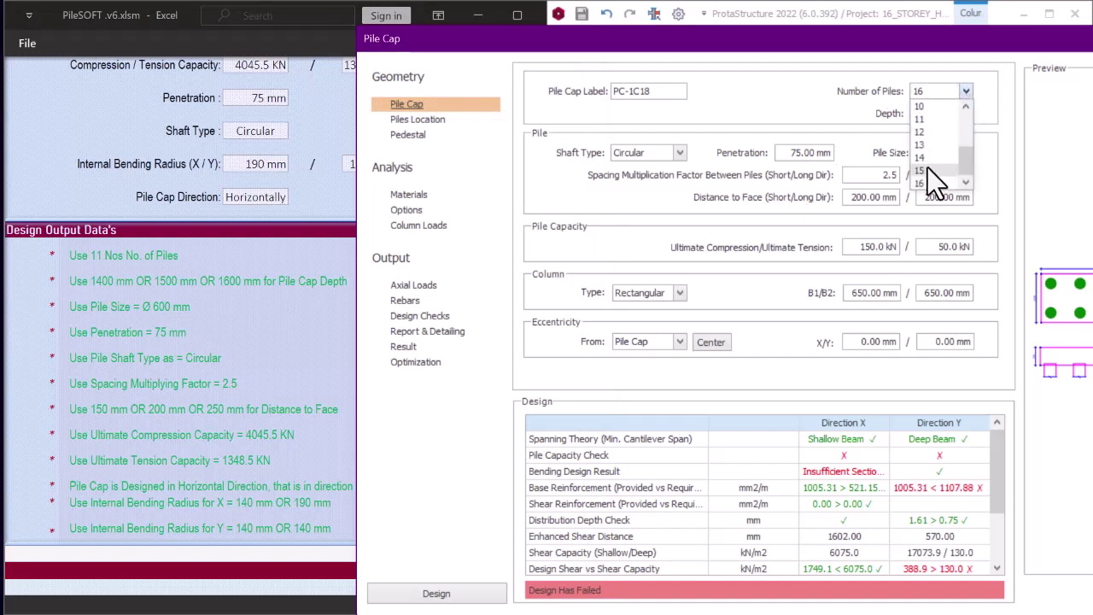
{"action": "left_click", "coordinate": [931, 121]}
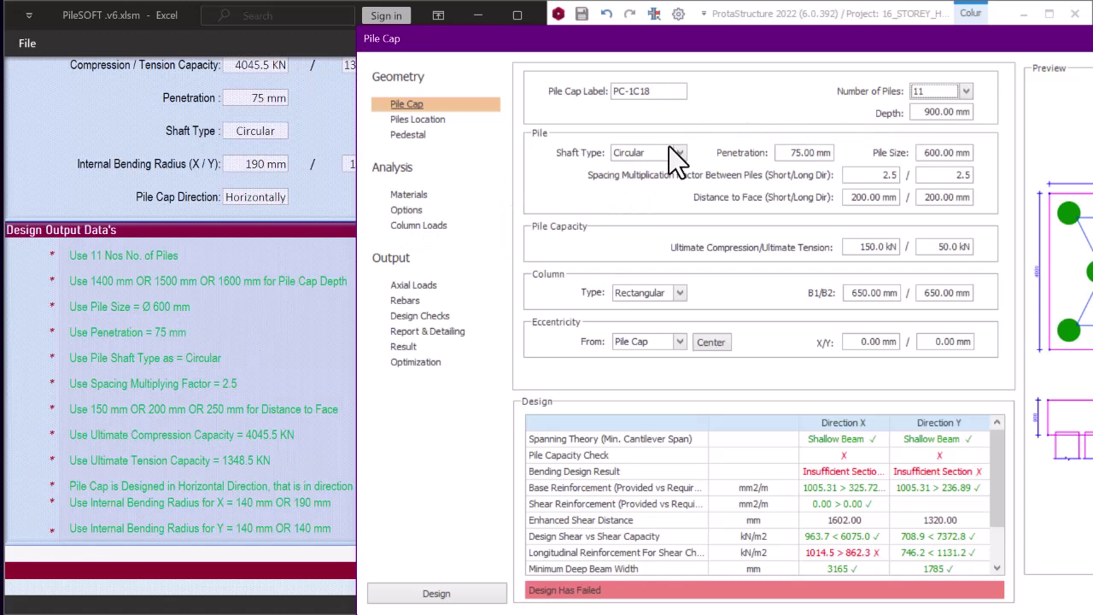
Set the pile cap depth to 1400 mm in ProtaStructure, using the PileSOFT depth recommendation
{"action": "left_click", "coordinate": [82, 291]}
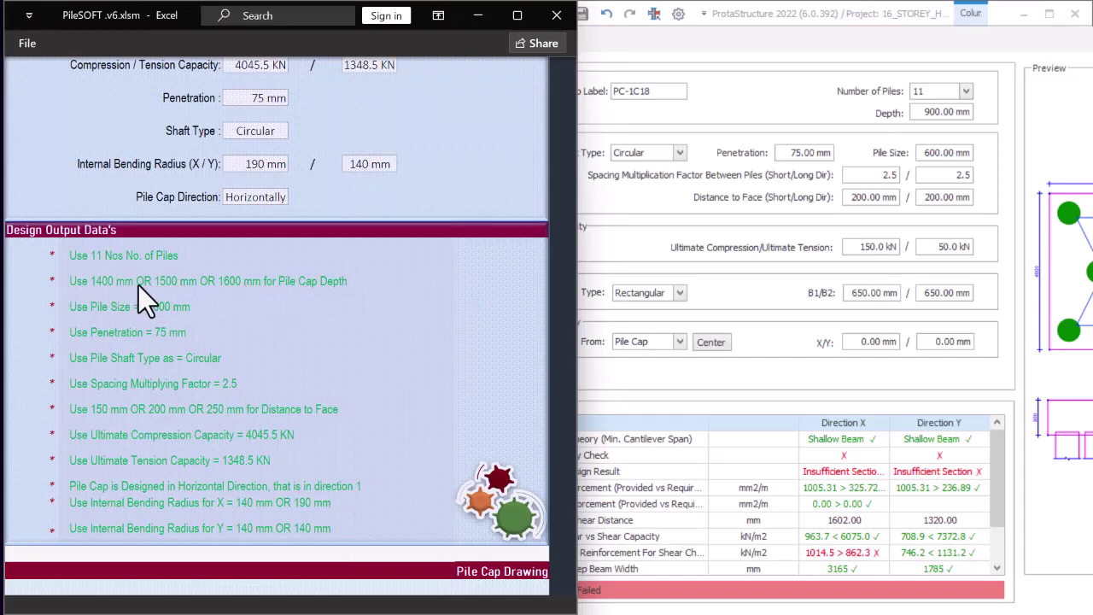
{"action": "left_click", "coordinate": [934, 118]}
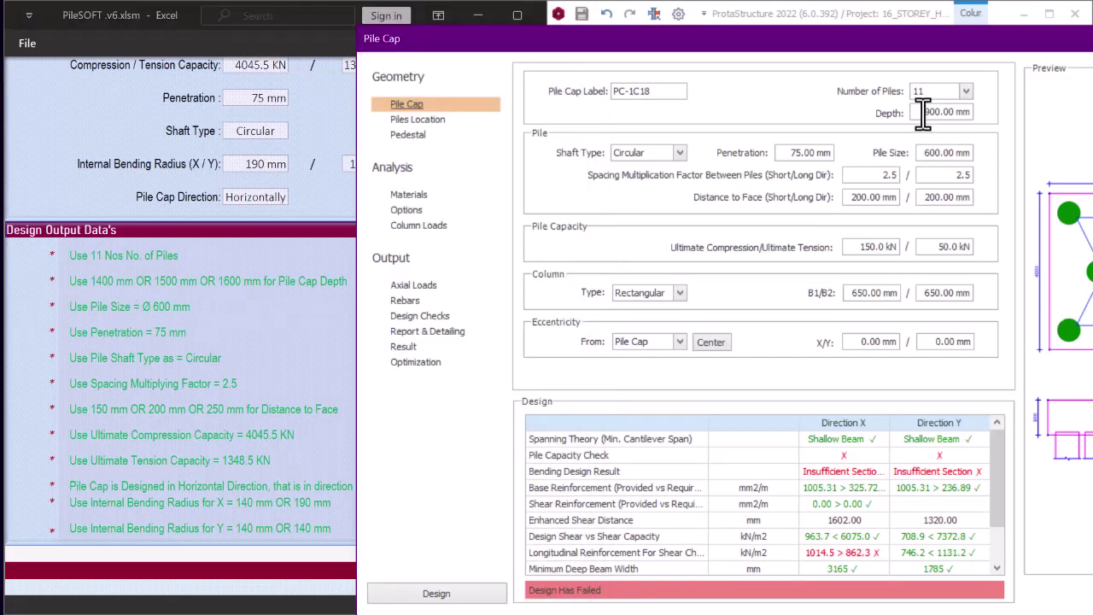
{"action": "left_click_drag", "start_coordinate": [927, 112], "coordinate": [988, 115]}
{"action": "type", "text": "1400"}
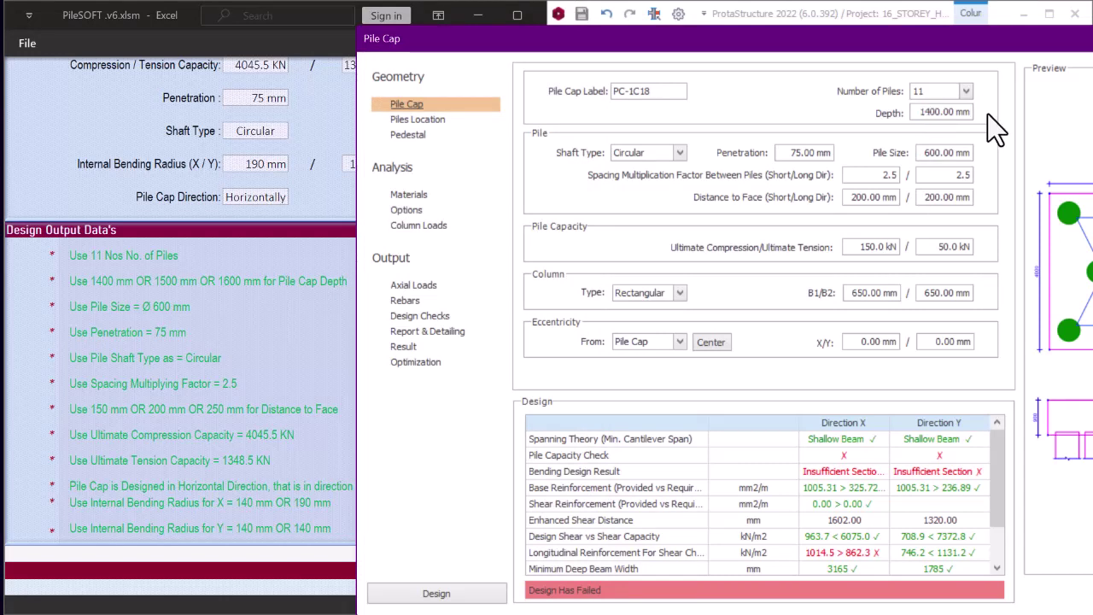
{"action": "left_click", "coordinate": [807, 153]}
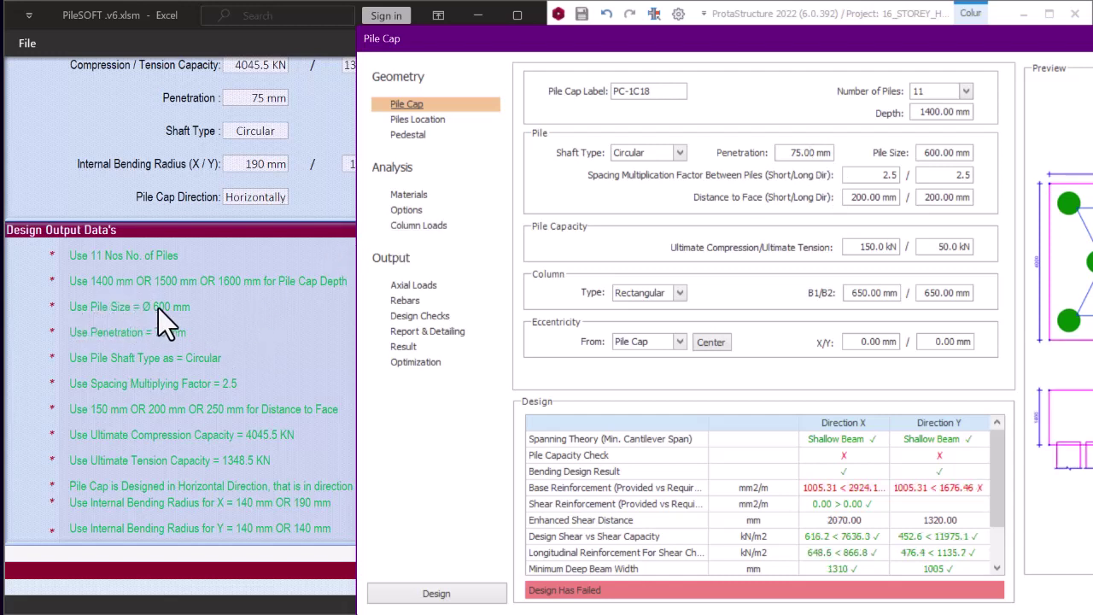
Enter a pile size of 600 mm and move the Pile Cap dialog to uncover more of the PileSOFT output
{"action": "left_click_drag", "start_coordinate": [924, 152], "coordinate": [993, 152]}
{"action": "type", "text": "600"}
{"action": "key", "text": "Tab"}
{"action": "left_click_drag", "start_coordinate": [958, 32], "coordinate": [1050, 10]}
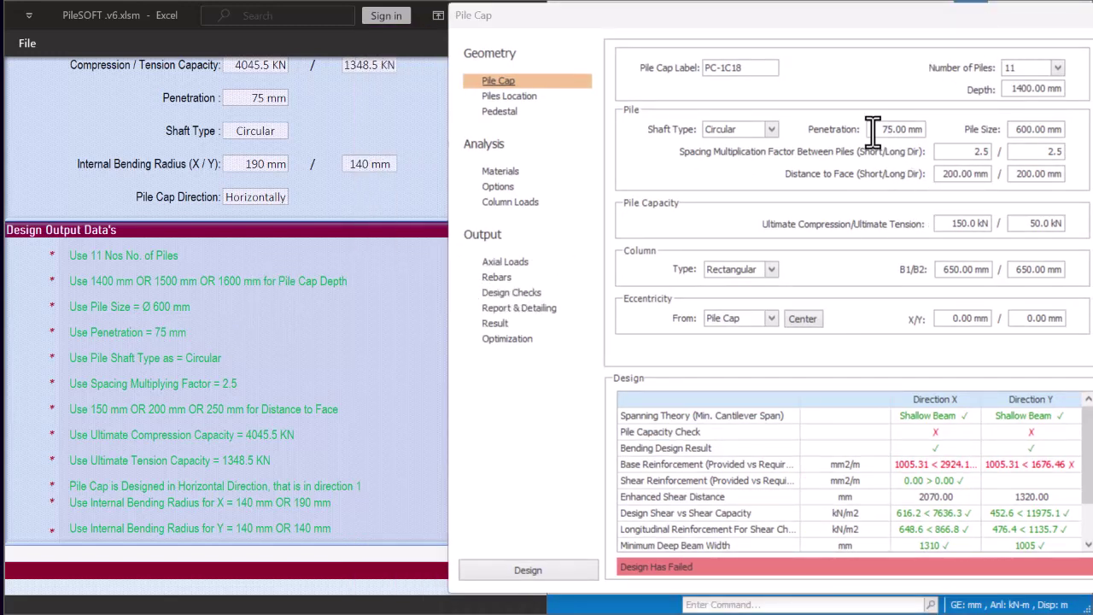
Check the 75 mm pile penetration against PileSOFT and select Circular as the shaft type
{"action": "left_click_drag", "start_coordinate": [871, 130], "coordinate": [948, 139]}
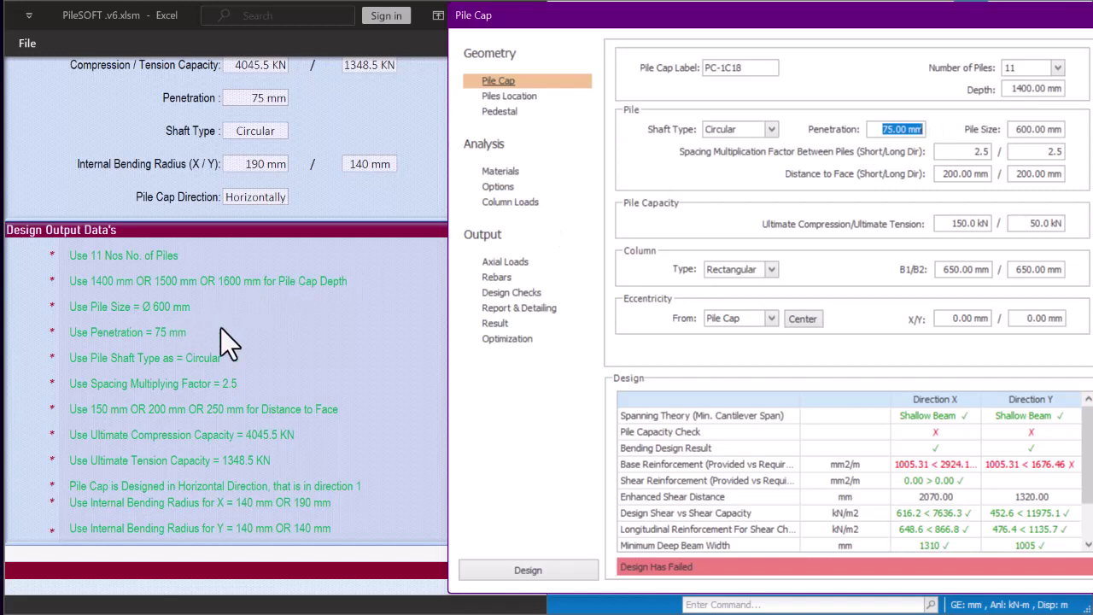
{"action": "left_click", "coordinate": [897, 129]}
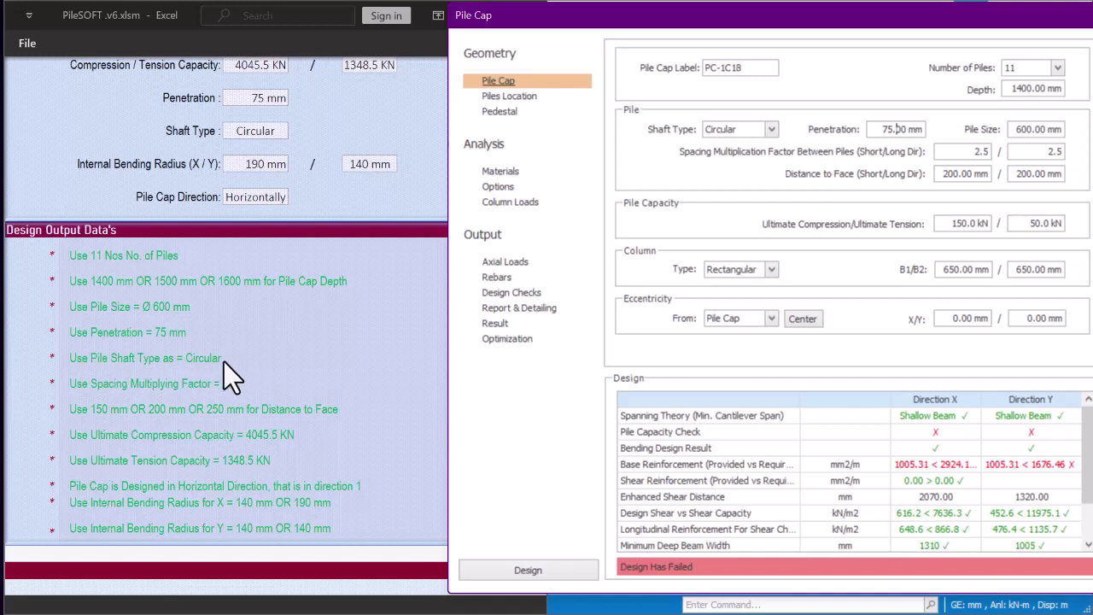
{"action": "left_click", "coordinate": [772, 129]}
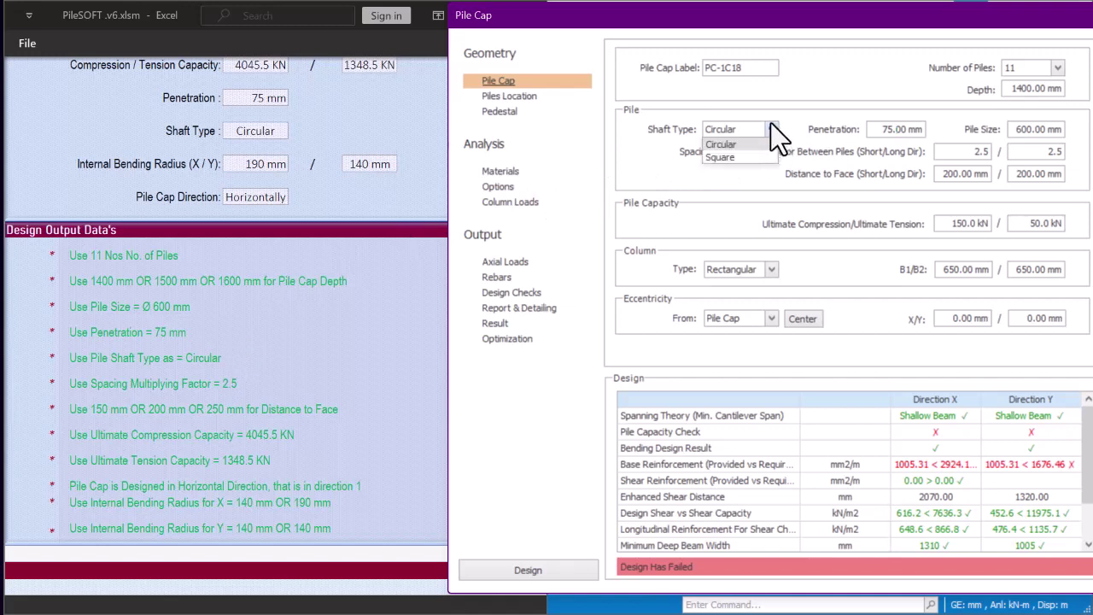
{"action": "left_click", "coordinate": [730, 144]}
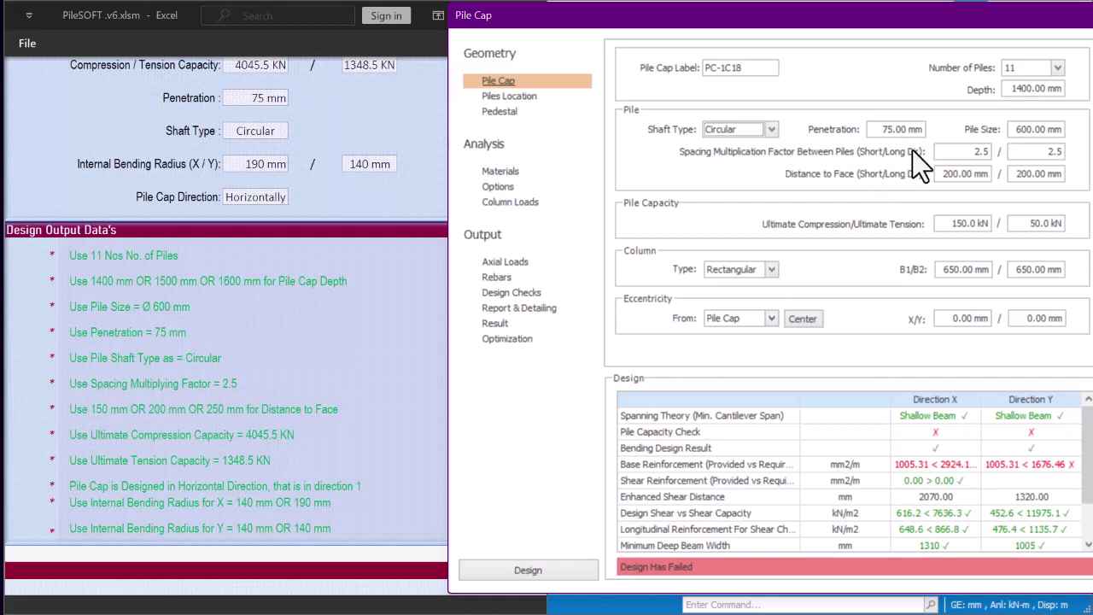
Set the short-direction spacing multiplication factor between piles to 2.5
{"action": "left_click", "coordinate": [971, 154]}
{"action": "double_click", "coordinate": [970, 154]}
{"action": "type", "text": "2."}
{"action": "left_click", "coordinate": [1045, 152]}
{"action": "key", "text": "shift+Tab"}
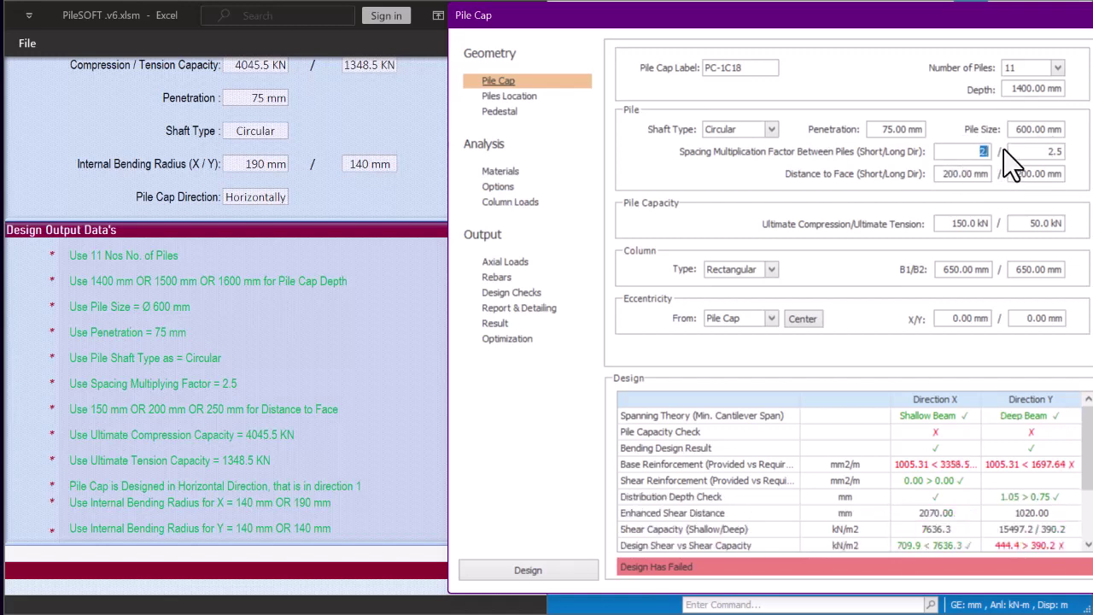
{"action": "type", "text": "2.5"}
Set the distance to face to 250 mm in both the short and long directions, within the PileSOFT recommendation
{"action": "left_click", "coordinate": [231, 394]}
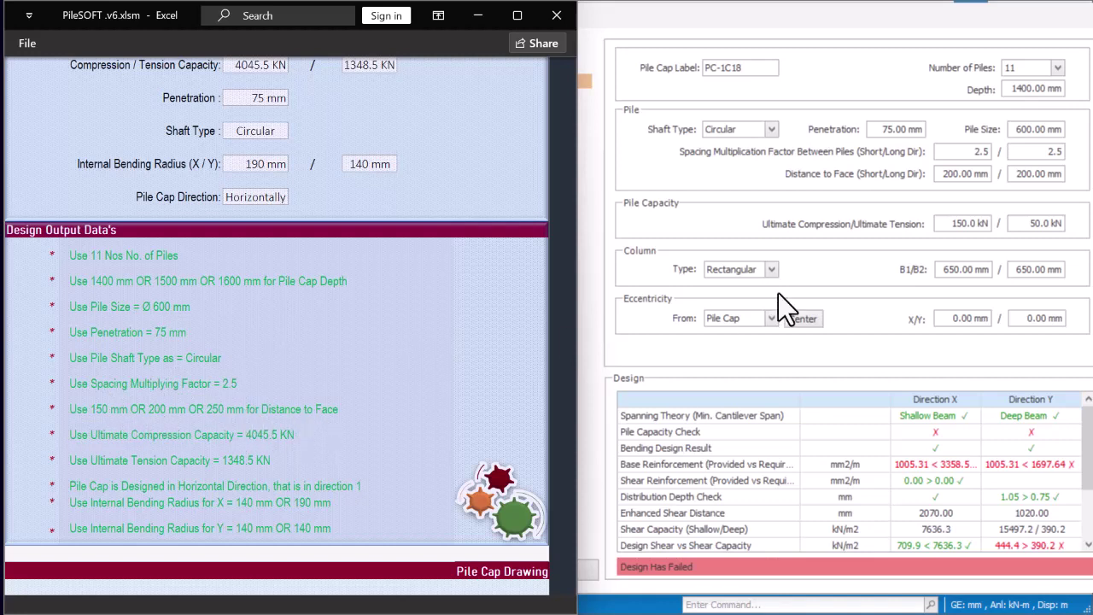
{"action": "left_click", "coordinate": [957, 176]}
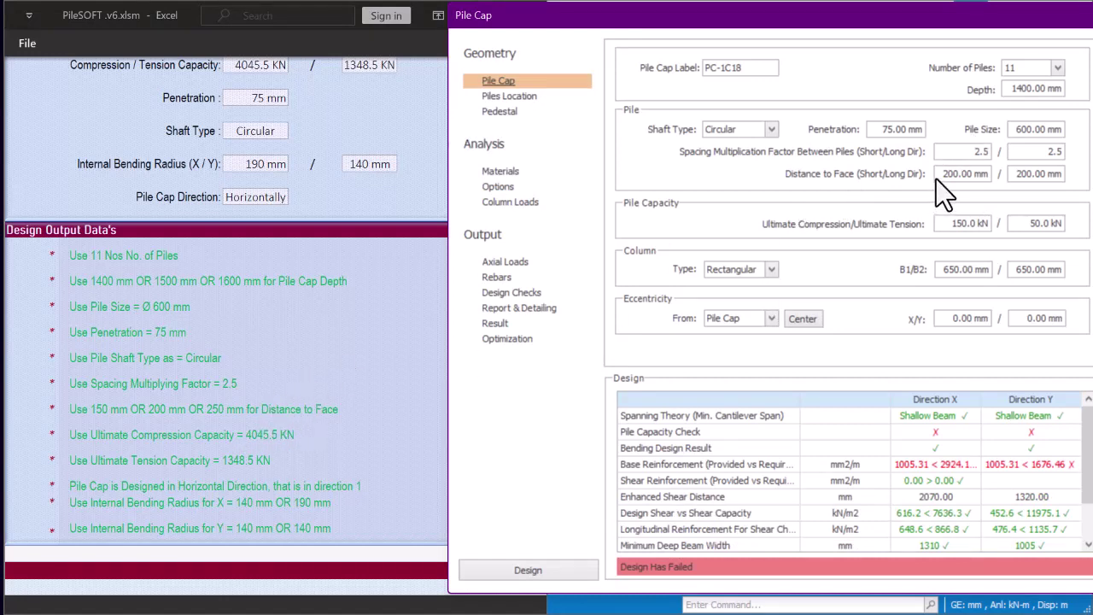
{"action": "left_click_drag", "start_coordinate": [942, 174], "coordinate": [974, 174]}
{"action": "left_click", "coordinate": [943, 173]}
{"action": "key", "text": "Delete"}
{"action": "type", "text": "5"}
{"action": "left_click", "coordinate": [1016, 177]}
{"action": "left_click", "coordinate": [1021, 174]}
{"action": "key", "text": "Delete"}
{"action": "type", "text": "5"}
Set the ultimate compression capacity to 4045.5 kN and the ultimate tension capacity to 1348.5 kN
{"action": "left_click", "coordinate": [958, 224]}
{"action": "left_click_drag", "start_coordinate": [951, 224], "coordinate": [988, 224]}
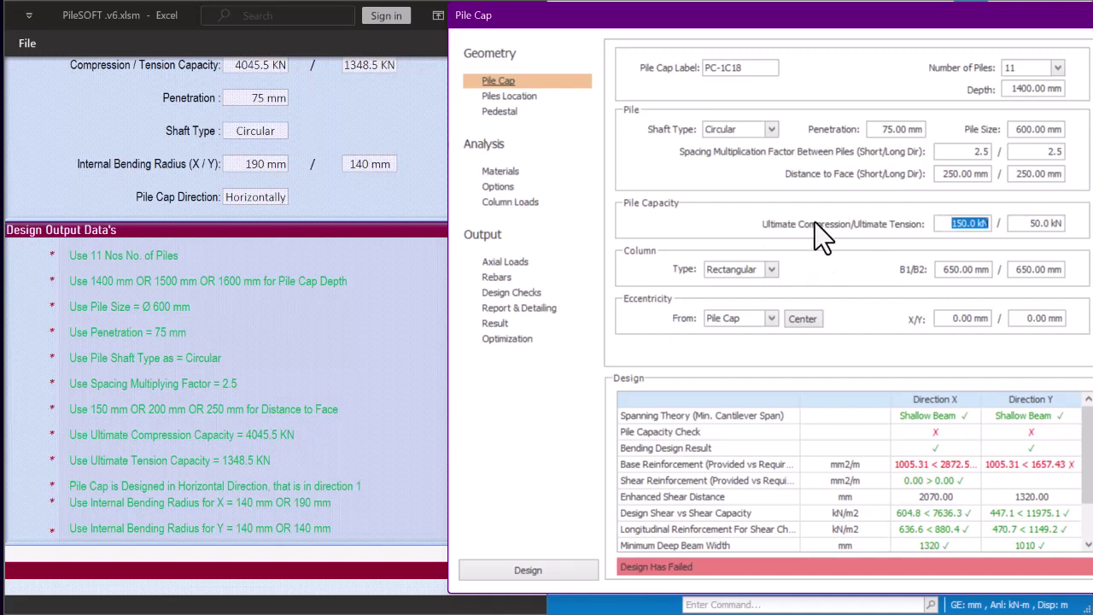
{"action": "left_click", "coordinate": [965, 223]}
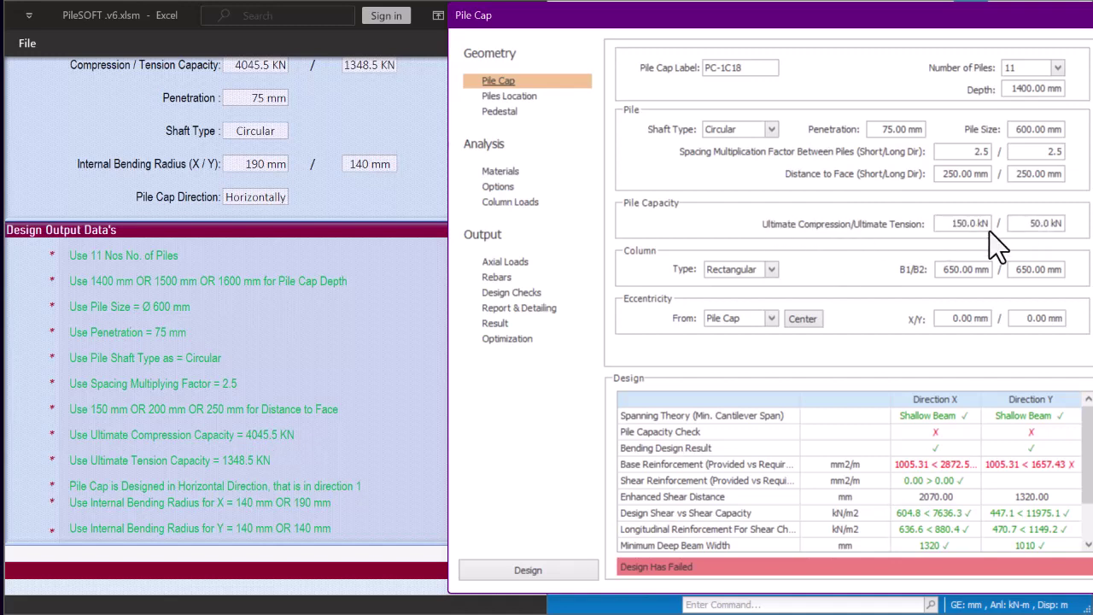
{"action": "left_click", "coordinate": [954, 223]}
{"action": "double_click", "coordinate": [958, 224]}
{"action": "type", "text": "4045.5"}
{"action": "left_click", "coordinate": [1025, 224]}
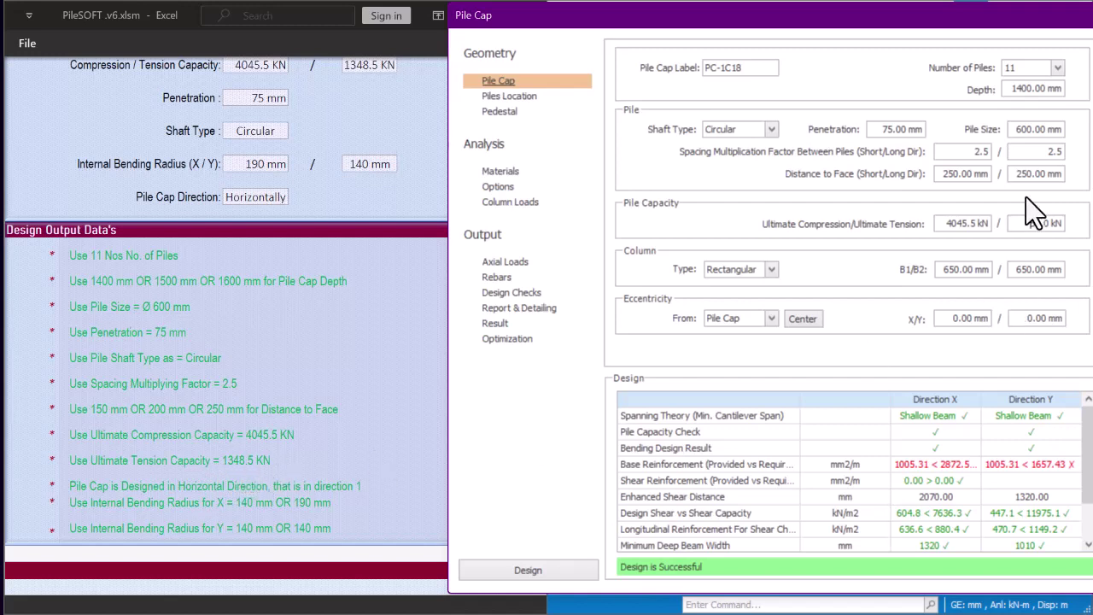
{"action": "key", "text": "ctrl+a"}
{"action": "type", "text": "1348.5"}
{"action": "left_click", "coordinate": [949, 270]}
Check that the Direction setting in the pile cap's analysis options is 1, as PileSOFT recommends
{"action": "left_click_drag", "start_coordinate": [602, 17], "coordinate": [496, 27]}
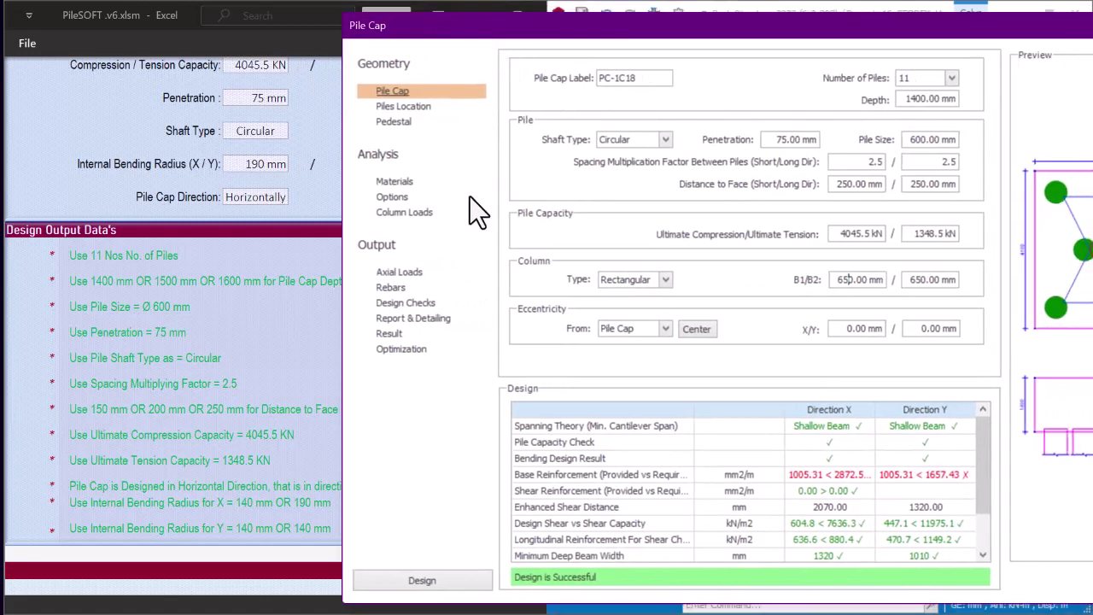
{"action": "left_click", "coordinate": [392, 198]}
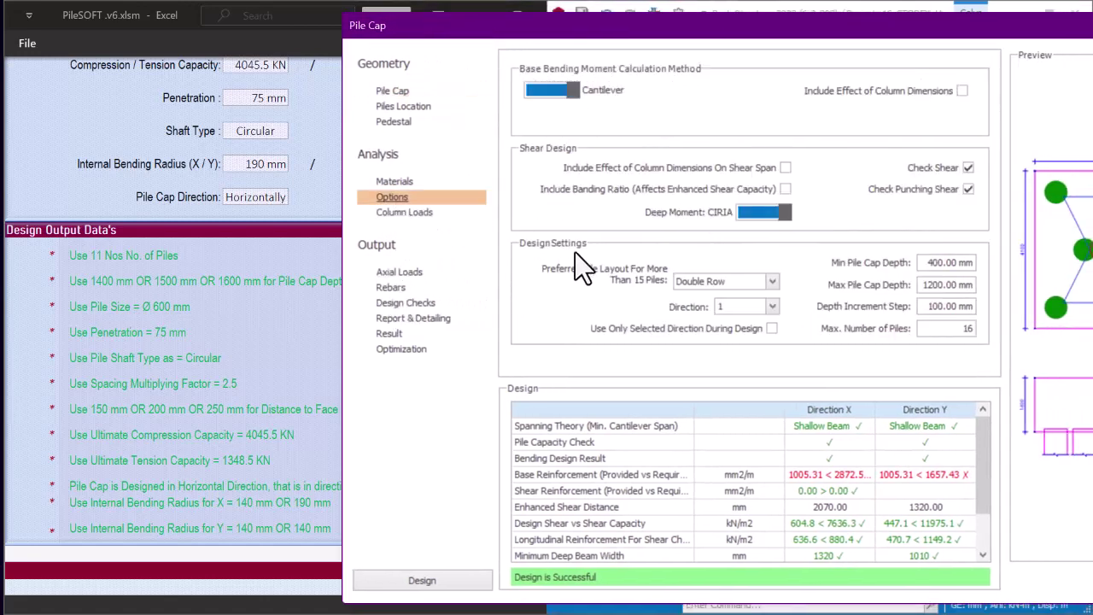
{"action": "left_click", "coordinate": [773, 306]}
{"action": "left_click", "coordinate": [772, 305]}
{"action": "left_click", "coordinate": [772, 306]}
{"action": "left_click_drag", "start_coordinate": [469, 25], "coordinate": [252, 17]}
{"action": "double_click", "coordinate": [252, 17]}
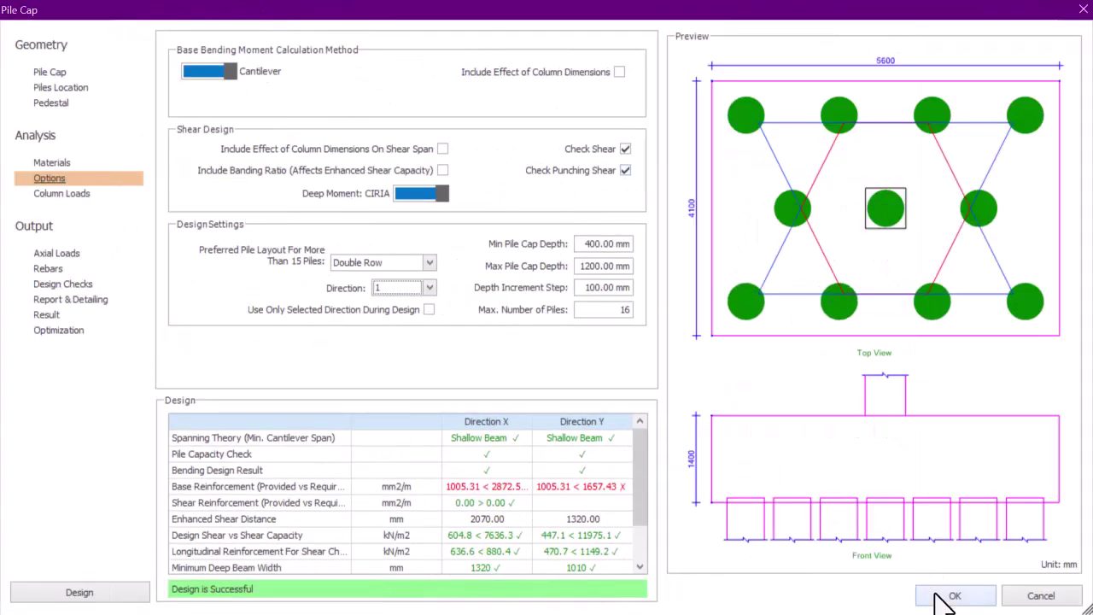
{"action": "double_click", "coordinate": [350, 10]}
{"action": "left_click_drag", "start_coordinate": [352, 11], "coordinate": [869, 63]}
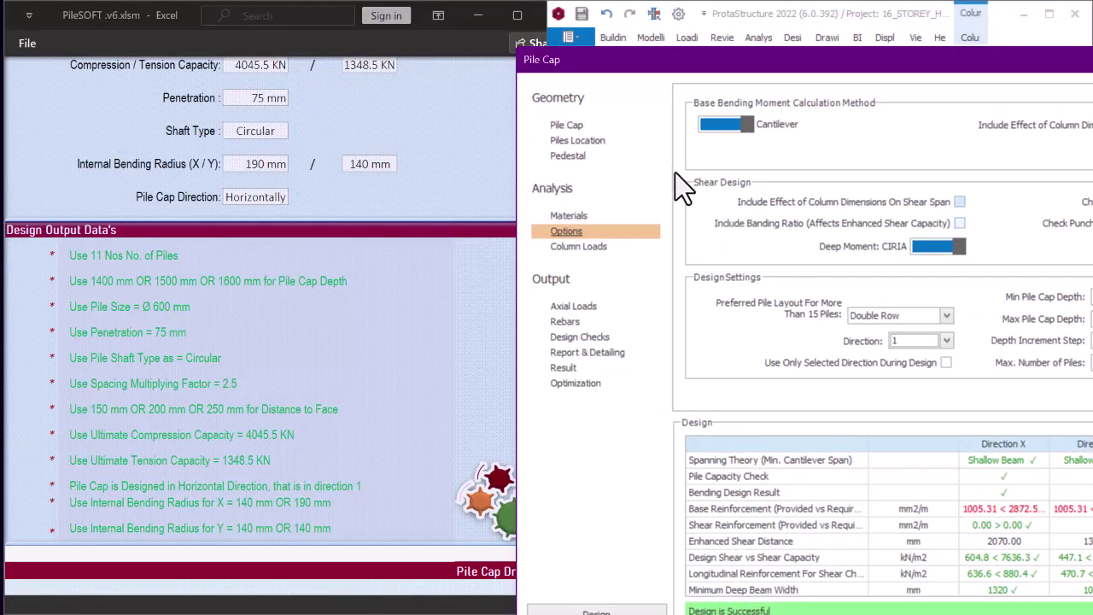
{"action": "left_click_drag", "start_coordinate": [627, 68], "coordinate": [623, 42]}
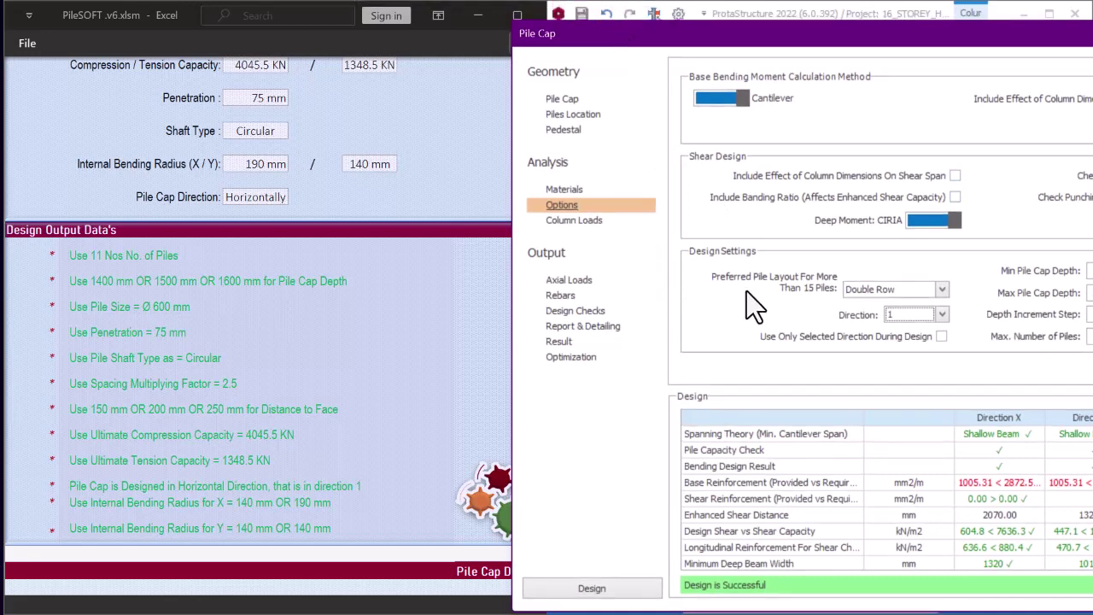
Review the pile cap's design checks beside the PileSOFT output and set the cap depth to 1500 mm
{"action": "left_click", "coordinate": [564, 101]}
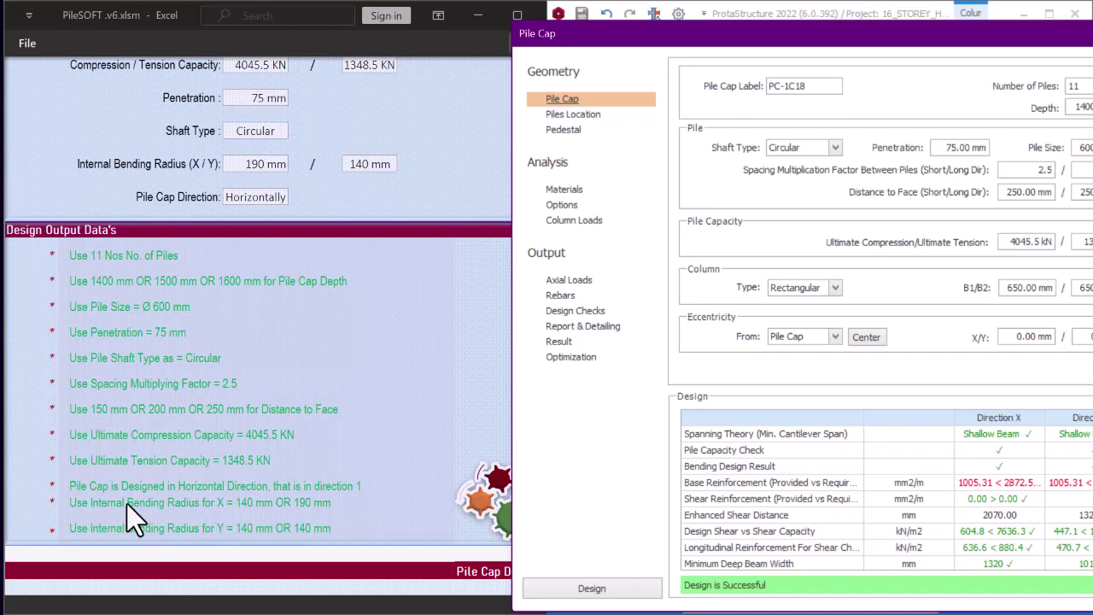
{"action": "left_click_drag", "start_coordinate": [608, 40], "coordinate": [389, 45]}
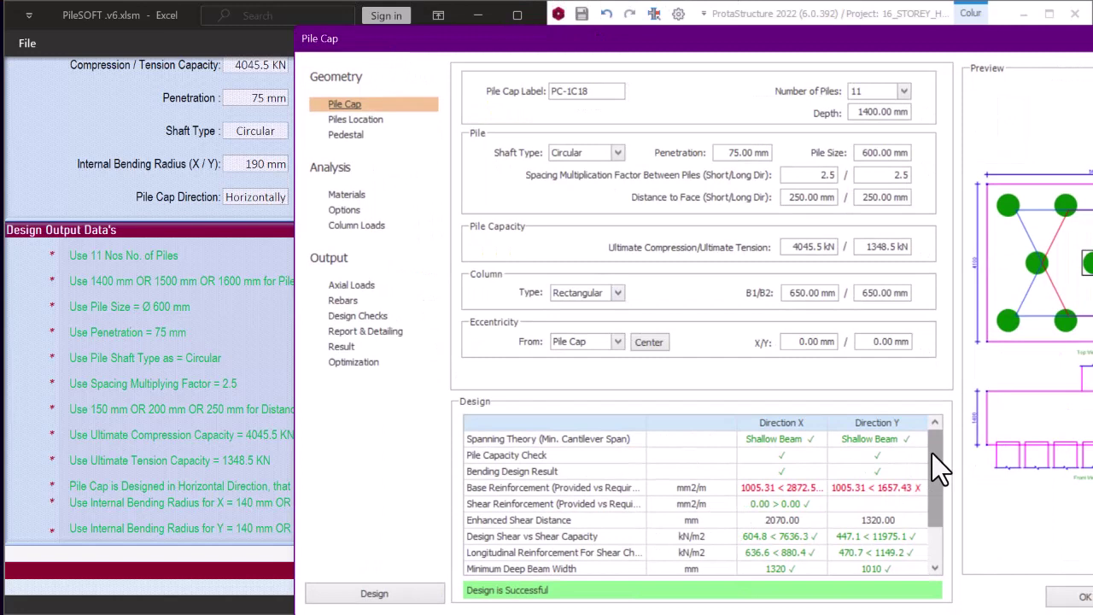
{"action": "scroll", "coordinate": [932, 453], "scroll_direction": "down", "scroll_amount": 1}
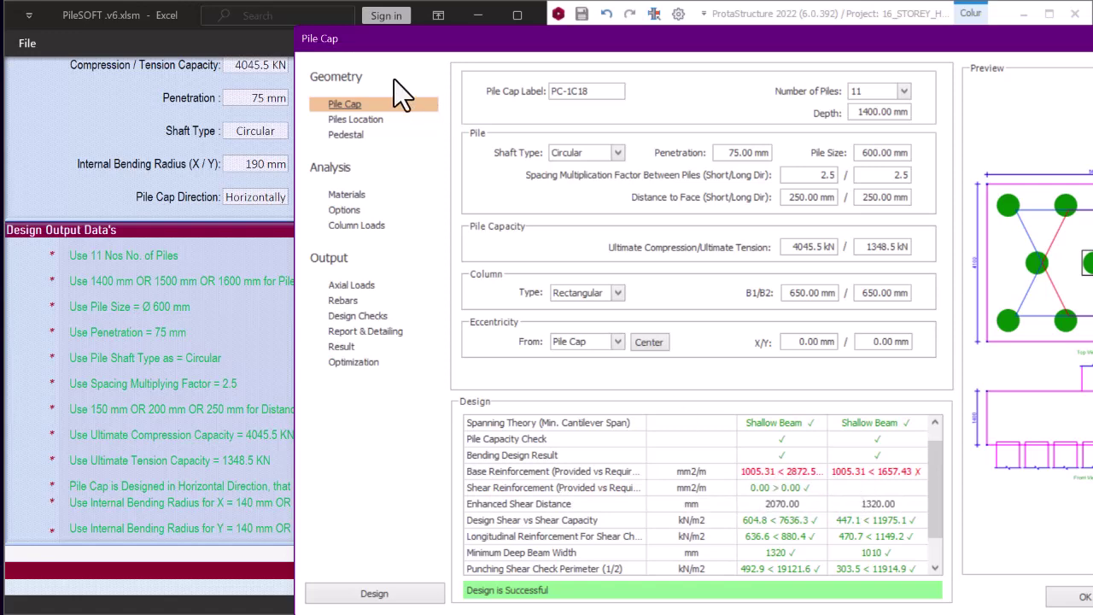
{"action": "left_click_drag", "start_coordinate": [396, 60], "coordinate": [578, 76]}
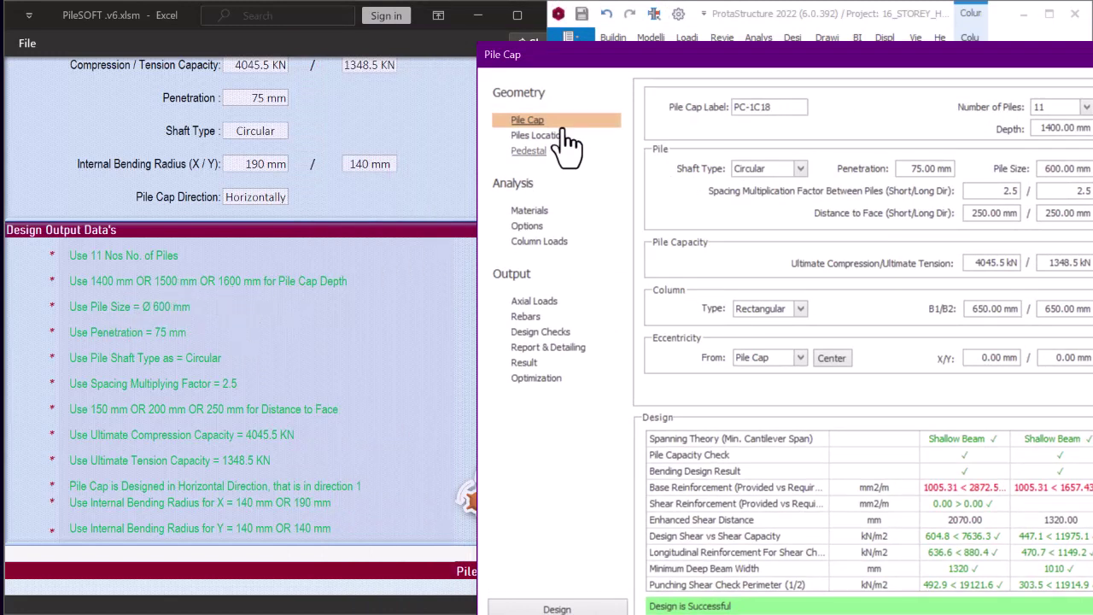
{"action": "left_click_drag", "start_coordinate": [555, 70], "coordinate": [406, 64]}
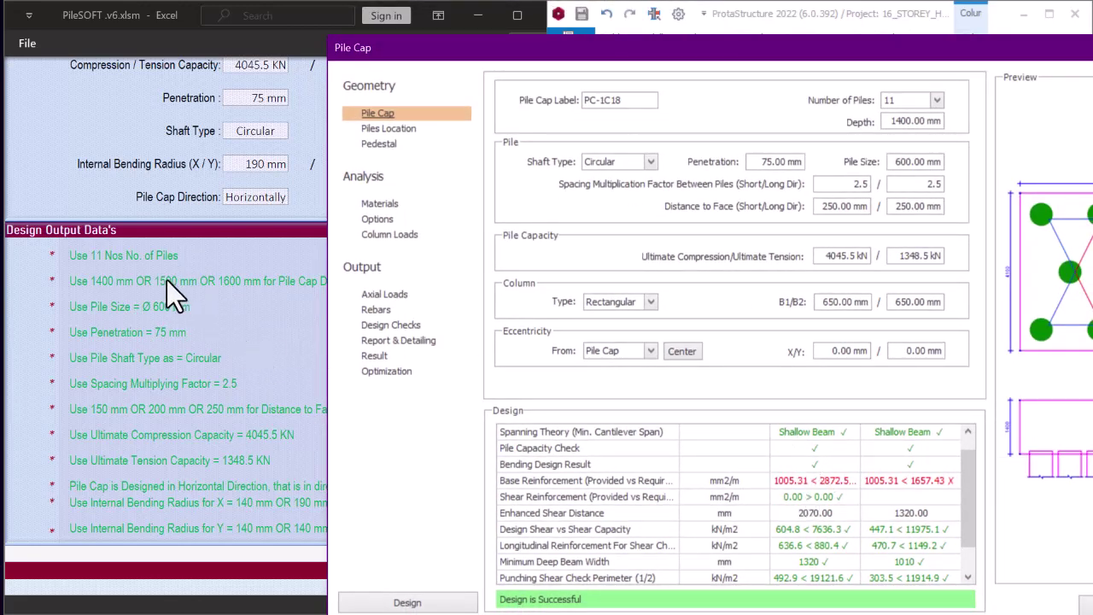
{"action": "left_click_drag", "start_coordinate": [888, 122], "coordinate": [927, 122]}
{"action": "type", "text": "1500"}
{"action": "left_click", "coordinate": [910, 161]}
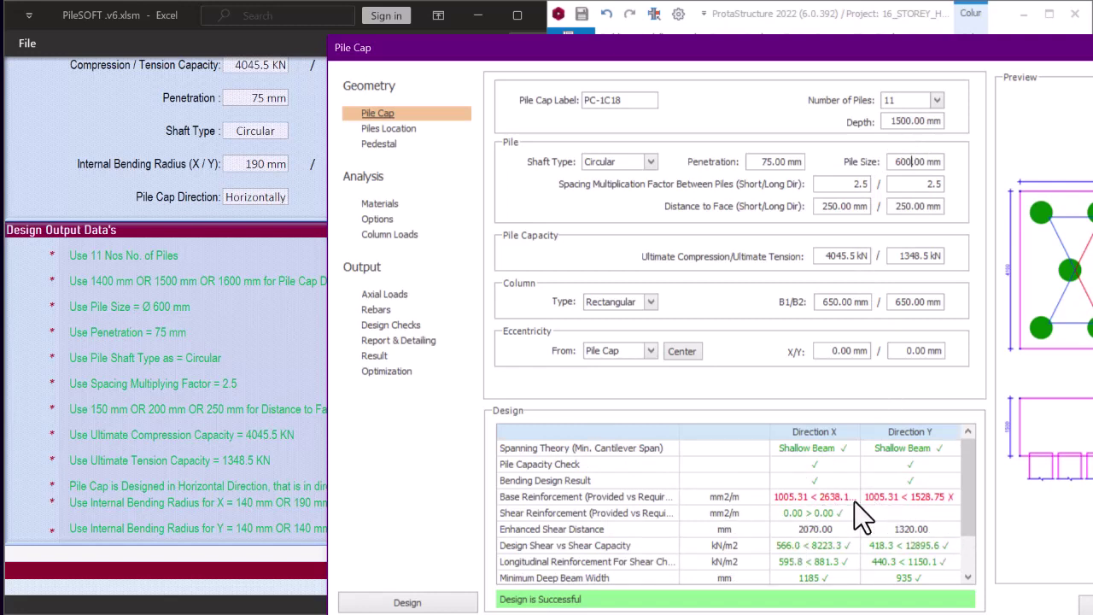
Set the bar diameter of the Base (X) and Base (Y) reinforcement to 20 mm
{"action": "left_click", "coordinate": [381, 311]}
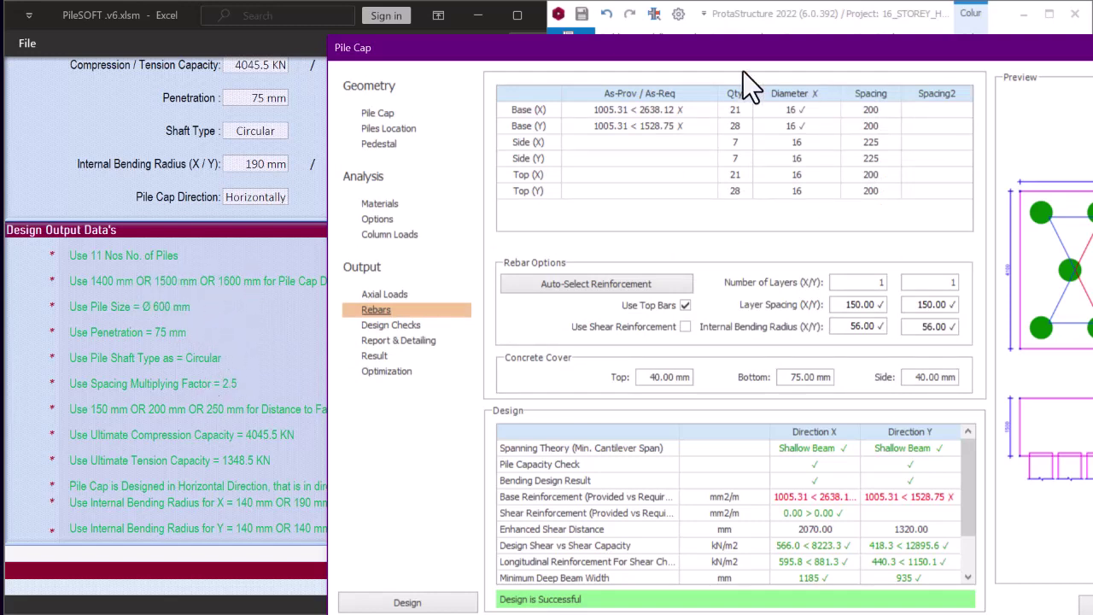
{"action": "left_click", "coordinate": [803, 110]}
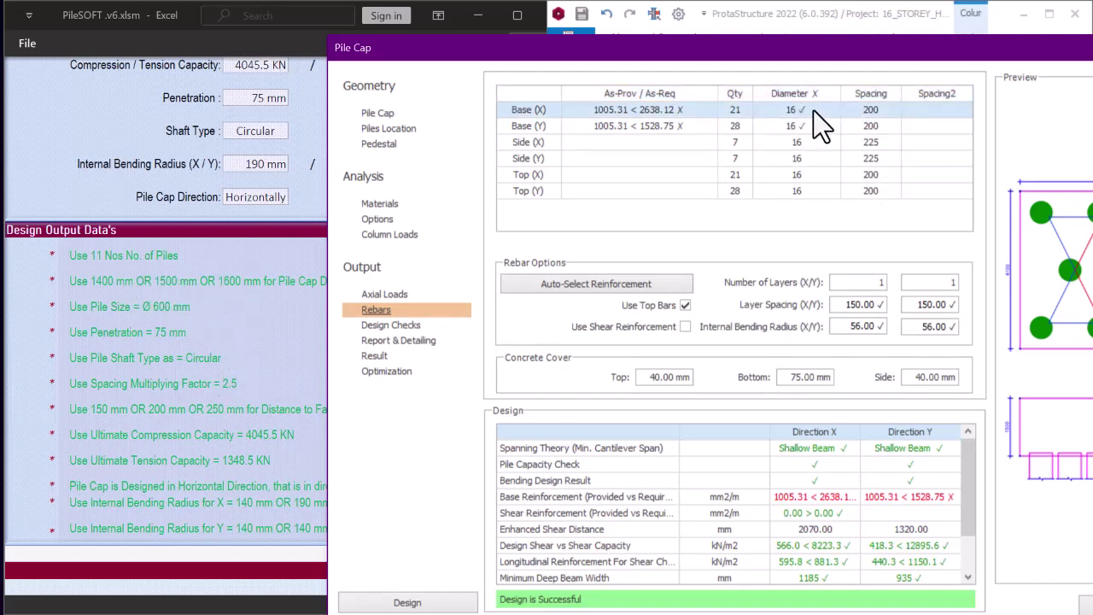
{"action": "left_click", "coordinate": [832, 137]}
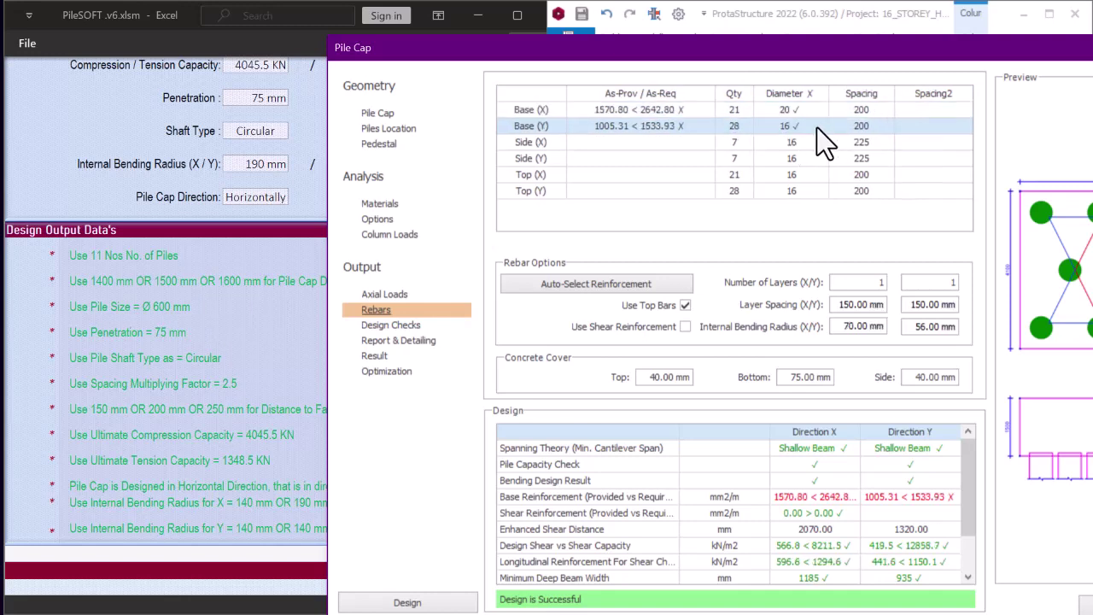
{"action": "left_click", "coordinate": [820, 127]}
{"action": "left_click", "coordinate": [790, 147]}
{"action": "left_click", "coordinate": [851, 129]}
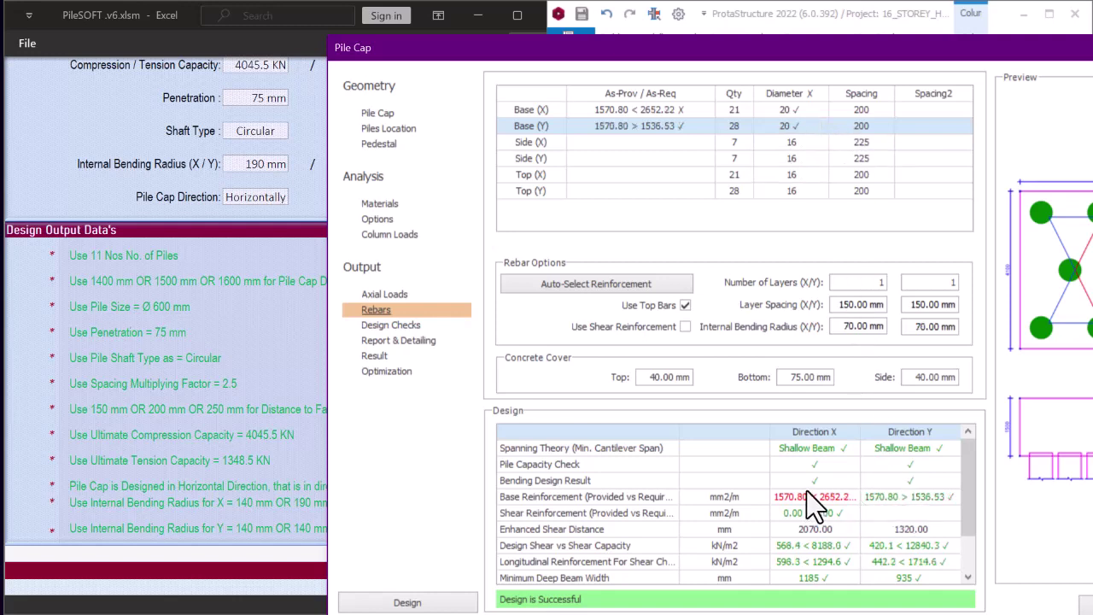
Set the bar spacing of the Base (X) and Base (Y) reinforcement to 175 mm
{"action": "left_click", "coordinate": [851, 111]}
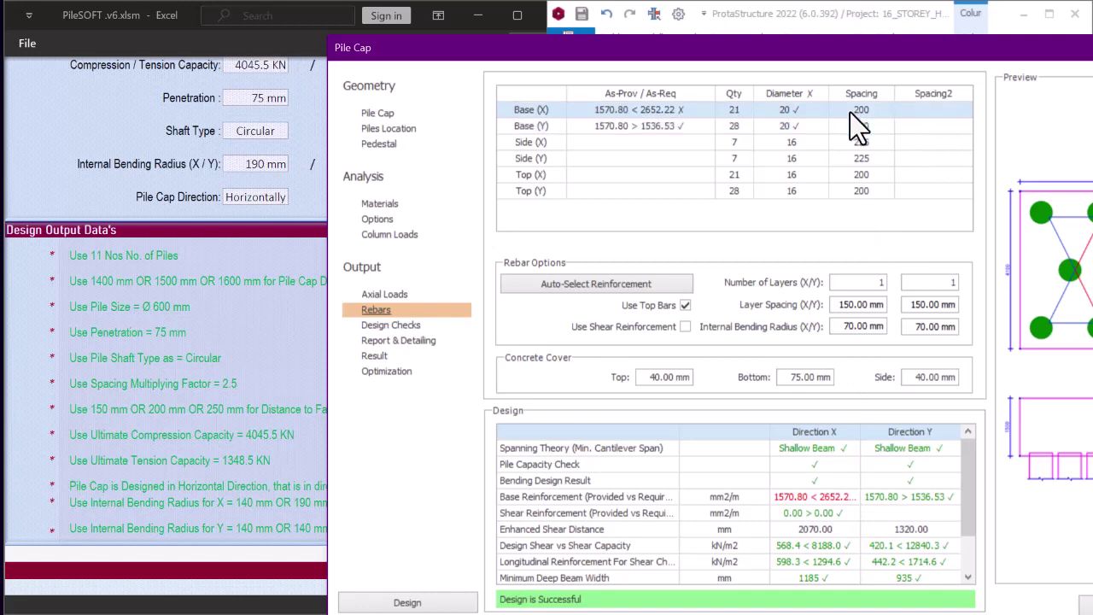
{"action": "left_click", "coordinate": [850, 112]}
{"action": "type", "text": "175"}
{"action": "left_click", "coordinate": [850, 128]}
{"action": "left_click", "coordinate": [850, 126]}
{"action": "type", "text": "175"}
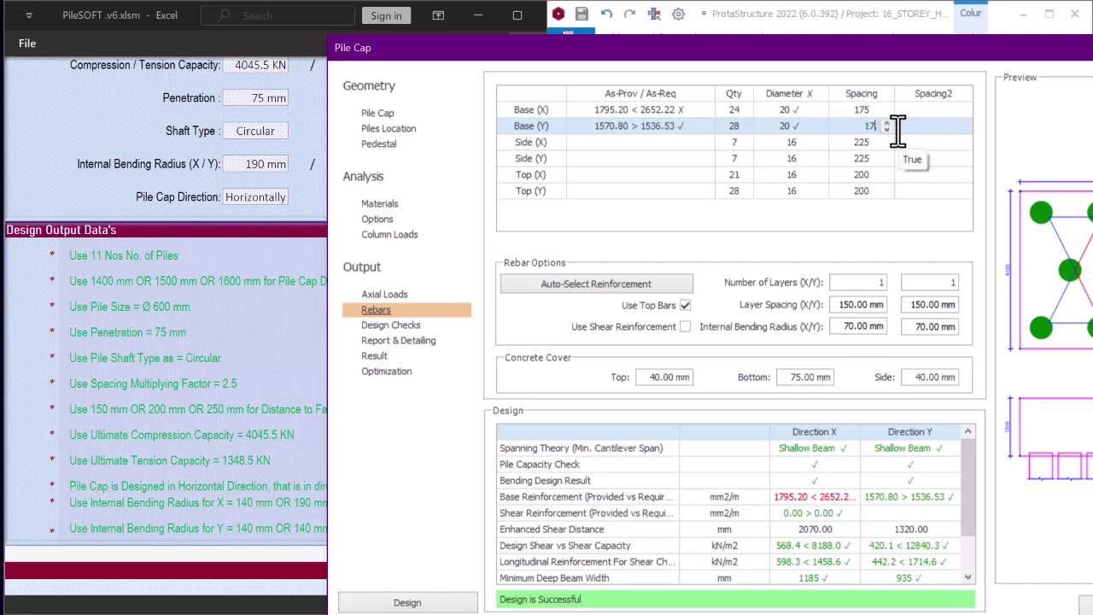
{"action": "left_click", "coordinate": [867, 144]}
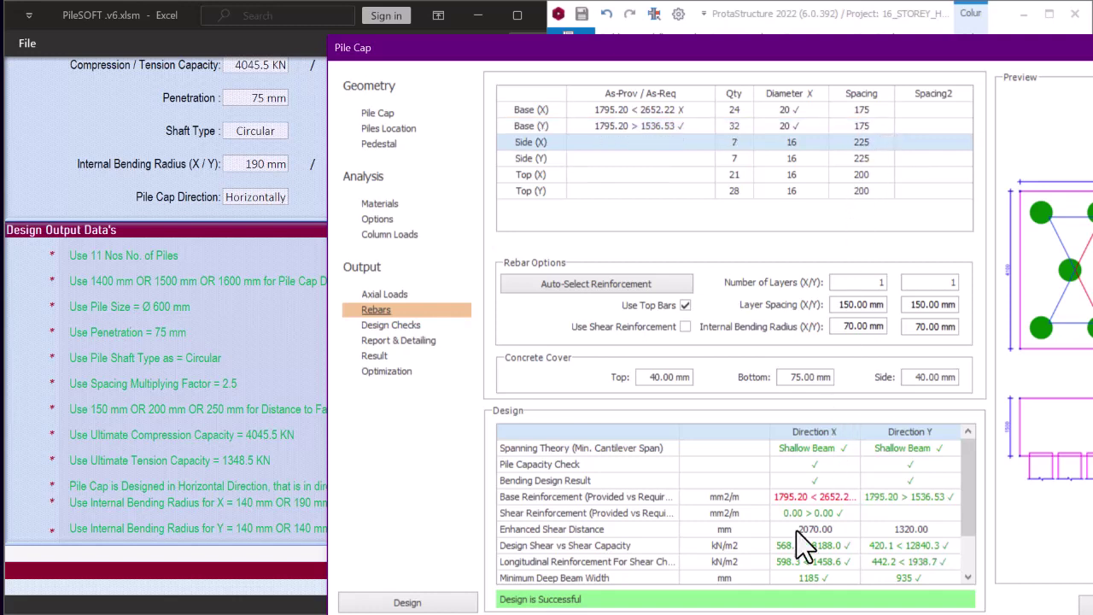
Set the pile cap depth to 1600 mm, the largest depth PileSOFT recommends
{"action": "left_click", "coordinate": [382, 114]}
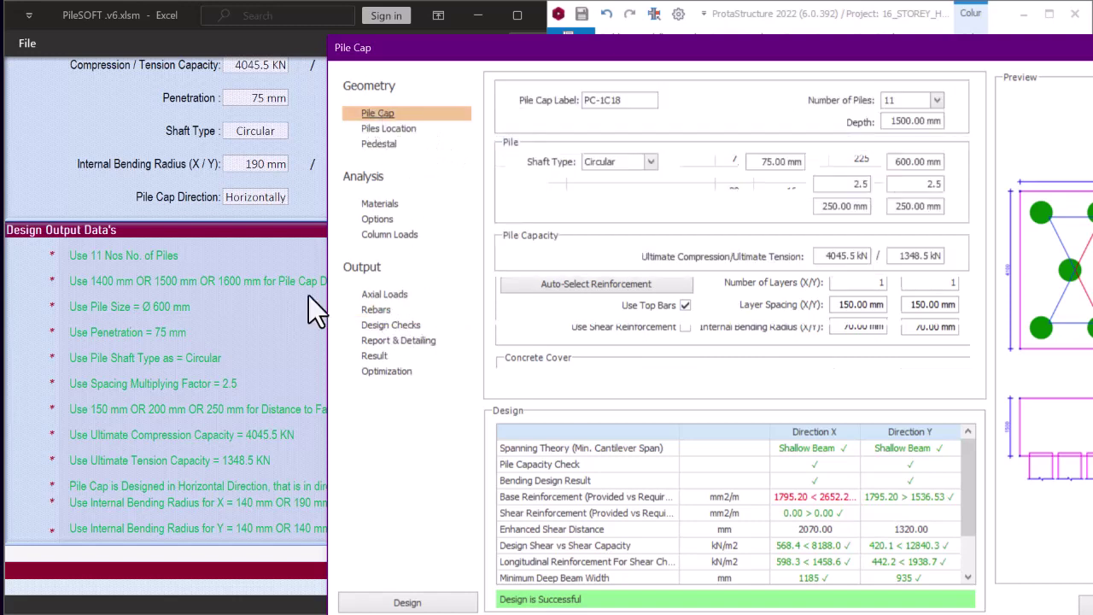
{"action": "left_click", "coordinate": [222, 285]}
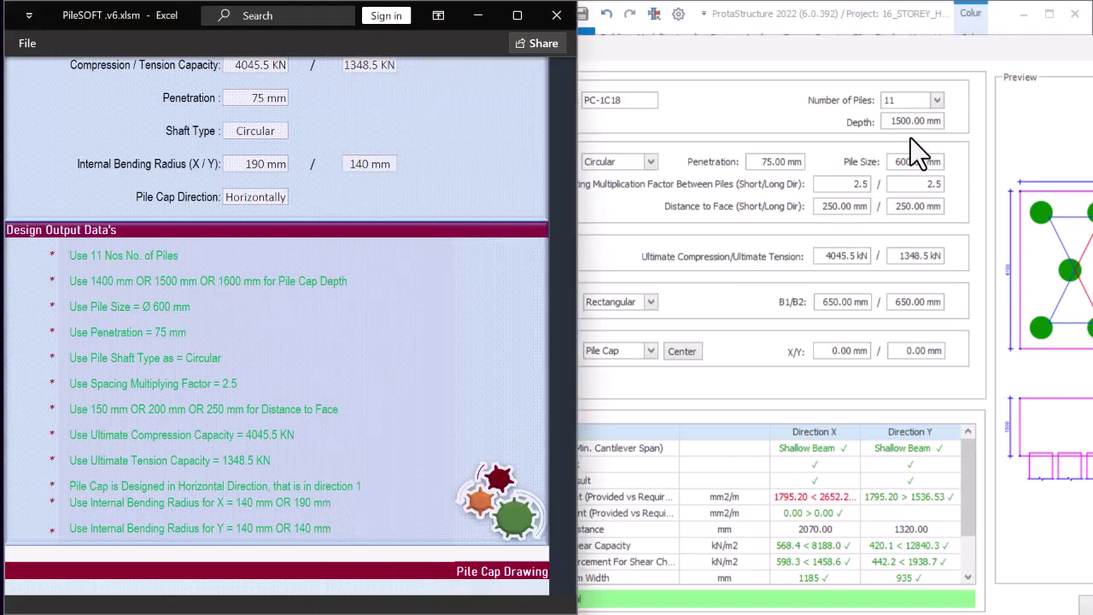
{"action": "left_click", "coordinate": [896, 120]}
{"action": "left_click_drag", "start_coordinate": [892, 121], "coordinate": [976, 123]}
{"action": "type", "text": "1600"}
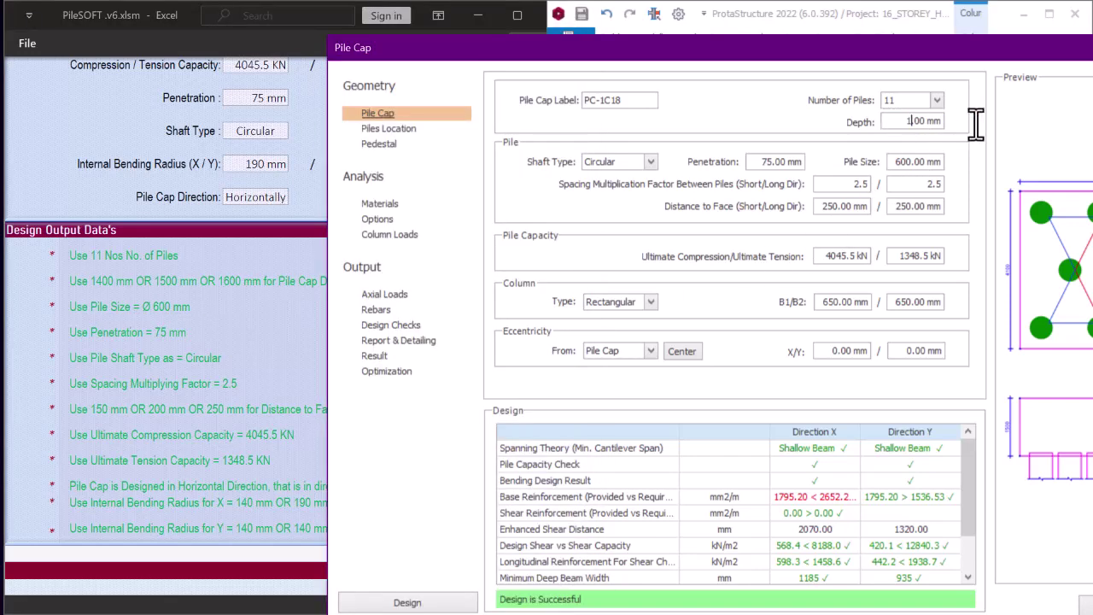
{"action": "left_click", "coordinate": [908, 164]}
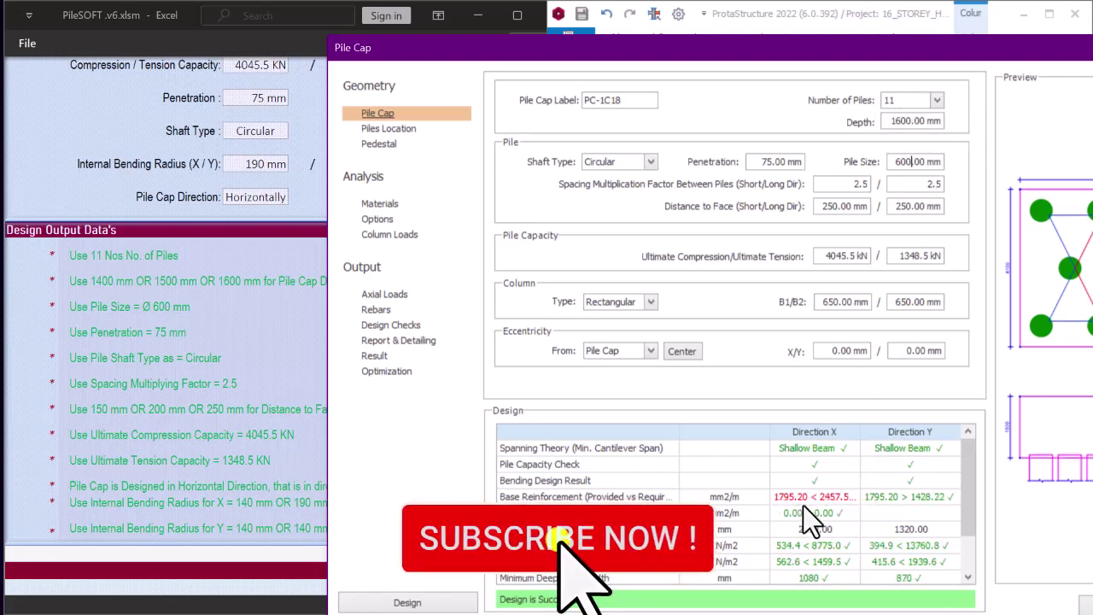
Set the bar spacing of the Base (Y) and Base (X) reinforcement to 150 mm
{"action": "left_click", "coordinate": [377, 309]}
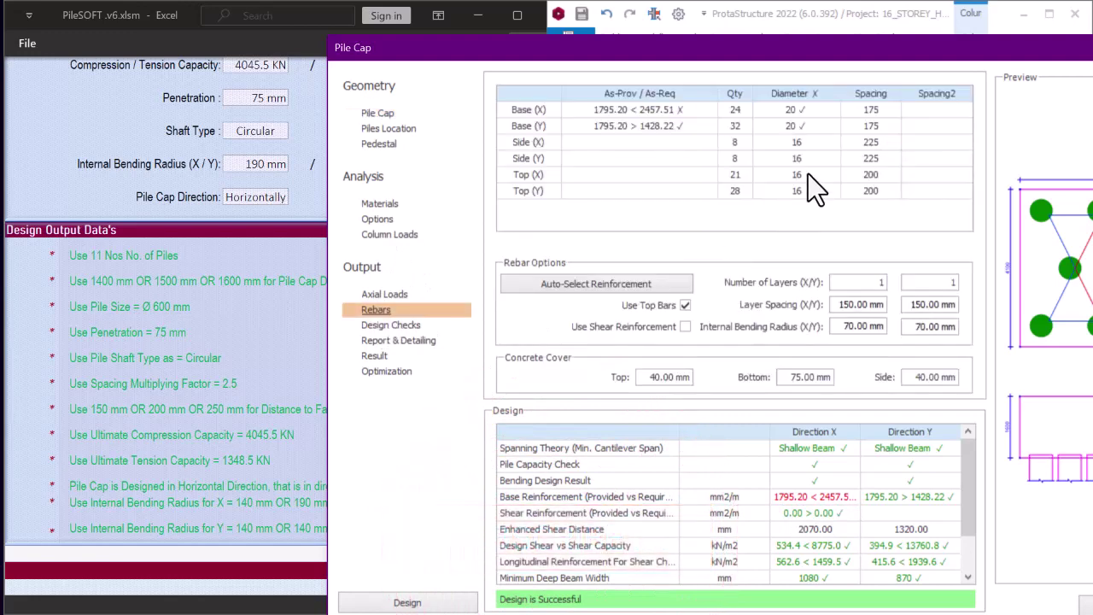
{"action": "left_click", "coordinate": [851, 126]}
{"action": "left_click", "coordinate": [851, 126]}
{"action": "type", "text": "150"}
{"action": "left_click", "coordinate": [869, 116]}
{"action": "left_click", "coordinate": [860, 114]}
{"action": "type", "text": "150"}
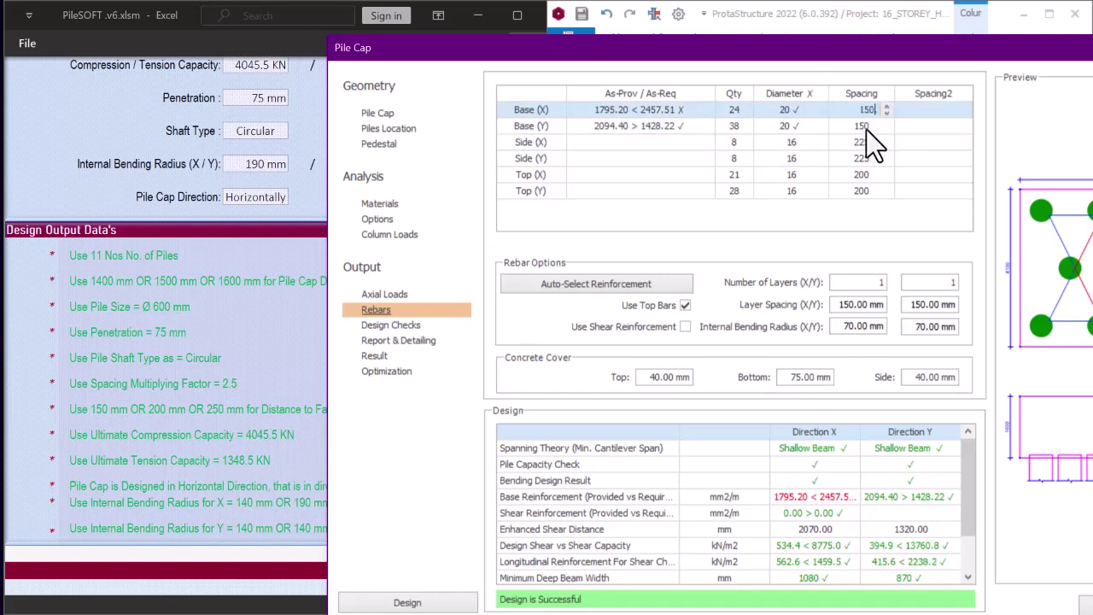
{"action": "key", "text": "Return"}
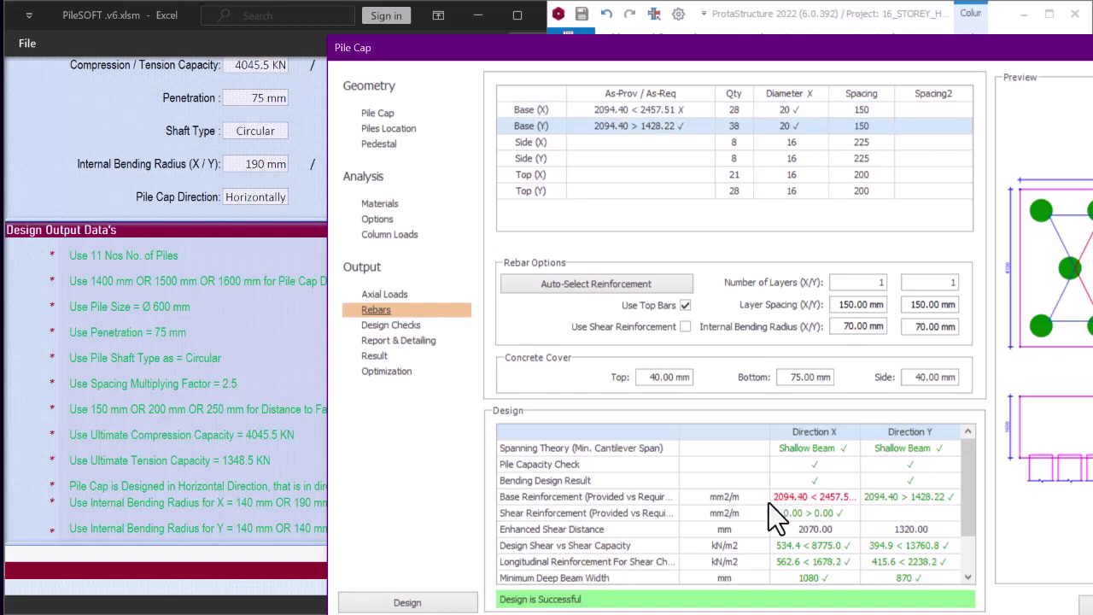
Set the bar spacing of the Base (X) and Base (Y) reinforcement to 125 mm
{"action": "left_click", "coordinate": [897, 109]}
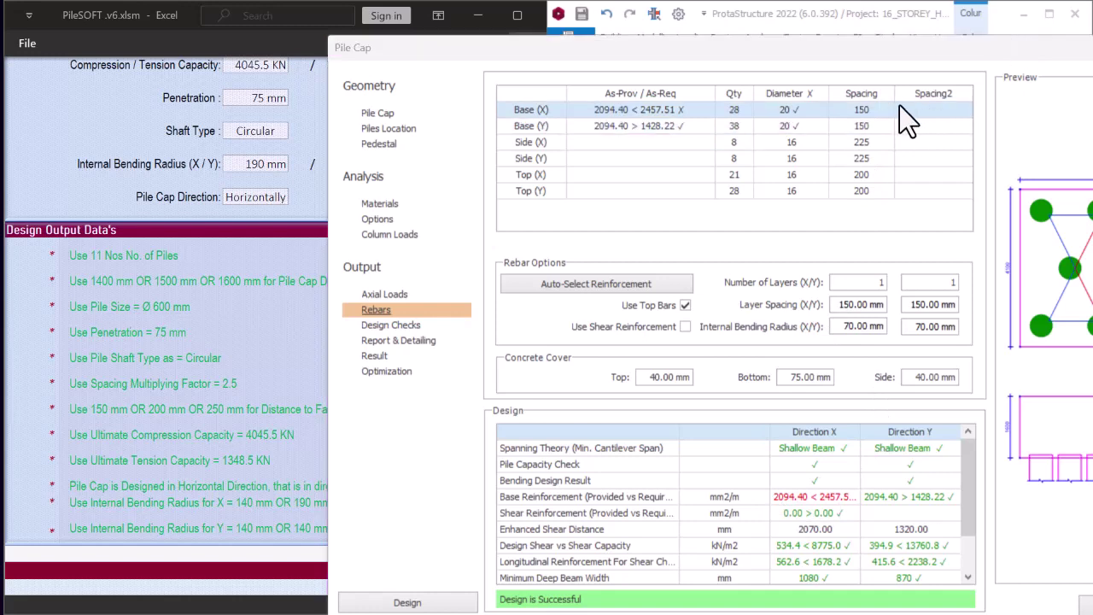
{"action": "left_click", "coordinate": [857, 111]}
{"action": "type", "text": "125"}
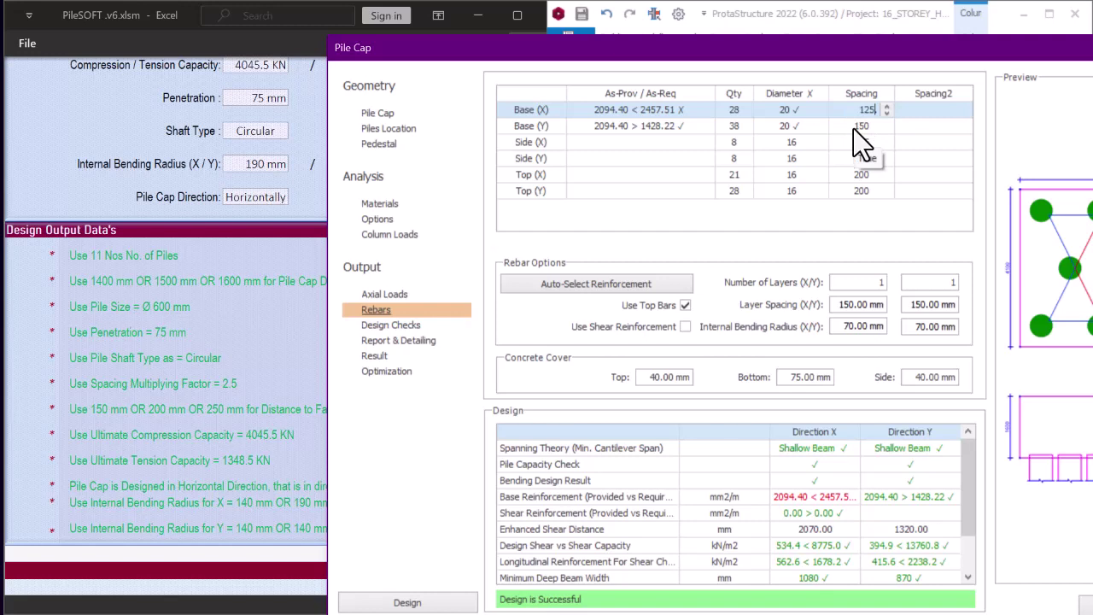
{"action": "key", "text": "Return"}
{"action": "left_click", "coordinate": [844, 128]}
{"action": "type", "text": "125"}
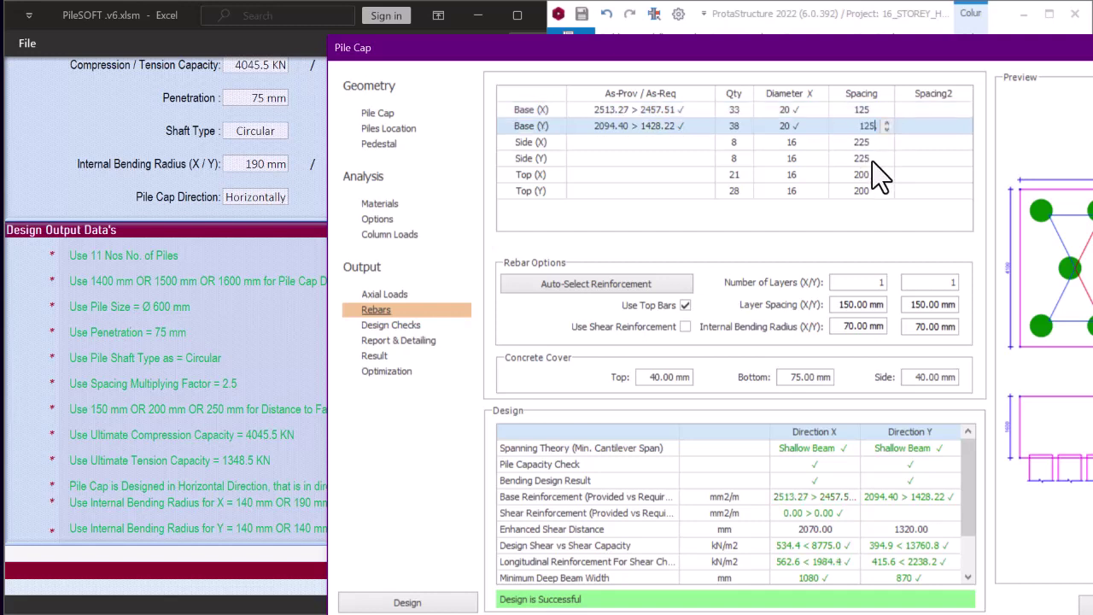
{"action": "left_click", "coordinate": [863, 147]}
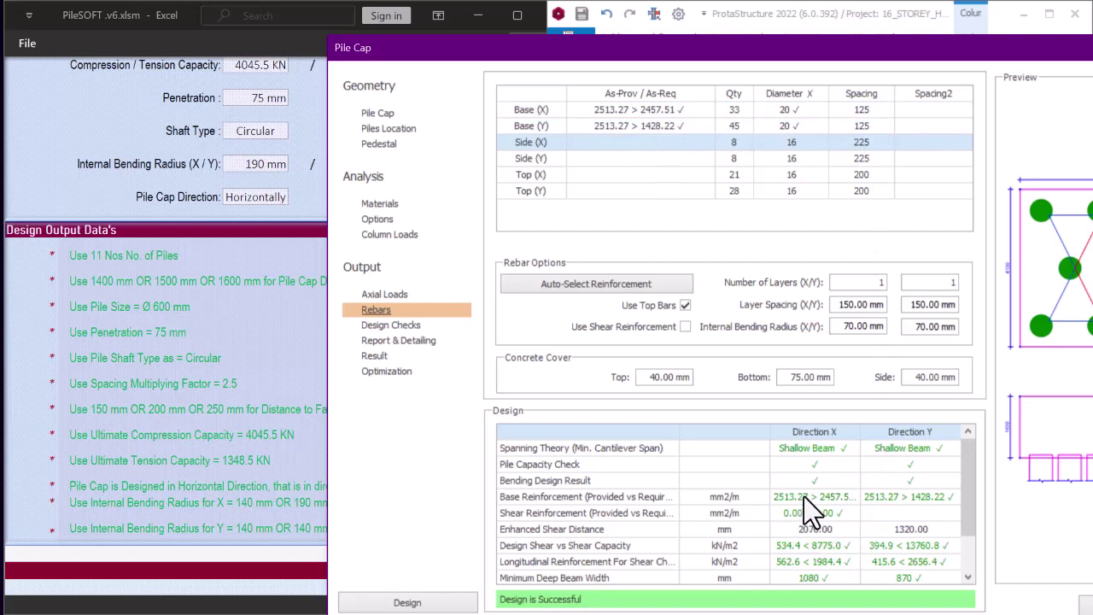
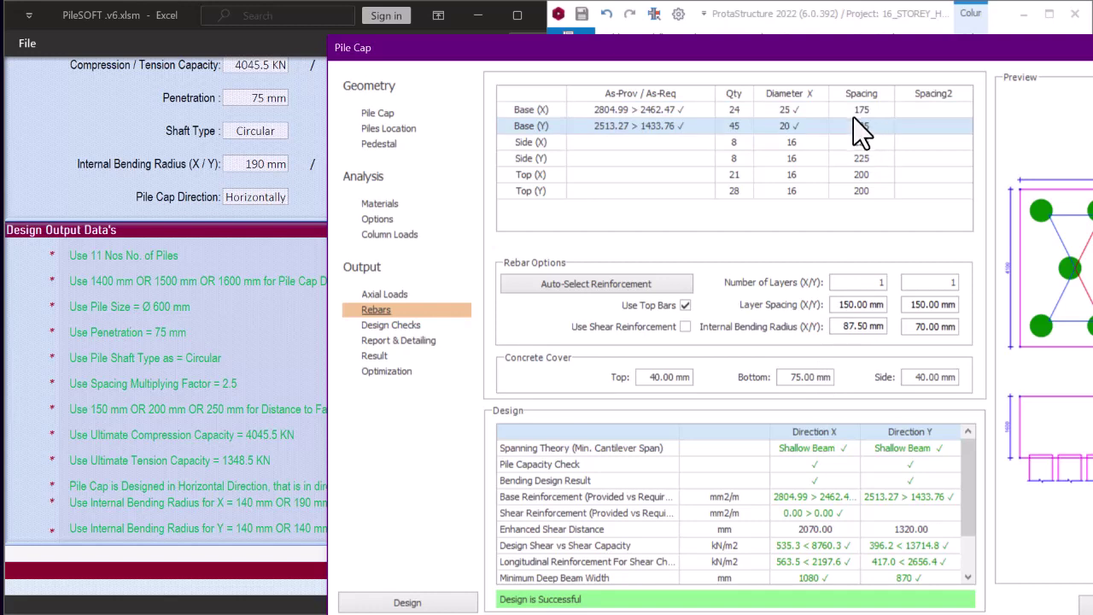
Try a bar spacing of 200 mm for the Base (X) reinforcement and restore it to 175 mm
{"action": "left_click", "coordinate": [853, 111]}
{"action": "left_click", "coordinate": [851, 111]}
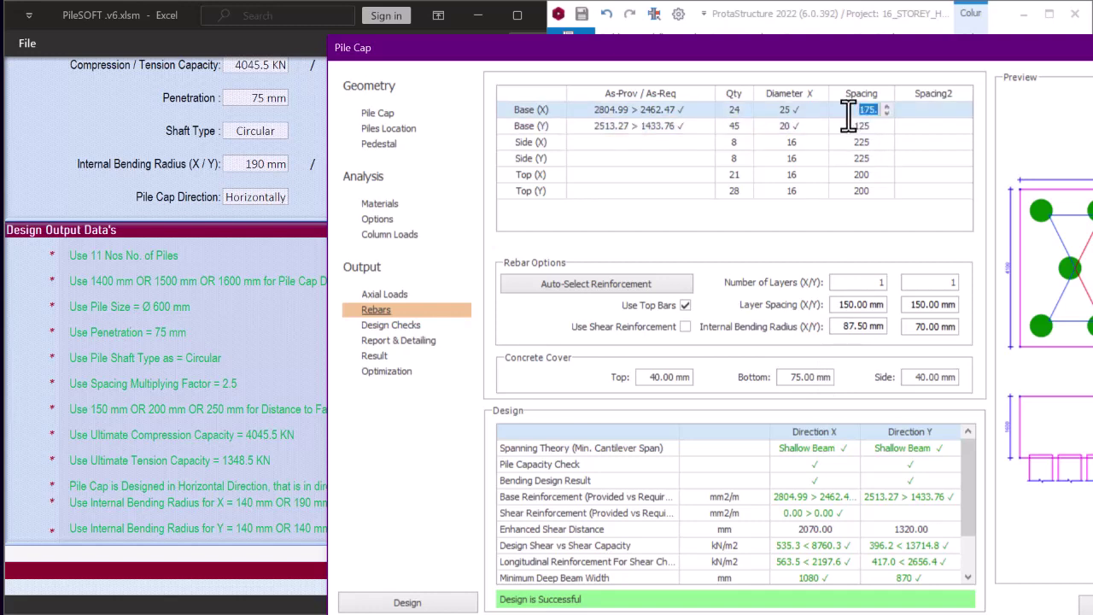
{"action": "type", "text": "200"}
{"action": "left_click", "coordinate": [861, 127]}
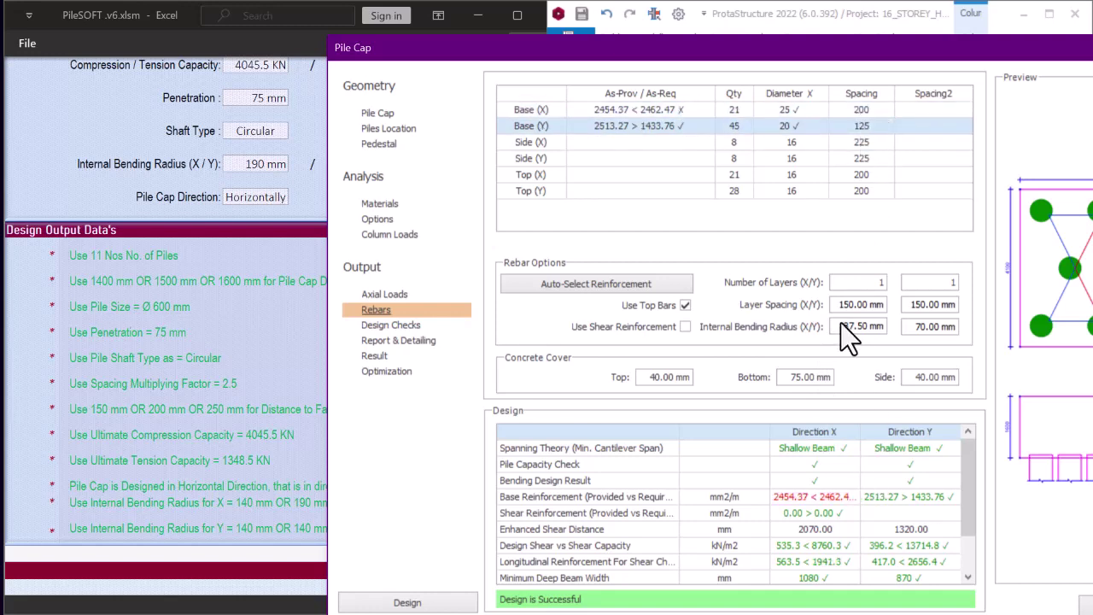
{"action": "left_click", "coordinate": [855, 114]}
{"action": "left_click", "coordinate": [845, 112]}
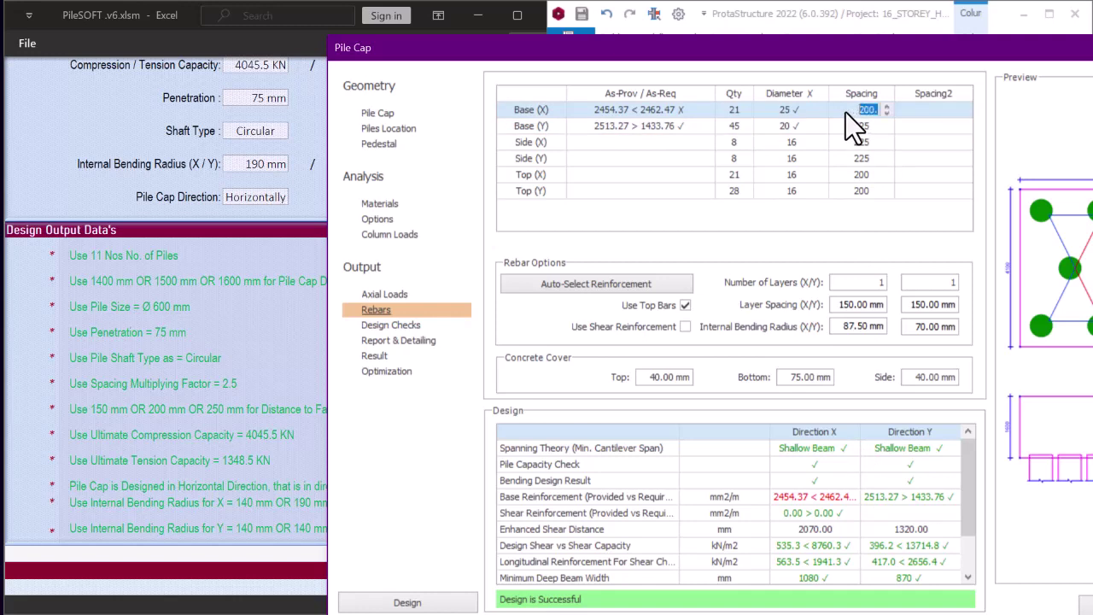
{"action": "type", "text": "175."}
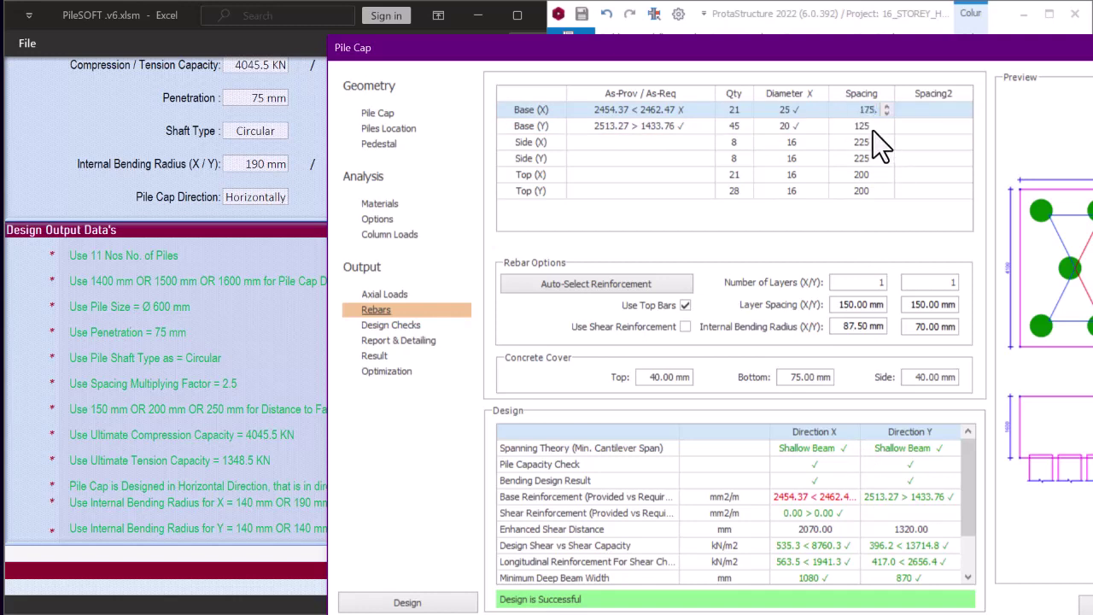
{"action": "left_click", "coordinate": [873, 129]}
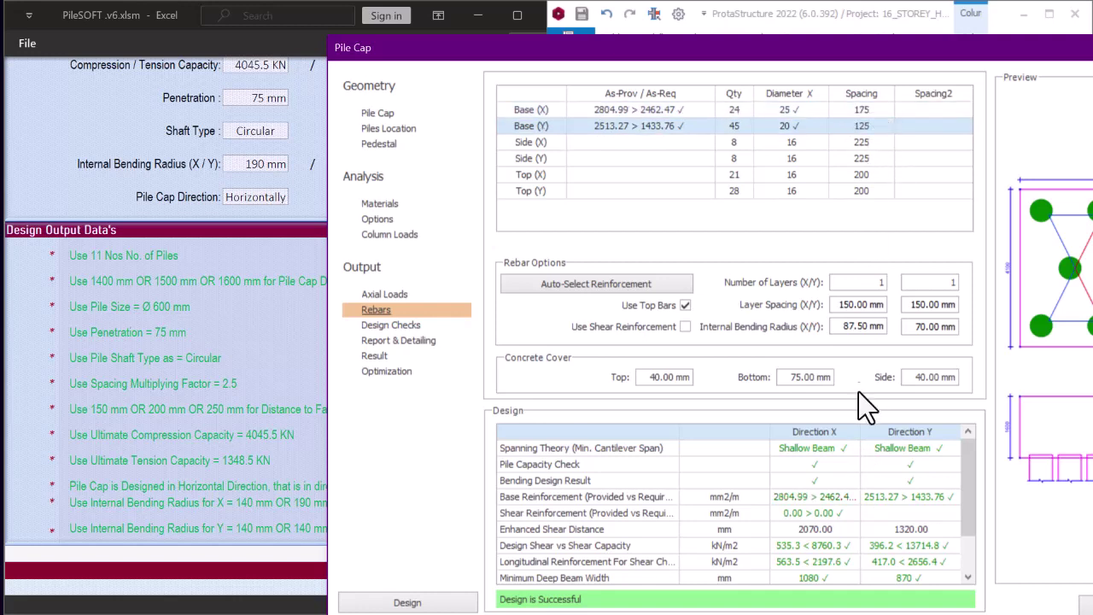
Set the Base (Y) reinforcement to 25 mm bars at 175 mm spacing
{"action": "left_click", "coordinate": [847, 129]}
{"action": "type", "text": "175."}
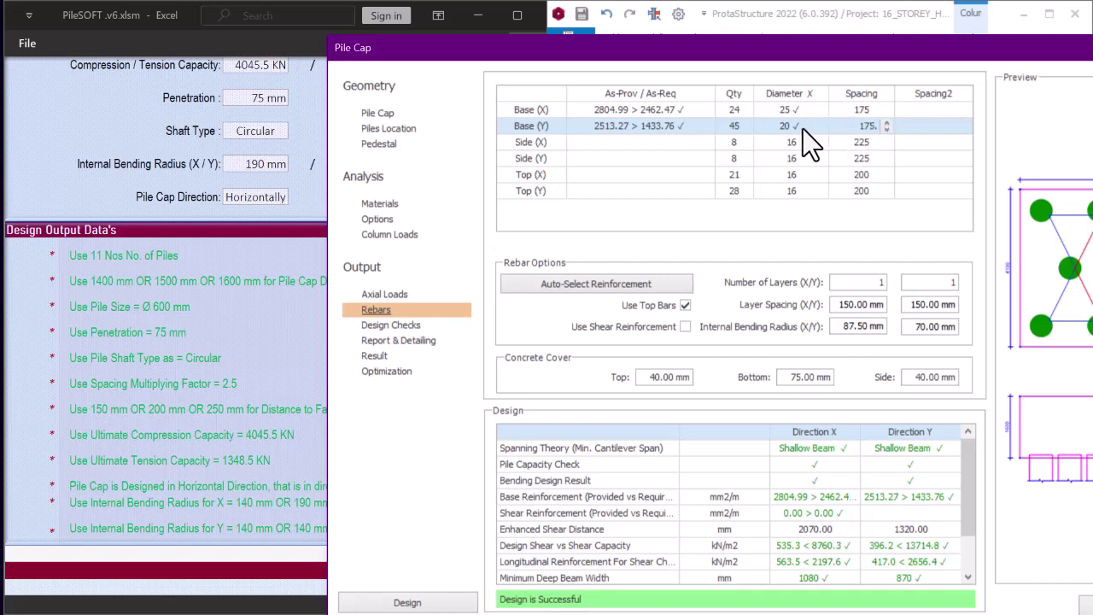
{"action": "left_click", "coordinate": [803, 129]}
{"action": "left_click", "coordinate": [818, 127]}
{"action": "left_click", "coordinate": [777, 166]}
{"action": "left_click", "coordinate": [861, 115]}
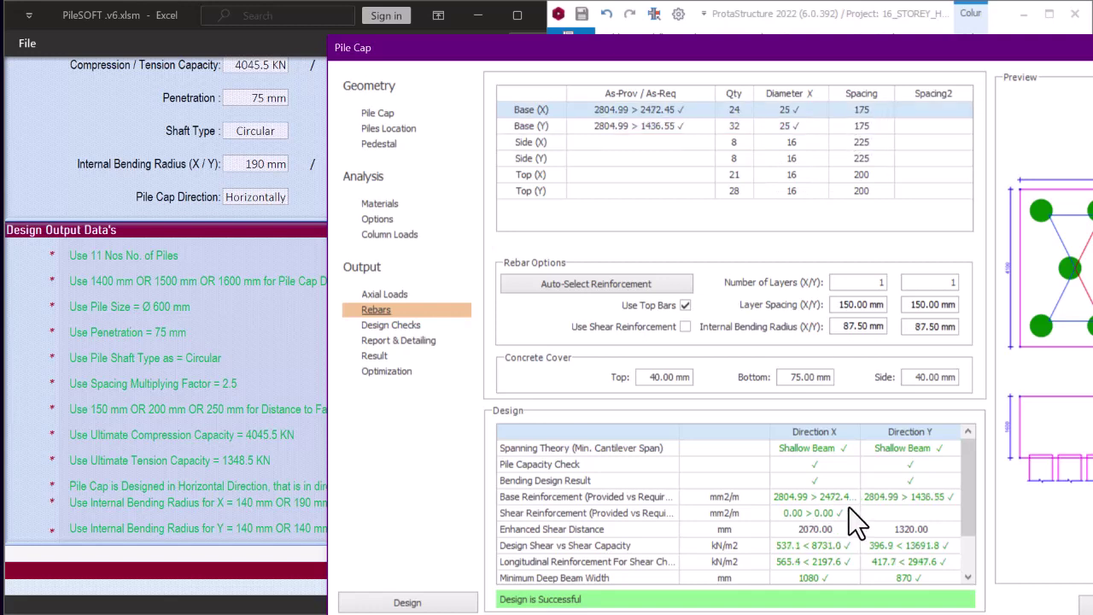
Set the bar diameter of the Base (X) and Base (Y) reinforcement to 20 mm
{"action": "left_click", "coordinate": [776, 110]}
{"action": "left_click", "coordinate": [819, 111]}
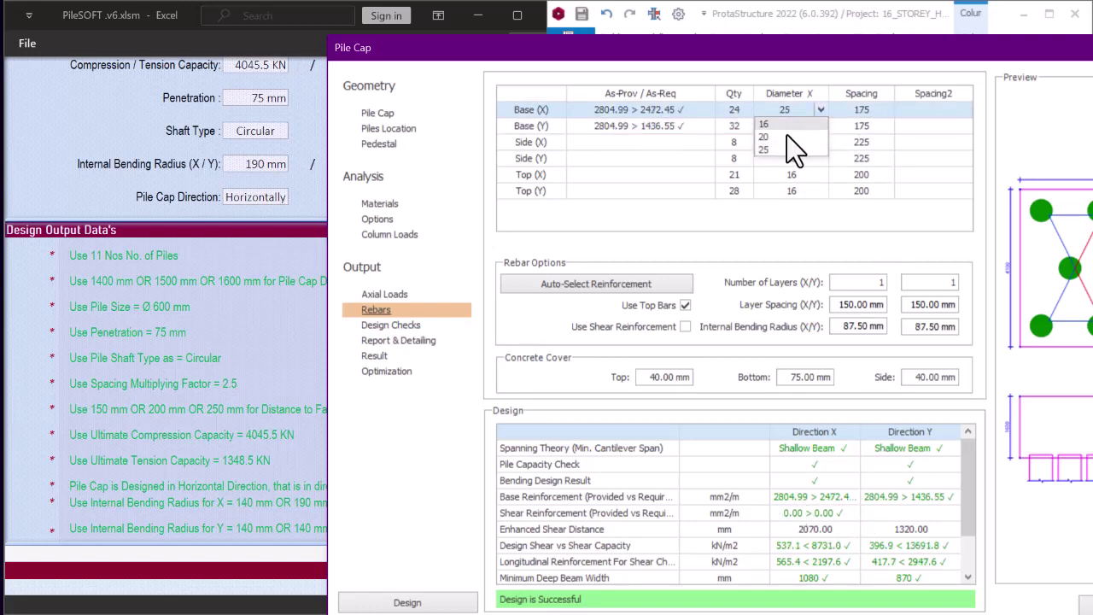
{"action": "left_click", "coordinate": [786, 137]}
{"action": "left_click", "coordinate": [803, 126]}
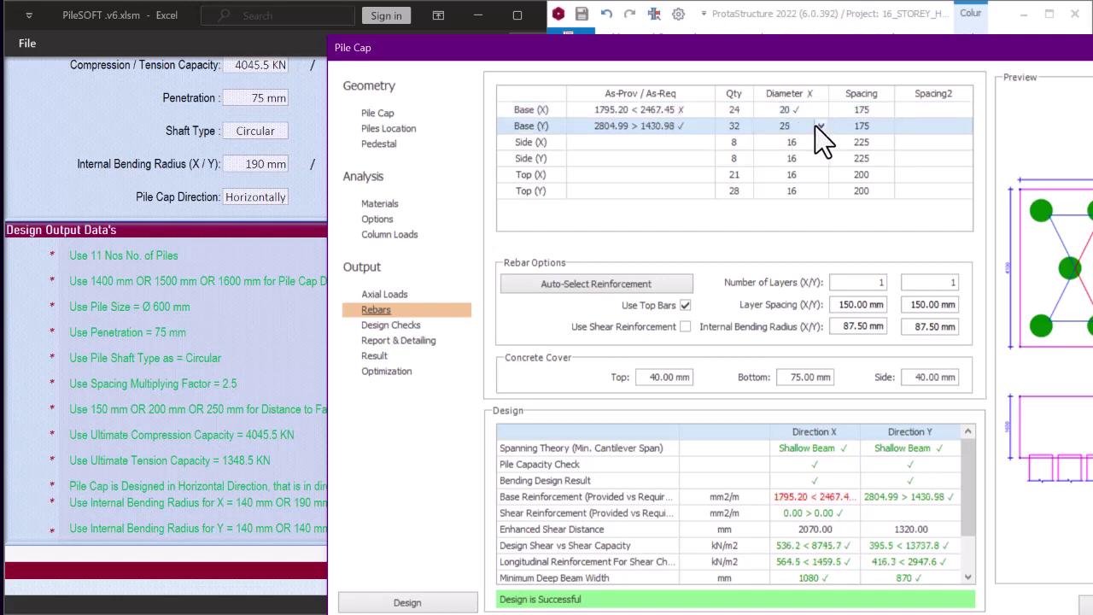
{"action": "left_click", "coordinate": [818, 126]}
{"action": "left_click", "coordinate": [775, 156]}
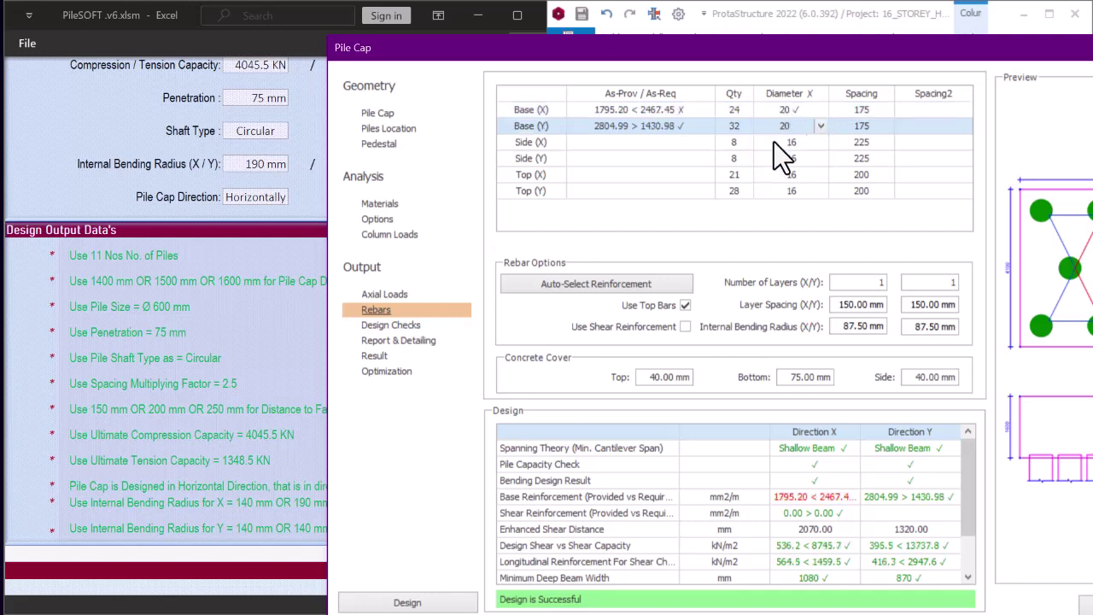
Set the bar spacing of the 20 mm Base (X) and Base (Y) reinforcement to 125 mm
{"action": "left_click", "coordinate": [854, 112]}
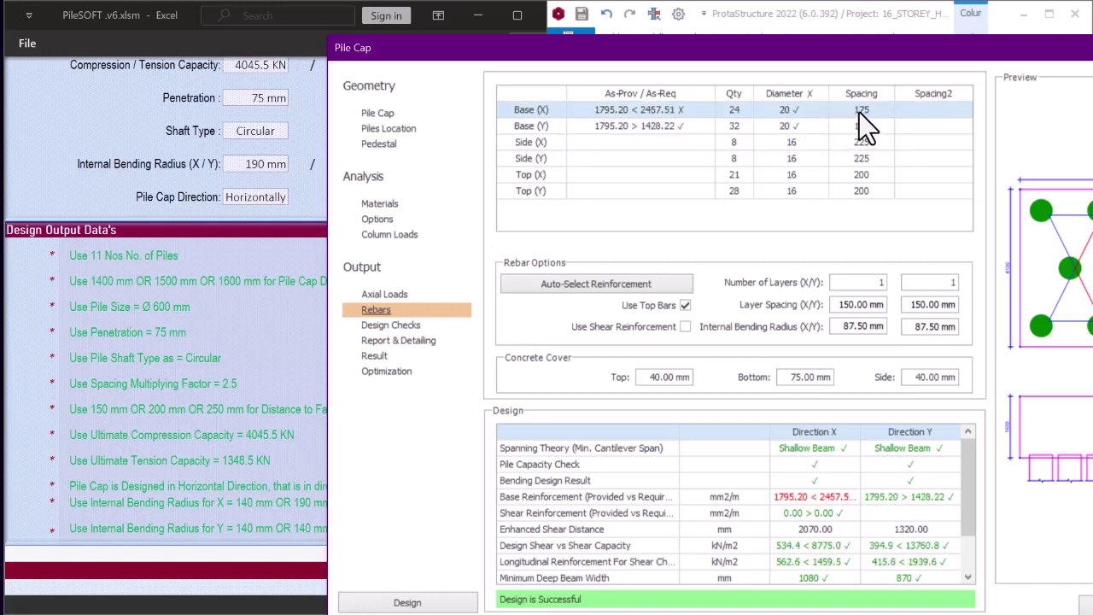
{"action": "left_click", "coordinate": [861, 110]}
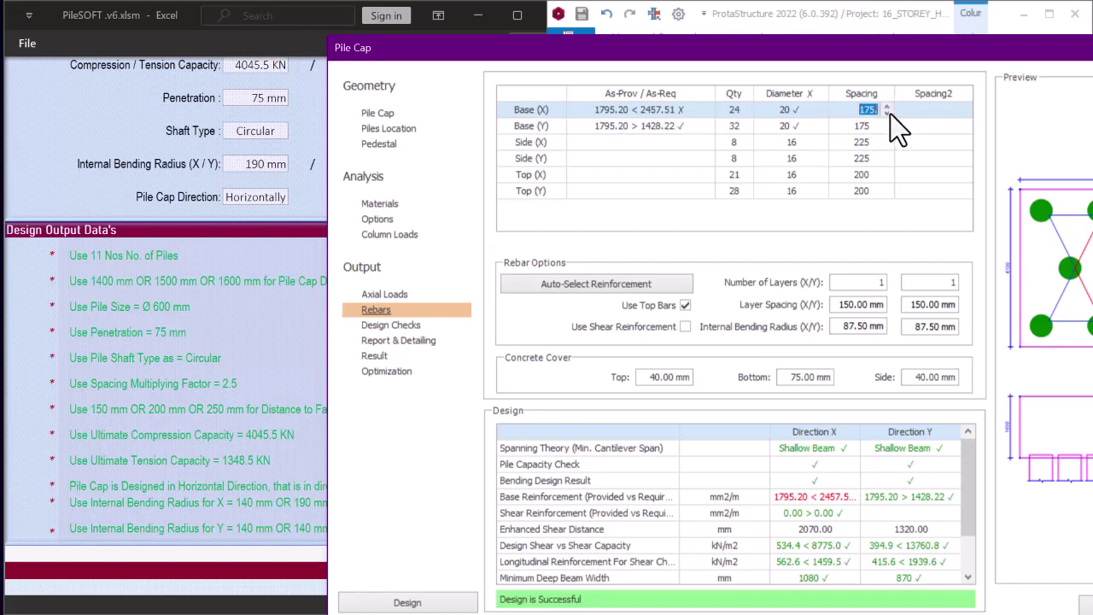
{"action": "type", "text": "125"}
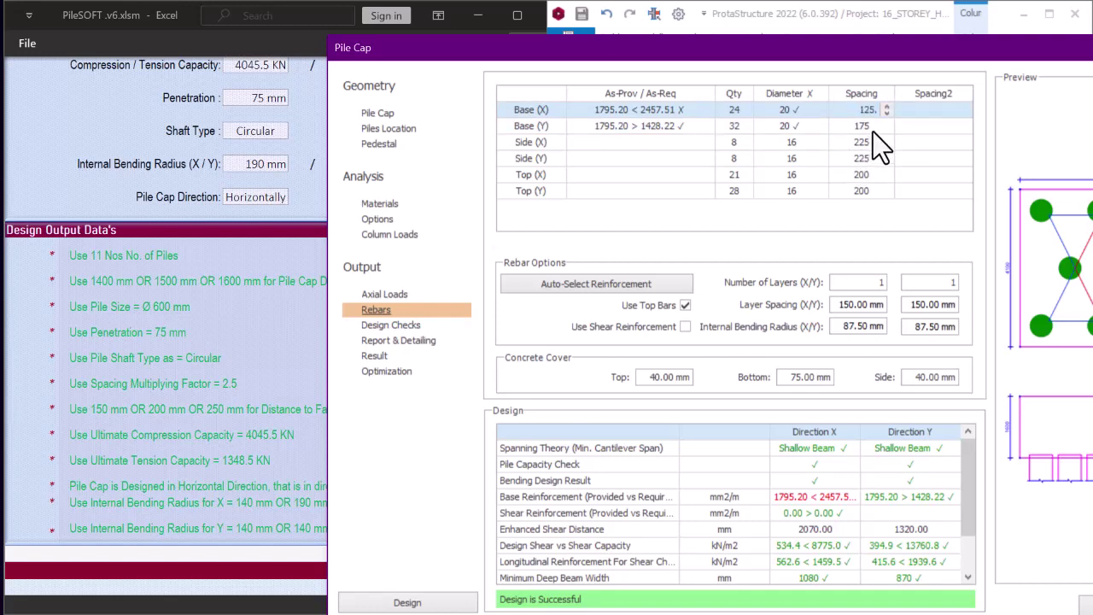
{"action": "left_click", "coordinate": [872, 129]}
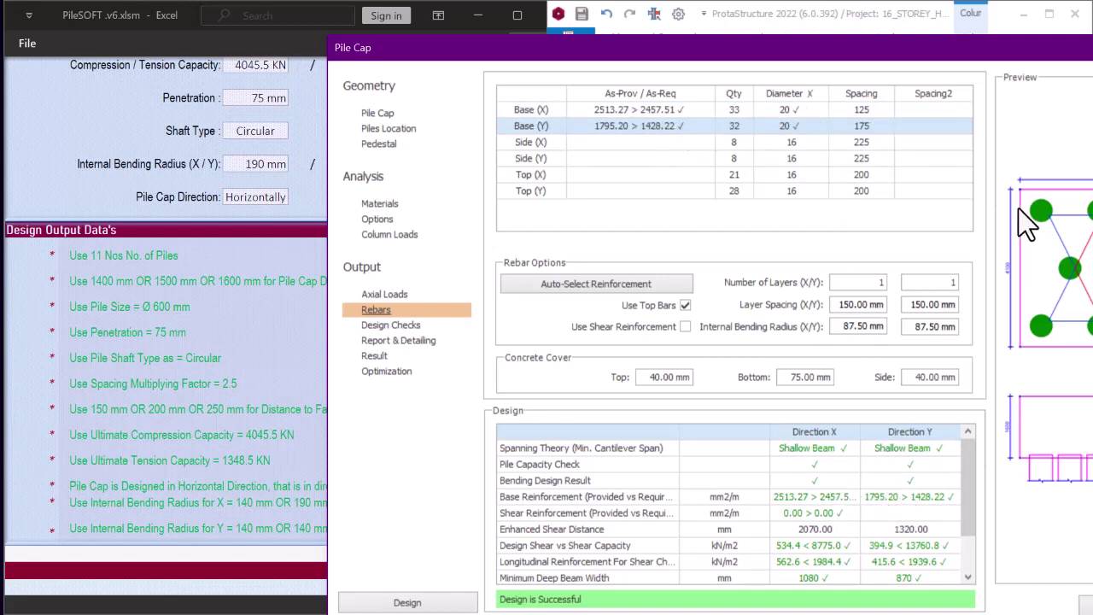
{"action": "left_click", "coordinate": [871, 127]}
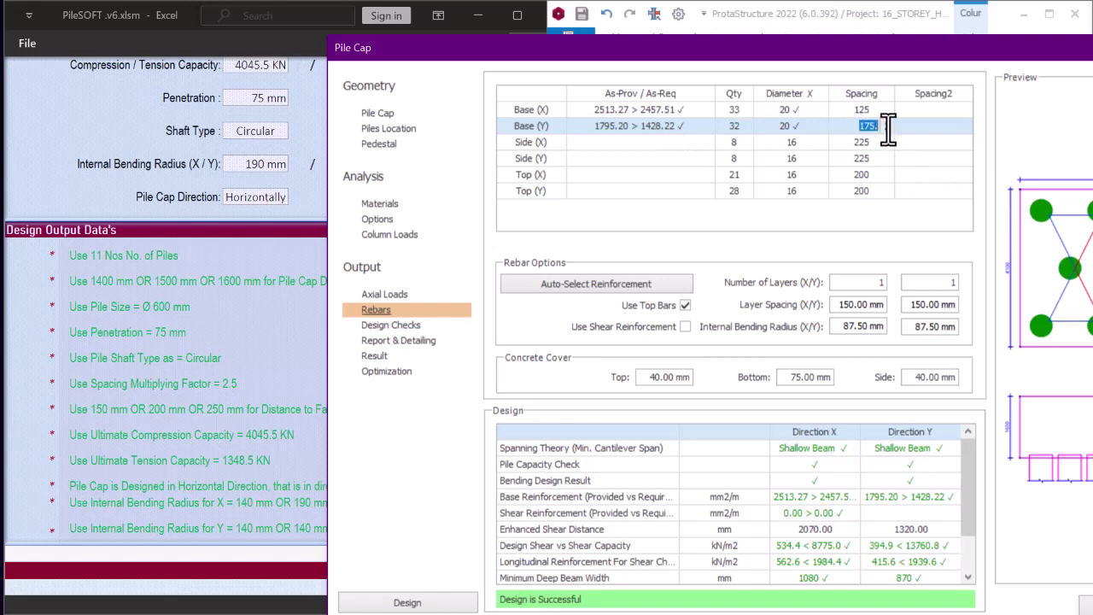
{"action": "type", "text": "125"}
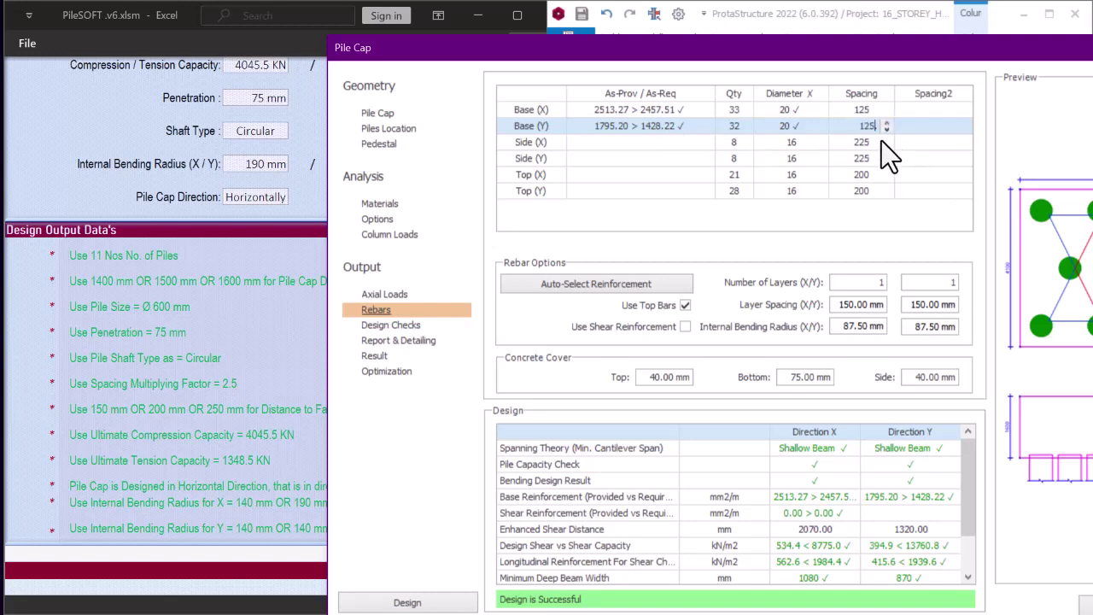
{"action": "left_click", "coordinate": [861, 142]}
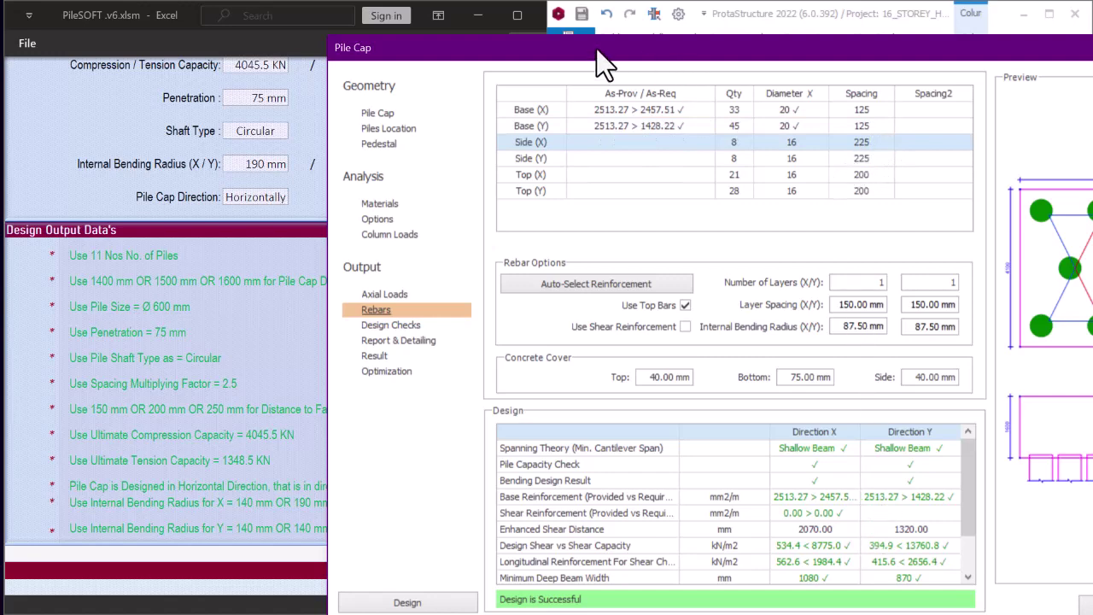
Examine the pile cap's design results and detailed design checks, including the maximum bearing stress in both directions
{"action": "left_click_drag", "start_coordinate": [598, 49], "coordinate": [596, 31]}
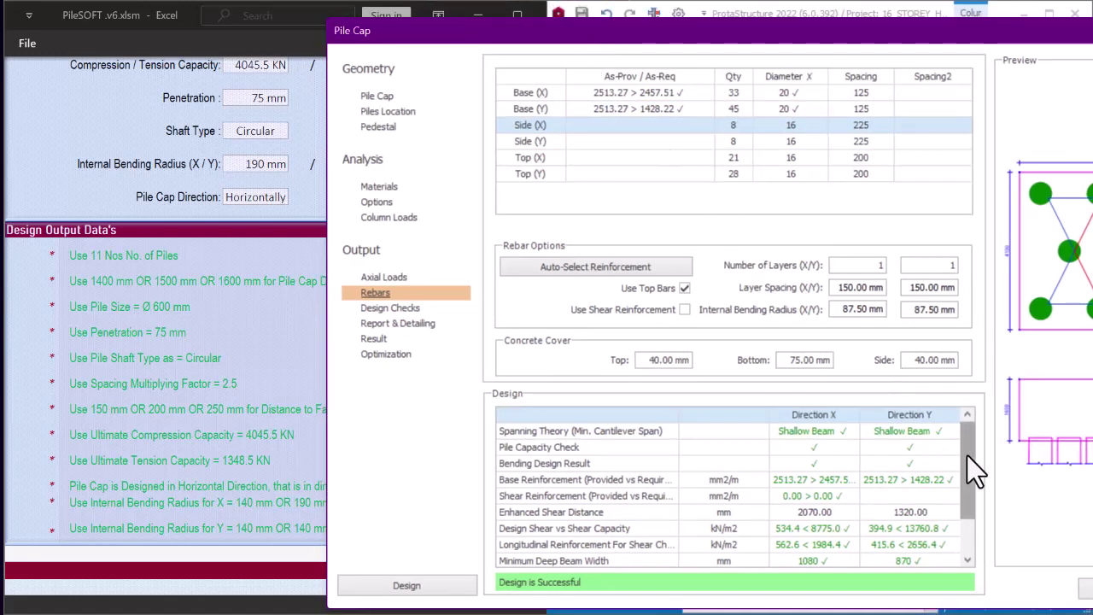
{"action": "scroll", "coordinate": [967, 461], "scroll_direction": "down", "scroll_amount": 1}
{"action": "scroll", "coordinate": [963, 512], "scroll_direction": "up", "scroll_amount": 1}
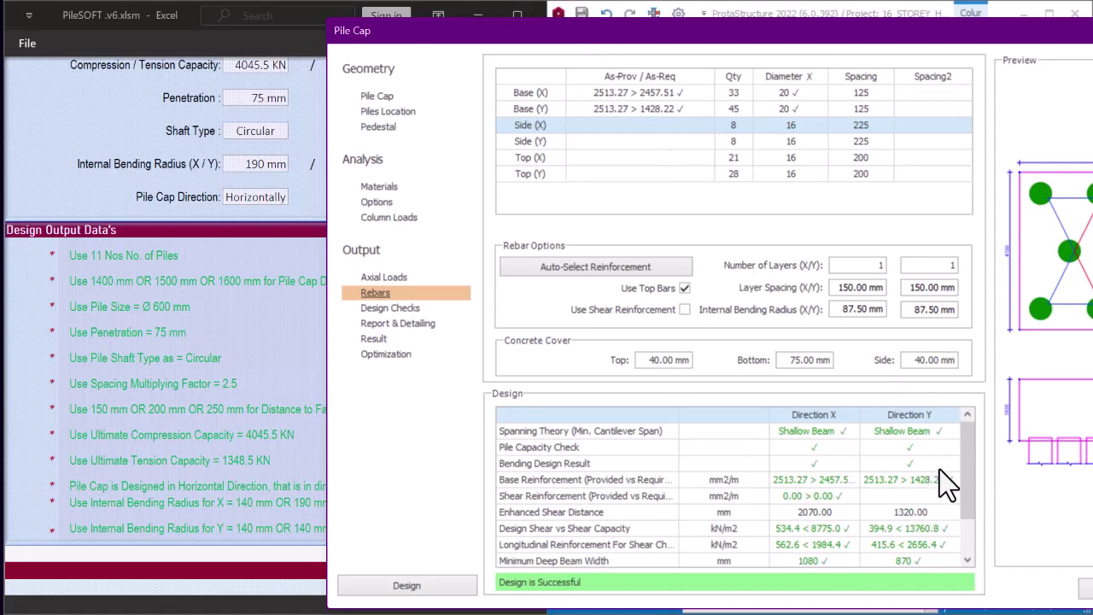
{"action": "left_click_drag", "start_coordinate": [556, 44], "coordinate": [662, 47]}
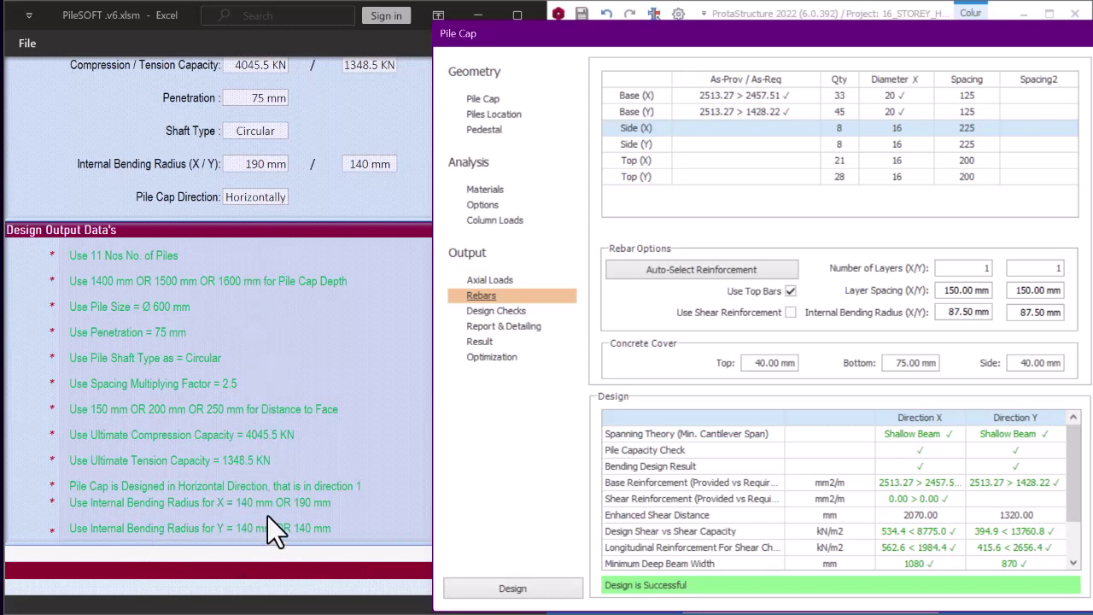
{"action": "left_click_drag", "start_coordinate": [583, 36], "coordinate": [533, 22]}
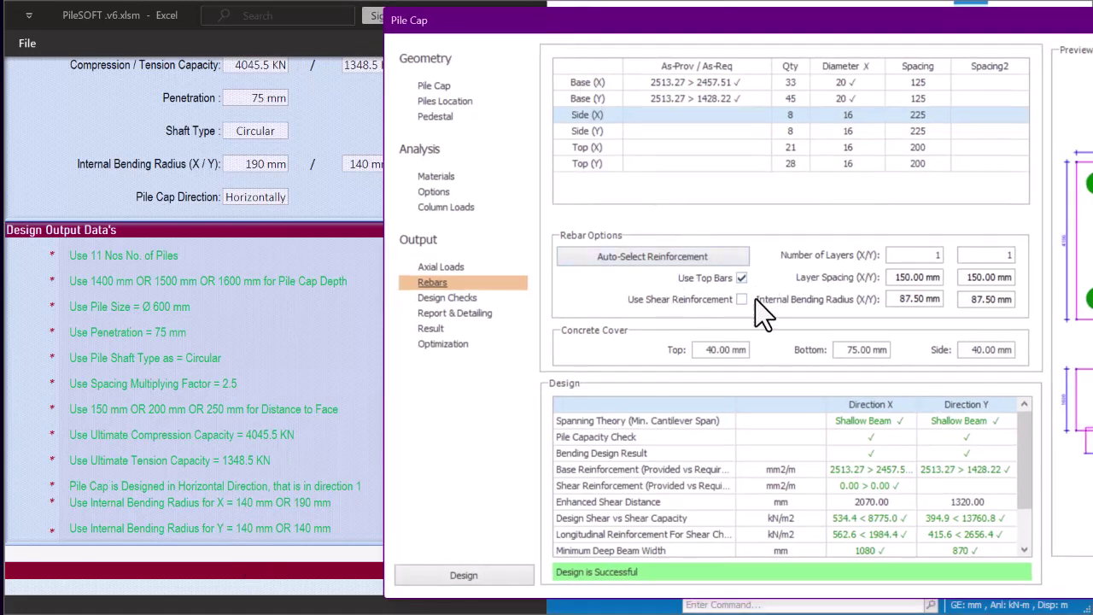
{"action": "scroll", "coordinate": [1029, 468], "scroll_direction": "down", "scroll_amount": 1}
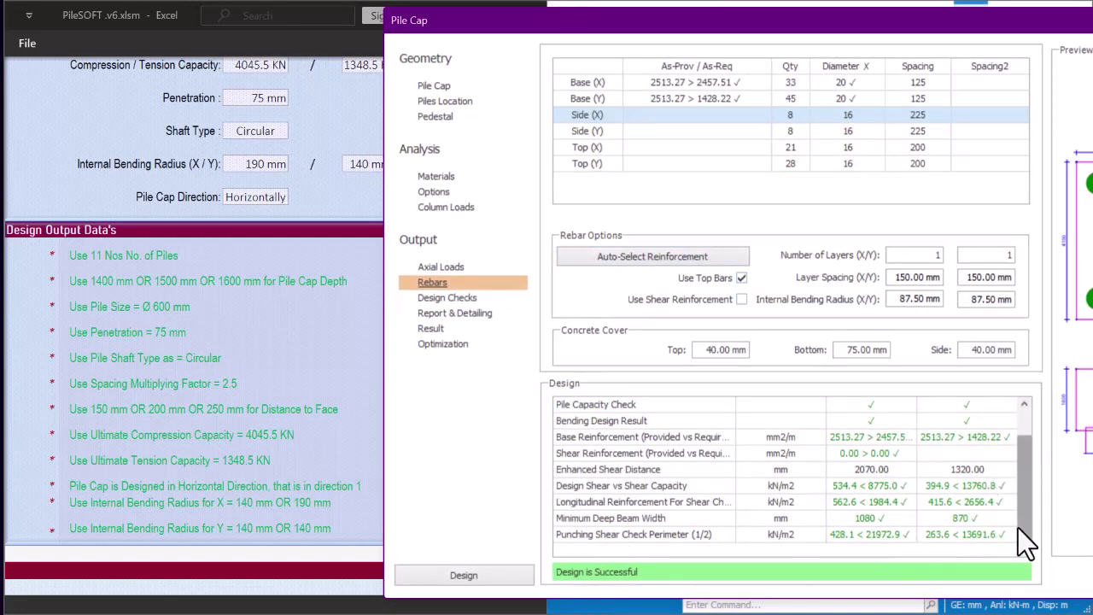
{"action": "scroll", "coordinate": [1018, 528], "scroll_direction": "up", "scroll_amount": 1}
{"action": "scroll", "coordinate": [955, 510], "scroll_direction": "down", "scroll_amount": 1}
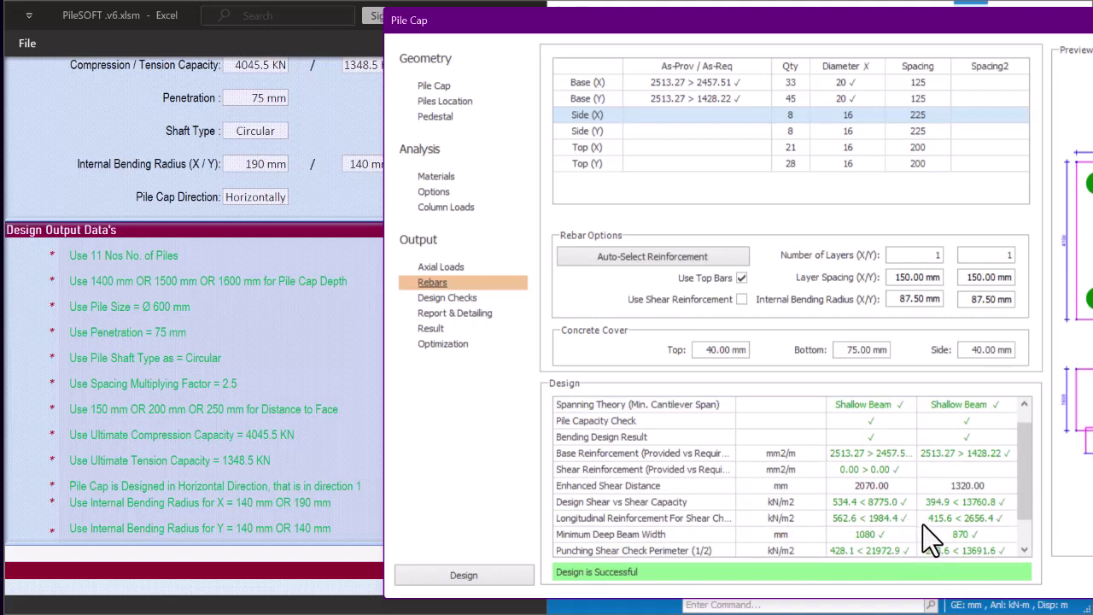
{"action": "left_click", "coordinate": [448, 300]}
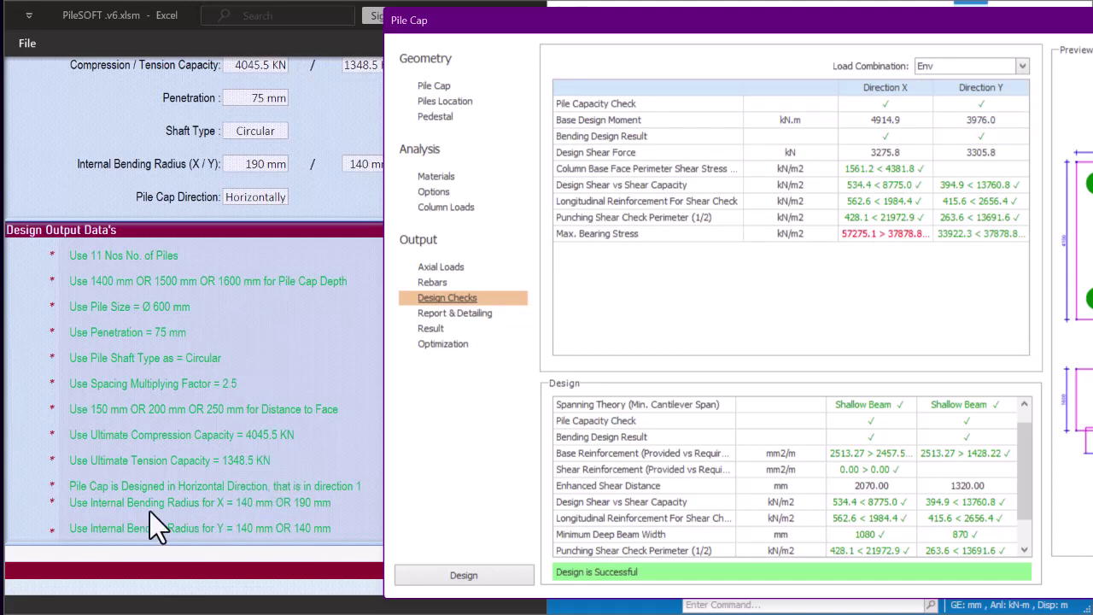
Set the internal bending radius of the pile cap rebars to 140 mm in both X and Y, as PileSOFT recommends
{"action": "left_click", "coordinate": [434, 285]}
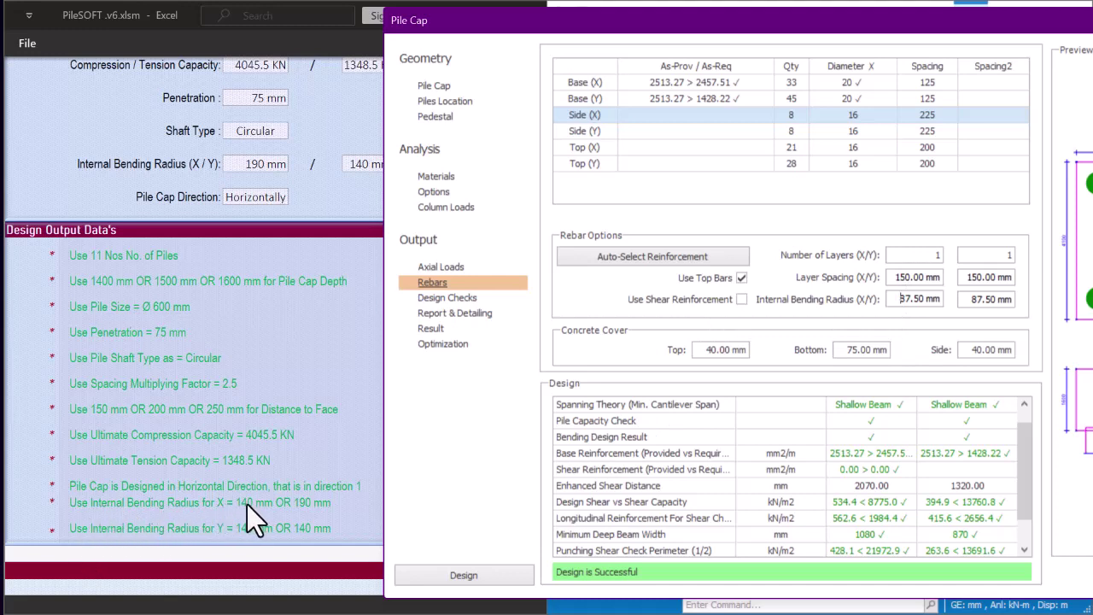
{"action": "double_click", "coordinate": [909, 299]}
{"action": "type", "text": "140"}
{"action": "key", "text": "Return"}
{"action": "left_click_drag", "start_coordinate": [997, 299], "coordinate": [967, 299]}
{"action": "type", "text": "140."}
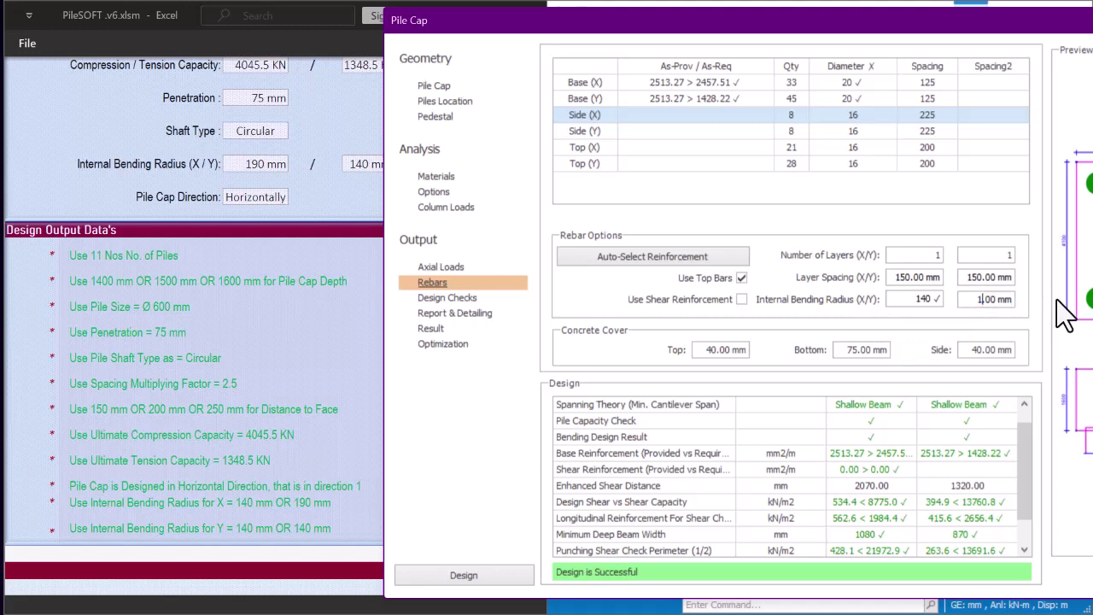
{"action": "left_click", "coordinate": [924, 299]}
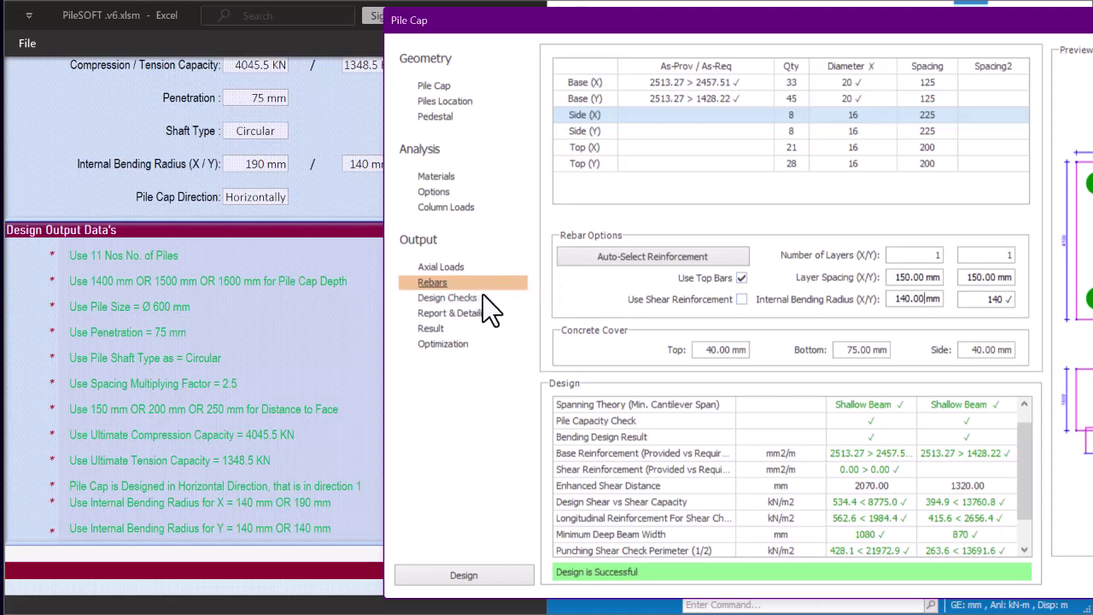
Review the pile cap's design checks, results and preview against PileSOFT's output and detail drawing in Excel
{"action": "left_click", "coordinate": [453, 300]}
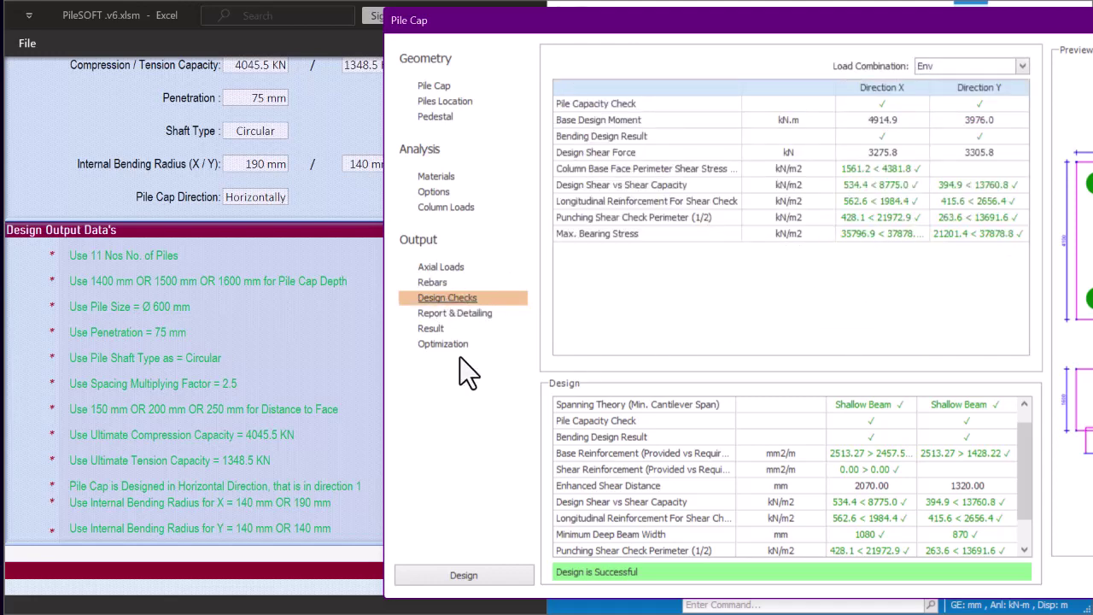
{"action": "left_click", "coordinate": [209, 273]}
{"action": "scroll", "coordinate": [306, 396], "scroll_direction": "down", "scroll_amount": 3}
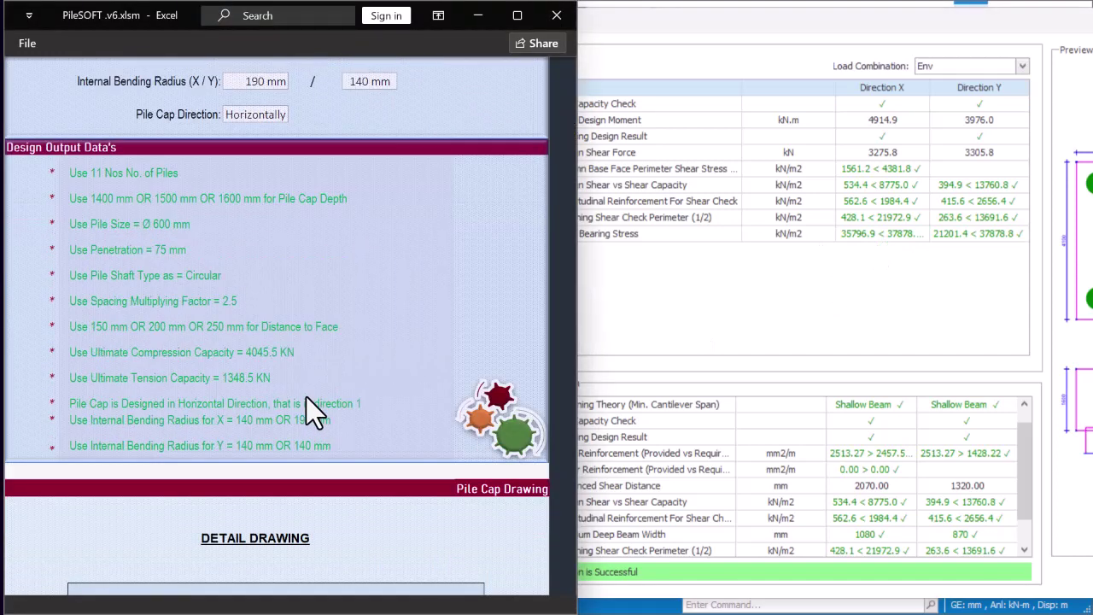
{"action": "scroll", "coordinate": [243, 357], "scroll_direction": "down", "scroll_amount": 10}
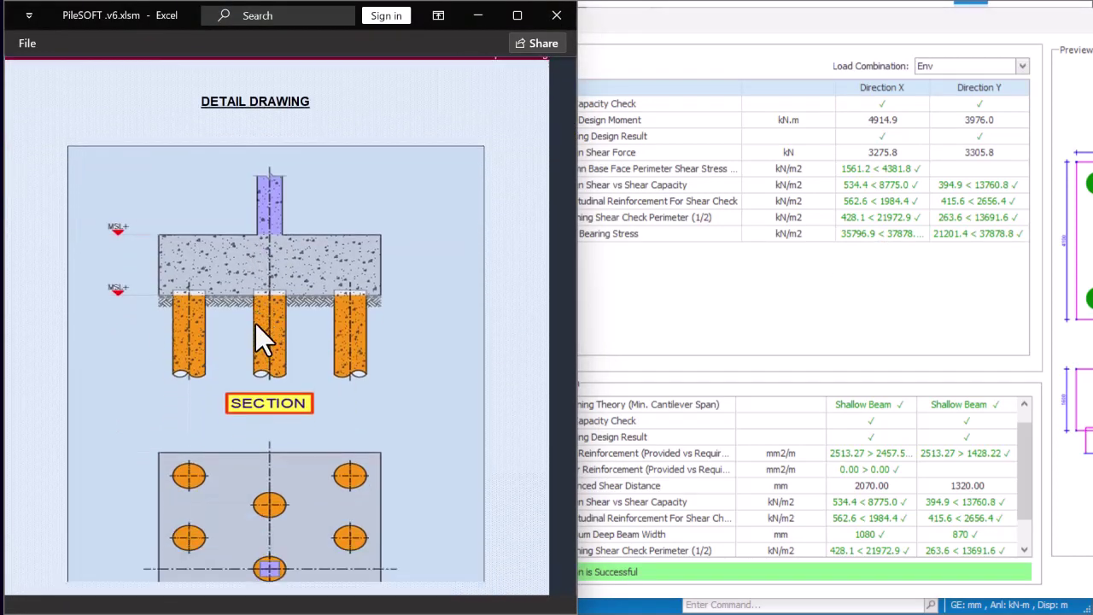
{"action": "scroll", "coordinate": [256, 326], "scroll_direction": "up", "scroll_amount": 5}
{"action": "left_click", "coordinate": [722, 301]}
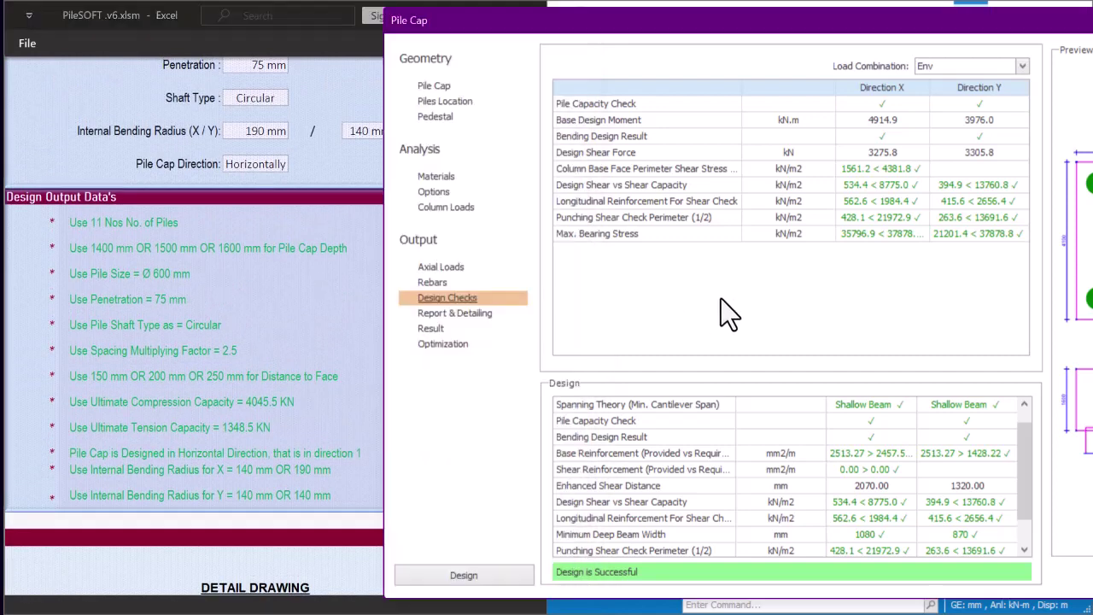
{"action": "left_click_drag", "start_coordinate": [587, 39], "coordinate": [373, 37]}
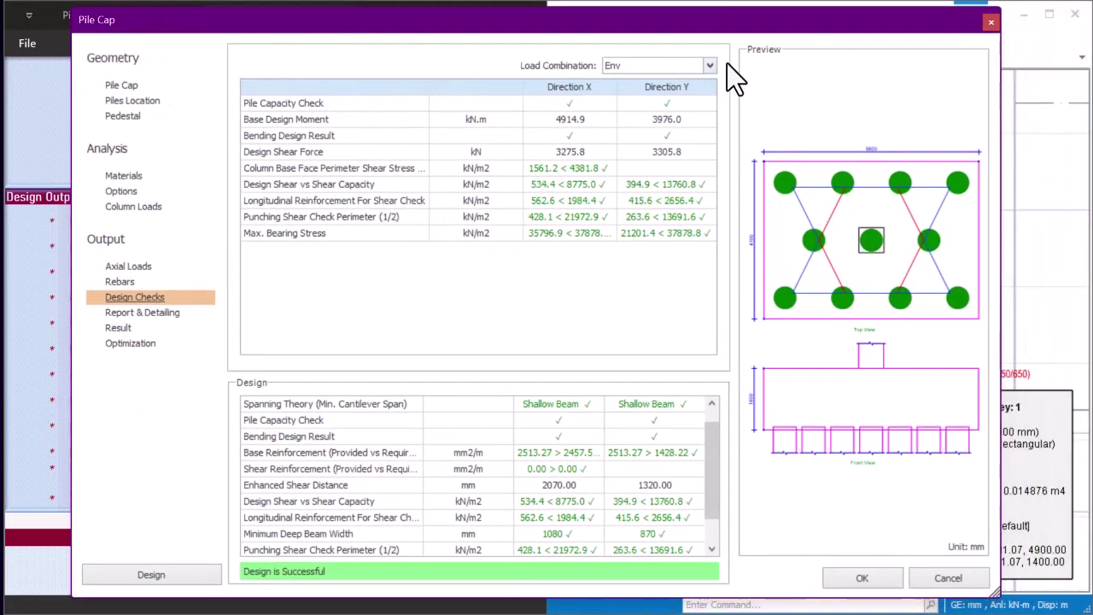
{"action": "left_click_drag", "start_coordinate": [447, 29], "coordinate": [420, 28]}
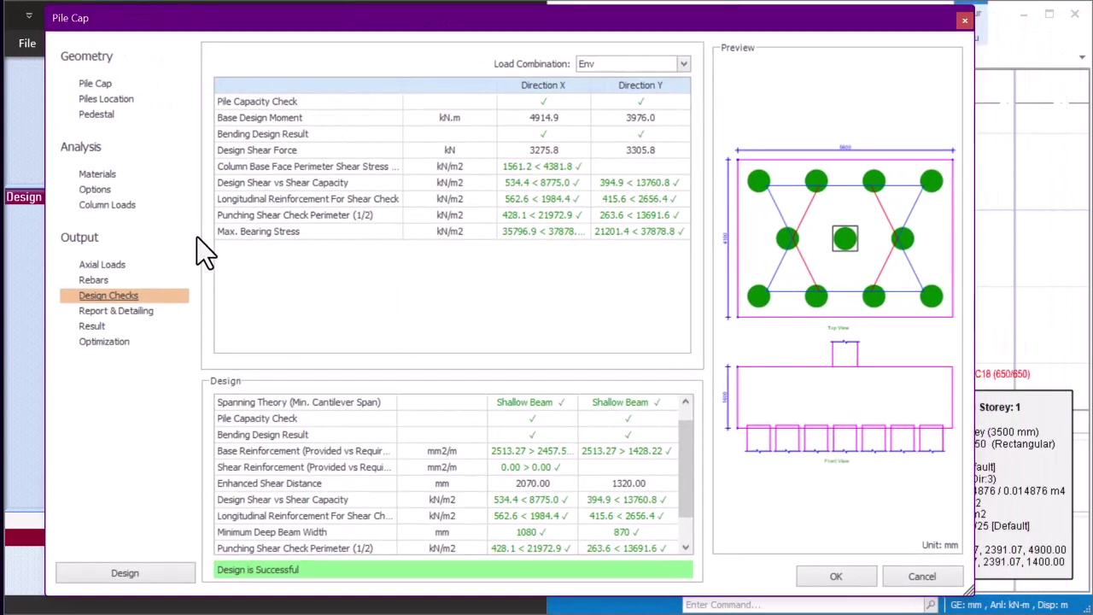
{"action": "scroll", "coordinate": [379, 549], "scroll_direction": "up", "scroll_amount": 1}
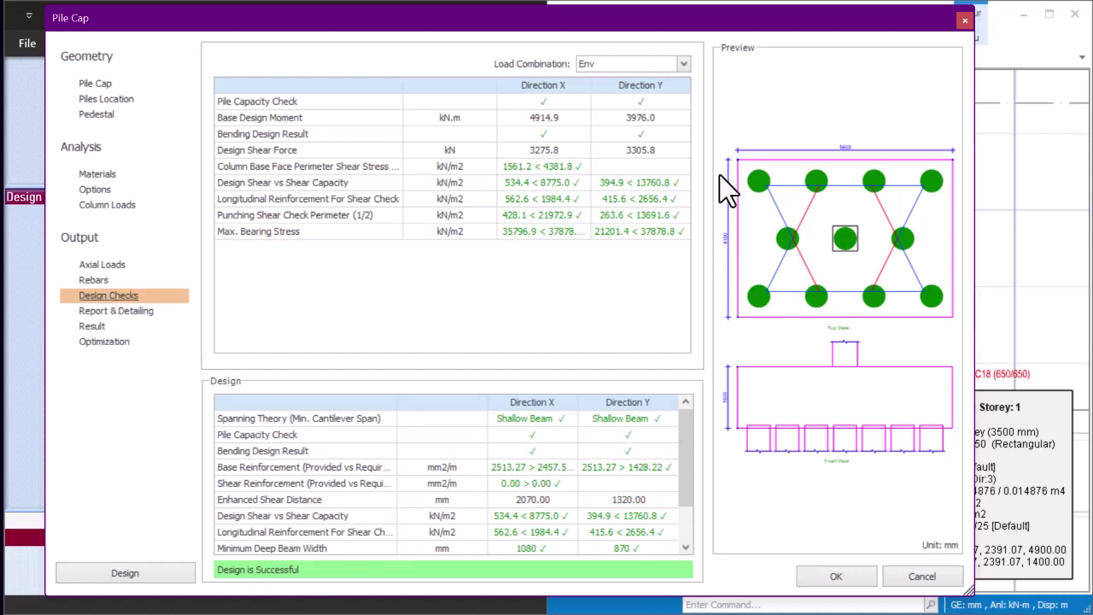
{"action": "scroll", "coordinate": [686, 498], "scroll_direction": "down", "scroll_amount": 1}
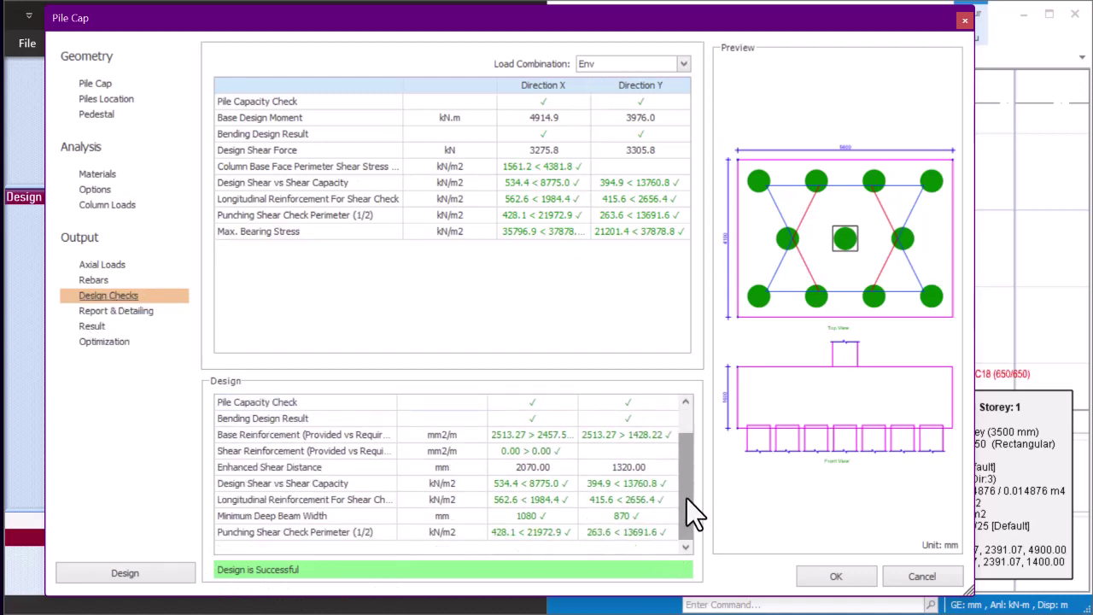
Accept the pile cap design for column 1C18 and maximize the ProtaStructure window, leaving nothing selected in the plan
{"action": "scroll", "coordinate": [613, 444], "scroll_direction": "up", "scroll_amount": 1}
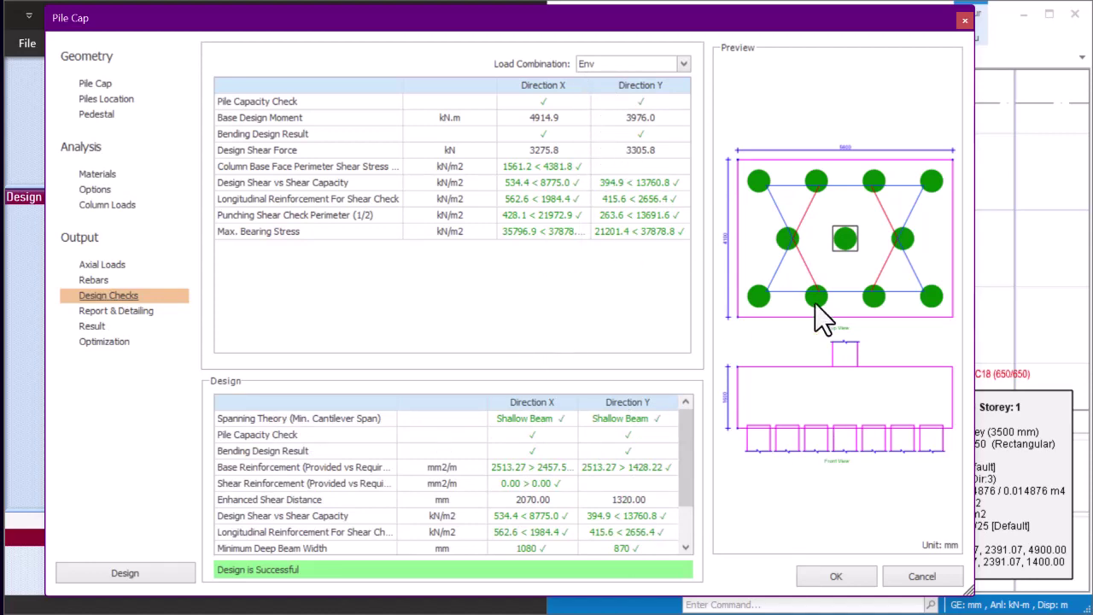
{"action": "left_click", "coordinate": [834, 578]}
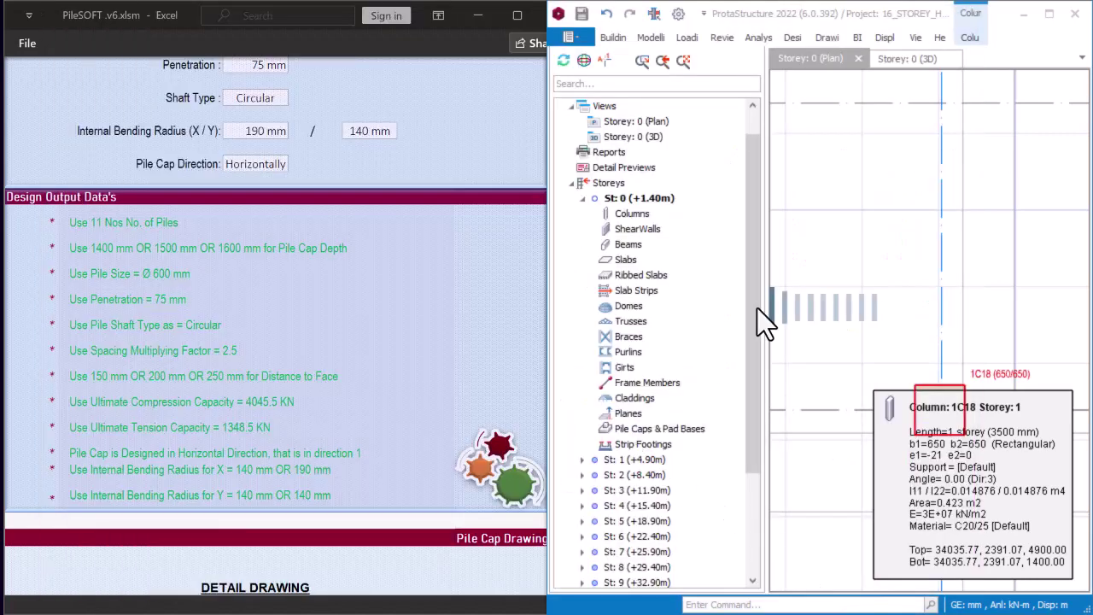
{"action": "left_click", "coordinate": [558, 13]}
{"action": "left_click", "coordinate": [872, 180]}
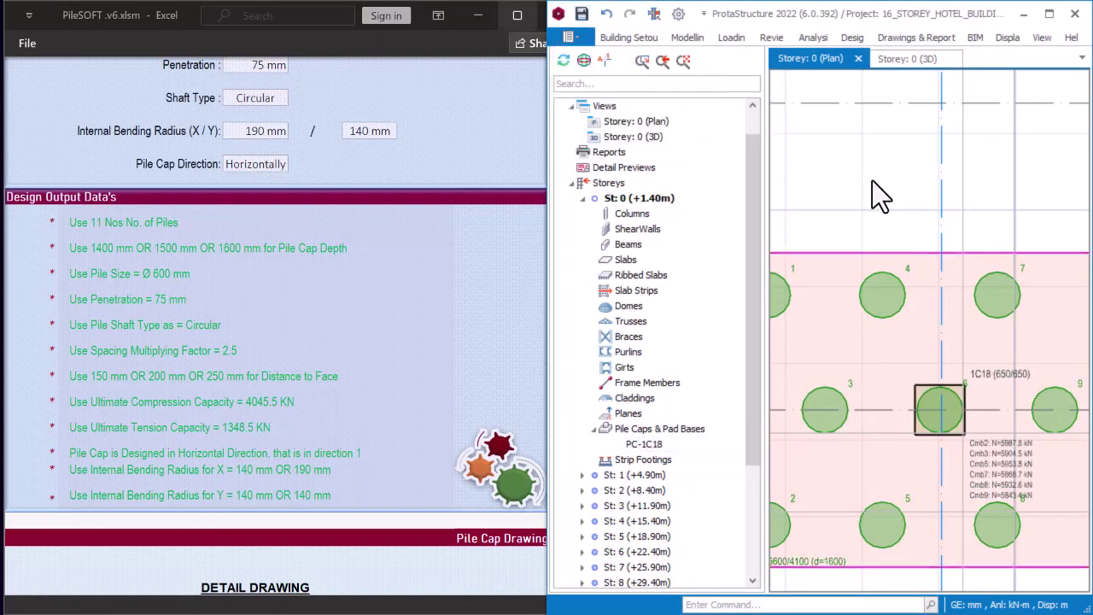
{"action": "double_click", "coordinate": [990, 18]}
{"action": "left_click", "coordinate": [642, 295]}
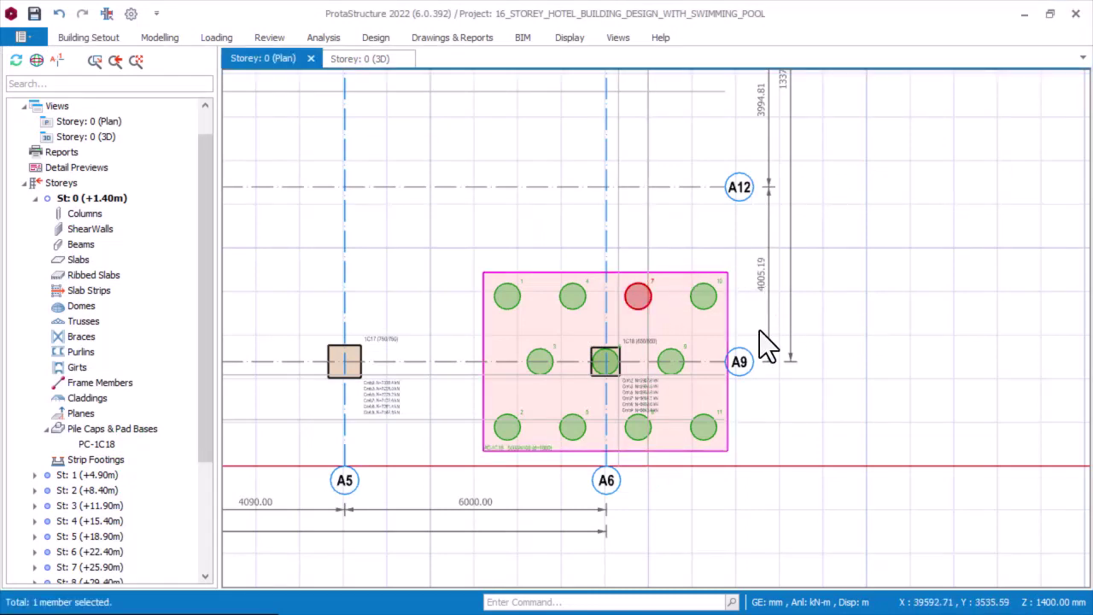
{"action": "key", "text": "Escape"}
Examine the placed 1C18 pile cap, its pile layout and the neighbouring columns in the Storey 0 plan
{"action": "mouse_move", "coordinate": [642, 139]}
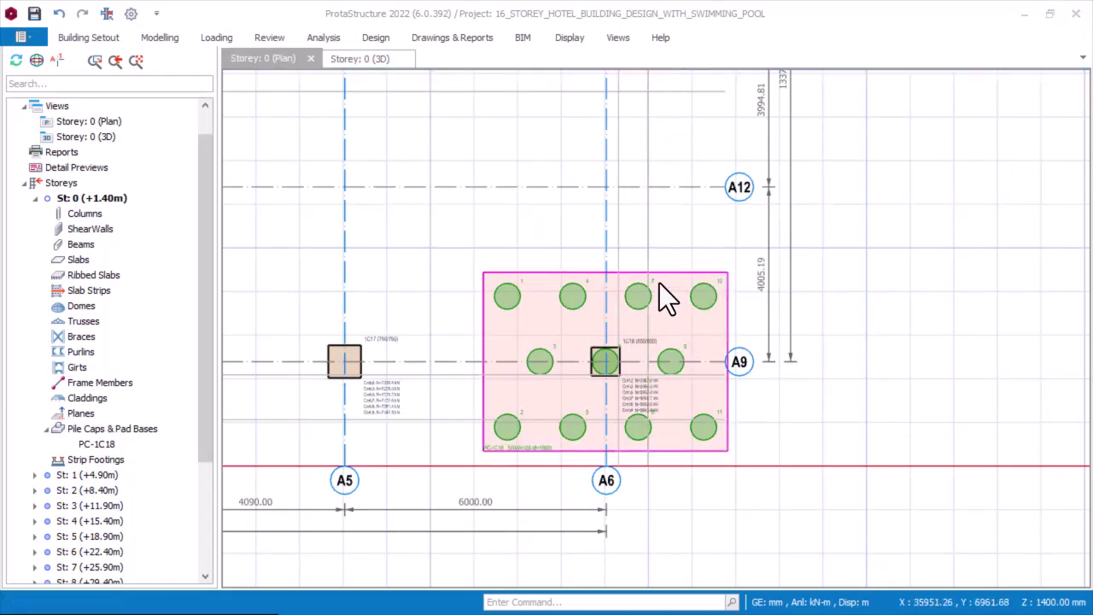
{"action": "scroll", "coordinate": [636, 399], "scroll_direction": "down", "scroll_amount": 2}
{"action": "scroll", "coordinate": [601, 357], "scroll_direction": "up", "scroll_amount": 2}
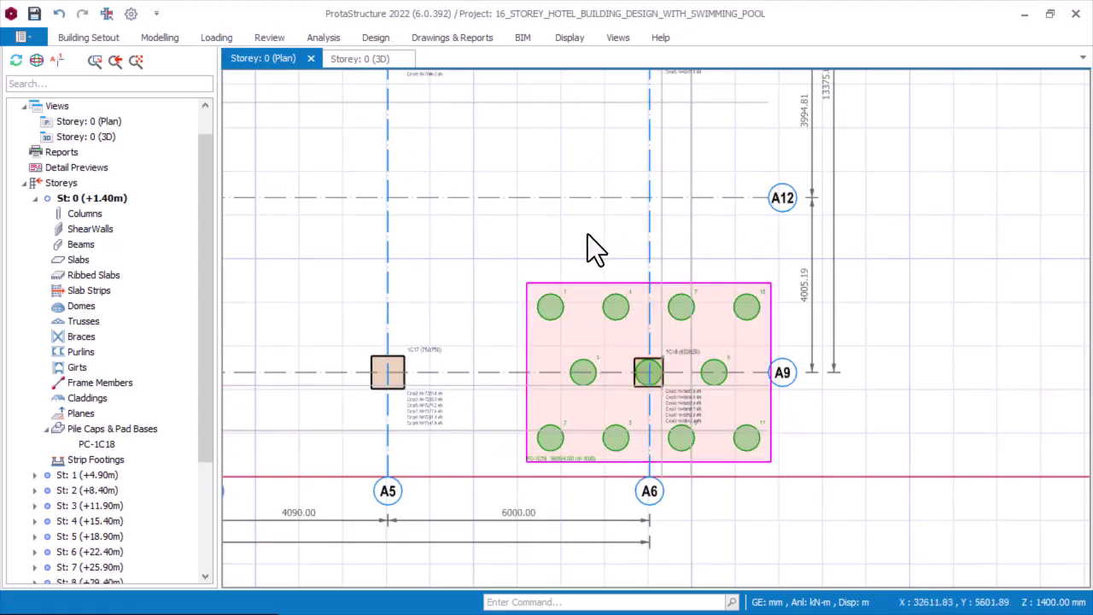
{"action": "scroll", "coordinate": [695, 393], "scroll_direction": "up", "scroll_amount": 1}
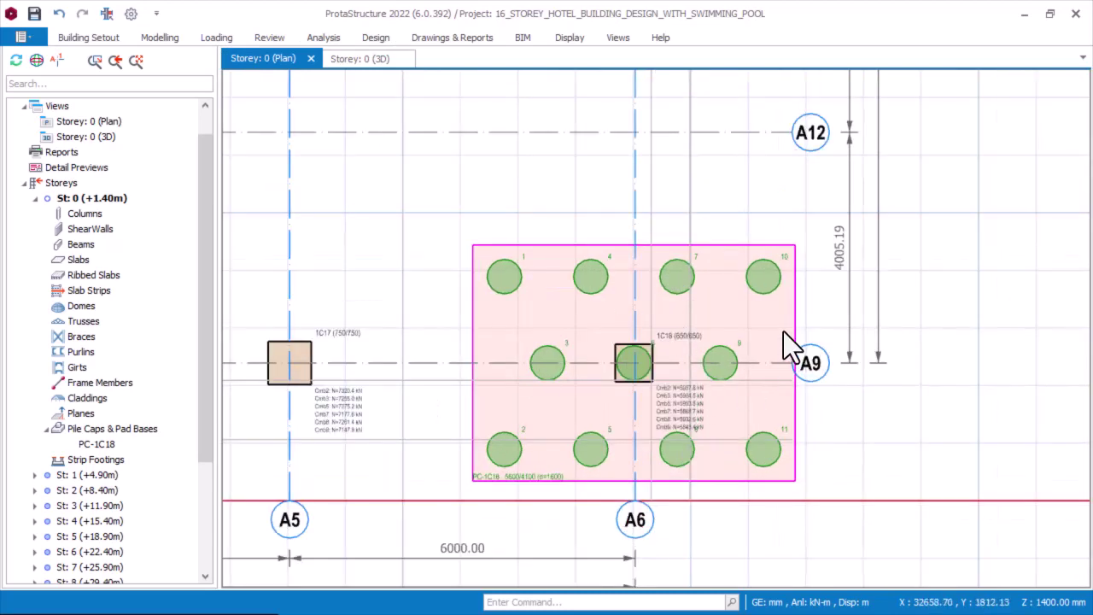
{"action": "scroll", "coordinate": [718, 393], "scroll_direction": "up", "scroll_amount": 2}
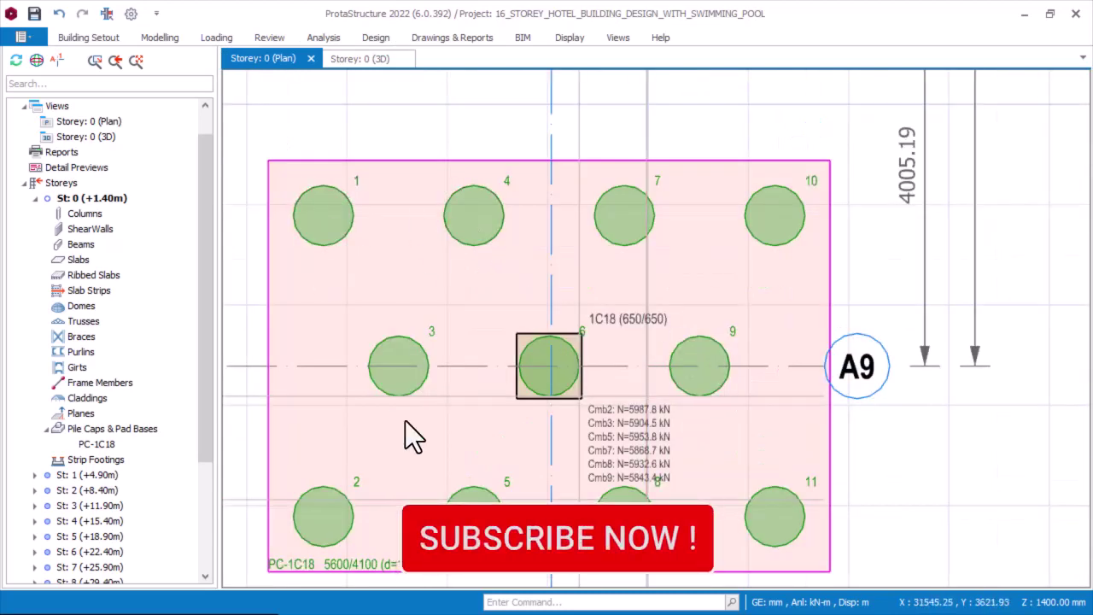
{"action": "scroll", "coordinate": [684, 368], "scroll_direction": "down", "scroll_amount": 3}
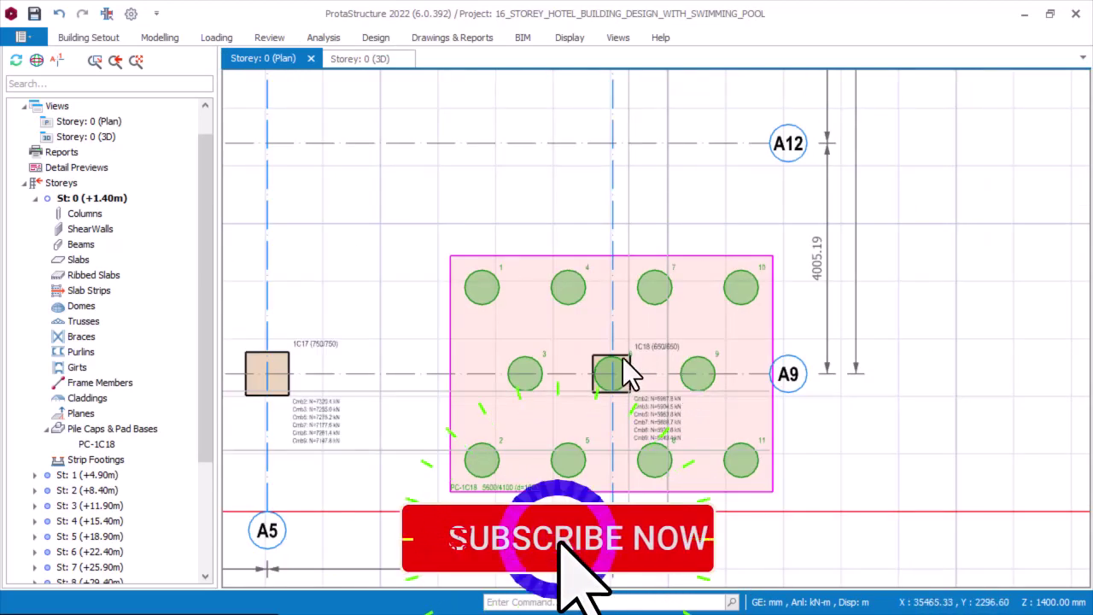
{"action": "scroll", "coordinate": [543, 350], "scroll_direction": "down", "scroll_amount": 1}
{"action": "middle_click_drag", "start_coordinate": [518, 352], "coordinate": [615, 351]}
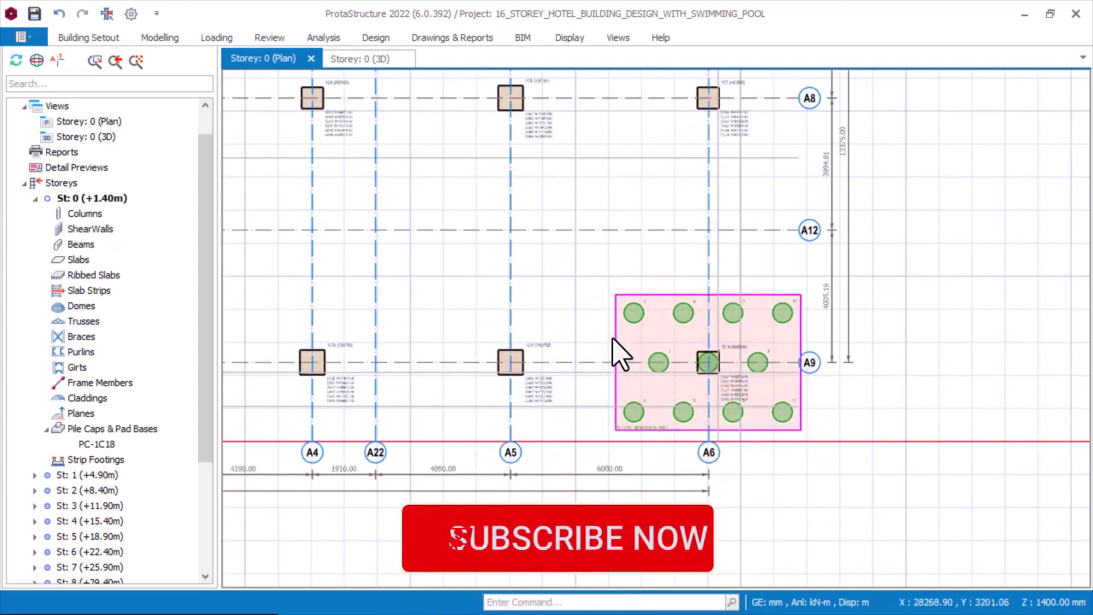
{"action": "scroll", "coordinate": [624, 333], "scroll_direction": "up", "scroll_amount": 1}
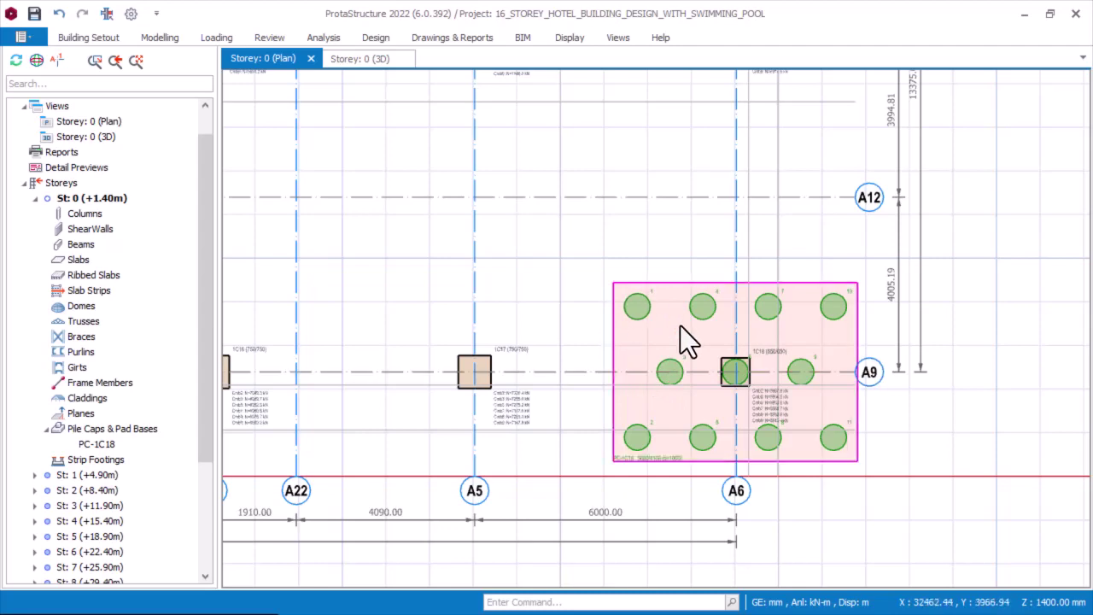
{"action": "scroll", "coordinate": [605, 341], "scroll_direction": "down", "scroll_amount": 1}
{"action": "scroll", "coordinate": [512, 359], "scroll_direction": "up", "scroll_amount": 2}
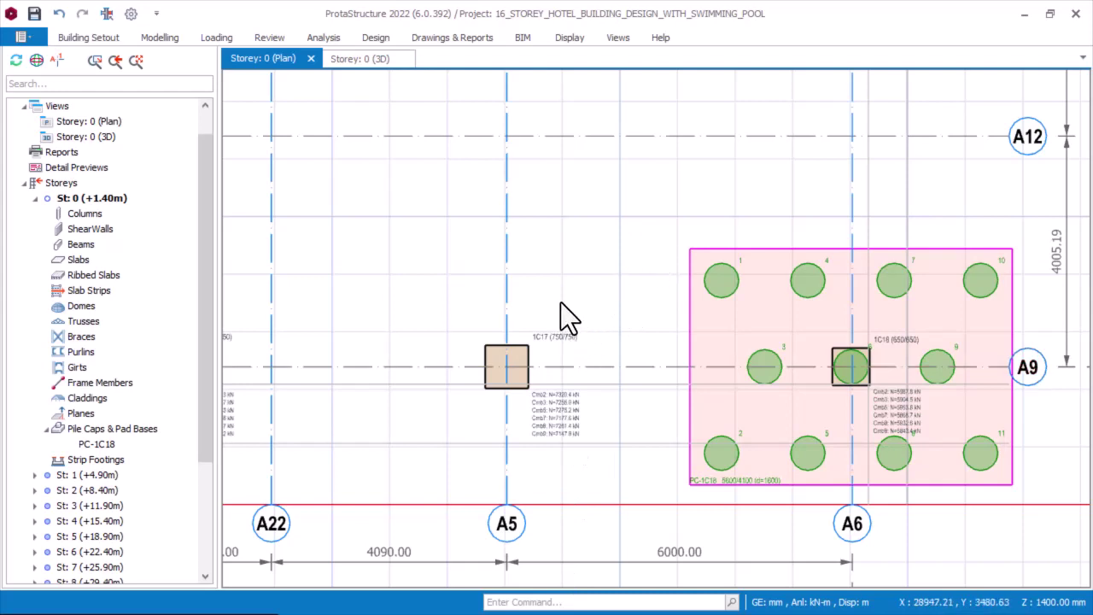
Insert a pile cap under column 1C17 at the A5/A9 axis intersection
{"action": "left_click", "coordinate": [551, 338]}
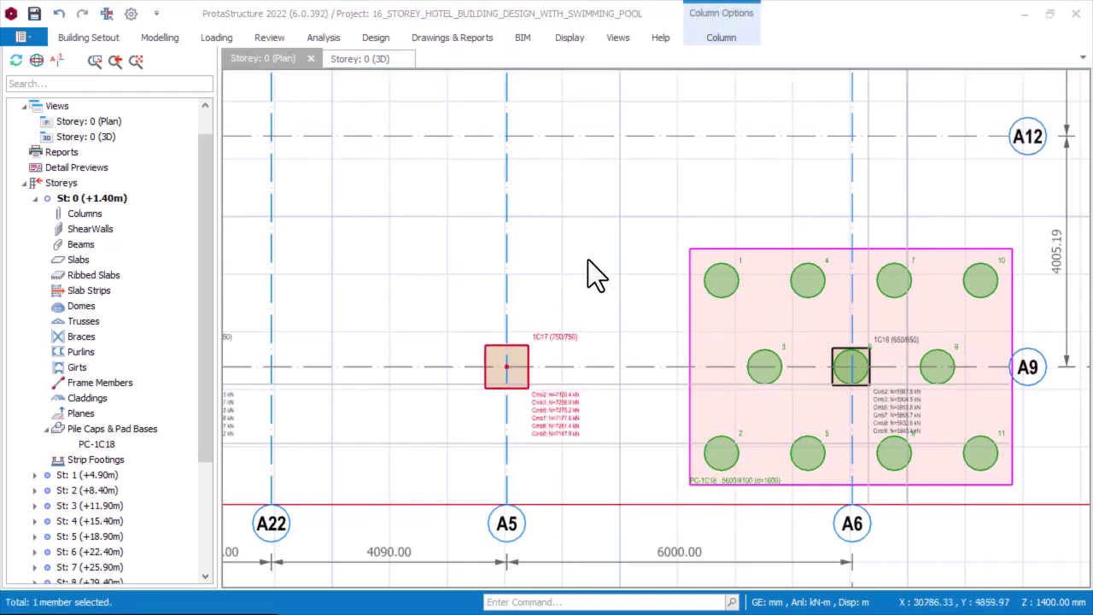
{"action": "right_click", "coordinate": [541, 279]}
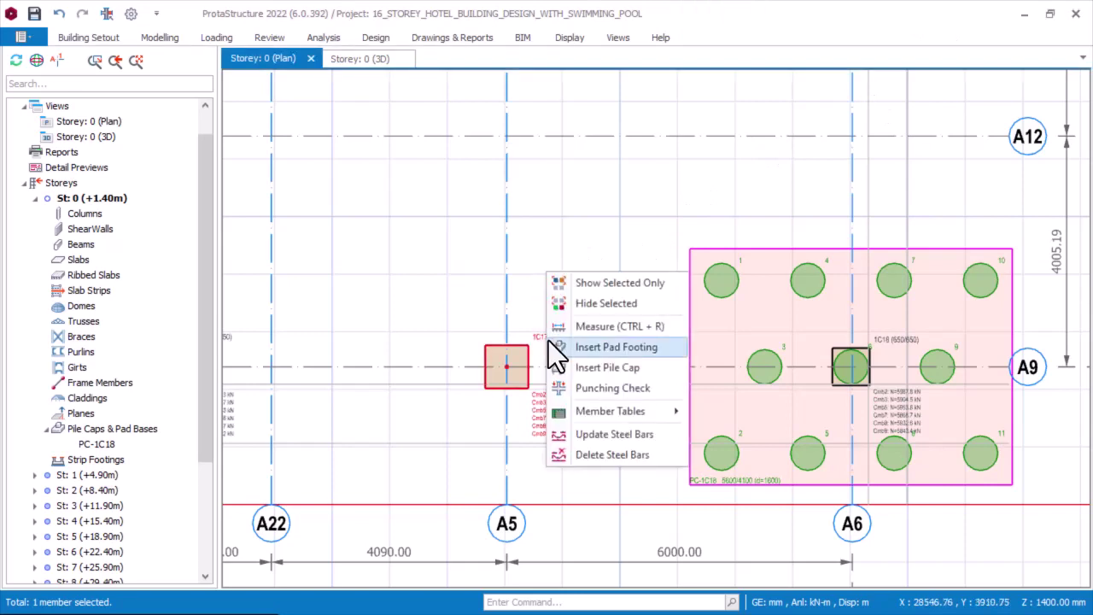
{"action": "left_click", "coordinate": [606, 367]}
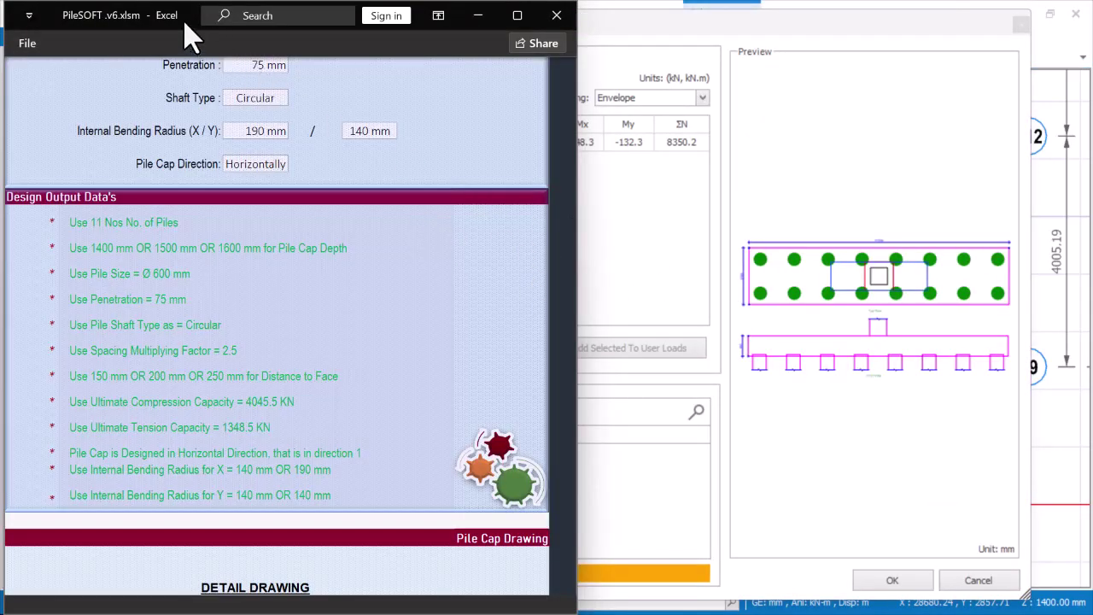
Switch to PileSOFT in Excel and return from the pile cap detail drawing to the parameters sheet
{"action": "left_click", "coordinate": [642, 323]}
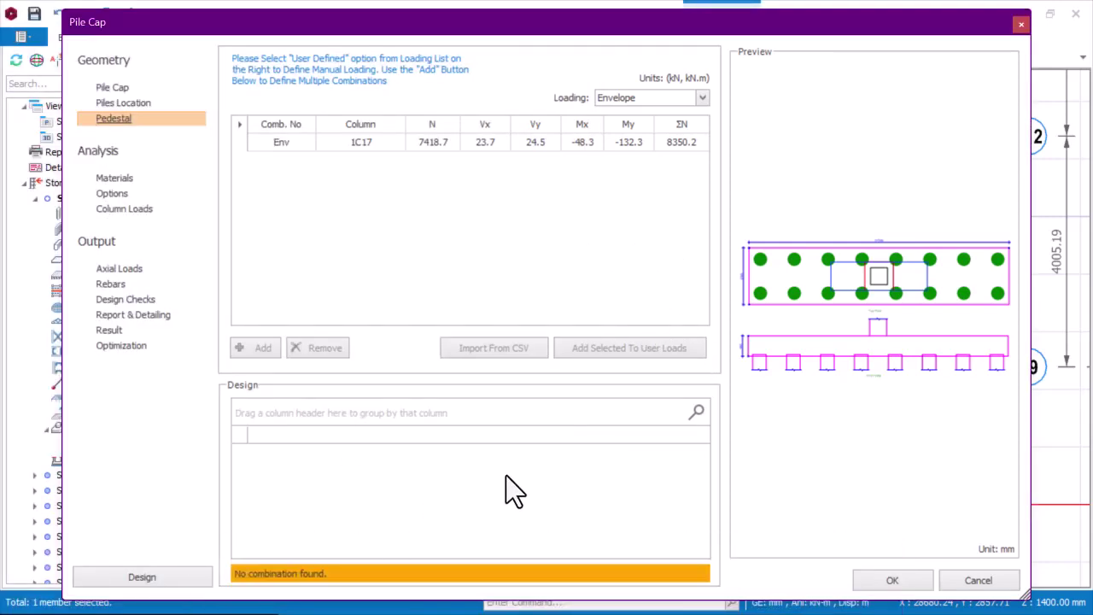
{"action": "left_click", "coordinate": [363, 596]}
{"action": "left_click", "coordinate": [629, 598]}
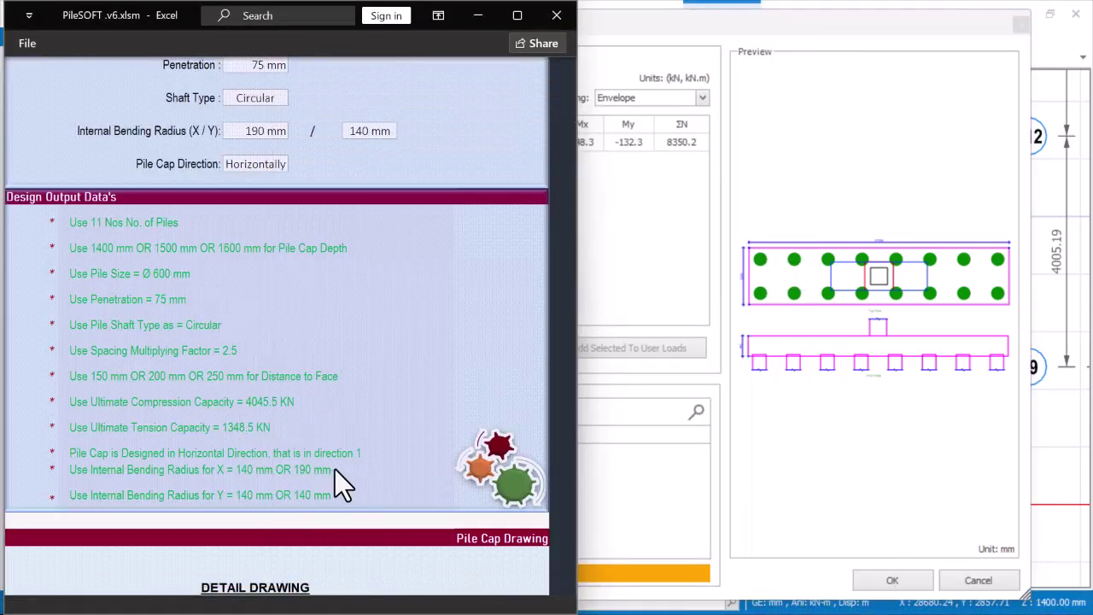
{"action": "scroll", "coordinate": [372, 384], "scroll_direction": "down", "scroll_amount": 12}
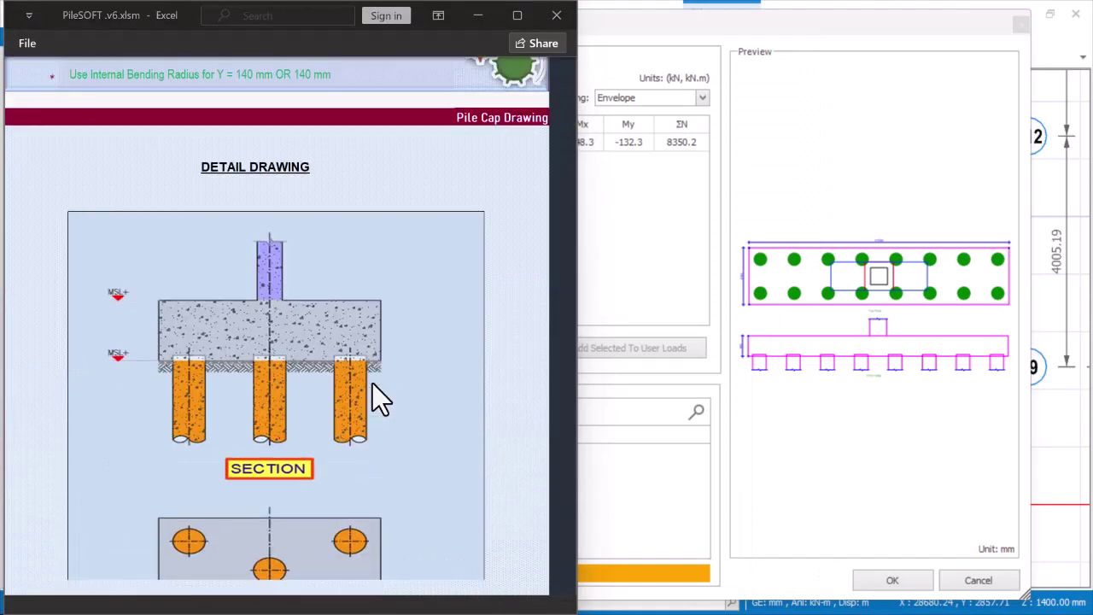
{"action": "scroll", "coordinate": [373, 383], "scroll_direction": "down", "scroll_amount": 4}
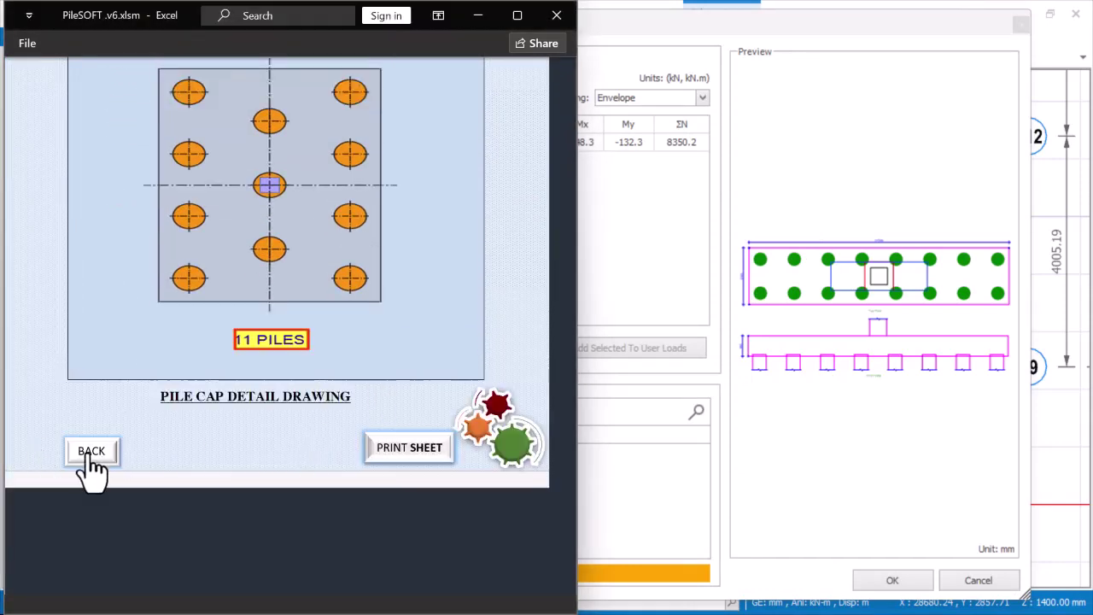
{"action": "left_click", "coordinate": [88, 451]}
{"action": "scroll", "coordinate": [205, 252], "scroll_direction": "down", "scroll_amount": 2}
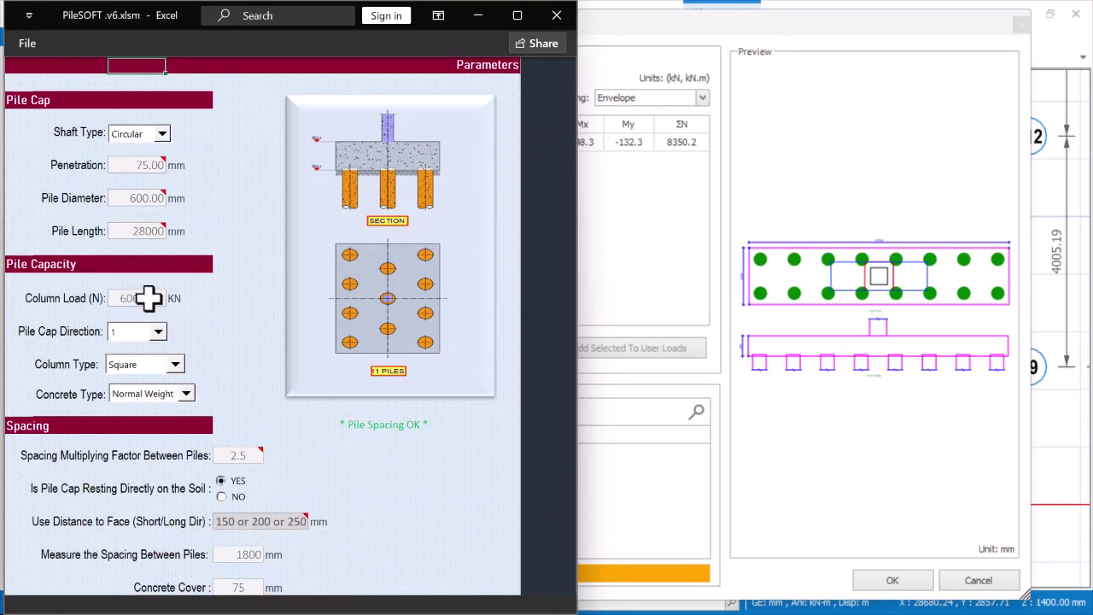
Switch to ProtaStructure and display the column loads of the 1C17 pile cap
{"action": "left_click", "coordinate": [149, 298]}
{"action": "mouse_move", "coordinate": [157, 163]}
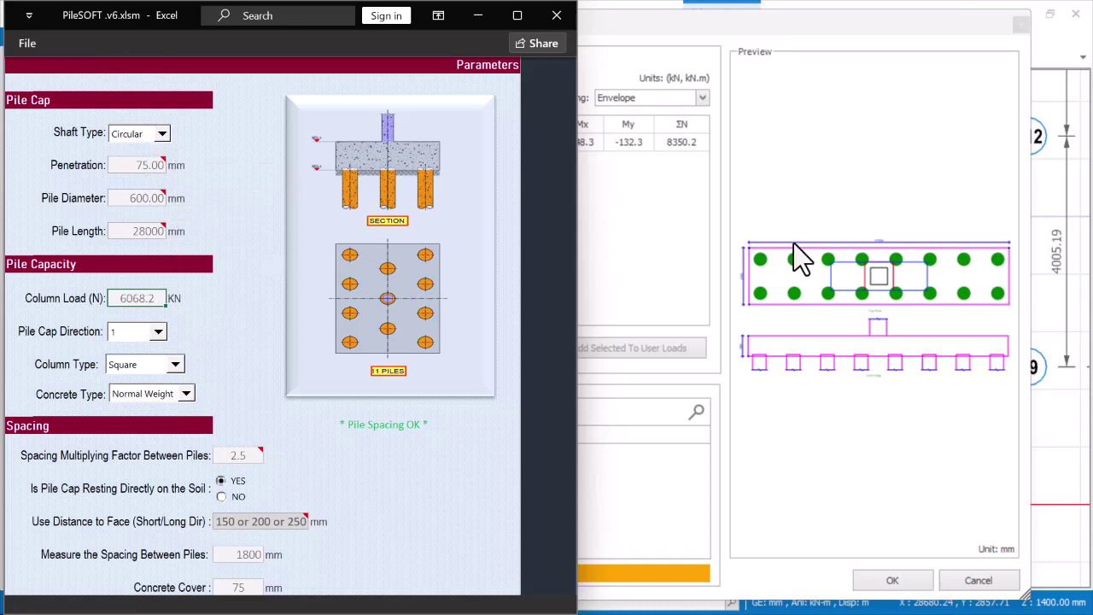
{"action": "left_click", "coordinate": [639, 260]}
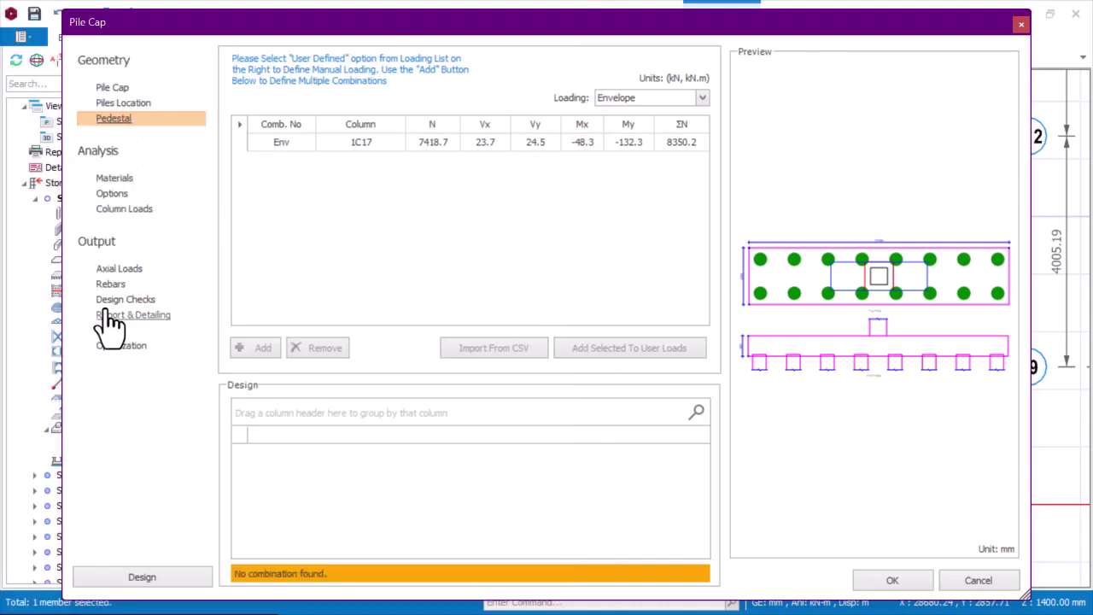
{"action": "left_click", "coordinate": [133, 210]}
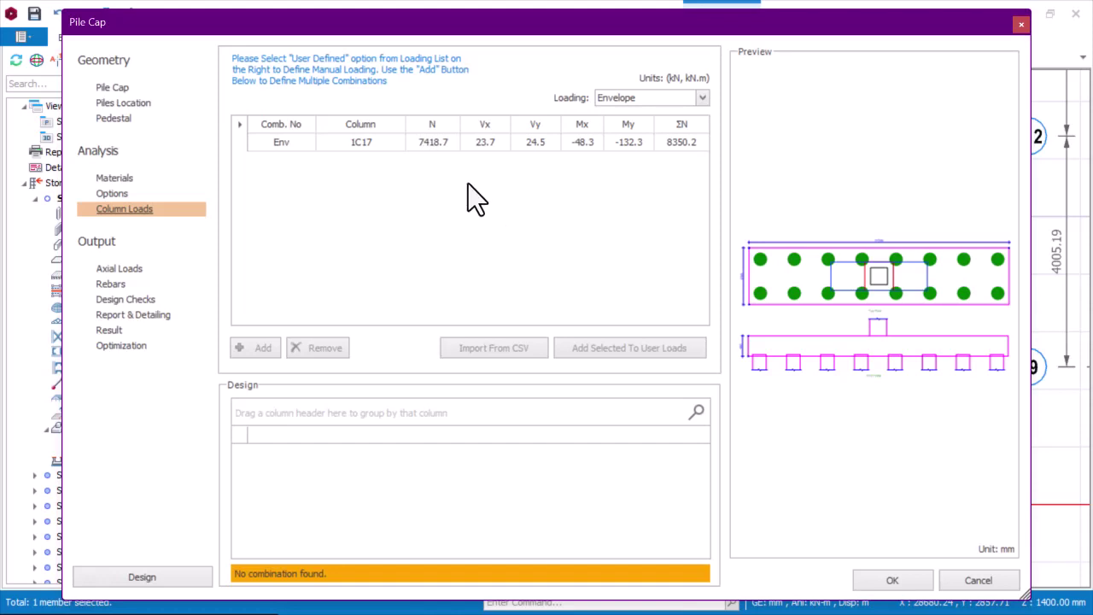
Switch to PileSOFT in Excel and place its window beside the pile cap's column load table
{"action": "key", "text": "super"}
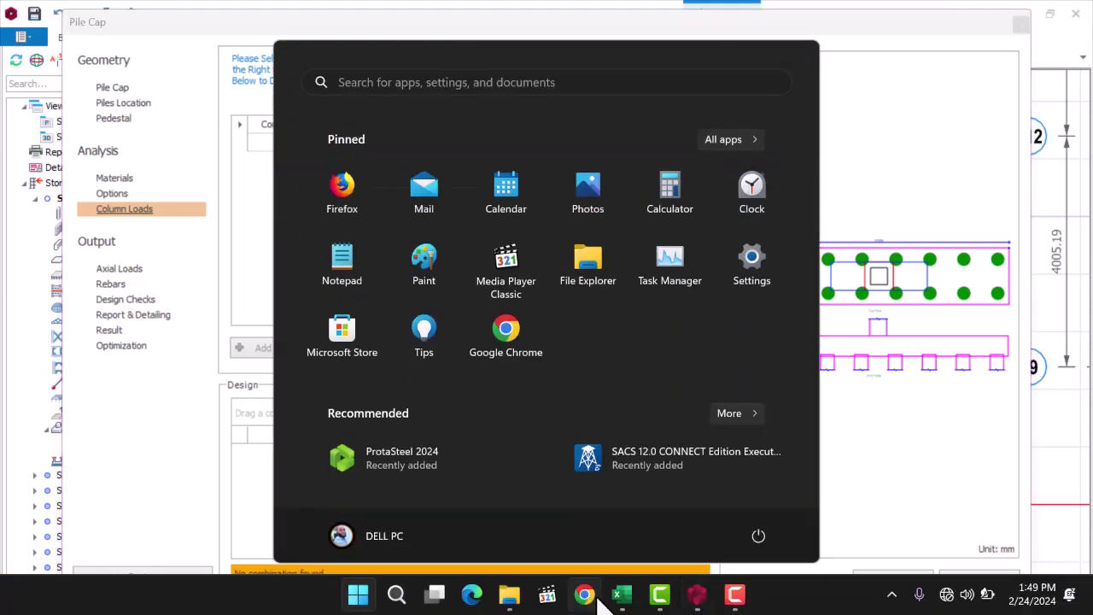
{"action": "left_click", "coordinate": [618, 598]}
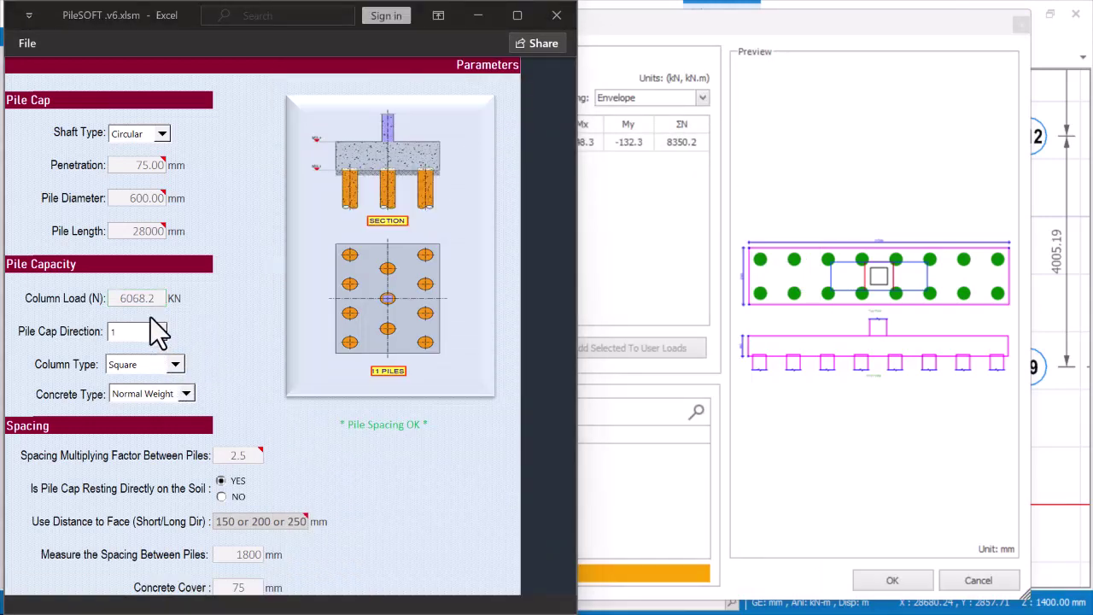
{"action": "left_click_drag", "start_coordinate": [183, 24], "coordinate": [740, 100]}
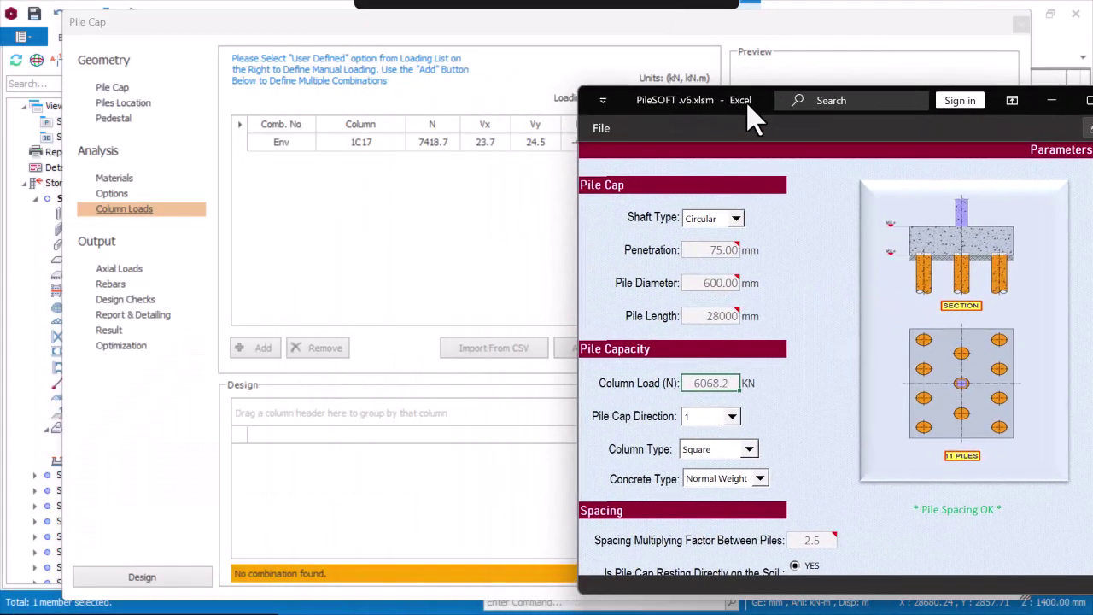
{"action": "left_click_drag", "start_coordinate": [654, 112], "coordinate": [769, 104]}
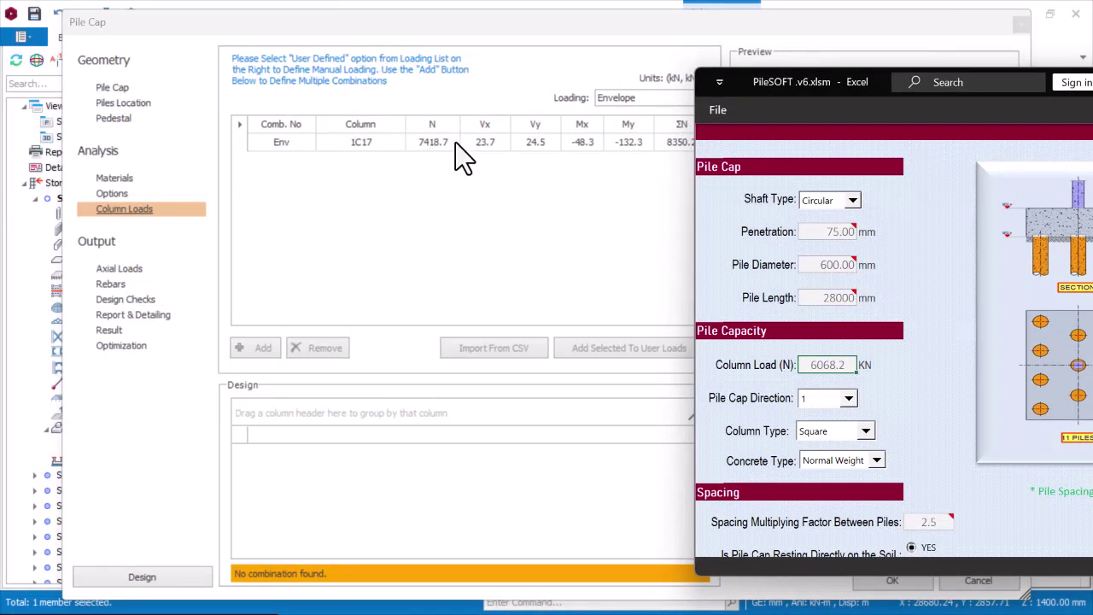
{"action": "left_click_drag", "start_coordinate": [770, 88], "coordinate": [633, 101]}
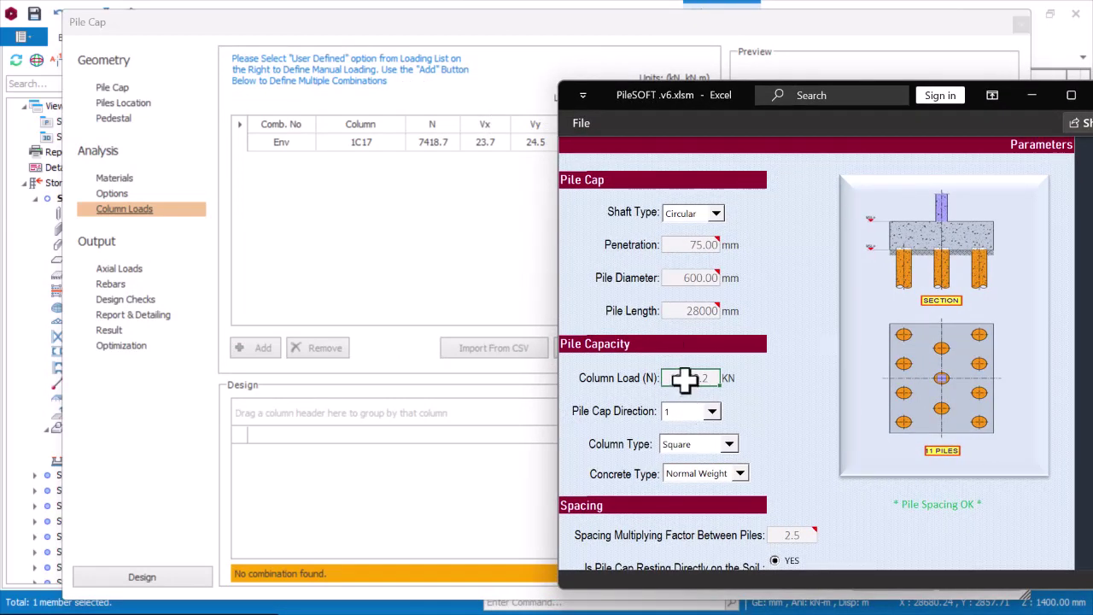
Set PileSOFT's column load (N) to 7418.7 kN and maximize the Excel window
{"action": "key", "text": "Delete"}
{"action": "type", "text": "7418.7"}
{"action": "left_click", "coordinate": [1071, 95]}
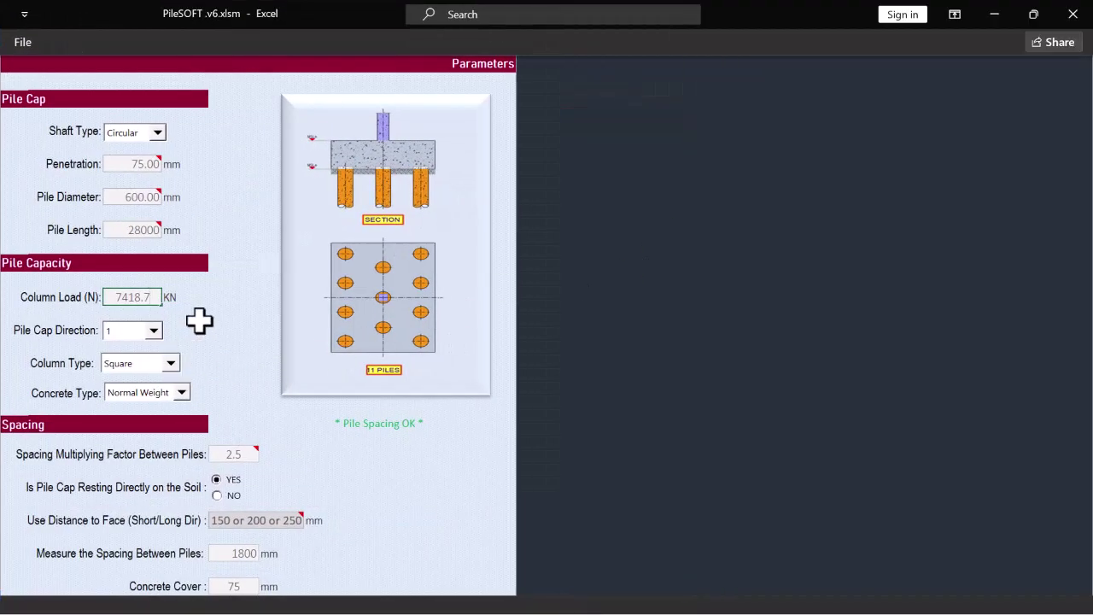
Generate the PileSOFT design data sheet from the entered parameters
{"action": "scroll", "coordinate": [220, 379], "scroll_direction": "down", "scroll_amount": 3}
{"action": "scroll", "coordinate": [219, 398], "scroll_direction": "down", "scroll_amount": 2}
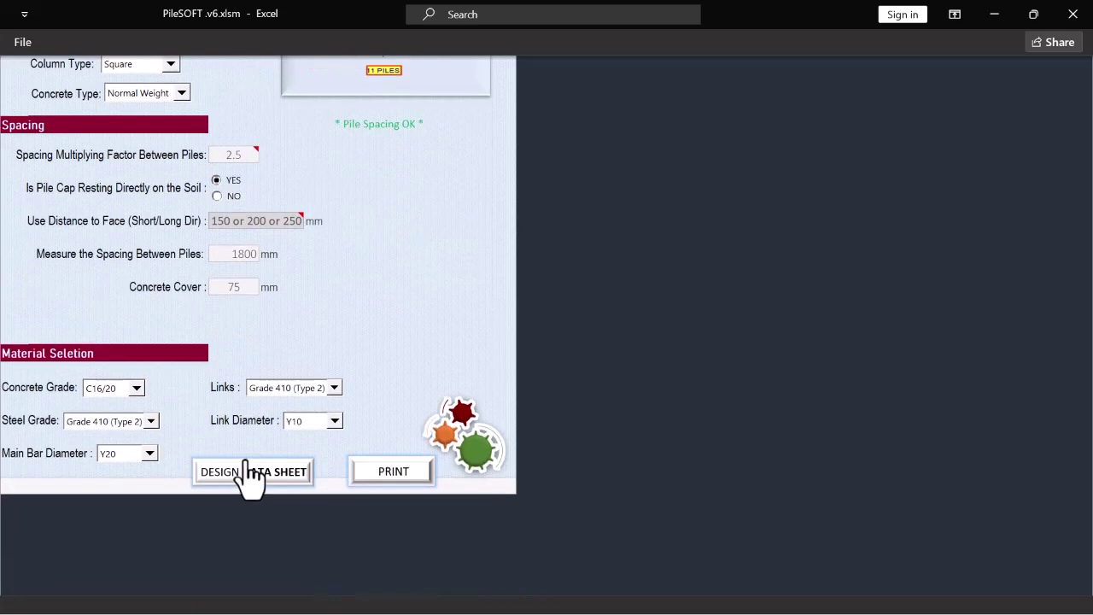
{"action": "left_click", "coordinate": [243, 478]}
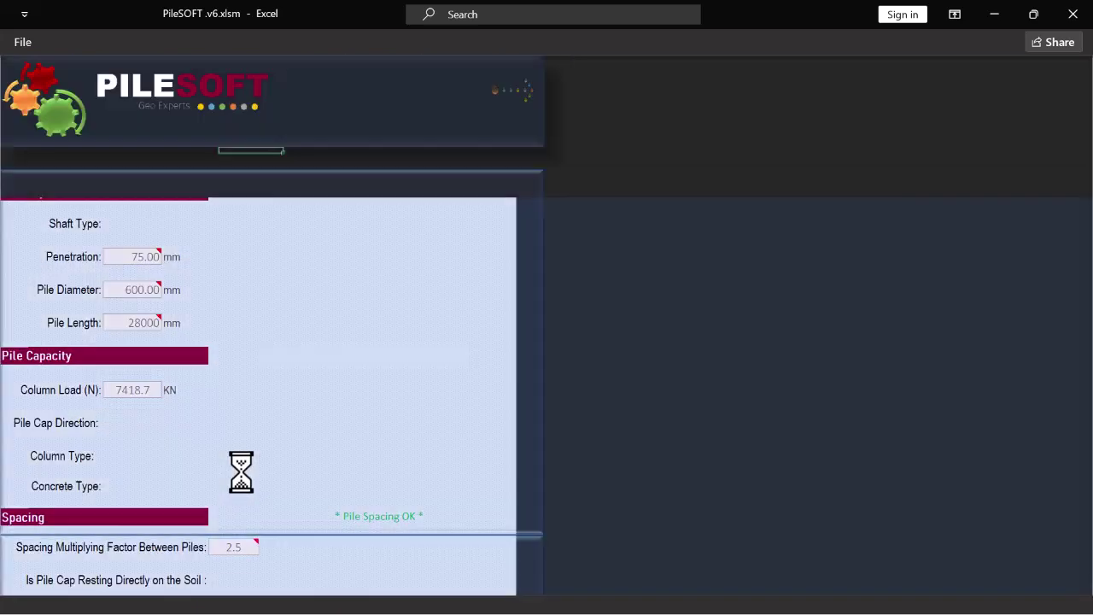
Review PileSOFT's design output data and pile cap detail drawing, and switch back to ProtaStructure's Pile Cap dialog
{"action": "scroll", "coordinate": [342, 341], "scroll_direction": "down", "scroll_amount": 5}
{"action": "scroll", "coordinate": [336, 328], "scroll_direction": "down", "scroll_amount": 1}
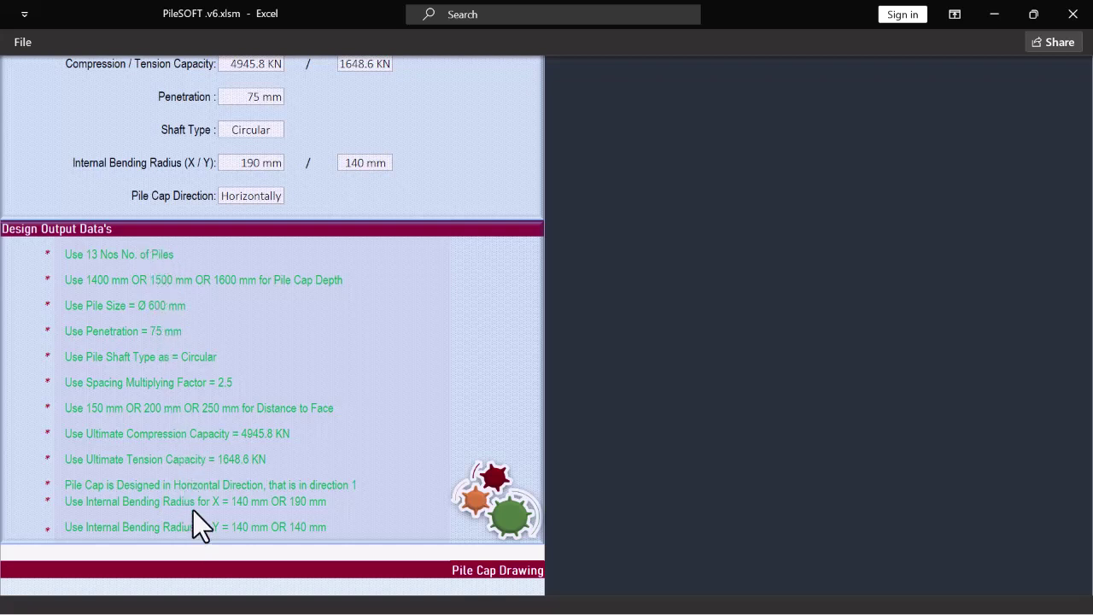
{"action": "scroll", "coordinate": [193, 509], "scroll_direction": "down", "scroll_amount": 10}
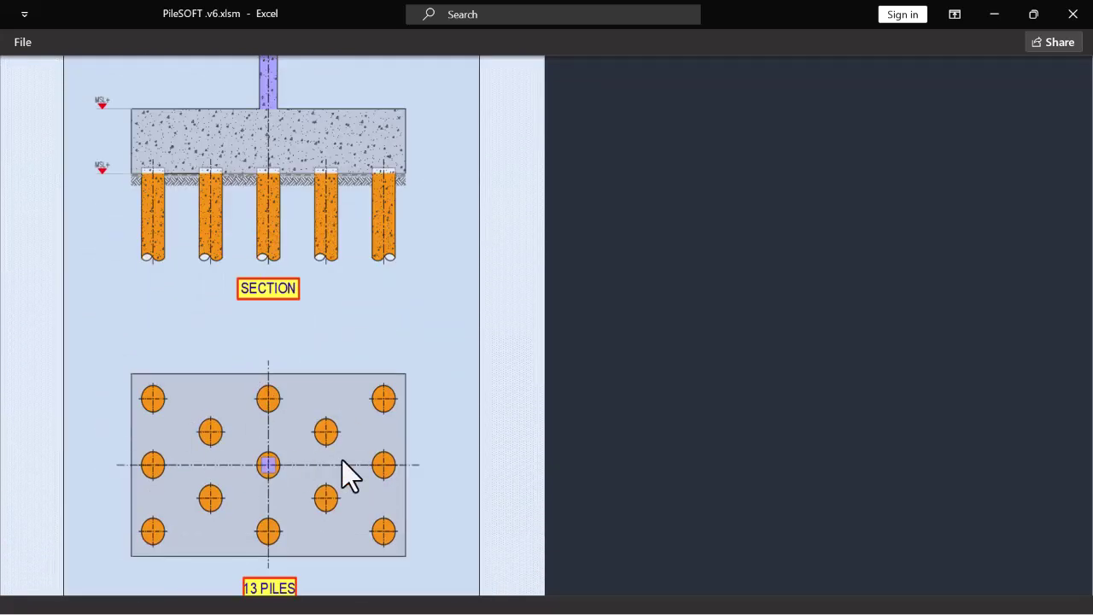
{"action": "scroll", "coordinate": [341, 465], "scroll_direction": "up", "scroll_amount": 10}
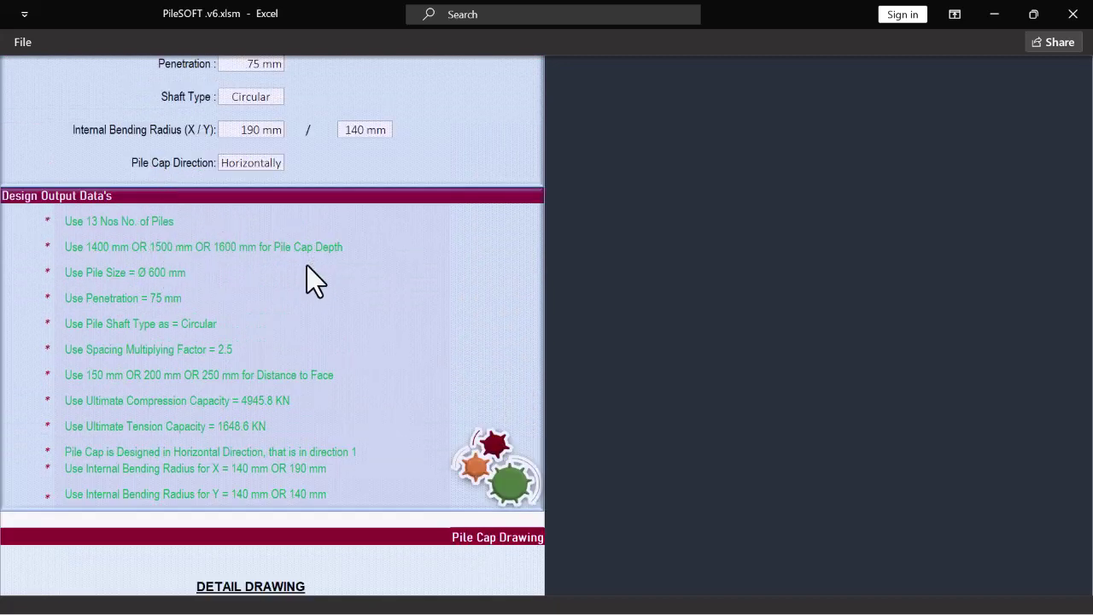
{"action": "key", "text": "super"}
{"action": "left_click", "coordinate": [699, 596]}
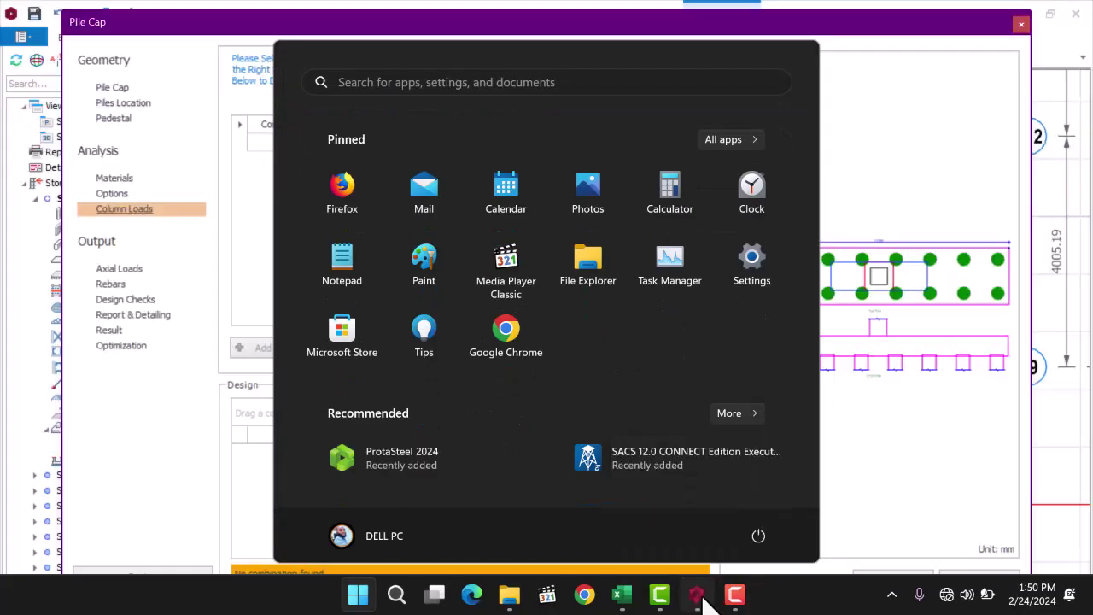
Set the number of piles to 13 in the pile cap geometry of PC-1C17
{"action": "left_click_drag", "start_coordinate": [397, 31], "coordinate": [428, 73]}
{"action": "left_click", "coordinate": [140, 129]}
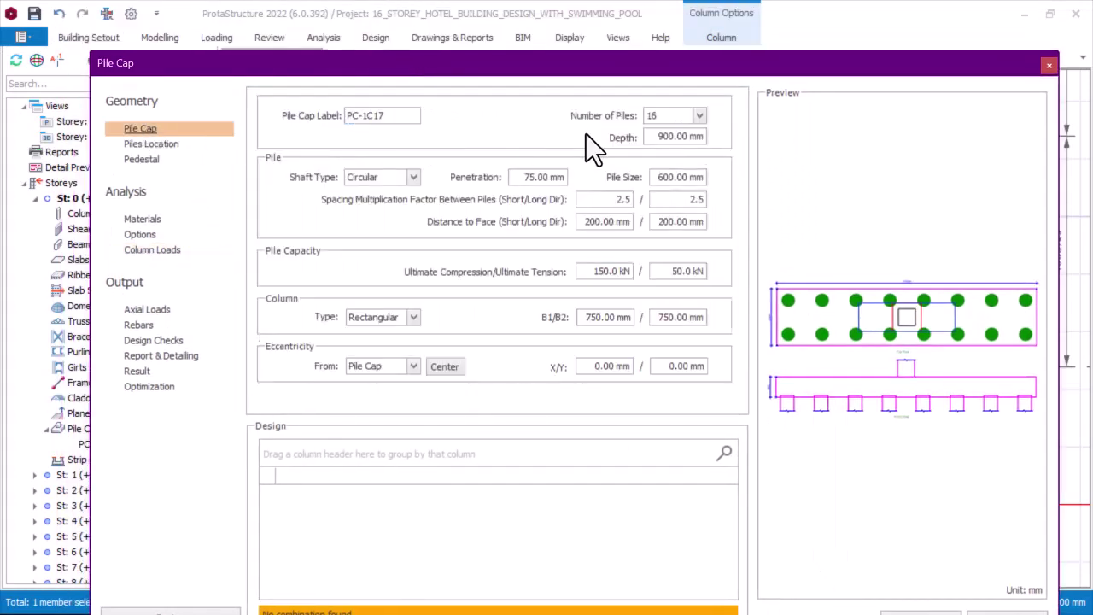
{"action": "left_click", "coordinate": [698, 115]}
{"action": "left_click", "coordinate": [657, 170]}
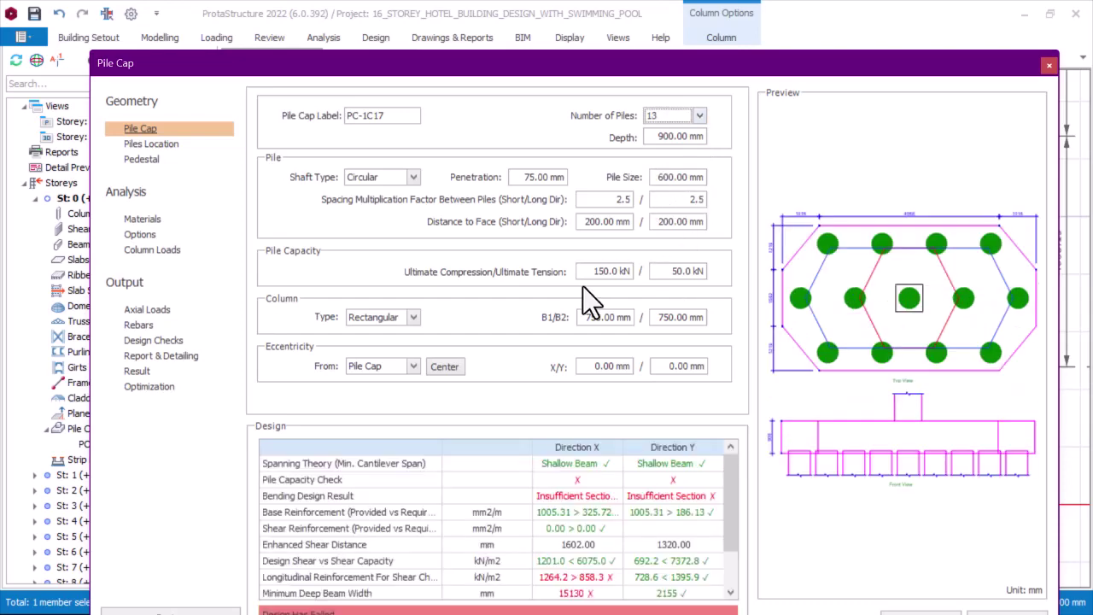
Switch to PileSOFT in Excel, review the design key-in data, and bring ProtaStructure's Pile Cap dialog up beside it
{"action": "key", "text": "super"}
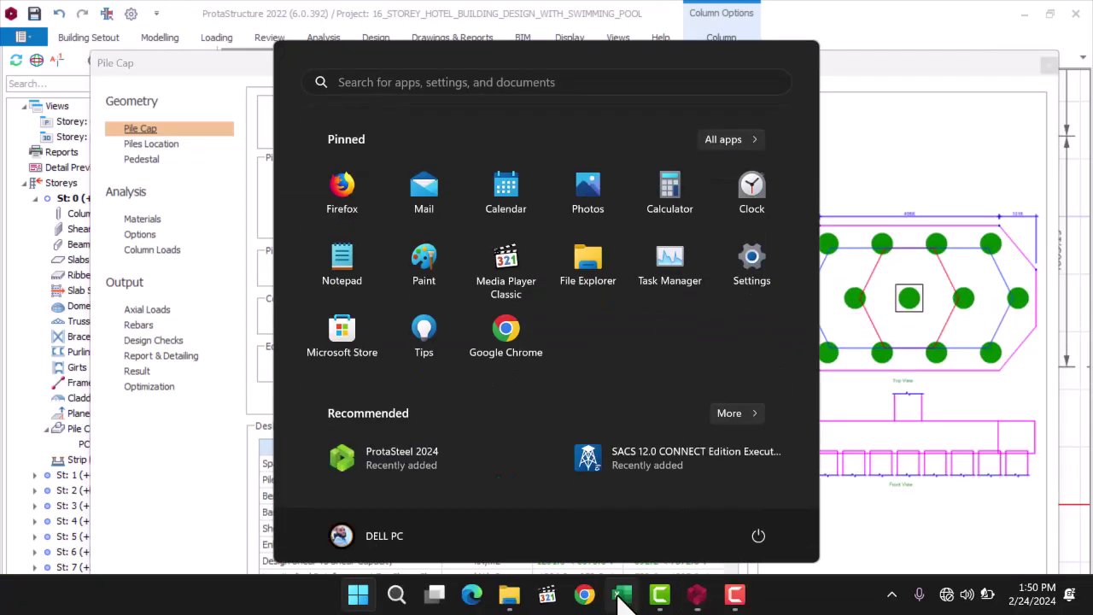
{"action": "left_click", "coordinate": [623, 593]}
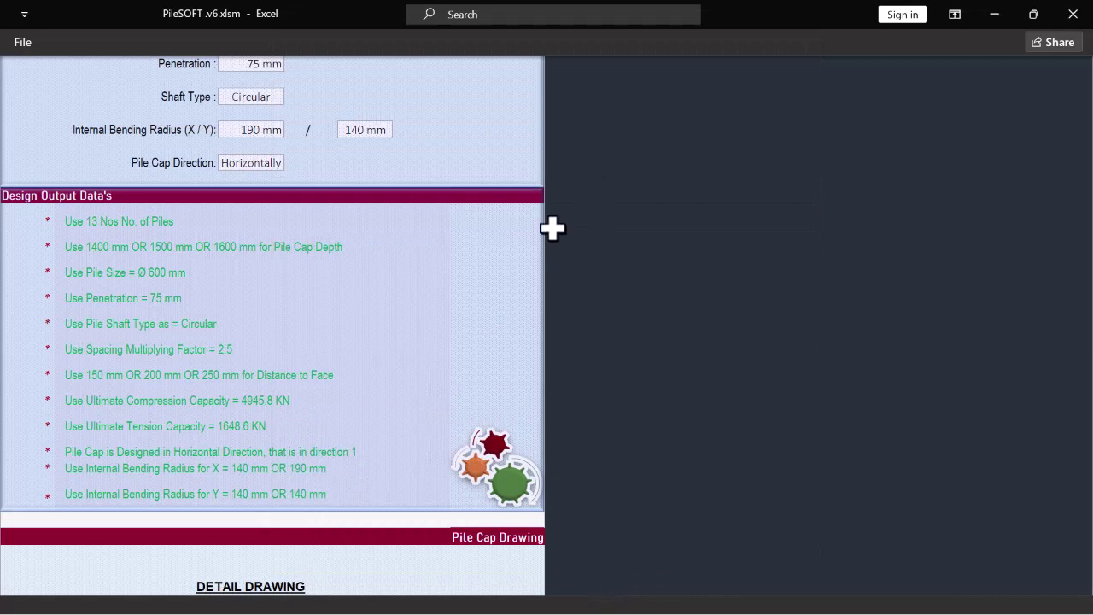
{"action": "scroll", "coordinate": [352, 184], "scroll_direction": "up", "scroll_amount": 6}
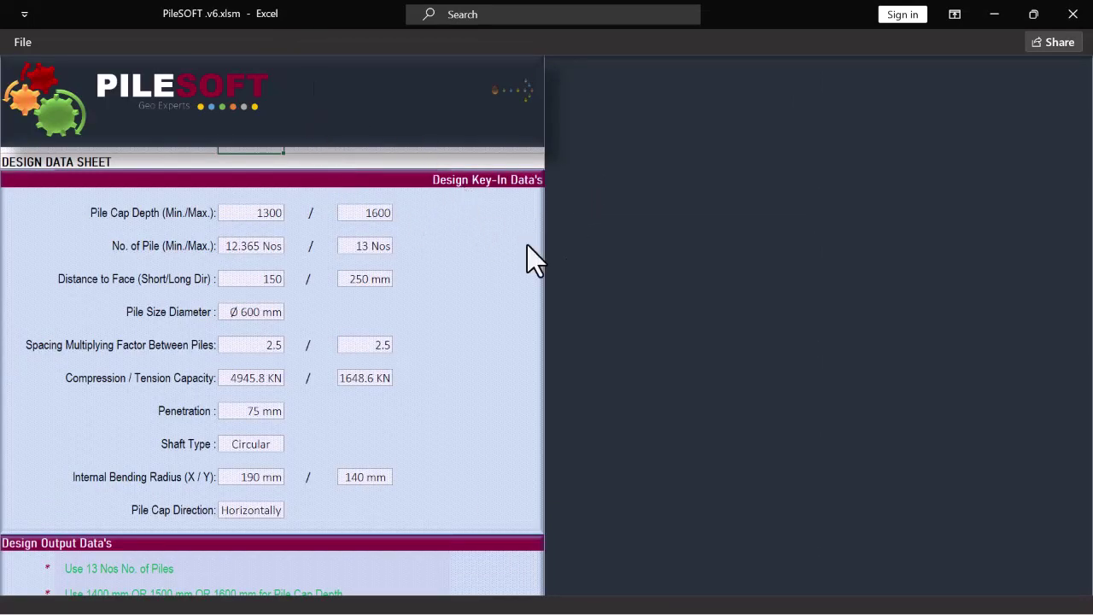
{"action": "key", "text": "super"}
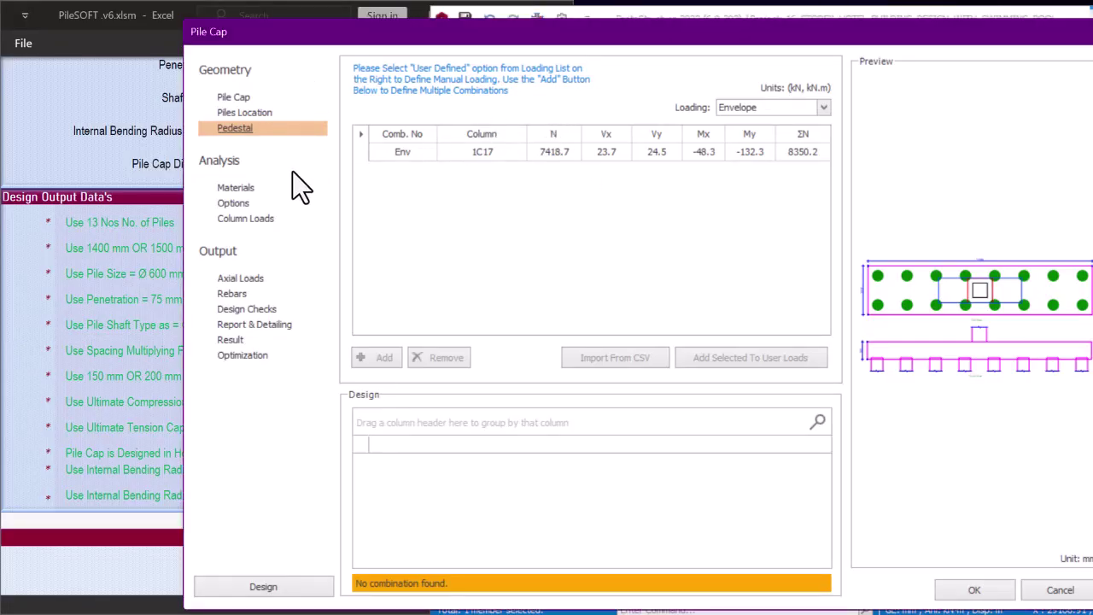
Open the pile cap geometry settings and choose 13 piles to match PileSOFT's recommendation
{"action": "left_click", "coordinate": [236, 98]}
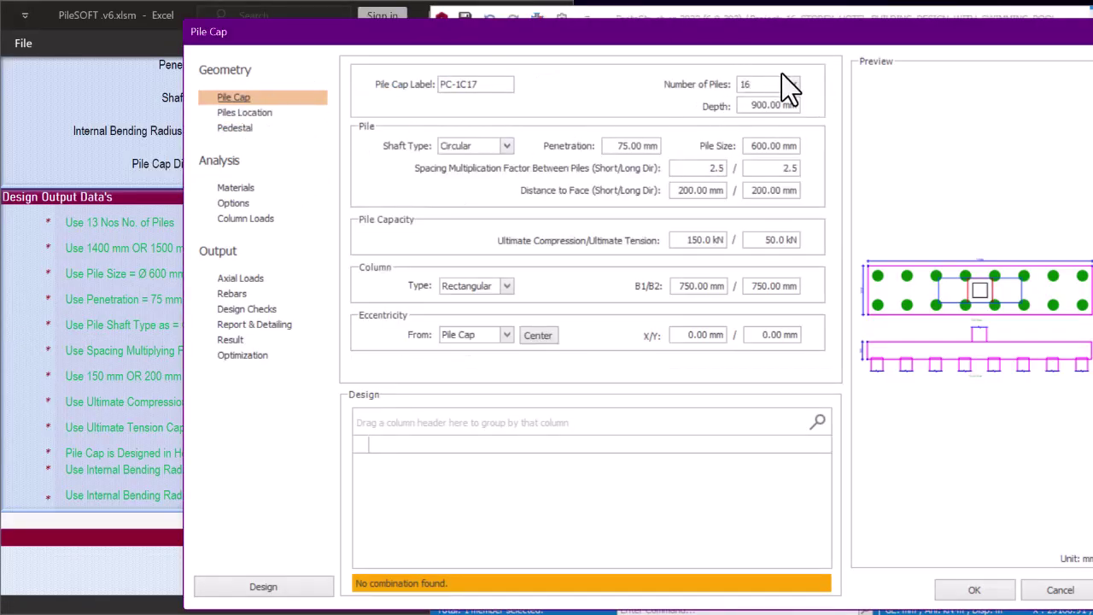
{"action": "left_click", "coordinate": [126, 183]}
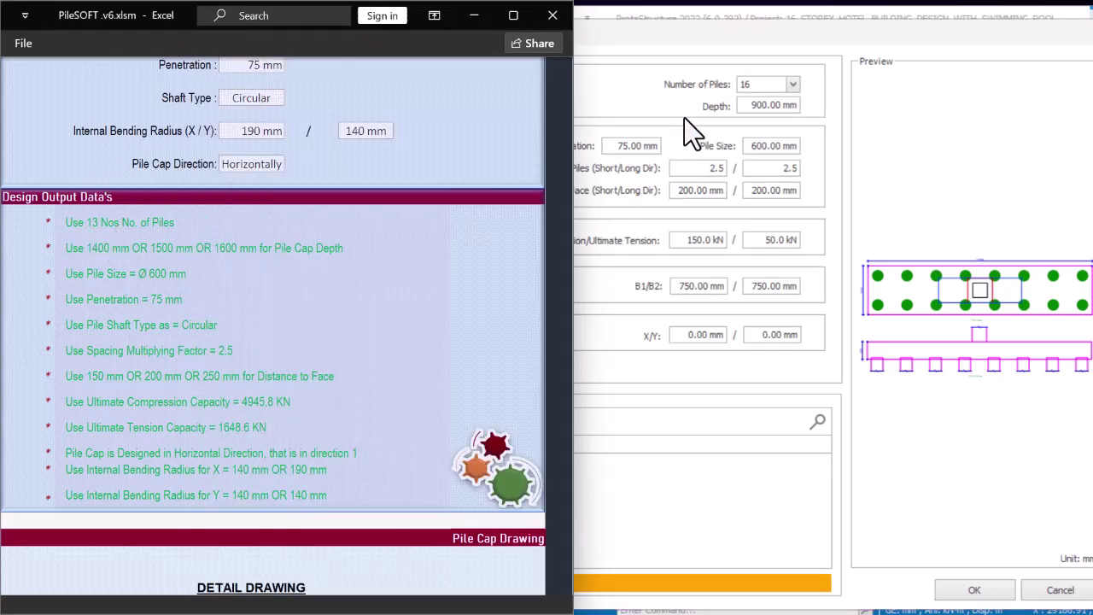
{"action": "left_click", "coordinate": [793, 85]}
{"action": "left_click", "coordinate": [793, 86]}
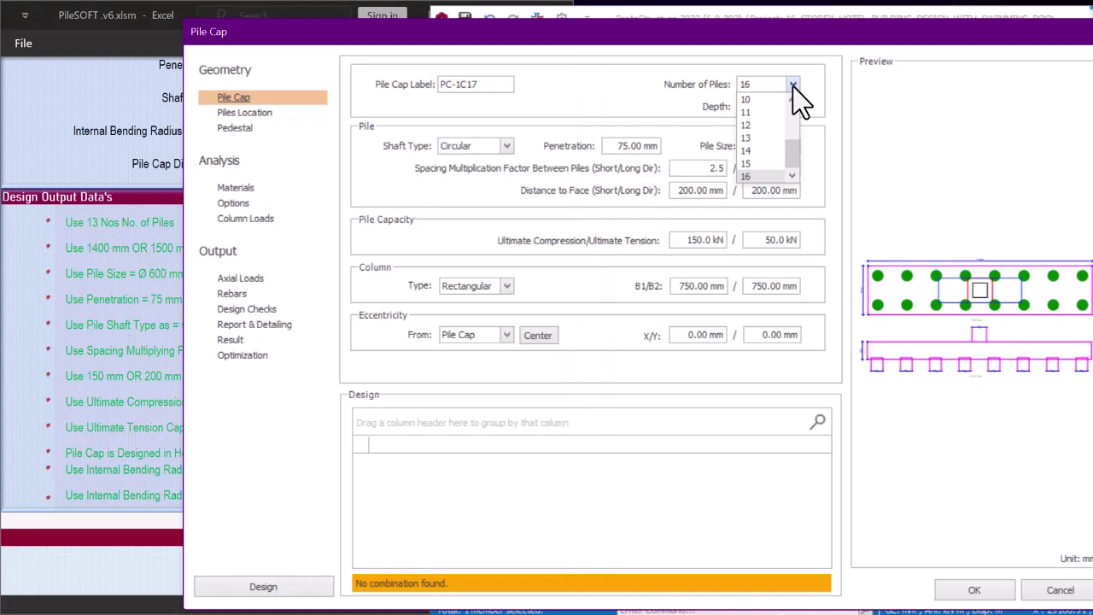
{"action": "left_click", "coordinate": [743, 139]}
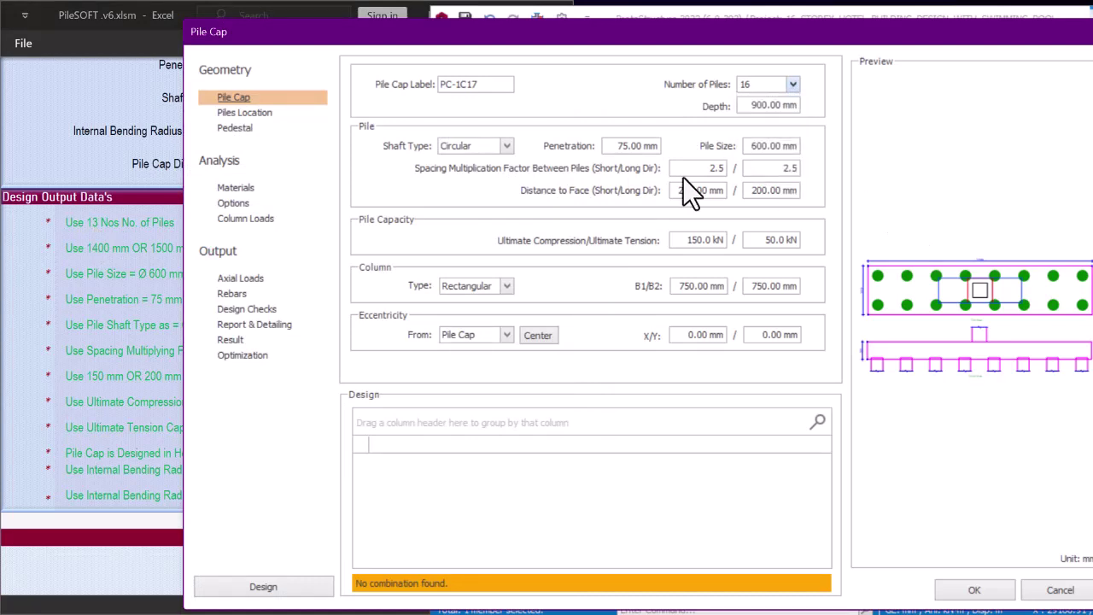
Check PileSOFT's recommended pile cap depth and set the depth of PC-1C17 to 1400 mm
{"action": "left_click", "coordinate": [110, 268]}
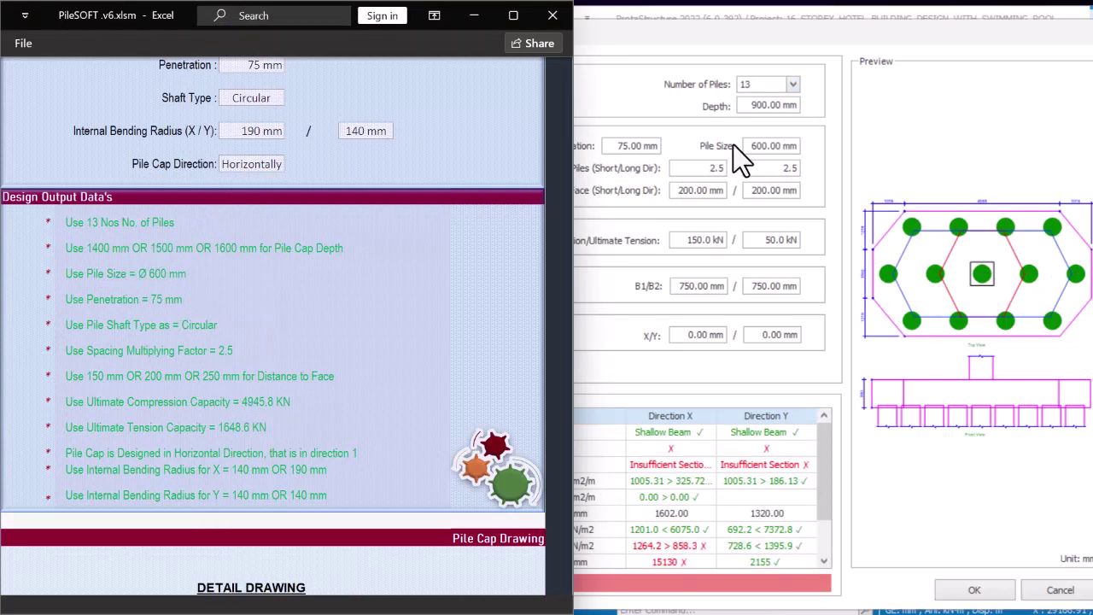
{"action": "left_click", "coordinate": [751, 104]}
{"action": "double_click", "coordinate": [751, 104]}
{"action": "type", "text": "1100"}
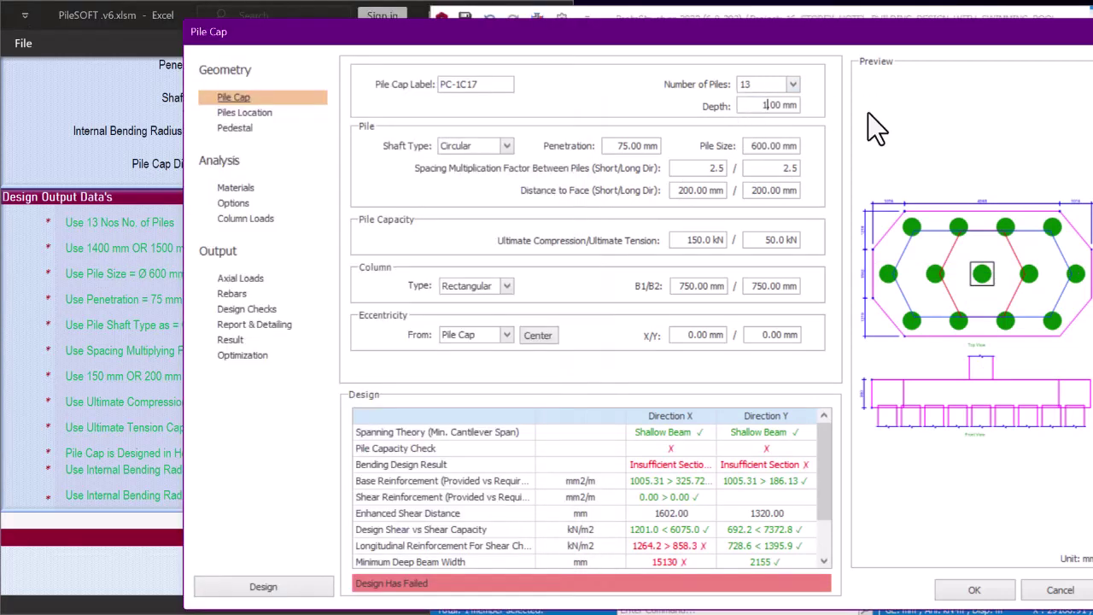
{"action": "type", "text": "400."}
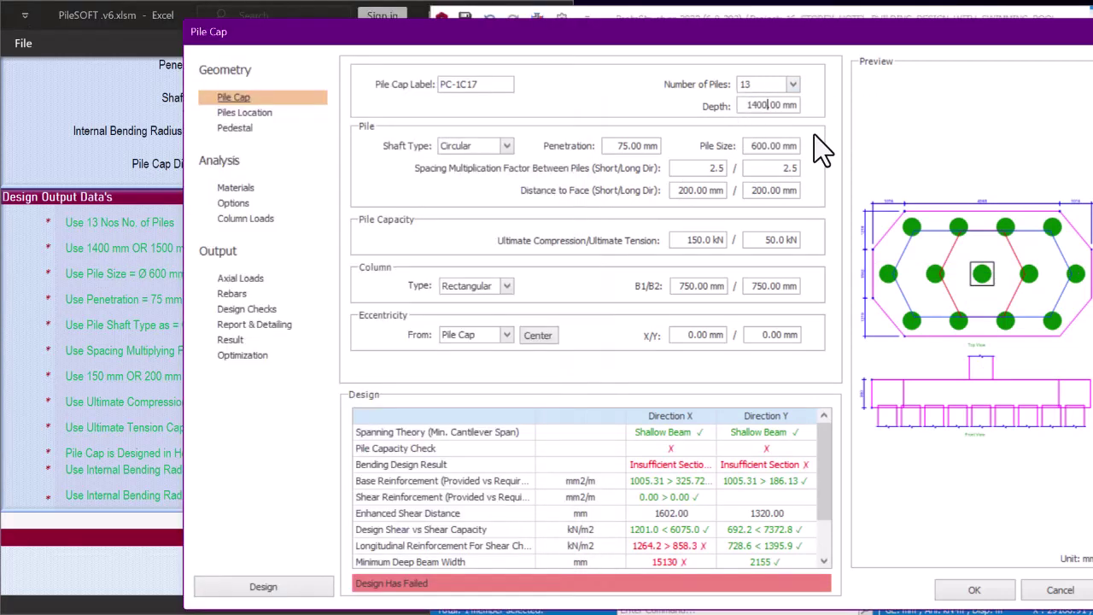
Compare the depth, pile size, penetration, shaft type and spacing multiplication factor of PC-1C17 with PileSOFT's design output data
{"action": "left_click", "coordinate": [124, 277]}
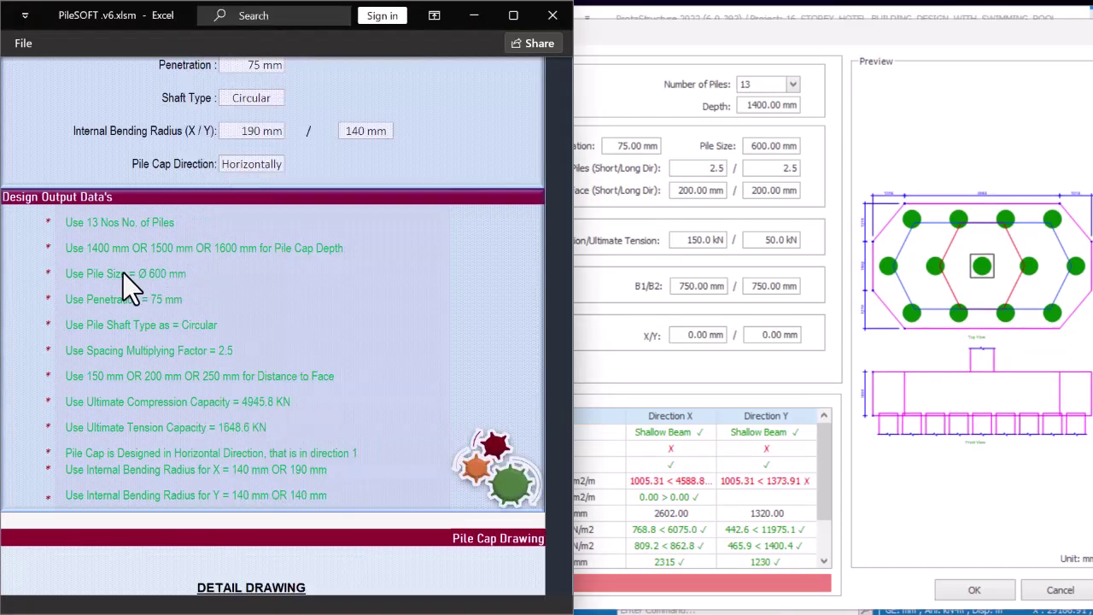
{"action": "left_click", "coordinate": [754, 145]}
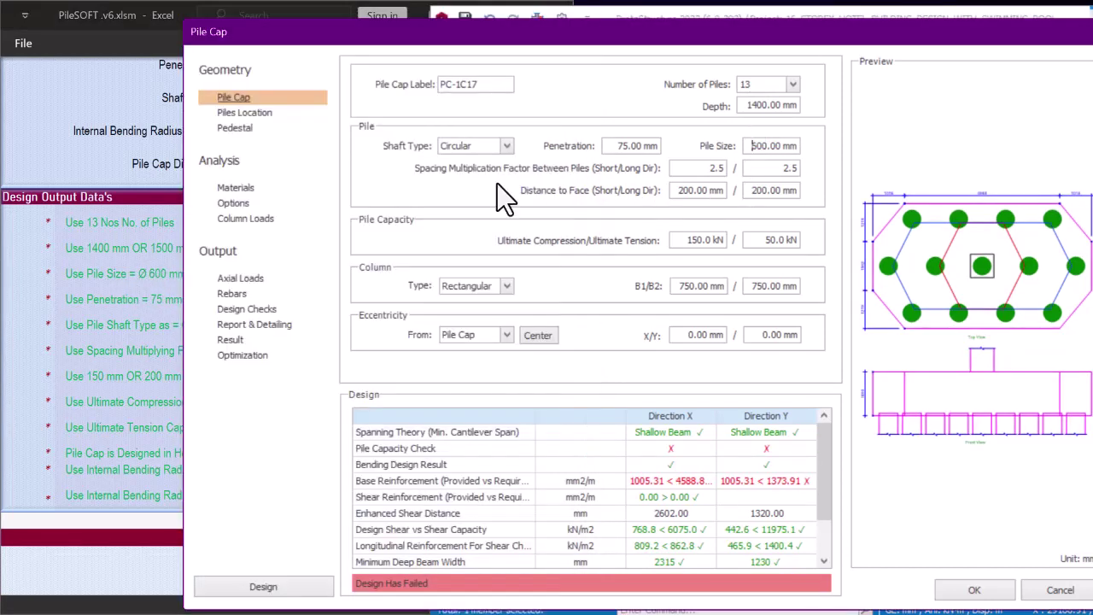
{"action": "left_click", "coordinate": [125, 249]}
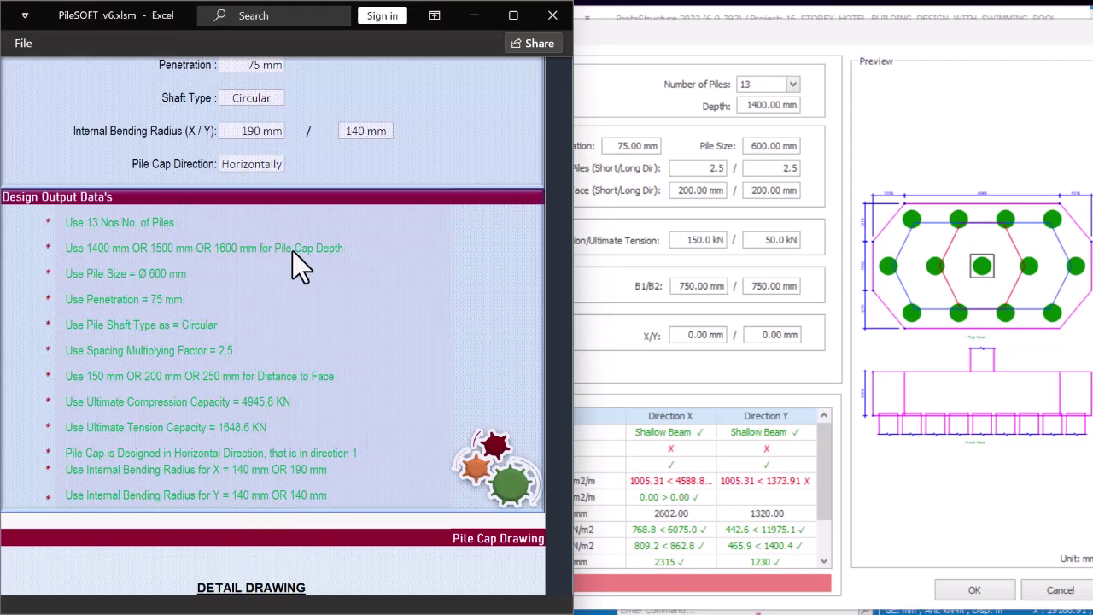
{"action": "left_click", "coordinate": [765, 101]}
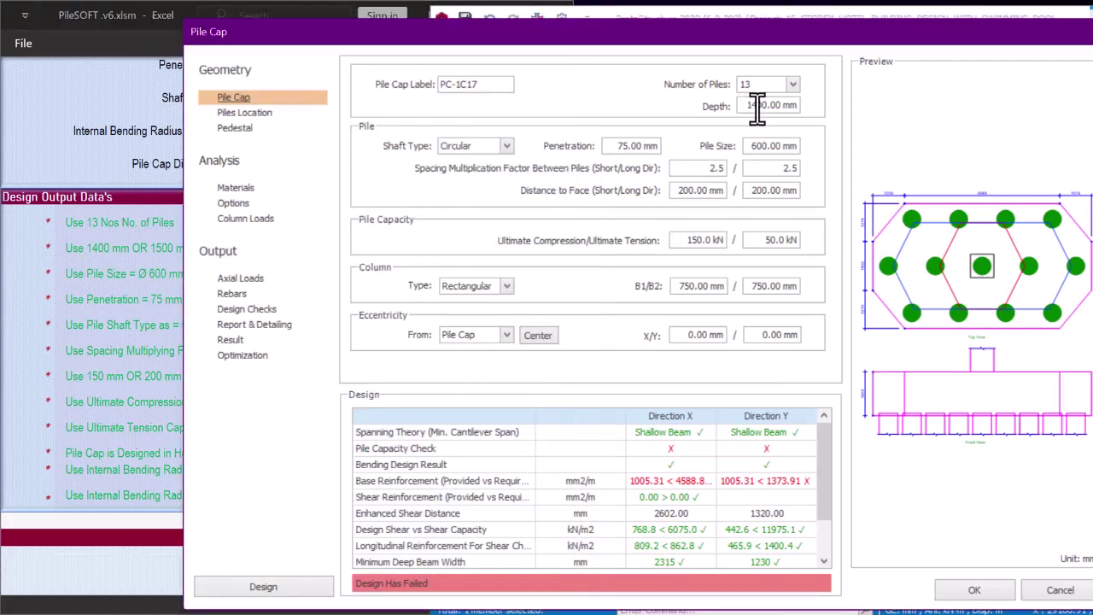
{"action": "left_click", "coordinate": [118, 252]}
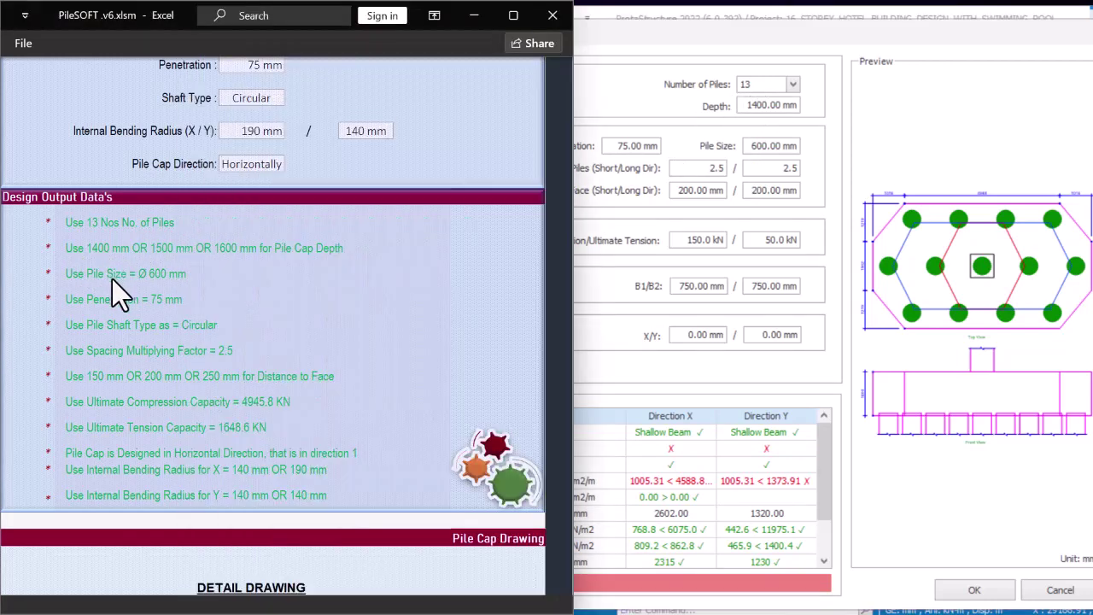
{"action": "left_click", "coordinate": [629, 139]}
{"action": "left_click", "coordinate": [125, 346]}
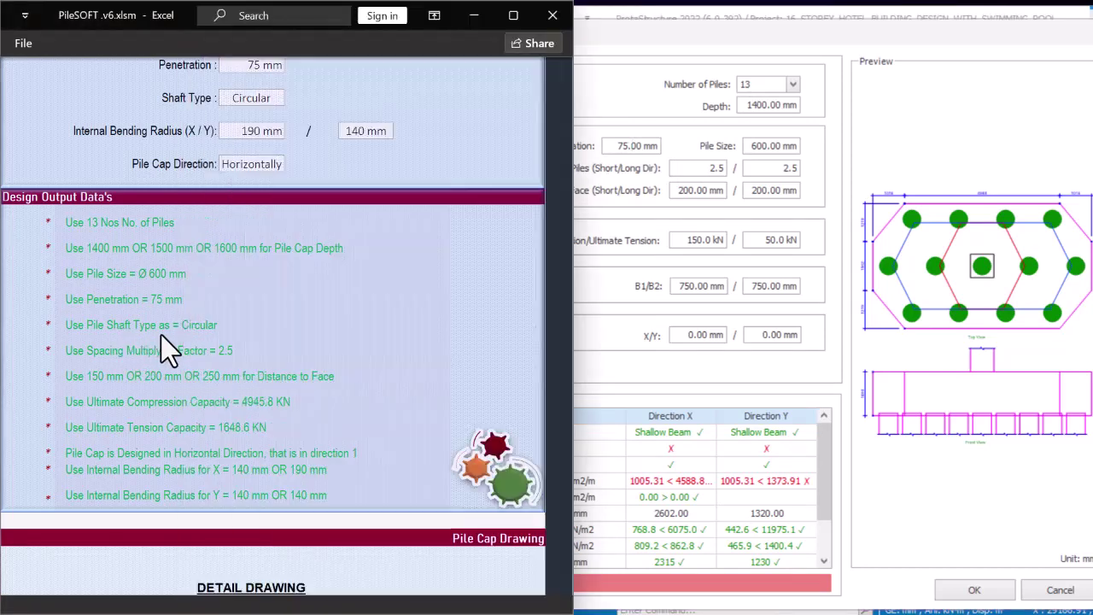
{"action": "left_click", "coordinate": [599, 224]}
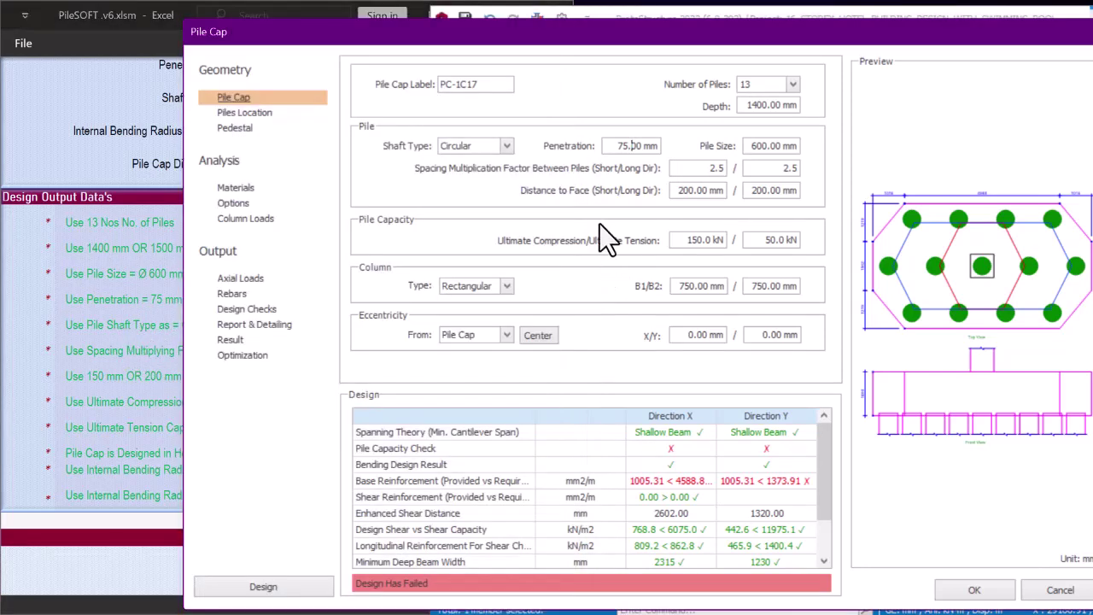
{"action": "left_click", "coordinate": [112, 355]}
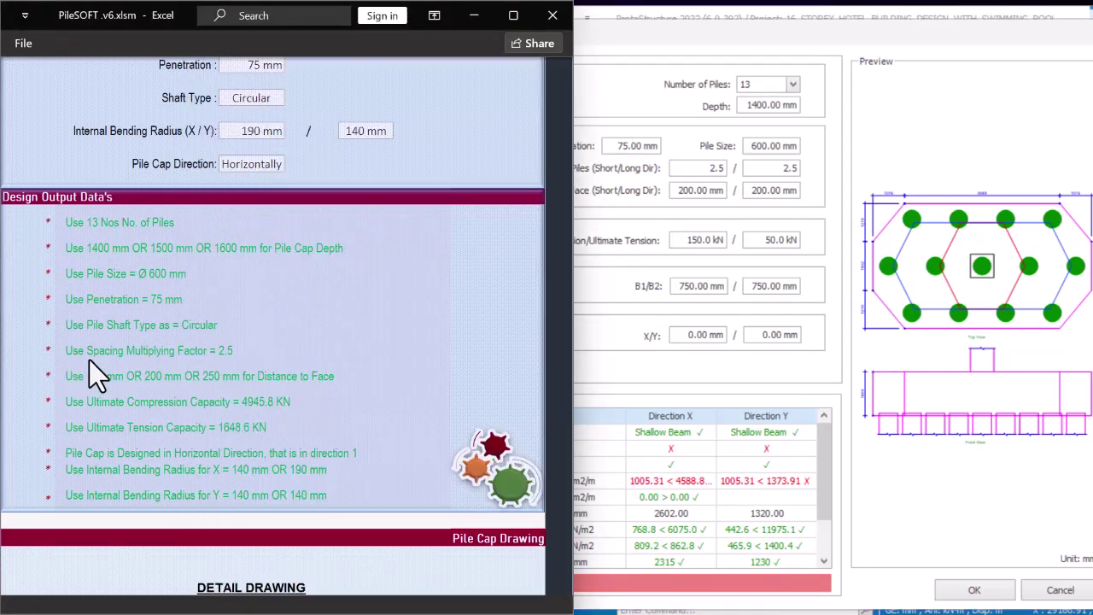
{"action": "left_click", "coordinate": [712, 172]}
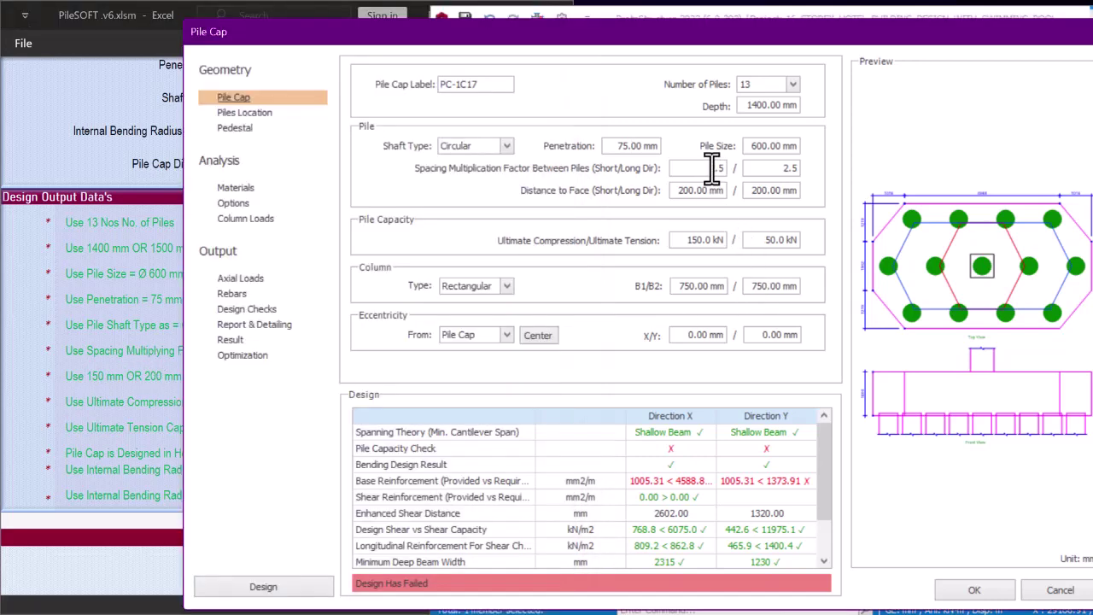
Check PileSOFT's distance to face options and set the short and long direction distances to 250 mm each
{"action": "left_click", "coordinate": [119, 423]}
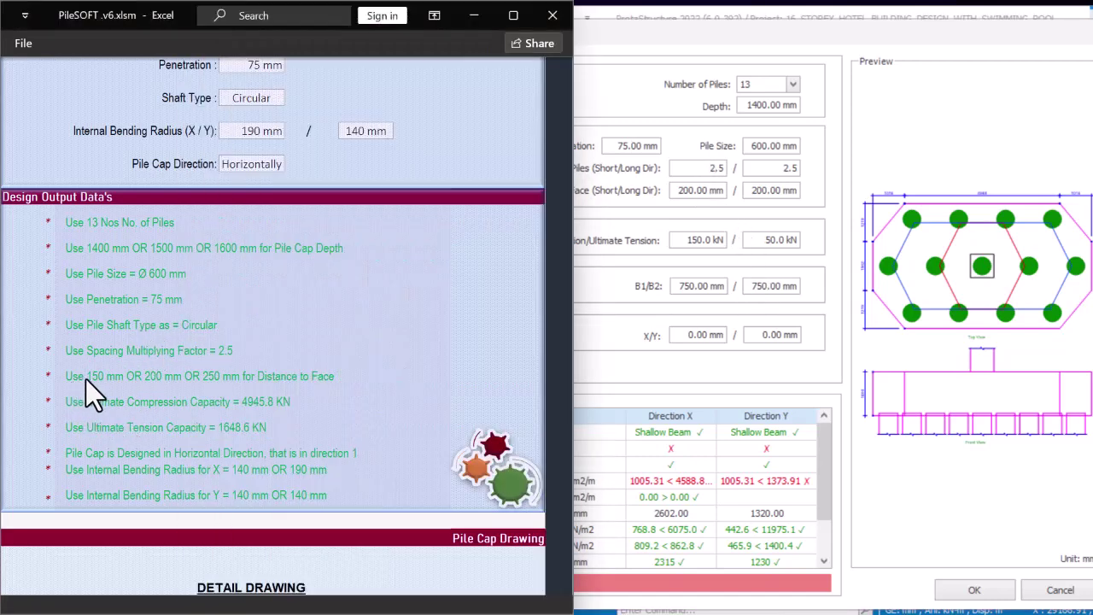
{"action": "left_click", "coordinate": [672, 231]}
{"action": "left_click_drag", "start_coordinate": [724, 190], "coordinate": [680, 181]}
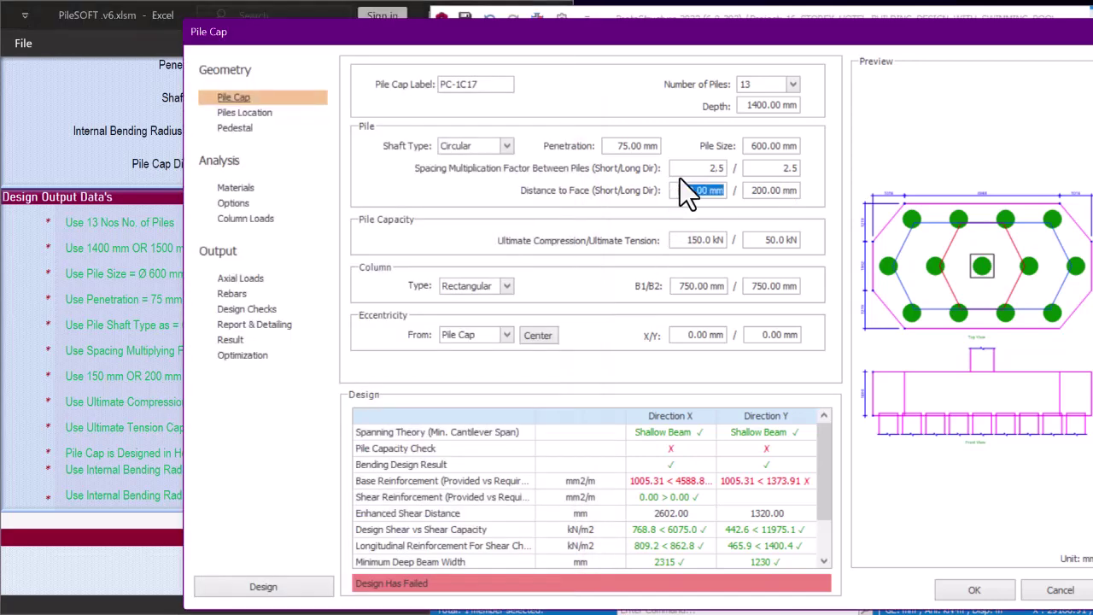
{"action": "type", "text": "250."}
{"action": "key", "text": "Return"}
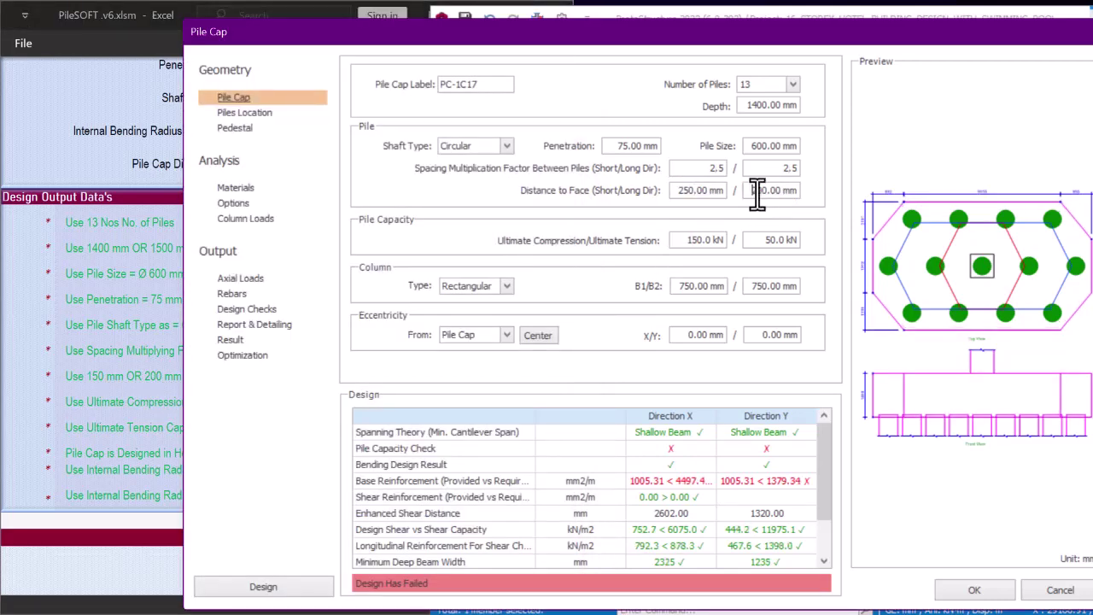
{"action": "left_click_drag", "start_coordinate": [758, 192], "coordinate": [850, 192]}
{"action": "type", "text": "250"}
{"action": "key", "text": "Return"}
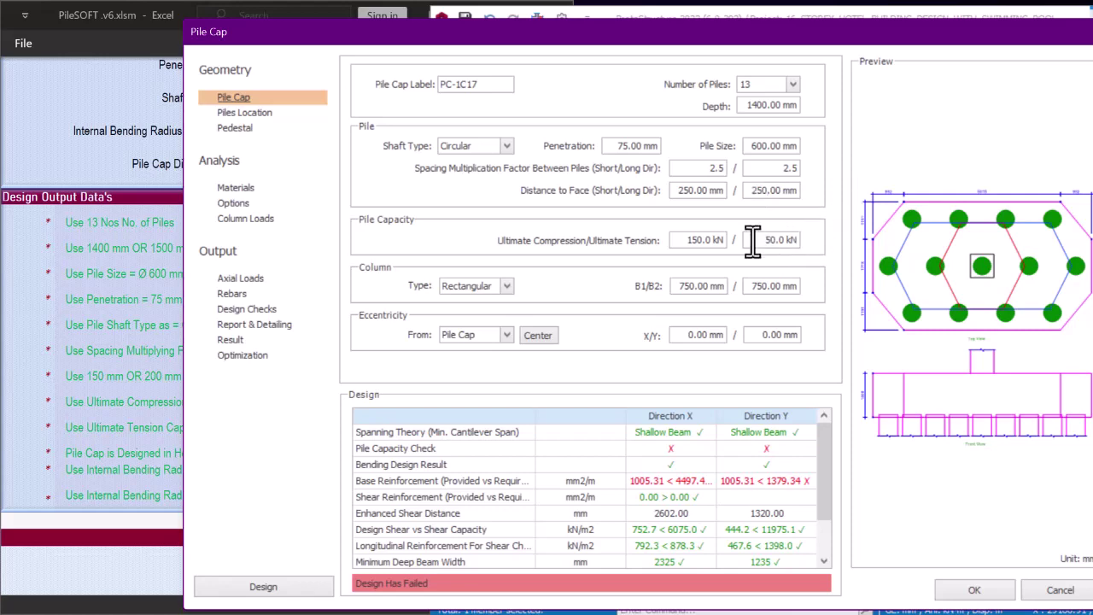
Set the pile's ultimate compression capacity to 4945.8 kN from PileSOFT's output
{"action": "left_click", "coordinate": [203, 324]}
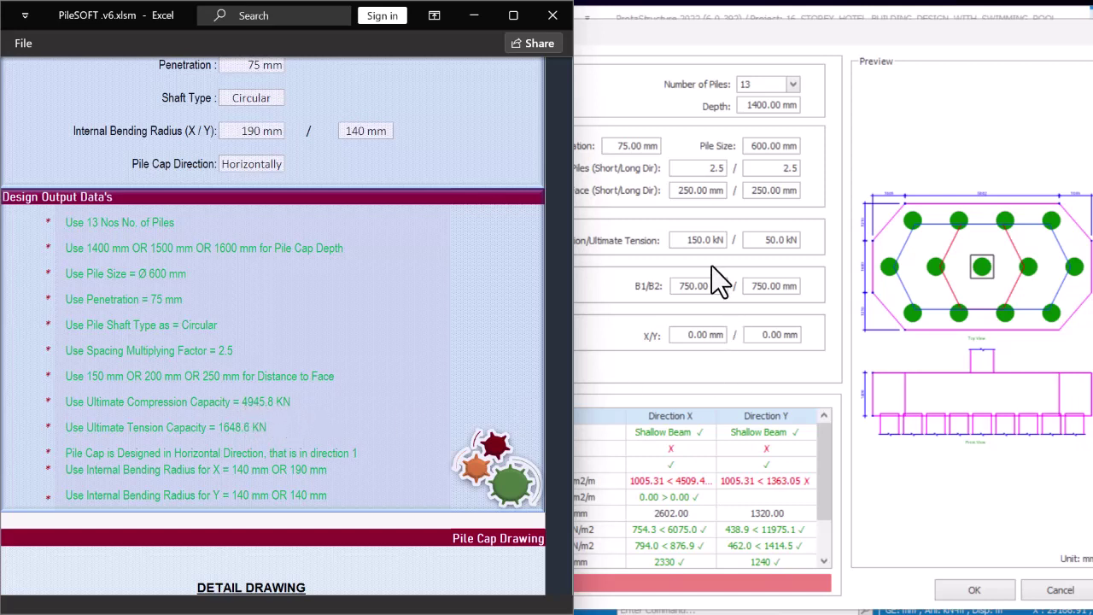
{"action": "left_click", "coordinate": [700, 240]}
{"action": "left_click_drag", "start_coordinate": [690, 240], "coordinate": [732, 240]}
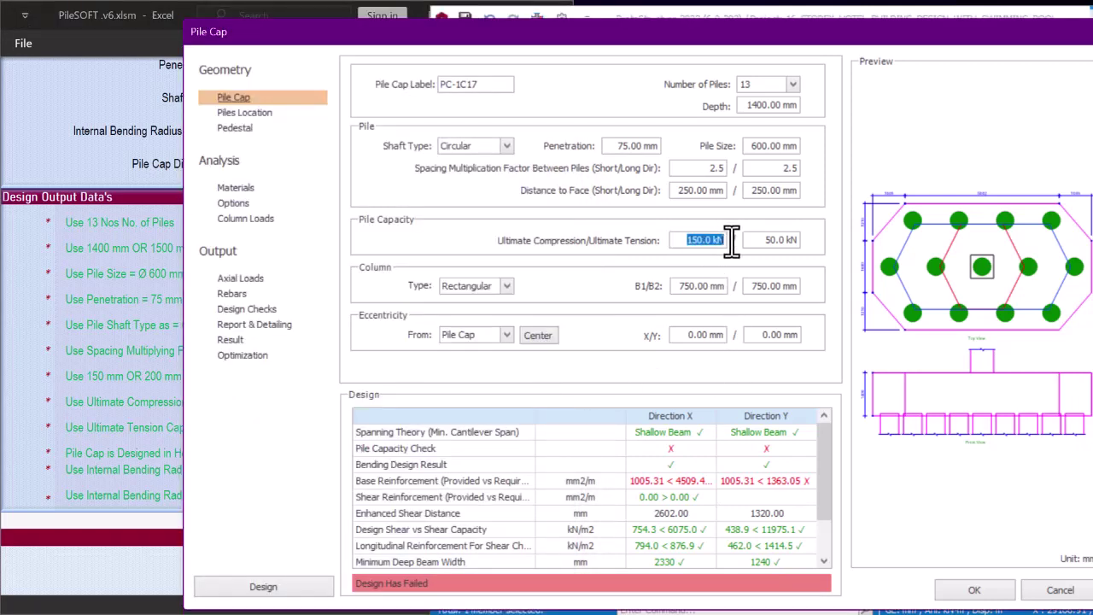
{"action": "type", "text": "4"}
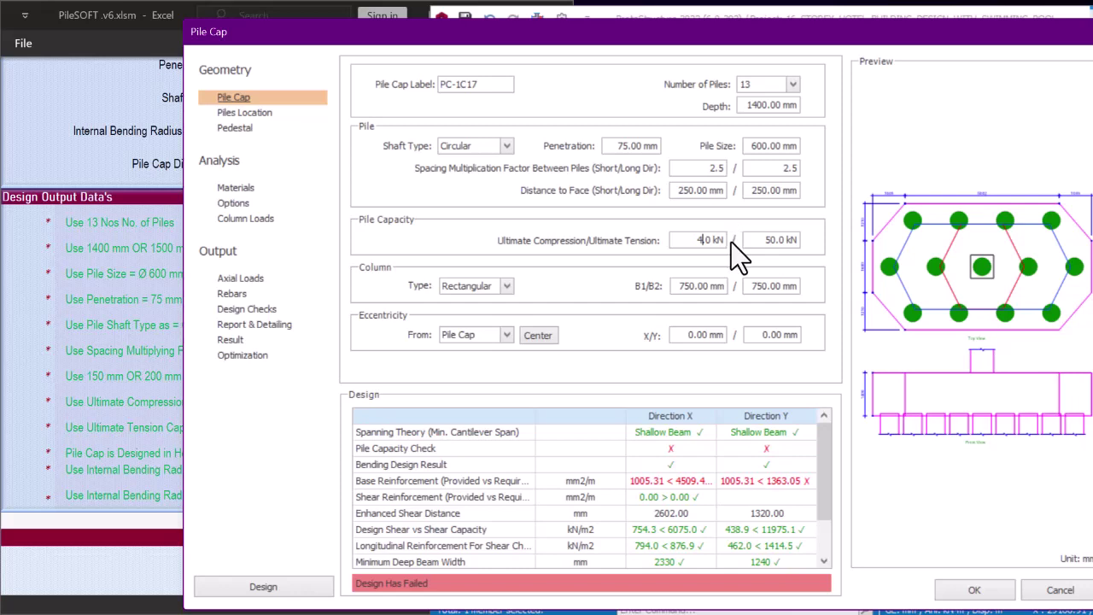
{"action": "type", "text": "945.8"}
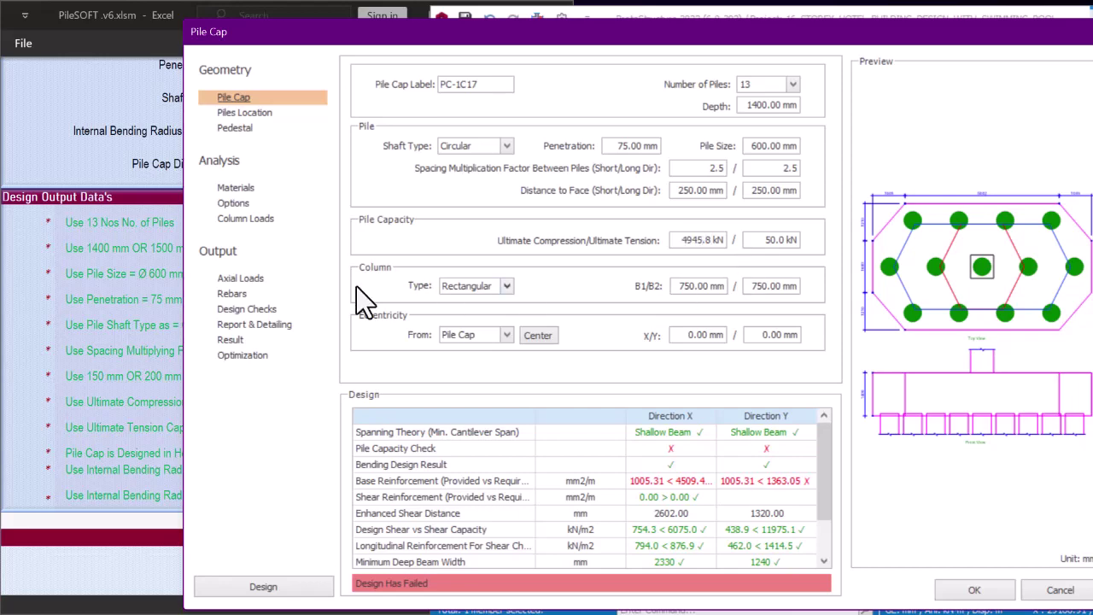
Set the pile's ultimate tension capacity to 1648.6 kN, verify it against PileSOFT, and check the design results list
{"action": "left_click", "coordinate": [118, 326]}
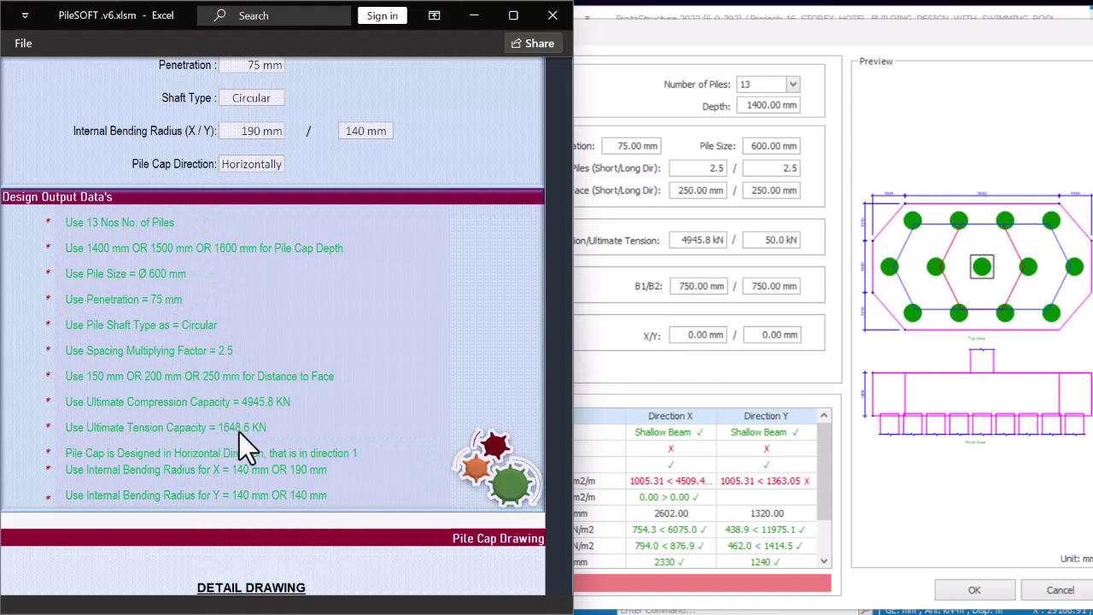
{"action": "left_click", "coordinate": [761, 240]}
{"action": "type", "text": "1648"}
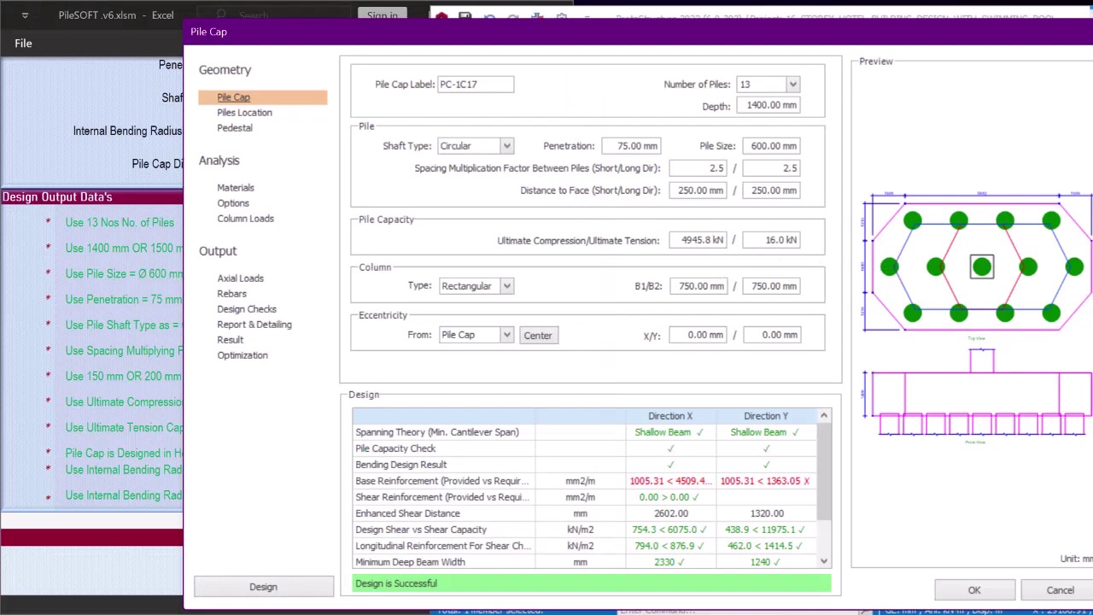
{"action": "type", "text": ".6"}
{"action": "key", "text": "alt+Tab"}
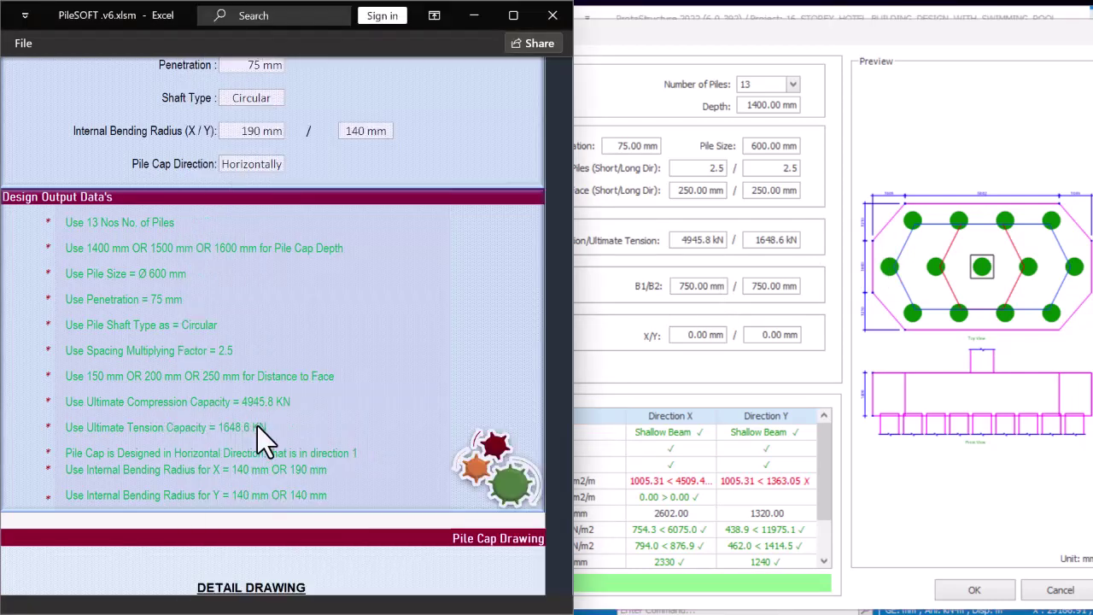
{"action": "left_click", "coordinate": [771, 240]}
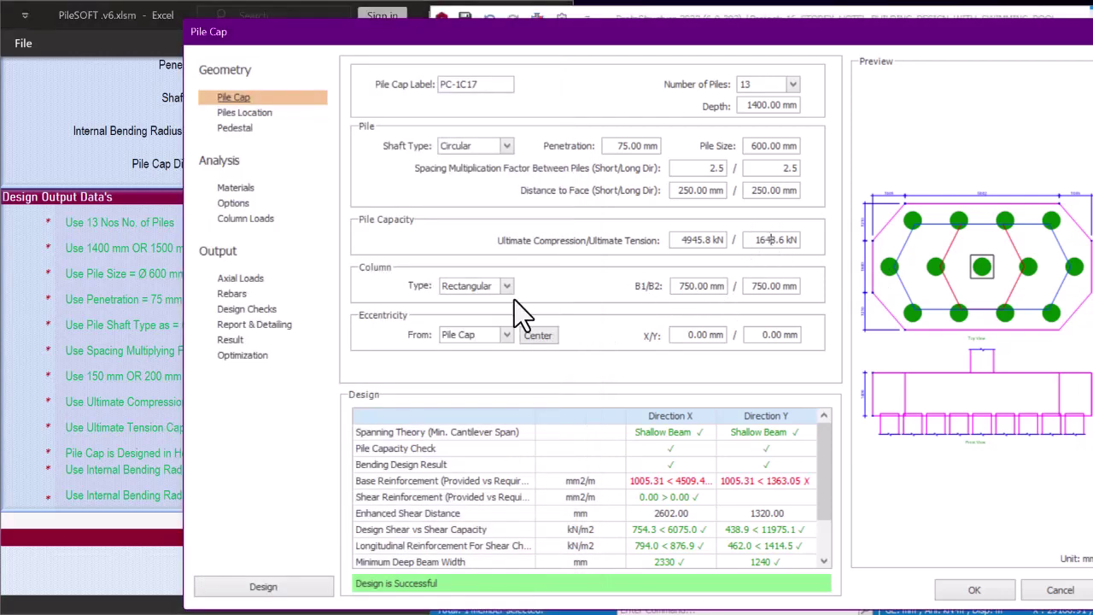
{"action": "scroll", "coordinate": [662, 476], "scroll_direction": "down", "scroll_amount": 1}
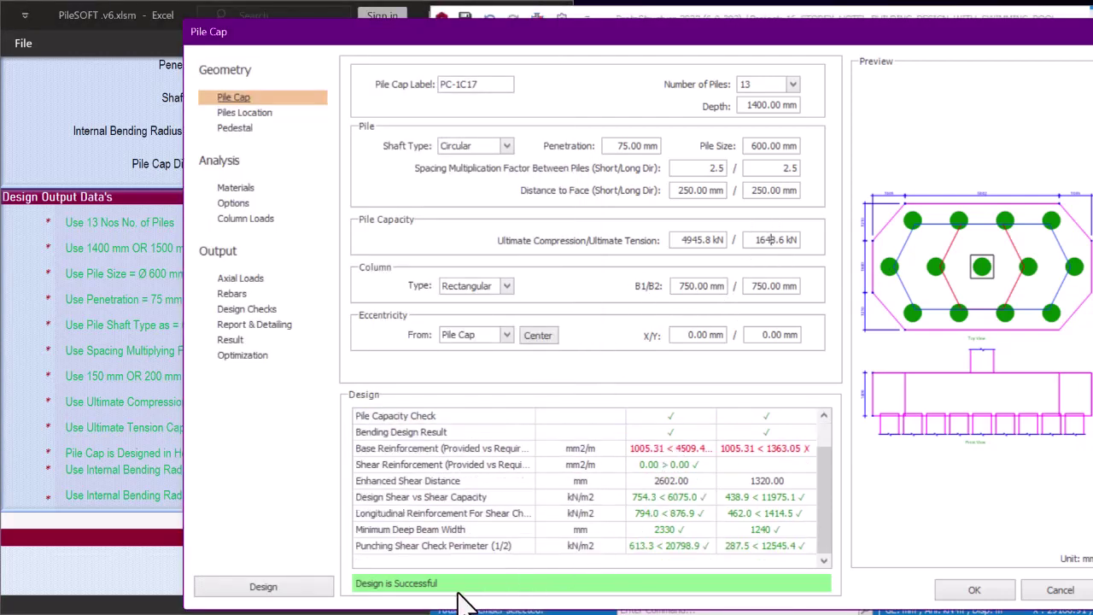
Open the rebar settings of PC-1C17 and set the Base (X) bar spacing to 125 mm
{"action": "scroll", "coordinate": [717, 463], "scroll_direction": "up", "scroll_amount": 2}
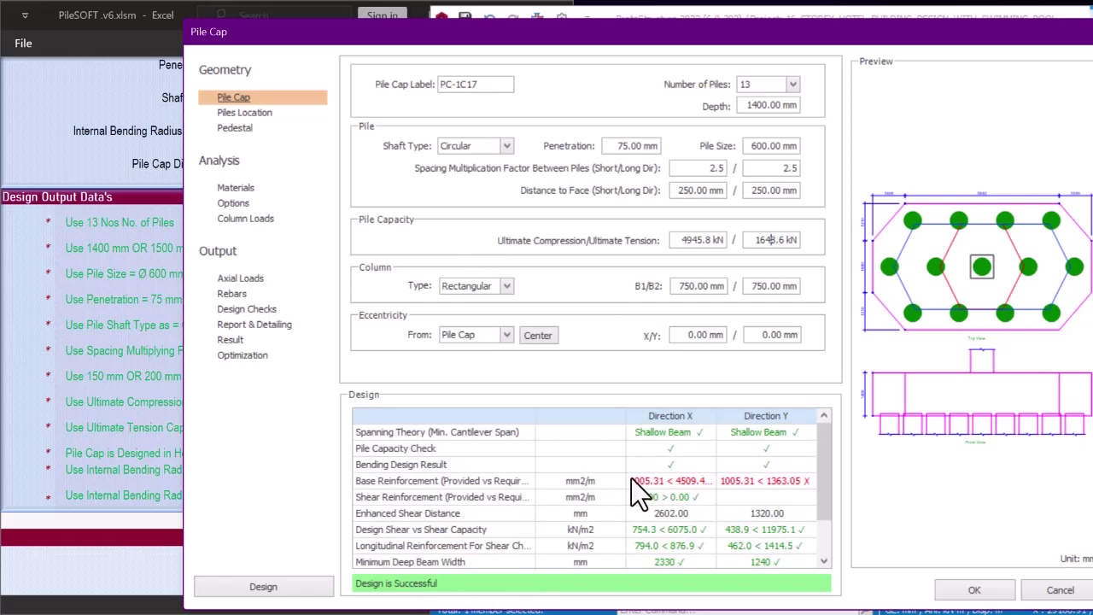
{"action": "left_click", "coordinate": [236, 294]}
{"action": "left_click", "coordinate": [670, 94]}
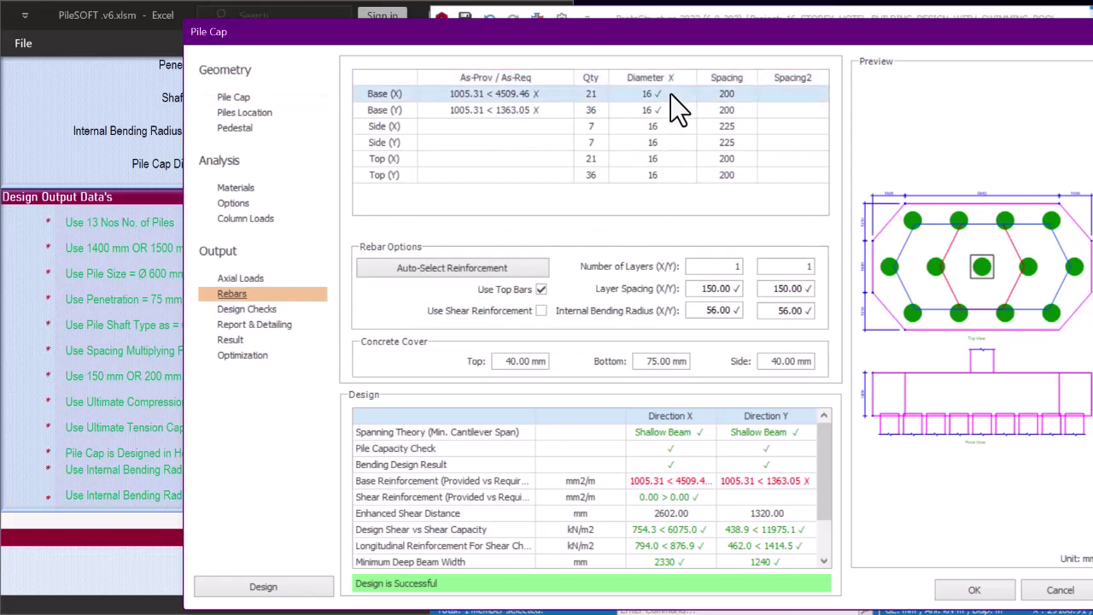
{"action": "left_click", "coordinate": [724, 94]}
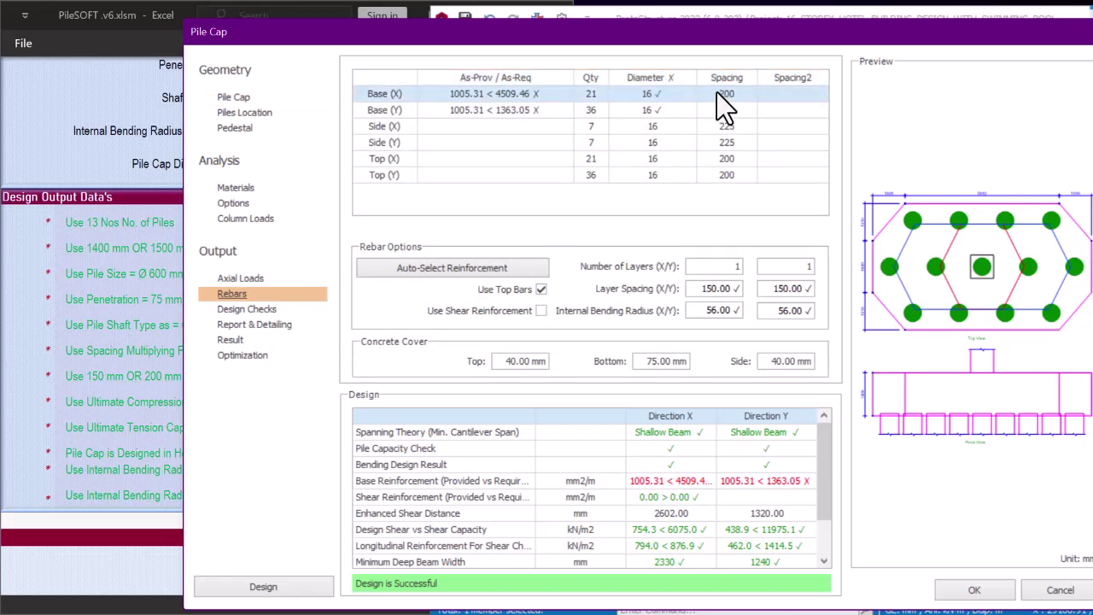
{"action": "type", "text": "125"}
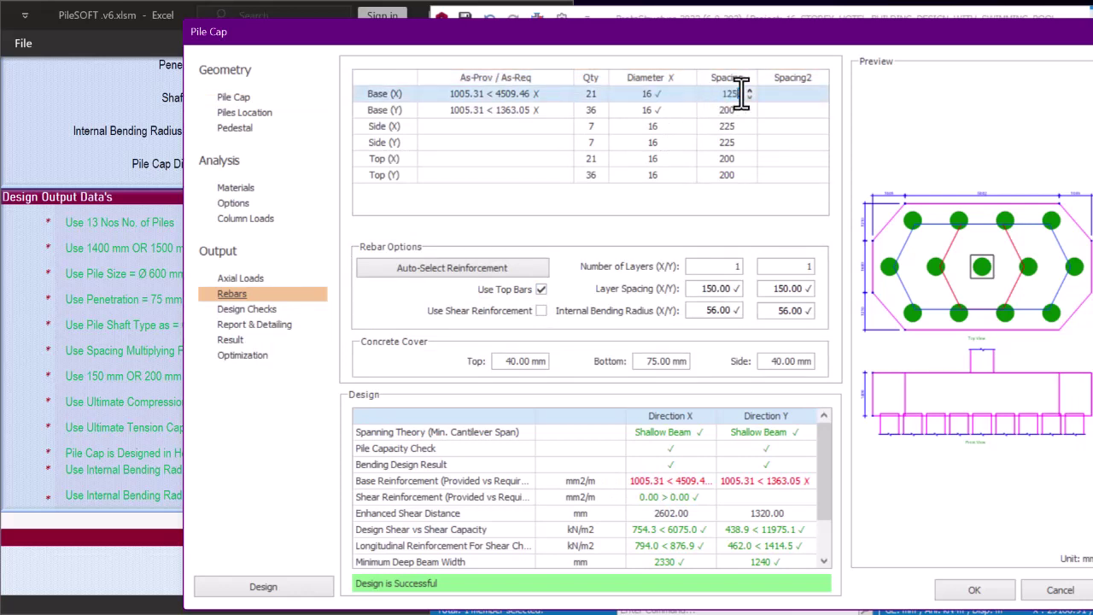
{"action": "left_click", "coordinate": [732, 109]}
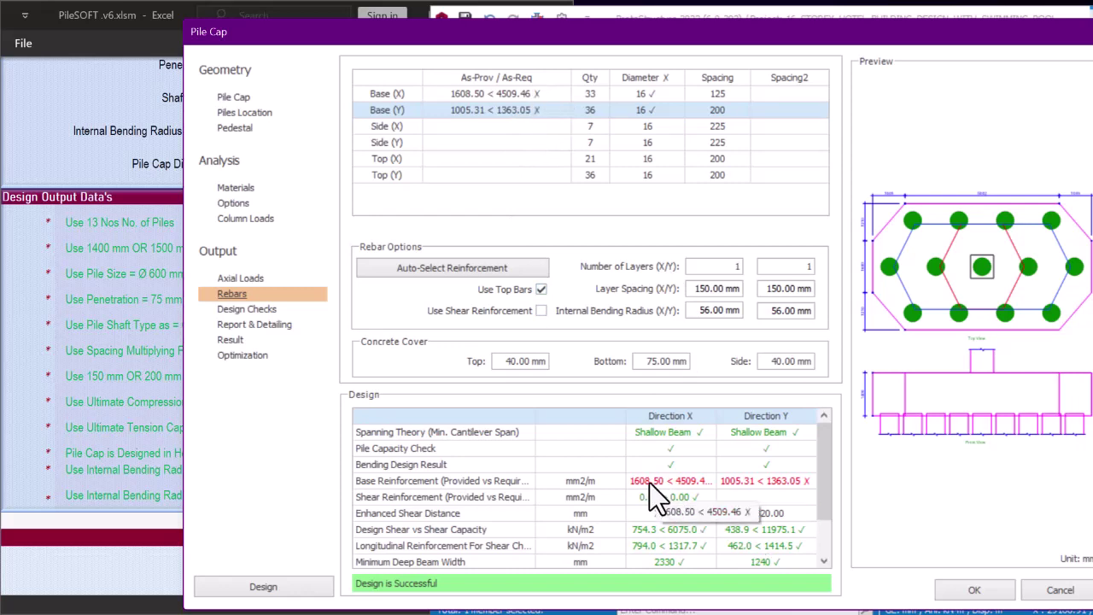
Set the Base (X) bar diameter to 20 mm and dismiss the Bentley connection window
{"action": "left_click", "coordinate": [719, 96]}
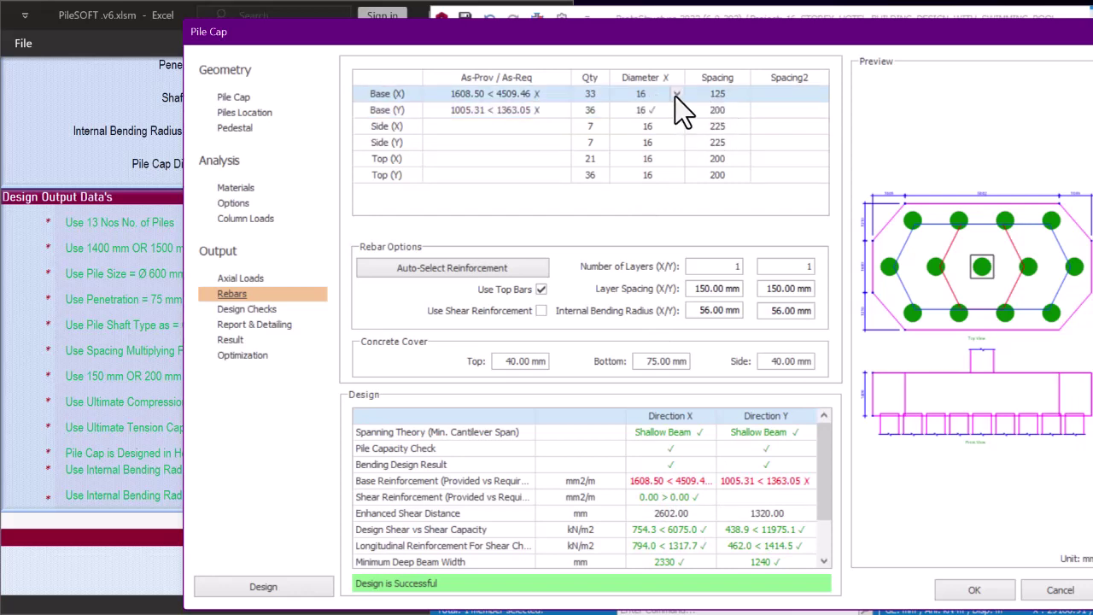
{"action": "left_click", "coordinate": [673, 96]}
{"action": "left_click", "coordinate": [658, 129]}
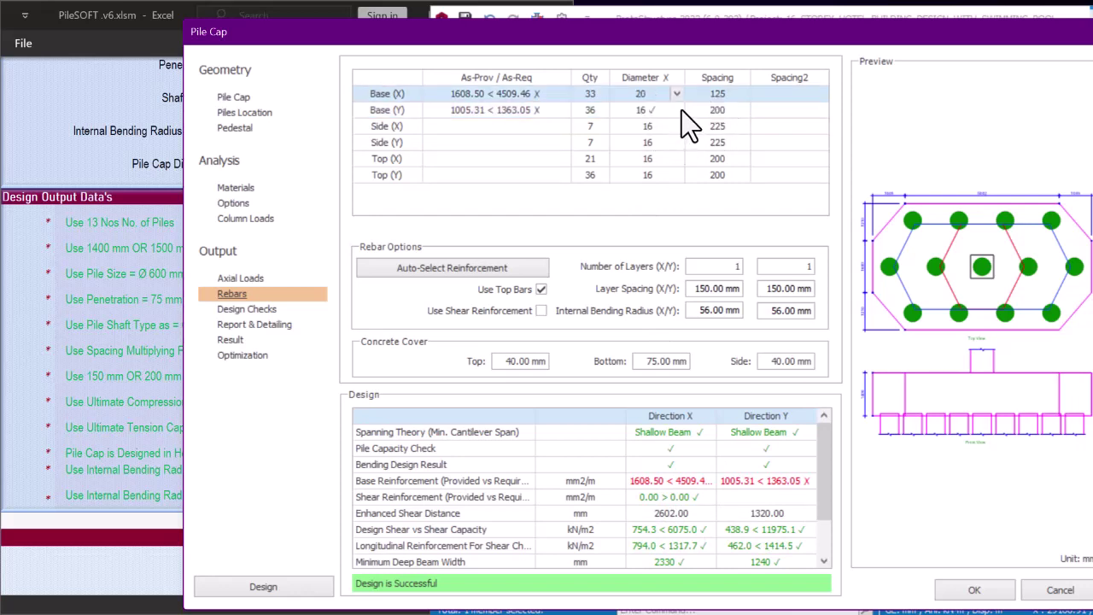
{"action": "left_click", "coordinate": [709, 111]}
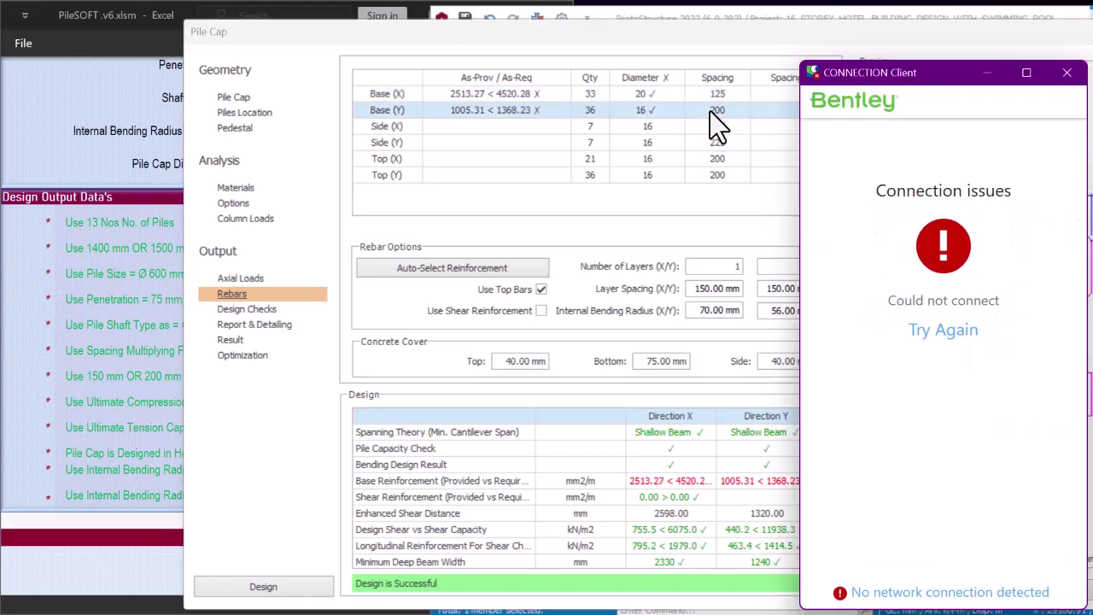
{"action": "left_click", "coordinate": [1067, 73]}
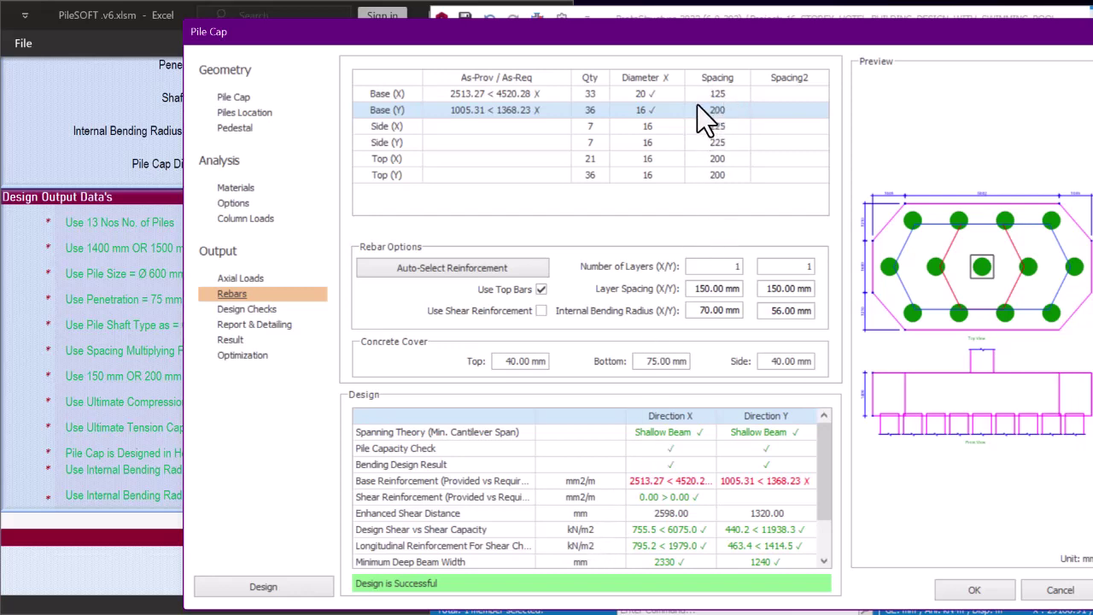
Set the Base (Y) bars to 20 mm diameter at 125 mm spacing
{"action": "left_click", "coordinate": [652, 111]}
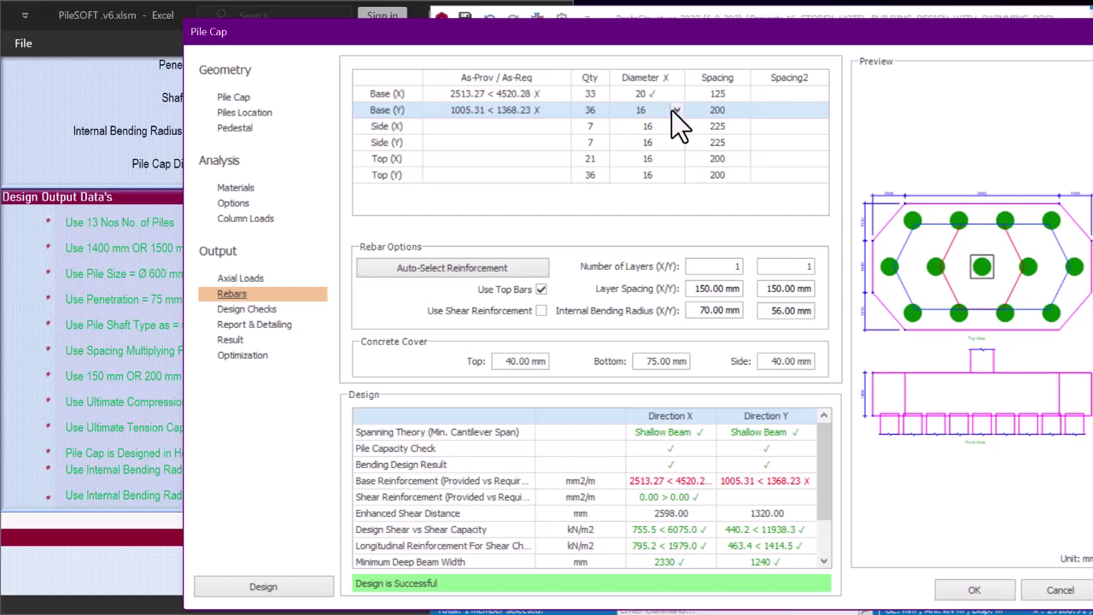
{"action": "left_click", "coordinate": [674, 110]}
{"action": "left_click", "coordinate": [658, 133]}
{"action": "left_click", "coordinate": [704, 109]}
{"action": "left_click", "coordinate": [706, 109]}
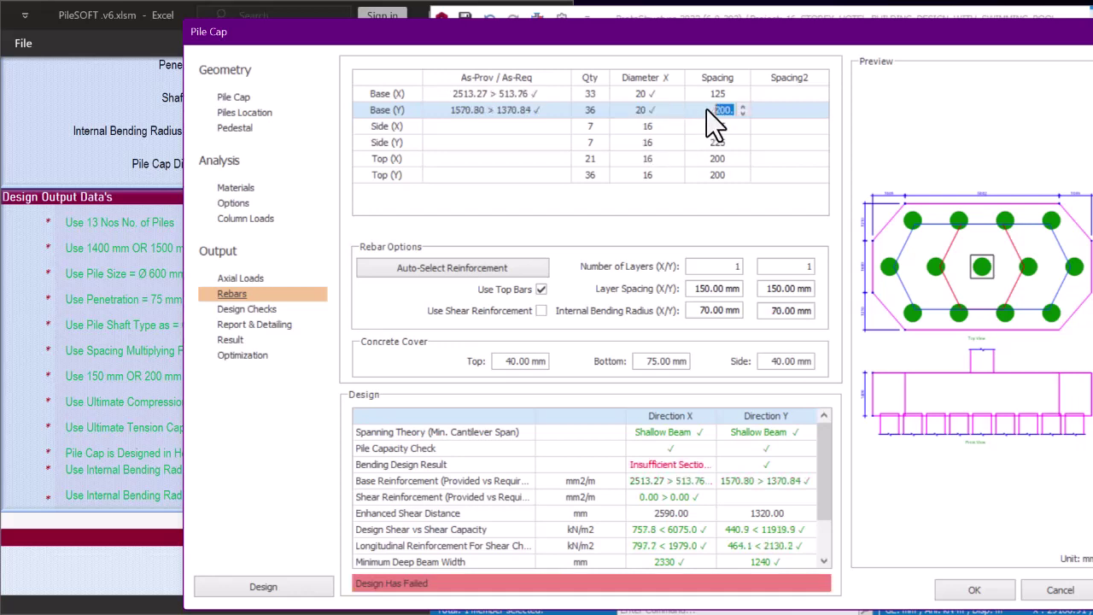
{"action": "type", "text": "125"}
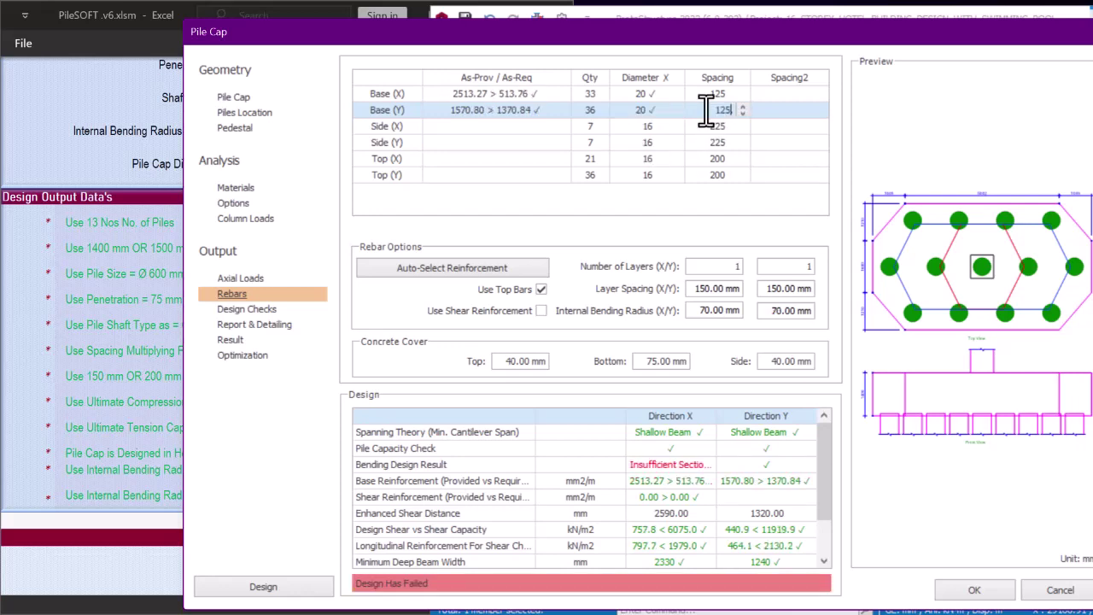
{"action": "key", "text": "Return"}
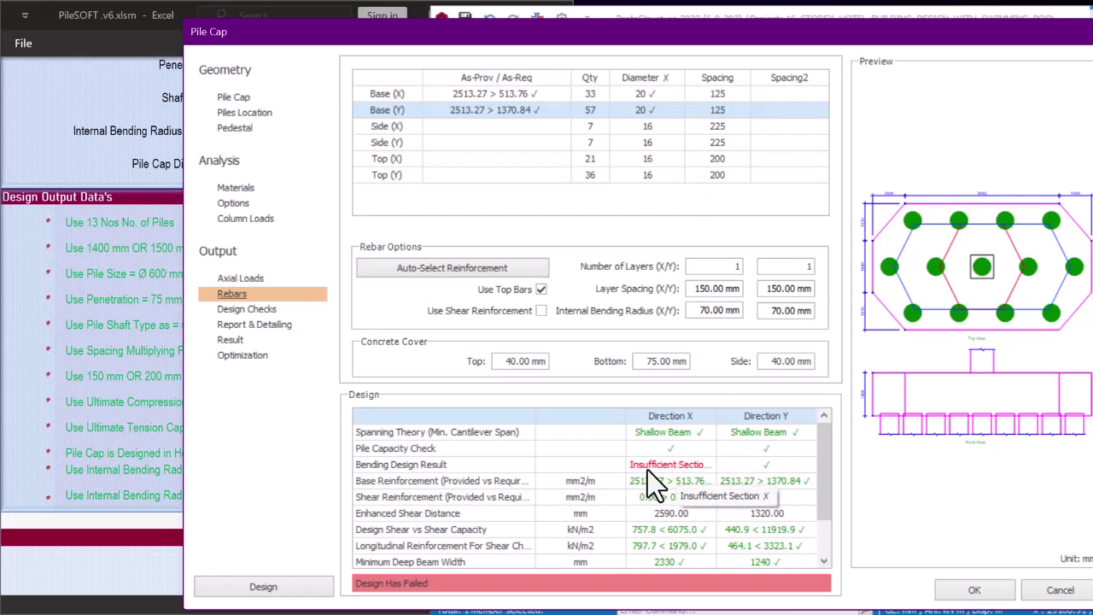
Check PileSOFT's depth options, set the pile cap depth to 1500 mm, and review the rebar table
{"action": "left_click", "coordinate": [109, 278]}
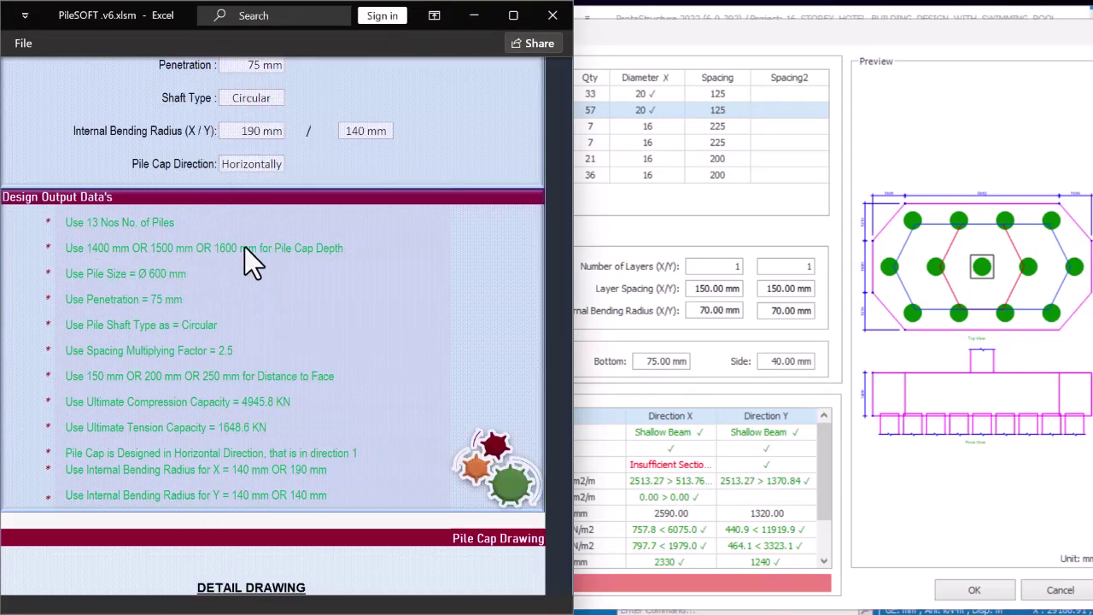
{"action": "left_click", "coordinate": [639, 245]}
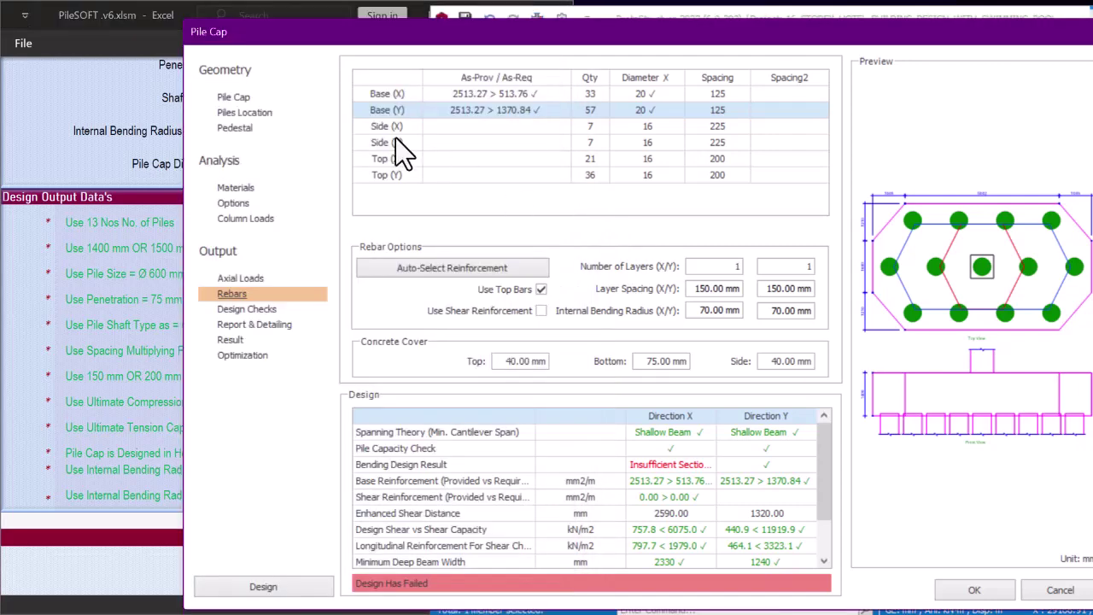
{"action": "left_click", "coordinate": [243, 99]}
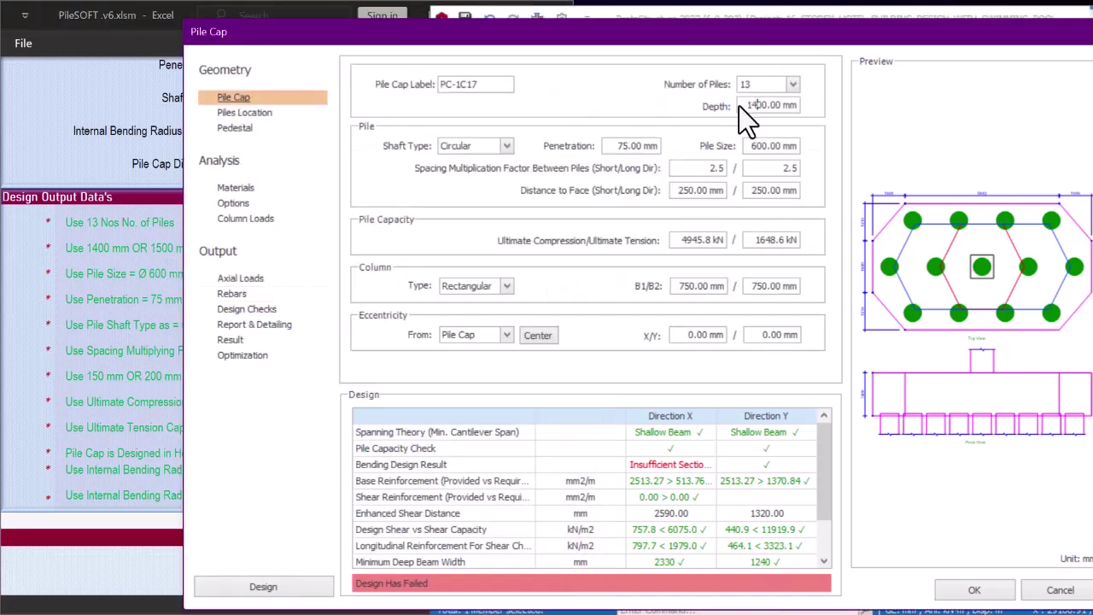
{"action": "left_click_drag", "start_coordinate": [745, 105], "coordinate": [837, 106]}
{"action": "type", "text": "15"}
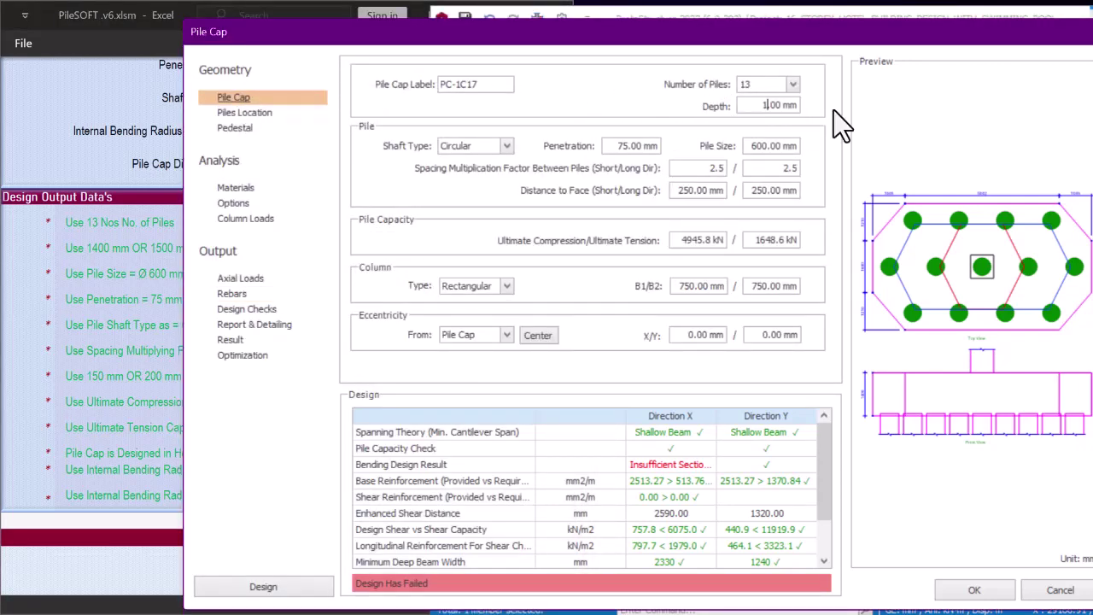
{"action": "type", "text": "00."}
{"action": "left_click", "coordinate": [760, 146]}
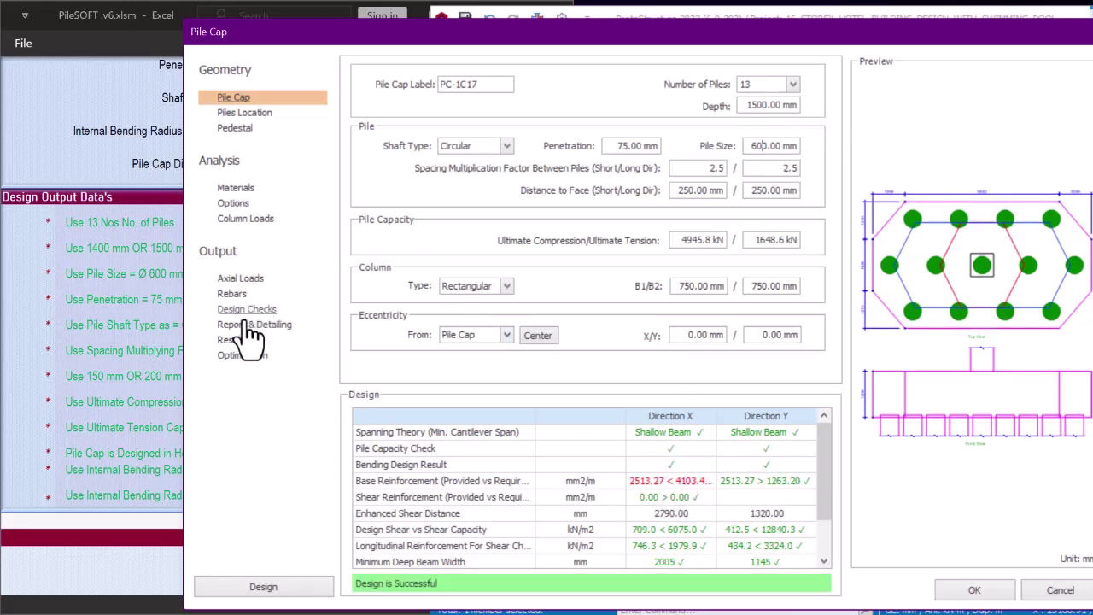
{"action": "left_click", "coordinate": [235, 294]}
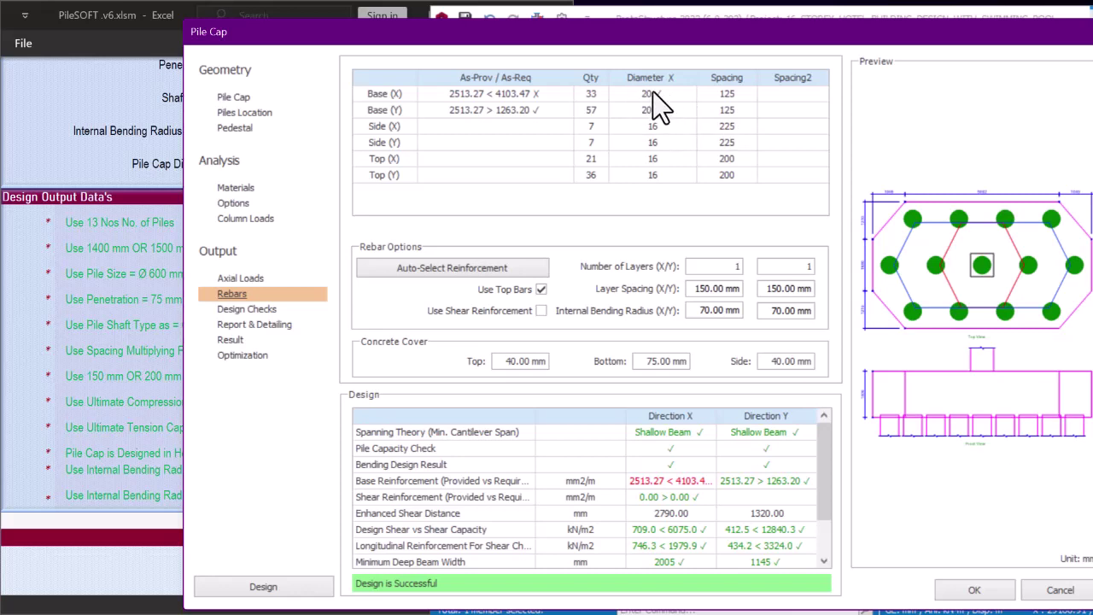
Set the depth of PC-1C17 to 1600 mm, verifying it against PileSOFT's depth options
{"action": "left_click", "coordinate": [287, 101]}
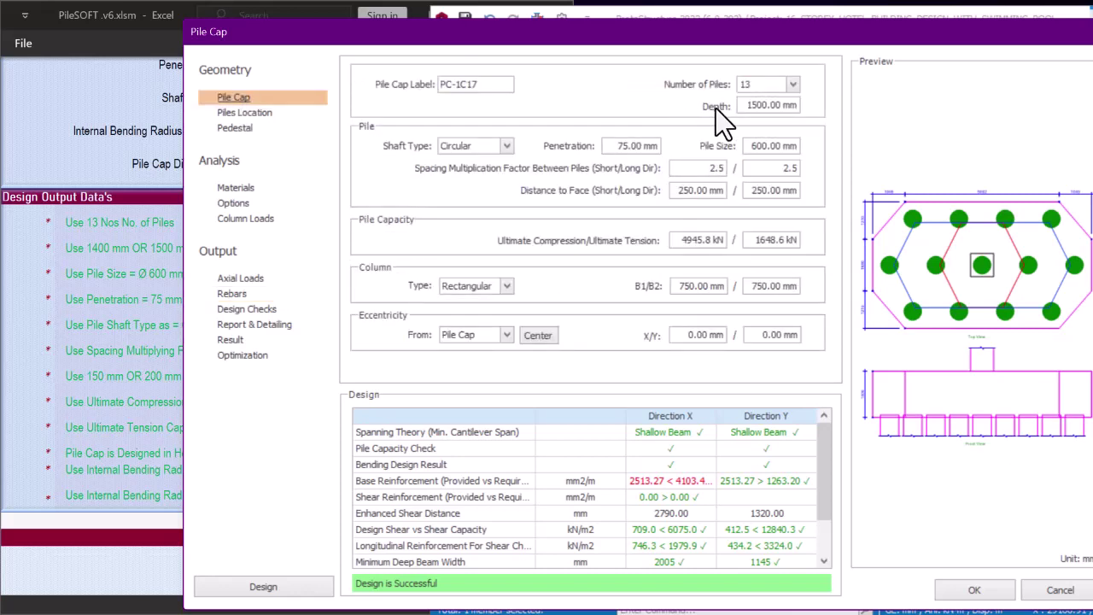
{"action": "double_click", "coordinate": [750, 105]}
{"action": "type", "text": "160"}
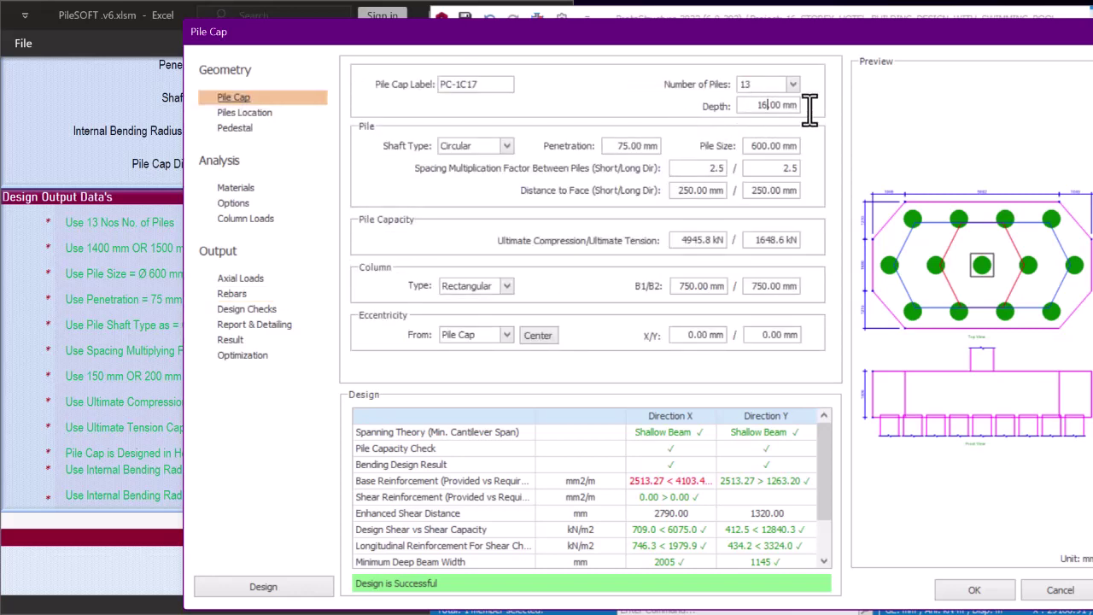
{"action": "left_click", "coordinate": [134, 252]}
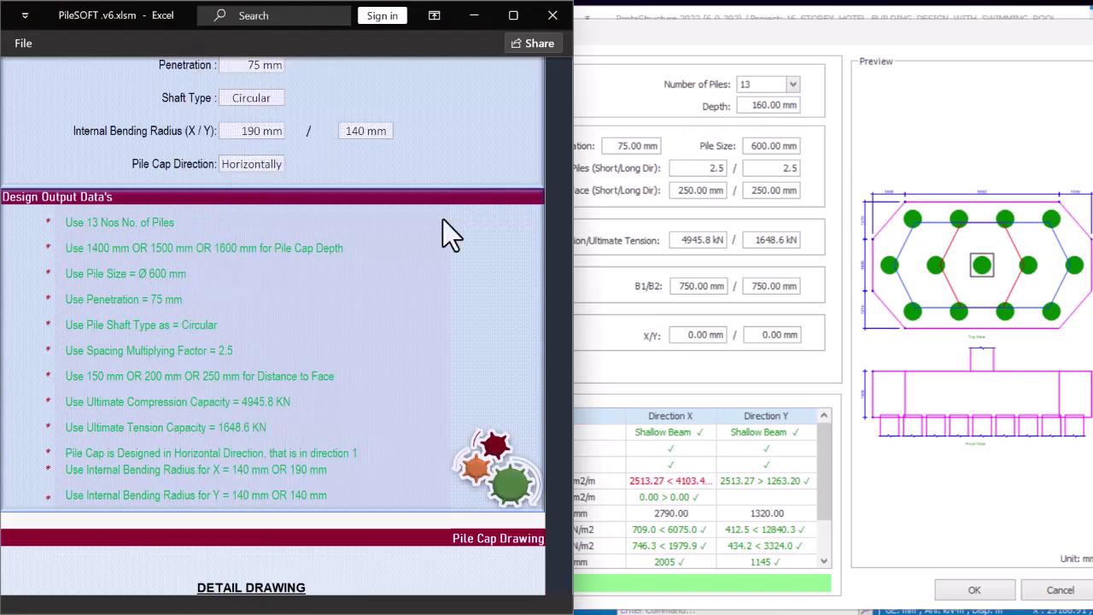
{"action": "left_click", "coordinate": [766, 105]}
{"action": "type", "text": "0"}
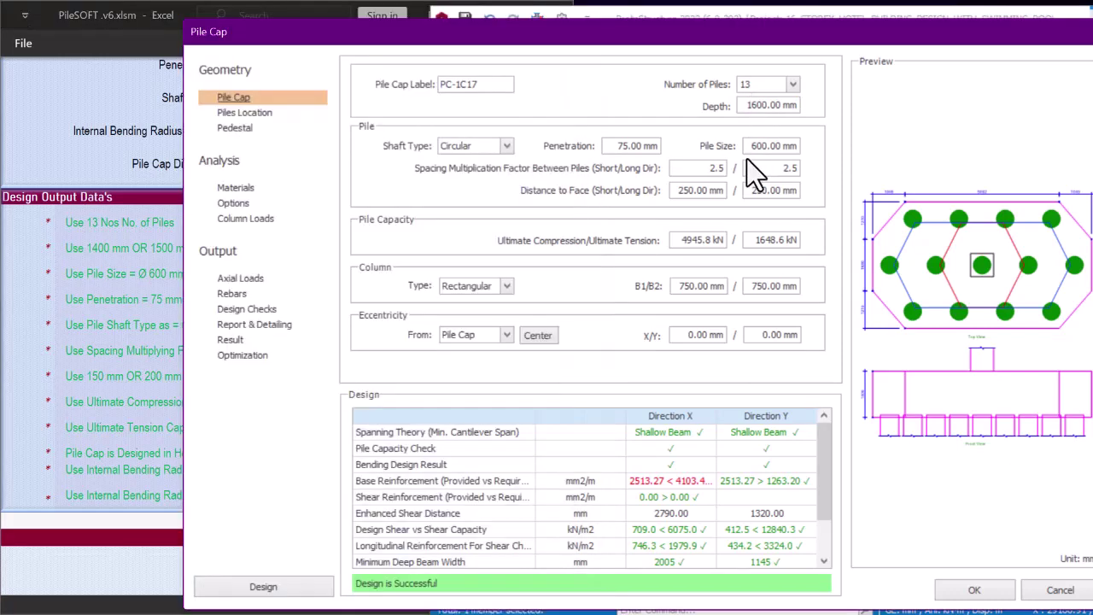
{"action": "left_click", "coordinate": [761, 145]}
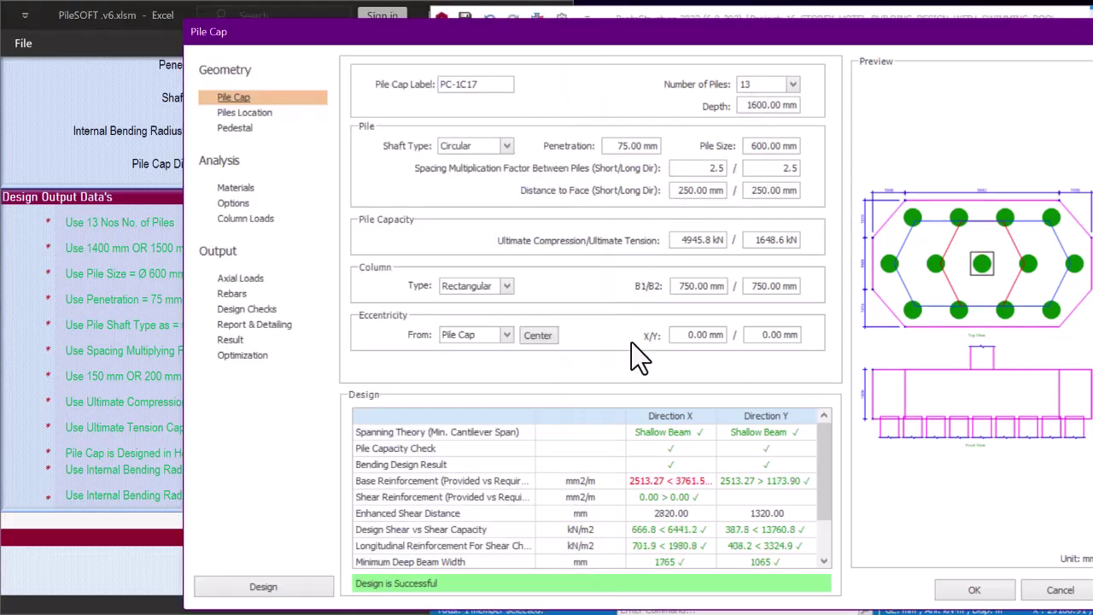
Review the design results list for PC-1C17 and compare the cap depth with PileSOFT's recommended depths
{"action": "scroll", "coordinate": [681, 505], "scroll_direction": "down", "scroll_amount": 2}
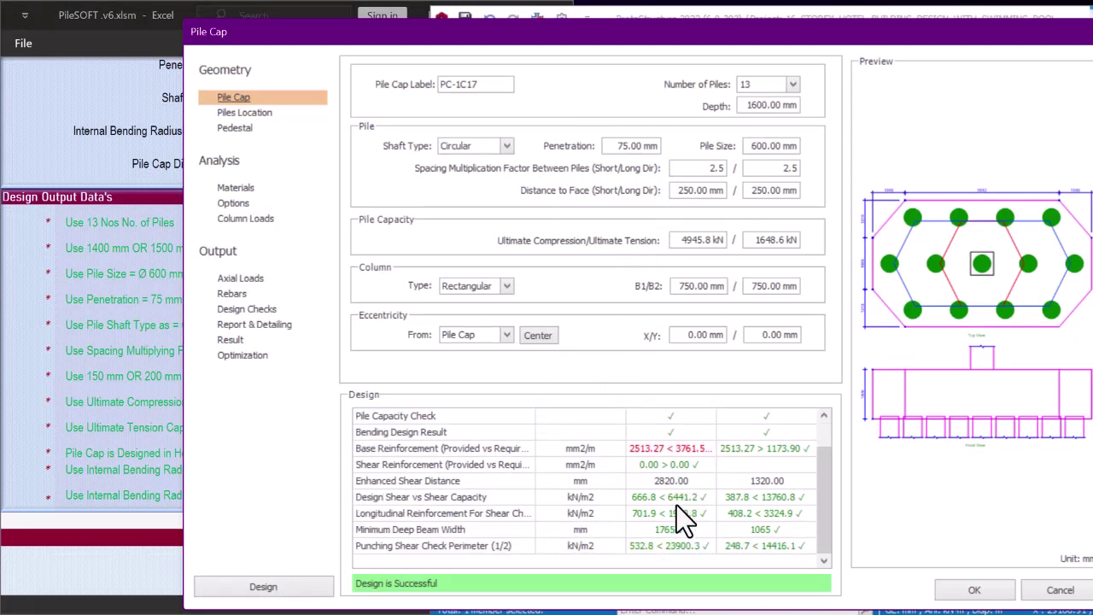
{"action": "scroll", "coordinate": [677, 505], "scroll_direction": "up", "scroll_amount": 2}
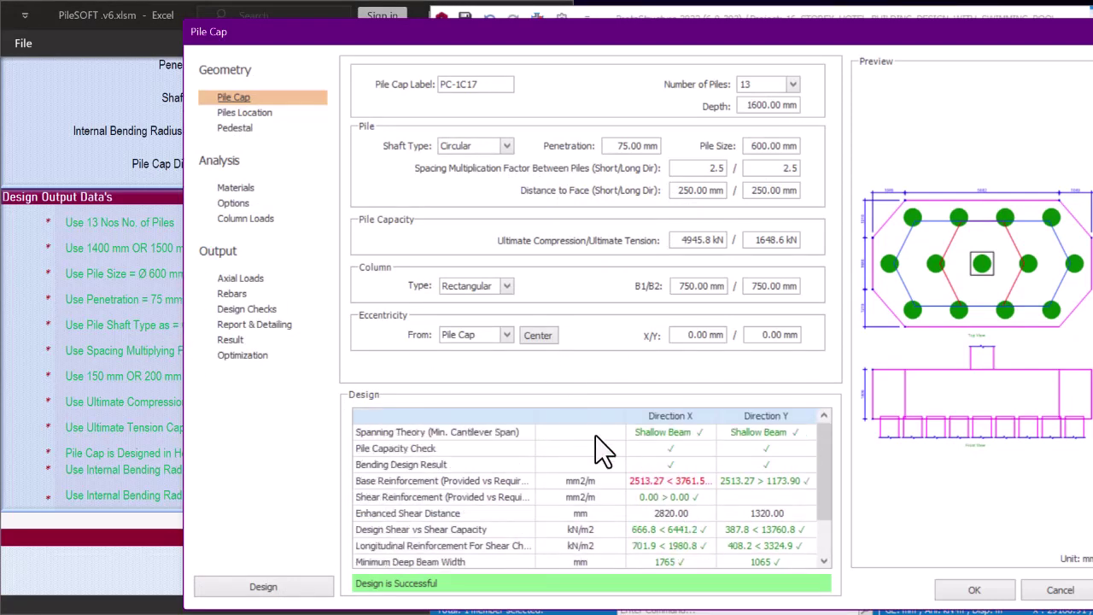
{"action": "left_click", "coordinate": [145, 283]}
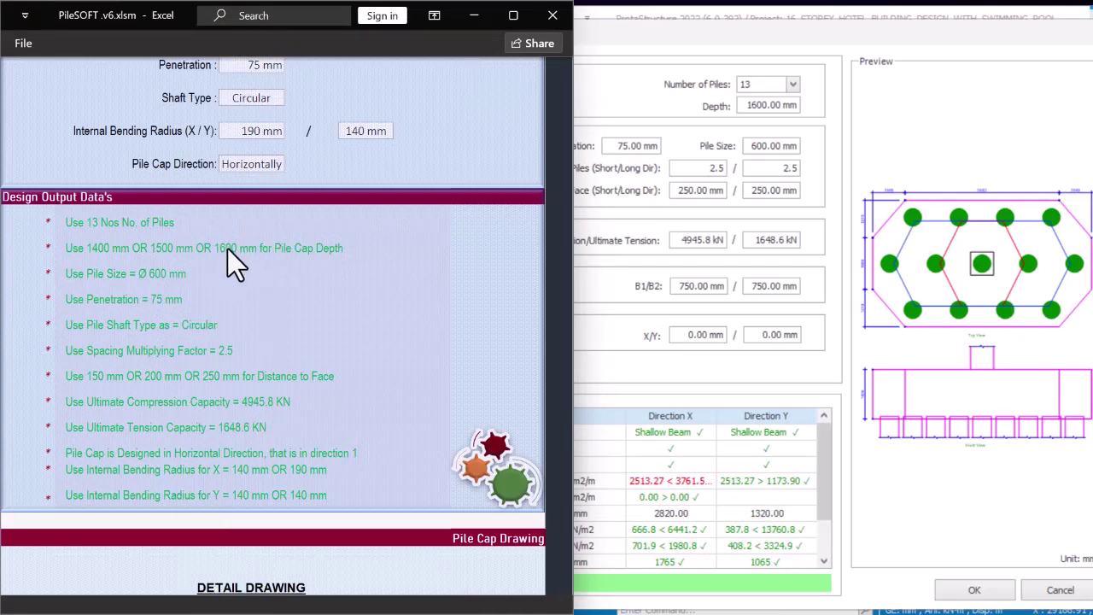
{"action": "left_click", "coordinate": [631, 316]}
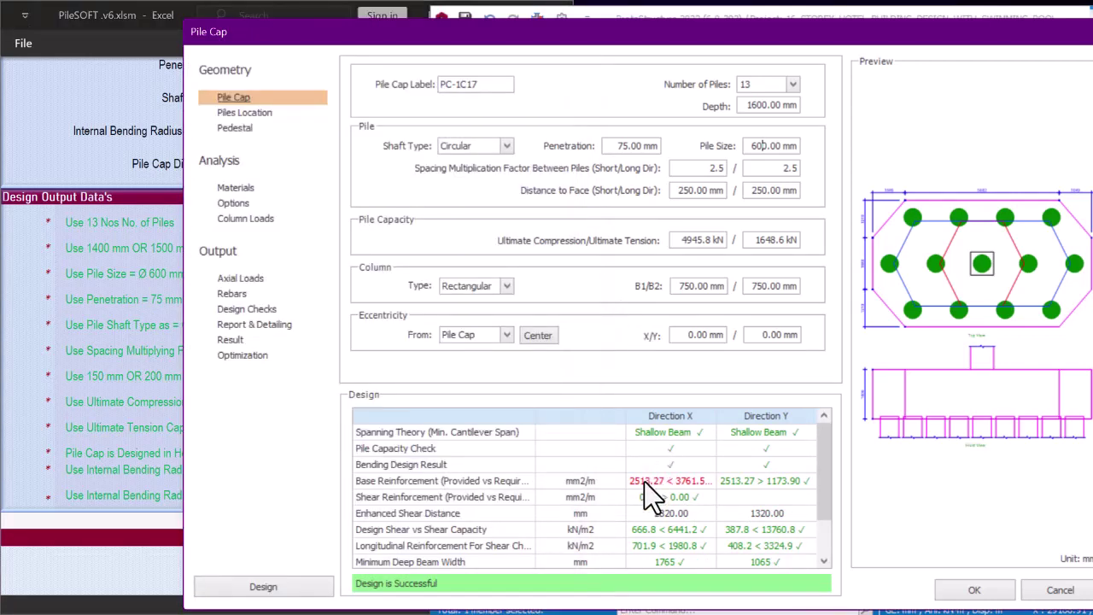
Set the Base (X) and Base (Y) bar diameters of PC-1C17 to 25 mm
{"action": "left_click", "coordinate": [232, 294]}
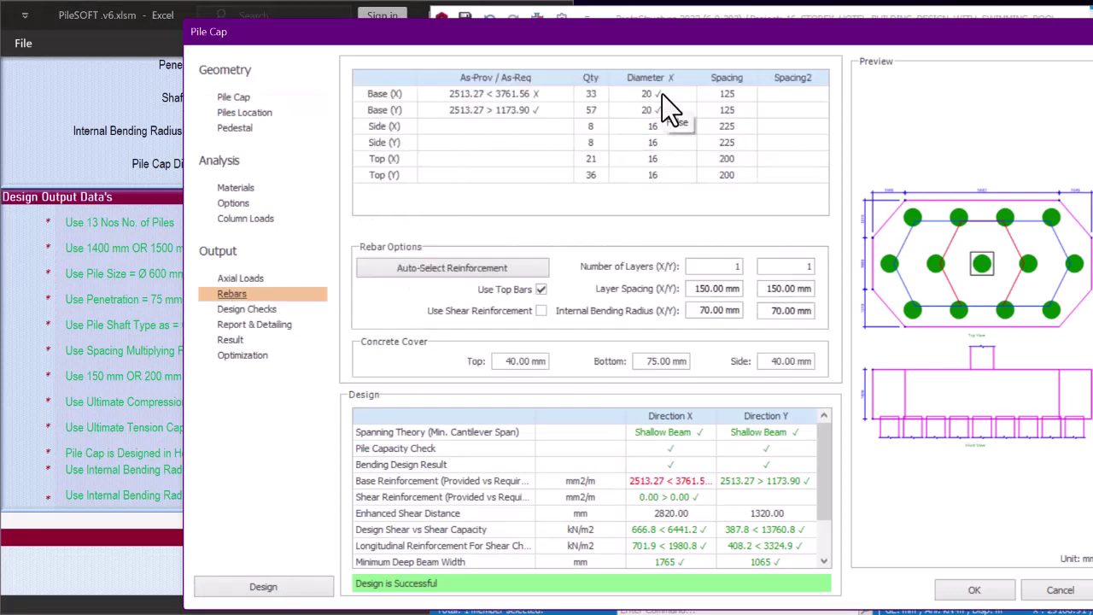
{"action": "left_click", "coordinate": [662, 93]}
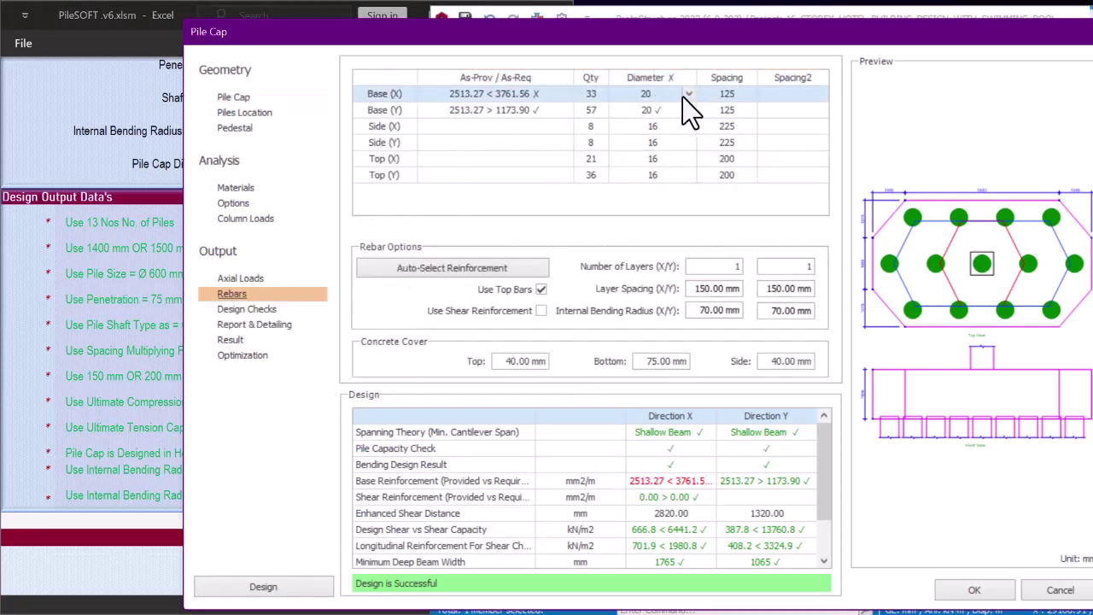
{"action": "left_click", "coordinate": [685, 95]}
{"action": "left_click", "coordinate": [646, 128]}
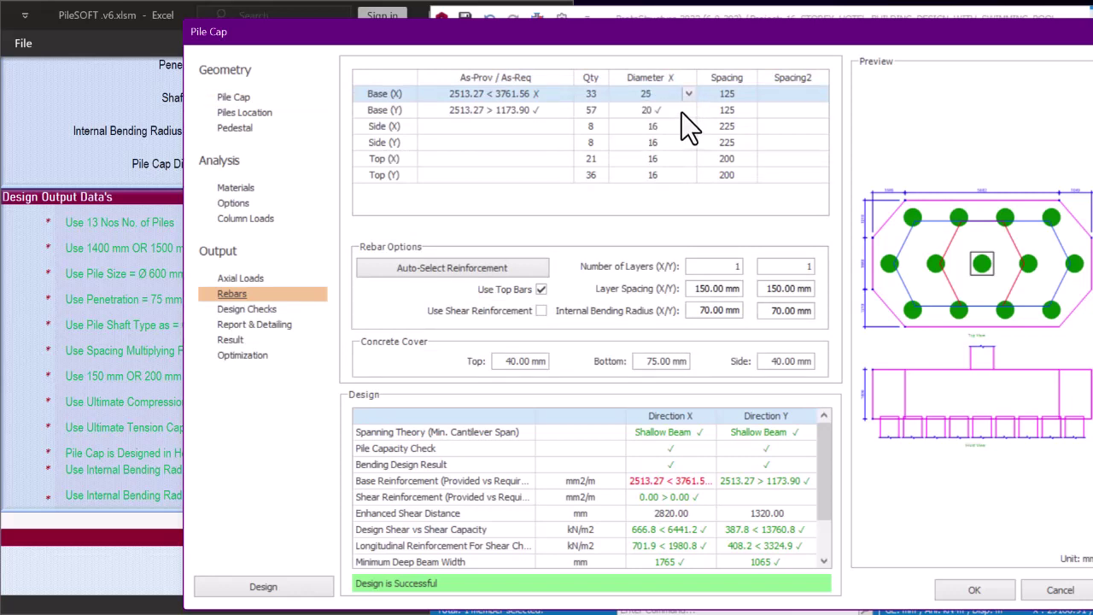
{"action": "left_click", "coordinate": [681, 113]}
{"action": "left_click", "coordinate": [680, 111]}
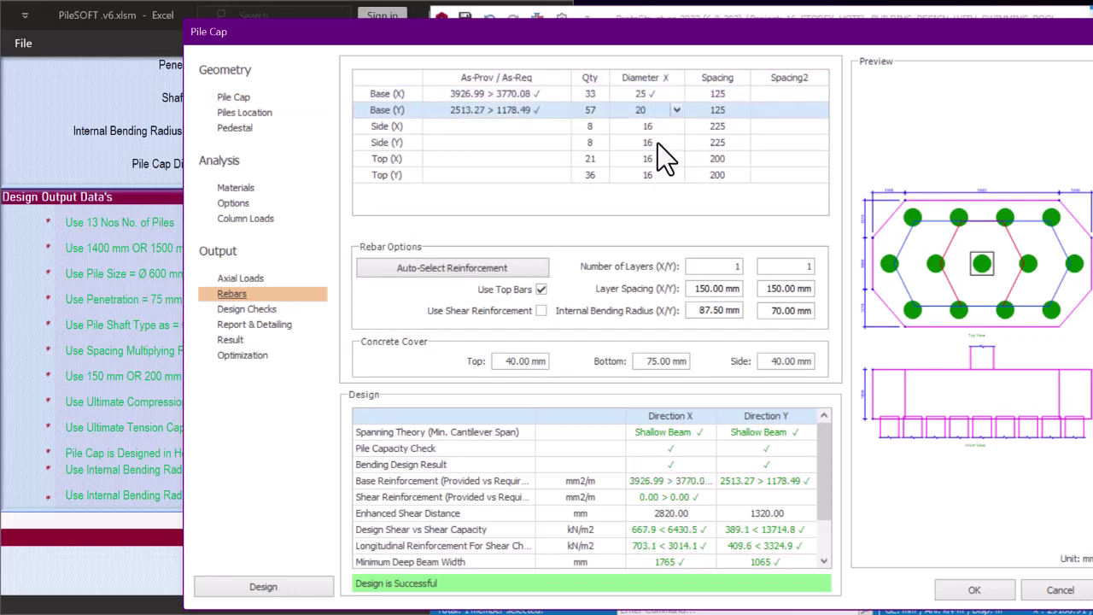
{"action": "left_click", "coordinate": [715, 95]}
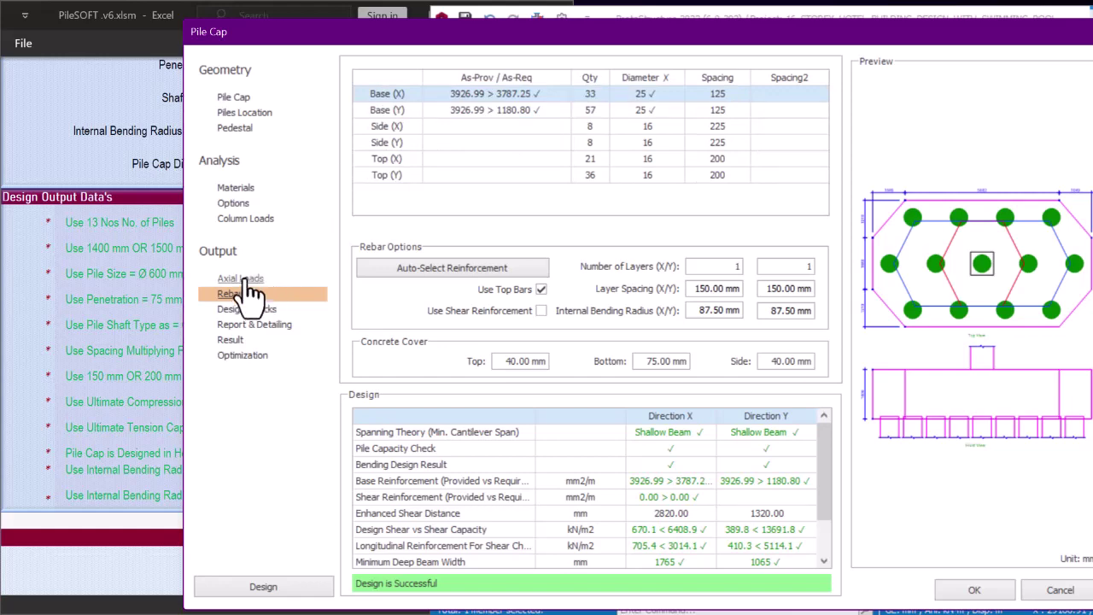
Check PileSOFT's depth options and try a depth of 1400 mm for pile cap PC-1C17
{"action": "left_click", "coordinate": [236, 98]}
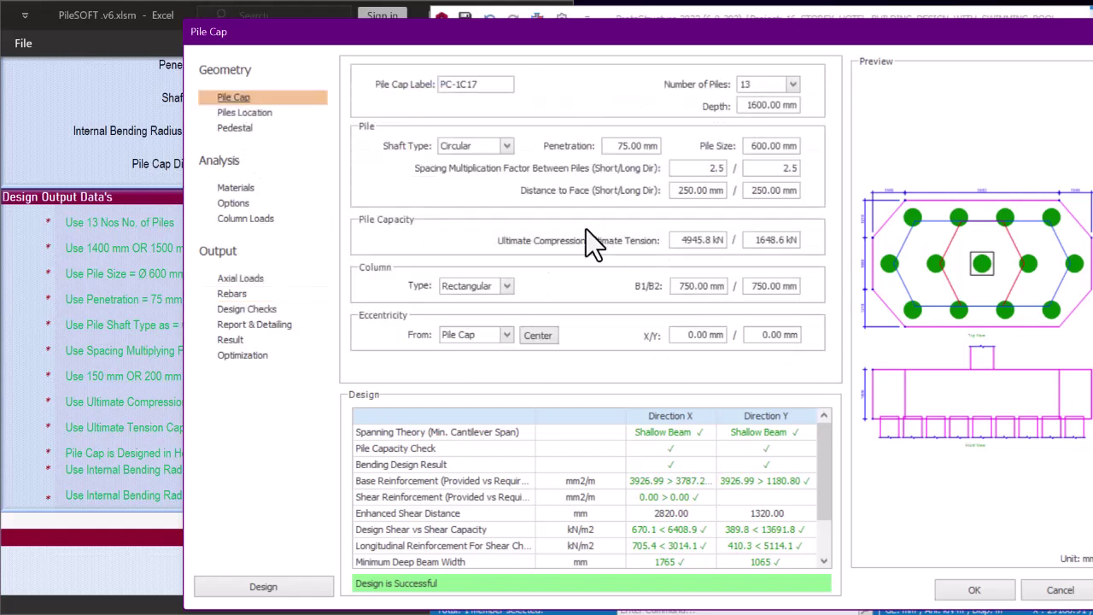
{"action": "left_click", "coordinate": [123, 296]}
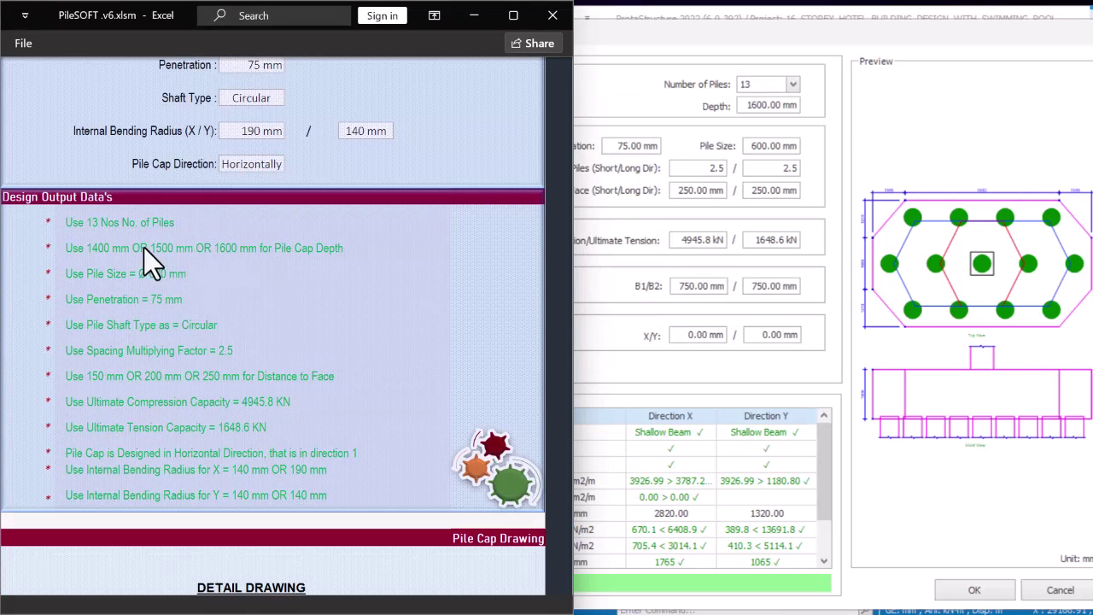
{"action": "left_click", "coordinate": [748, 107]}
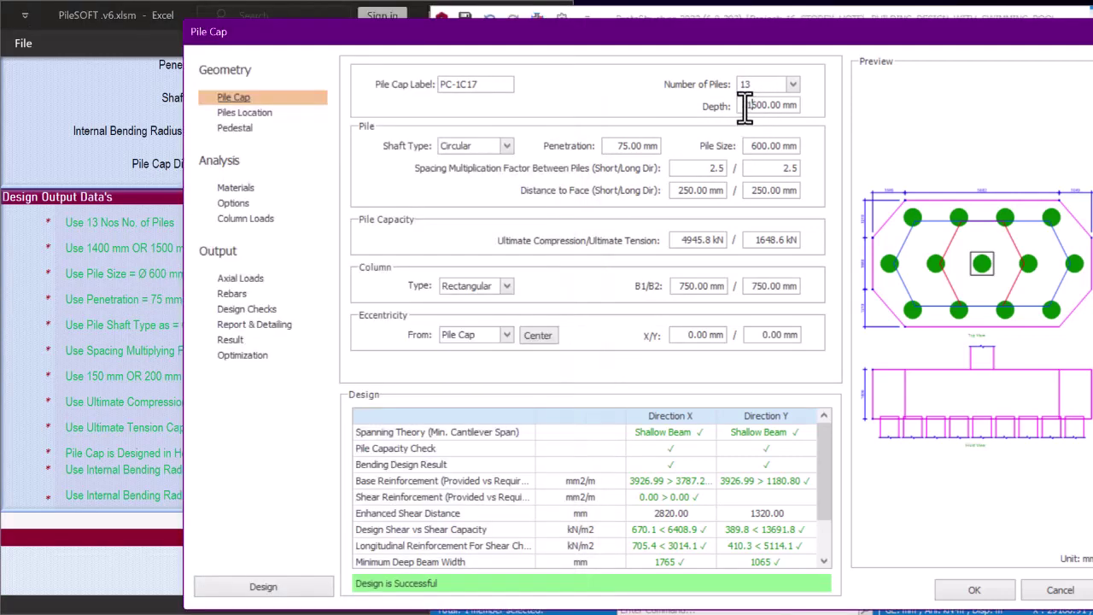
{"action": "left_click_drag", "start_coordinate": [748, 105], "coordinate": [859, 111]}
{"action": "type", "text": "1400"}
{"action": "key", "text": "Tab"}
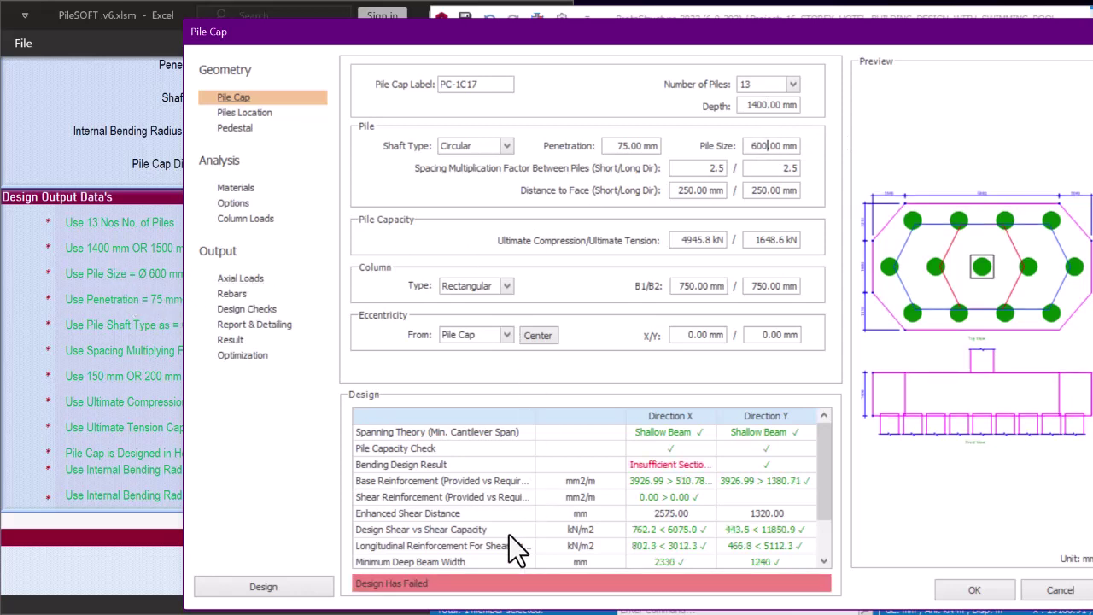
Try a depth of 1500 mm for PC-1C17 and check its base rebars and PileSOFT's depth options
{"action": "left_click_drag", "start_coordinate": [741, 106], "coordinate": [826, 111]}
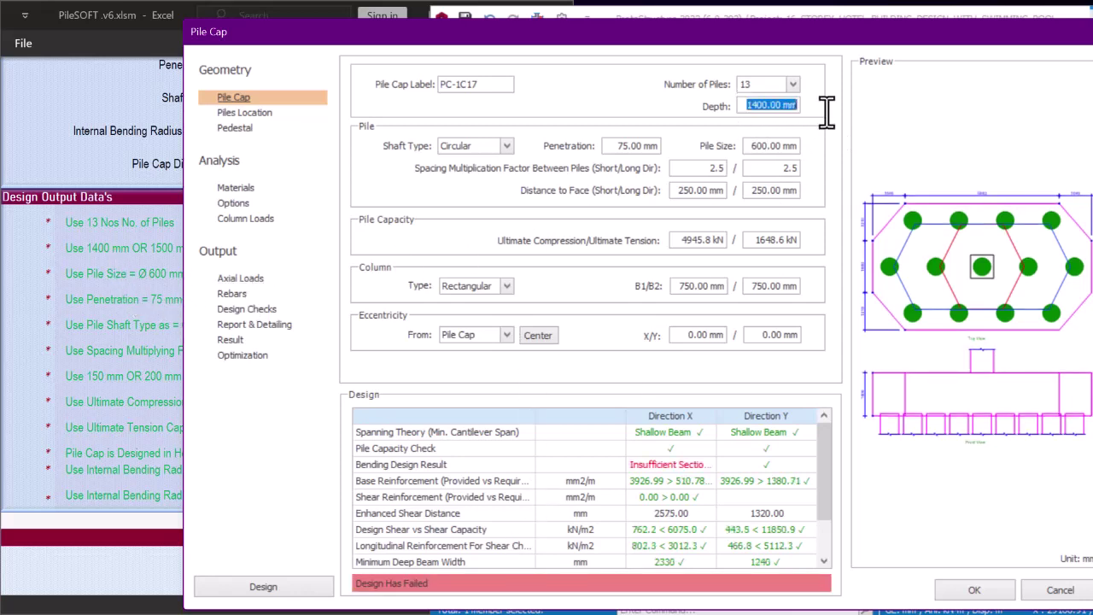
{"action": "type", "text": "1500"}
{"action": "key", "text": "Tab"}
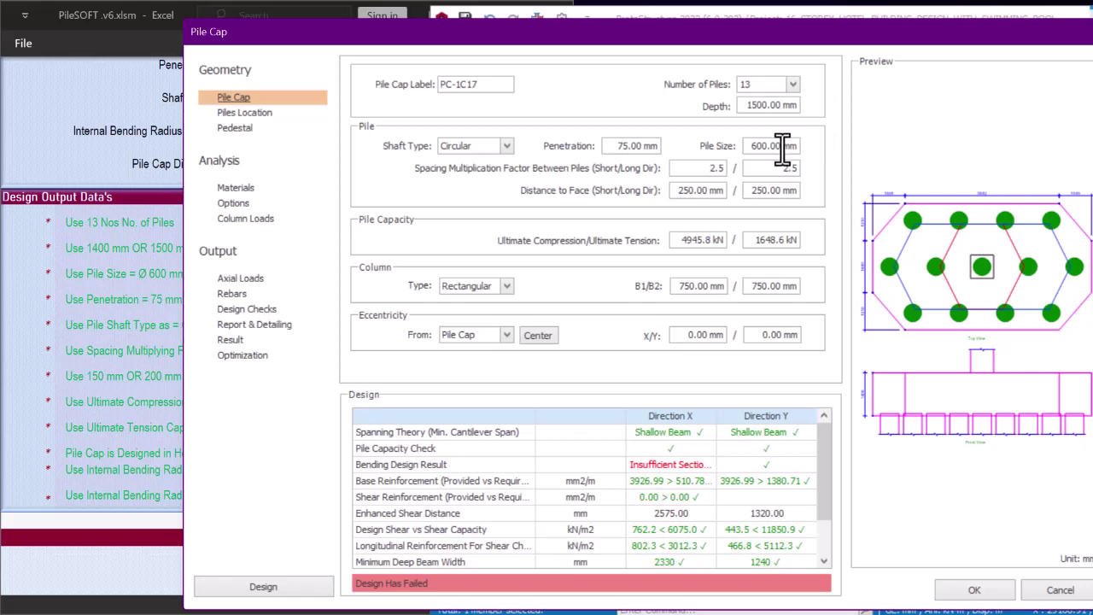
{"action": "left_click", "coordinate": [782, 146]}
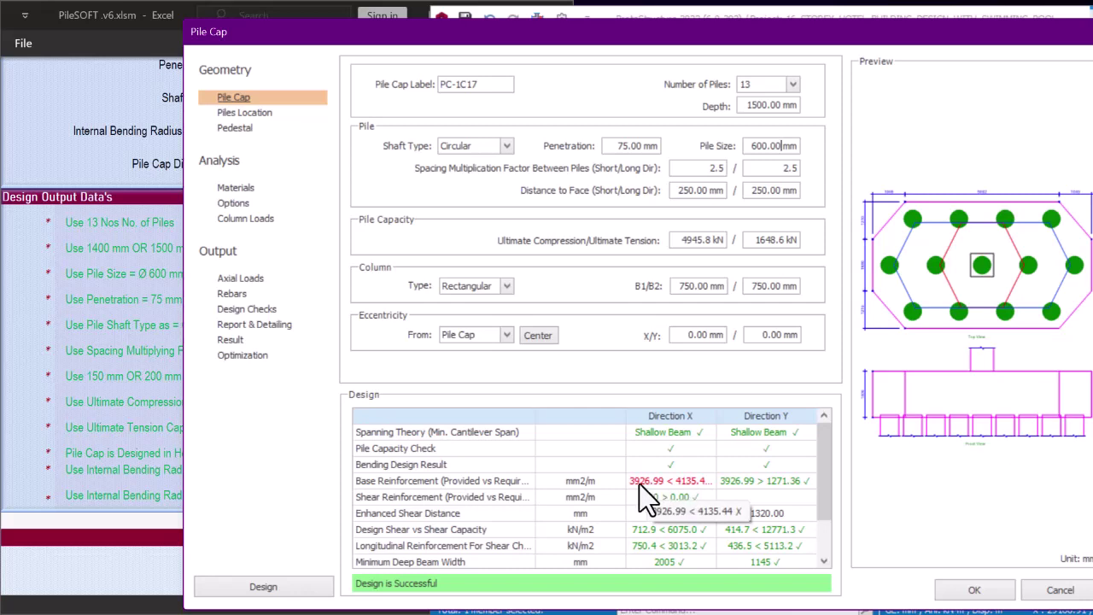
{"action": "left_click", "coordinate": [235, 293]}
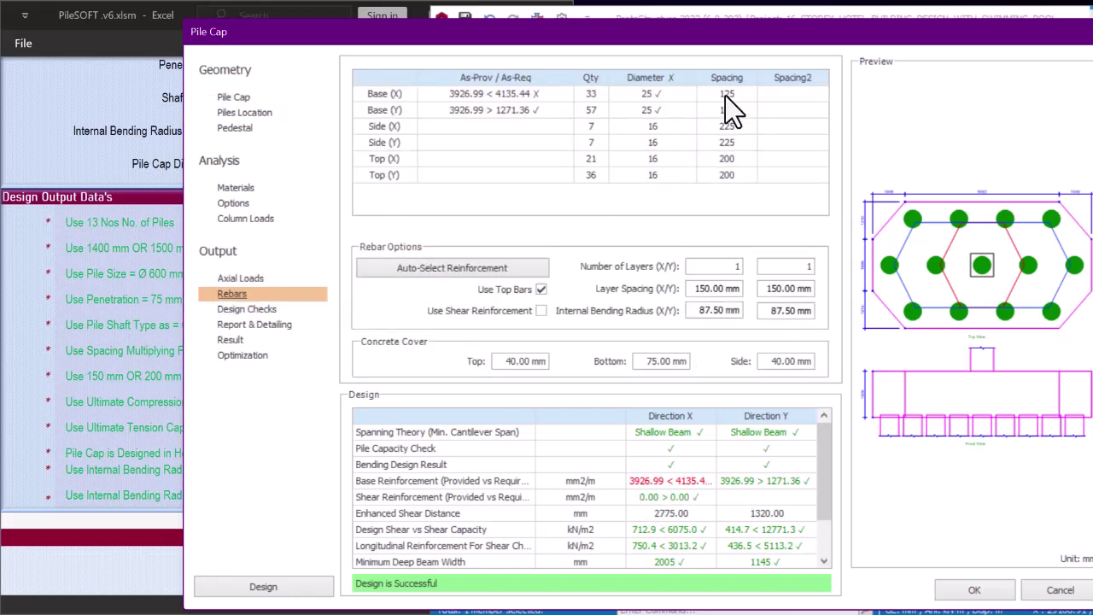
{"action": "left_click", "coordinate": [721, 94]}
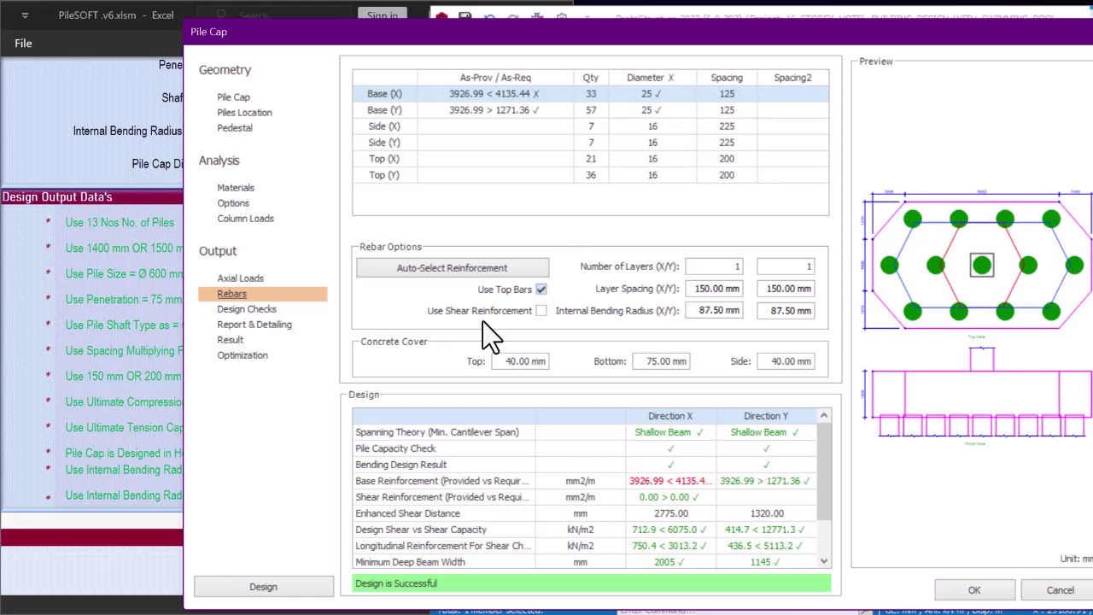
{"action": "left_click", "coordinate": [132, 242]}
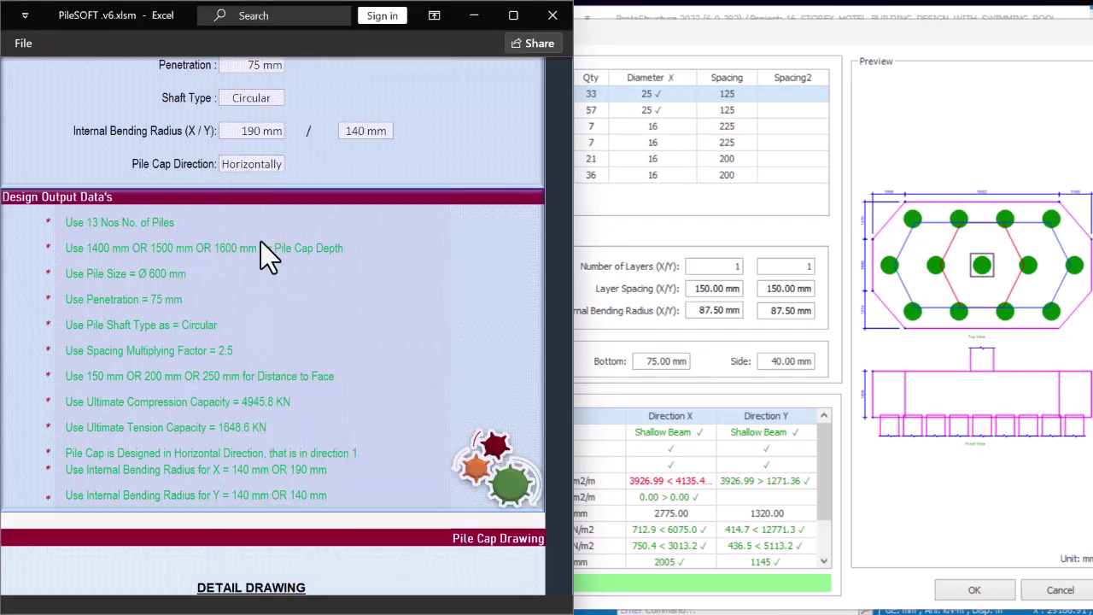
{"action": "left_click", "coordinate": [641, 229]}
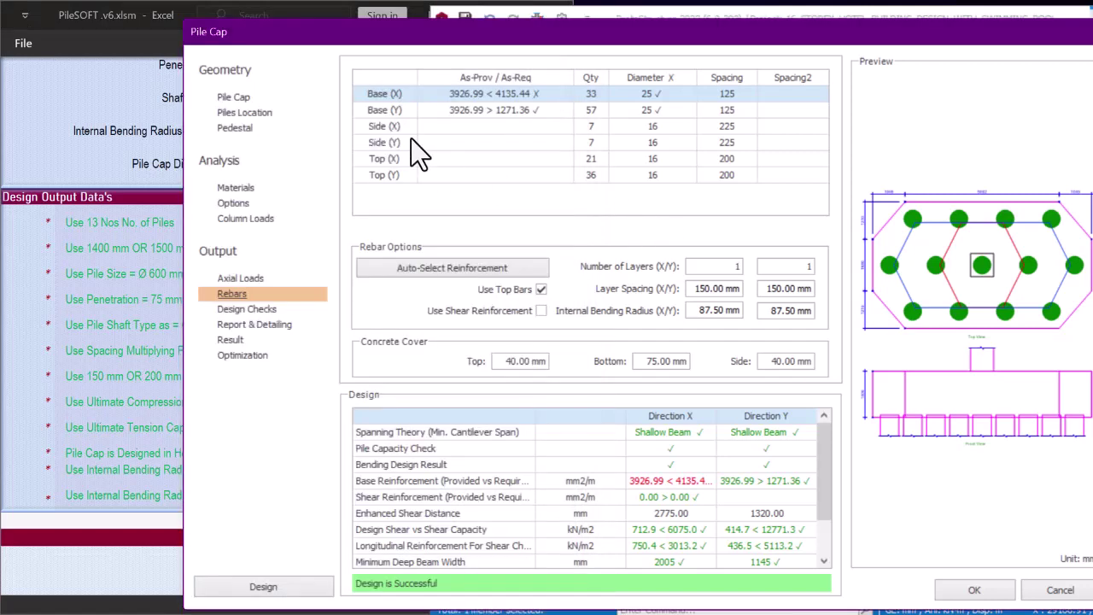
Set the depth of PC-1C17 to 1600 mm and review the design results
{"action": "left_click", "coordinate": [235, 97]}
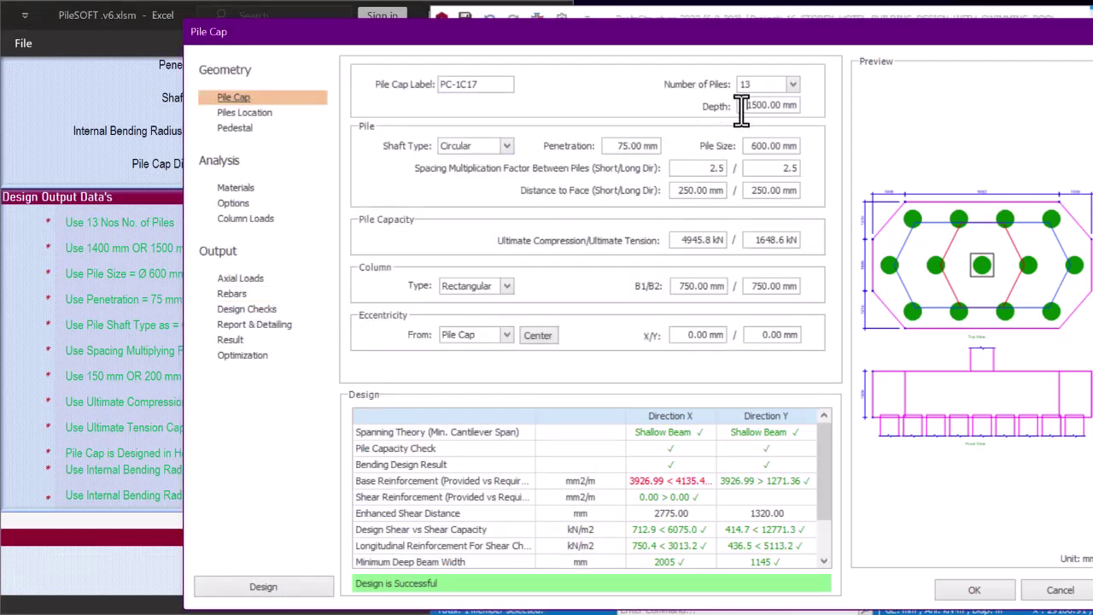
{"action": "left_click_drag", "start_coordinate": [743, 105], "coordinate": [817, 106]}
{"action": "type", "text": "16"}
{"action": "left_click", "coordinate": [774, 146]}
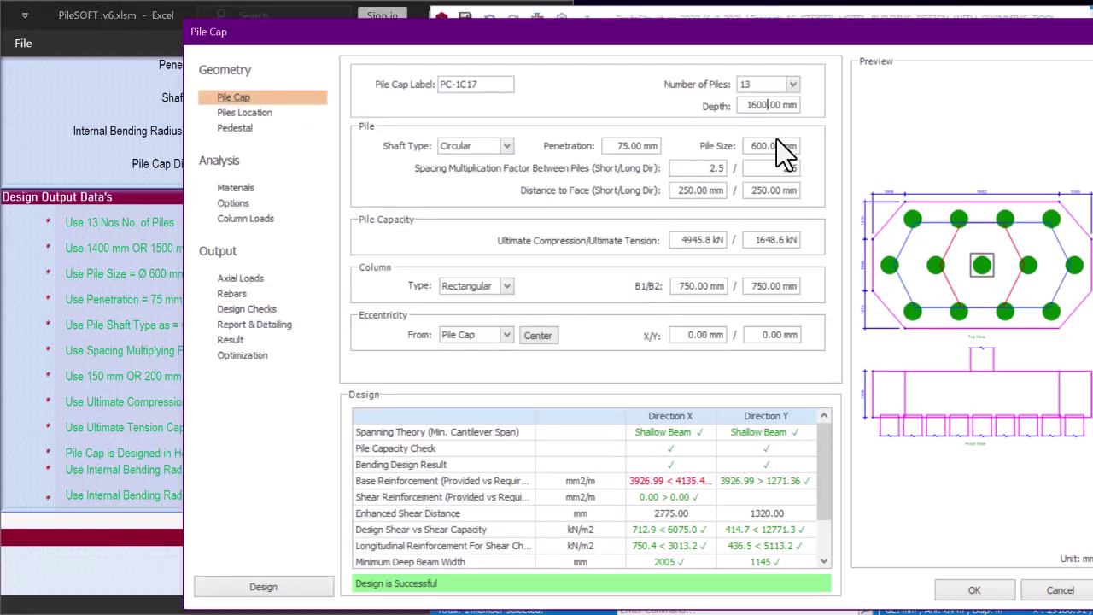
{"action": "scroll", "coordinate": [717, 496], "scroll_direction": "down", "scroll_amount": 1}
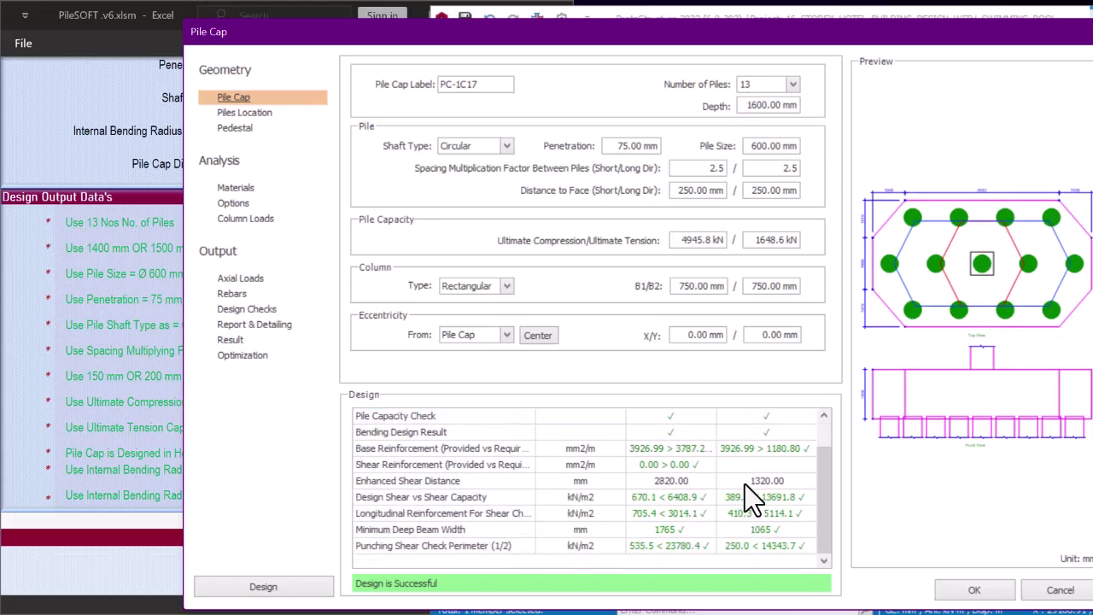
Review PileSOFT's design output data and pile cap detail drawing against the PC-1C17 design results
{"action": "left_click", "coordinate": [119, 254]}
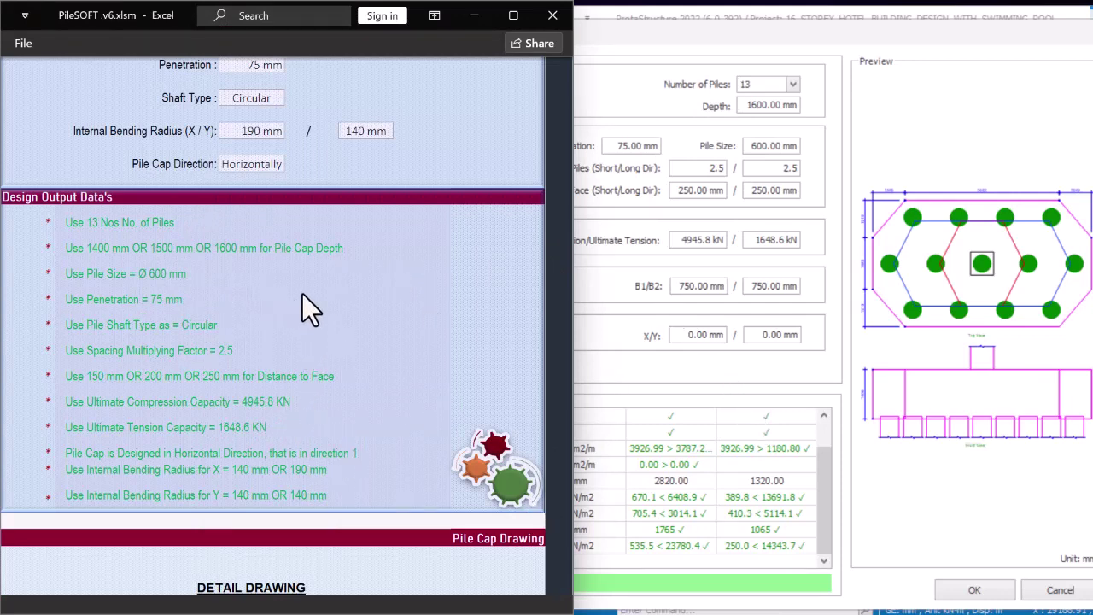
{"action": "scroll", "coordinate": [302, 296], "scroll_direction": "down", "scroll_amount": 10}
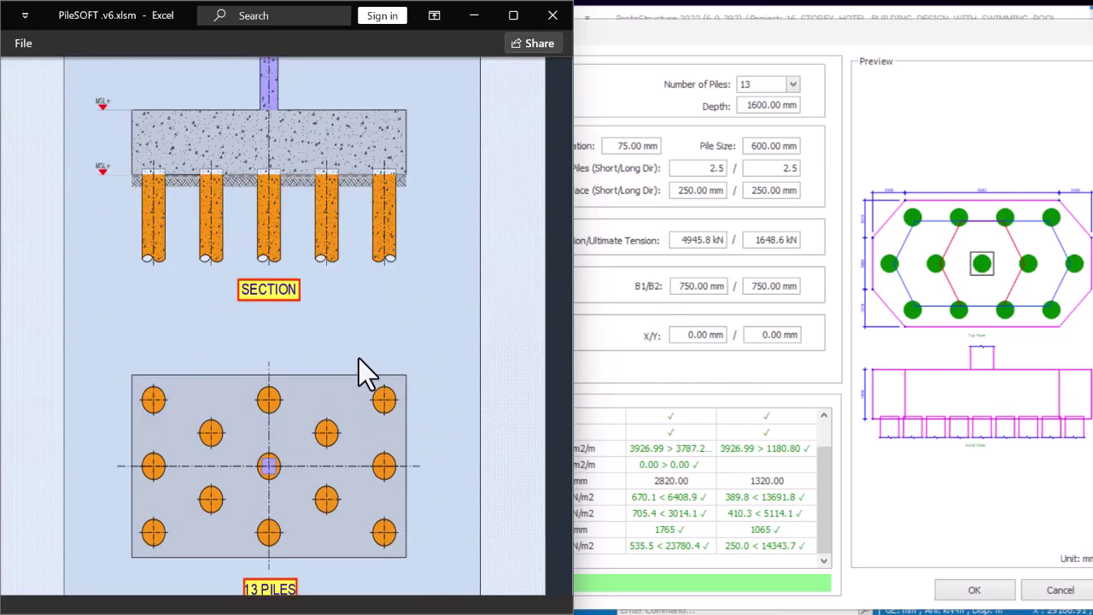
{"action": "scroll", "coordinate": [358, 359], "scroll_direction": "up", "scroll_amount": 10}
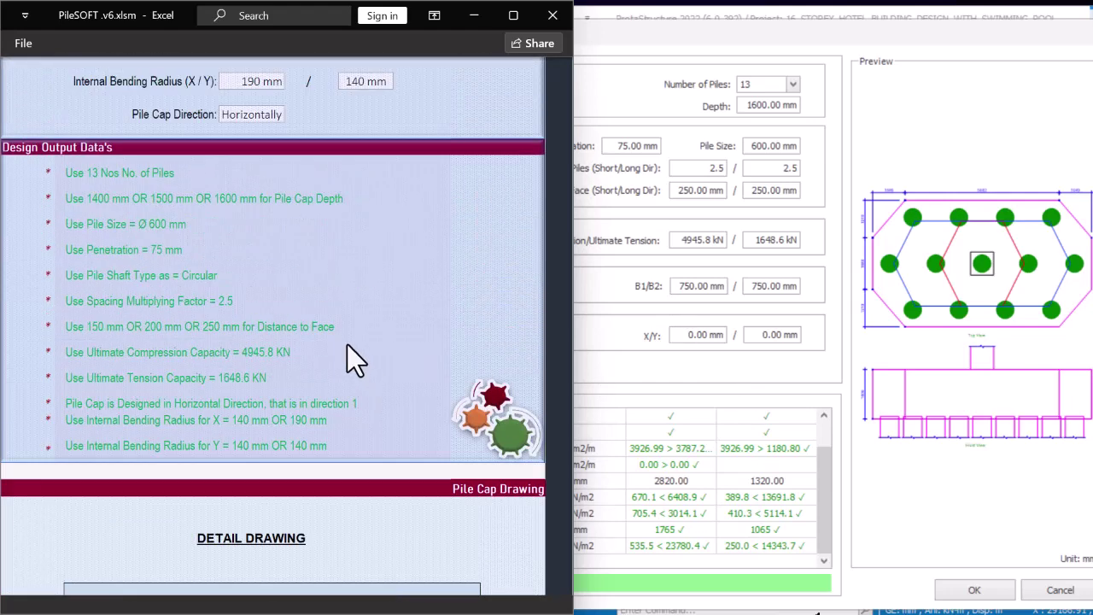
{"action": "left_click", "coordinate": [670, 357]}
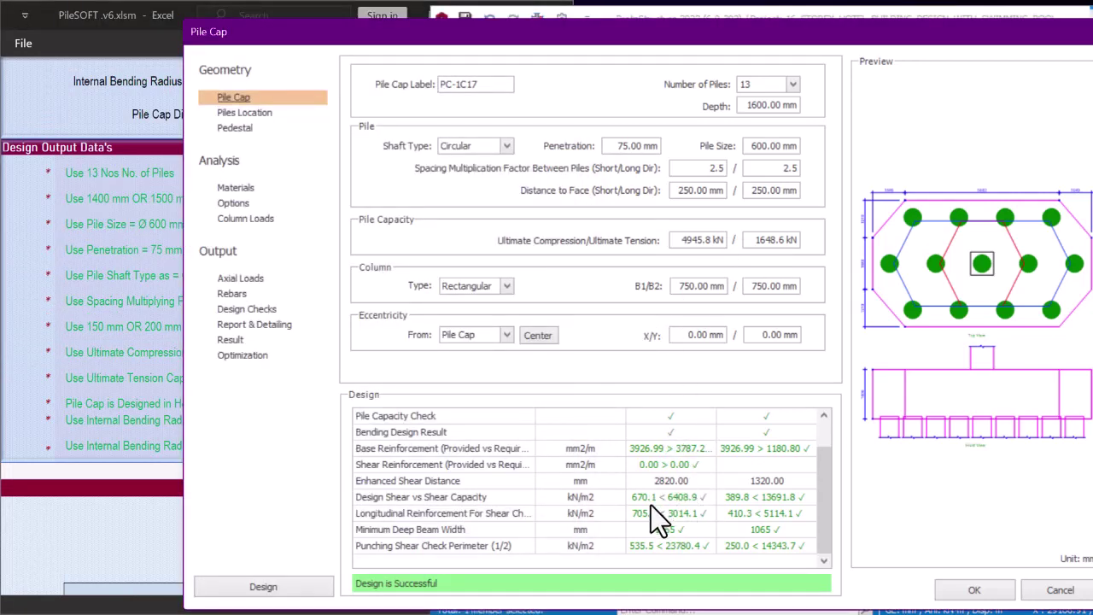
{"action": "left_click", "coordinate": [159, 401]}
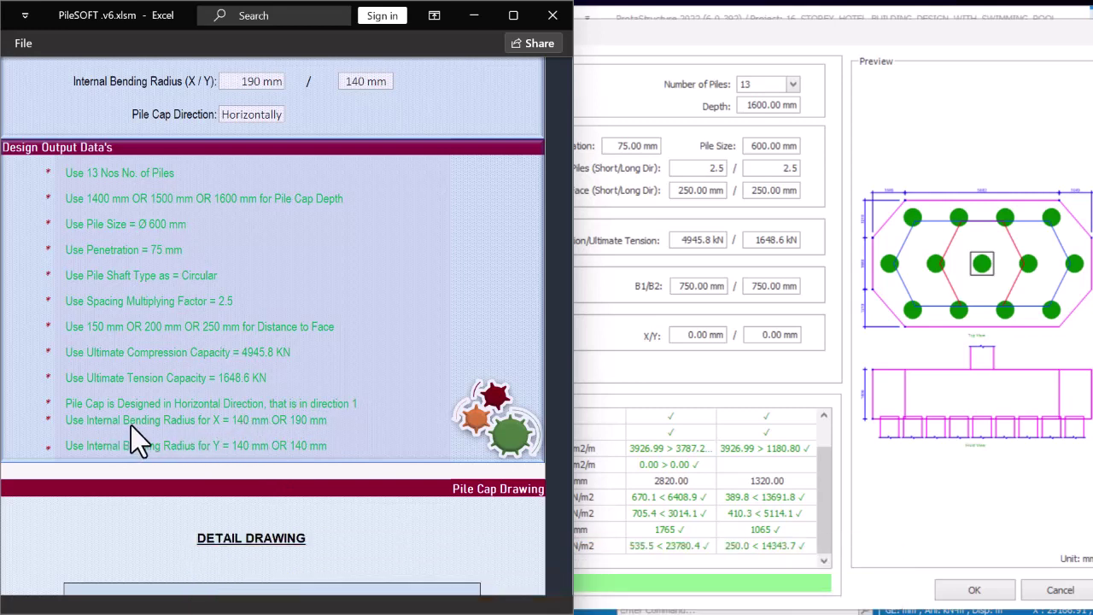
{"action": "left_click", "coordinate": [687, 392]}
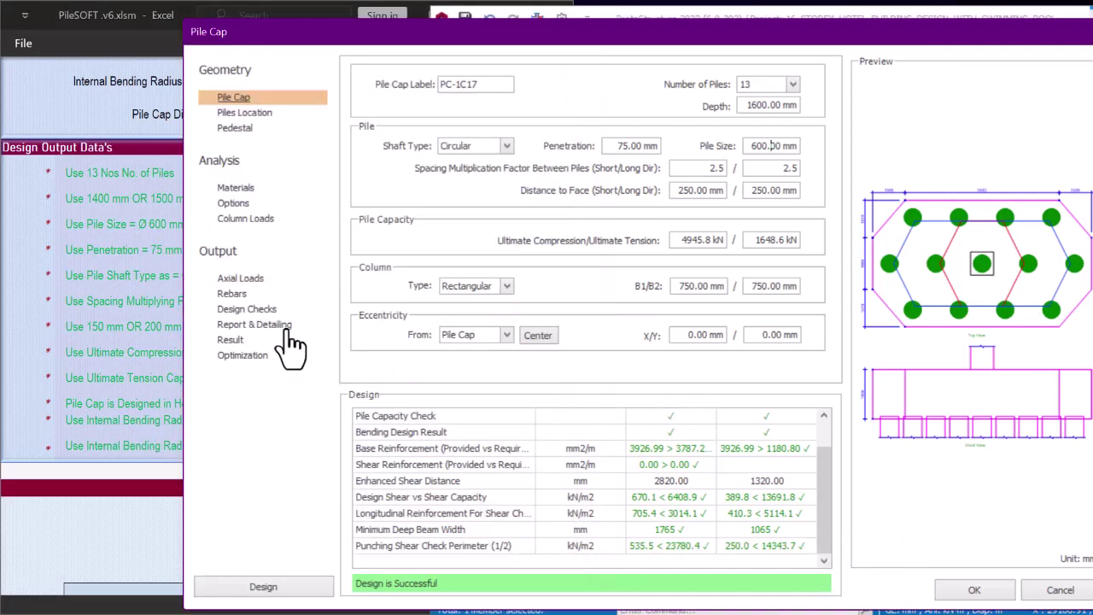
Examine the design checks and rebar table of PC-1C17, including the maximum bearing stress
{"action": "left_click", "coordinate": [248, 311]}
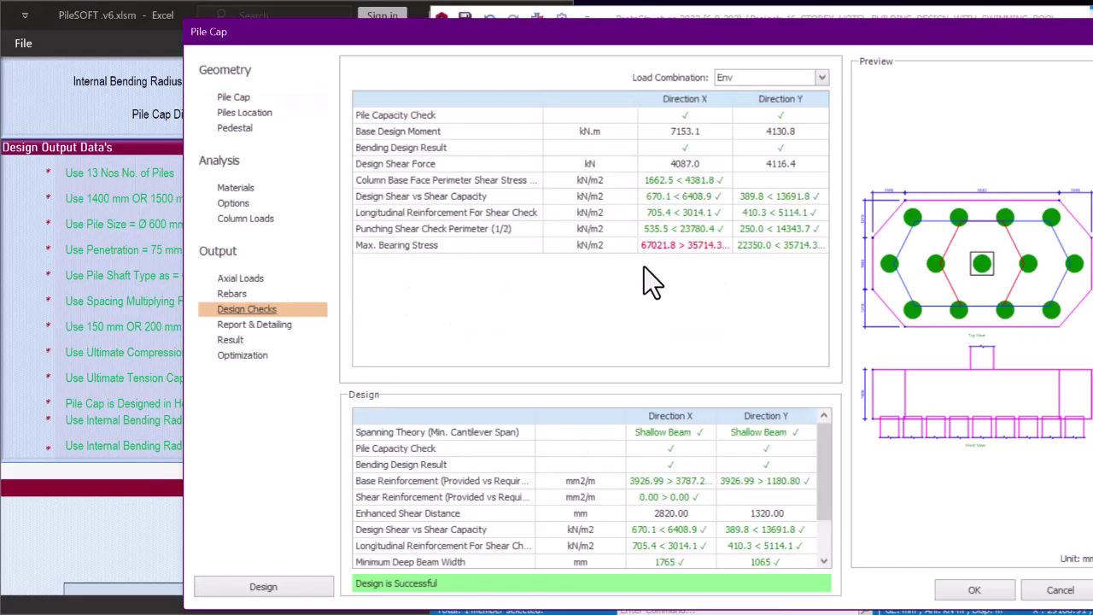
{"action": "left_click", "coordinate": [244, 294]}
{"action": "scroll", "coordinate": [677, 461], "scroll_direction": "down", "scroll_amount": 1}
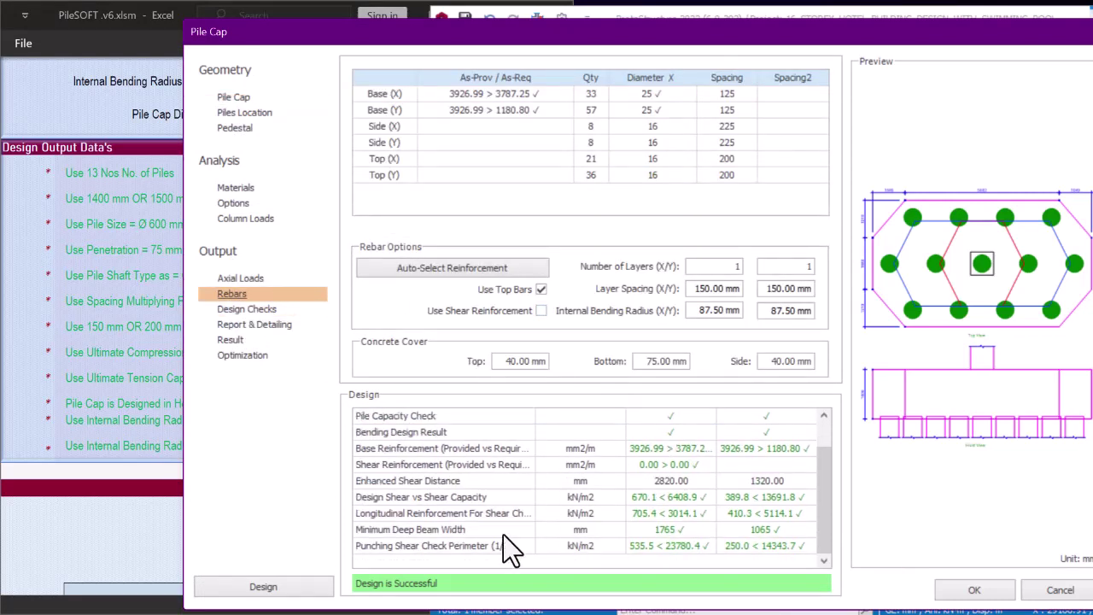
{"action": "scroll", "coordinate": [650, 525], "scroll_direction": "up", "scroll_amount": 2}
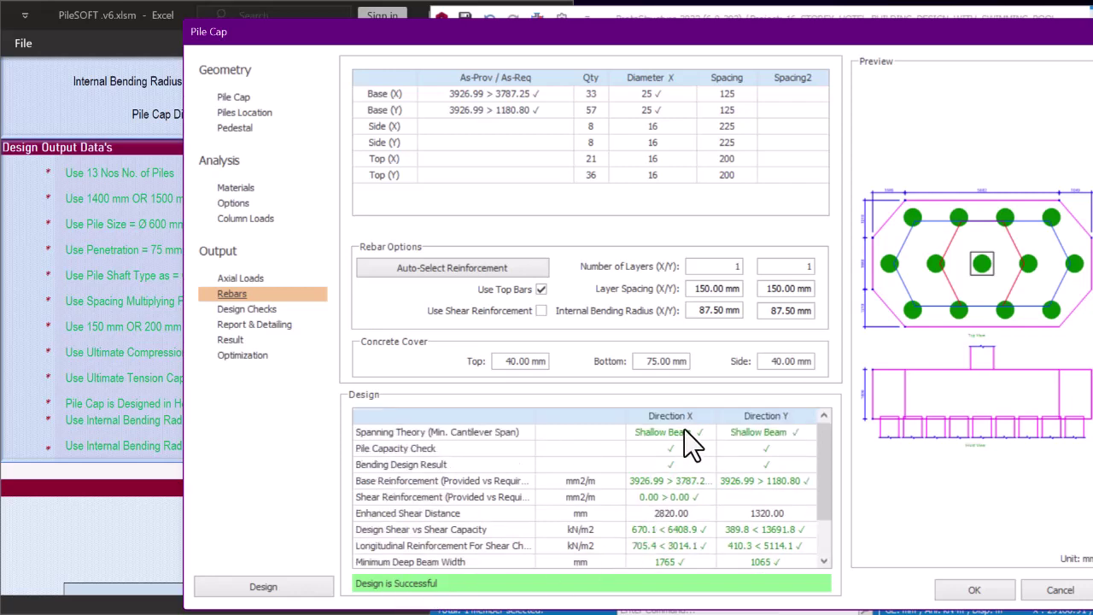
{"action": "scroll", "coordinate": [684, 440], "scroll_direction": "down", "scroll_amount": 2}
{"action": "left_click", "coordinate": [248, 309]}
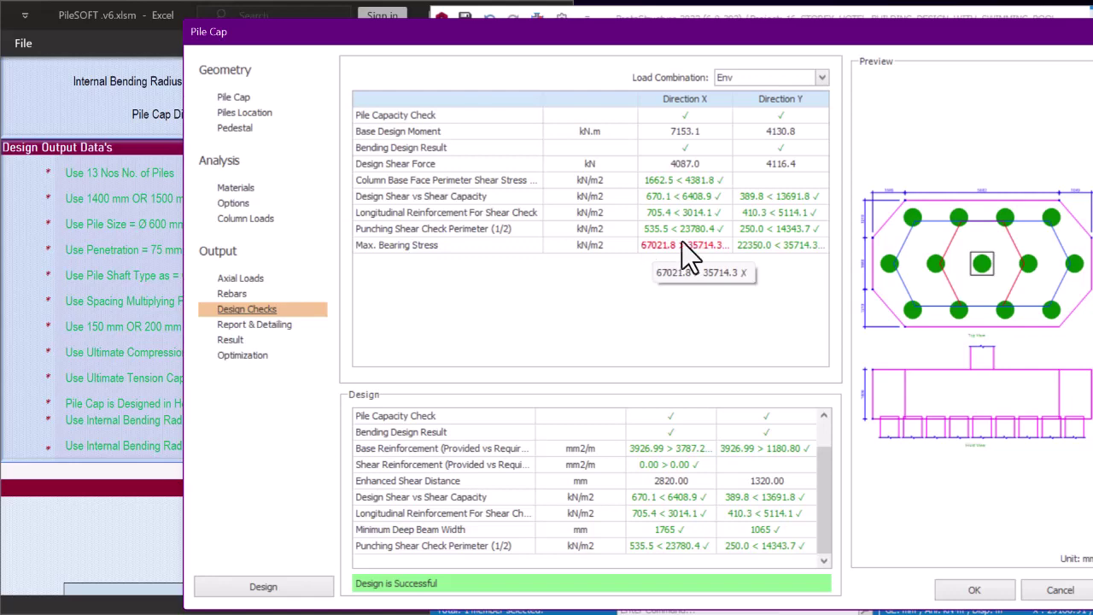
{"action": "left_click", "coordinate": [116, 437]}
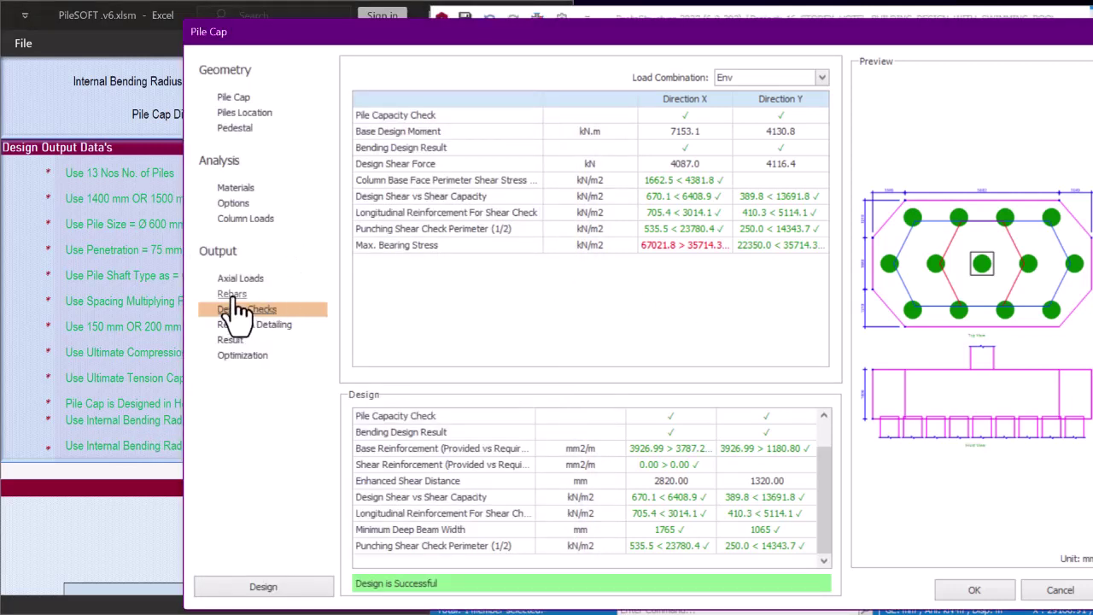
Set the internal bending radius in the X direction to 140 mm for PC-1C17's rebars
{"action": "left_click", "coordinate": [232, 295]}
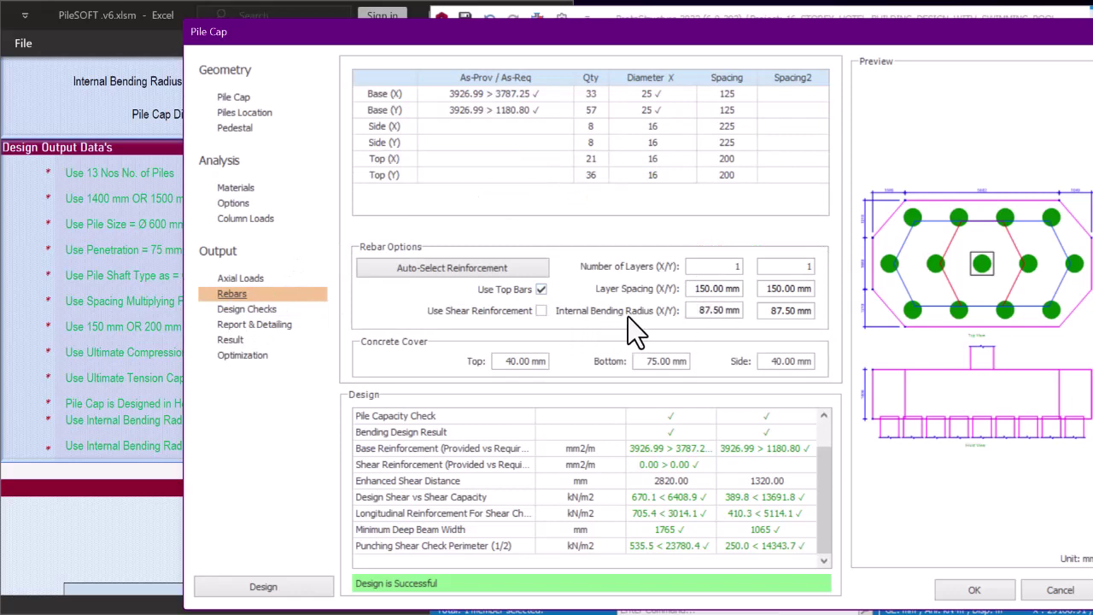
{"action": "left_click_drag", "start_coordinate": [695, 310], "coordinate": [763, 312]}
{"action": "type", "text": "1"}
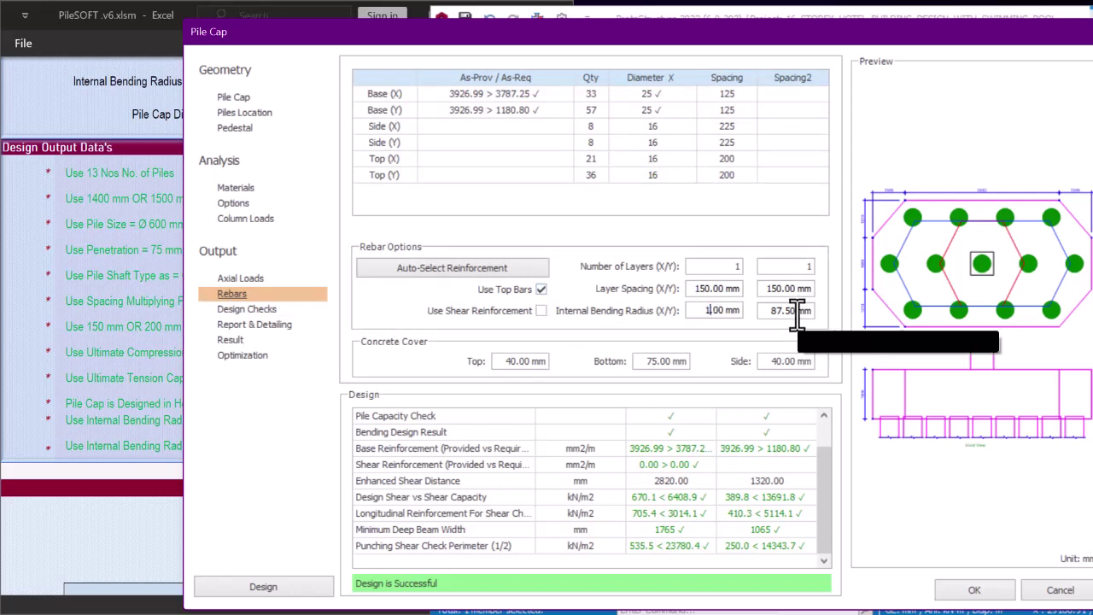
{"action": "type", "text": "40"}
{"action": "key", "text": "Return"}
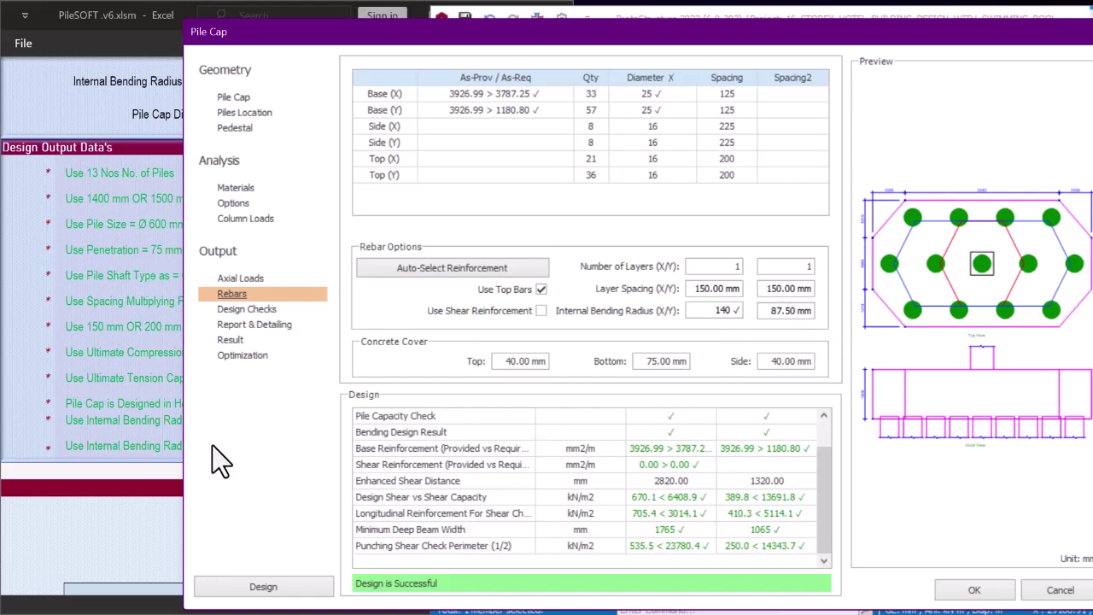
Check PileSOFT's bending radius recommendation and set PC-1C17's internal bending radius in the Y direction to 140 mm
{"action": "key", "text": "alt+Tab"}
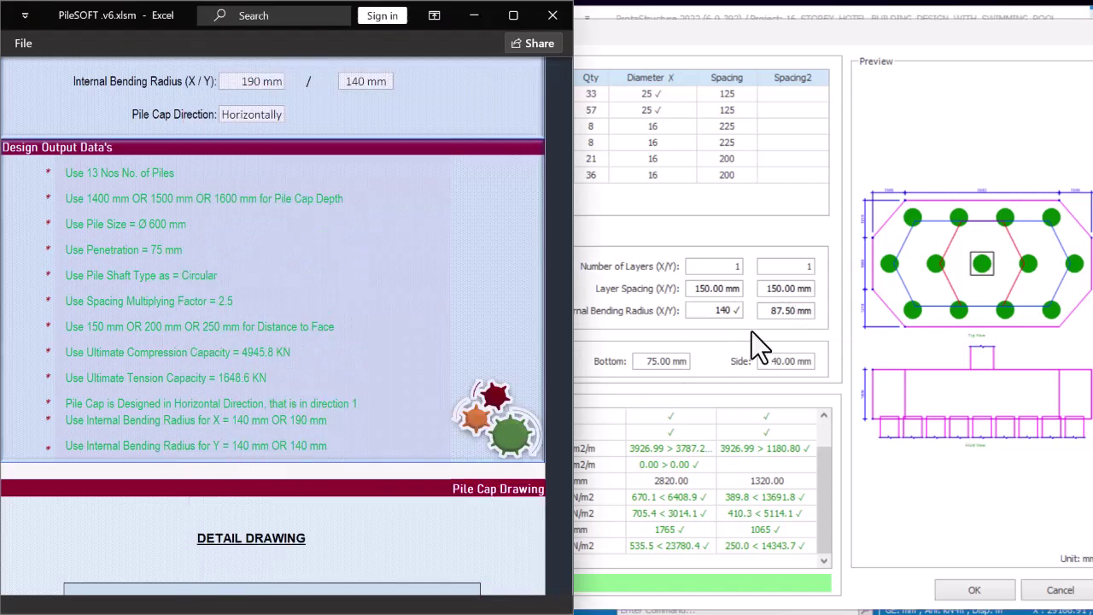
{"action": "key", "text": "alt+Tab"}
{"action": "left_click_drag", "start_coordinate": [763, 310], "coordinate": [865, 314]}
{"action": "type", "text": "14"}
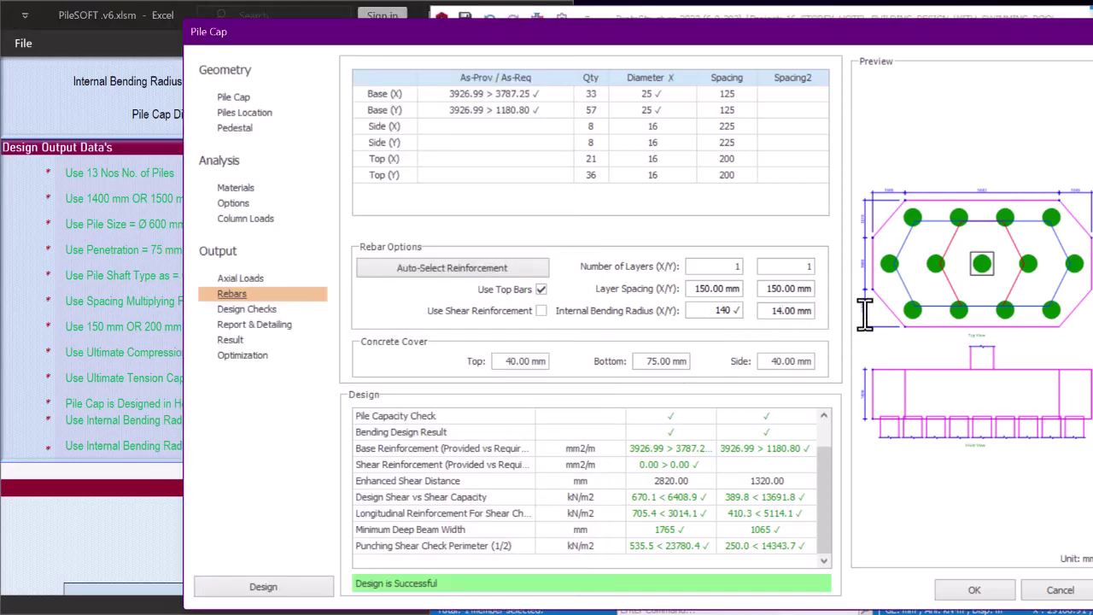
{"action": "type", "text": "0"}
{"action": "left_click", "coordinate": [723, 291]}
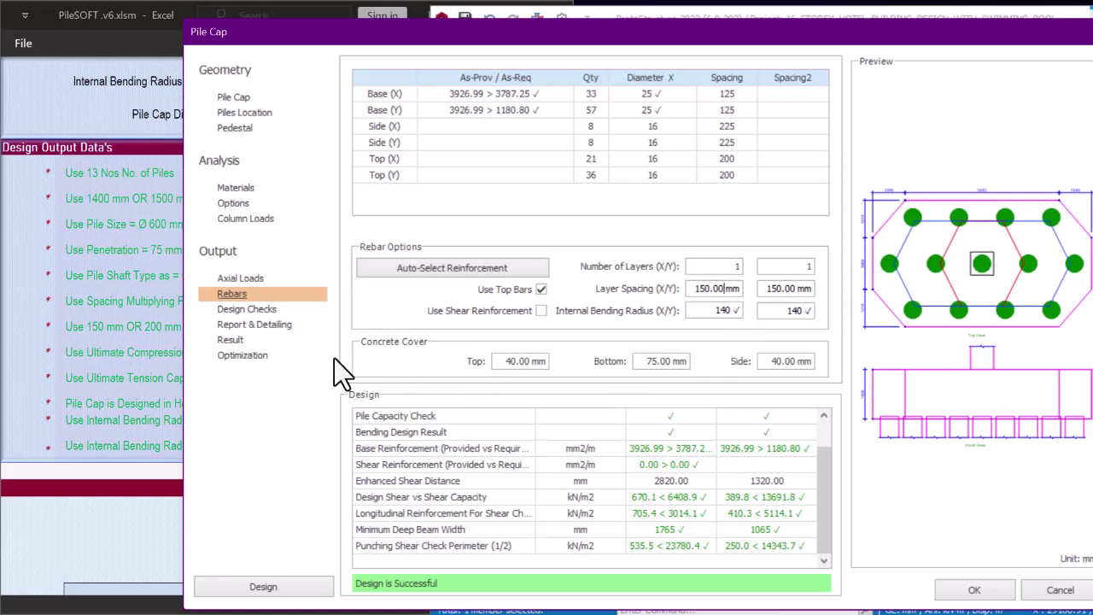
Review PileSOFT's pile cap drawing and input parameters for the concrete cover, and return to its design data sheet
{"action": "left_click", "coordinate": [151, 293]}
{"action": "scroll", "coordinate": [344, 427], "scroll_direction": "down", "scroll_amount": 10}
{"action": "scroll", "coordinate": [344, 431], "scroll_direction": "down", "scroll_amount": 3}
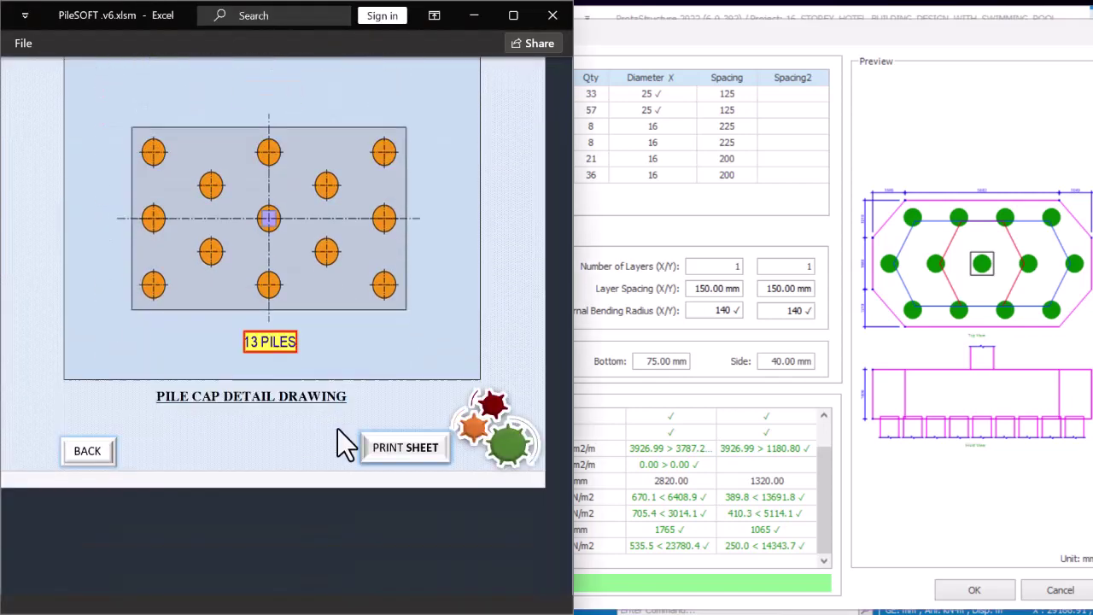
{"action": "left_click", "coordinate": [107, 390]}
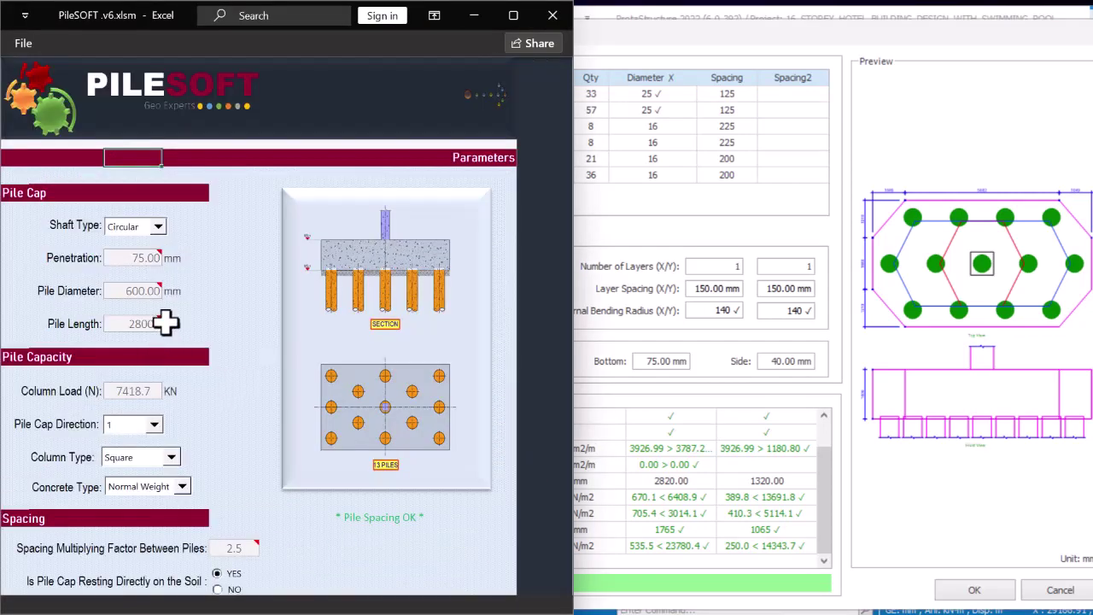
{"action": "scroll", "coordinate": [162, 325], "scroll_direction": "down", "scroll_amount": 3}
{"action": "scroll", "coordinate": [201, 445], "scroll_direction": "down", "scroll_amount": 1}
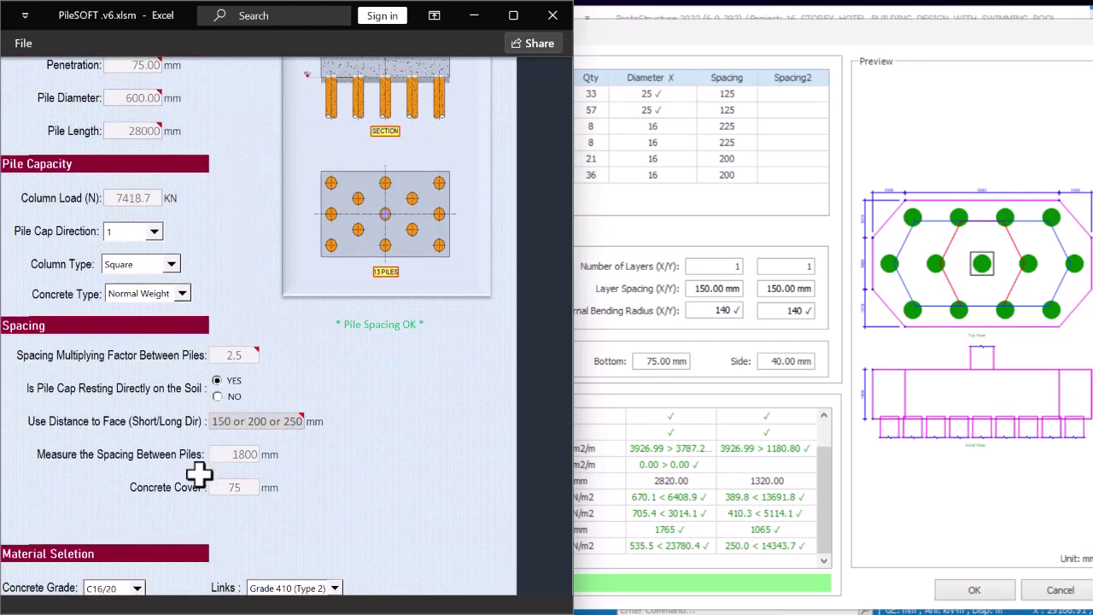
{"action": "scroll", "coordinate": [243, 500], "scroll_direction": "down", "scroll_amount": 3}
{"action": "scroll", "coordinate": [241, 461], "scroll_direction": "down", "scroll_amount": 3}
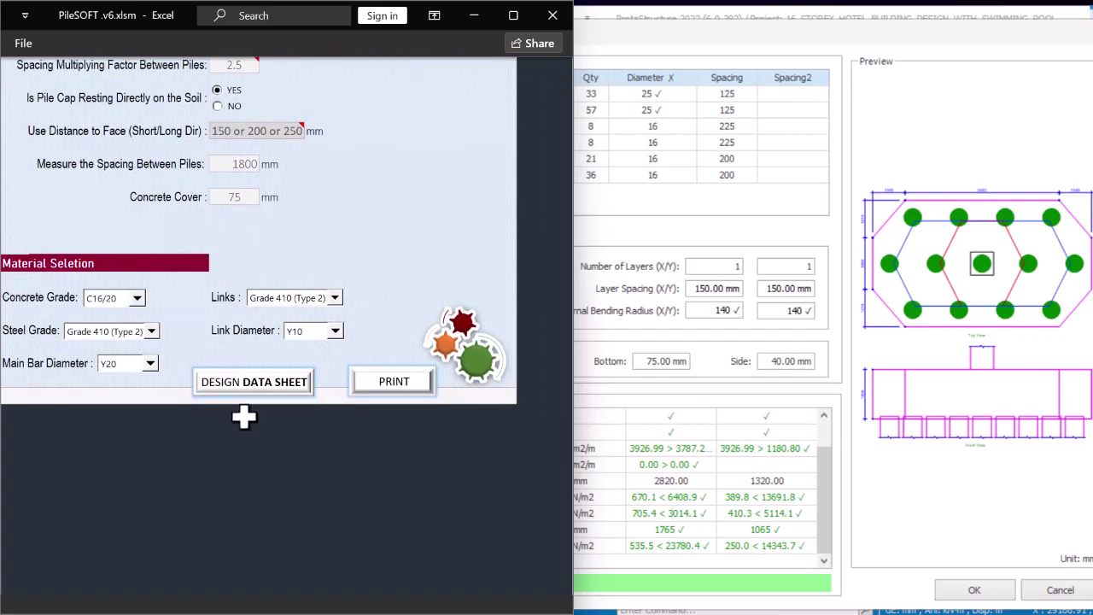
{"action": "left_click", "coordinate": [254, 384]}
Switch to ProtaStructure and set the top and side concrete cover of PC-1C17 to 75 mm
{"action": "left_click", "coordinate": [654, 380]}
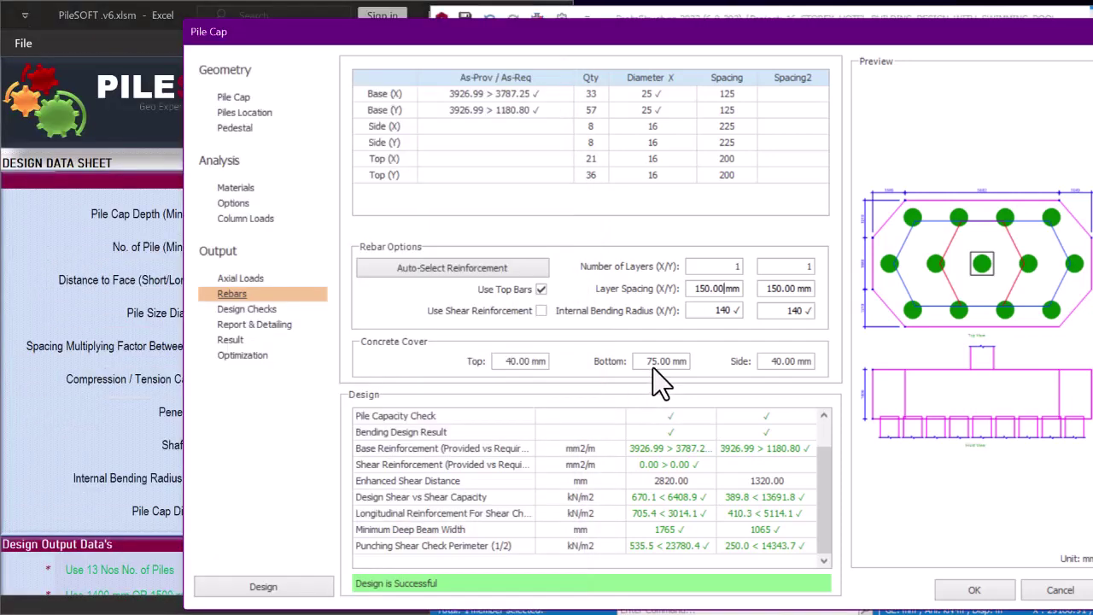
{"action": "left_click", "coordinate": [504, 361]}
{"action": "type", "text": "75"}
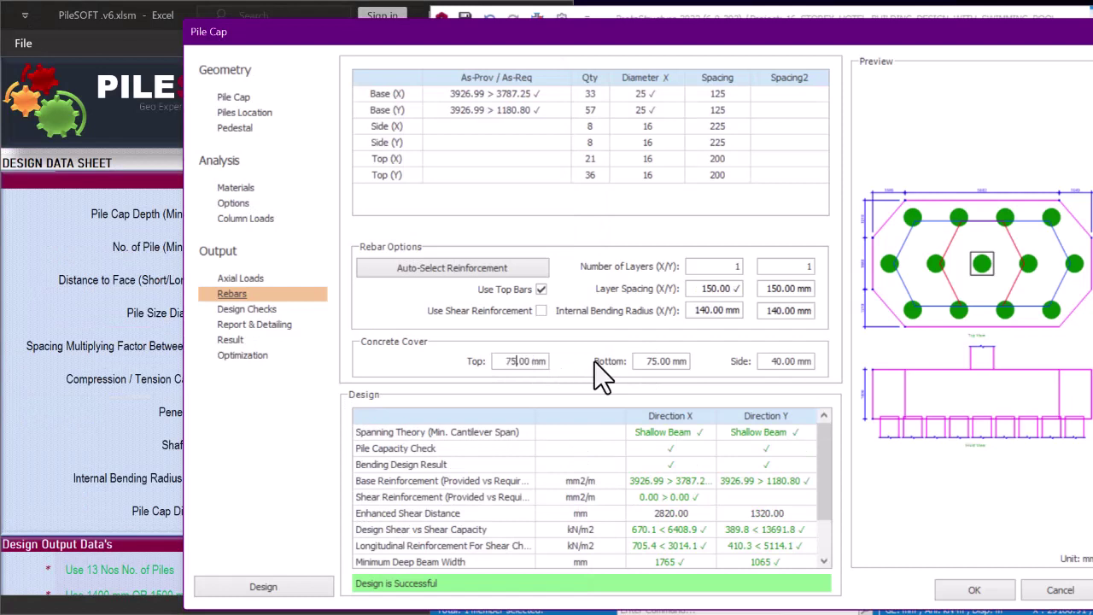
{"action": "left_click", "coordinate": [775, 361]}
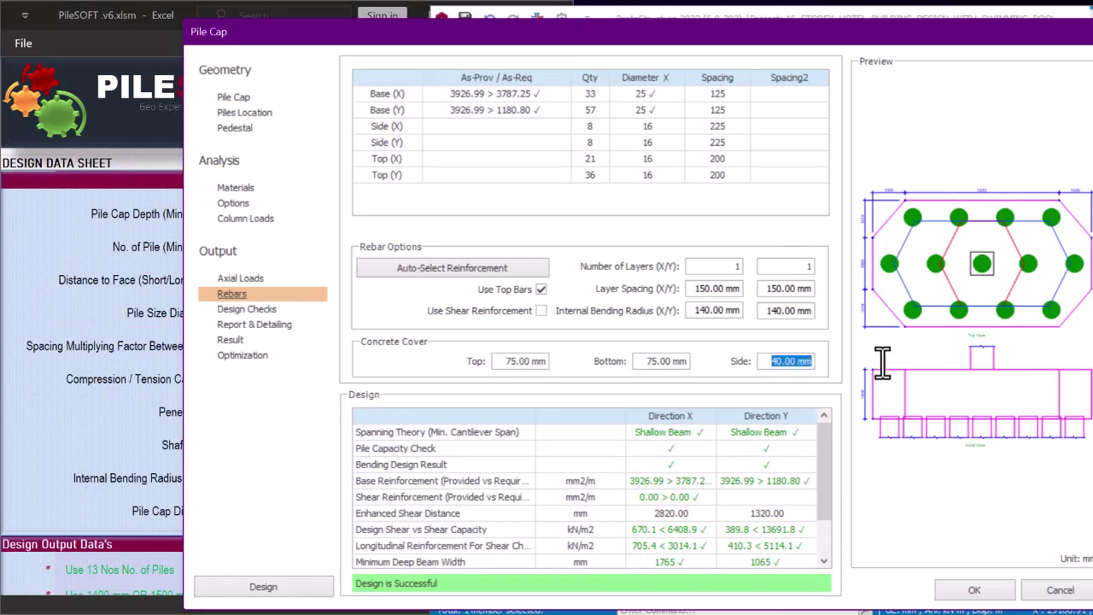
{"action": "type", "text": "75"}
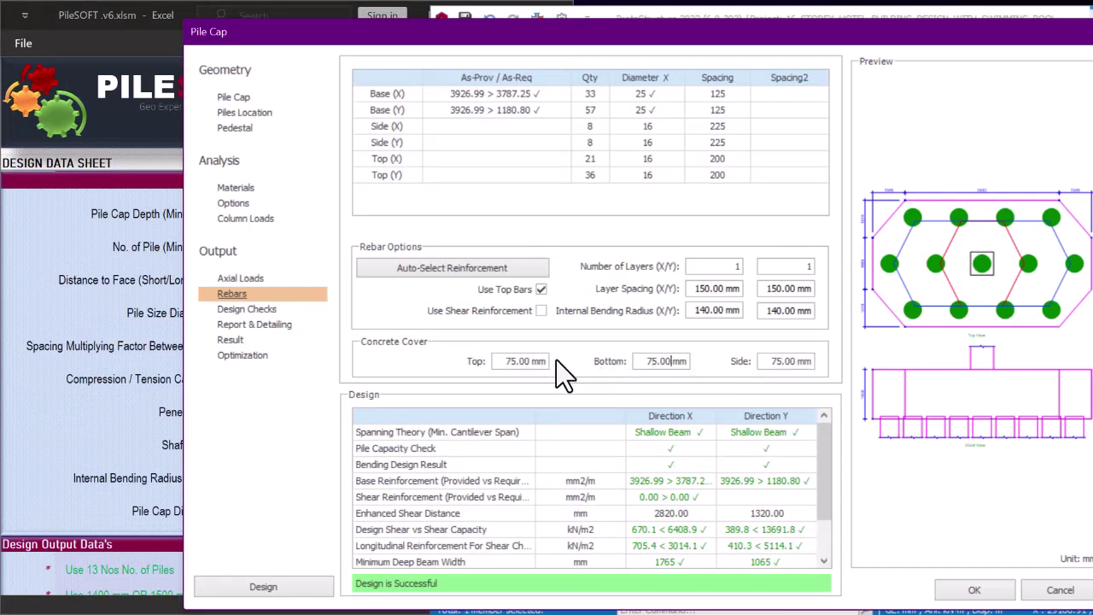
Compare PC-1C17's design checks with PileSOFT's bending radius recommendations, and set the internal bending radius in the X direction to 190 mm
{"action": "scroll", "coordinate": [596, 454], "scroll_direction": "down", "scroll_amount": 1}
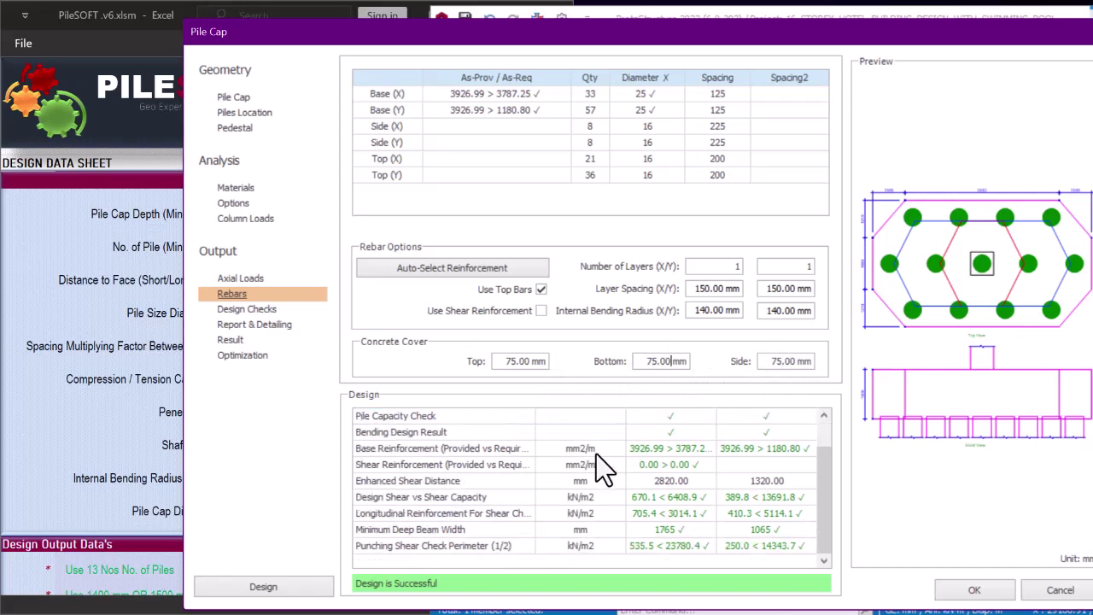
{"action": "left_click", "coordinate": [246, 309]}
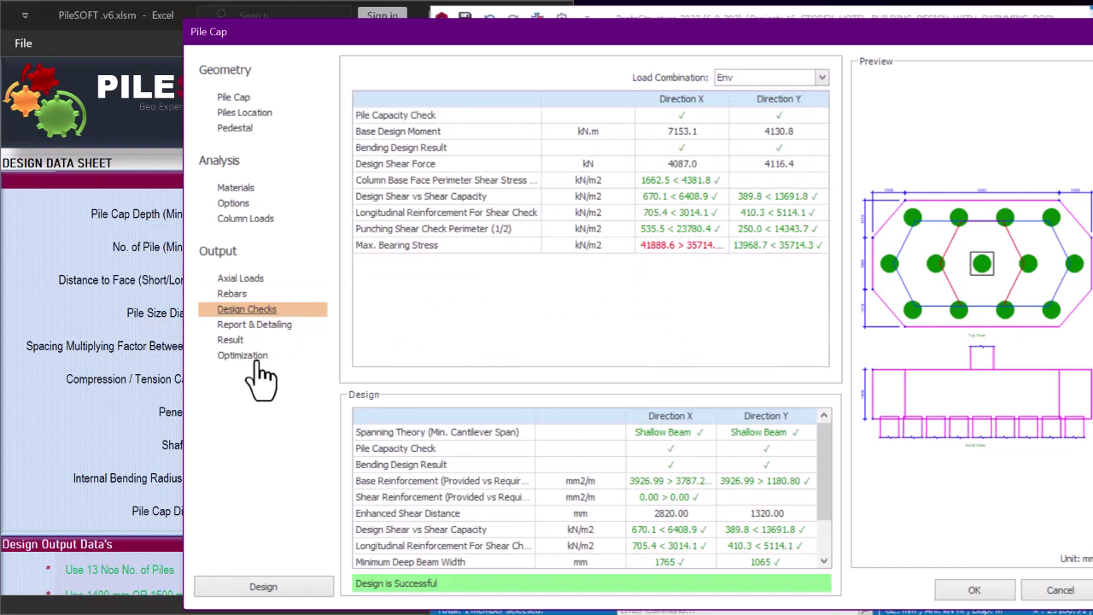
{"action": "left_click", "coordinate": [142, 375]}
{"action": "scroll", "coordinate": [266, 410], "scroll_direction": "down", "scroll_amount": 10}
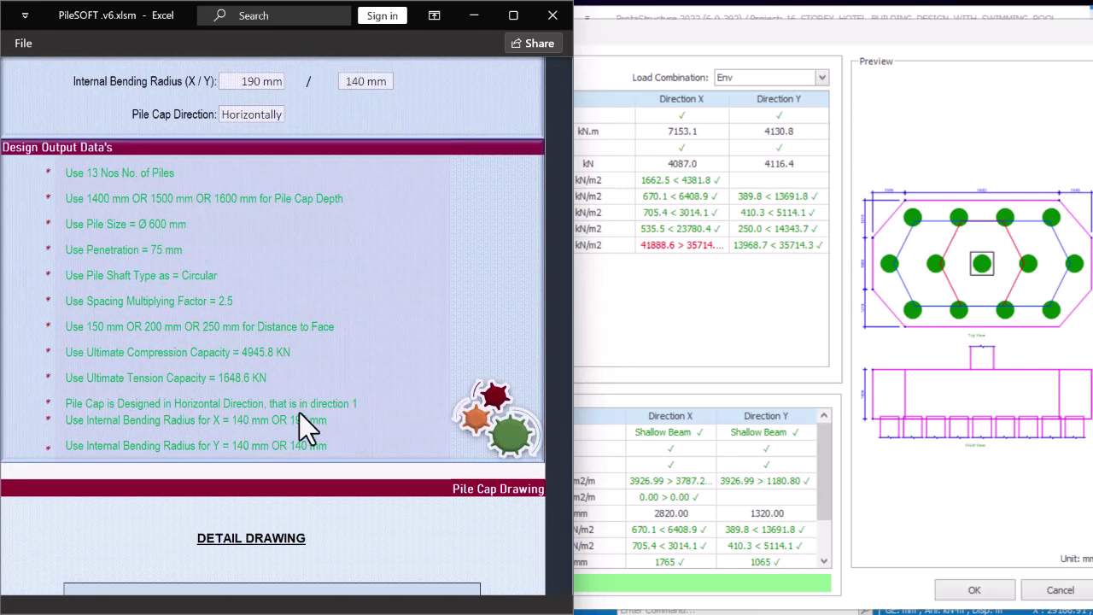
{"action": "left_click", "coordinate": [586, 316]}
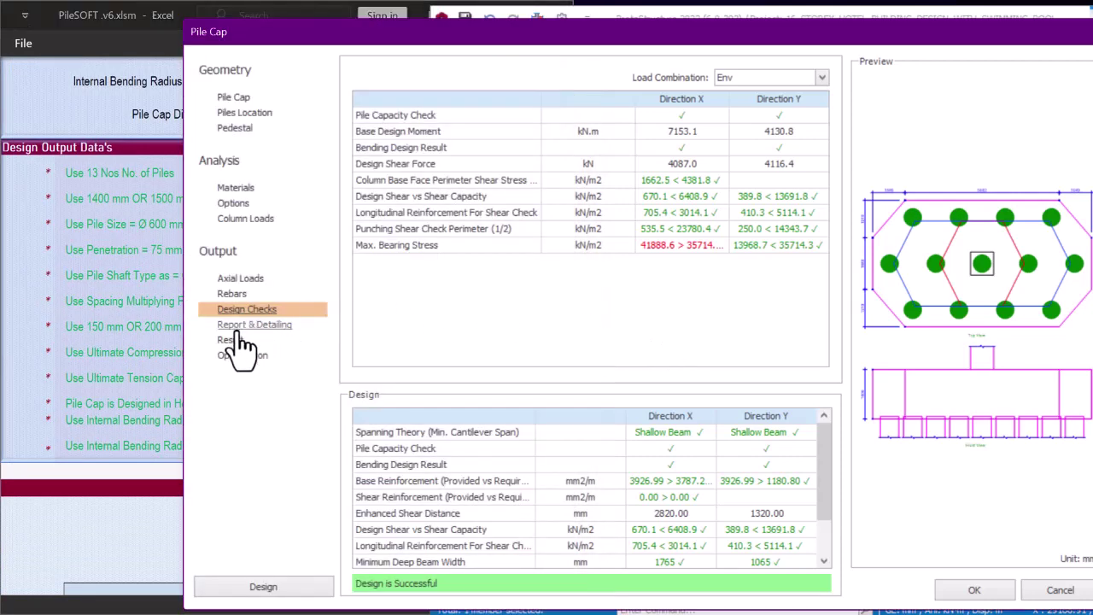
{"action": "left_click", "coordinate": [234, 294]}
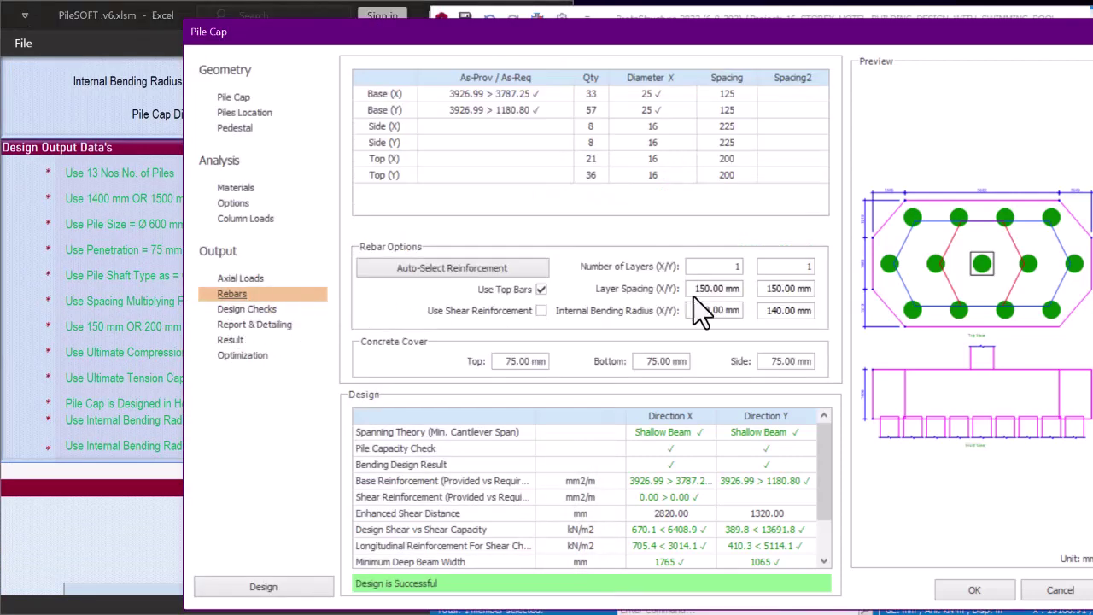
{"action": "left_click_drag", "start_coordinate": [703, 310], "coordinate": [761, 310]}
{"action": "type", "text": "19"}
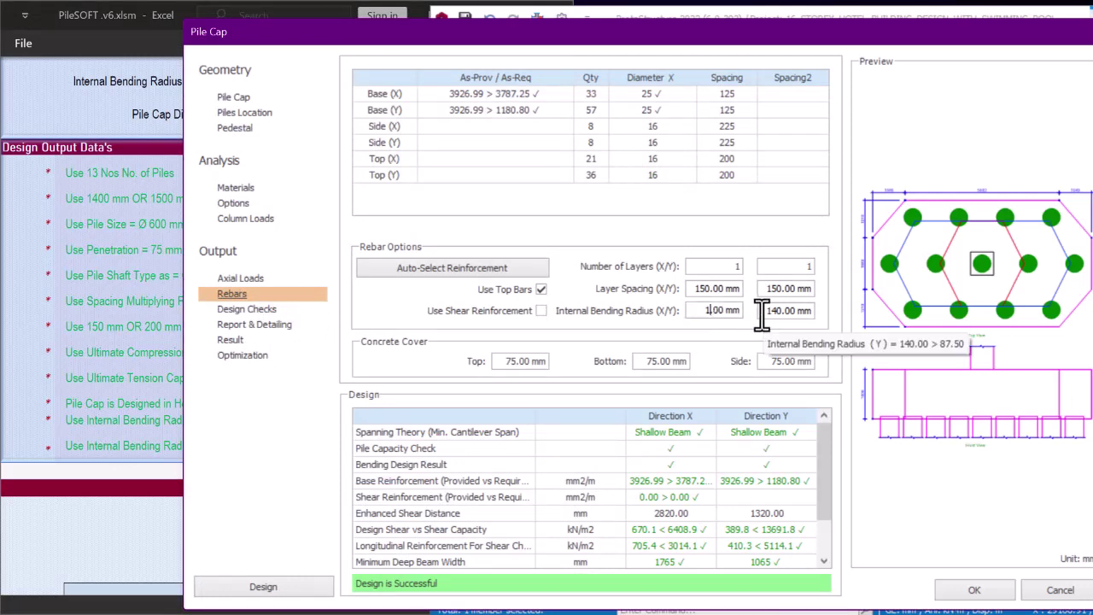
{"action": "type", "text": "0"}
{"action": "left_click", "coordinate": [724, 296]}
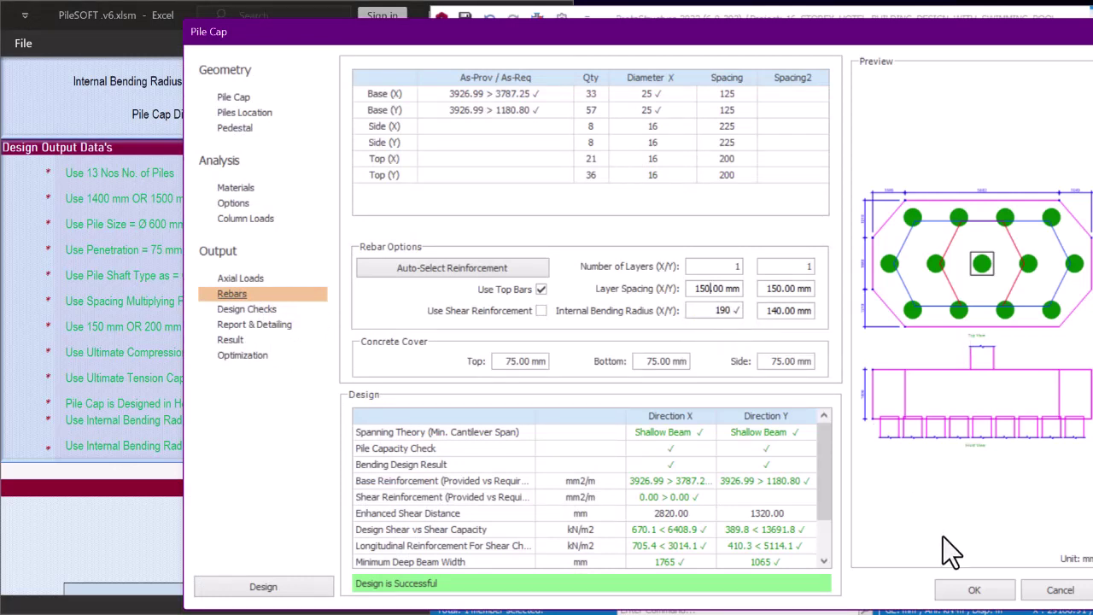
Review the pile cap's design checks for the Env load combination alongside the internal bending radii recommended in the PileSOFT workbook
{"action": "left_click", "coordinate": [975, 590]}
{"action": "left_click", "coordinate": [706, 309]}
{"action": "left_click", "coordinate": [252, 310]}
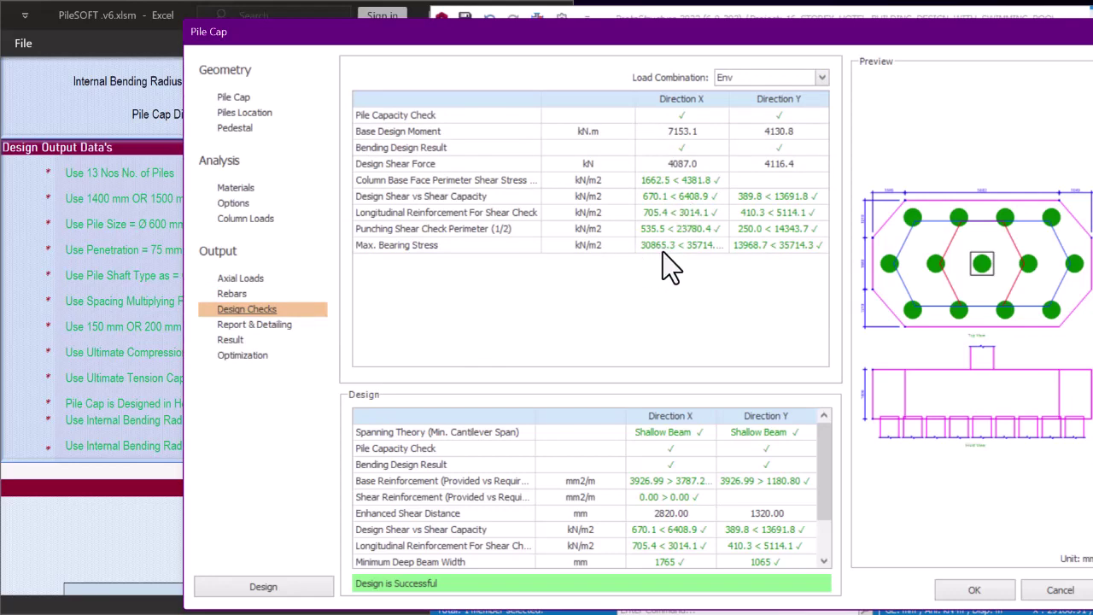
{"action": "left_click", "coordinate": [31, 340]}
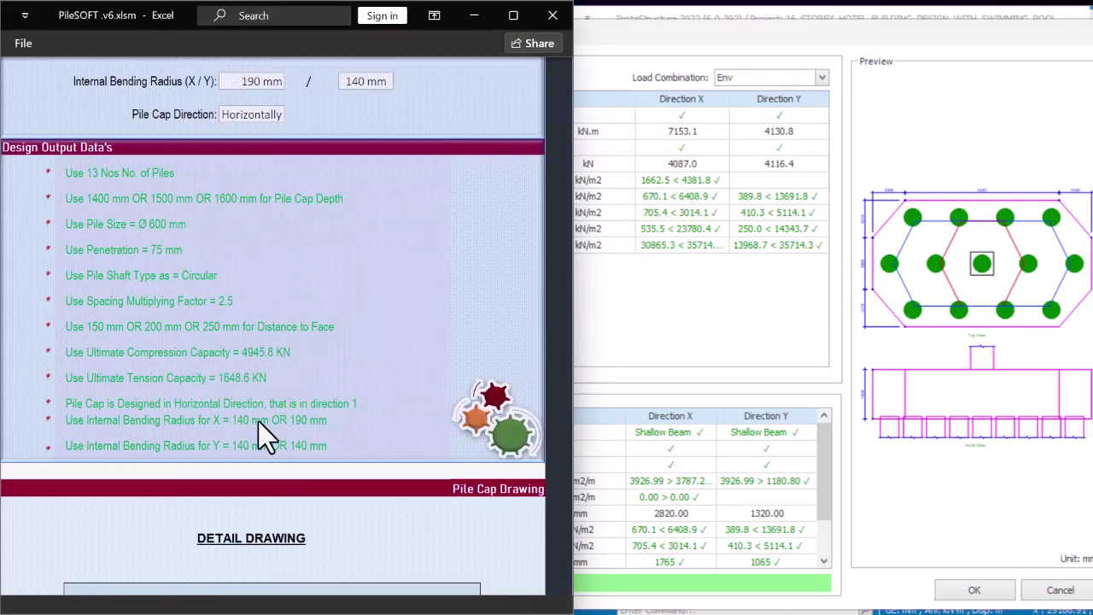
{"action": "left_click", "coordinate": [714, 316]}
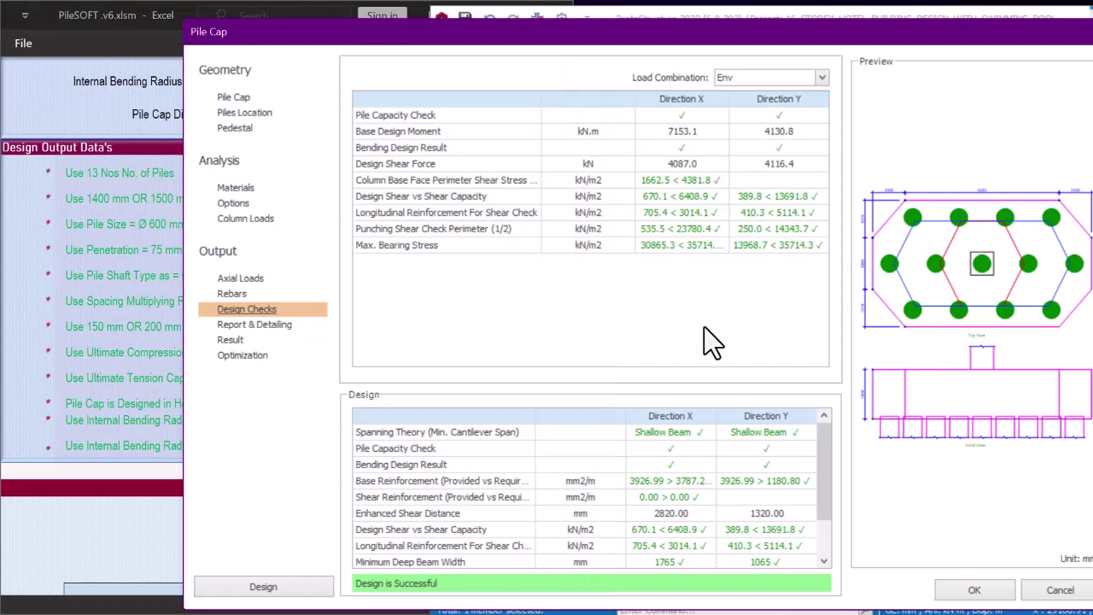
{"action": "left_click_drag", "start_coordinate": [659, 39], "coordinate": [655, 25]}
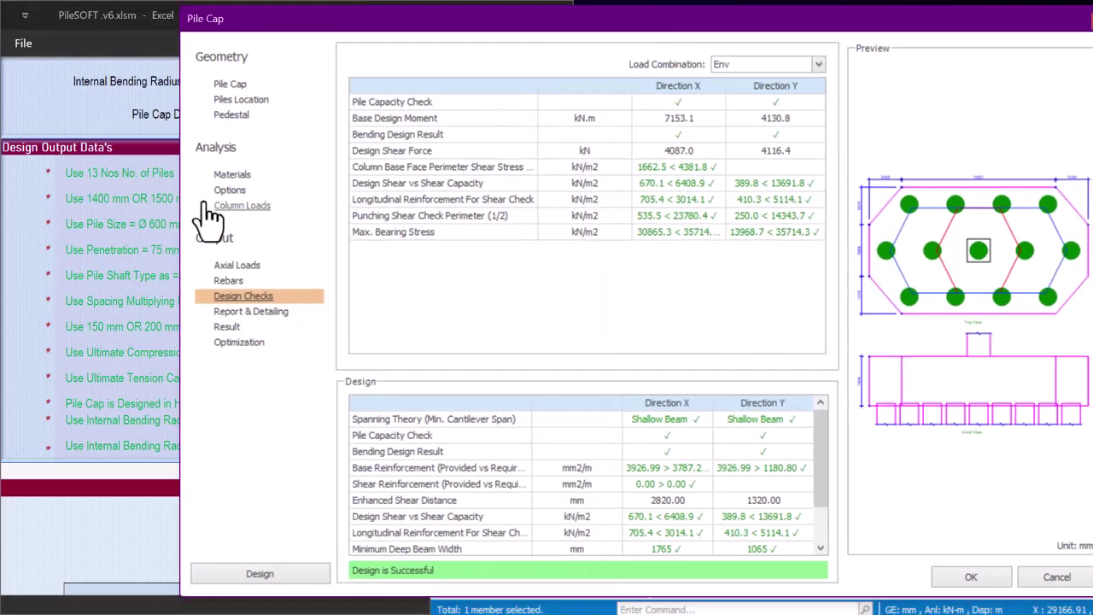
{"action": "scroll", "coordinate": [575, 511], "scroll_direction": "down", "scroll_amount": 1}
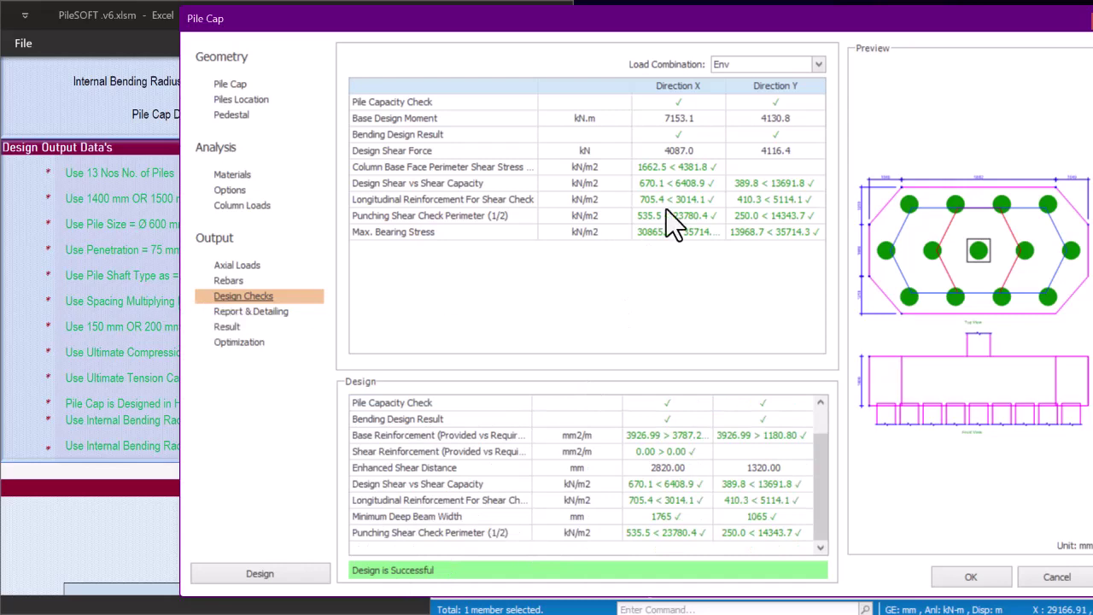
Review the design output data and the pile cap detail drawing in the PileSOFT workbook
{"action": "left_click", "coordinate": [135, 346]}
{"action": "scroll", "coordinate": [209, 248], "scroll_direction": "down", "scroll_amount": 3}
{"action": "scroll", "coordinate": [225, 270], "scroll_direction": "down", "scroll_amount": 7}
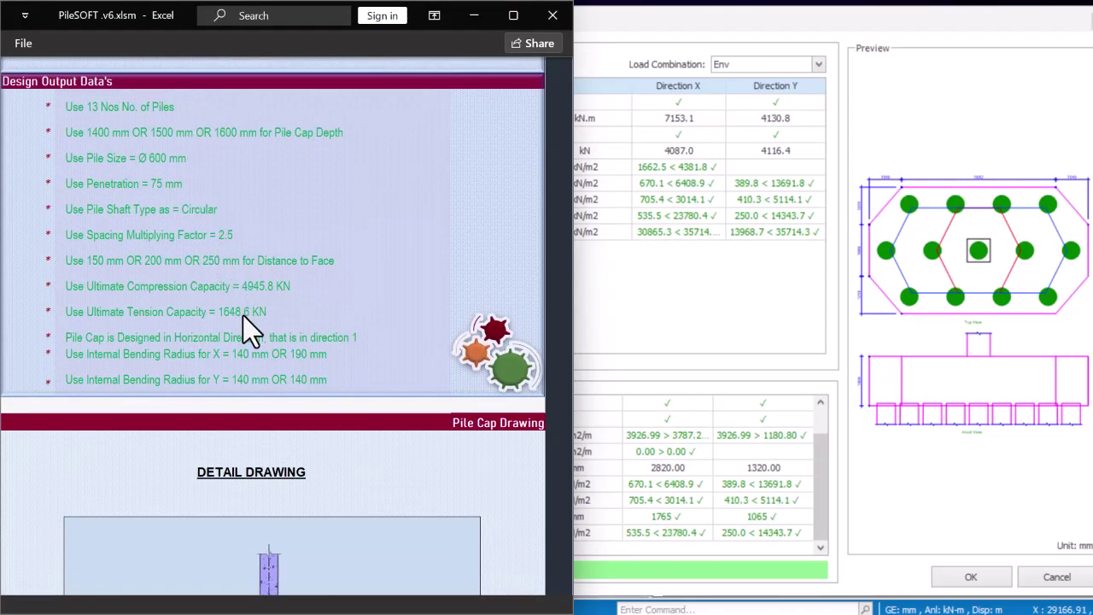
{"action": "scroll", "coordinate": [240, 286], "scroll_direction": "down", "scroll_amount": 4}
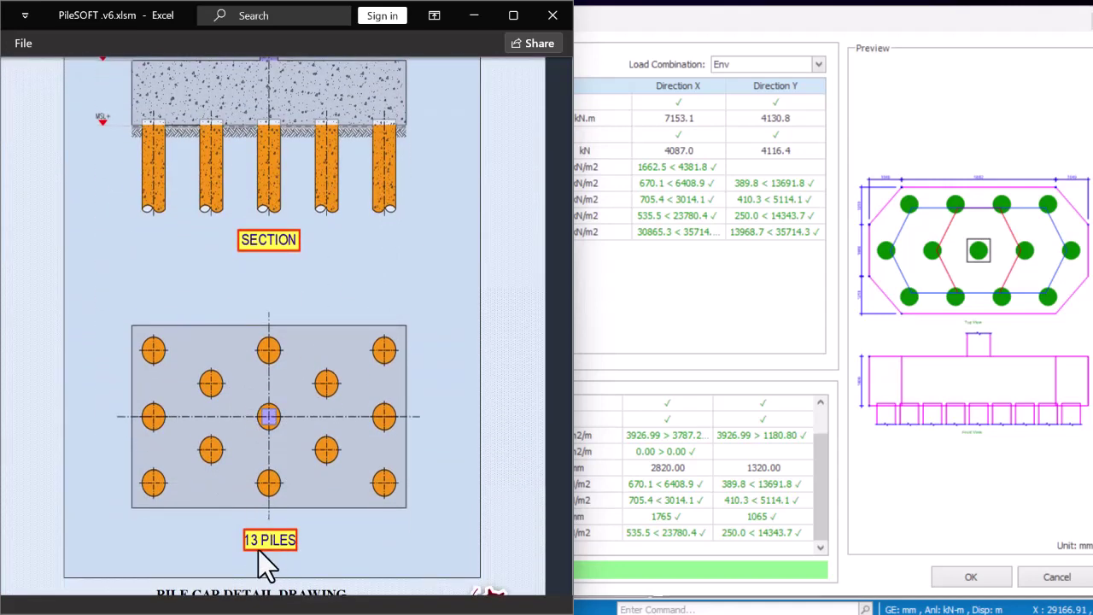
{"action": "left_click", "coordinate": [769, 313]}
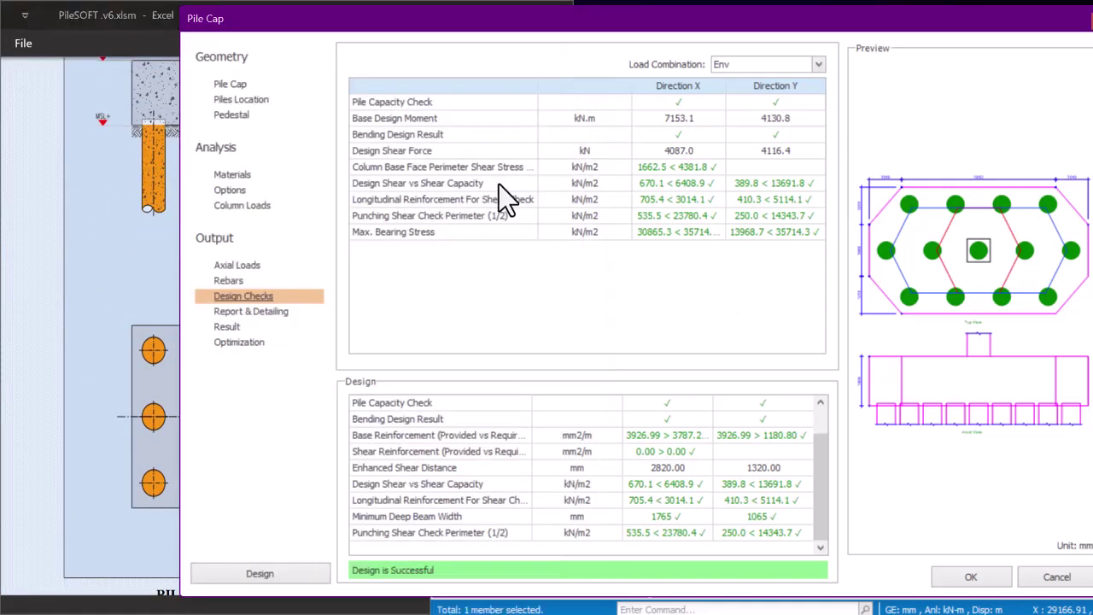
Return to the pile cap geometry settings of PC-1C17 and accept the design
{"action": "left_click", "coordinate": [232, 84]}
{"action": "left_click_drag", "start_coordinate": [747, 26], "coordinate": [499, 30]}
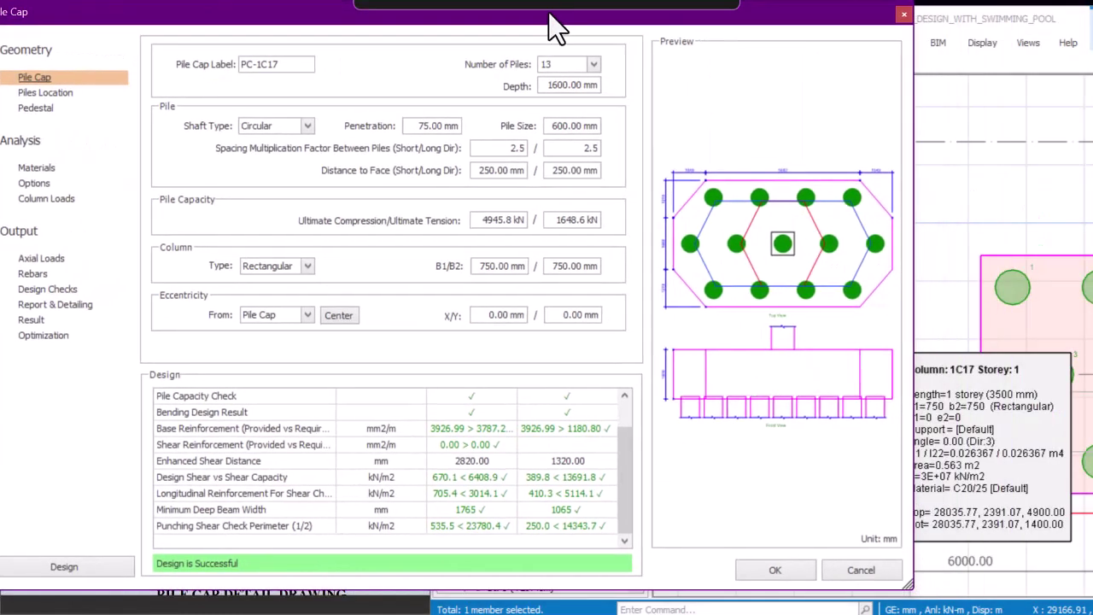
{"action": "left_click", "coordinate": [772, 566]}
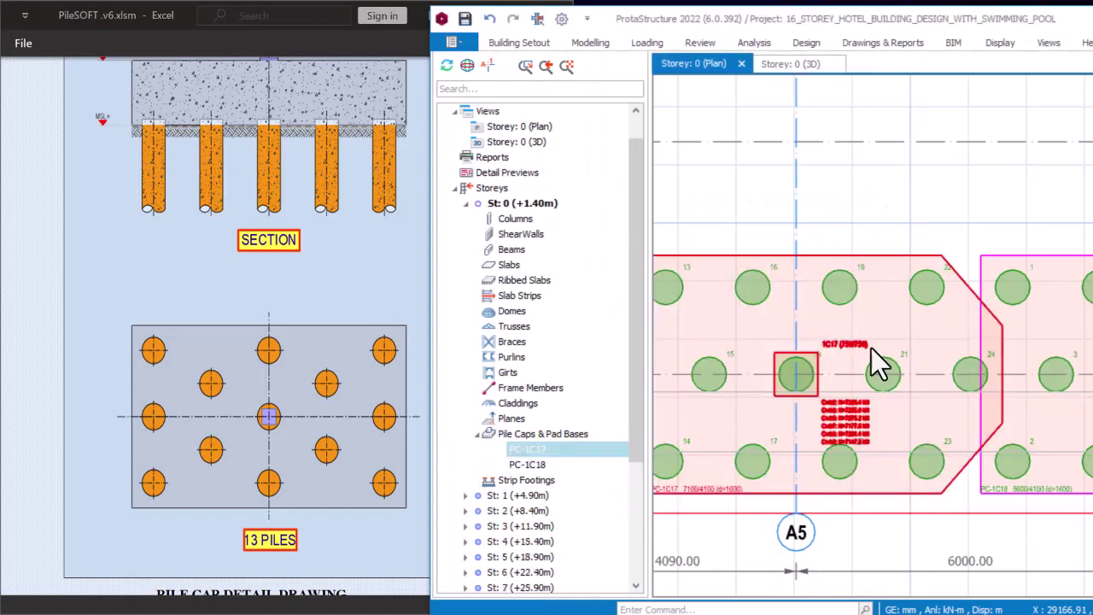
Maximize the ProtaStructure window and examine how the pile caps at axes A5 and A6 sit together on the Storey 0 plan
{"action": "scroll", "coordinate": [878, 298], "scroll_direction": "down", "scroll_amount": 3}
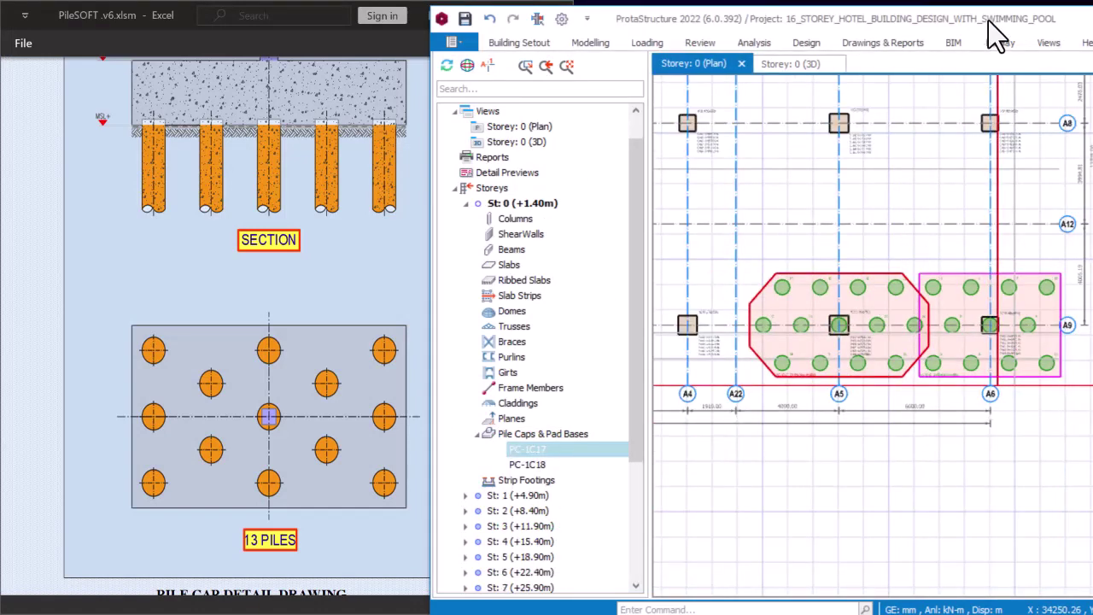
{"action": "key", "text": "super+Up"}
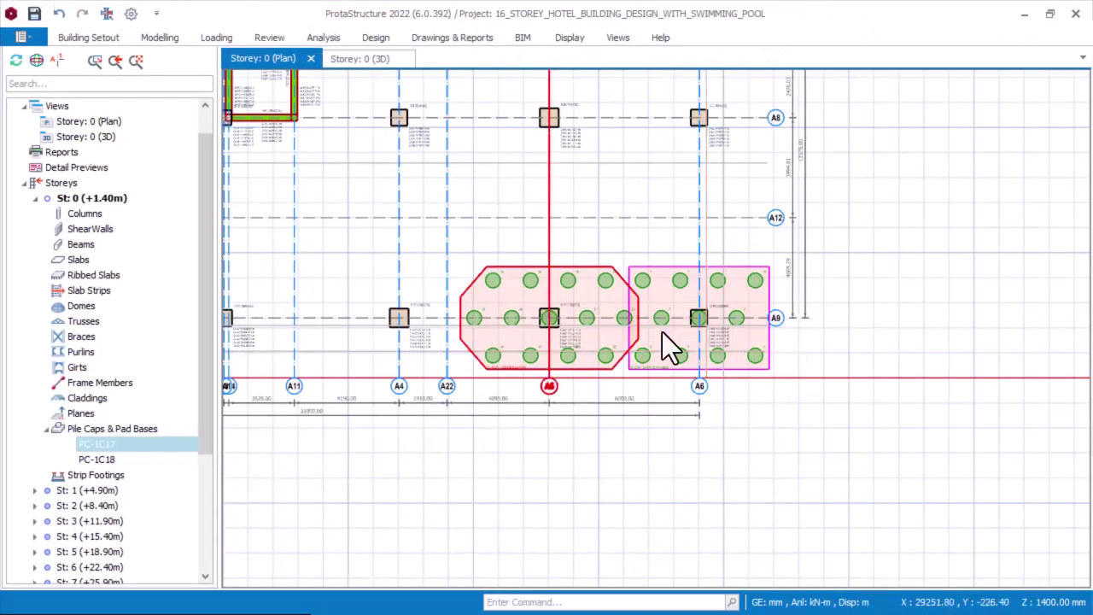
{"action": "scroll", "coordinate": [593, 334], "scroll_direction": "up", "scroll_amount": 3}
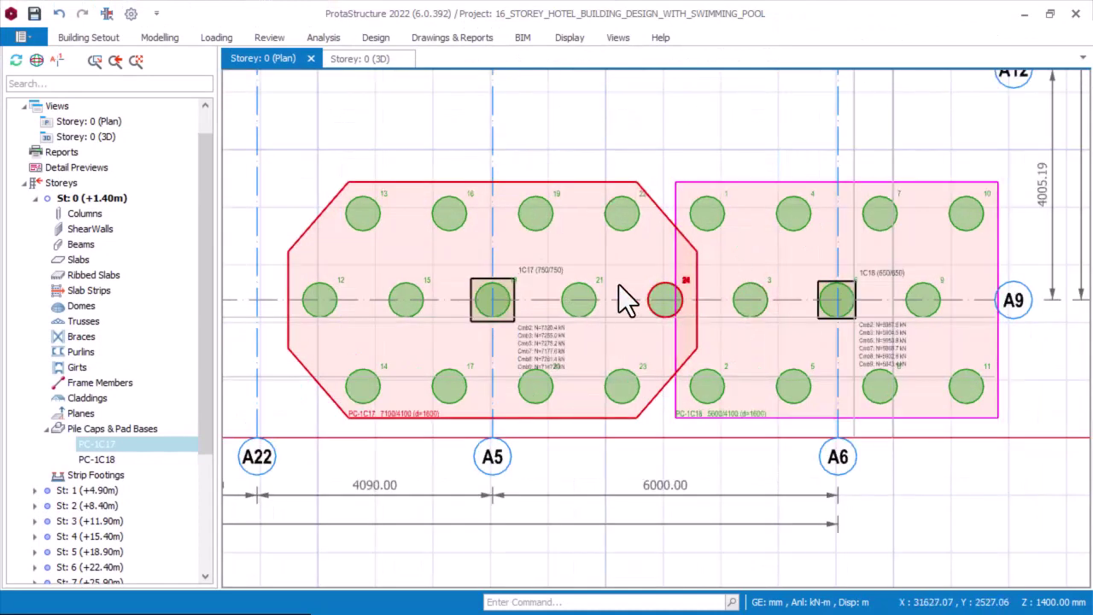
{"action": "scroll", "coordinate": [705, 320], "scroll_direction": "down", "scroll_amount": 2}
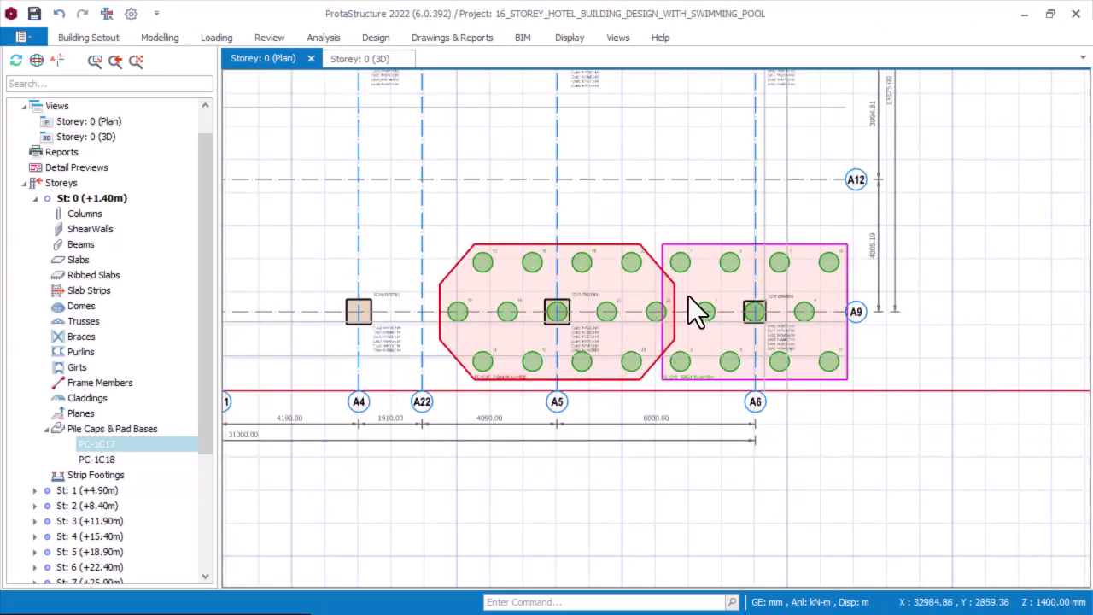
{"action": "scroll", "coordinate": [675, 307], "scroll_direction": "up", "scroll_amount": 2}
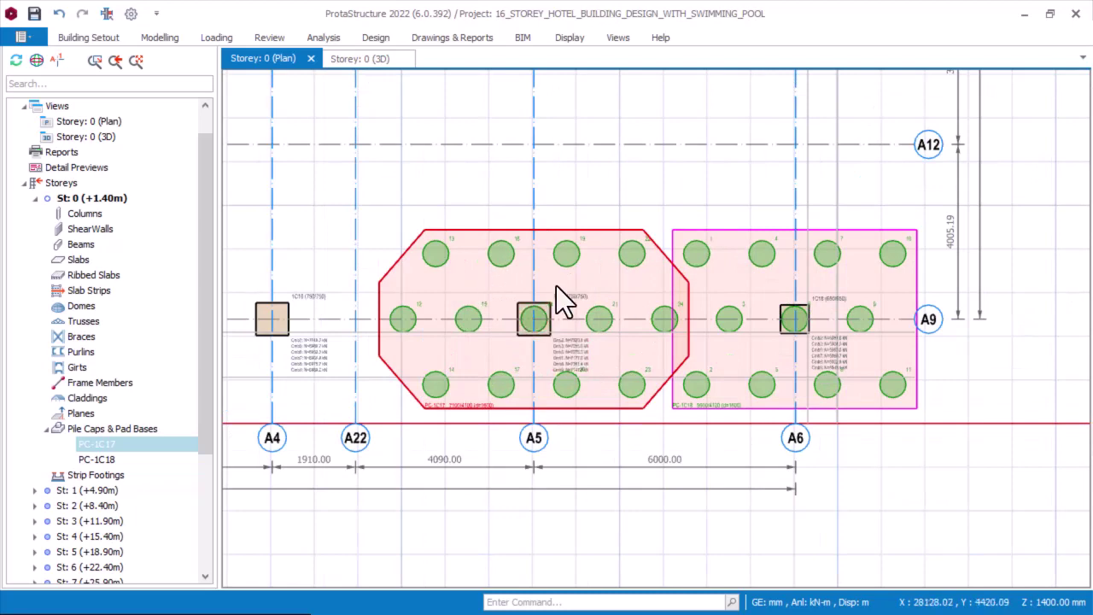
{"action": "scroll", "coordinate": [699, 276], "scroll_direction": "down", "scroll_amount": 2}
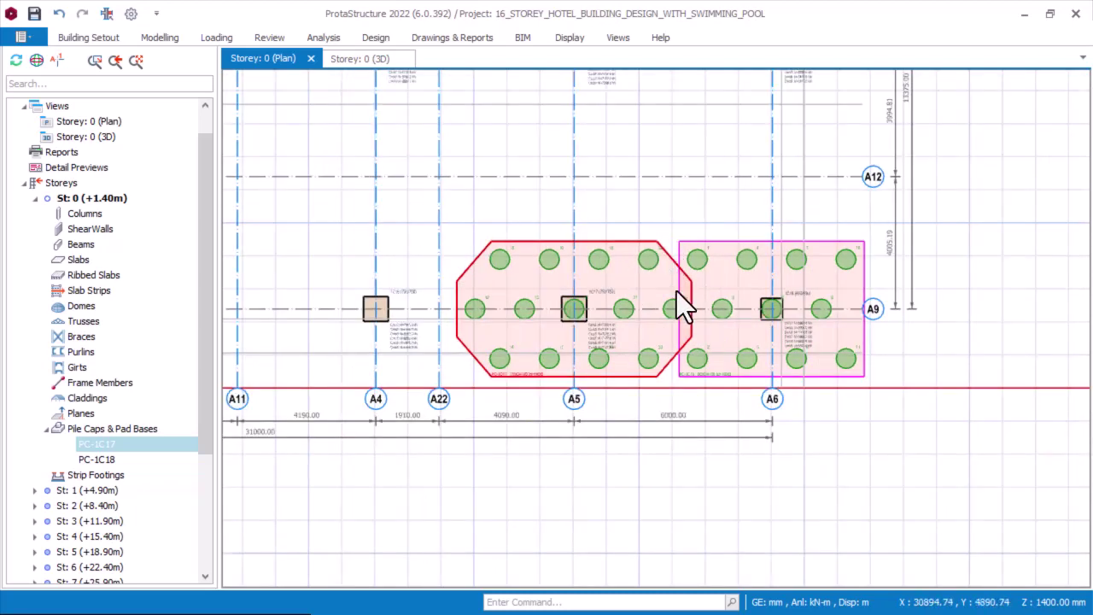
{"action": "scroll", "coordinate": [679, 295], "scroll_direction": "up", "scroll_amount": 2}
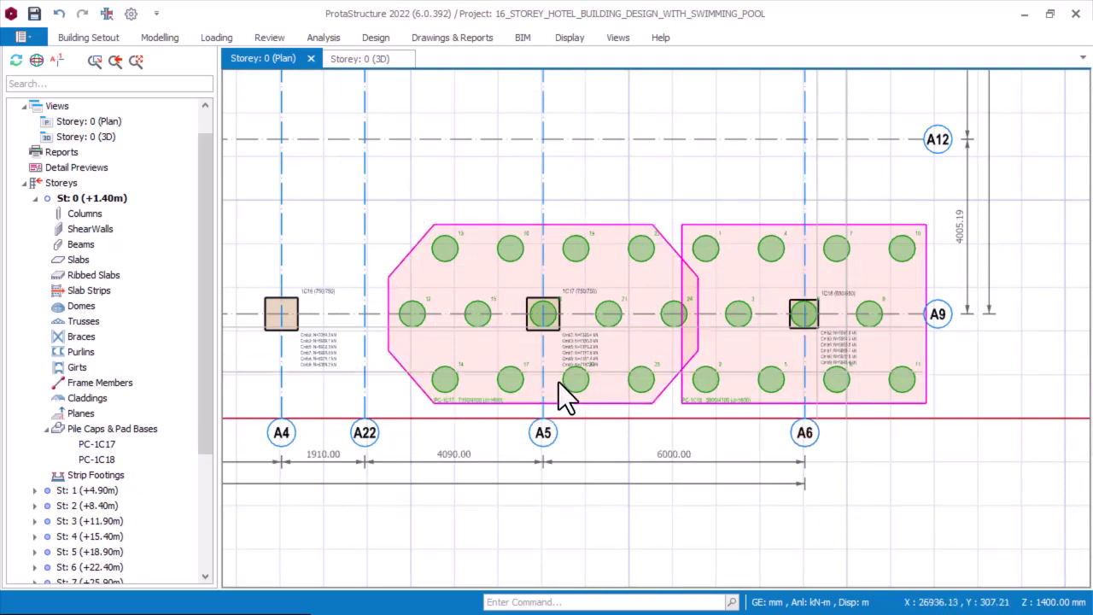
Switch to the PileSOFT workbook, return from the data sheet to the input sheet, and set the Pile Cap Direction to 2
{"action": "left_click", "coordinate": [1051, 13]}
{"action": "left_click", "coordinate": [244, 325]}
{"action": "scroll", "coordinate": [342, 362], "scroll_direction": "down", "scroll_amount": 5}
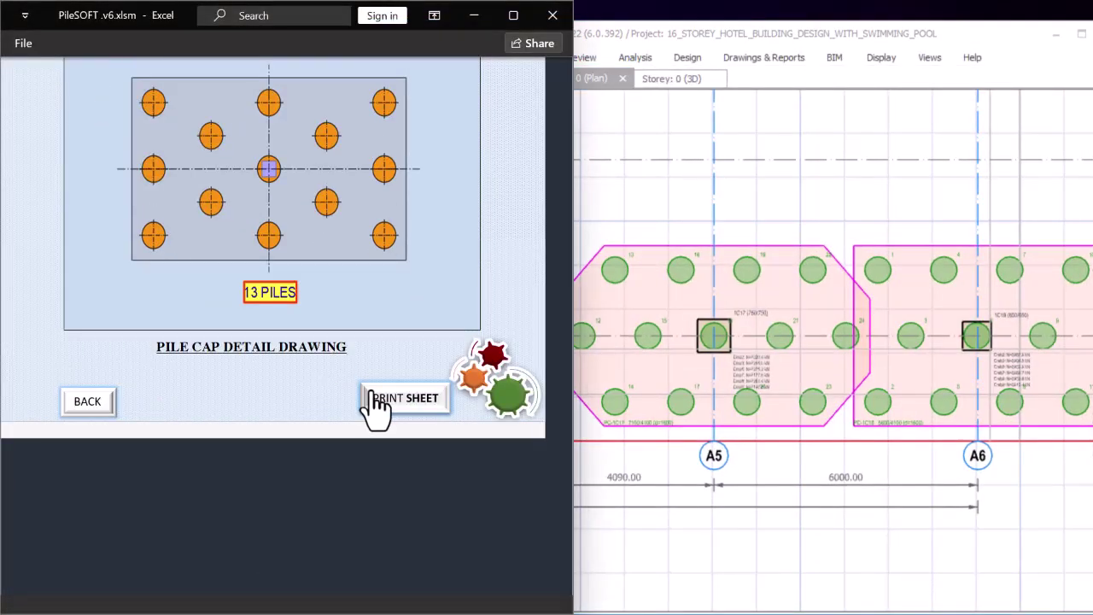
{"action": "left_click", "coordinate": [86, 406]}
{"action": "scroll", "coordinate": [188, 367], "scroll_direction": "down", "scroll_amount": 3}
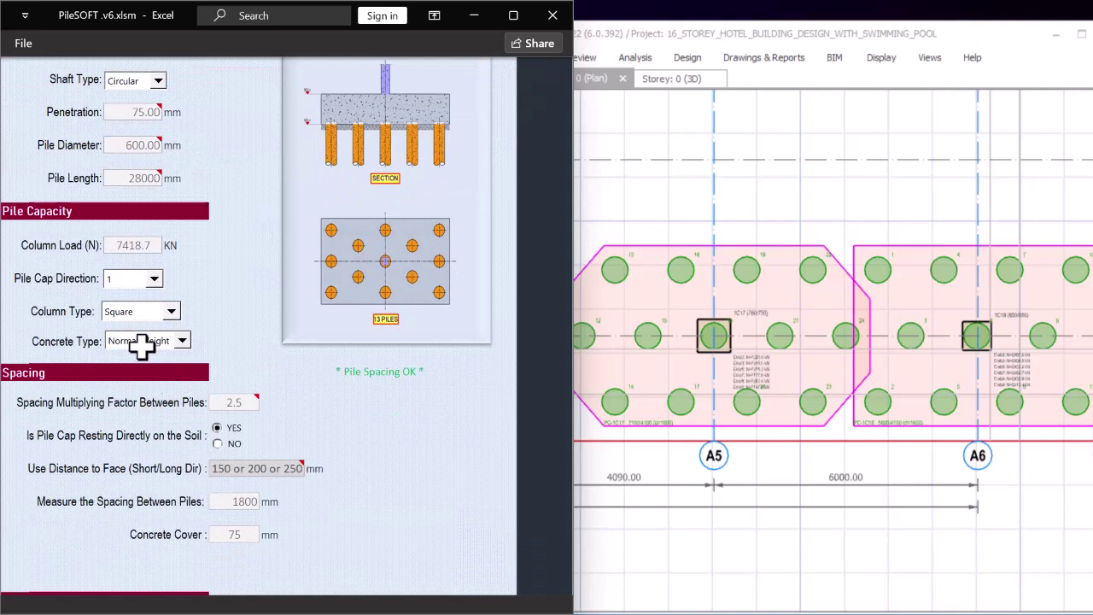
{"action": "left_click", "coordinate": [155, 279]}
{"action": "left_click", "coordinate": [143, 321]}
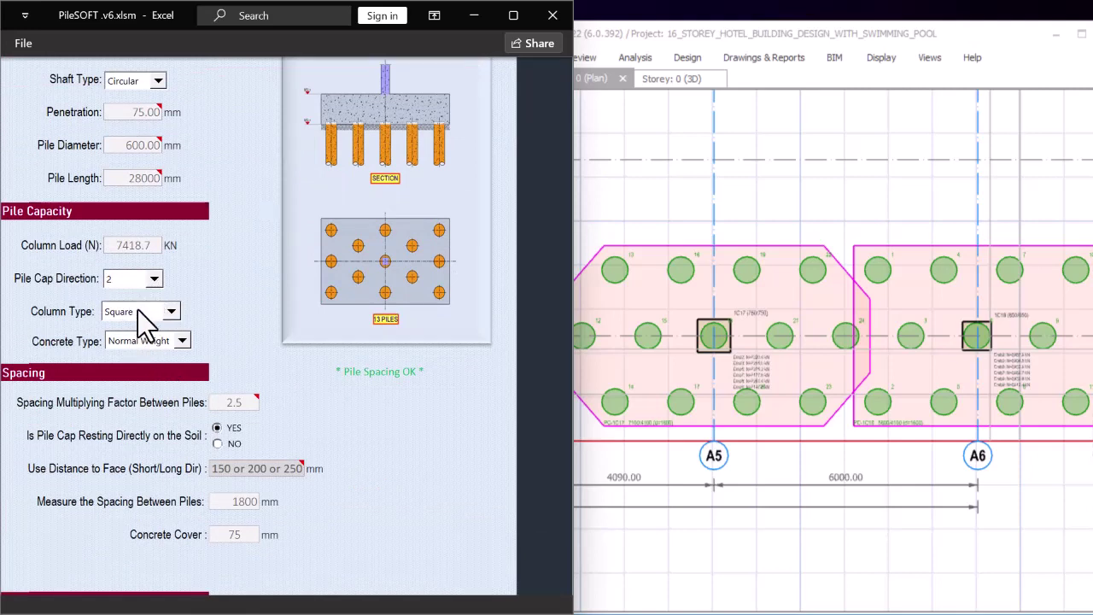
Generate the PileSOFT design data sheet for the new direction and review its design output data
{"action": "scroll", "coordinate": [269, 415], "scroll_direction": "down", "scroll_amount": 5}
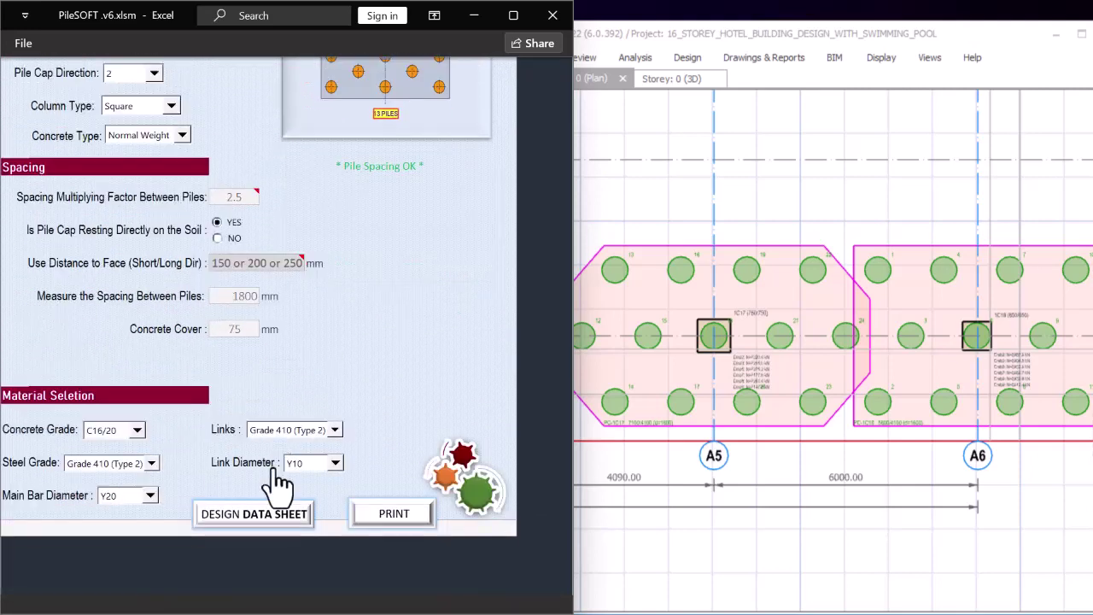
{"action": "left_click", "coordinate": [261, 510]}
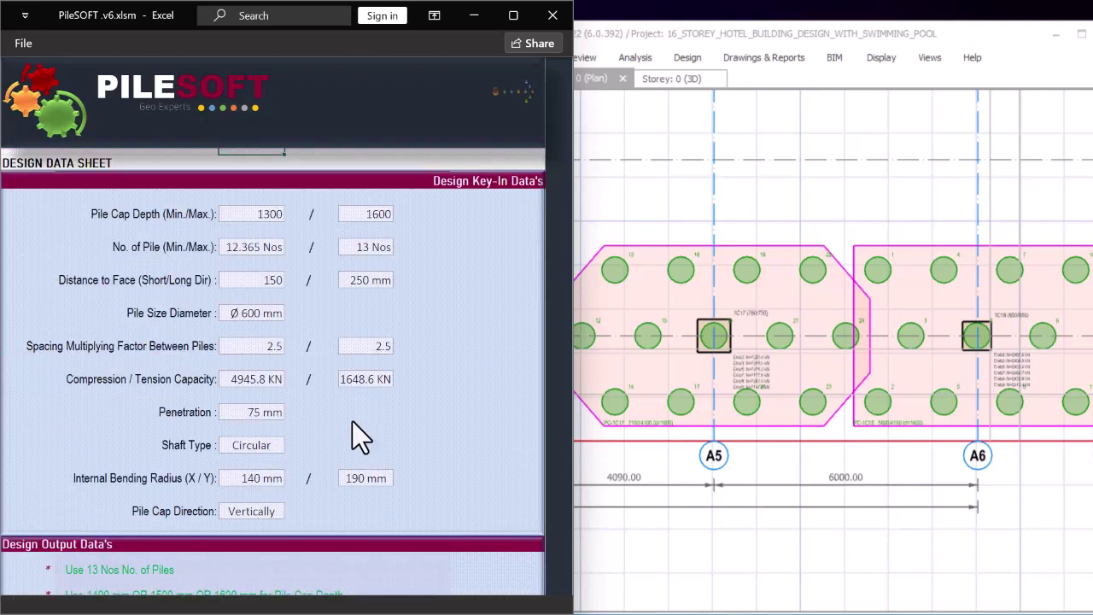
{"action": "scroll", "coordinate": [329, 406], "scroll_direction": "down", "scroll_amount": 6}
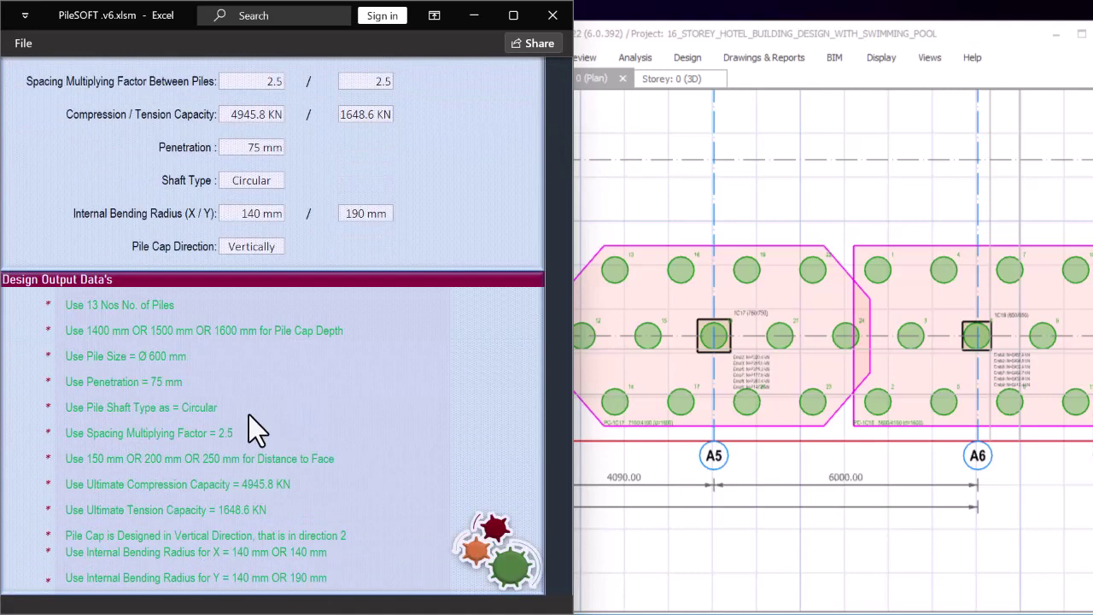
Switch to ProtaStructure and open the properties of pile cap PC-1C17, placing the dialog beside the PileSOFT data
{"action": "left_click", "coordinate": [824, 205]}
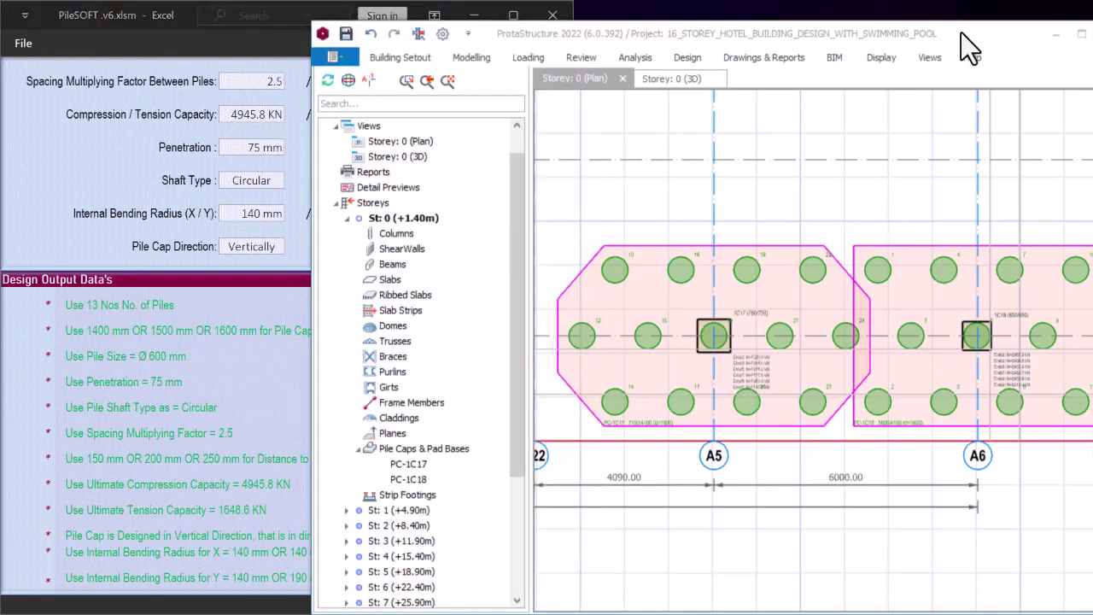
{"action": "left_click", "coordinate": [765, 242]}
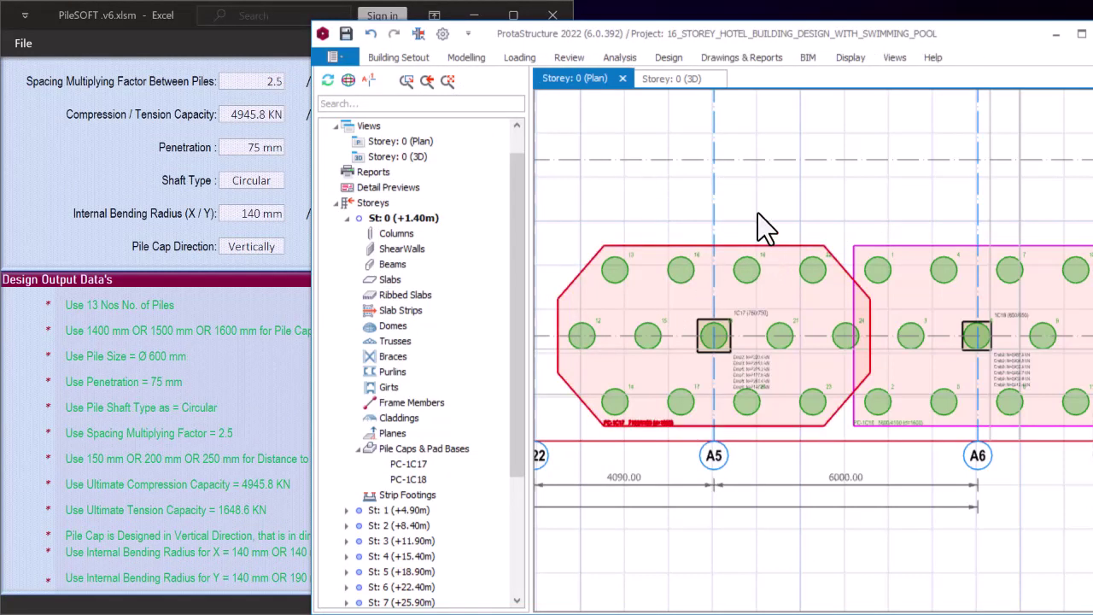
{"action": "right_click", "coordinate": [758, 213]}
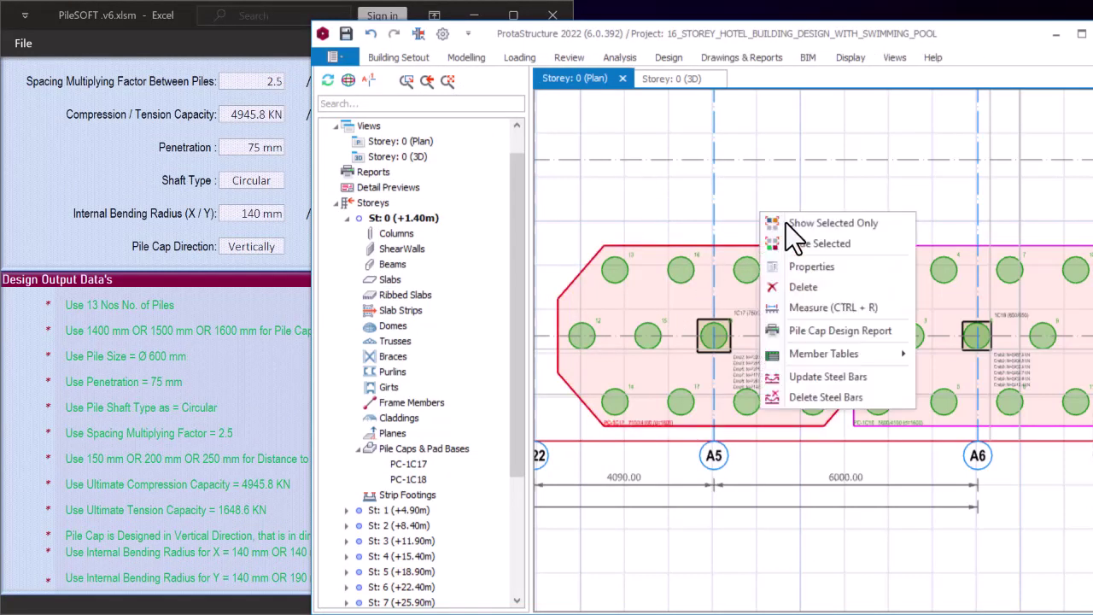
{"action": "left_click", "coordinate": [811, 267]}
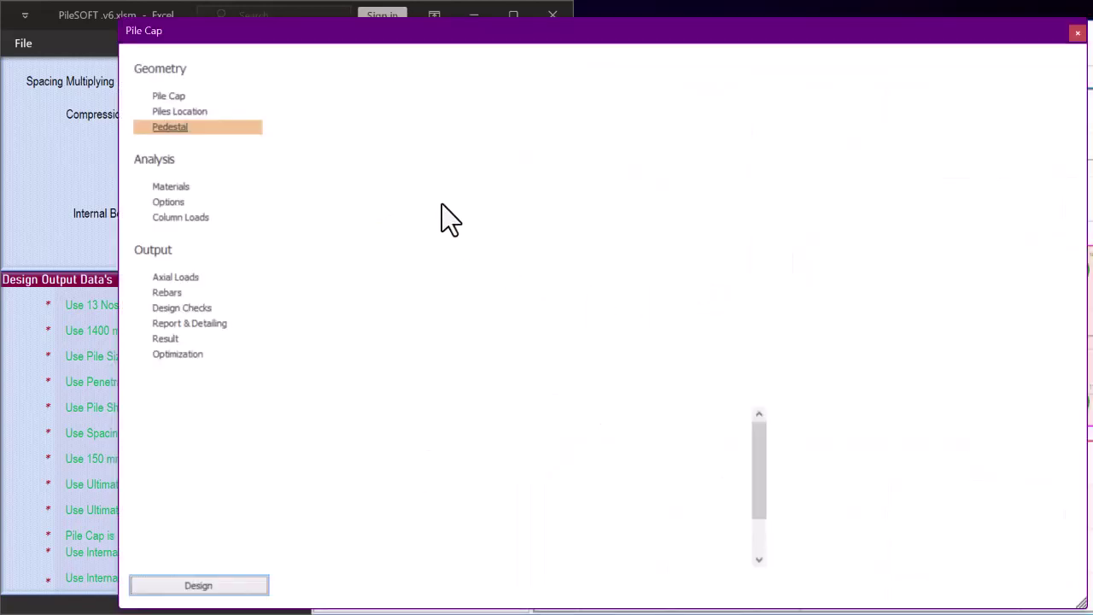
{"action": "left_click_drag", "start_coordinate": [495, 41], "coordinate": [743, 37]}
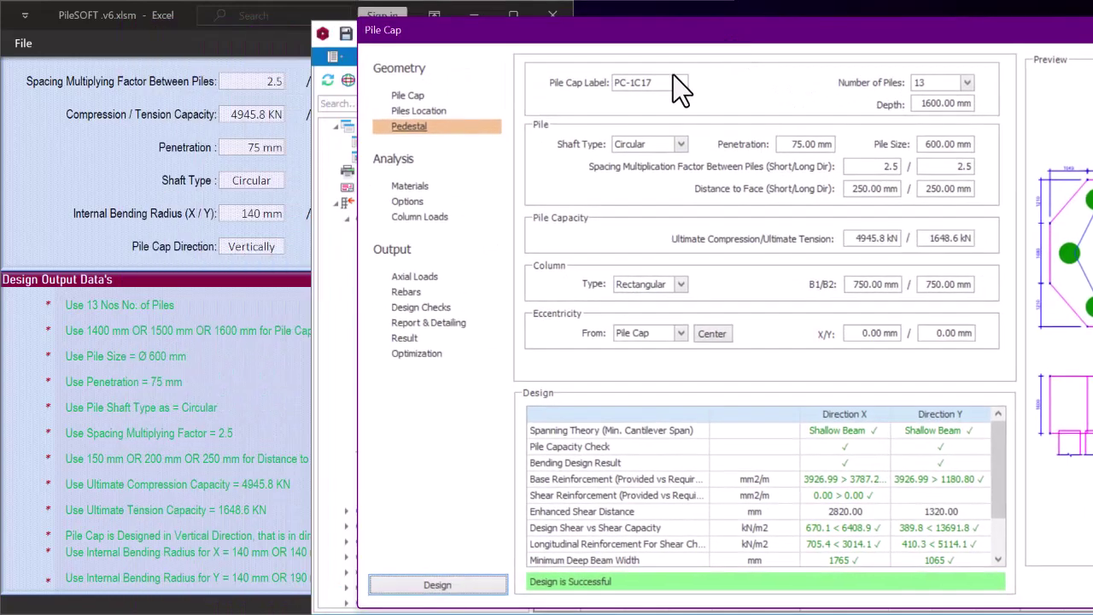
{"action": "left_click_drag", "start_coordinate": [646, 47], "coordinate": [592, 44]}
Check the recommended pile cap direction and bending radii in PileSOFT, then reposition the Pile Cap dialog
{"action": "left_click", "coordinate": [237, 400]}
{"action": "scroll", "coordinate": [282, 433], "scroll_direction": "down", "scroll_amount": 2}
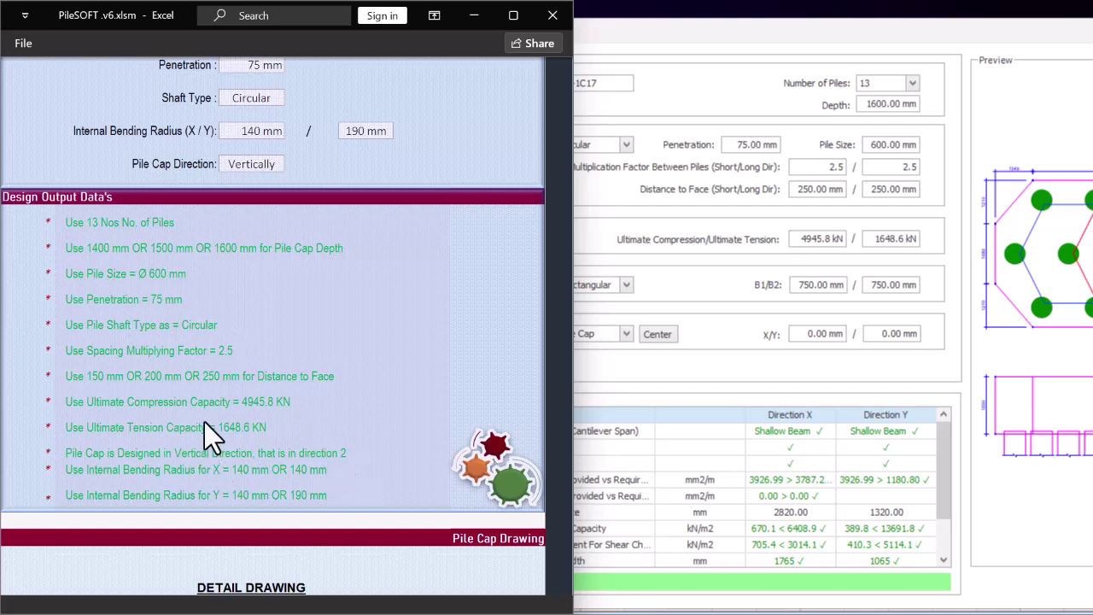
{"action": "left_click_drag", "start_coordinate": [826, 43], "coordinate": [281, 132]}
{"action": "left_click_drag", "start_coordinate": [542, 132], "coordinate": [953, 91]}
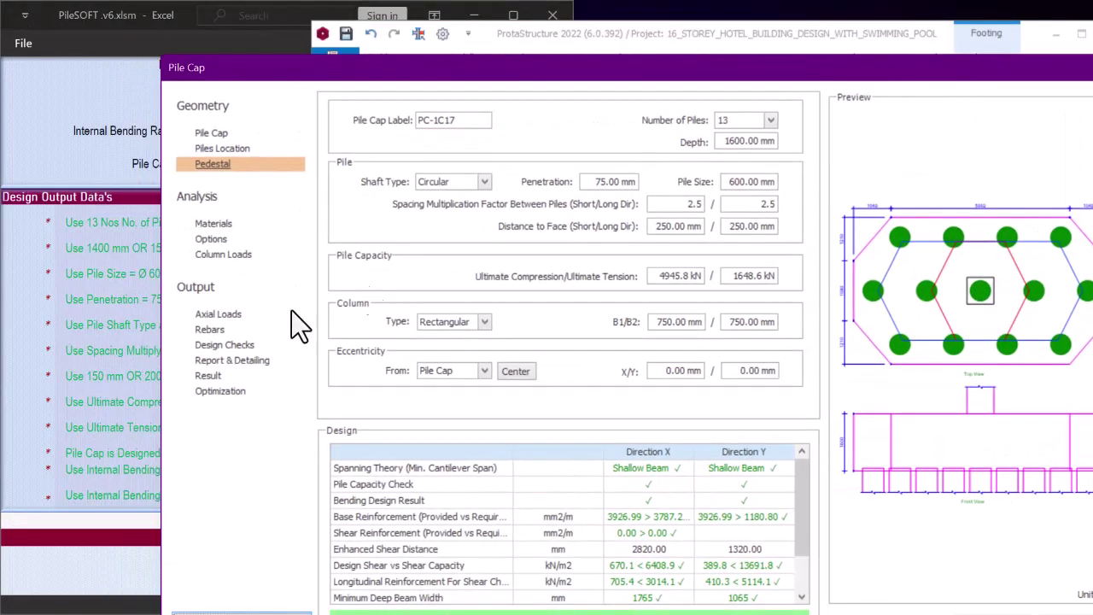
Set the design direction to 2 in the pile cap's analysis options
{"action": "left_click", "coordinate": [213, 239]}
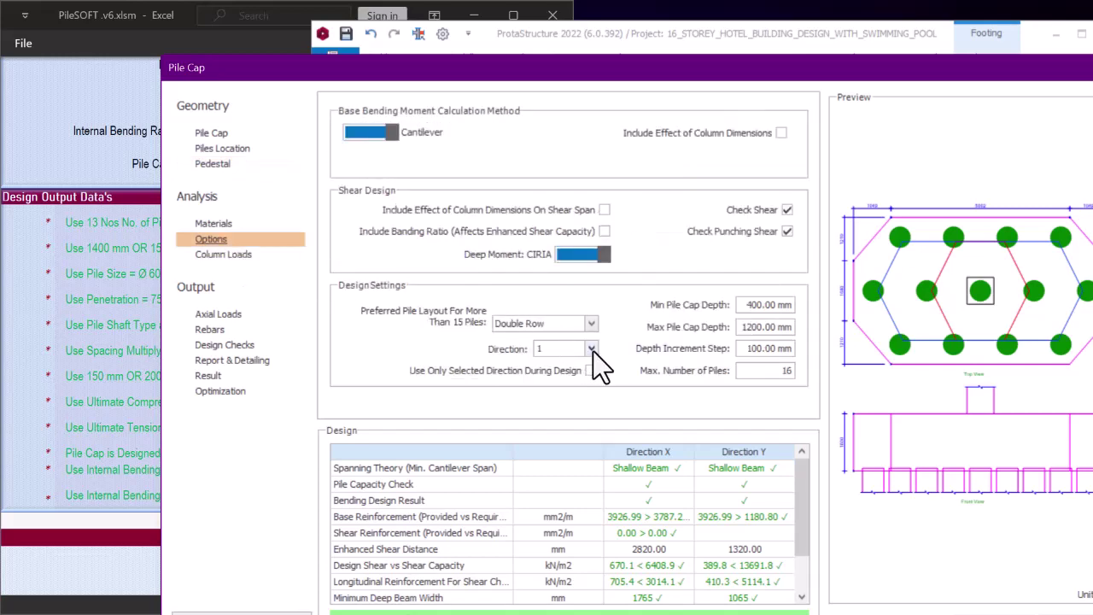
{"action": "left_click", "coordinate": [591, 349]}
{"action": "left_click", "coordinate": [549, 378]}
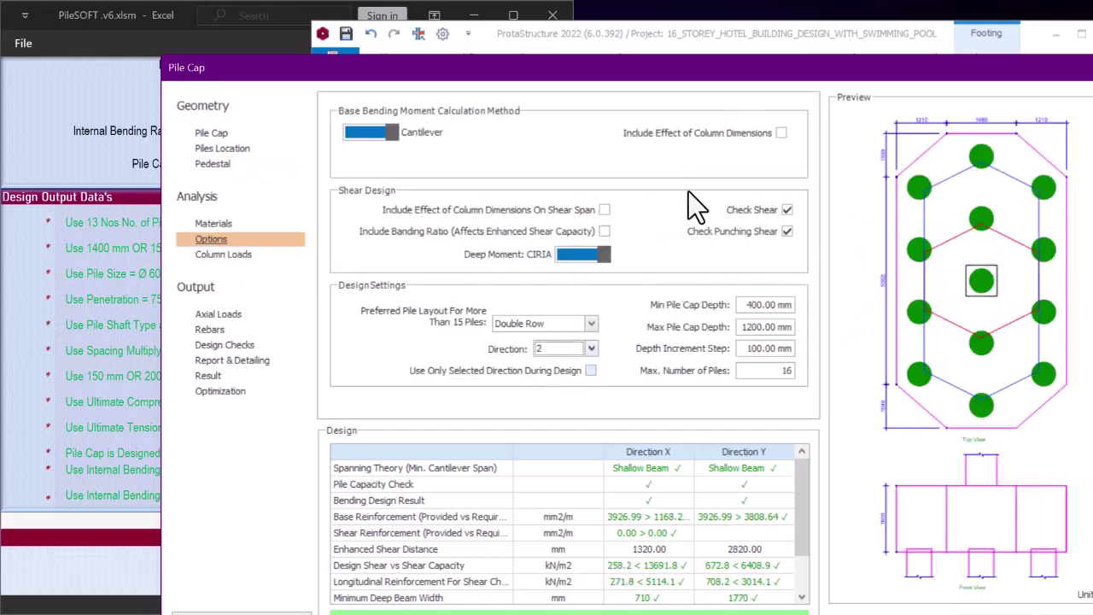
Review the design summary and the detailed design checks of the pile cap in direction 2
{"action": "left_click_drag", "start_coordinate": [676, 74], "coordinate": [638, 25]}
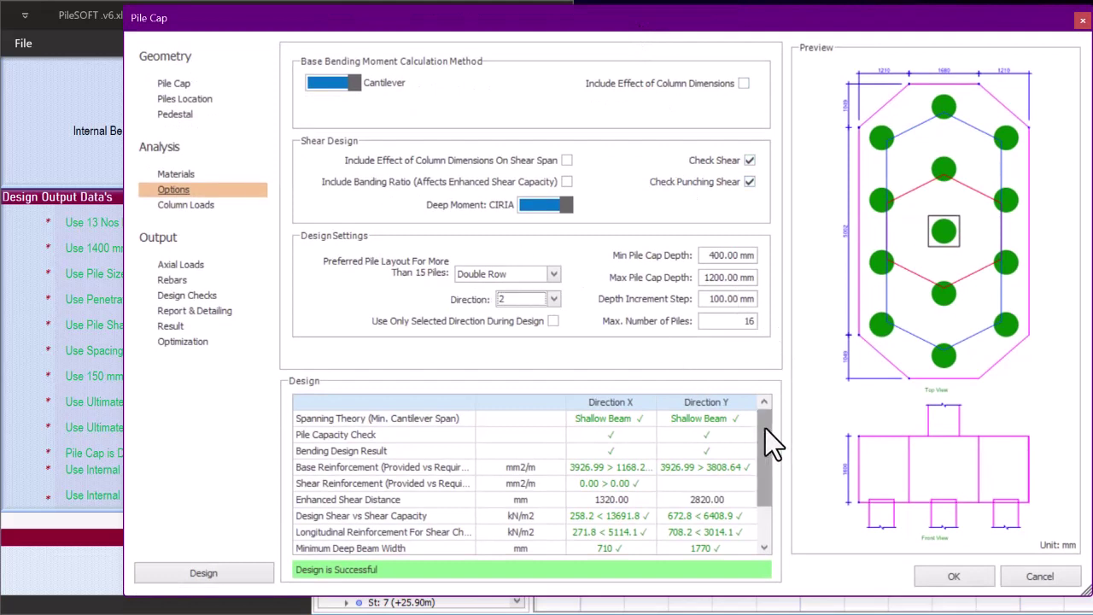
{"action": "left_click_drag", "start_coordinate": [768, 439], "coordinate": [763, 520]}
{"action": "left_click_drag", "start_coordinate": [766, 473], "coordinate": [599, 435]}
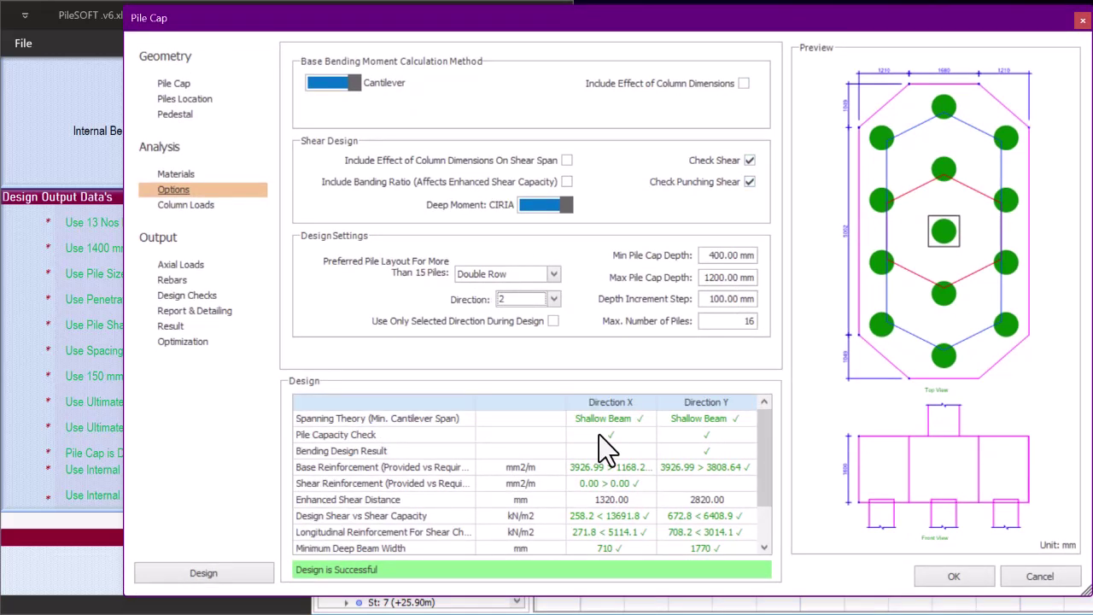
{"action": "left_click", "coordinate": [186, 296]}
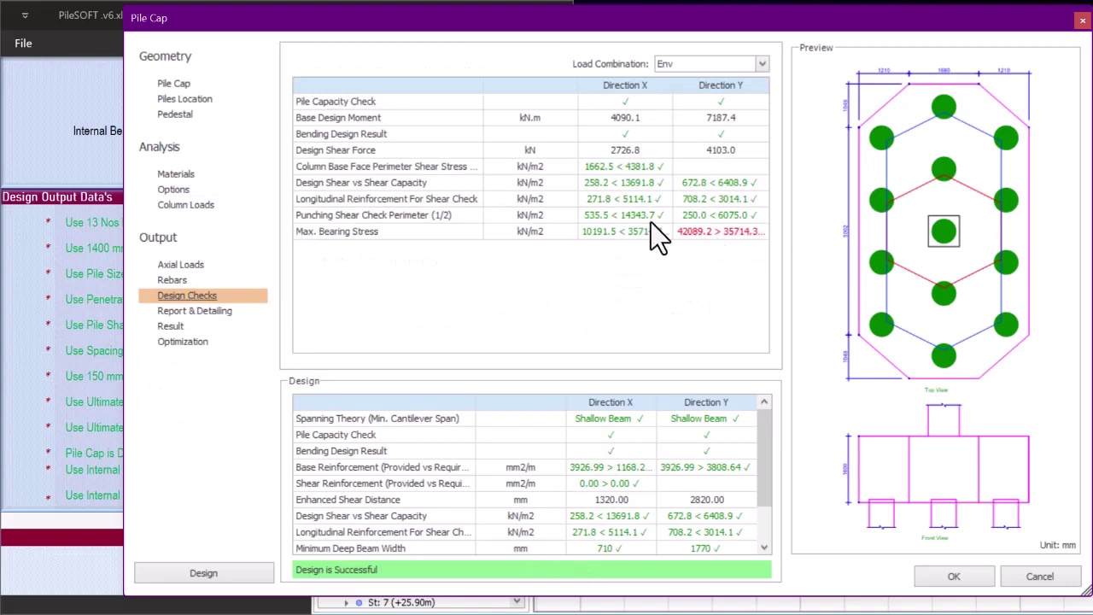
Consult PileSOFT's recommended bending radii and set the Y internal bending radius to 190 mm in the pile cap's rebar options
{"action": "left_click_drag", "start_coordinate": [486, 24], "coordinate": [650, 25]}
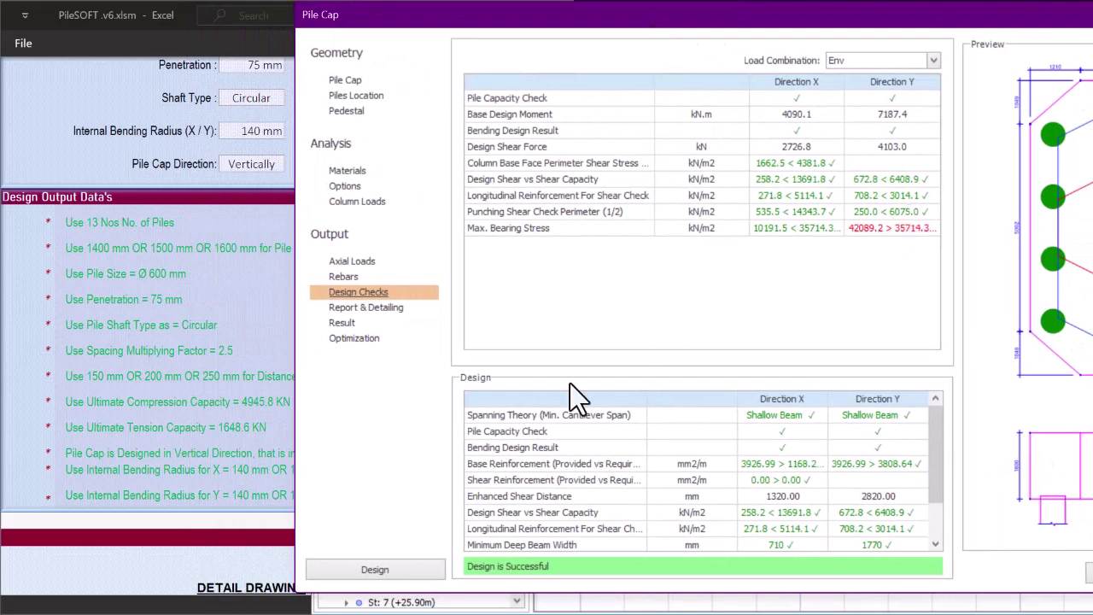
{"action": "left_click", "coordinate": [145, 343]}
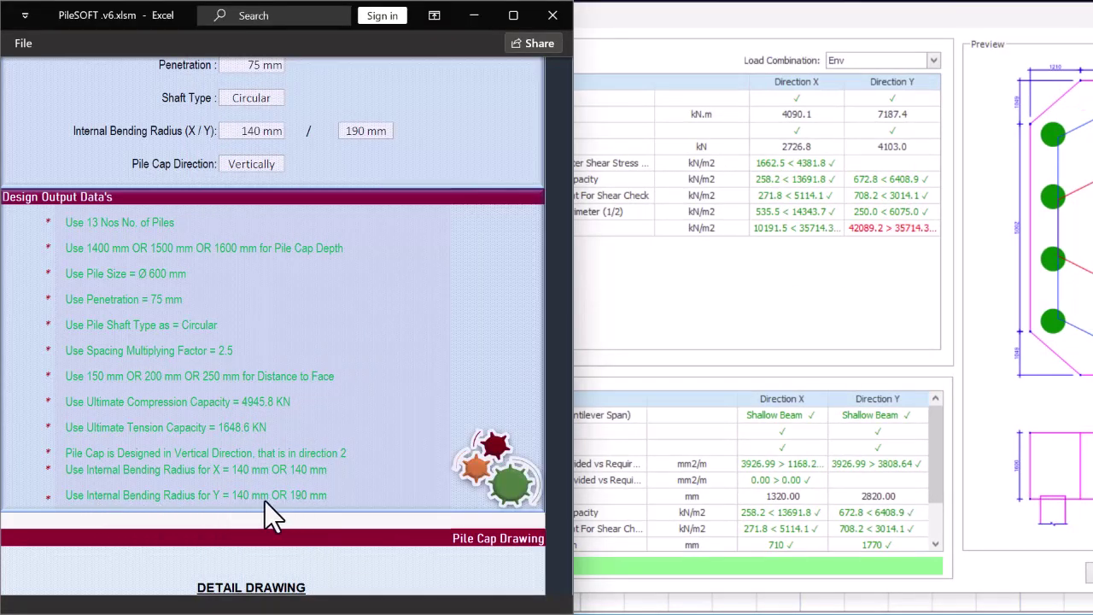
{"action": "left_click", "coordinate": [712, 22]}
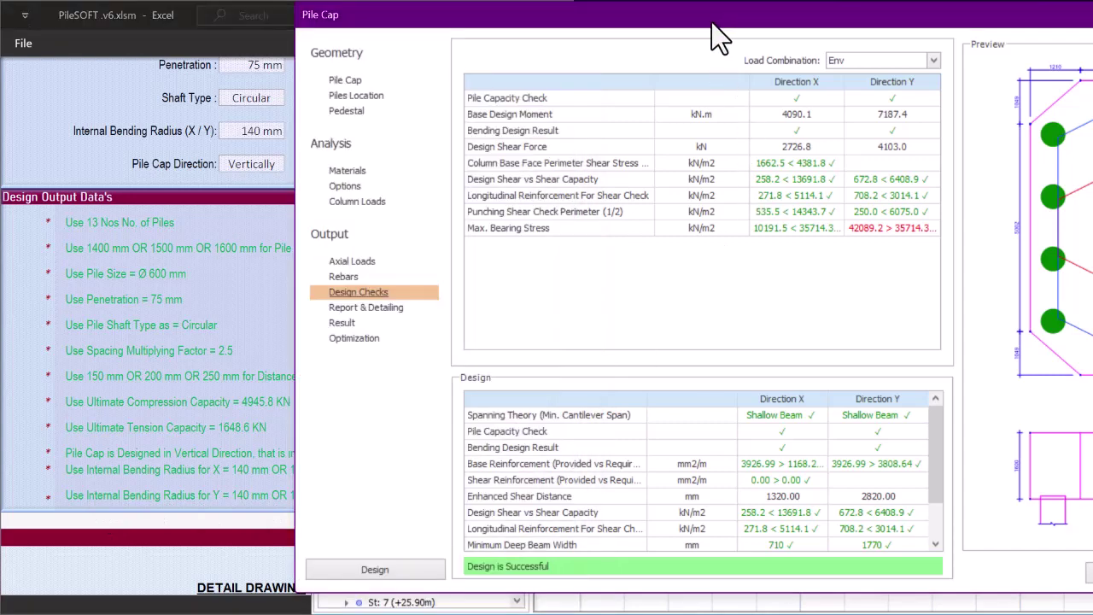
{"action": "left_click", "coordinate": [343, 276]}
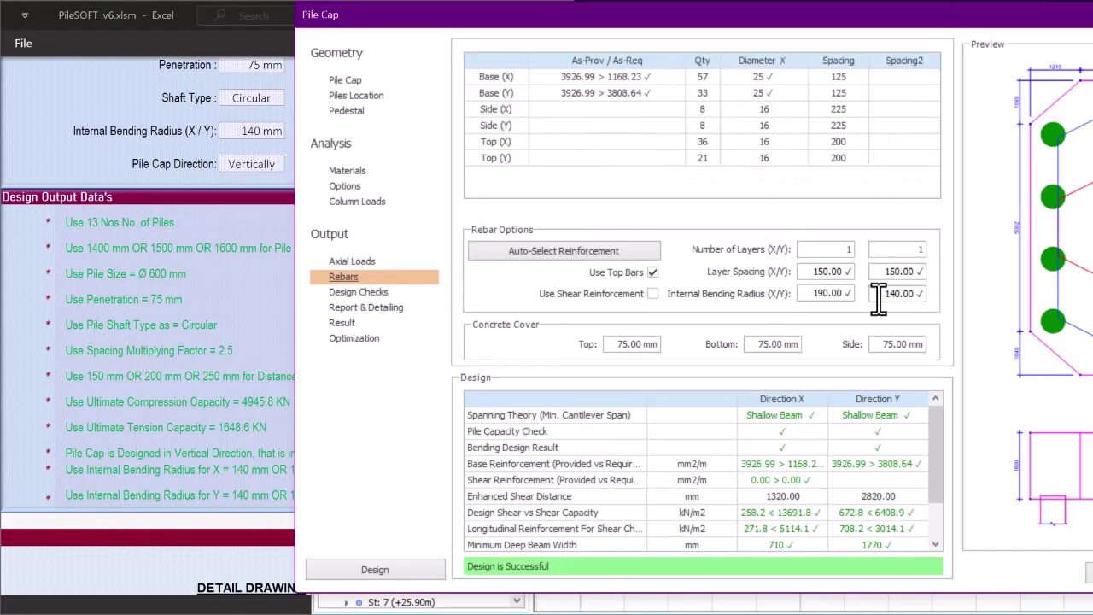
{"action": "left_click_drag", "start_coordinate": [878, 294], "coordinate": [937, 299]}
{"action": "left_click", "coordinate": [293, 495]}
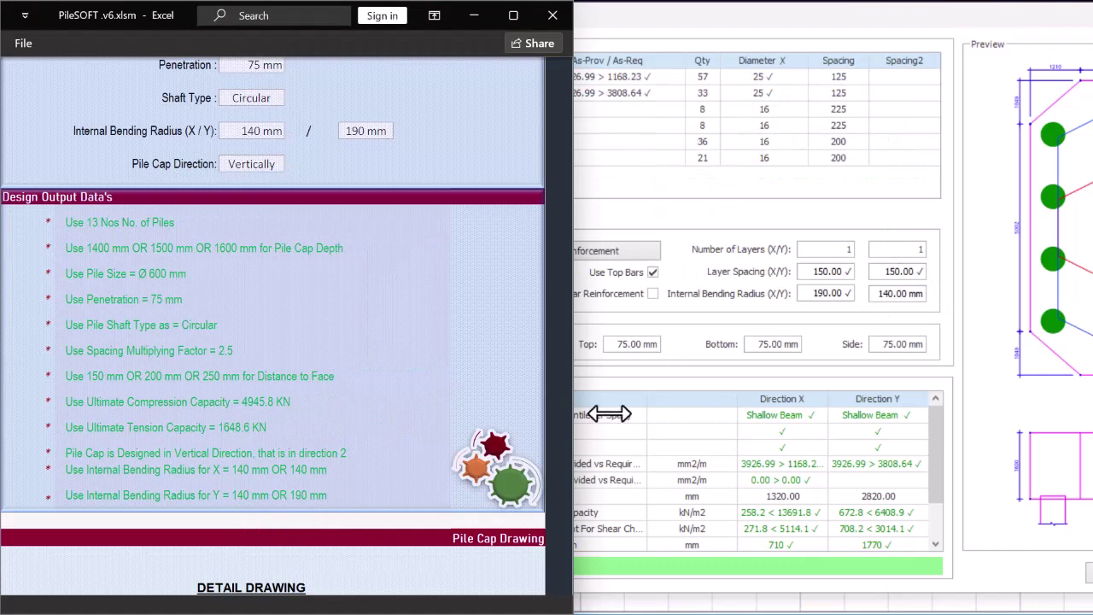
{"action": "left_click", "coordinate": [871, 299]}
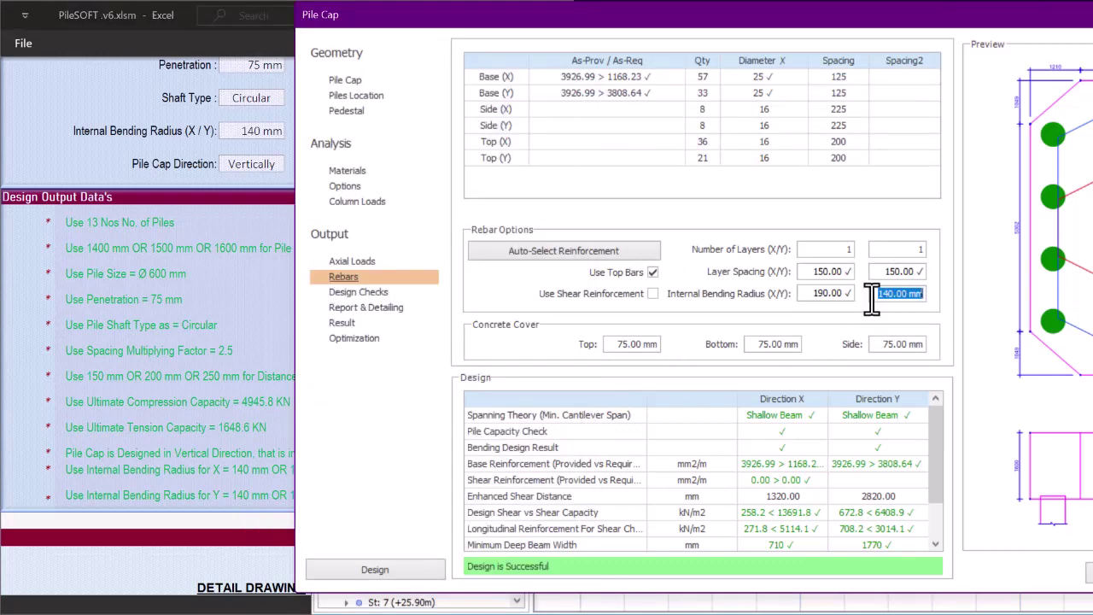
{"action": "type", "text": "190 ✓"}
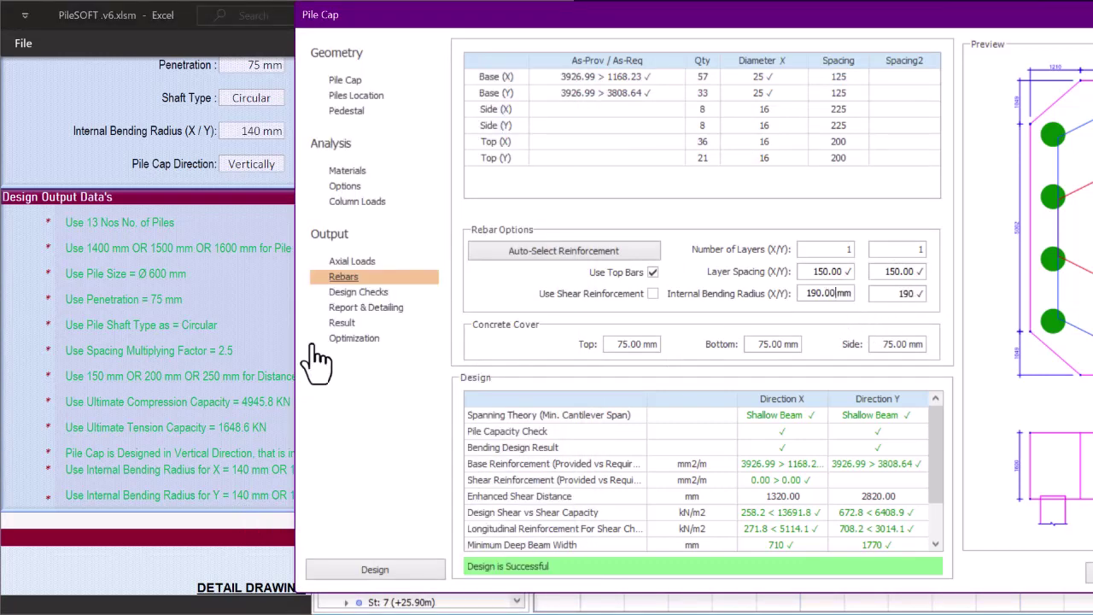
Check PileSOFT's recommendation for X and set the X internal bending radius of the pile cap to 140 mm
{"action": "left_click", "coordinate": [266, 450]}
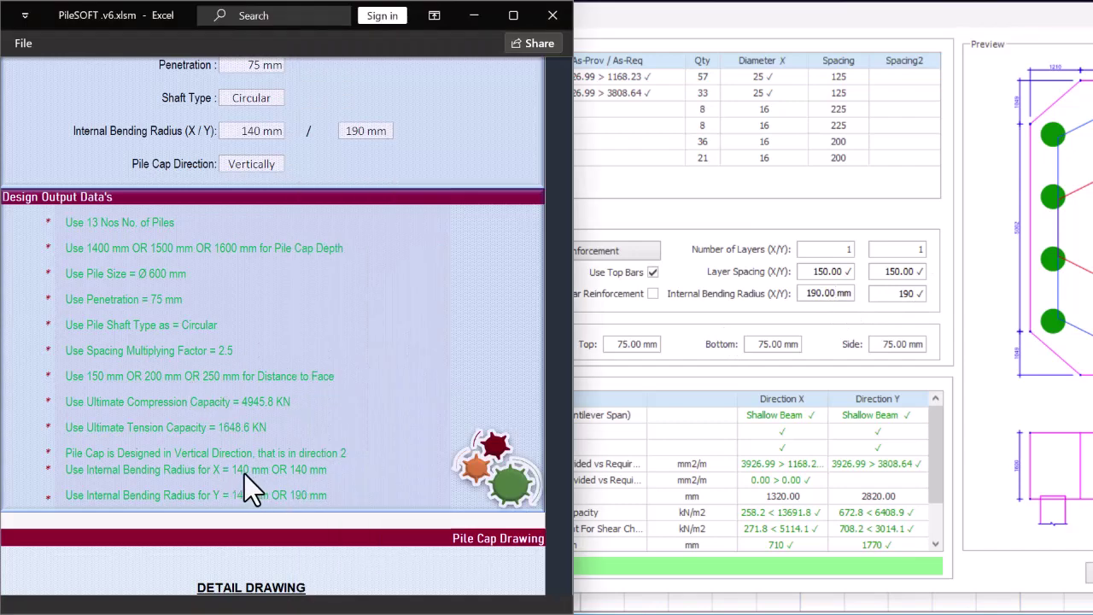
{"action": "left_click", "coordinate": [815, 293]}
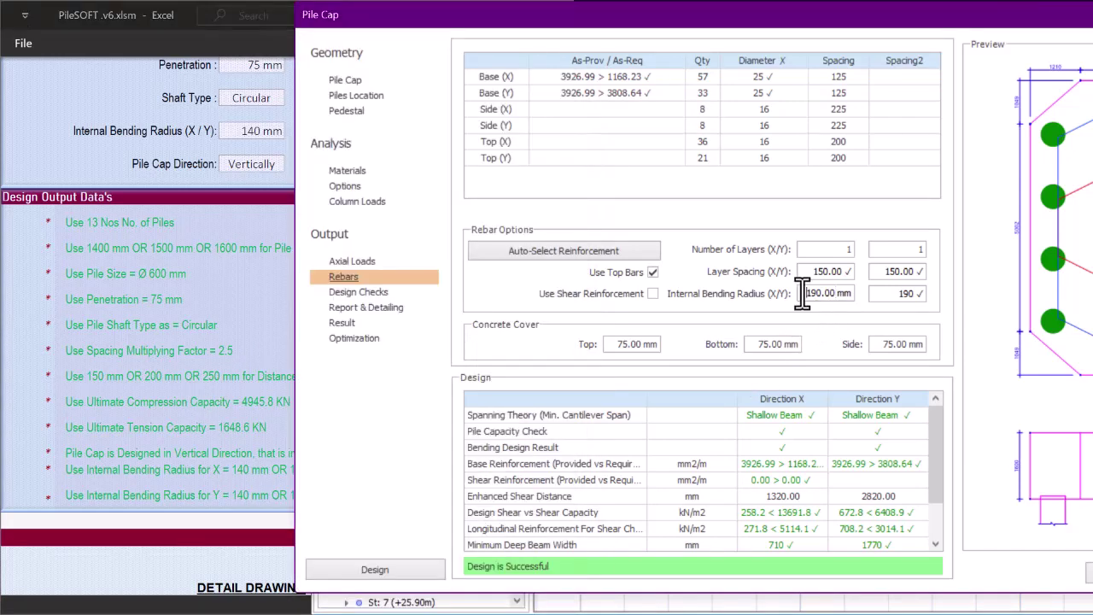
{"action": "type", "text": "14040"}
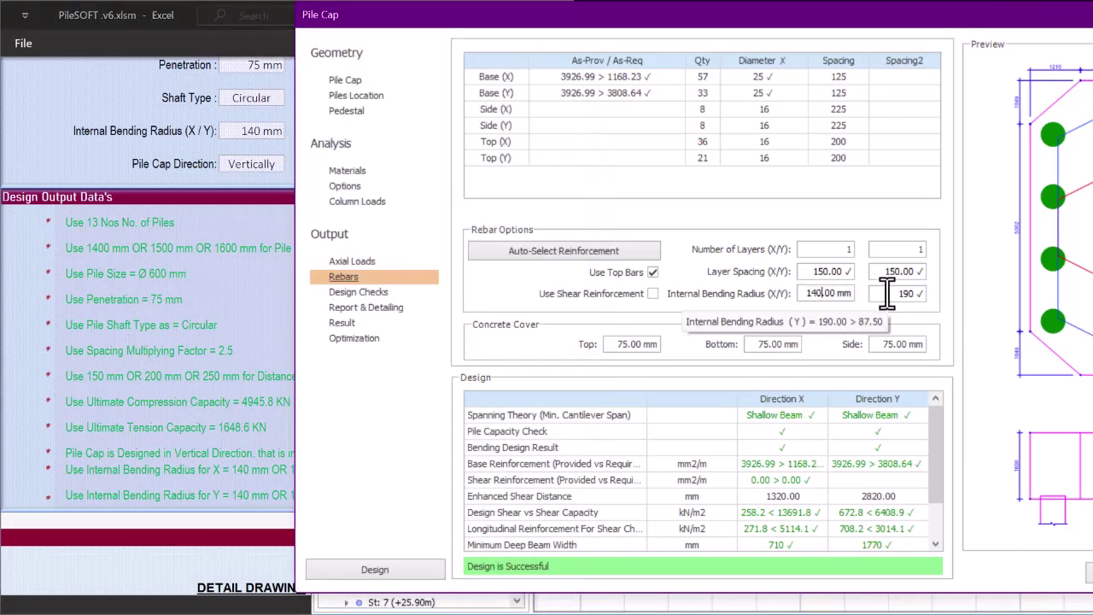
{"action": "left_click", "coordinate": [890, 294]}
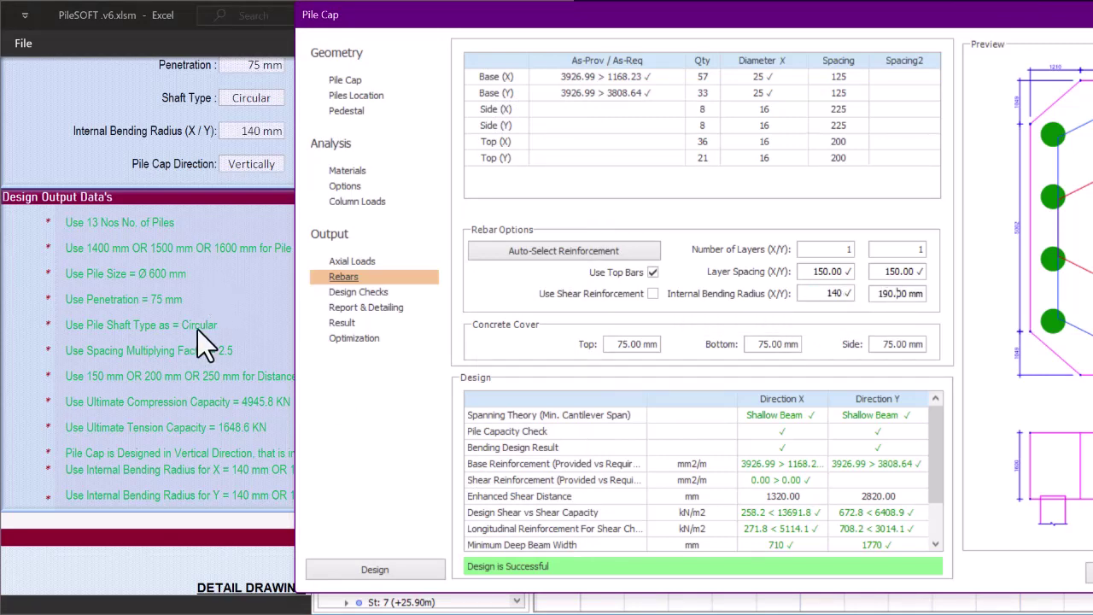
Review the pile cap's design checks, then compare its X and Y bending radii with the PileSOFT recommendations
{"action": "left_click", "coordinate": [363, 292]}
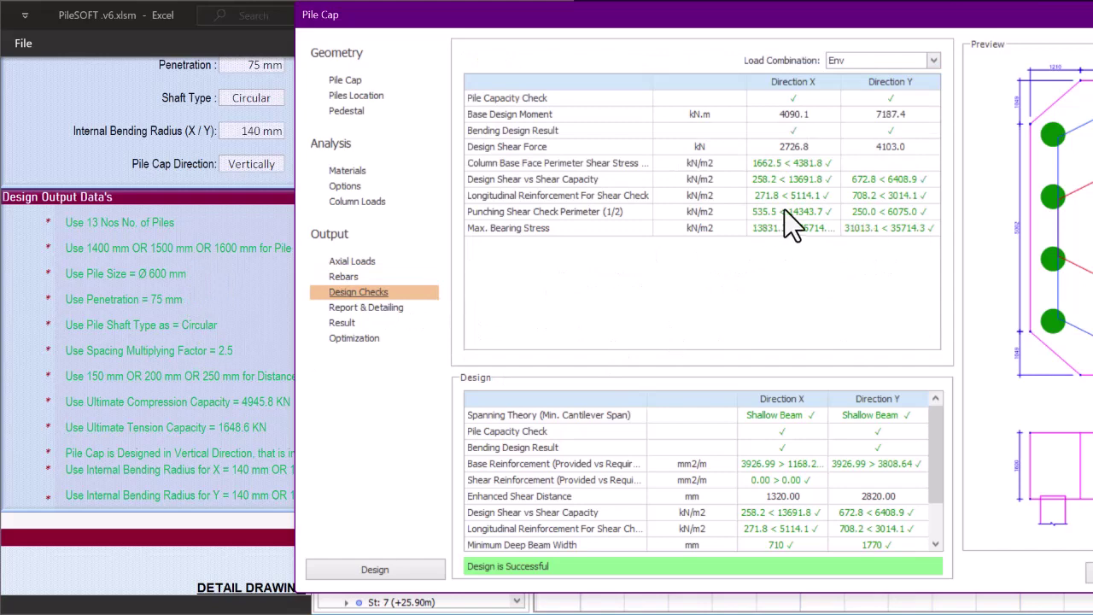
{"action": "left_click", "coordinate": [346, 276]}
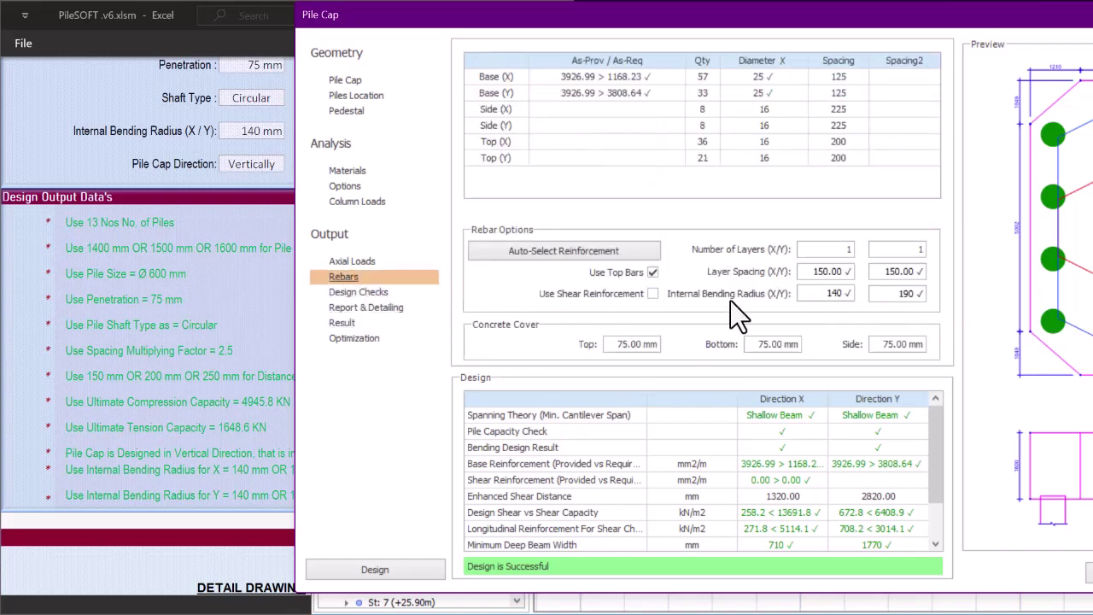
{"action": "left_click", "coordinate": [307, 380]}
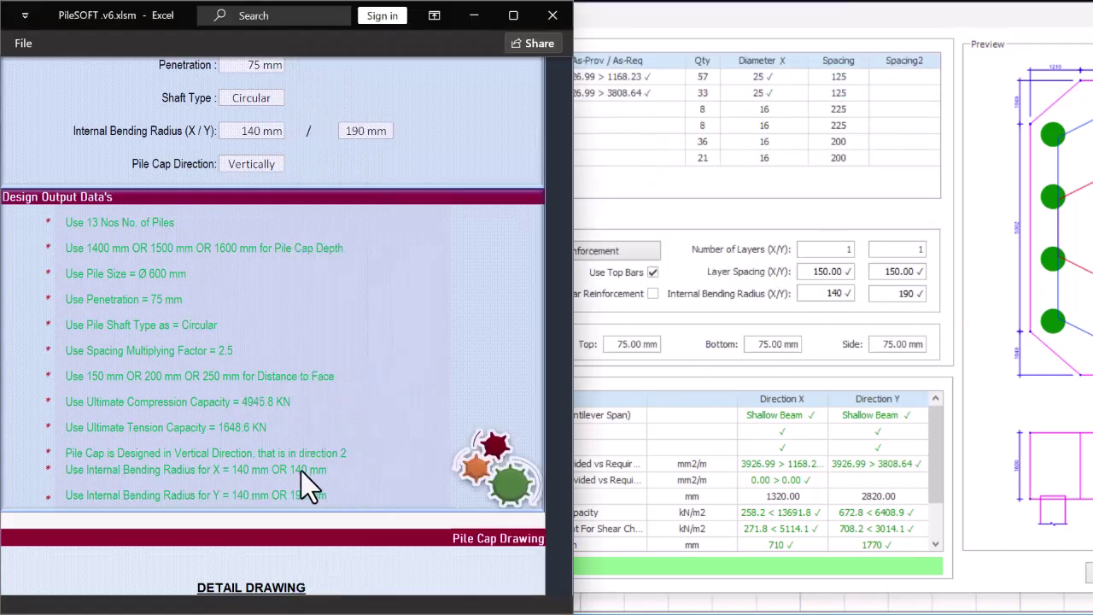
{"action": "left_click", "coordinate": [825, 294]}
{"action": "left_click", "coordinate": [137, 498]}
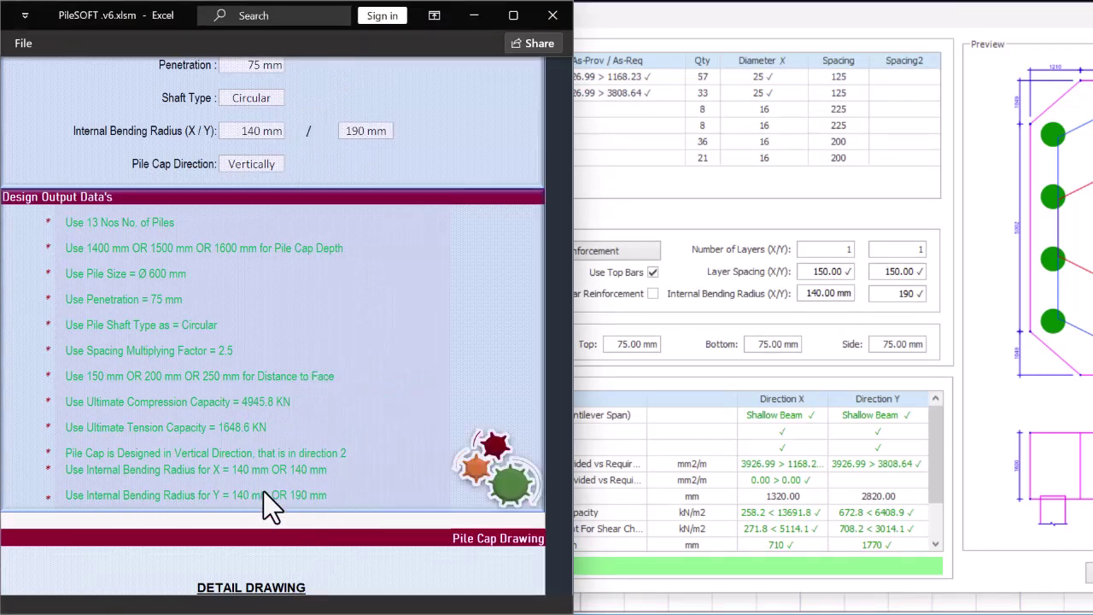
{"action": "left_click", "coordinate": [889, 293]}
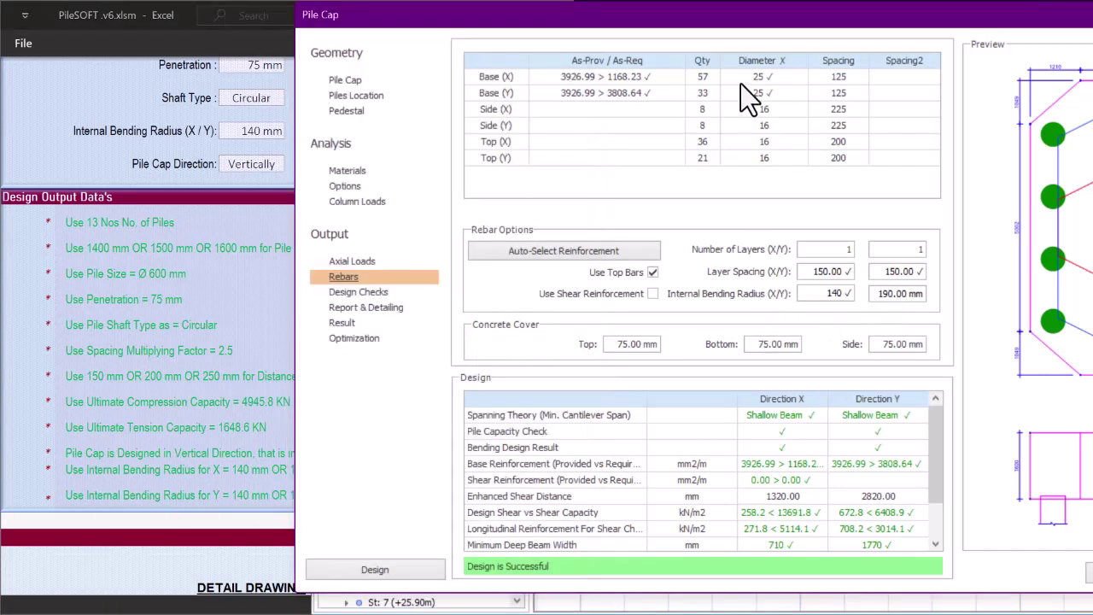
Accept the design of PC-1C17 and compare its orientation in the plan with the pile cap direction recommended in PileSOFT
{"action": "left_click_drag", "start_coordinate": [798, 26], "coordinate": [600, 15]}
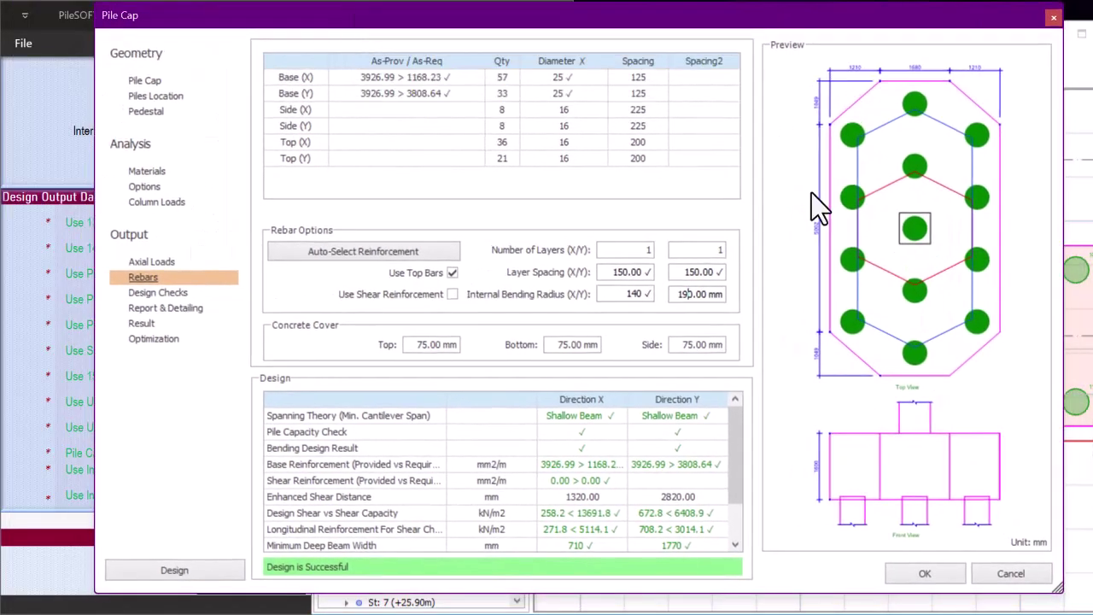
{"action": "left_click", "coordinate": [925, 573]}
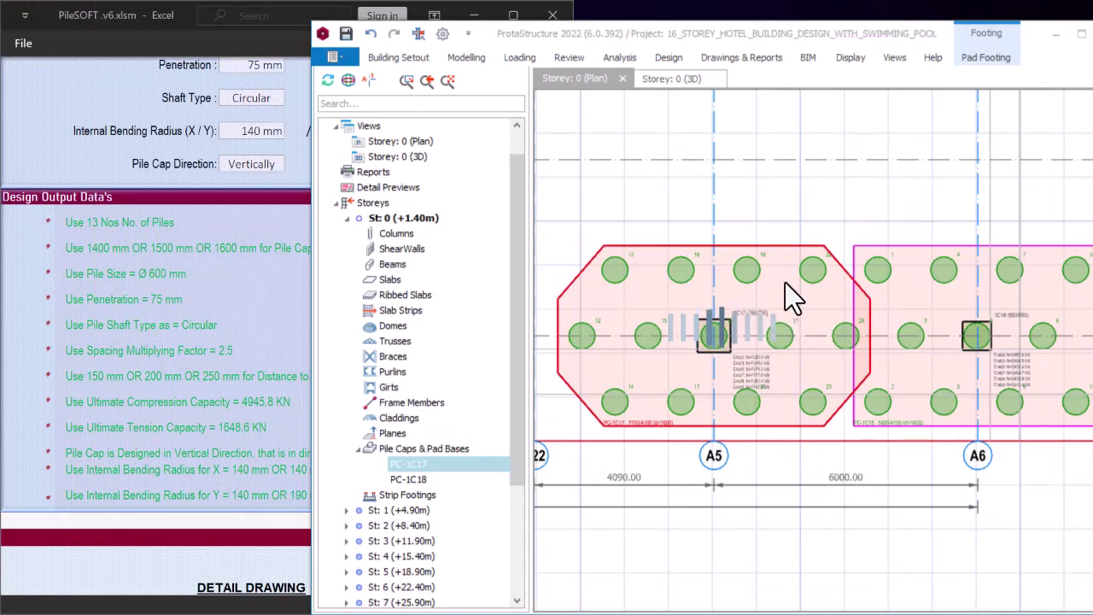
{"action": "left_click", "coordinate": [694, 275]}
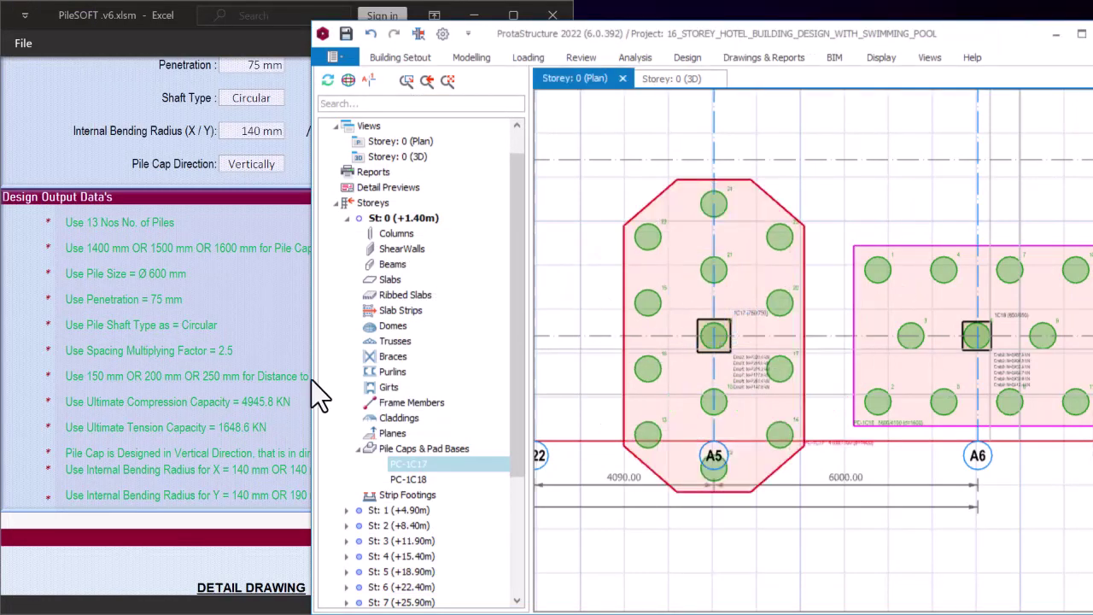
{"action": "left_click", "coordinate": [285, 424]}
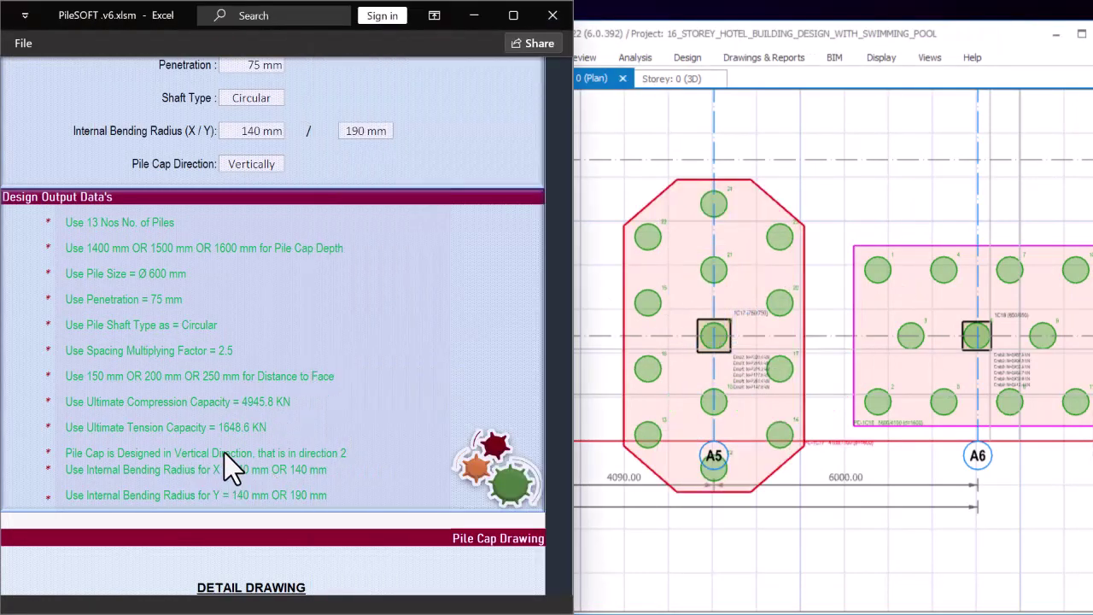
{"action": "left_click", "coordinate": [813, 235]}
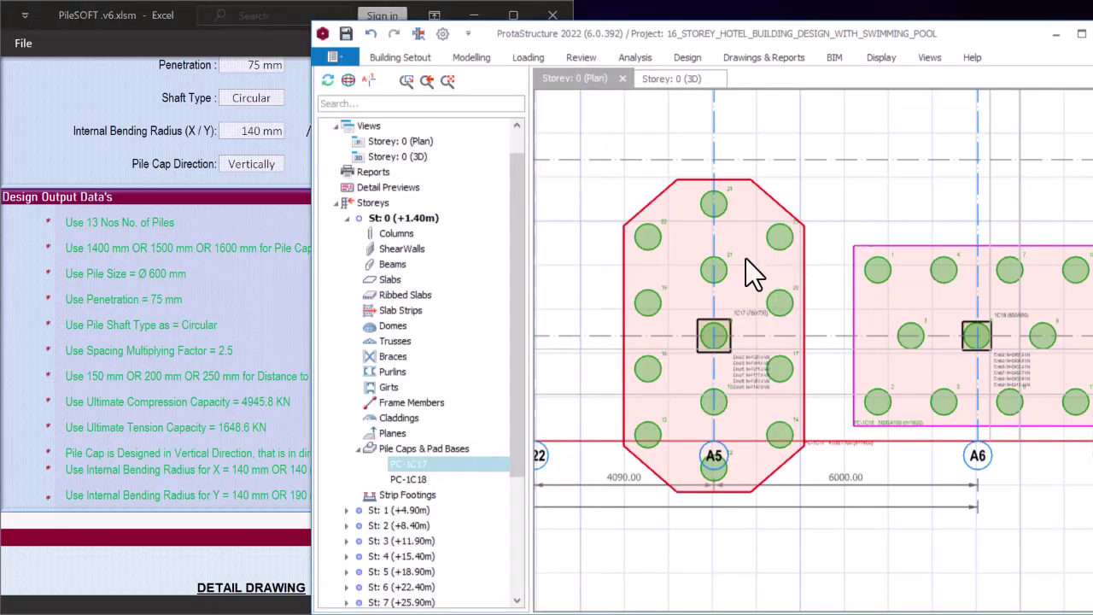
Open the properties of pile cap PC-1C18 and show its column loads
{"action": "scroll", "coordinate": [888, 219], "scroll_direction": "down", "scroll_amount": 3}
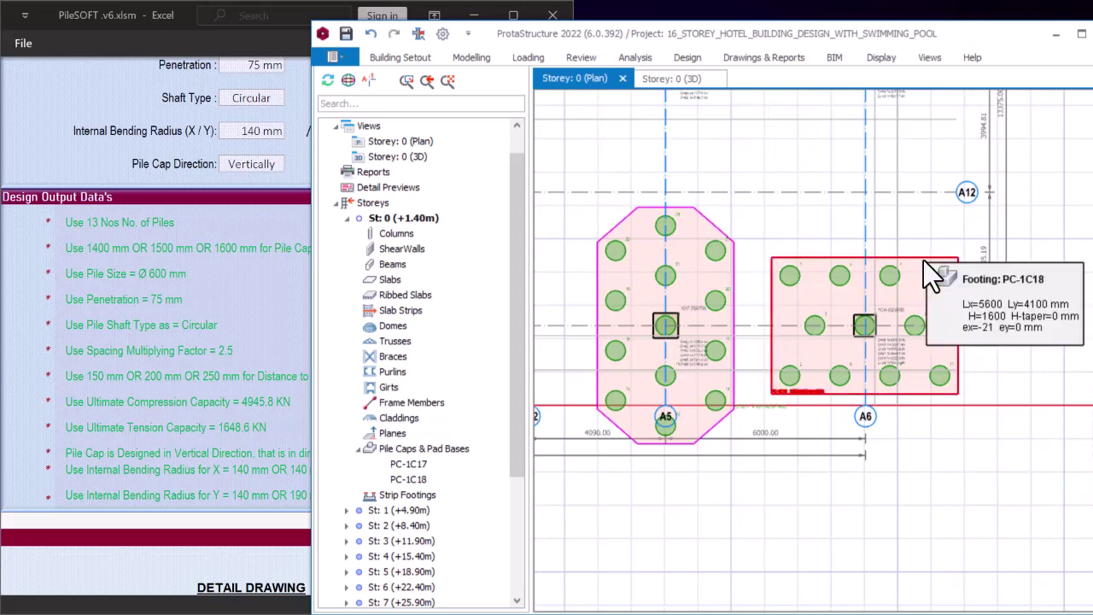
{"action": "left_click", "coordinate": [924, 260]}
{"action": "right_click", "coordinate": [827, 226]}
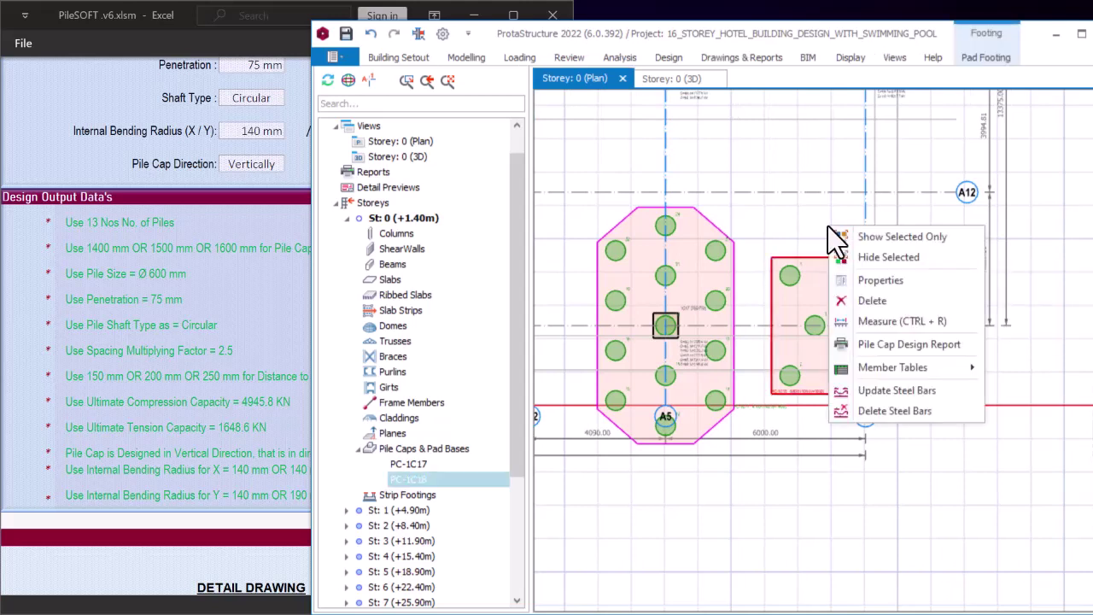
{"action": "left_click", "coordinate": [881, 279]}
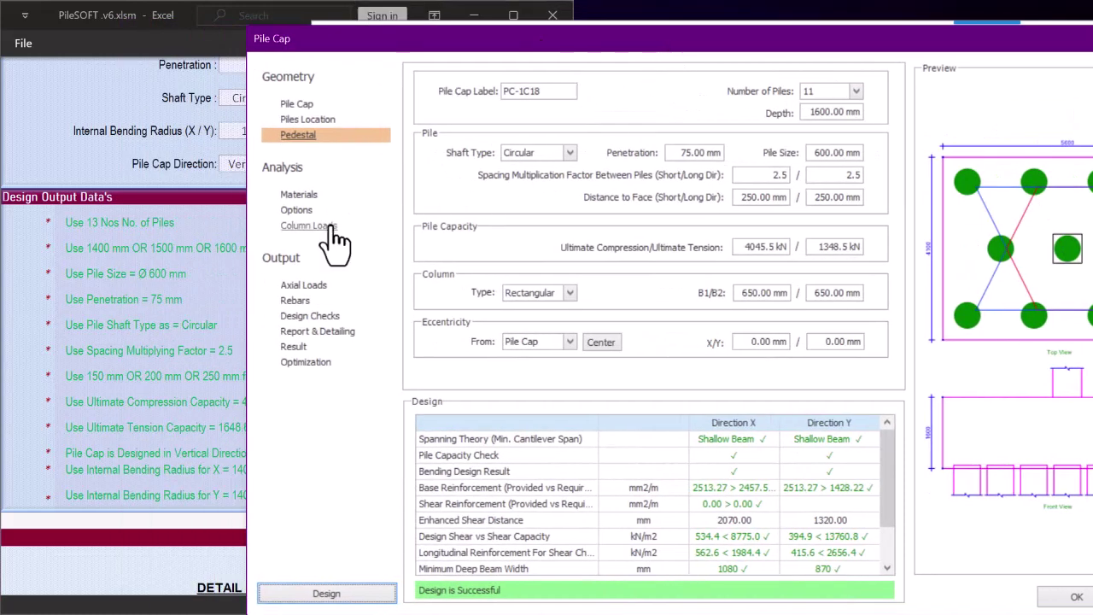
{"action": "left_click", "coordinate": [316, 226]}
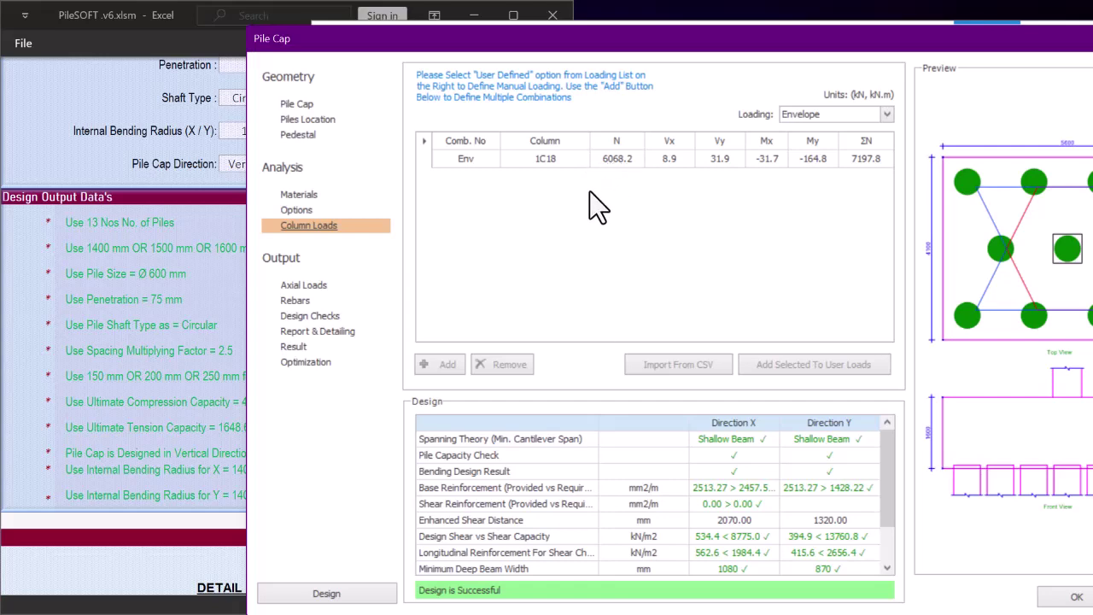
Switch to PileSOFT, return to the parameters sheet and set the column load to 6068.2 kN
{"action": "left_click", "coordinate": [209, 260]}
{"action": "scroll", "coordinate": [289, 427], "scroll_direction": "down", "scroll_amount": 5}
{"action": "scroll", "coordinate": [289, 426], "scroll_direction": "down", "scroll_amount": 10}
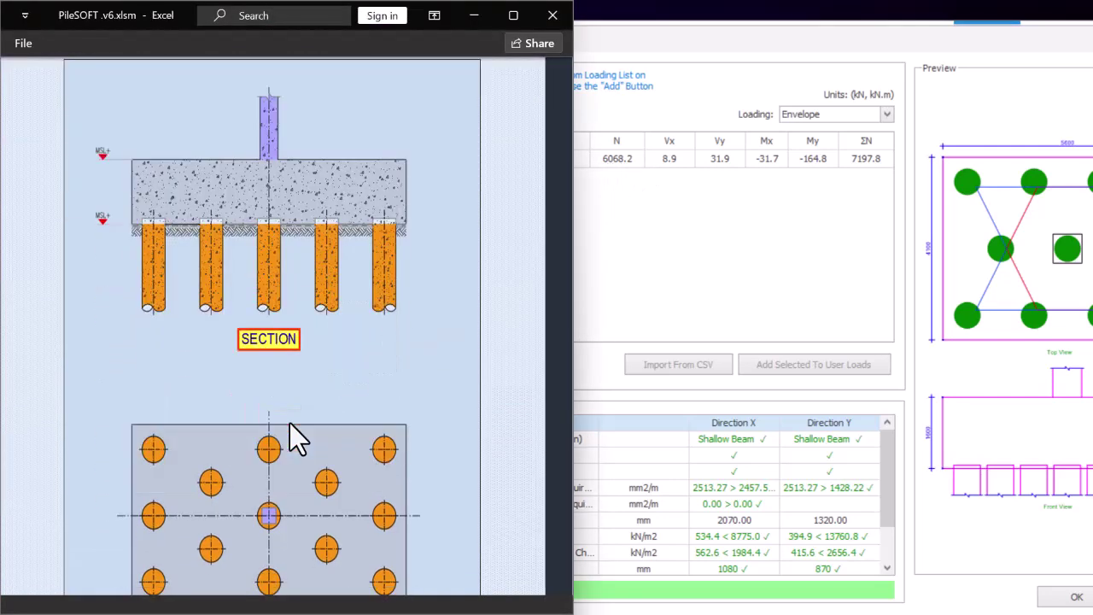
{"action": "left_click", "coordinate": [84, 555]}
{"action": "scroll", "coordinate": [256, 385], "scroll_direction": "down", "scroll_amount": 3}
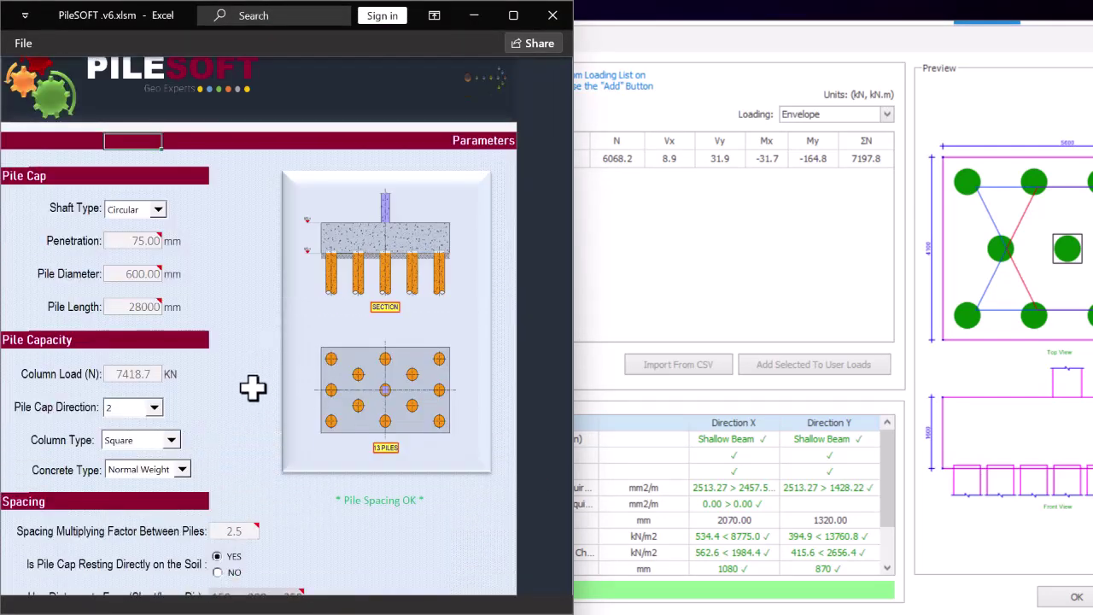
{"action": "left_click", "coordinate": [141, 246]}
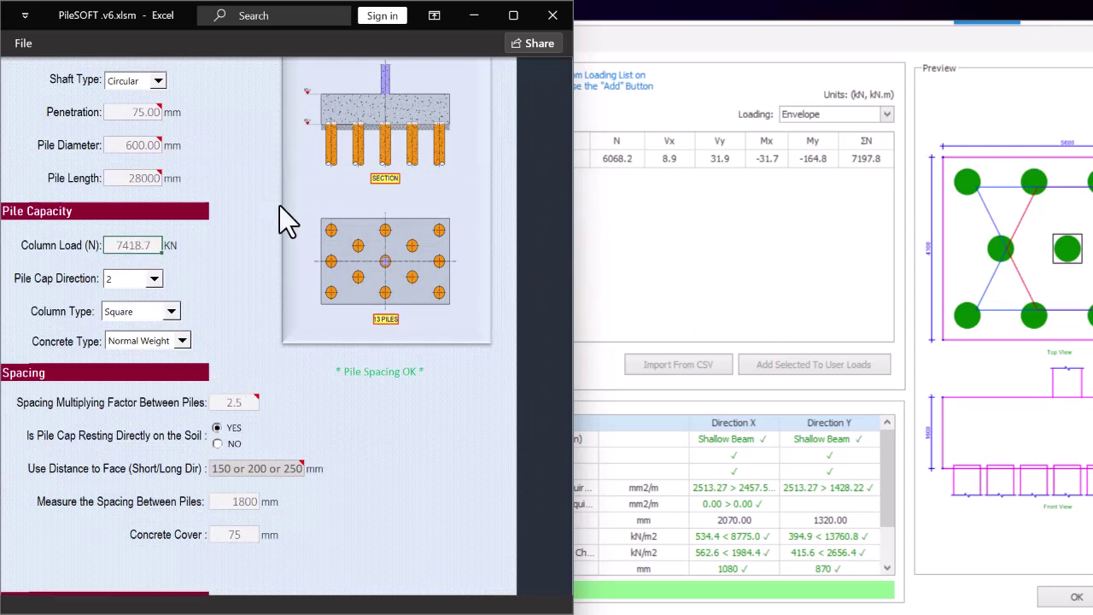
{"action": "type", "text": "6068.2"}
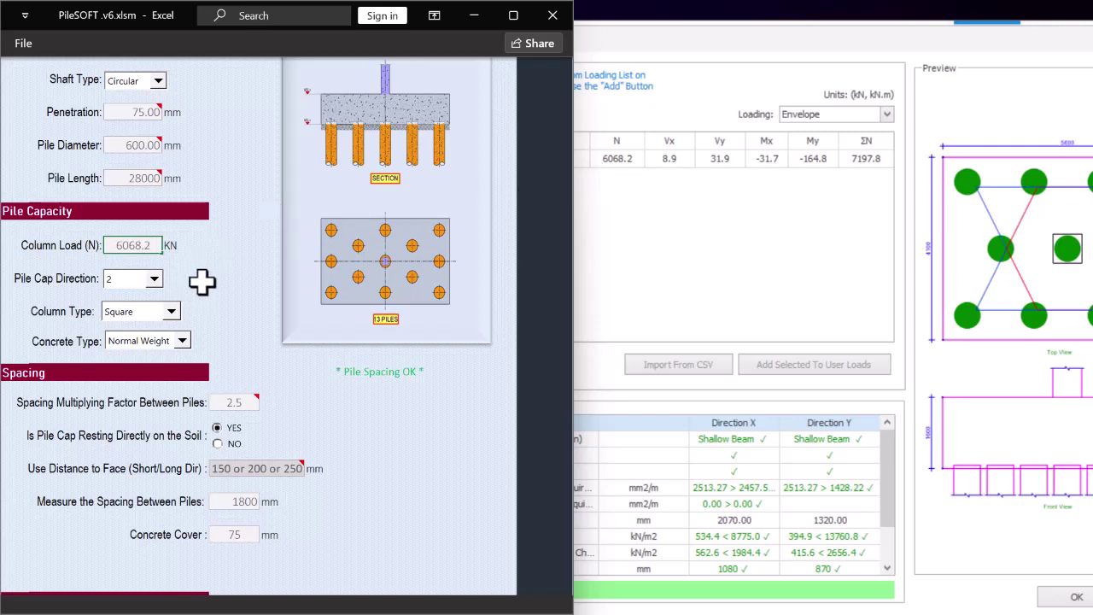
Try pile cap direction 1 in the PileSOFT parameters, then restore direction 2
{"action": "left_click", "coordinate": [154, 280]}
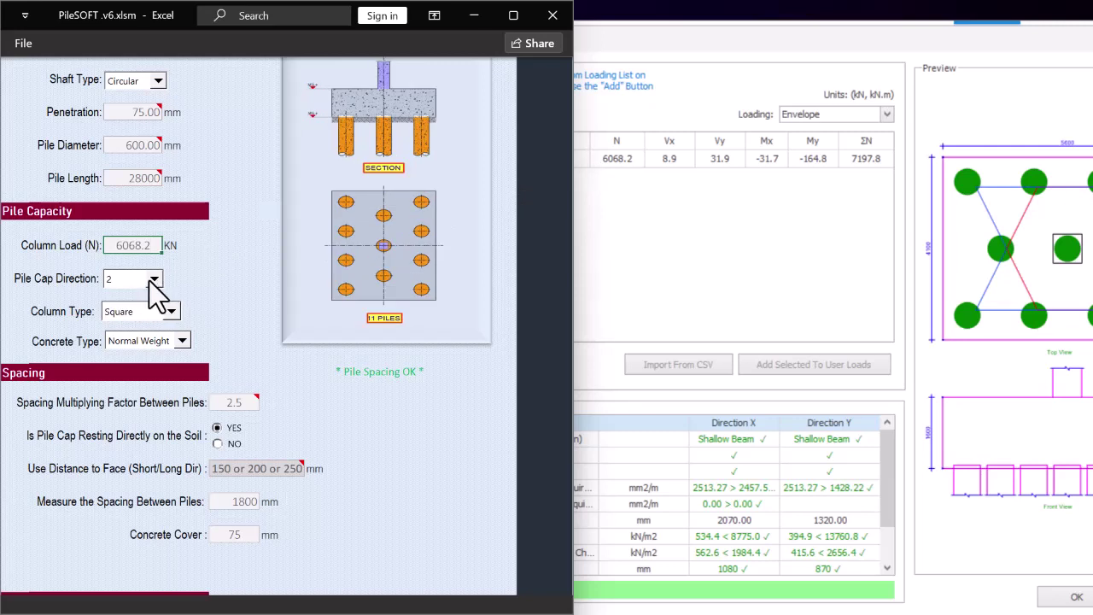
{"action": "left_click", "coordinate": [154, 280]}
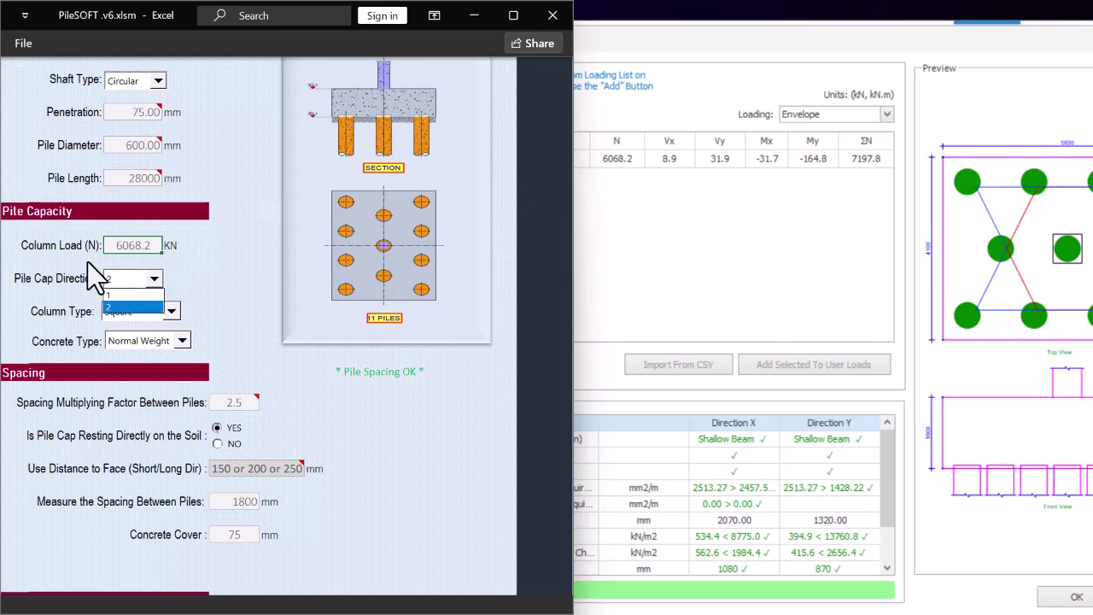
{"action": "left_click", "coordinate": [109, 297]}
{"action": "left_click", "coordinate": [122, 313]}
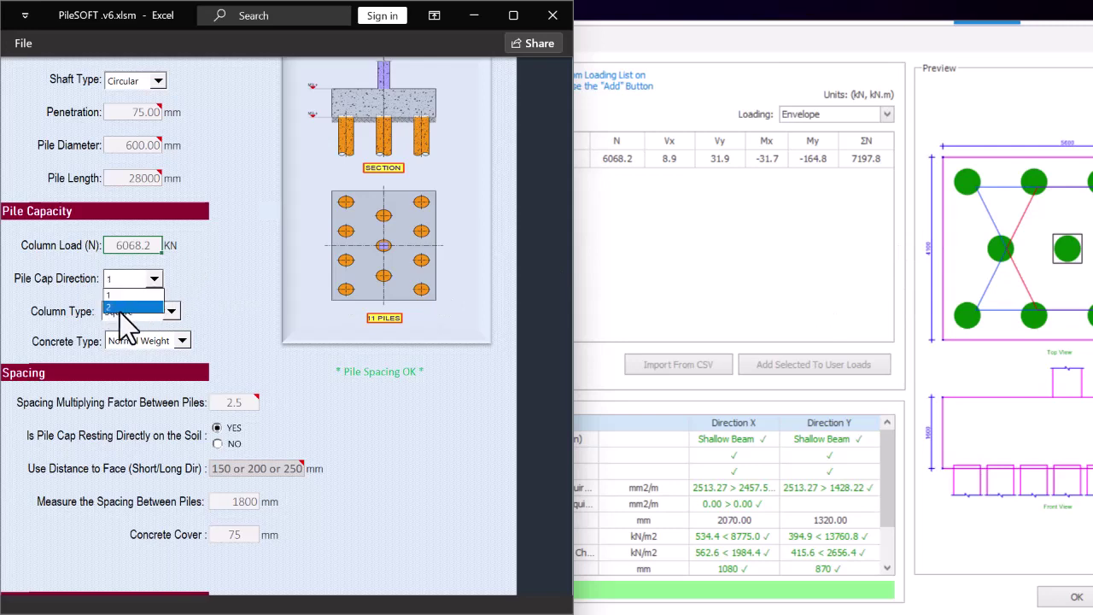
{"action": "left_click", "coordinate": [128, 318]}
Open the PileSOFT design data sheet and review the key-in and output recommendations for the new column load
{"action": "scroll", "coordinate": [276, 359], "scroll_direction": "down", "scroll_amount": 10}
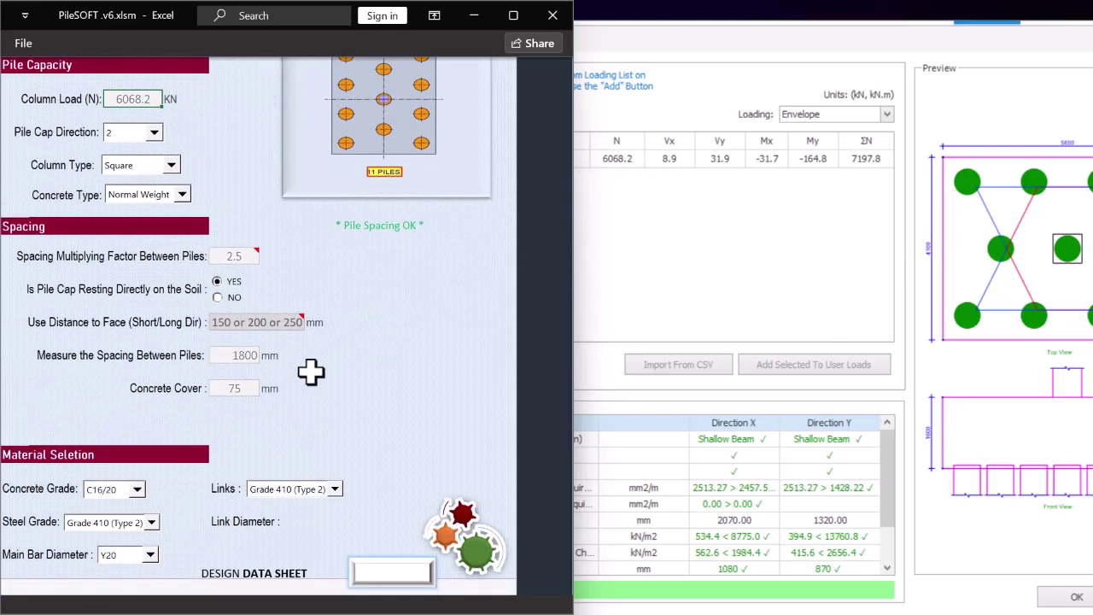
{"action": "left_click", "coordinate": [250, 238]}
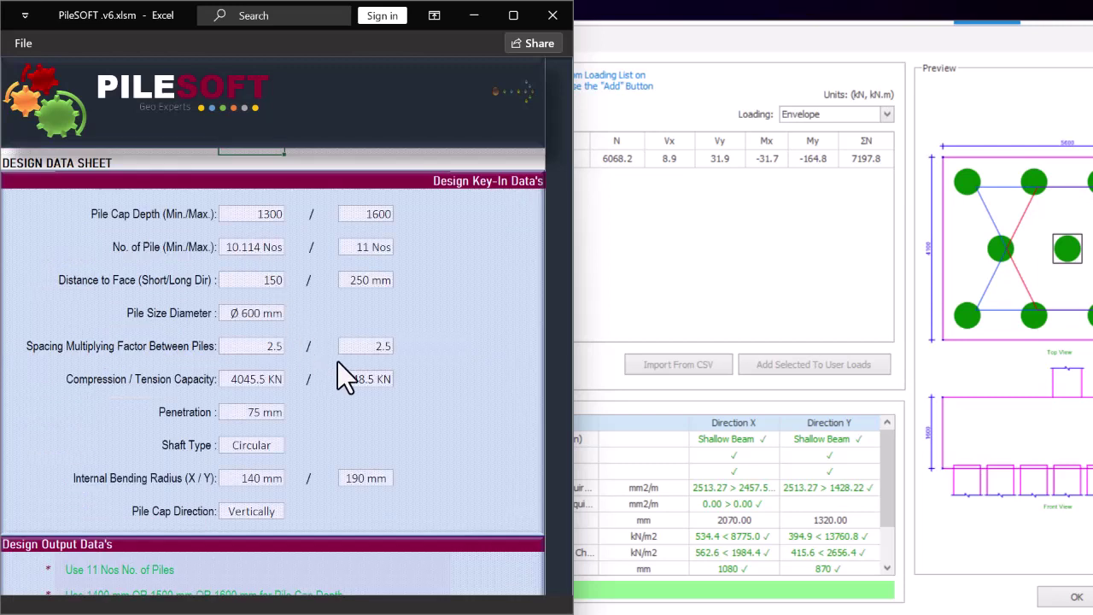
{"action": "scroll", "coordinate": [339, 367], "scroll_direction": "down", "scroll_amount": 2}
{"action": "scroll", "coordinate": [339, 361], "scroll_direction": "down", "scroll_amount": 2}
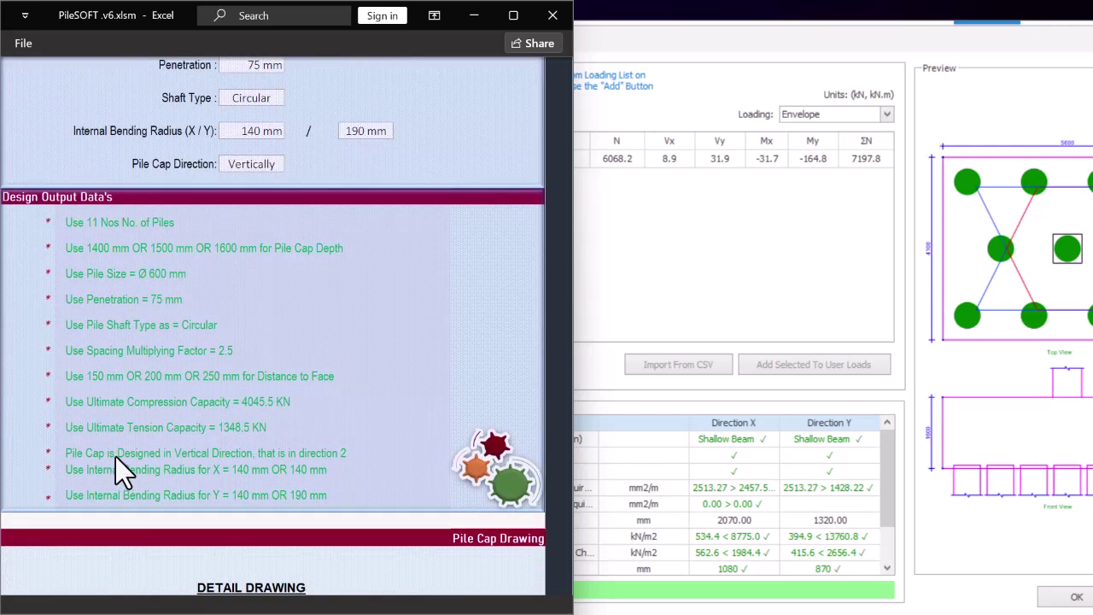
Switch to ProtaStructure and set the pile direction of pile cap PC-1C18 to 2 in the analysis options, checking it against PileSOFT's recommendation
{"action": "left_click", "coordinate": [945, 236]}
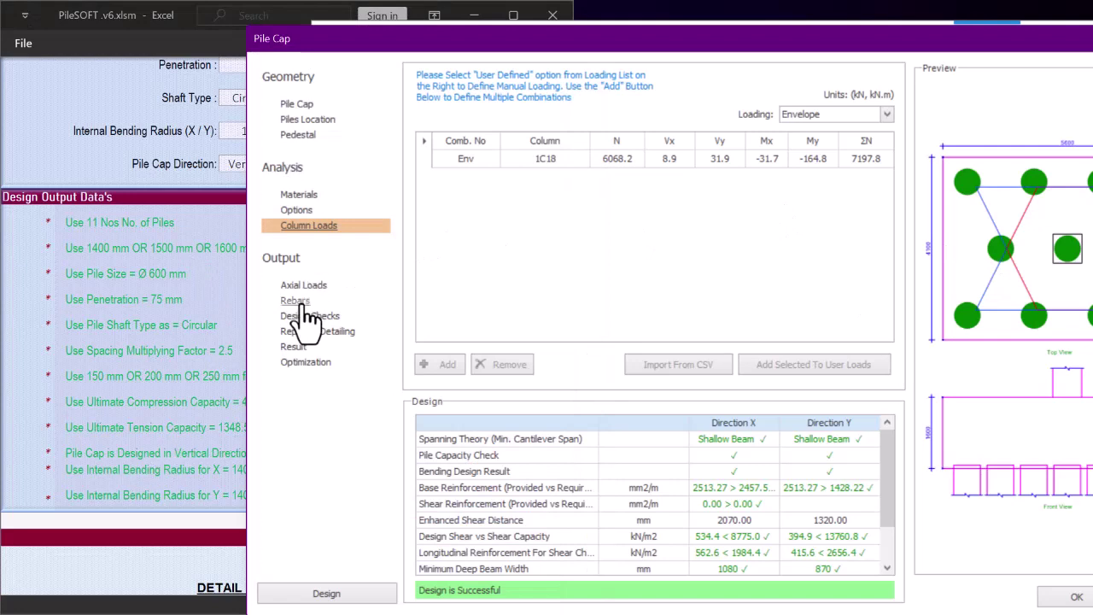
{"action": "left_click", "coordinate": [296, 211]}
{"action": "left_click", "coordinate": [270, 418]}
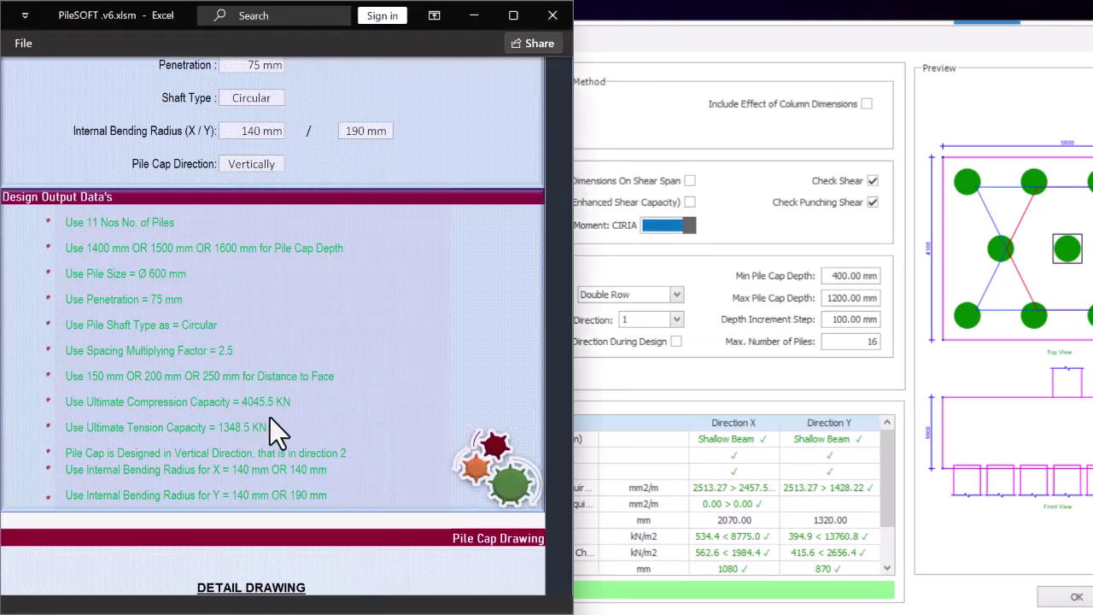
{"action": "left_click", "coordinate": [676, 319]}
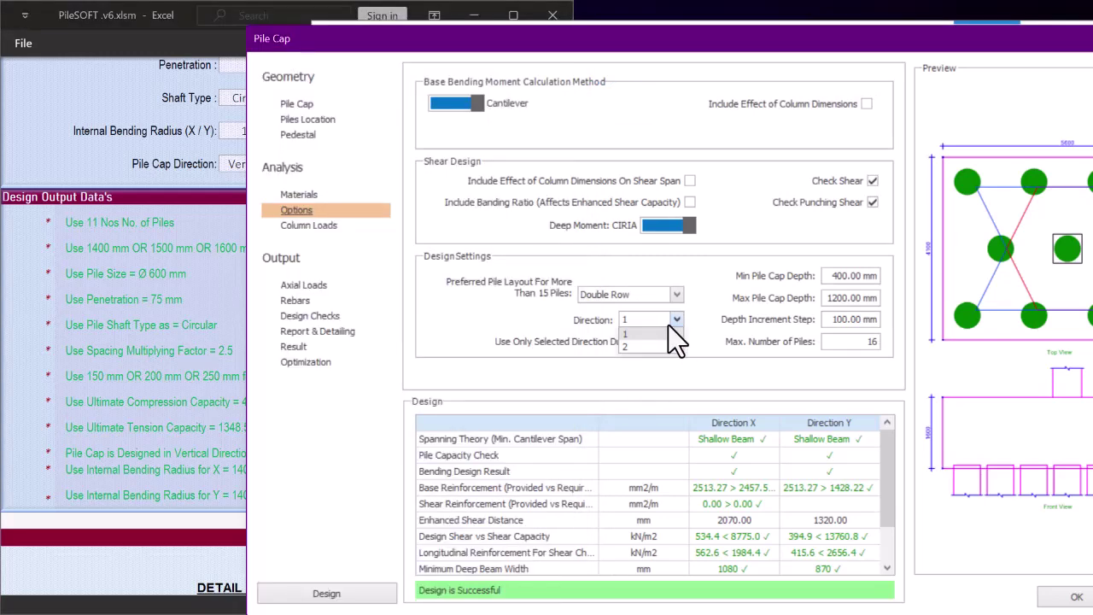
{"action": "left_click", "coordinate": [646, 342]}
{"action": "scroll", "coordinate": [833, 444], "scroll_direction": "down", "scroll_amount": 1}
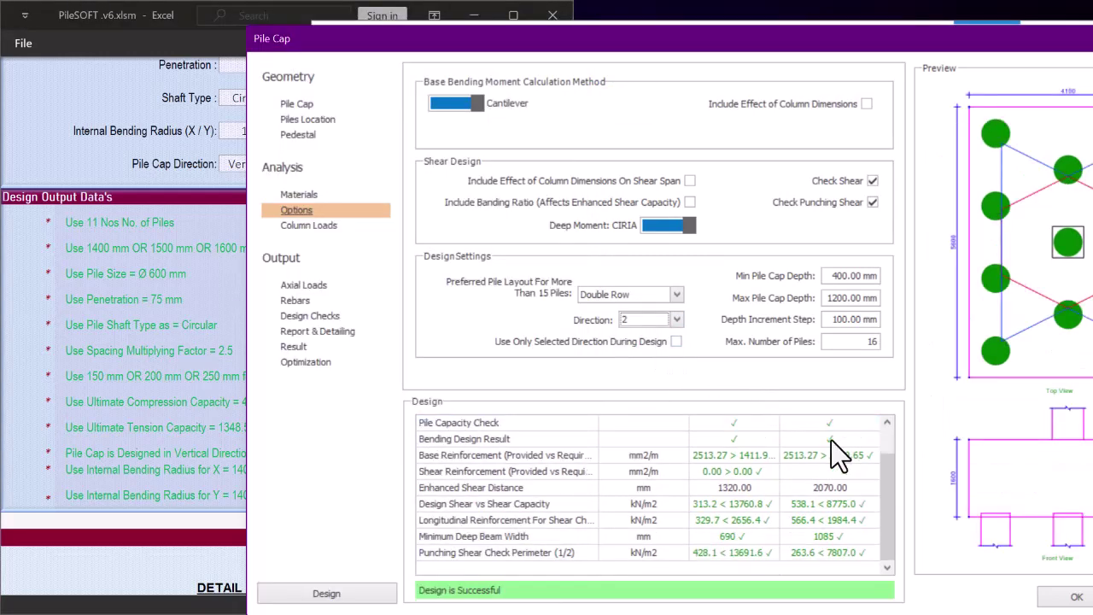
Review the design checks for PC-1C18 and compare its internal bending radii in X and Y with PileSOFT's recommendations
{"action": "left_click", "coordinate": [310, 316]}
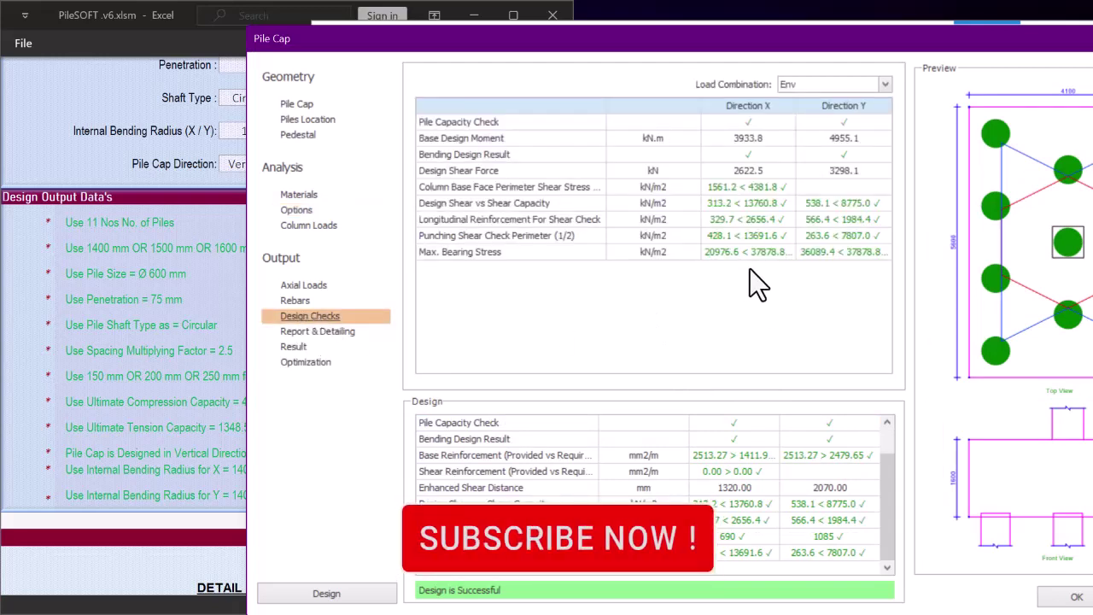
{"action": "left_click", "coordinate": [294, 300]}
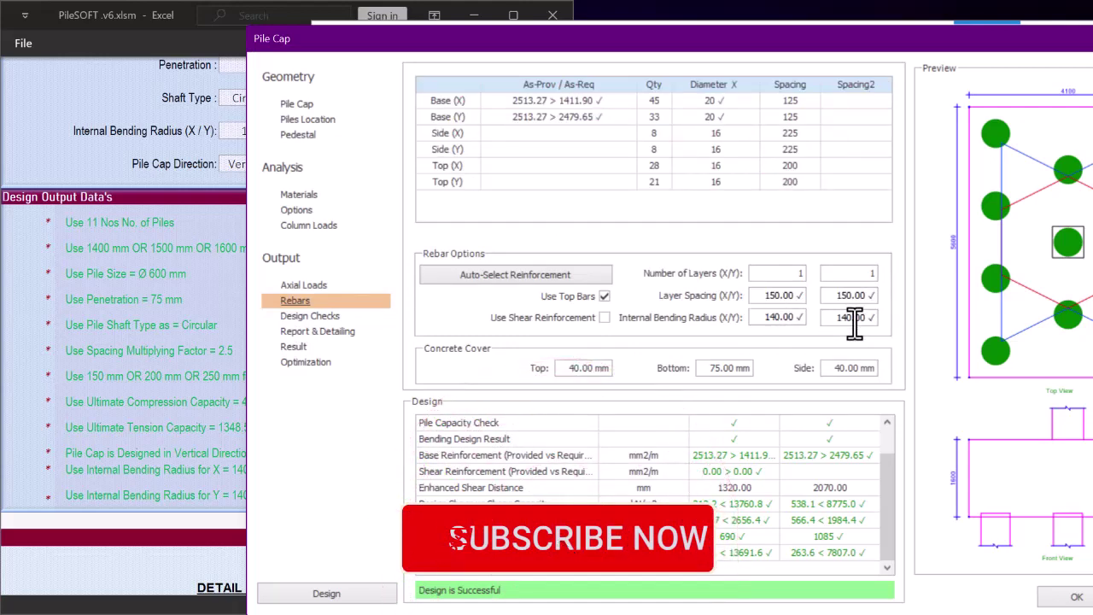
{"action": "left_click", "coordinate": [215, 409]}
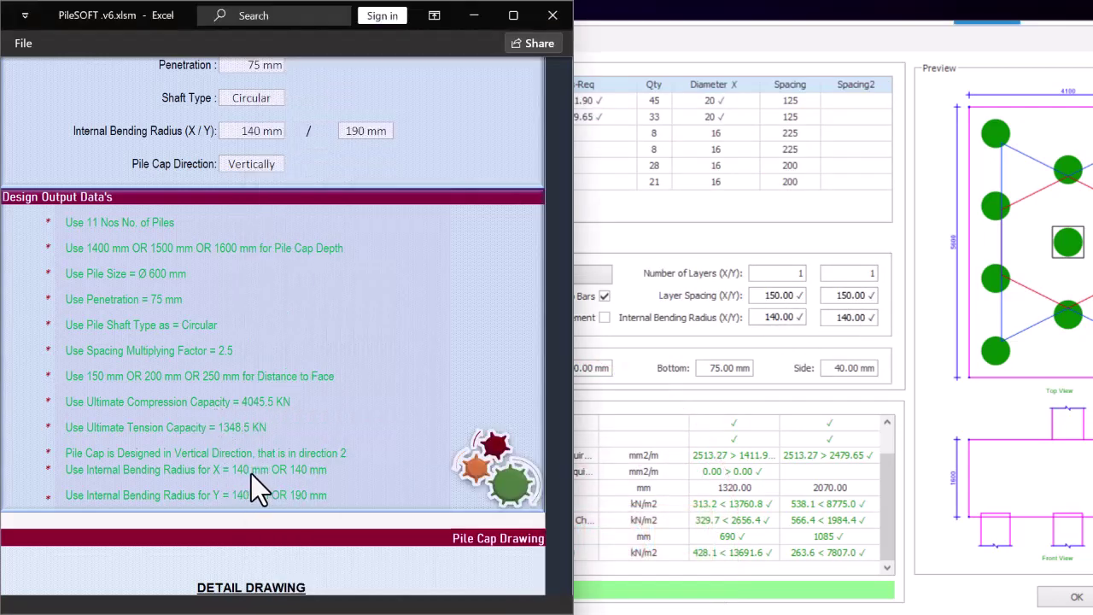
{"action": "left_click", "coordinate": [769, 318]}
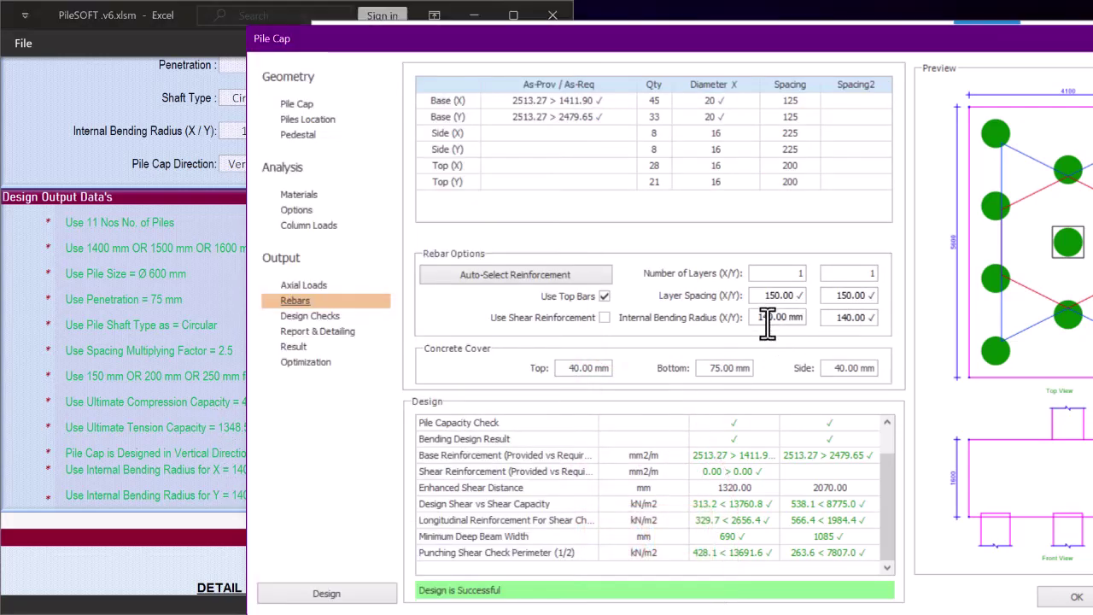
{"action": "left_click", "coordinate": [195, 460]}
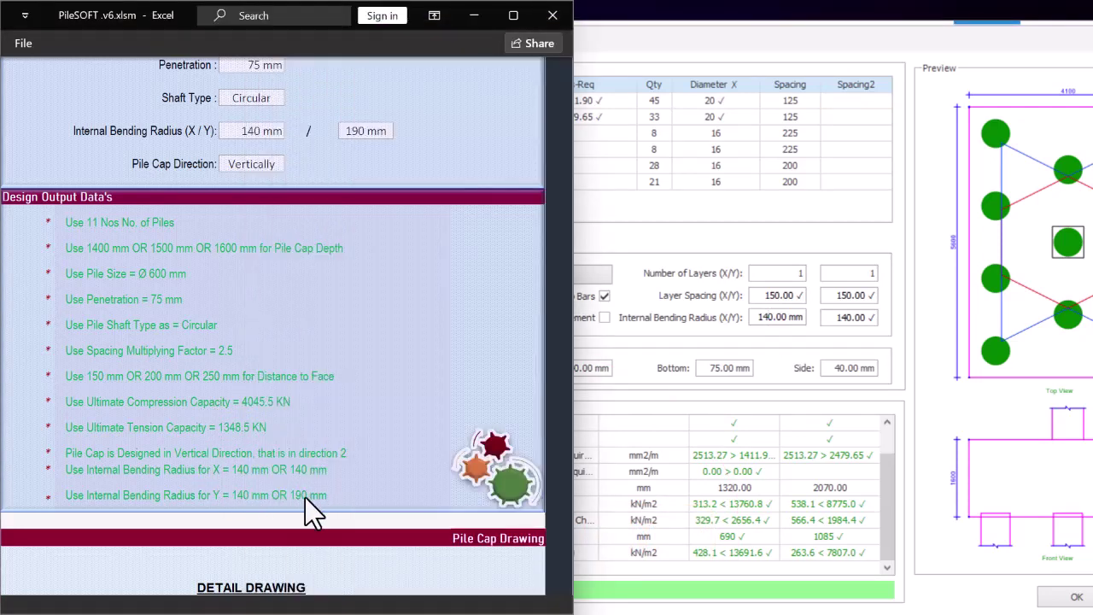
{"action": "left_click", "coordinate": [837, 317]}
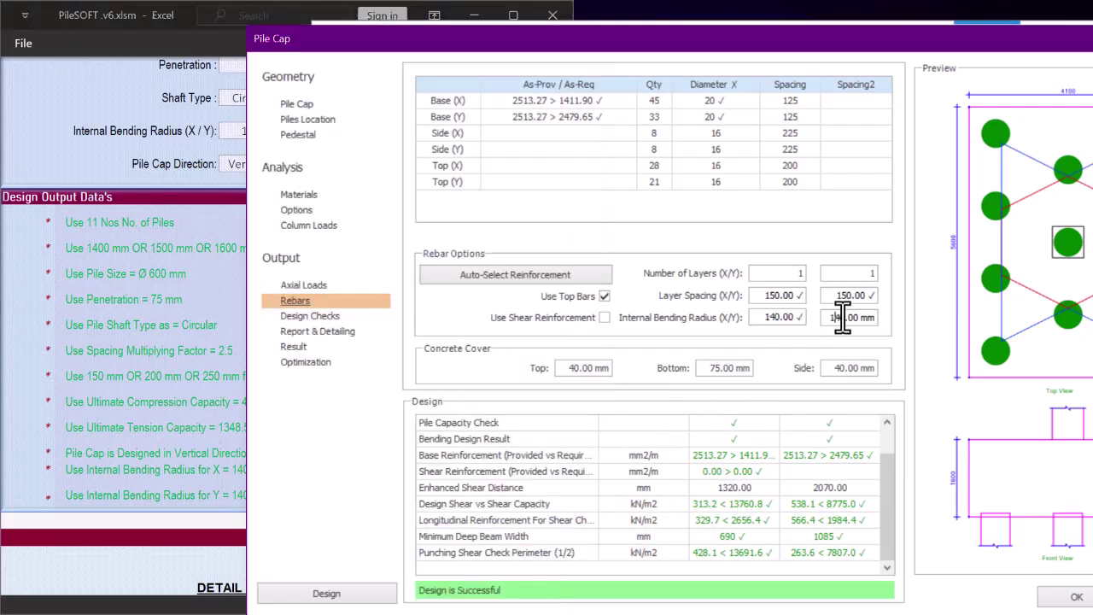
{"action": "left_click", "coordinate": [175, 439]}
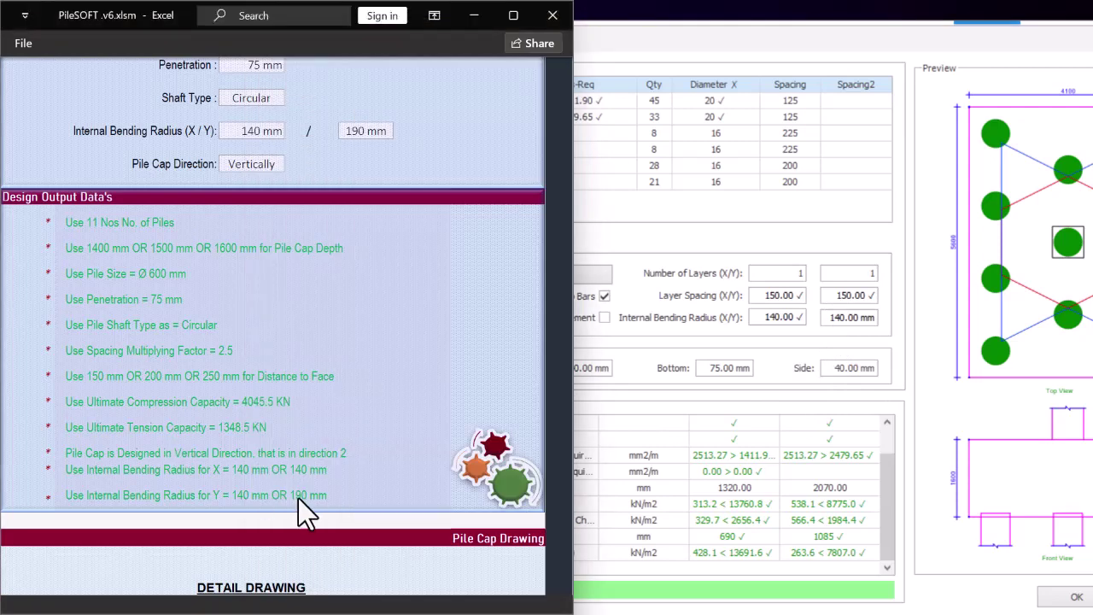
Reposition the pile cap dialog to view the full preview and accept the revised PC-1C18 design
{"action": "left_click_drag", "start_coordinate": [814, 42], "coordinate": [552, 34]}
{"action": "left_click_drag", "start_coordinate": [649, 34], "coordinate": [688, 7]}
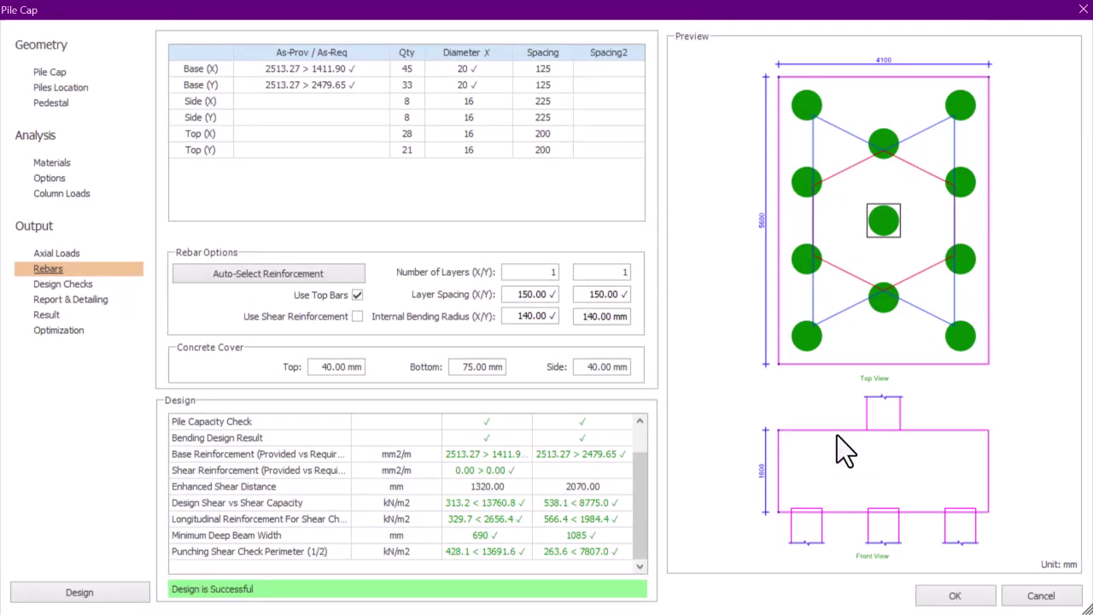
{"action": "left_click_drag", "start_coordinate": [891, 15], "coordinate": [549, 68]}
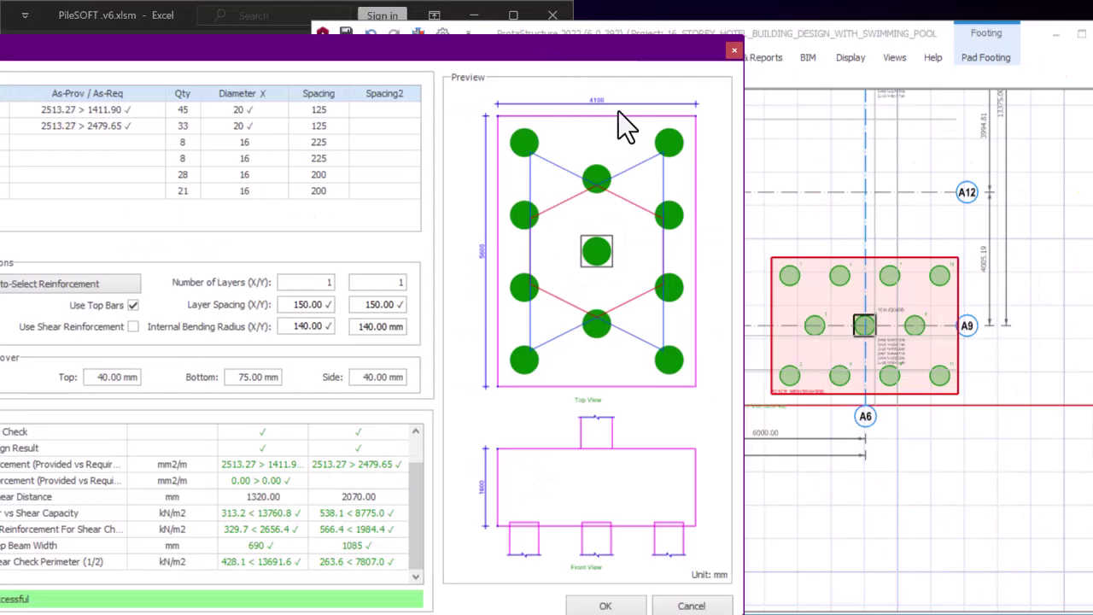
{"action": "left_click", "coordinate": [608, 605]}
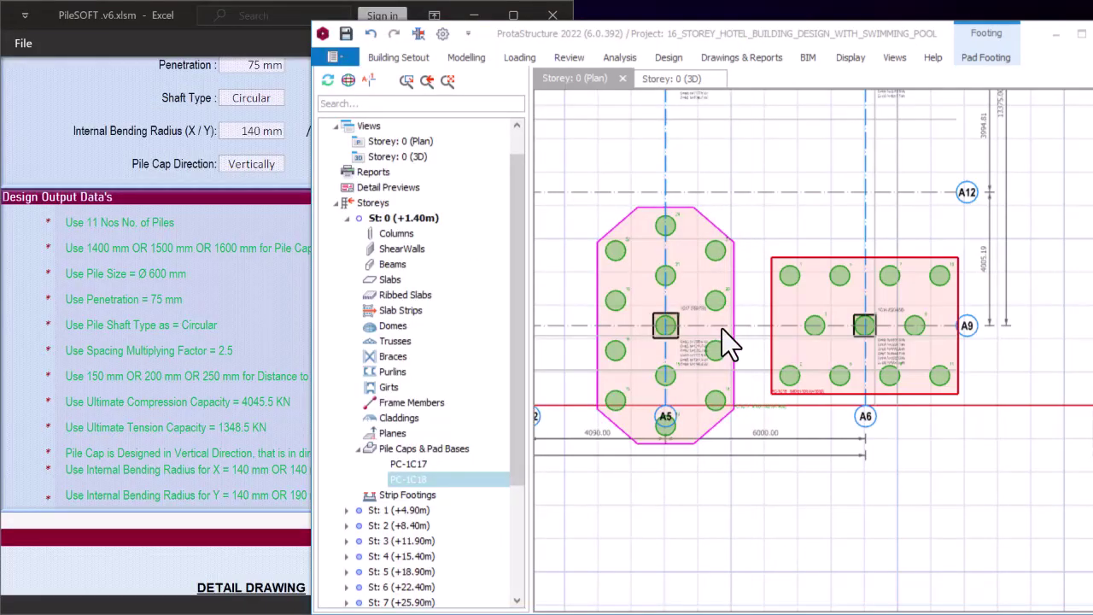
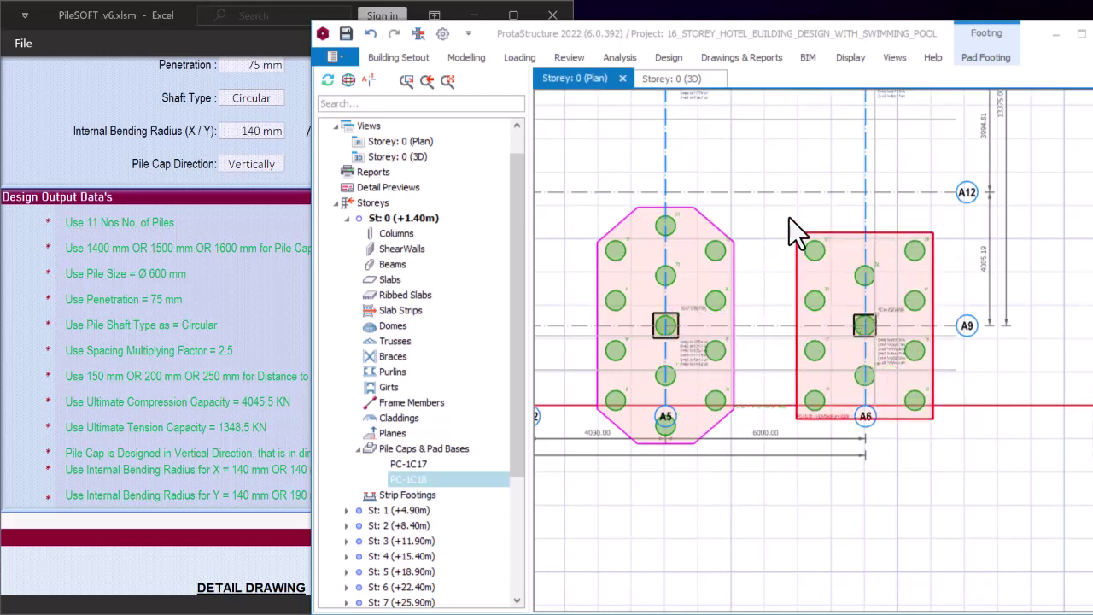
Maximize ProtaStructure and examine the two pile caps and their piles in the Storey 0 3D view
{"action": "left_click", "coordinate": [1082, 35]}
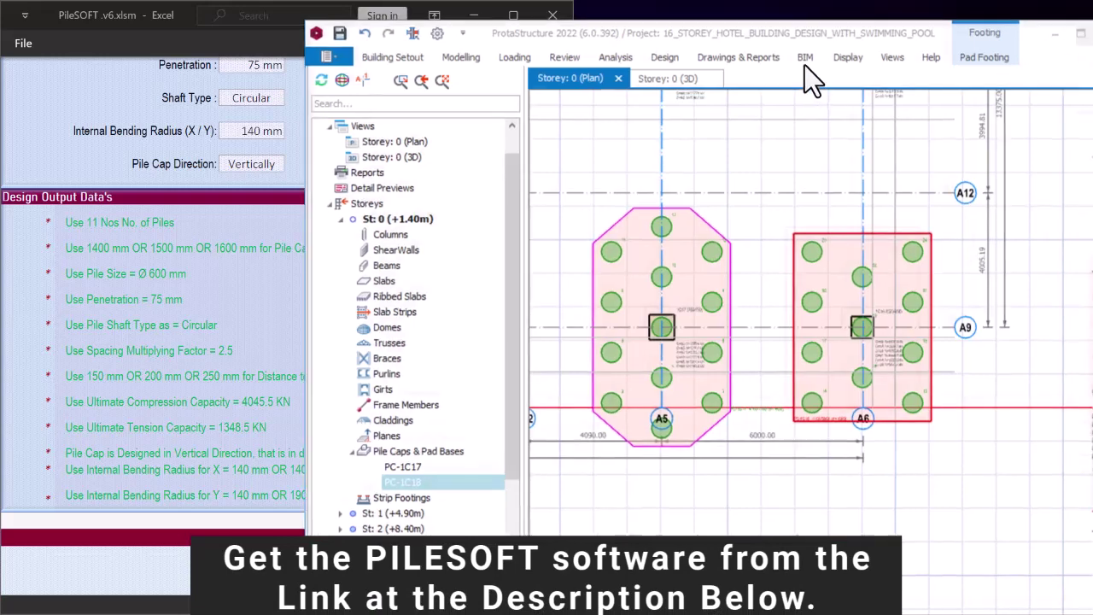
{"action": "scroll", "coordinate": [804, 373], "scroll_direction": "down", "scroll_amount": 3}
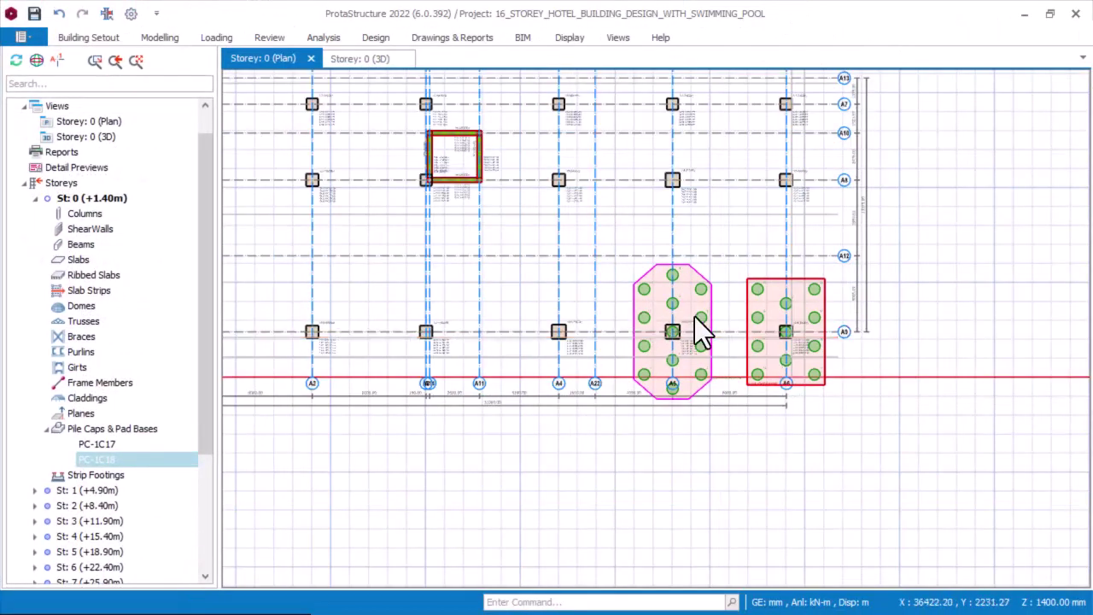
{"action": "scroll", "coordinate": [695, 325], "scroll_direction": "up", "scroll_amount": 1}
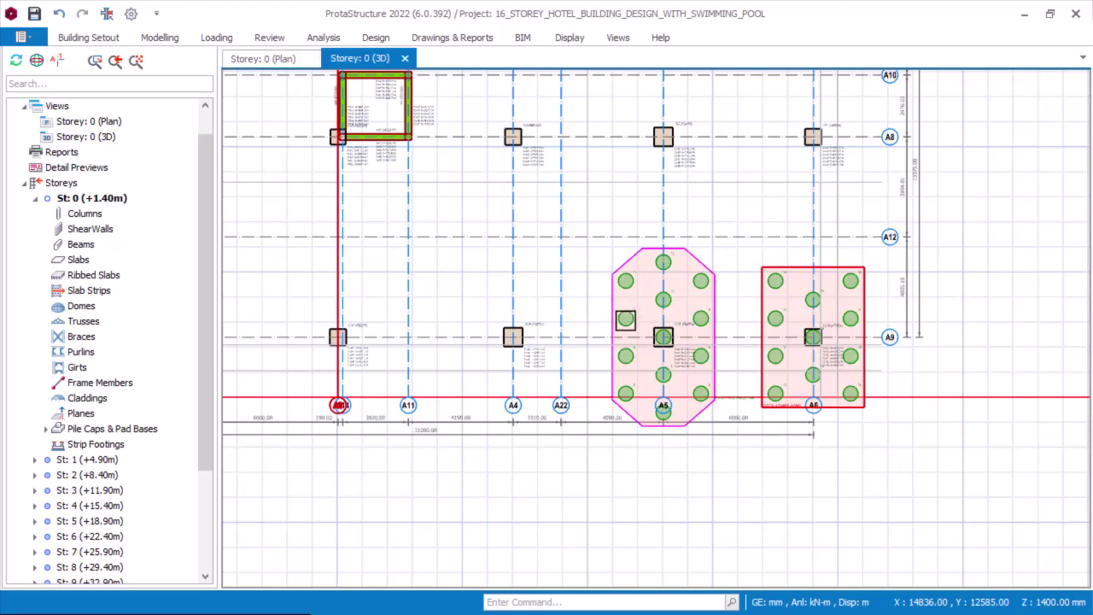
{"action": "scroll", "coordinate": [604, 418], "scroll_direction": "up", "scroll_amount": 3}
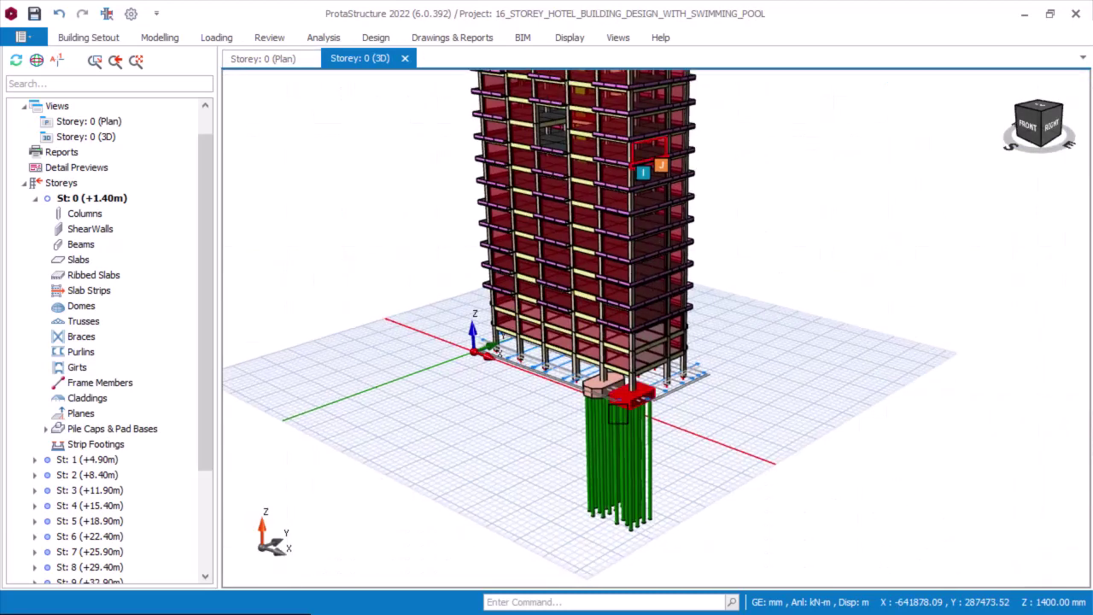
{"action": "middle_click_drag", "start_coordinate": [621, 423], "coordinate": [684, 426]}
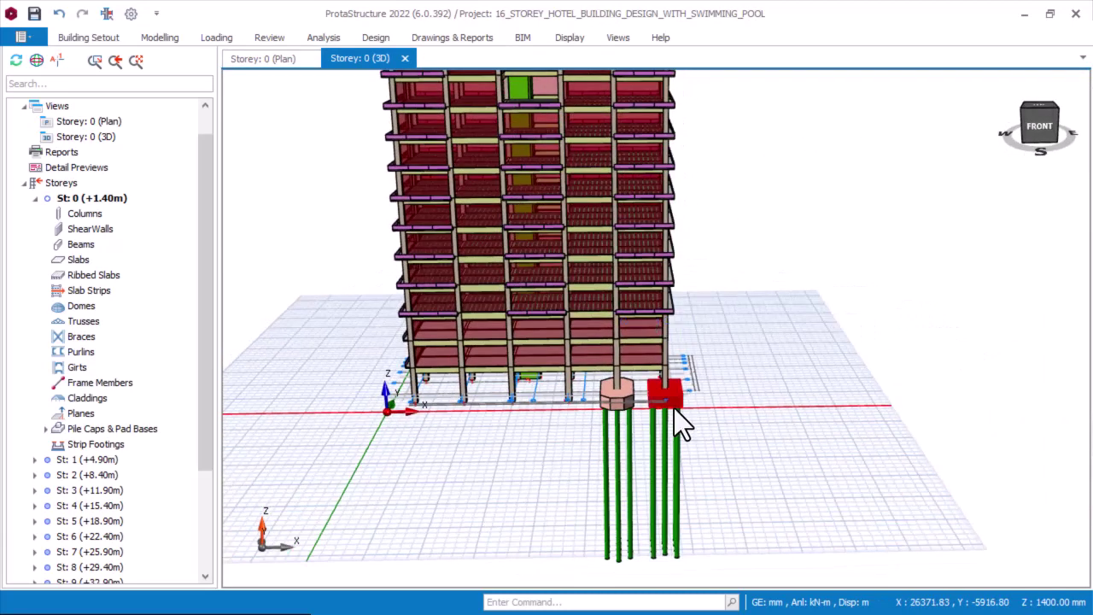
{"action": "scroll", "coordinate": [560, 386], "scroll_direction": "up", "scroll_amount": 5}
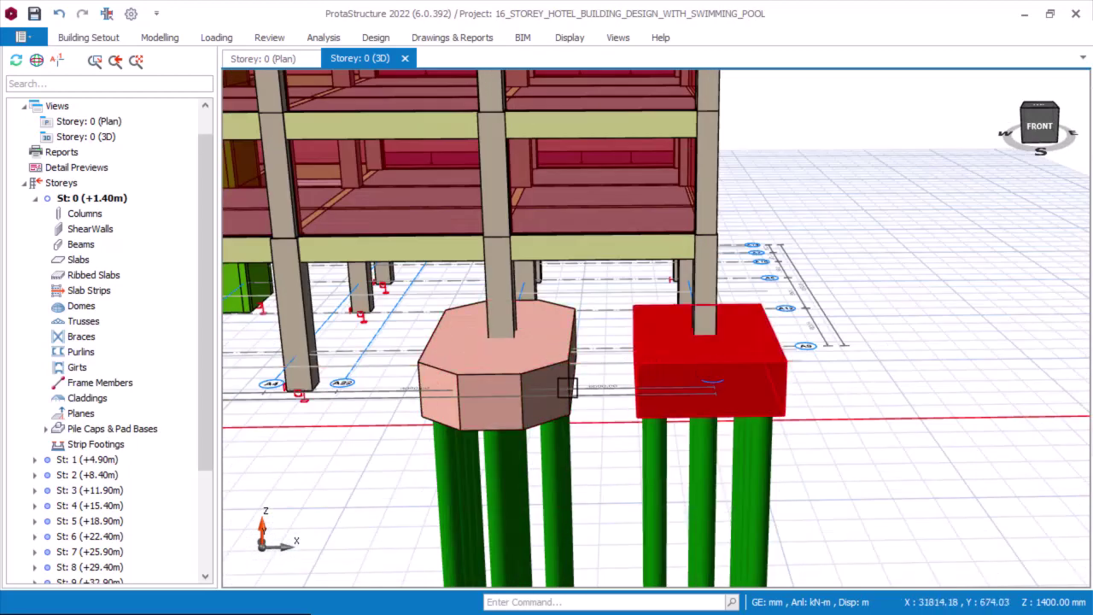
{"action": "middle_click_drag", "start_coordinate": [902, 361], "coordinate": [875, 375]}
{"action": "scroll", "coordinate": [875, 376], "scroll_direction": "down", "scroll_amount": 3}
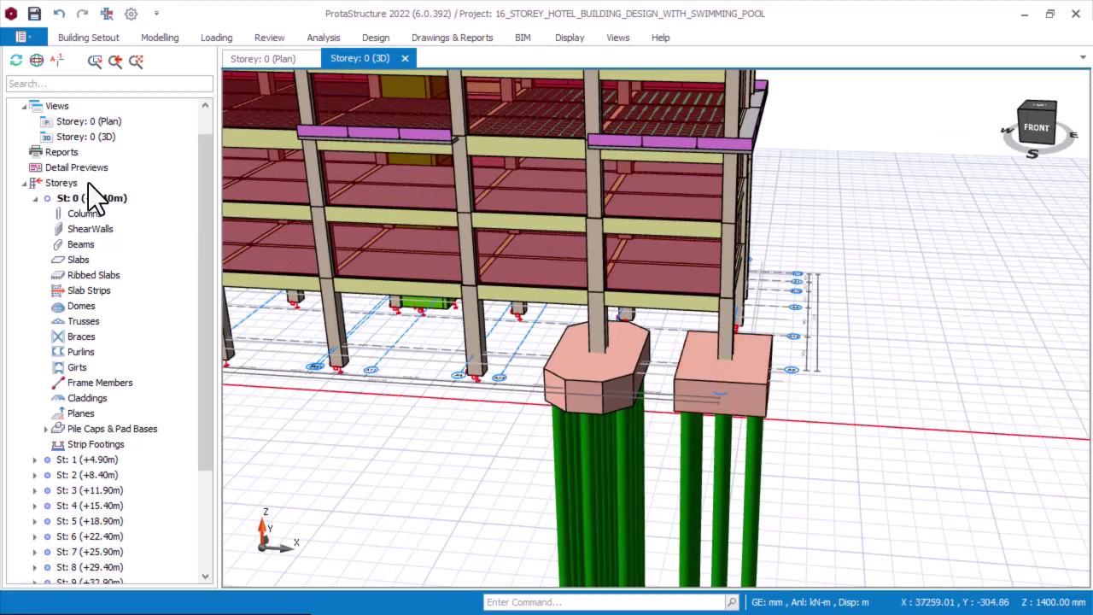
Return to the Storey 0 plan view and examine the pile caps and remaining columns along axis A9
{"action": "left_click", "coordinate": [272, 59]}
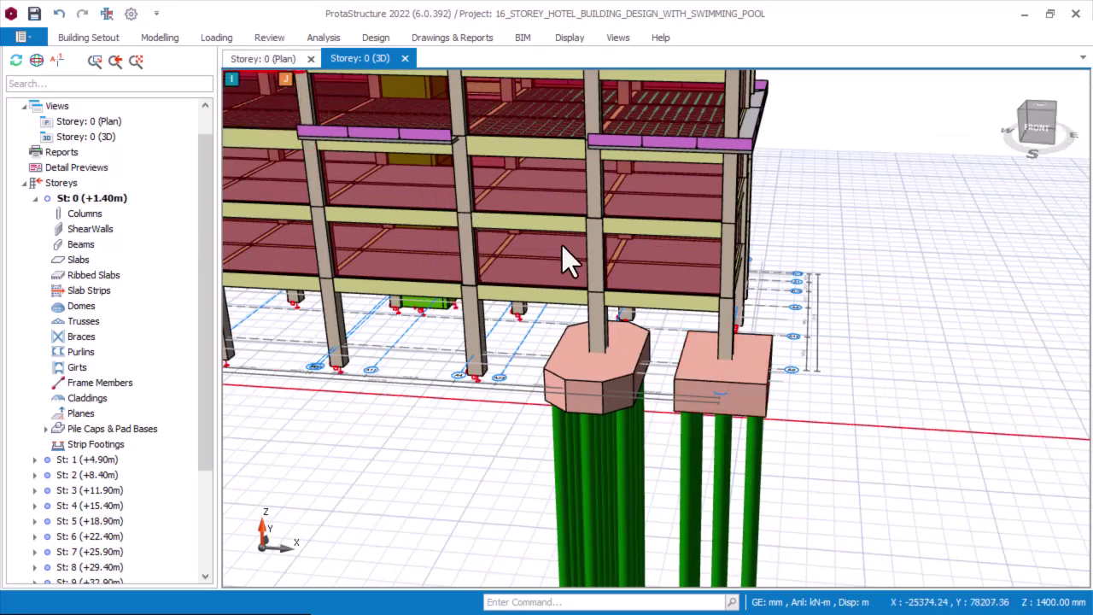
{"action": "scroll", "coordinate": [666, 350], "scroll_direction": "down", "scroll_amount": 3}
{"action": "scroll", "coordinate": [688, 345], "scroll_direction": "up", "scroll_amount": 2}
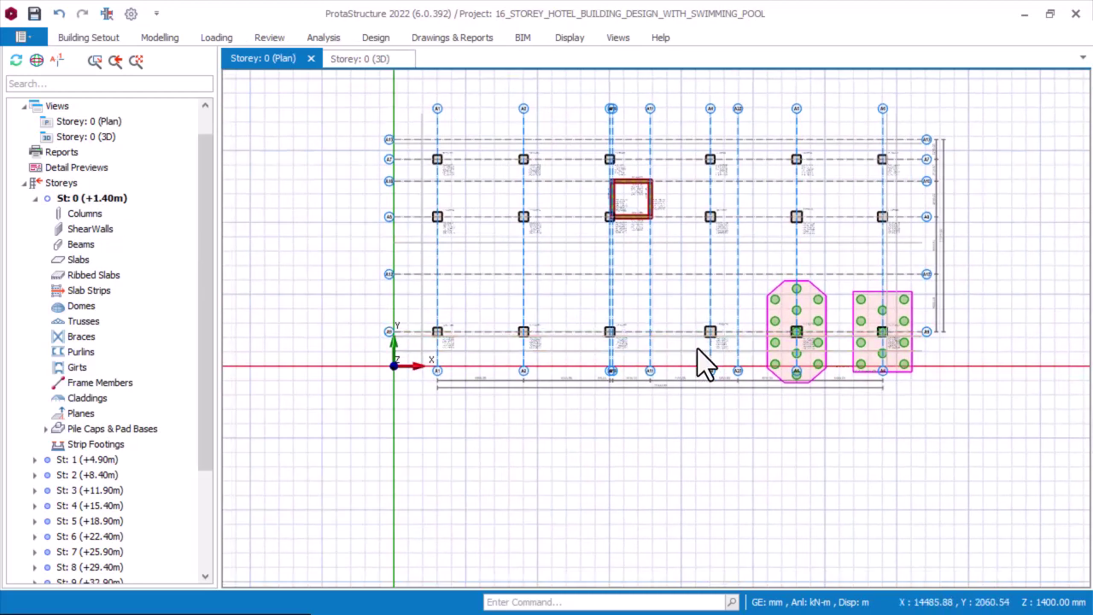
{"action": "scroll", "coordinate": [717, 333], "scroll_direction": "up", "scroll_amount": 2}
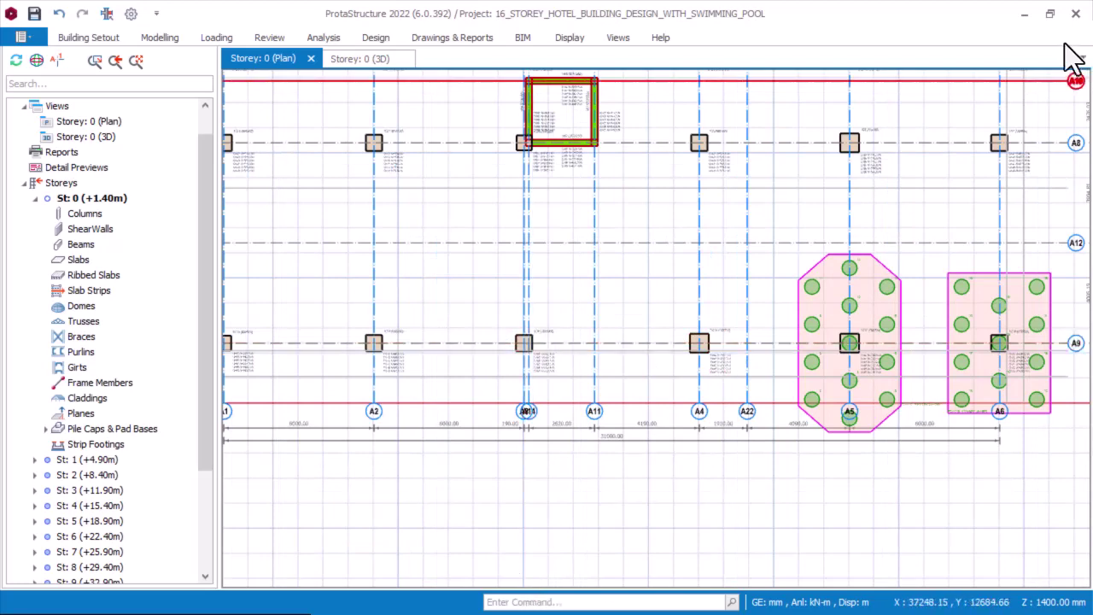
Restore the smaller window, switch to PileSOFT, review the pile cap detail drawing and return to the parameters sheet
{"action": "left_click", "coordinate": [1051, 15]}
{"action": "left_click", "coordinate": [251, 299]}
{"action": "scroll", "coordinate": [354, 461], "scroll_direction": "down", "scroll_amount": 2}
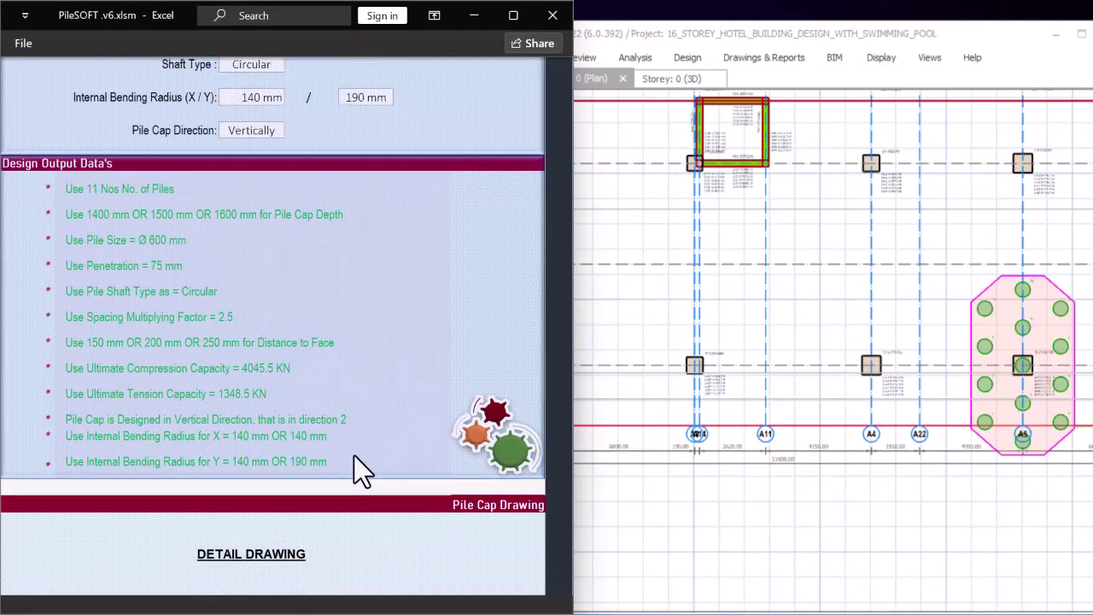
{"action": "scroll", "coordinate": [393, 461], "scroll_direction": "down", "scroll_amount": 8}
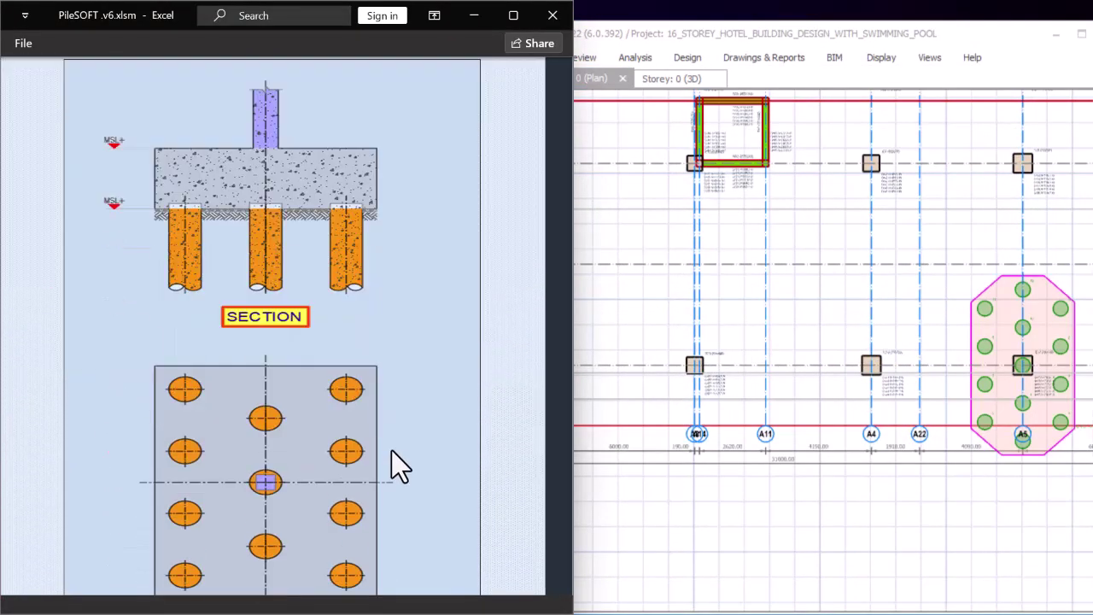
{"action": "scroll", "coordinate": [381, 440], "scroll_direction": "down", "scroll_amount": 2}
{"action": "left_click", "coordinate": [100, 447]}
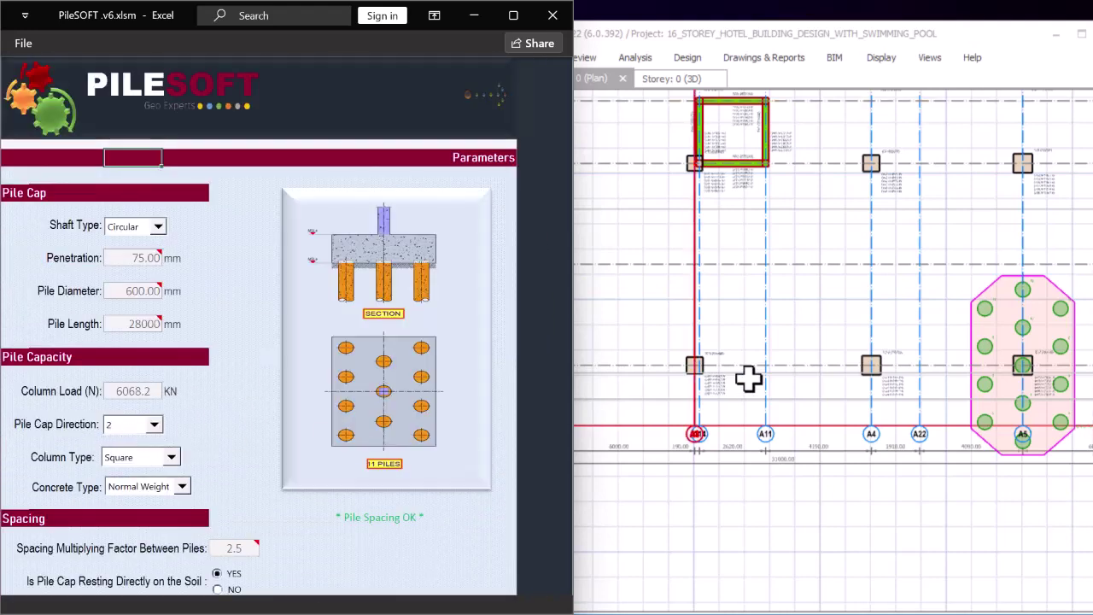
Switch to ProtaStructure, insert a pile cap at the column on axes A4 and A9, and show its column loads
{"action": "left_click", "coordinate": [860, 324]}
{"action": "left_click", "coordinate": [873, 362]}
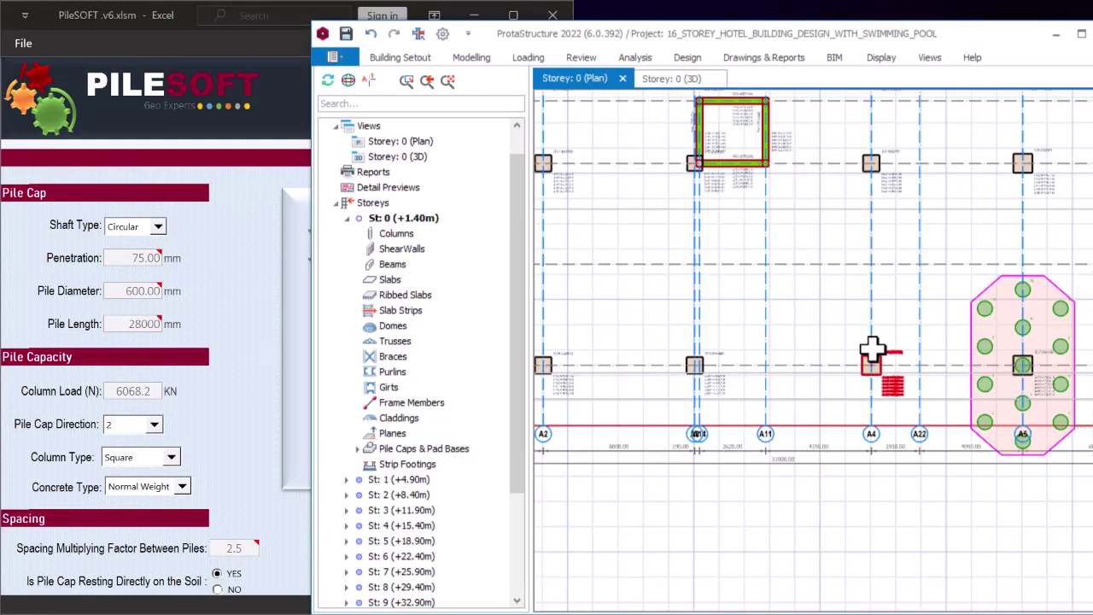
{"action": "right_click", "coordinate": [835, 305]}
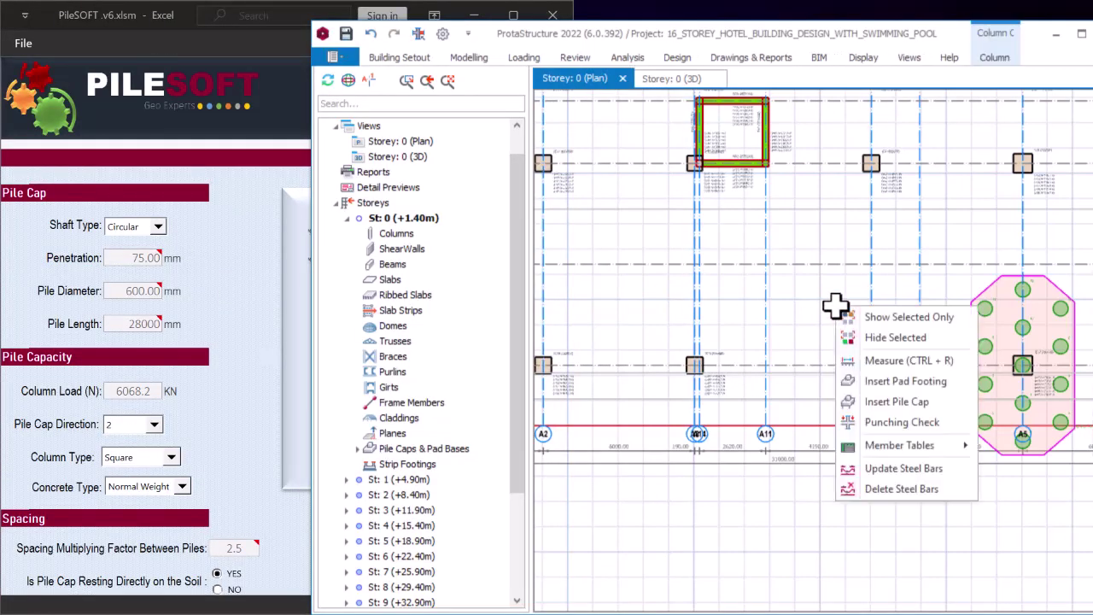
{"action": "left_click", "coordinate": [899, 402]}
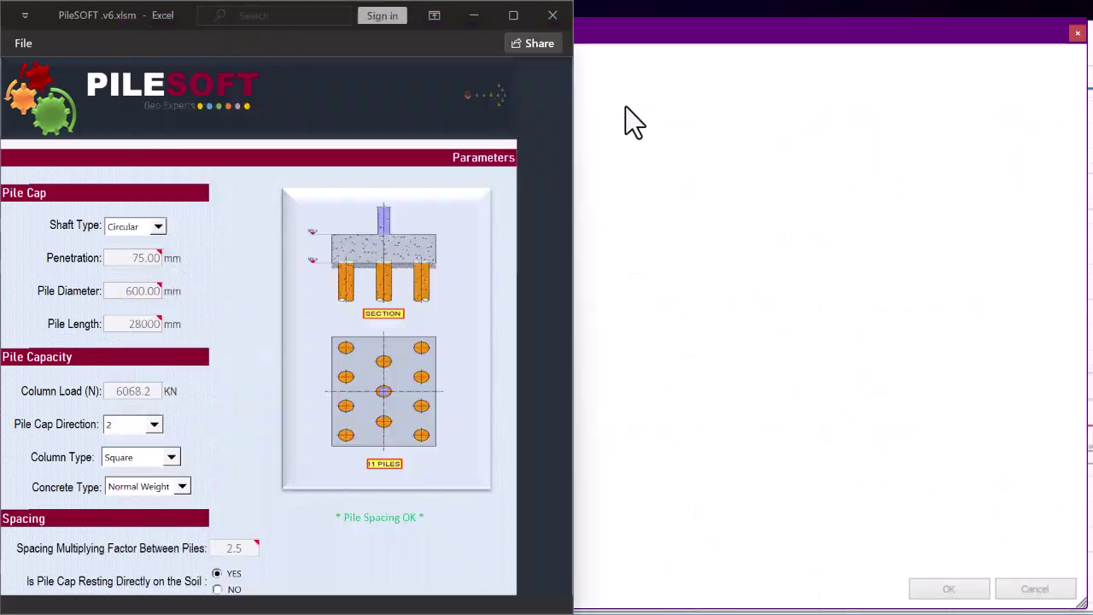
{"action": "left_click", "coordinate": [651, 33]}
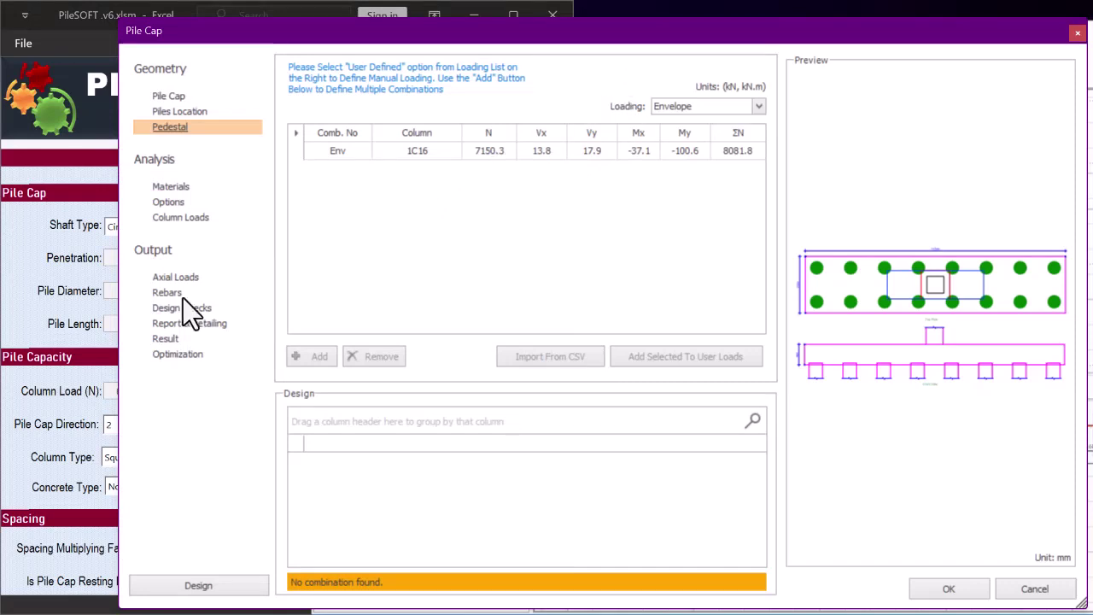
{"action": "left_click_drag", "start_coordinate": [120, 305], "coordinate": [159, 305]}
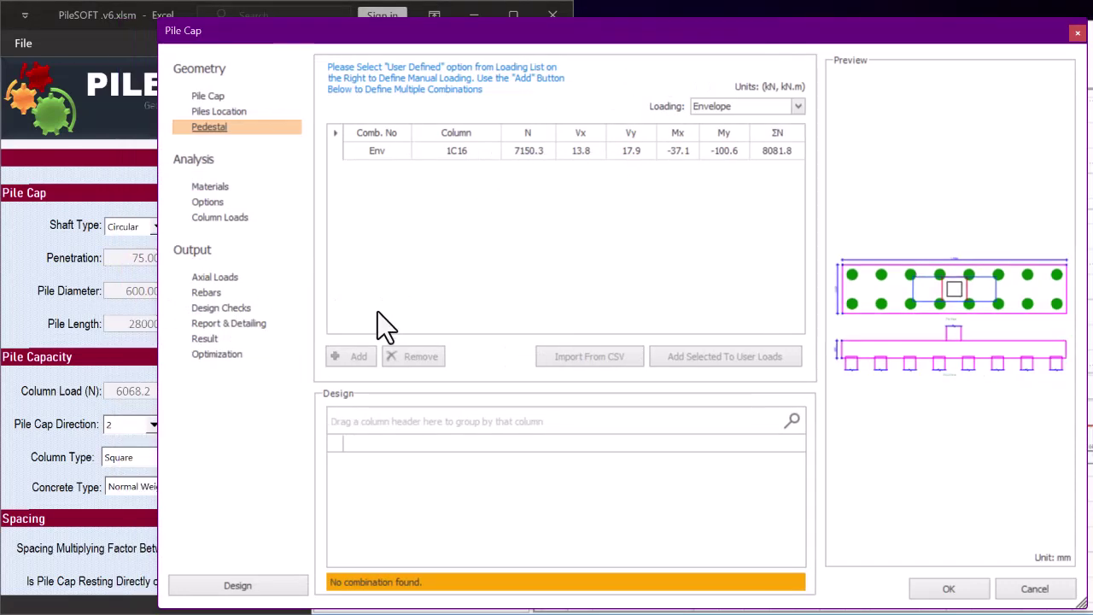
Switch to PileSOFT and set the column load to 7150.3 kN and the pile cap direction to 1
{"action": "left_click", "coordinate": [129, 330]}
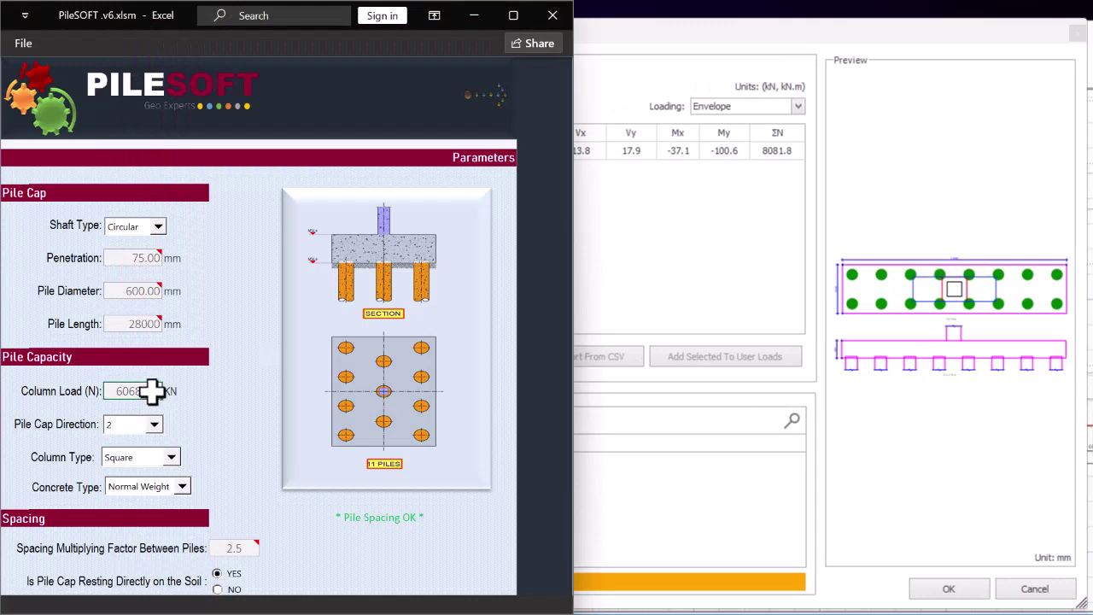
{"action": "left_click", "coordinate": [617, 48]}
{"action": "left_click_drag", "start_coordinate": [636, 43], "coordinate": [948, 61]}
{"action": "left_click", "coordinate": [132, 390]}
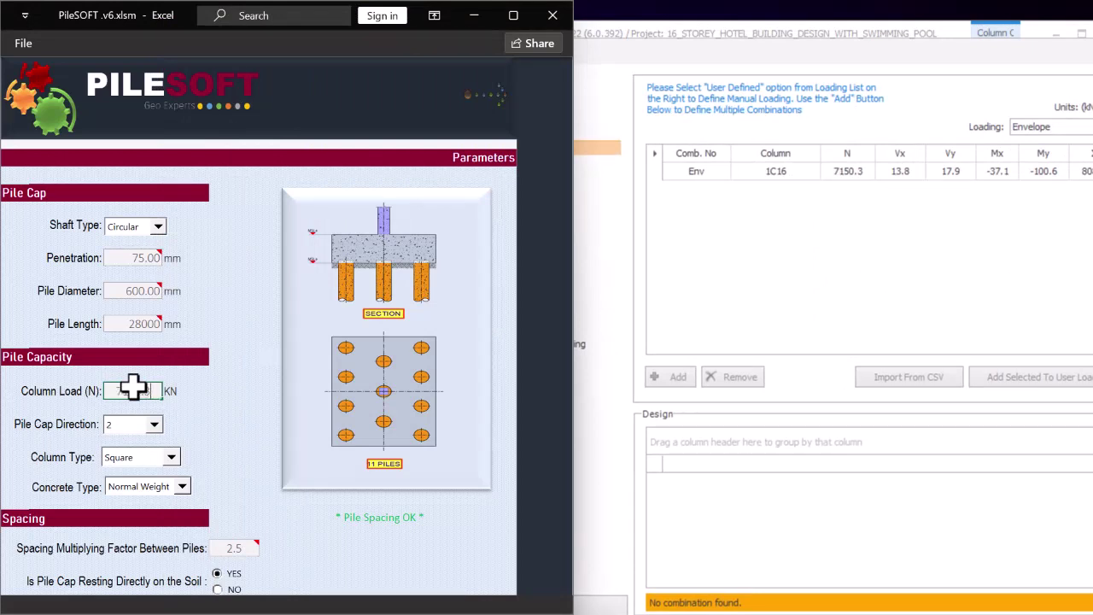
{"action": "left_click", "coordinate": [154, 425]}
{"action": "left_click", "coordinate": [128, 444]}
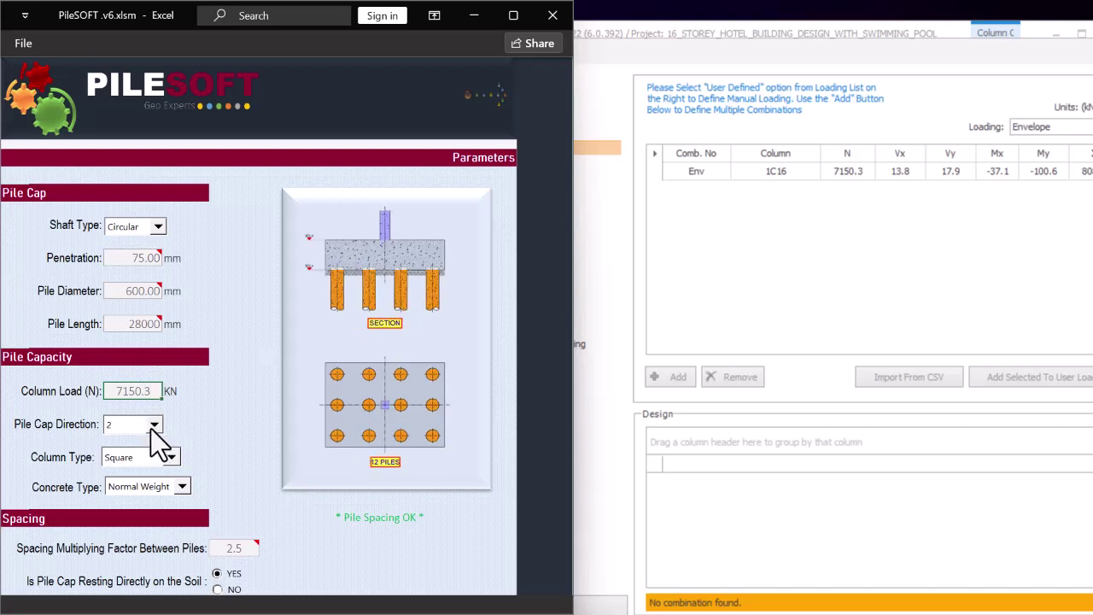
{"action": "left_click", "coordinate": [155, 424]}
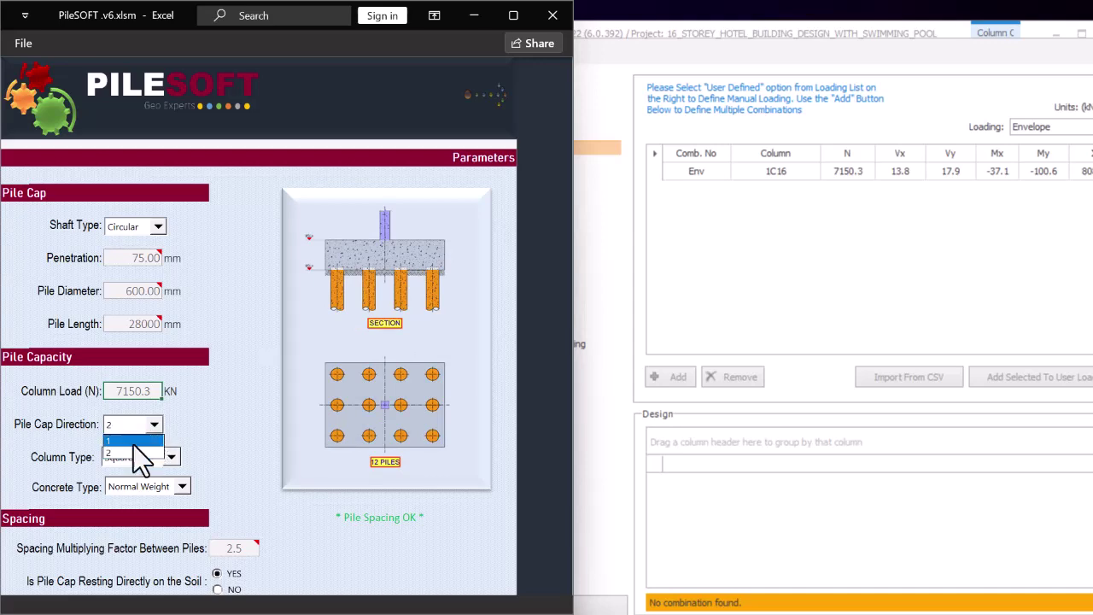
{"action": "left_click", "coordinate": [133, 442]}
Generate PileSOFT's design data sheet, show its recommended output values, and display ProtaStructure's pile cap geometry settings beside it
{"action": "scroll", "coordinate": [225, 364], "scroll_direction": "down", "scroll_amount": 8}
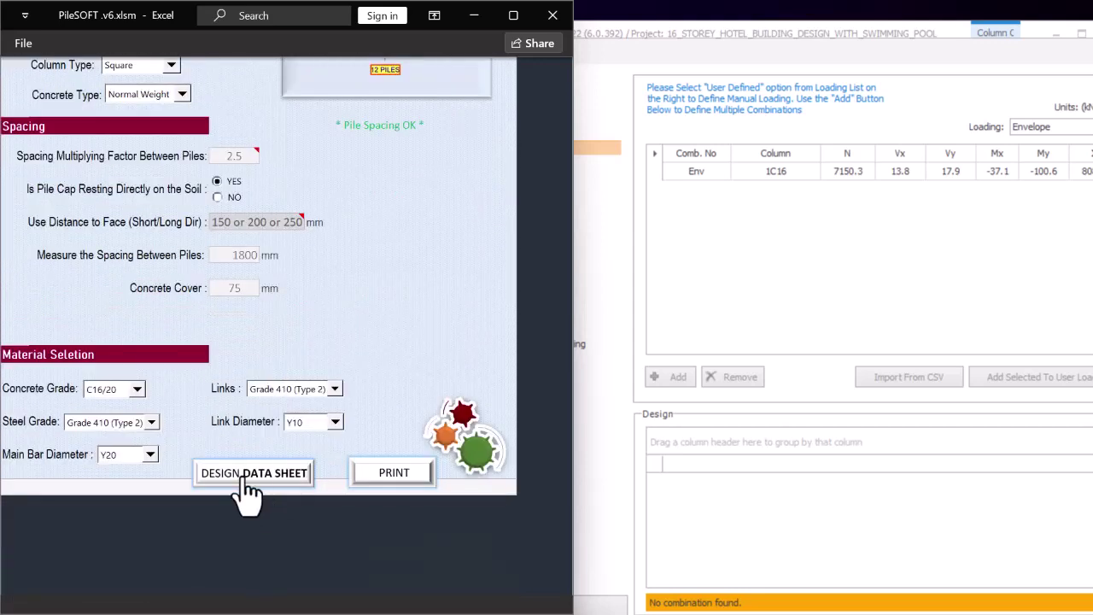
{"action": "left_click", "coordinate": [250, 475]}
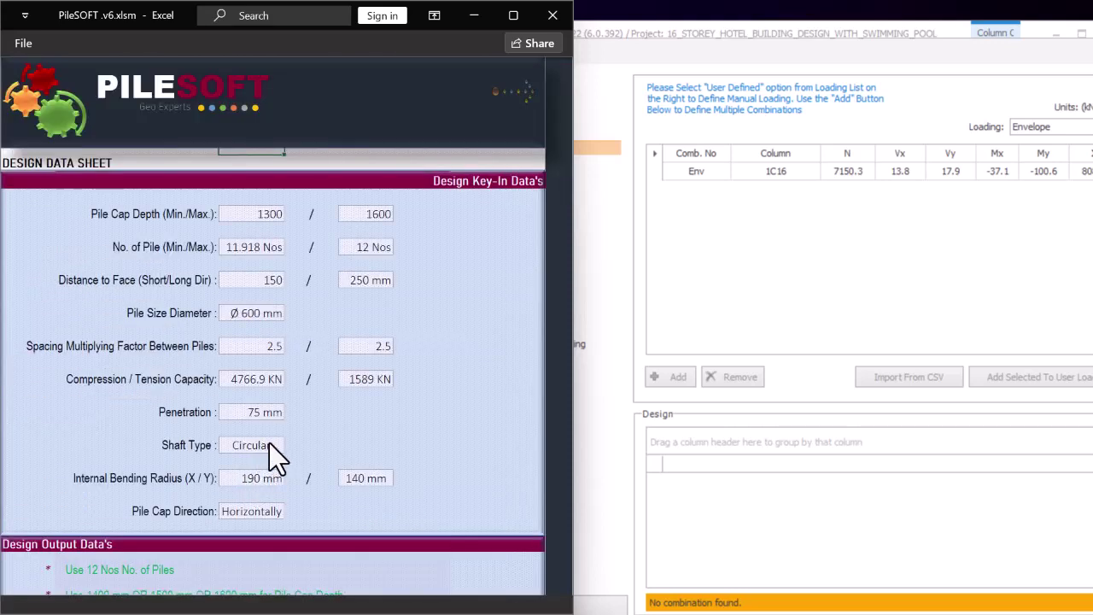
{"action": "left_click", "coordinate": [883, 225]}
{"action": "left_click", "coordinate": [536, 120]}
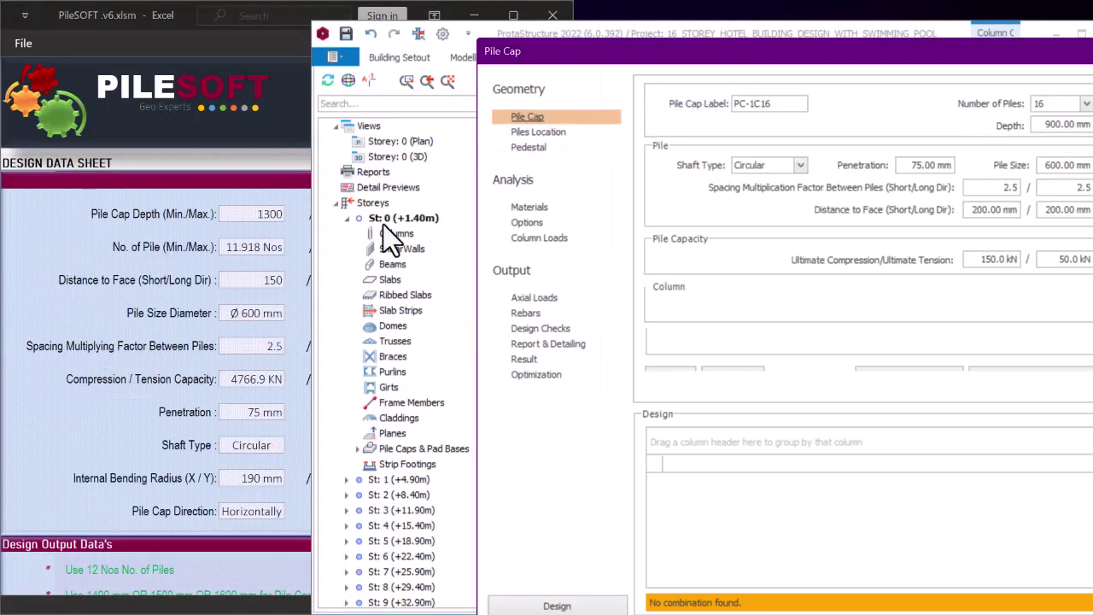
{"action": "left_click", "coordinate": [245, 283]}
{"action": "scroll", "coordinate": [291, 285], "scroll_direction": "down", "scroll_amount": 6}
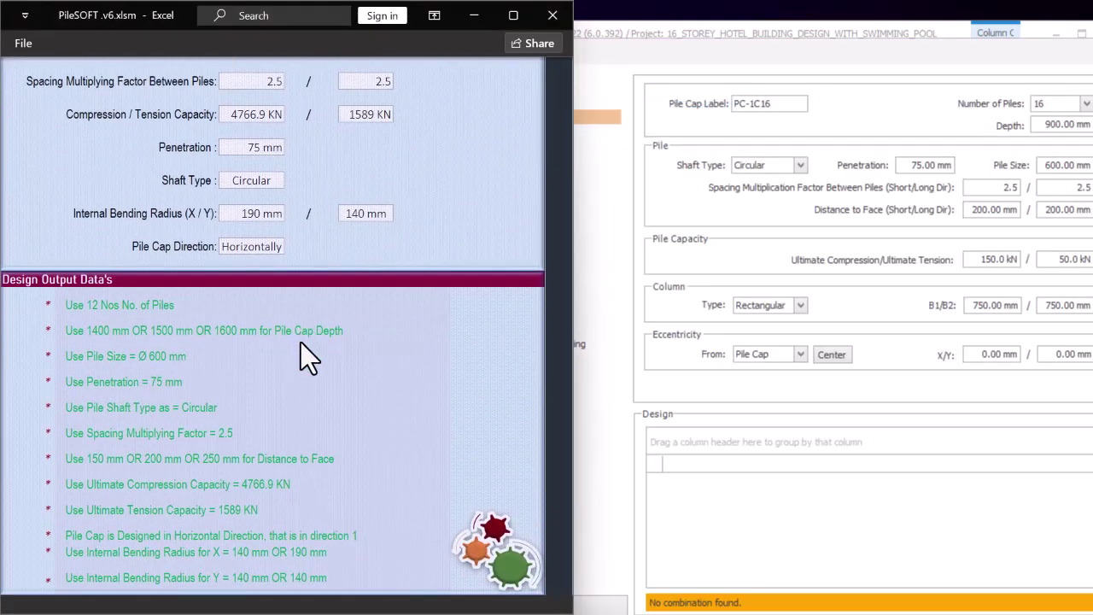
{"action": "left_click", "coordinate": [733, 68]}
{"action": "left_click_drag", "start_coordinate": [476, 302], "coordinate": [373, 302]}
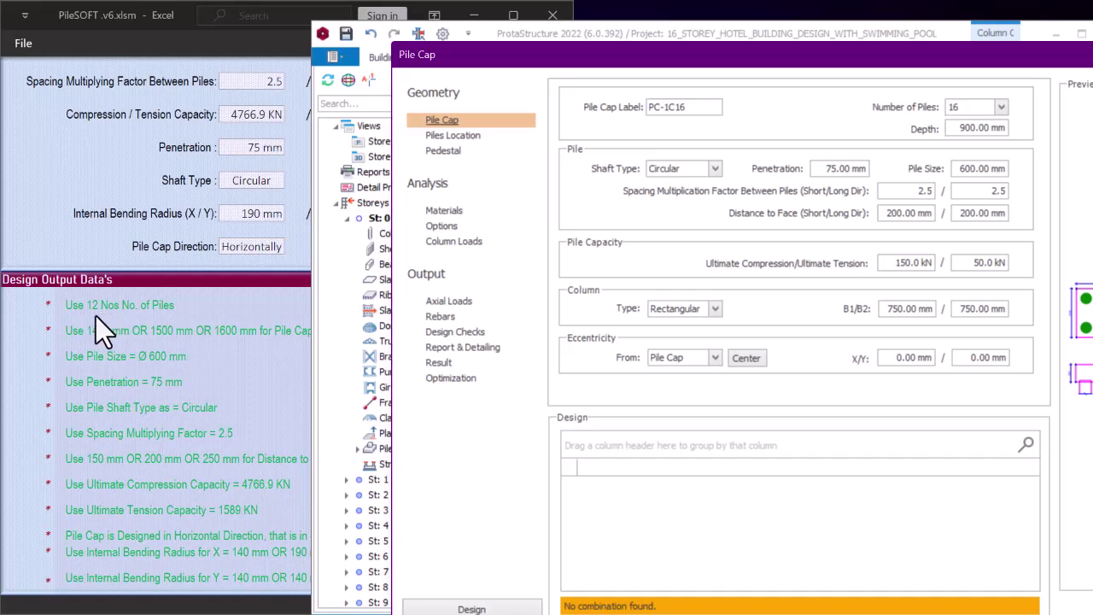
Set the number of piles to 12 and the depth to 1400 mm for pile cap PC-1C16
{"action": "left_click", "coordinate": [1001, 107]}
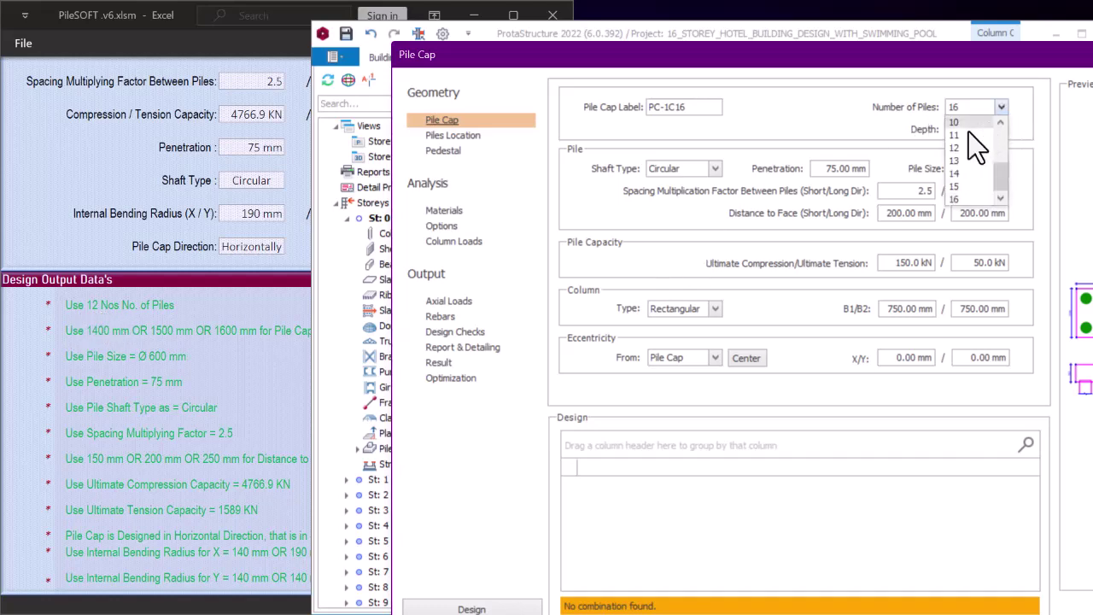
{"action": "left_click", "coordinate": [958, 151]}
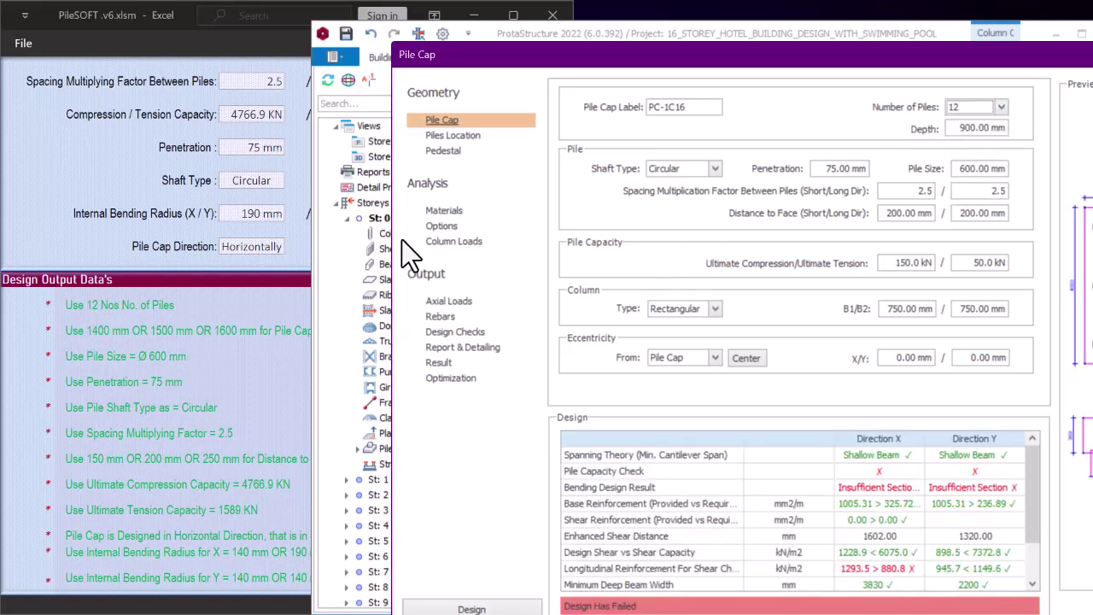
{"action": "left_click", "coordinate": [183, 331]}
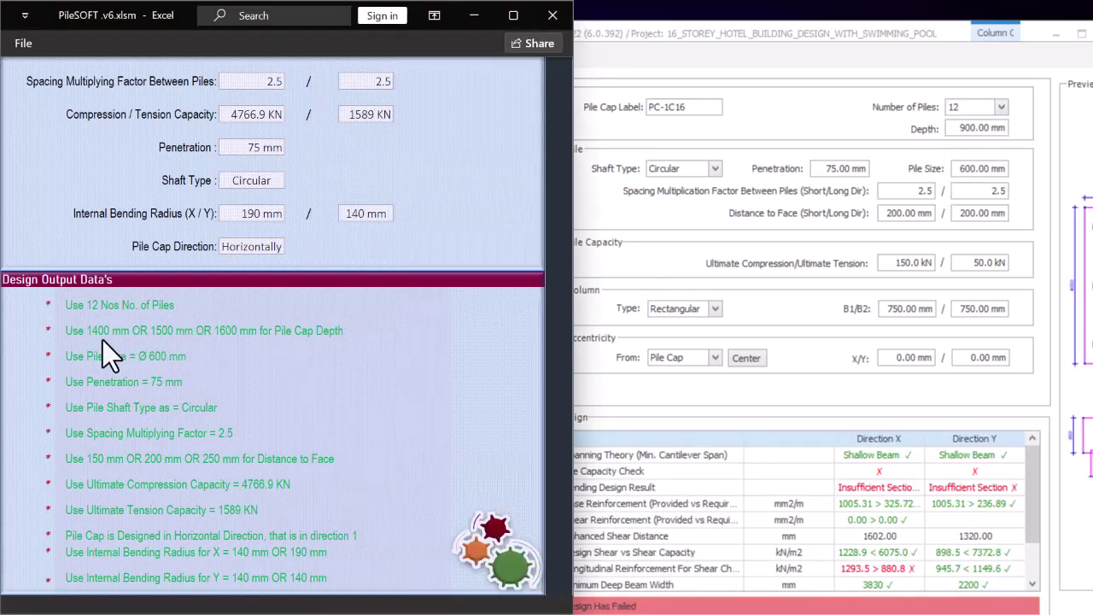
{"action": "left_click", "coordinate": [967, 126]}
{"action": "left_click_drag", "start_coordinate": [971, 128], "coordinate": [1038, 130]}
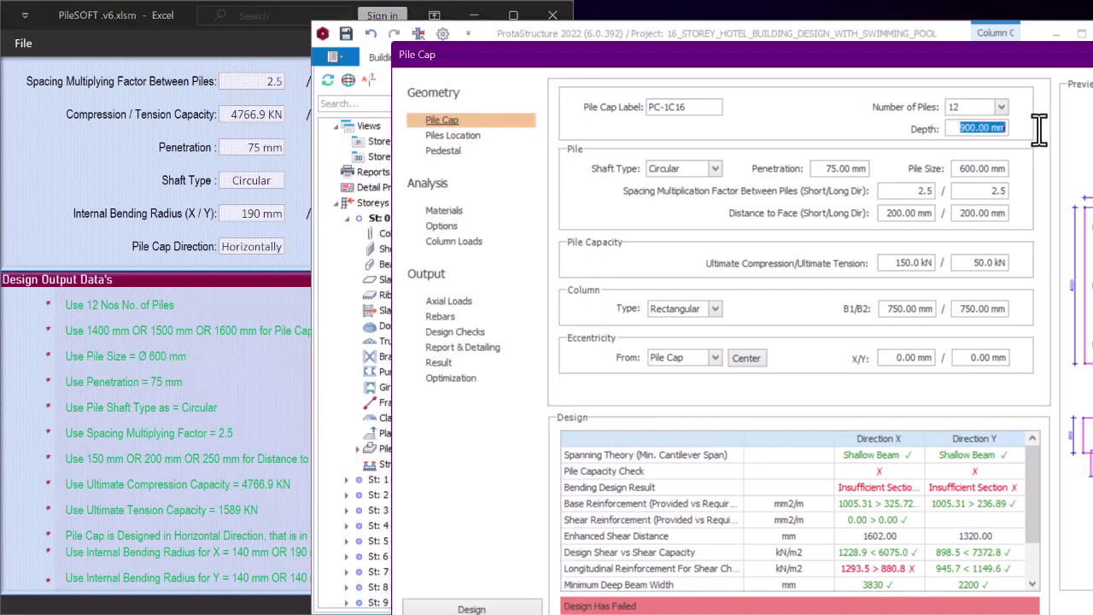
{"action": "type", "text": "14"}
Compare the pile size, penetration, shaft type and spacing factor in the pile cap settings with PileSOFT's recommendations
{"action": "left_click", "coordinate": [211, 318]}
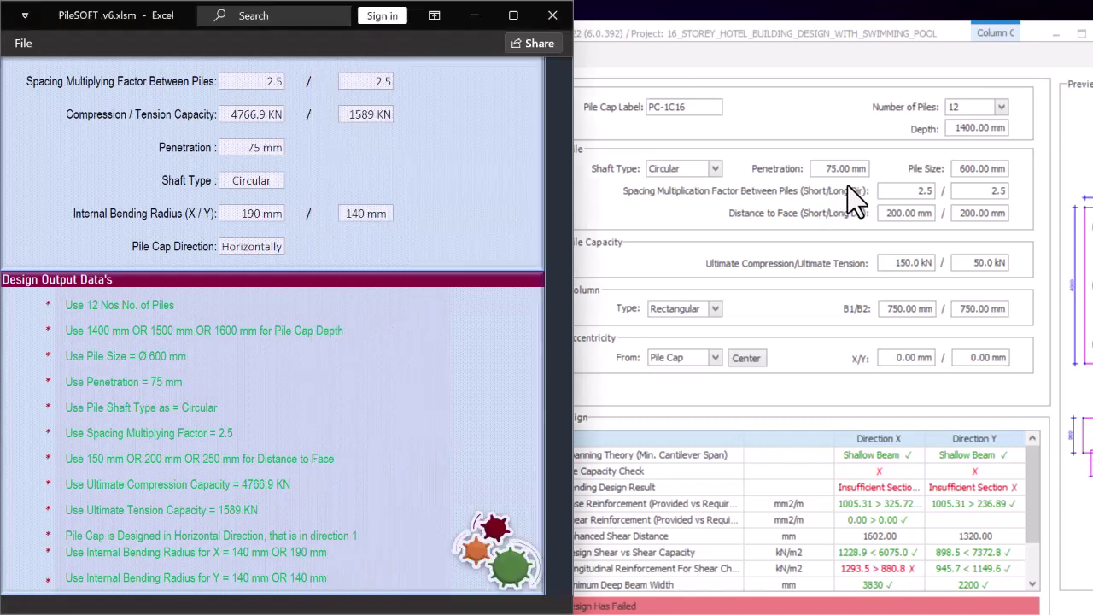
{"action": "left_click", "coordinate": [962, 166]}
{"action": "left_click", "coordinate": [156, 384]}
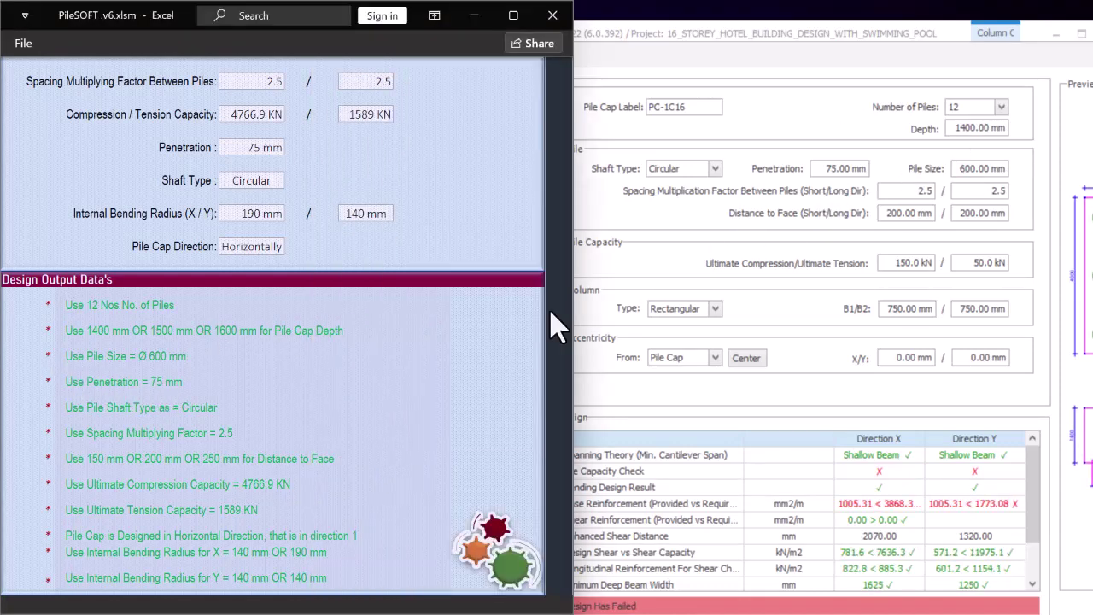
{"action": "left_click", "coordinate": [830, 176]}
{"action": "left_click", "coordinate": [214, 406]}
{"action": "left_click", "coordinate": [922, 216]}
Set the pile distance to face to 250 mm in both the short and long directions
{"action": "left_click", "coordinate": [149, 461]}
{"action": "left_click", "coordinate": [894, 213]}
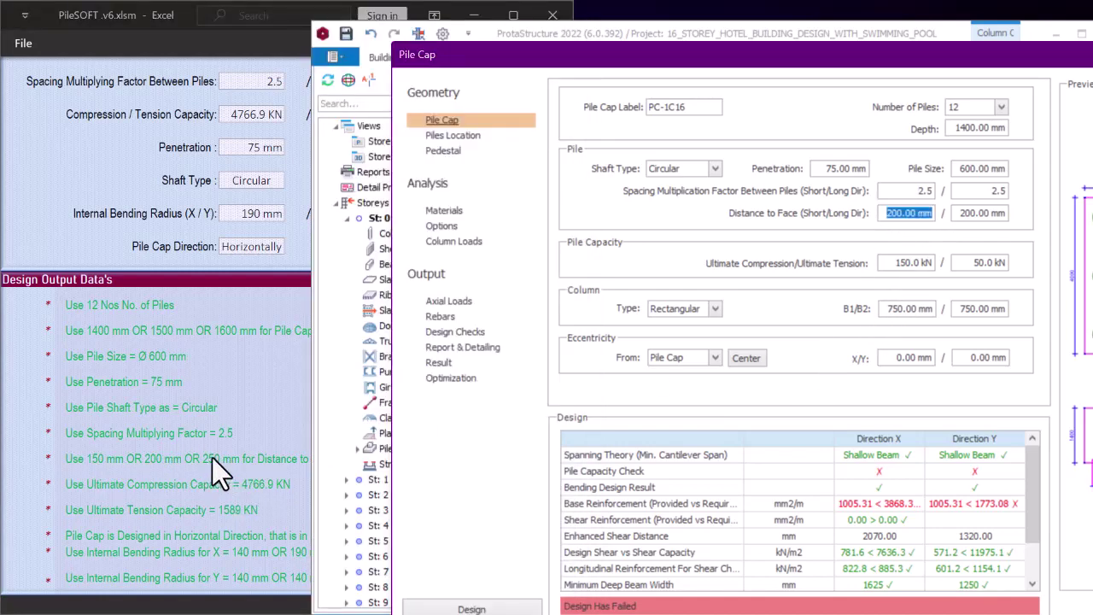
{"action": "type", "text": "250"}
{"action": "left_click", "coordinate": [974, 212]}
{"action": "left_click_drag", "start_coordinate": [959, 213], "coordinate": [1063, 226]}
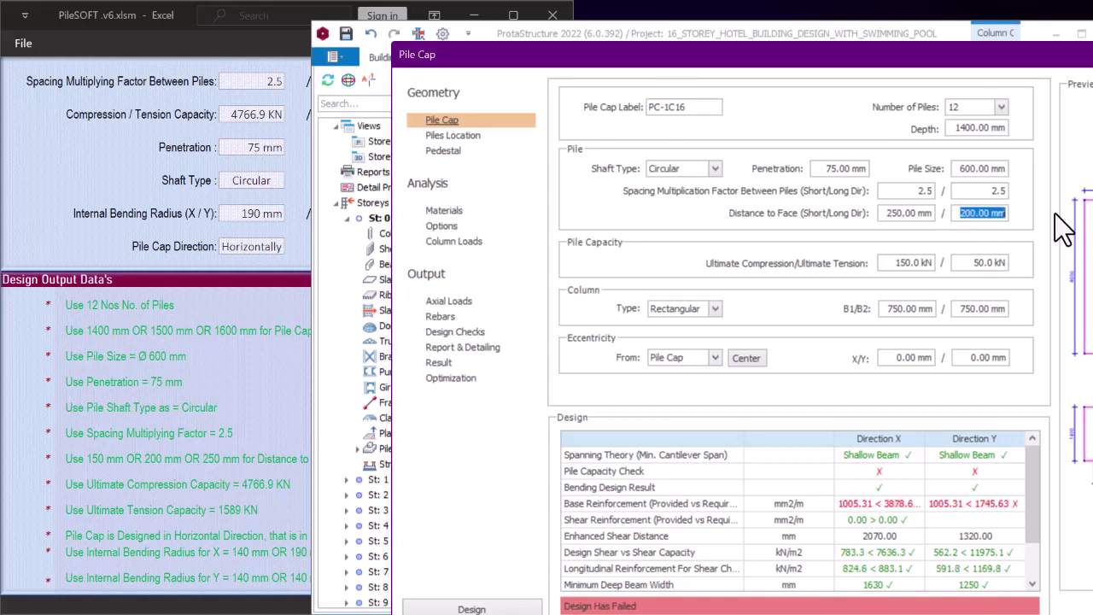
{"action": "type", "text": "250"}
{"action": "key", "text": "Return"}
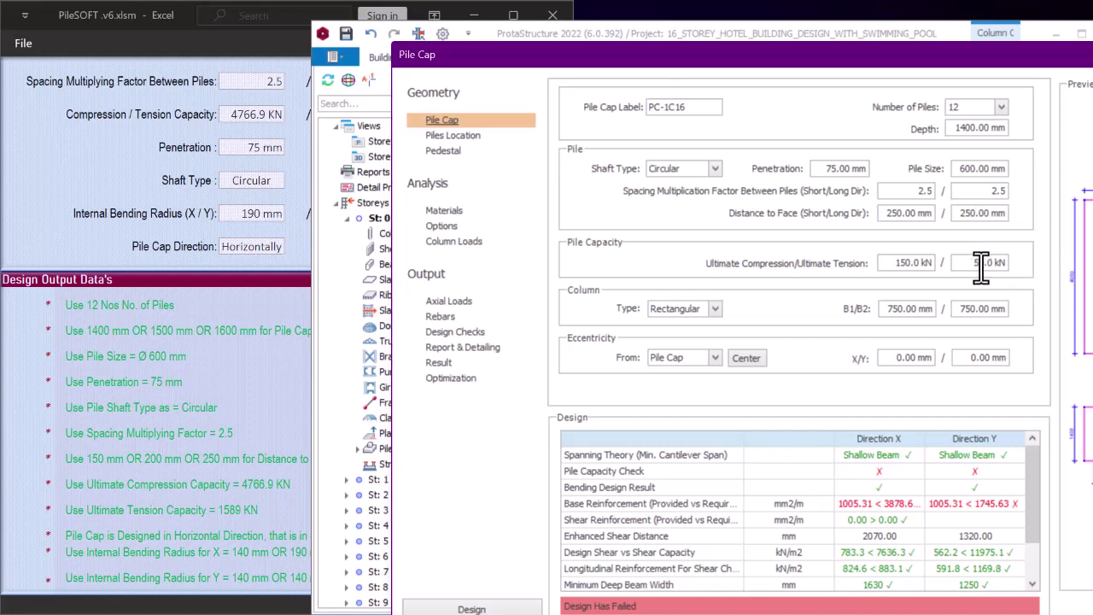
Set the pile capacity to 4766.9 kN ultimate compression and 1589 kN ultimate tension, as PileSOFT recommends
{"action": "left_click", "coordinate": [907, 266]}
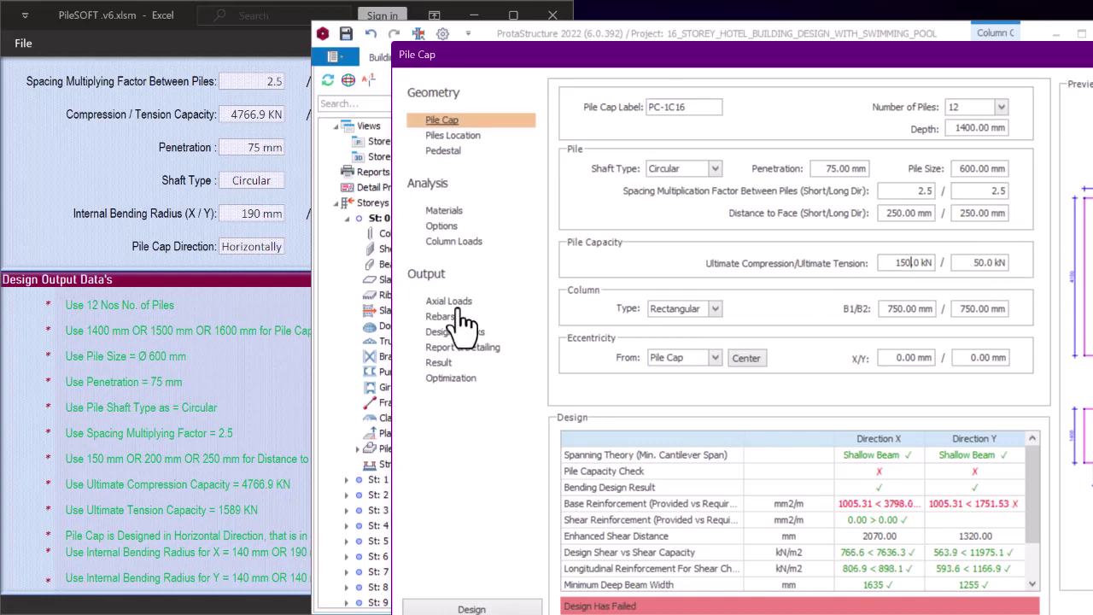
{"action": "left_click", "coordinate": [281, 401]}
{"action": "scroll", "coordinate": [262, 466], "scroll_direction": "down", "scroll_amount": 2}
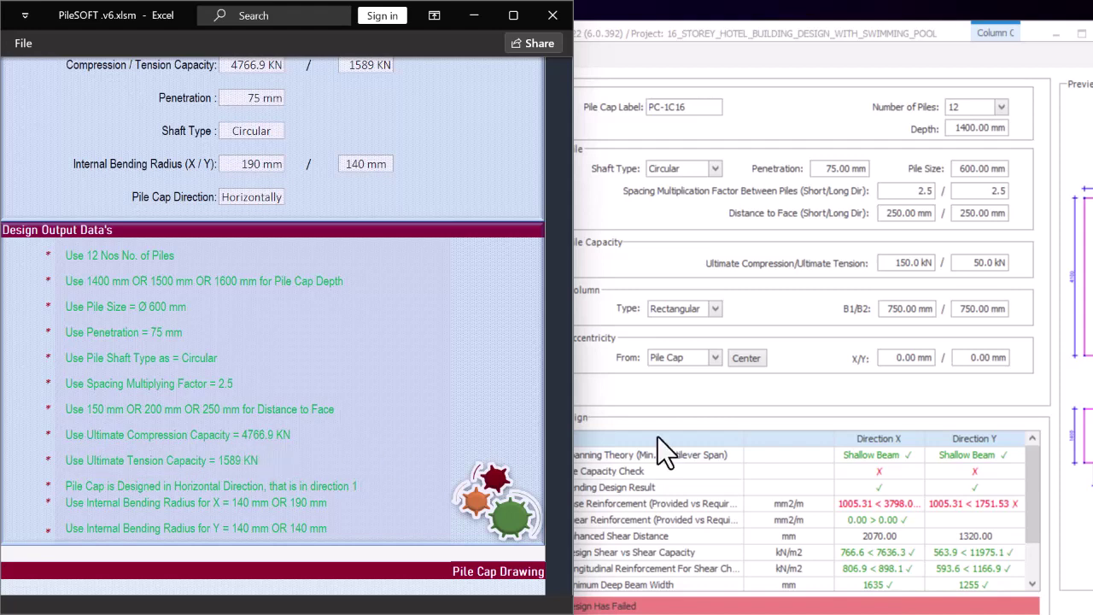
{"action": "left_click", "coordinate": [903, 264]}
{"action": "double_click", "coordinate": [905, 263]}
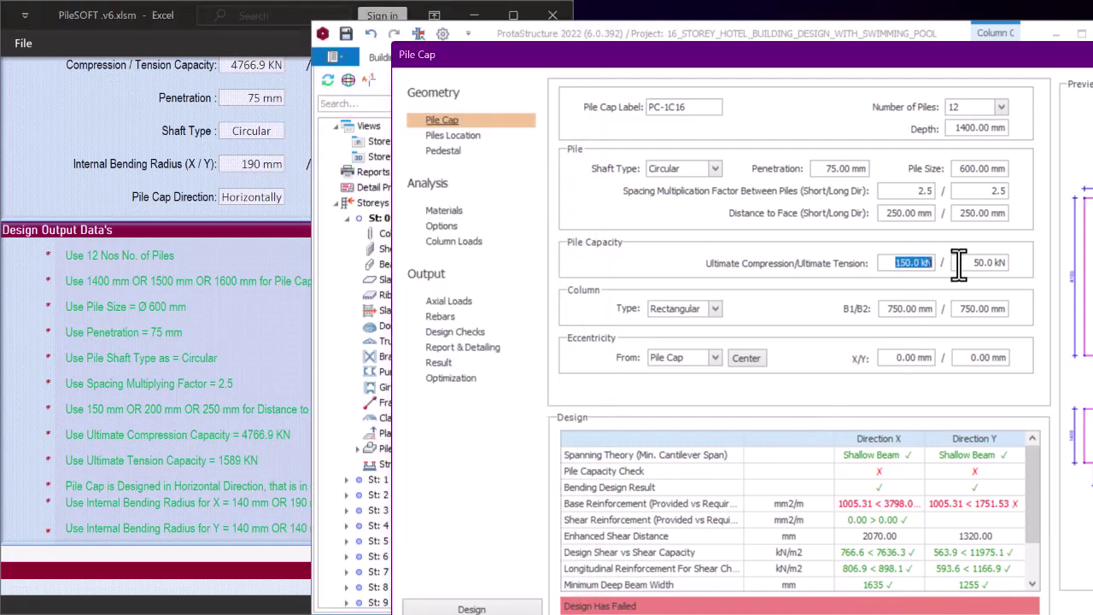
{"action": "type", "text": "4766.9"}
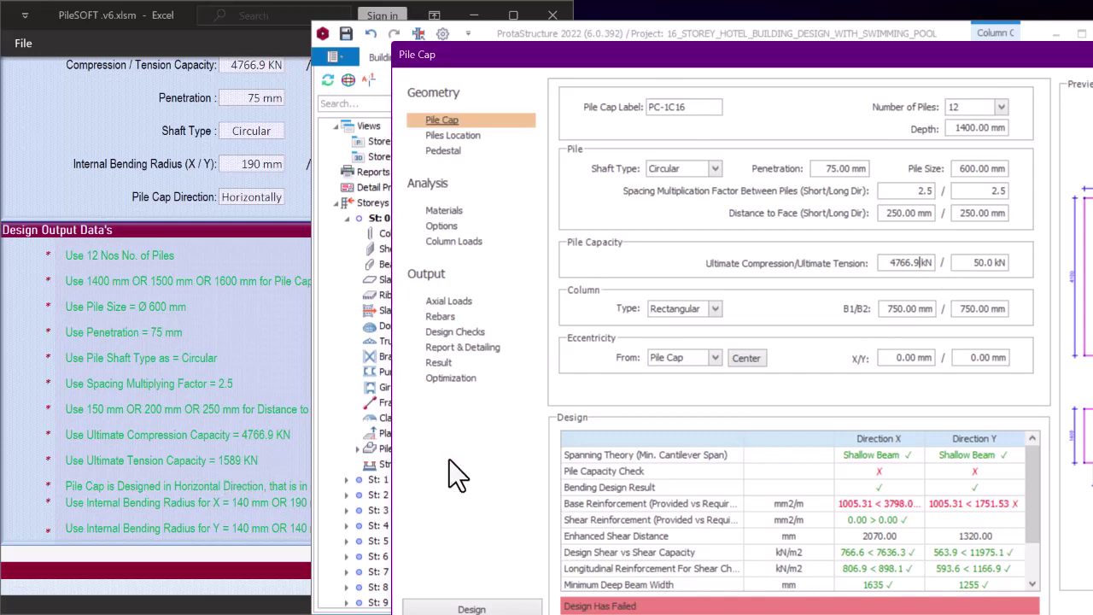
{"action": "double_click", "coordinate": [999, 263]}
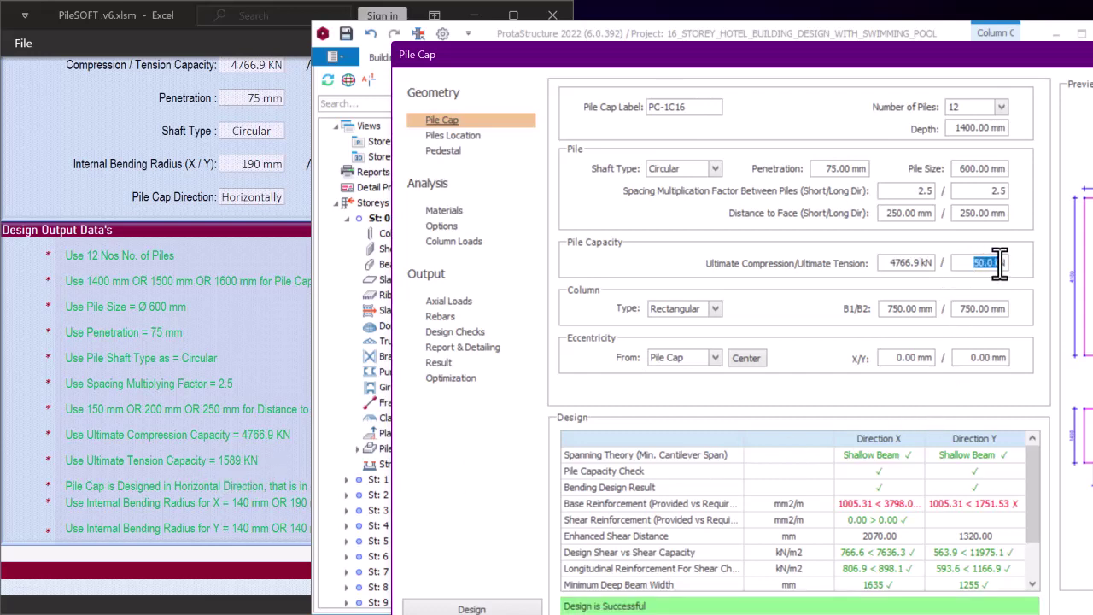
{"action": "type", "text": "1589"}
{"action": "left_click", "coordinate": [916, 308]}
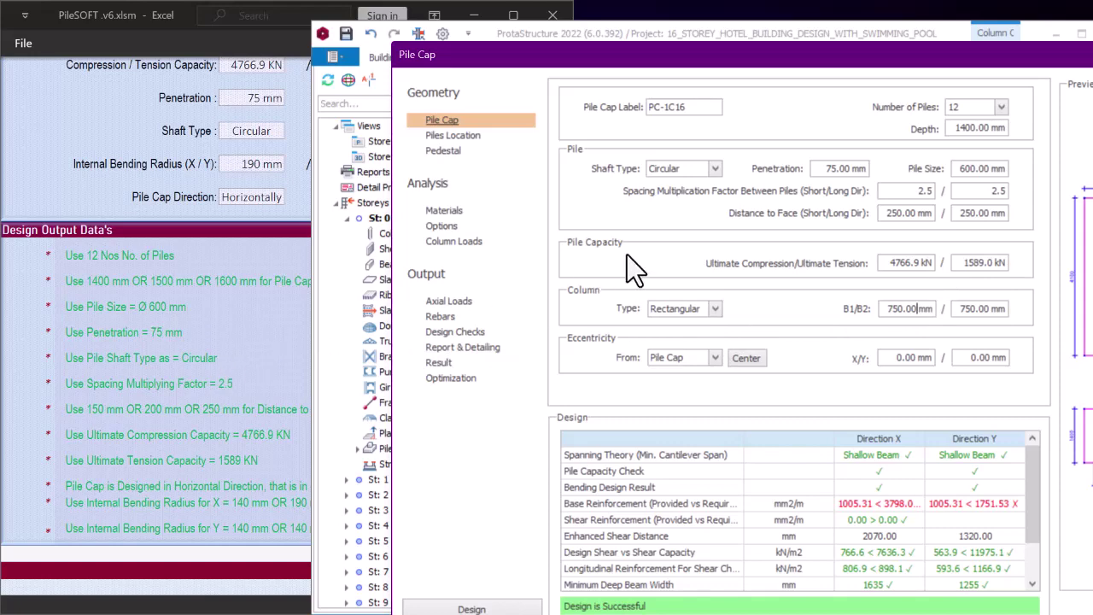
Review PileSOFT's recommended pile cap direction and internal bending radii, then reposition ProtaStructure's pile cap dialog to show the design checks
{"action": "scroll", "coordinate": [233, 405], "scroll_direction": "down", "scroll_amount": 1}
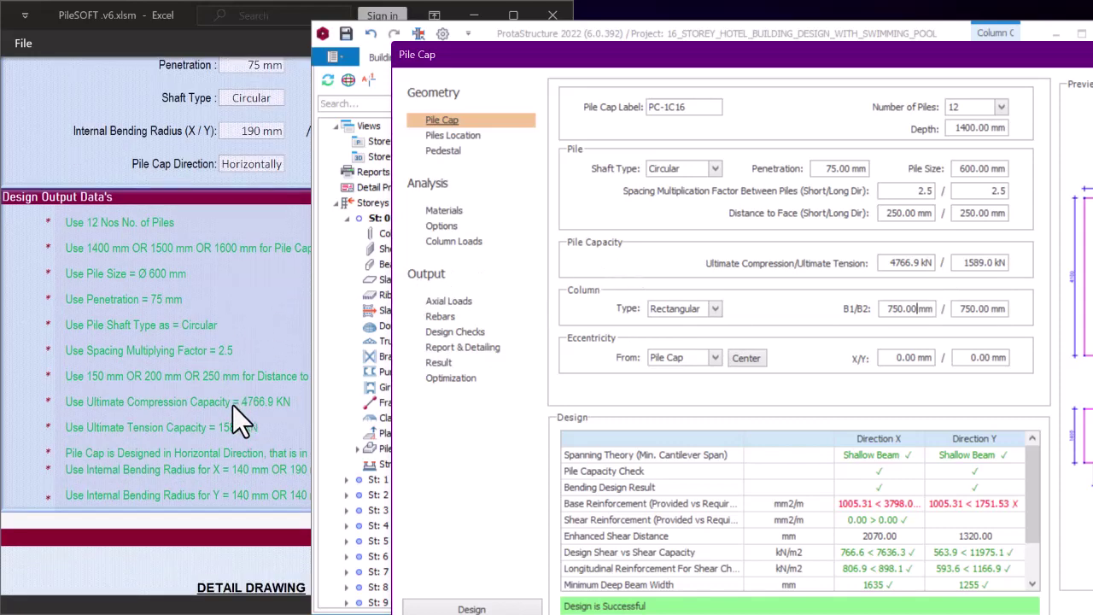
{"action": "left_click", "coordinate": [130, 451]}
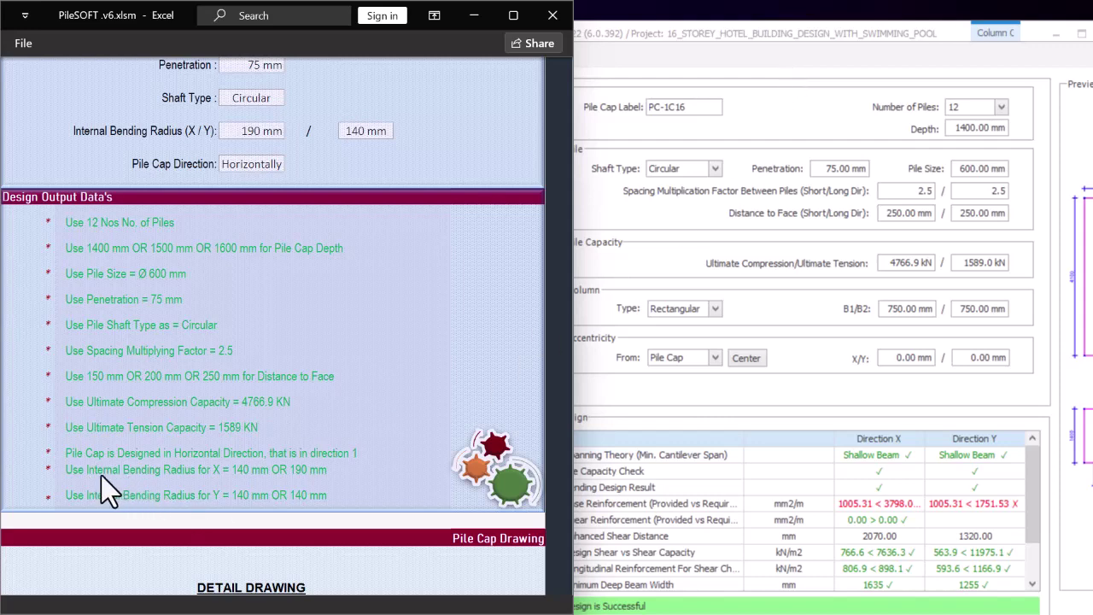
{"action": "left_click", "coordinate": [854, 317]}
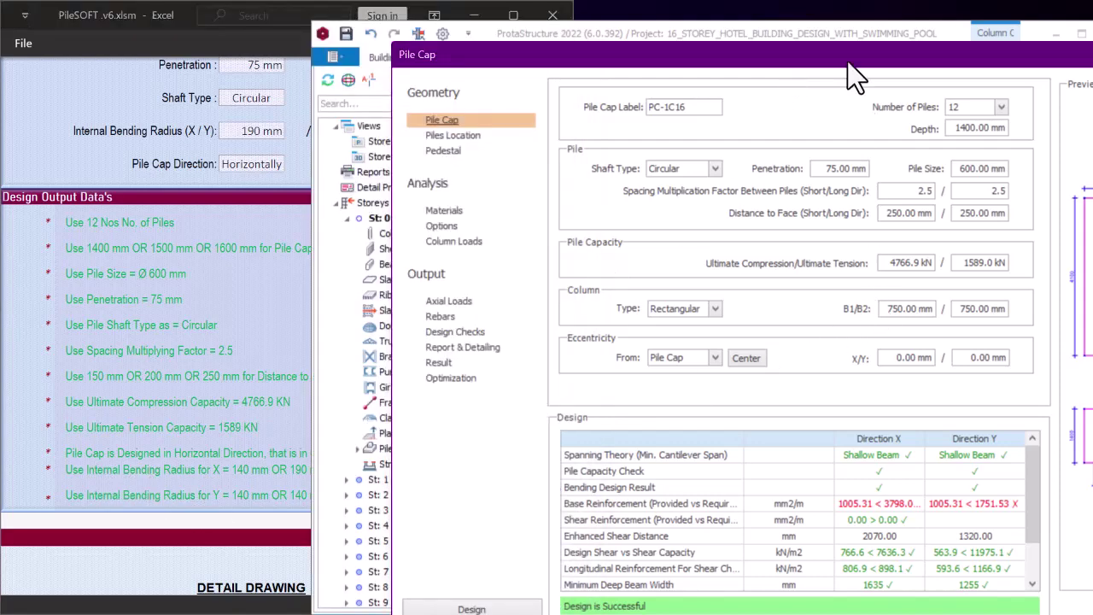
{"action": "double_click", "coordinate": [847, 61]}
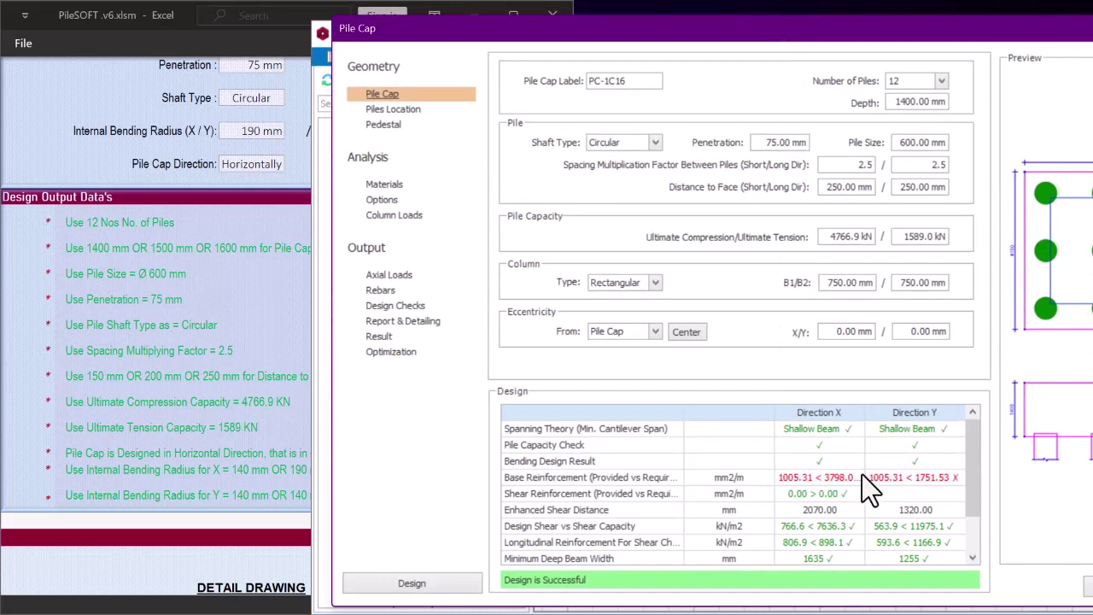
Show the pile cap's rebar settings and set the Base (X) and Base (Y) bar diameters to 20
{"action": "left_click", "coordinate": [383, 291]}
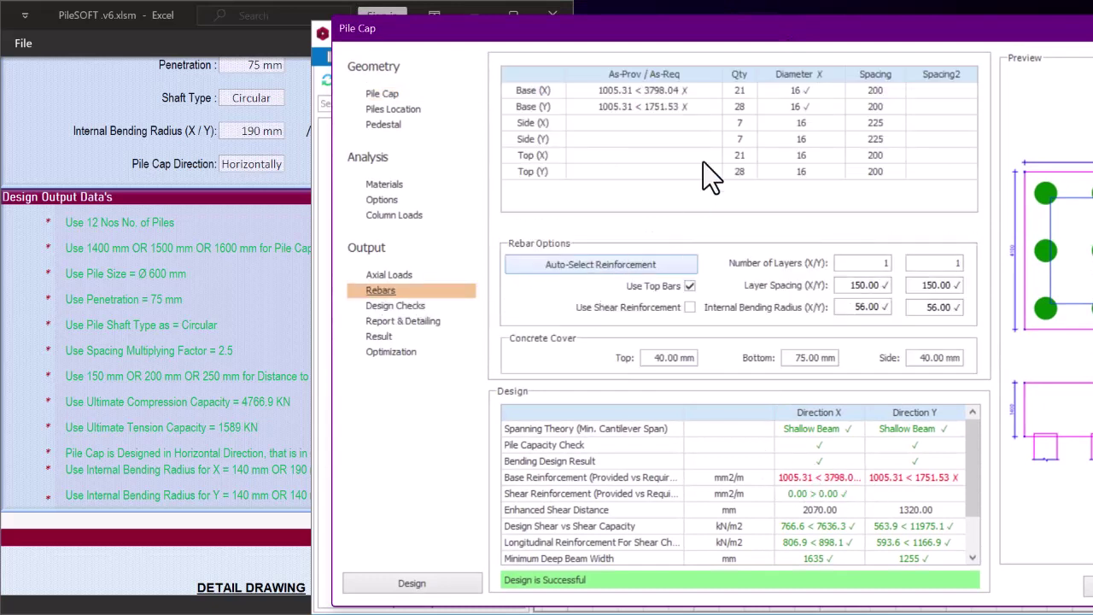
{"action": "left_click", "coordinate": [819, 92]}
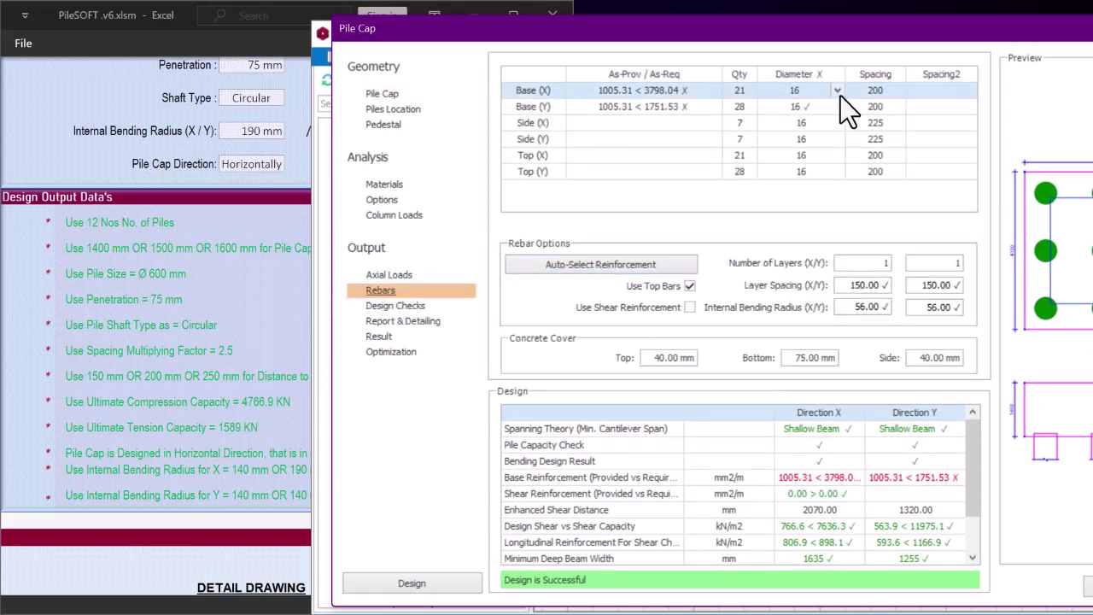
{"action": "left_click", "coordinate": [838, 91]}
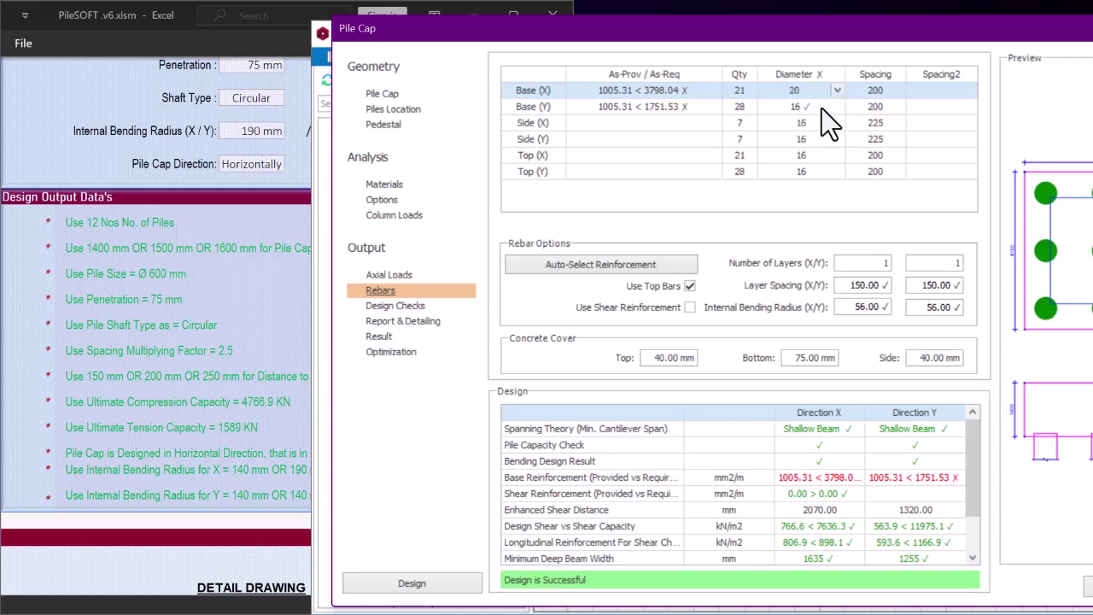
{"action": "left_click", "coordinate": [824, 107]}
{"action": "left_click", "coordinate": [826, 107]}
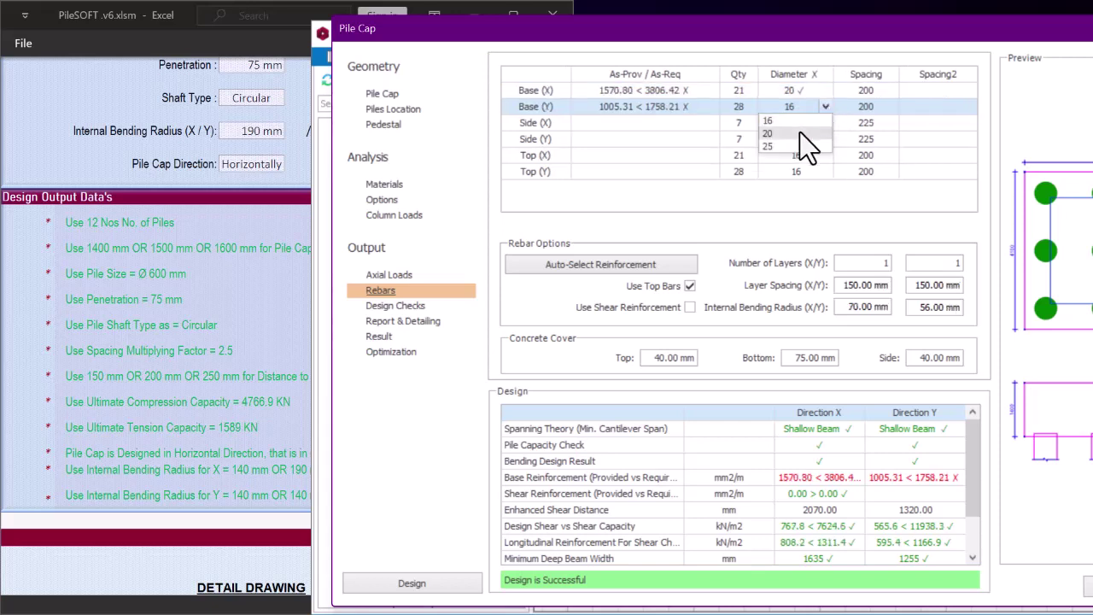
{"action": "left_click", "coordinate": [806, 132]}
Set the Base (X) bar spacing to 175
{"action": "left_click", "coordinate": [855, 93]}
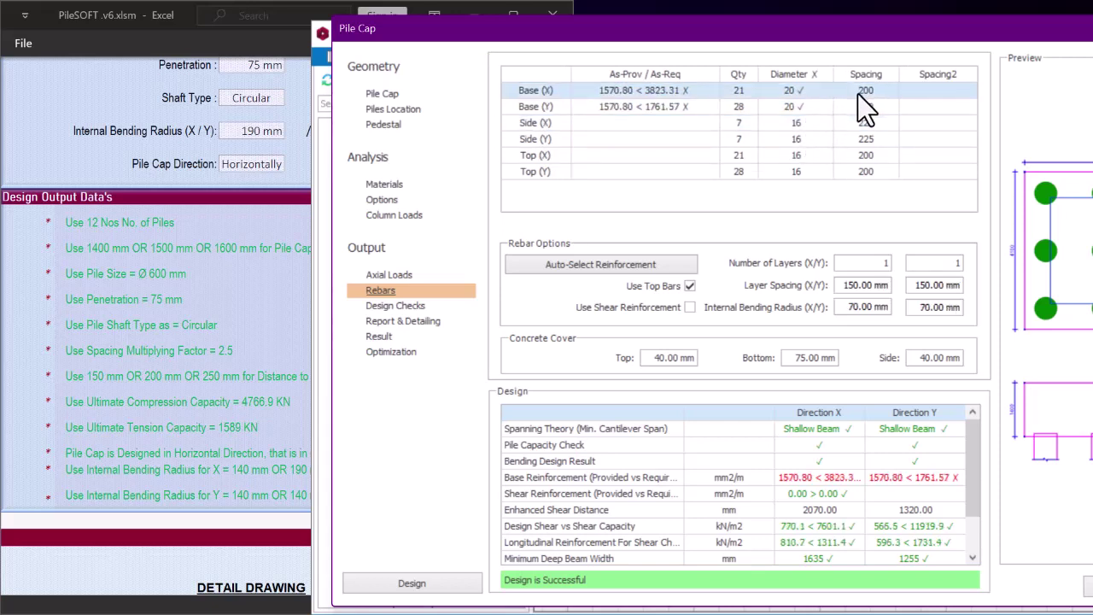
{"action": "left_click", "coordinate": [846, 87]}
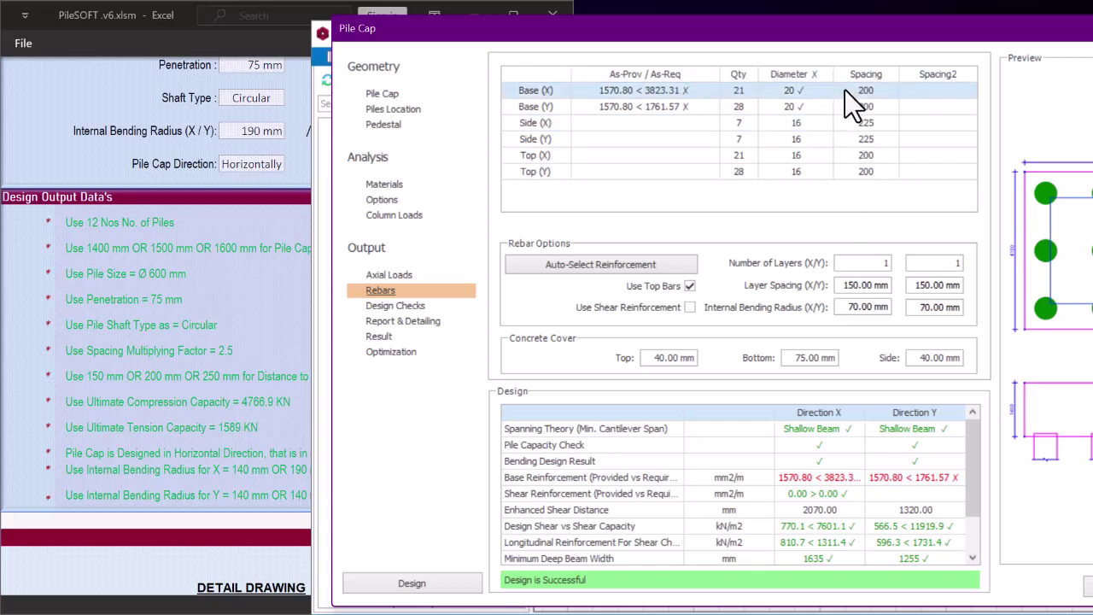
{"action": "type", "text": "175."}
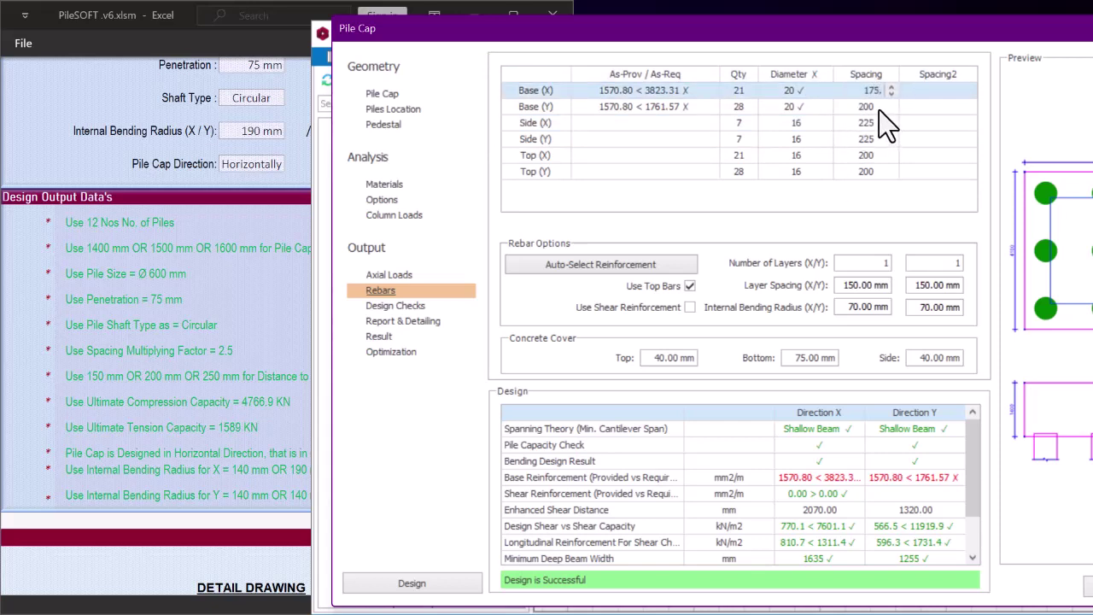
{"action": "key", "text": "Return"}
Reduce the Base (X) bar spacing to 125
{"action": "left_click", "coordinate": [867, 92]}
{"action": "left_click", "coordinate": [854, 112]}
{"action": "left_click", "coordinate": [854, 107]}
{"action": "left_click", "coordinate": [855, 93]}
{"action": "type", "text": "125."}
{"action": "left_click", "coordinate": [864, 113]}
Consult PileSOFT's recommended cap depths and set the depth of pile cap PC-1C16 to 1500 mm
{"action": "left_click", "coordinate": [375, 94]}
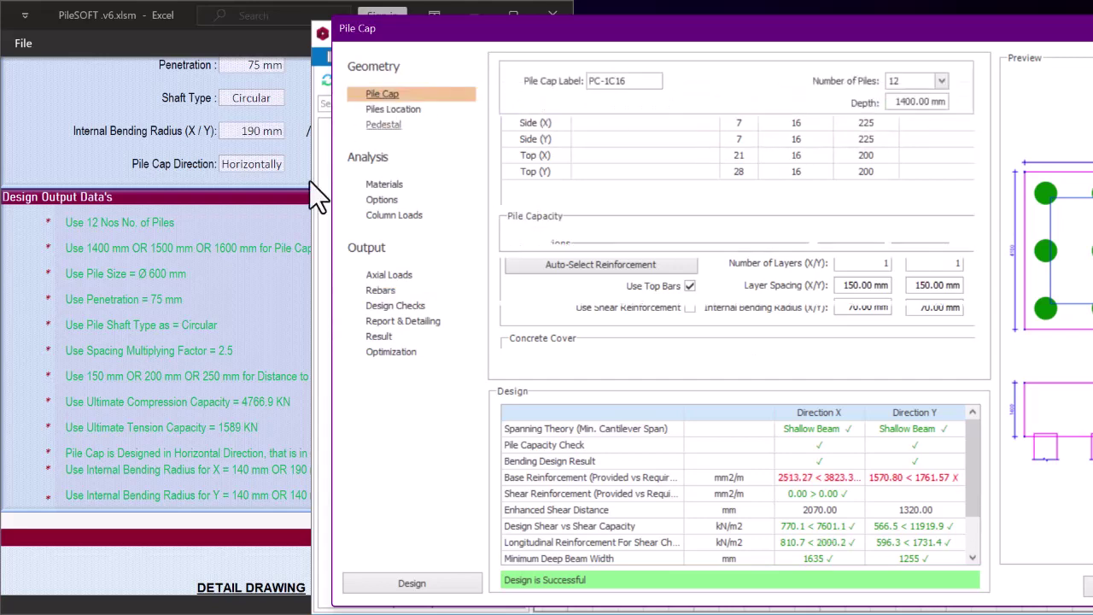
{"action": "left_click", "coordinate": [164, 251]}
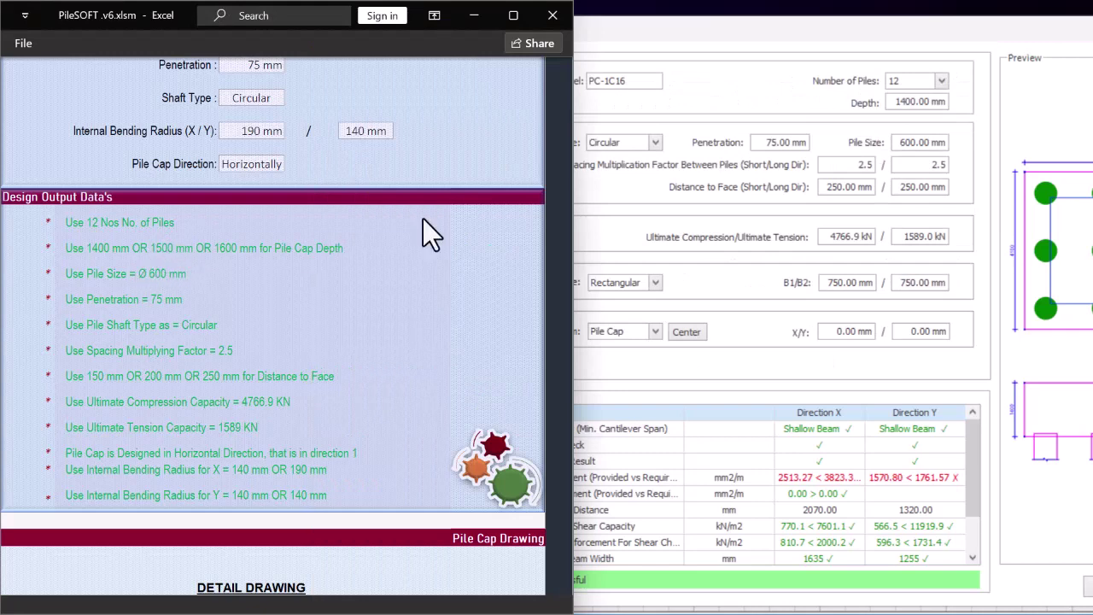
{"action": "left_click", "coordinate": [876, 103]}
{"action": "left_click_drag", "start_coordinate": [890, 102], "coordinate": [990, 109]}
{"action": "type", "text": "1500"}
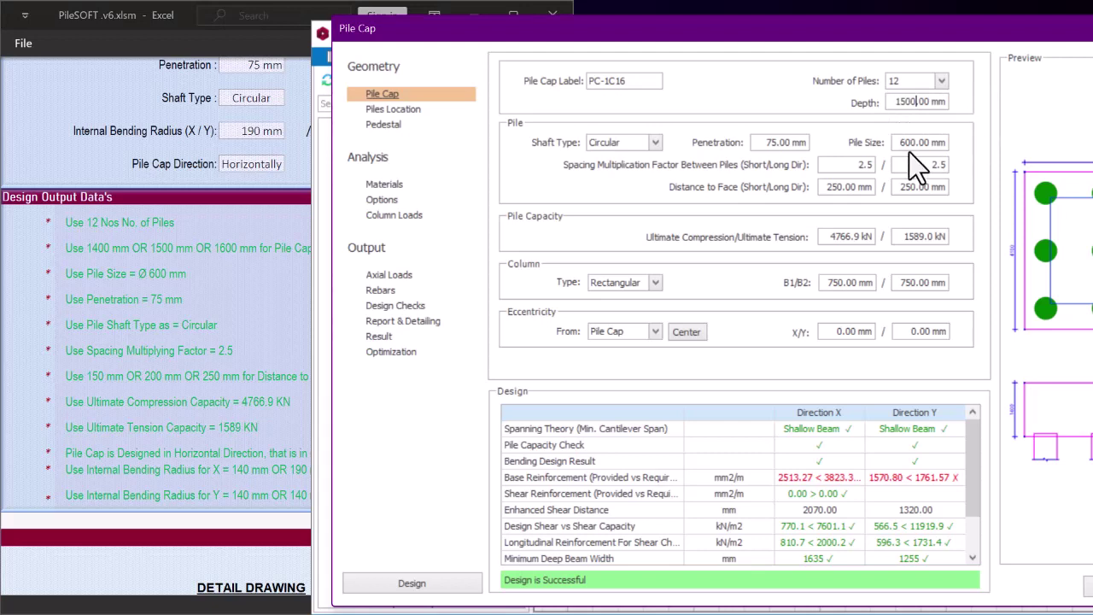
{"action": "left_click", "coordinate": [907, 143]}
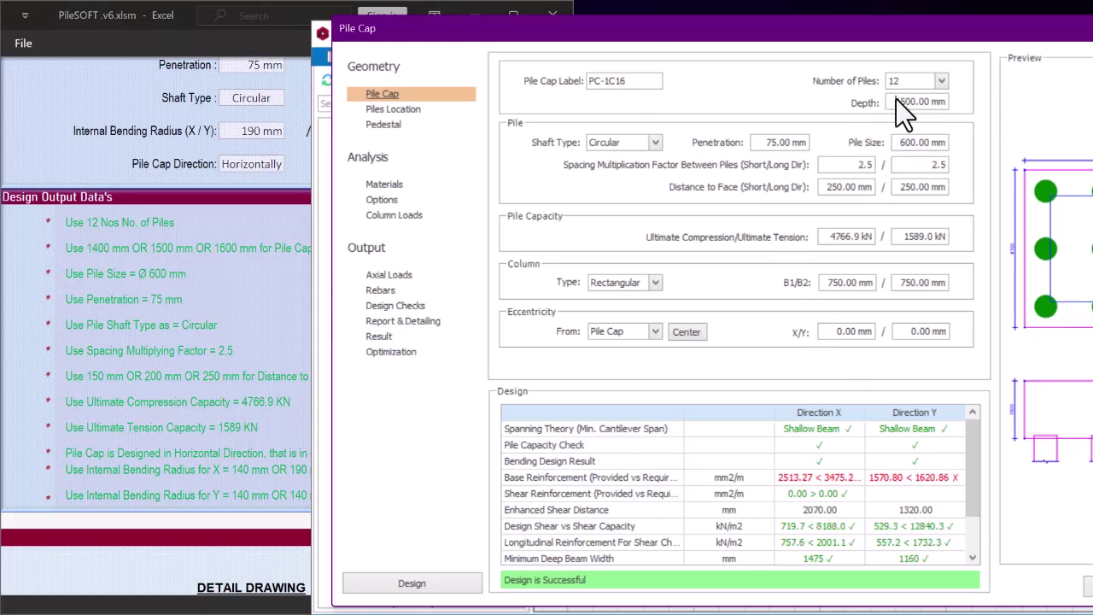
Increase the pile cap depth to 1600 mm
{"action": "left_click_drag", "start_coordinate": [895, 99], "coordinate": [954, 106]}
{"action": "type", "text": "1600"}
{"action": "left_click", "coordinate": [920, 140]}
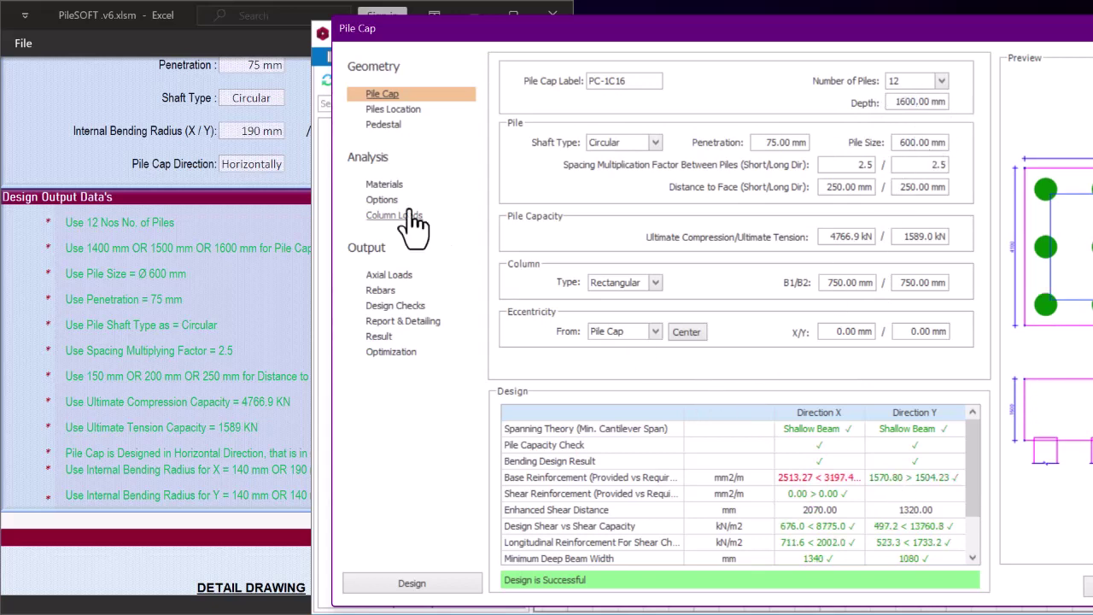
Show the pile cap's rebar settings and set the Base (Y) bar spacing to 125
{"action": "left_click", "coordinate": [450, 289]}
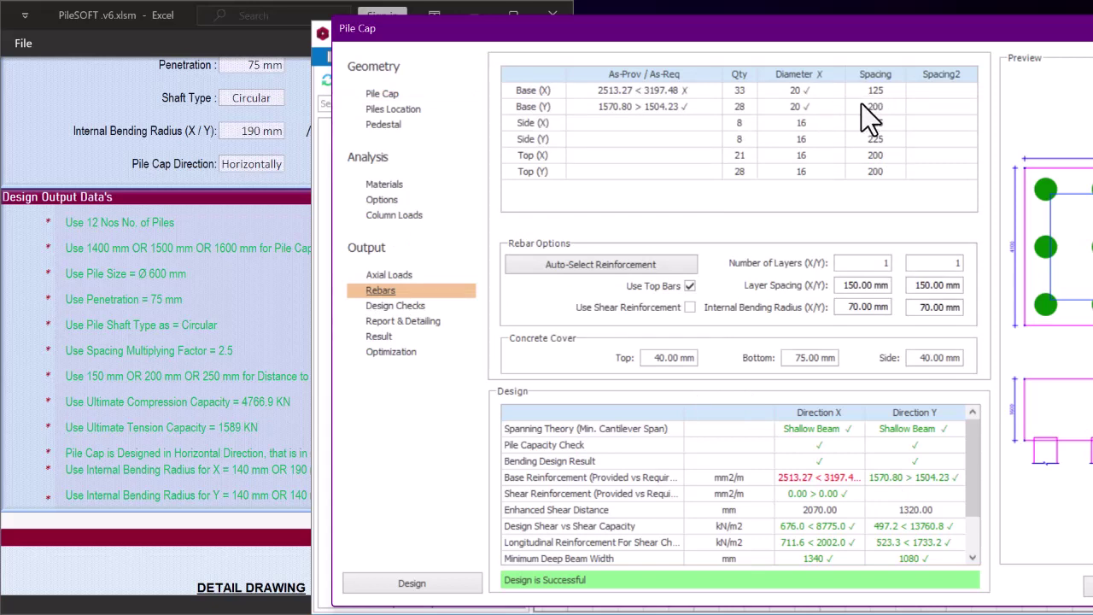
{"action": "left_click", "coordinate": [860, 106]}
{"action": "left_click", "coordinate": [861, 107]}
{"action": "type", "text": "125."}
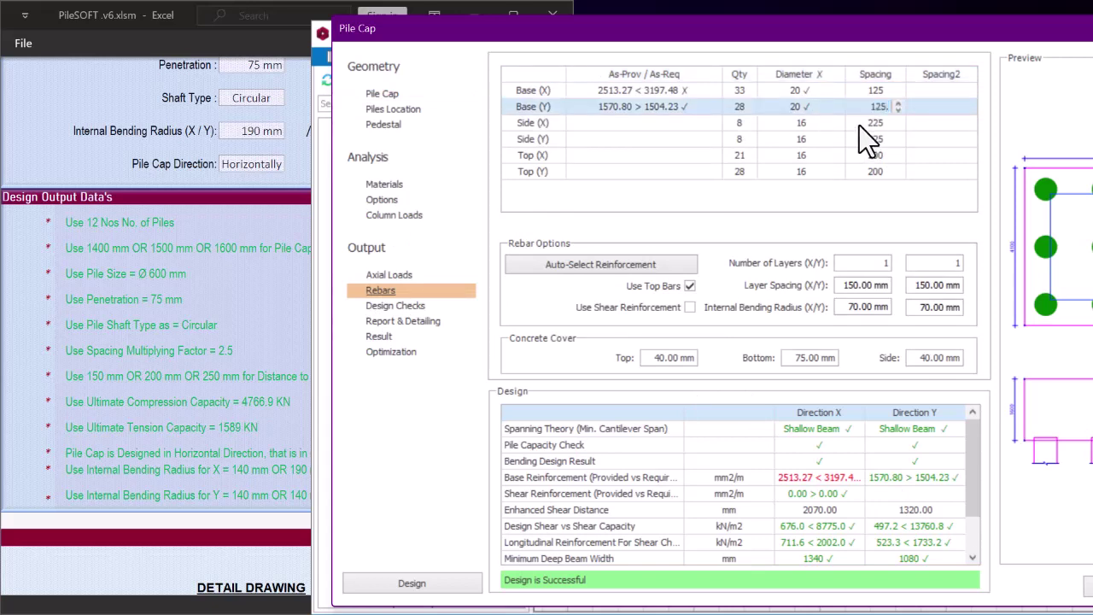
{"action": "left_click", "coordinate": [859, 125]}
Set the Base (X) bar diameter to 25
{"action": "left_click", "coordinate": [794, 95]}
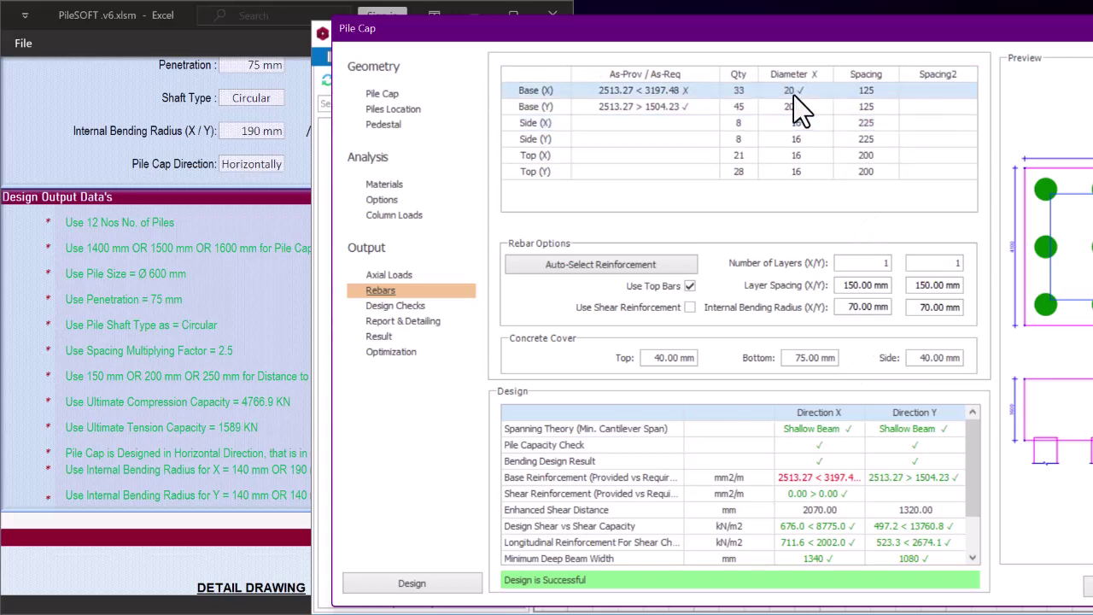
{"action": "left_click", "coordinate": [816, 92]}
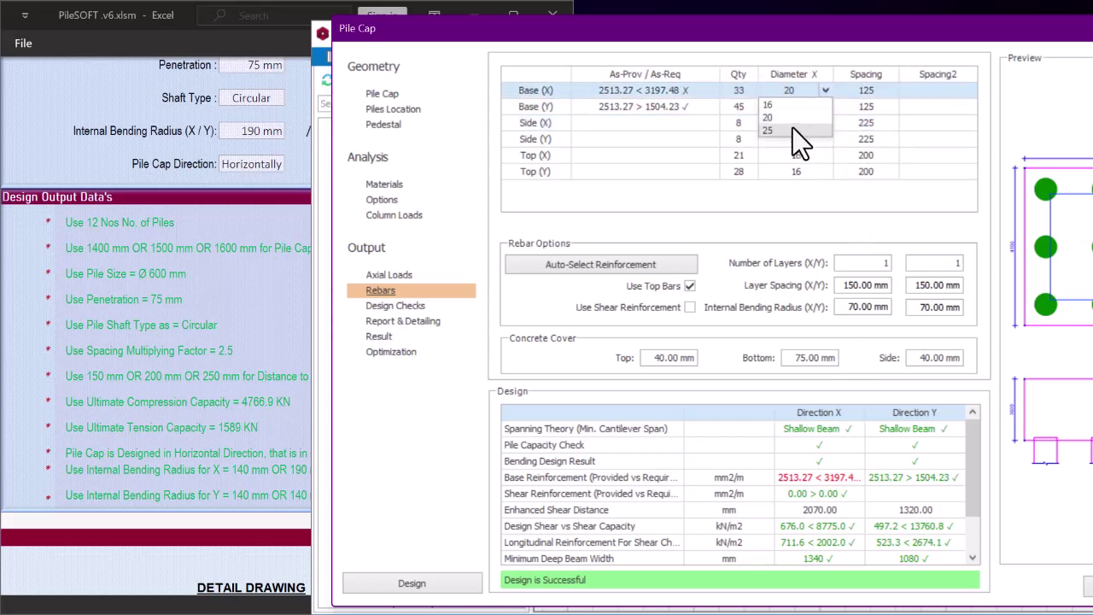
{"action": "left_click", "coordinate": [793, 128]}
Set the Base (Y) bar diameter to 25 as well
{"action": "left_click", "coordinate": [808, 105]}
{"action": "left_click", "coordinate": [823, 106]}
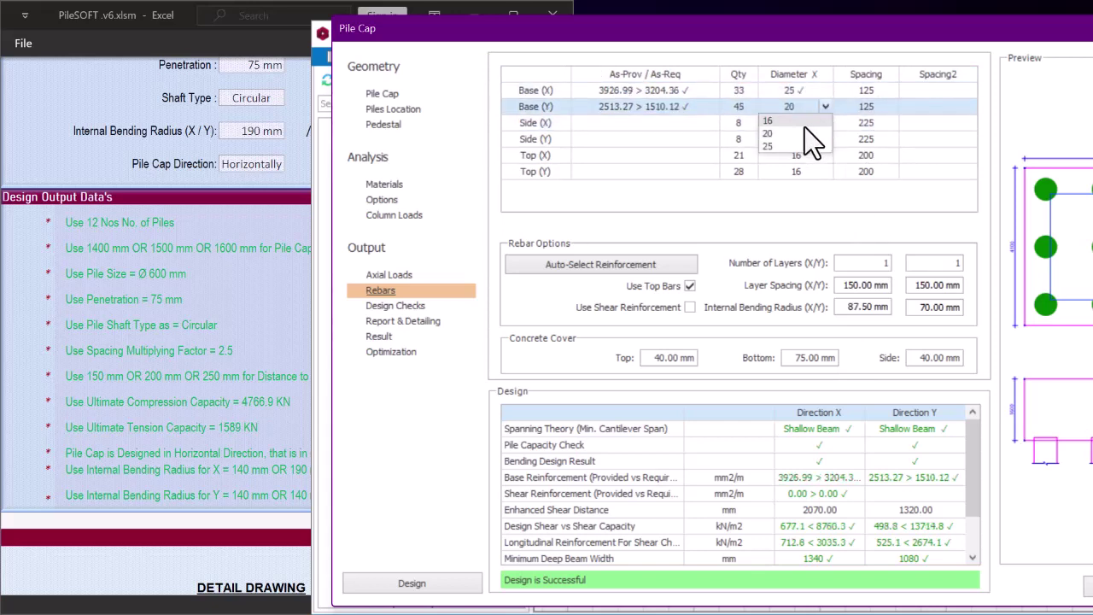
{"action": "left_click", "coordinate": [798, 152]}
{"action": "left_click", "coordinate": [854, 93]}
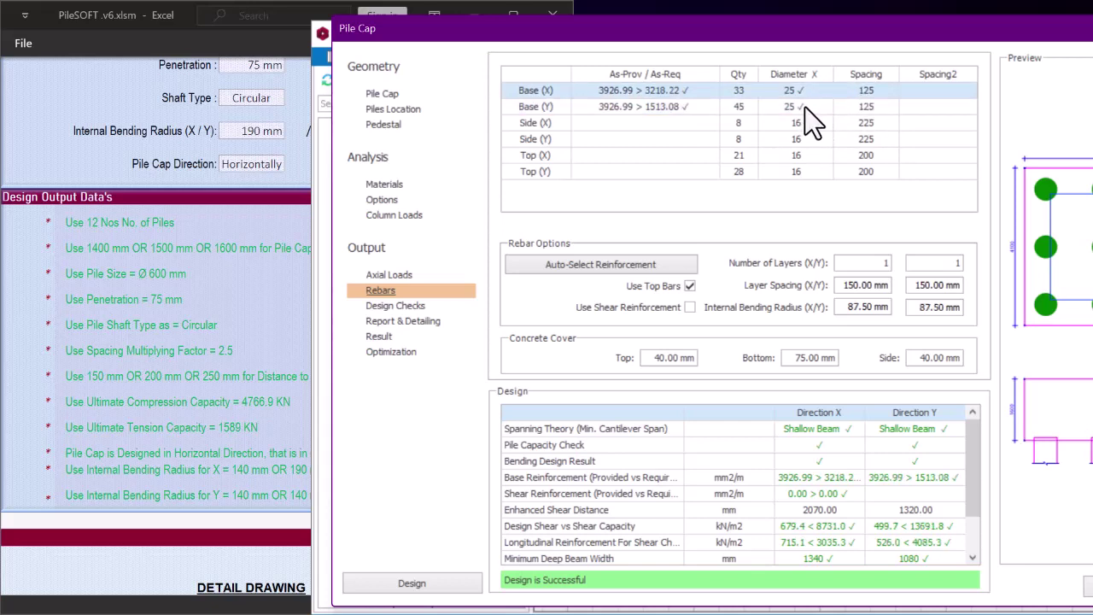
Return the Base (Y) bar diameter to 20
{"action": "left_click", "coordinate": [805, 107]}
{"action": "left_click", "coordinate": [823, 106]}
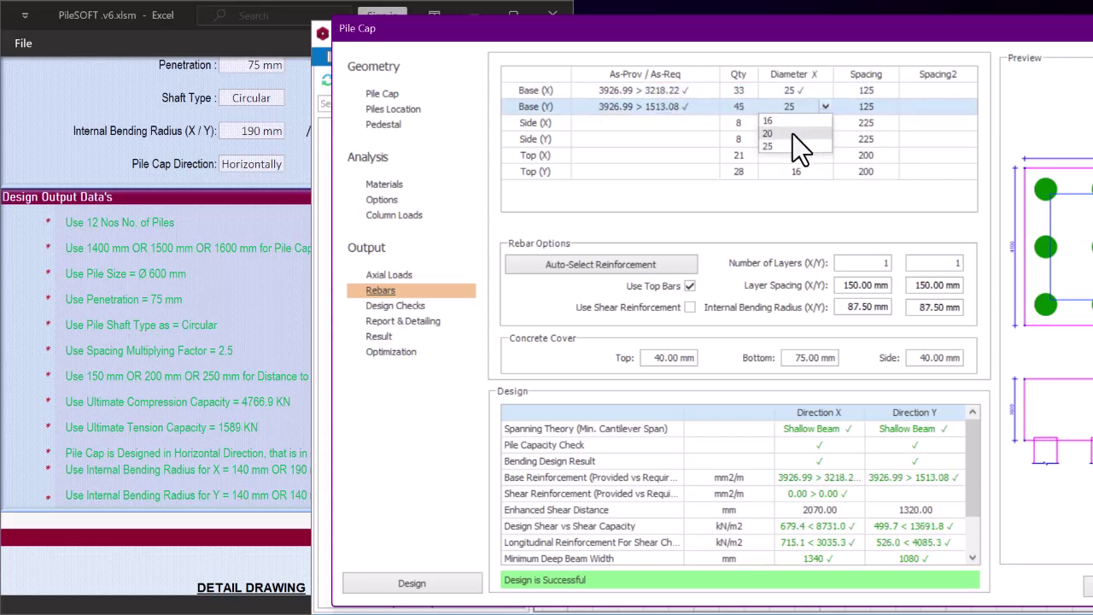
{"action": "left_click", "coordinate": [792, 134]}
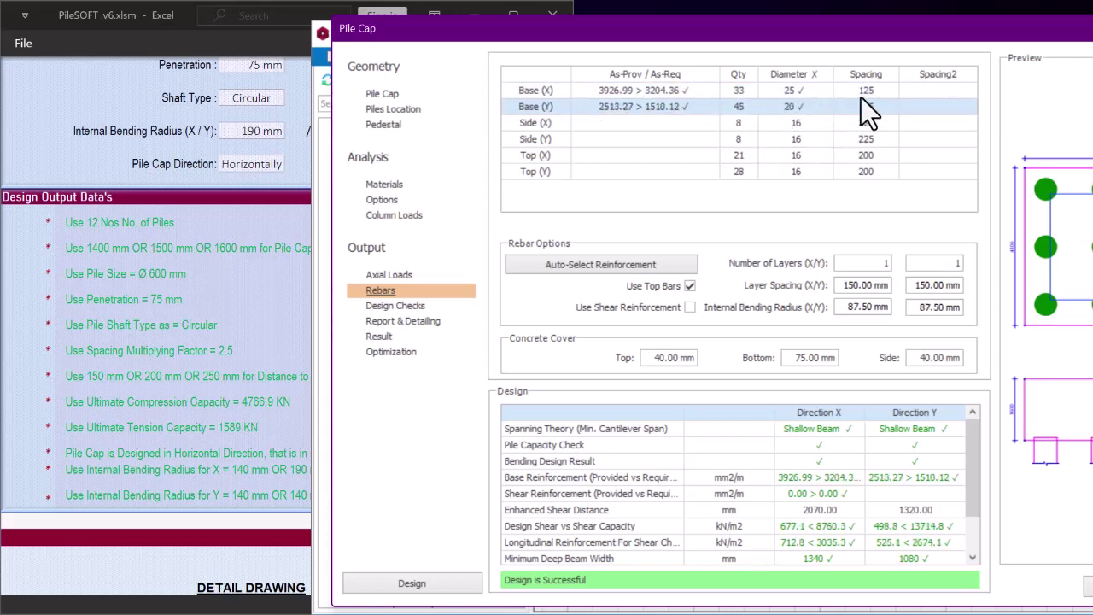
{"action": "left_click", "coordinate": [866, 92]}
{"action": "left_click", "coordinate": [857, 94]}
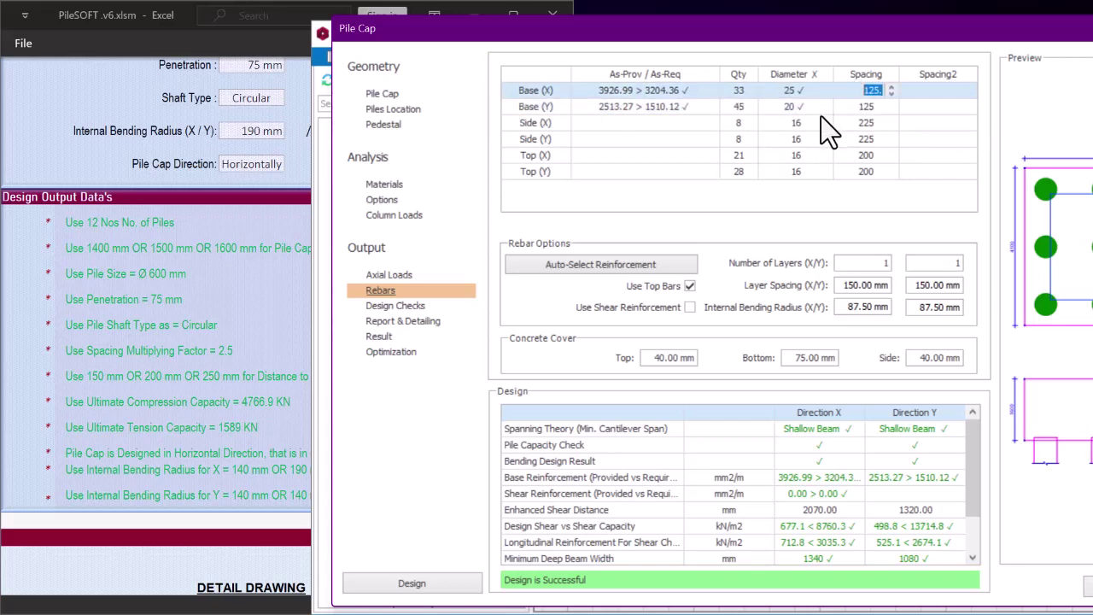
Return to the pile cap geometry and set the cap depth to 1400 mm
{"action": "left_click", "coordinate": [382, 94]}
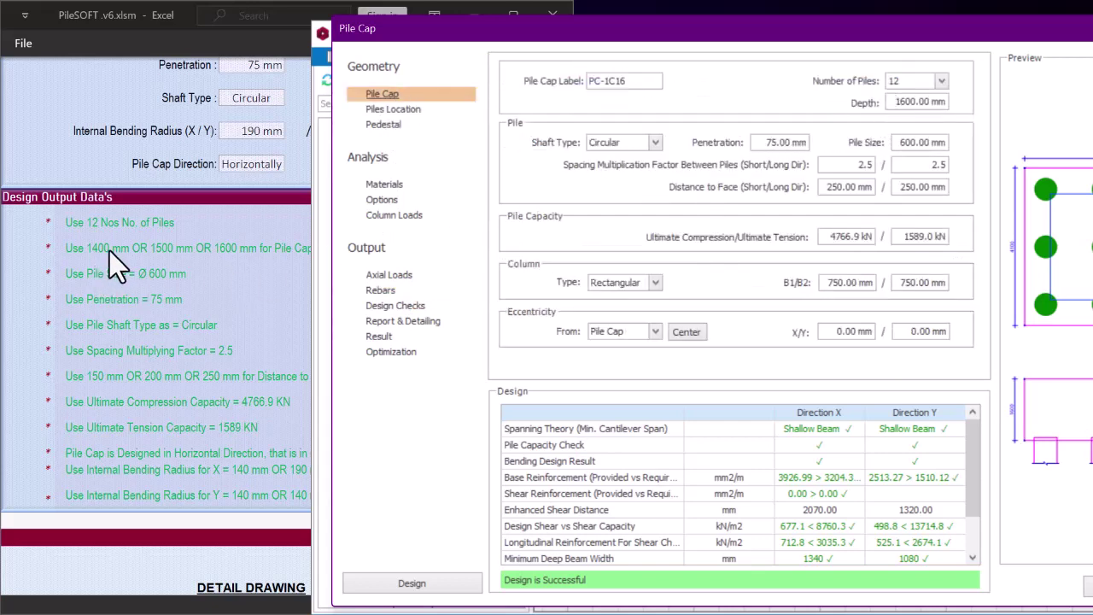
{"action": "double_click", "coordinate": [907, 100]}
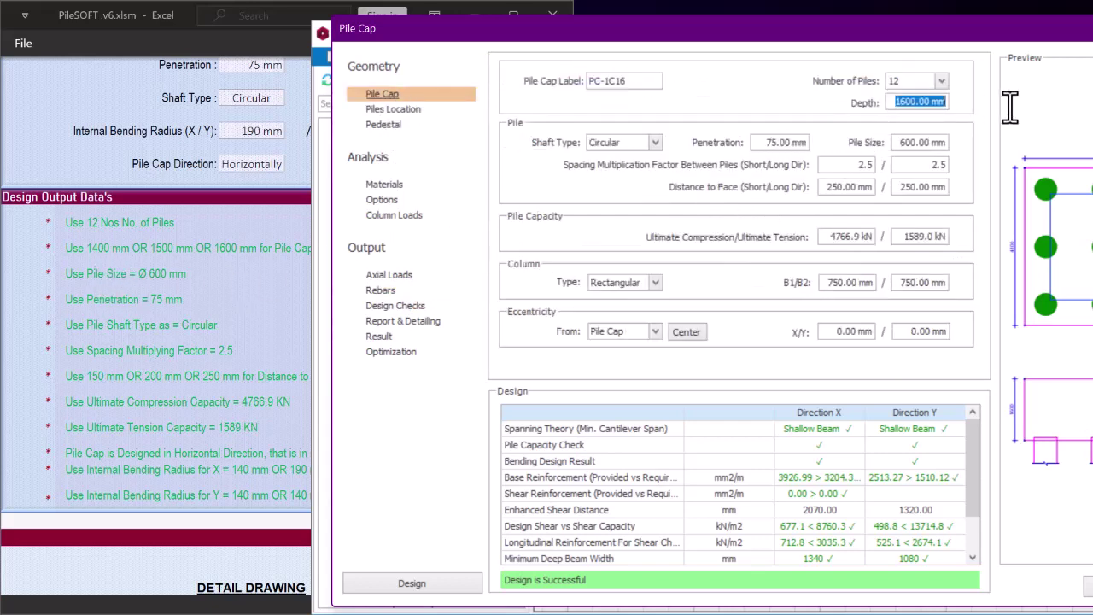
{"action": "type", "text": "1400"}
{"action": "key", "text": "Tab"}
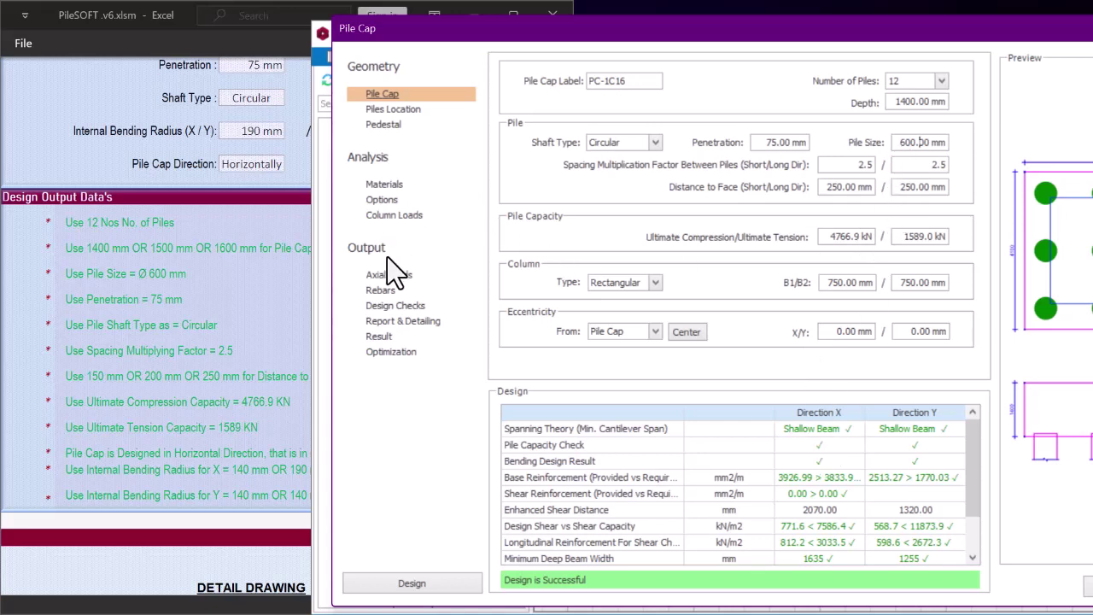
Show the rebar settings and try a Base (X) bar spacing of 150 with the 1400 mm deep cap
{"action": "left_click", "coordinate": [379, 291]}
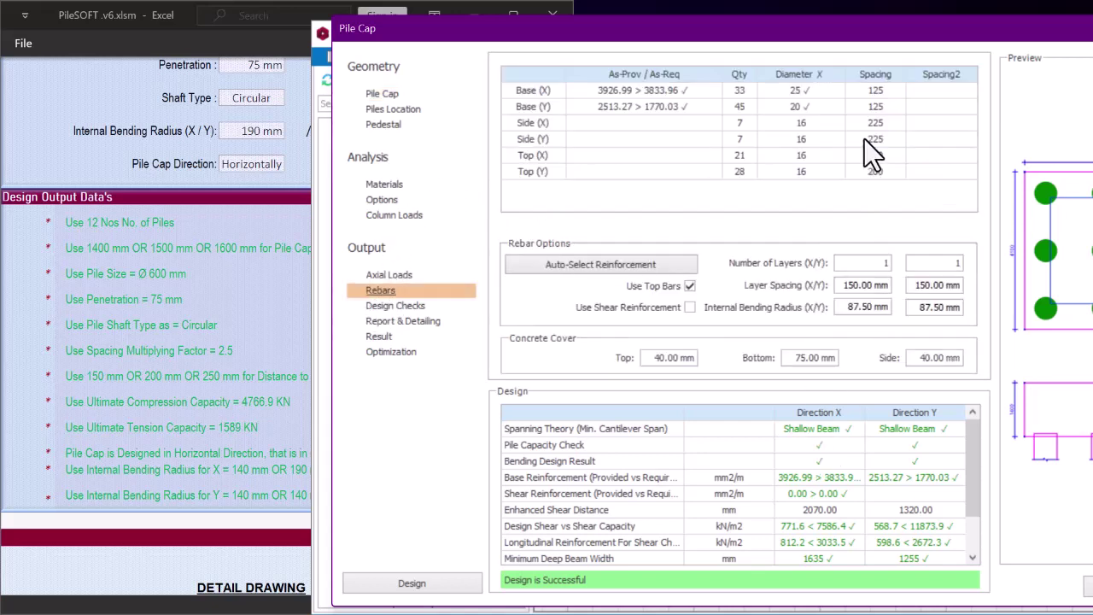
{"action": "left_click", "coordinate": [860, 89]}
{"action": "left_click", "coordinate": [860, 89]}
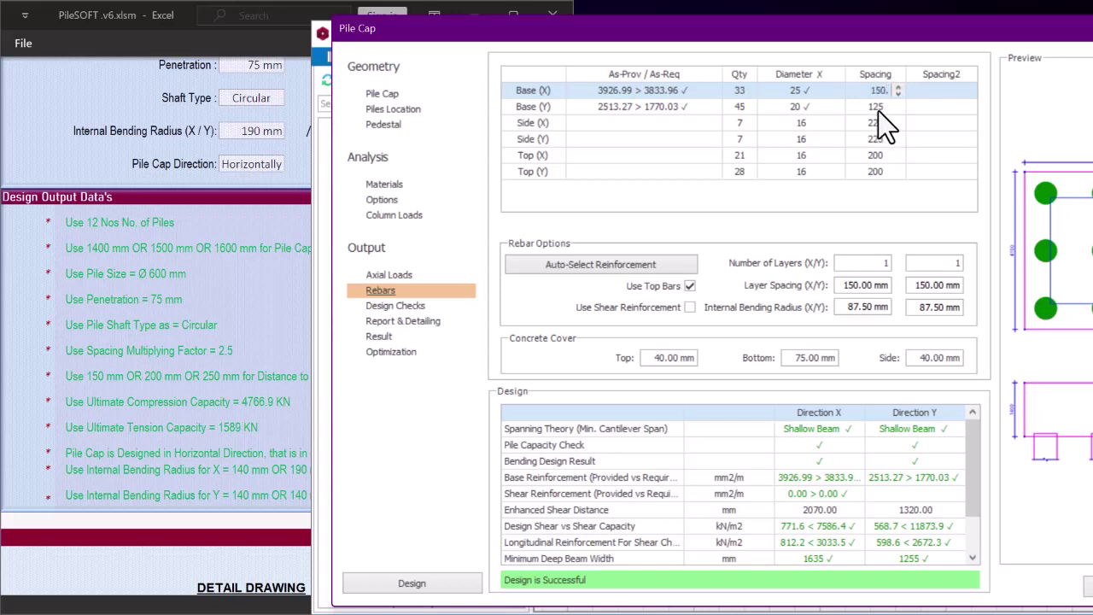
{"action": "left_click", "coordinate": [878, 109]}
Return the Base (X) bar spacing to 125
{"action": "left_click", "coordinate": [869, 93]}
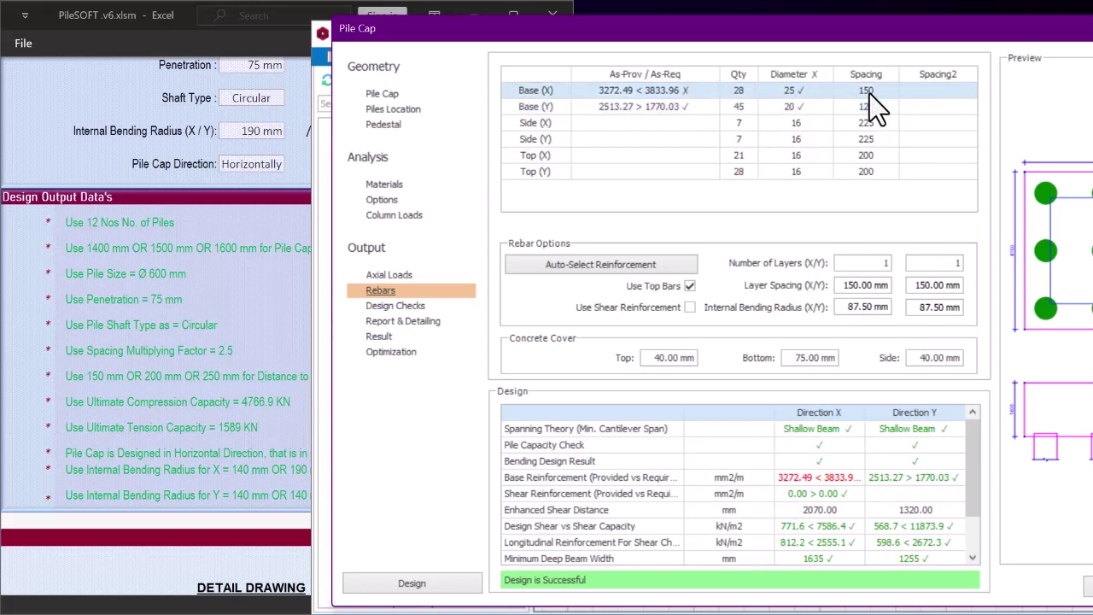
{"action": "left_click", "coordinate": [857, 92]}
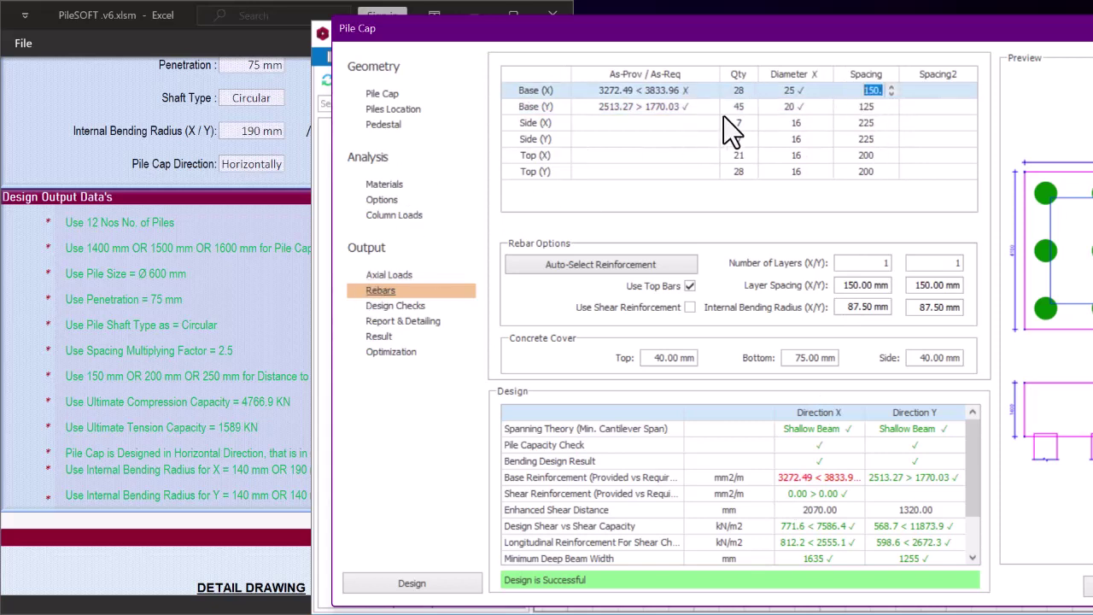
{"action": "type", "text": "125"}
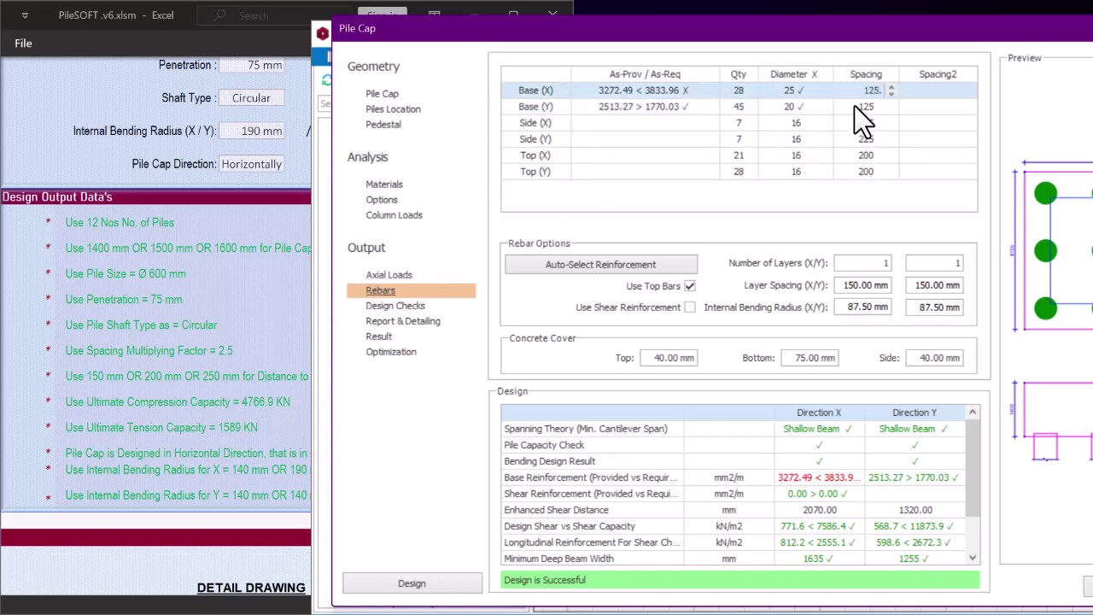
{"action": "left_click", "coordinate": [854, 106]}
Open the pile cap geometry again and set the cap depth to 1500 mm
{"action": "left_click", "coordinate": [382, 94]}
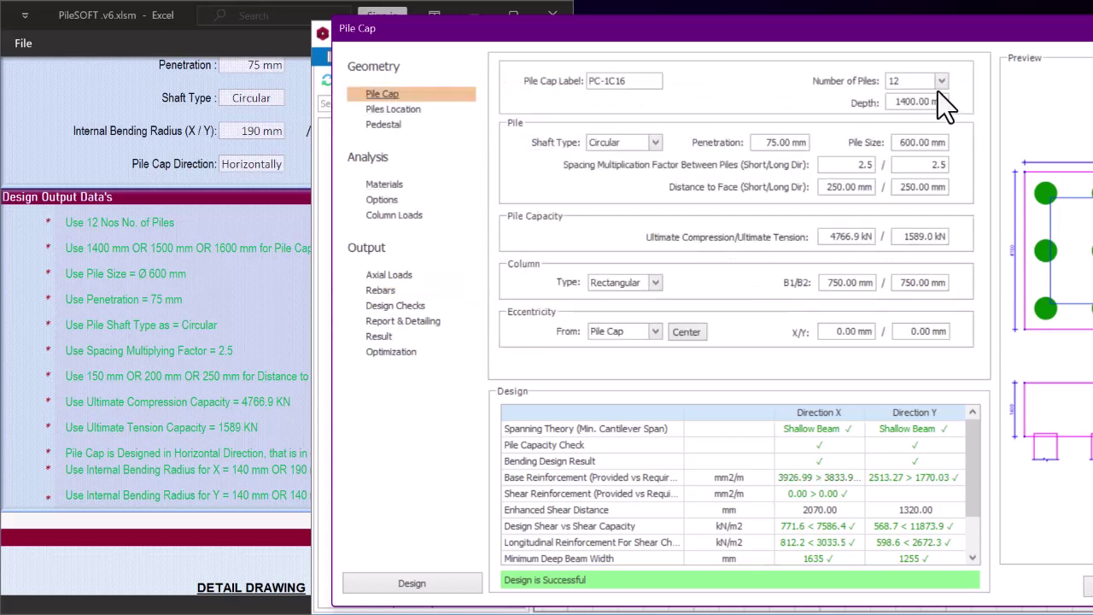
{"action": "left_click", "coordinate": [946, 102]}
{"action": "type", "text": "1500"}
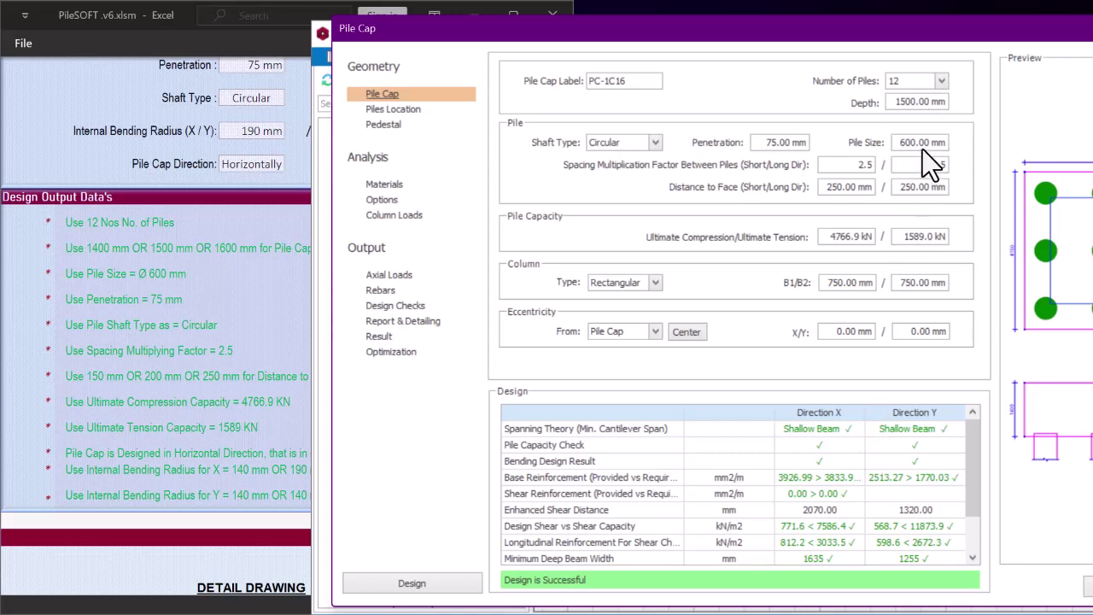
Show the rebar settings and try a Base (X) bar spacing of 150 with the 1500 mm deep cap
{"action": "left_click", "coordinate": [382, 292]}
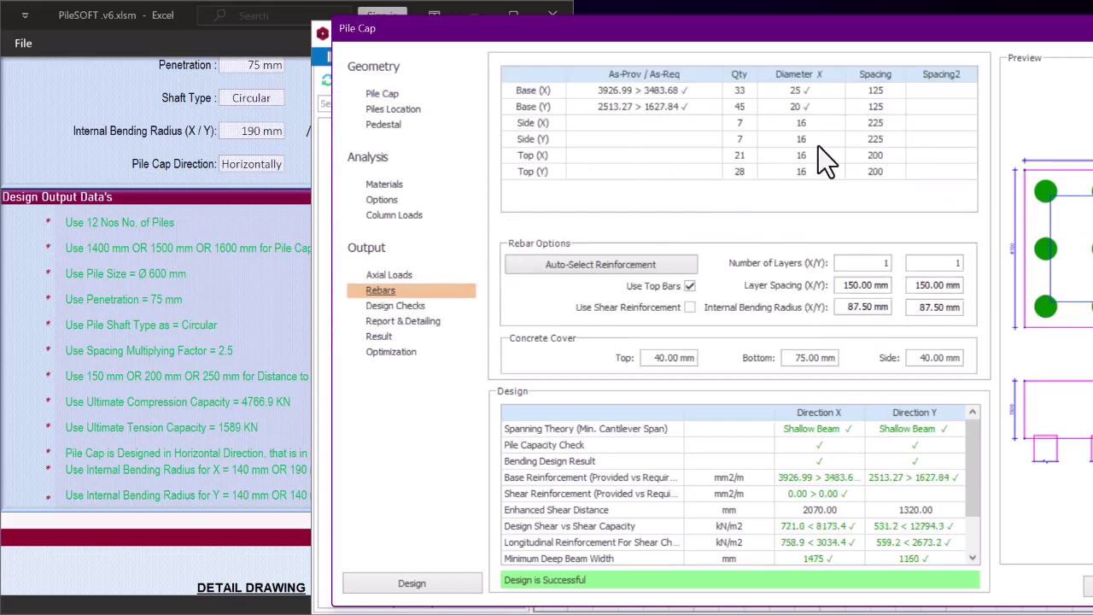
{"action": "left_click", "coordinate": [865, 95]}
{"action": "left_click", "coordinate": [865, 92]}
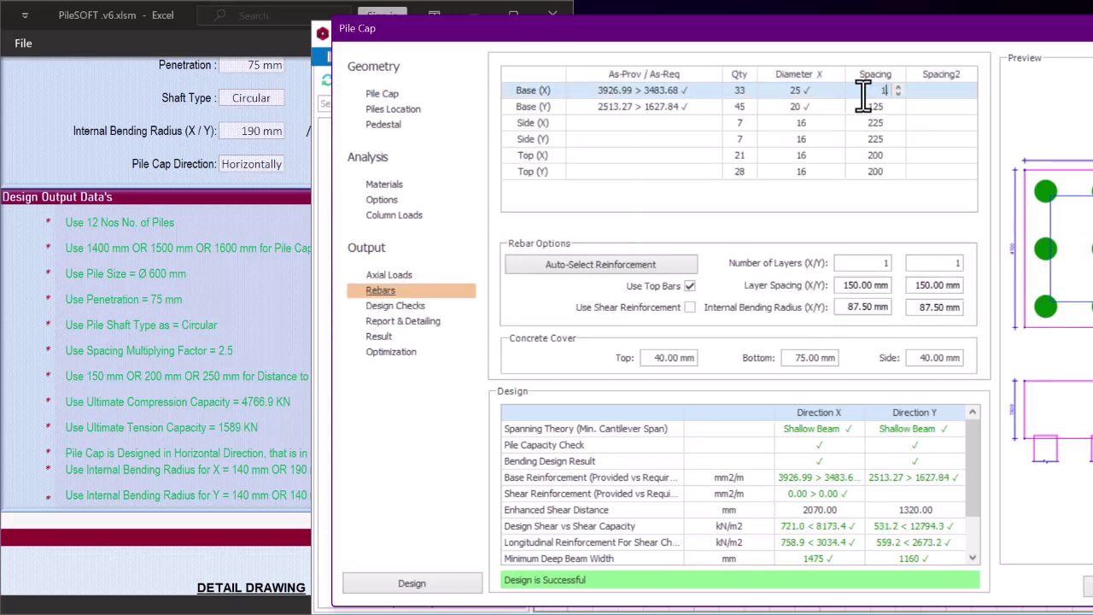
{"action": "type", "text": "150"}
{"action": "left_click", "coordinate": [885, 107]}
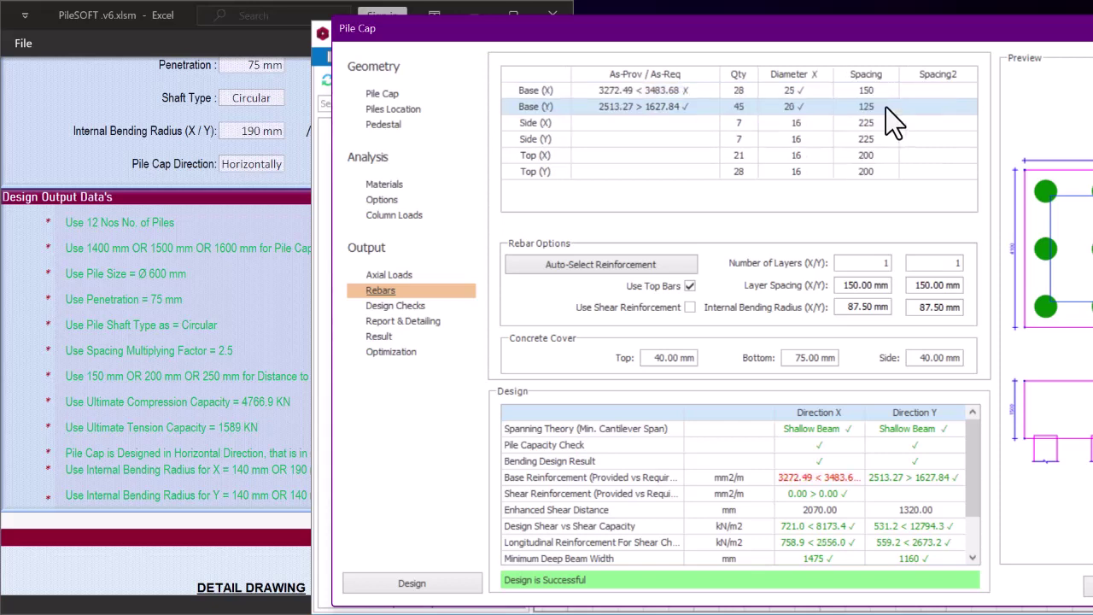
Go back to the pile cap geometry and set the cap depth to 1400 mm
{"action": "left_click", "coordinate": [381, 94]}
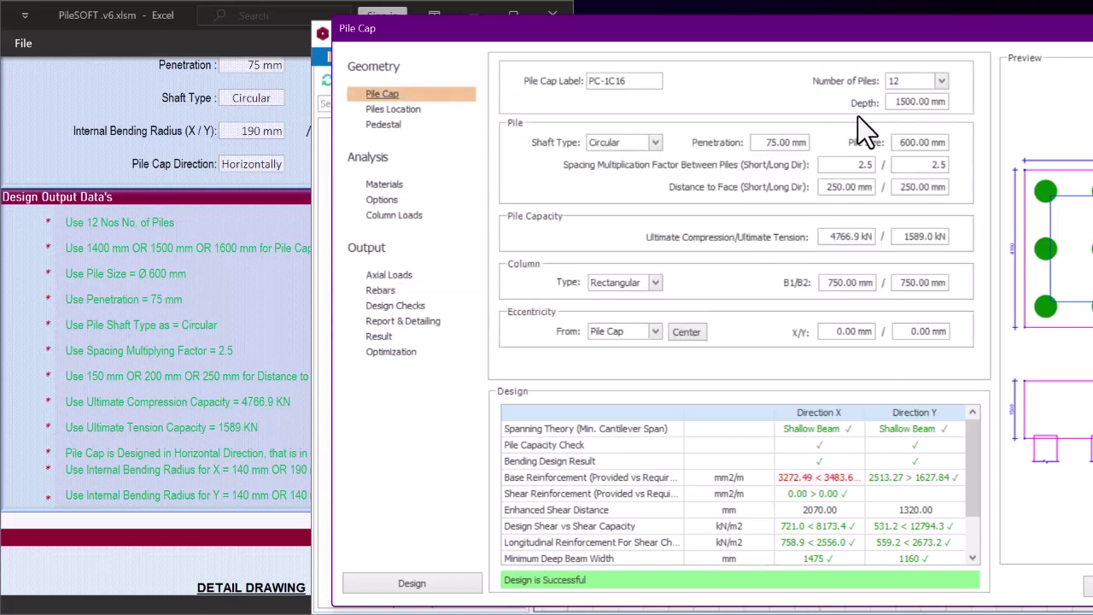
{"action": "left_click", "coordinate": [908, 101]}
{"action": "key", "text": "BackSpace"}
{"action": "type", "text": "4"}
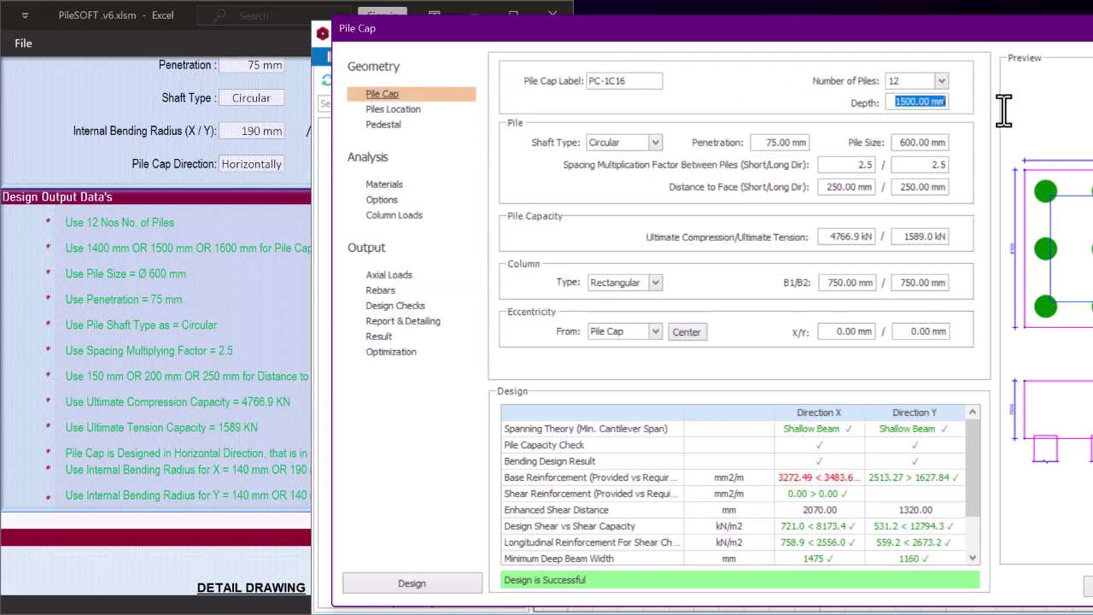
{"action": "key", "text": "Right"}
{"action": "type", "text": "9"}
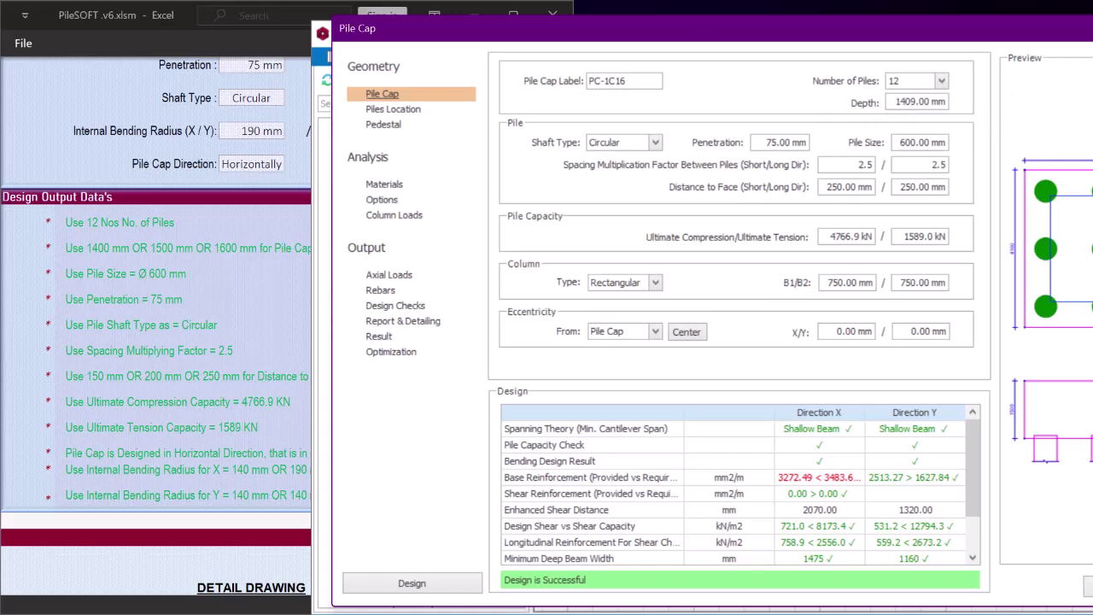
{"action": "key", "text": "BackSpace"}
{"action": "type", "text": "0"}
{"action": "left_click", "coordinate": [924, 143]}
Show the rebar settings and set the Base (X) bar spacing to 125 for the 1400 mm deep cap
{"action": "left_click", "coordinate": [381, 290]}
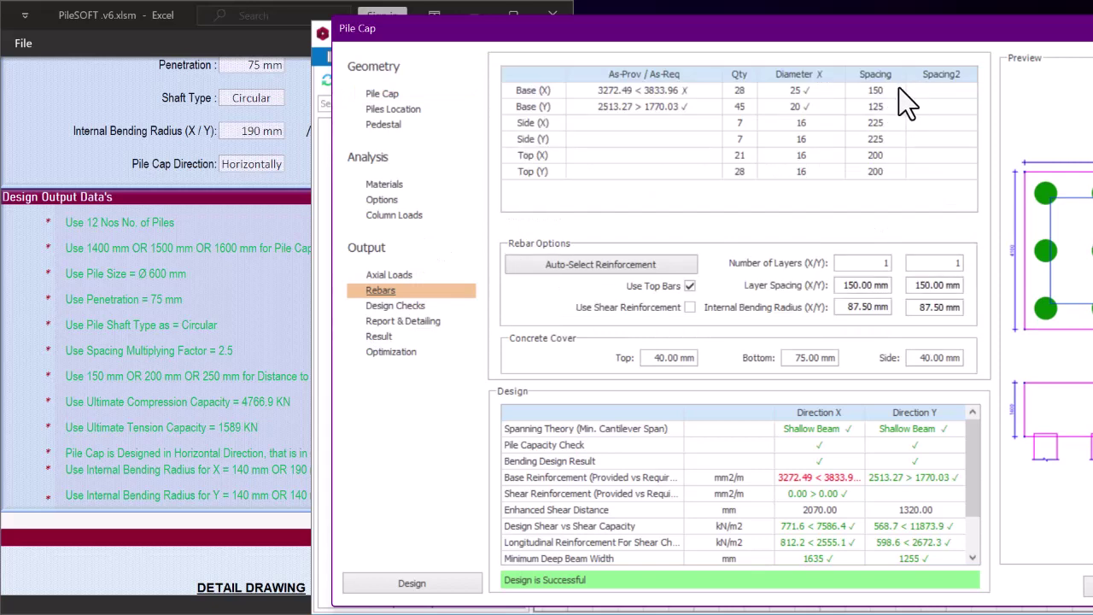
{"action": "left_click", "coordinate": [898, 89]}
{"action": "left_click", "coordinate": [880, 91]}
{"action": "type", "text": "125."}
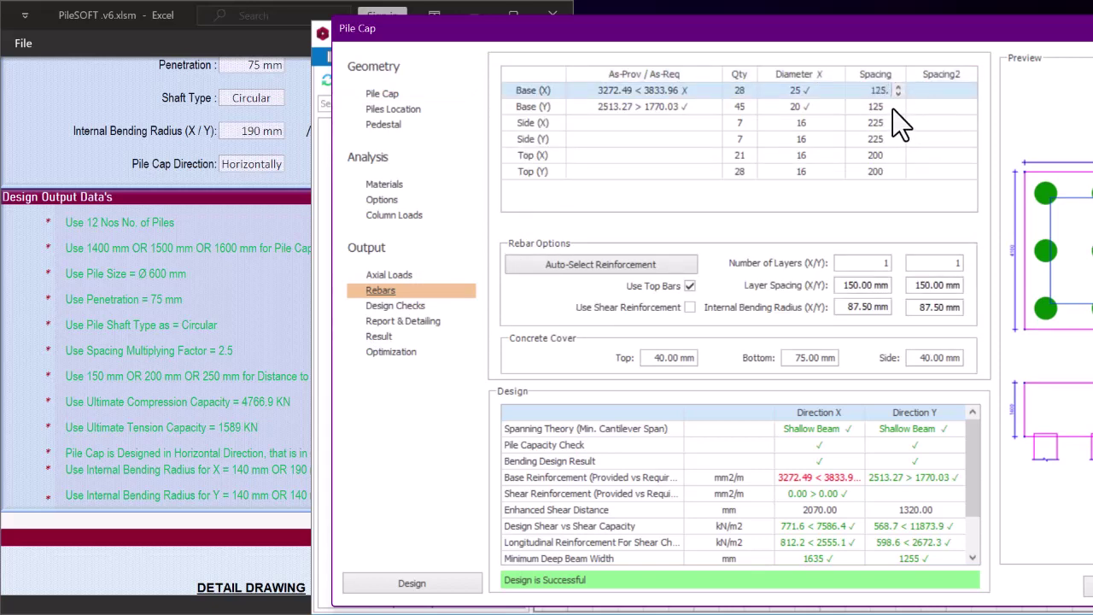
{"action": "left_click", "coordinate": [893, 109]}
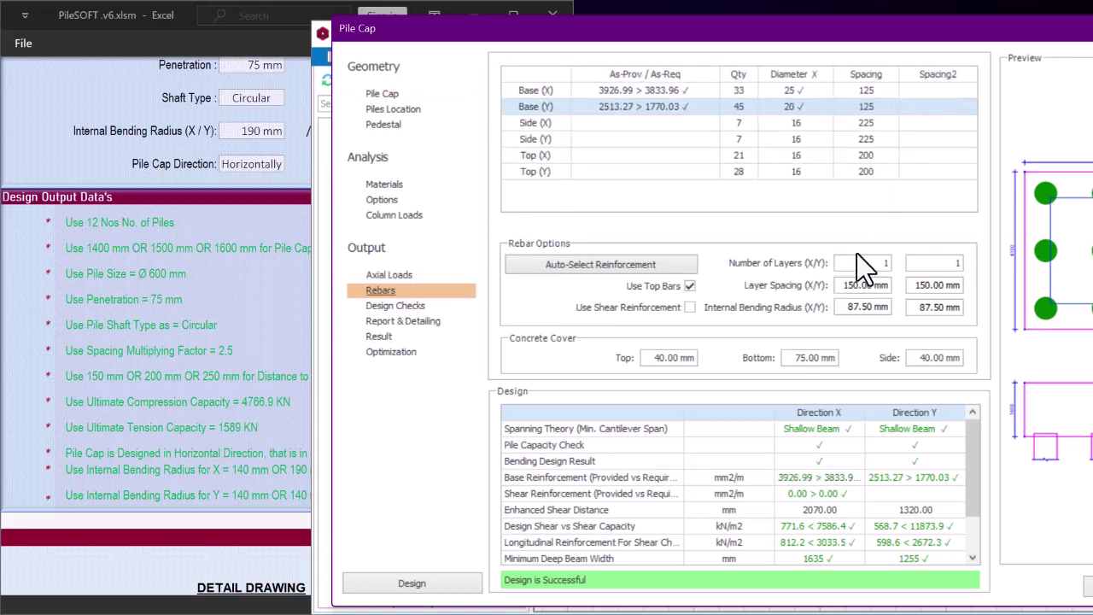
Review the design results and the design checks, and look up the recommended internal bending radii in PileSOFT
{"action": "scroll", "coordinate": [846, 466], "scroll_direction": "down", "scroll_amount": 1}
{"action": "left_click_drag", "start_coordinate": [811, 38], "coordinate": [788, 32]}
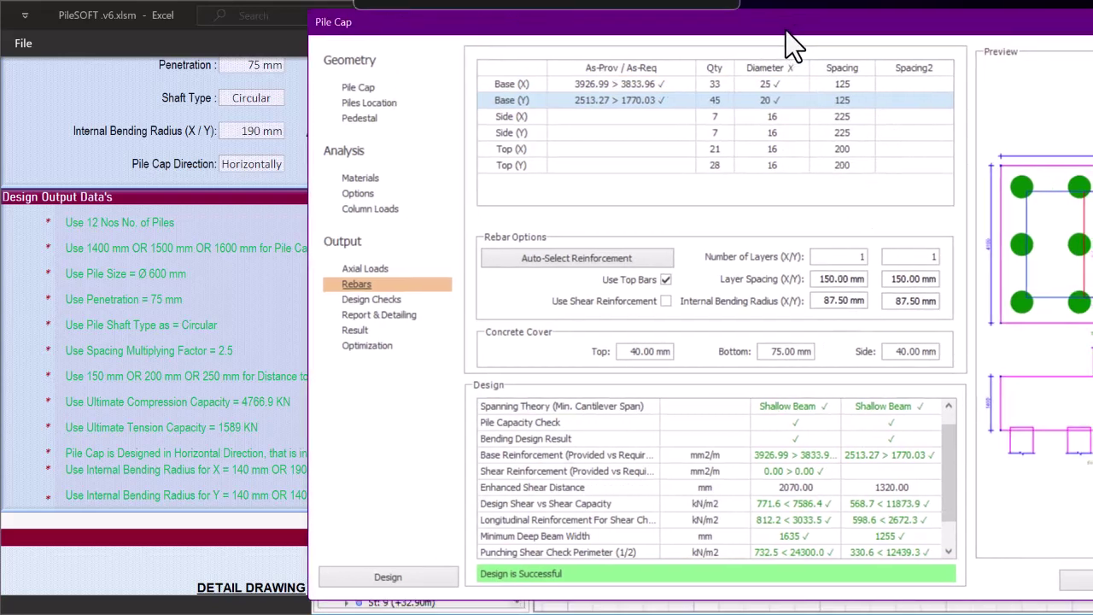
{"action": "scroll", "coordinate": [849, 471], "scroll_direction": "down", "scroll_amount": 1}
{"action": "scroll", "coordinate": [820, 486], "scroll_direction": "up", "scroll_amount": 2}
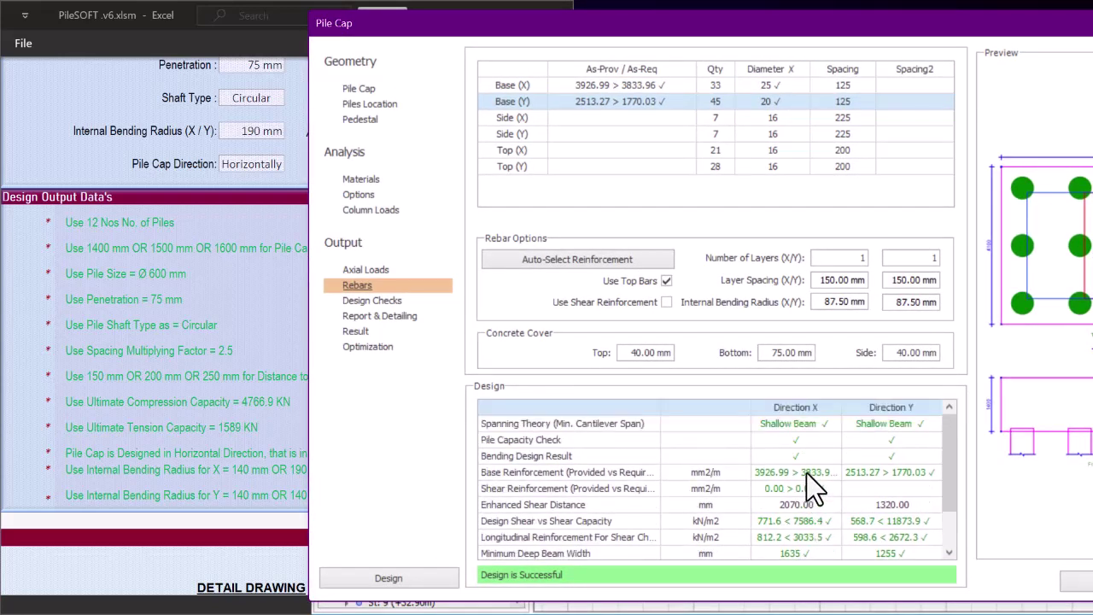
{"action": "scroll", "coordinate": [781, 487], "scroll_direction": "down", "scroll_amount": 2}
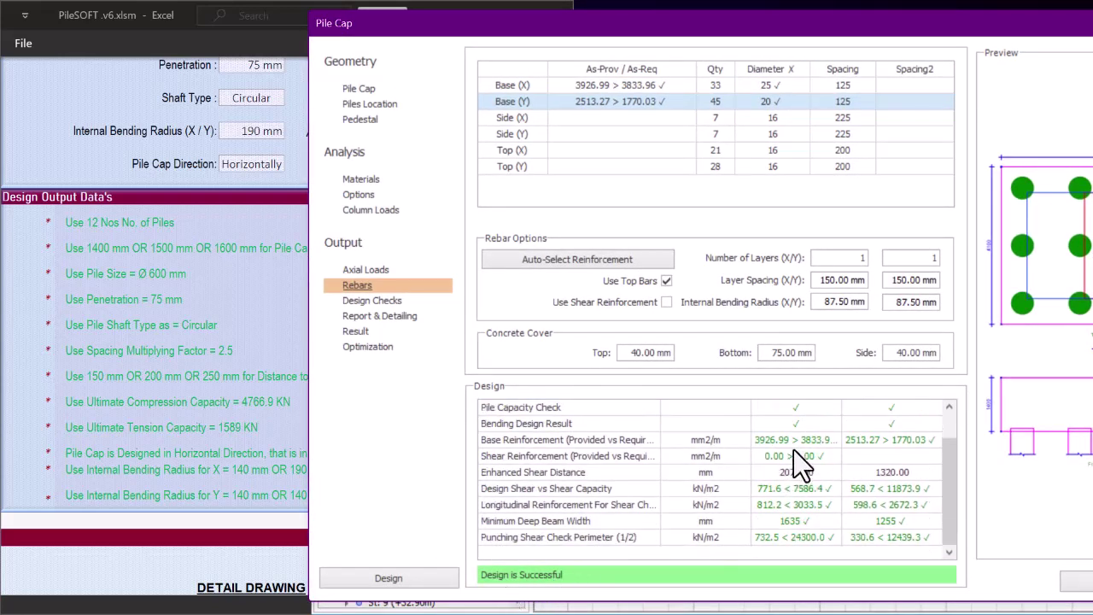
{"action": "left_click", "coordinate": [363, 302]}
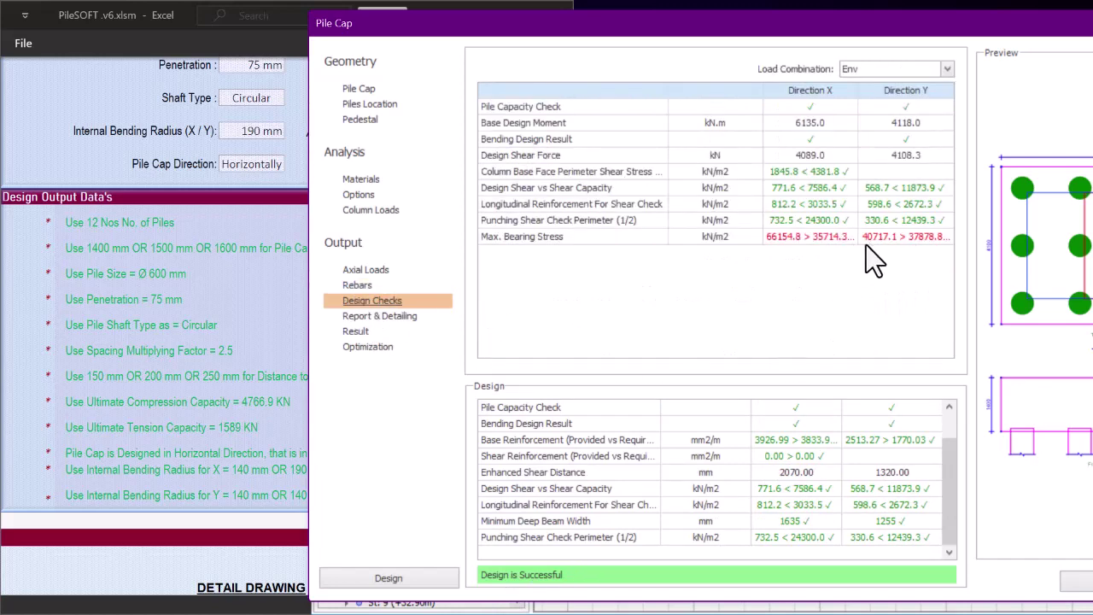
{"action": "left_click", "coordinate": [248, 405]}
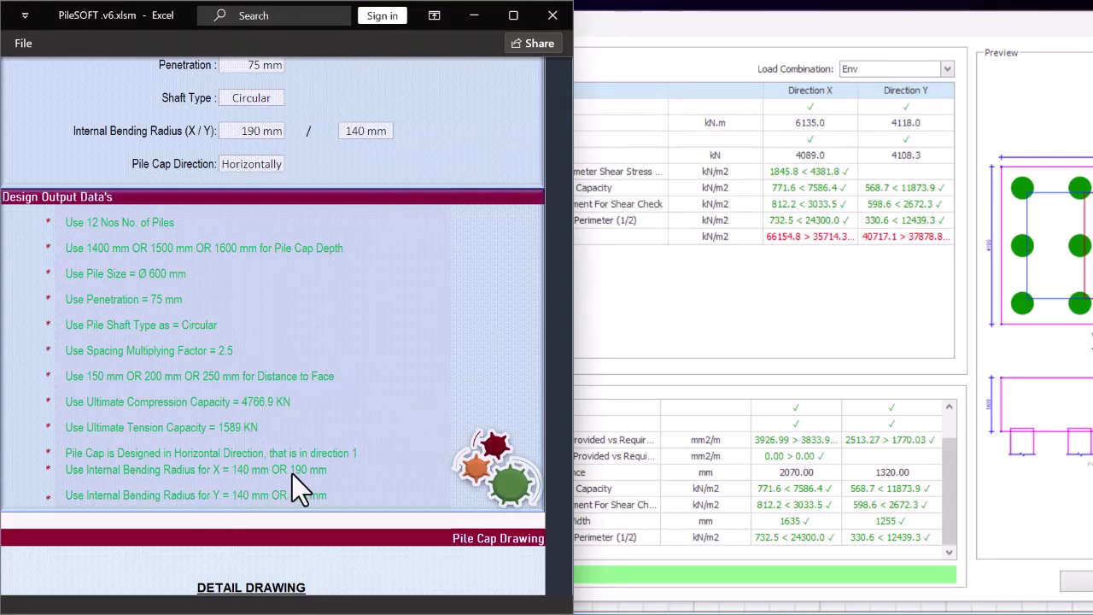
{"action": "left_click", "coordinate": [717, 207]}
In the rebar settings, set the top and side concrete cover to 75 mm
{"action": "left_click", "coordinate": [357, 285]}
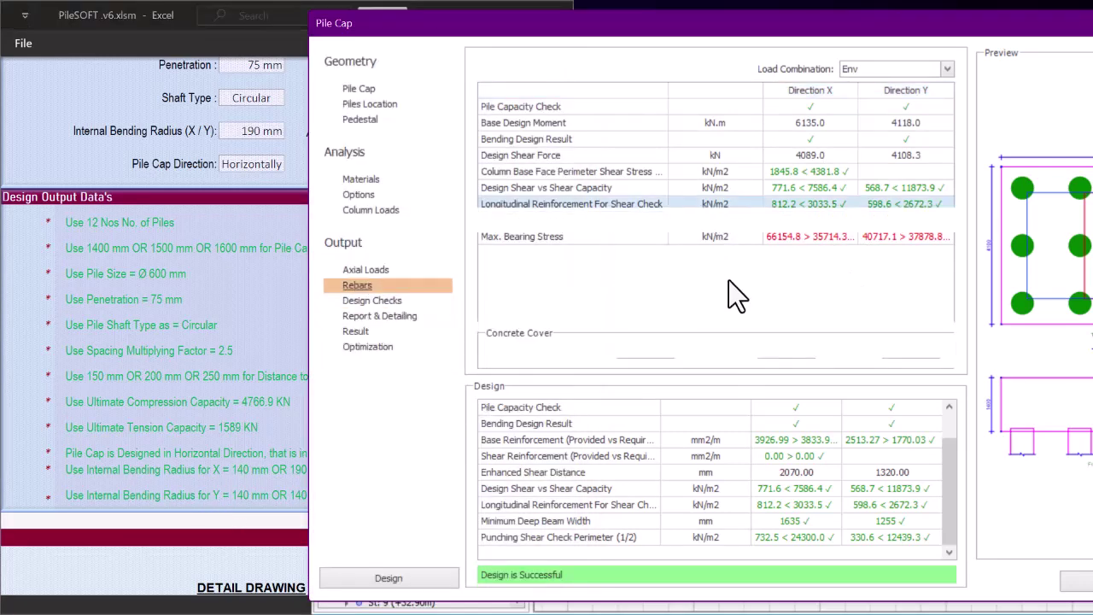
{"action": "double_click", "coordinate": [636, 352]}
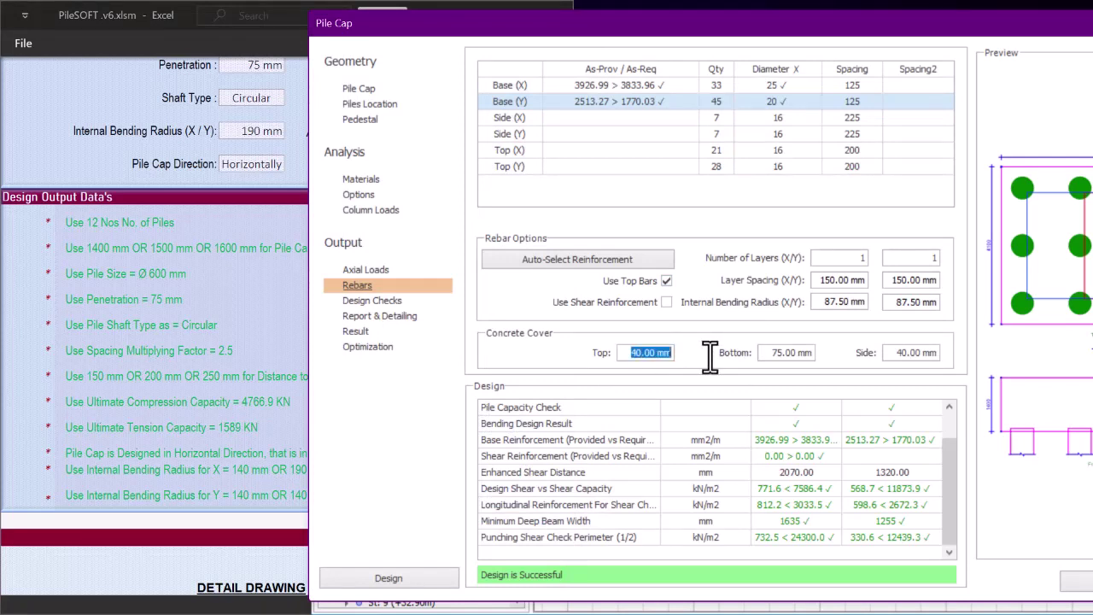
{"action": "type", "text": "75"}
{"action": "double_click", "coordinate": [903, 352]}
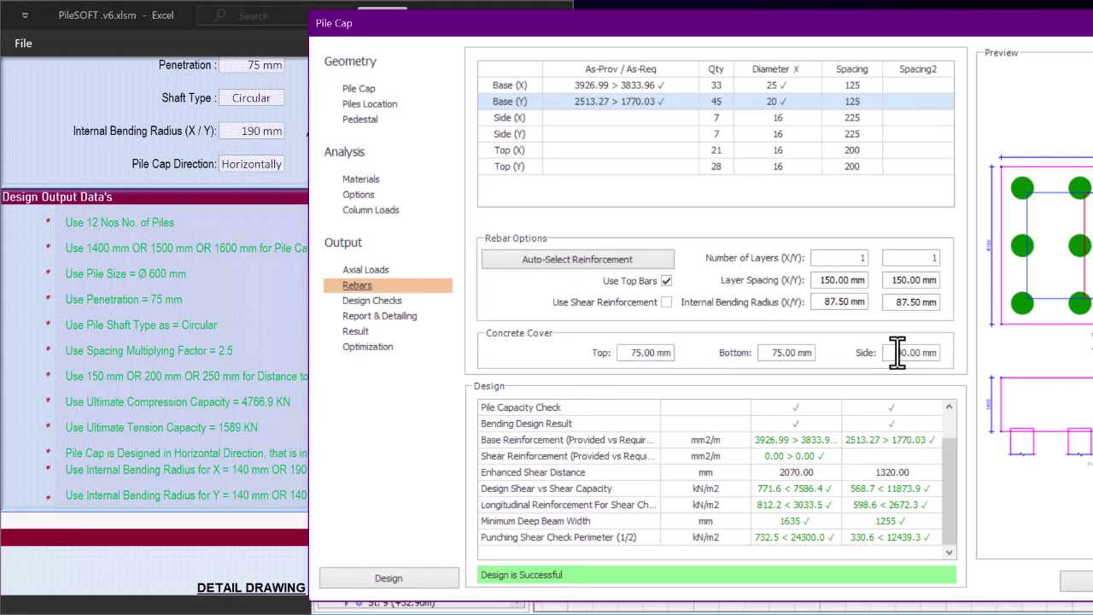
{"action": "type", "text": "75"}
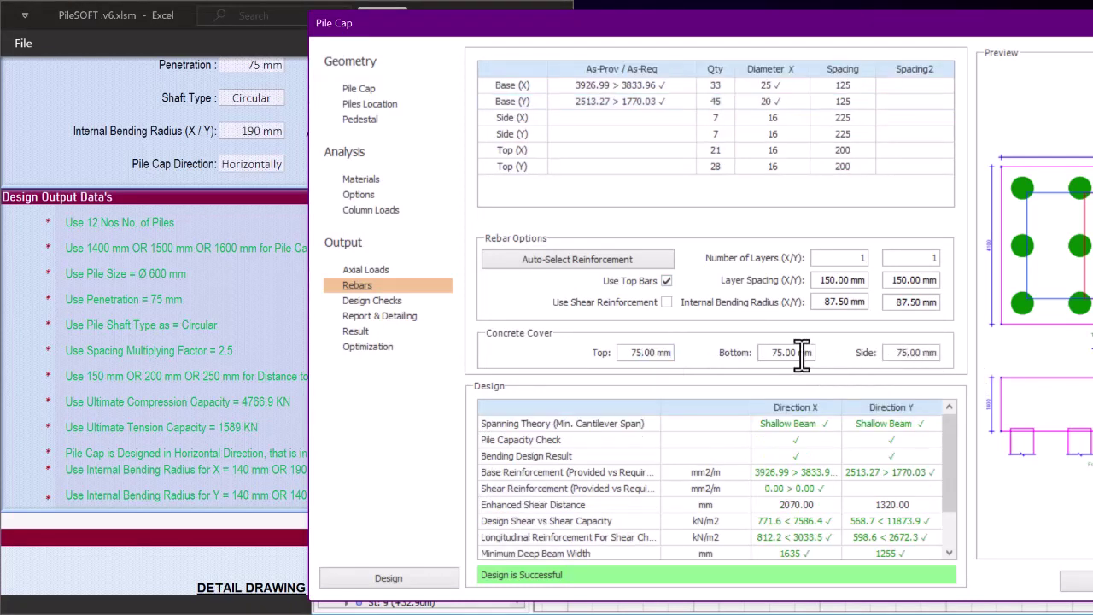
Set the internal bending radius to 140 mm in X and Y and show the design checks
{"action": "double_click", "coordinate": [819, 302]}
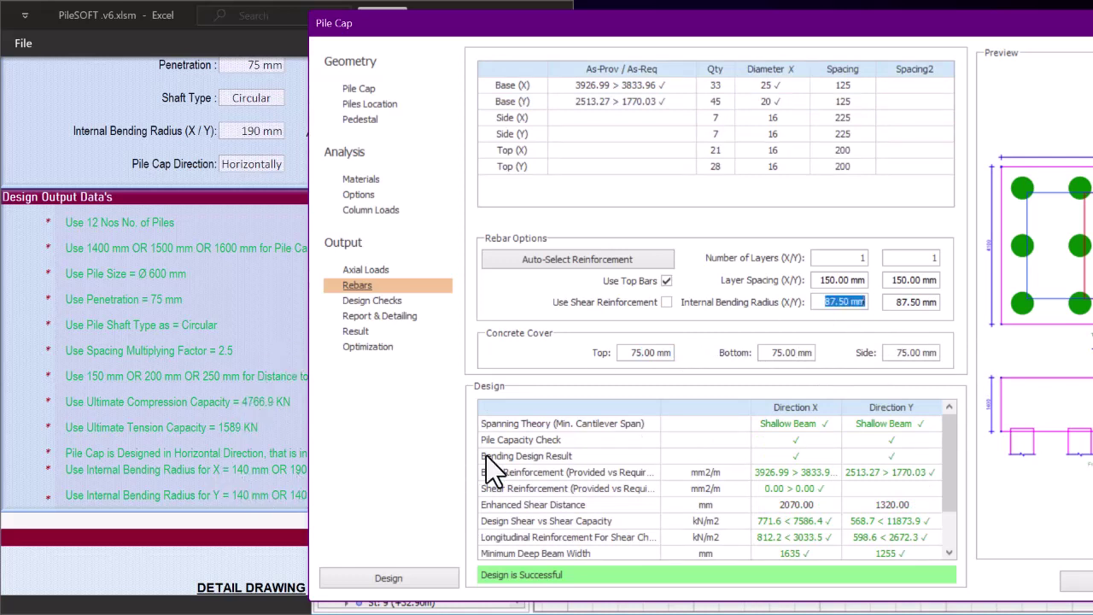
{"action": "type", "text": "140"}
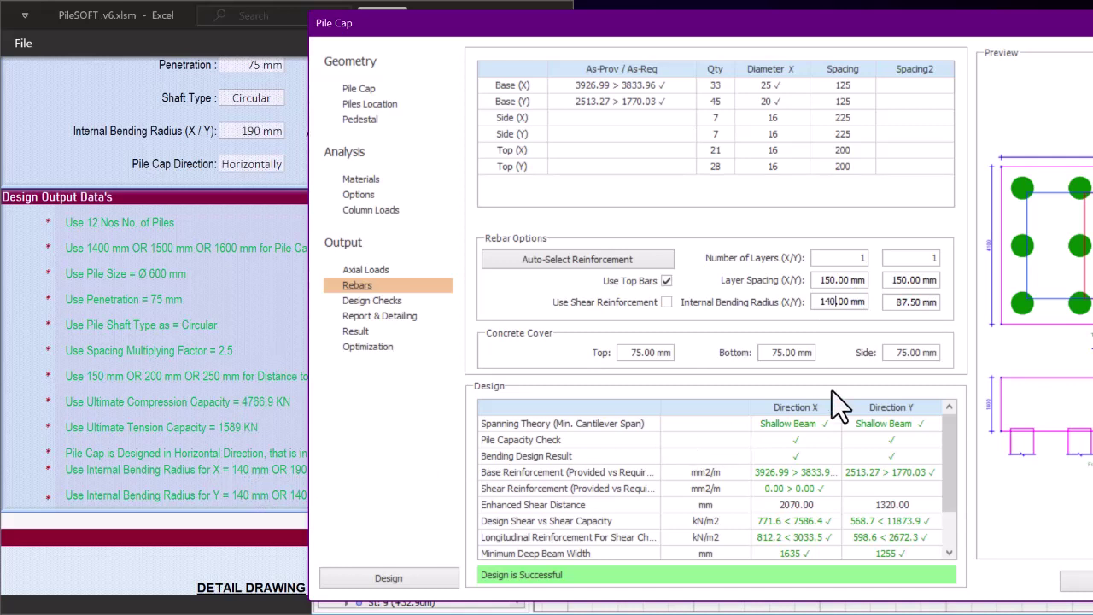
{"action": "left_click", "coordinate": [916, 301]}
{"action": "left_click", "coordinate": [373, 300]}
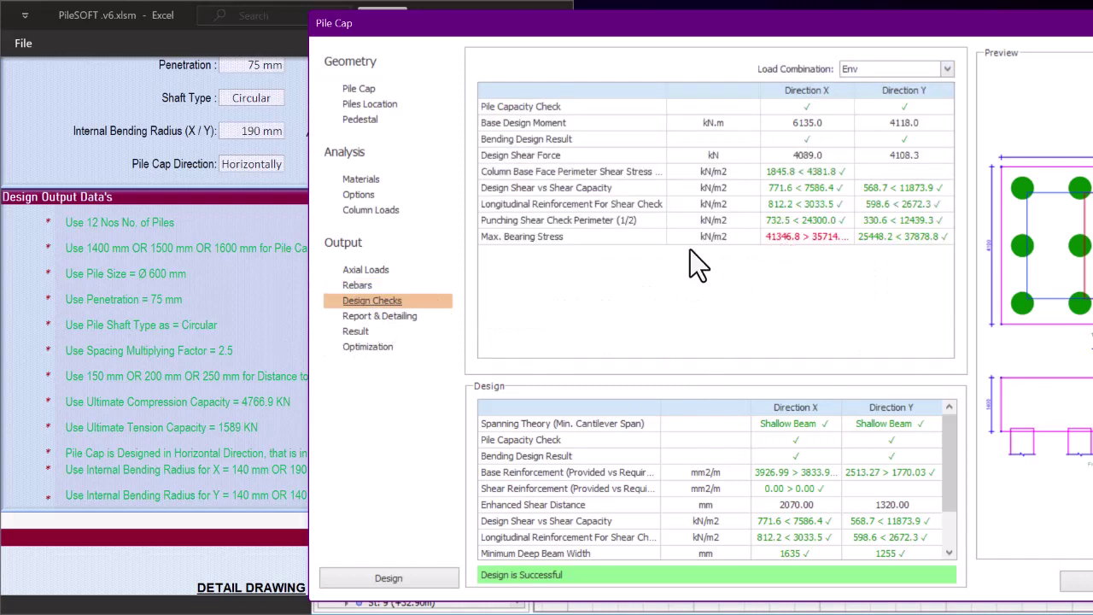
Following PileSOFT's alternative recommendation, set the X internal bending radius to 190 mm and show the design checks again
{"action": "left_click", "coordinate": [226, 434]}
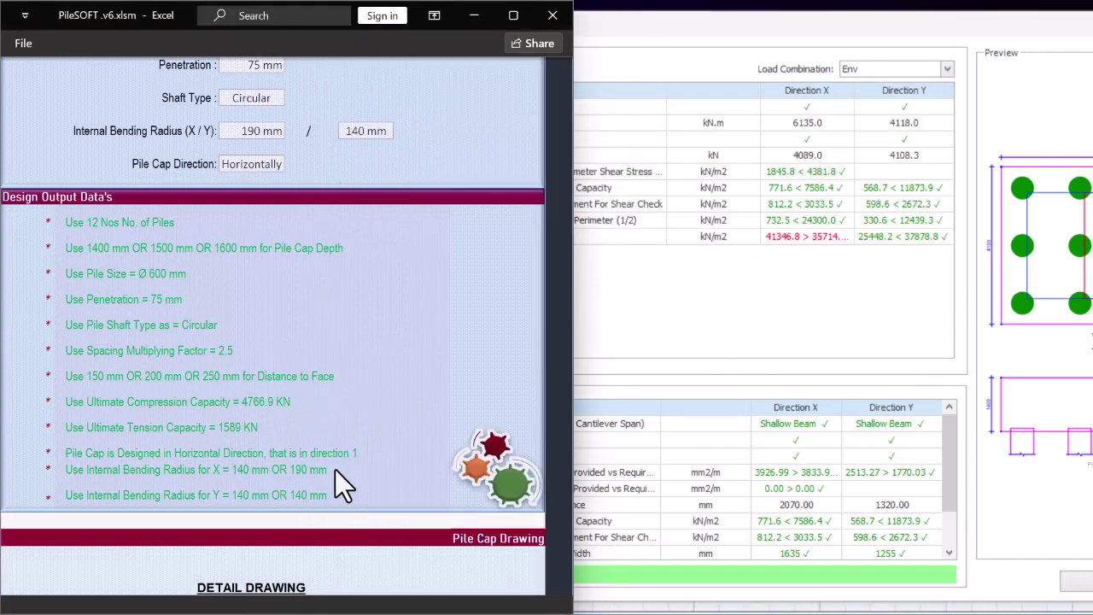
{"action": "left_click", "coordinate": [771, 319]}
{"action": "left_click", "coordinate": [359, 285]}
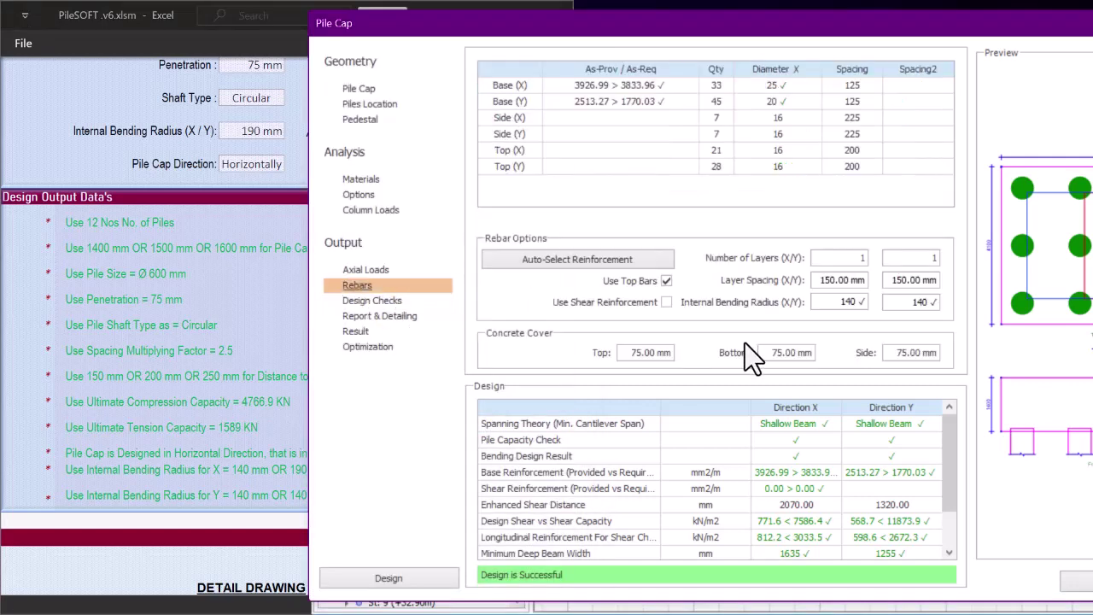
{"action": "left_click_drag", "start_coordinate": [819, 304], "coordinate": [893, 303]}
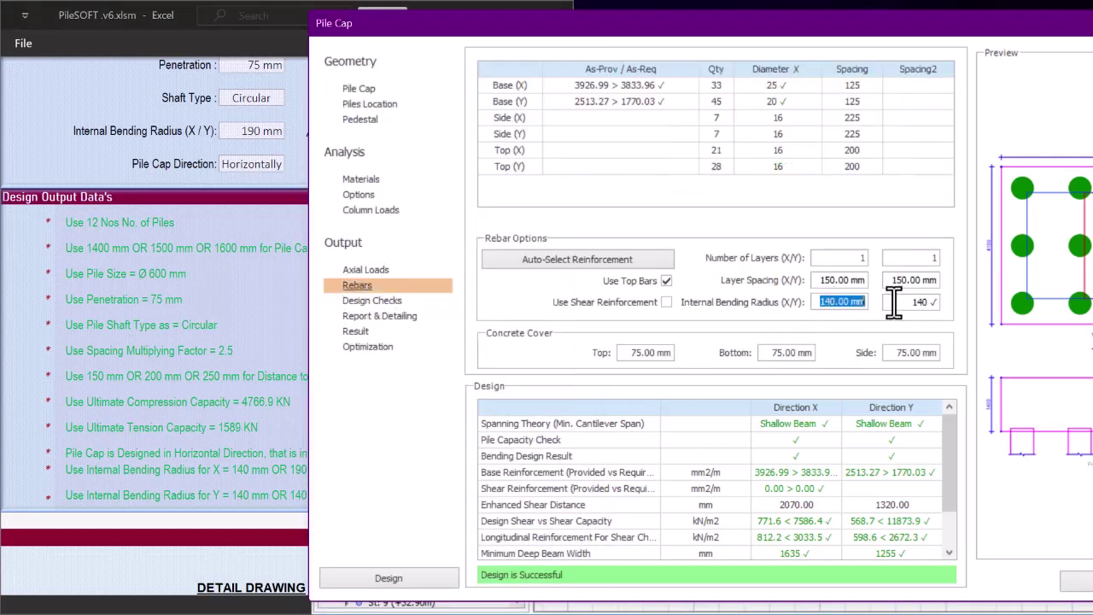
{"action": "type", "text": "19"}
{"action": "left_click", "coordinate": [915, 302]}
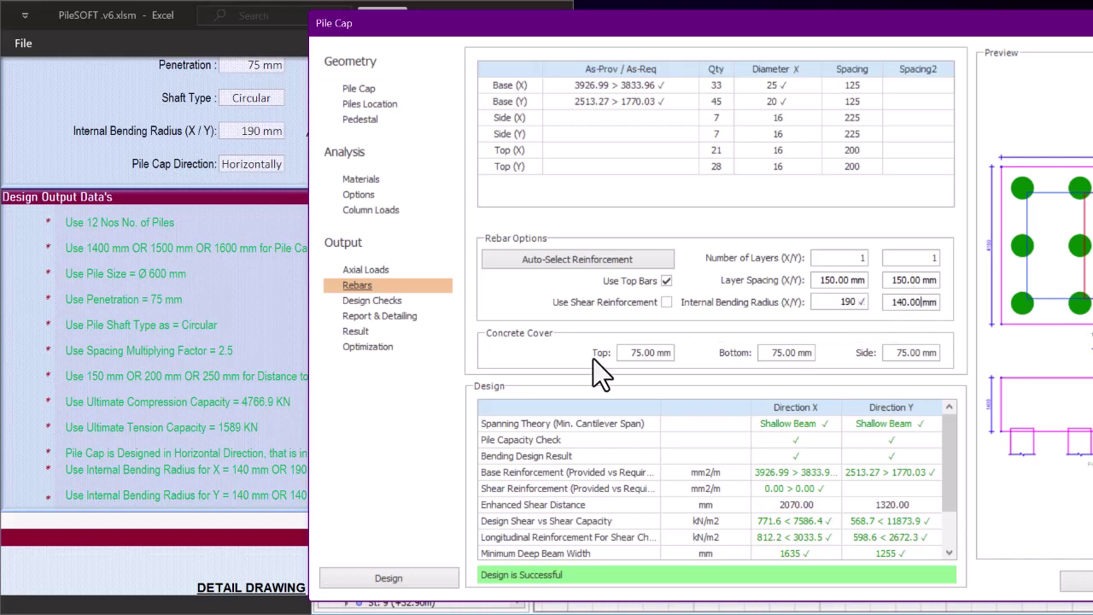
{"action": "left_click", "coordinate": [372, 304]}
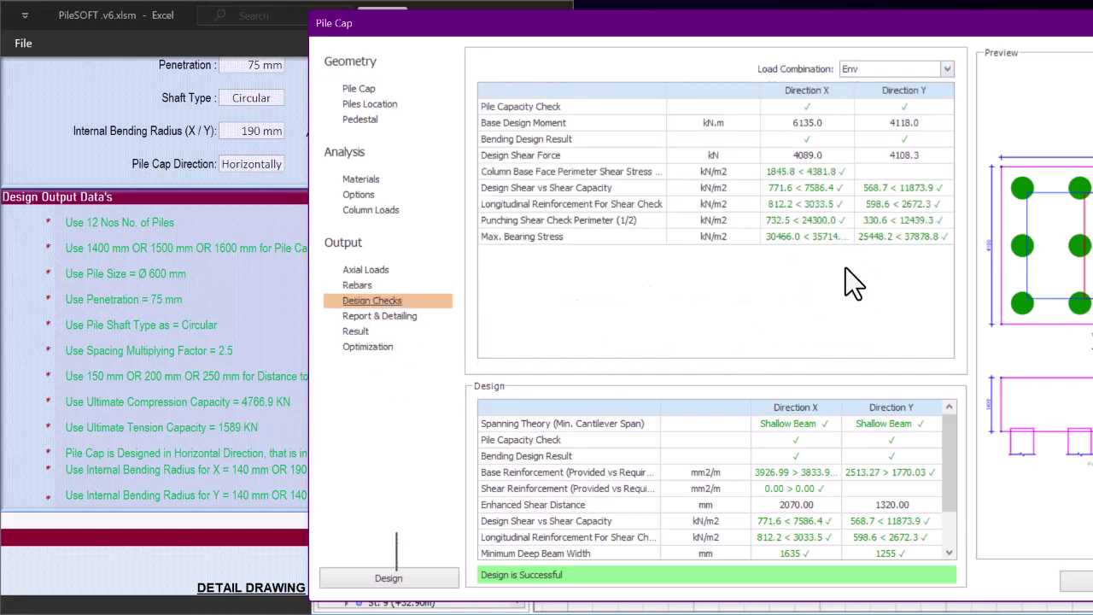
Accept the pile cap design to insert the 12-pile cap at column 1C16, and inspect it beside the neighbouring caps in plan
{"action": "left_click_drag", "start_coordinate": [821, 40], "coordinate": [618, 40]}
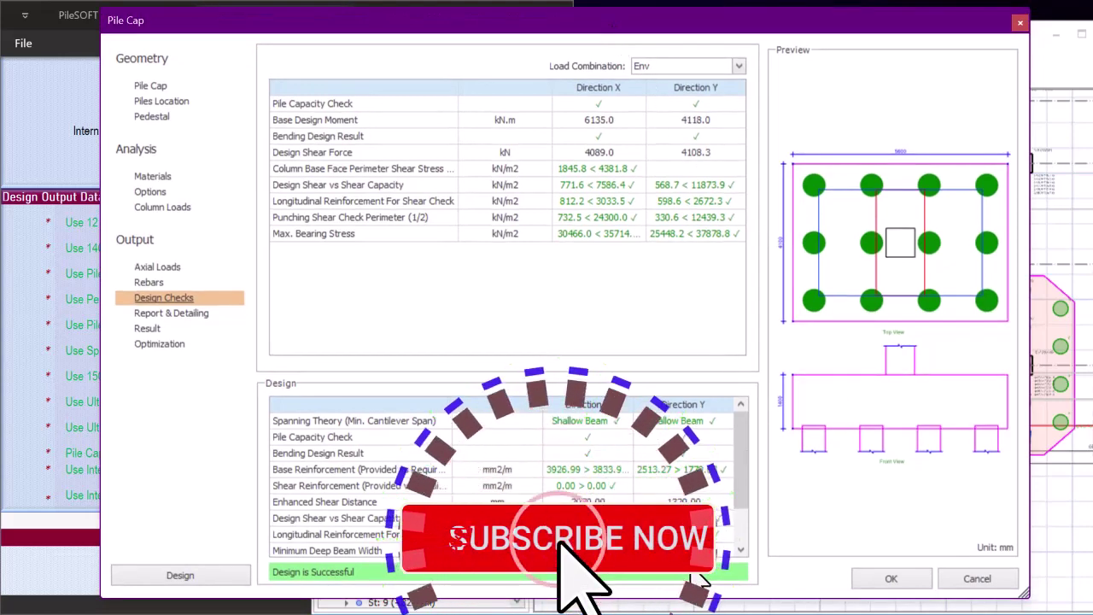
{"action": "left_click", "coordinate": [923, 570]}
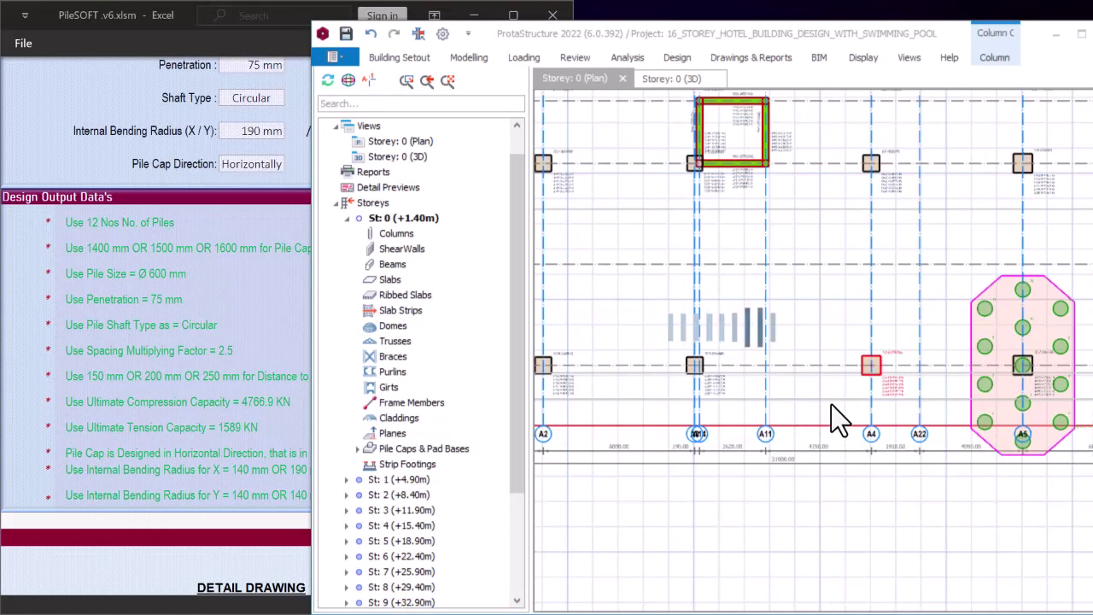
{"action": "scroll", "coordinate": [994, 361], "scroll_direction": "up", "scroll_amount": 2}
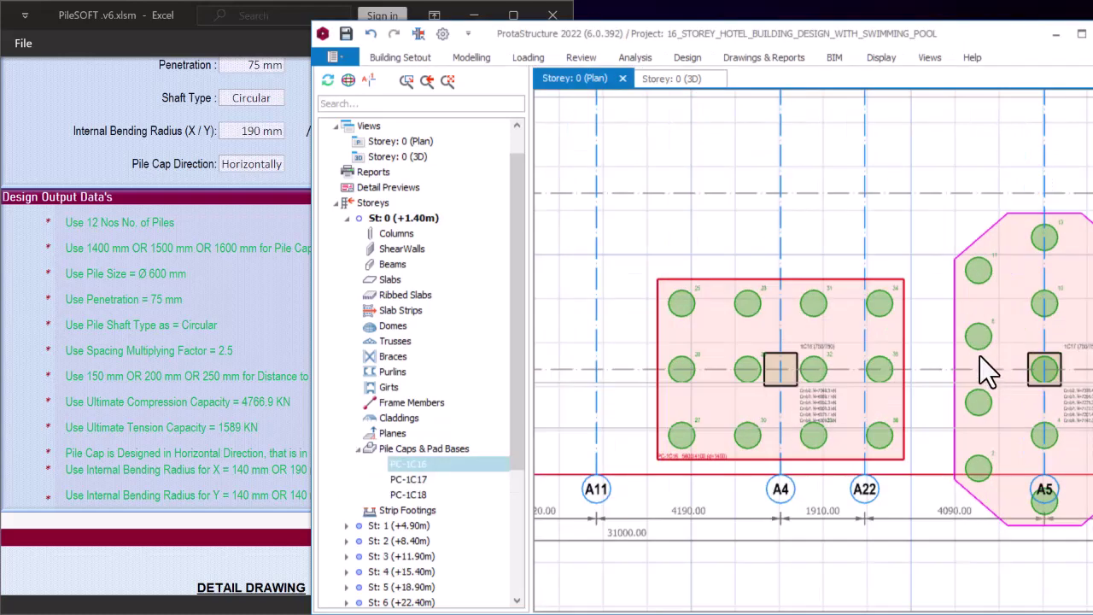
{"action": "middle_click_drag", "start_coordinate": [937, 329], "coordinate": [789, 314]}
{"action": "scroll", "coordinate": [820, 341], "scroll_direction": "down", "scroll_amount": 3}
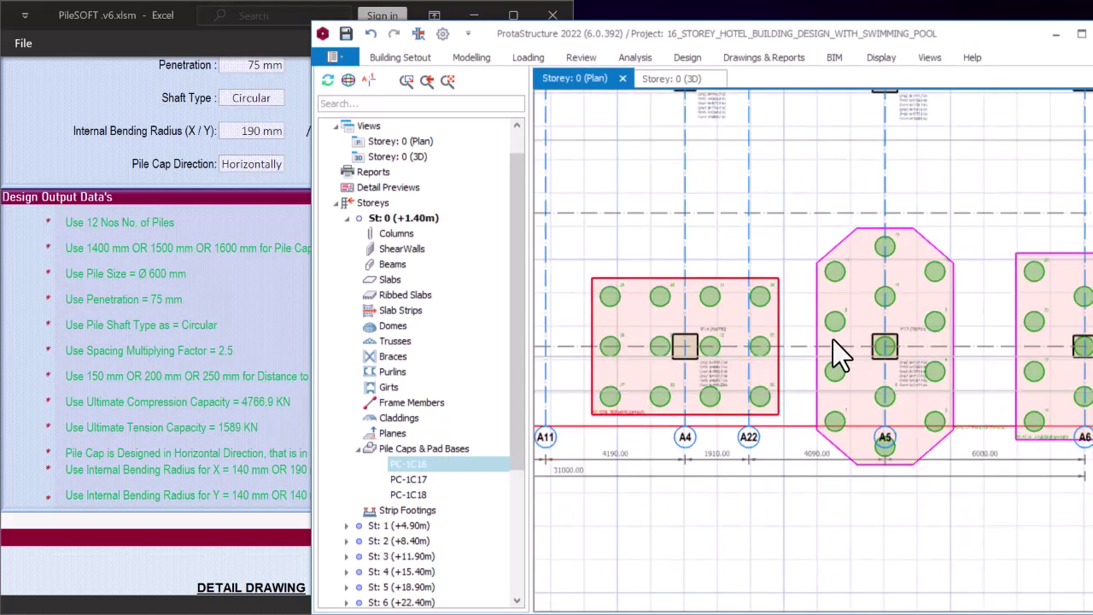
{"action": "scroll", "coordinate": [815, 350], "scroll_direction": "up", "scroll_amount": 3}
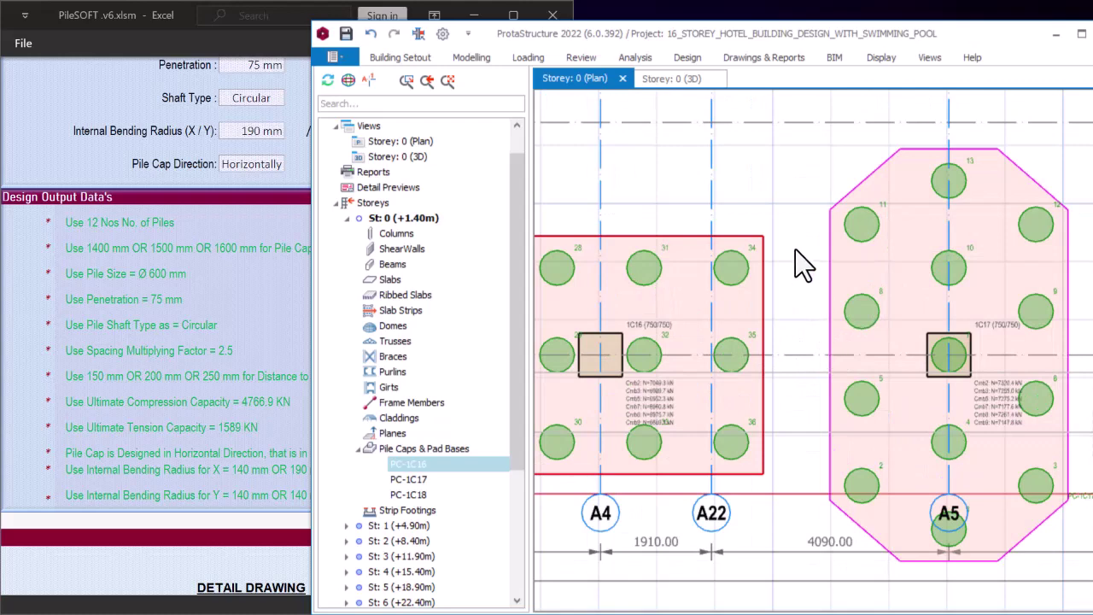
Measure the distance between the facing edges of pile 35 in the 1C16 cap and pile 5 in the 1C17 cap
{"action": "right_click", "coordinate": [789, 215]}
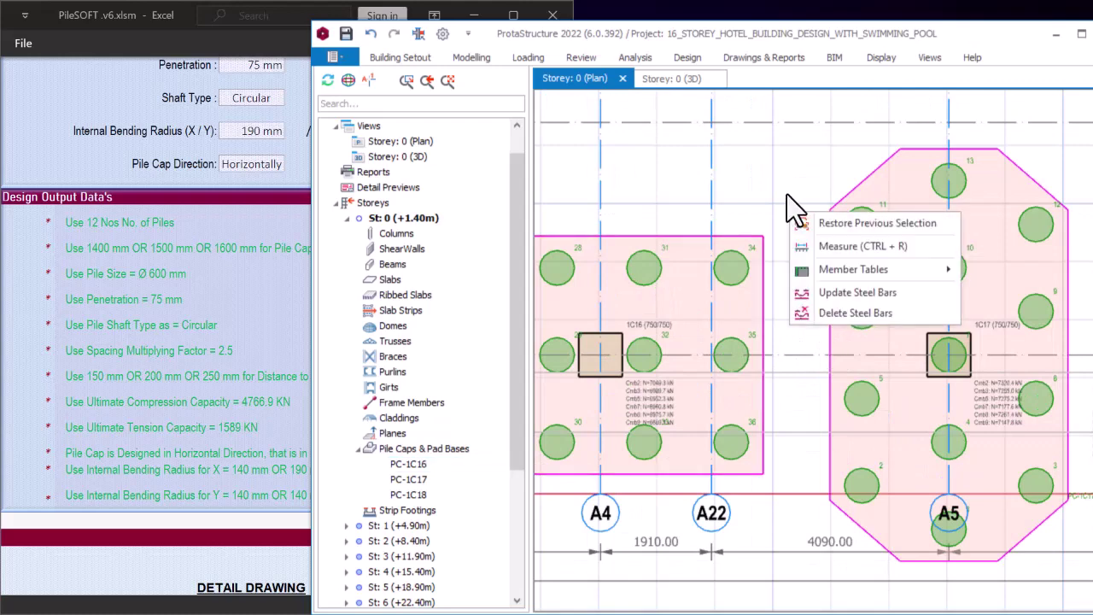
{"action": "left_click", "coordinate": [843, 252]}
{"action": "scroll", "coordinate": [732, 363], "scroll_direction": "up", "scroll_amount": 1}
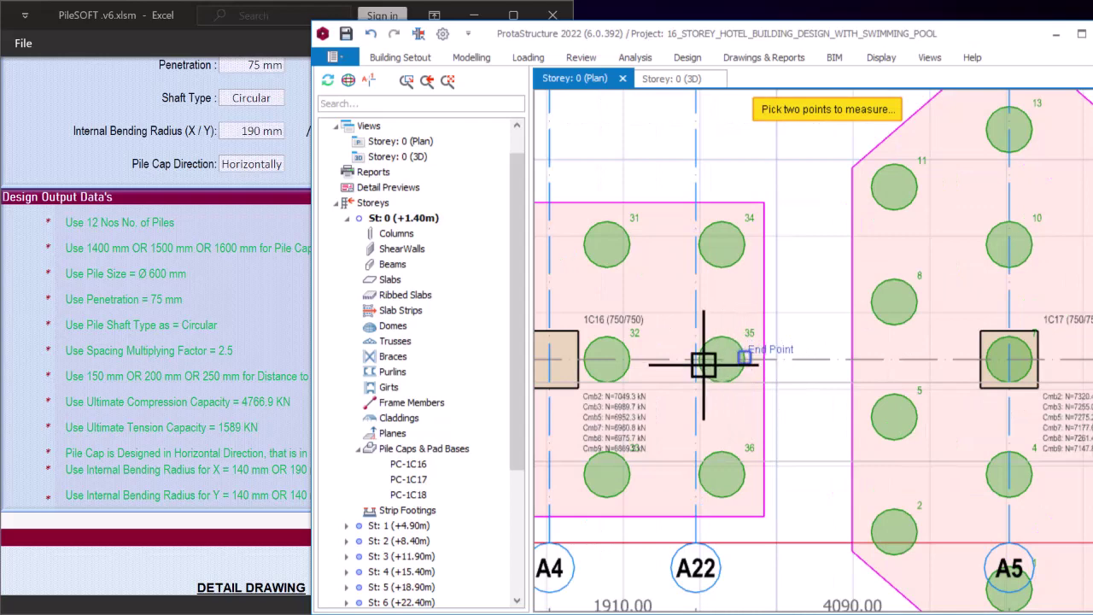
{"action": "scroll", "coordinate": [739, 361], "scroll_direction": "up", "scroll_amount": 1}
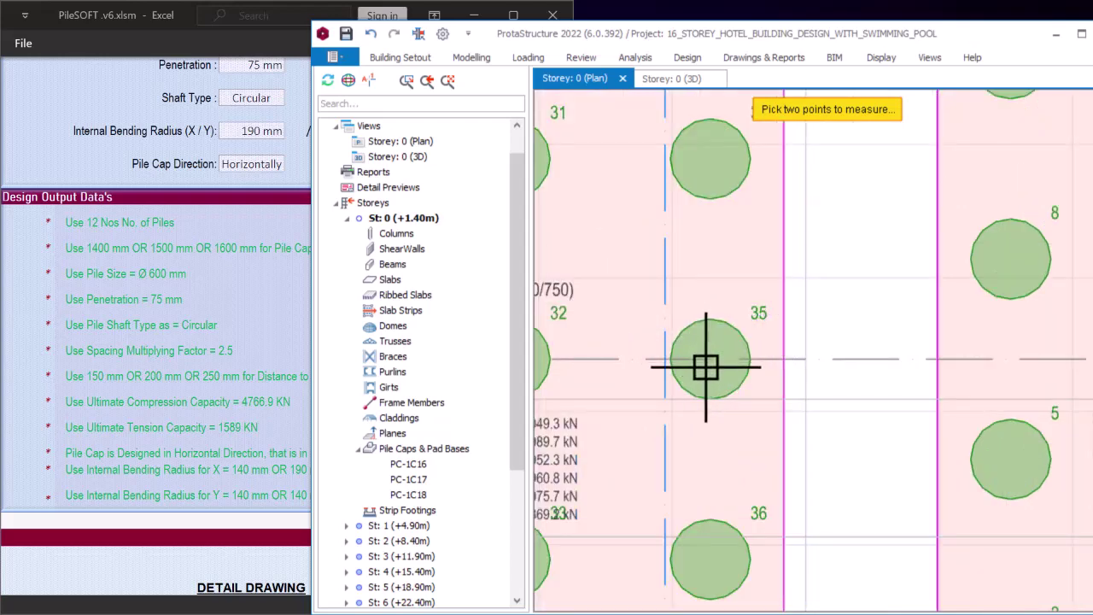
{"action": "scroll", "coordinate": [722, 367], "scroll_direction": "down", "scroll_amount": 2}
{"action": "scroll", "coordinate": [709, 455], "scroll_direction": "up", "scroll_amount": 1}
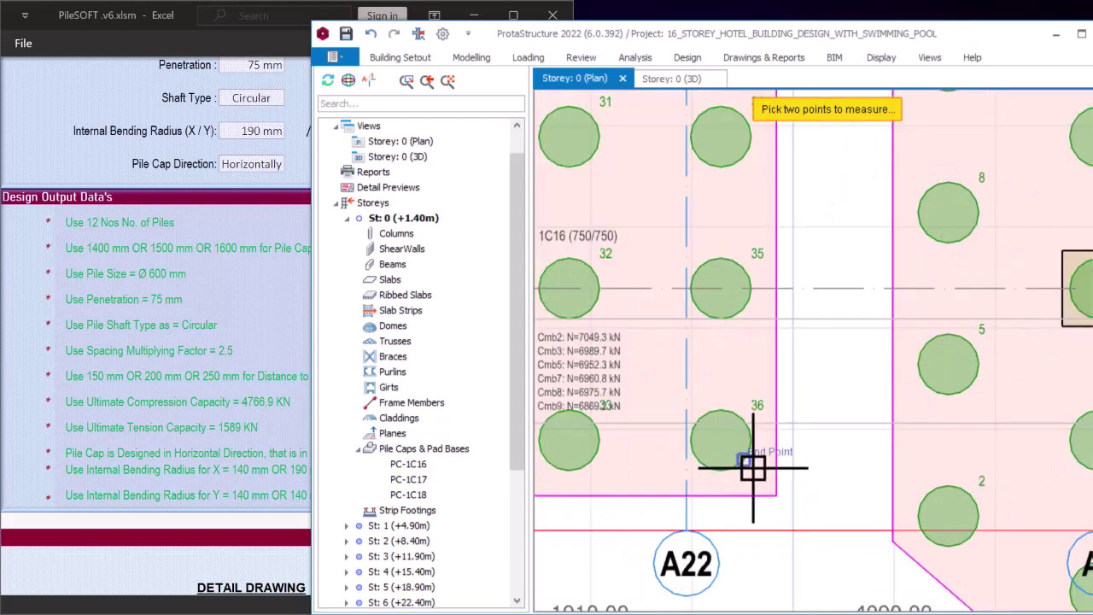
{"action": "left_click", "coordinate": [744, 288]}
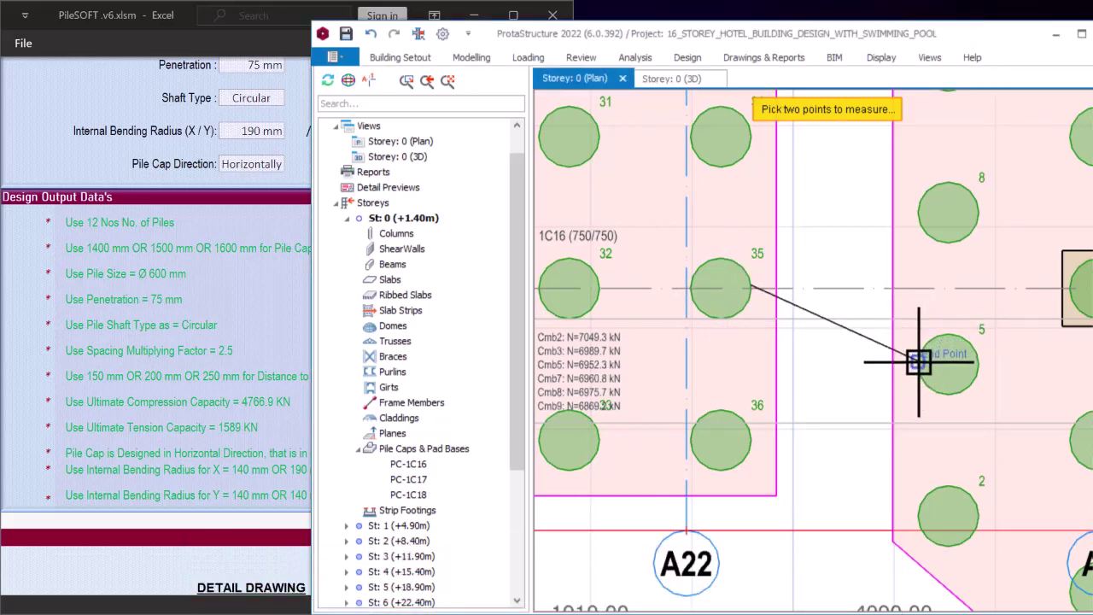
{"action": "left_click", "coordinate": [916, 360]}
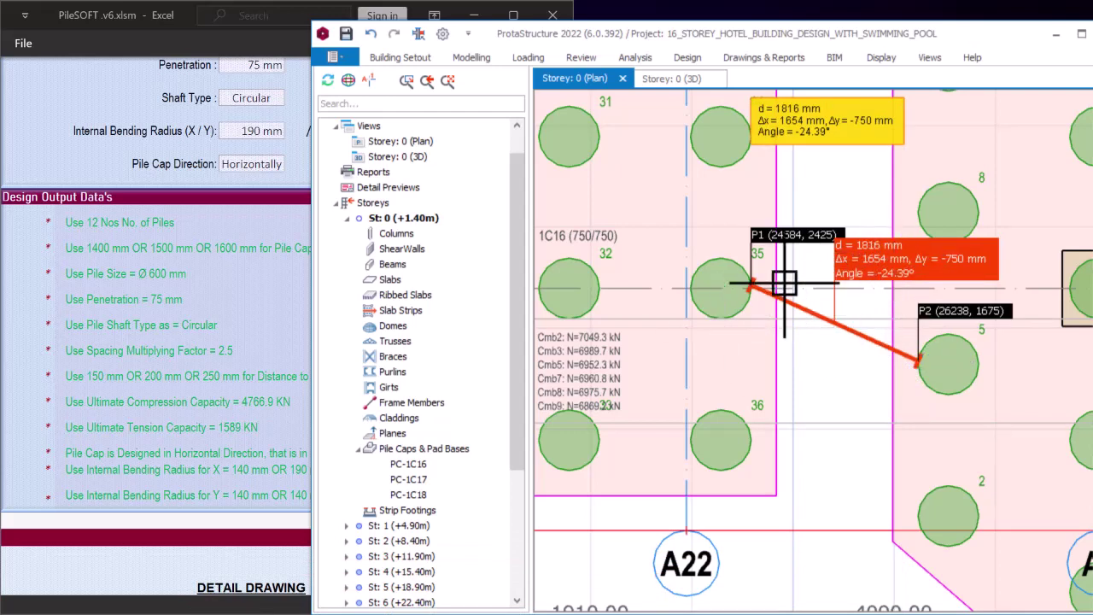
Switch to PileSOFT, review the 12-pile cap detail drawing and return to the input parameters form
{"action": "left_click", "coordinate": [266, 307]}
{"action": "scroll", "coordinate": [337, 440], "scroll_direction": "down", "scroll_amount": 2}
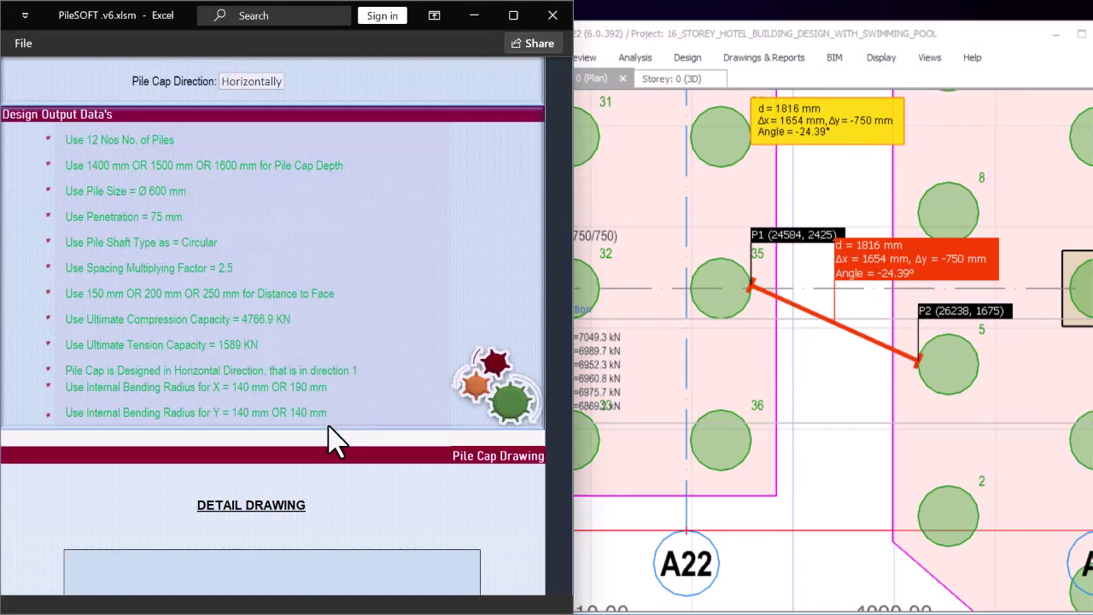
{"action": "scroll", "coordinate": [333, 436], "scroll_direction": "down", "scroll_amount": 12}
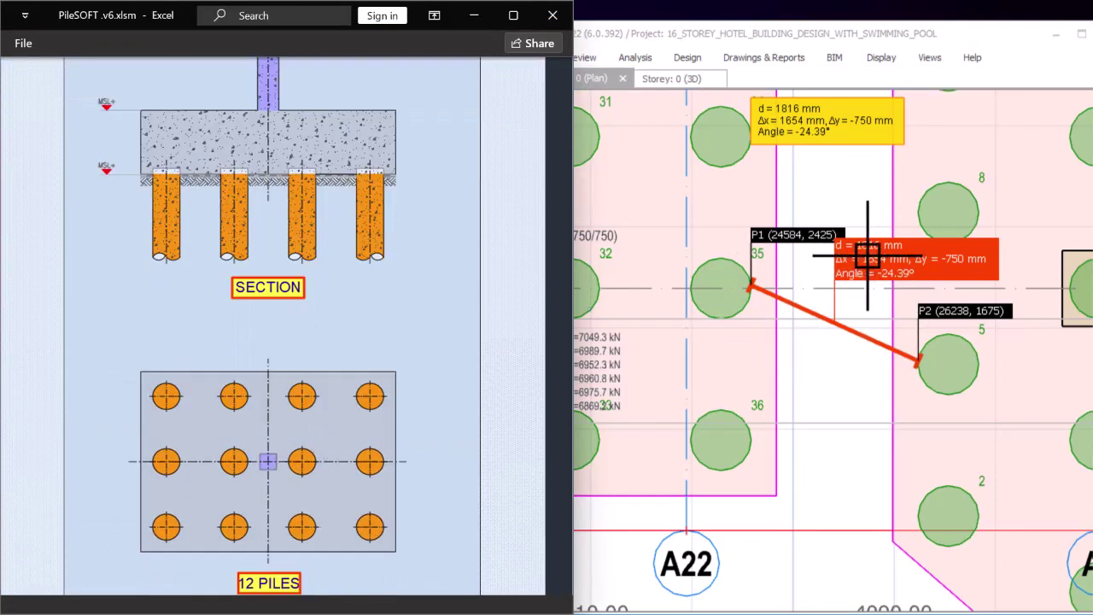
{"action": "scroll", "coordinate": [361, 378], "scroll_direction": "down", "scroll_amount": 4}
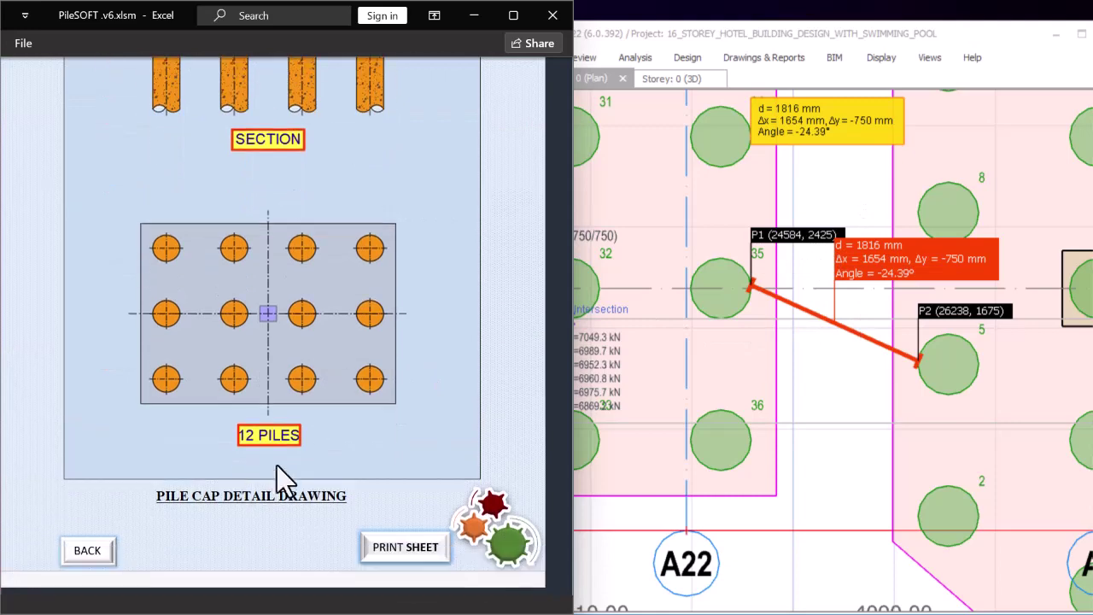
{"action": "left_click", "coordinate": [88, 552]}
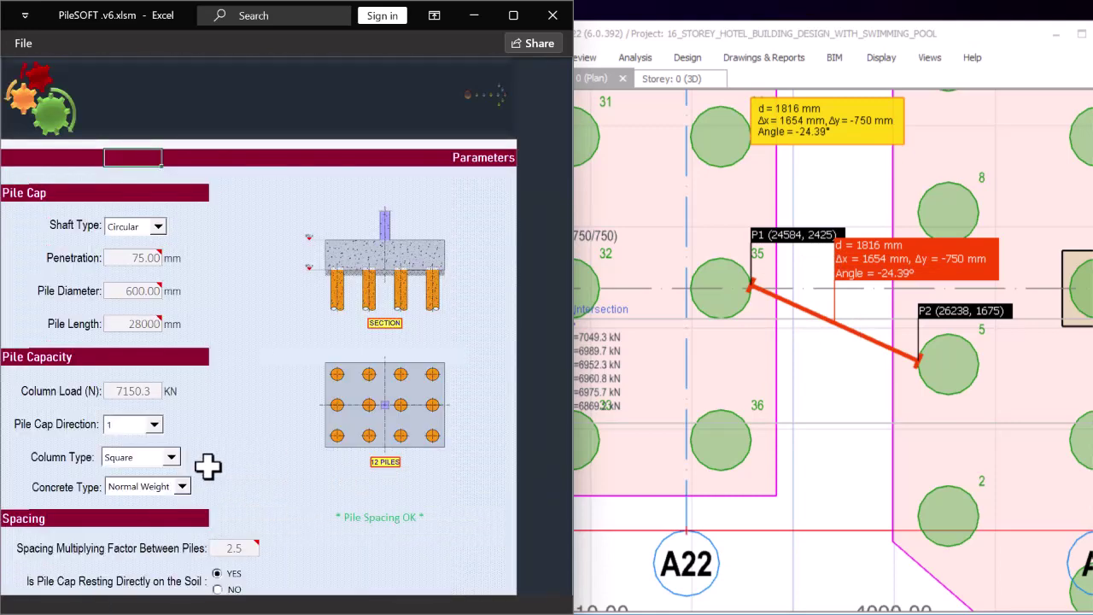
Enter 1816 mm as the measured spacing between piles in the PileSOFT parameters
{"action": "scroll", "coordinate": [229, 419], "scroll_direction": "down", "scroll_amount": 4}
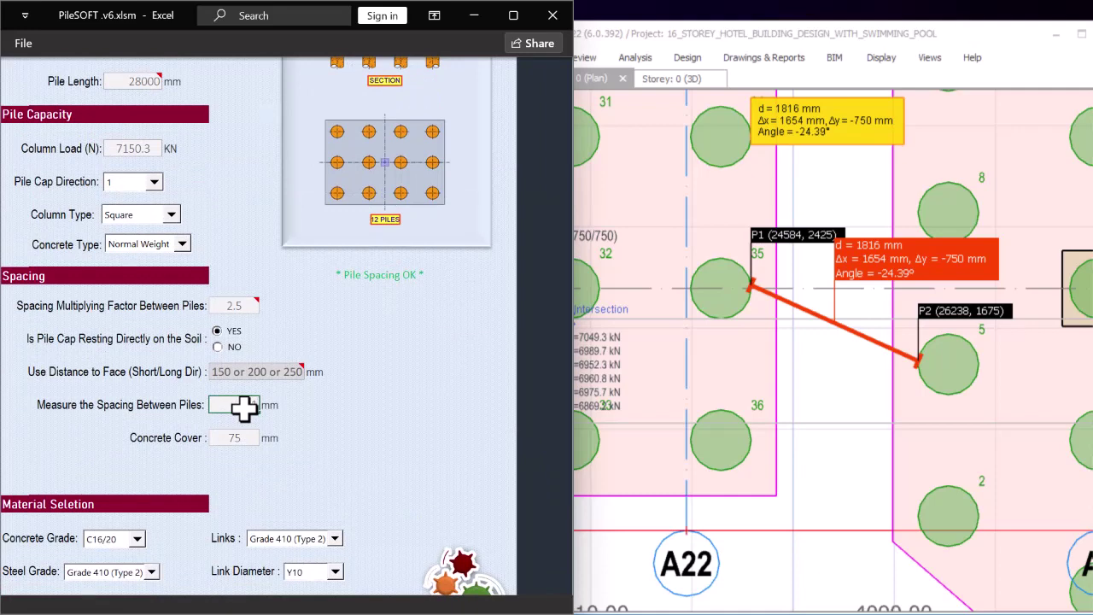
{"action": "type", "text": "1816"}
{"action": "left_click", "coordinate": [243, 438]}
Test the pile spacing check with trial spacings of 1200 mm and 1000 mm
{"action": "left_click", "coordinate": [250, 405]}
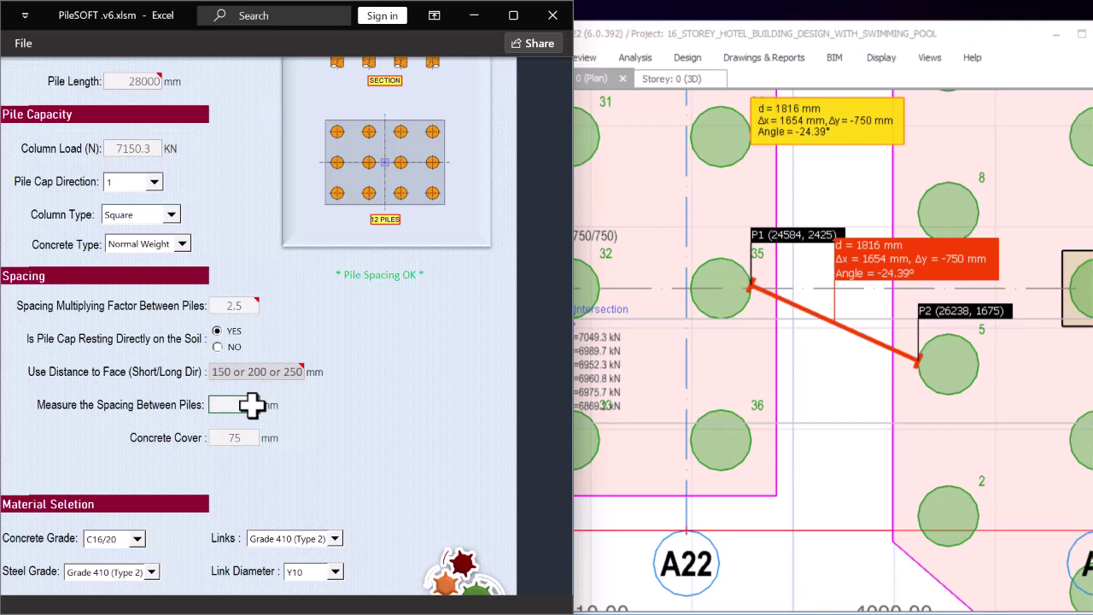
{"action": "type", "text": "1200"}
{"action": "left_click", "coordinate": [244, 437]}
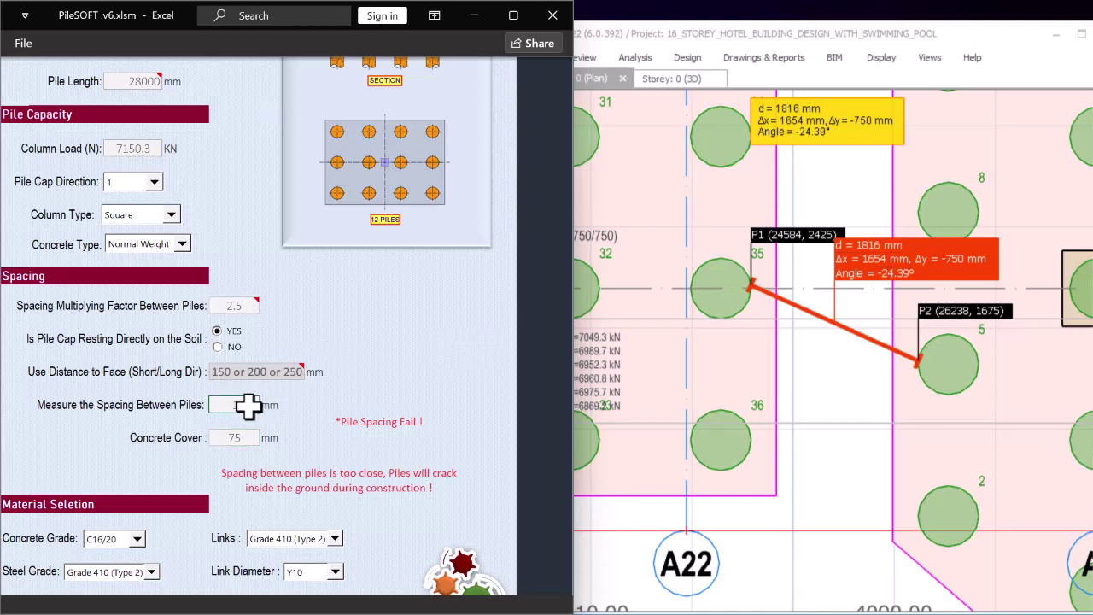
{"action": "left_click", "coordinate": [243, 438]}
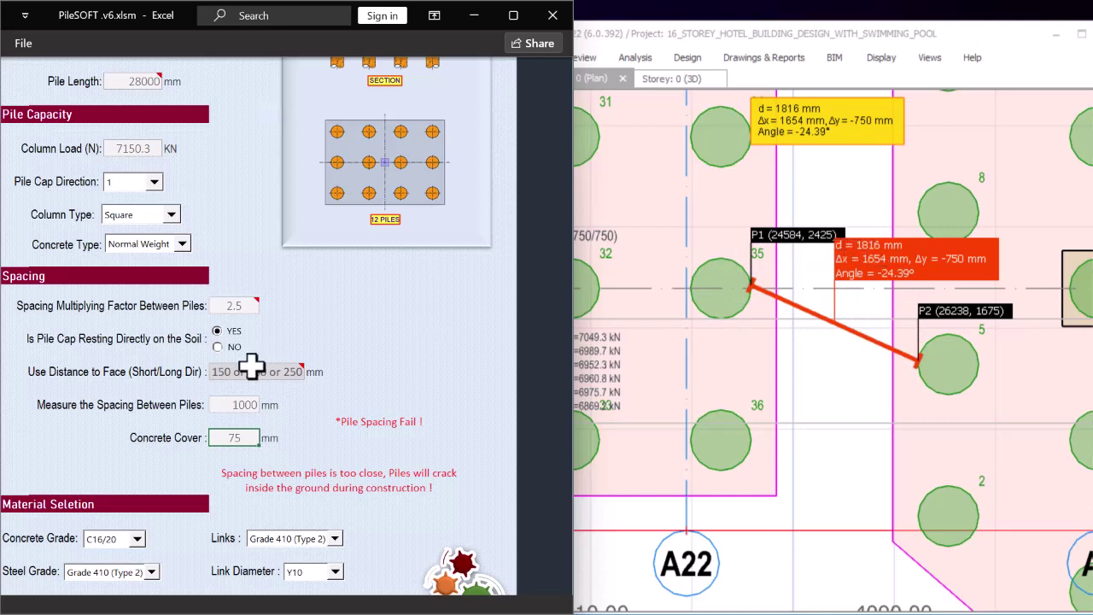
Set the measured spacing between piles back to 1816 mm
{"action": "left_click", "coordinate": [252, 406]}
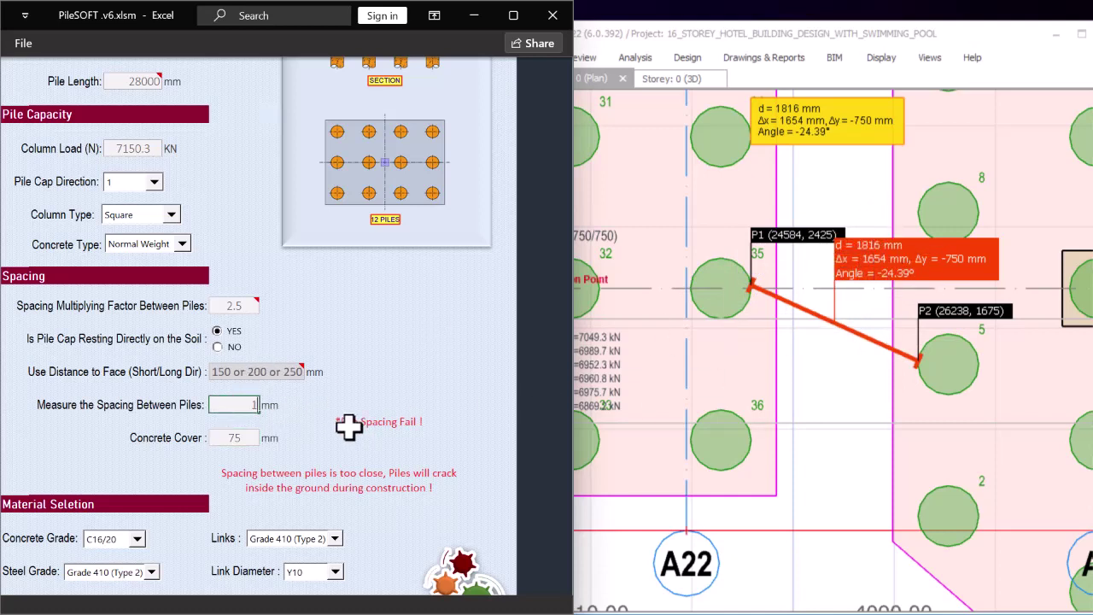
{"action": "type", "text": "6"}
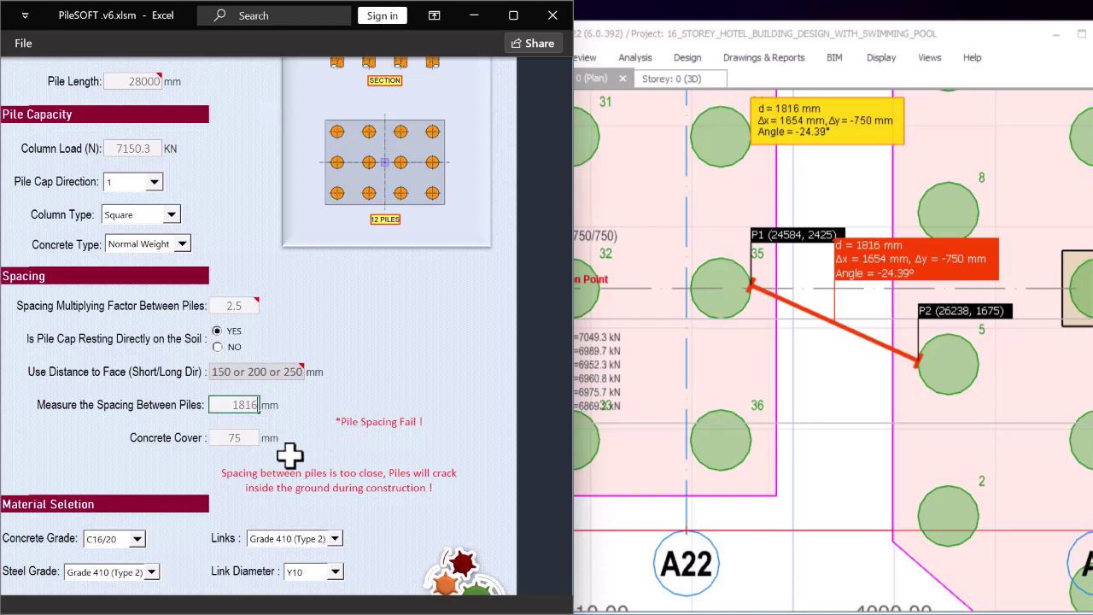
{"action": "left_click", "coordinate": [241, 439]}
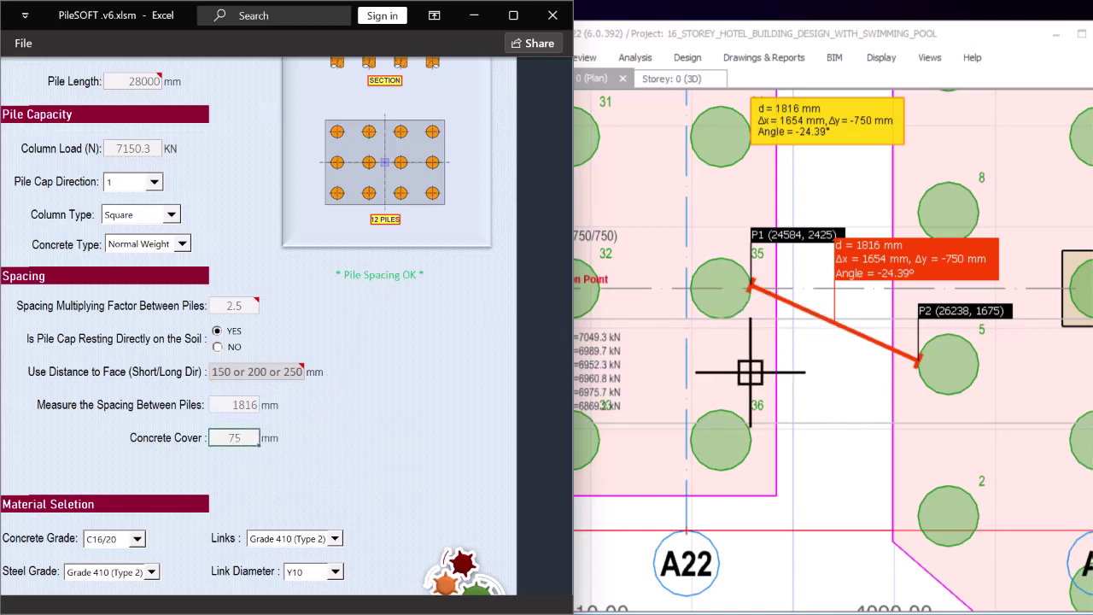
Switch back to ProtaStructure, maximize its window and open the properties of the 12-pile cap at column 1C16
{"action": "scroll", "coordinate": [788, 342], "scroll_direction": "down", "scroll_amount": 2}
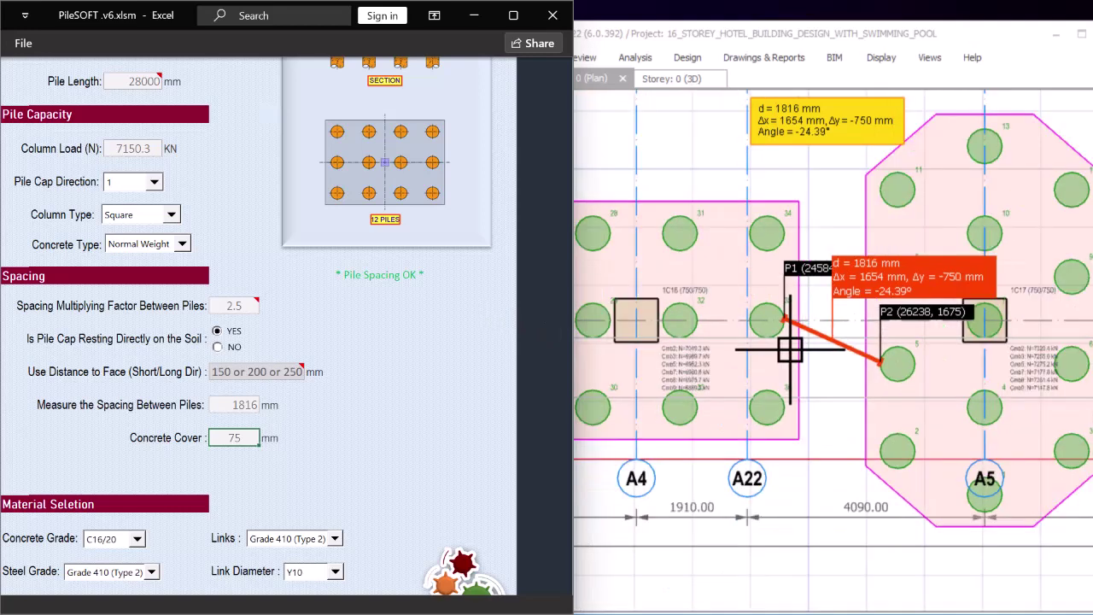
{"action": "left_click", "coordinate": [468, 22]}
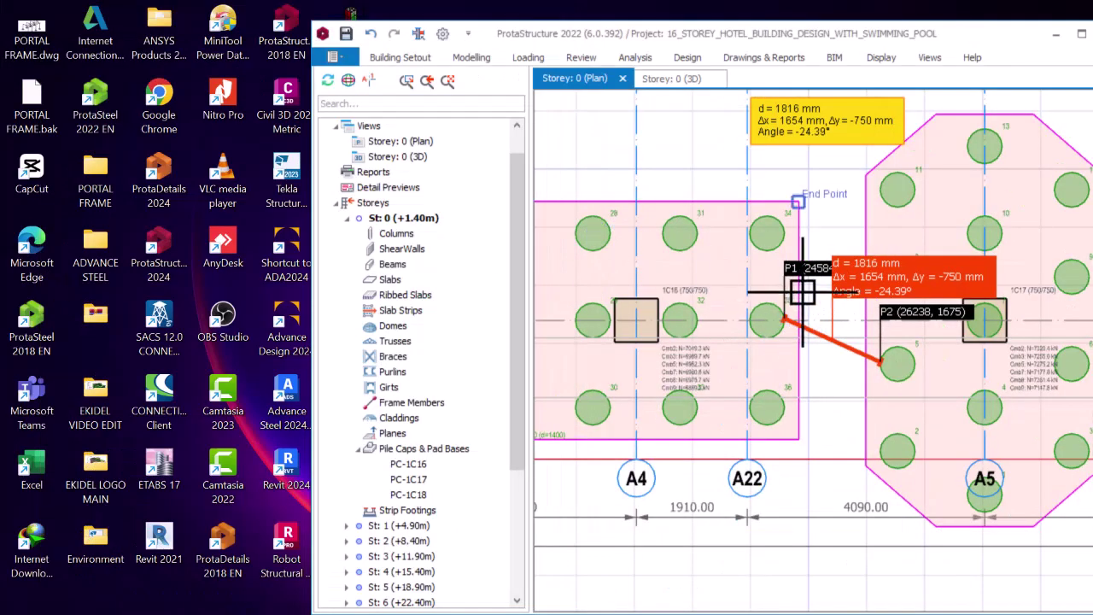
{"action": "left_click", "coordinate": [1081, 33]}
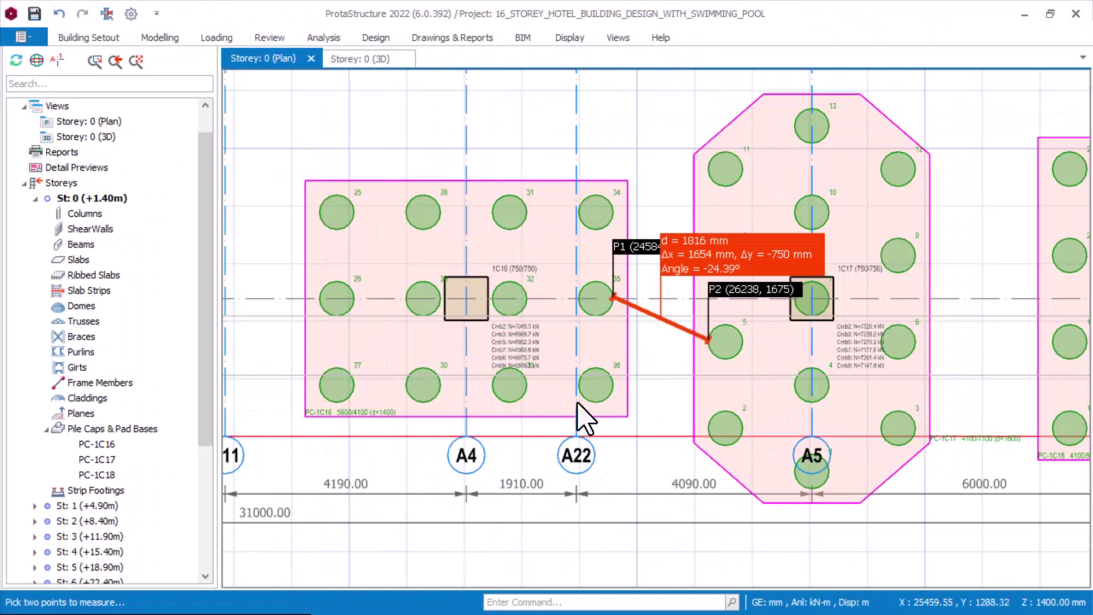
{"action": "scroll", "coordinate": [675, 376], "scroll_direction": "down", "scroll_amount": 4}
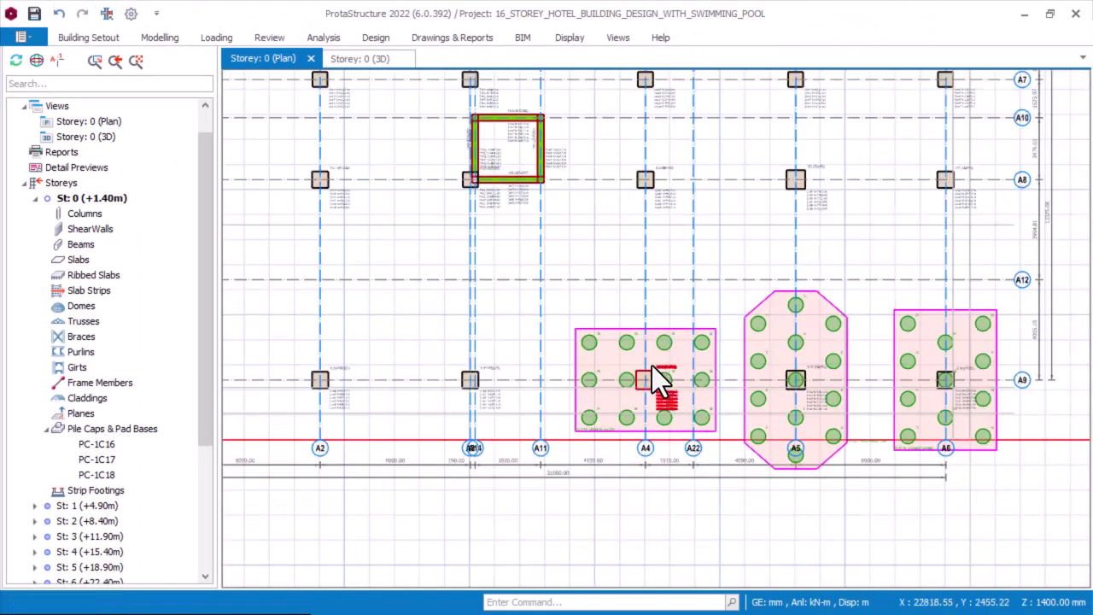
{"action": "scroll", "coordinate": [647, 356], "scroll_direction": "down", "scroll_amount": 1}
{"action": "scroll", "coordinate": [692, 371], "scroll_direction": "up", "scroll_amount": 2}
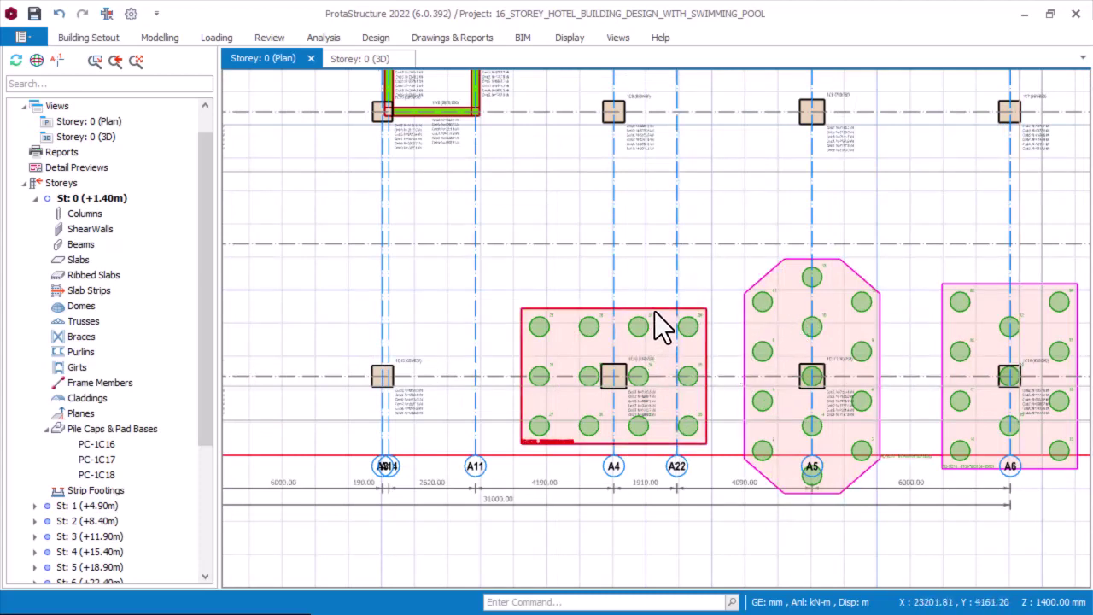
{"action": "right_click", "coordinate": [643, 265]}
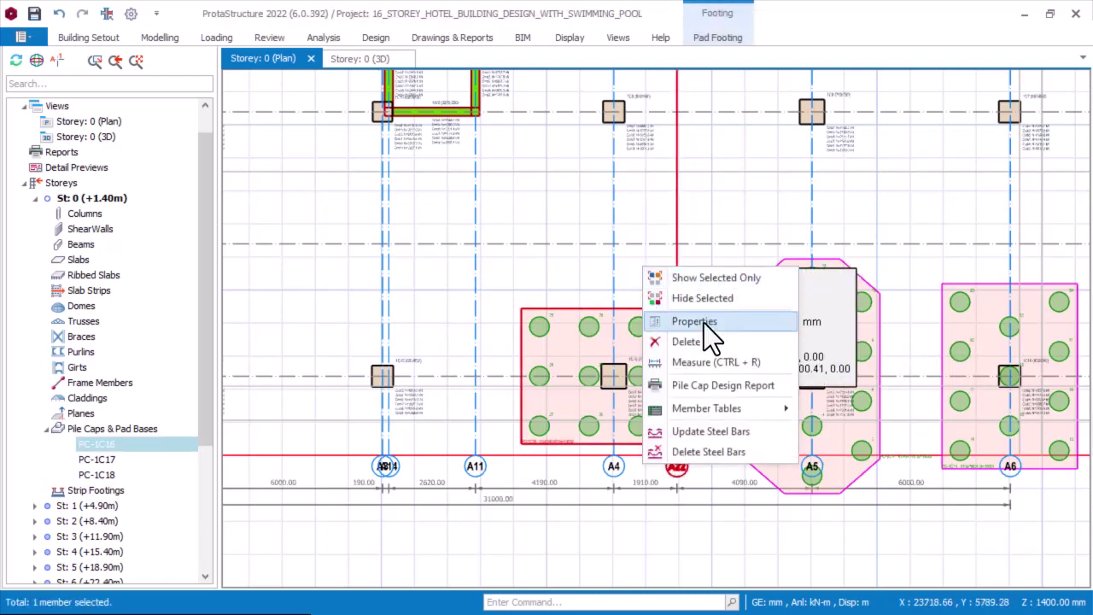
{"action": "left_click", "coordinate": [704, 323]}
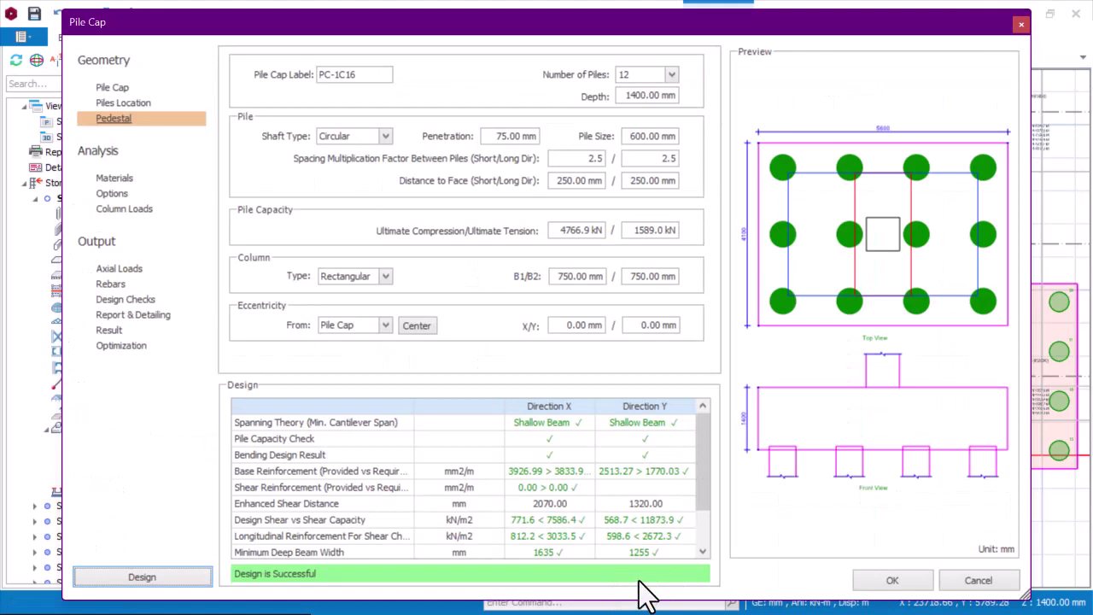
Switch to PileSOFT, review the design data sheet and detail drawing for the 12-pile cap, and return to the input parameters
{"action": "key", "text": "super"}
{"action": "left_click", "coordinate": [622, 594]}
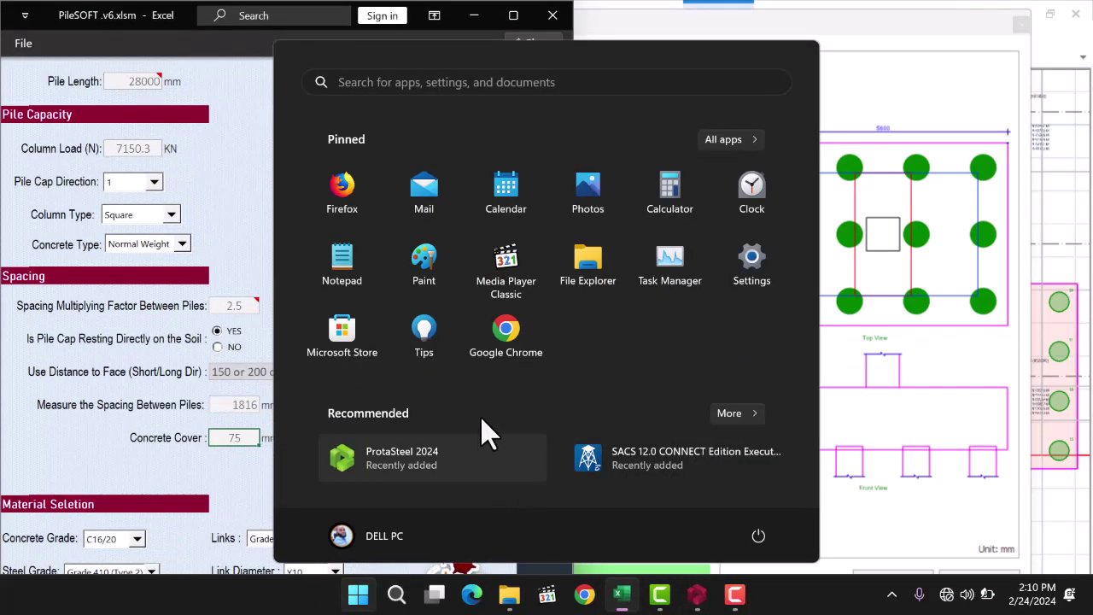
{"action": "scroll", "coordinate": [231, 444], "scroll_direction": "down", "scroll_amount": 5}
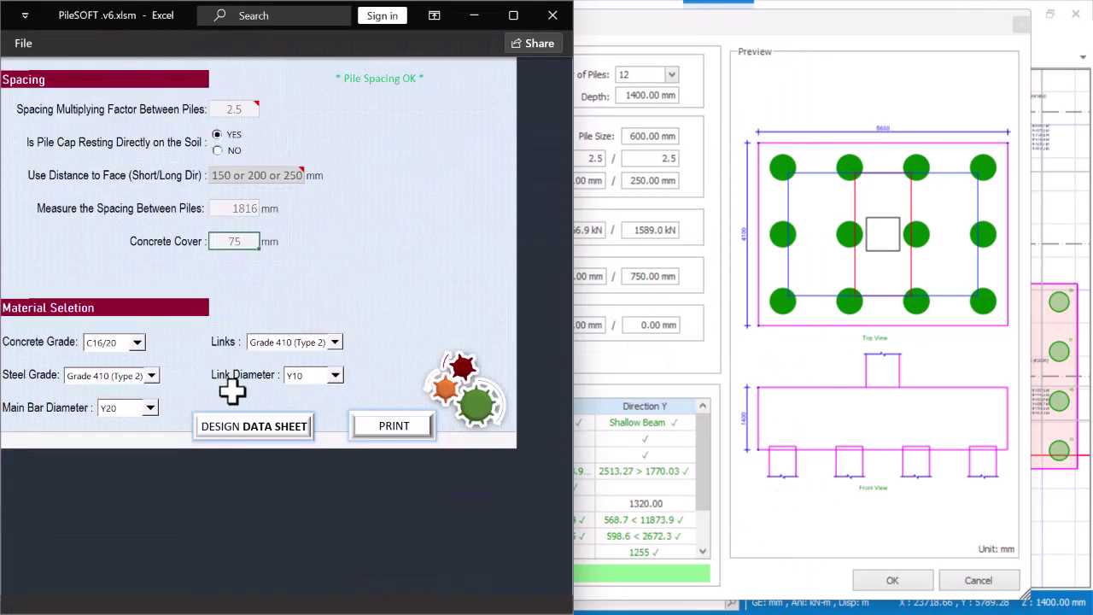
{"action": "left_click", "coordinate": [227, 425]}
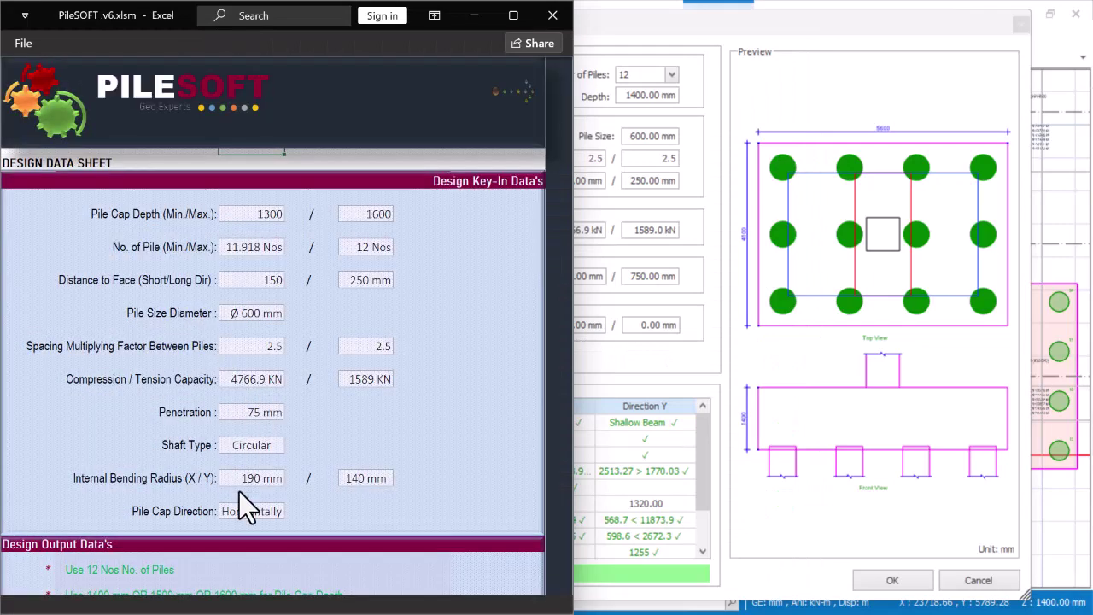
{"action": "scroll", "coordinate": [244, 444], "scroll_direction": "down", "scroll_amount": 10}
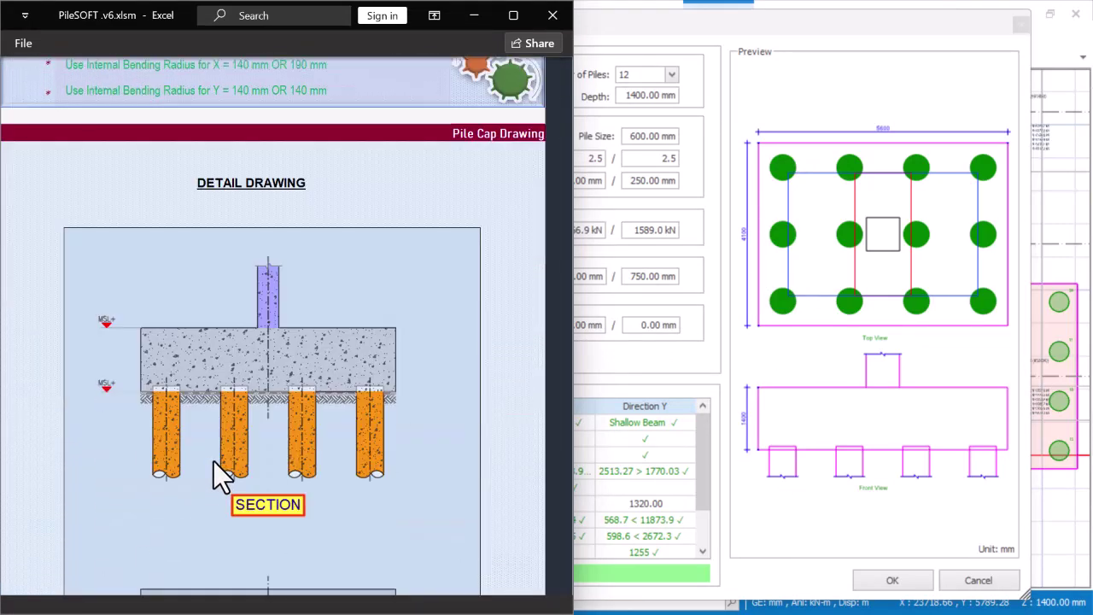
{"action": "scroll", "coordinate": [213, 465], "scroll_direction": "down", "scroll_amount": 5}
{"action": "left_click", "coordinate": [90, 551]}
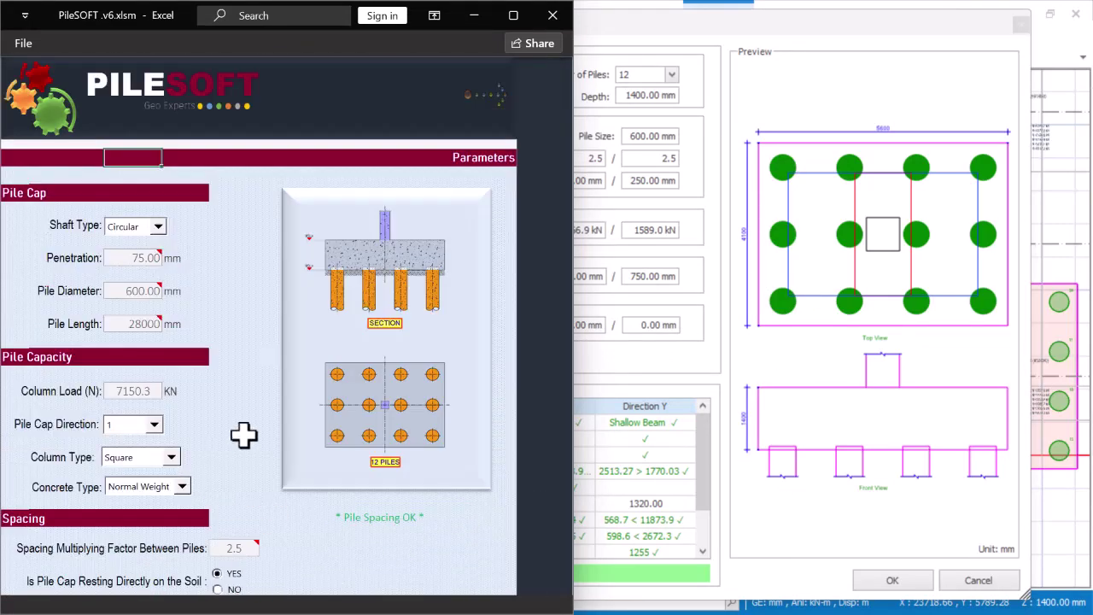
Set the PileSOFT pile cap direction to 2 and show the recommendations in the design data sheet
{"action": "left_click", "coordinate": [154, 425]}
{"action": "left_click", "coordinate": [137, 453]}
{"action": "scroll", "coordinate": [245, 436], "scroll_direction": "down", "scroll_amount": 8}
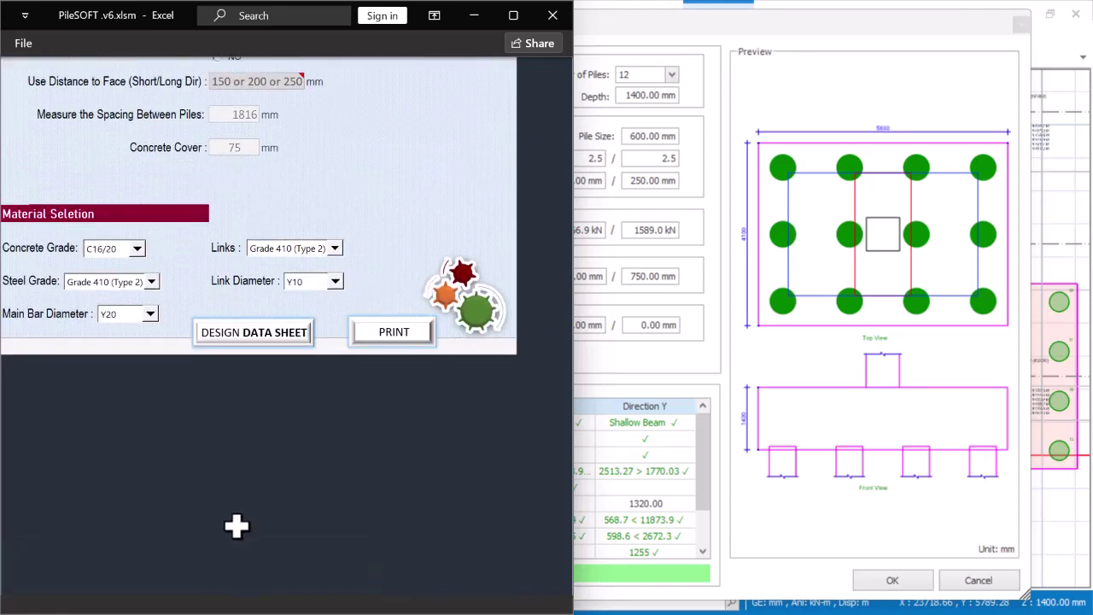
{"action": "left_click", "coordinate": [256, 333]}
{"action": "scroll", "coordinate": [299, 376], "scroll_direction": "down", "scroll_amount": 10}
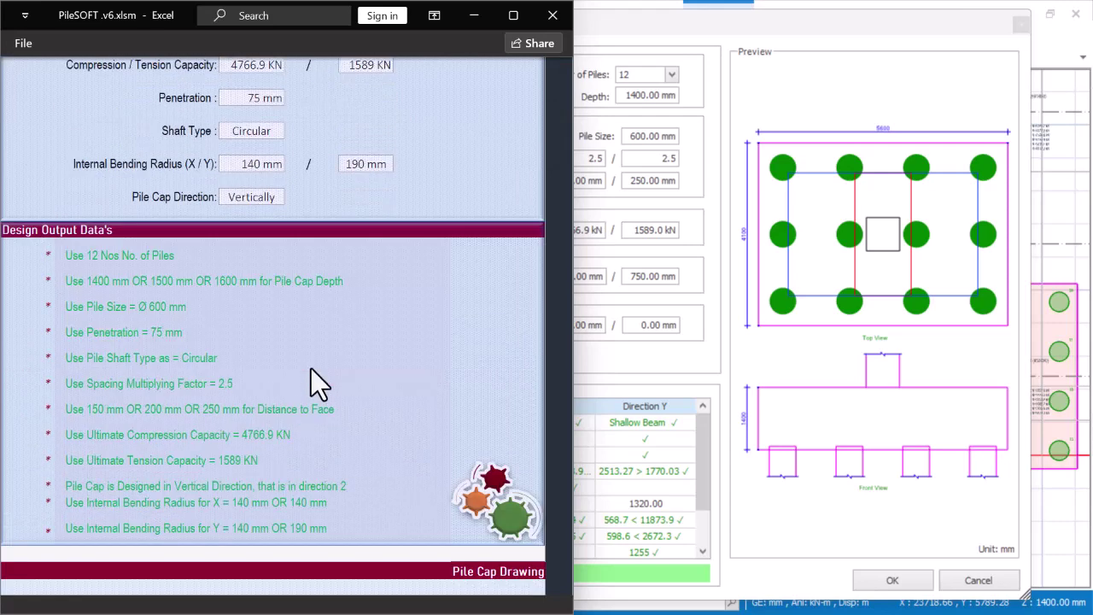
{"action": "scroll", "coordinate": [311, 383], "scroll_direction": "down", "scroll_amount": 2}
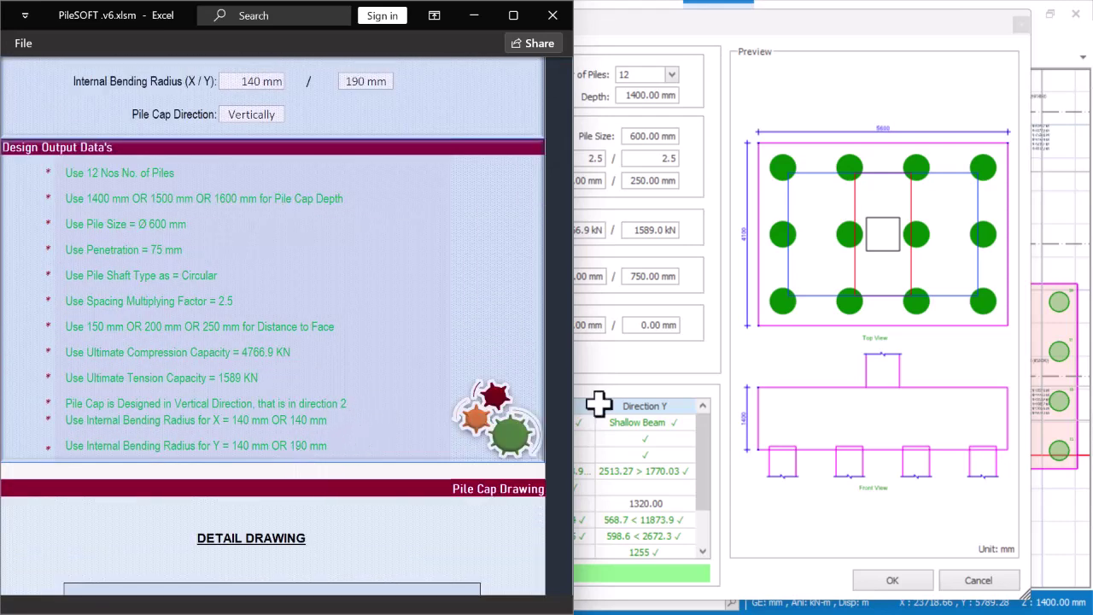
Switch to ProtaStructure, set the design direction of pile cap PC-1C16 to 2 and show its design checks
{"action": "left_click", "coordinate": [776, 366]}
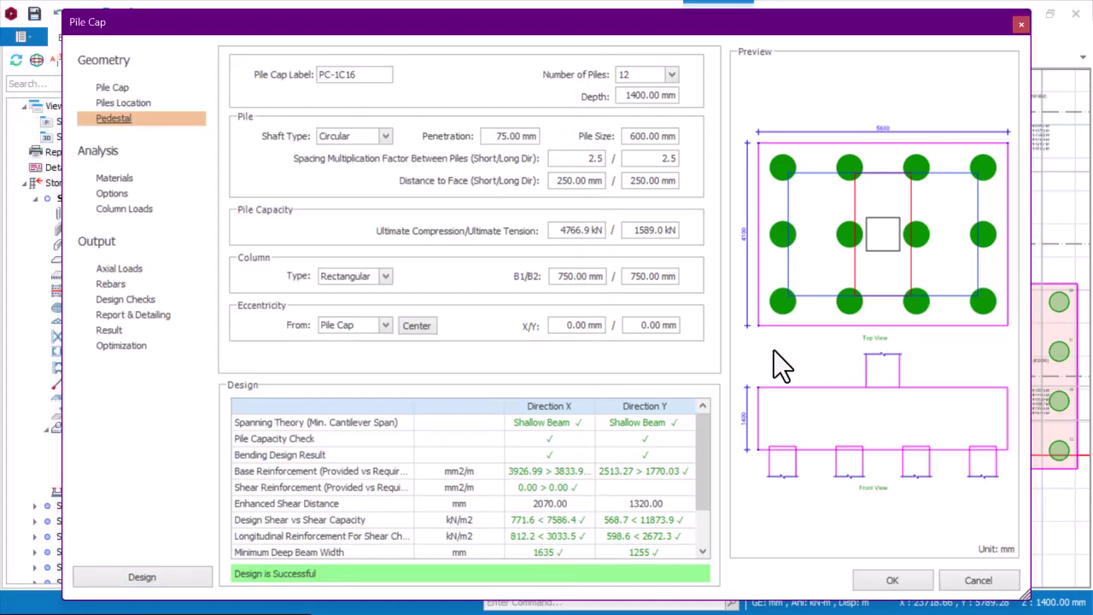
{"action": "left_click", "coordinate": [115, 196]}
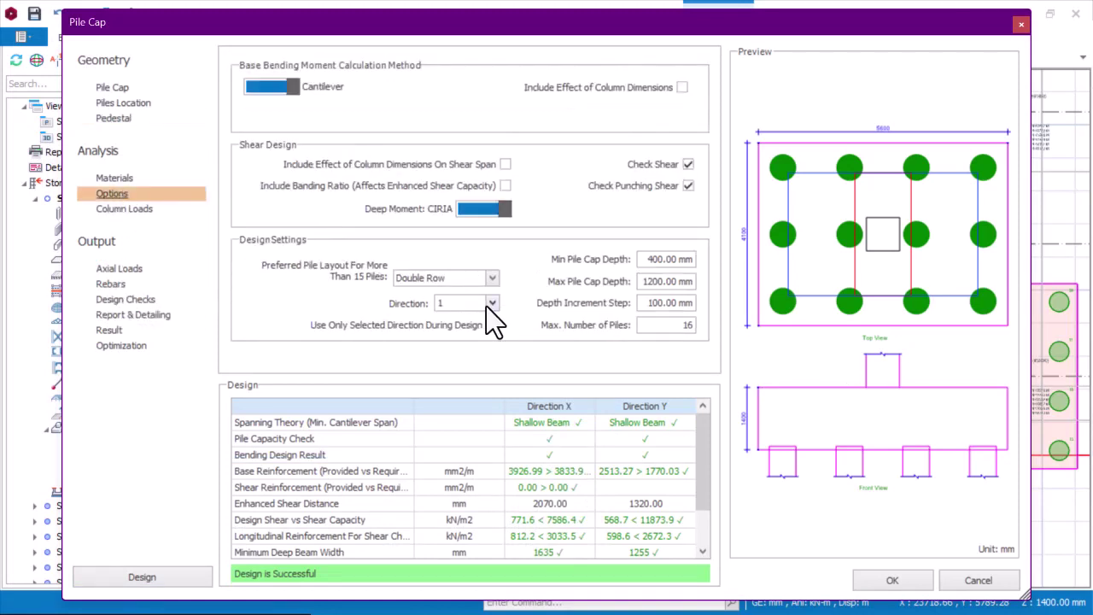
{"action": "left_click", "coordinate": [493, 303]}
{"action": "left_click", "coordinate": [457, 333]}
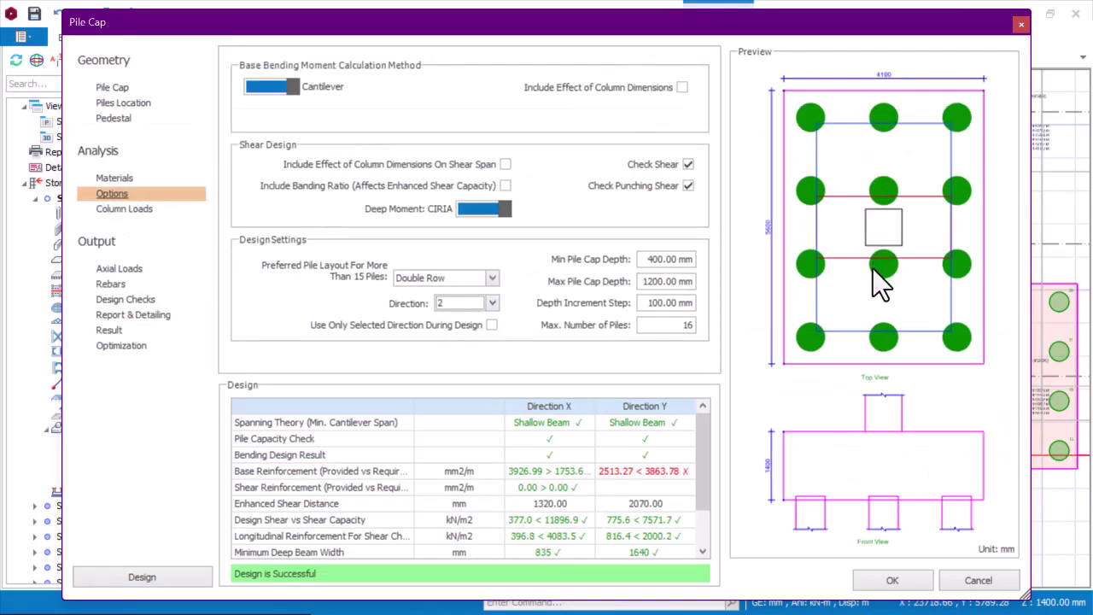
{"action": "left_click", "coordinate": [132, 299]}
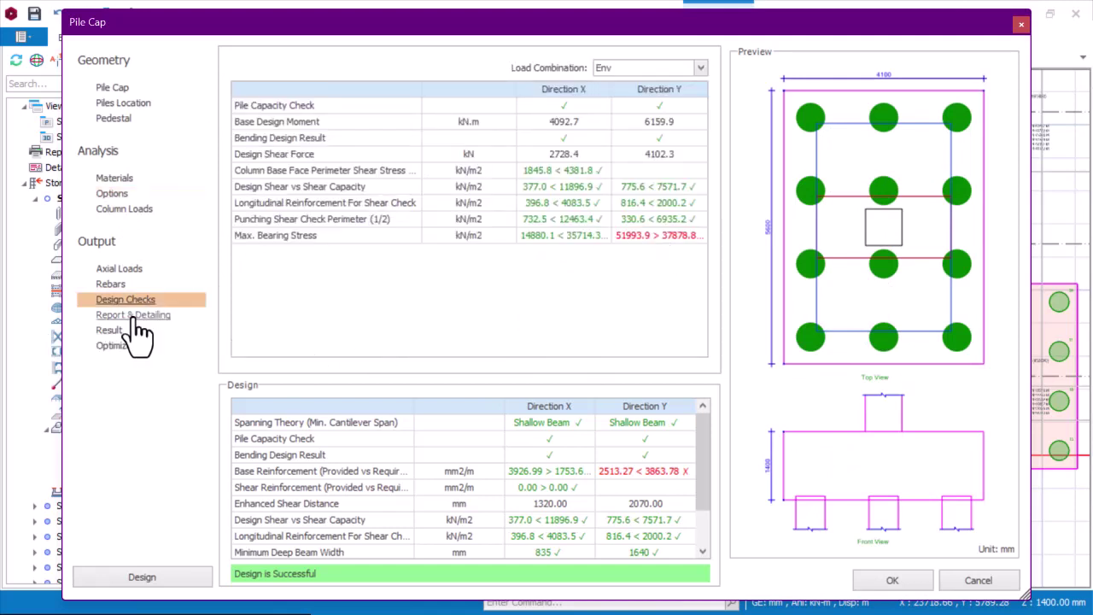
Following PileSOFT's recommendation, set the cap's internal bending radii to 140 mm in X and 190 mm in Y, then show its geometry settings
{"action": "left_click", "coordinate": [112, 284]}
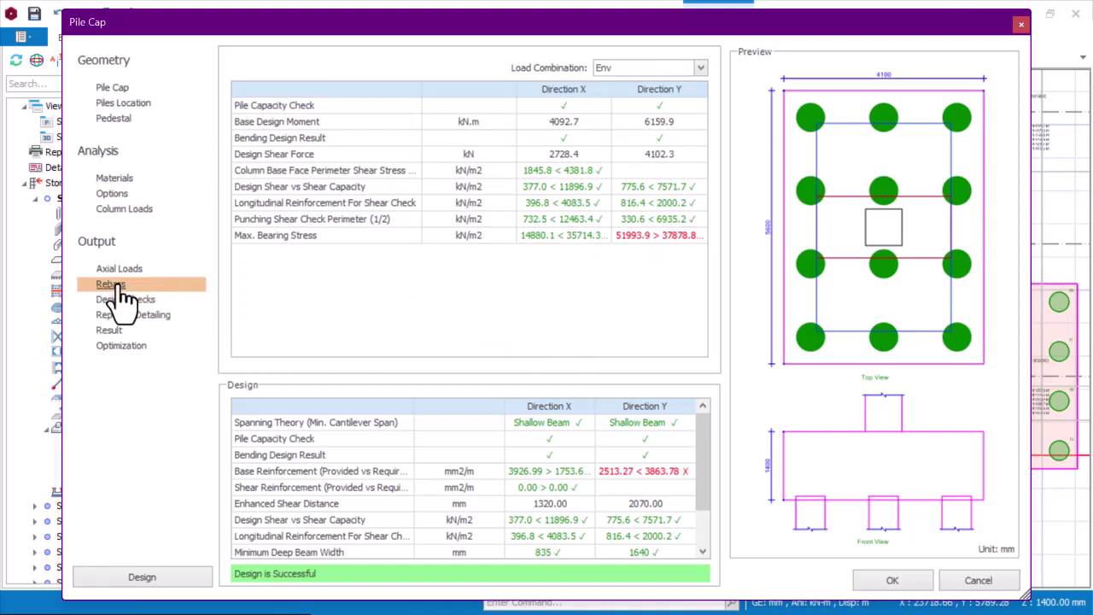
{"action": "left_click", "coordinate": [649, 303]}
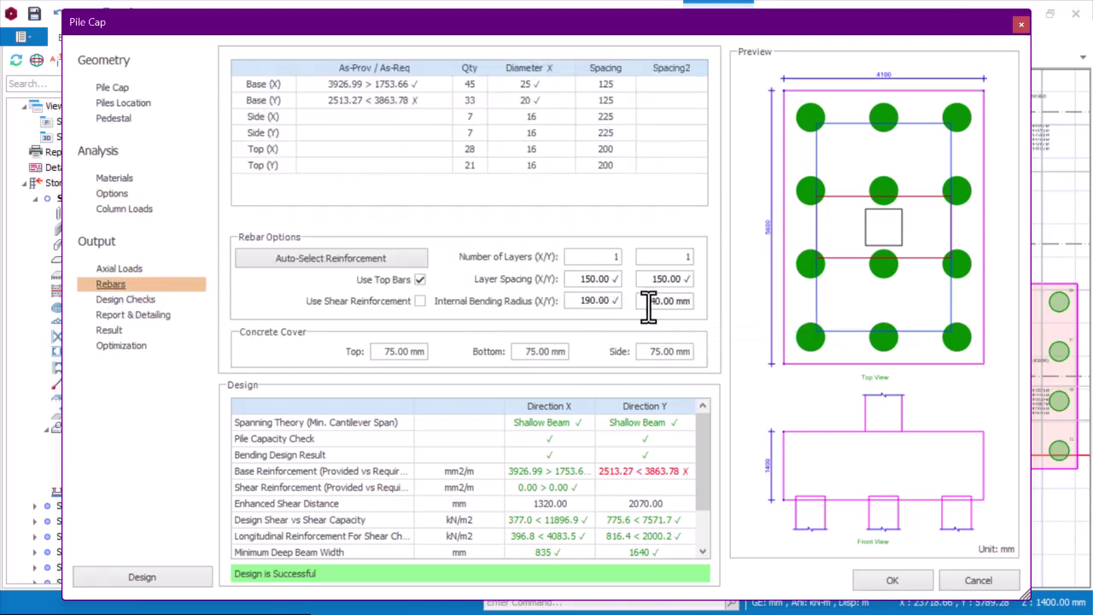
{"action": "double_click", "coordinate": [653, 300]}
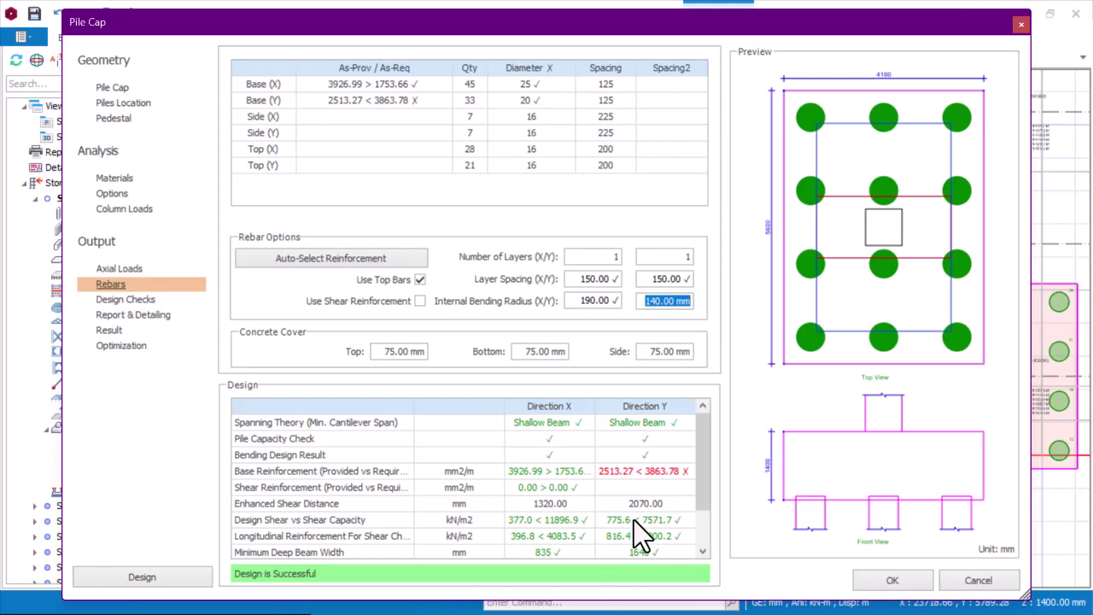
{"action": "key", "text": "super"}
{"action": "left_click", "coordinate": [622, 594]}
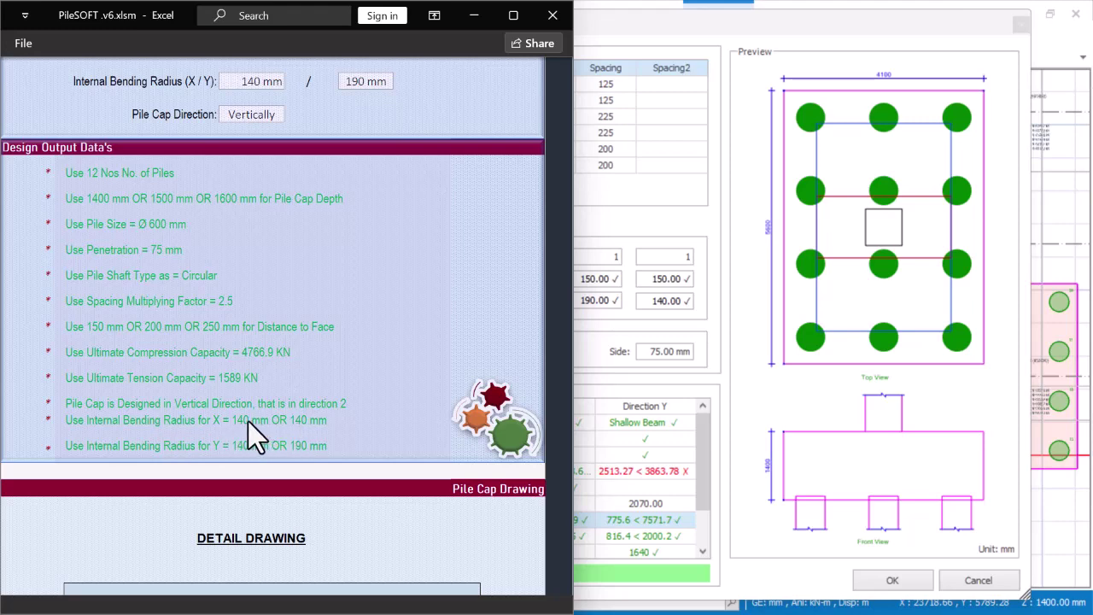
{"action": "left_click", "coordinate": [668, 300]}
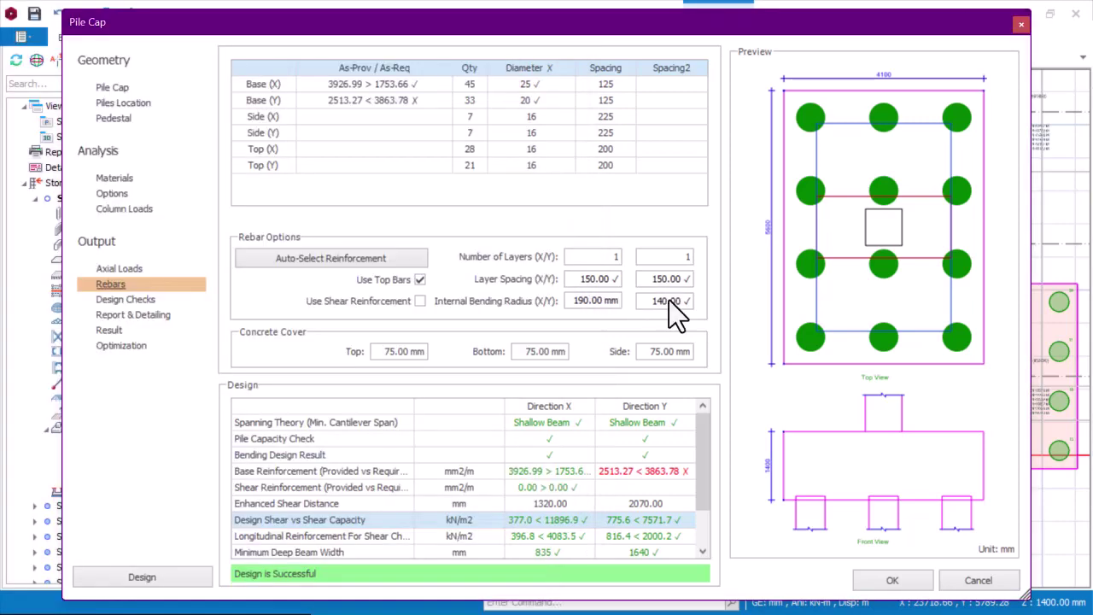
{"action": "left_click_drag", "start_coordinate": [649, 303], "coordinate": [703, 302]}
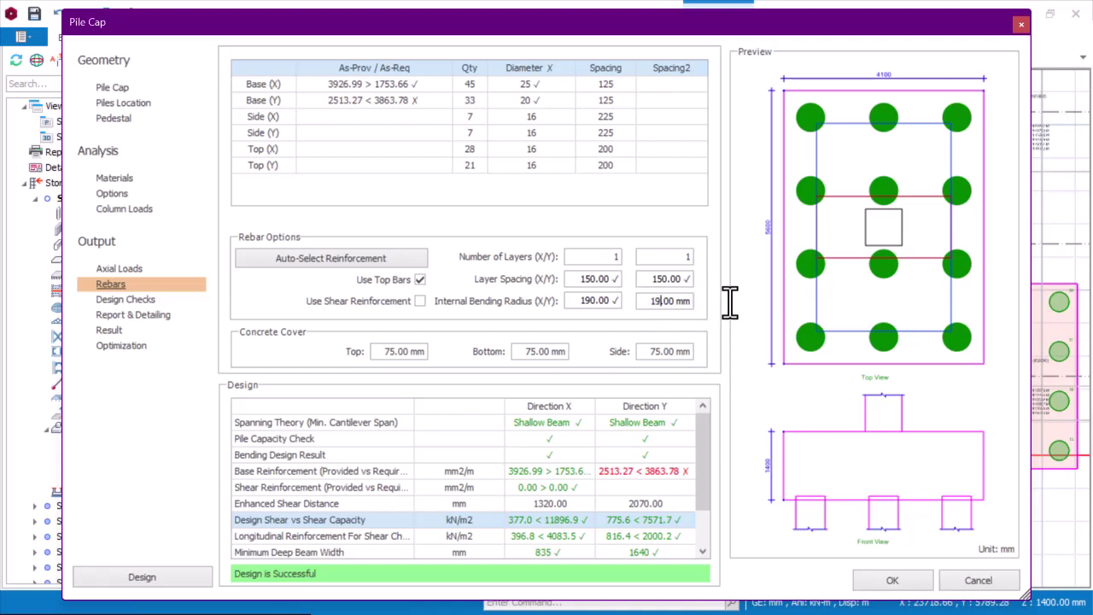
{"action": "left_click", "coordinate": [585, 303]}
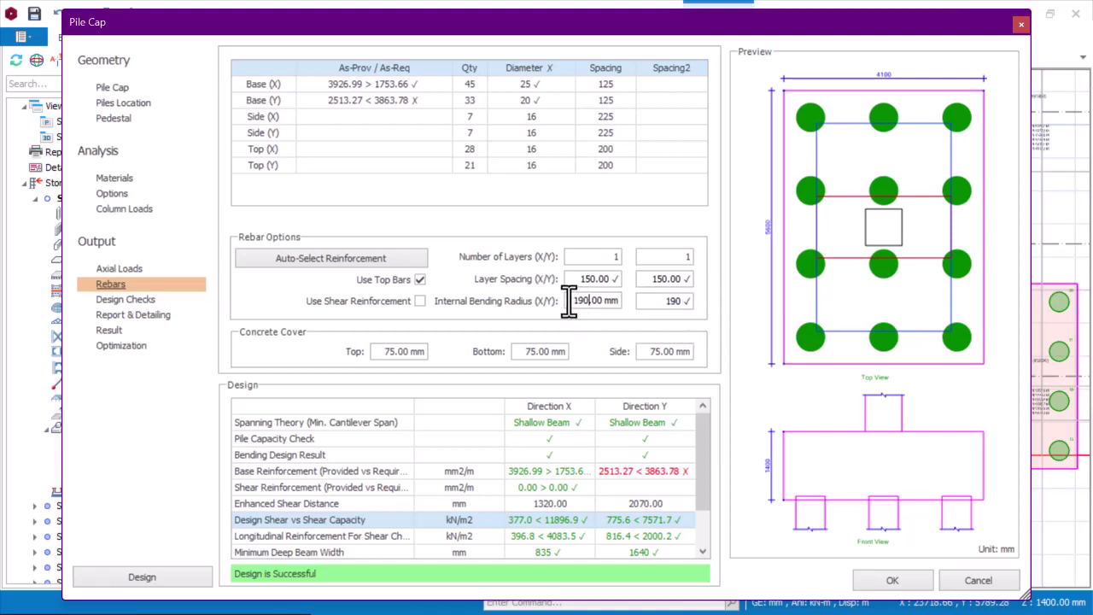
{"action": "key", "text": "BackSpace"}
{"action": "key", "text": "BackSpace"}
{"action": "key", "text": "Delete"}
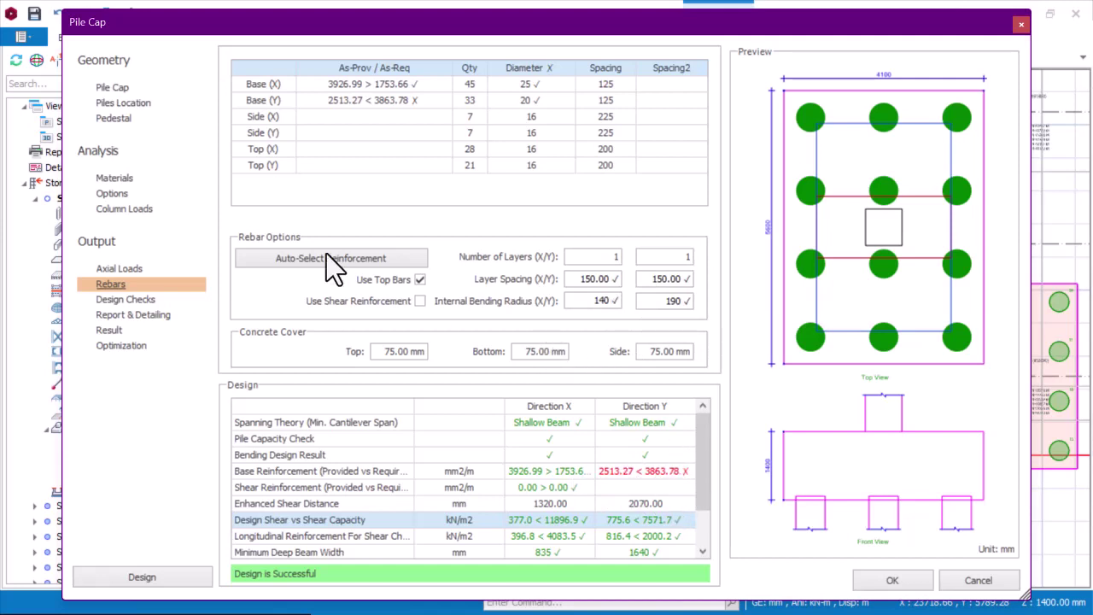
{"action": "left_click", "coordinate": [122, 88]}
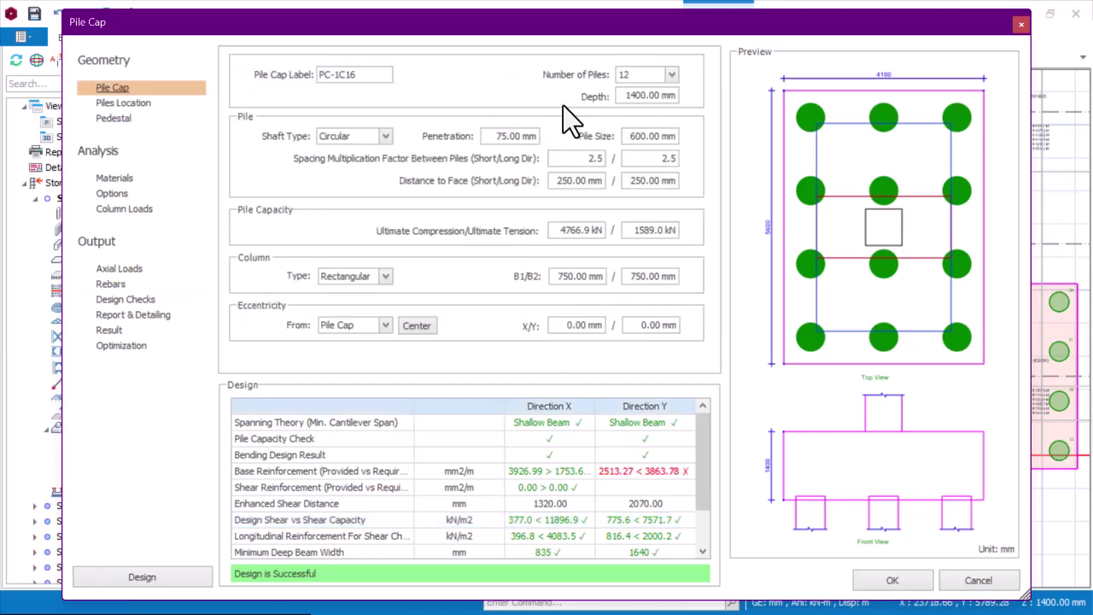
Switch to PileSOFT to check its recommended pile cap depths, and return to the PC-1C16 geometry settings in ProtaStructure
{"action": "left_click", "coordinate": [630, 96]}
{"action": "key", "text": "super"}
{"action": "left_click", "coordinate": [662, 602]}
{"action": "key", "text": "super"}
{"action": "left_click", "coordinate": [623, 596]}
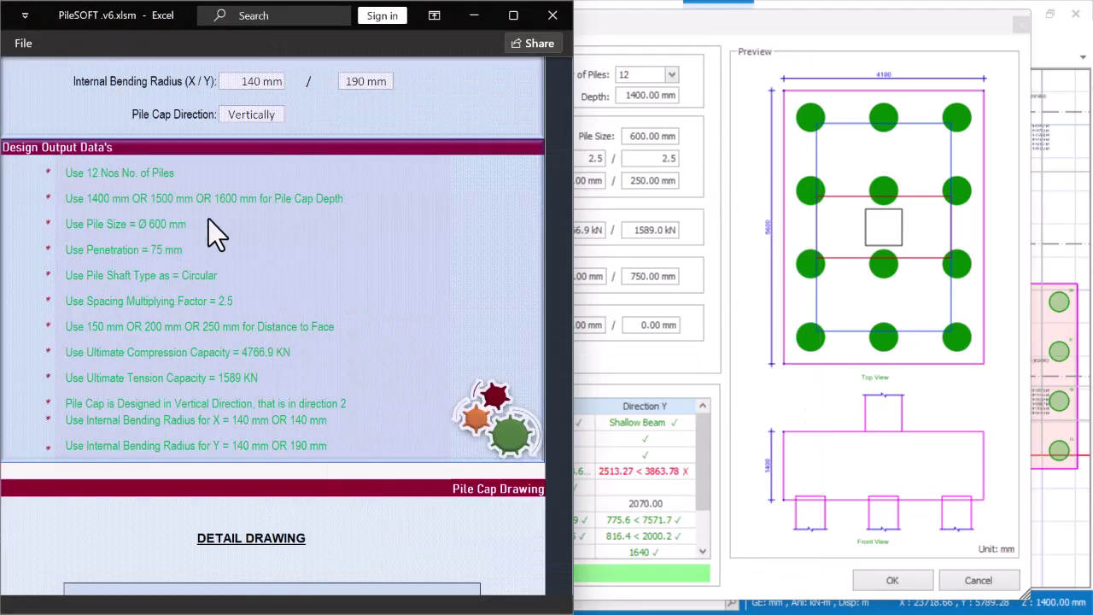
{"action": "left_click", "coordinate": [701, 186]}
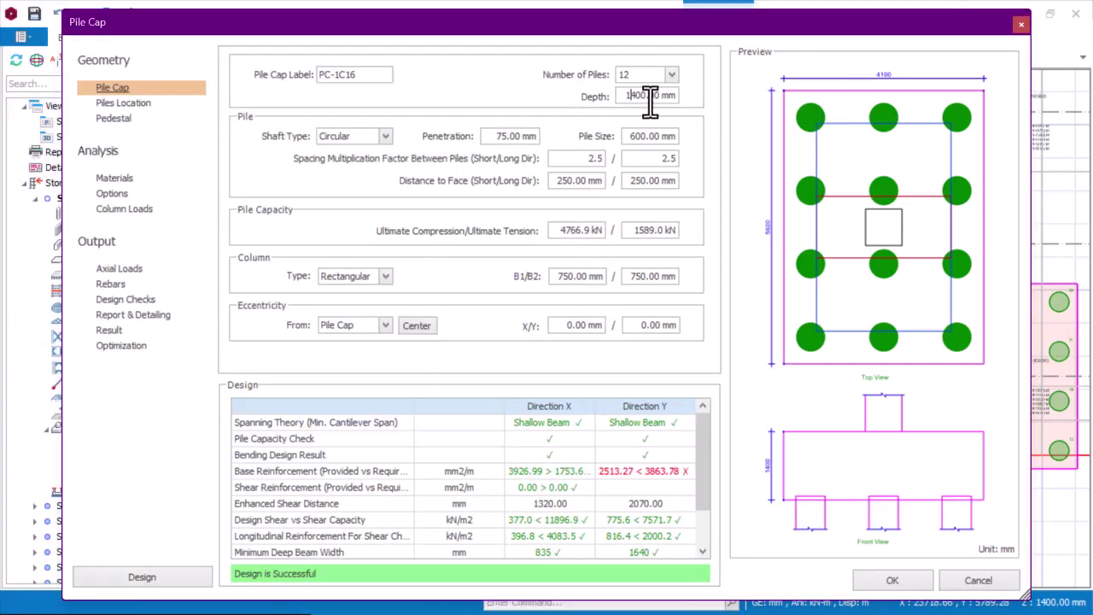
Try a depth of 1500 mm for pile cap PC-1C16
{"action": "left_click_drag", "start_coordinate": [628, 95], "coordinate": [656, 96]}
{"action": "type", "text": "5"}
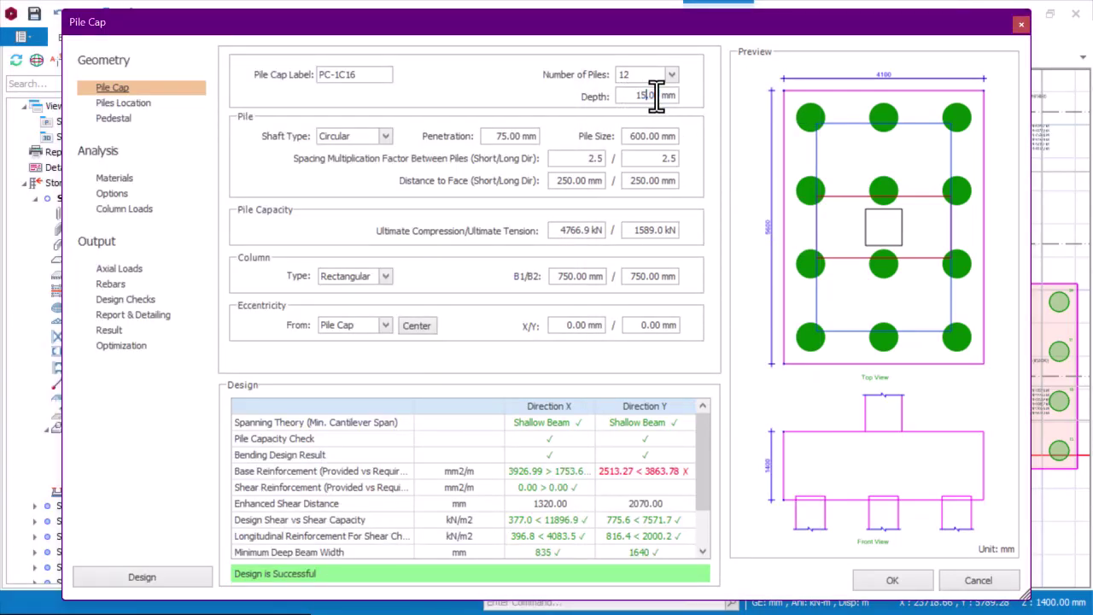
{"action": "left_click", "coordinate": [630, 139]}
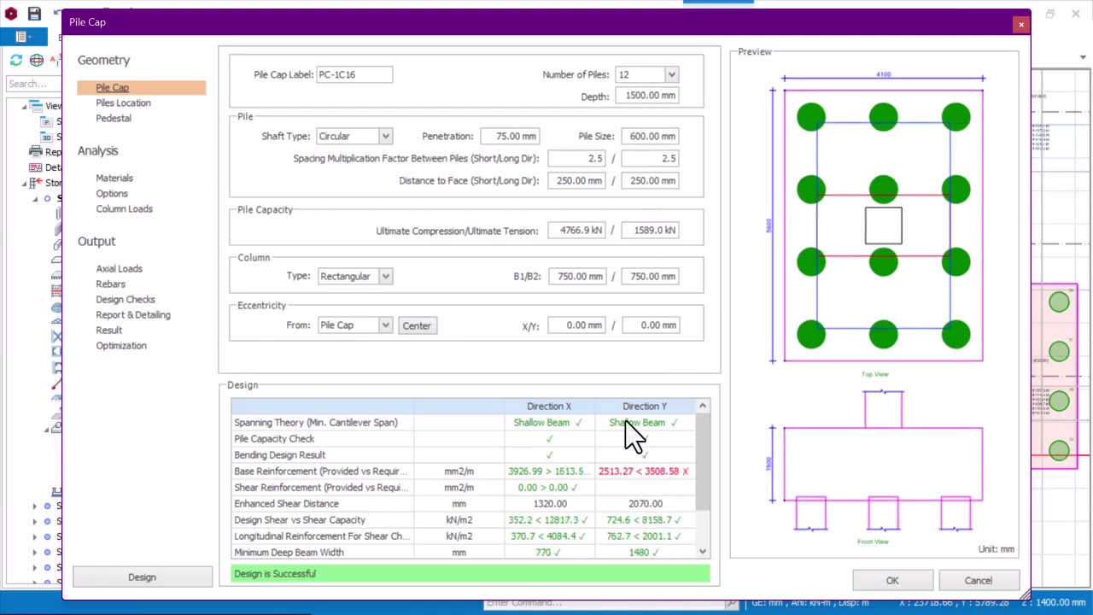
Try a depth of 1600 mm for pile cap PC-1C16, look at its design checks and return to the geometry settings
{"action": "left_click_drag", "start_coordinate": [619, 96], "coordinate": [702, 95]}
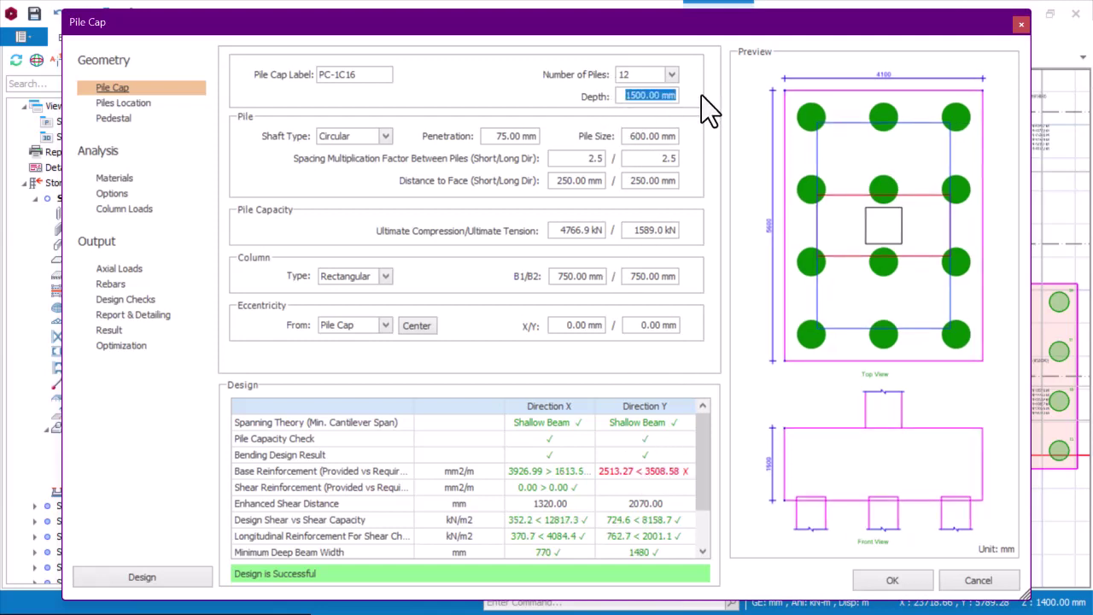
{"action": "type", "text": "1600"}
{"action": "left_click", "coordinate": [638, 137]}
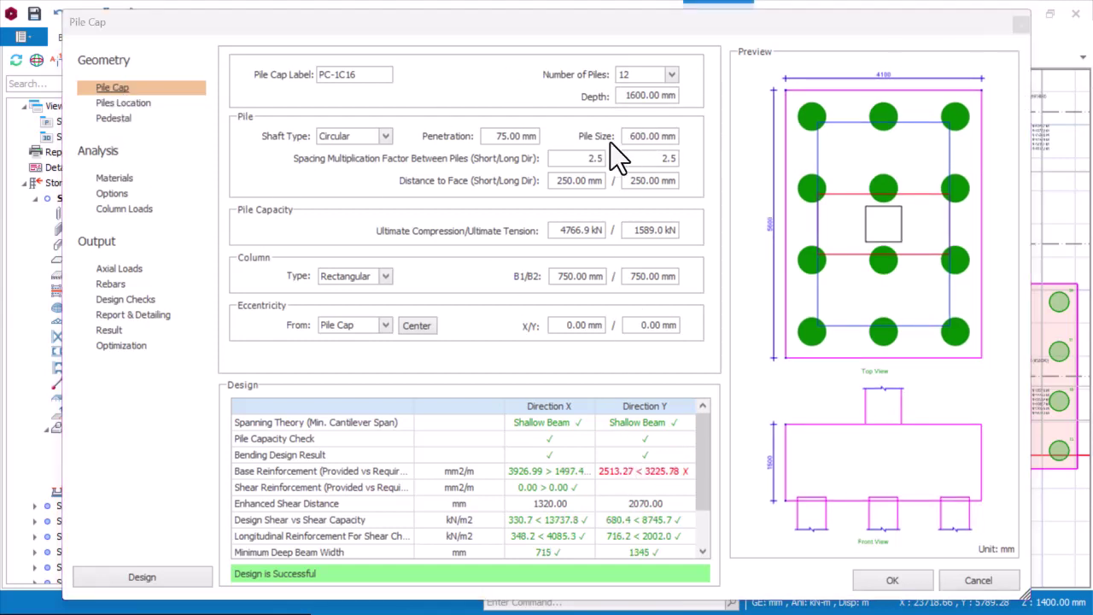
{"action": "left_click", "coordinate": [134, 301]}
{"action": "left_click", "coordinate": [115, 88]}
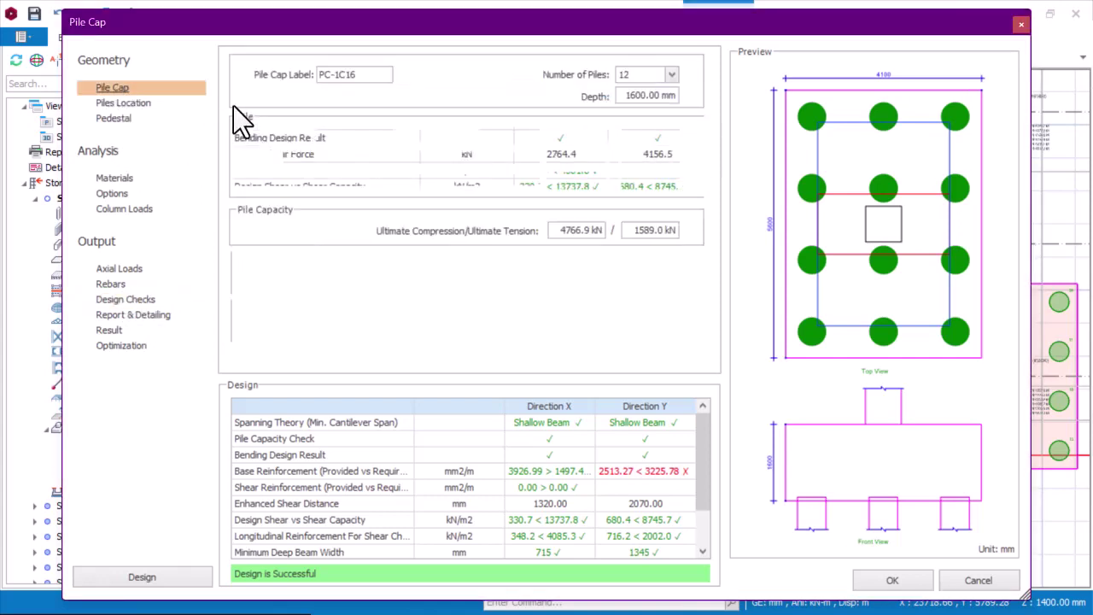
Look at the cap's reinforcement table, return to its geometry settings and set the depth back to 1400 mm
{"action": "left_click", "coordinate": [110, 283]}
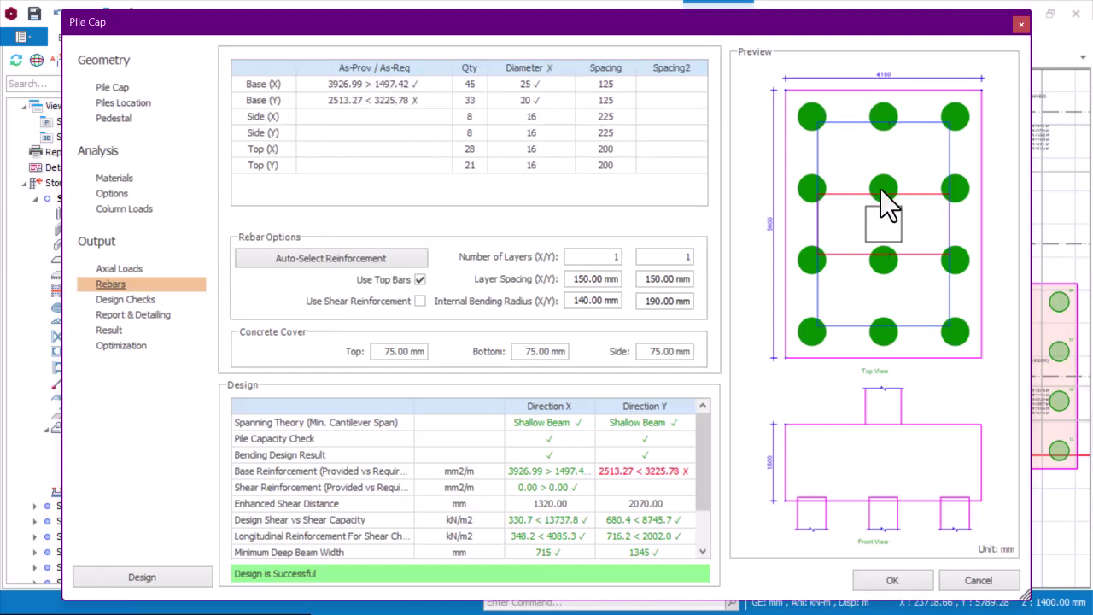
{"action": "left_click", "coordinate": [128, 89]}
{"action": "left_click_drag", "start_coordinate": [625, 95], "coordinate": [709, 107]}
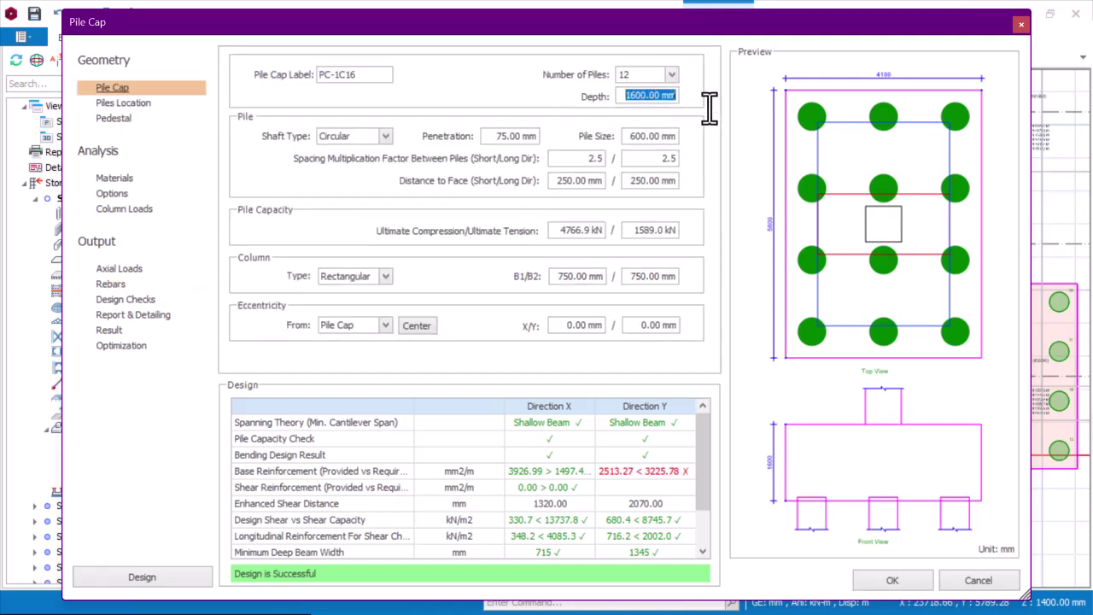
{"action": "type", "text": "1200"}
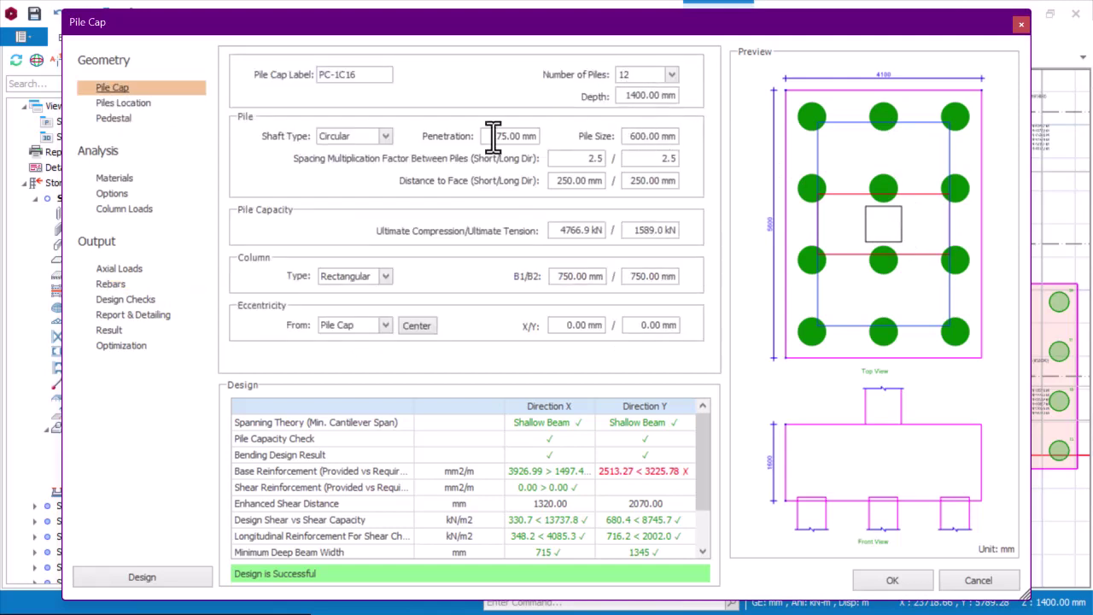
Set the cap's base reinforcement to 20 mm diameter bars in X and 25 mm diameter bars in Y
{"action": "left_click", "coordinate": [111, 284]}
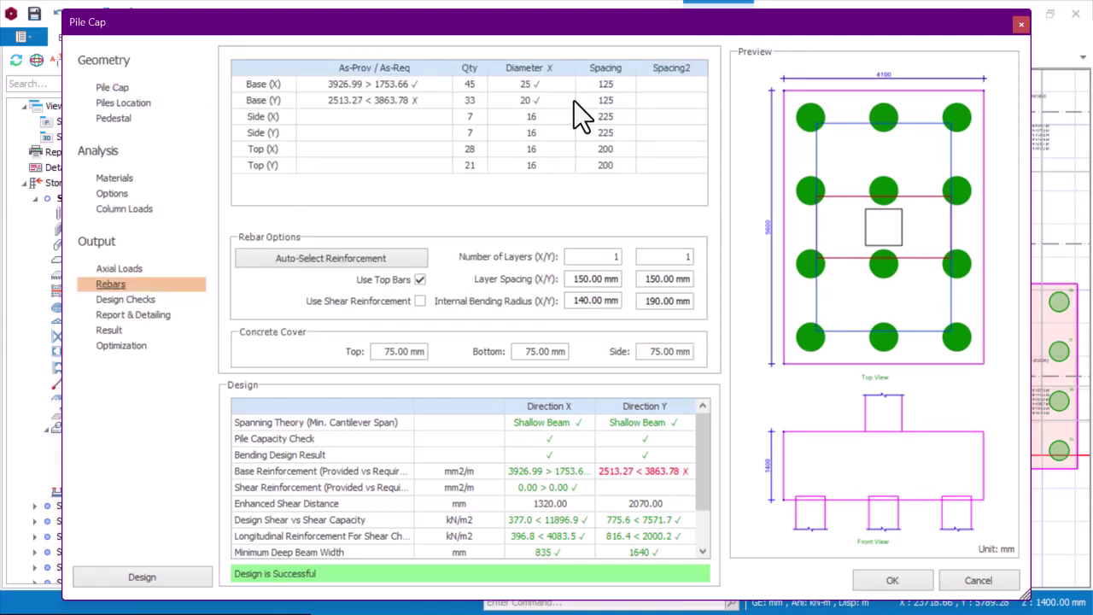
{"action": "left_click", "coordinate": [528, 86]}
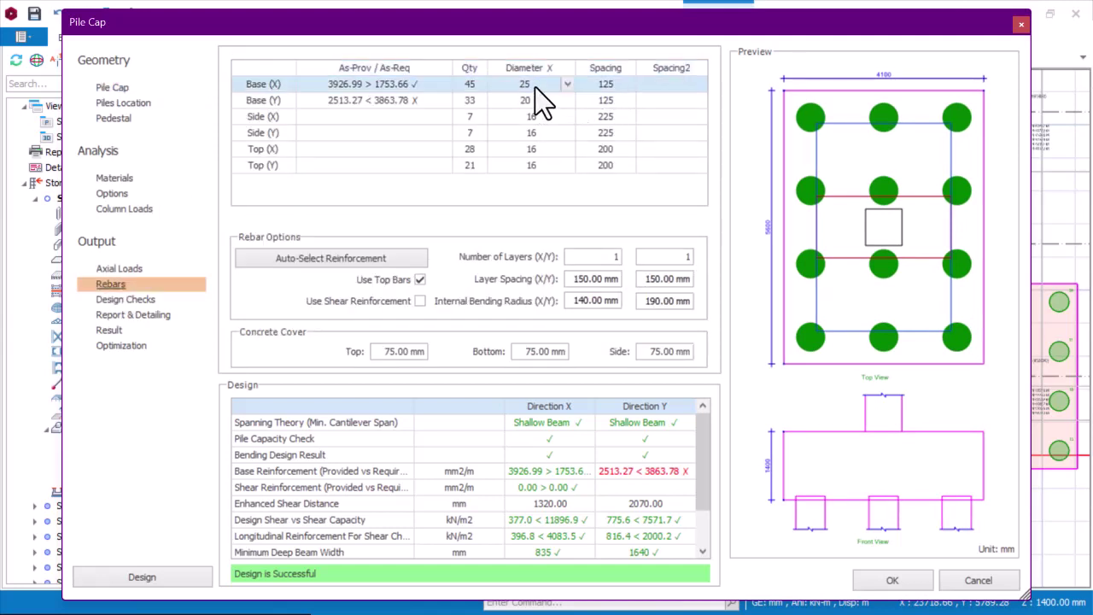
{"action": "left_click", "coordinate": [566, 84]}
{"action": "left_click", "coordinate": [525, 117]}
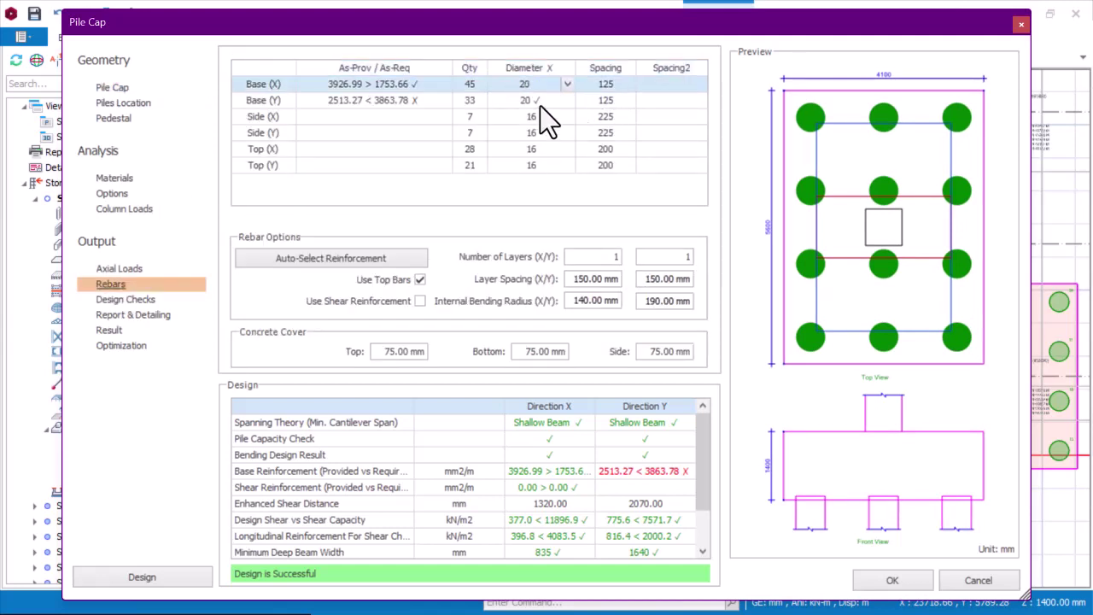
{"action": "left_click", "coordinate": [541, 102]}
{"action": "left_click", "coordinate": [556, 99]}
{"action": "left_click", "coordinate": [520, 139]}
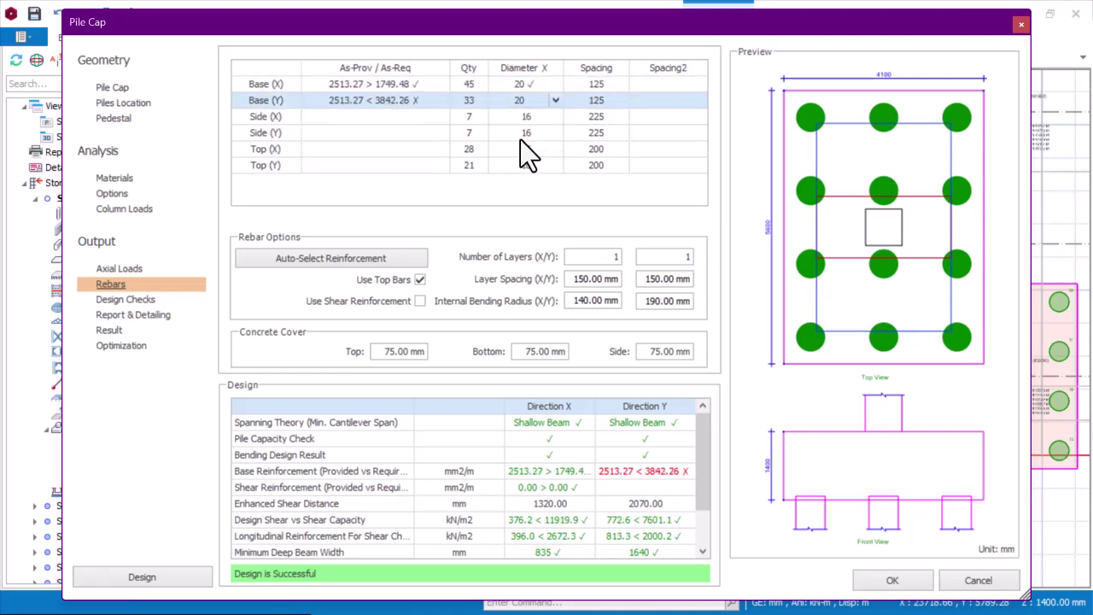
{"action": "left_click", "coordinate": [591, 90]}
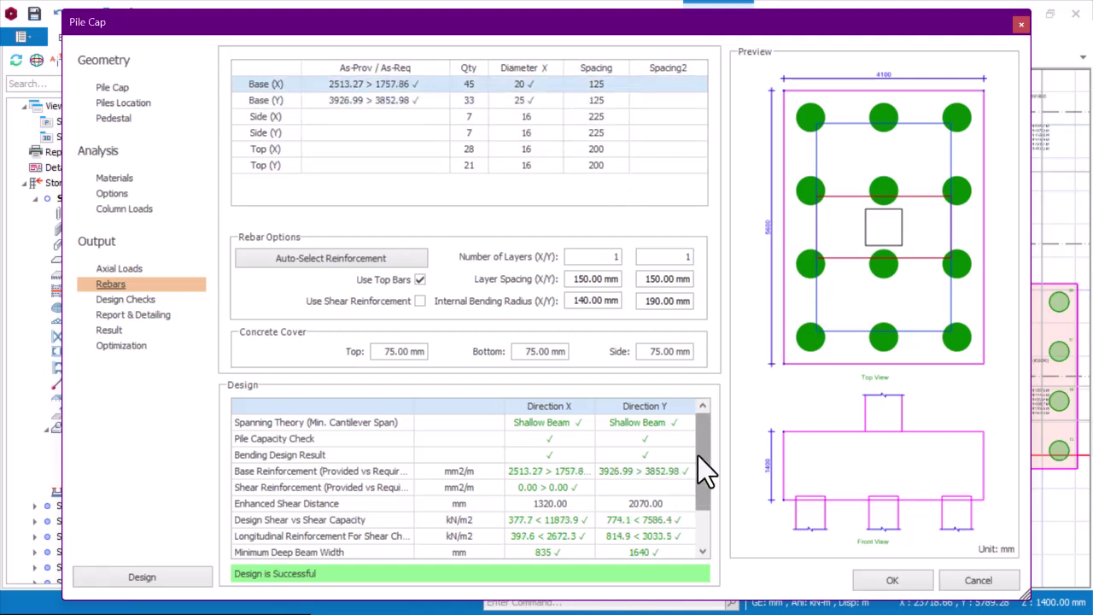
Review the remaining design results and checks for PC-1C16, and accept the pile cap design
{"action": "left_click_drag", "start_coordinate": [698, 455], "coordinate": [702, 506]}
{"action": "left_click", "coordinate": [132, 301]}
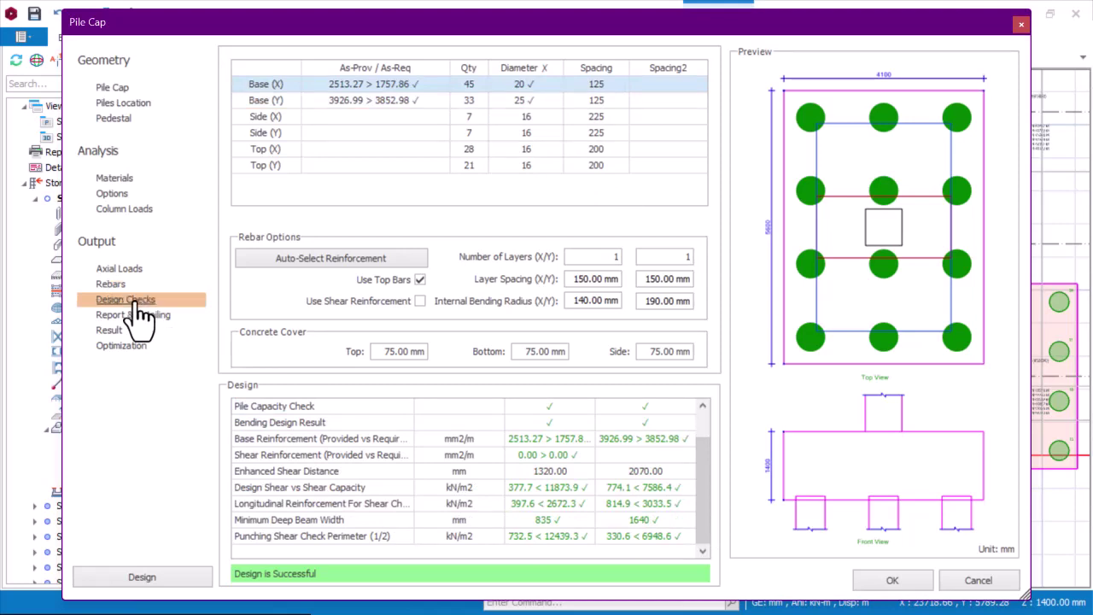
{"action": "left_click", "coordinate": [888, 583]}
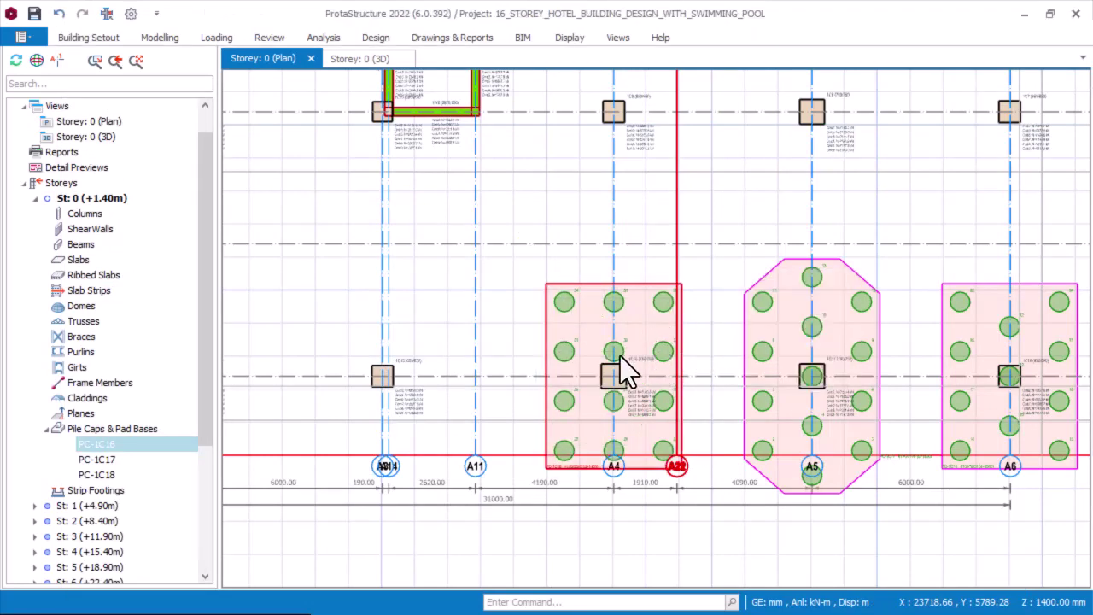
Switch to PileSOFT in full-screen size, review the 12-pile design data sheet and detail drawing, and return to the input parameters
{"action": "key", "text": "super"}
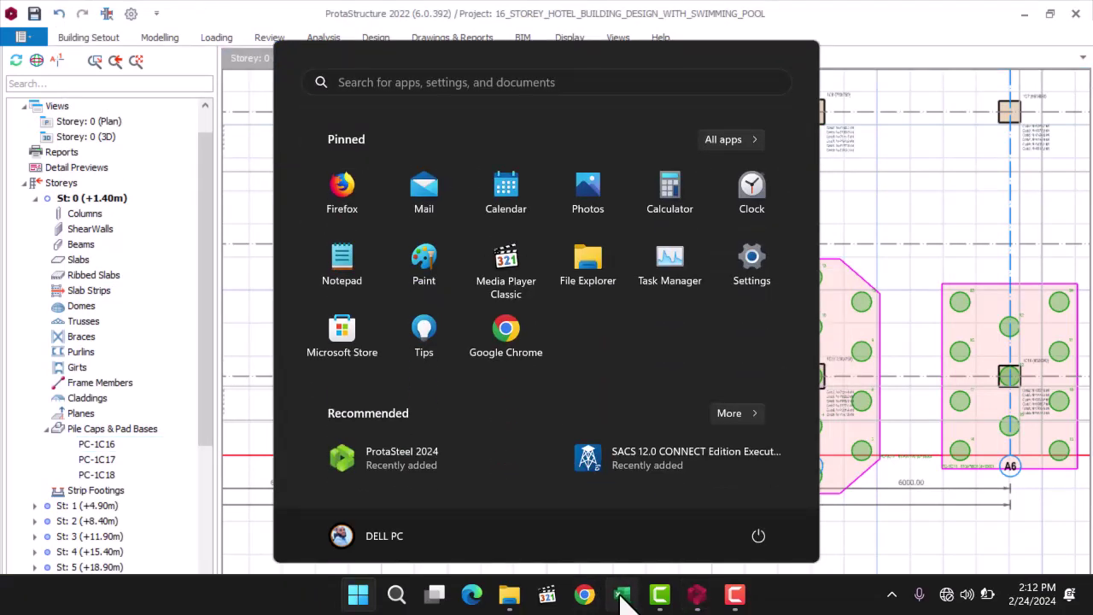
{"action": "left_click", "coordinate": [623, 594]}
{"action": "left_click", "coordinate": [513, 16]}
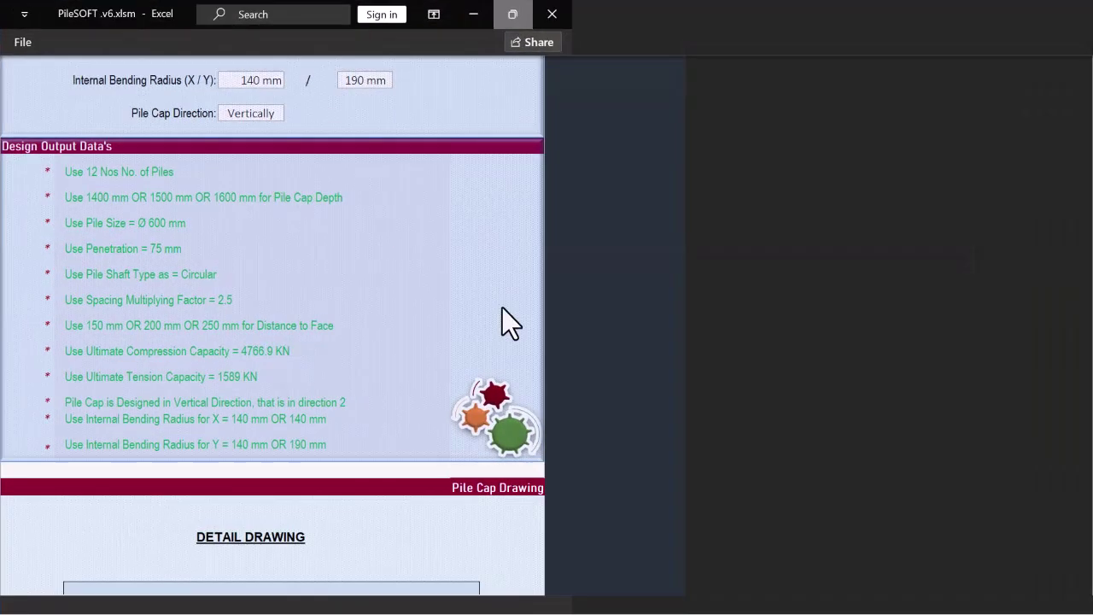
{"action": "scroll", "coordinate": [427, 295], "scroll_direction": "up", "scroll_amount": 5}
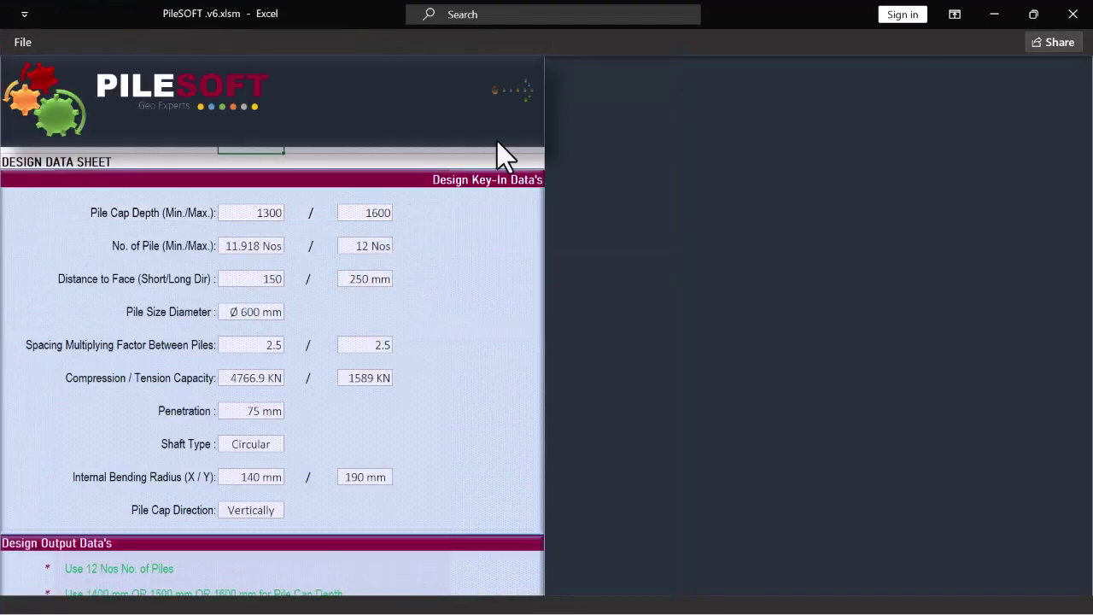
{"action": "scroll", "coordinate": [406, 229], "scroll_direction": "down", "scroll_amount": 10}
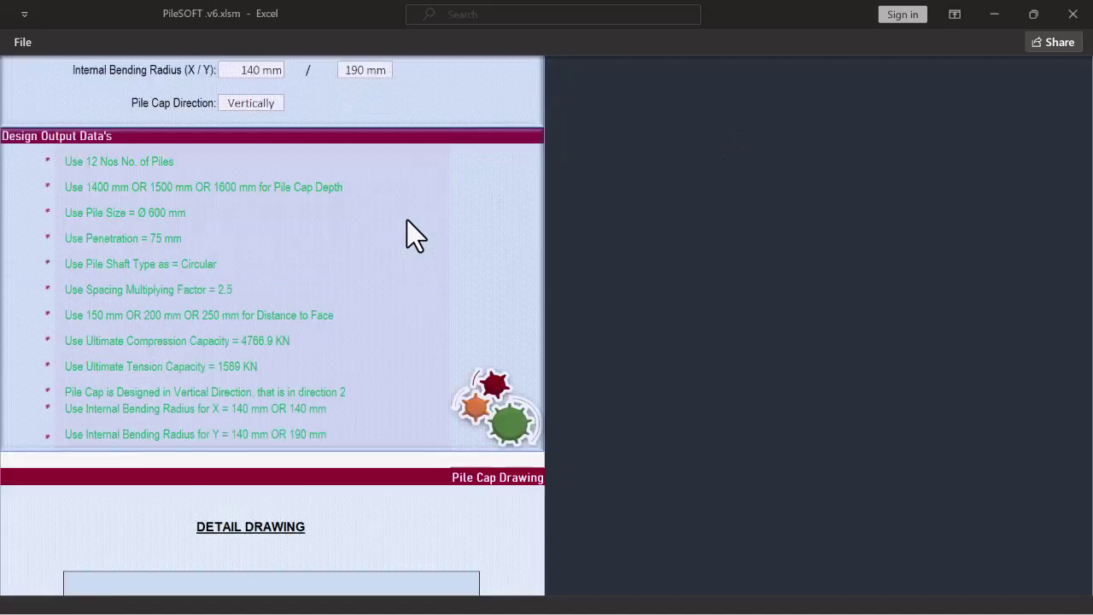
{"action": "scroll", "coordinate": [407, 239], "scroll_direction": "down", "scroll_amount": 10}
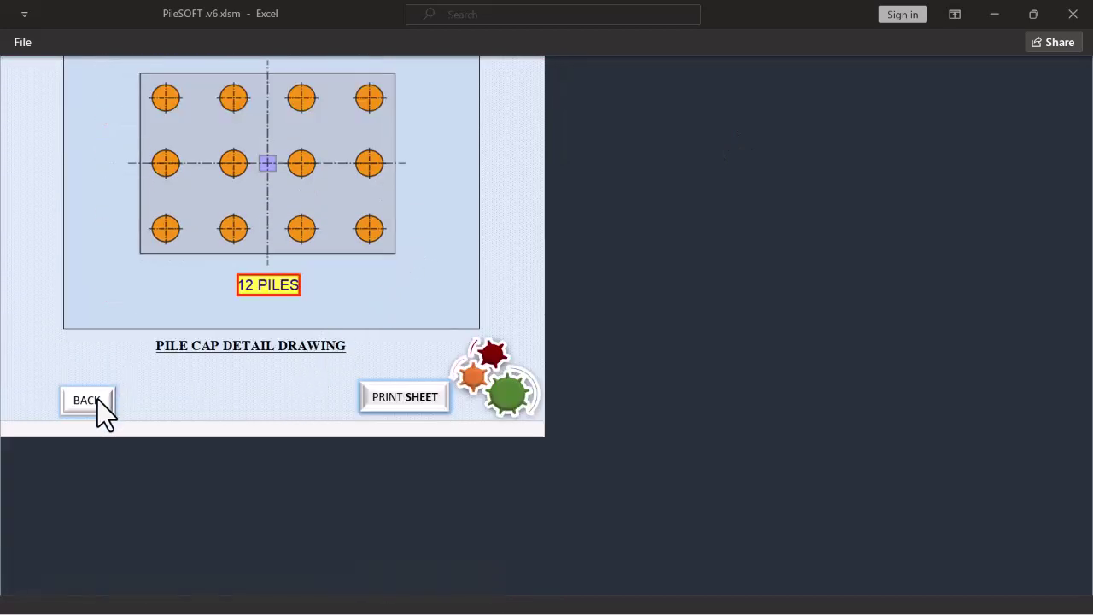
{"action": "left_click", "coordinate": [104, 400]}
Look over the PileSOFT input parameters and reopen the design data sheet to review the recommendations
{"action": "scroll", "coordinate": [247, 269], "scroll_direction": "down", "scroll_amount": 5}
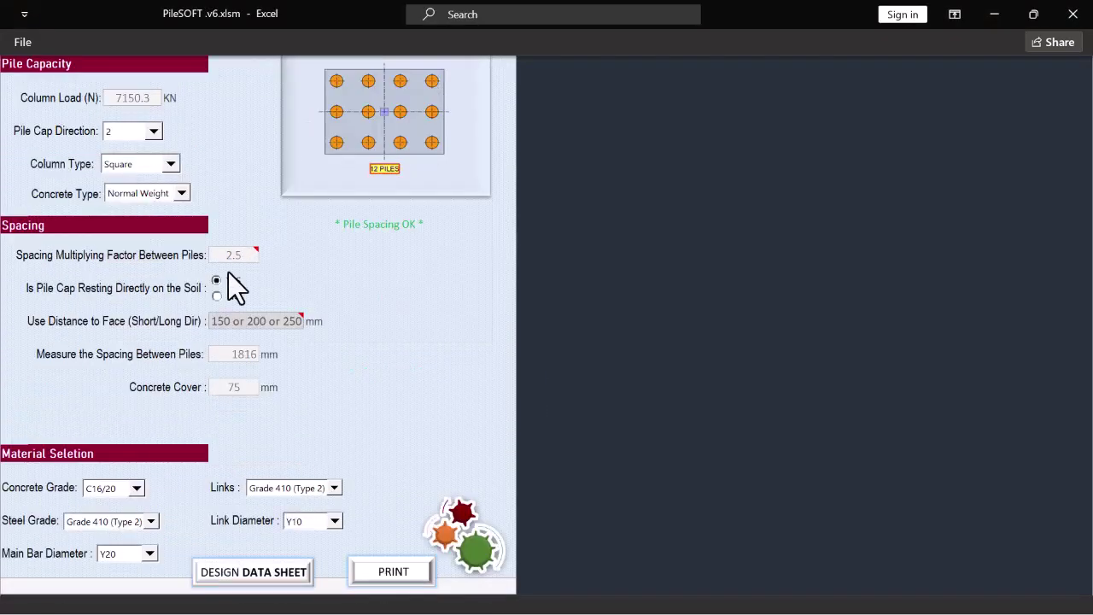
{"action": "scroll", "coordinate": [239, 286], "scroll_direction": "down", "scroll_amount": 3}
{"action": "left_click", "coordinate": [286, 485]}
{"action": "scroll", "coordinate": [294, 299], "scroll_direction": "down", "scroll_amount": 3}
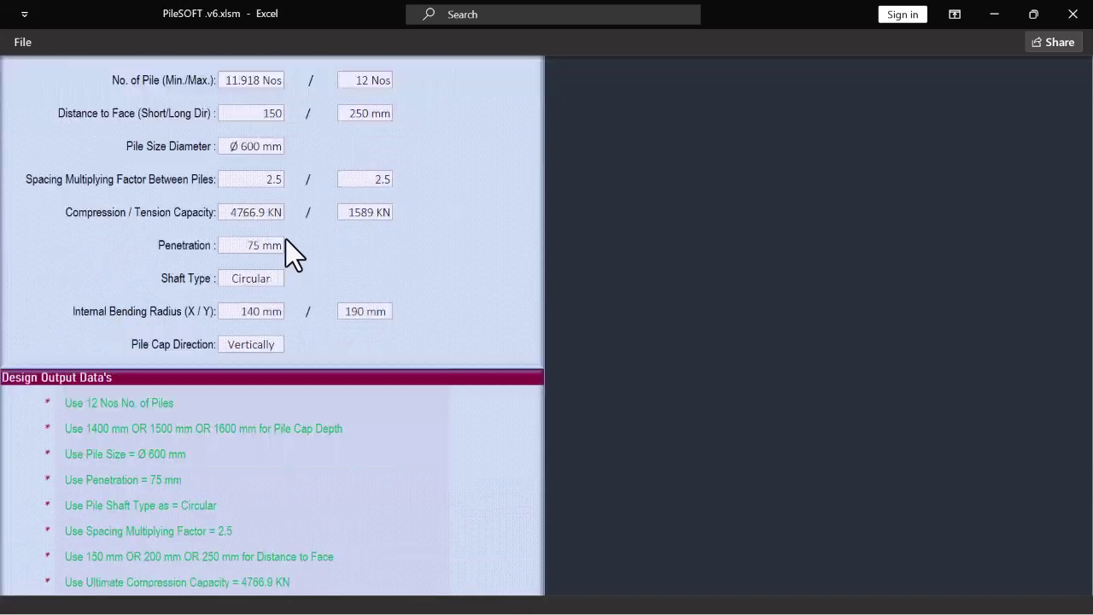
{"action": "scroll", "coordinate": [231, 285], "scroll_direction": "down", "scroll_amount": 4}
{"action": "scroll", "coordinate": [302, 295], "scroll_direction": "down", "scroll_amount": 2}
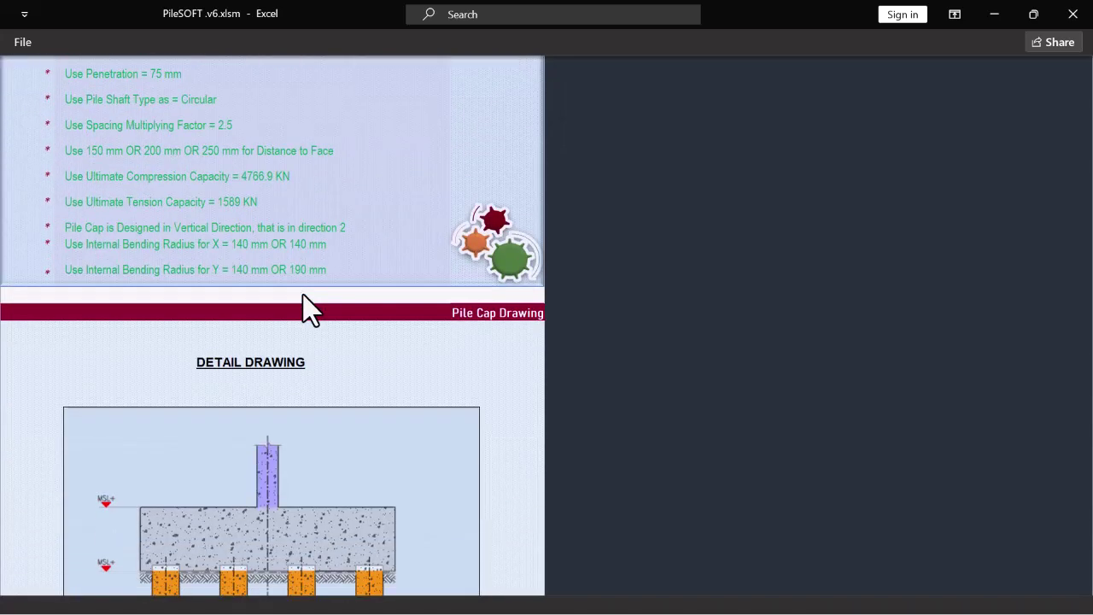
{"action": "scroll", "coordinate": [304, 295], "scroll_direction": "up", "scroll_amount": 5}
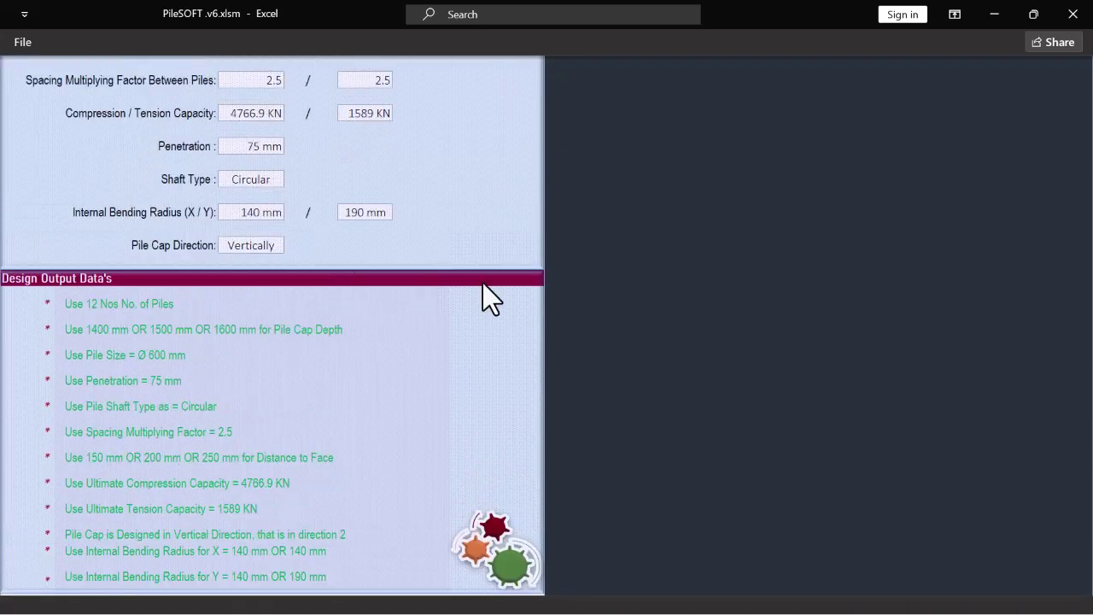
Restore the PileSOFT window beside the ProtaStructure plan, compare it with the three pile caps, and return to ProtaStructure
{"action": "left_click", "coordinate": [1033, 14]}
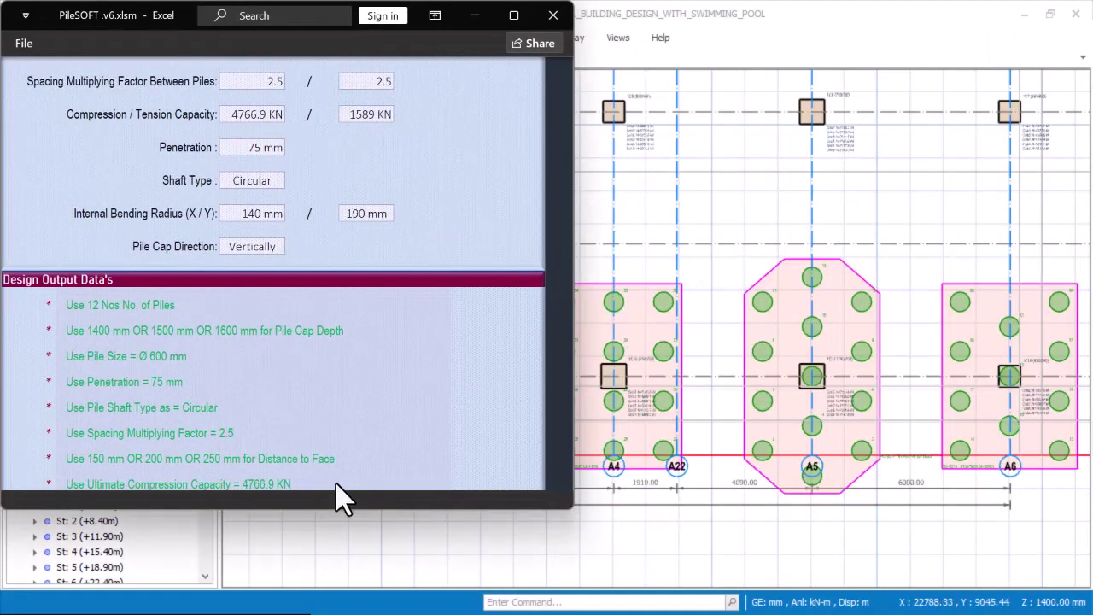
{"action": "left_click_drag", "start_coordinate": [334, 509], "coordinate": [334, 582]}
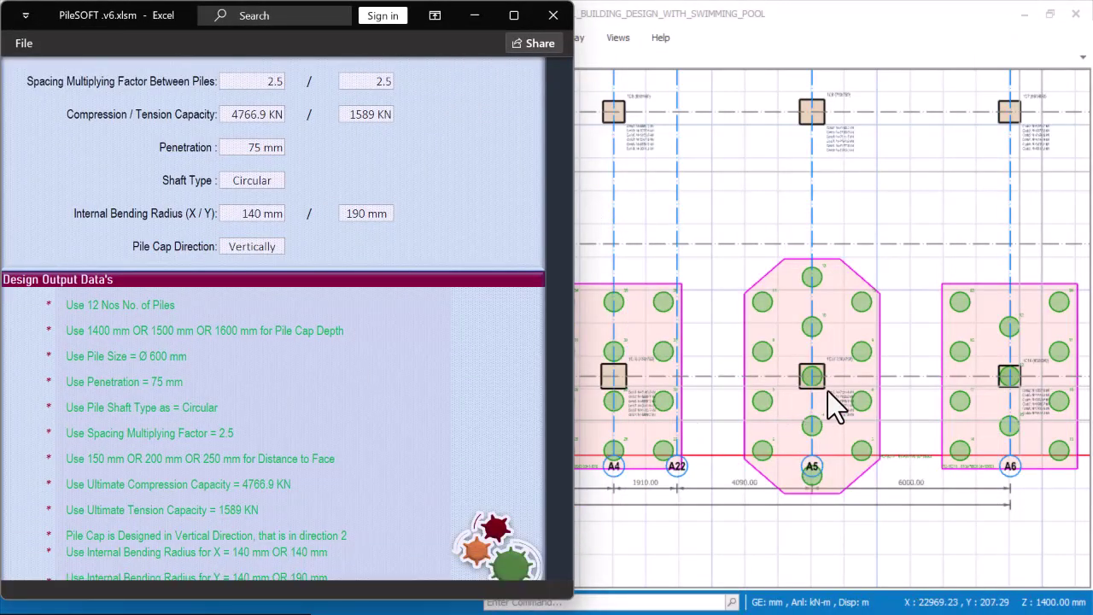
{"action": "scroll", "coordinate": [784, 387], "scroll_direction": "down", "scroll_amount": 3}
{"action": "scroll", "coordinate": [784, 388], "scroll_direction": "up", "scroll_amount": 3}
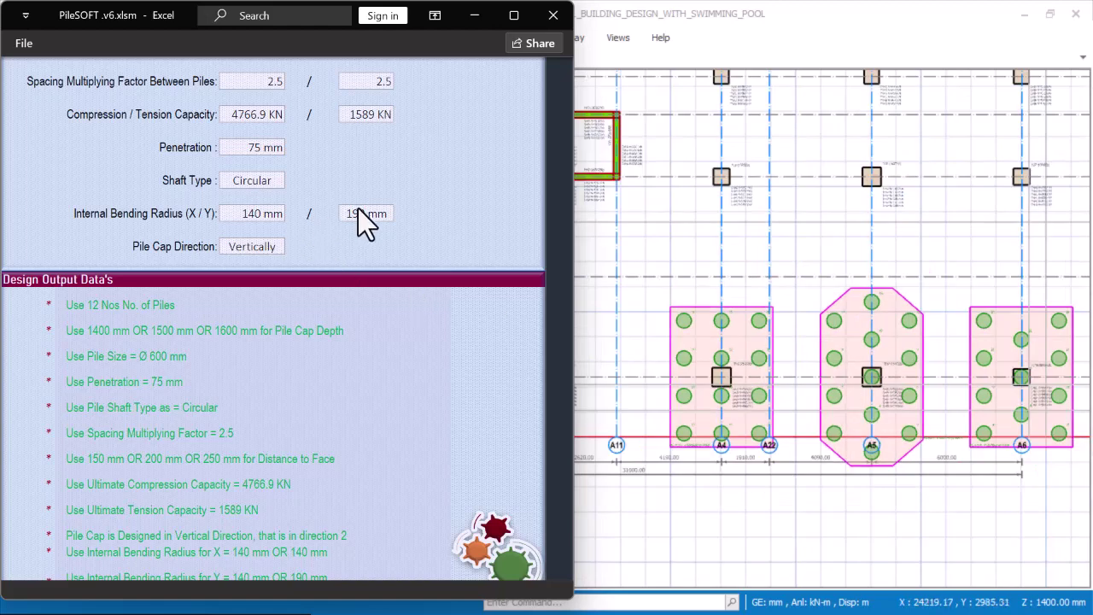
{"action": "scroll", "coordinate": [908, 371], "scroll_direction": "down", "scroll_amount": 1}
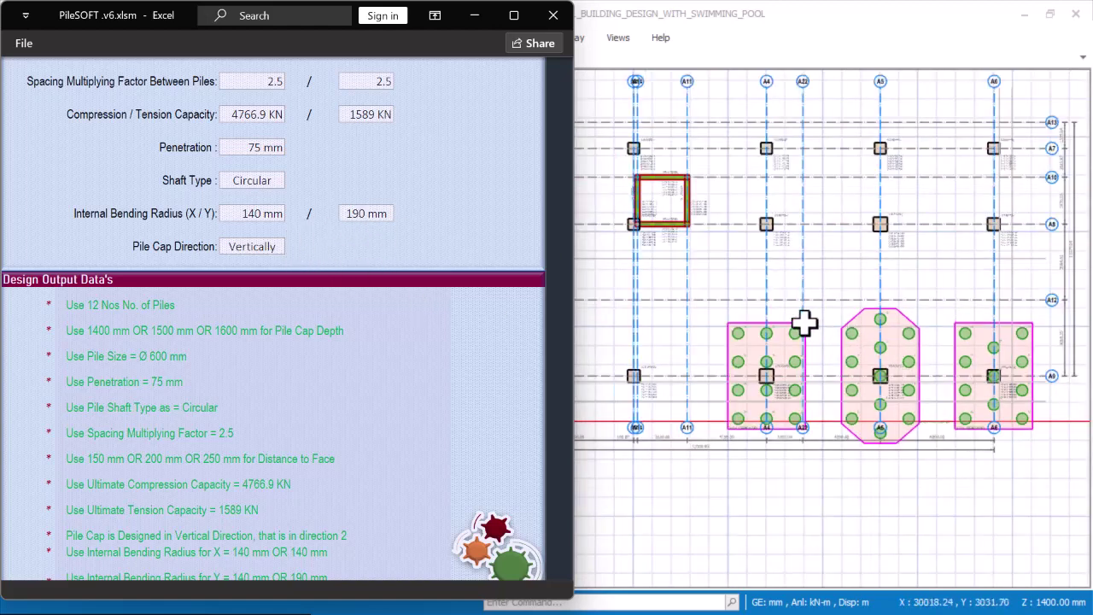
{"action": "scroll", "coordinate": [845, 324], "scroll_direction": "down", "scroll_amount": 1}
{"action": "left_click", "coordinate": [792, 323]}
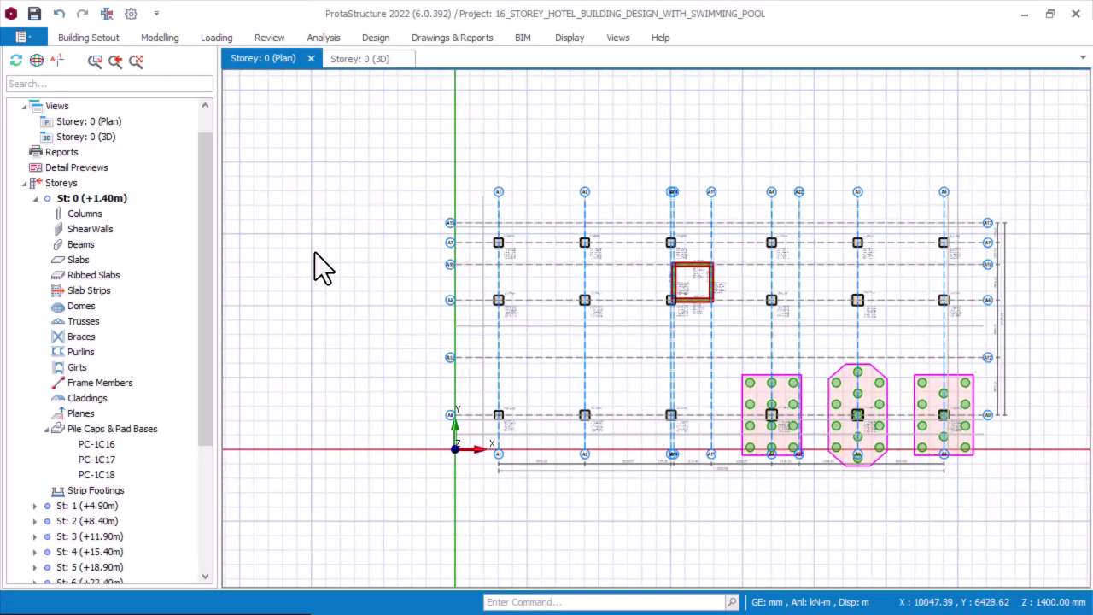
Show the Storey 0 3D view and inspect the three pile caps and their piles beneath the building from several angles
{"action": "left_click", "coordinate": [355, 61]}
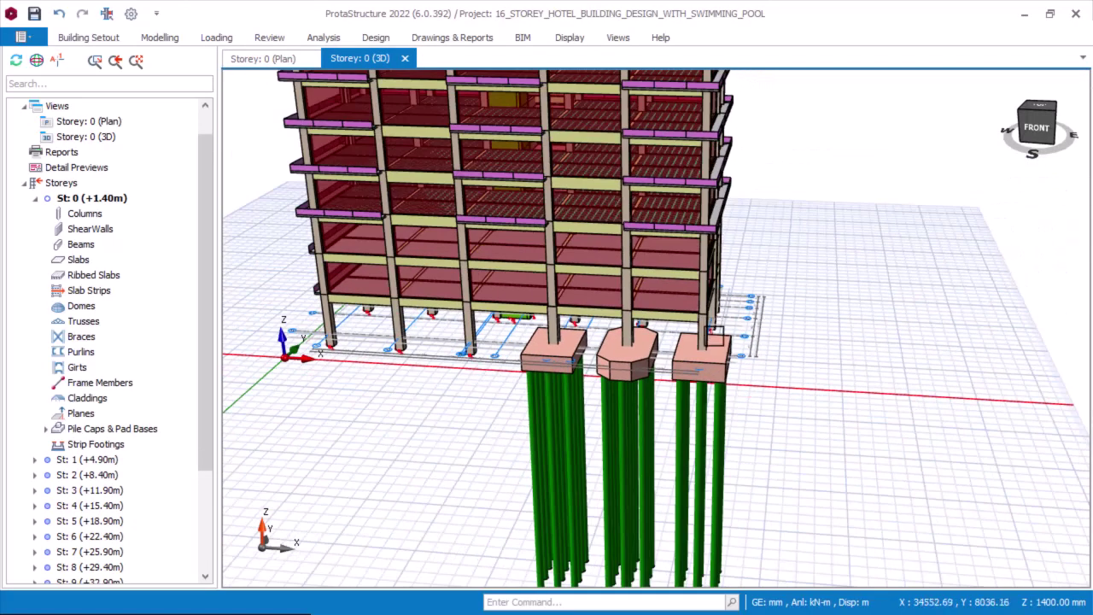
{"action": "middle_click_drag", "start_coordinate": [752, 333], "coordinate": [896, 369]}
{"action": "scroll", "coordinate": [610, 369], "scroll_direction": "down", "scroll_amount": 2}
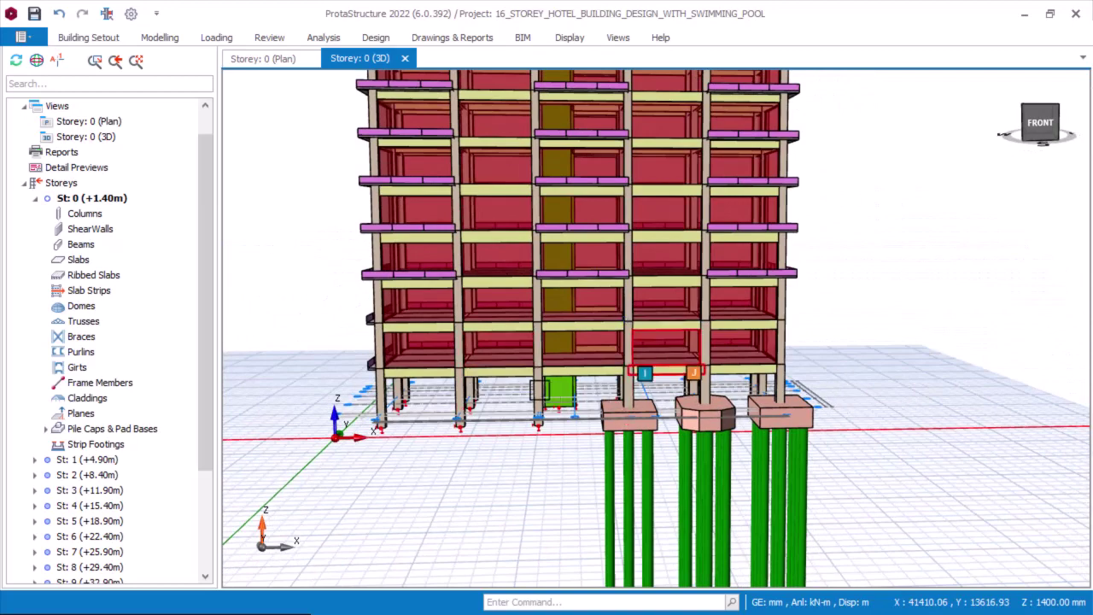
{"action": "middle_click_drag", "start_coordinate": [658, 367], "coordinate": [576, 391]}
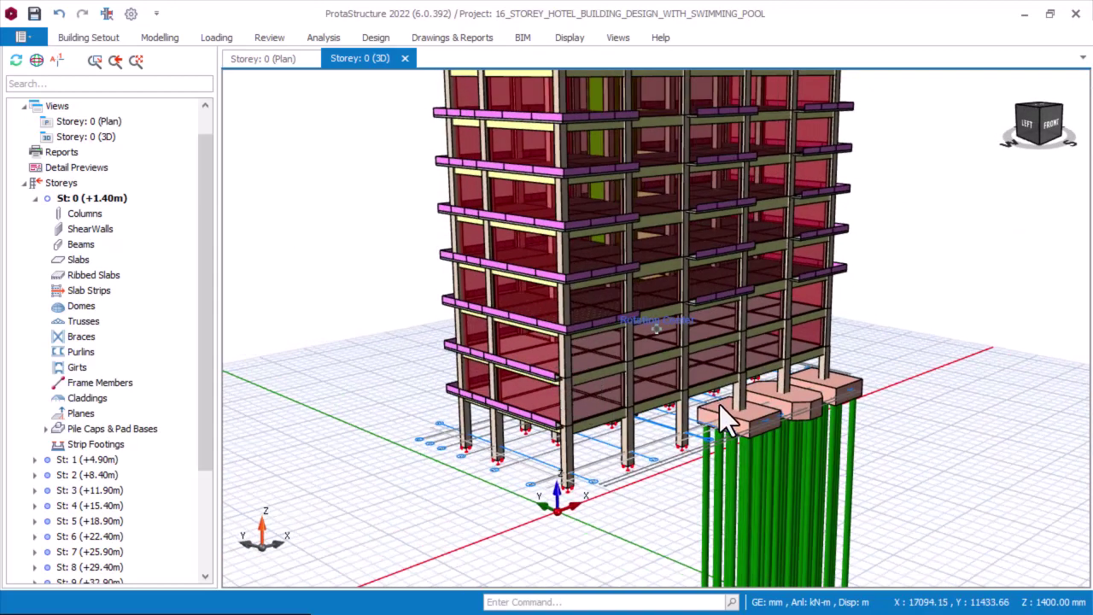
{"action": "middle_click_drag", "start_coordinate": [719, 418], "coordinate": [627, 380]}
{"action": "mouse_move", "coordinate": [599, 369]}
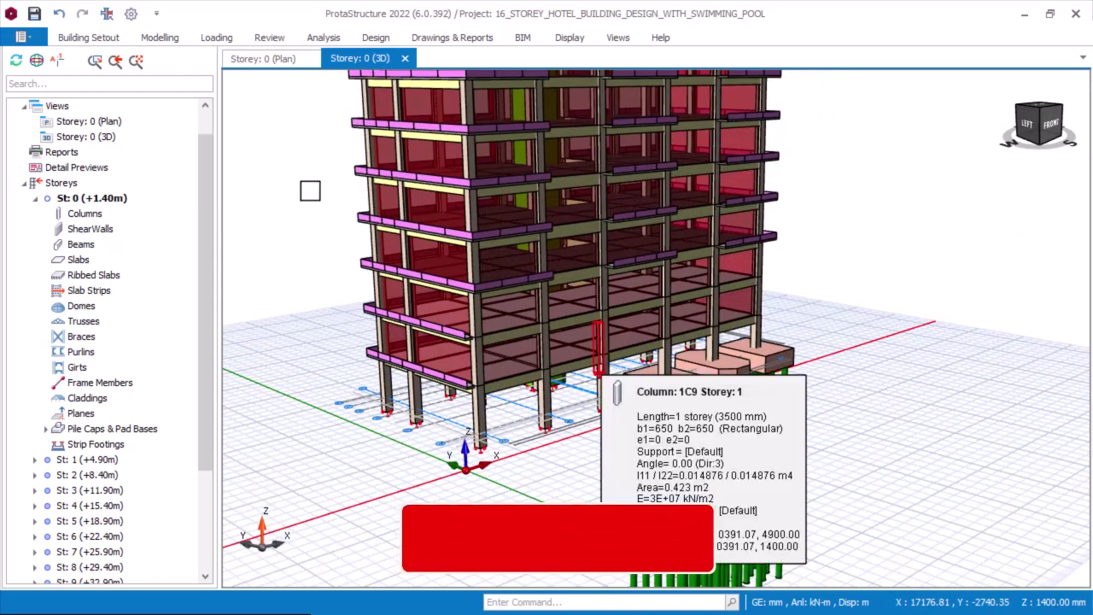
Return to the Storey 0 plan and configure pile cap PC-1C15 with 12 piles and a depth of 1400 mm
{"action": "left_click", "coordinate": [260, 58]}
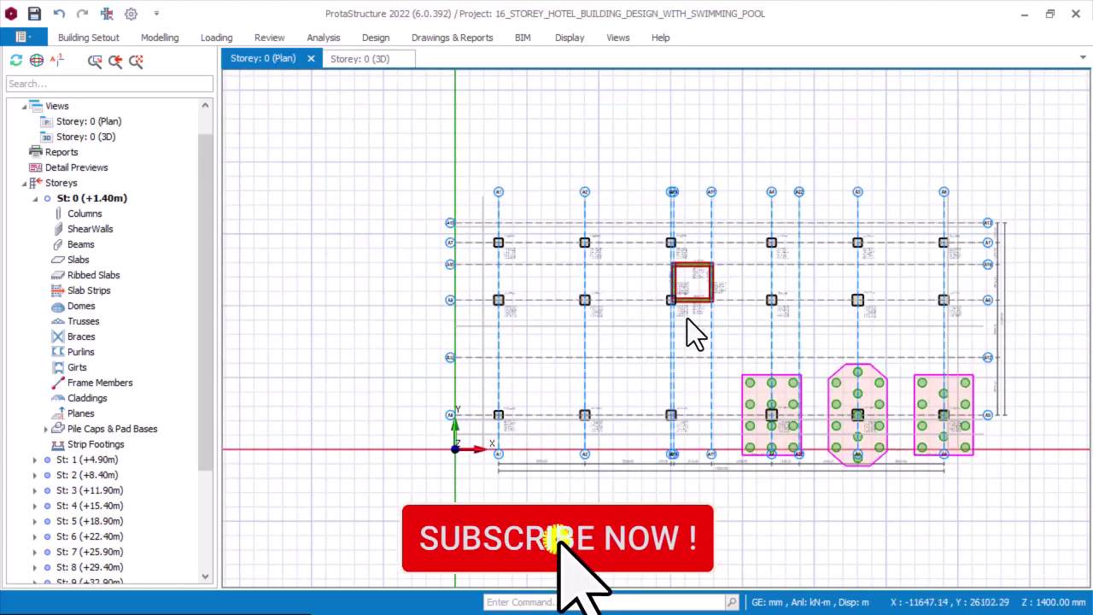
{"action": "scroll", "coordinate": [658, 365], "scroll_direction": "up", "scroll_amount": 3}
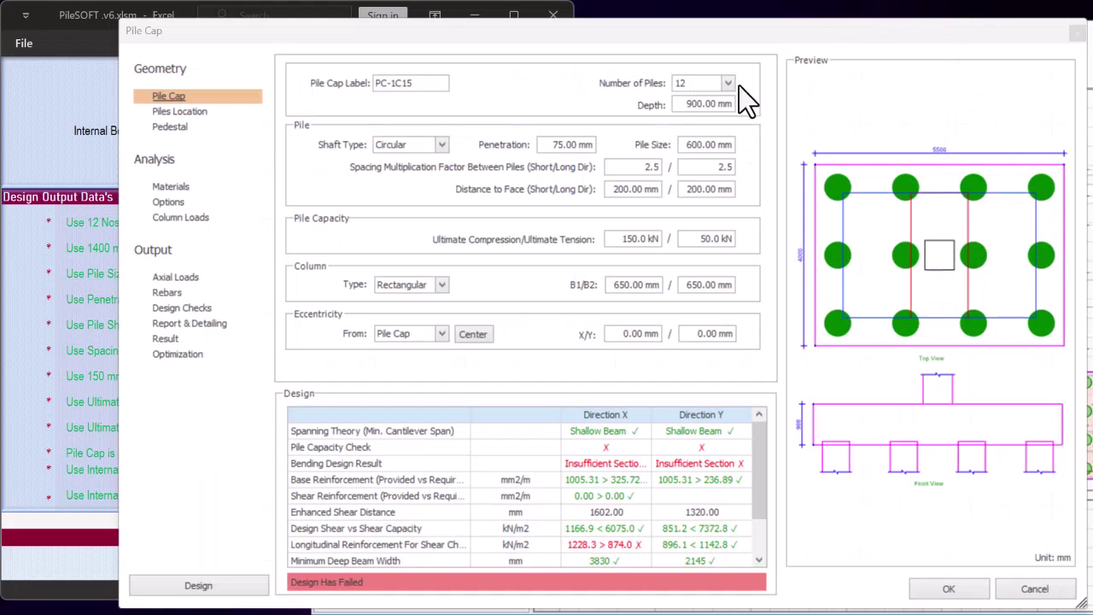
{"action": "left_click", "coordinate": [728, 85]}
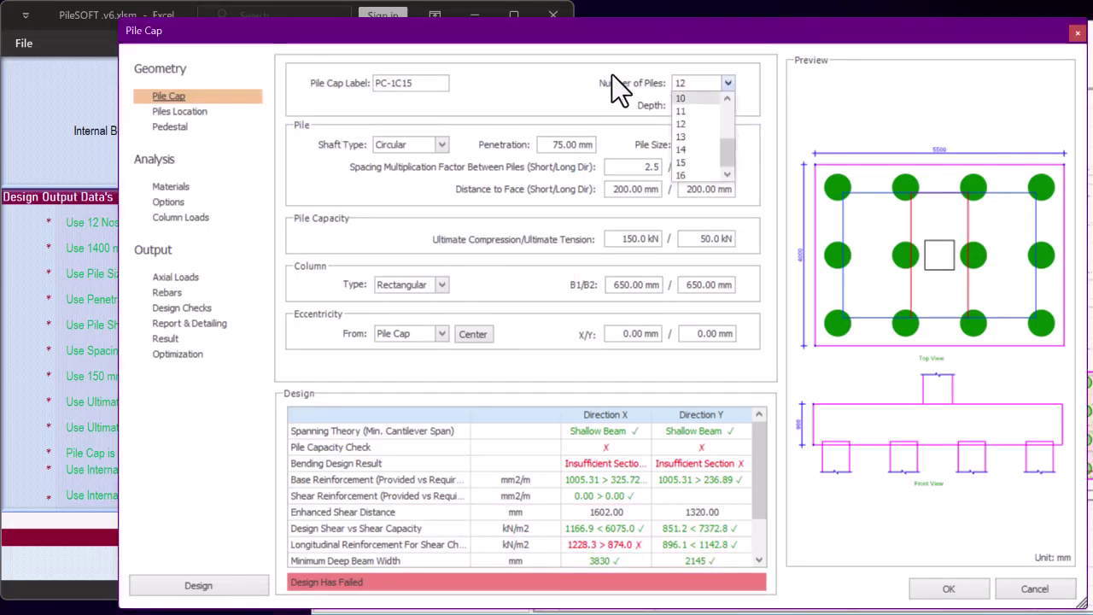
{"action": "left_click", "coordinate": [679, 104]}
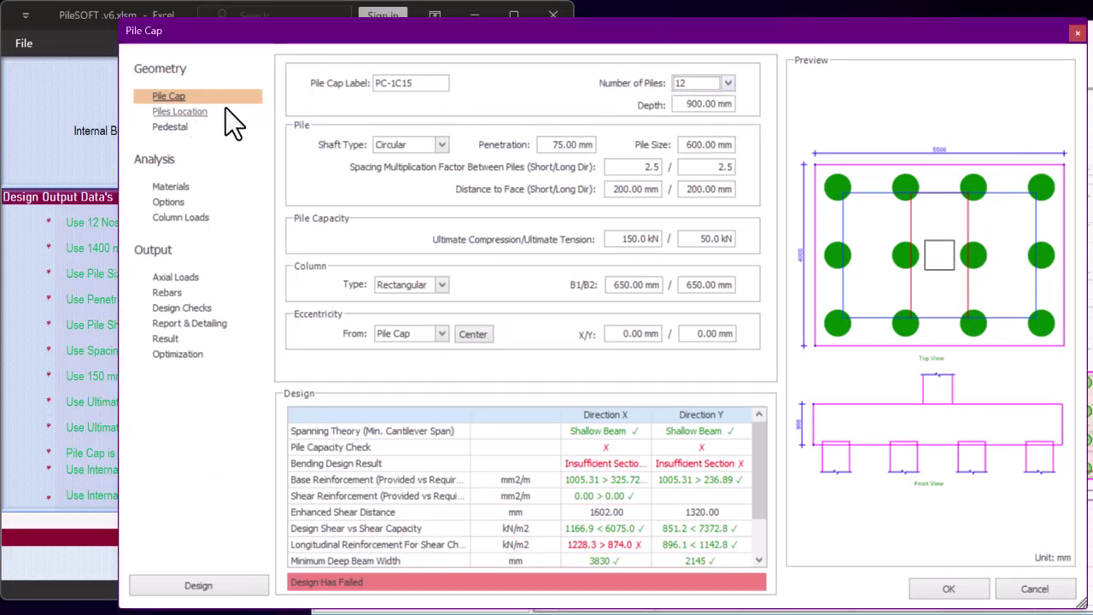
{"action": "left_click", "coordinate": [46, 110]}
{"action": "left_click", "coordinate": [685, 104]}
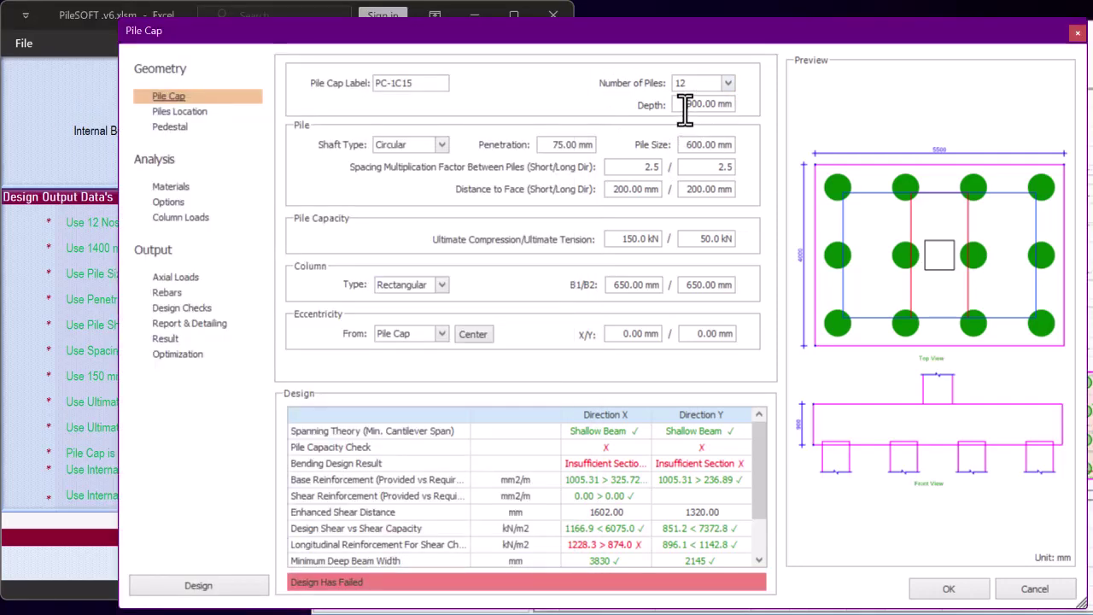
{"action": "left_click_drag", "start_coordinate": [685, 105], "coordinate": [745, 107]}
{"action": "type", "text": "14"}
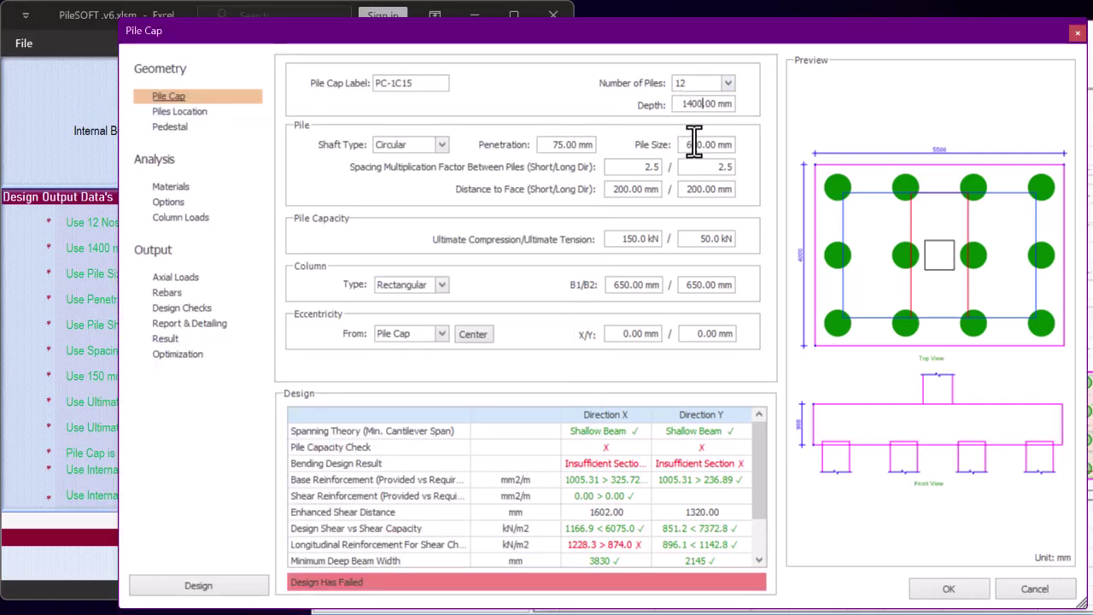
Set the pile cap's distance to face to 250 mm in both the short and long directions
{"action": "left_click", "coordinate": [572, 146]}
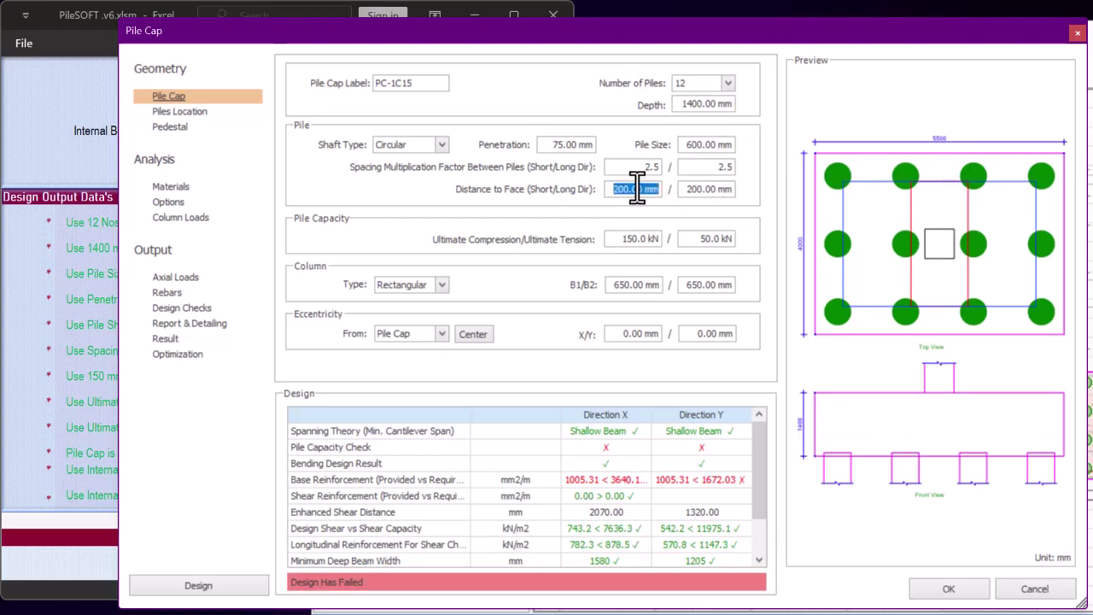
{"action": "type", "text": "250"}
{"action": "key", "text": "Tab"}
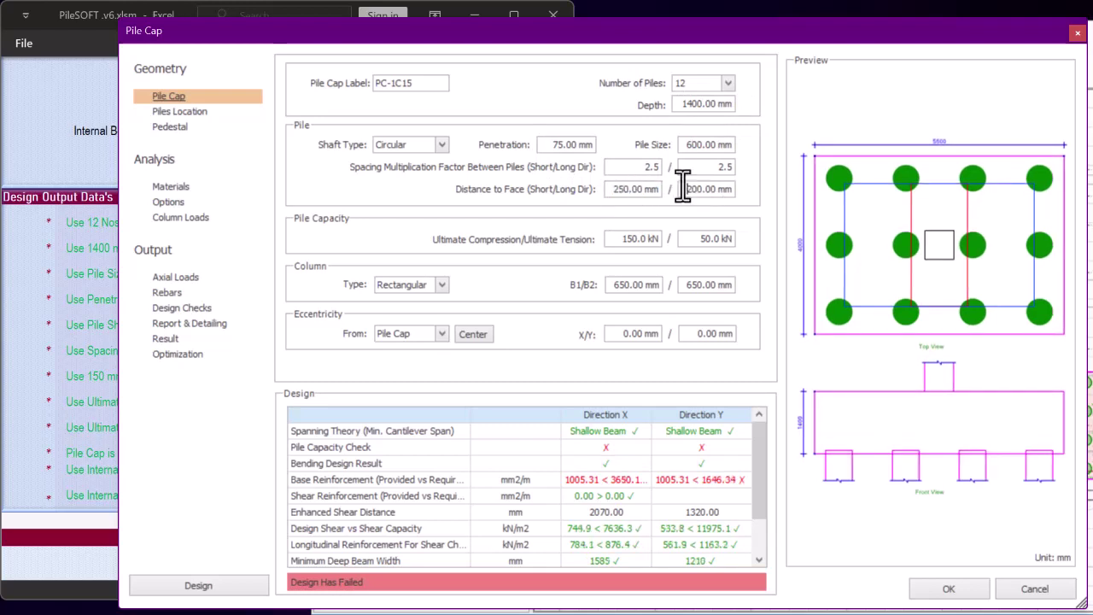
{"action": "type", "text": "250"}
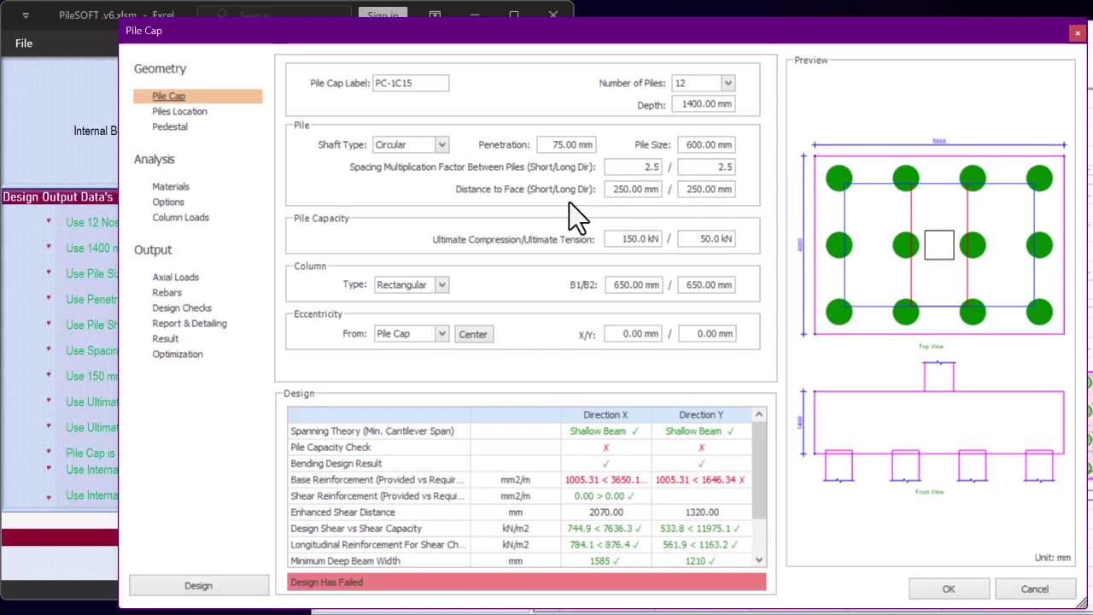
Set the pile capacity to PileSOFT's recommended 4501.4 kN ultimate compression and 1500.5 kN ultimate tension
{"action": "left_click", "coordinate": [616, 231]}
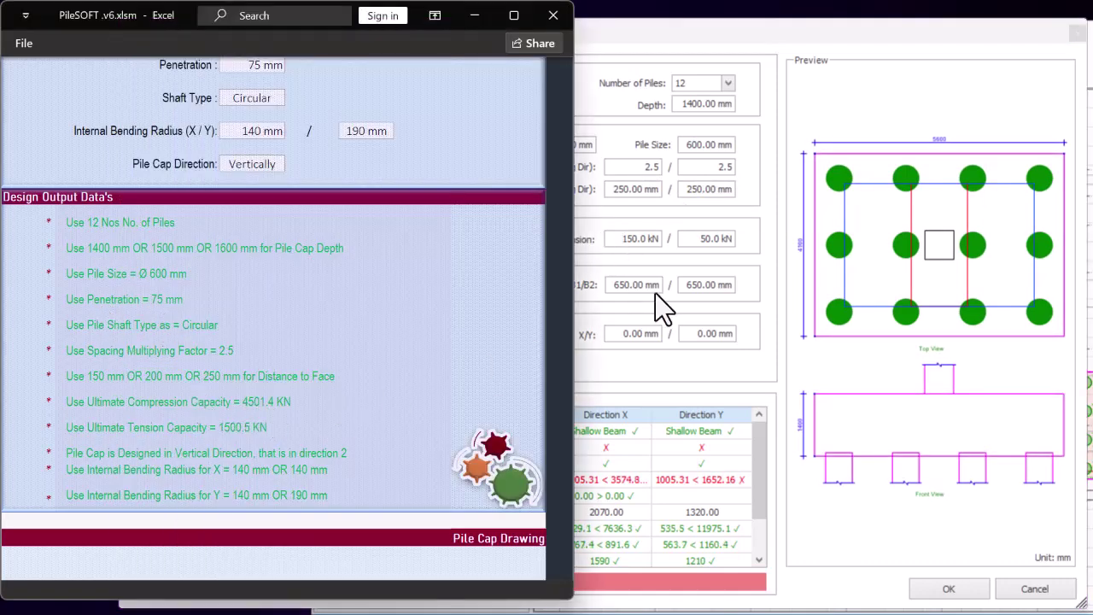
{"action": "left_click", "coordinate": [632, 243]}
{"action": "double_click", "coordinate": [636, 239]}
{"action": "type", "text": "4"}
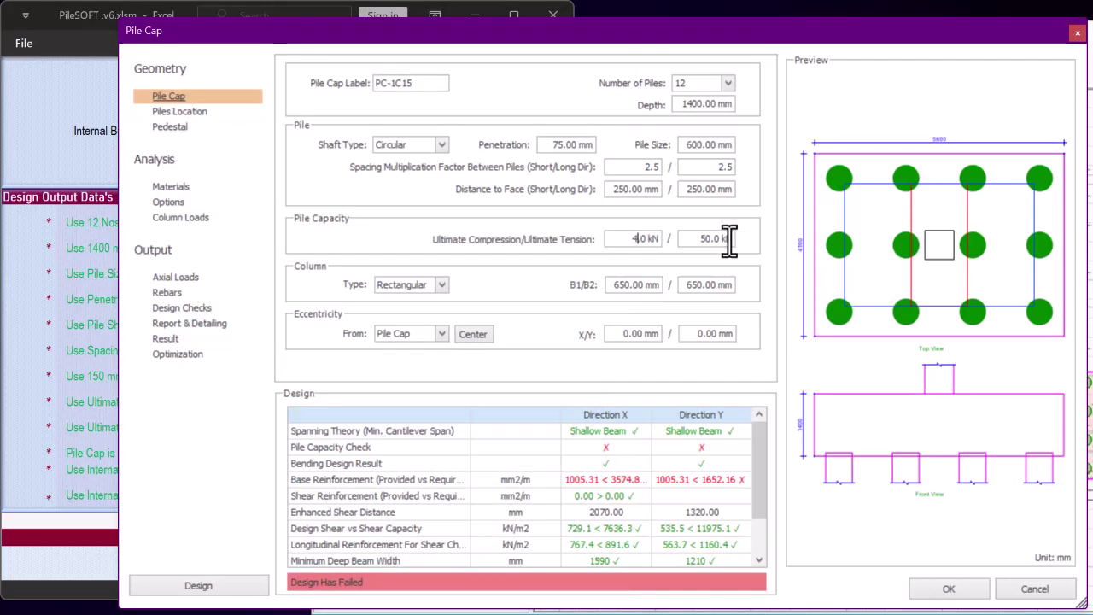
{"action": "type", "text": "501.4"}
{"action": "left_click", "coordinate": [162, 339]}
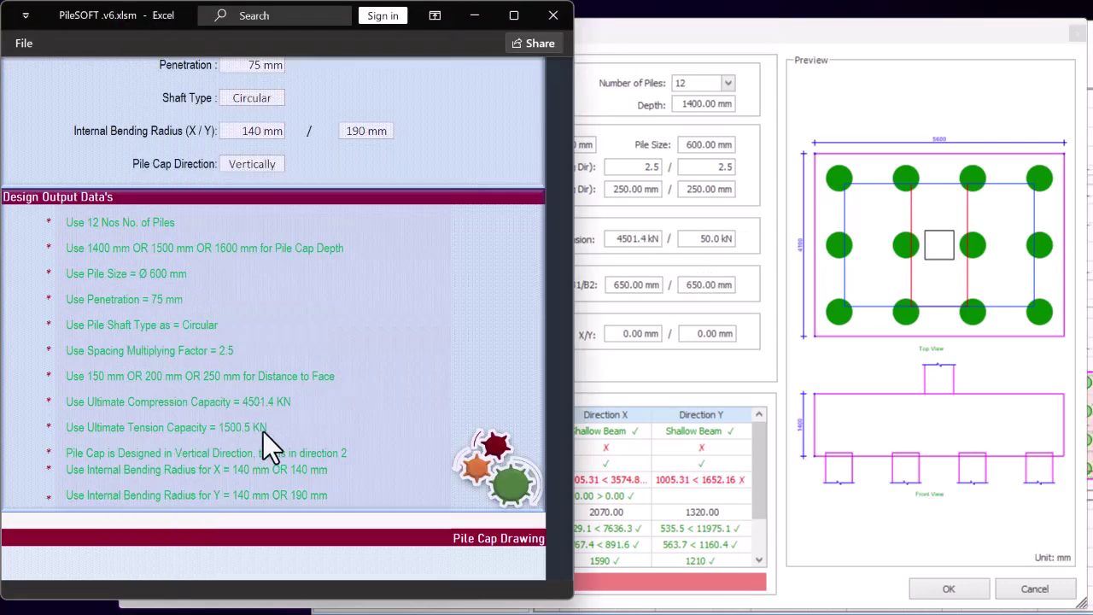
{"action": "double_click", "coordinate": [693, 238]}
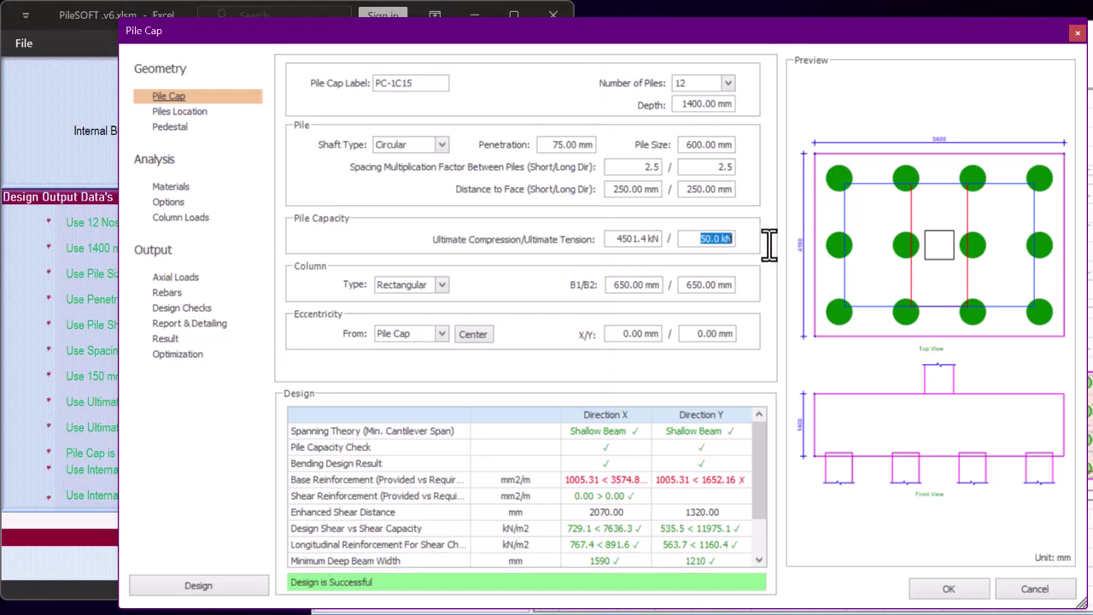
{"action": "type", "text": "1500"}
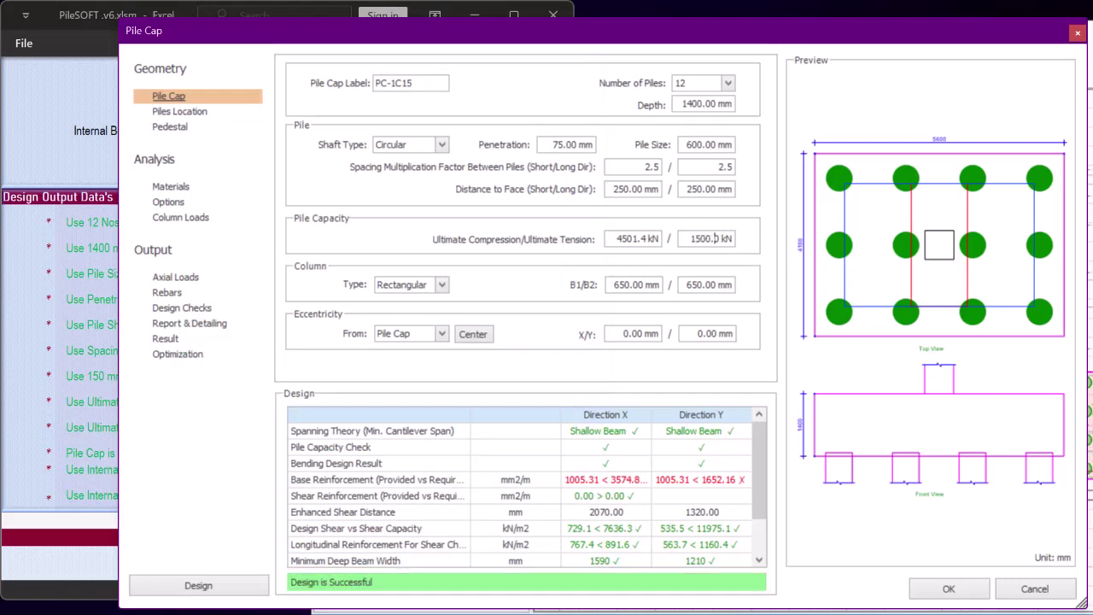
{"action": "key", "text": "Right"}
{"action": "key", "text": "Right"}
{"action": "key", "text": "BackSpace"}
{"action": "type", "text": "5"}
Check the recommended cap orientation in PileSOFT and set the pile cap's design direction to 2
{"action": "left_click", "coordinate": [47, 306]}
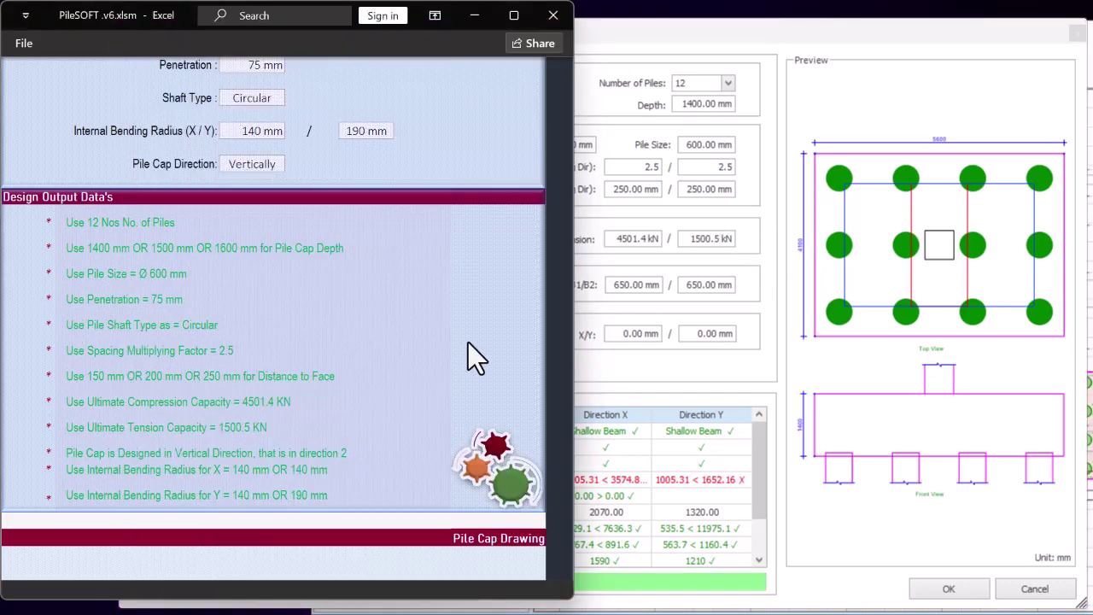
{"action": "scroll", "coordinate": [222, 432], "scroll_direction": "down", "scroll_amount": 1}
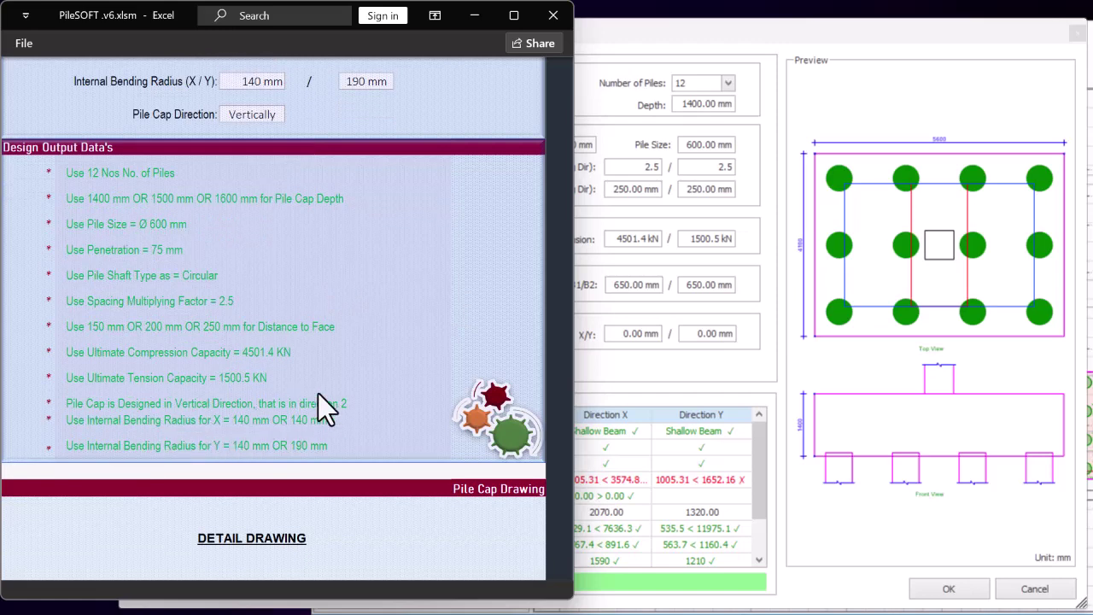
{"action": "key", "text": "alt+Tab"}
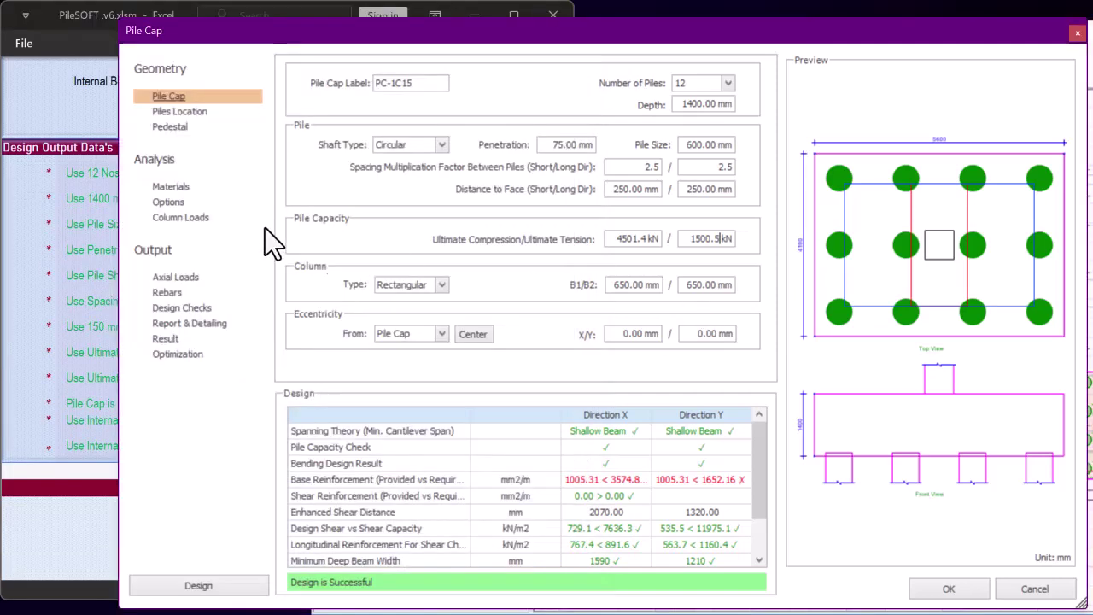
{"action": "left_click", "coordinate": [169, 202]}
{"action": "left_click", "coordinate": [550, 310]}
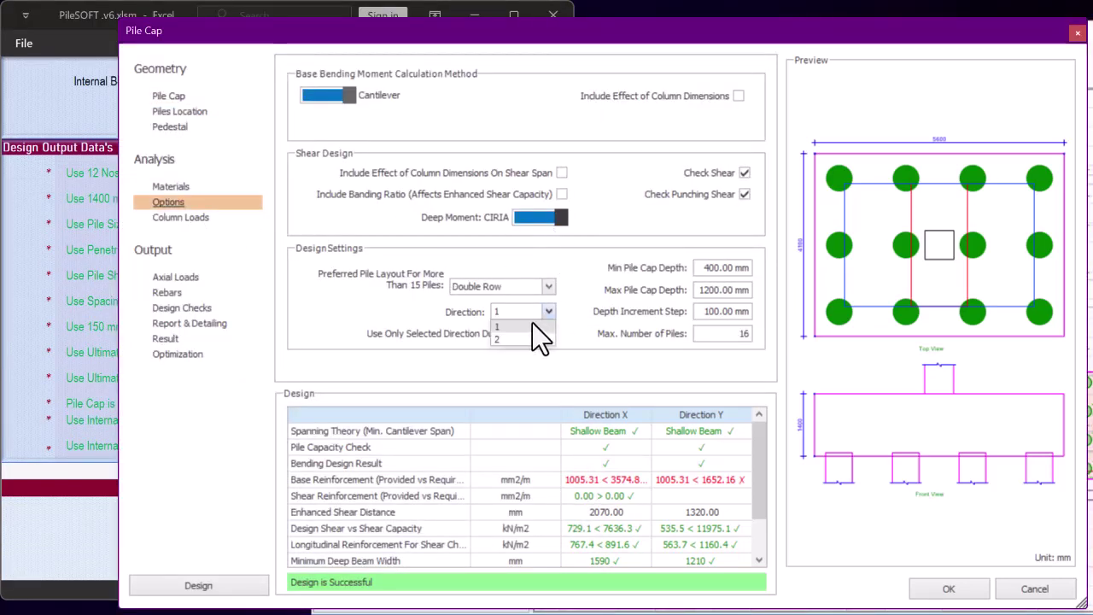
{"action": "left_click", "coordinate": [496, 341]}
Check PileSOFT's internal bending radius recommendations and look over the design checks and reporting options for PC-1C15
{"action": "left_click", "coordinate": [84, 306]}
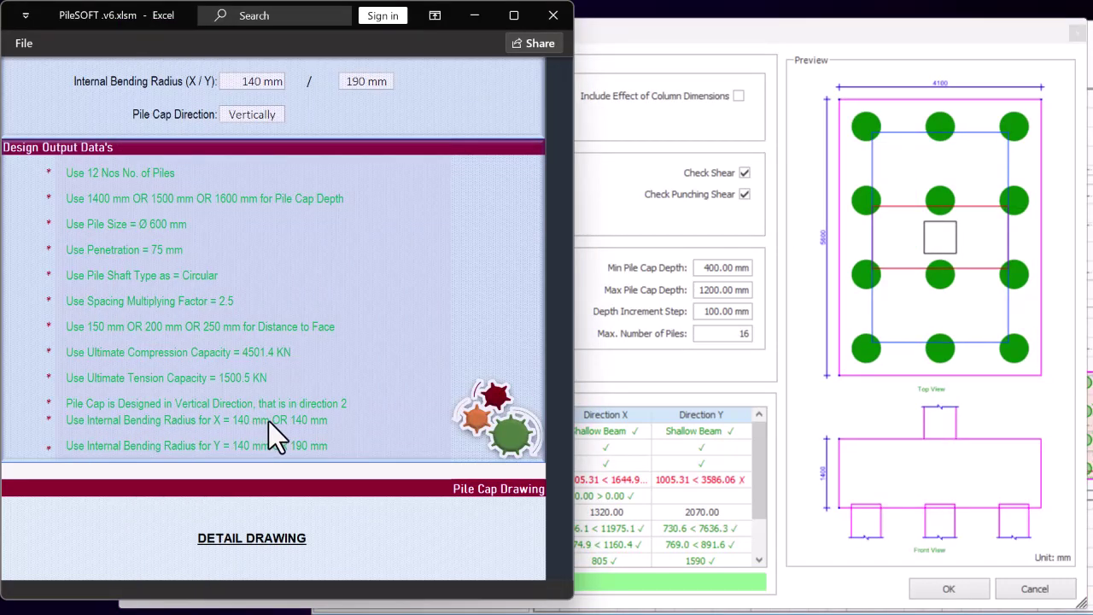
{"action": "left_click", "coordinate": [626, 344]}
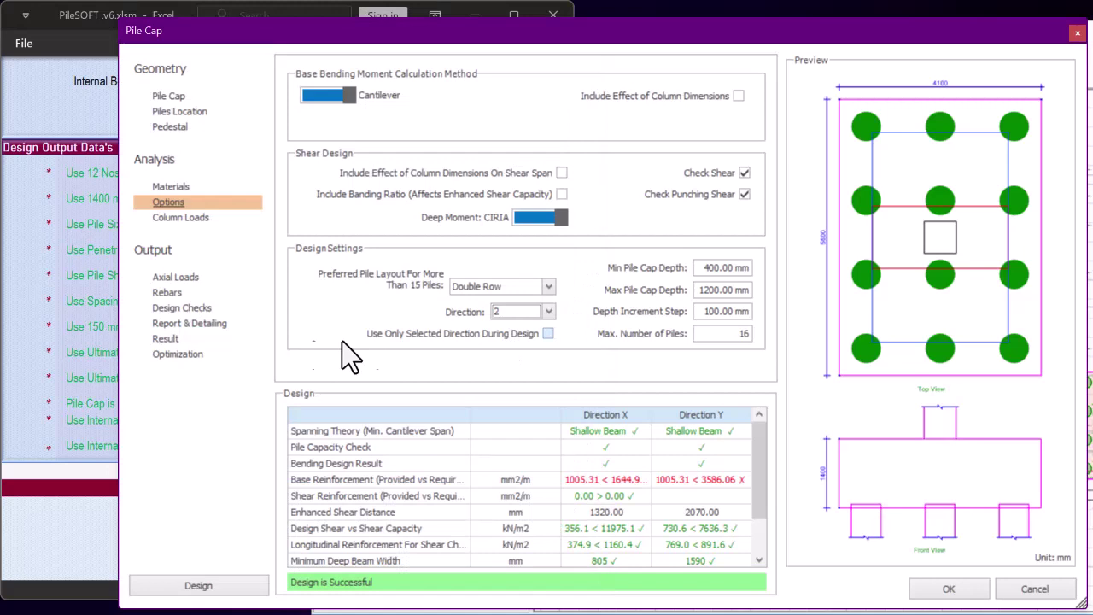
{"action": "left_click", "coordinate": [182, 309]}
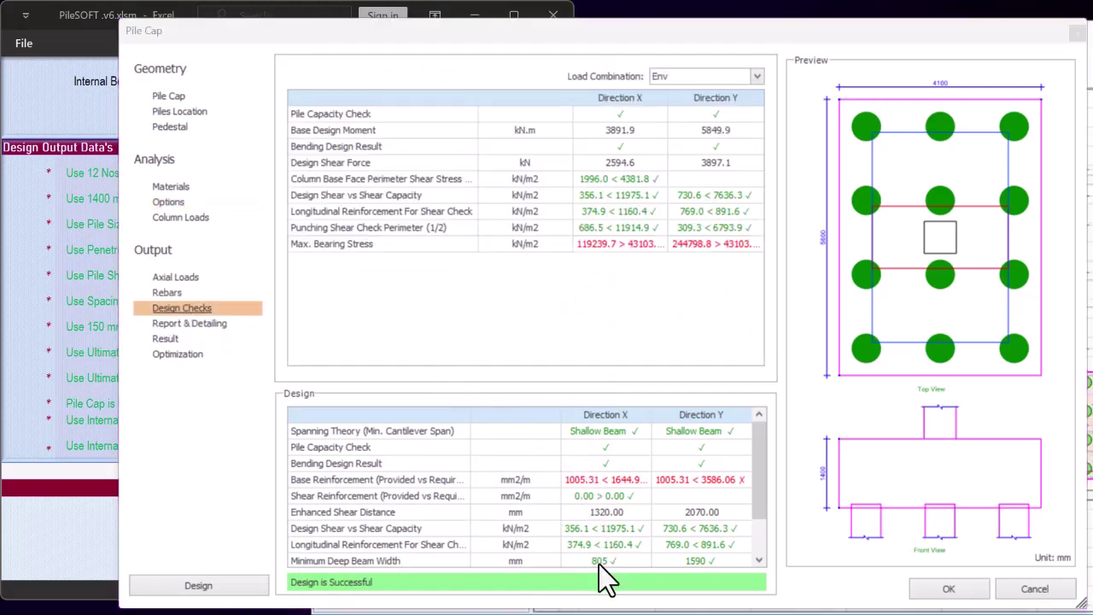
{"action": "left_click", "coordinate": [195, 323]}
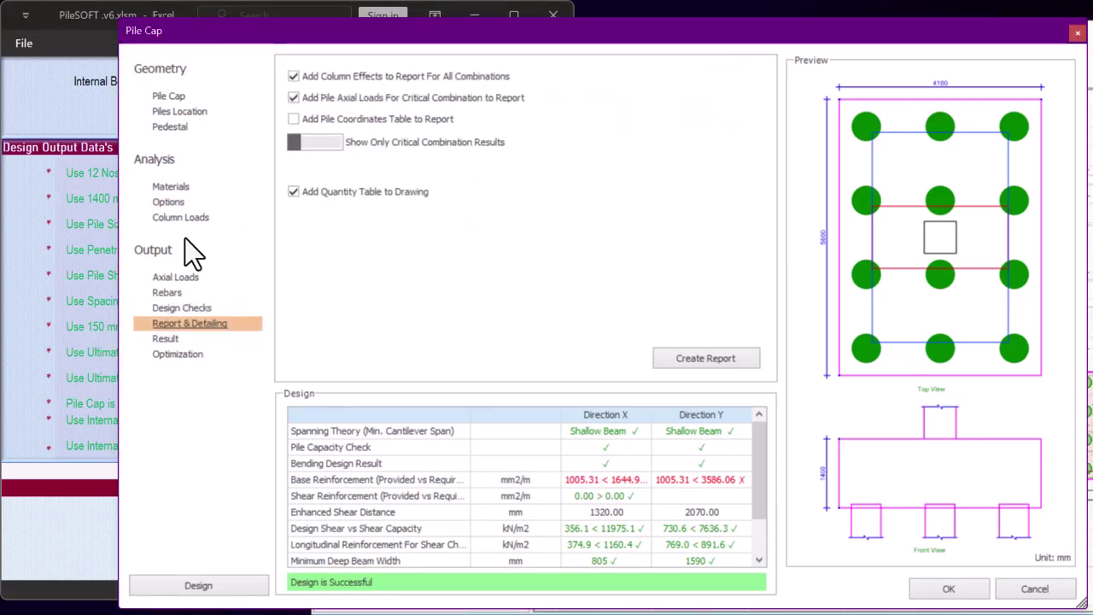
Set the diameter of the Base (X) and Base (Y) reinforcement bars to 20 mm
{"action": "left_click", "coordinate": [169, 292]}
{"action": "double_click", "coordinate": [638, 309]}
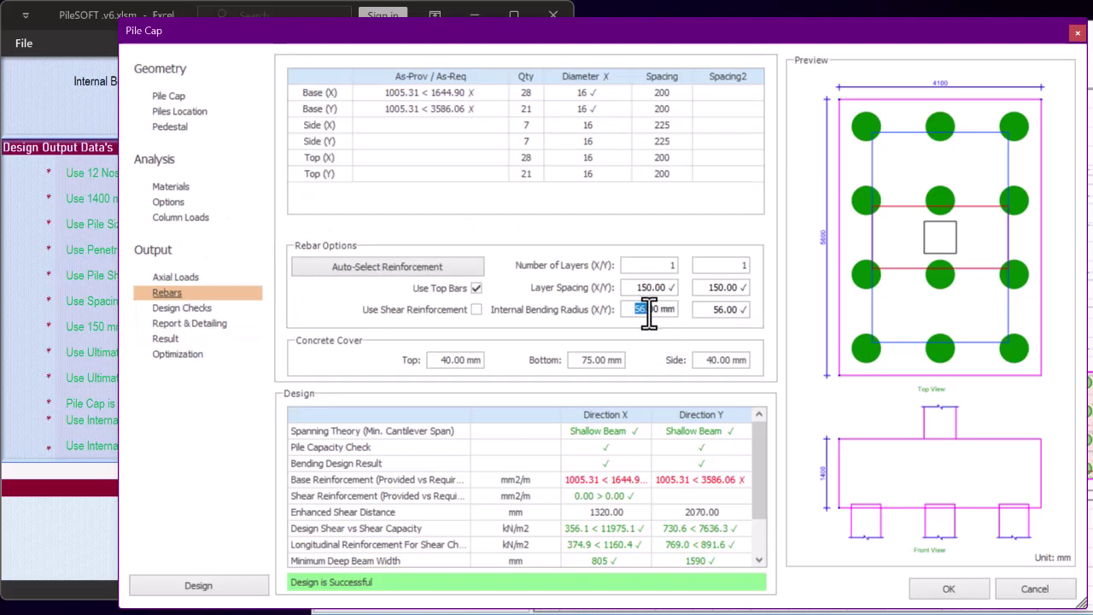
{"action": "left_click", "coordinate": [585, 95]}
{"action": "left_click", "coordinate": [608, 94]}
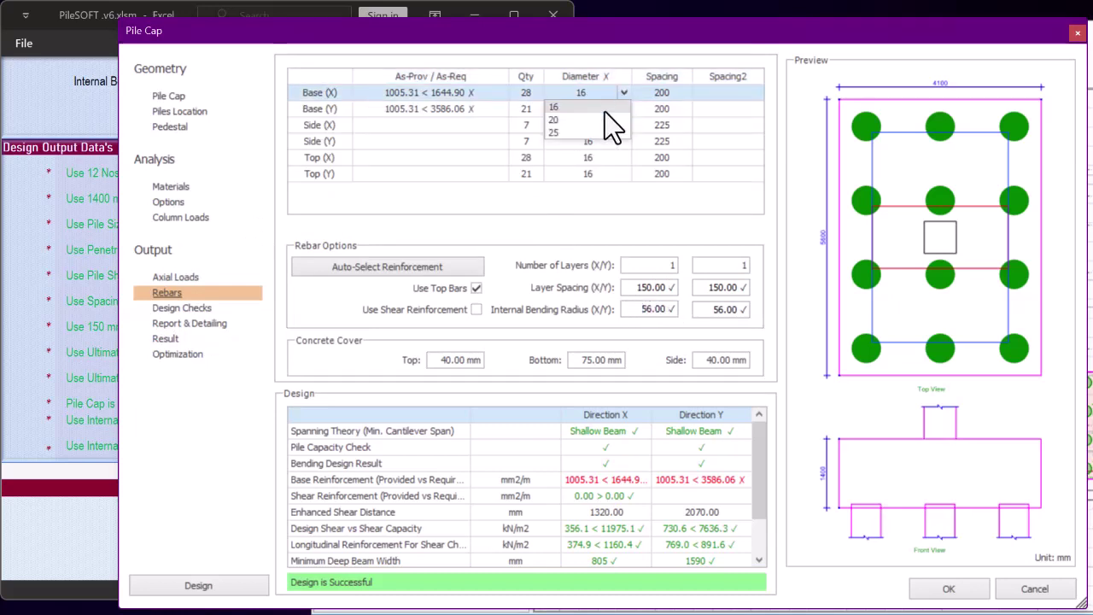
{"action": "left_click", "coordinate": [595, 132]}
{"action": "left_click", "coordinate": [595, 110]}
{"action": "left_click", "coordinate": [609, 110]}
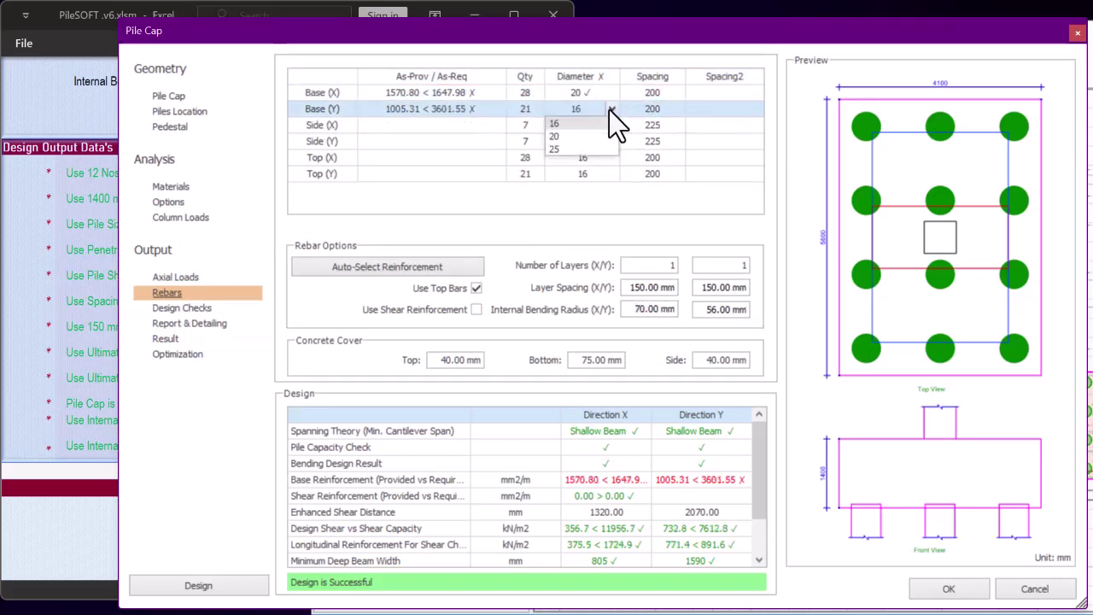
{"action": "left_click", "coordinate": [583, 139]}
Set the spacing of the Base (X) and Base (Y) bars to 150 mm
{"action": "left_click", "coordinate": [644, 94]}
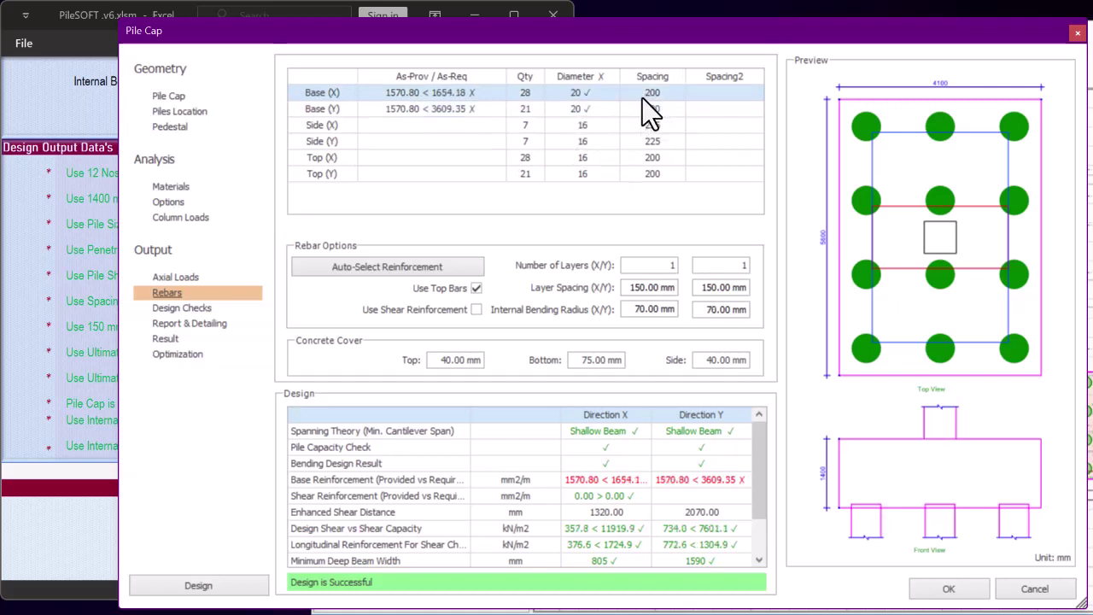
{"action": "left_click", "coordinate": [643, 97]}
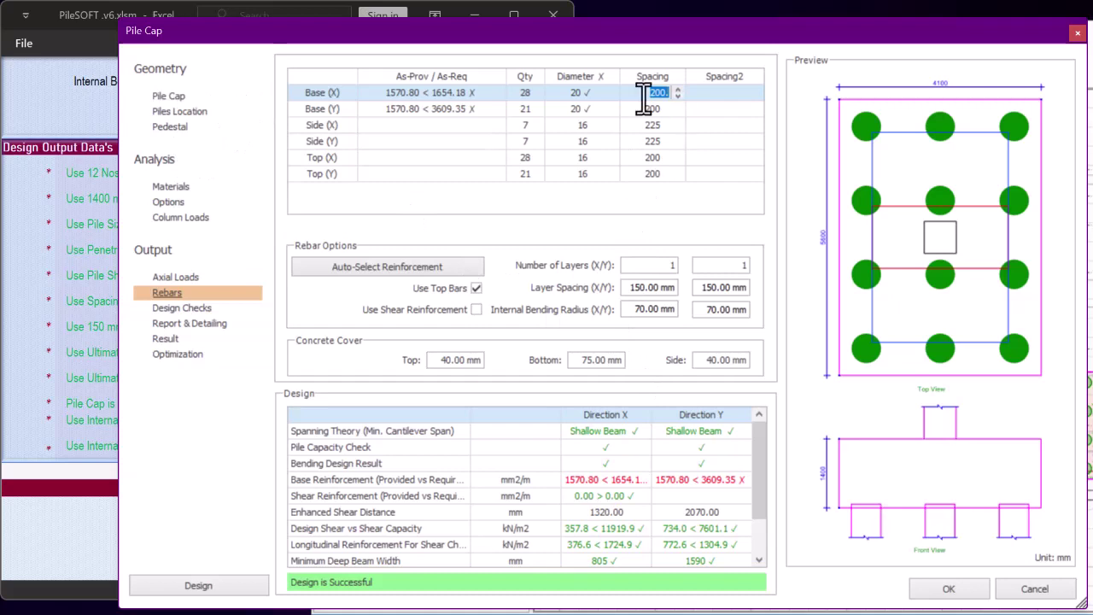
{"action": "type", "text": "150"}
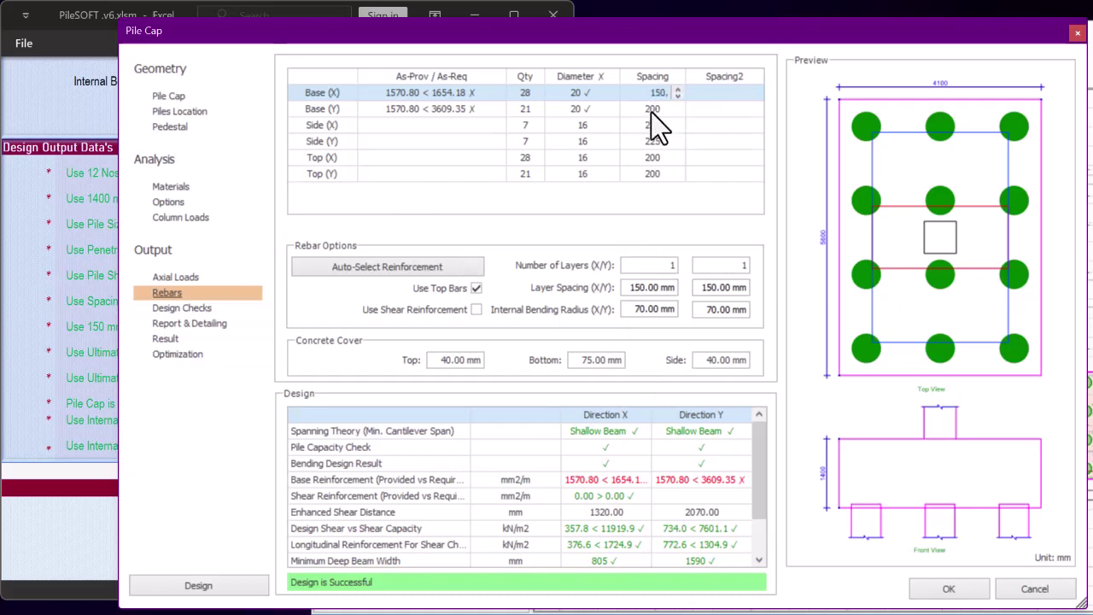
{"action": "key", "text": "Return"}
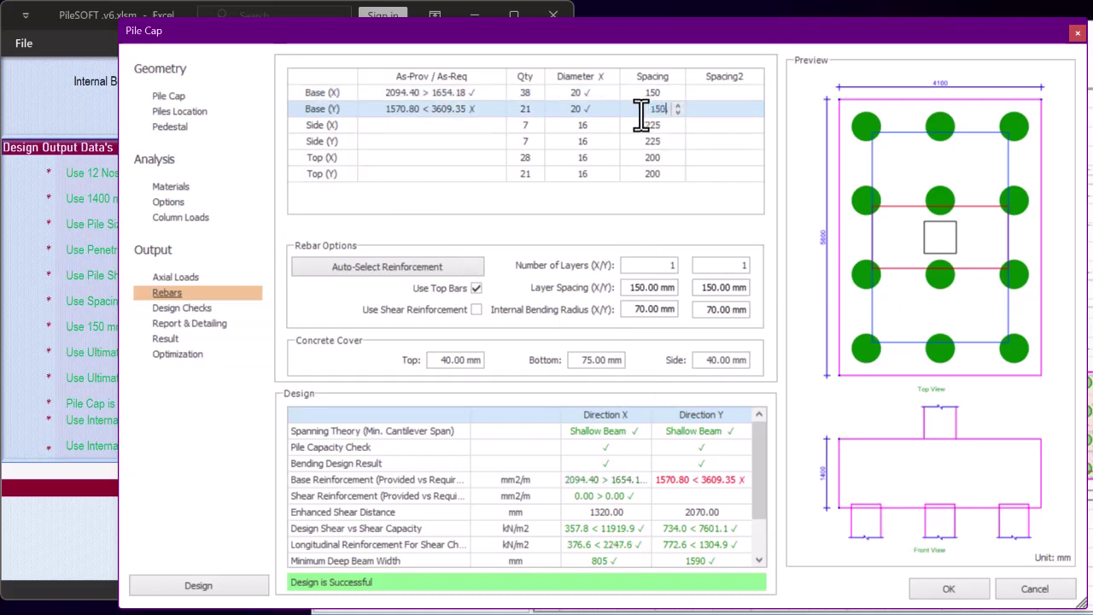
{"action": "type", "text": "150"}
{"action": "key", "text": "Return"}
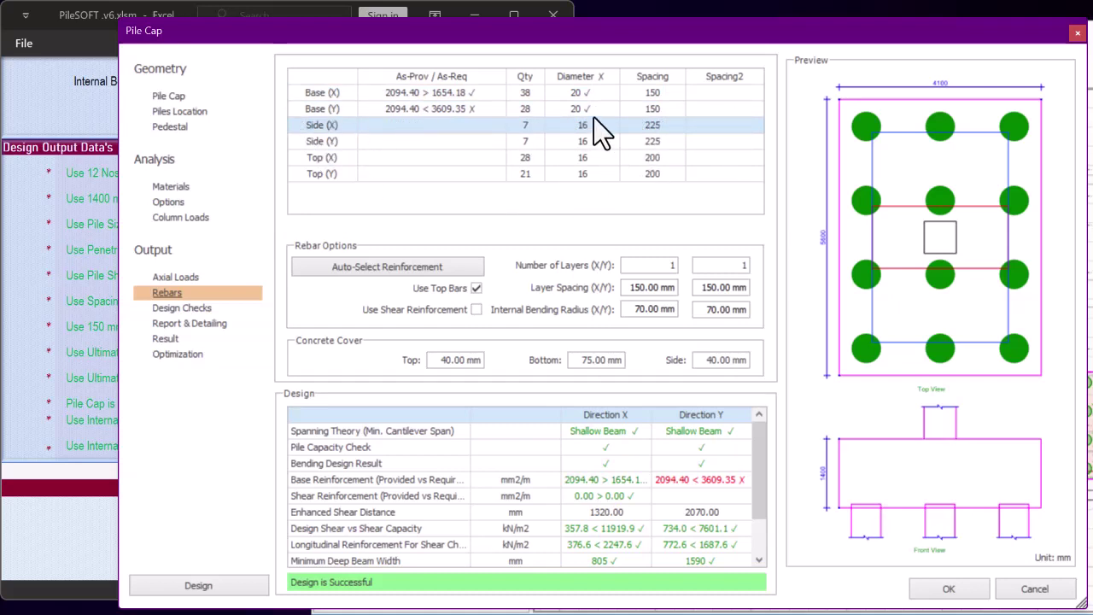
Reduce the spacing of the Base (Y) and Base (X) bars to 125 mm
{"action": "left_click", "coordinate": [632, 110]}
{"action": "left_click", "coordinate": [632, 109]}
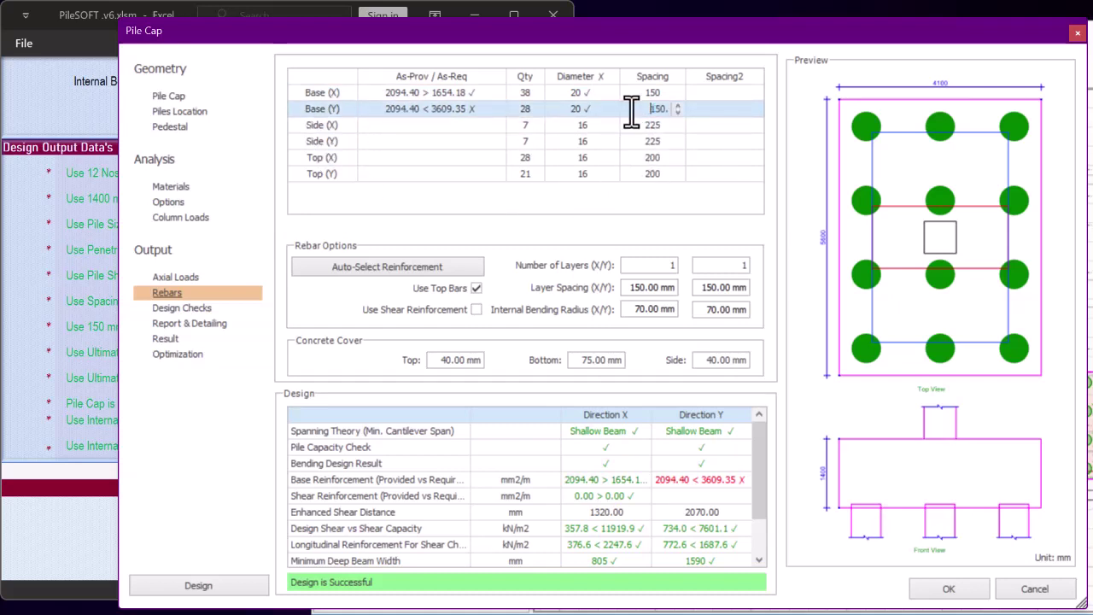
{"action": "left_click_drag", "start_coordinate": [632, 109], "coordinate": [696, 94]}
{"action": "type", "text": "125"}
{"action": "left_click", "coordinate": [651, 94]}
{"action": "left_click", "coordinate": [650, 95]}
{"action": "type", "text": "15."}
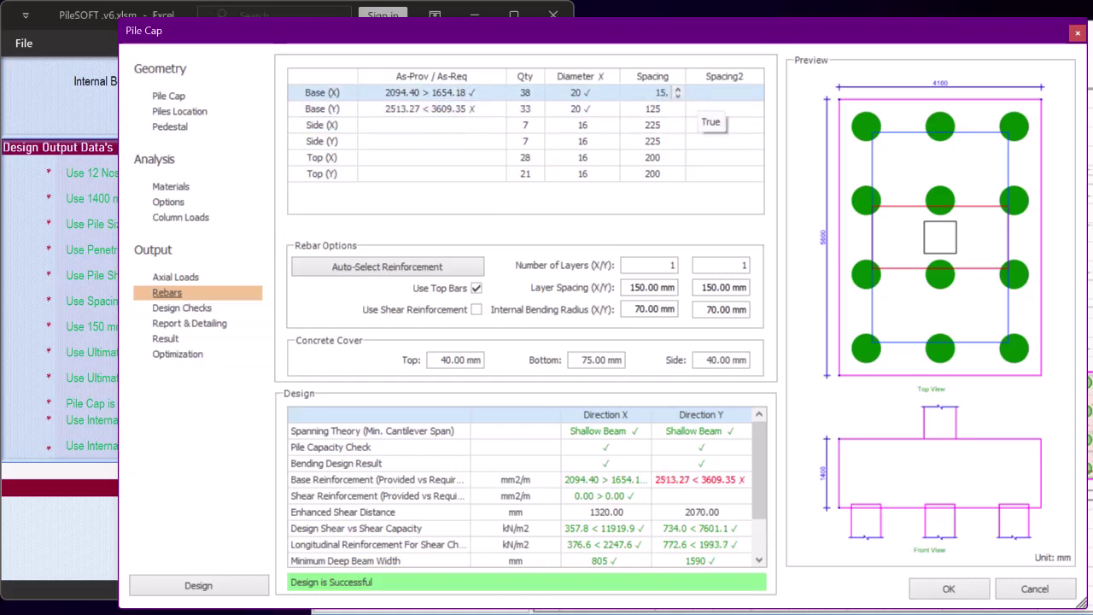
{"action": "left_click", "coordinate": [654, 107]}
Check the alternative cap depths recommended in PileSOFT and set the depth of PC-1C15 to 1500 mm
{"action": "left_click", "coordinate": [169, 96]}
{"action": "left_click", "coordinate": [82, 195]}
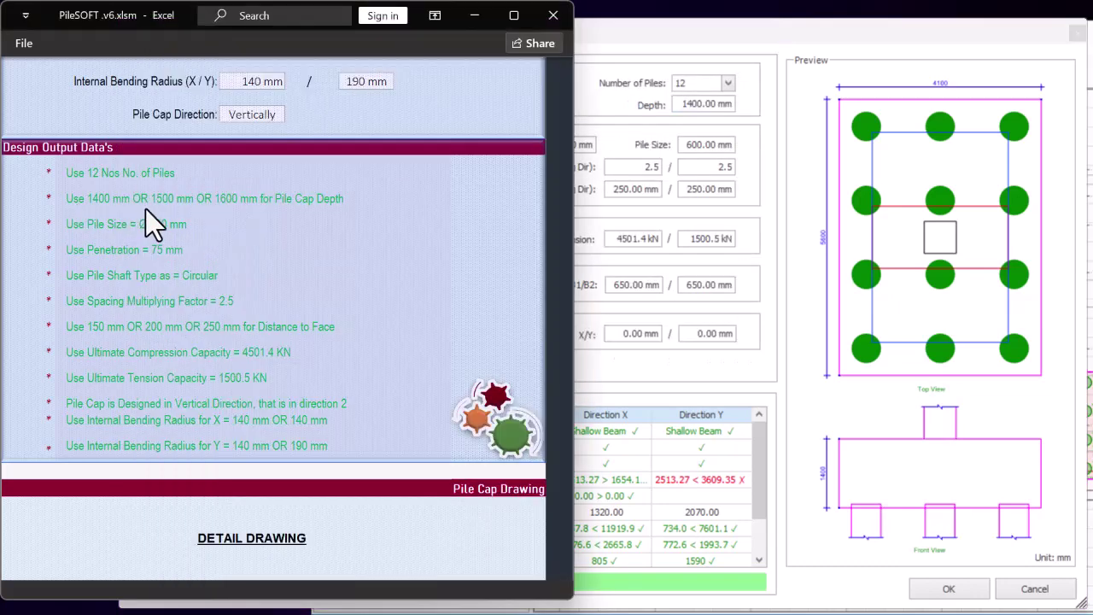
{"action": "left_click", "coordinate": [624, 105]}
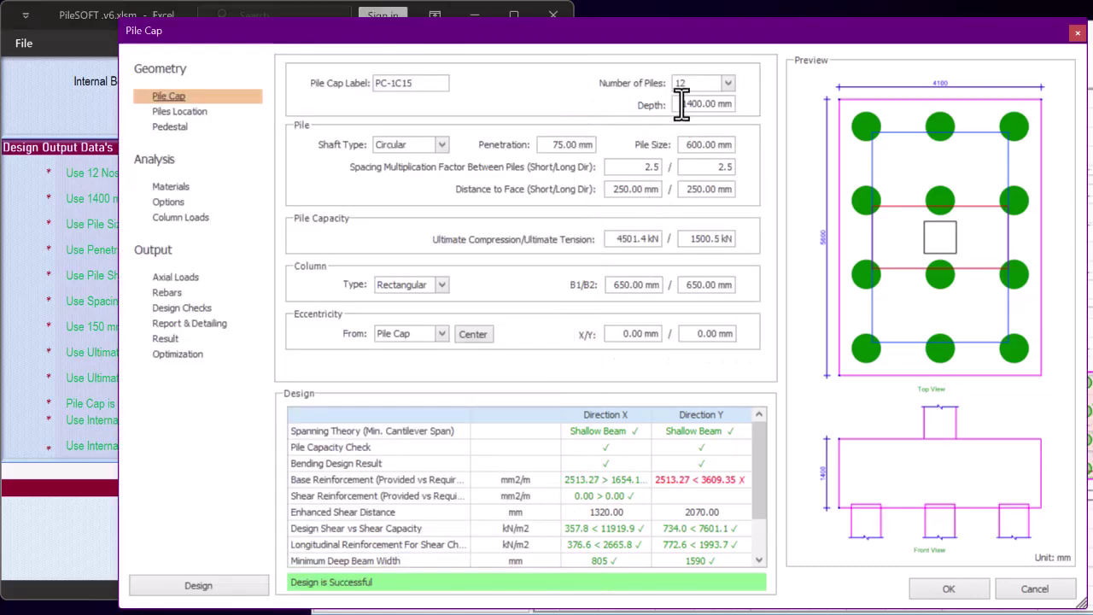
{"action": "left_click_drag", "start_coordinate": [681, 107], "coordinate": [781, 108]}
{"action": "type", "text": "1100"}
{"action": "type", "text": "0"}
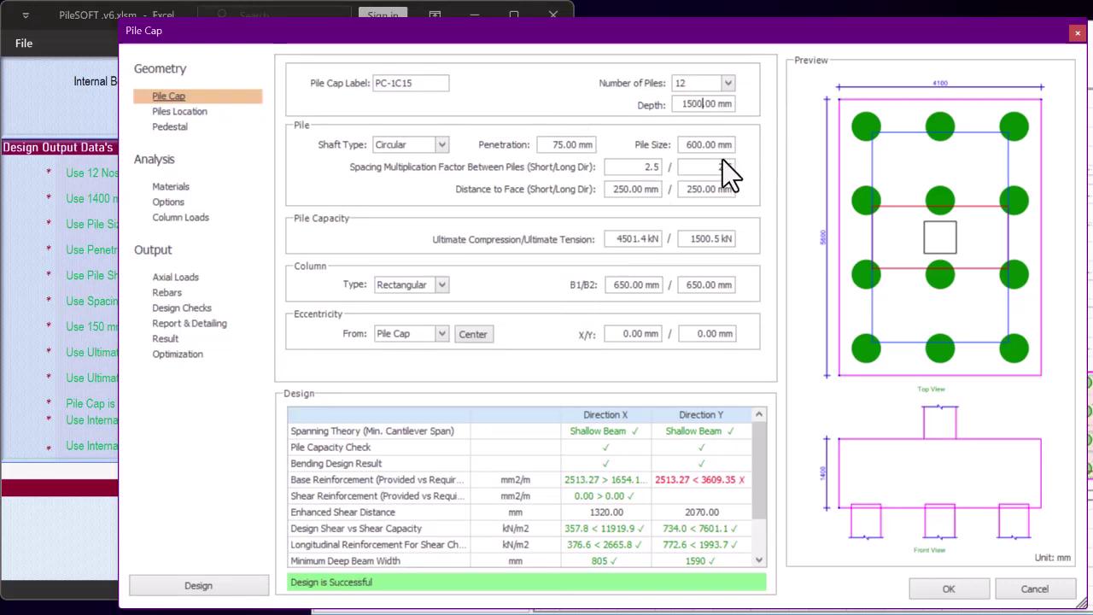
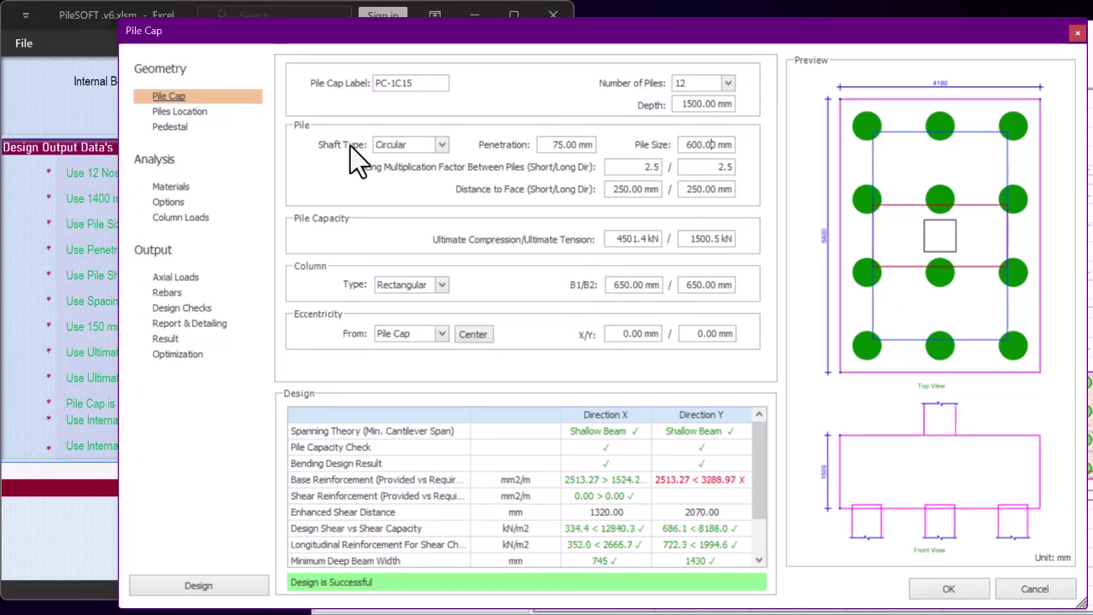
Consult the recommended cap depths in PileSOFT again and set the depth of PC-1C15 to 1600 mm
{"action": "left_click", "coordinate": [104, 236]}
{"action": "left_click", "coordinate": [728, 125]}
{"action": "double_click", "coordinate": [674, 102]}
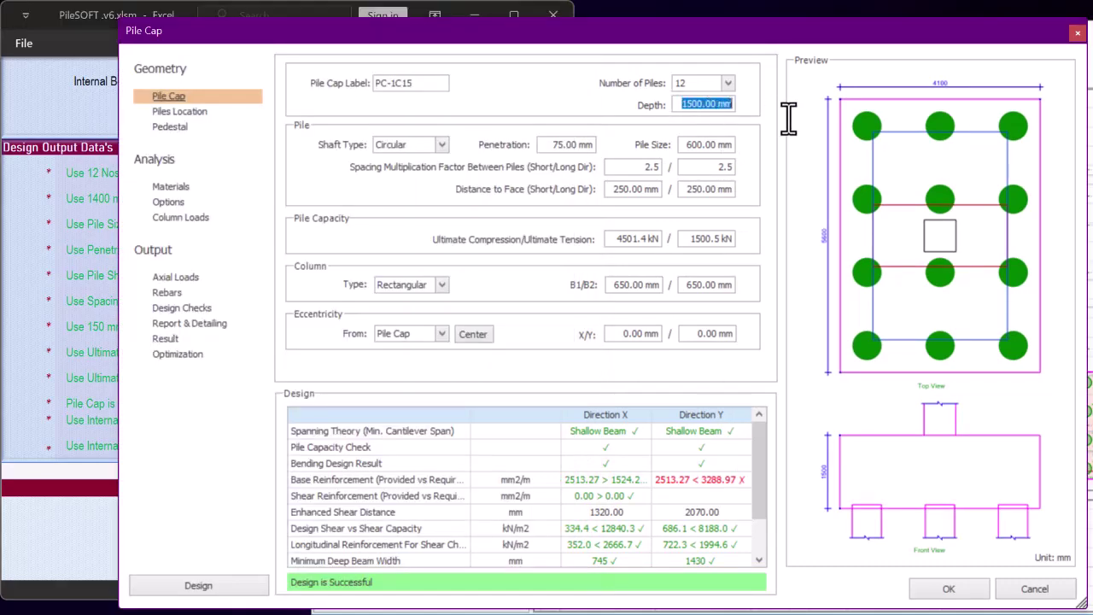
{"action": "type", "text": "1600"}
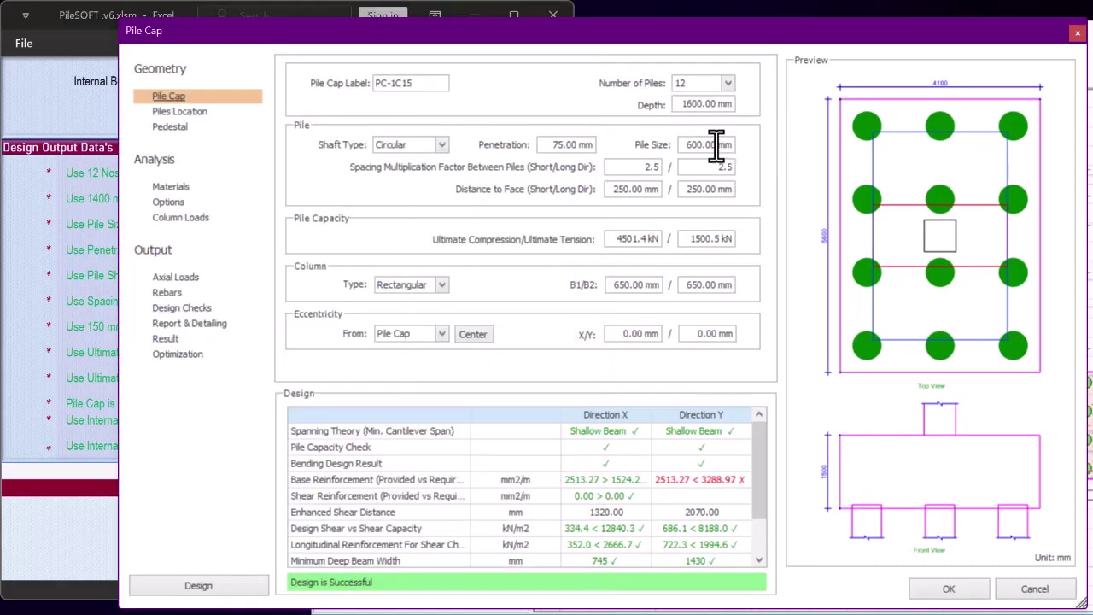
{"action": "left_click", "coordinate": [715, 144]}
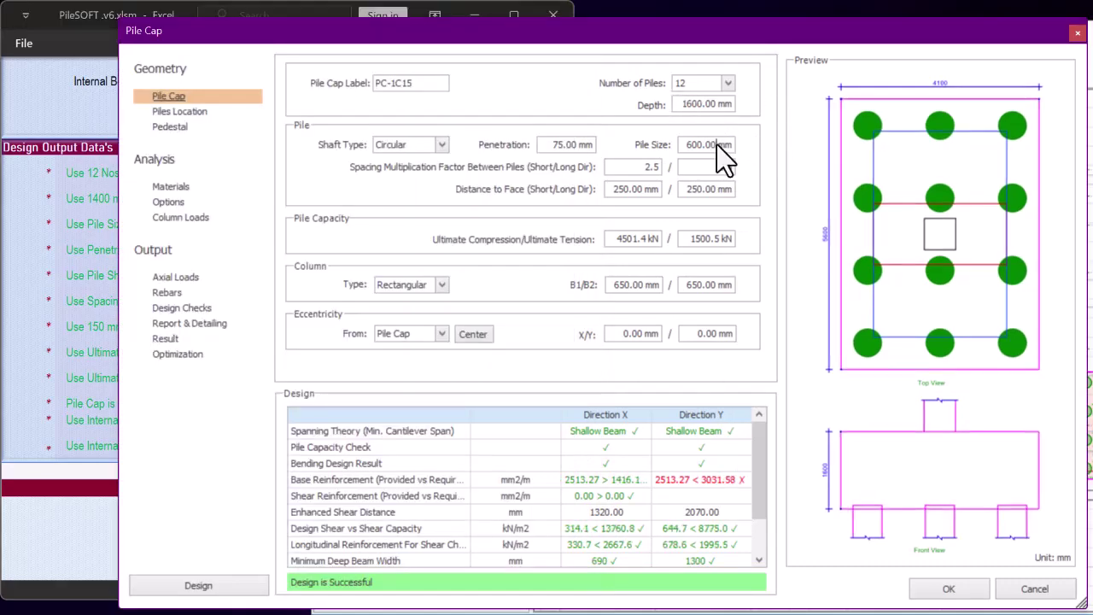
Set the diameter of the Base (Y) reinforcement bars to 25 mm
{"action": "left_click", "coordinate": [169, 292]}
{"action": "left_click", "coordinate": [591, 93]}
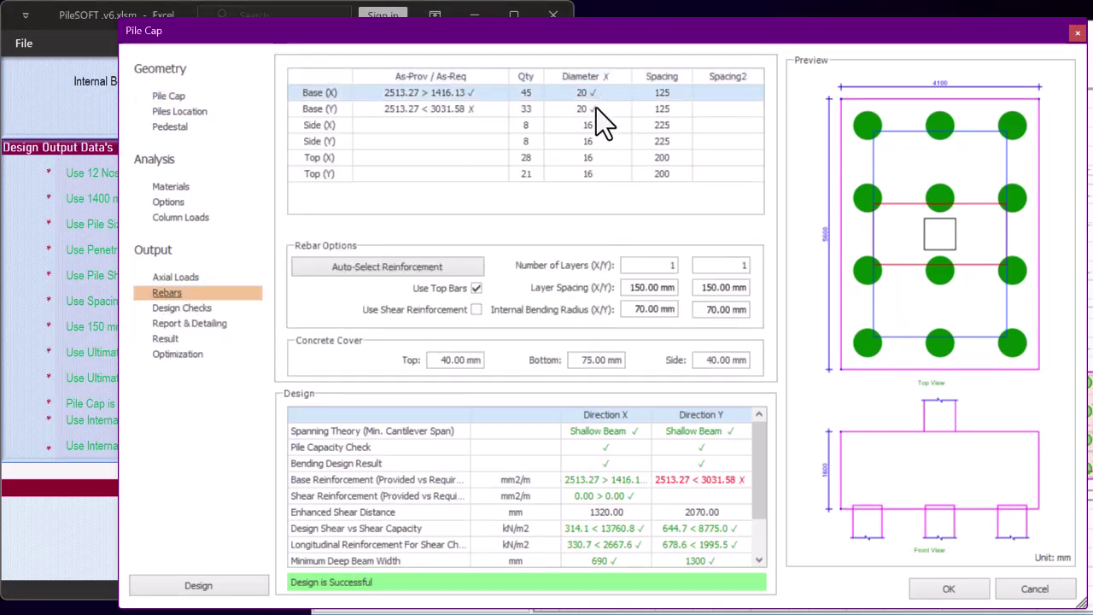
{"action": "left_click", "coordinate": [597, 108]}
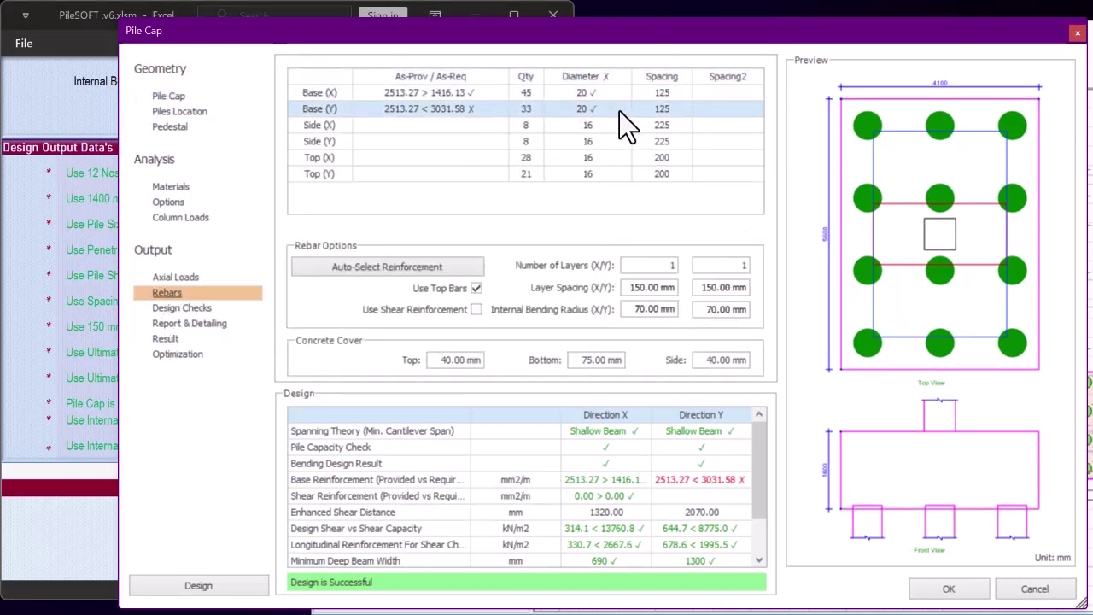
{"action": "left_click", "coordinate": [619, 111]}
{"action": "left_click", "coordinate": [624, 109]}
{"action": "left_click", "coordinate": [574, 147]}
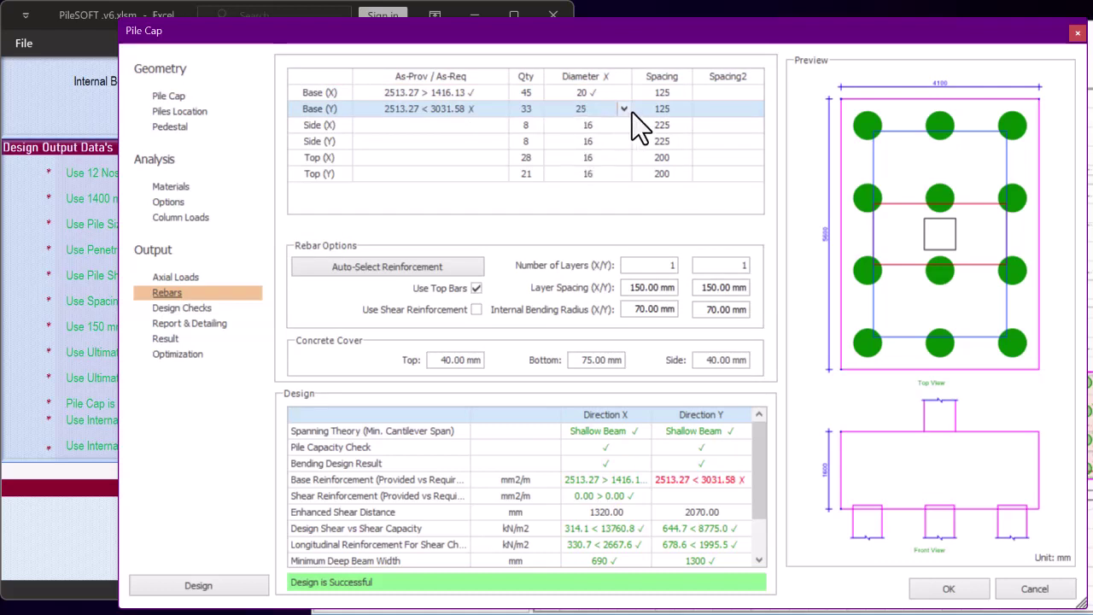
Set the spacing of the Base (Y) and Base (X) reinforcement bars to 150 mm
{"action": "left_click", "coordinate": [652, 109]}
{"action": "left_click", "coordinate": [652, 110]}
{"action": "type", "text": "15"}
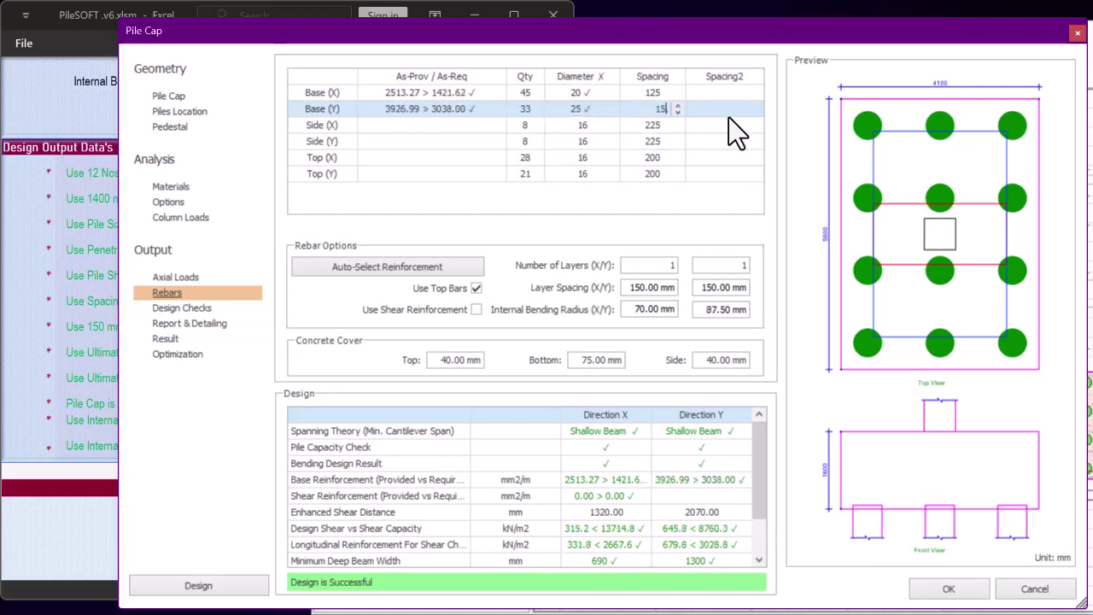
{"action": "type", "text": "0"}
{"action": "left_click", "coordinate": [641, 100]}
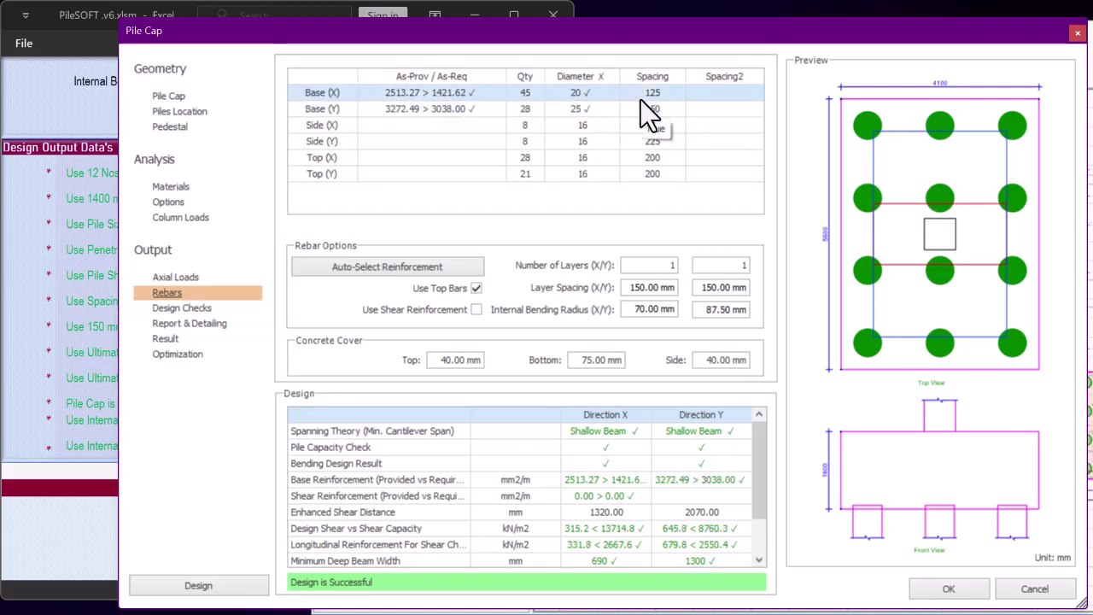
{"action": "left_click", "coordinate": [641, 100]}
{"action": "type", "text": "150"}
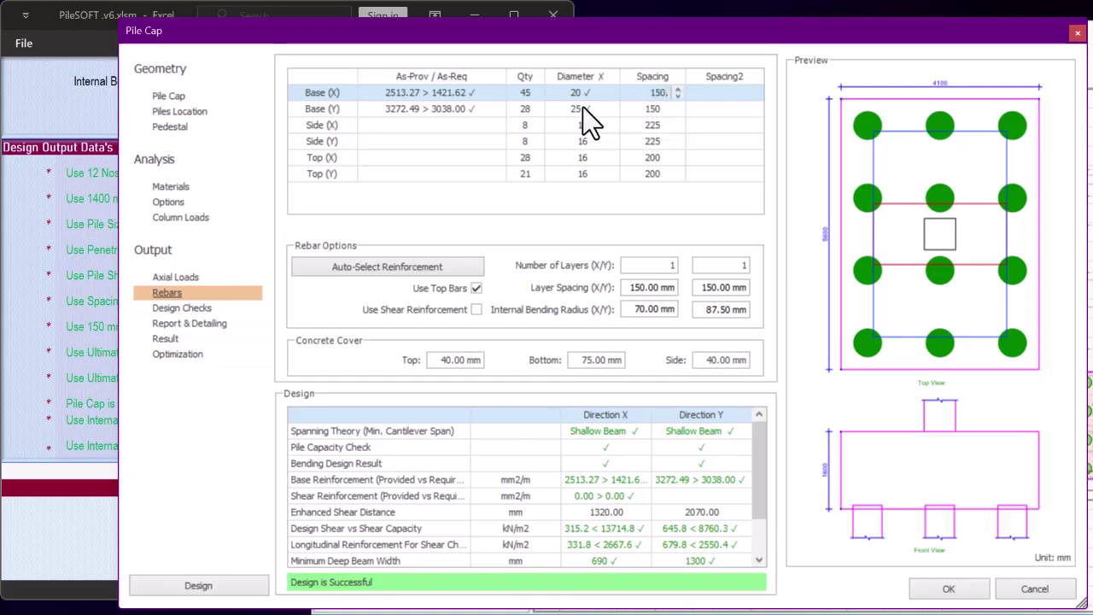
{"action": "key", "text": "Return"}
{"action": "left_click", "coordinate": [574, 93]}
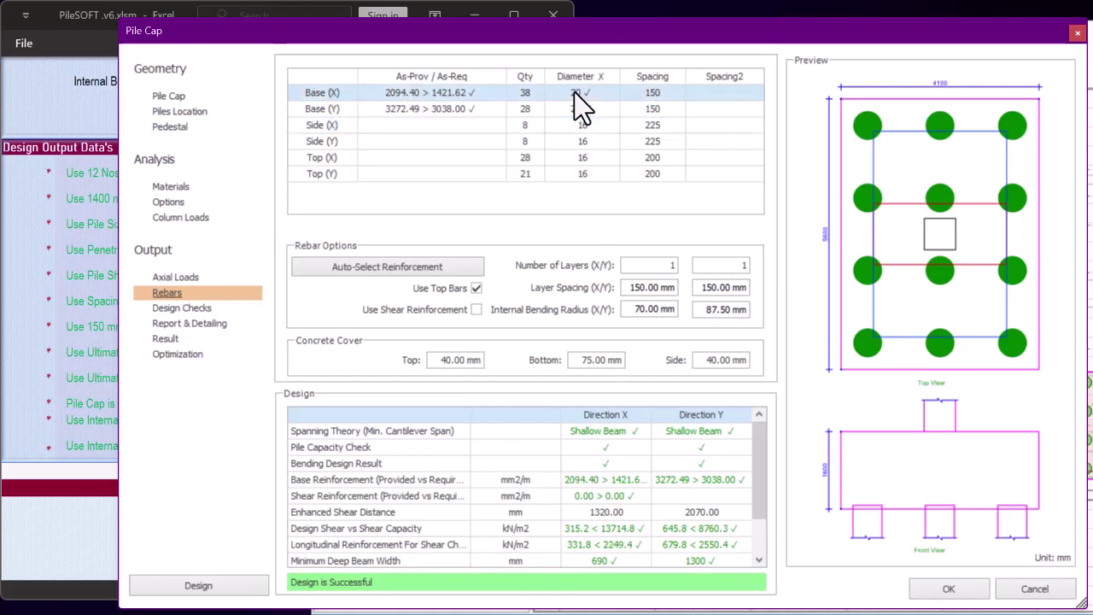
{"action": "left_click", "coordinate": [574, 92]}
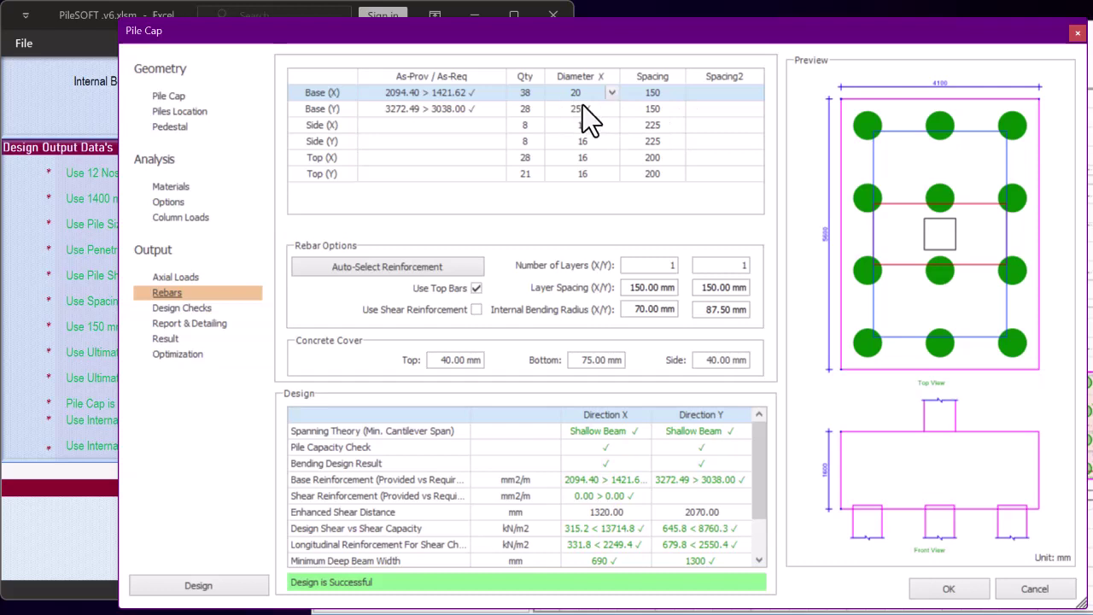
{"action": "left_click", "coordinate": [588, 126]}
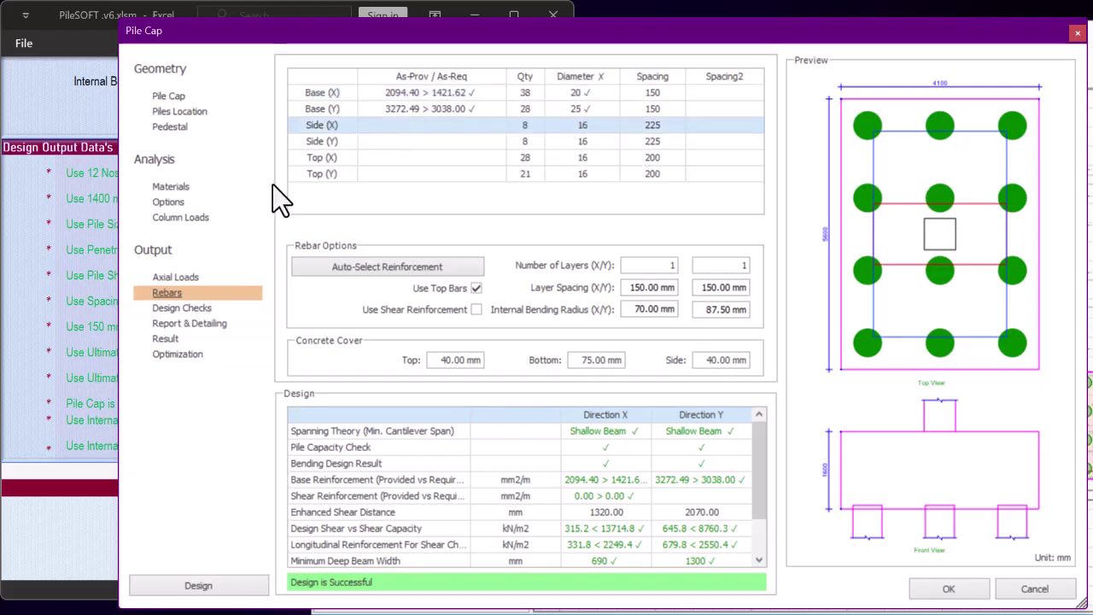
Review the design checks against PileSOFT's recommendations and set the internal bending radius for X to 140 mm
{"action": "left_click", "coordinate": [169, 97]}
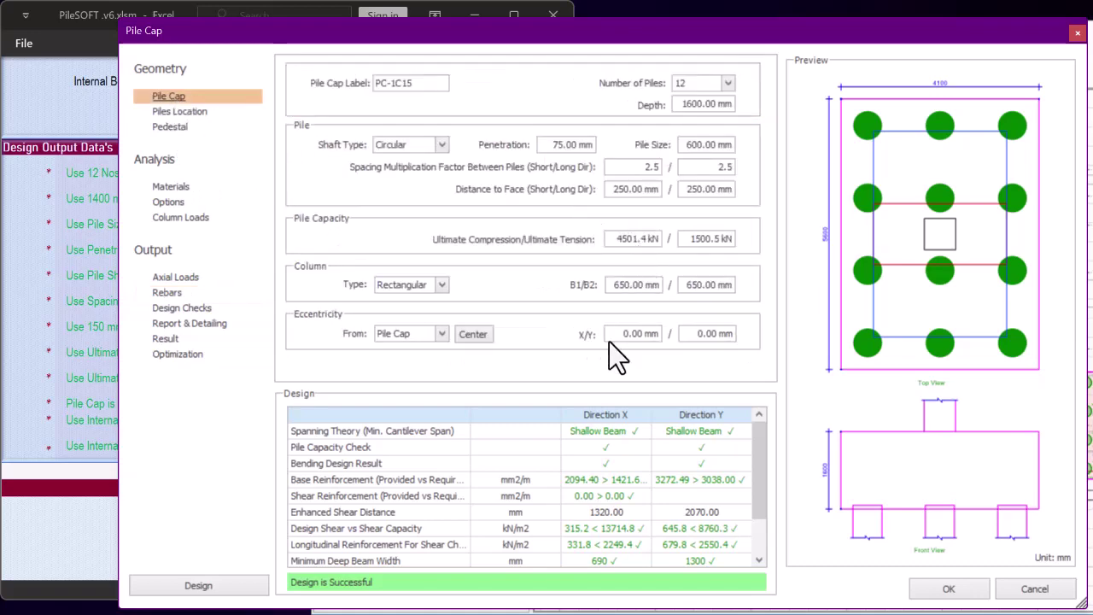
{"action": "left_click", "coordinate": [106, 380]}
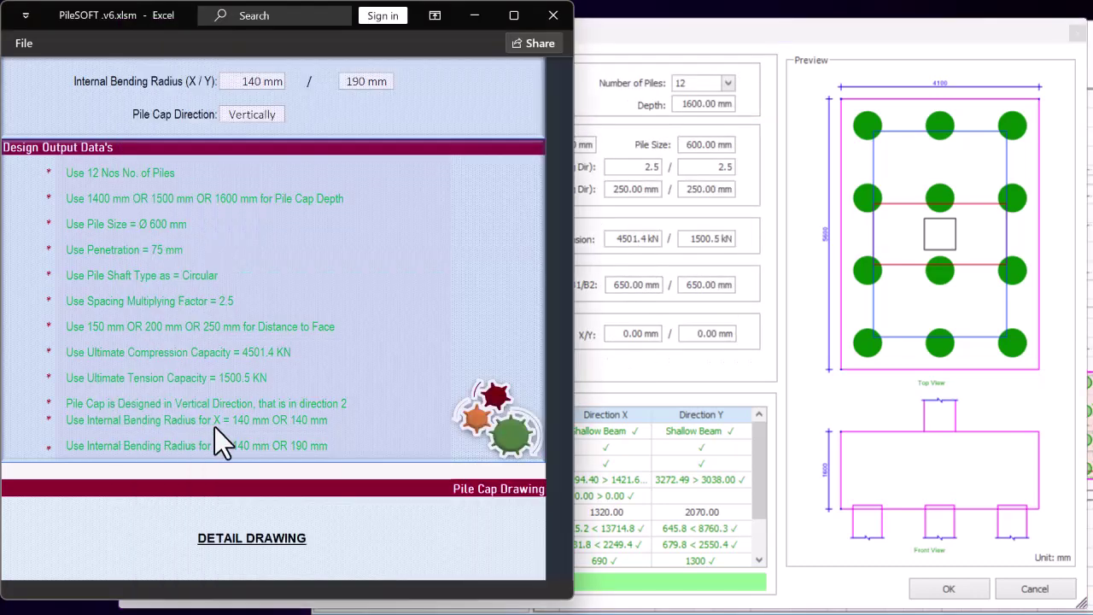
{"action": "left_click", "coordinate": [578, 323]}
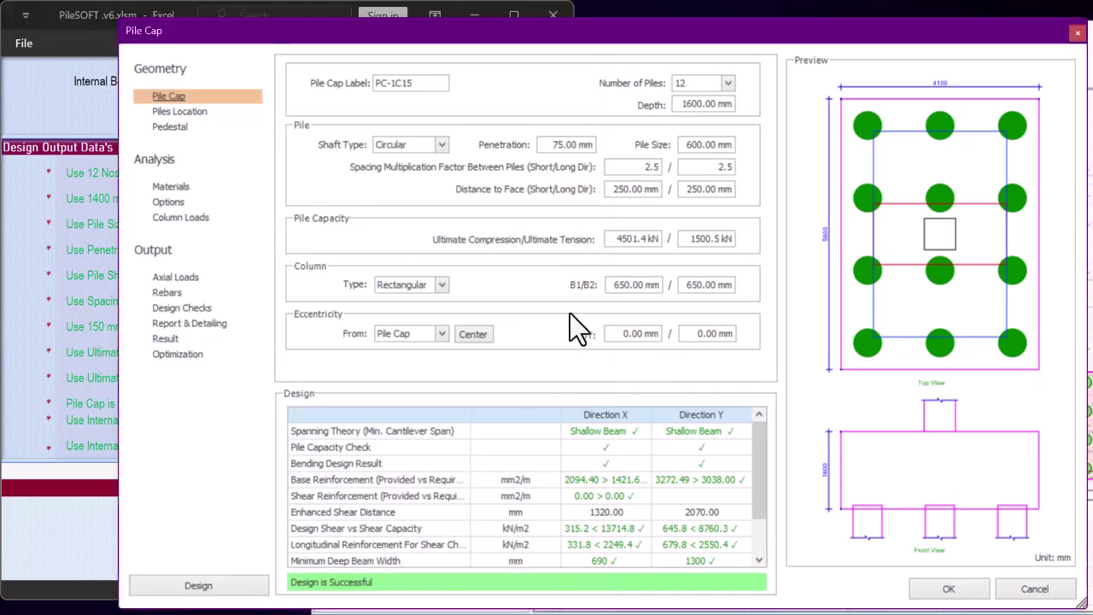
{"action": "left_click", "coordinate": [183, 308]}
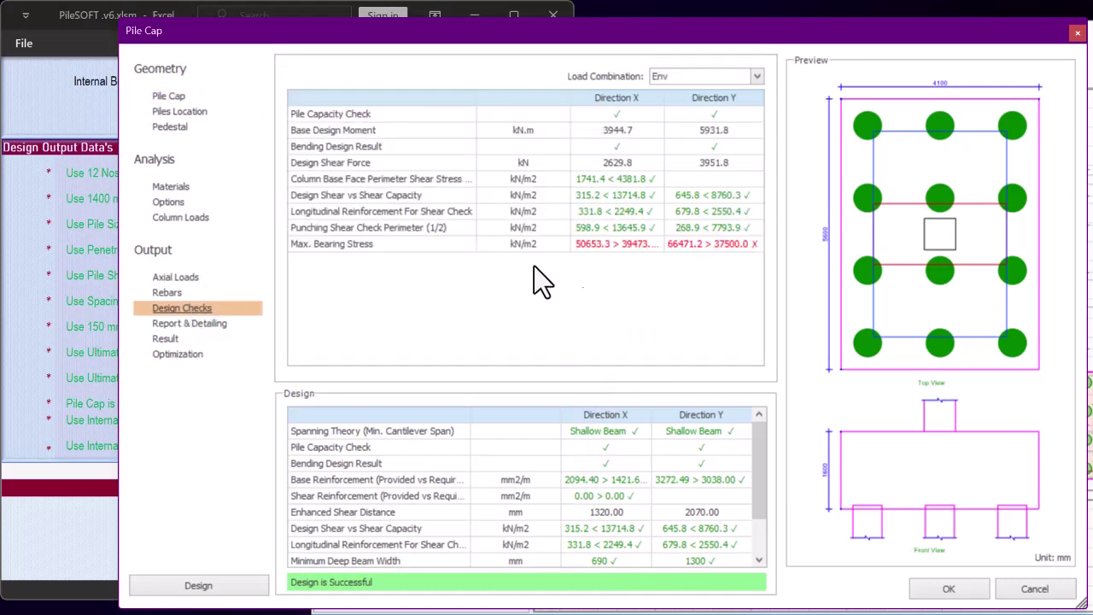
{"action": "left_click", "coordinate": [84, 417]}
{"action": "left_click", "coordinate": [595, 323]}
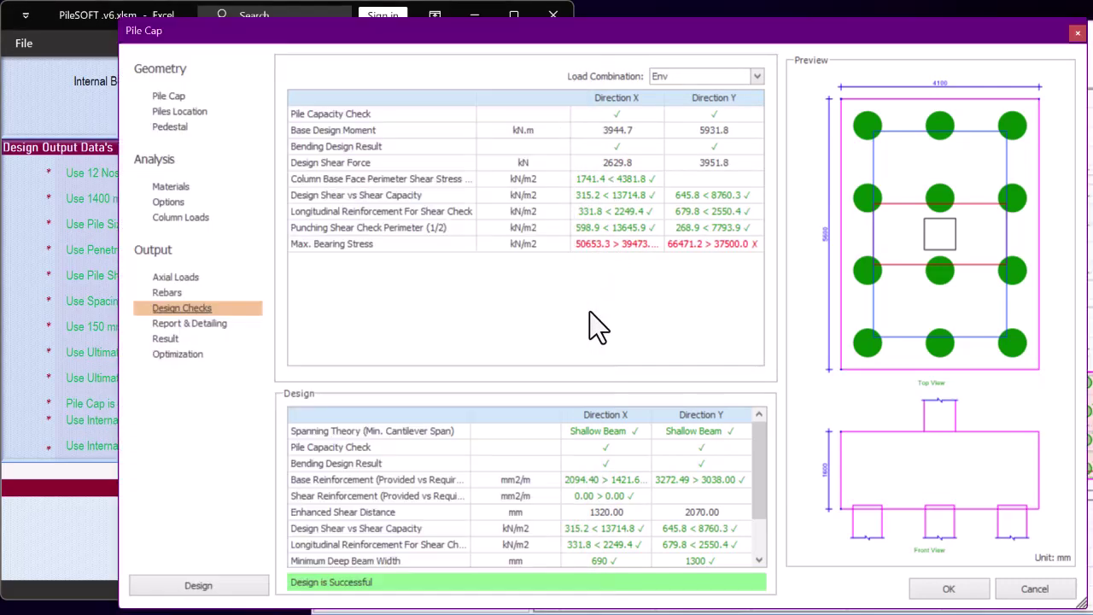
{"action": "left_click", "coordinate": [171, 292]}
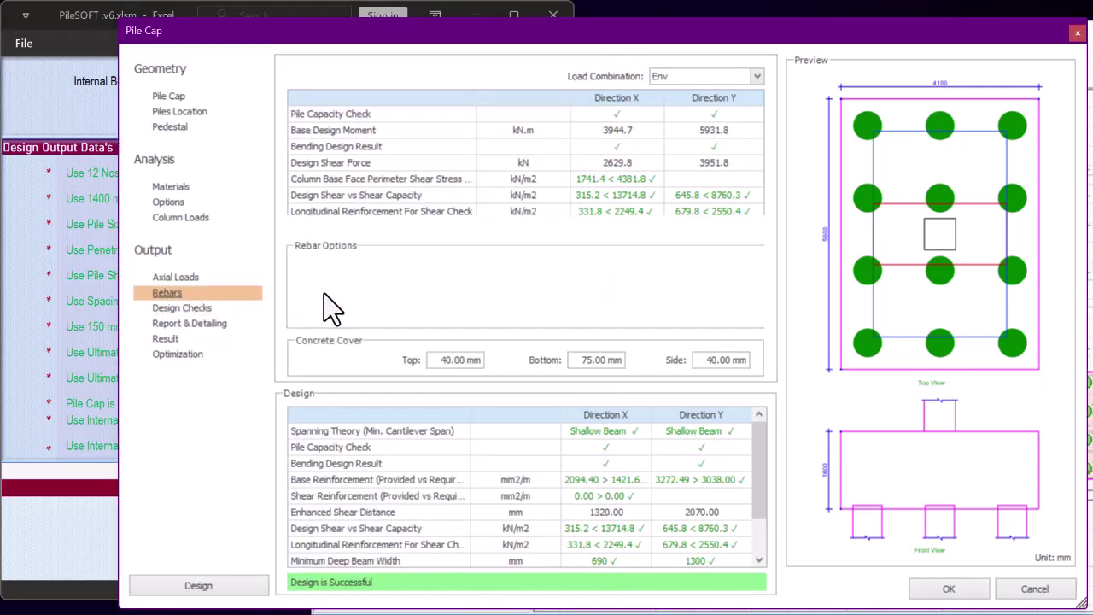
{"action": "left_click", "coordinate": [86, 376]}
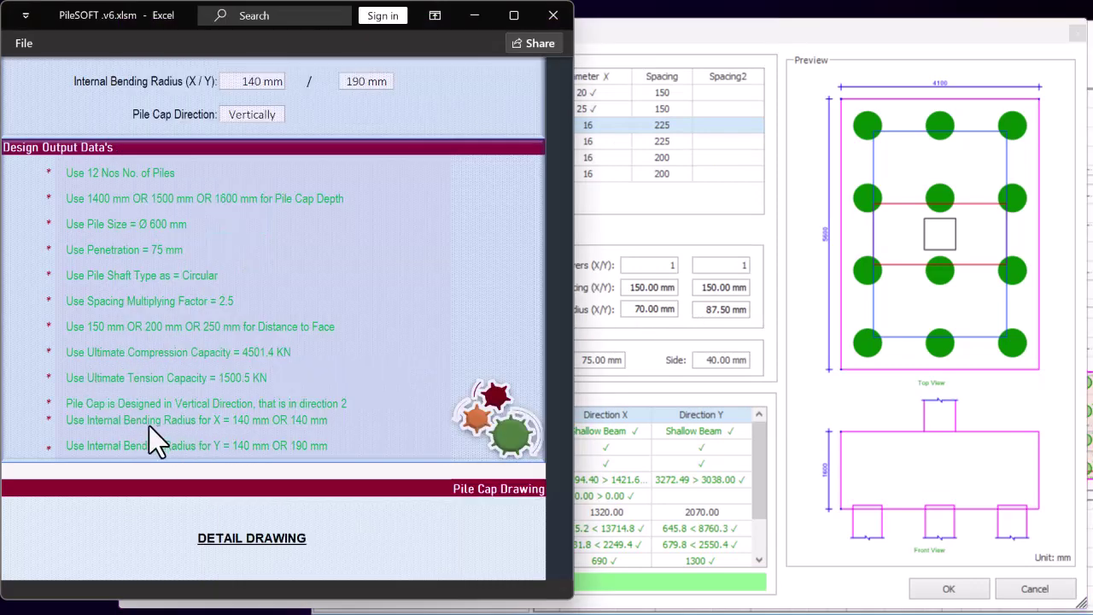
{"action": "left_click", "coordinate": [658, 351]}
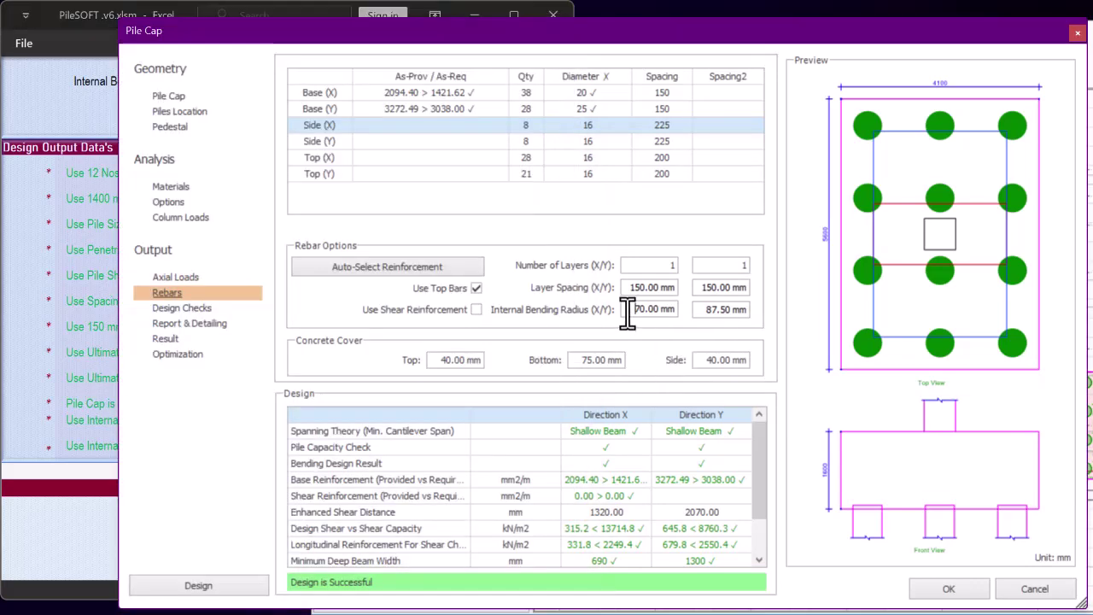
{"action": "type", "text": "14"}
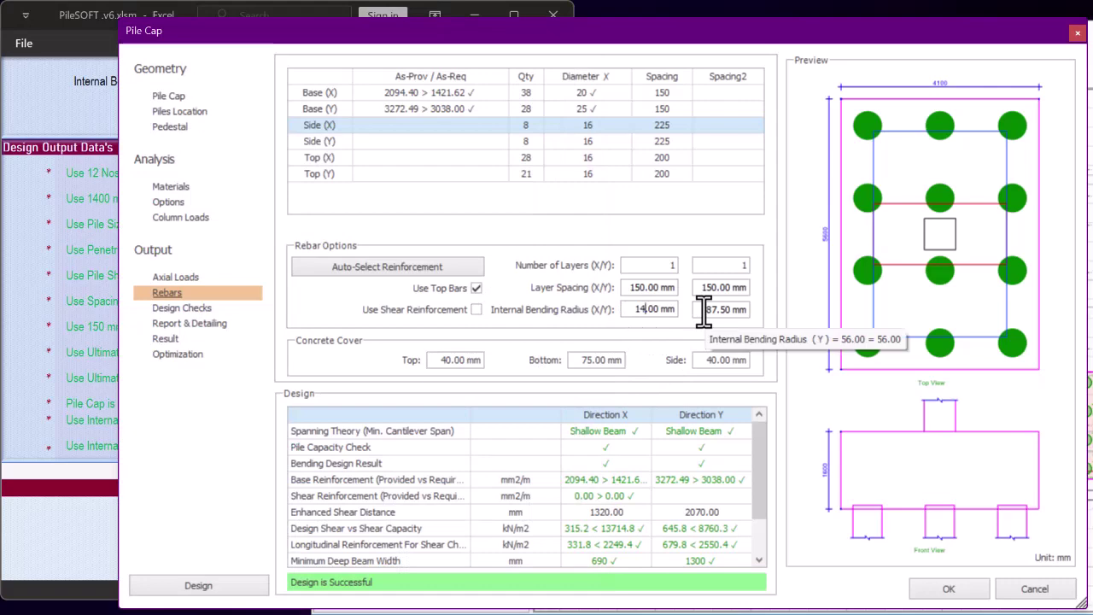
{"action": "type", "text": "0"}
{"action": "key", "text": "Tab"}
Try PileSOFT's smaller internal bending radius for Y, 140 mm, and review the maximum bearing stress in the design checks
{"action": "left_click", "coordinate": [50, 365]}
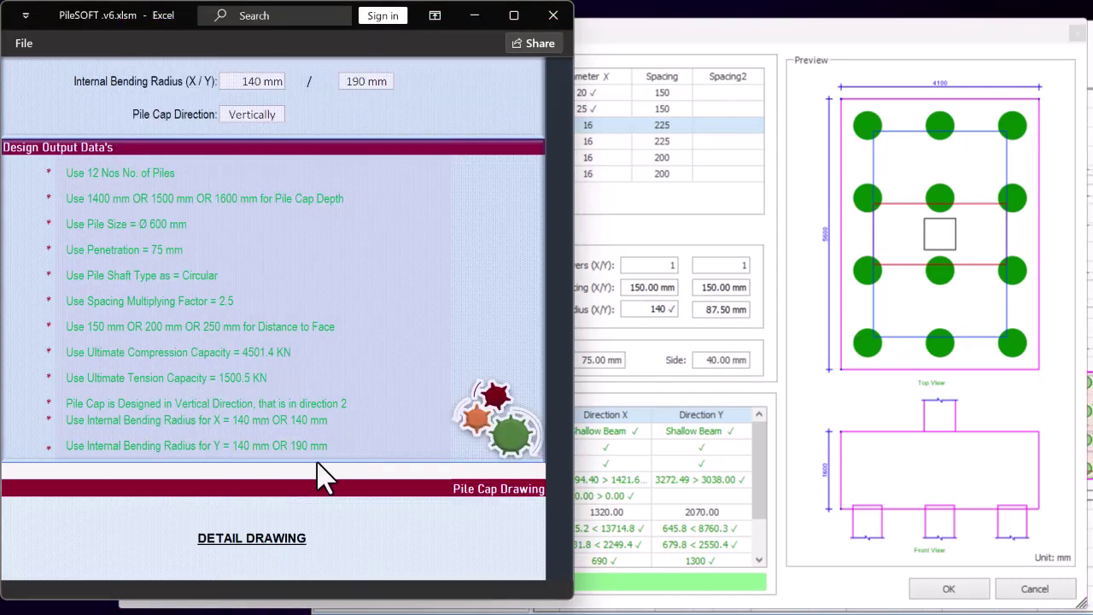
{"action": "left_click", "coordinate": [698, 312]}
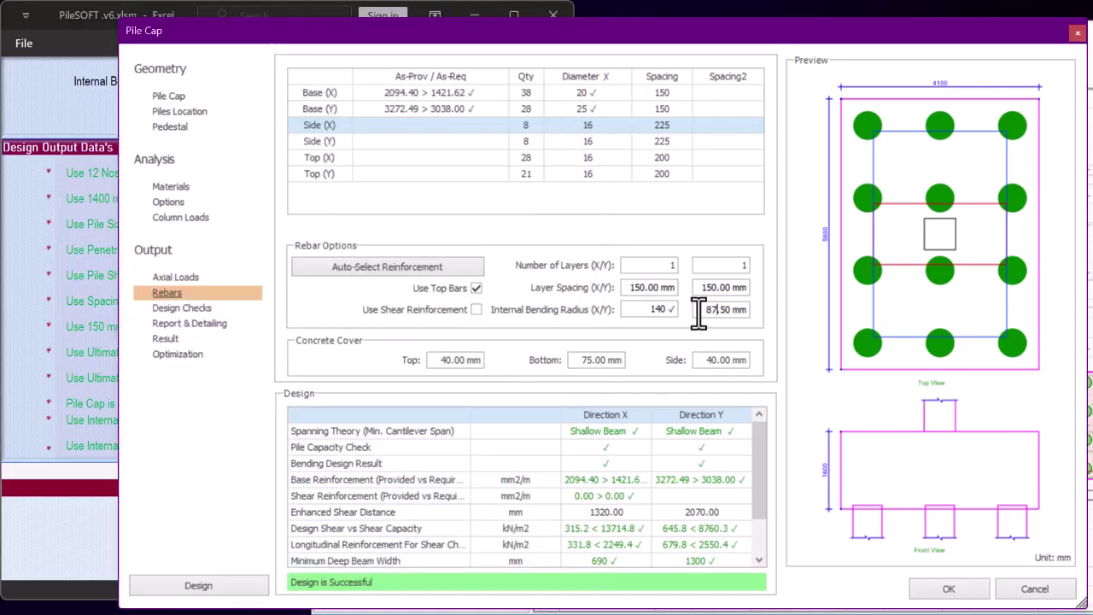
{"action": "left_click_drag", "start_coordinate": [698, 312], "coordinate": [780, 307]}
{"action": "type", "text": "1"}
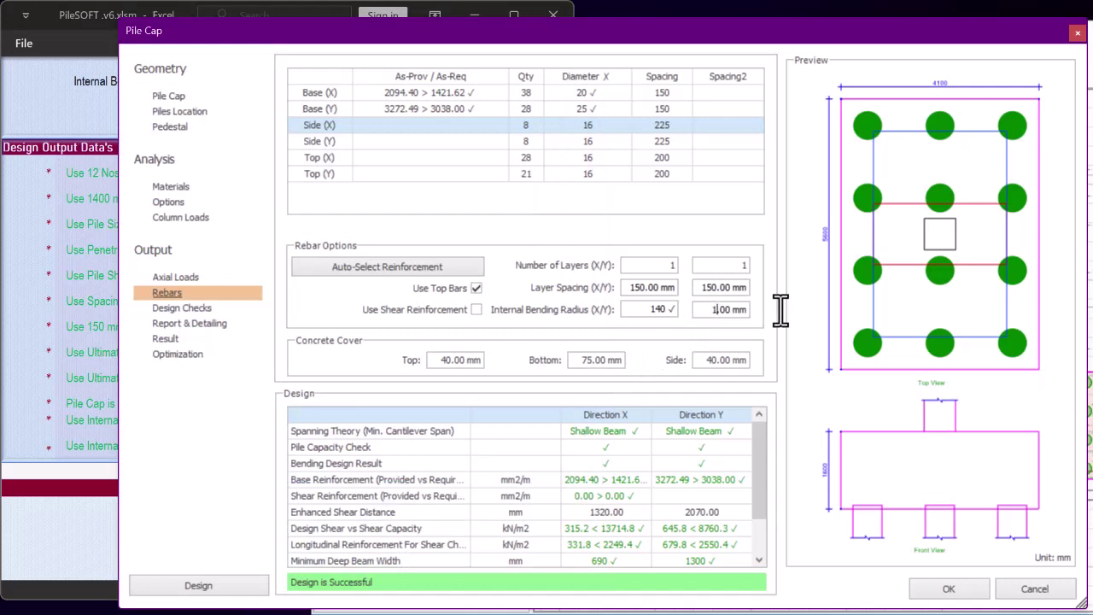
{"action": "type", "text": "40"}
{"action": "left_click", "coordinate": [653, 309]}
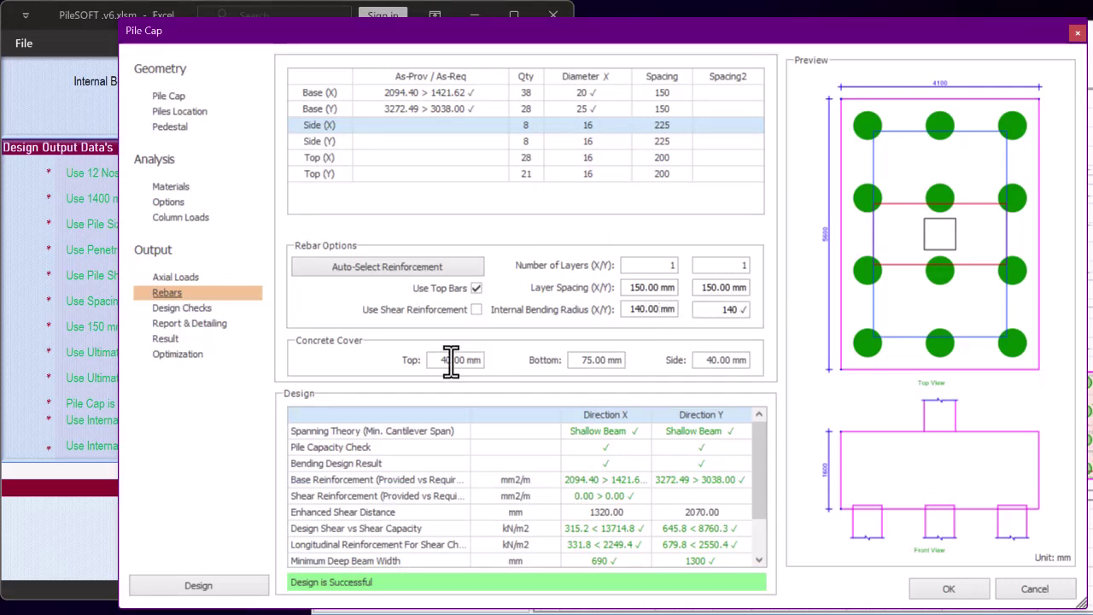
{"action": "left_click", "coordinate": [184, 309]}
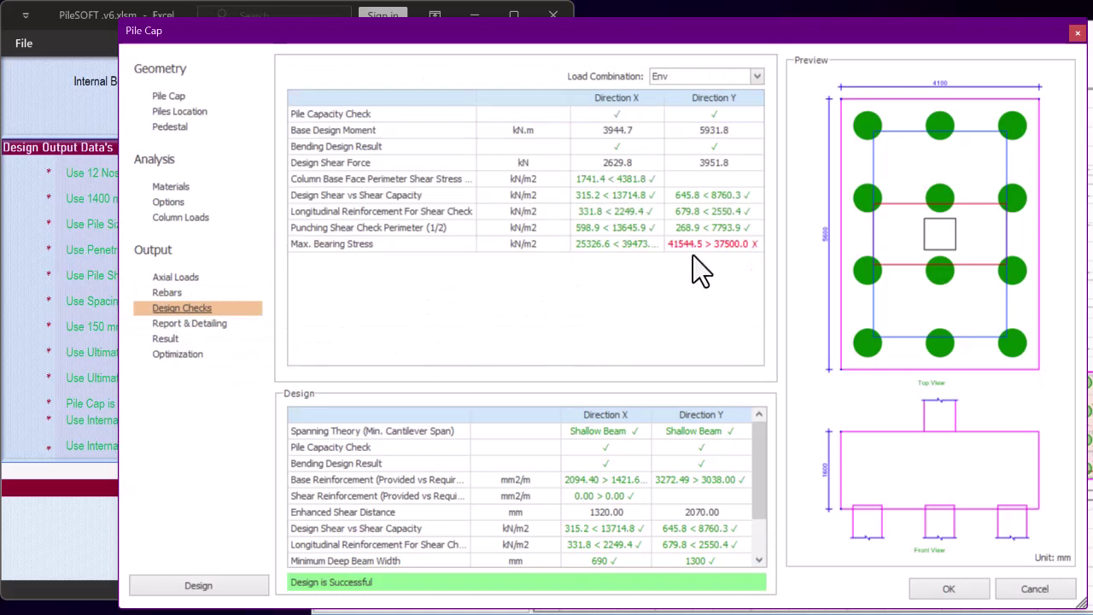
Set the internal bending radius for Y to 190 mm as PileSOFT recommends and recheck the maximum bearing stress
{"action": "left_click", "coordinate": [167, 293]}
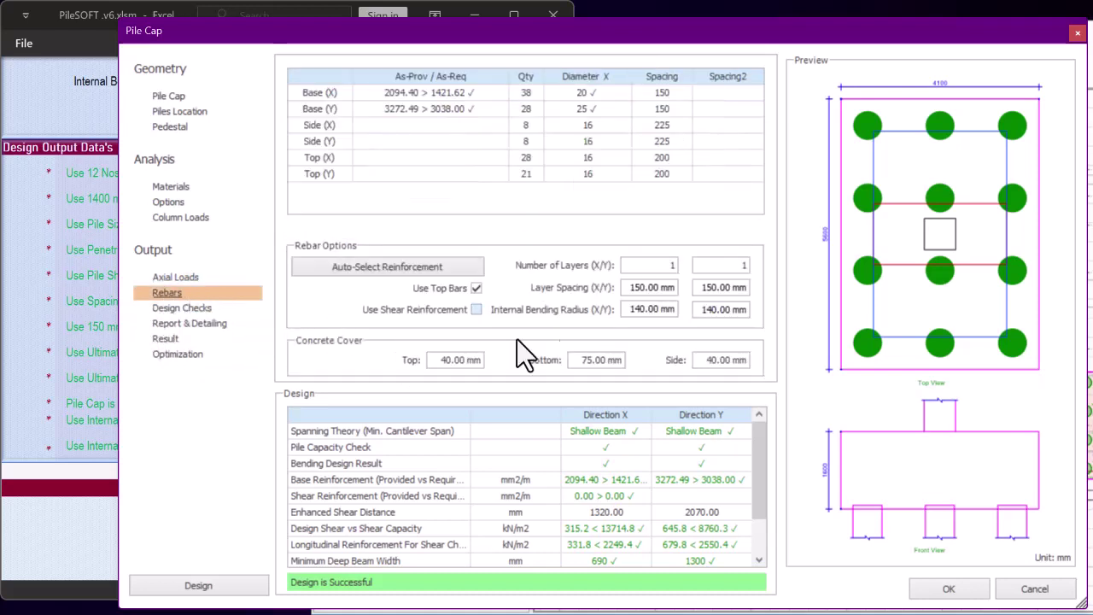
{"action": "double_click", "coordinate": [699, 313]}
{"action": "type", "text": "190 ✓"}
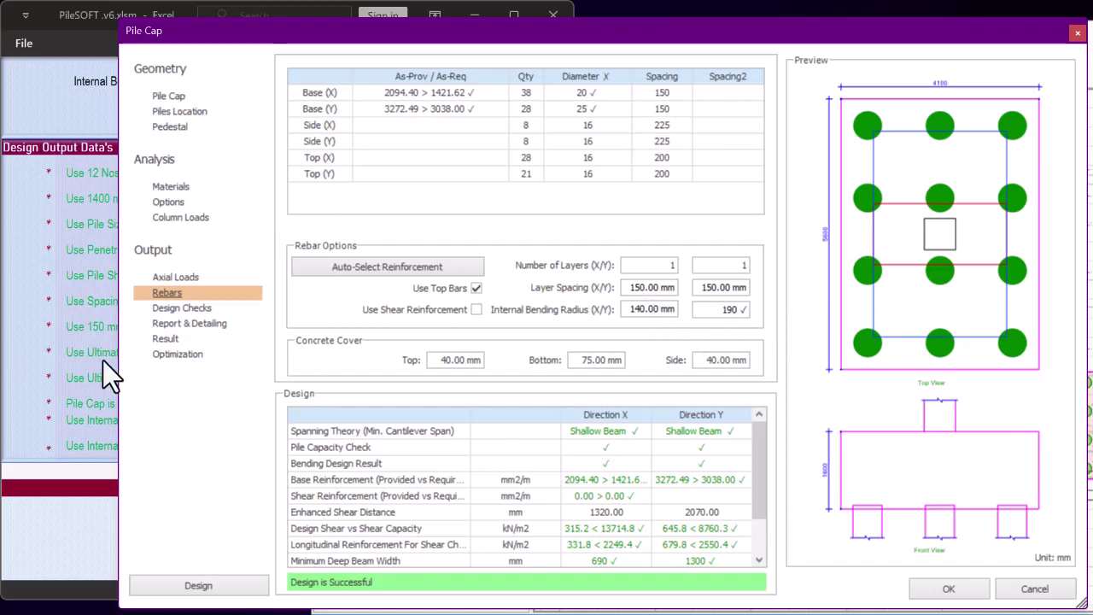
{"action": "left_click", "coordinate": [103, 361]}
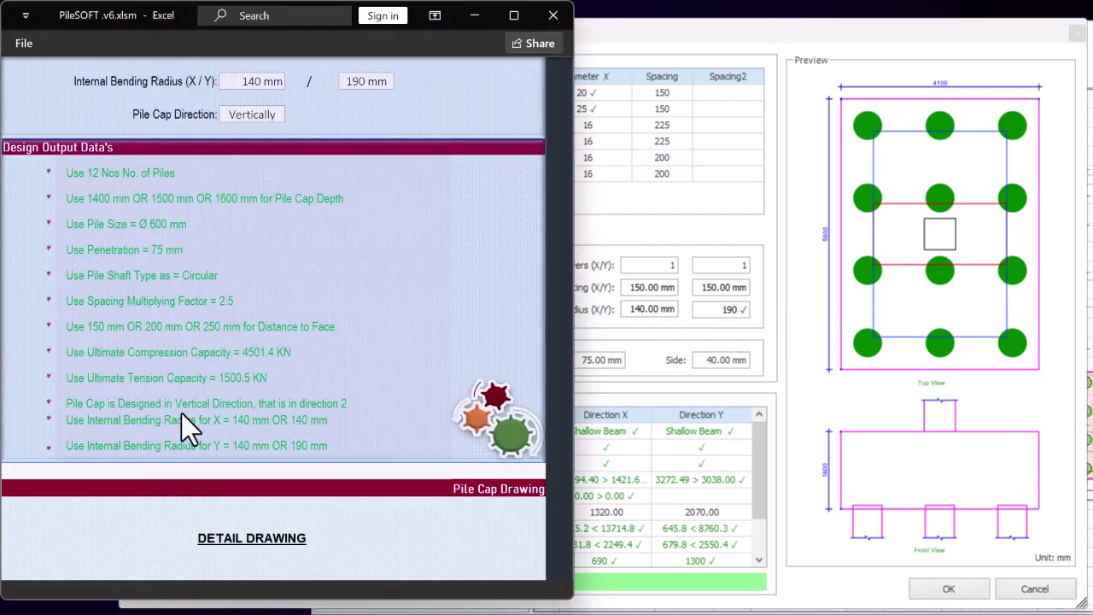
{"action": "left_click", "coordinate": [799, 308]}
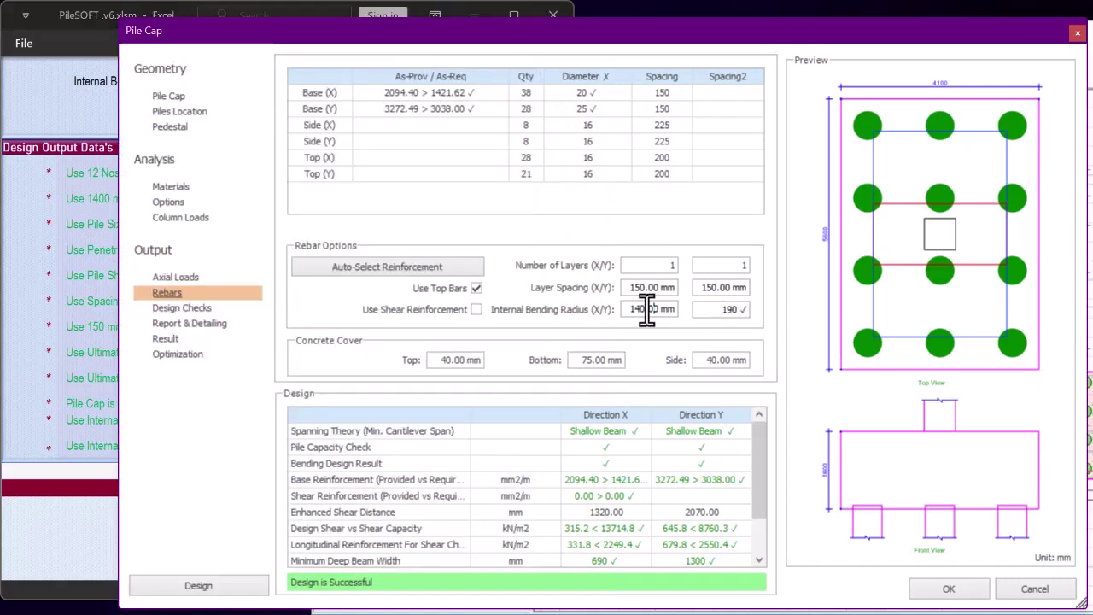
{"action": "left_click", "coordinate": [193, 311]}
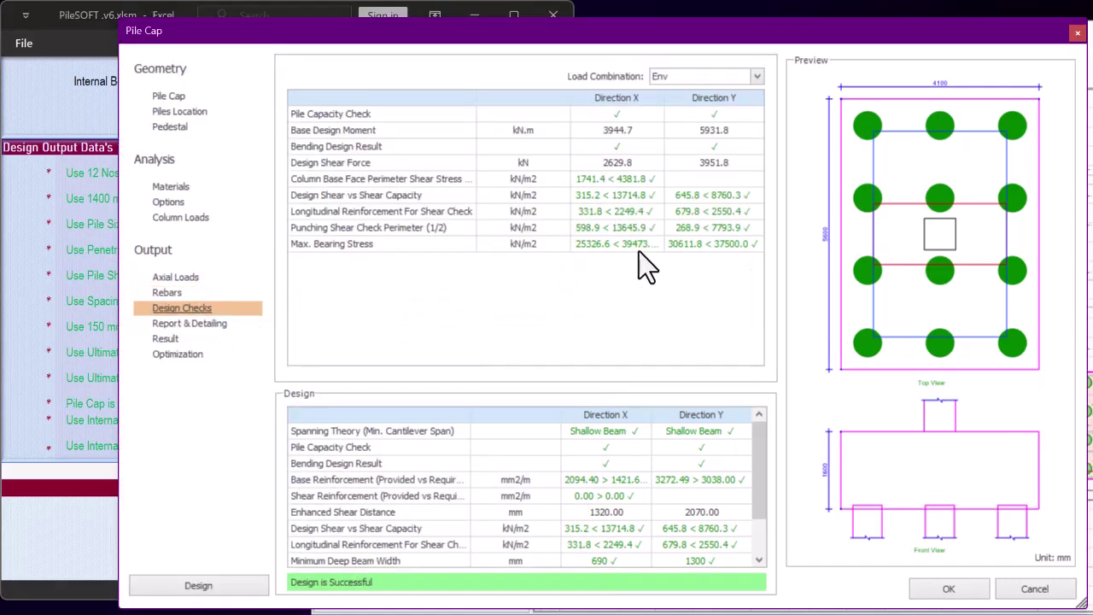
Set the top and side concrete cover of the pile cap to 75 mm
{"action": "left_click", "coordinate": [167, 293]}
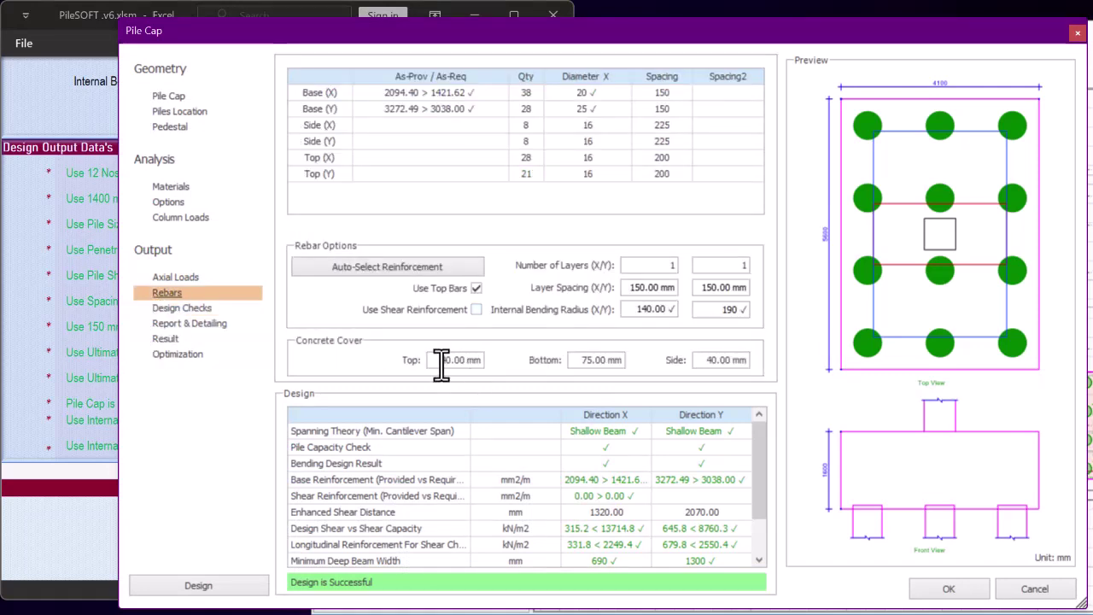
{"action": "left_click_drag", "start_coordinate": [439, 360], "coordinate": [539, 361]}
{"action": "type", "text": "75"}
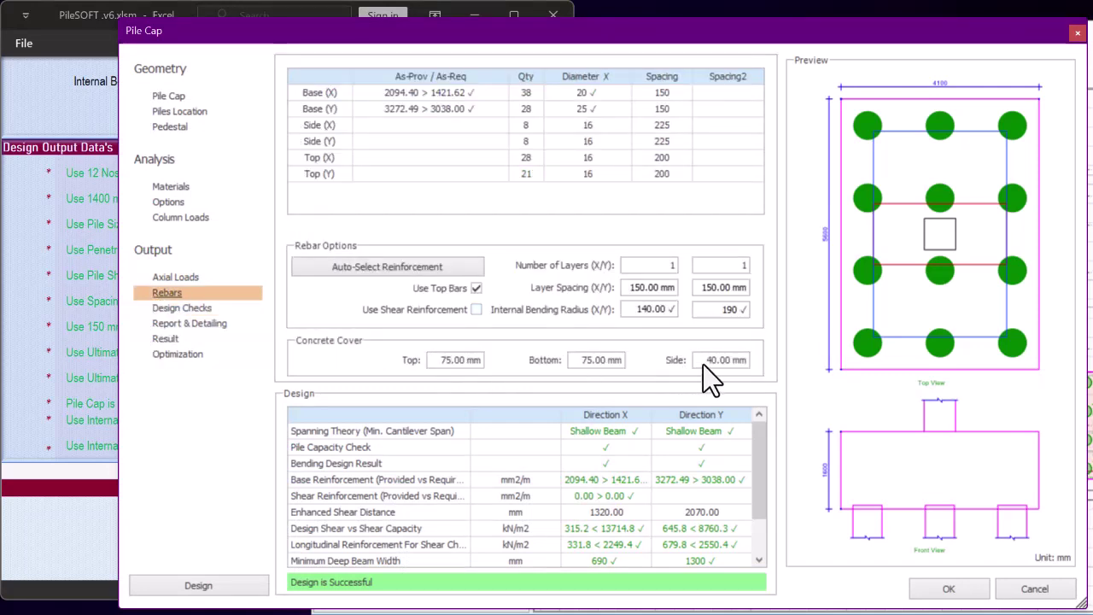
{"action": "left_click_drag", "start_coordinate": [703, 365], "coordinate": [847, 373]}
{"action": "type", "text": "75"}
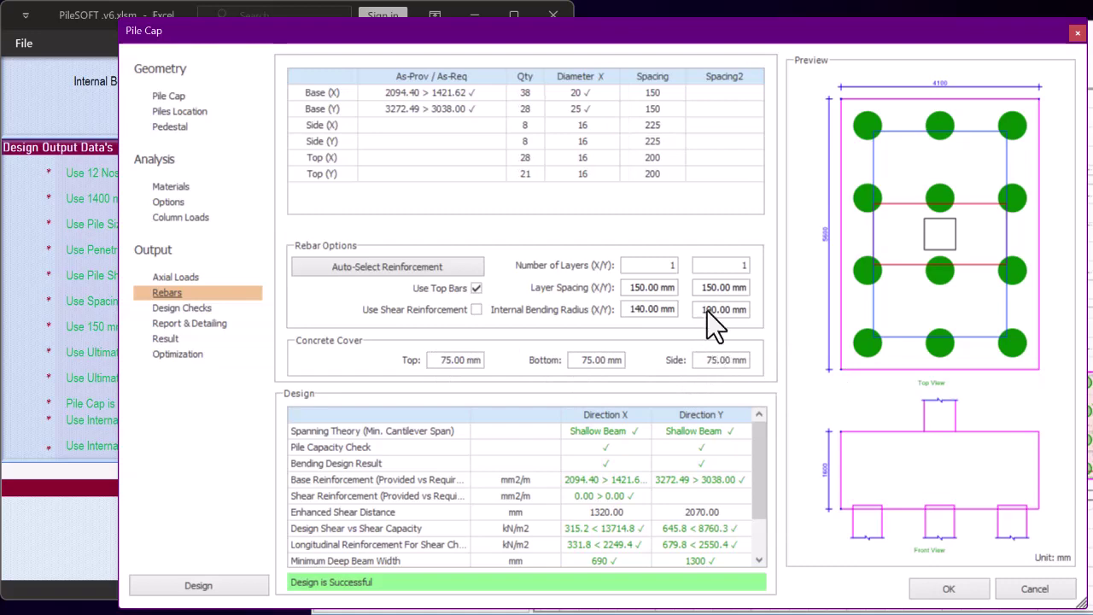
Review the design checks of pile cap PC-1C15 and accept its design
{"action": "left_click", "coordinate": [189, 309]}
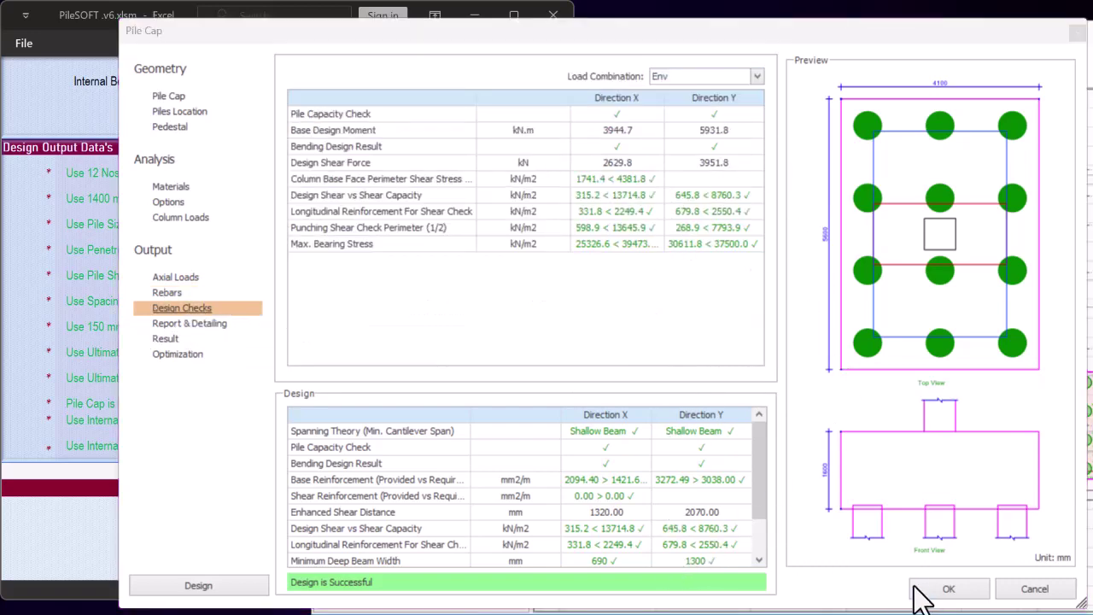
{"action": "left_click", "coordinate": [946, 590]}
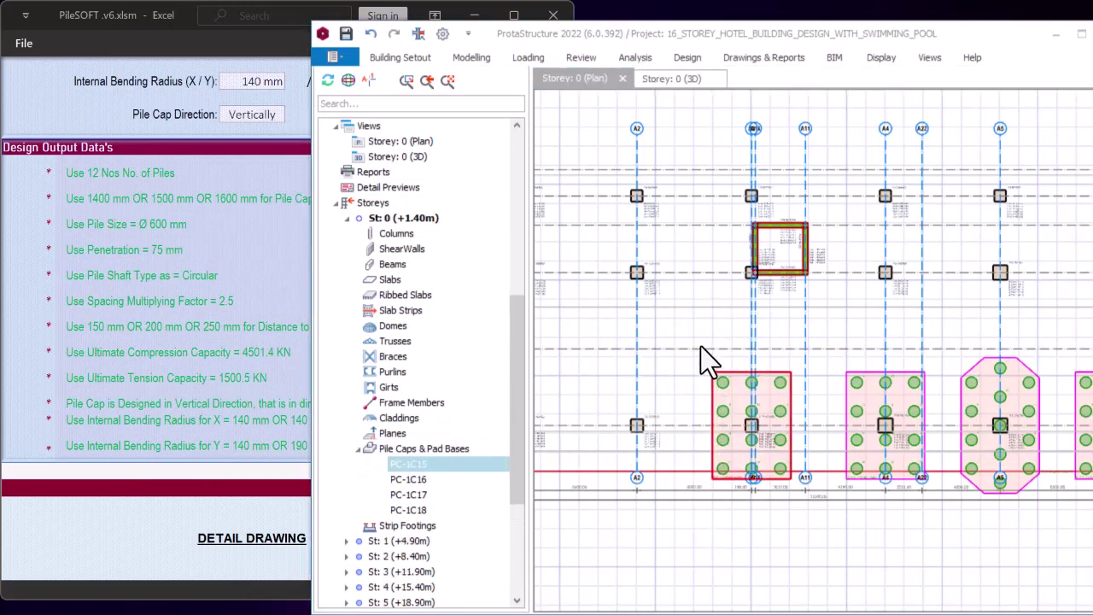
Insert a pile cap under column 1C14 in the Storey 0 plan
{"action": "scroll", "coordinate": [743, 385], "scroll_direction": "up", "scroll_amount": 5}
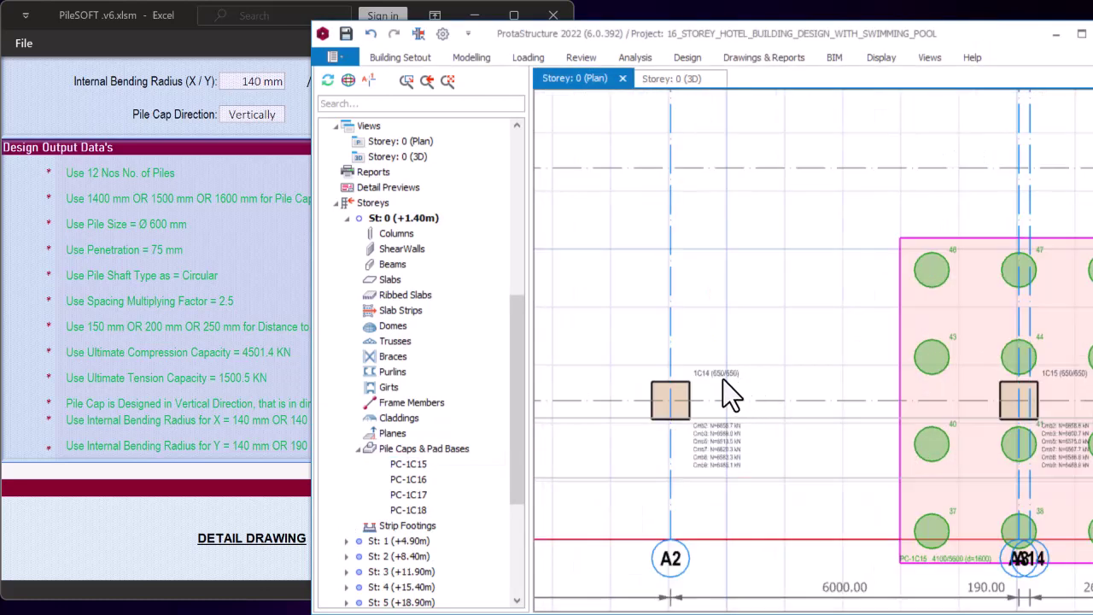
{"action": "right_click", "coordinate": [736, 309]}
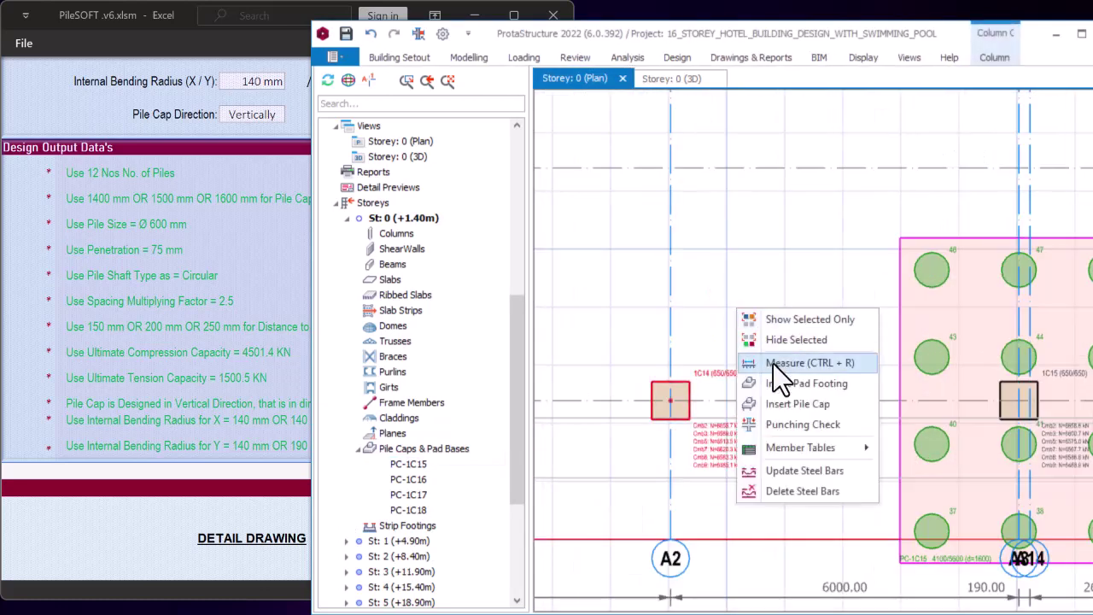
{"action": "left_click", "coordinate": [787, 404]}
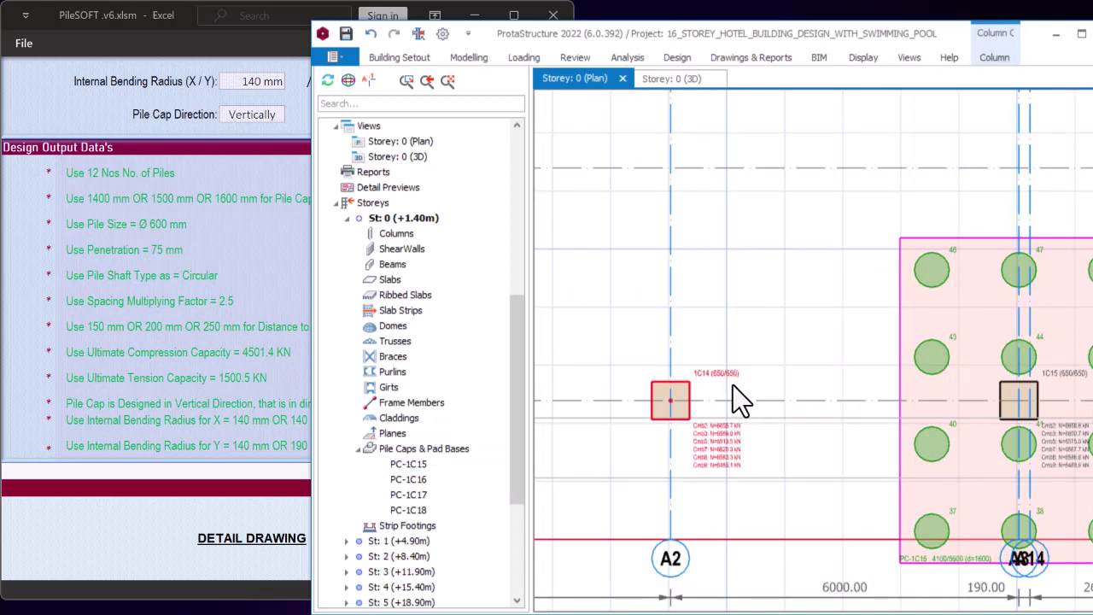
{"action": "left_click", "coordinate": [685, 318]}
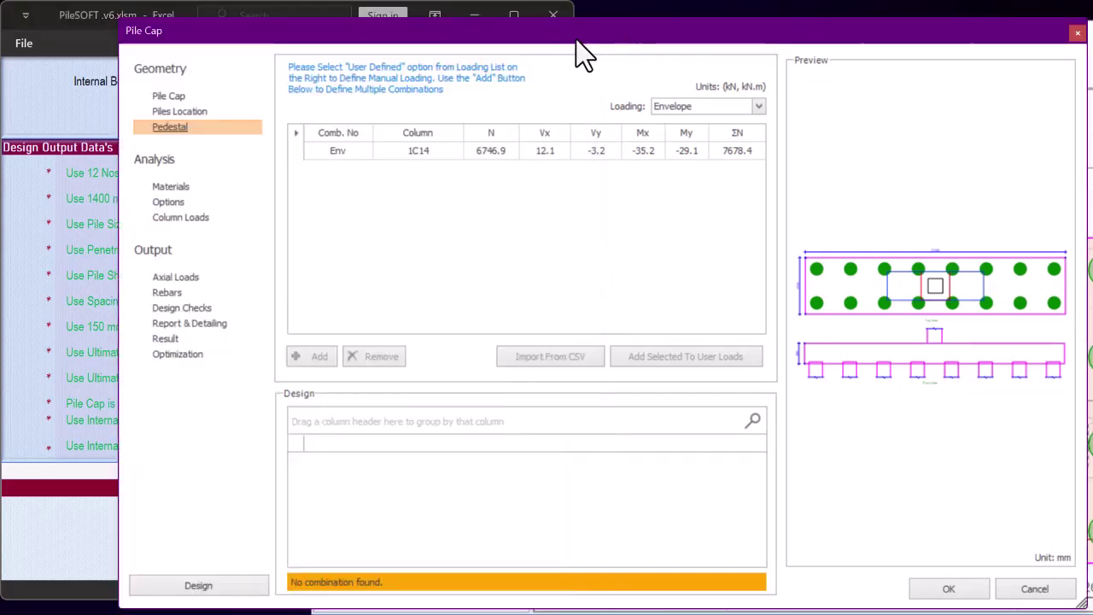
Look up the envelope axial load of column 1C14 and set PileSOFT's column load to 6746.9 kN
{"action": "left_click_drag", "start_coordinate": [583, 56], "coordinate": [954, 67]}
{"action": "left_click", "coordinate": [562, 232]}
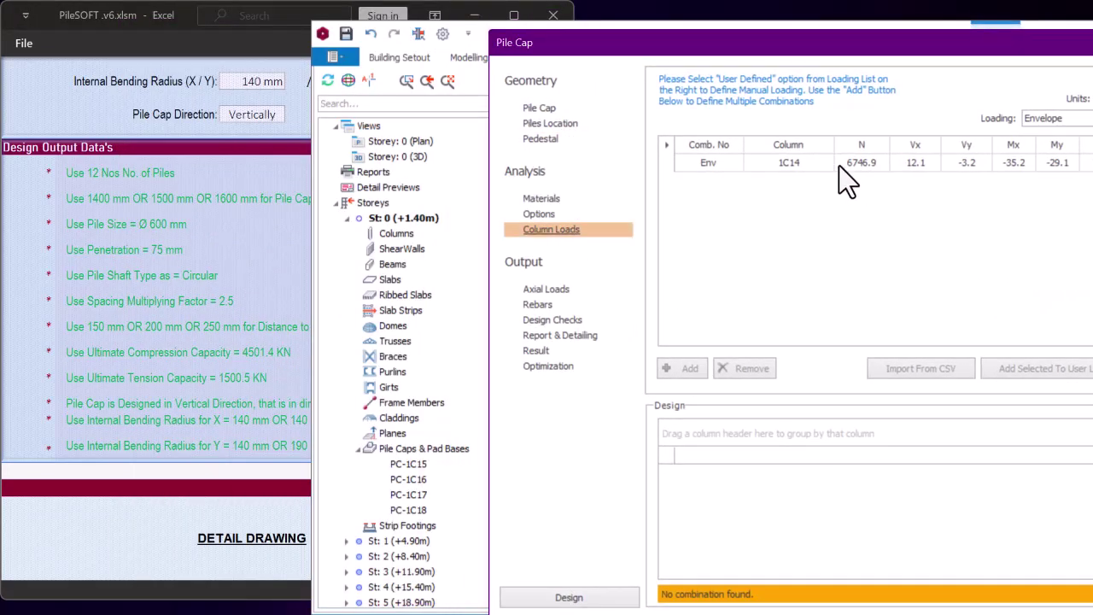
{"action": "left_click", "coordinate": [254, 237]}
{"action": "scroll", "coordinate": [292, 392], "scroll_direction": "down", "scroll_amount": 10}
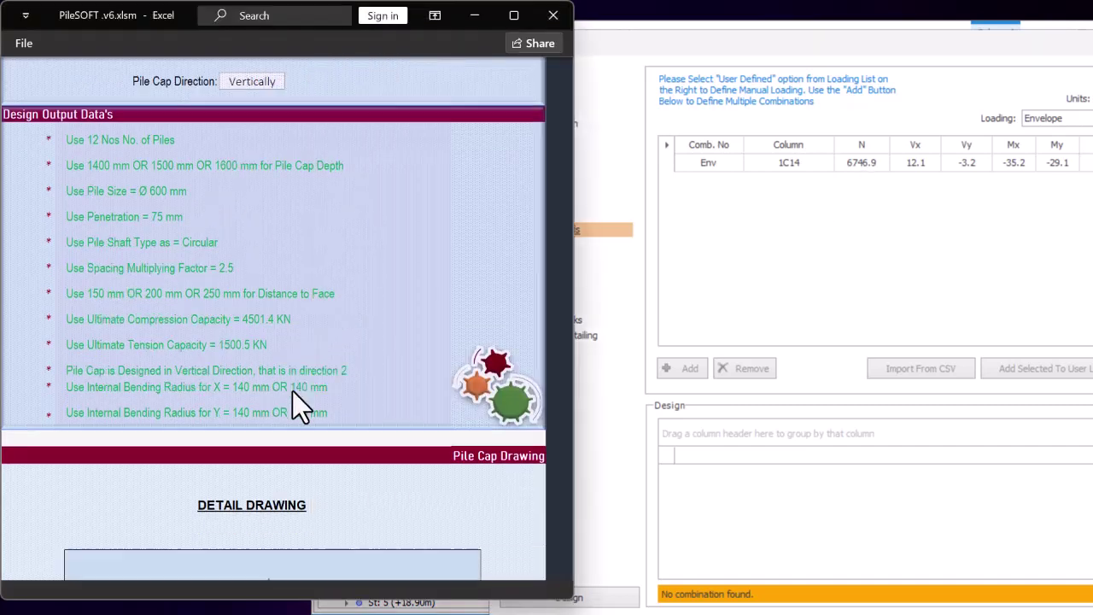
{"action": "scroll", "coordinate": [290, 376], "scroll_direction": "down", "scroll_amount": 3}
{"action": "left_click", "coordinate": [84, 403]}
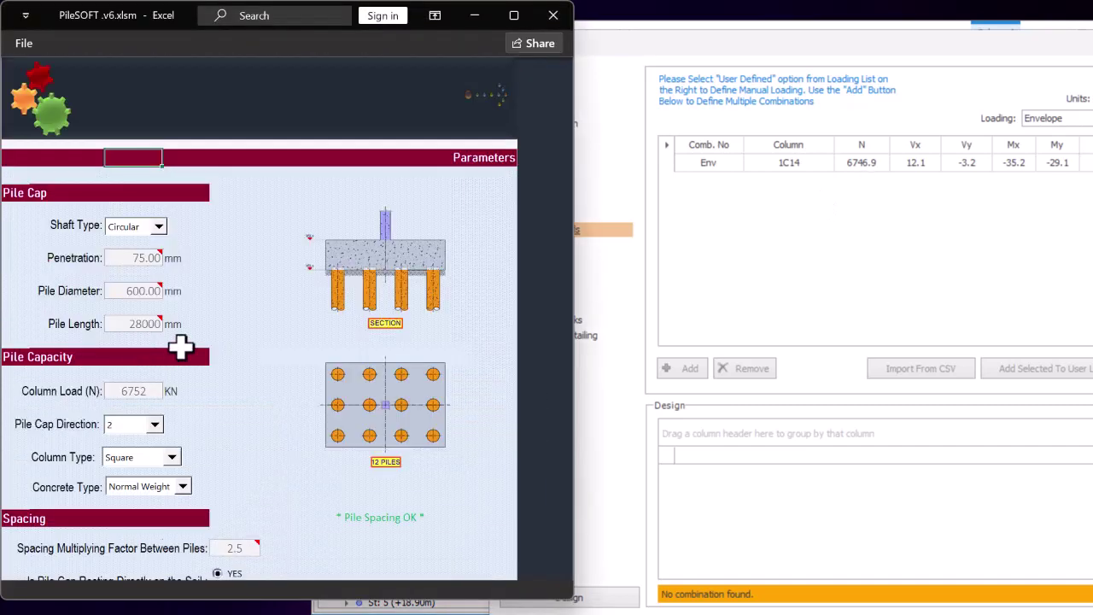
{"action": "scroll", "coordinate": [147, 320], "scroll_direction": "down", "scroll_amount": 7}
{"action": "scroll", "coordinate": [137, 207], "scroll_direction": "up", "scroll_amount": 3}
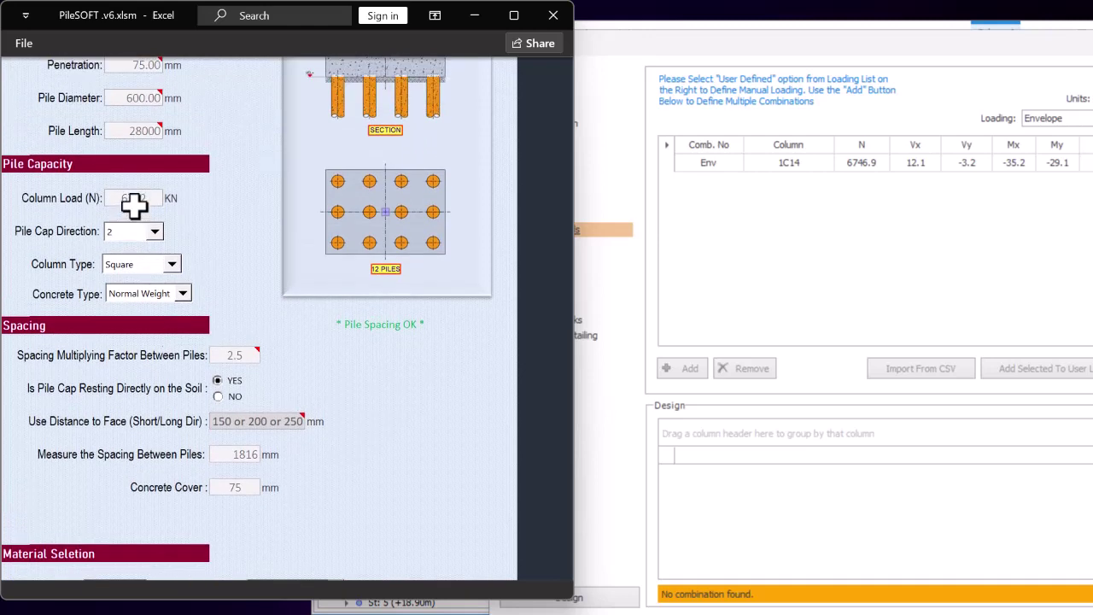
{"action": "left_click", "coordinate": [126, 200]}
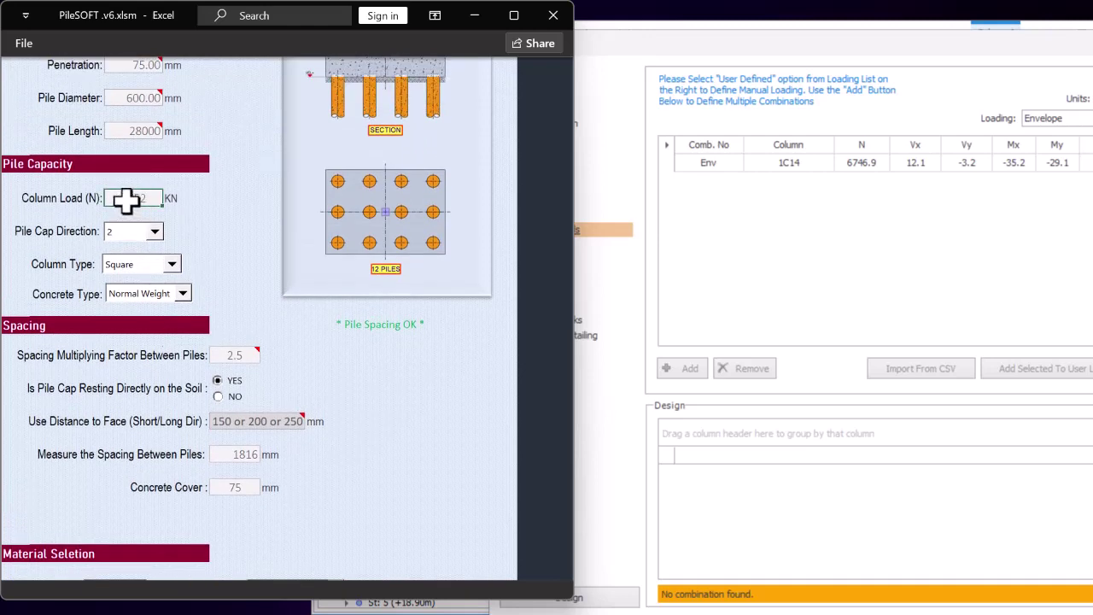
{"action": "type", "text": "6746"}
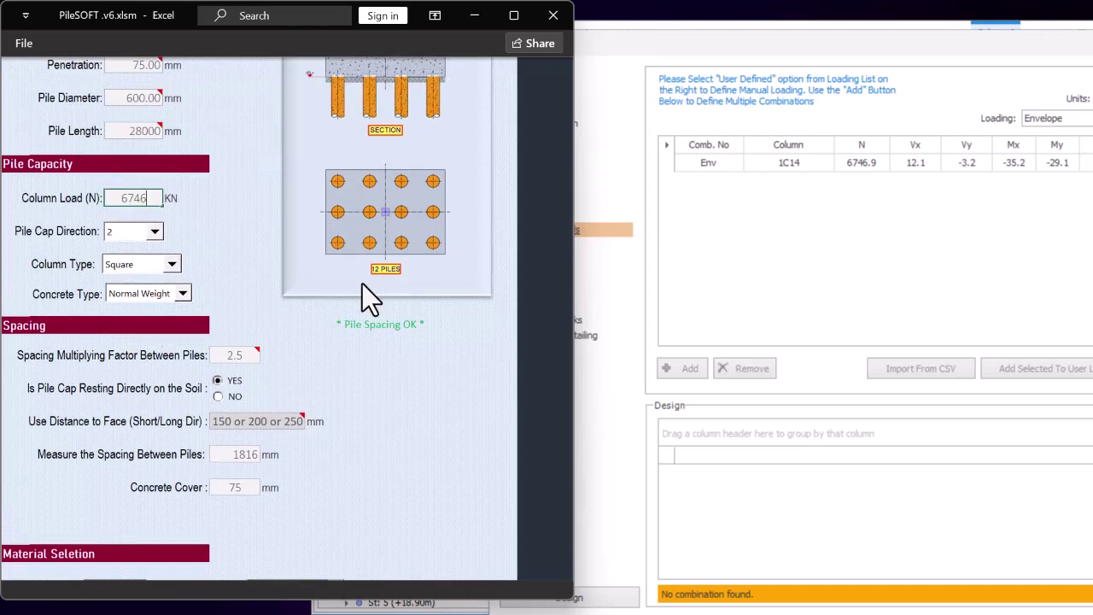
{"action": "type", "text": ".9"}
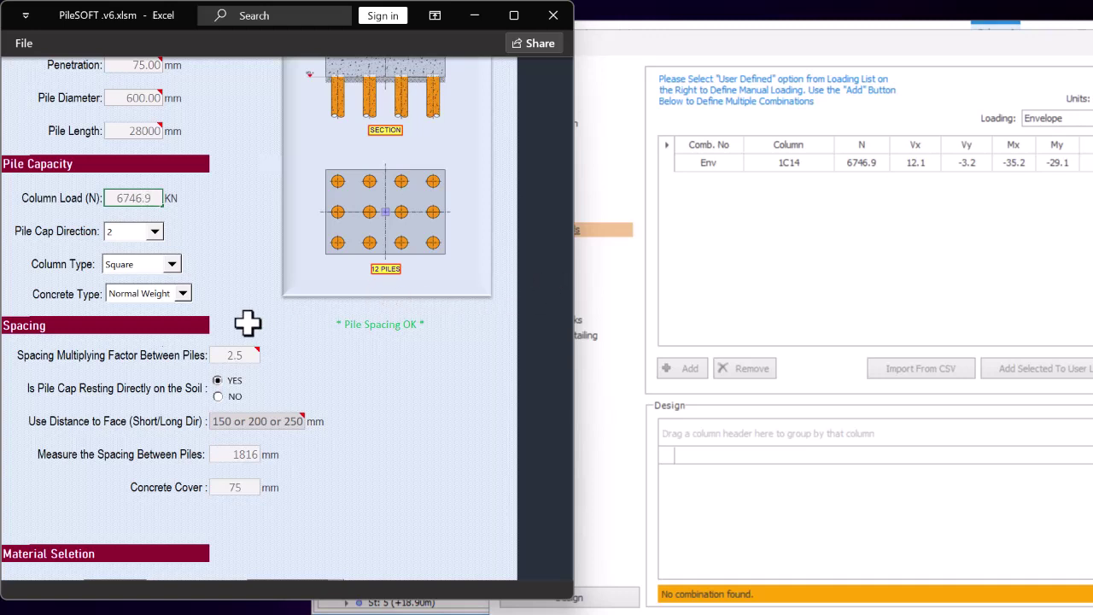
Read PileSOFT's updated design output and set the number of piles of the 1C14 pile cap to 12
{"action": "left_click", "coordinate": [835, 226]}
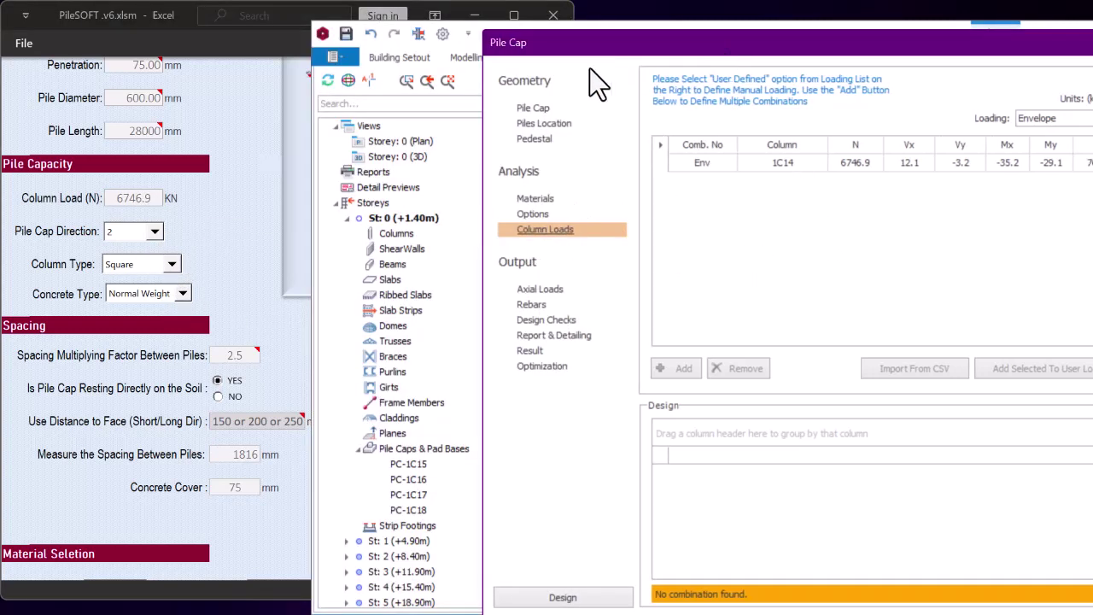
{"action": "left_click_drag", "start_coordinate": [589, 43], "coordinate": [353, 81]}
{"action": "left_click", "coordinate": [306, 149]}
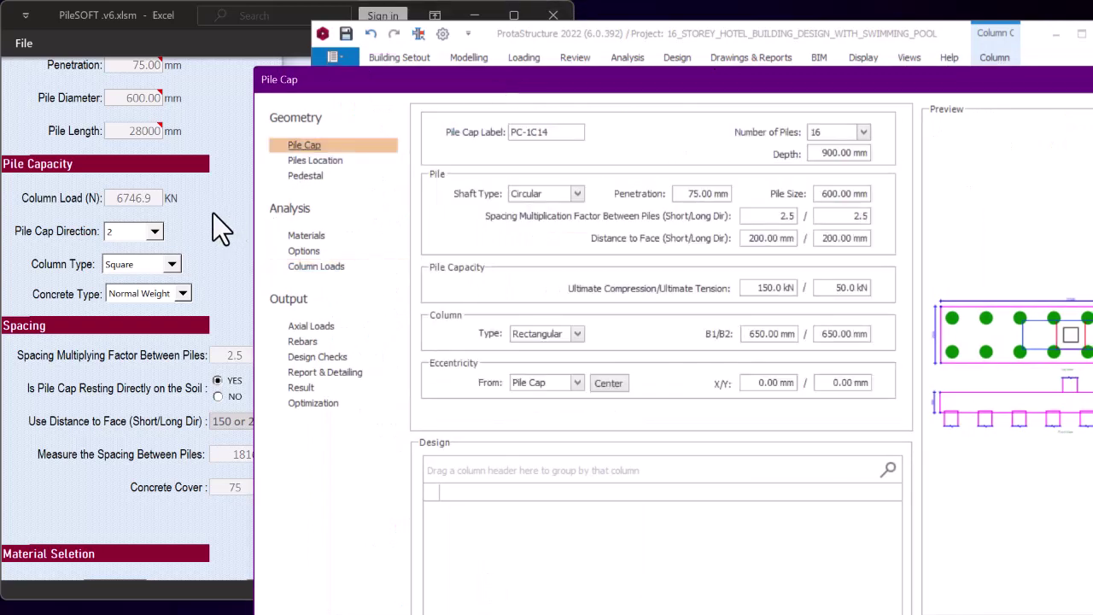
{"action": "left_click", "coordinate": [253, 420]}
{"action": "scroll", "coordinate": [210, 378], "scroll_direction": "down", "scroll_amount": 3}
{"action": "scroll", "coordinate": [209, 378], "scroll_direction": "down", "scroll_amount": 1}
{"action": "left_click", "coordinate": [256, 382]}
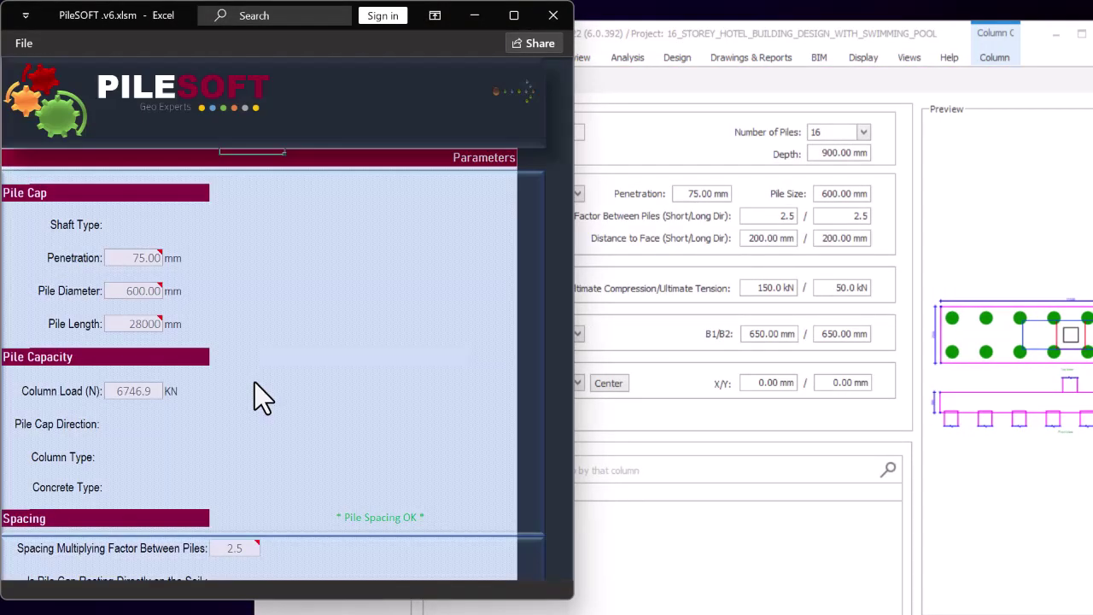
{"action": "scroll", "coordinate": [321, 328], "scroll_direction": "down", "scroll_amount": 10}
{"action": "scroll", "coordinate": [323, 340], "scroll_direction": "down", "scroll_amount": 1}
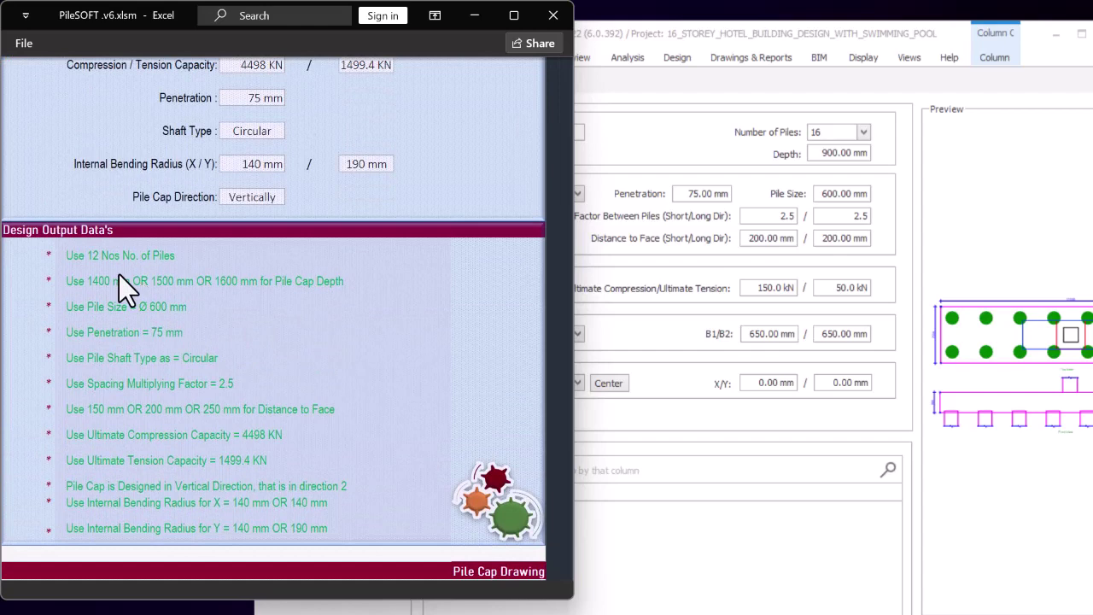
{"action": "left_click", "coordinate": [746, 177]}
{"action": "left_click", "coordinate": [863, 133]}
{"action": "left_click", "coordinate": [822, 171]}
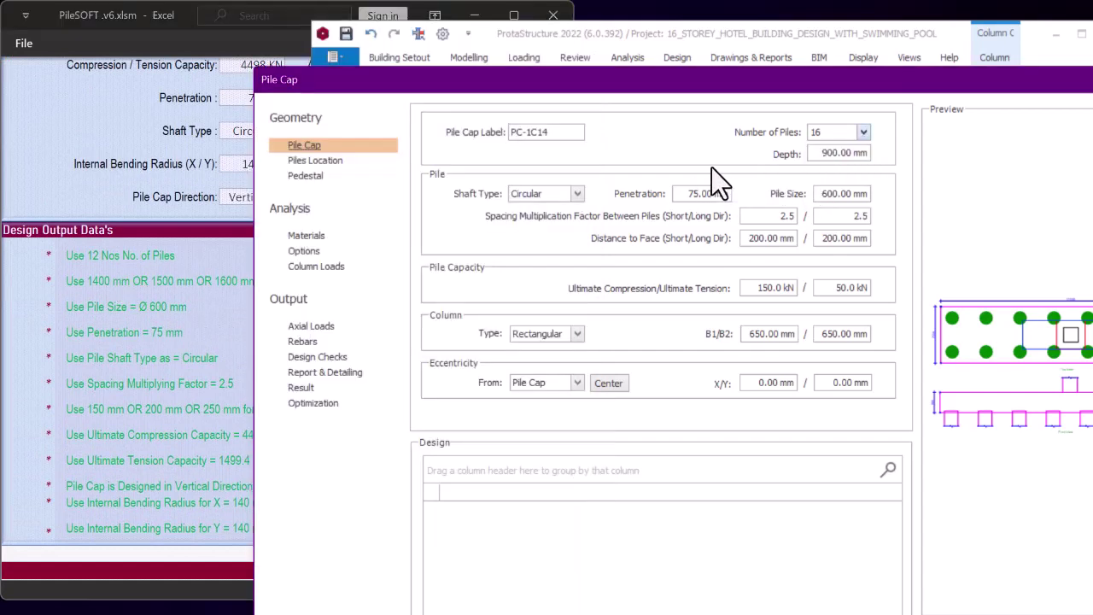
Set the pile cap depth to 1400 mm, in line with PileSOFT's recommended depths
{"action": "left_click", "coordinate": [116, 294]}
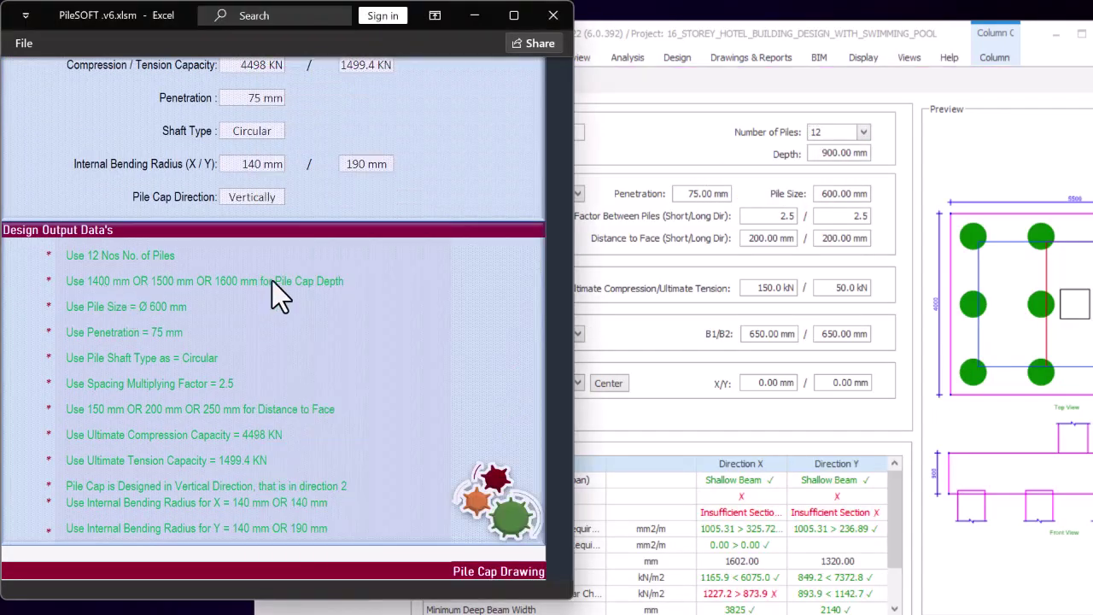
{"action": "left_click", "coordinate": [829, 168]}
{"action": "left_click_drag", "start_coordinate": [825, 154], "coordinate": [918, 155]}
{"action": "type", "text": "1400"}
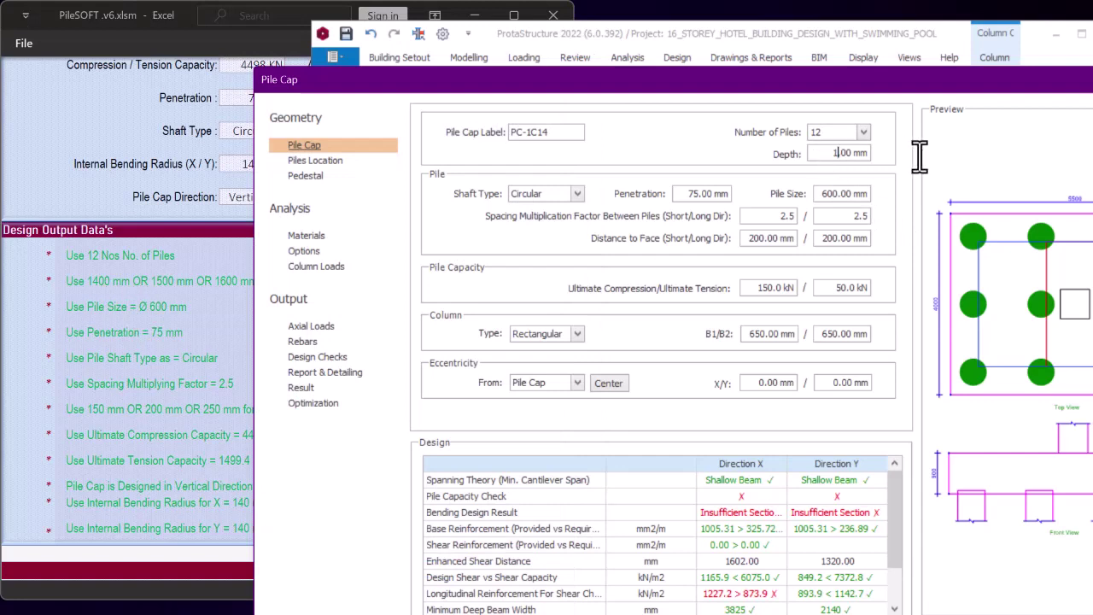
{"action": "key", "text": "Tab"}
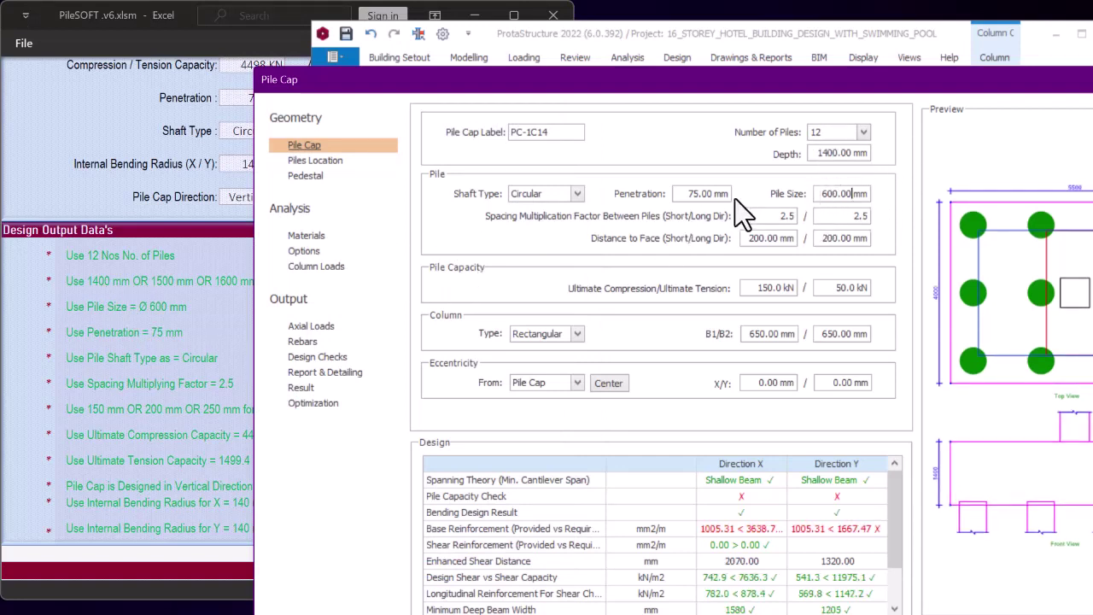
Set the pile distance to face to 250 mm in both the short and long directions
{"action": "left_click", "coordinate": [227, 332]}
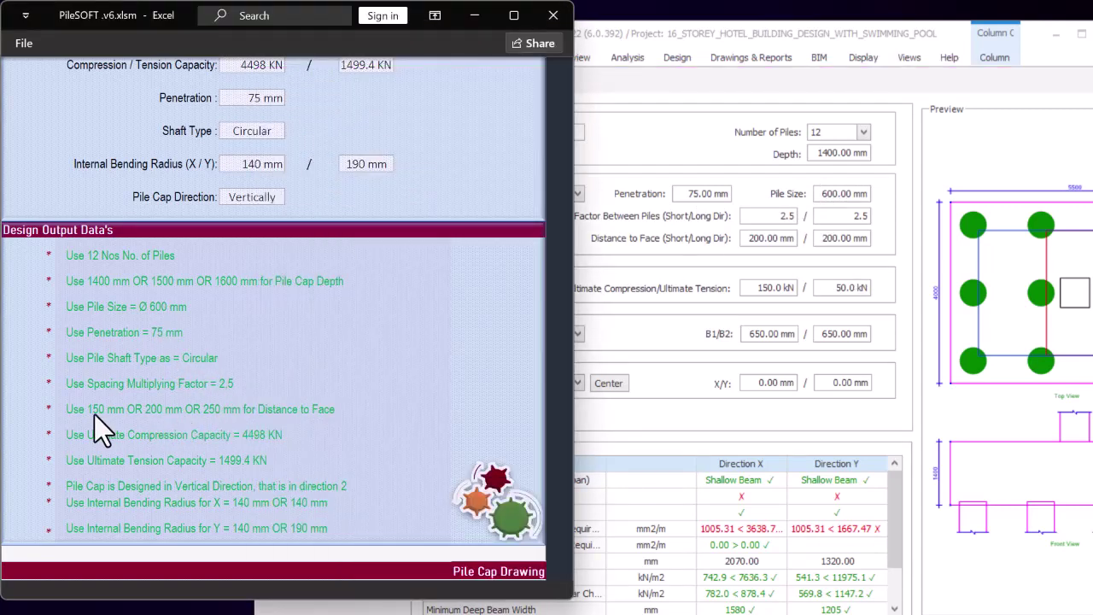
{"action": "left_click", "coordinate": [815, 239]}
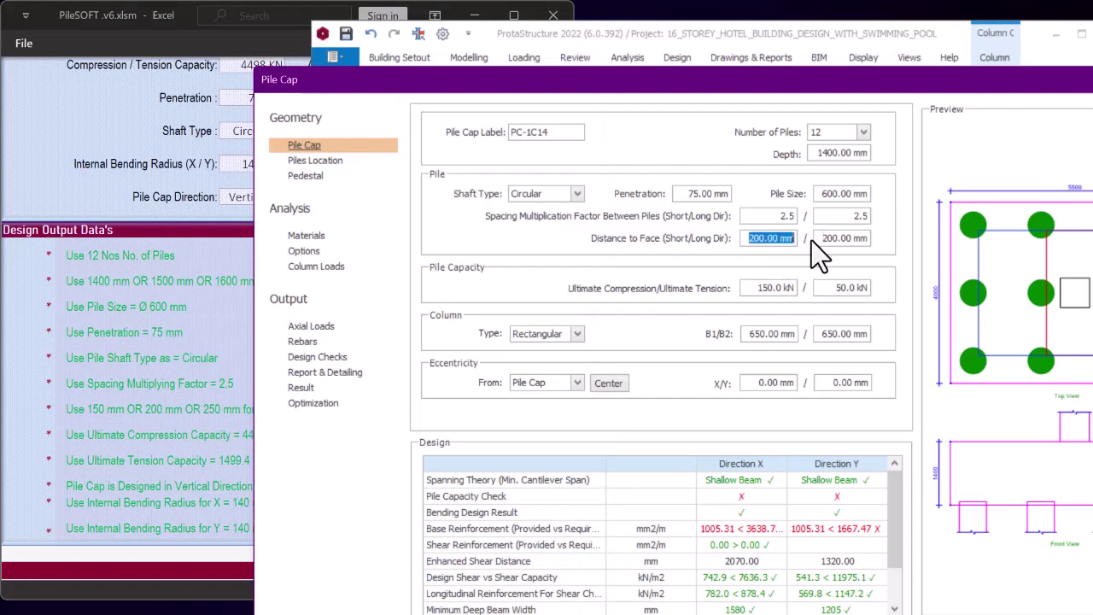
{"action": "type", "text": "250"}
{"action": "key", "text": "Tab"}
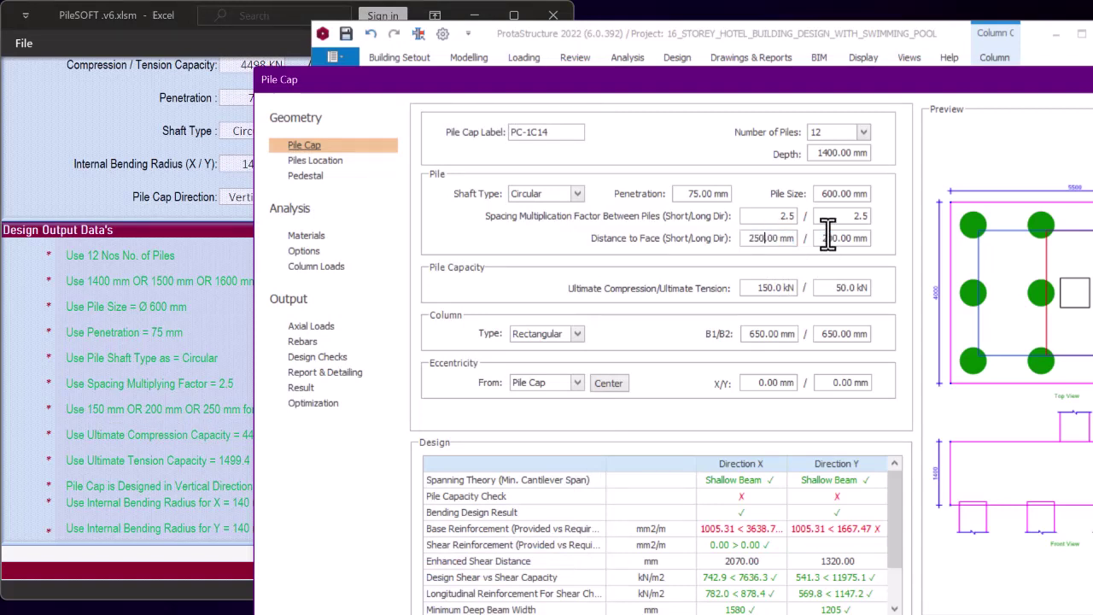
{"action": "type", "text": "250"}
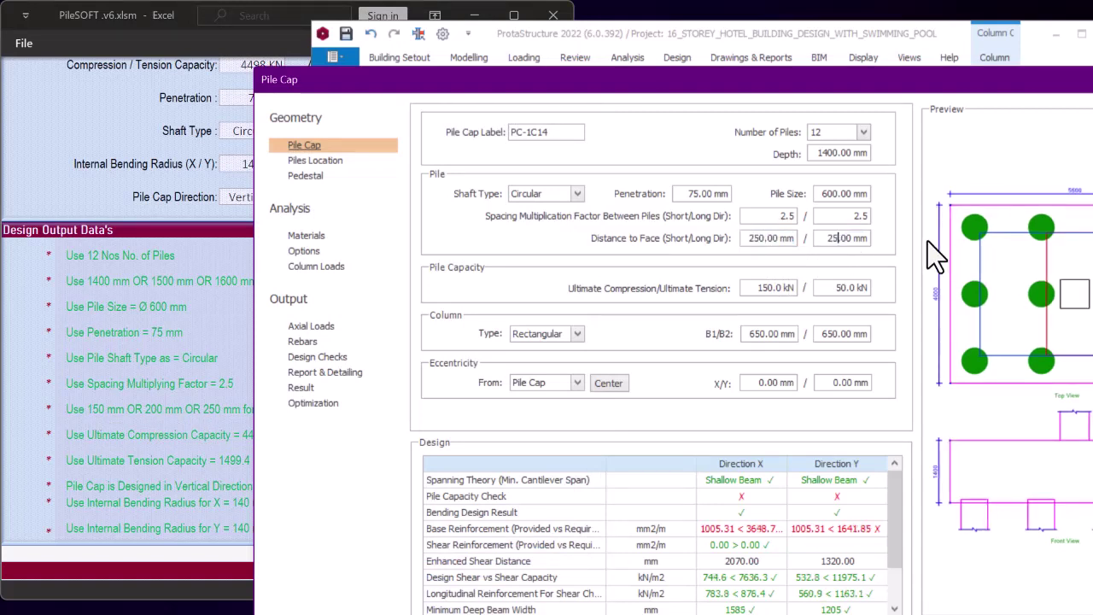
Set the ultimate compression capacity of the piles to 4498 kN as PileSOFT recommends
{"action": "left_click", "coordinate": [784, 288]}
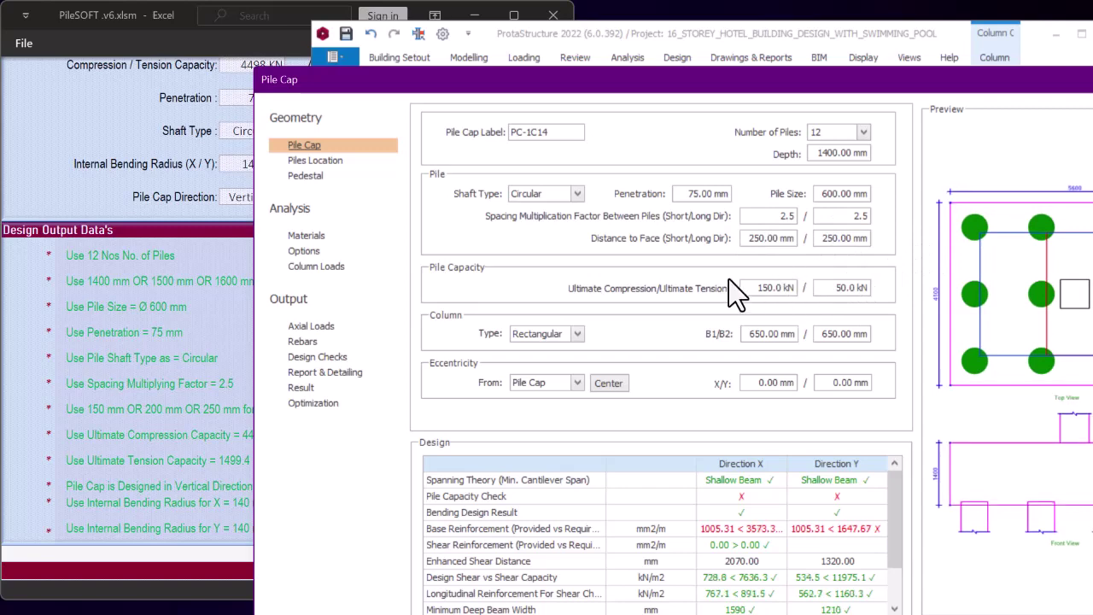
{"action": "left_click", "coordinate": [175, 359]}
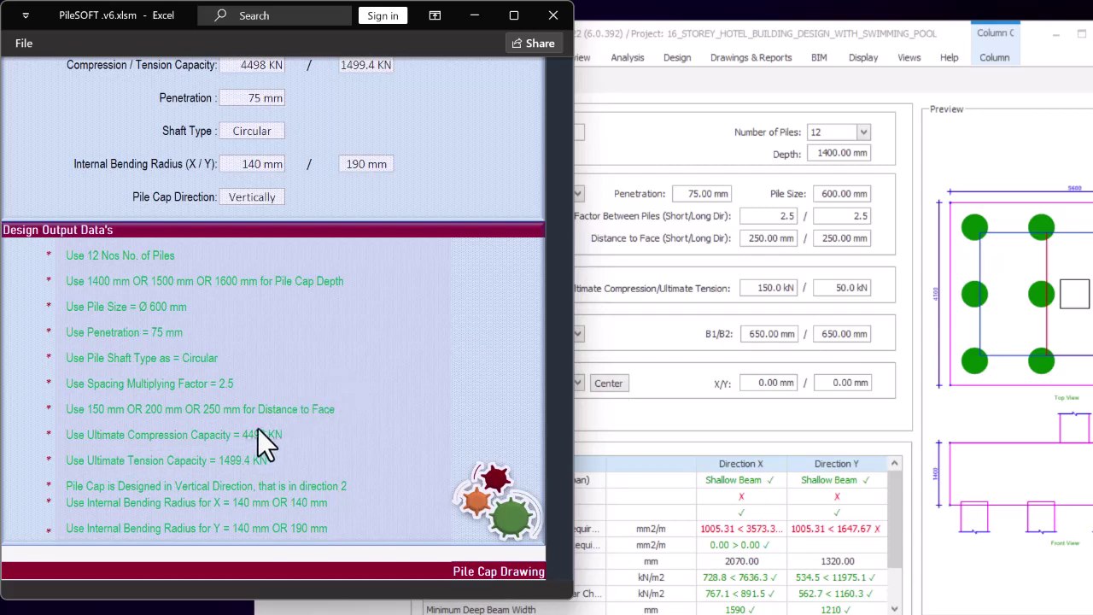
{"action": "left_click_drag", "start_coordinate": [759, 288], "coordinate": [840, 288]}
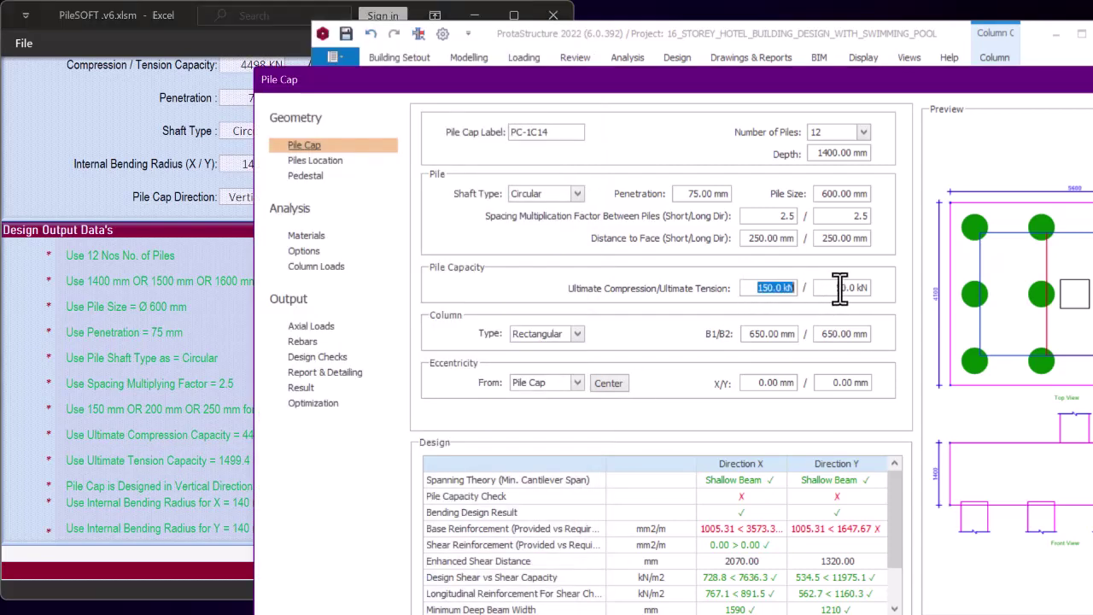
{"action": "type", "text": "4498"}
Set the ultimate tension capacity of the piles to 1499.4 kN and compare it with PileSOFT's output
{"action": "left_click", "coordinate": [850, 287]}
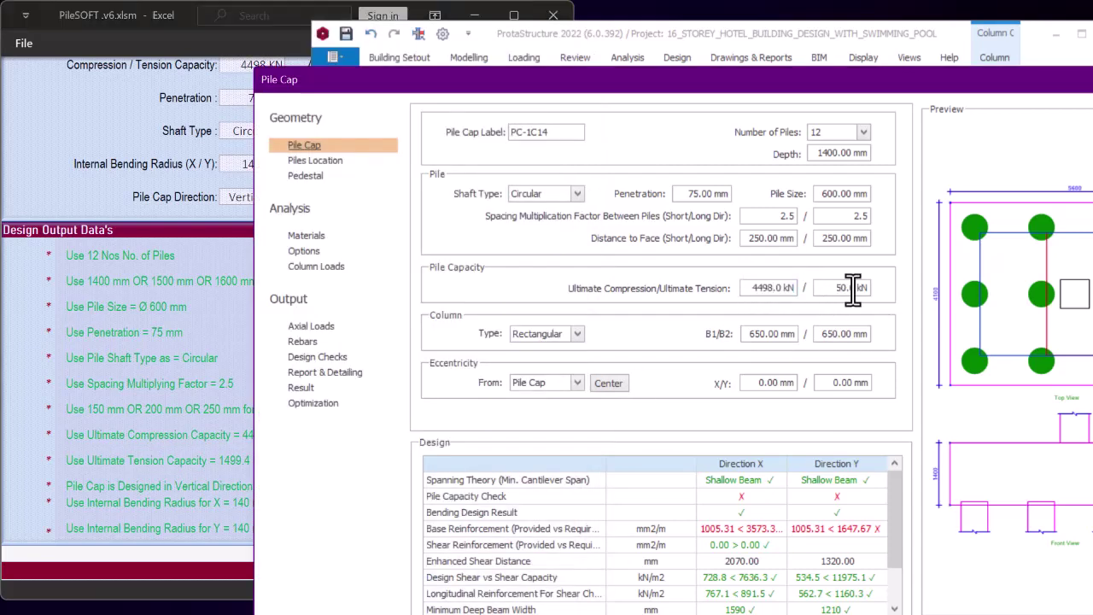
{"action": "left_click", "coordinate": [249, 464]}
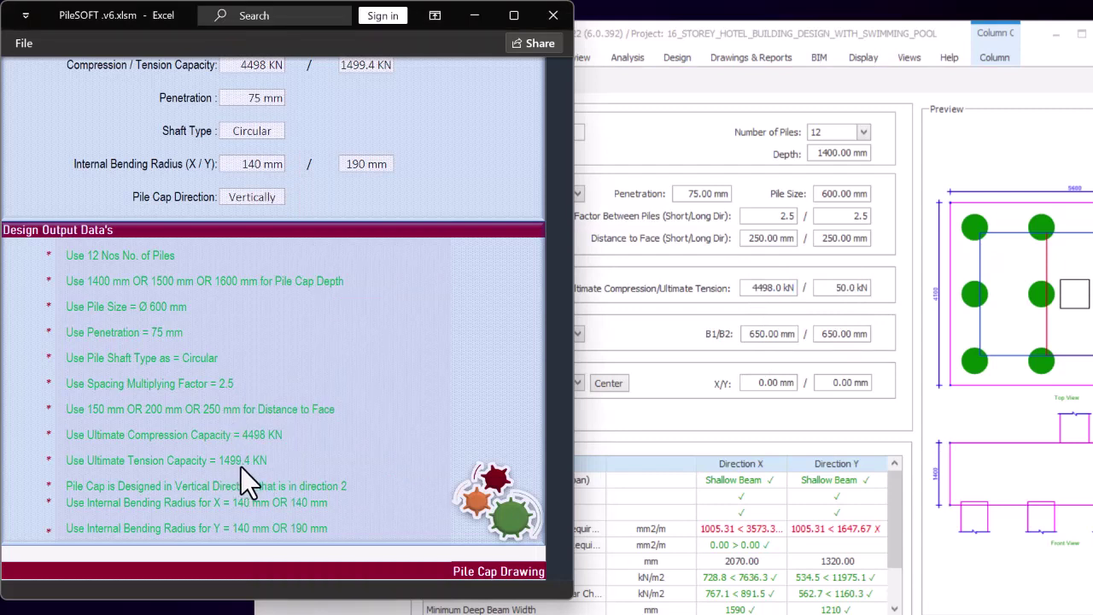
{"action": "left_click", "coordinate": [891, 299]}
{"action": "key", "text": "shift+Home"}
{"action": "type", "text": "1"}
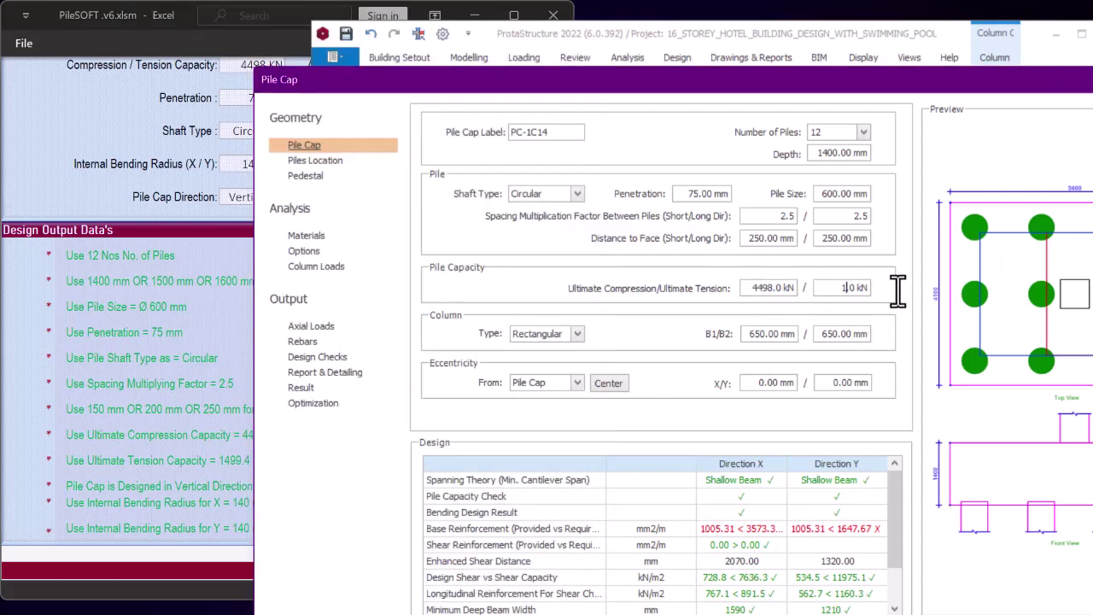
{"action": "type", "text": "499.4"}
{"action": "left_click", "coordinate": [247, 461]}
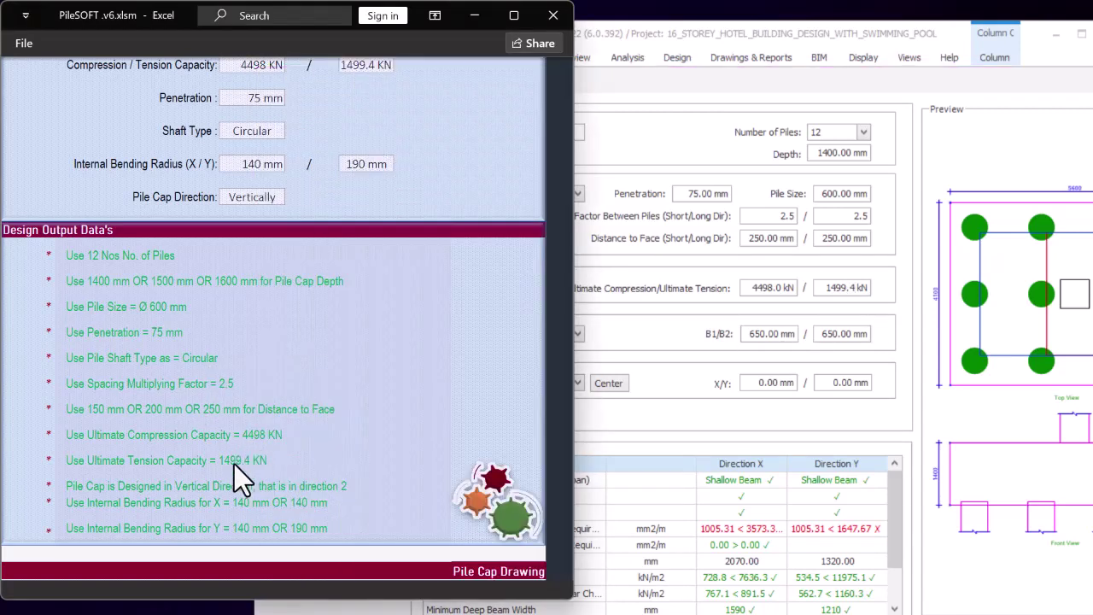
{"action": "left_click", "coordinate": [615, 318]}
Set the pile cap's design direction to 2, following PileSOFT's vertical direction recommendation
{"action": "left_click", "coordinate": [193, 482]}
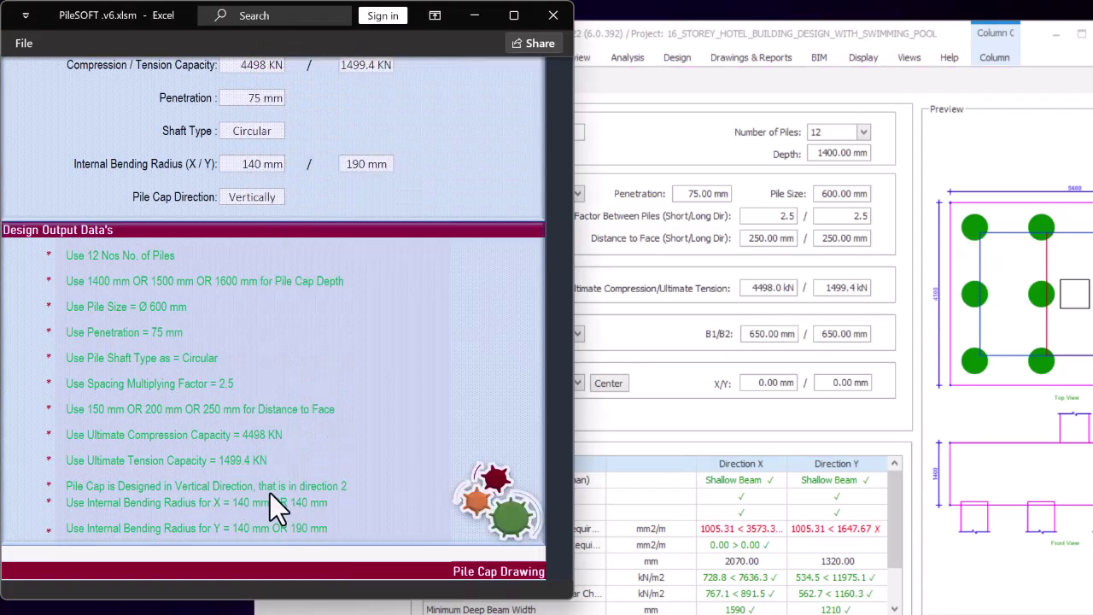
{"action": "left_click", "coordinate": [637, 411]}
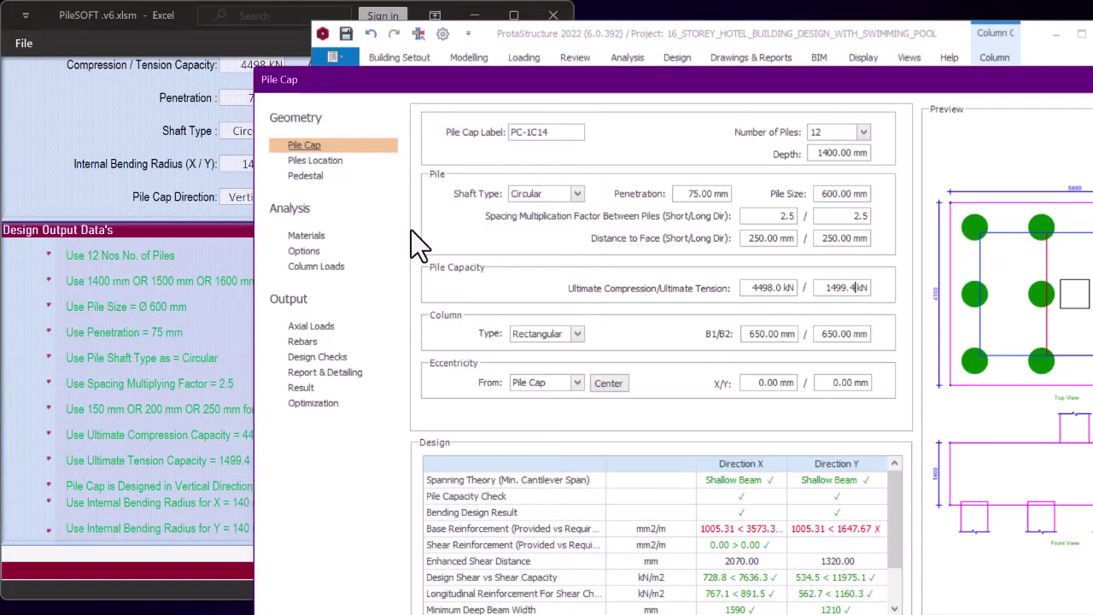
{"action": "left_click", "coordinate": [304, 251]}
{"action": "left_click", "coordinate": [683, 360]}
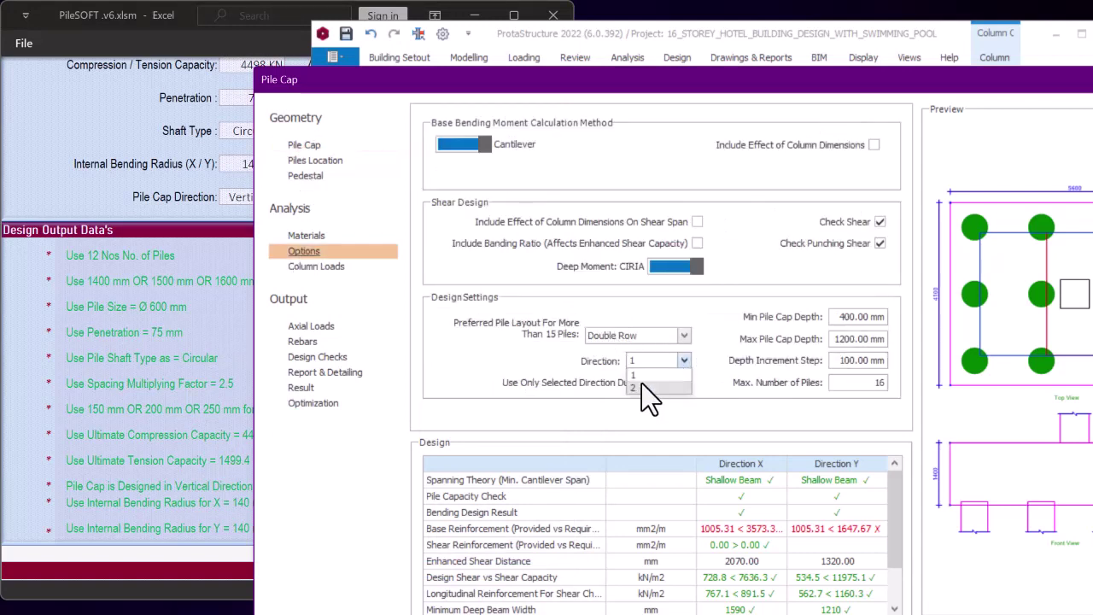
{"action": "left_click", "coordinate": [640, 385]}
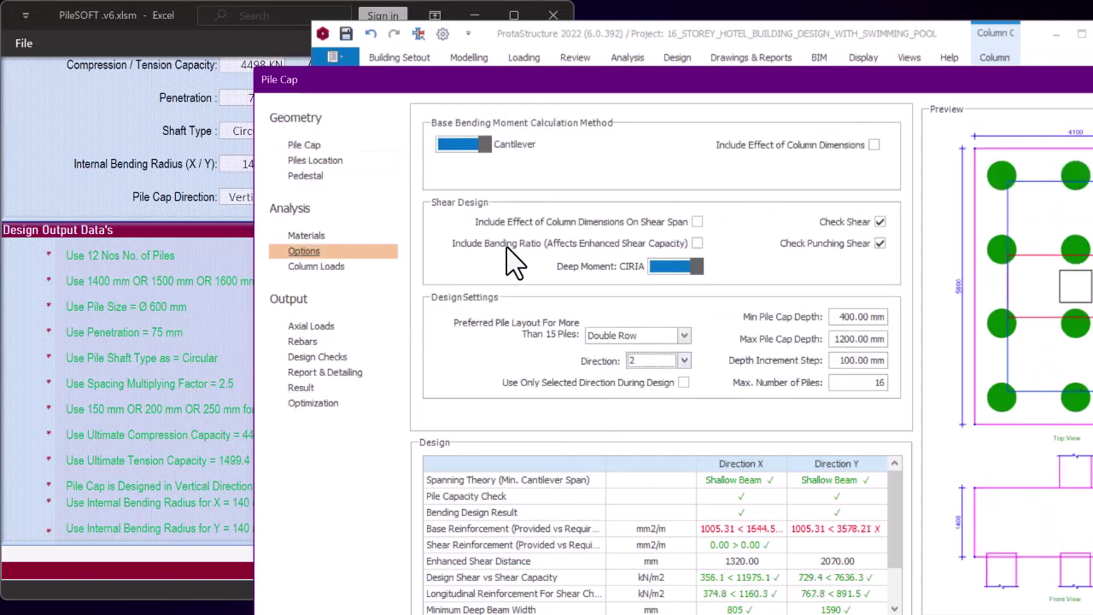
Compare PileSOFT's internal bending radius recommendations with the pile cap's rebar settings and review its design checks
{"action": "left_click", "coordinate": [221, 407]}
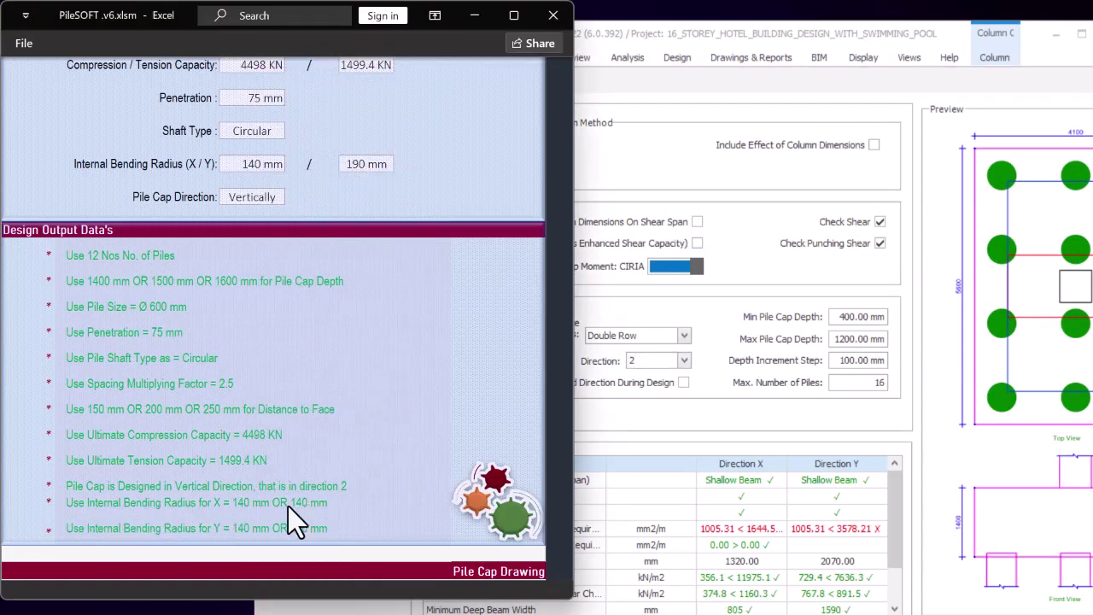
{"action": "left_click", "coordinate": [653, 361]}
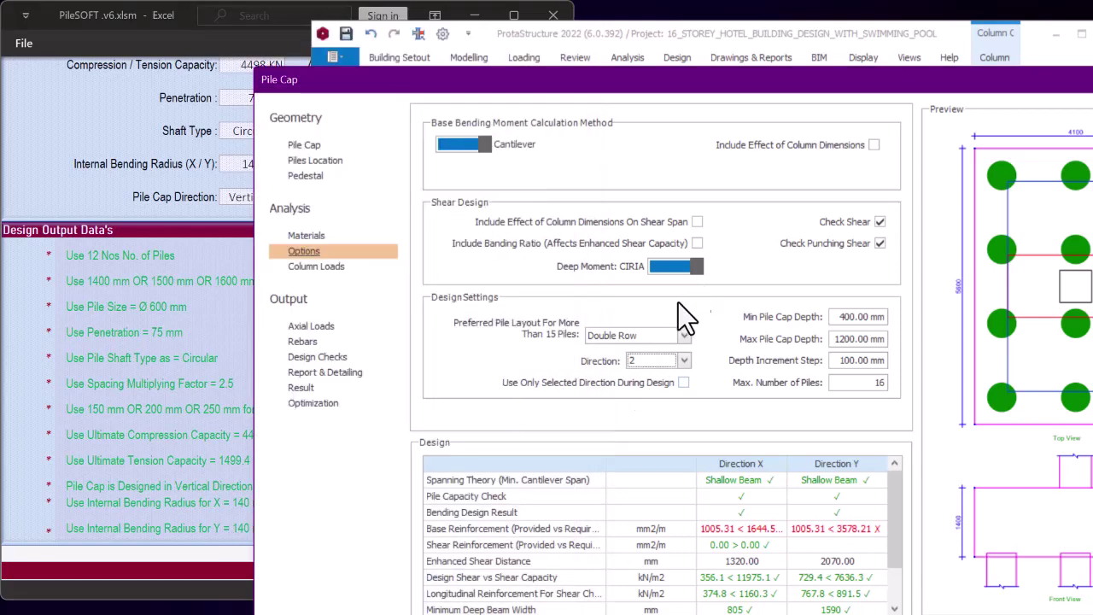
{"action": "left_click", "coordinate": [321, 357]}
{"action": "left_click", "coordinate": [304, 341]}
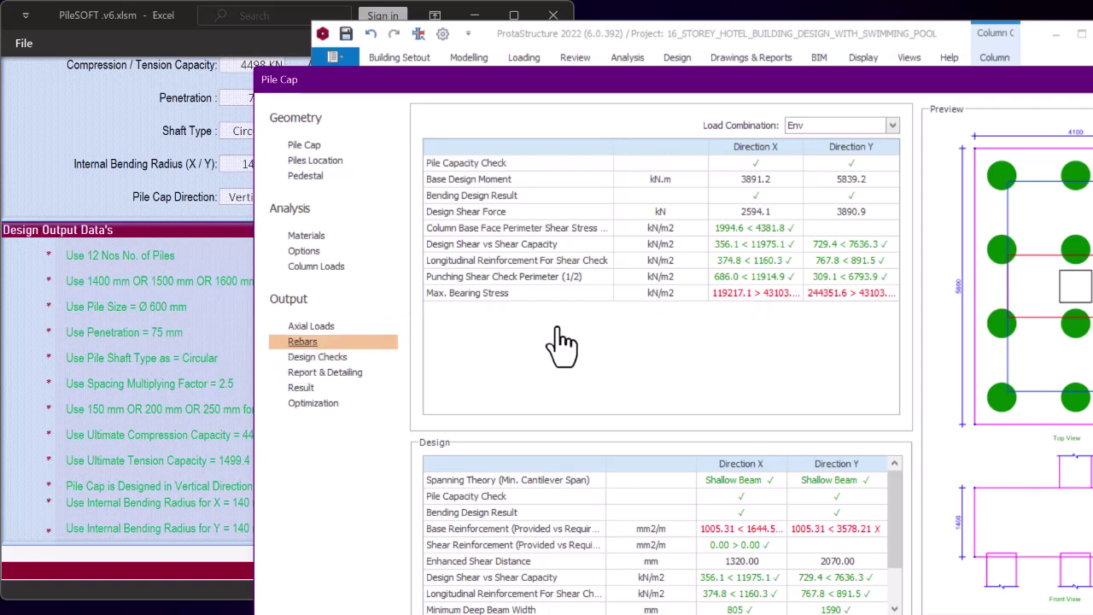
{"action": "left_click_drag", "start_coordinate": [768, 358], "coordinate": [790, 359]}
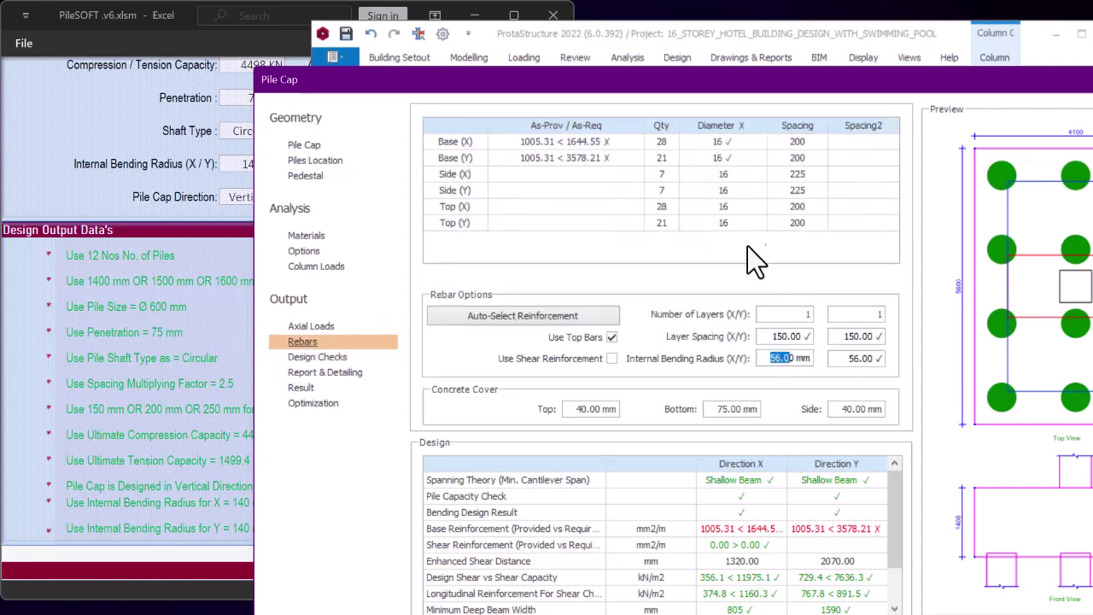
{"action": "left_click", "coordinate": [733, 148]}
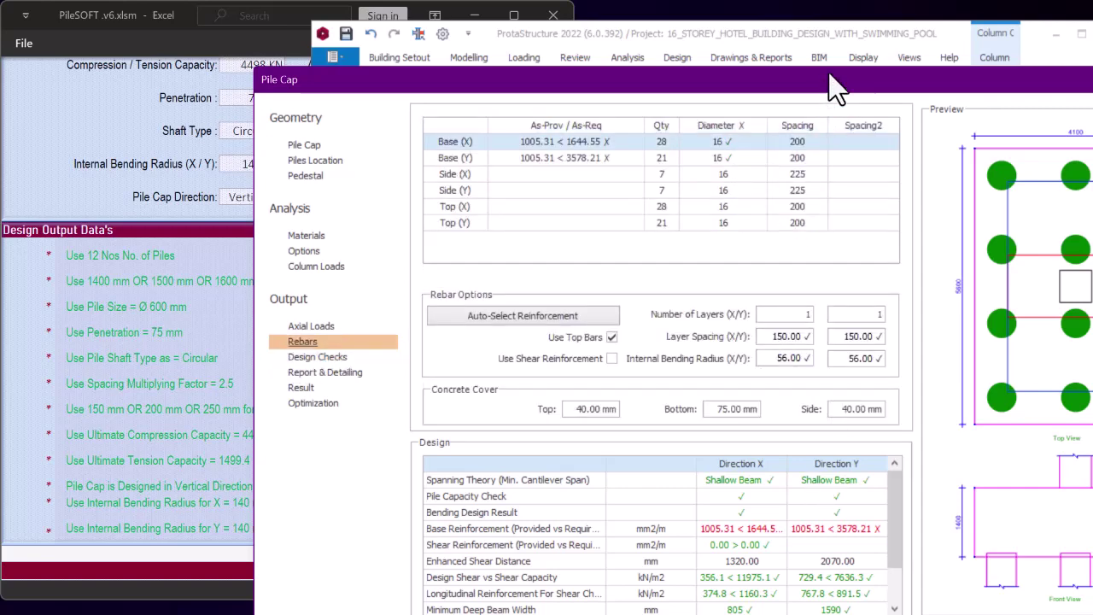
{"action": "left_click_drag", "start_coordinate": [835, 85], "coordinate": [805, 30]}
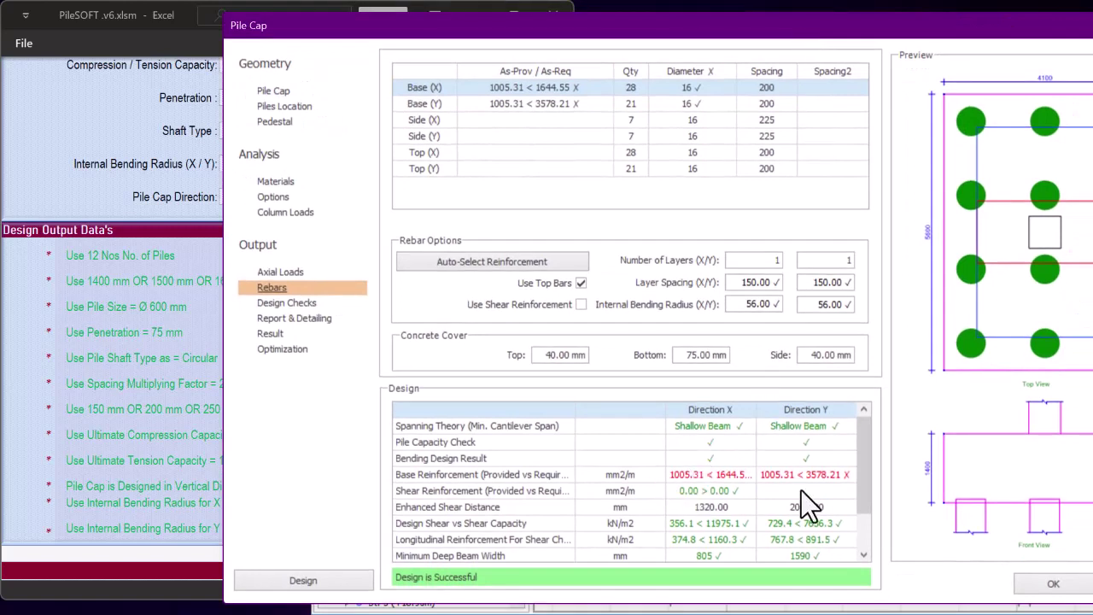
Set the pile cap depth to 1500 mm and compare it with PileSOFT's recommended depths
{"action": "left_click", "coordinate": [277, 92]}
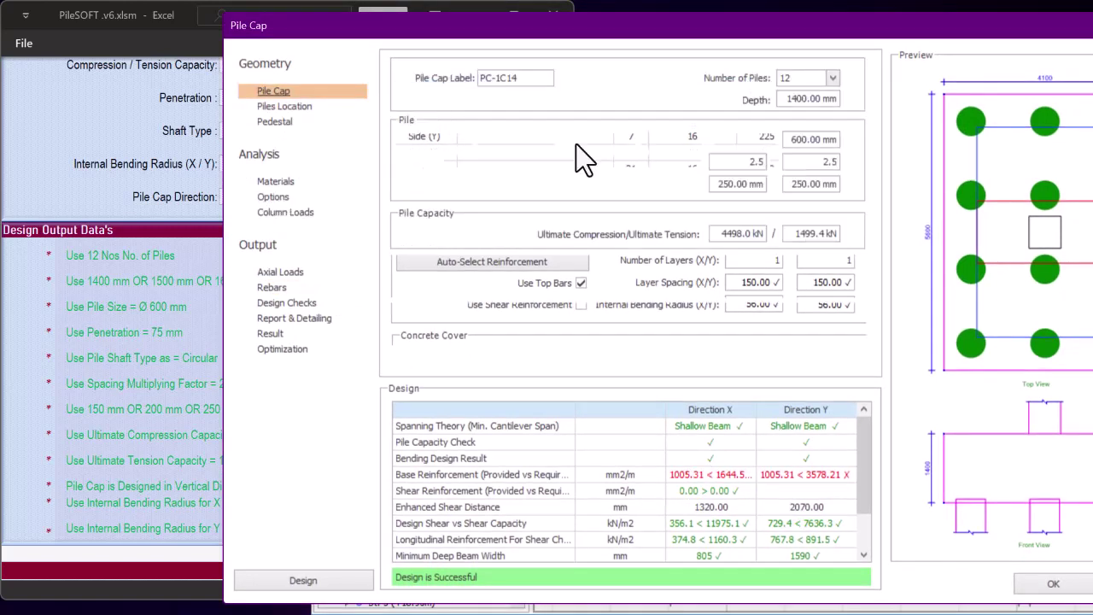
{"action": "left_click", "coordinate": [783, 101]}
{"action": "type", "text": "150"}
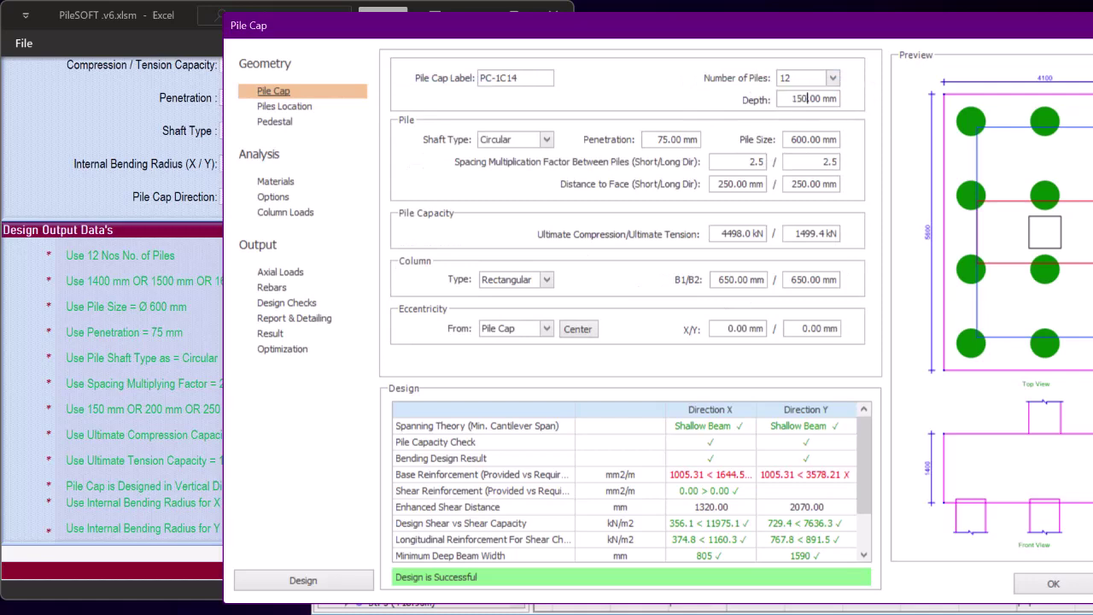
{"action": "type", "text": "0"}
{"action": "left_click", "coordinate": [160, 289]}
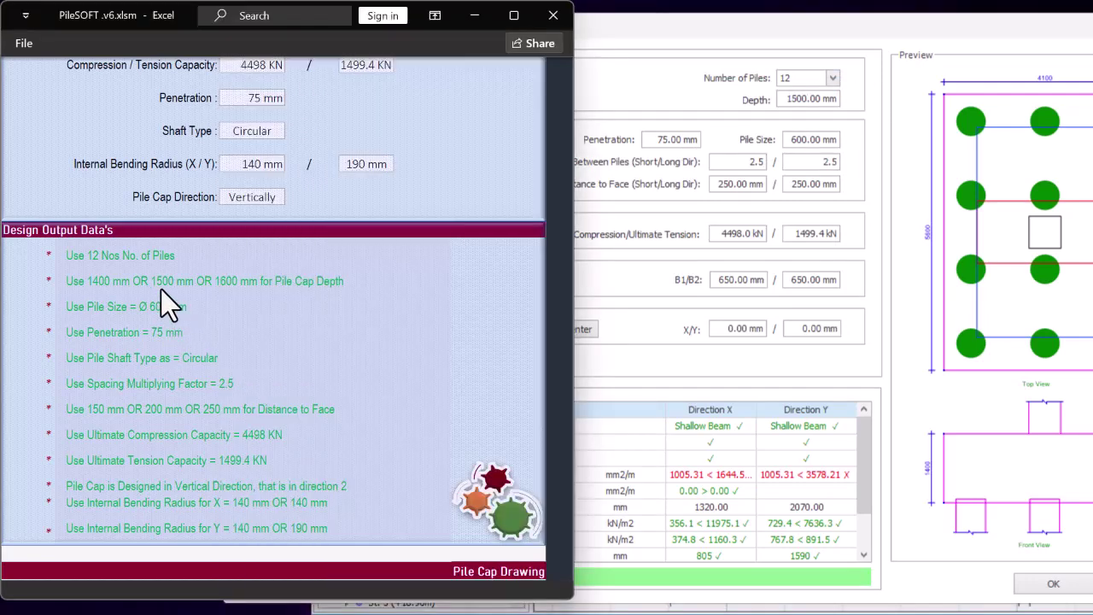
{"action": "left_click", "coordinate": [803, 334]}
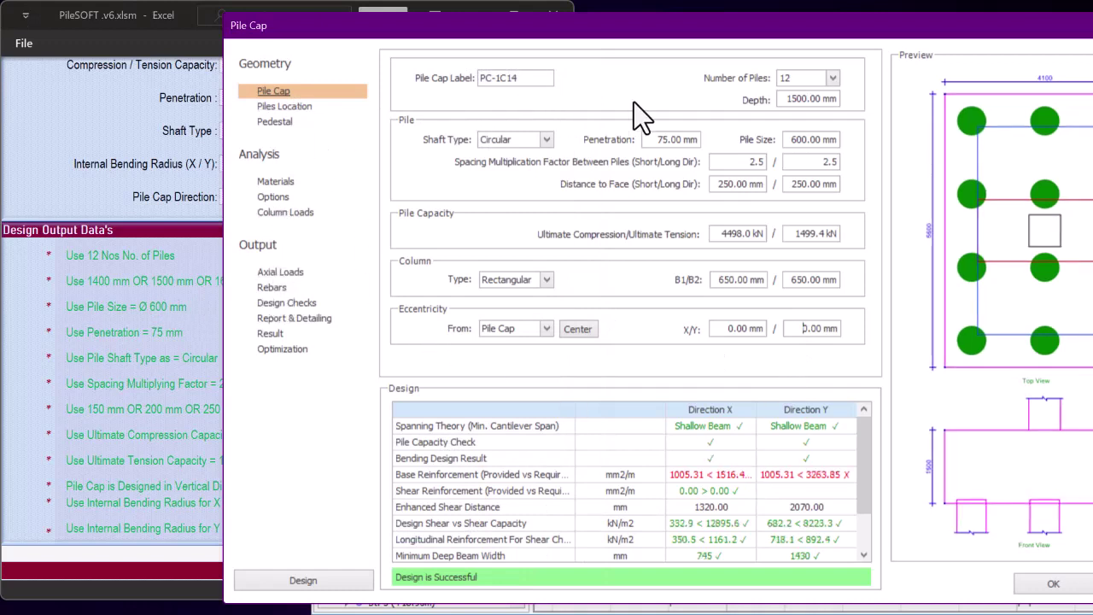
Replace the pile cap depth with another value
{"action": "left_click_drag", "start_coordinate": [784, 98], "coordinate": [871, 102]}
{"action": "type", "text": "1"}
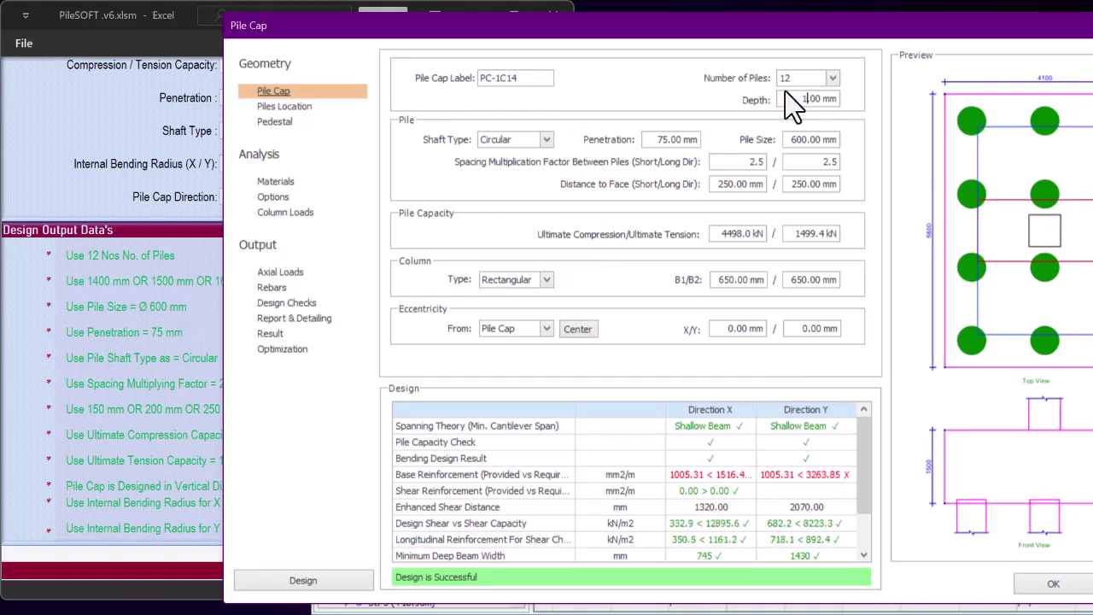
Set the pile cap depth to 1400 mm
{"action": "type", "text": "400"}
{"action": "left_click", "coordinate": [801, 138]}
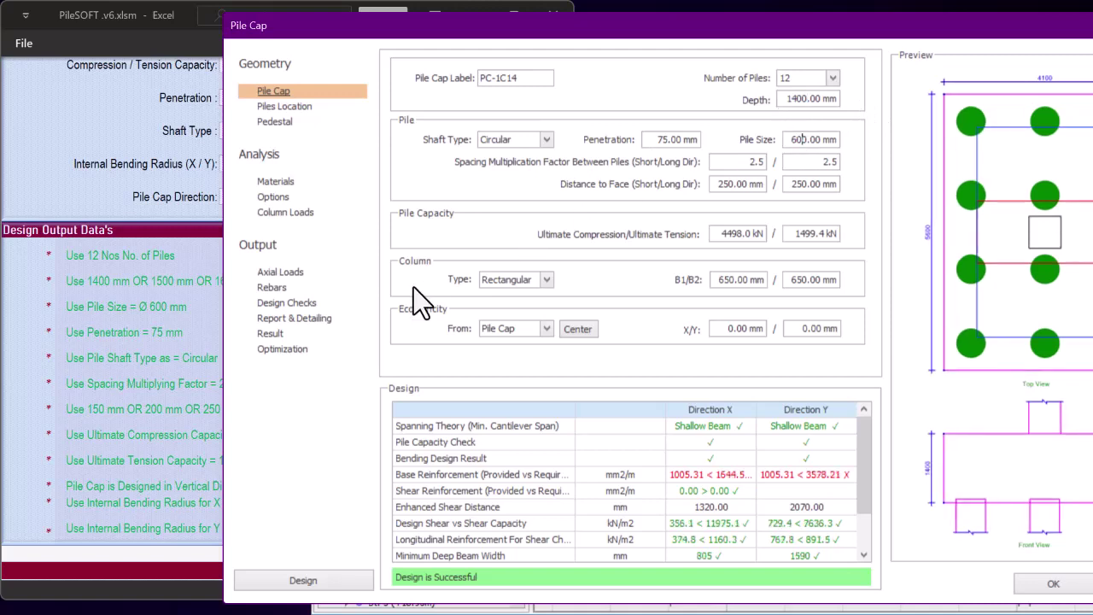
Change the Base (X) and Base (Y) rebar diameters to 20
{"action": "left_click", "coordinate": [272, 288]}
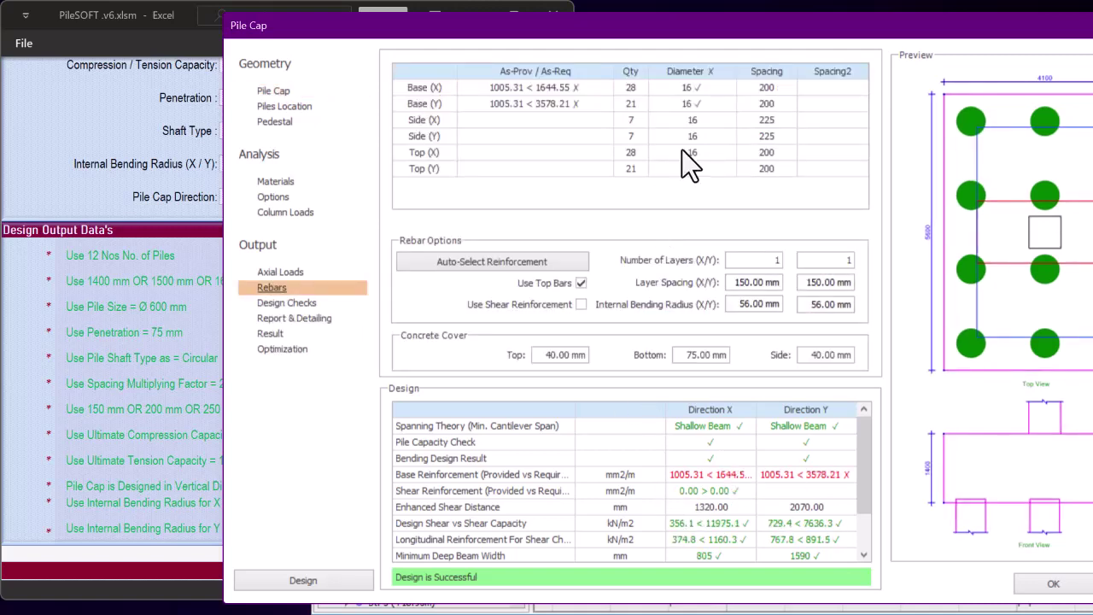
{"action": "left_click", "coordinate": [693, 88]}
{"action": "left_click", "coordinate": [704, 89]}
{"action": "left_click", "coordinate": [728, 88]}
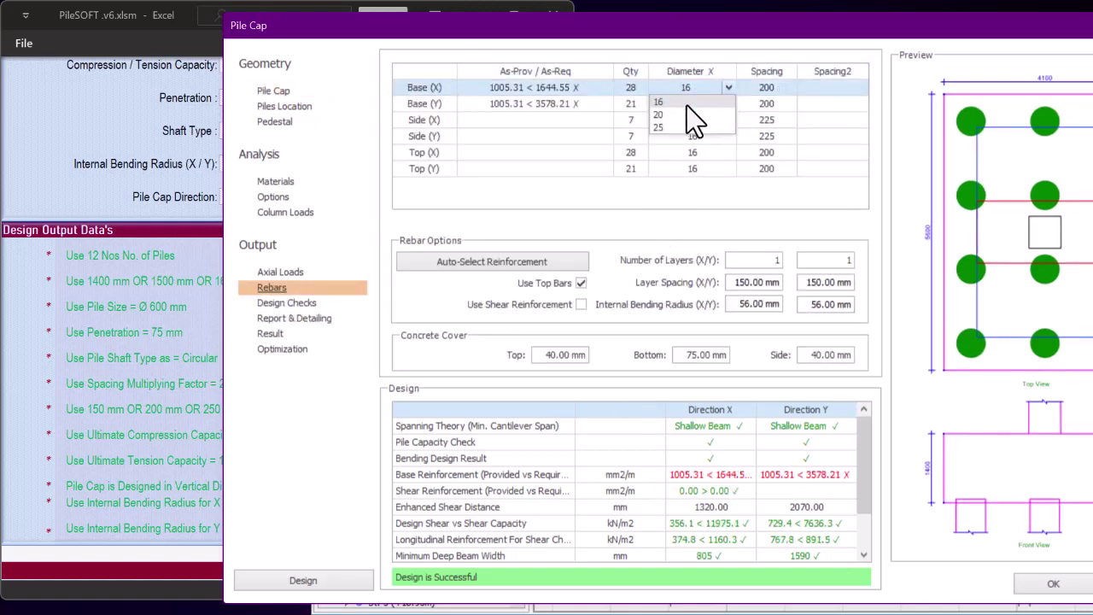
{"action": "left_click", "coordinate": [686, 109]}
{"action": "left_click", "coordinate": [716, 103]}
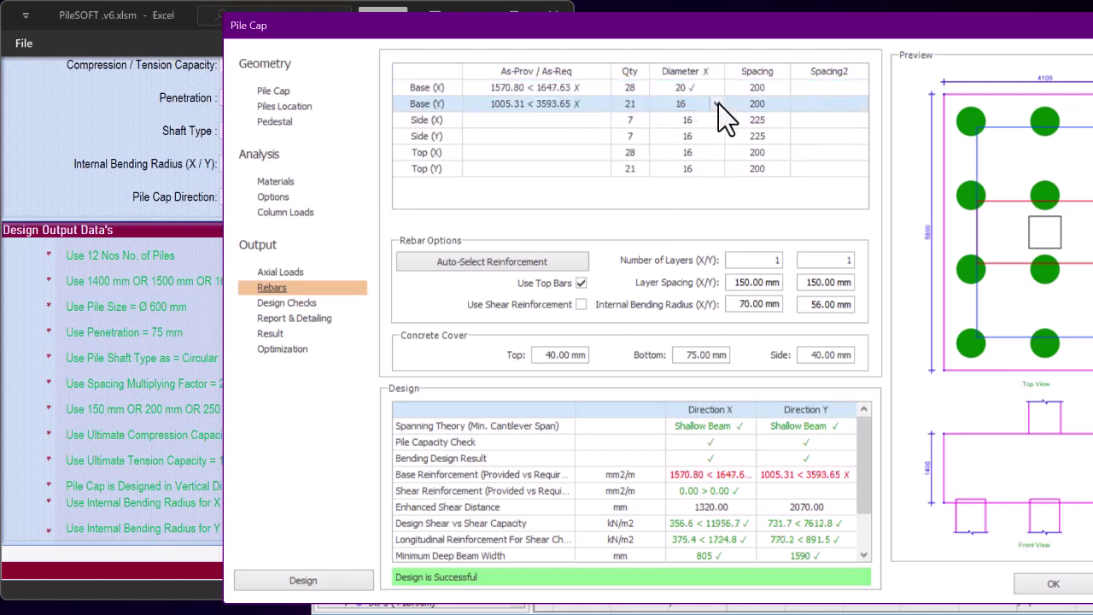
{"action": "left_click", "coordinate": [674, 132]}
Set the rebar spacing to 150 for both Base (X) and Base (Y)
{"action": "left_click", "coordinate": [750, 88]}
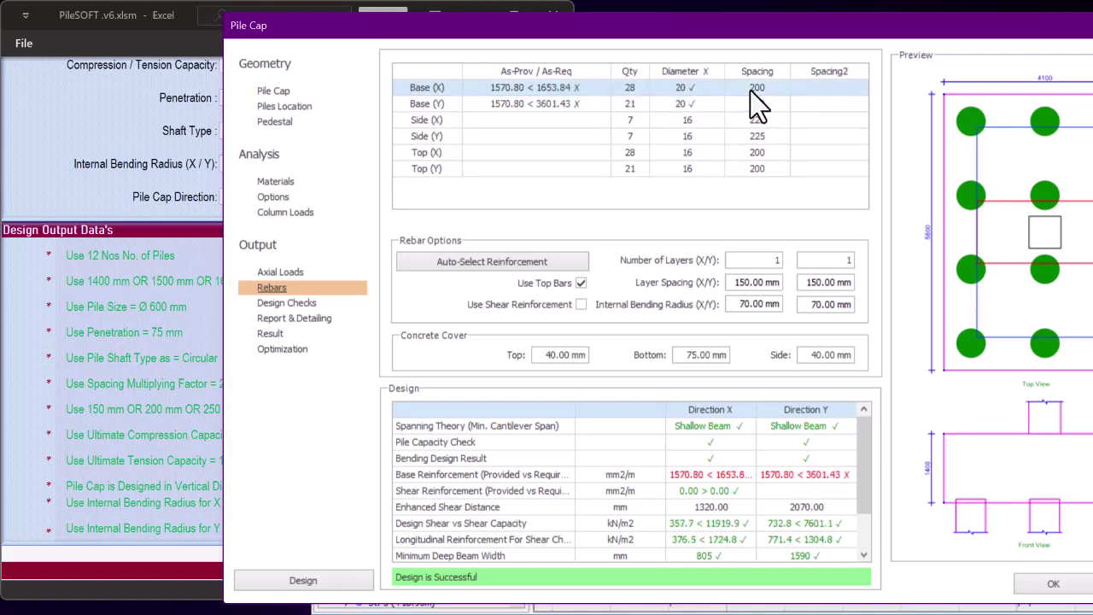
{"action": "type", "text": "150"}
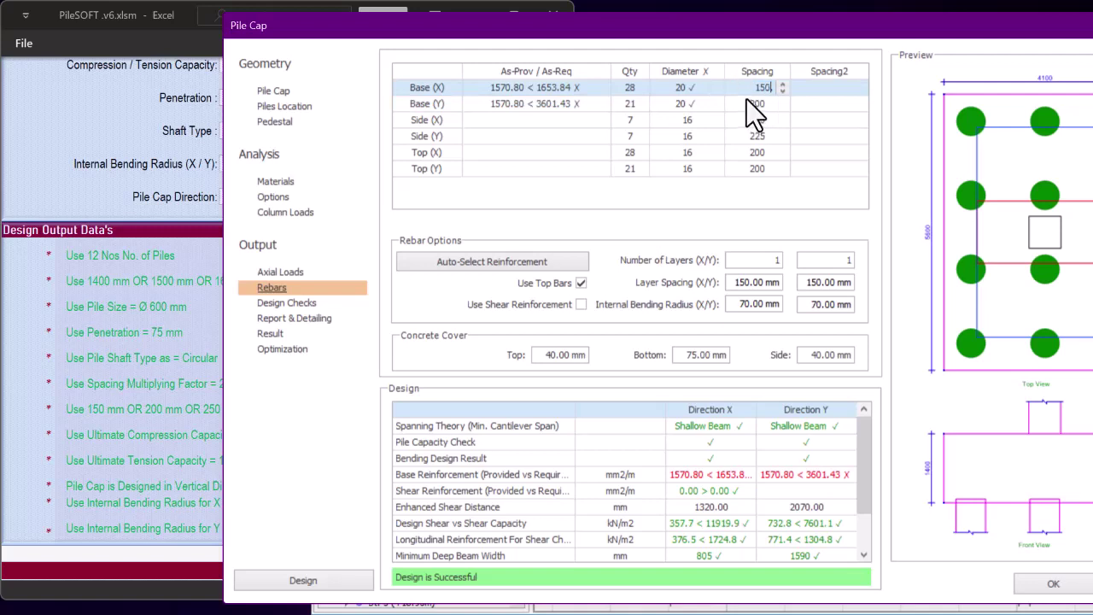
{"action": "left_click", "coordinate": [747, 103]}
{"action": "left_click", "coordinate": [744, 104]}
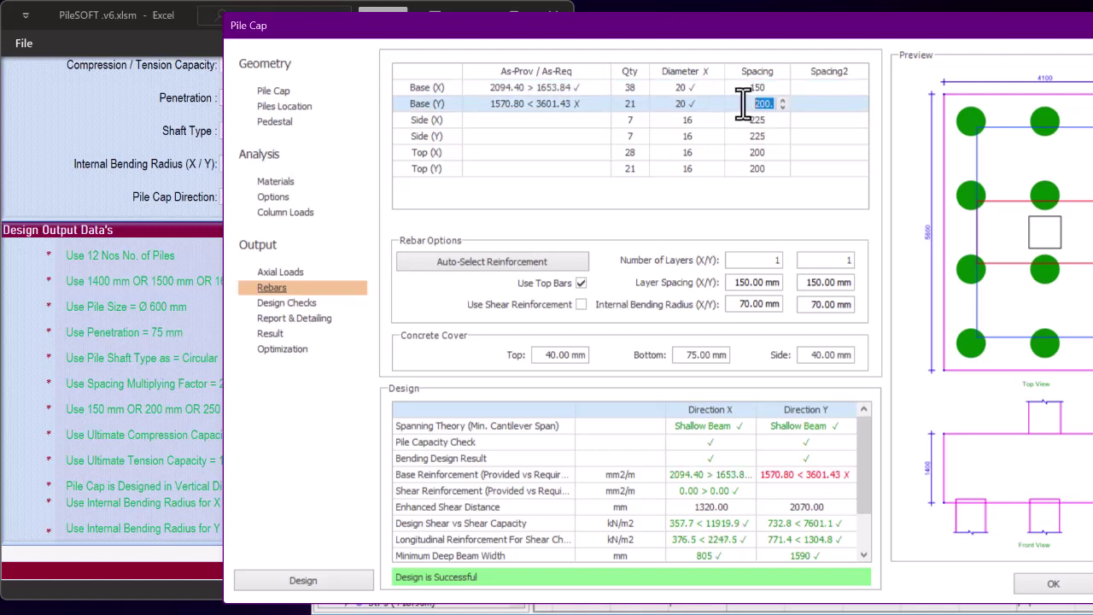
{"action": "type", "text": "150"}
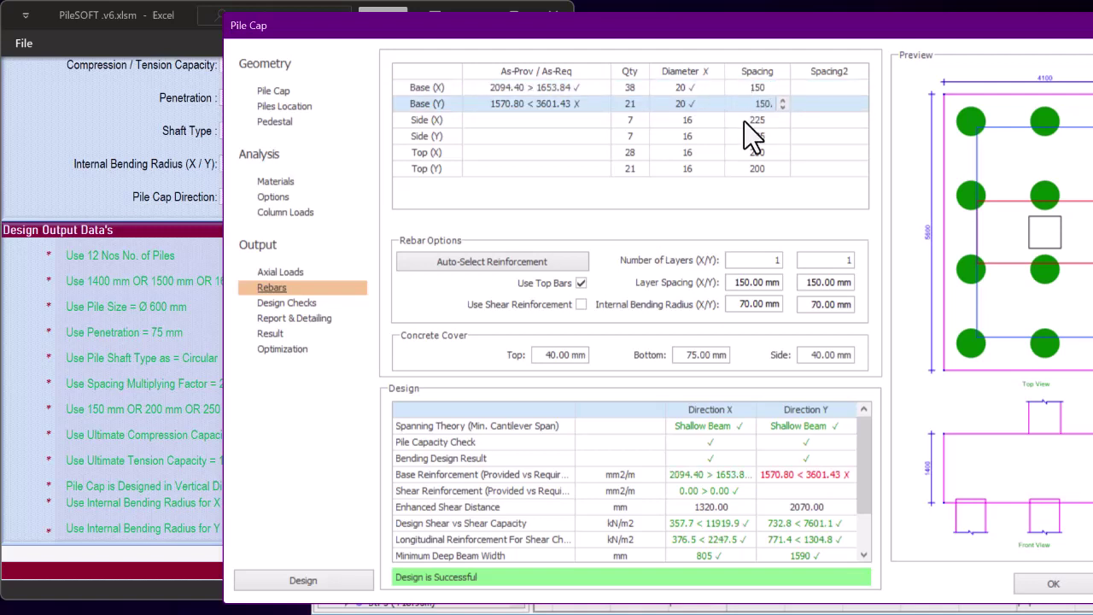
{"action": "left_click", "coordinate": [744, 122]}
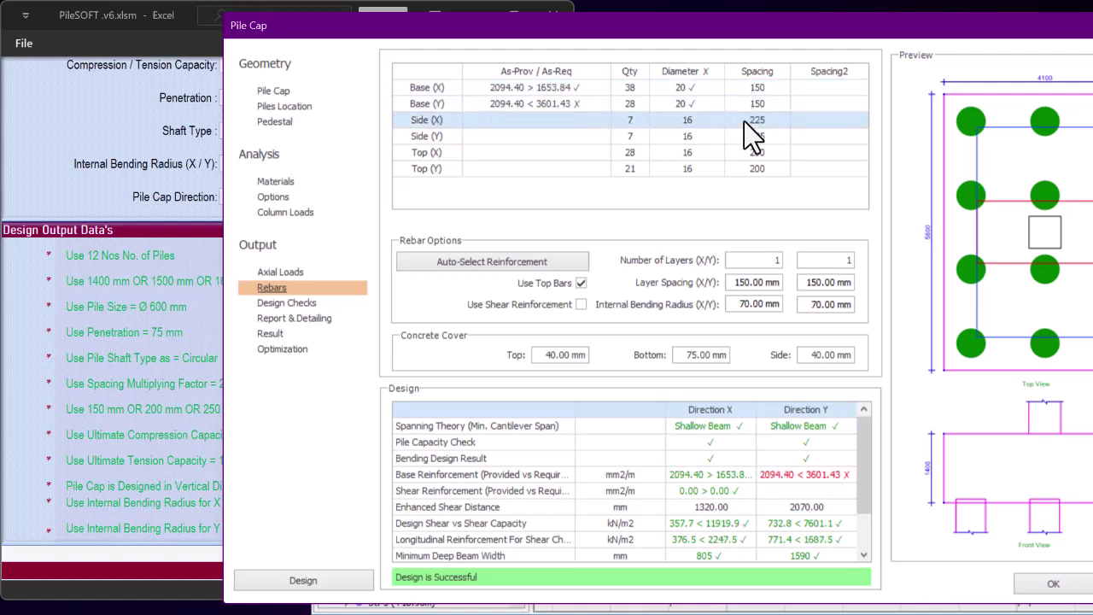
Increase the Base (Y) rebar diameter to 25
{"action": "left_click", "coordinate": [702, 104]}
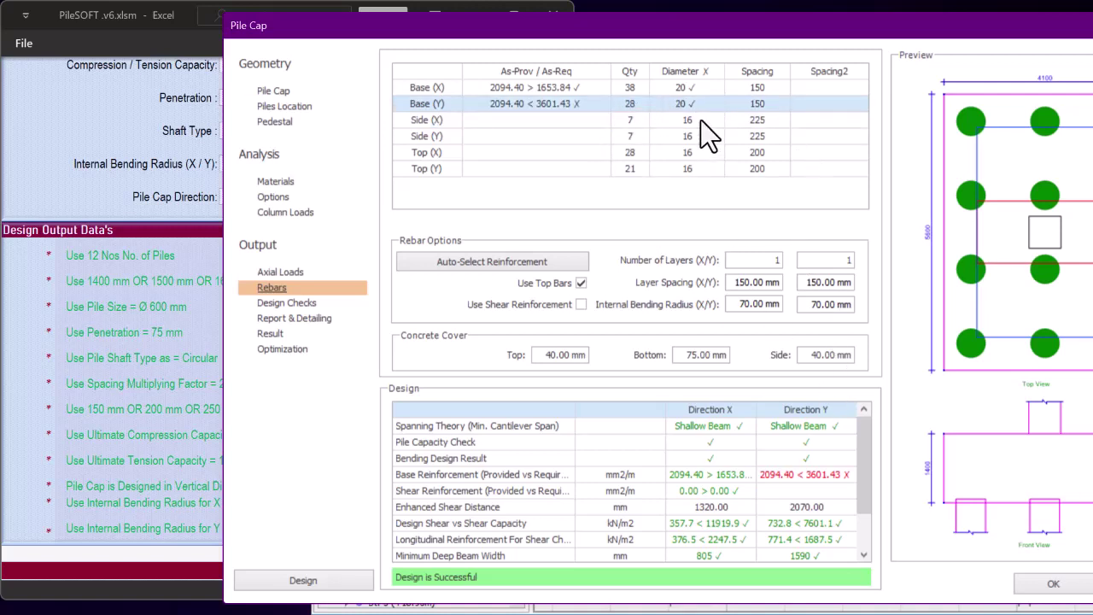
{"action": "left_click", "coordinate": [715, 103]}
{"action": "left_click", "coordinate": [685, 132]}
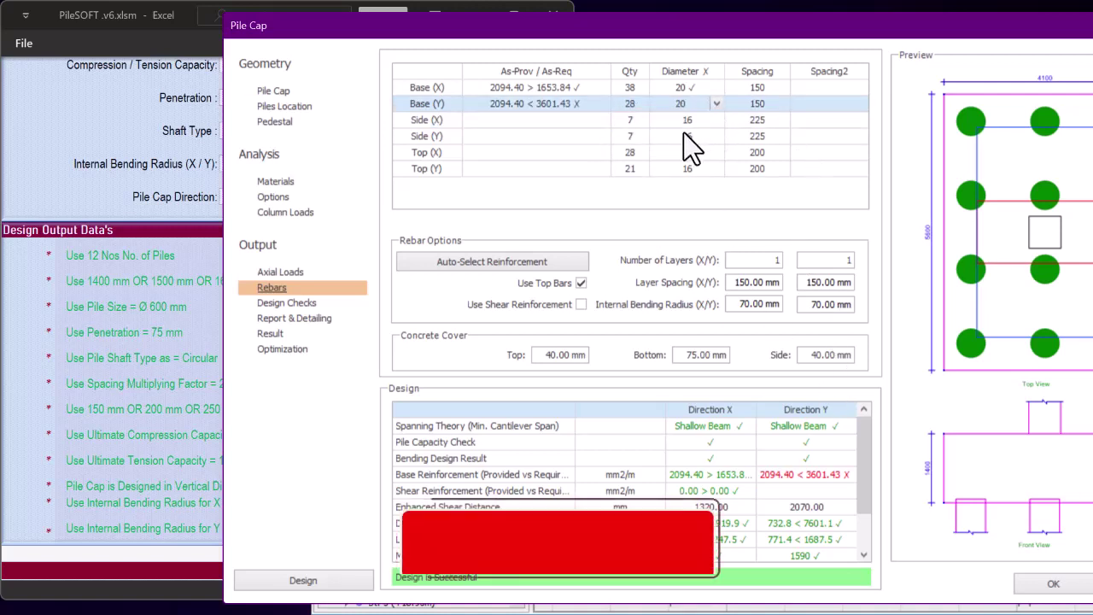
{"action": "left_click", "coordinate": [714, 103]}
{"action": "left_click", "coordinate": [688, 133]}
{"action": "key", "text": "Down"}
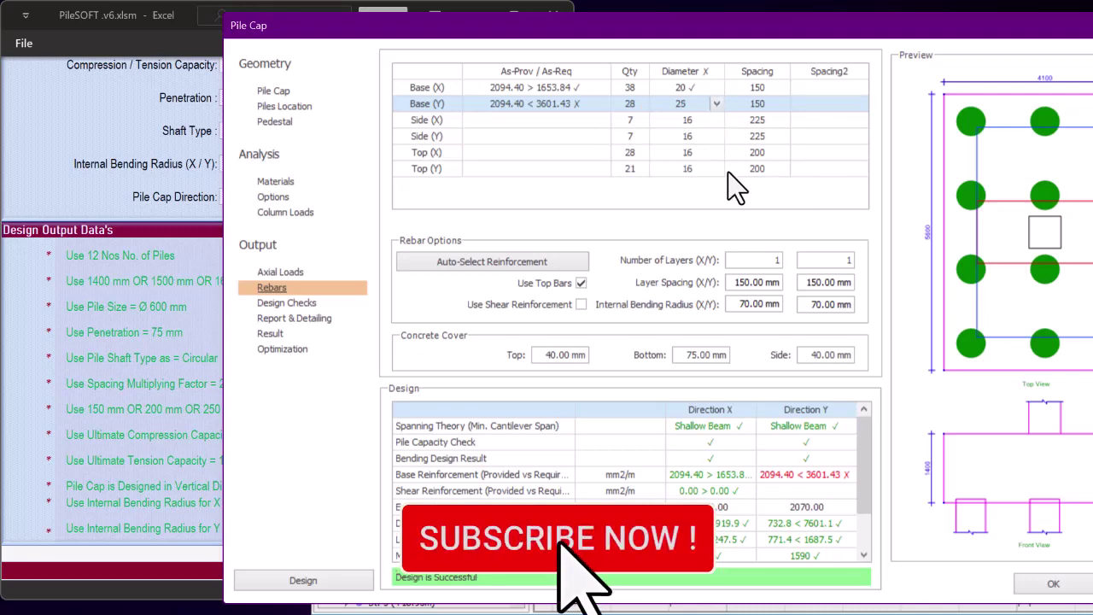
{"action": "left_click", "coordinate": [755, 120]}
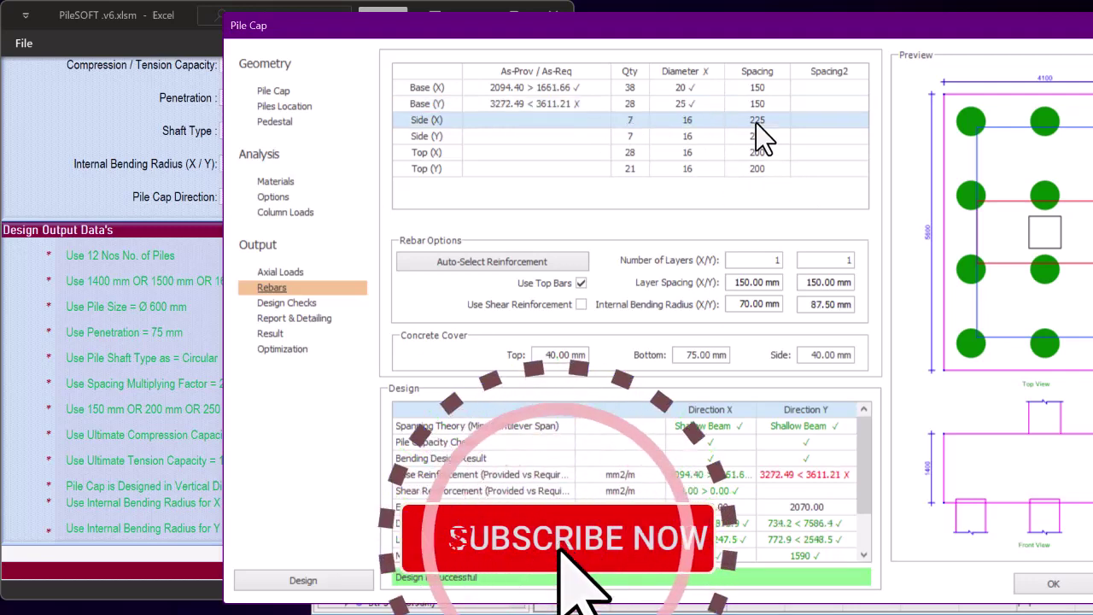
{"action": "left_click", "coordinate": [753, 107]}
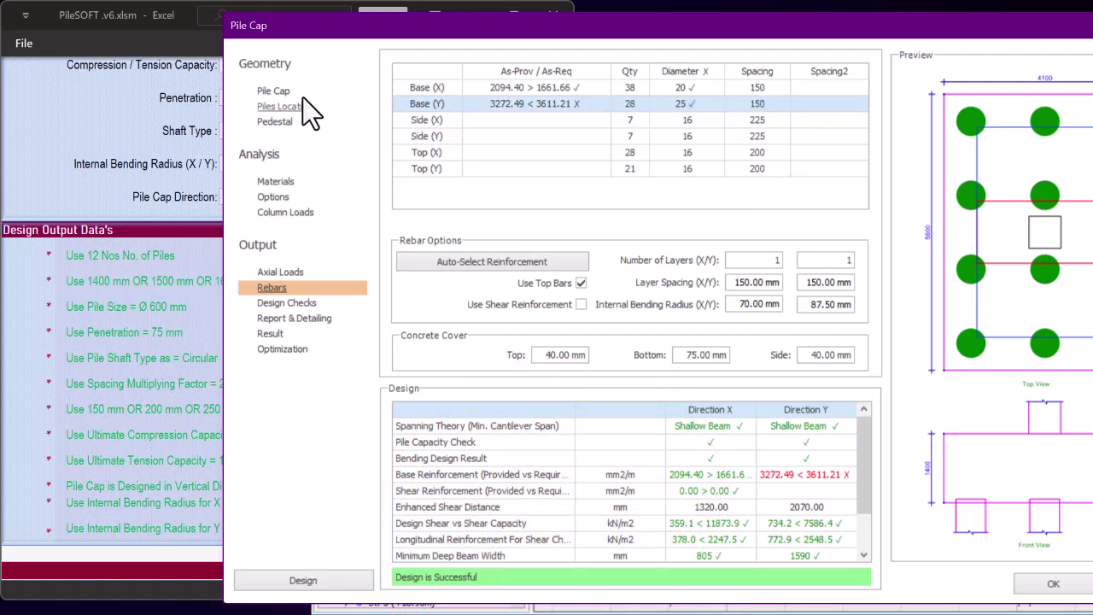
Change the pile cap depth to 1500 mm in the pile cap geometry
{"action": "left_click", "coordinate": [273, 91]}
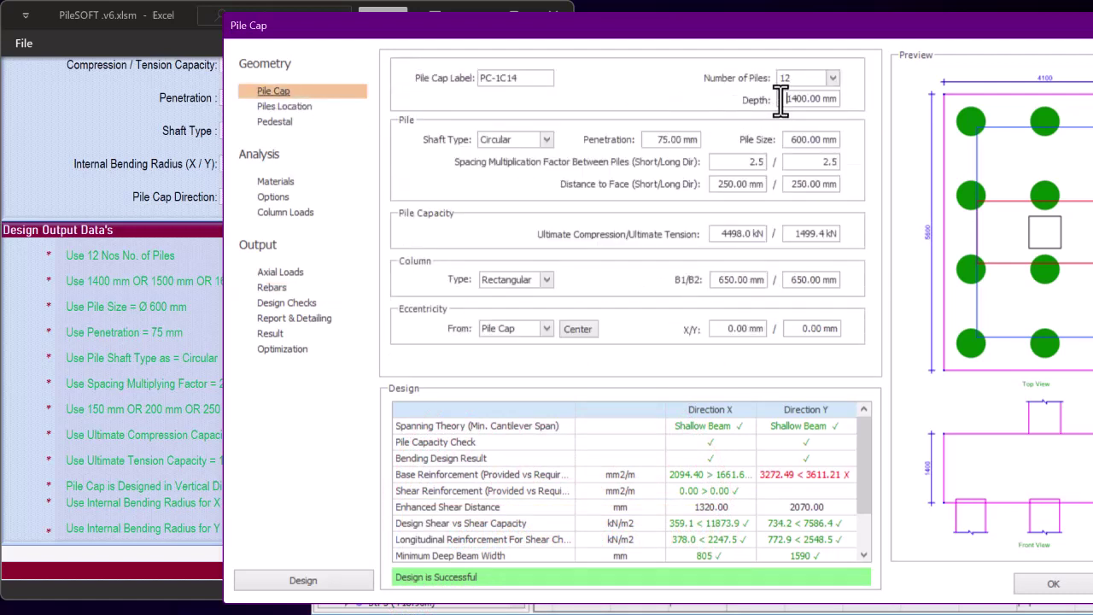
{"action": "left_click", "coordinate": [781, 99]}
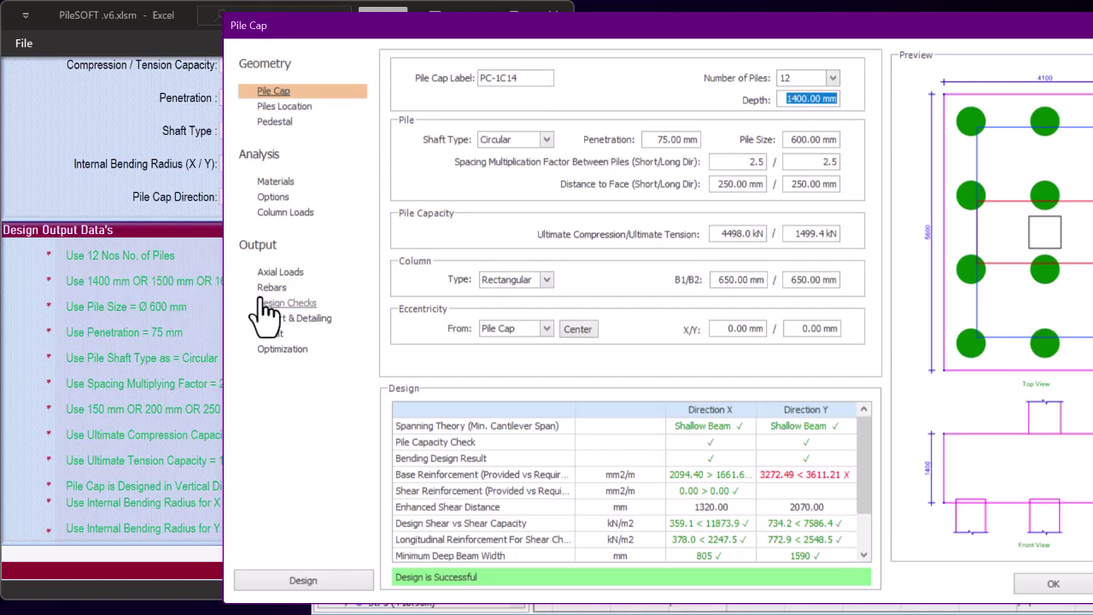
{"action": "type", "text": "1500"}
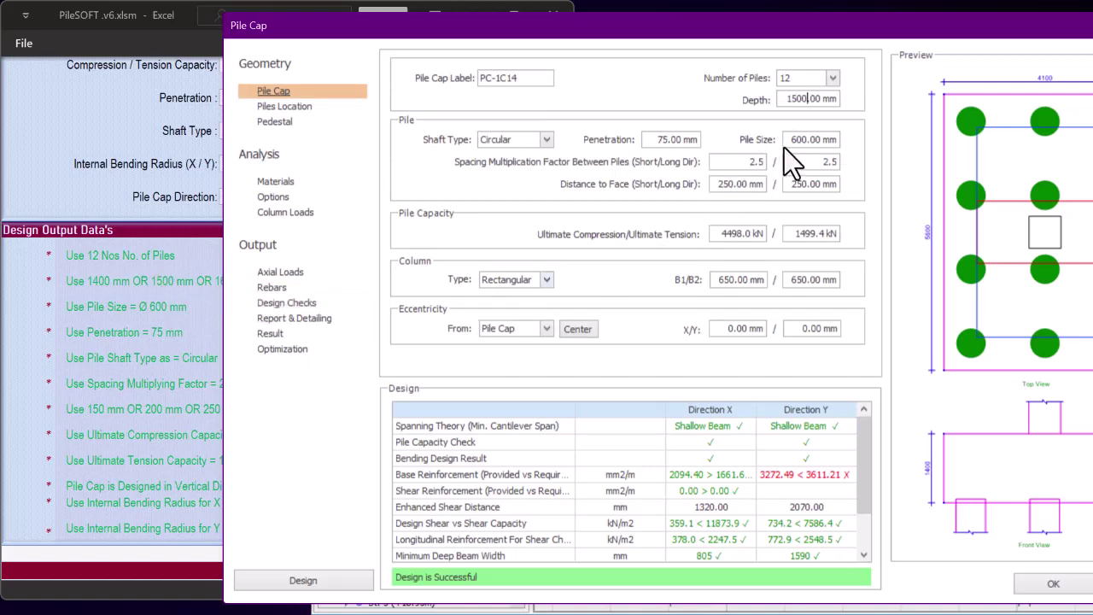
{"action": "left_click", "coordinate": [791, 140]}
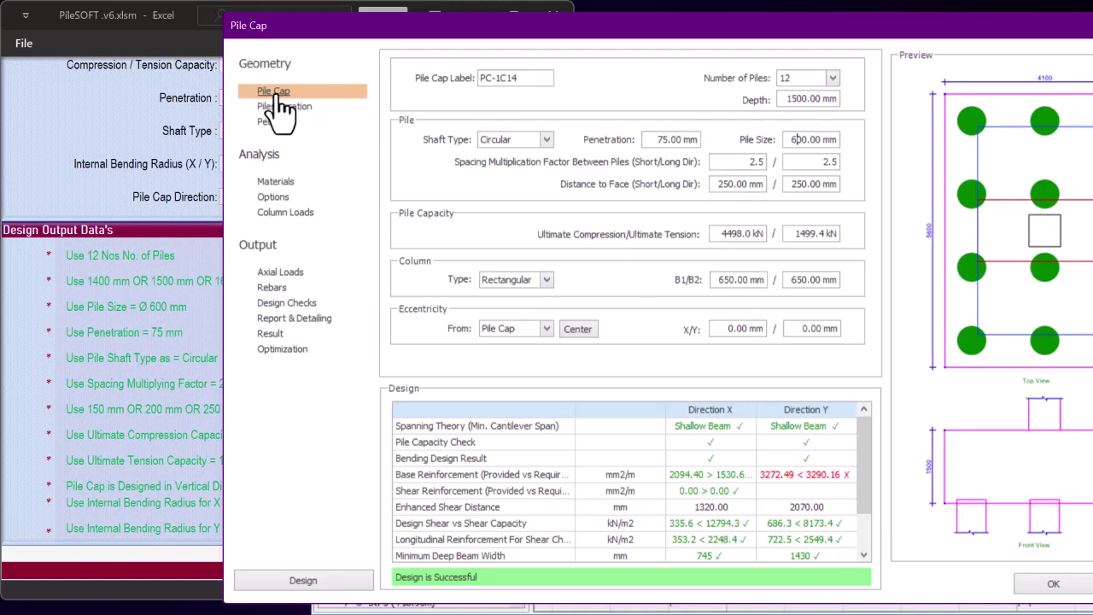
Reduce the Base (Y) rebar spacing to 125
{"action": "left_click", "coordinate": [272, 288]}
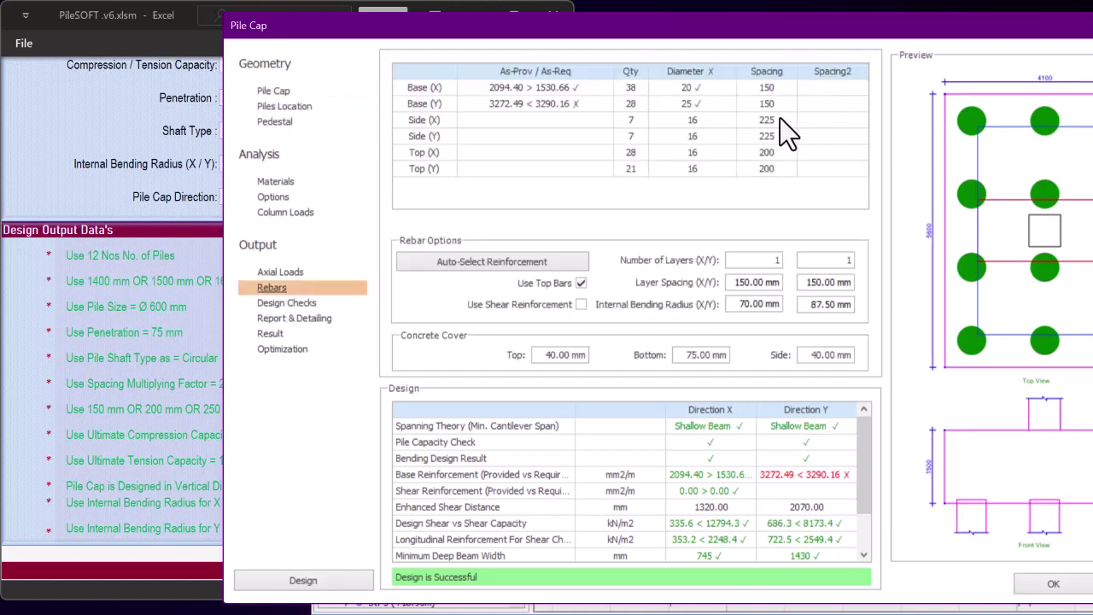
{"action": "left_click", "coordinate": [769, 105]}
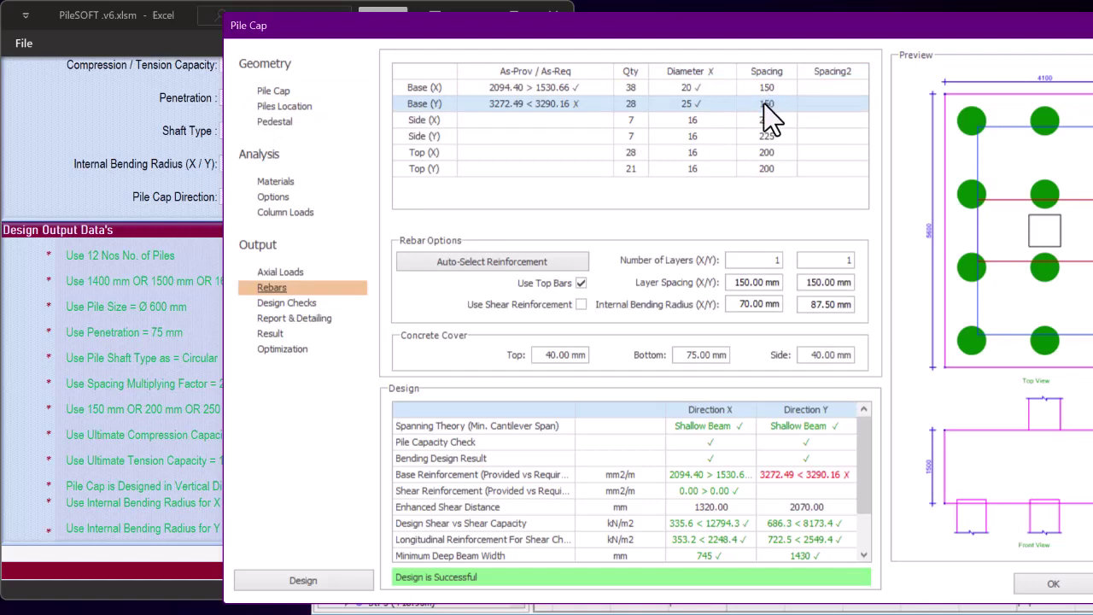
{"action": "left_click", "coordinate": [763, 105]}
{"action": "type", "text": "125."}
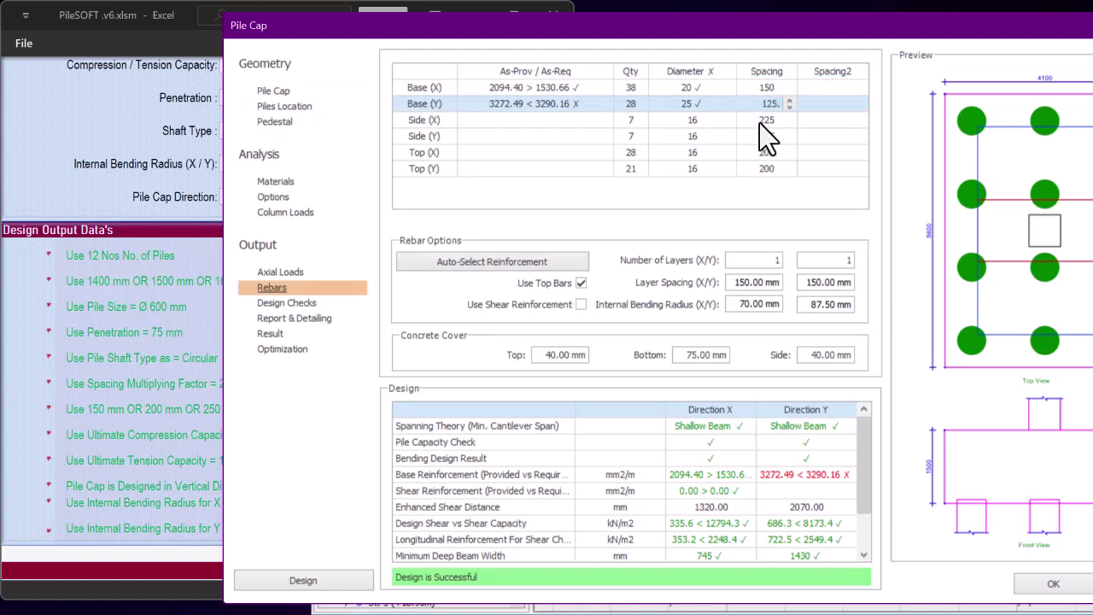
{"action": "left_click", "coordinate": [759, 123]}
Set the pile cap depth back to 1400 mm in the pile cap geometry
{"action": "left_click", "coordinate": [273, 91]}
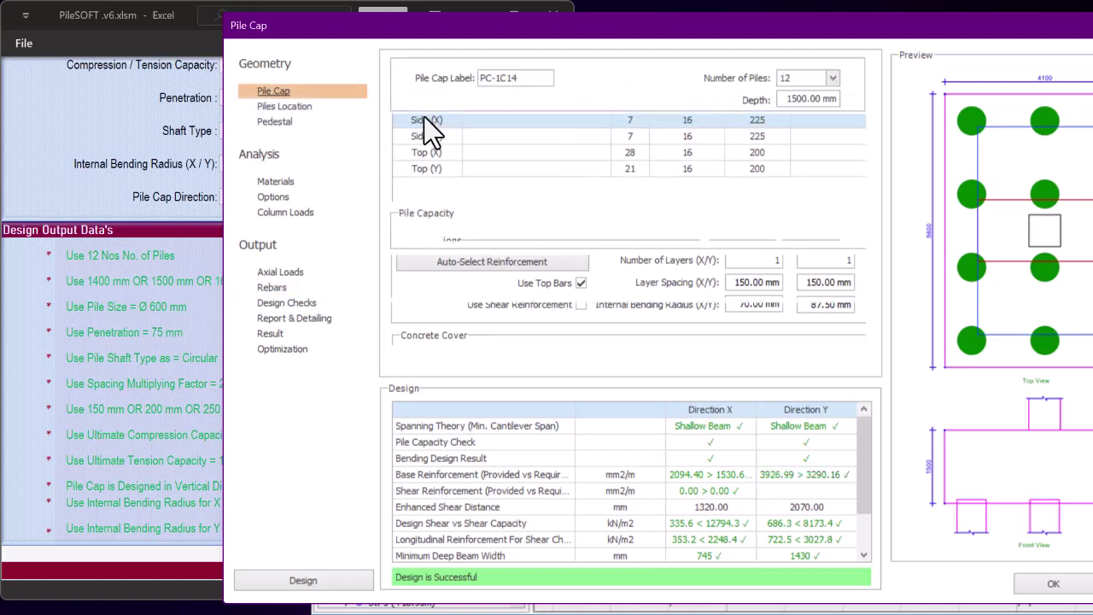
{"action": "left_click_drag", "start_coordinate": [787, 99], "coordinate": [868, 107]}
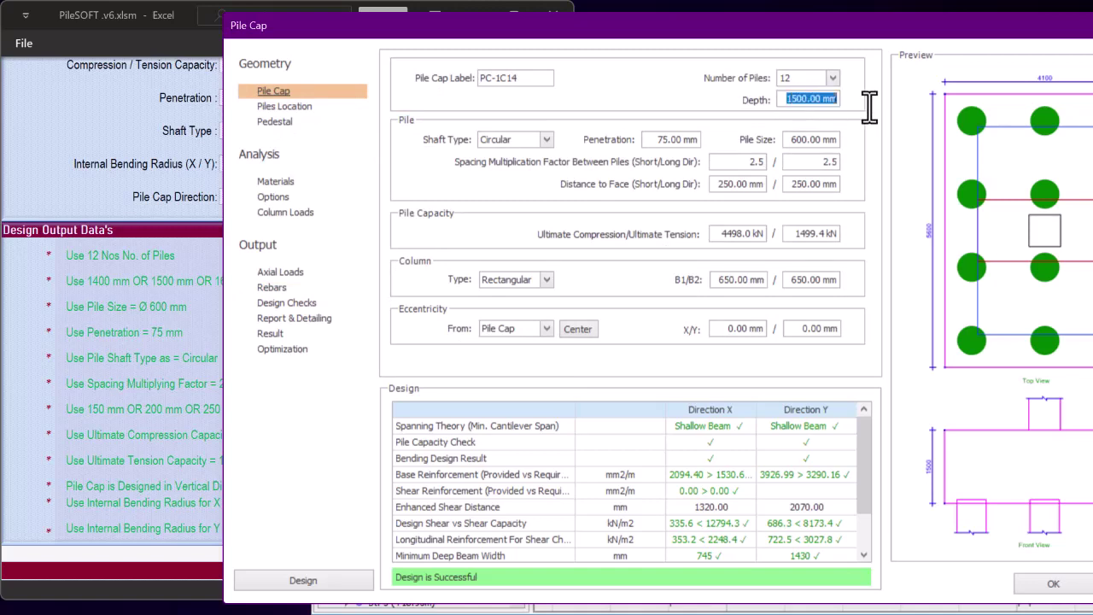
{"action": "type", "text": "140"}
{"action": "key", "text": "Tab"}
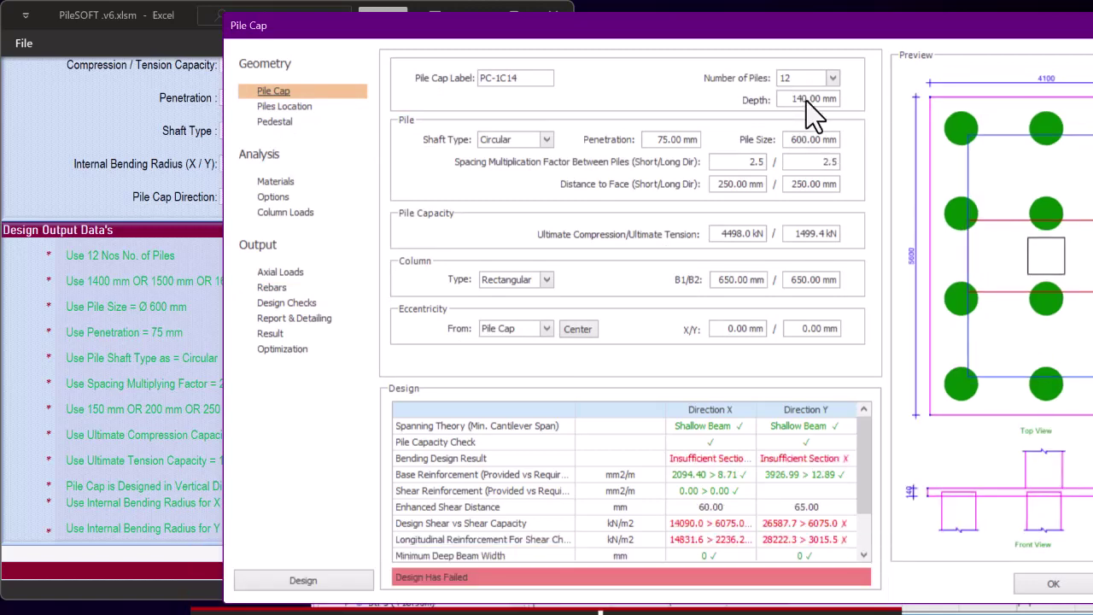
{"action": "left_click", "coordinate": [807, 100]}
{"action": "type", "text": "0"}
{"action": "left_click", "coordinate": [806, 139]}
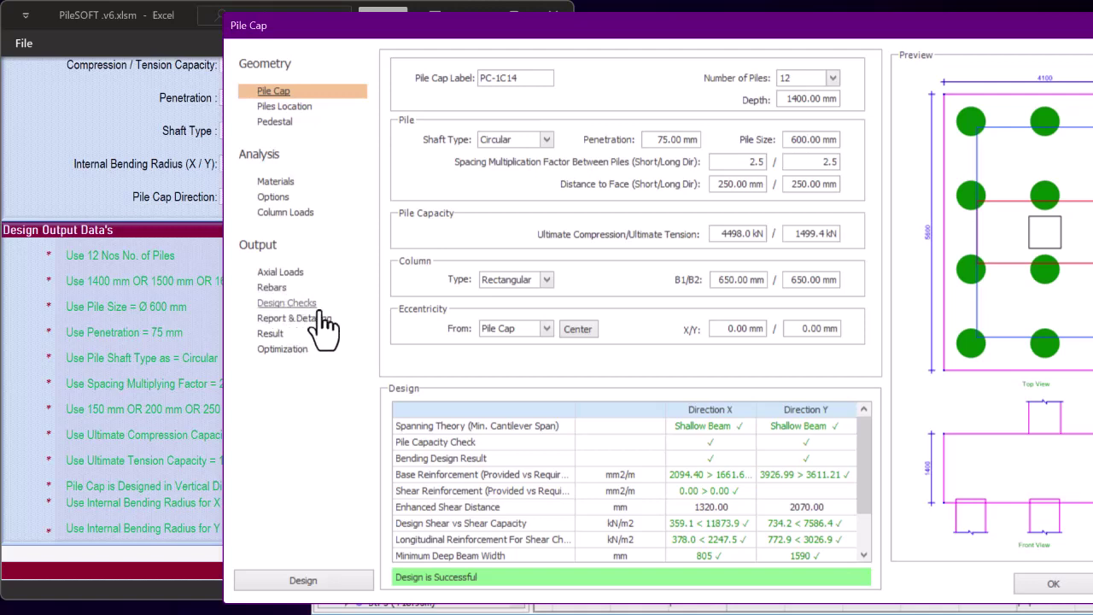
Review the design checks of the pile cap, including the maximum bearing stress in both directions
{"action": "mouse_move", "coordinate": [862, 431]}
{"action": "left_mouse_down"}
{"action": "mouse_move", "coordinate": [862, 490]}
{"action": "mouse_move", "coordinate": [861, 441]}
{"action": "left_mouse_up"}
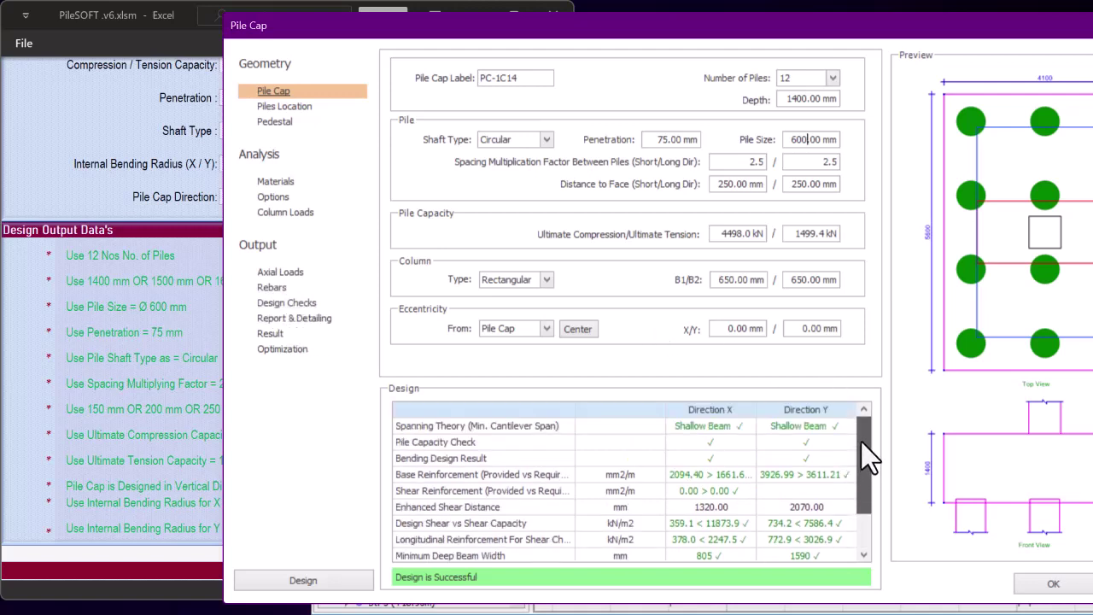
{"action": "left_click", "coordinate": [290, 304]}
{"action": "left_click", "coordinate": [199, 412]}
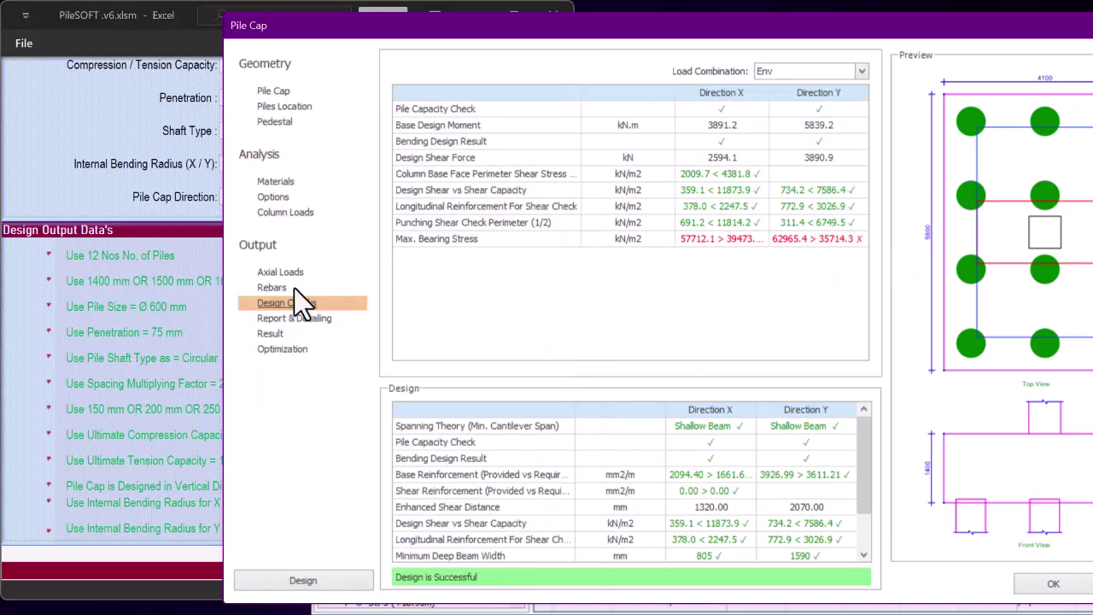
Set the internal bending radius for X to 140 mm, following the recommendation in the PileSOFT workbook
{"action": "left_click", "coordinate": [281, 288]}
{"action": "double_click", "coordinate": [736, 305]}
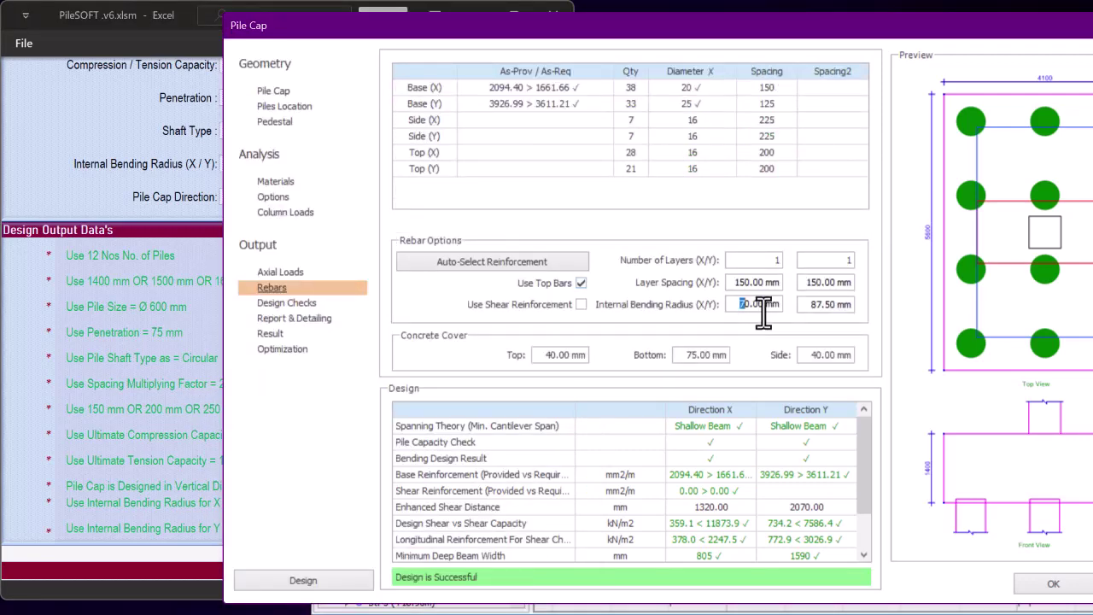
{"action": "left_click", "coordinate": [179, 504]}
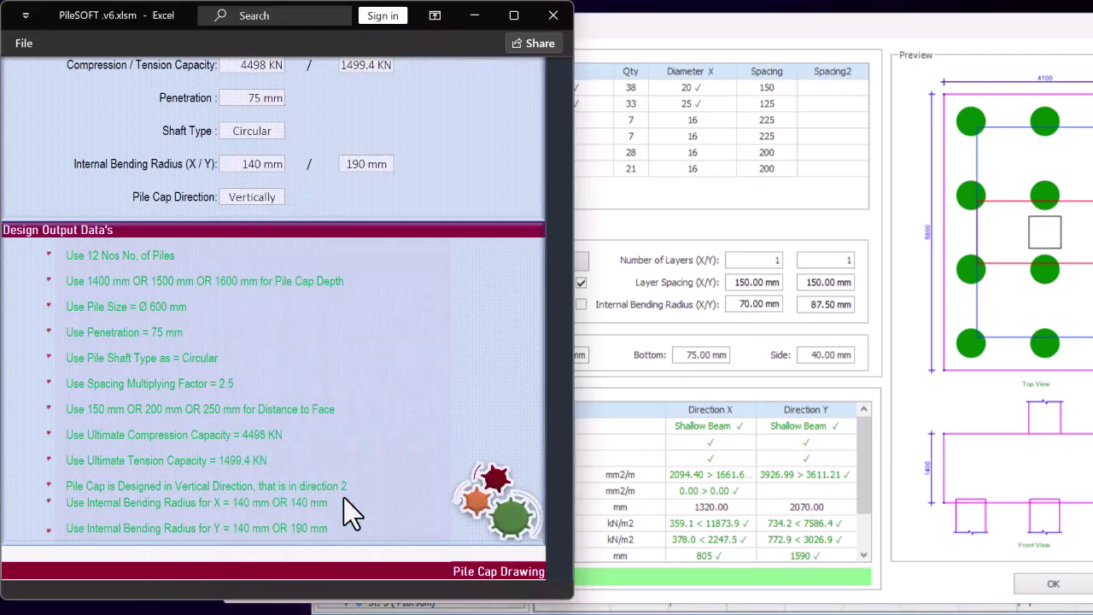
{"action": "double_click", "coordinate": [732, 304]}
{"action": "type", "text": "140 ✓"}
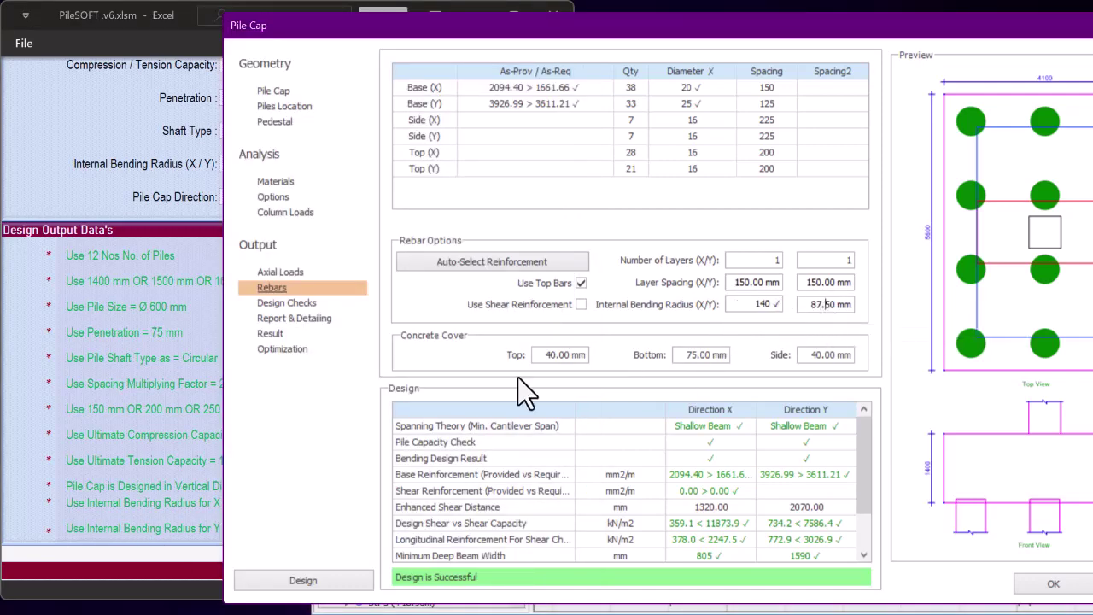
Set the internal bending radius for Y to 140 mm after consulting the PileSOFT workbook's recommendation
{"action": "left_click", "coordinate": [176, 475]}
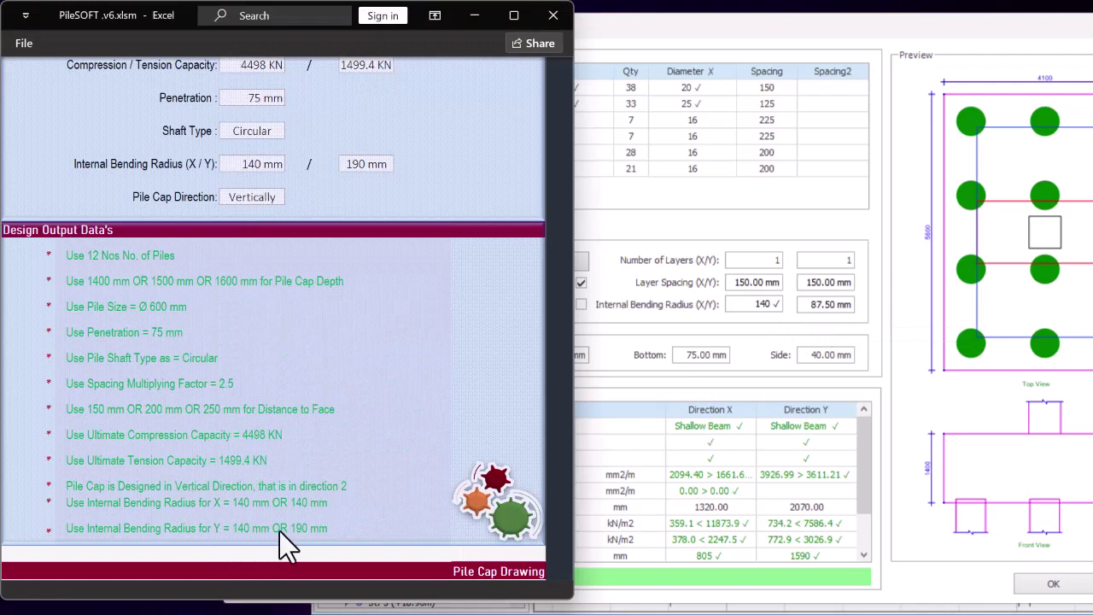
{"action": "left_click", "coordinate": [809, 306]}
{"action": "double_click", "coordinate": [809, 305]}
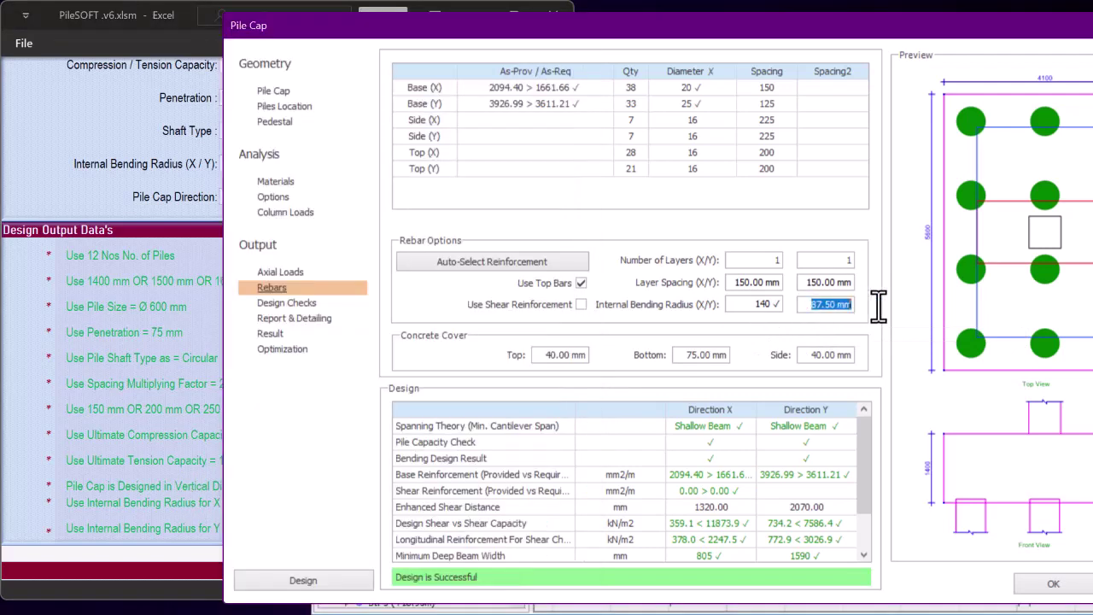
{"action": "type", "text": "1"}
{"action": "type", "text": "40 ✓"}
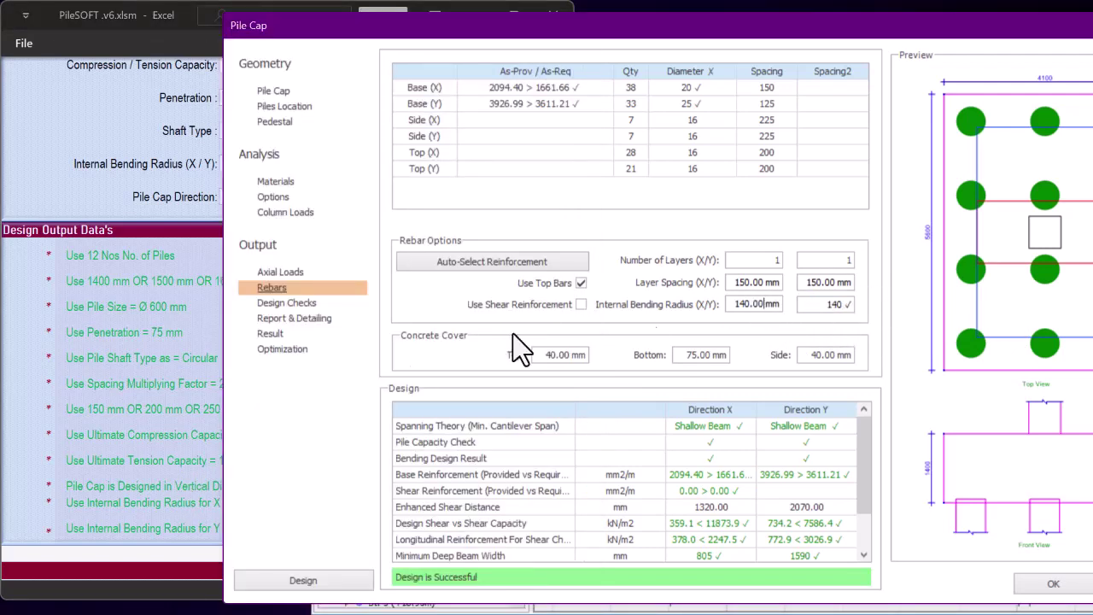
Recheck the maximum bearing stress in the design checks with the new bending radii applied
{"action": "left_click", "coordinate": [164, 412]}
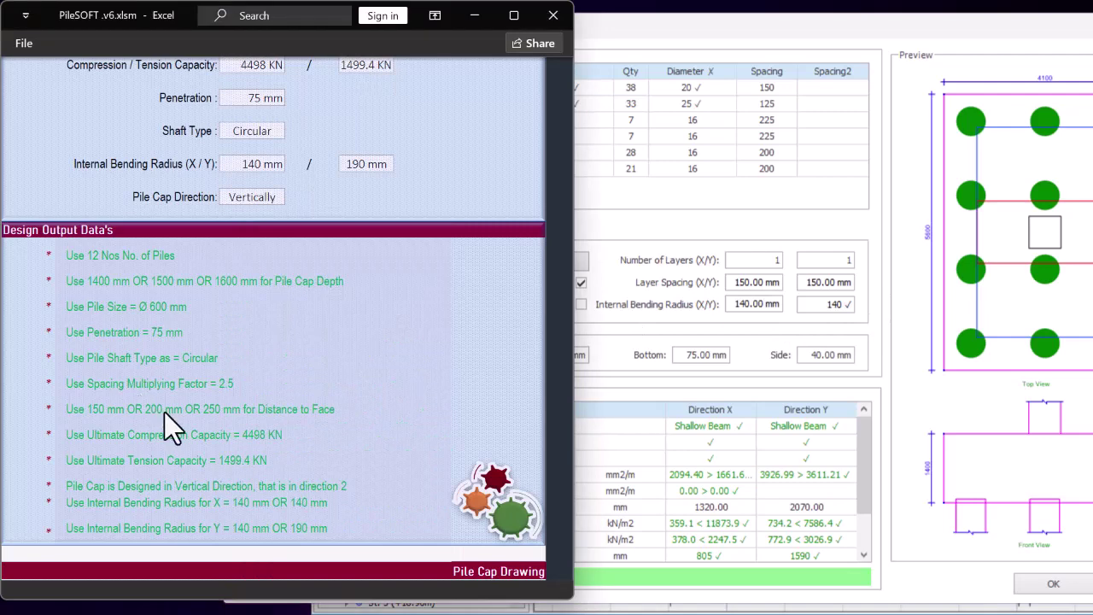
{"action": "left_click", "coordinate": [746, 344]}
{"action": "left_click", "coordinate": [286, 303]}
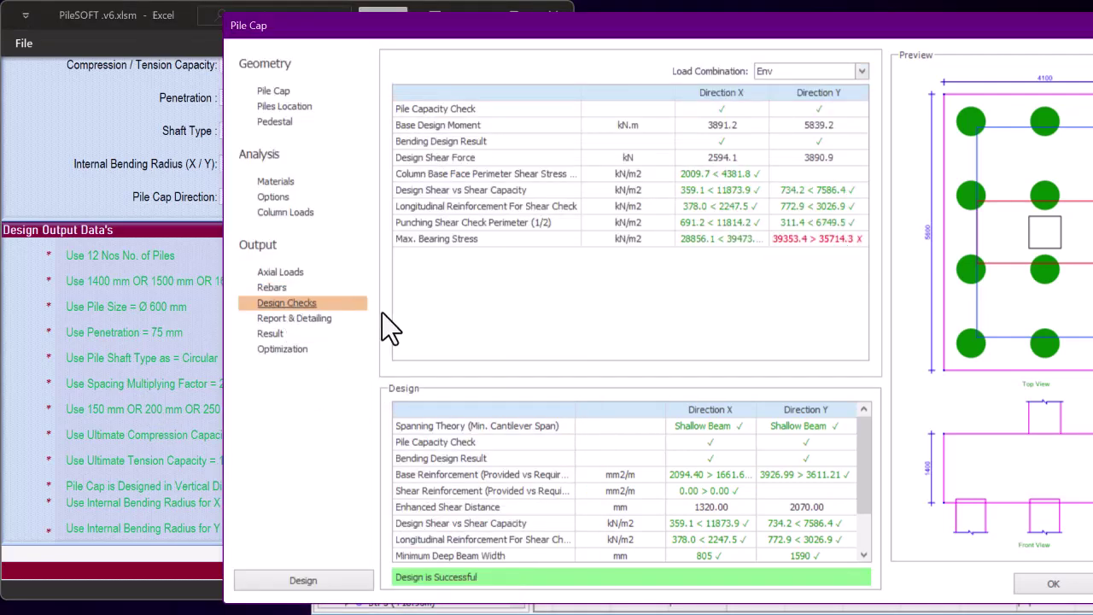
Set the internal bending radius for Y to 190 mm per the PileSOFT recommendation and recheck the maximum bearing stress
{"action": "left_click", "coordinate": [272, 287]}
{"action": "left_click", "coordinate": [221, 503]}
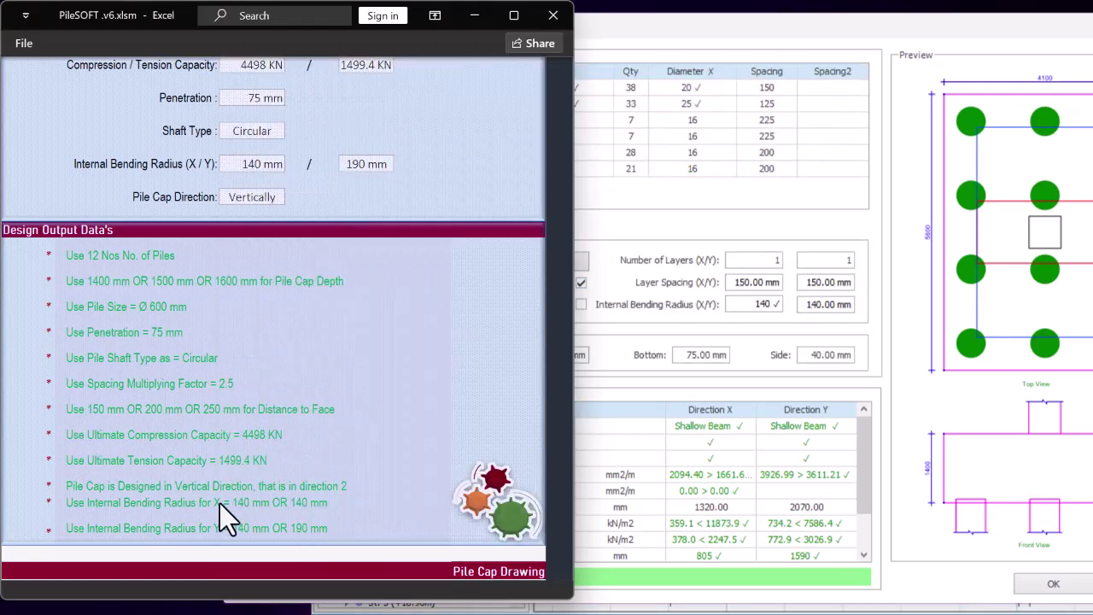
{"action": "left_click", "coordinate": [807, 305]}
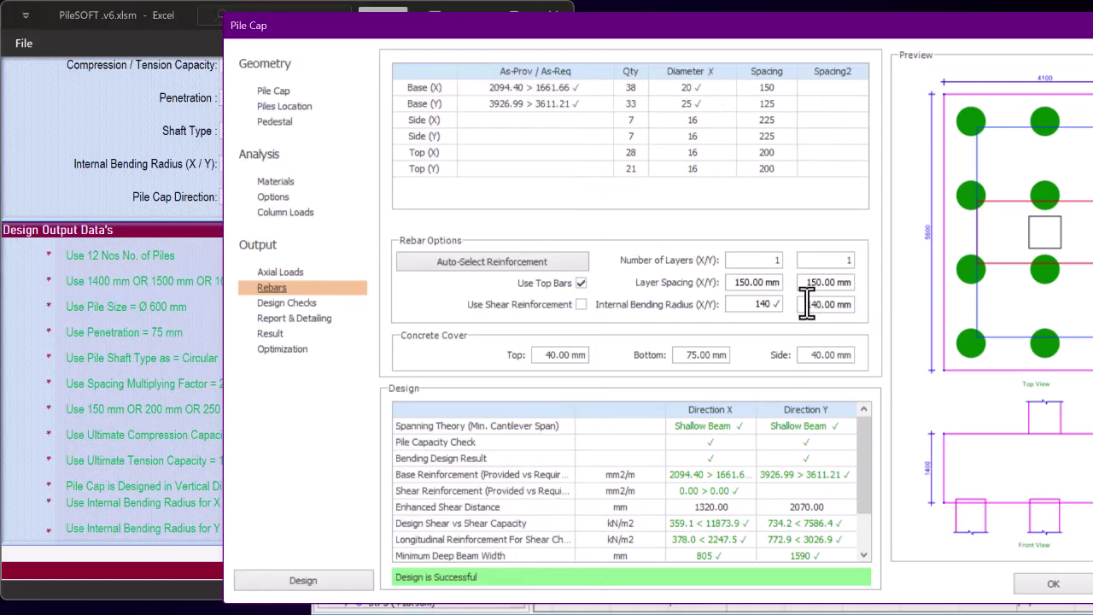
{"action": "double_click", "coordinate": [807, 305]}
{"action": "type", "text": "190 ✓"}
{"action": "left_click", "coordinate": [290, 304]}
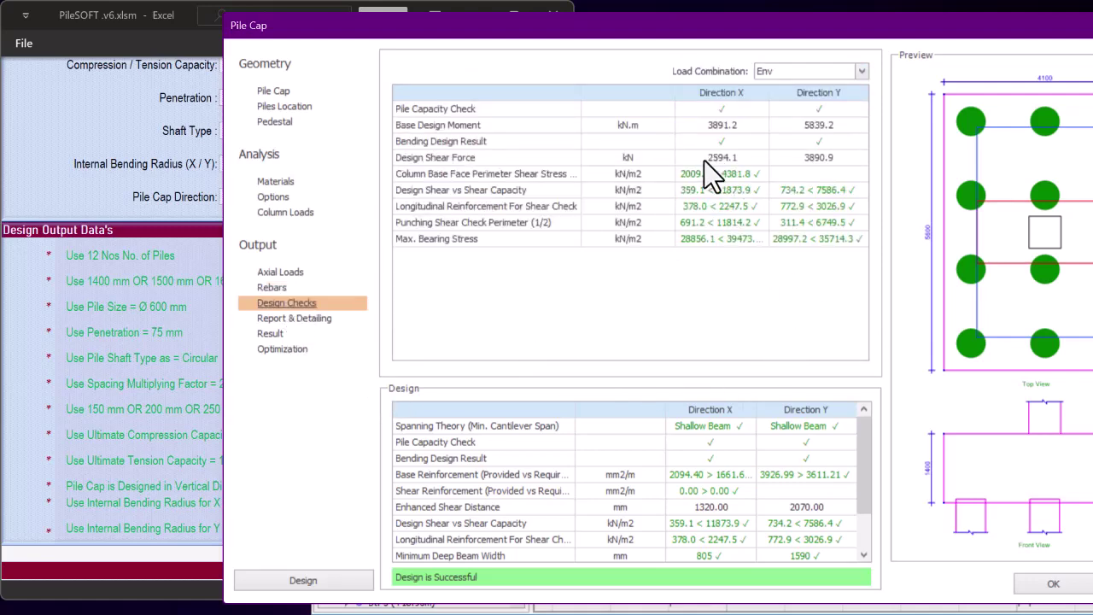
Look over the complete list of design checks and accept the design of pile cap PC-1C14
{"action": "left_click_drag", "start_coordinate": [705, 33], "coordinate": [556, 29]}
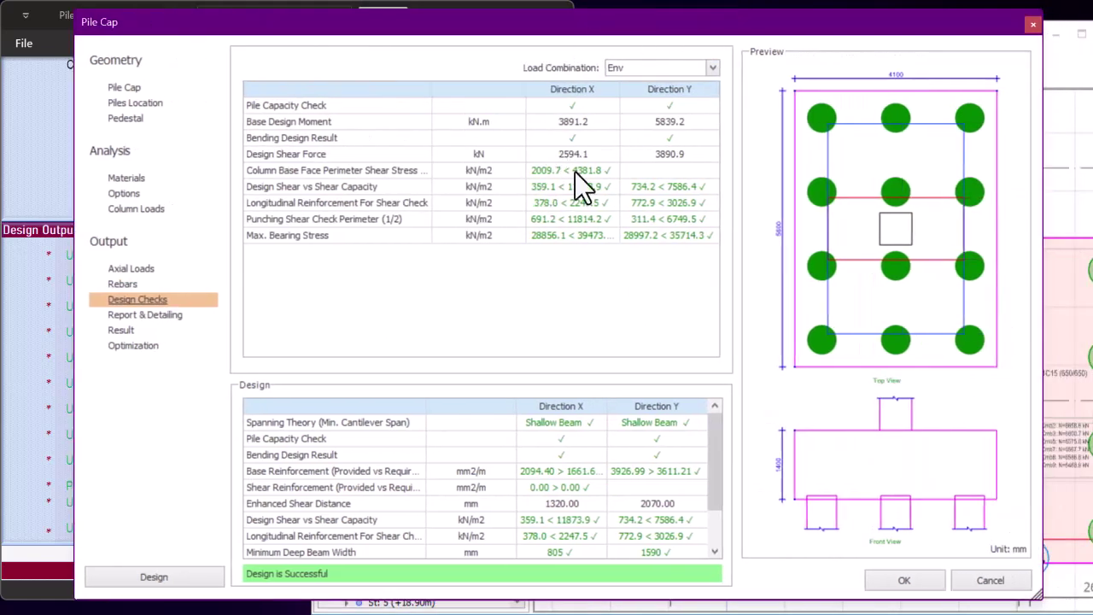
{"action": "scroll", "coordinate": [546, 450], "scroll_direction": "down", "scroll_amount": 1}
{"action": "scroll", "coordinate": [598, 427], "scroll_direction": "up", "scroll_amount": 1}
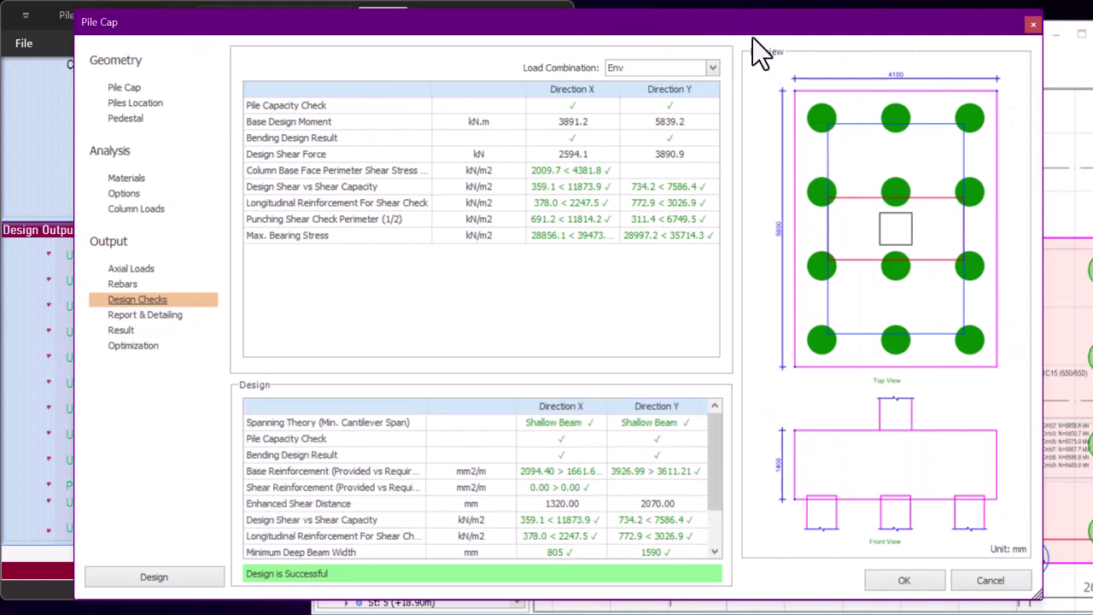
{"action": "left_click_drag", "start_coordinate": [752, 38], "coordinate": [681, 46]}
{"action": "left_click", "coordinate": [829, 587]}
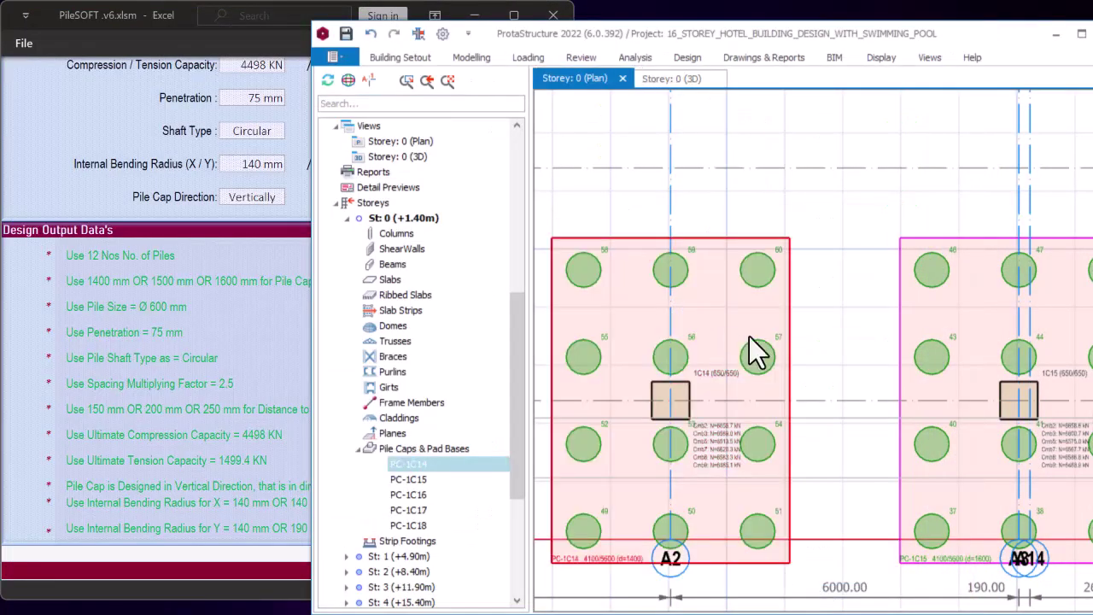
Insert a new pile cap under the column at grid intersection A1/A9
{"action": "scroll", "coordinate": [794, 325], "scroll_direction": "down", "scroll_amount": 3}
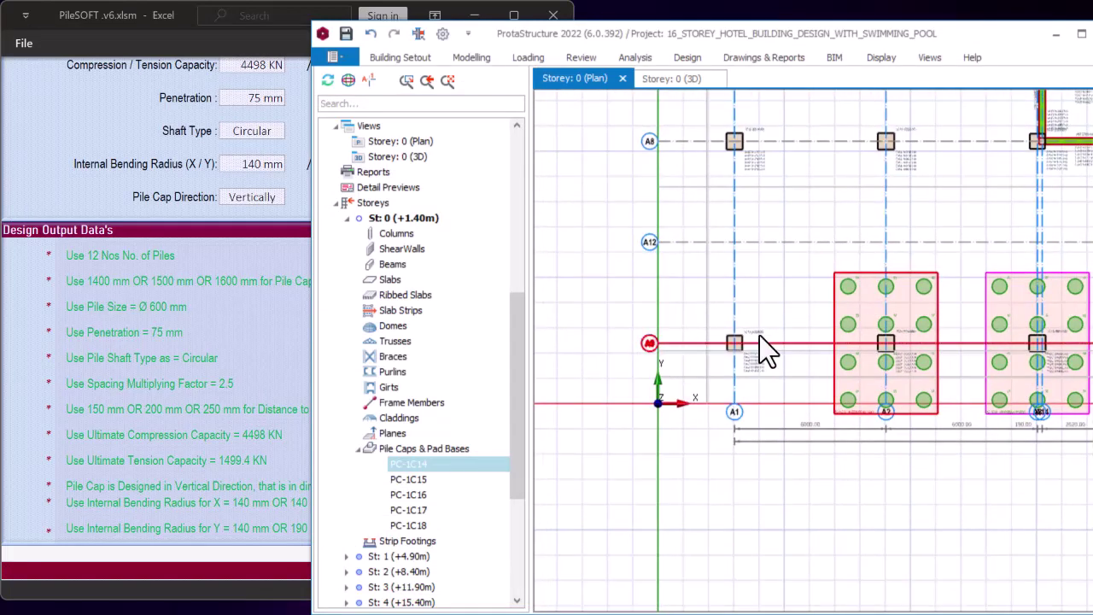
{"action": "scroll", "coordinate": [755, 336], "scroll_direction": "up", "scroll_amount": 3}
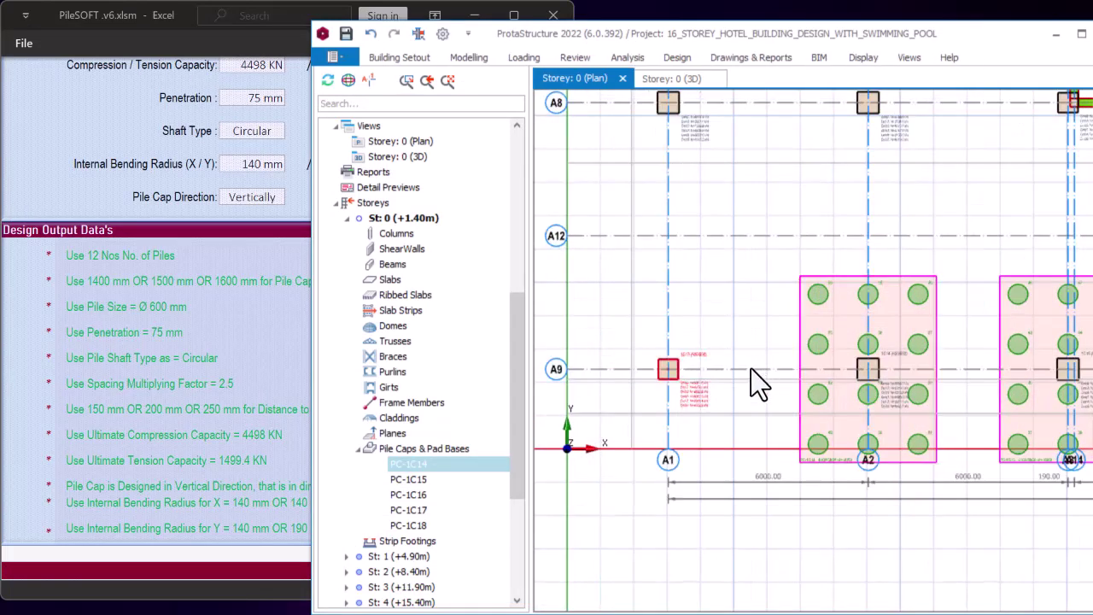
{"action": "right_click", "coordinate": [750, 368]}
{"action": "key", "text": "Escape"}
{"action": "scroll", "coordinate": [822, 307], "scroll_direction": "down", "scroll_amount": 2}
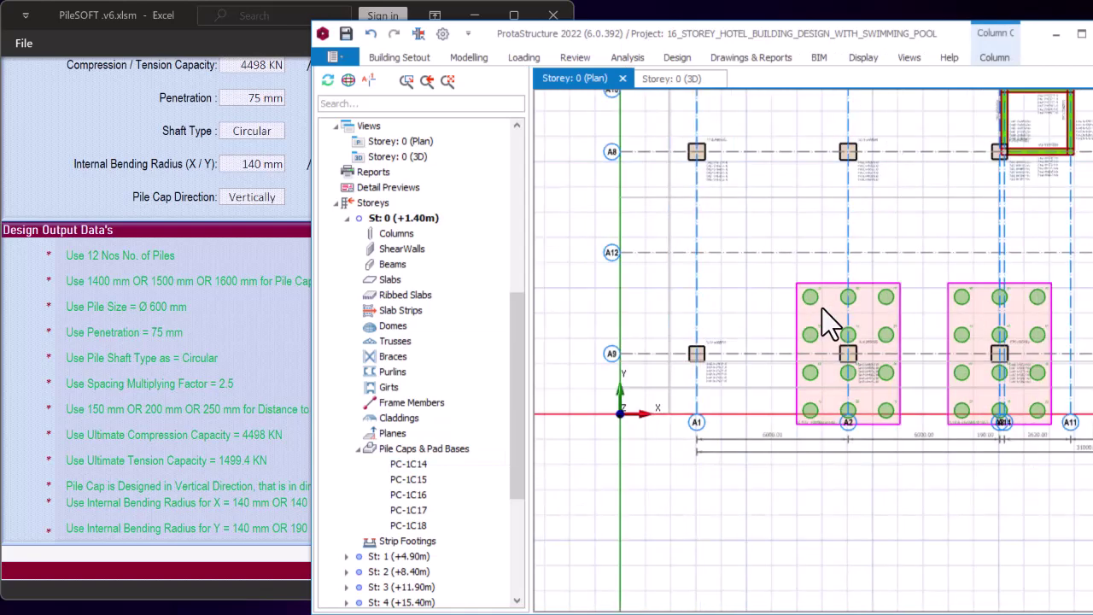
{"action": "scroll", "coordinate": [700, 305], "scroll_direction": "down", "scroll_amount": 4}
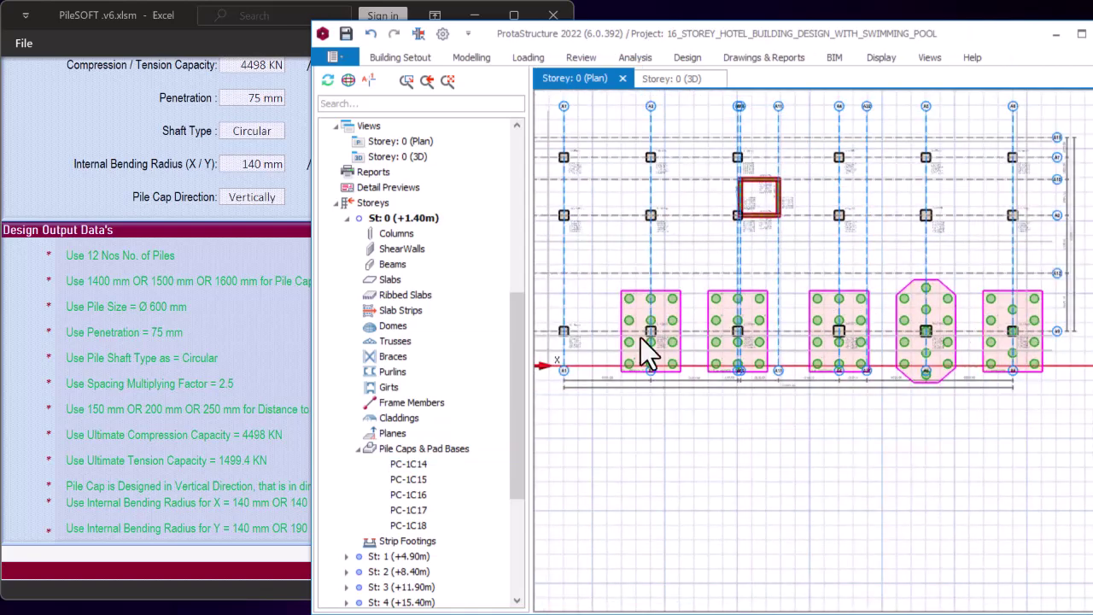
{"action": "scroll", "coordinate": [732, 343], "scroll_direction": "up", "scroll_amount": 3}
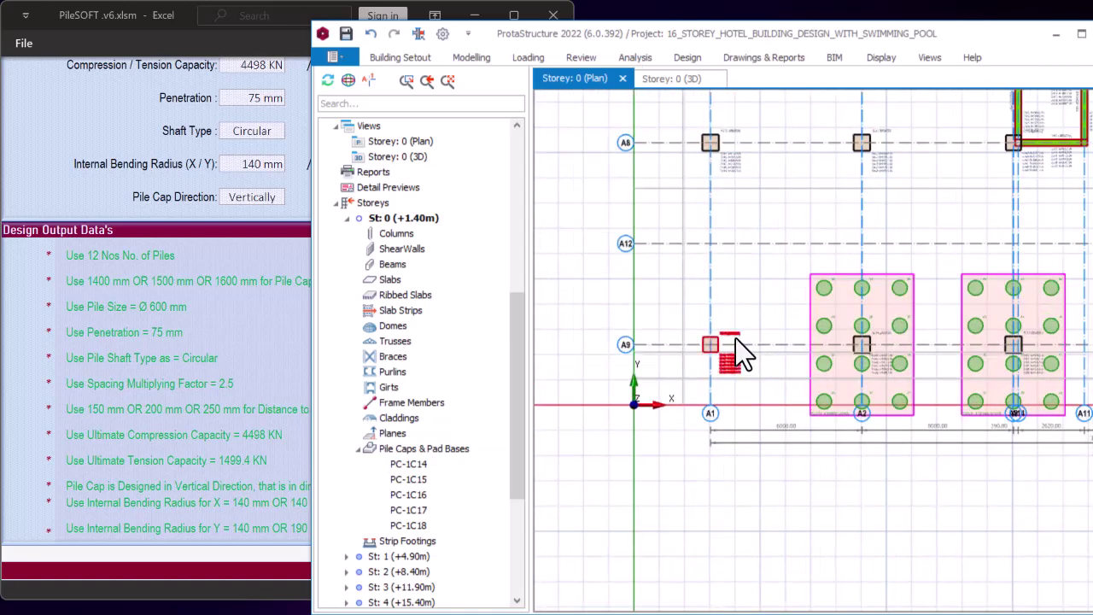
{"action": "right_click", "coordinate": [762, 286]}
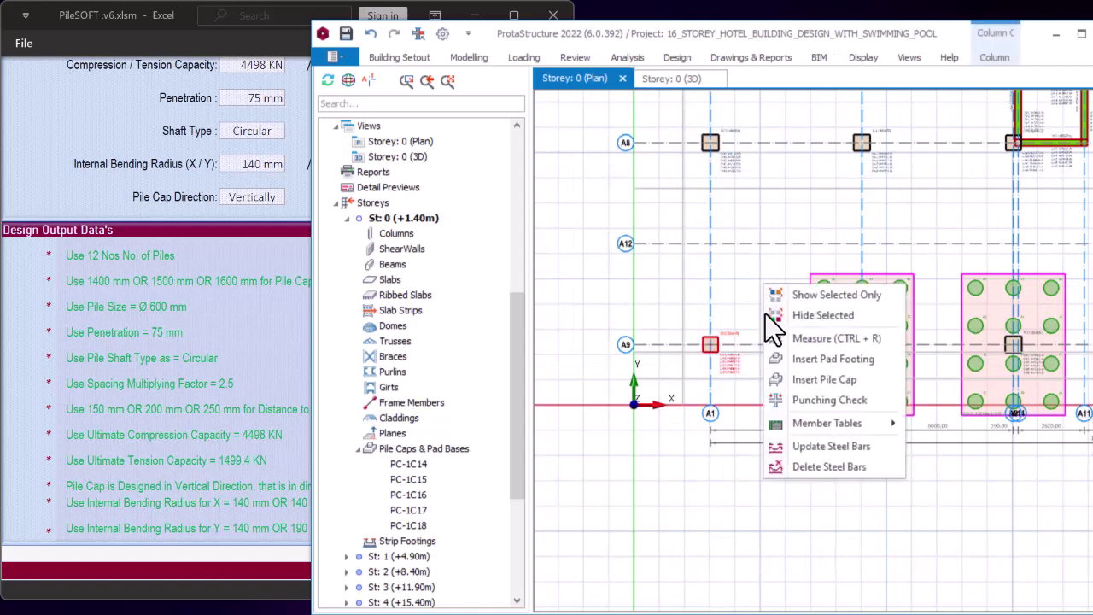
{"action": "left_click", "coordinate": [847, 380]}
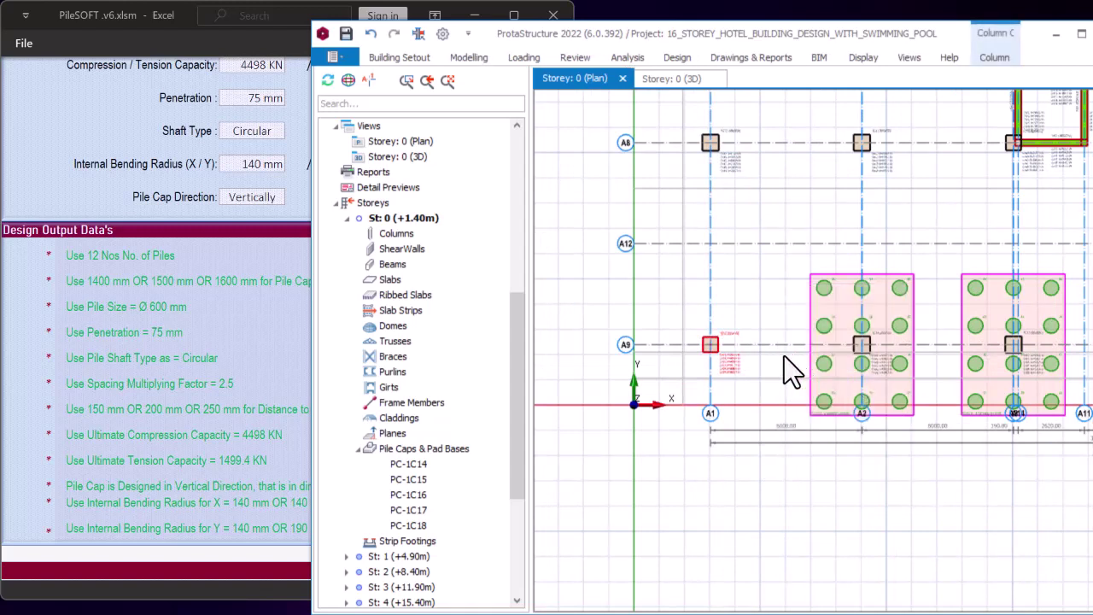
{"action": "left_click", "coordinate": [725, 327]}
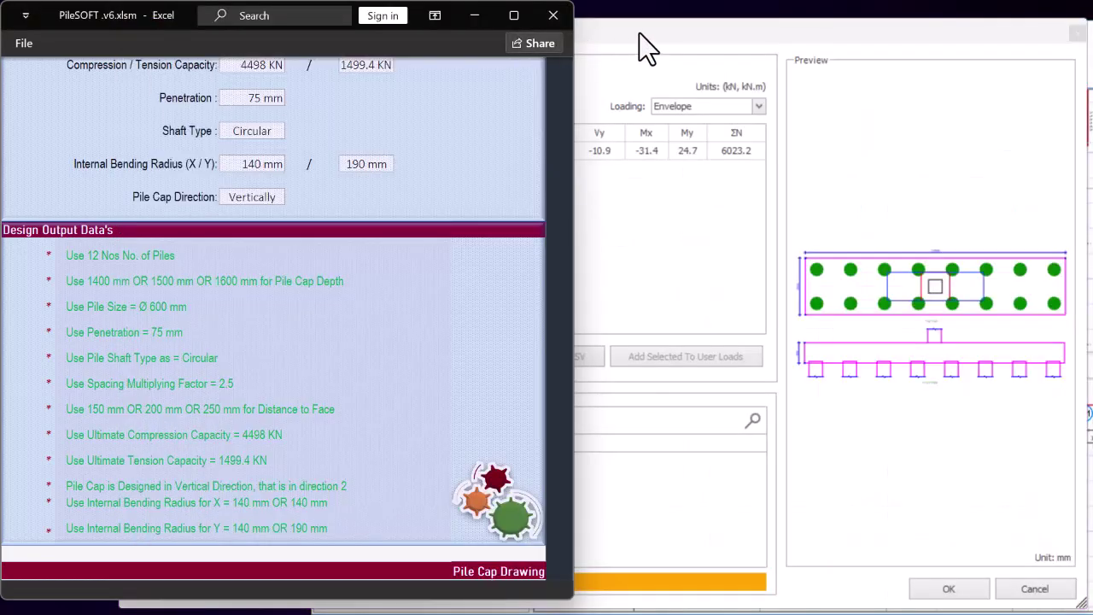
Examine the envelope column loads of column 1C13 for the new pile cap
{"action": "left_click", "coordinate": [639, 32]}
{"action": "left_click_drag", "start_coordinate": [607, 31], "coordinate": [825, 30]}
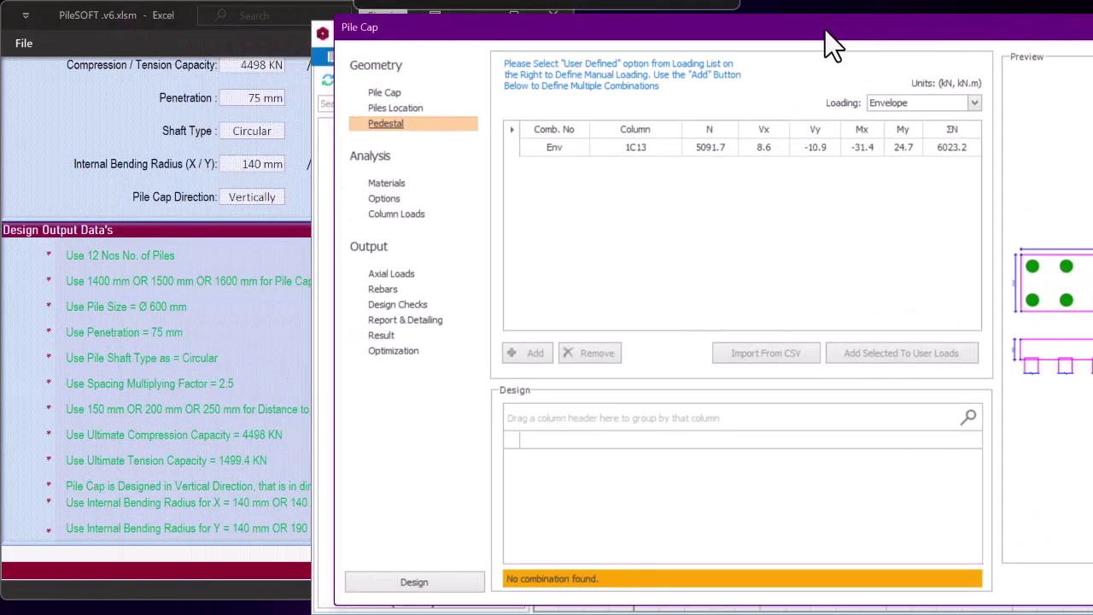
{"action": "left_click", "coordinate": [403, 214]}
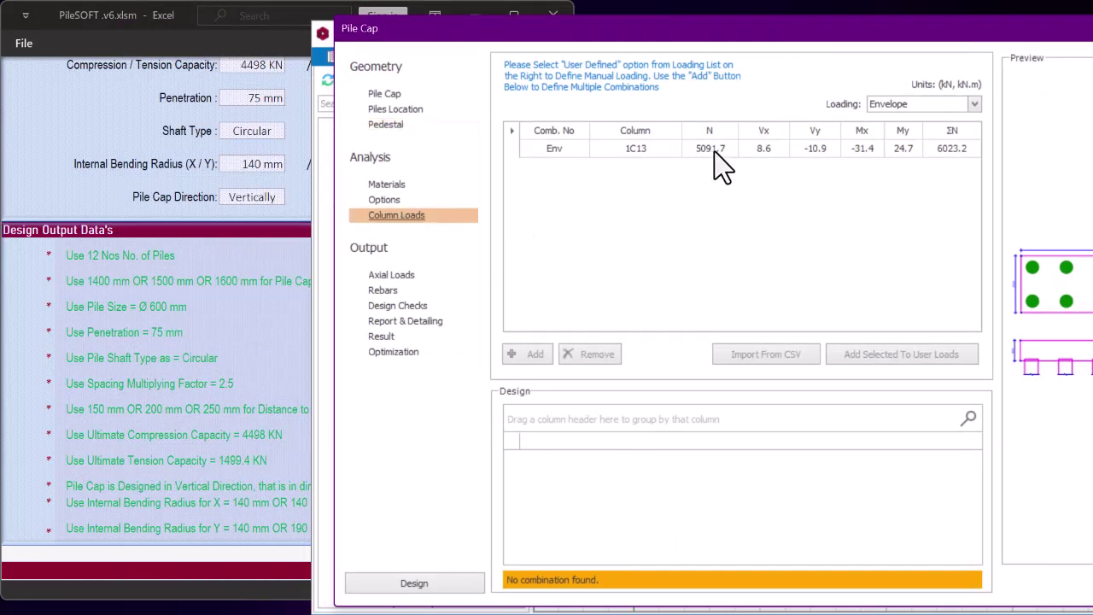
Return the PileSOFT workbook from the pile cap detail drawing to its input parameters
{"action": "left_click", "coordinate": [239, 367]}
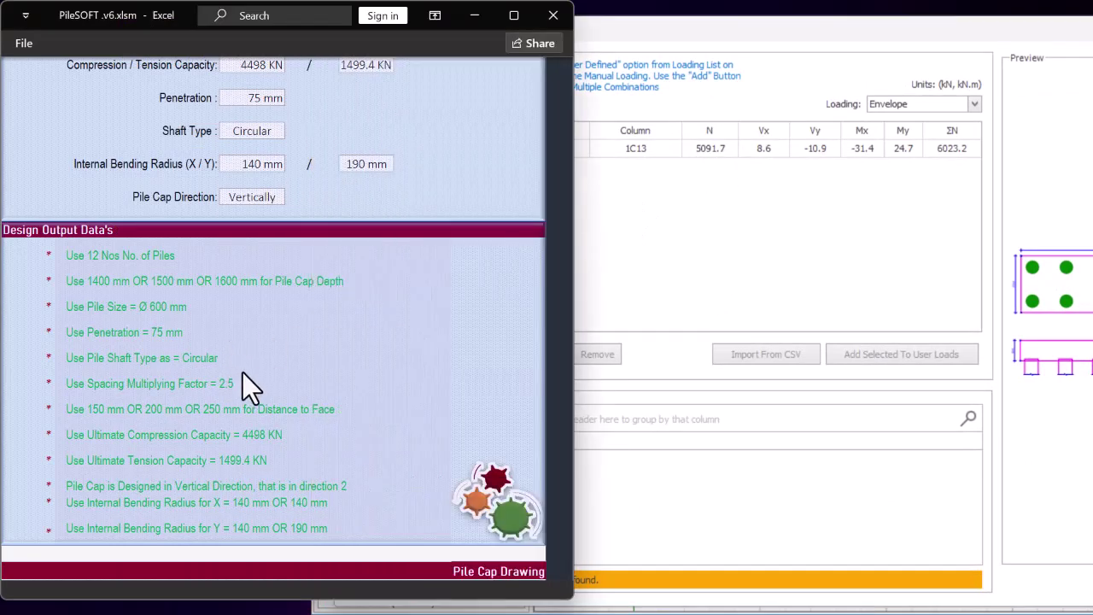
{"action": "scroll", "coordinate": [277, 360], "scroll_direction": "down", "scroll_amount": 3}
{"action": "scroll", "coordinate": [277, 360], "scroll_direction": "down", "scroll_amount": 19}
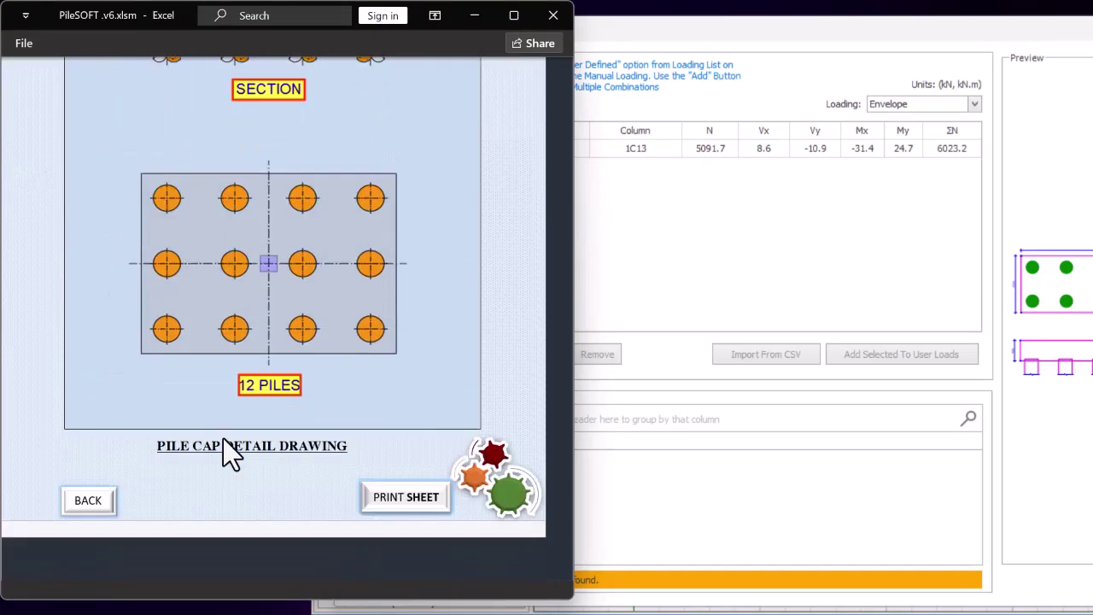
{"action": "left_click", "coordinate": [92, 503]}
{"action": "left_click", "coordinate": [603, 193]}
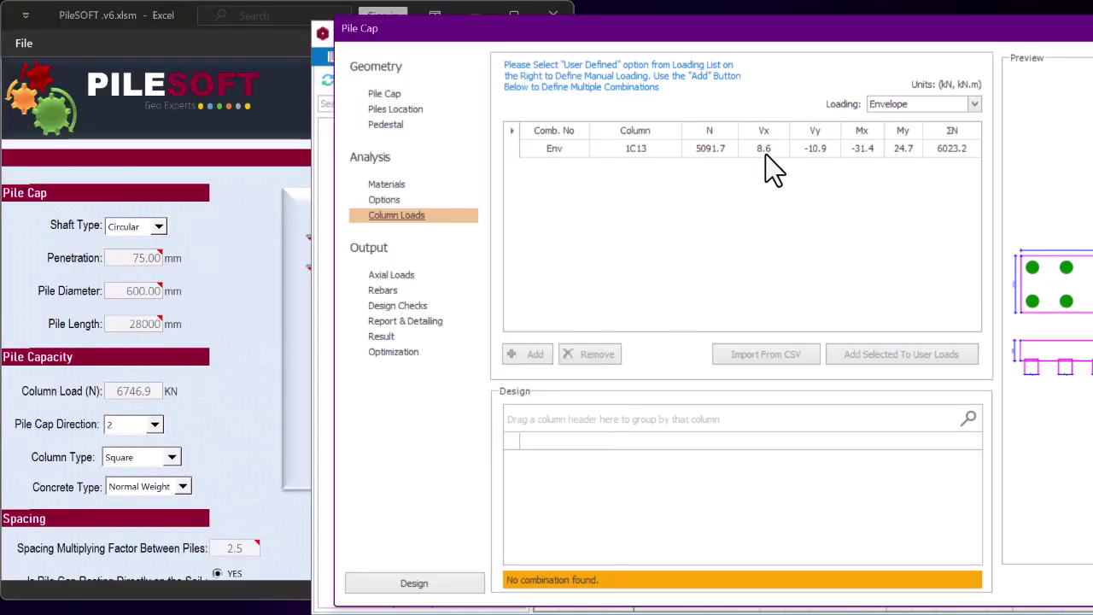
Set the column load N in the PileSOFT workbook to 5091.7 kN, matching the axial load of column 1C13
{"action": "left_click", "coordinate": [256, 358]}
{"action": "left_click", "coordinate": [140, 391]}
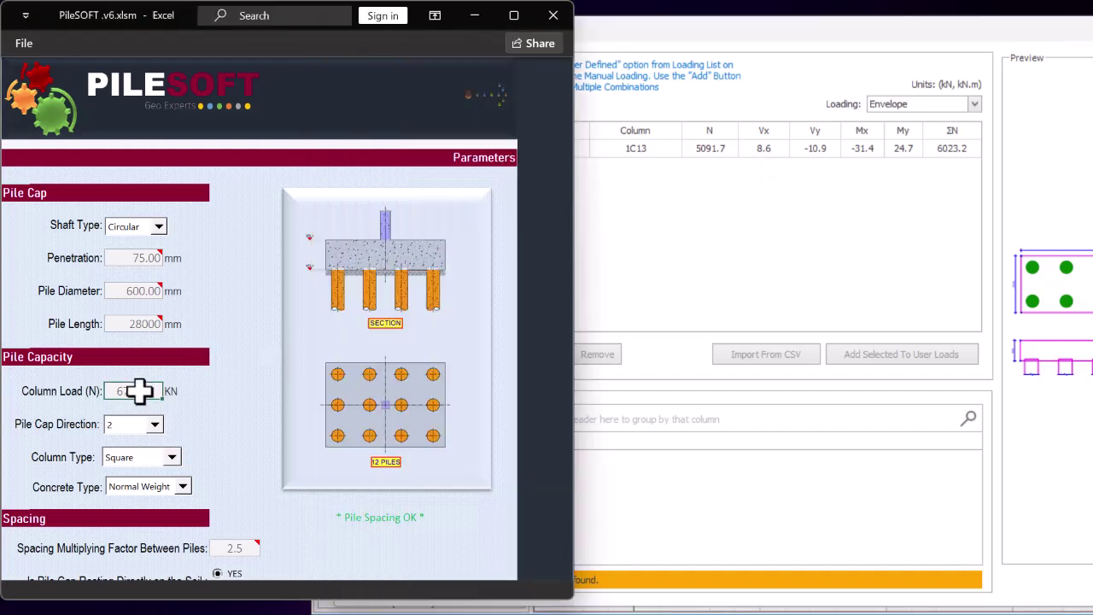
{"action": "left_click", "coordinate": [646, 300]}
{"action": "left_click", "coordinate": [147, 392]}
{"action": "type", "text": "5091.7"}
{"action": "key", "text": "Return"}
{"action": "left_click", "coordinate": [709, 277]}
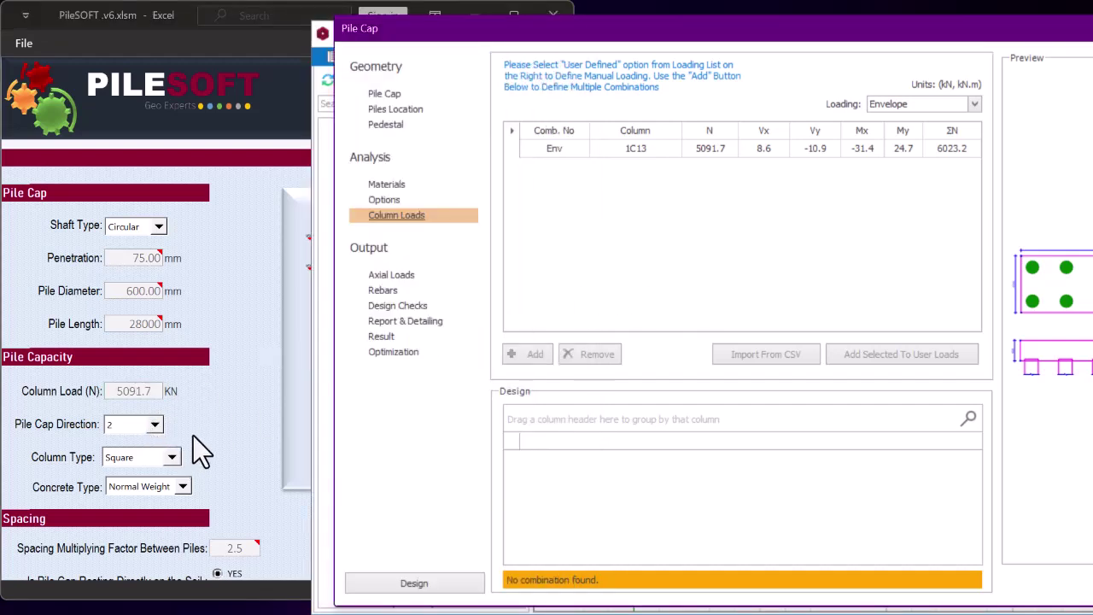
Generate the PileSOFT design data sheet for the updated column load
{"action": "left_click", "coordinate": [195, 434]}
{"action": "scroll", "coordinate": [213, 418], "scroll_direction": "down", "scroll_amount": 1}
{"action": "scroll", "coordinate": [219, 396], "scroll_direction": "down", "scroll_amount": 4}
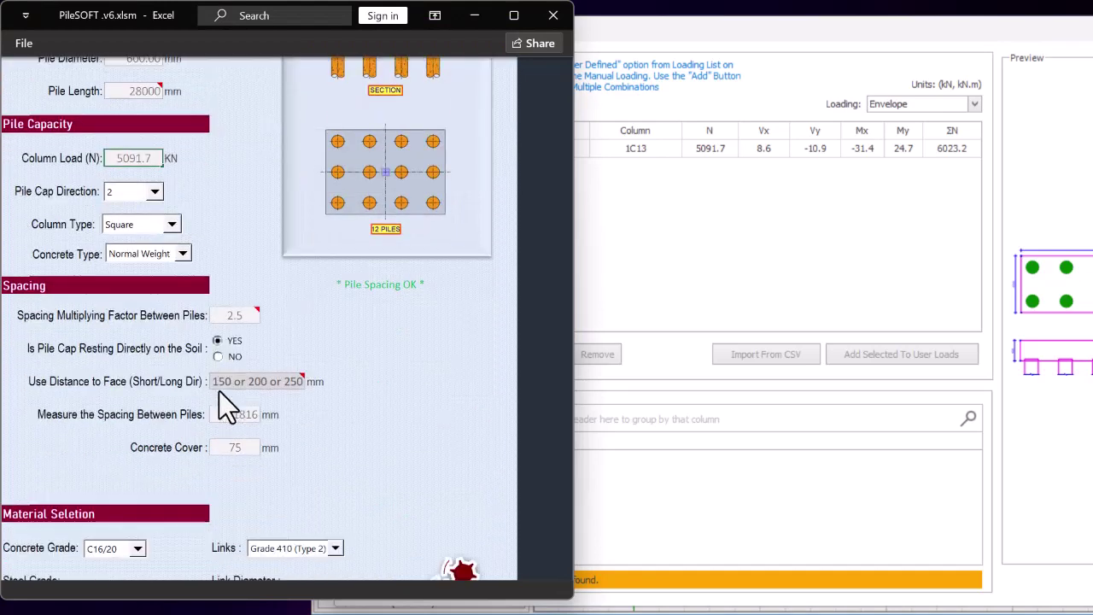
{"action": "left_click", "coordinate": [295, 422]}
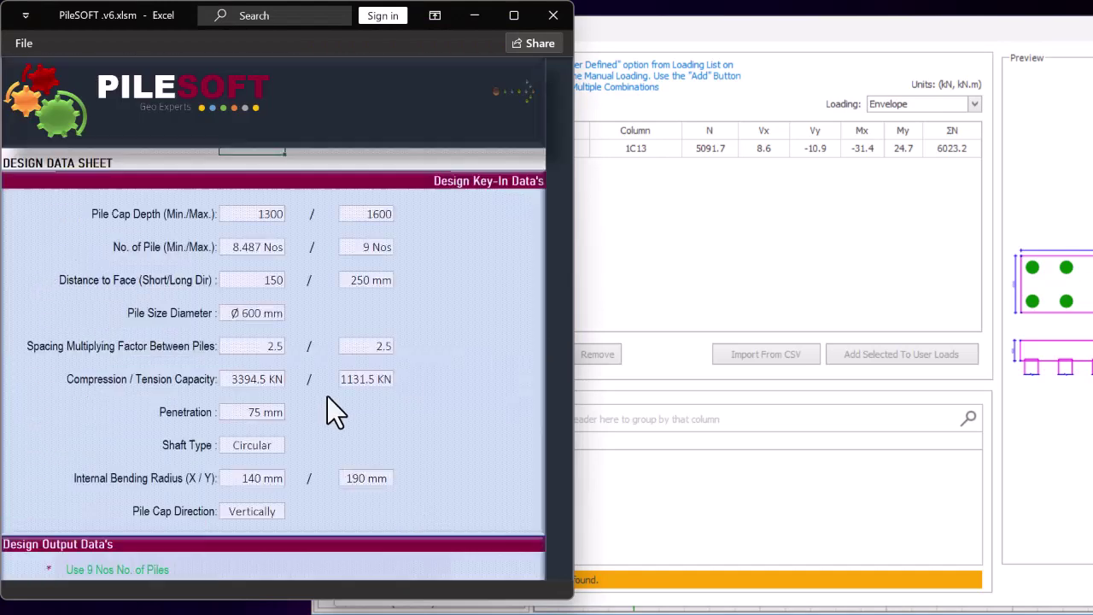
Give pile cap PC-1C13 9 piles and a depth of 1400 mm, following PileSOFT's design output
{"action": "left_click", "coordinate": [764, 263]}
{"action": "left_click", "coordinate": [386, 95]}
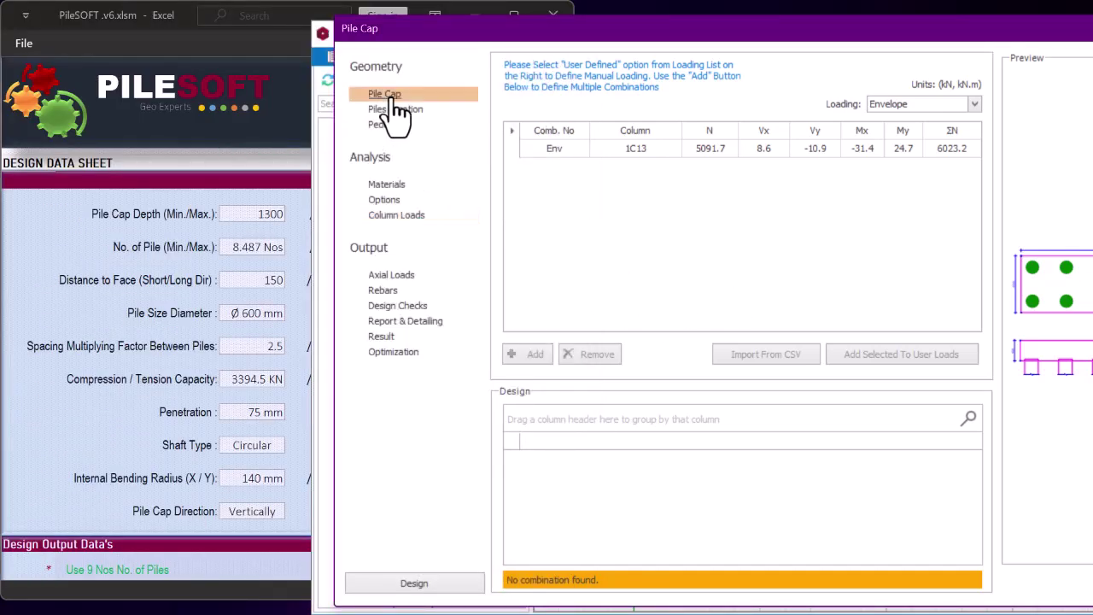
{"action": "scroll", "coordinate": [254, 236], "scroll_direction": "down", "scroll_amount": 4}
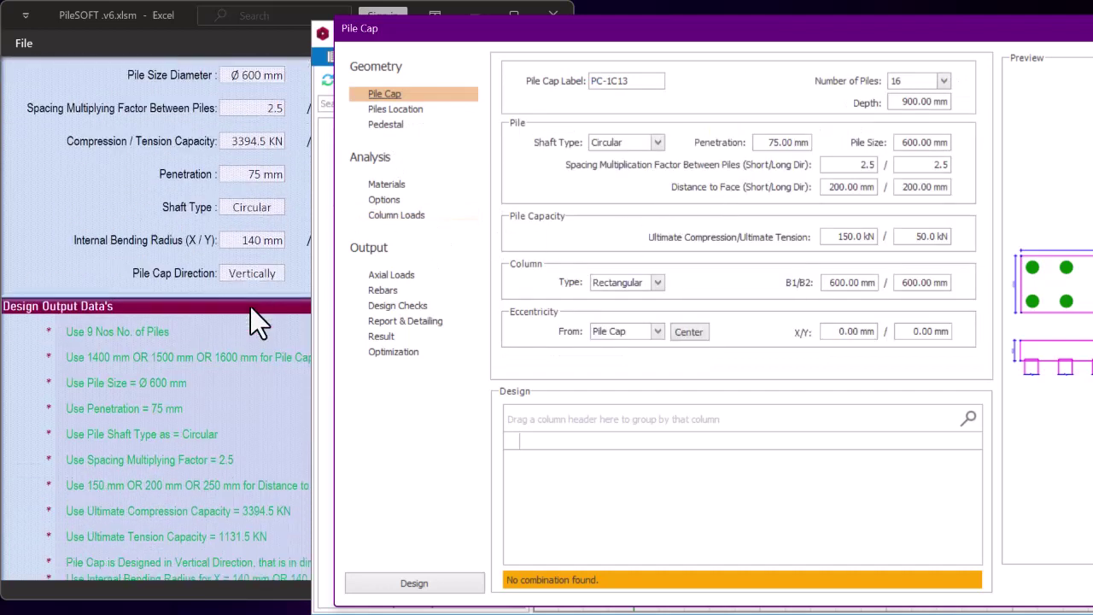
{"action": "left_click", "coordinate": [944, 82]}
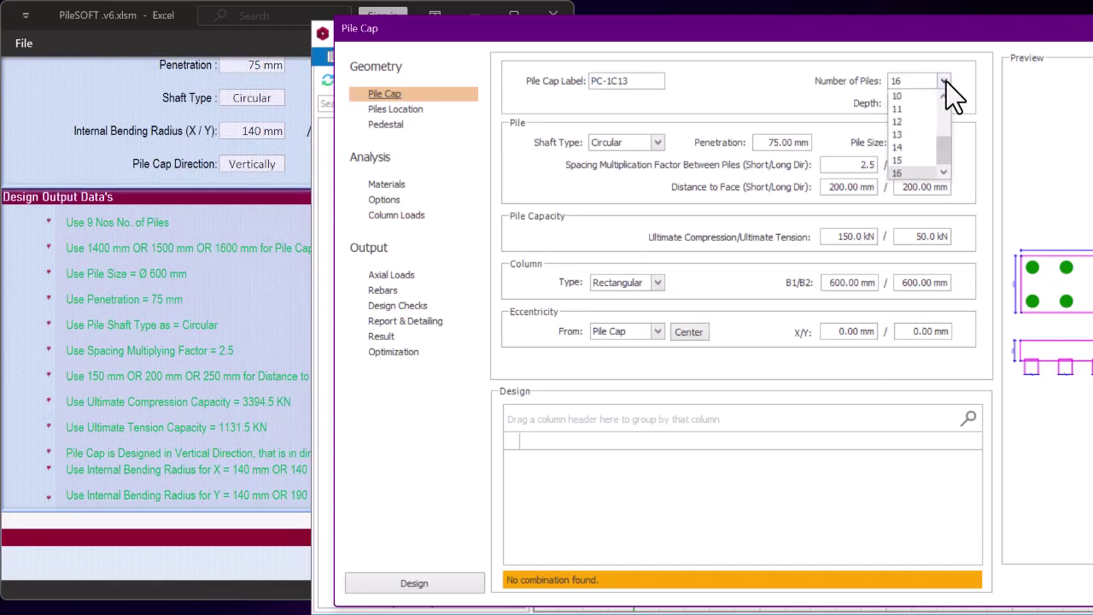
{"action": "scroll", "coordinate": [905, 144], "scroll_direction": "up", "scroll_amount": 2}
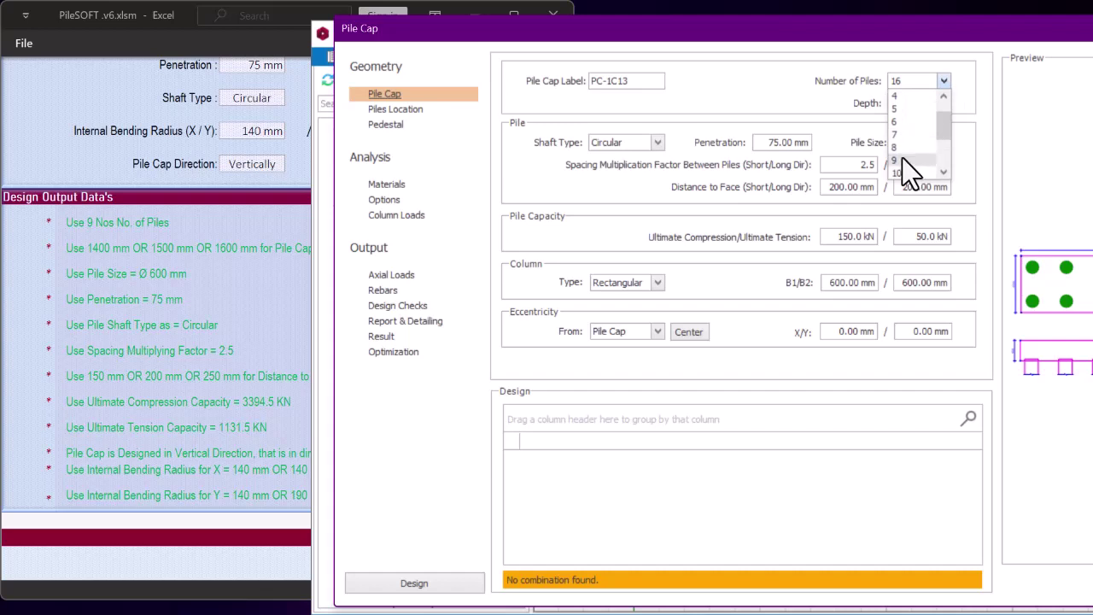
{"action": "left_click", "coordinate": [895, 161]}
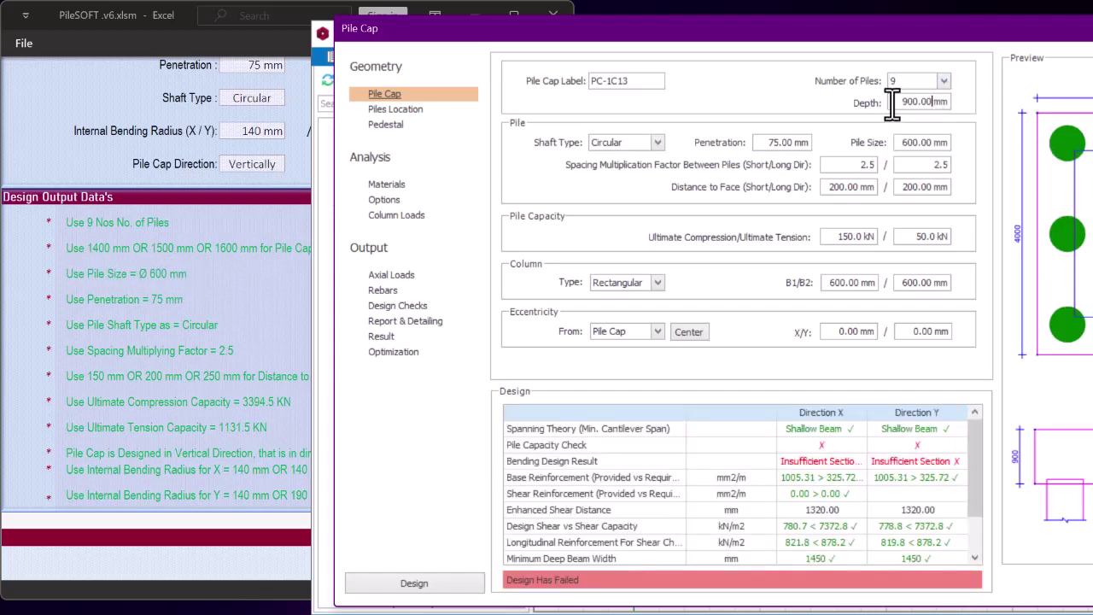
{"action": "left_click_drag", "start_coordinate": [902, 102], "coordinate": [985, 103]}
{"action": "type", "text": "1400"}
{"action": "key", "text": "Tab"}
Set the pile cap's distance to face to 150 mm in both the short and long directions
{"action": "left_click", "coordinate": [831, 186]}
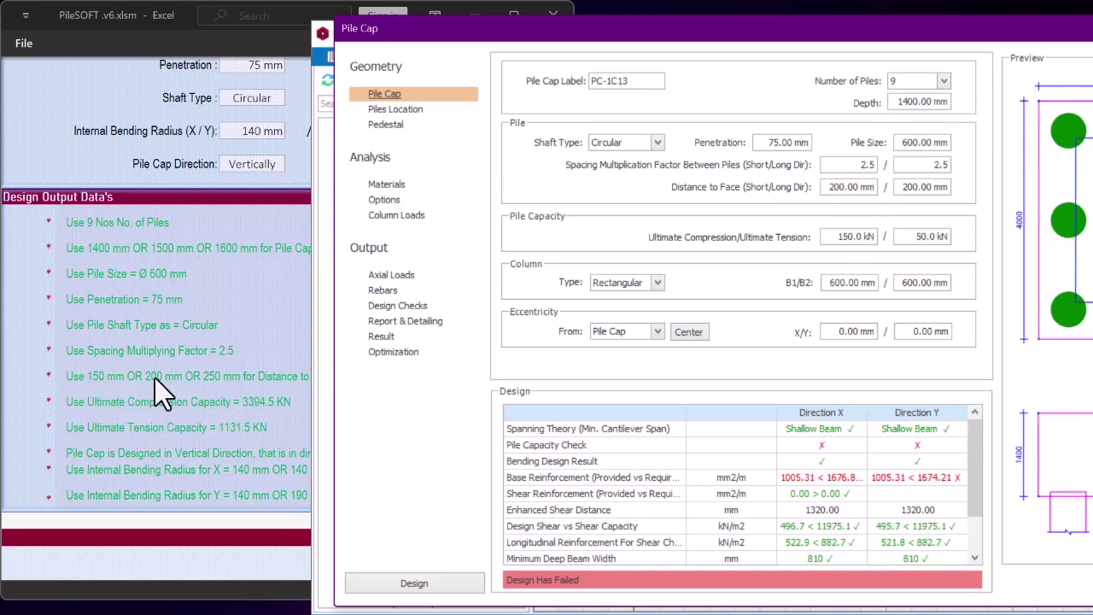
{"action": "left_click_drag", "start_coordinate": [830, 187], "coordinate": [874, 186]}
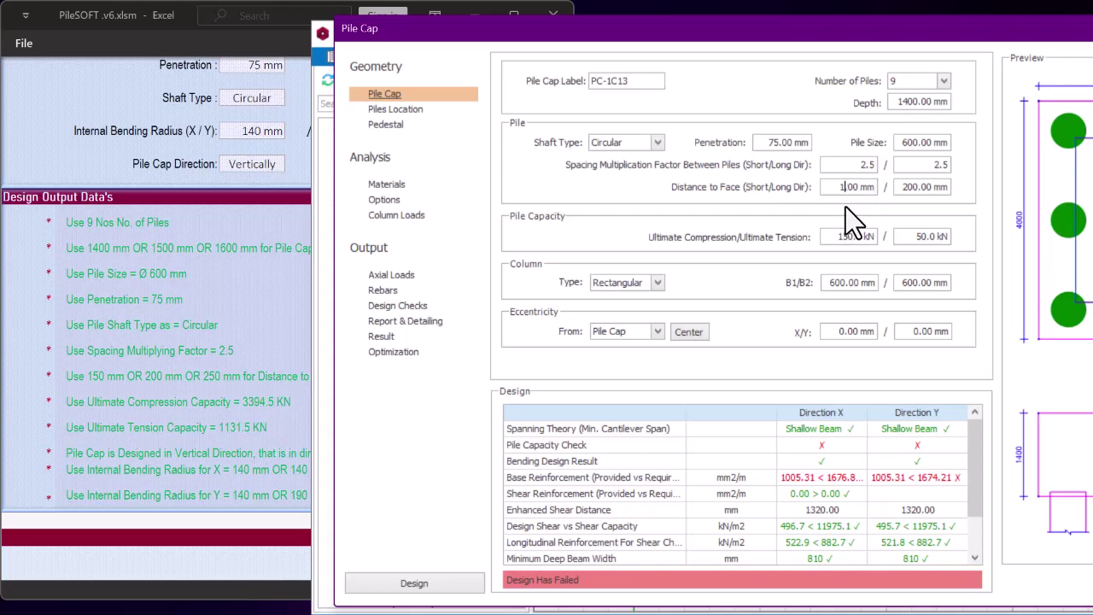
{"action": "type", "text": "150."}
{"action": "left_click_drag", "start_coordinate": [898, 186], "coordinate": [968, 186]}
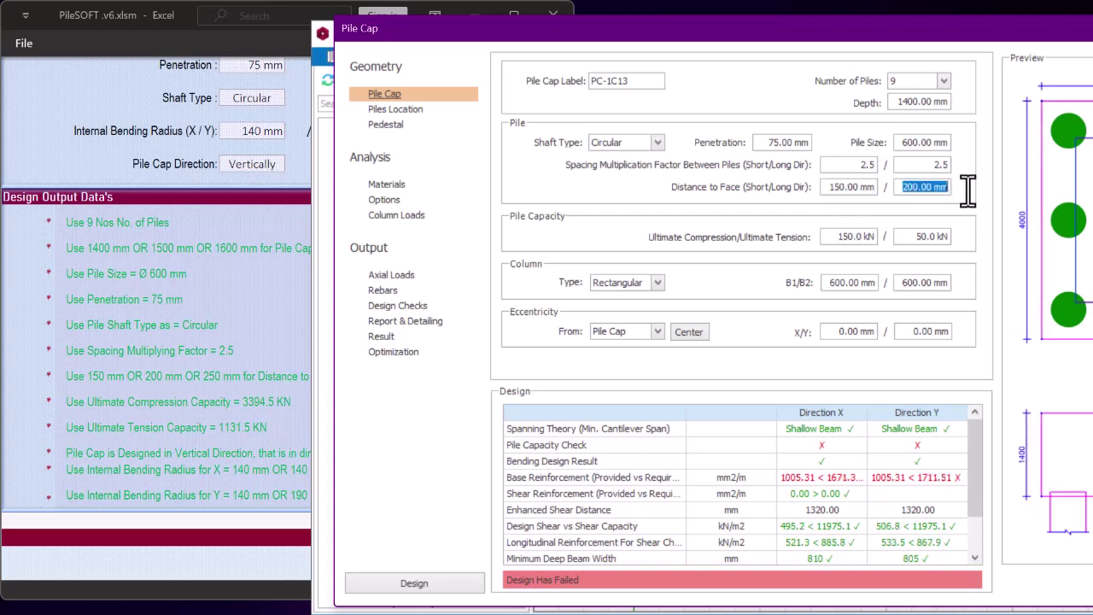
{"action": "type", "text": "150"}
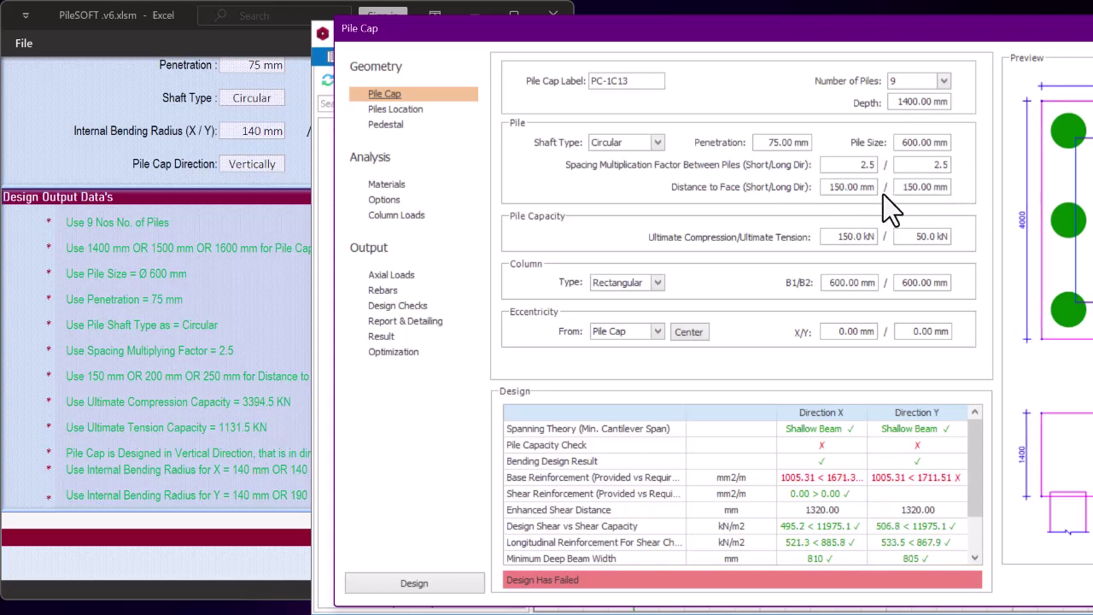
Set the distance to face of PC-1C13 to 250 mm in both the short and long directions
{"action": "left_click_drag", "start_coordinate": [829, 186], "coordinate": [871, 195]}
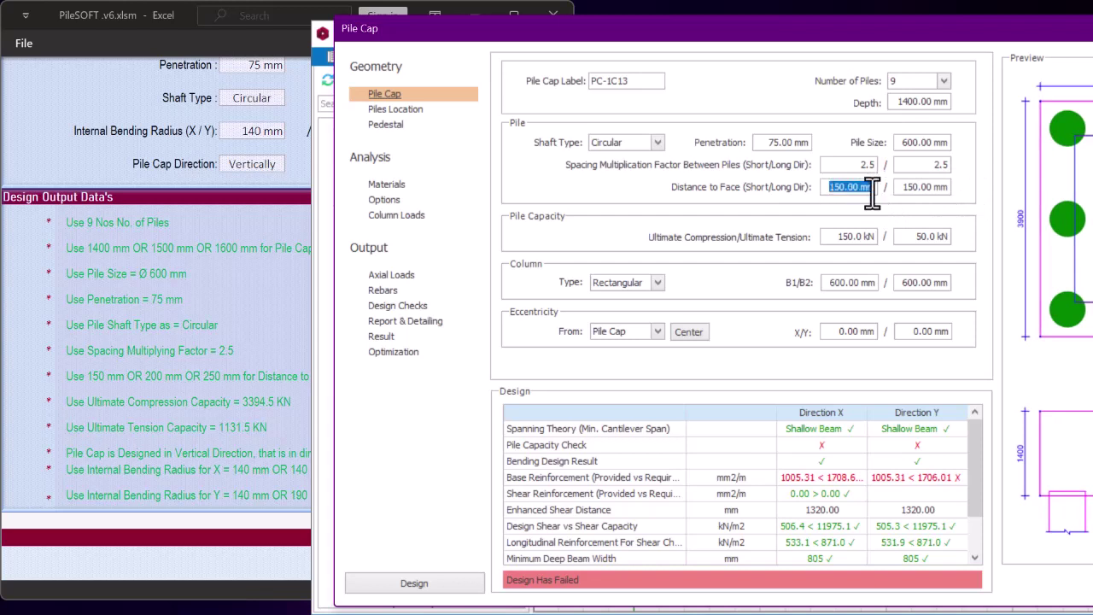
{"action": "type", "text": "250"}
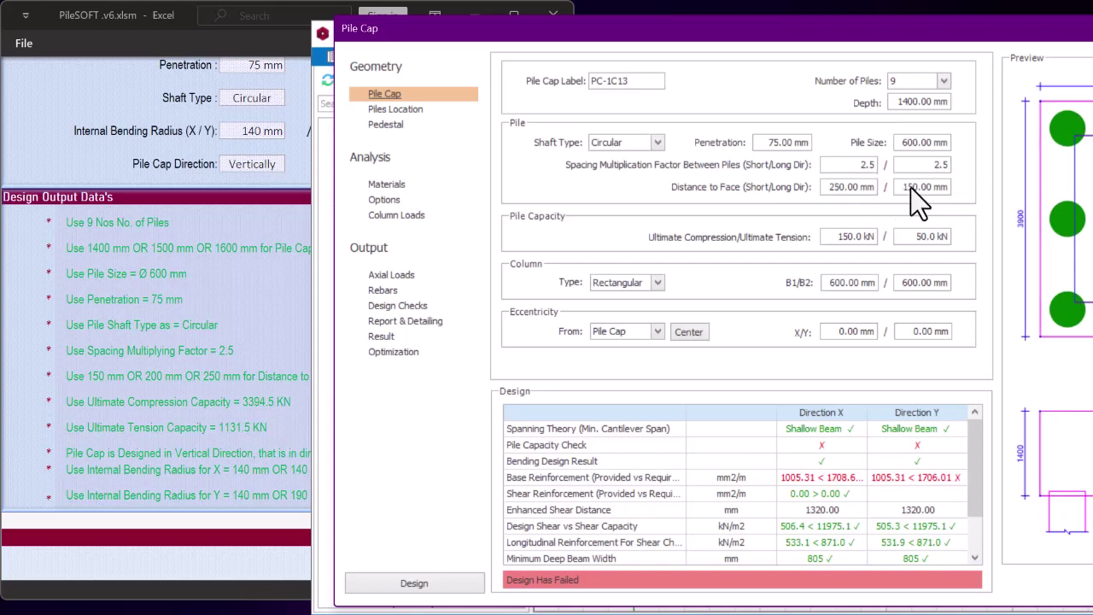
{"action": "left_click_drag", "start_coordinate": [908, 188], "coordinate": [899, 195]}
{"action": "type", "text": "2"}
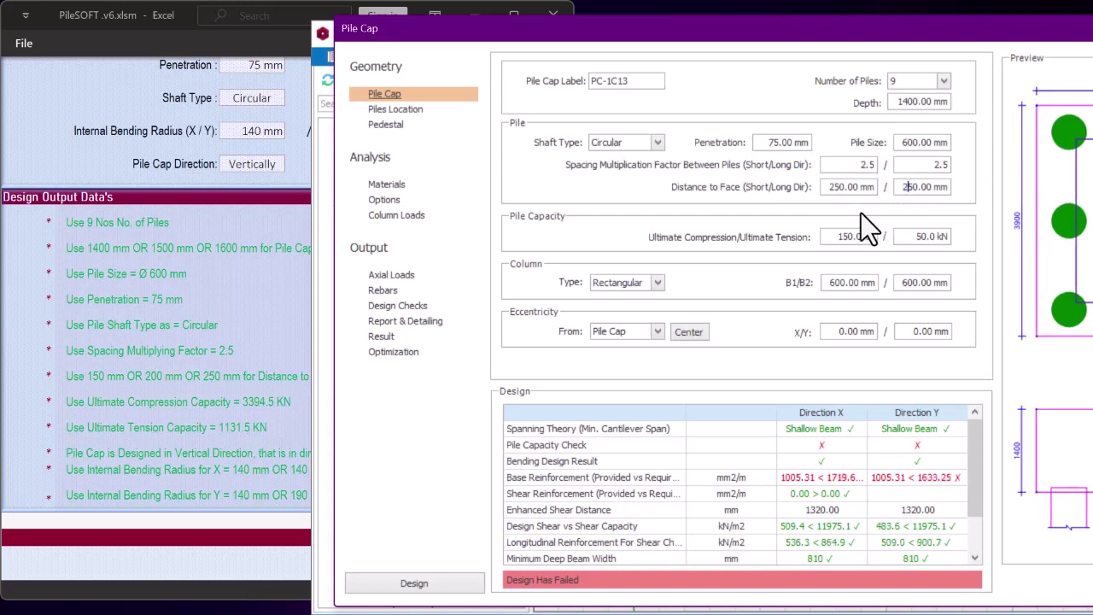
Set the ultimate compression capacity of PC-1C13's piles to 3394.5 kN, as PileSOFT recommends
{"action": "left_click", "coordinate": [219, 419]}
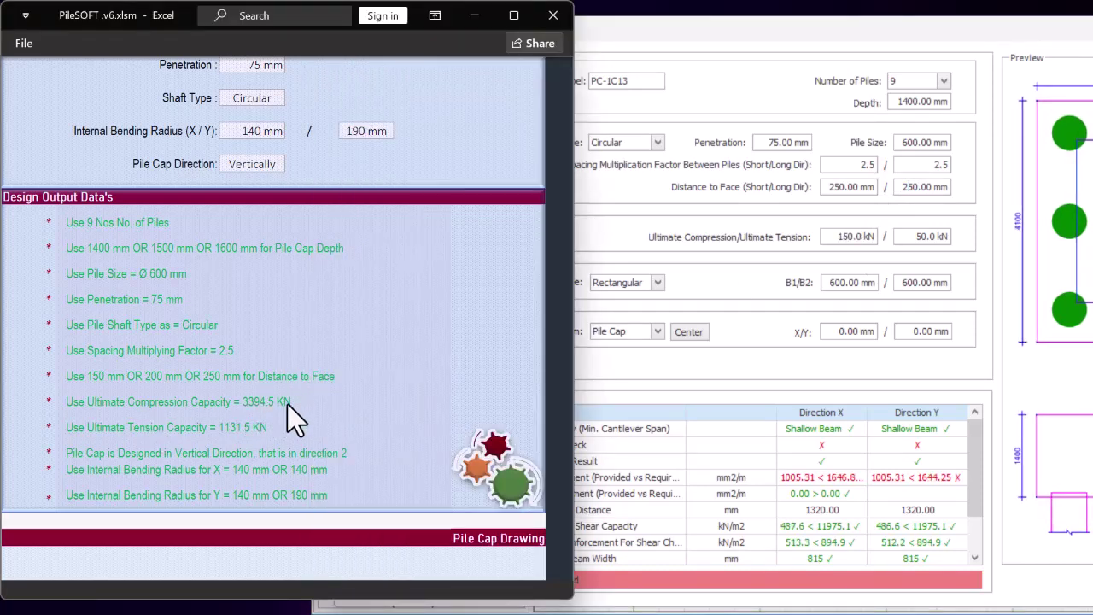
{"action": "left_click", "coordinate": [832, 236]}
{"action": "left_click_drag", "start_coordinate": [832, 237], "coordinate": [990, 240]}
{"action": "type", "text": "3"}
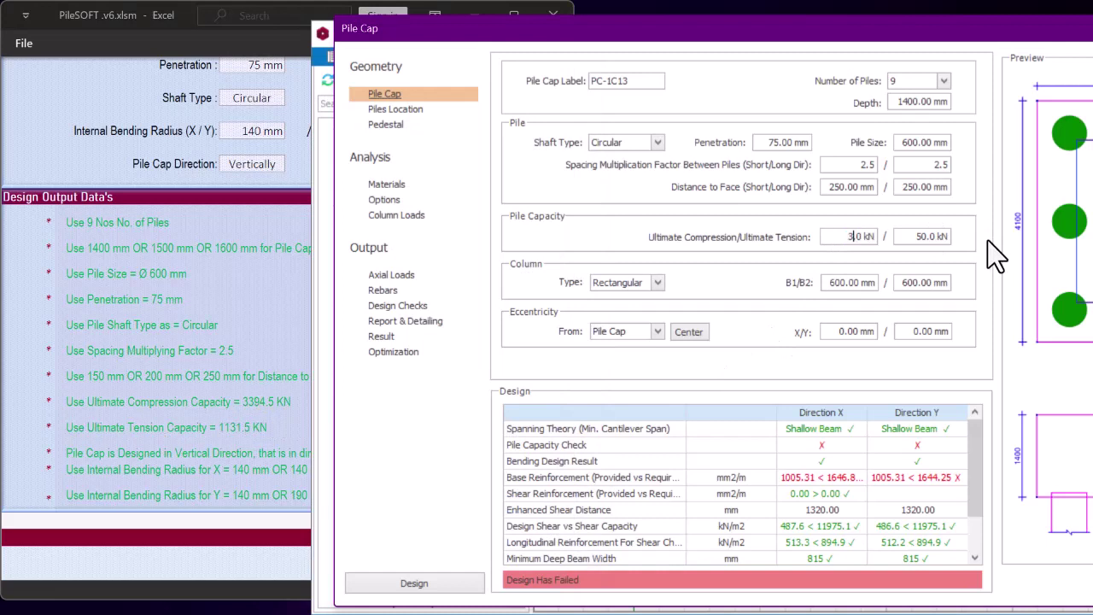
{"action": "type", "text": "394."}
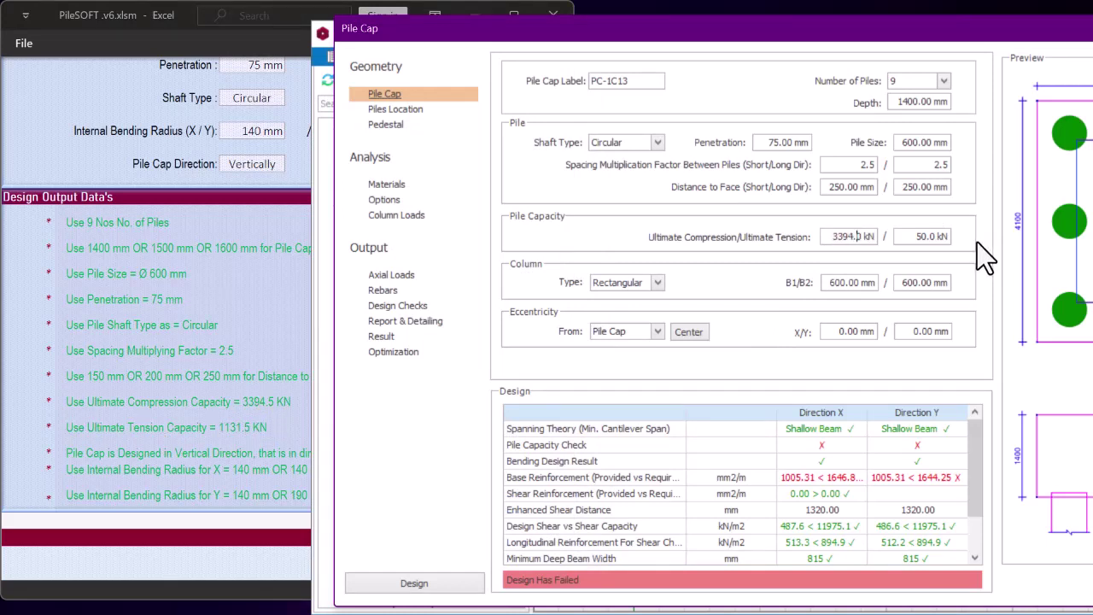
{"action": "type", "text": "5"}
{"action": "key", "text": "Delete"}
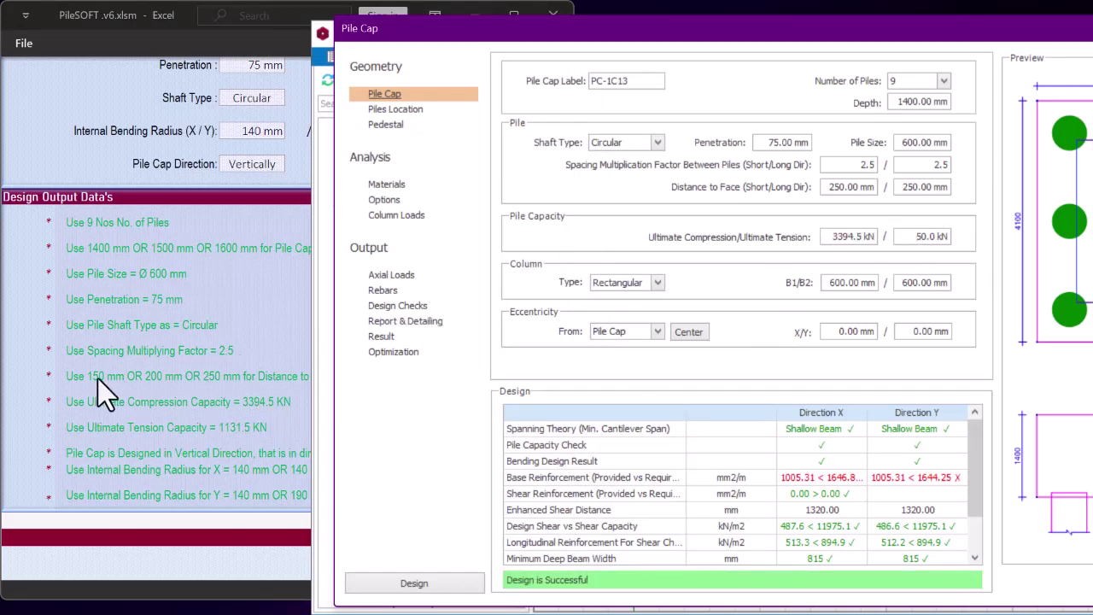
Set the piles' ultimate tension capacity to 1131.5 kN, following PileSOFT's design output
{"action": "left_click", "coordinate": [97, 378]}
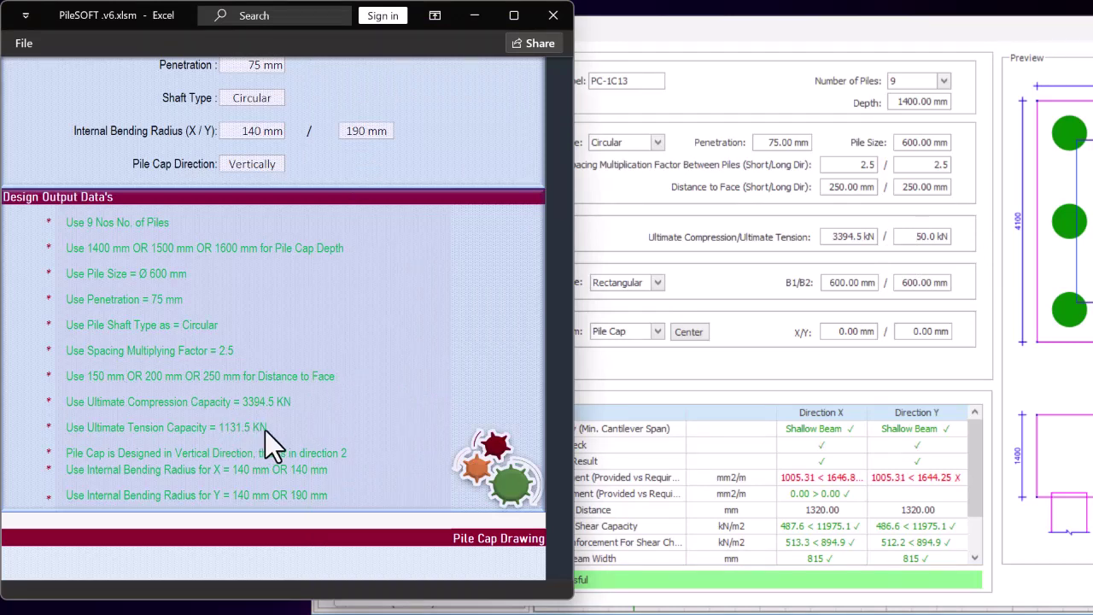
{"action": "left_click", "coordinate": [902, 236]}
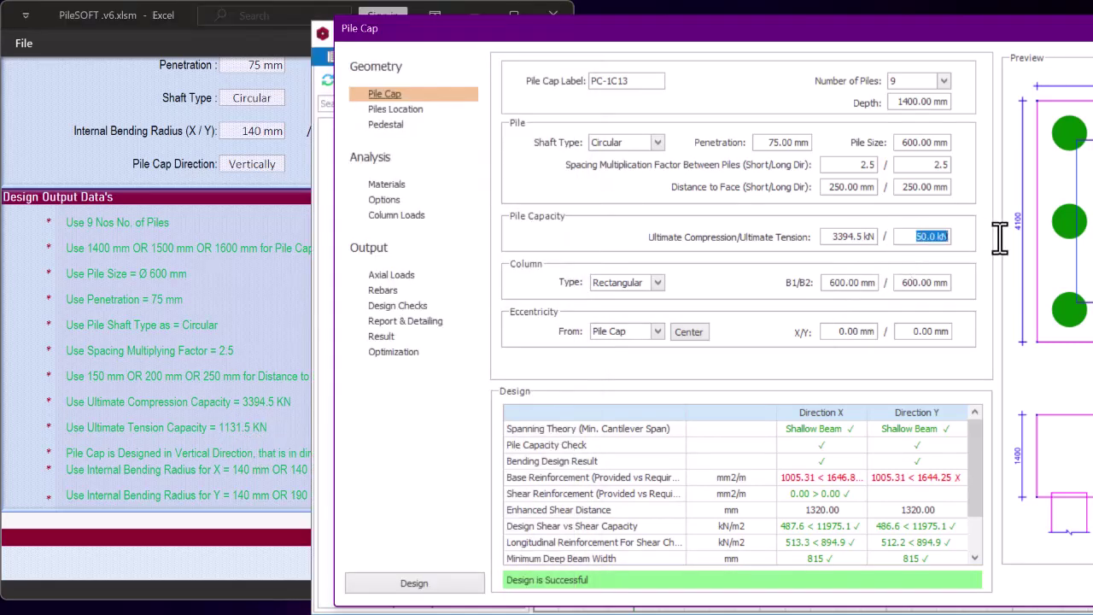
{"action": "type", "text": "1131"}
{"action": "key", "text": "Delete"}
{"action": "type", "text": ".5"}
{"action": "left_click", "coordinate": [846, 283]}
Set the pile cap's direction to 2 in the design settings, matching PileSOFT's vertical direction
{"action": "left_click", "coordinate": [212, 276]}
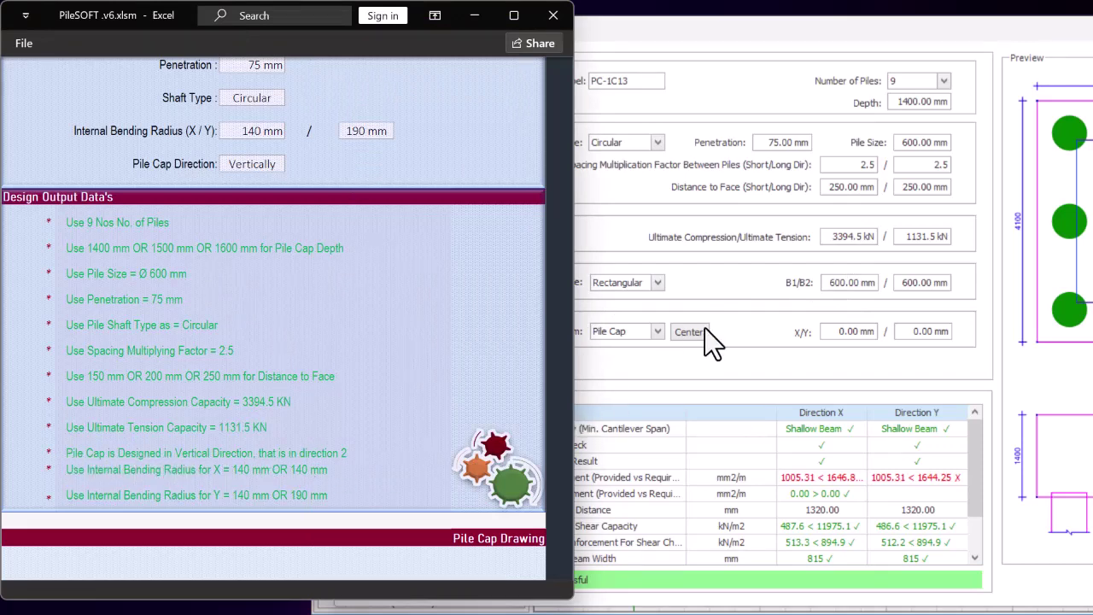
{"action": "left_click", "coordinate": [709, 278]}
{"action": "left_click", "coordinate": [383, 199]}
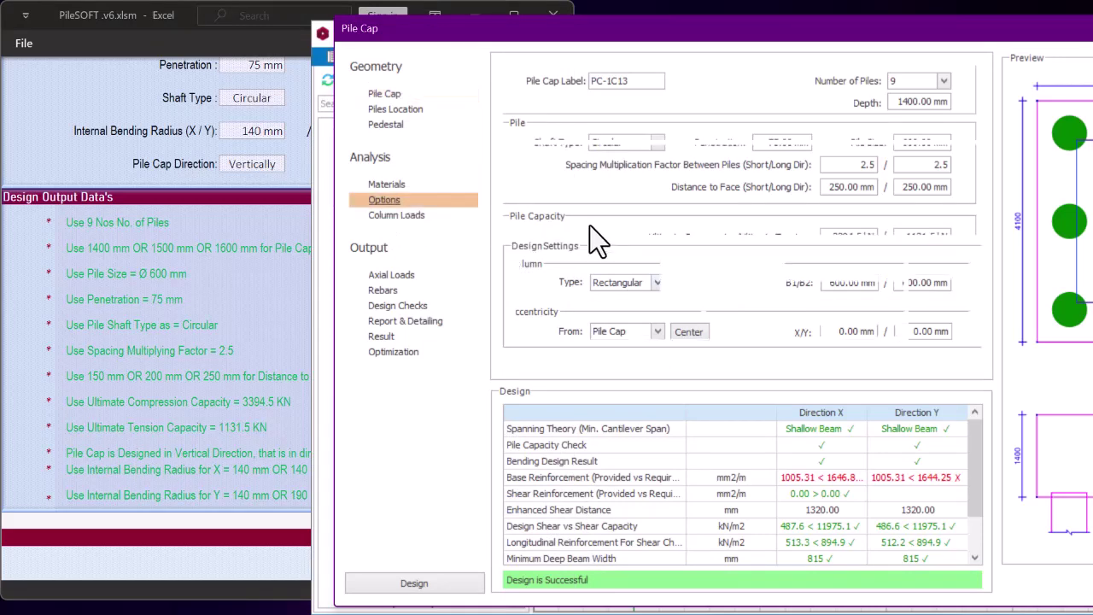
{"action": "left_click", "coordinate": [759, 309]}
{"action": "left_click", "coordinate": [738, 336]}
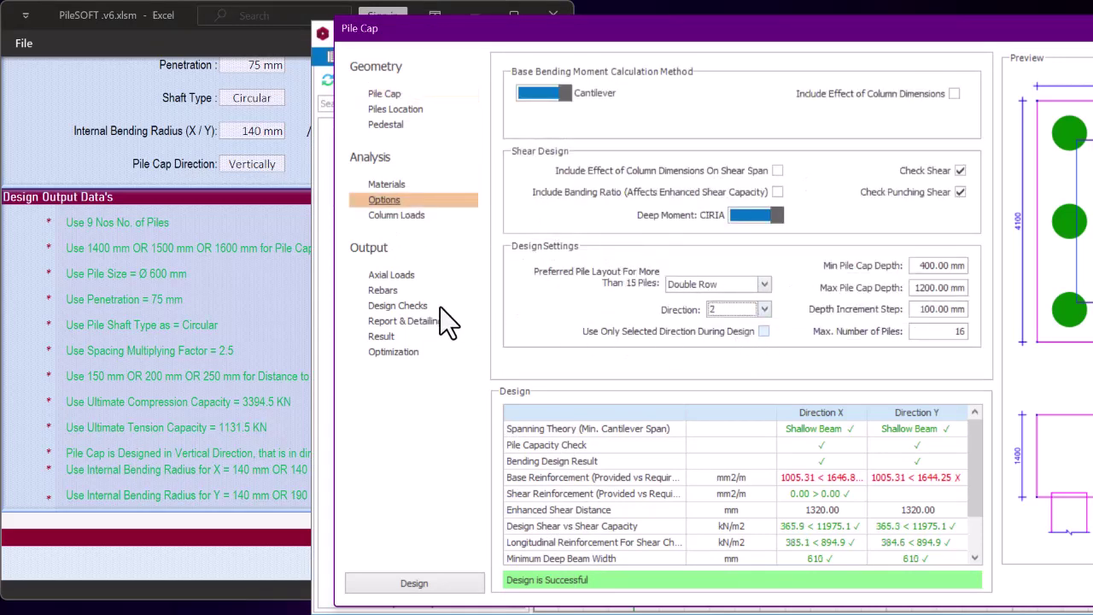
Set the Base (X) reinforcement of the pile cap to 20 mm diameter bars
{"action": "left_click", "coordinate": [398, 290]}
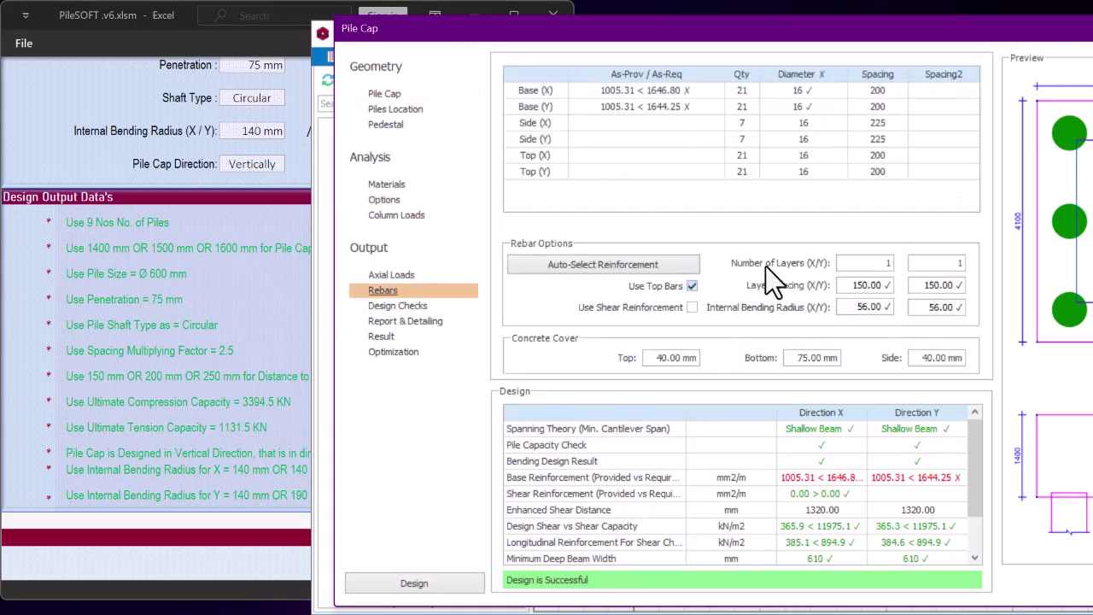
{"action": "left_click", "coordinate": [803, 91]}
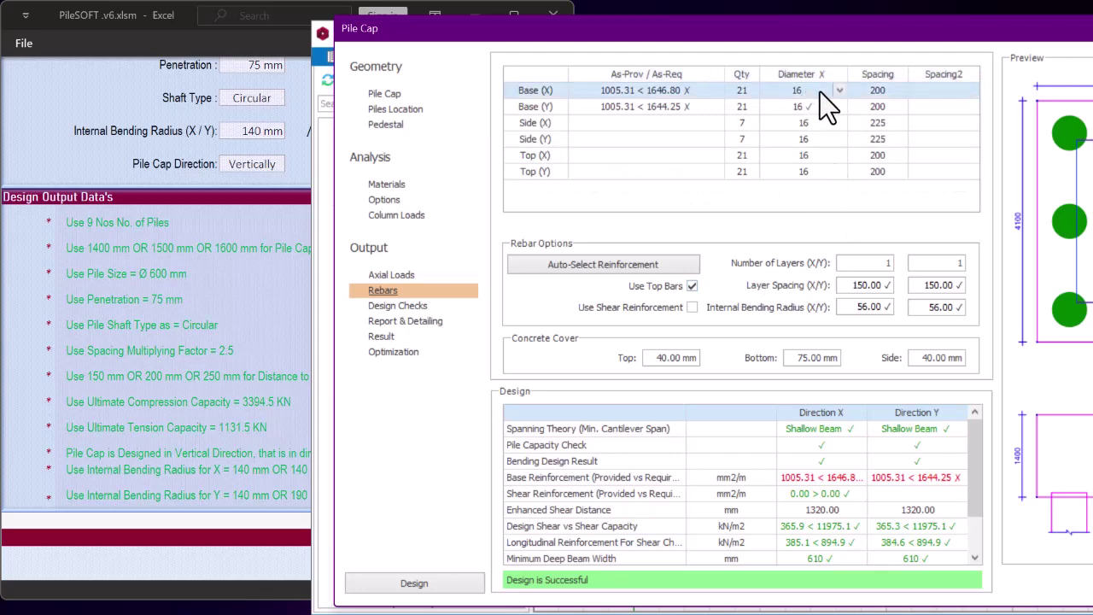
{"action": "left_click", "coordinate": [821, 91]}
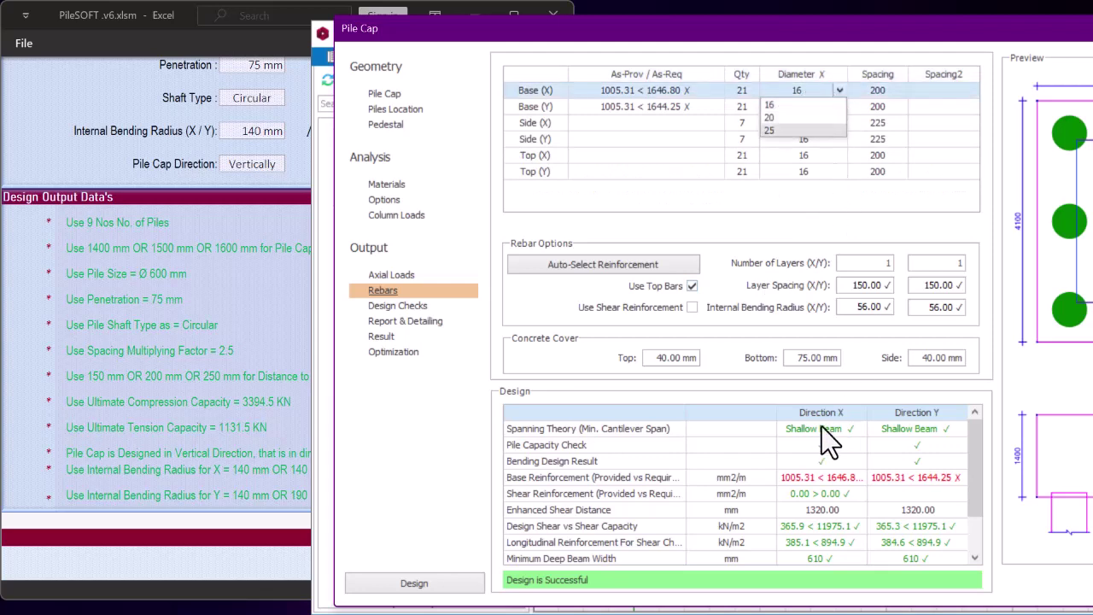
{"action": "left_click", "coordinate": [796, 115]}
Try 25 mm diameter bars at 150 mm spacing for the Base (Y) reinforcement
{"action": "left_click", "coordinate": [821, 110]}
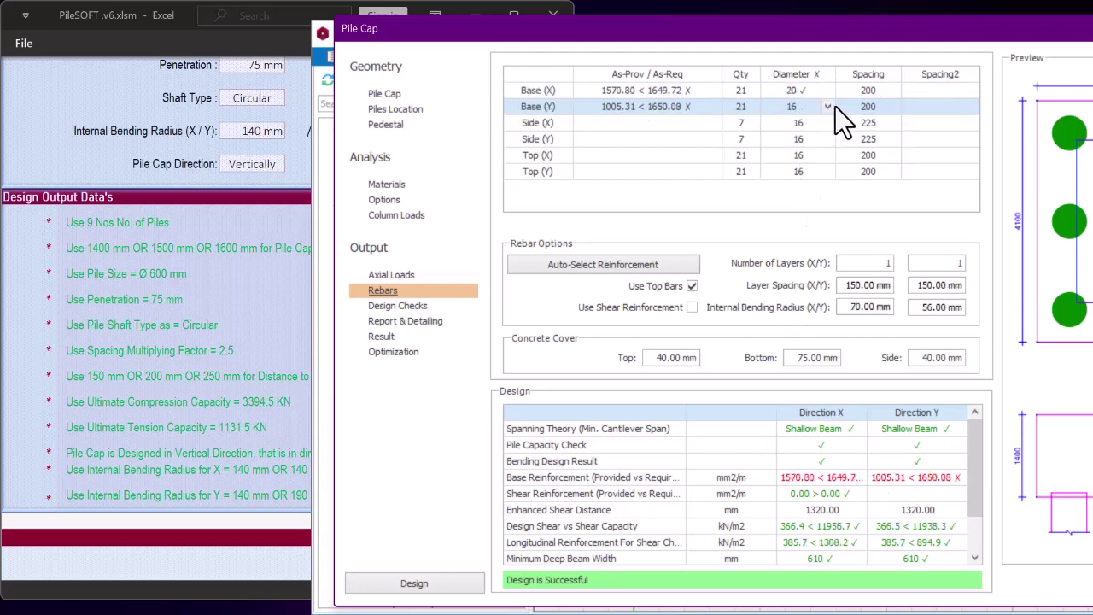
{"action": "left_click", "coordinate": [830, 107]}
{"action": "left_click", "coordinate": [794, 146]}
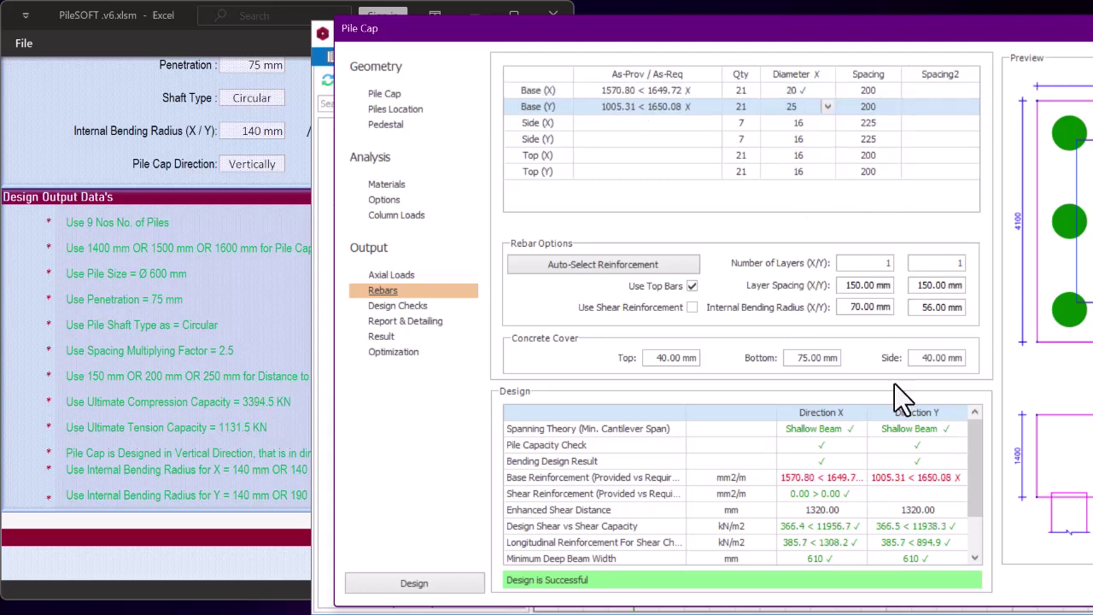
{"action": "left_click", "coordinate": [869, 108]}
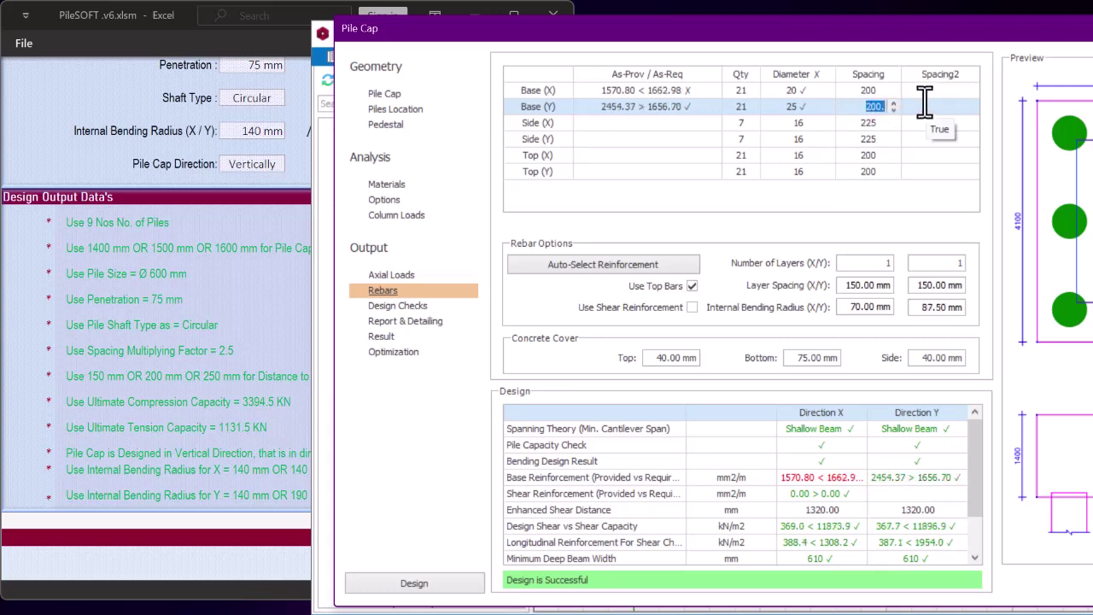
{"action": "type", "text": "150"}
{"action": "left_click", "coordinate": [878, 87]}
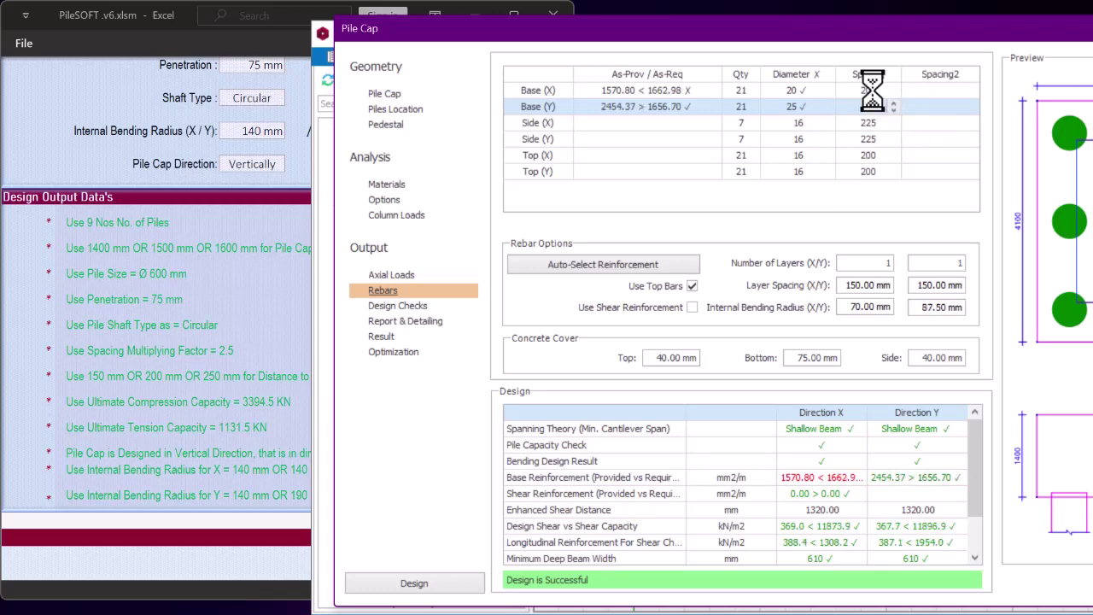
Set the Base (Y) reinforcement to 20 mm diameter bars at 175 mm spacing
{"action": "left_click", "coordinate": [861, 110]}
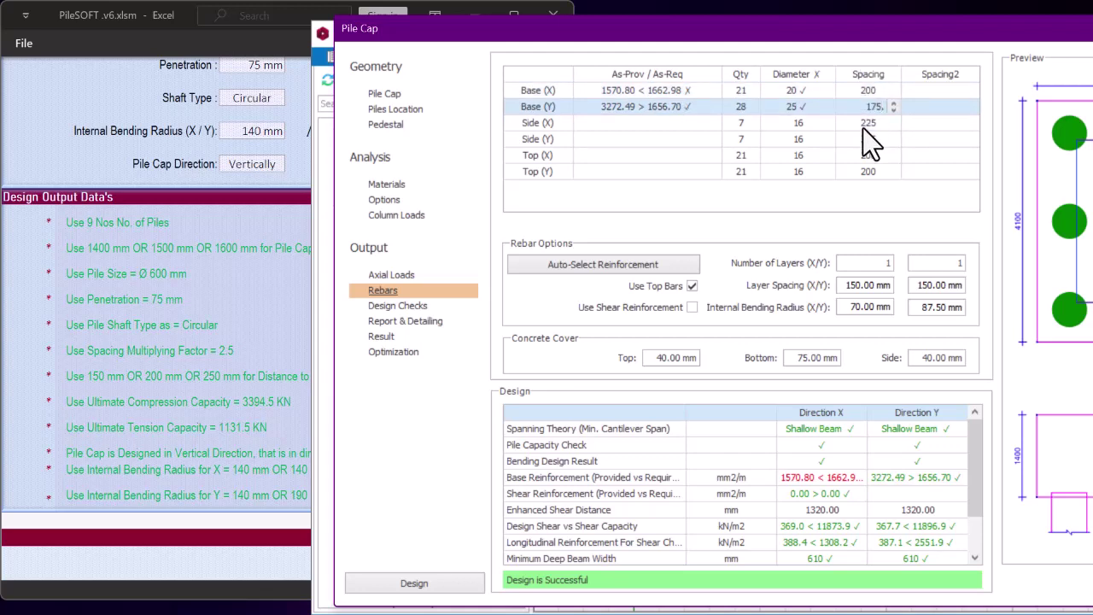
{"action": "left_click", "coordinate": [863, 128]}
{"action": "left_click", "coordinate": [811, 109]}
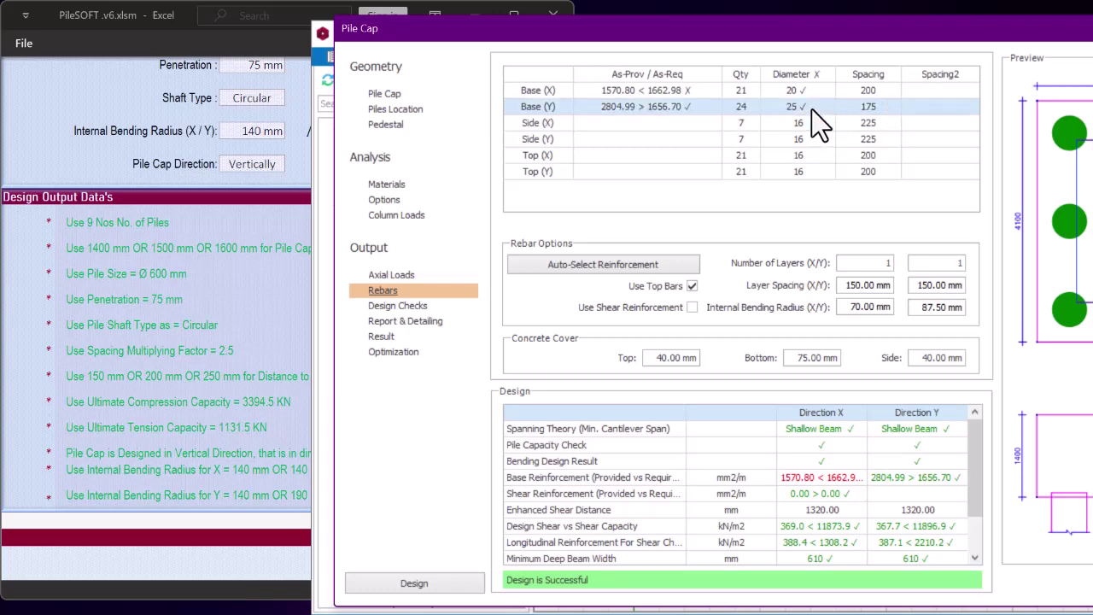
{"action": "left_click", "coordinate": [822, 110]}
{"action": "left_click", "coordinate": [800, 122]}
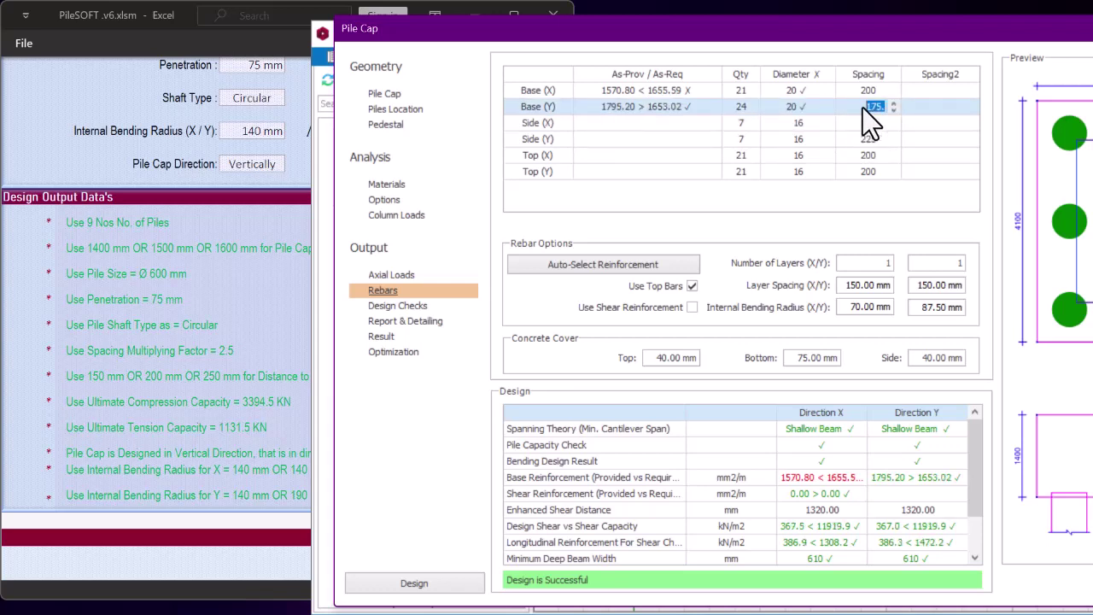
Try a 200 mm spacing for the Base (Y) bars, and set it back to 175 mm
{"action": "left_click", "coordinate": [875, 107]}
{"action": "type", "text": "2"}
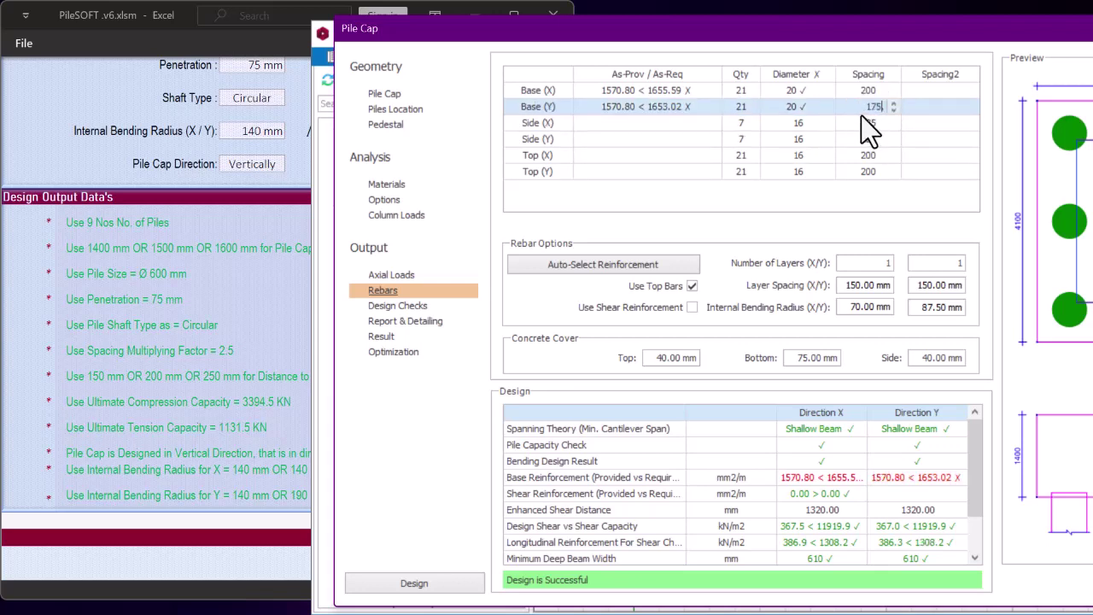
{"action": "left_click", "coordinate": [864, 128]}
Set the Base (X) bar spacing to 175 mm and review the design summary
{"action": "left_click", "coordinate": [858, 96]}
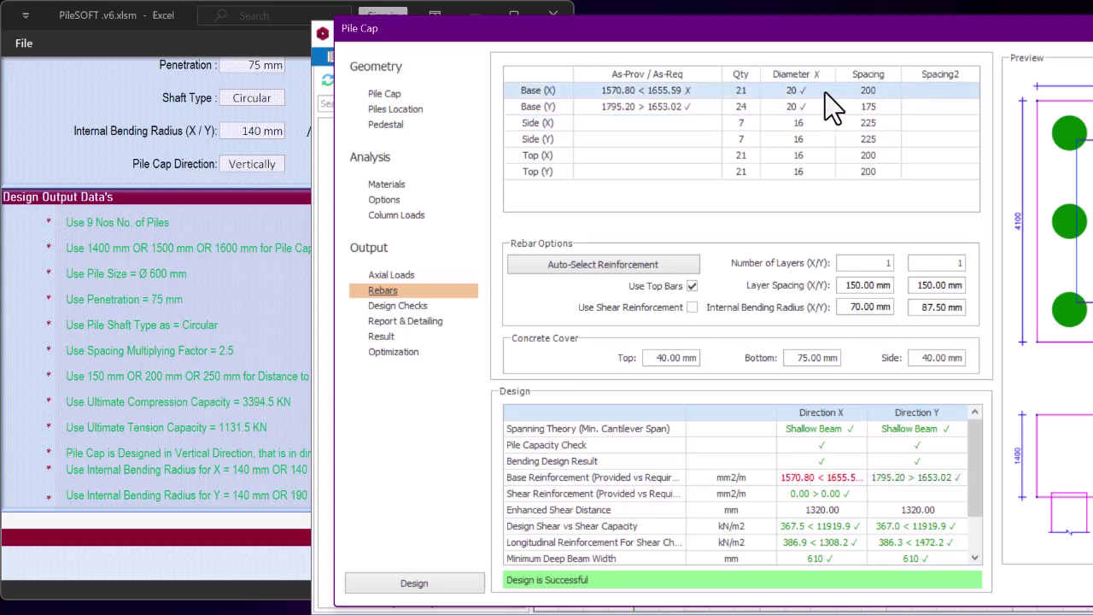
{"action": "type", "text": "175"}
{"action": "left_click", "coordinate": [866, 107]}
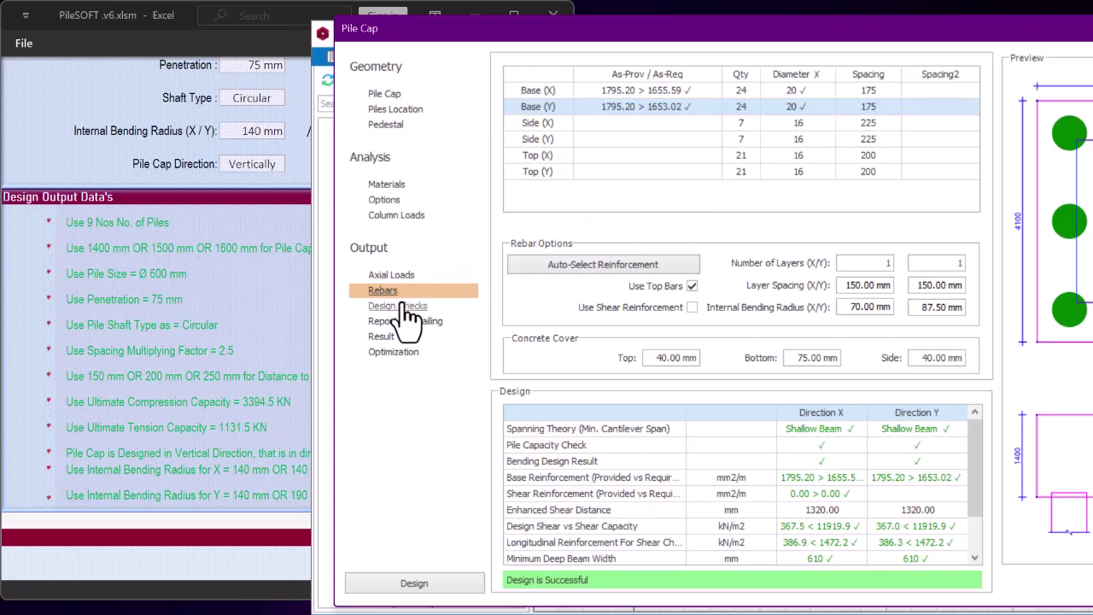
{"action": "scroll", "coordinate": [939, 461], "scroll_direction": "down", "scroll_amount": 1}
{"action": "scroll", "coordinate": [951, 480], "scroll_direction": "up", "scroll_amount": 1}
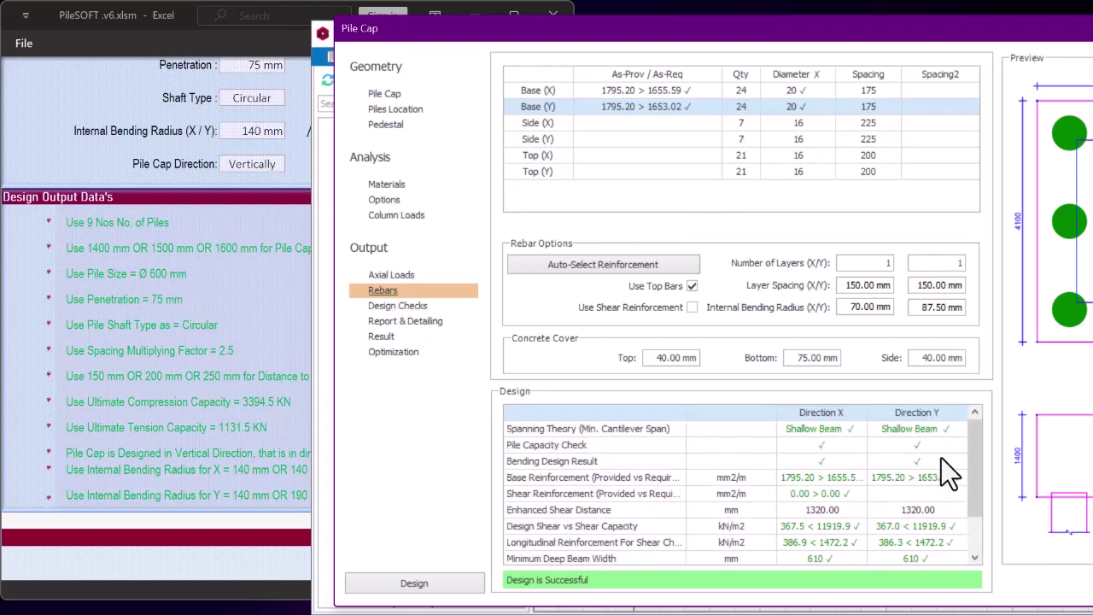
Check the maximum bearing stress and set the internal bending radius to 140 mm for X and 190 mm for Y
{"action": "left_click", "coordinate": [397, 306]}
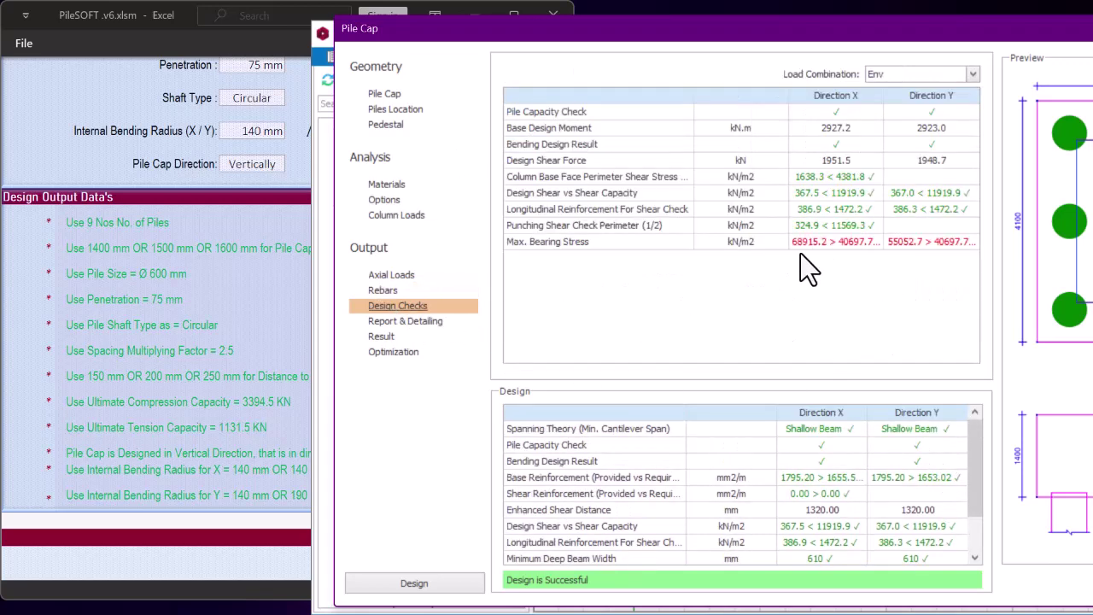
{"action": "left_click", "coordinate": [178, 415]}
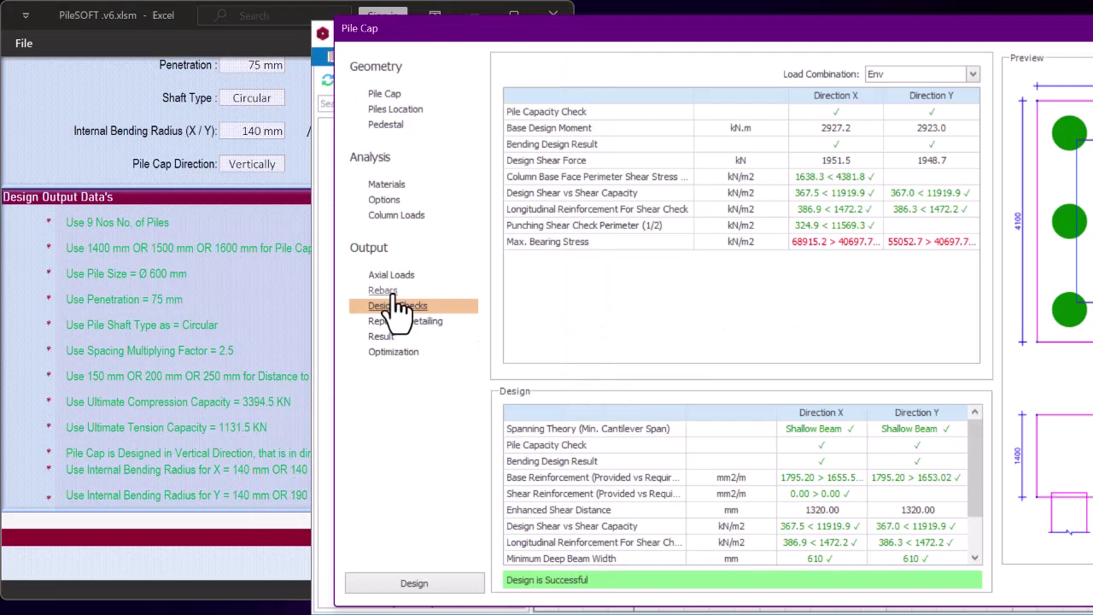
{"action": "left_click", "coordinate": [383, 290]}
{"action": "left_click_drag", "start_coordinate": [847, 307], "coordinate": [971, 309]}
{"action": "type", "text": "14"}
{"action": "type", "text": "1"}
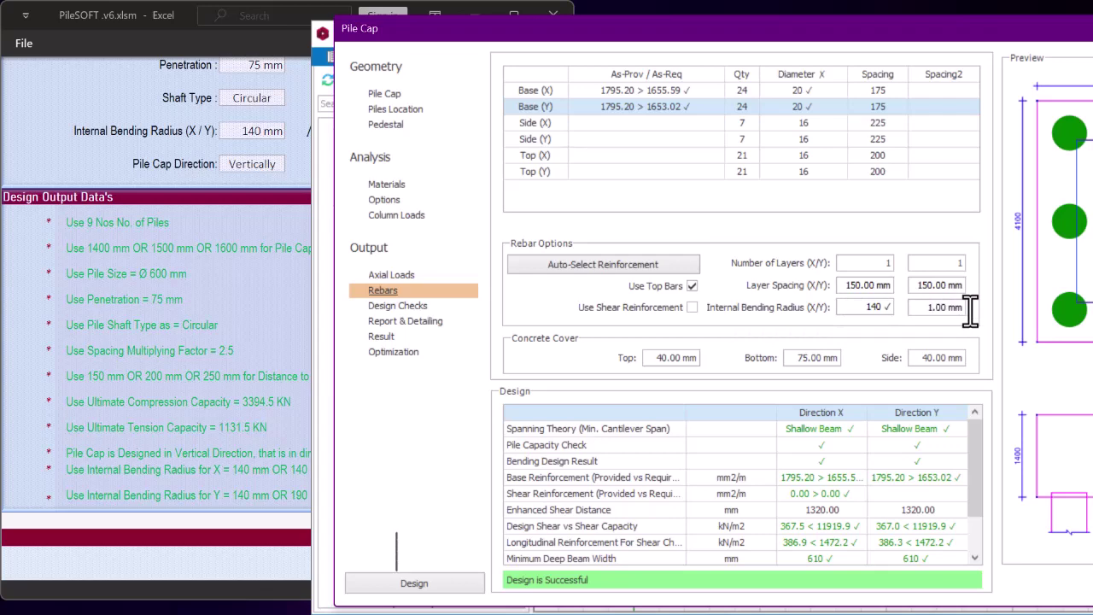
{"action": "type", "text": "90 ✓"}
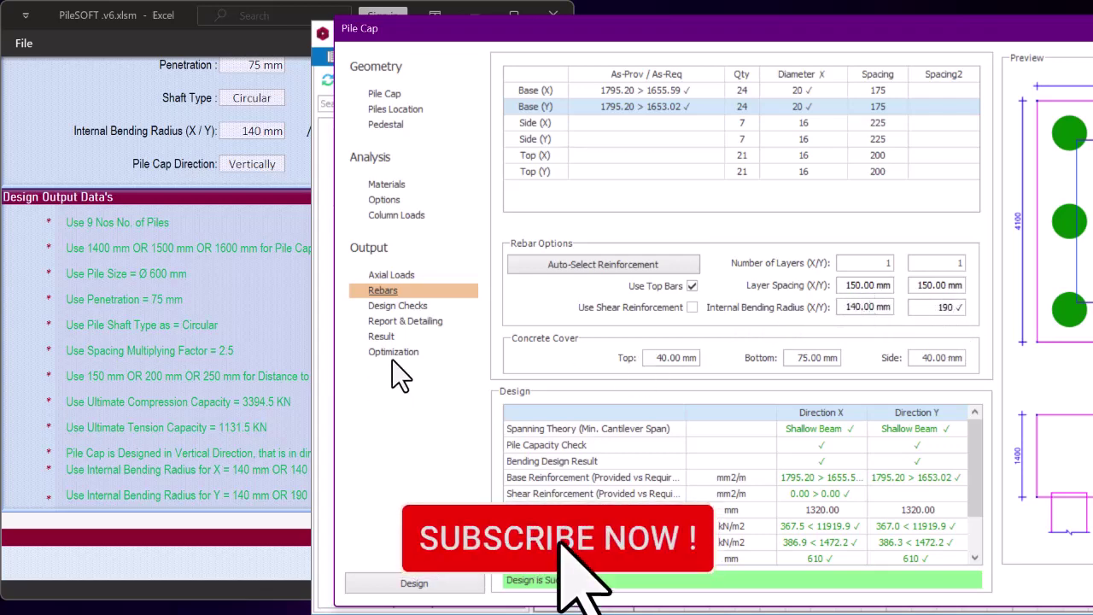
Recheck the pile cap's design checks and accept the PC-1C13 design
{"action": "left_click", "coordinate": [398, 305]}
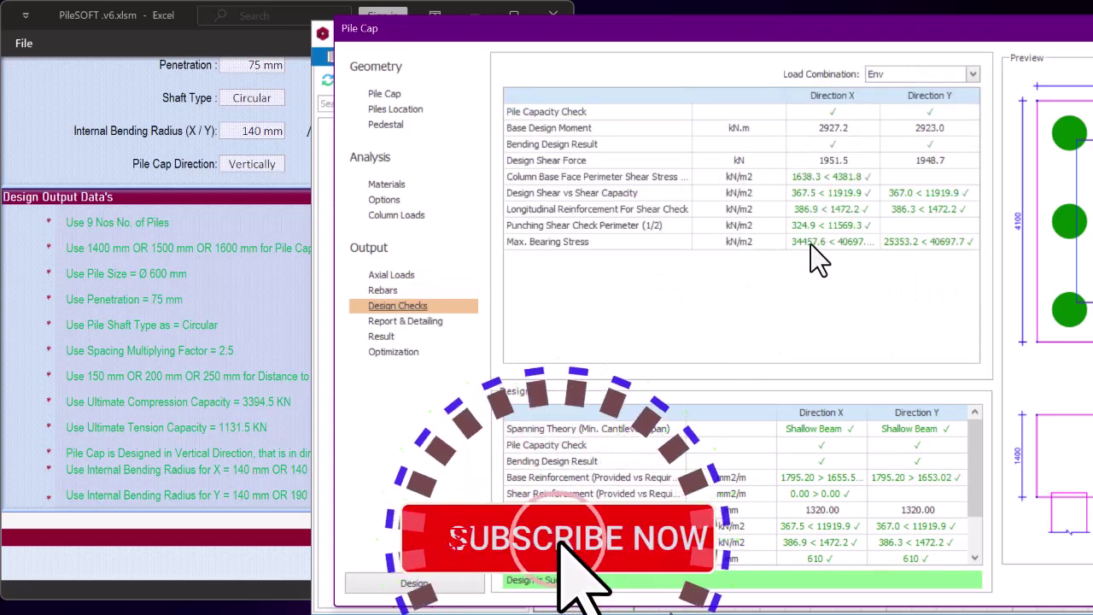
{"action": "left_click_drag", "start_coordinate": [684, 35], "coordinate": [636, 53]}
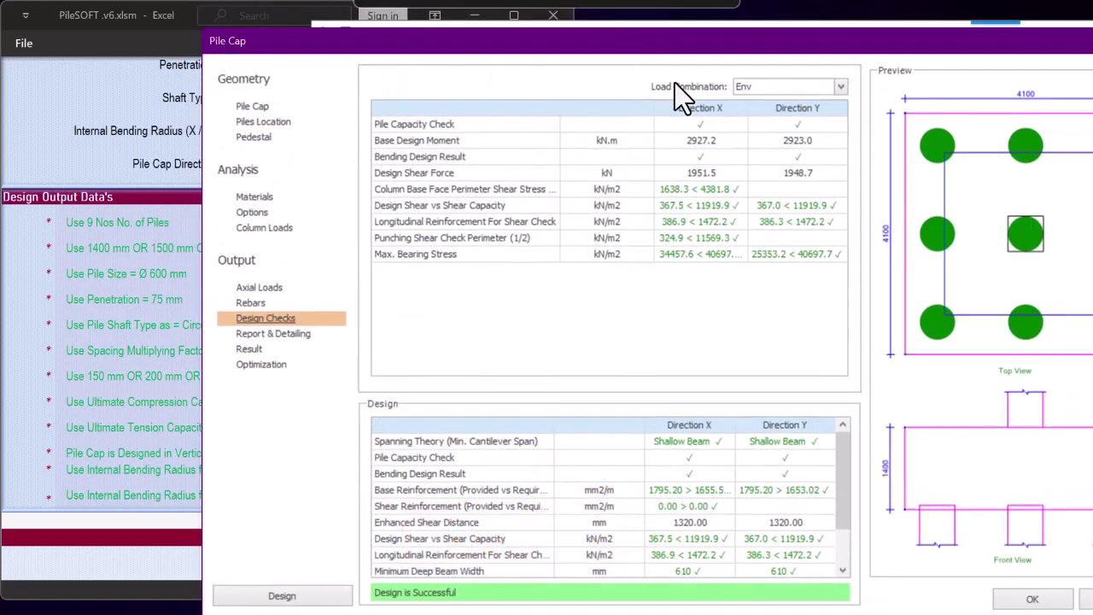
{"action": "left_click", "coordinate": [1016, 598]}
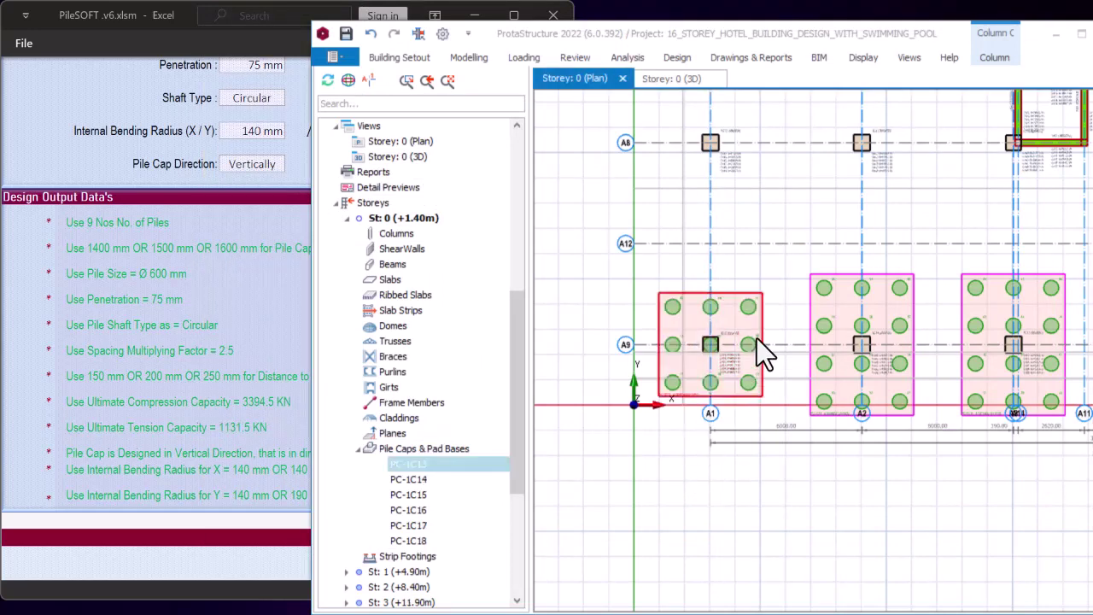
Examine the completed row of pile caps in the Storey 0 plan and in the 3D model
{"action": "scroll", "coordinate": [757, 338], "scroll_direction": "up", "scroll_amount": 3}
{"action": "scroll", "coordinate": [712, 334], "scroll_direction": "down", "scroll_amount": 5}
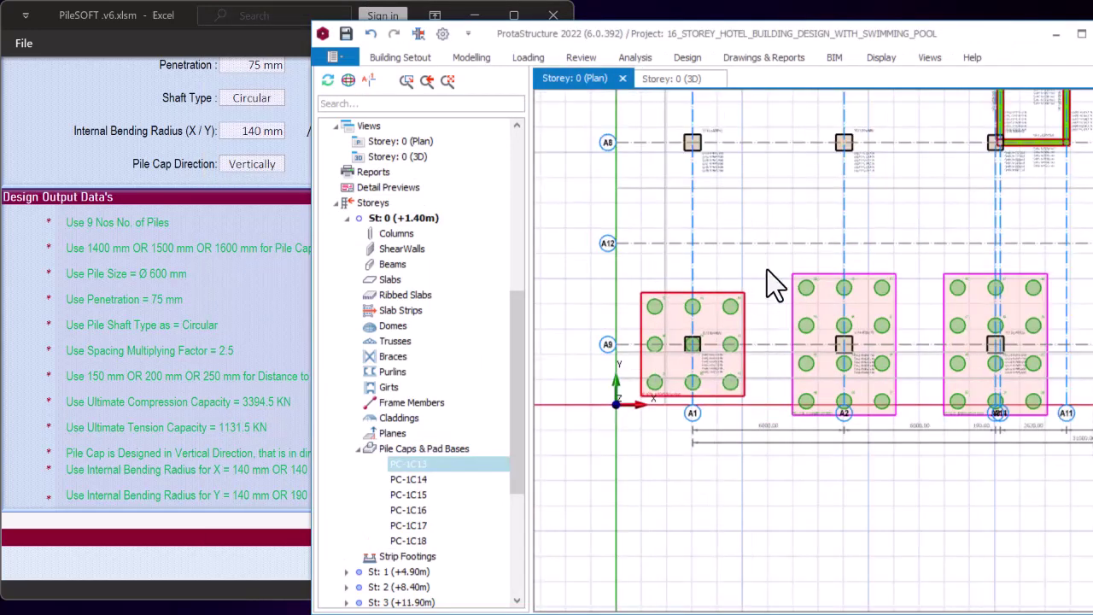
{"action": "scroll", "coordinate": [718, 357], "scroll_direction": "down", "scroll_amount": 5}
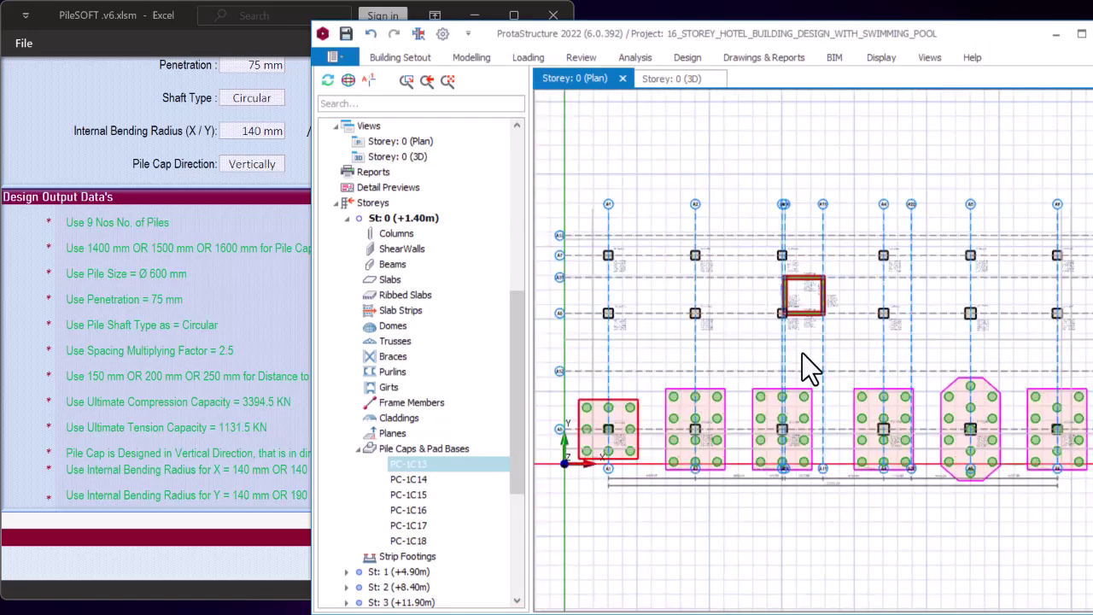
{"action": "middle_click_drag", "start_coordinate": [775, 363], "coordinate": [676, 357]}
{"action": "scroll", "coordinate": [939, 317], "scroll_direction": "up", "scroll_amount": 2}
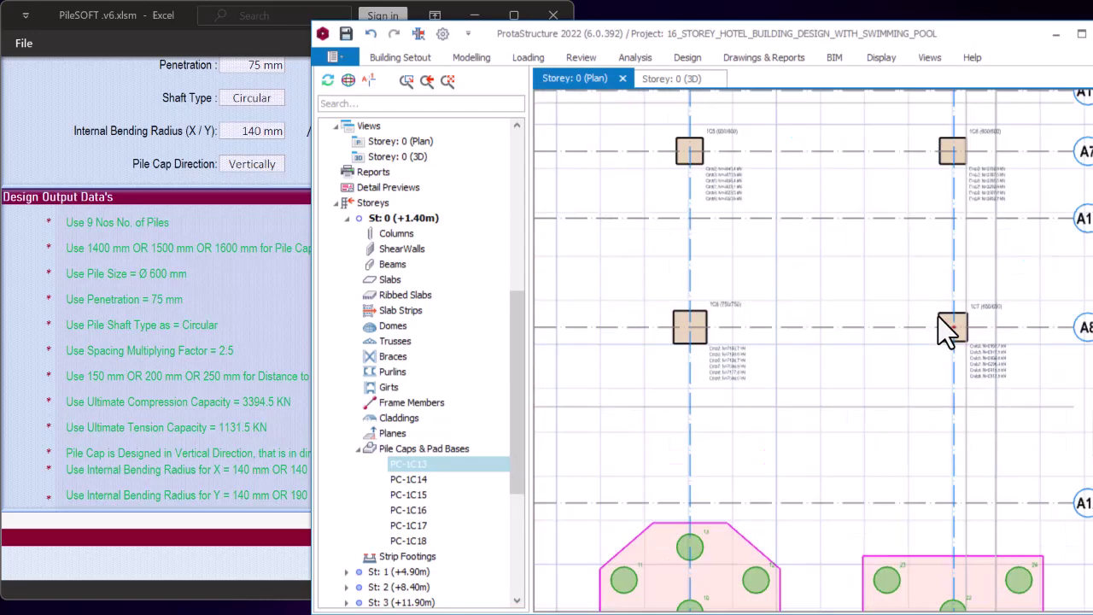
{"action": "left_click", "coordinate": [1081, 33]}
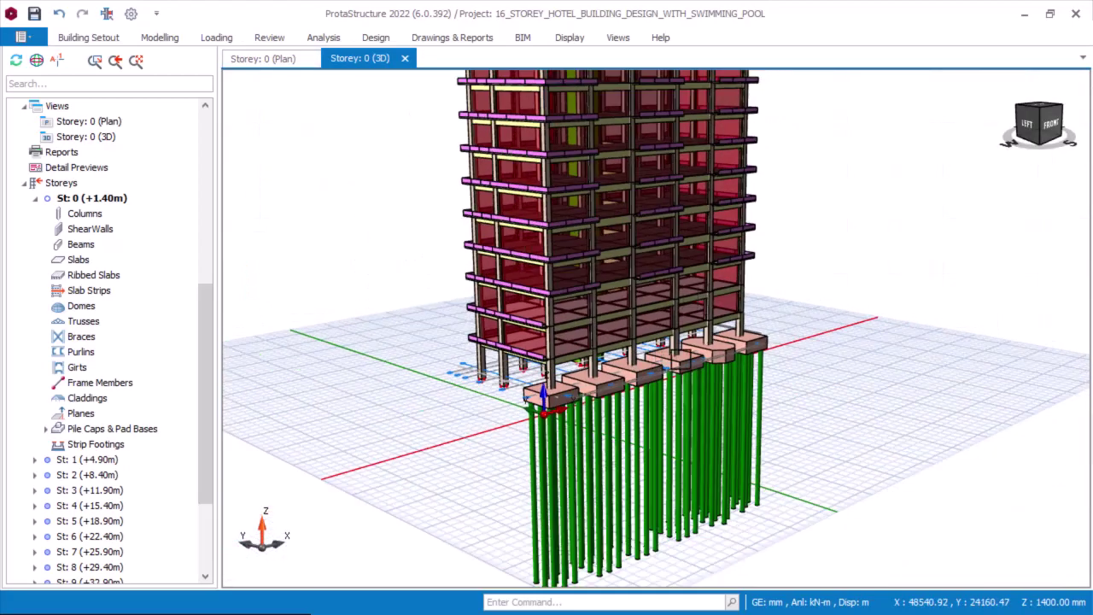
{"action": "middle_click_drag", "start_coordinate": [707, 354], "coordinate": [538, 358]}
{"action": "scroll", "coordinate": [529, 354], "scroll_direction": "down", "scroll_amount": 1}
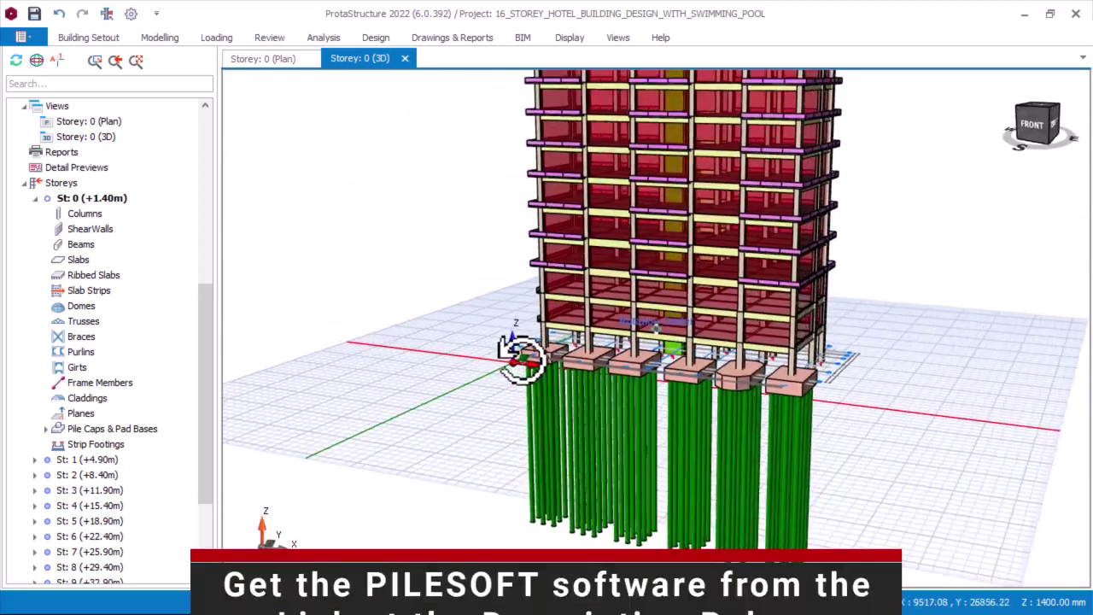
Examine the foundation in the 3D model and inspect the columns still without pile caps in the Storey 0 plan
{"action": "scroll", "coordinate": [646, 418], "scroll_direction": "up", "scroll_amount": 2}
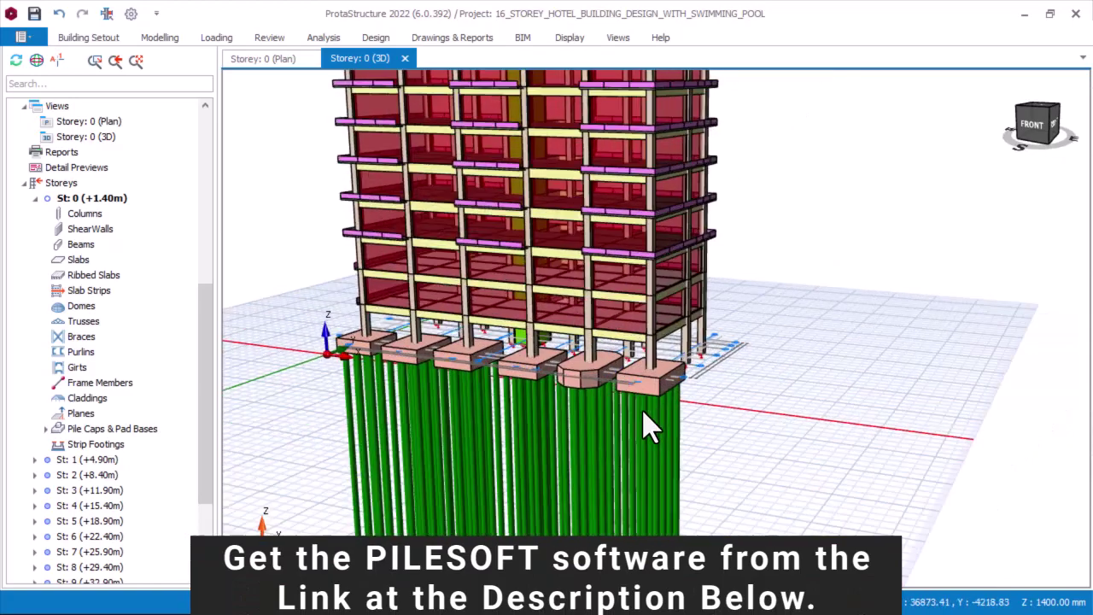
{"action": "middle_click_drag", "start_coordinate": [649, 420], "coordinate": [598, 427]}
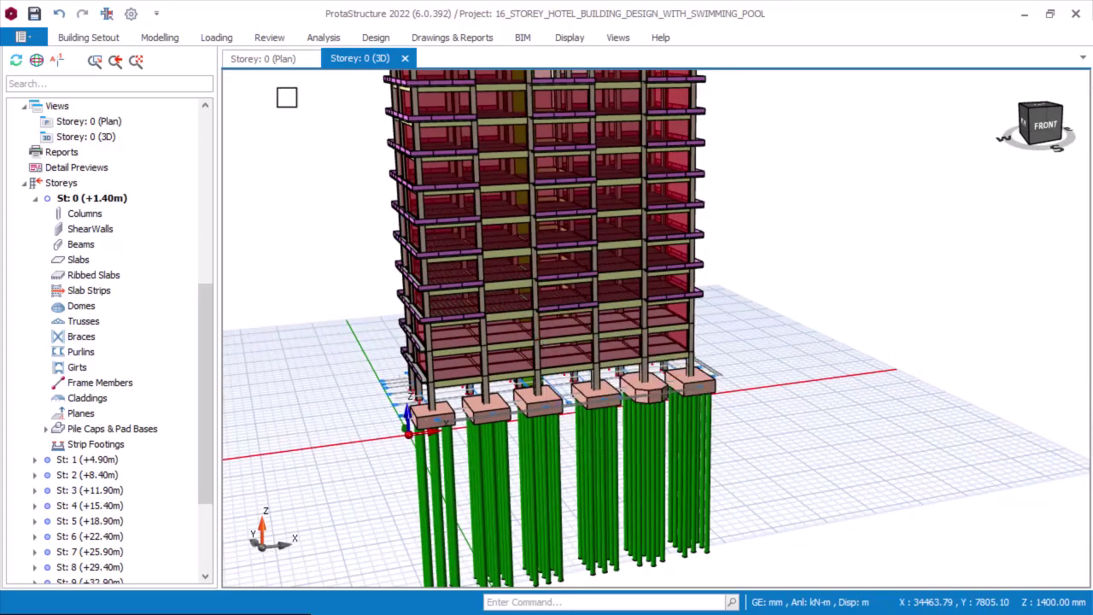
{"action": "left_click", "coordinate": [270, 61]}
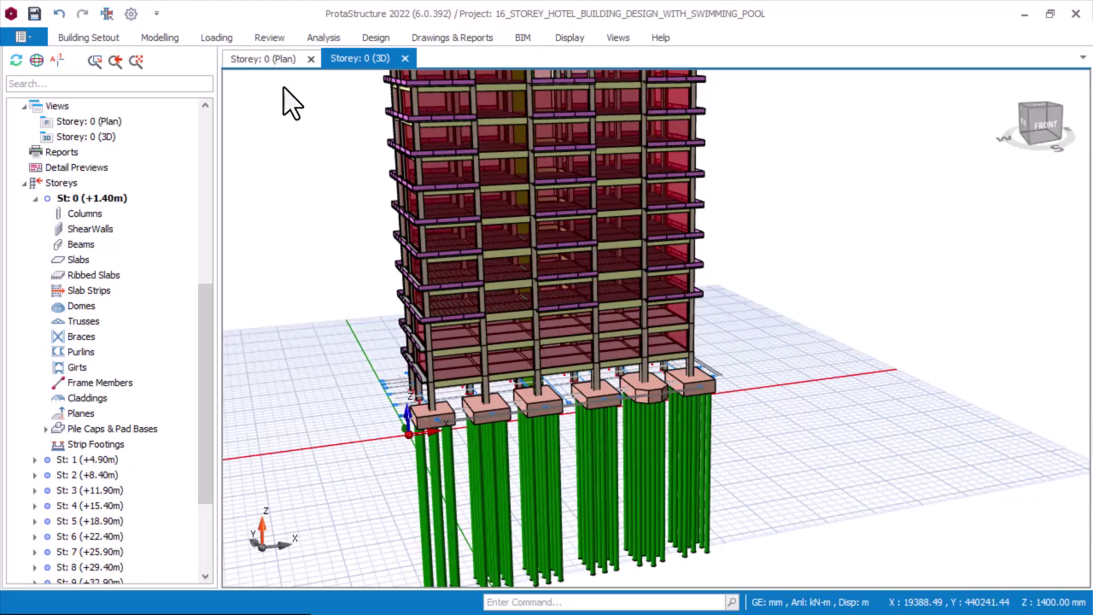
{"action": "scroll", "coordinate": [785, 344], "scroll_direction": "down", "scroll_amount": 2}
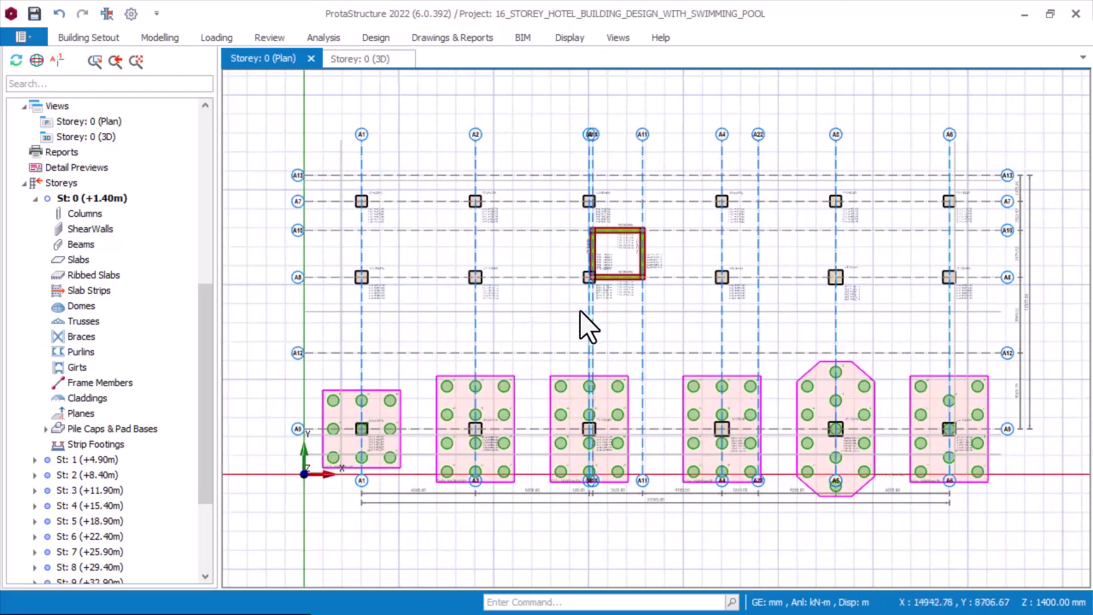
{"action": "scroll", "coordinate": [752, 342], "scroll_direction": "up", "scroll_amount": 2}
{"action": "scroll", "coordinate": [459, 318], "scroll_direction": "up", "scroll_amount": 5}
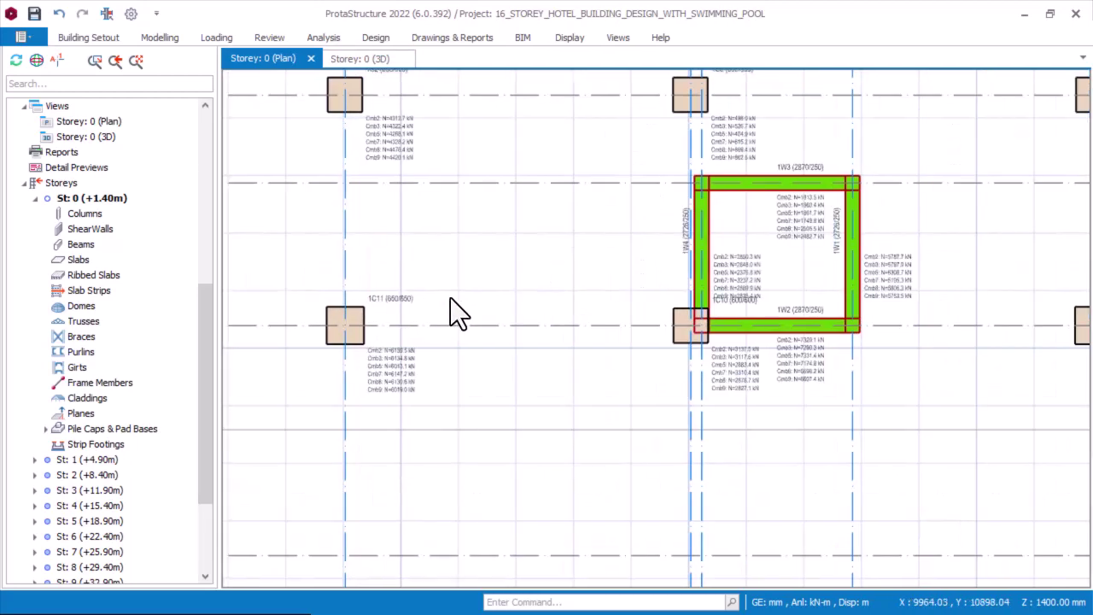
{"action": "scroll", "coordinate": [760, 314], "scroll_direction": "down", "scroll_amount": 5}
{"action": "scroll", "coordinate": [757, 301], "scroll_direction": "up", "scroll_amount": 3}
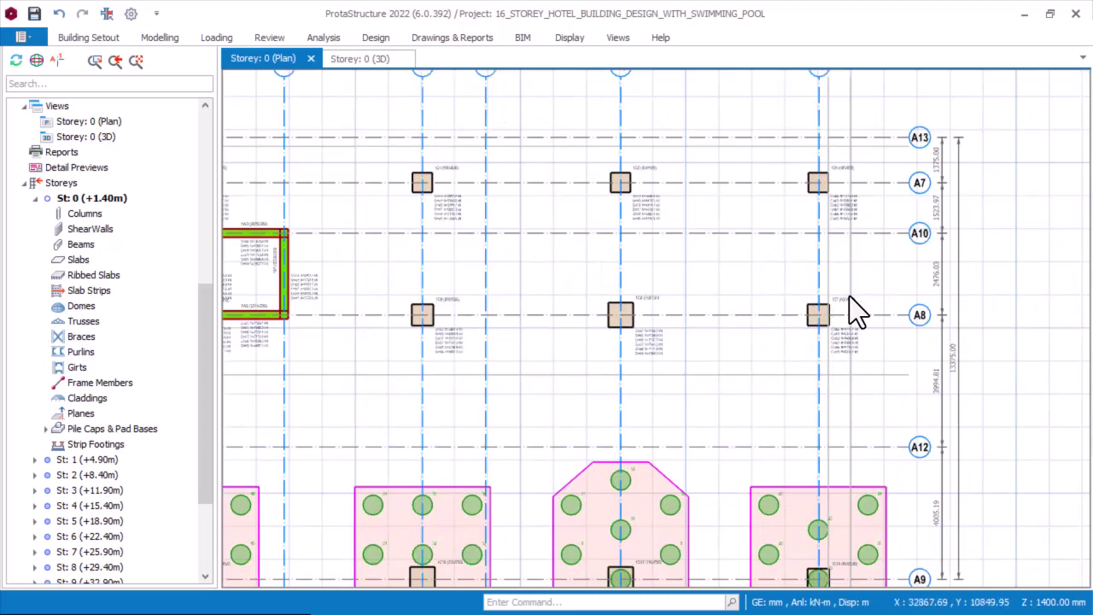
{"action": "left_click", "coordinate": [797, 286]}
{"action": "right_click", "coordinate": [767, 273]}
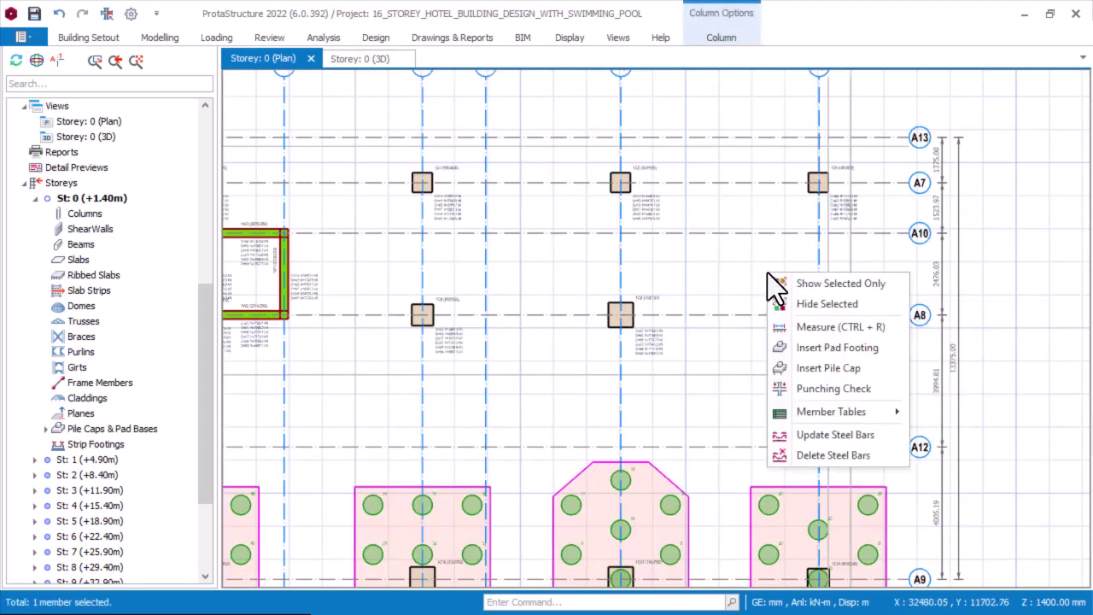
{"action": "left_click", "coordinate": [825, 372]}
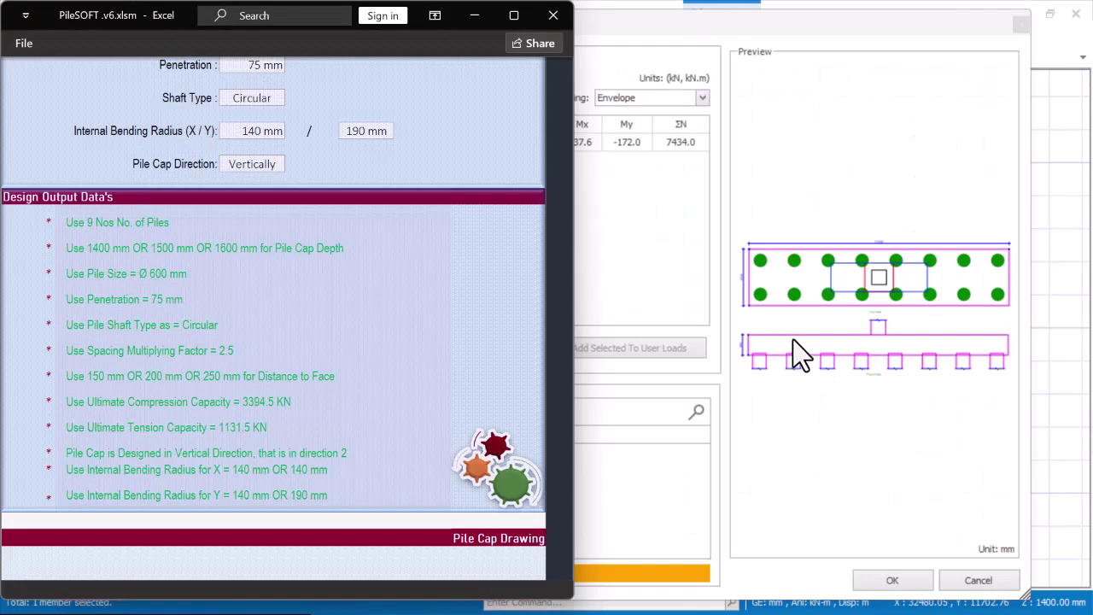
{"action": "left_click", "coordinate": [728, 26]}
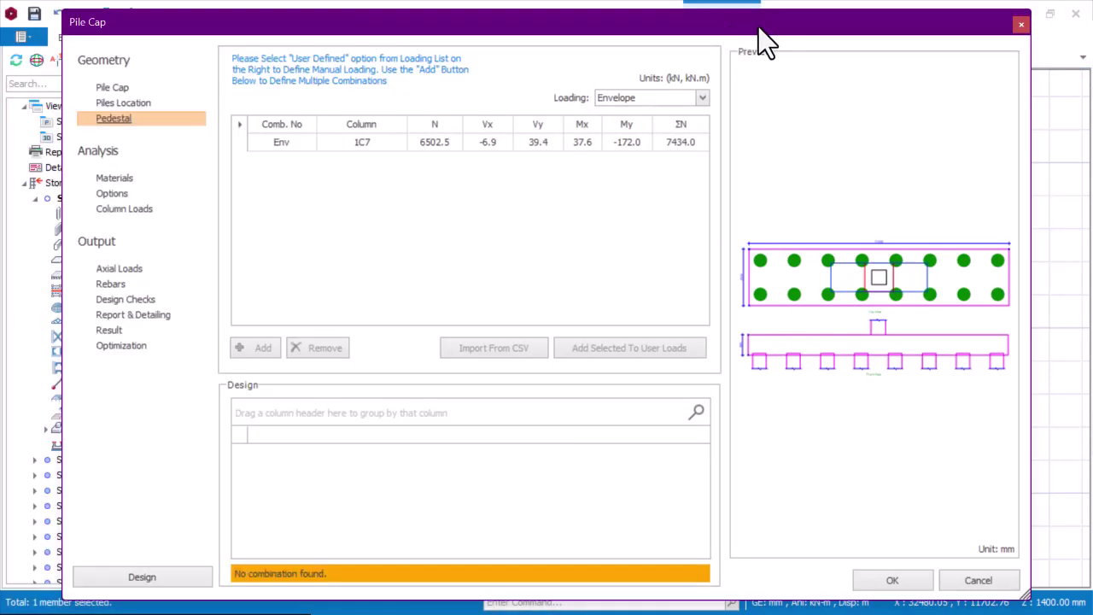
{"action": "left_click", "coordinate": [1020, 24]}
Shrink the ProtaStructure window to expose the PileSOFT workbook, start a pile cap for column 1C7 and show its column loads
{"action": "left_click", "coordinate": [1051, 14]}
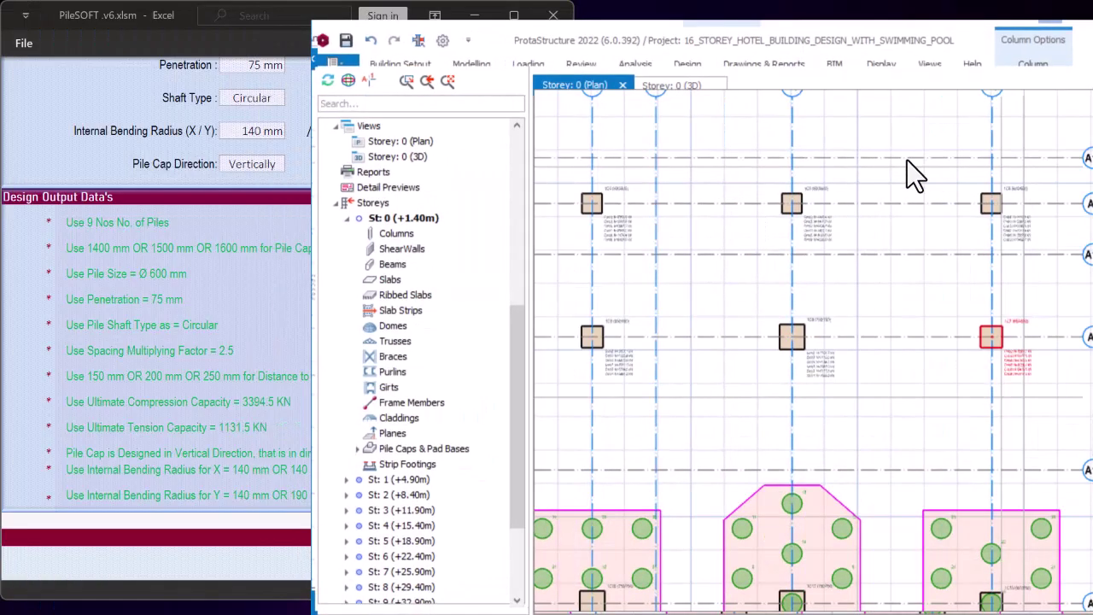
{"action": "mouse_move", "coordinate": [991, 319]}
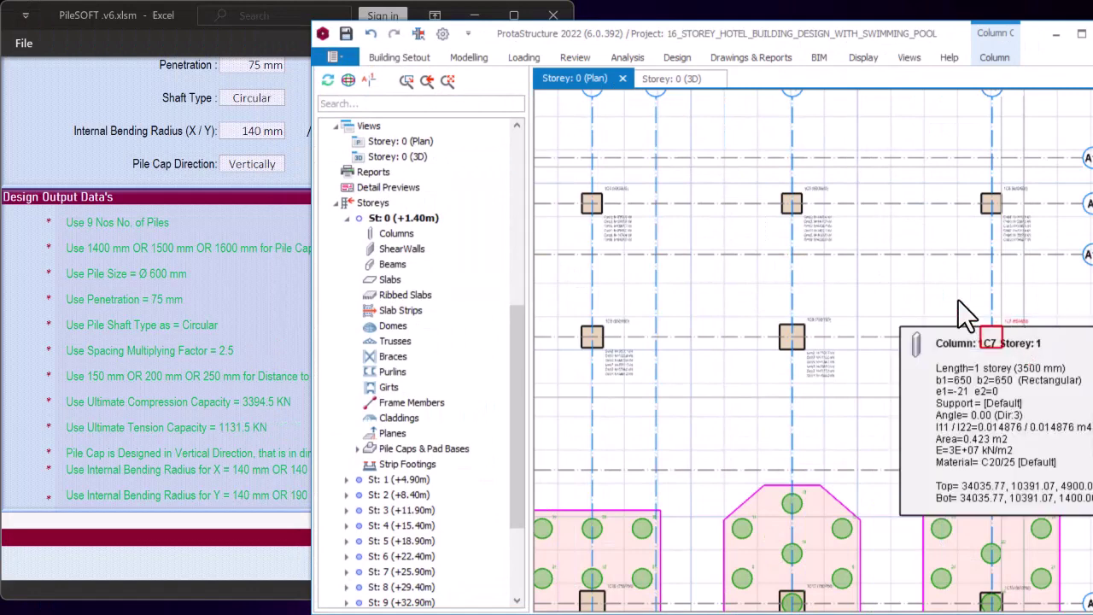
{"action": "right_click", "coordinate": [955, 302]}
{"action": "key", "text": "Escape"}
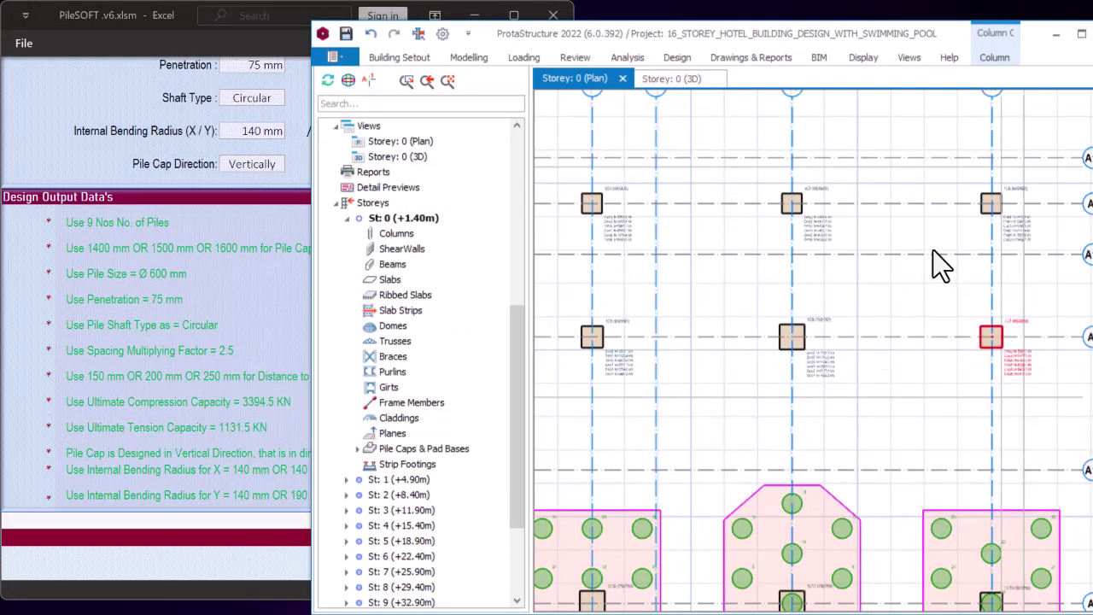
{"action": "left_click", "coordinate": [992, 224]}
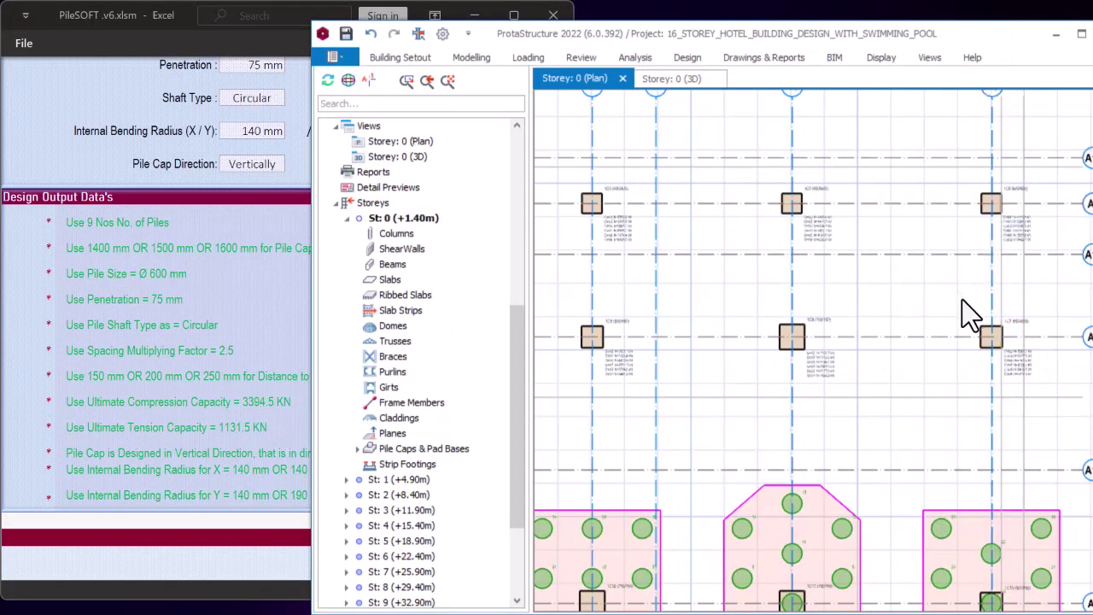
{"action": "left_click", "coordinate": [993, 326]}
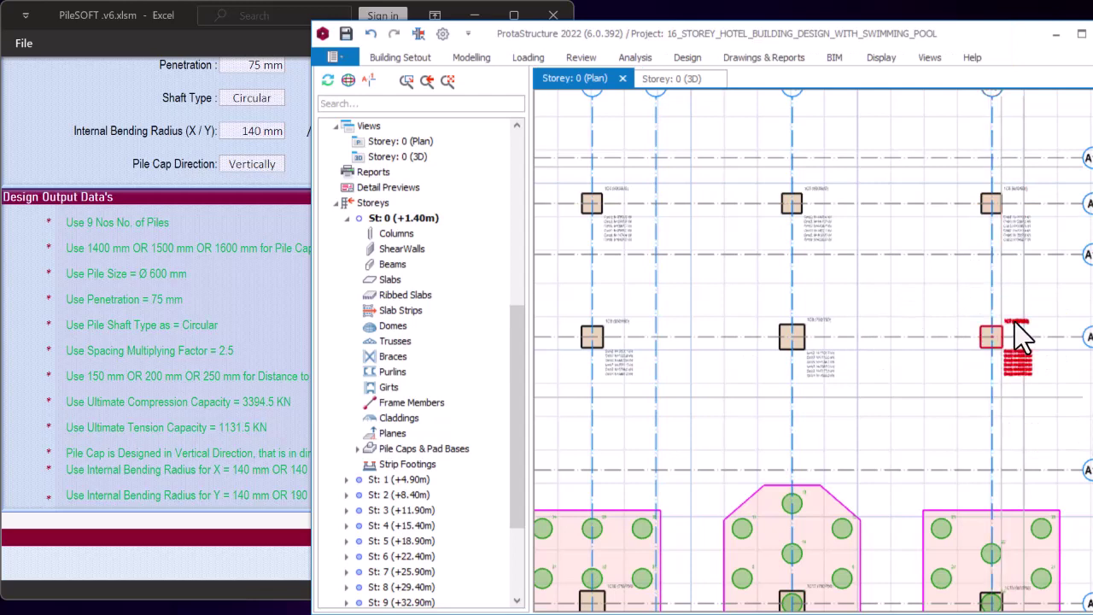
{"action": "right_click", "coordinate": [918, 294]}
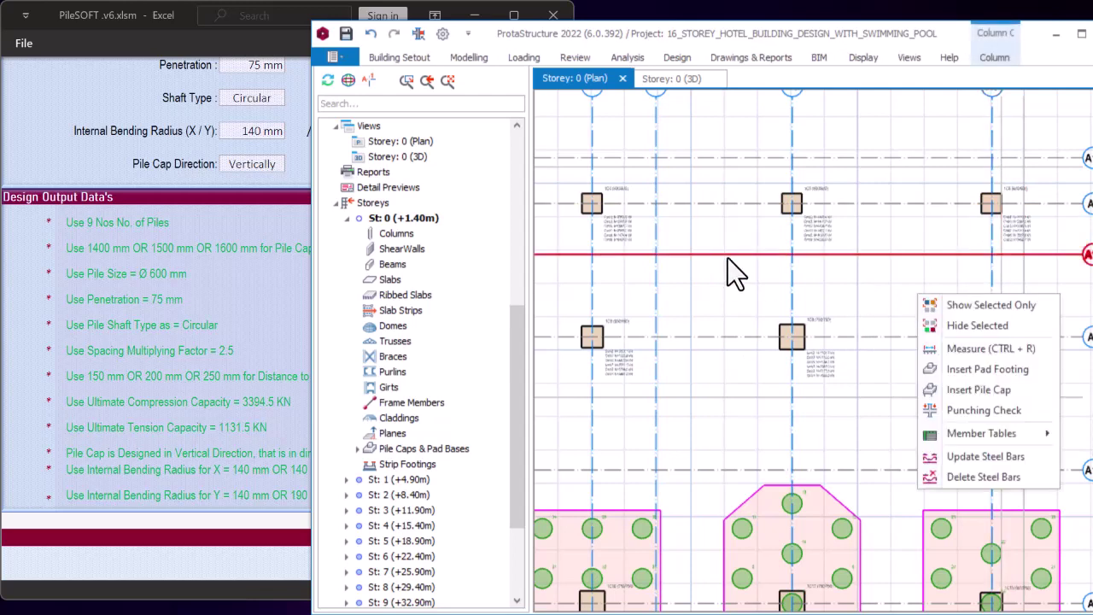
{"action": "left_click", "coordinate": [975, 391]}
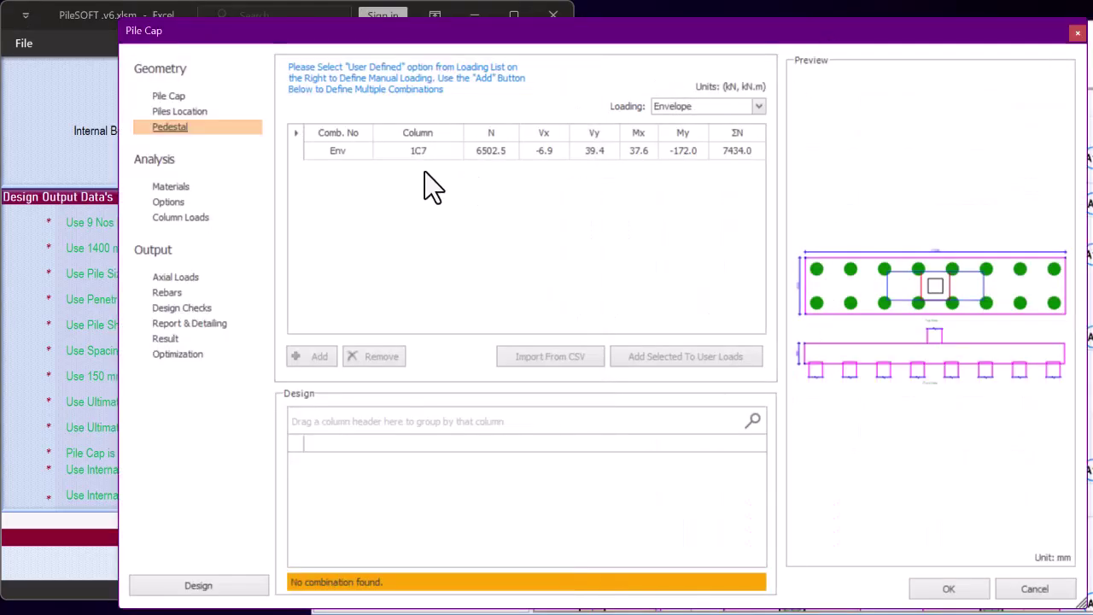
{"action": "left_click", "coordinate": [182, 218]}
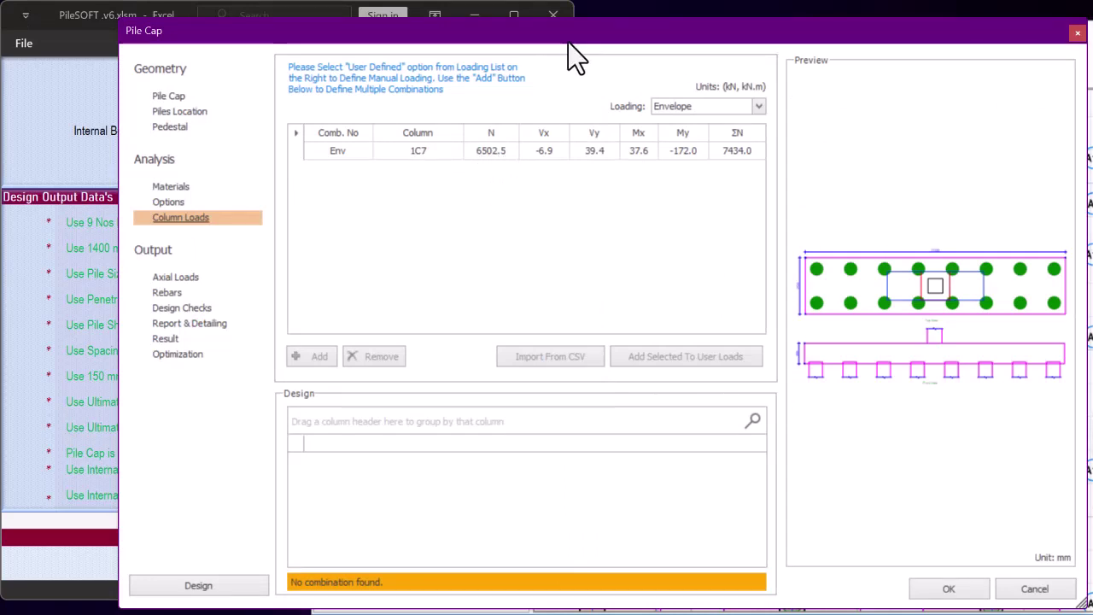
Switch to the PileSOFT workbook and set the column load (N) to 6502.5 kN
{"action": "left_click_drag", "start_coordinate": [568, 34], "coordinate": [836, 43]}
{"action": "left_click", "coordinate": [282, 216]}
{"action": "scroll", "coordinate": [264, 317], "scroll_direction": "down", "scroll_amount": 15}
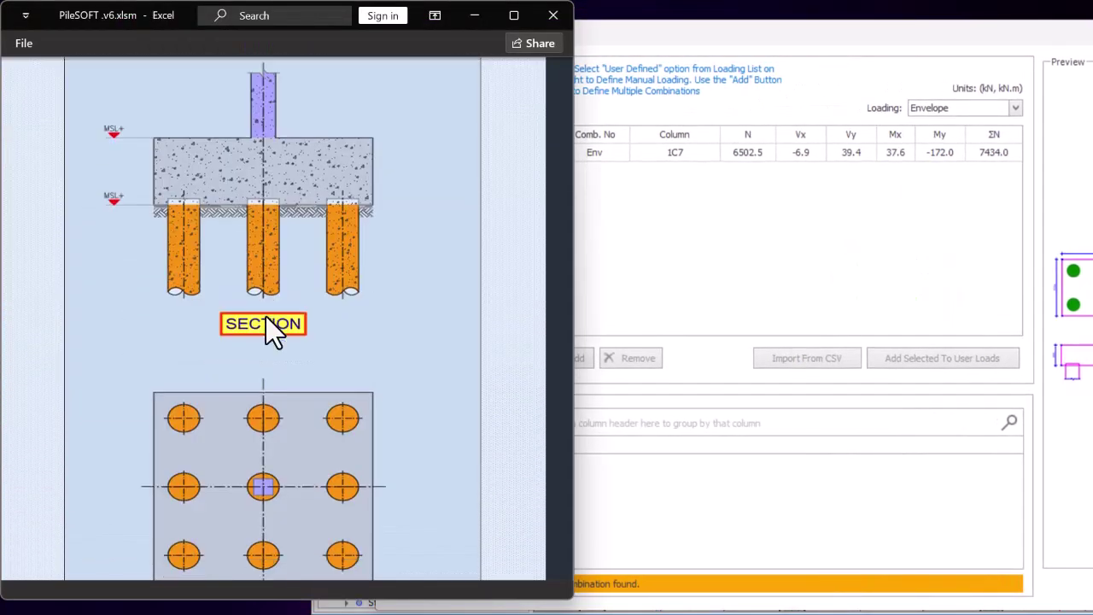
{"action": "left_click", "coordinate": [88, 405]}
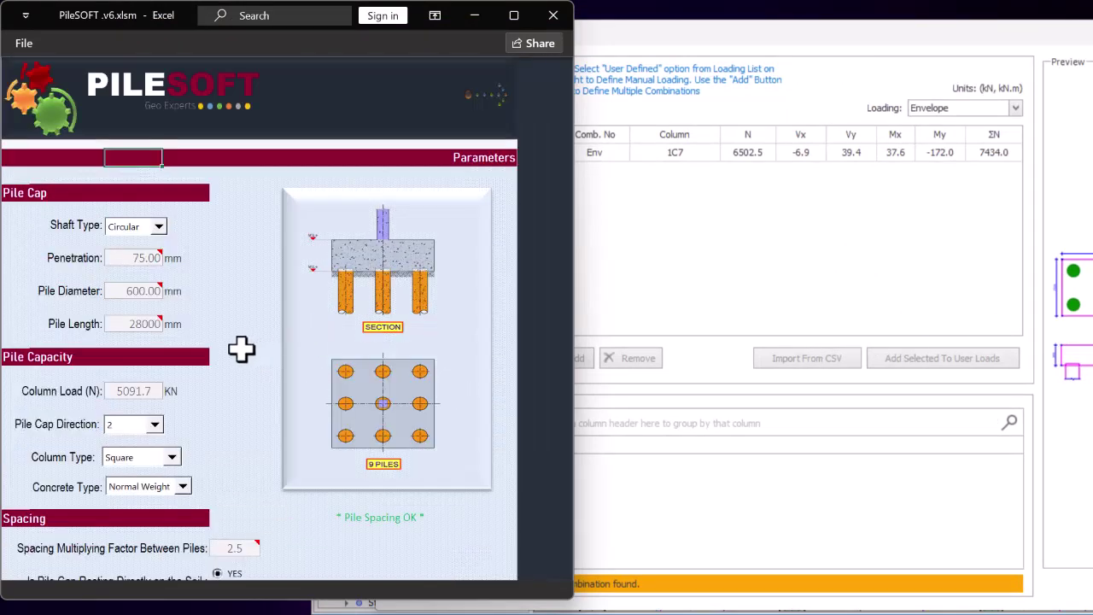
{"action": "scroll", "coordinate": [242, 350], "scroll_direction": "down", "scroll_amount": 3}
{"action": "left_click", "coordinate": [154, 246]}
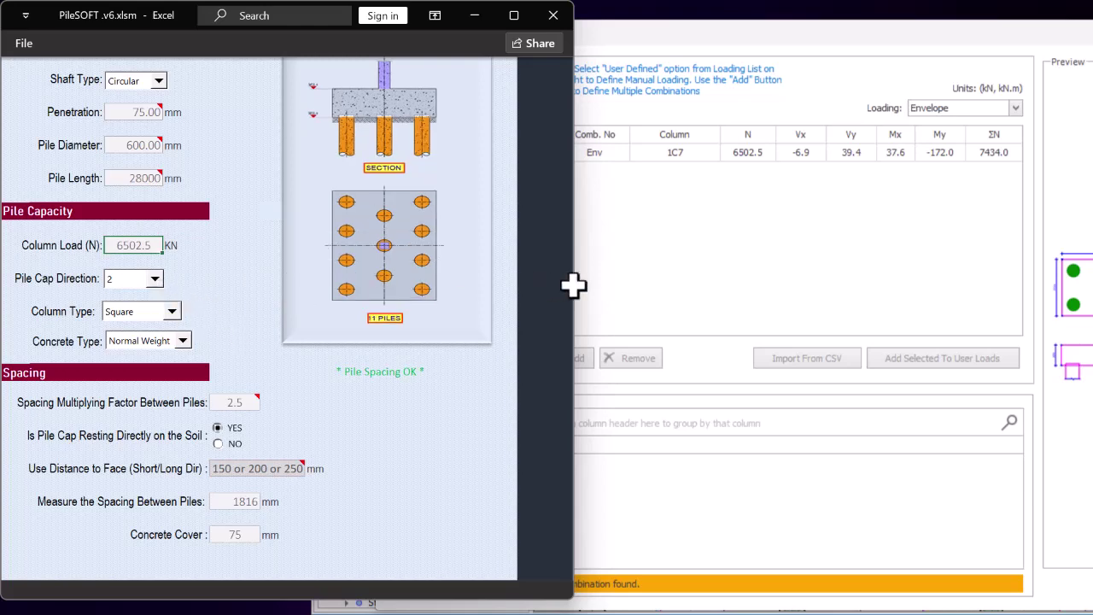
Display the pile cap geometry in ProtaStructure, set PileSOFT's pile cap direction to 1 and produce its design data sheet
{"action": "left_click", "coordinate": [606, 274]}
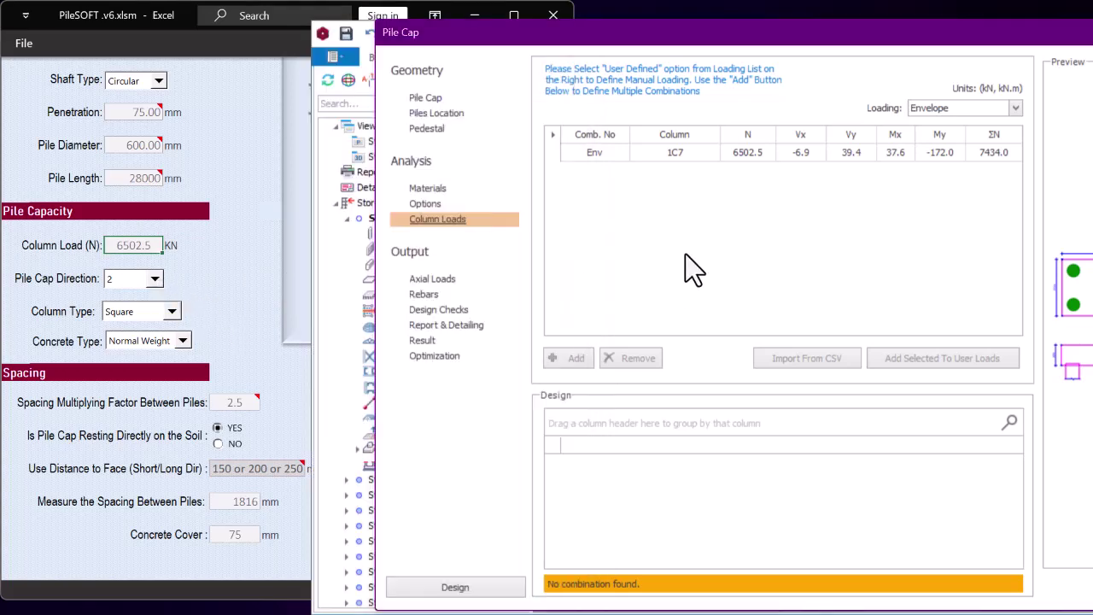
{"action": "left_click", "coordinate": [433, 99]}
{"action": "left_click", "coordinate": [305, 295]}
{"action": "scroll", "coordinate": [231, 305], "scroll_direction": "down", "scroll_amount": 1}
{"action": "scroll", "coordinate": [229, 302], "scroll_direction": "down", "scroll_amount": 4}
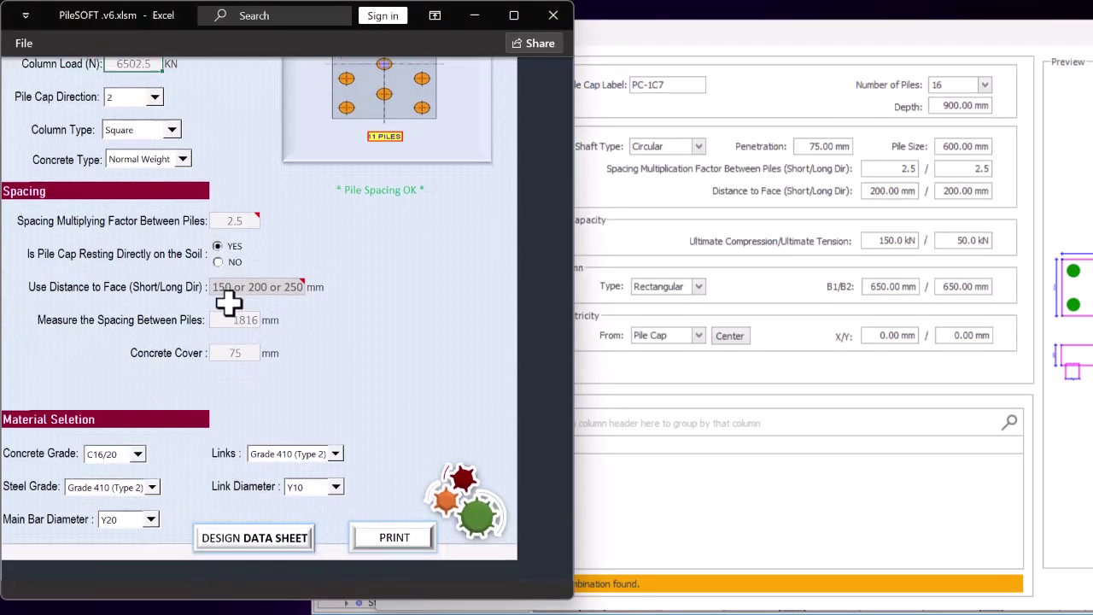
{"action": "scroll", "coordinate": [166, 154], "scroll_direction": "up", "scroll_amount": 3}
{"action": "left_click", "coordinate": [153, 186]}
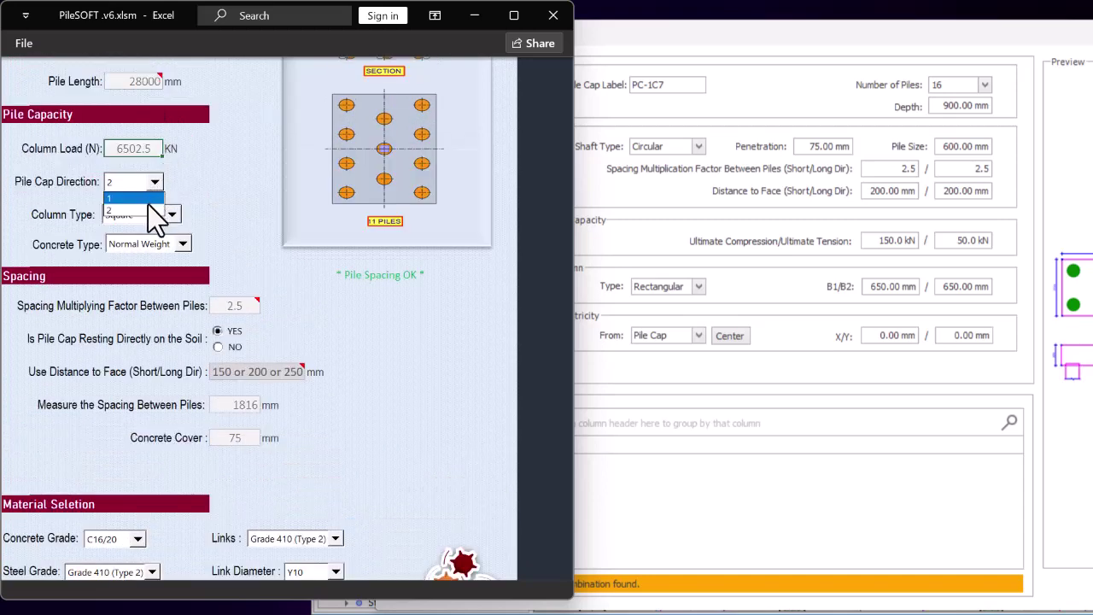
{"action": "left_click", "coordinate": [145, 199]}
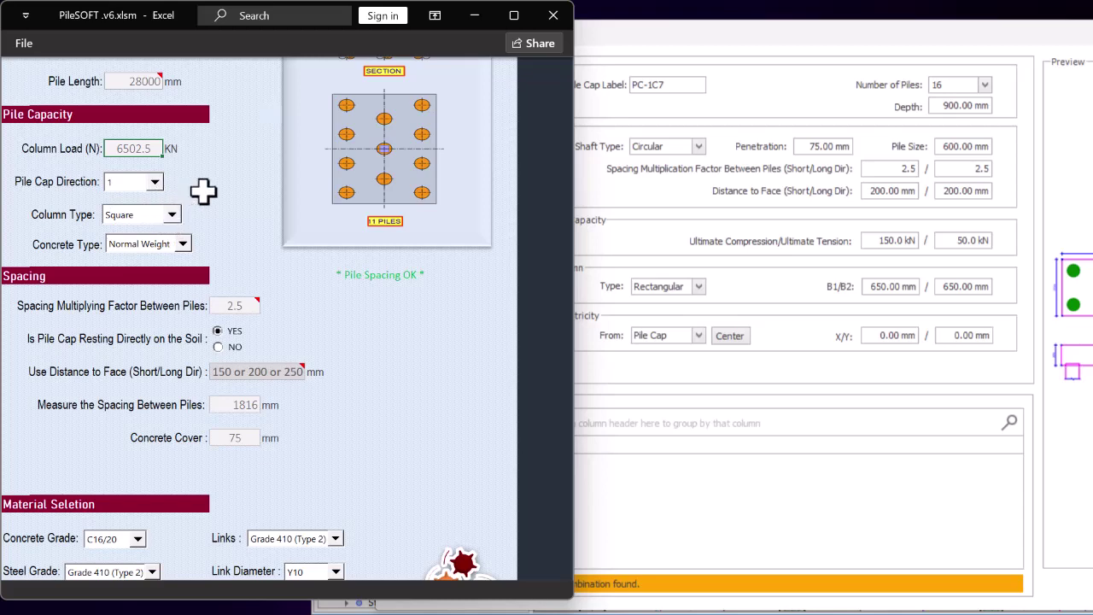
{"action": "scroll", "coordinate": [245, 367], "scroll_direction": "down", "scroll_amount": 5}
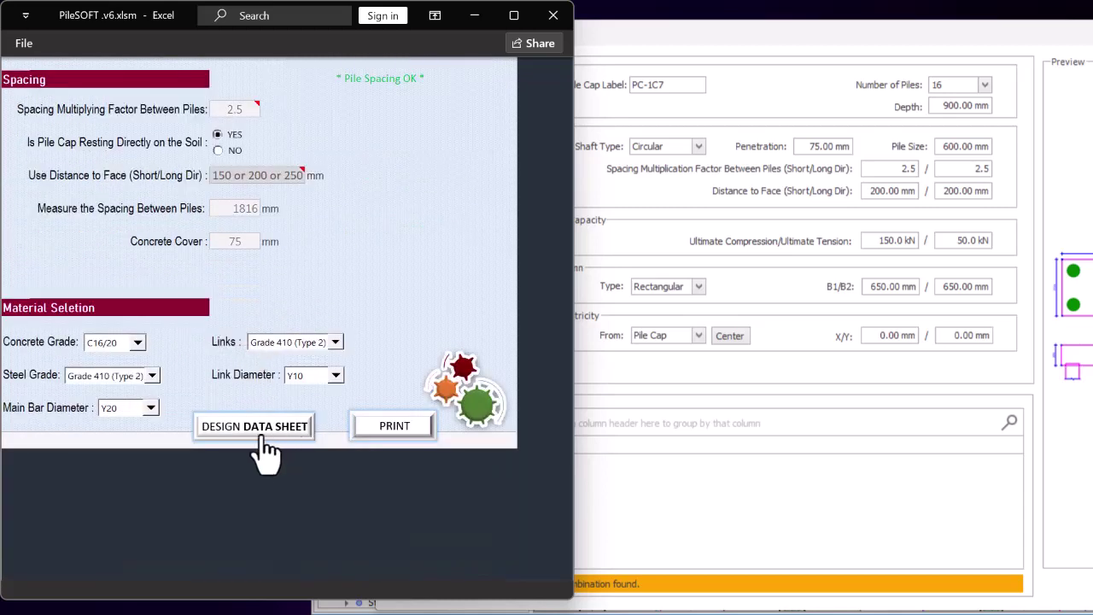
{"action": "left_click", "coordinate": [257, 425]}
{"action": "scroll", "coordinate": [386, 359], "scroll_direction": "down", "scroll_amount": 10}
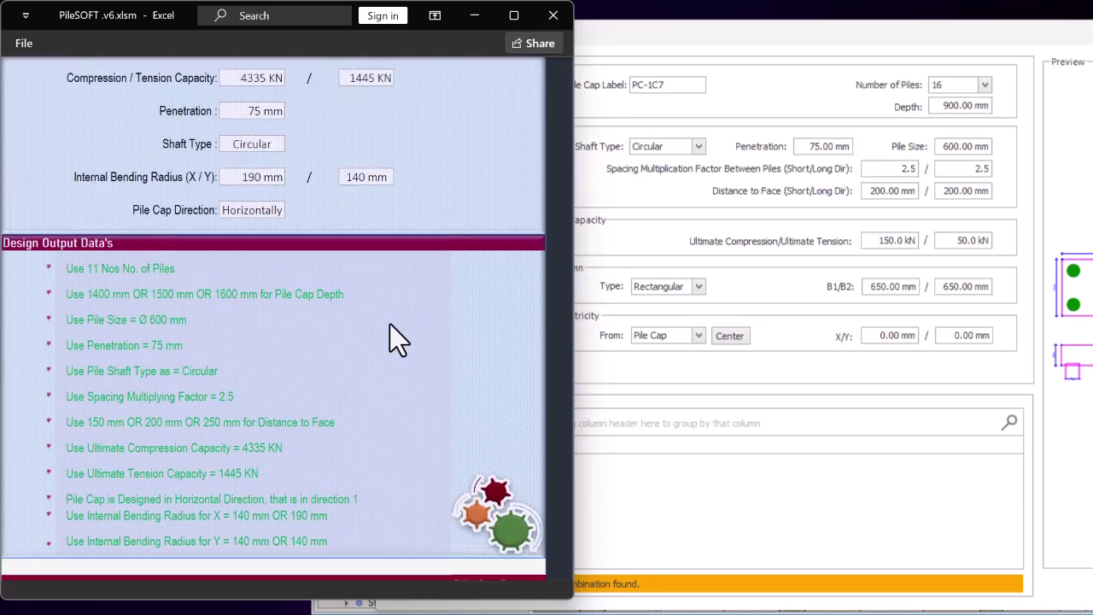
Set pile cap PC-1C7 in ProtaStructure to 11 piles with a depth of 1400 mm
{"action": "left_click", "coordinate": [867, 227]}
{"action": "left_click", "coordinate": [985, 85]}
{"action": "left_click", "coordinate": [957, 113]}
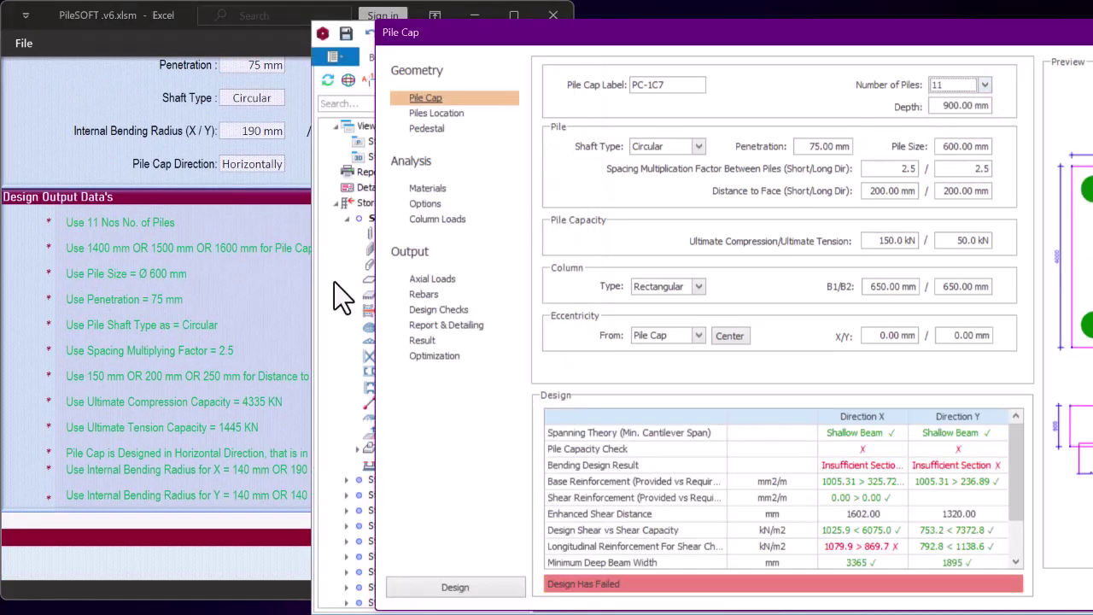
{"action": "left_click", "coordinate": [142, 273]}
{"action": "left_click", "coordinate": [963, 108]}
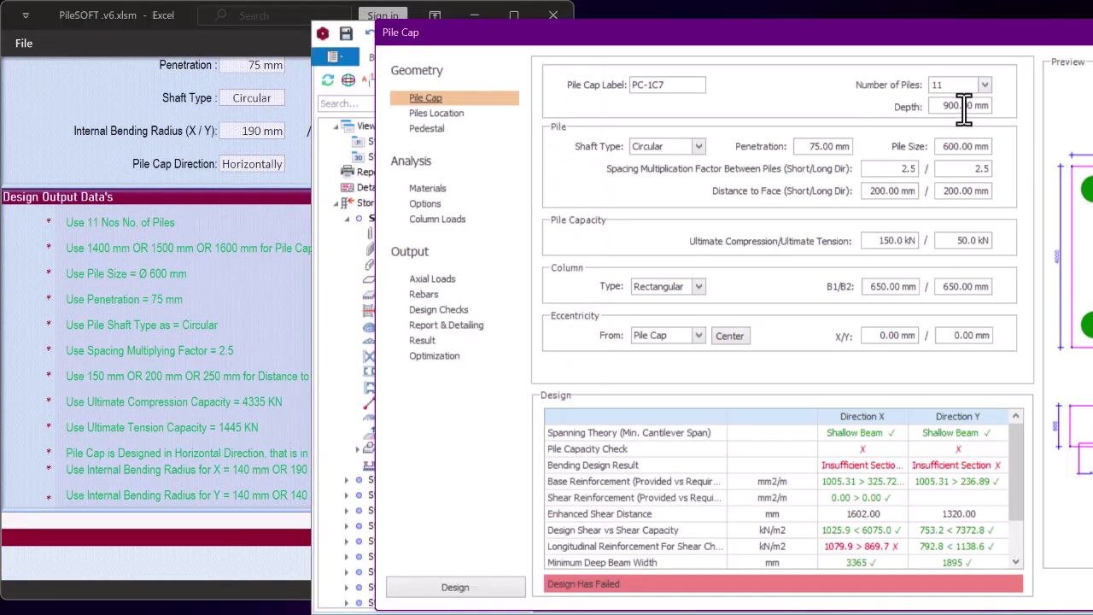
{"action": "double_click", "coordinate": [931, 106]}
{"action": "type", "text": "1400"}
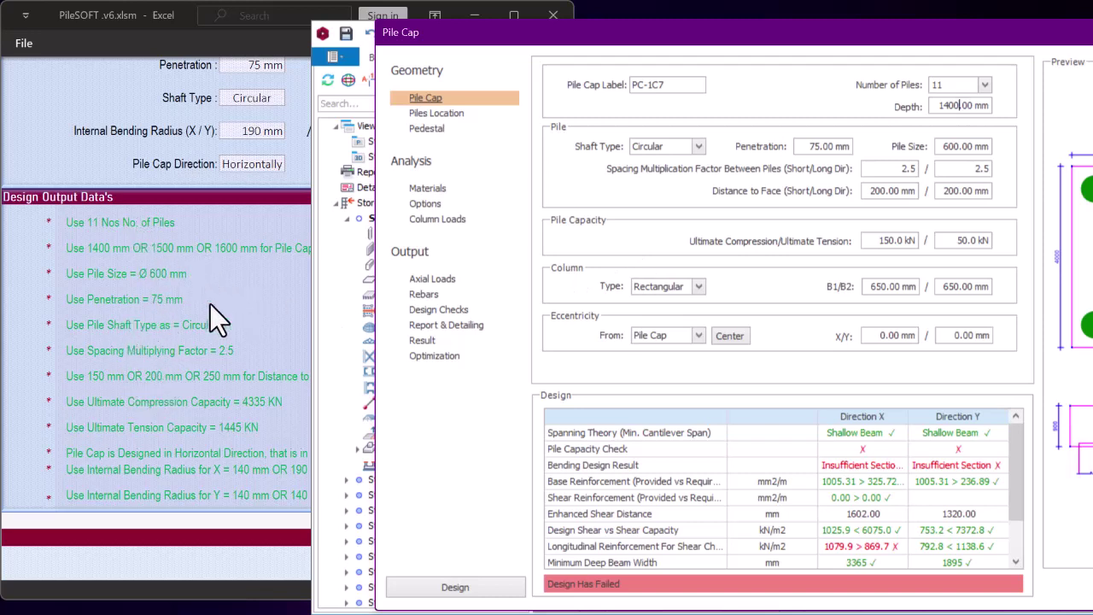
{"action": "left_click", "coordinate": [956, 146]}
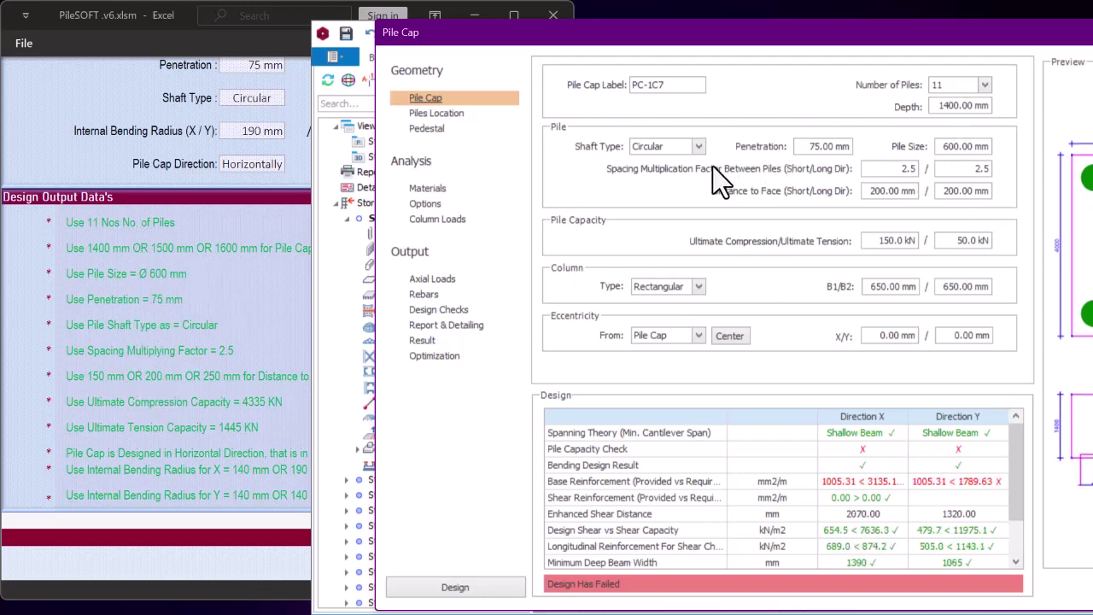
Compare the pile cap's penetration, shaft type and spacing factor with PileSOFT's recommended values
{"action": "left_click_drag", "start_coordinate": [822, 41], "coordinate": [906, 77]}
{"action": "key", "text": "Tab"}
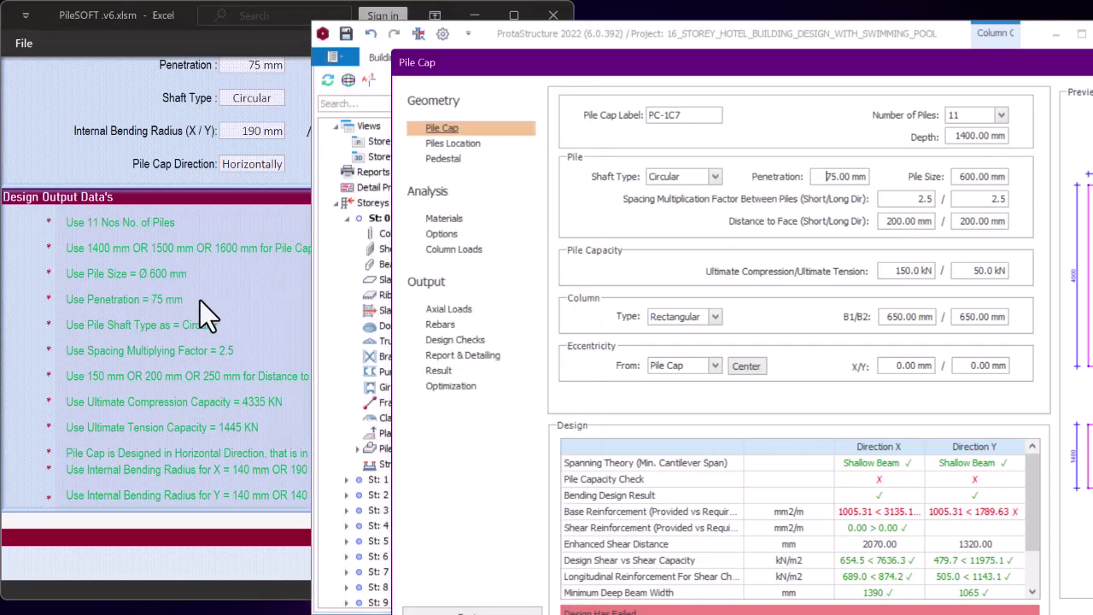
{"action": "left_click", "coordinate": [199, 301]}
{"action": "left_click", "coordinate": [695, 176]}
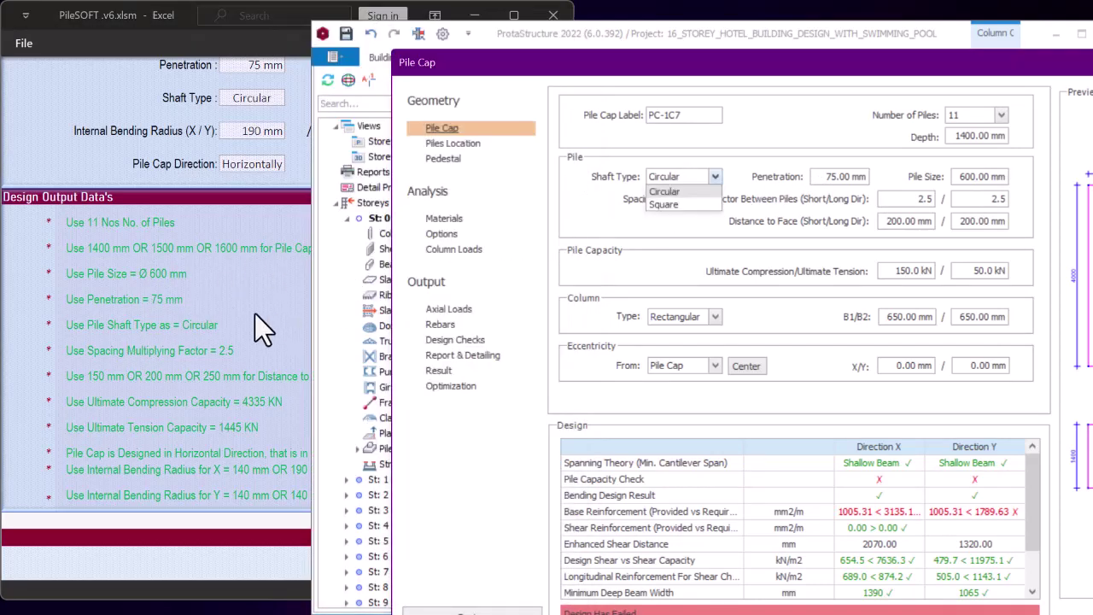
{"action": "left_click", "coordinate": [256, 325]}
{"action": "left_click", "coordinate": [1010, 233]}
{"action": "left_click", "coordinate": [226, 373]}
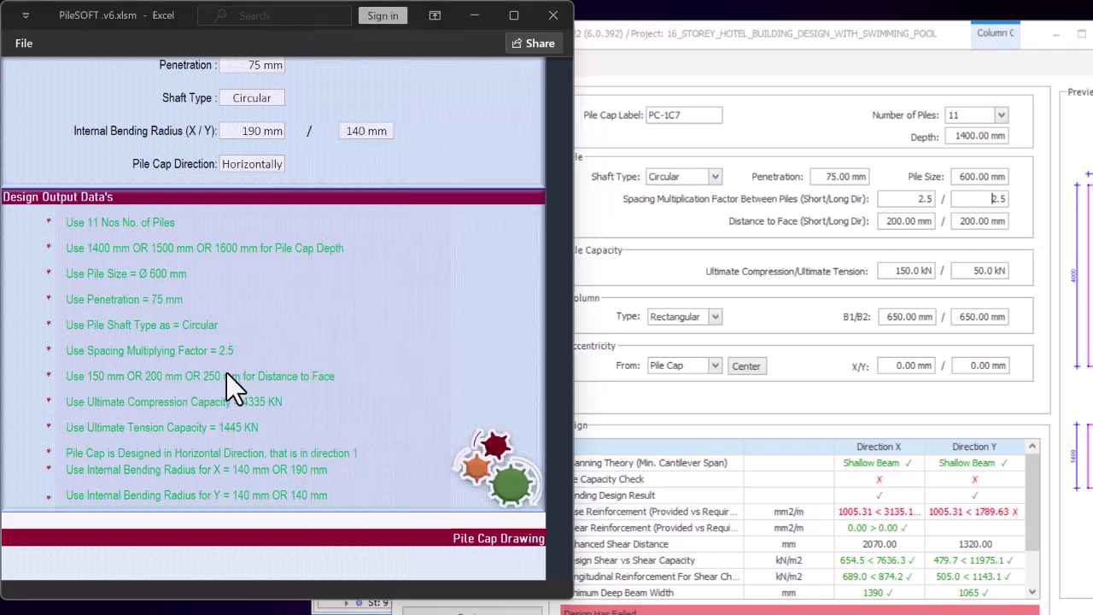
Set the distance to face of PC-1C7 to 250 mm in both the short and long directions
{"action": "left_click", "coordinate": [901, 222]}
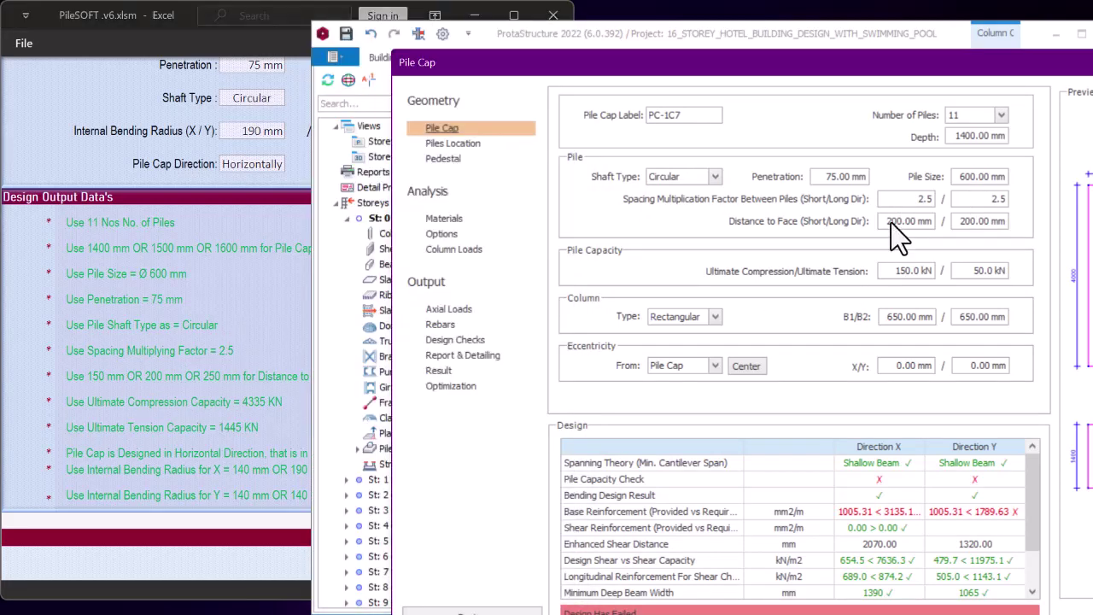
{"action": "left_click_drag", "start_coordinate": [889, 221], "coordinate": [1014, 224]}
{"action": "type", "text": "5"}
{"action": "left_click", "coordinate": [974, 222]}
{"action": "type", "text": "250"}
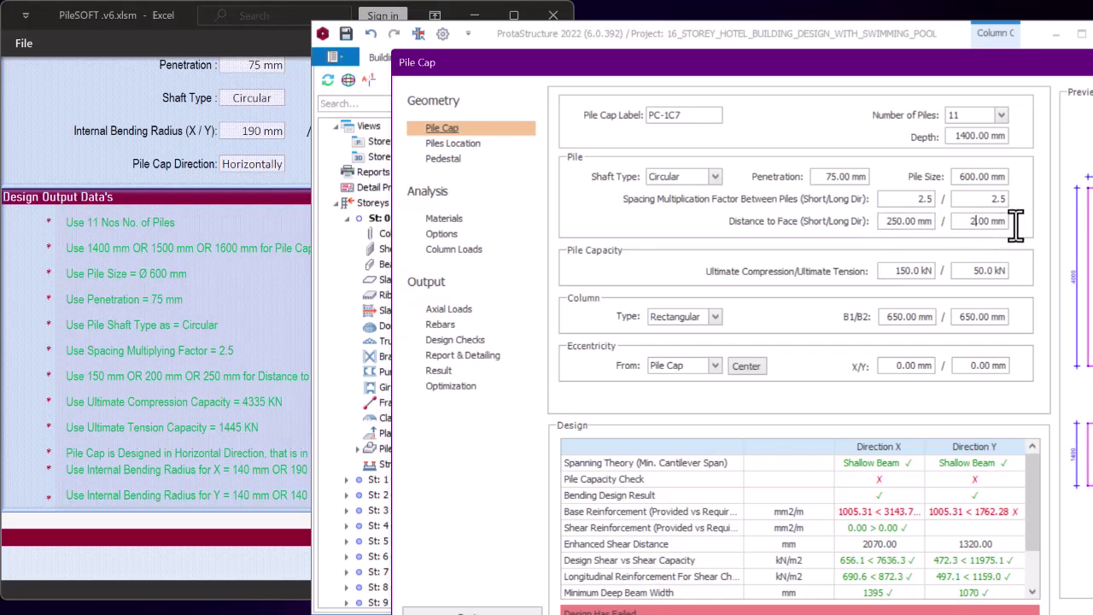
Set the ultimate compression capacity of the piles in PC-1C7 to PileSOFT's recommended 4335 kN
{"action": "key", "text": "Tab"}
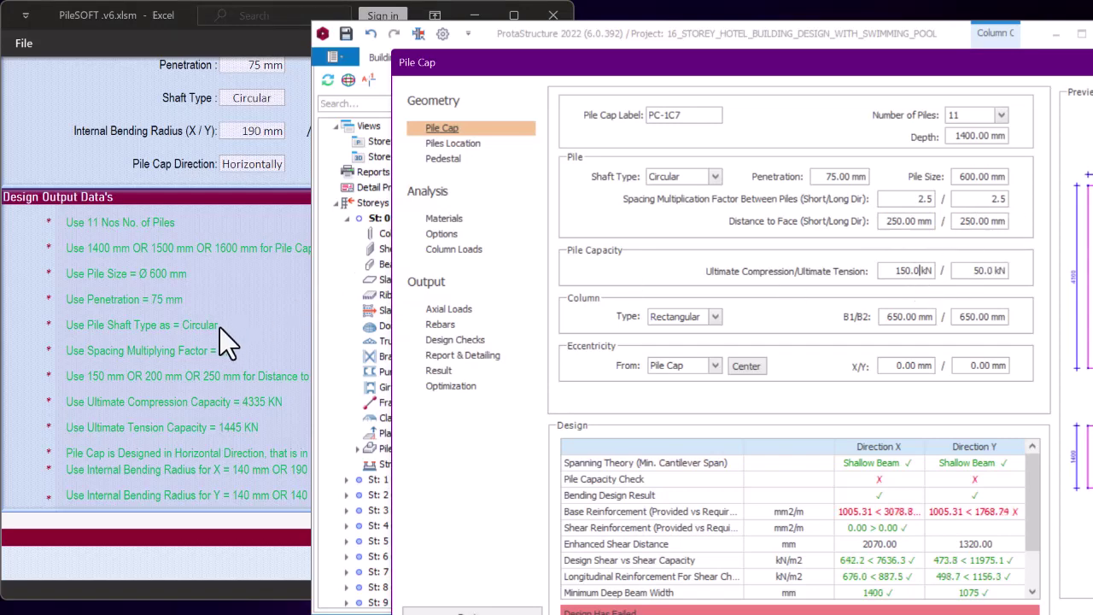
{"action": "left_click", "coordinate": [155, 432]}
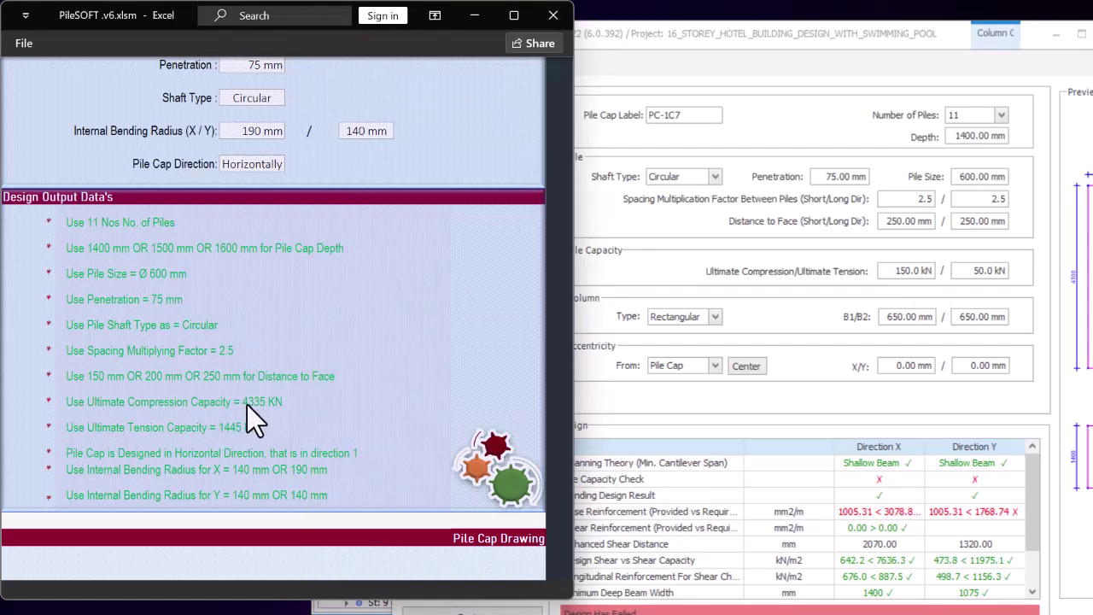
{"action": "left_click", "coordinate": [890, 271]}
{"action": "left_click_drag", "start_coordinate": [892, 271], "coordinate": [957, 274]}
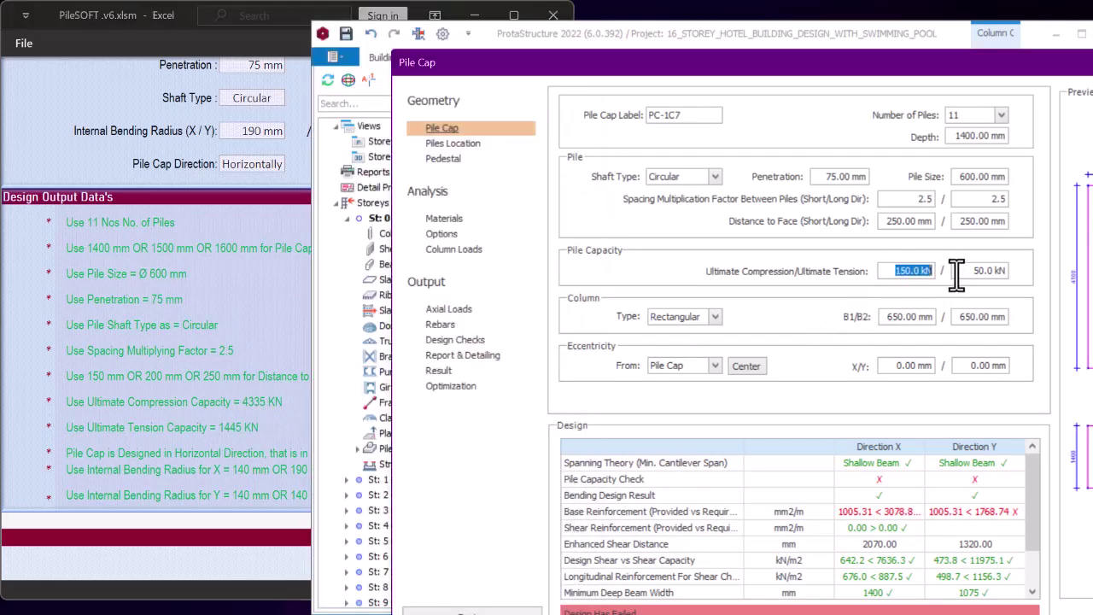
{"action": "type", "text": "4335"}
Set the ultimate tension capacity of the piles in PC-1C7 to PileSOFT's recommended 1445 kN
{"action": "left_click", "coordinate": [243, 404]}
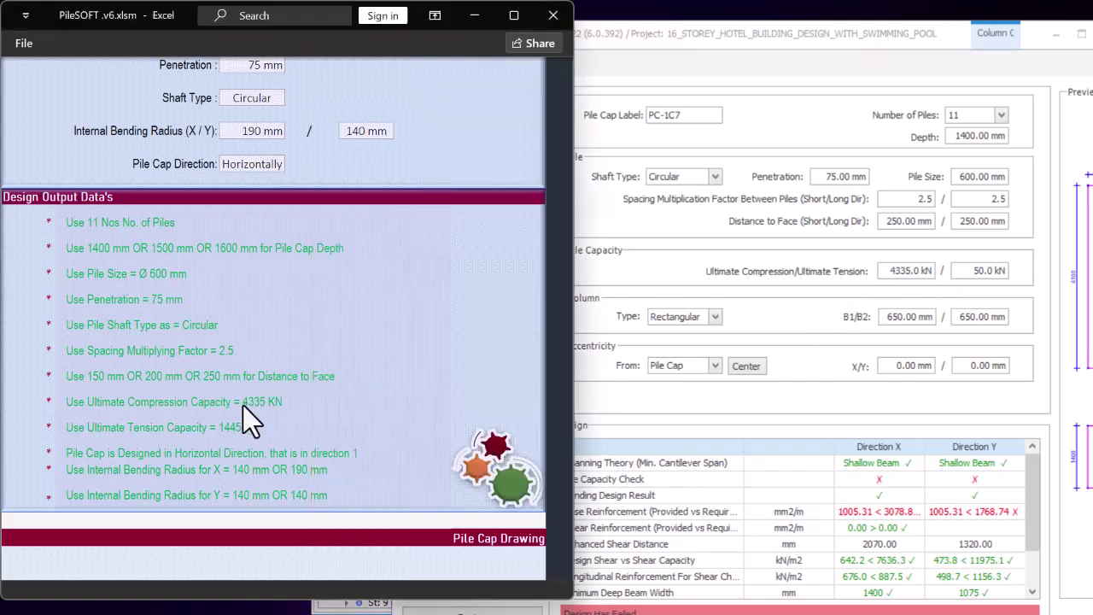
{"action": "left_click", "coordinate": [984, 282]}
{"action": "left_click_drag", "start_coordinate": [976, 276], "coordinate": [1041, 271]}
{"action": "type", "text": "144"}
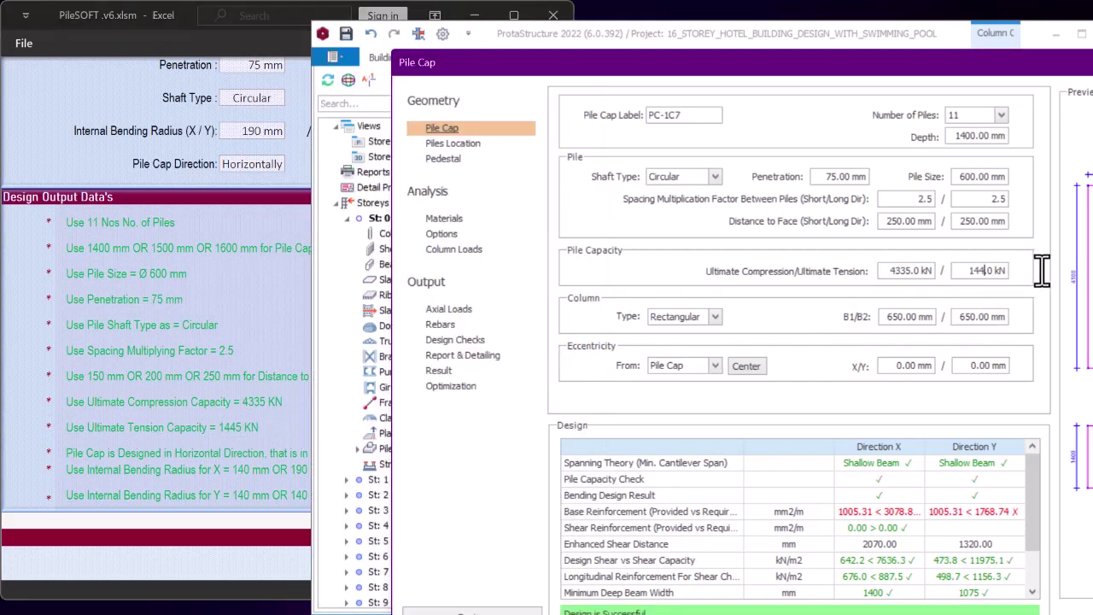
{"action": "type", "text": "5"}
{"action": "left_click", "coordinate": [903, 365]}
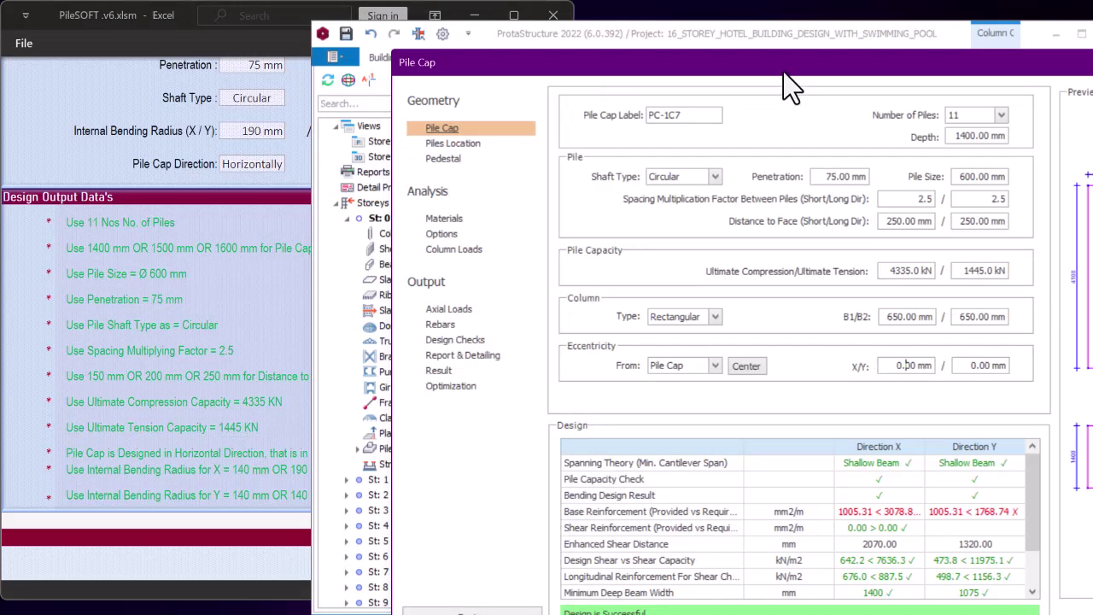
{"action": "left_click_drag", "start_coordinate": [783, 71], "coordinate": [768, 47]}
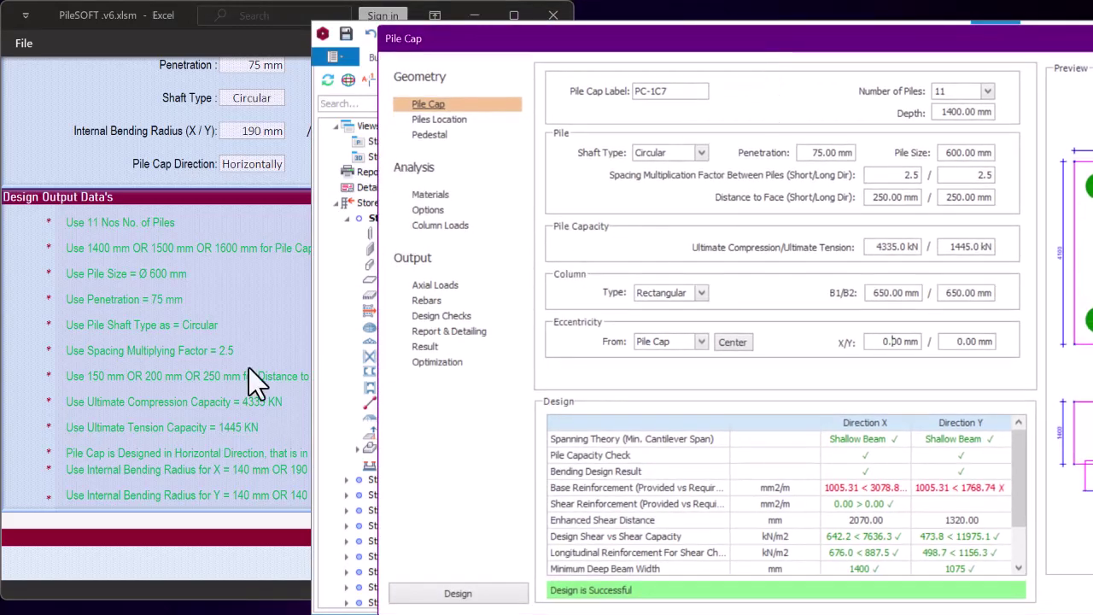
Check PileSOFT's recommended pile cap direction and select direction 1 in the design settings of PC-1C7
{"action": "left_click", "coordinate": [218, 395]}
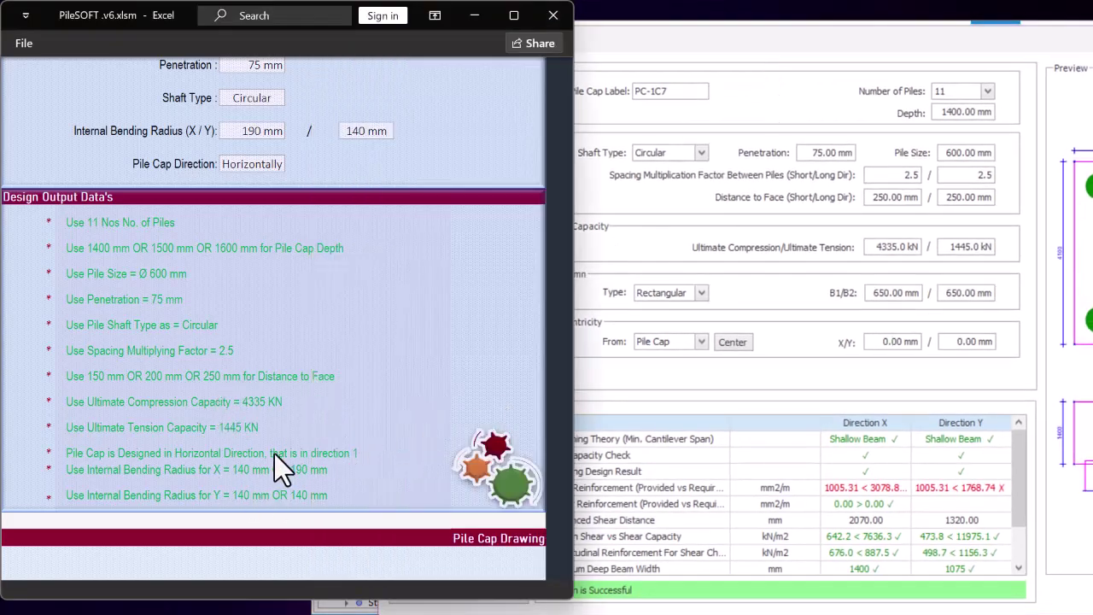
{"action": "left_click", "coordinate": [771, 259]}
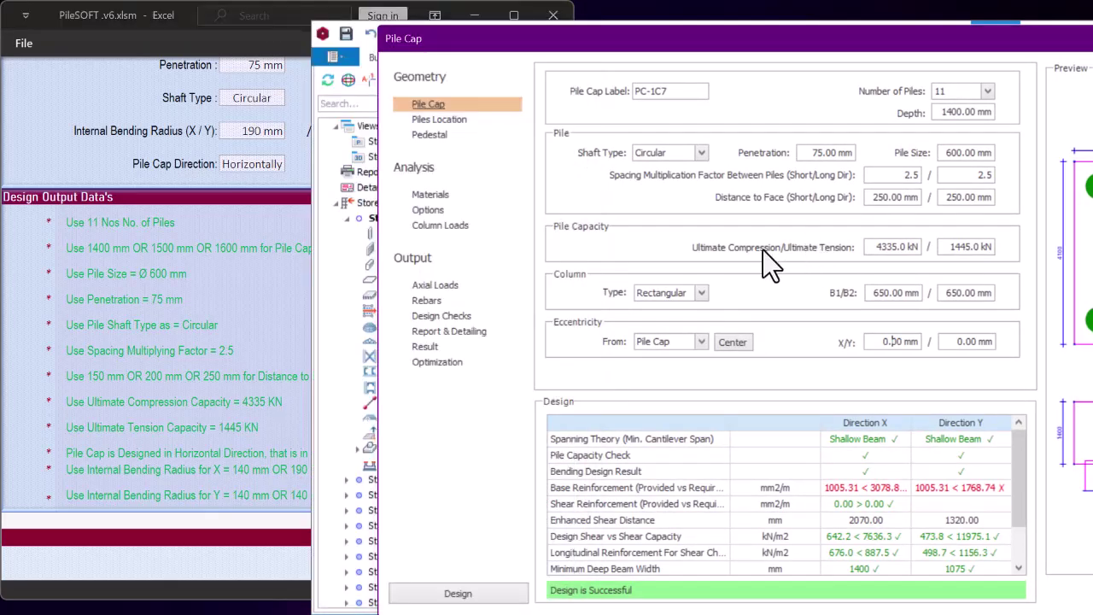
{"action": "left_click", "coordinate": [429, 211]}
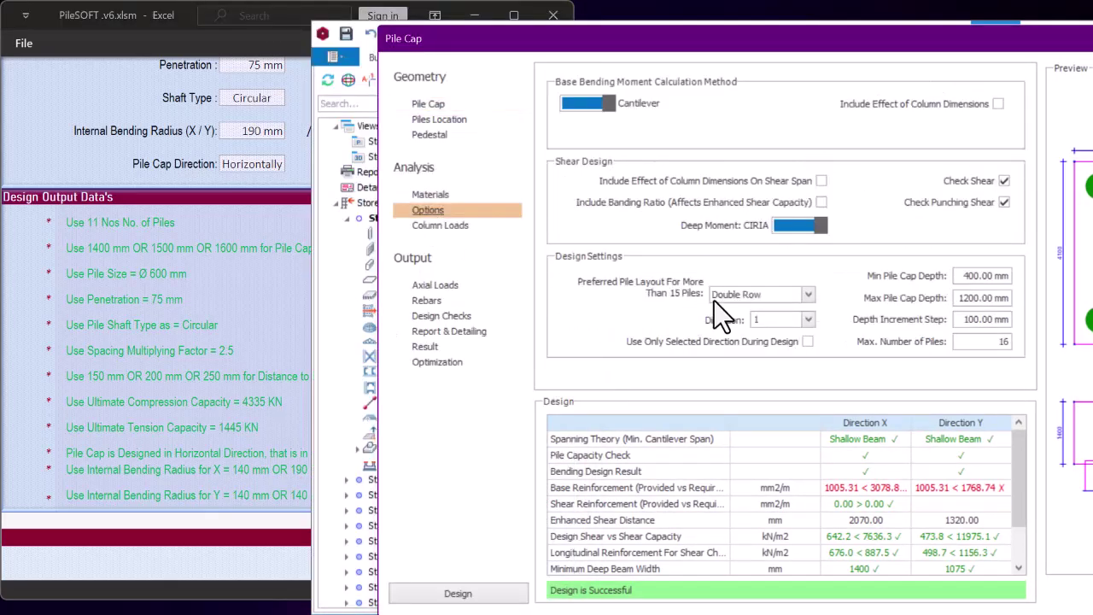
{"action": "left_click", "coordinate": [806, 320]}
{"action": "left_click", "coordinate": [777, 335]}
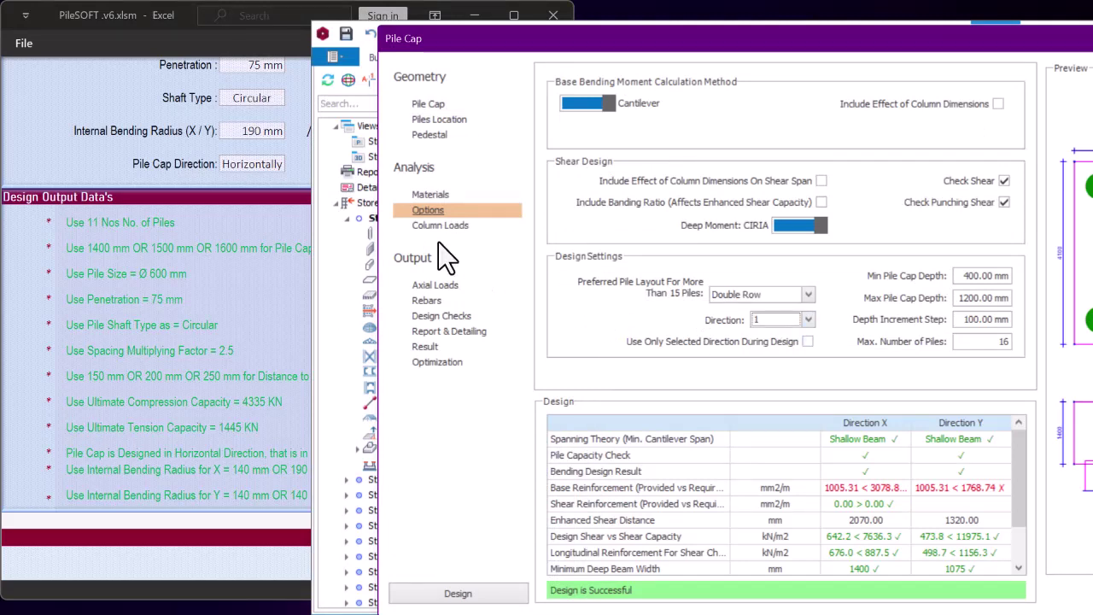
Set the base reinforcement diameter of PC-1C7 to 20 mm in both the X and Y directions
{"action": "left_click", "coordinate": [436, 300]}
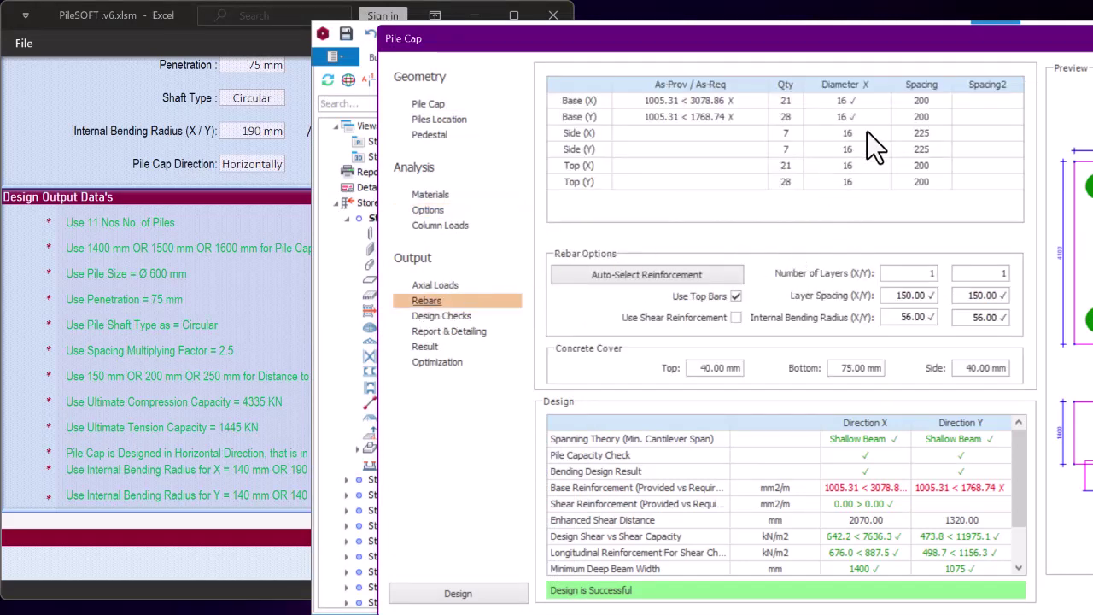
{"action": "left_click", "coordinate": [863, 98]}
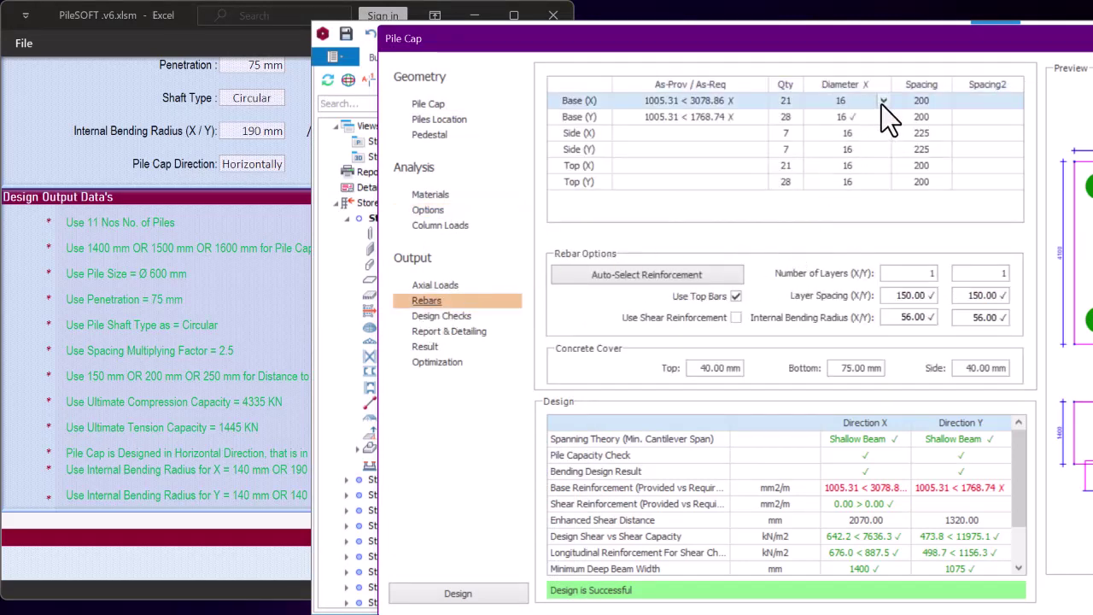
{"action": "left_click", "coordinate": [882, 101]}
{"action": "left_click", "coordinate": [850, 132]}
{"action": "left_click", "coordinate": [861, 119]}
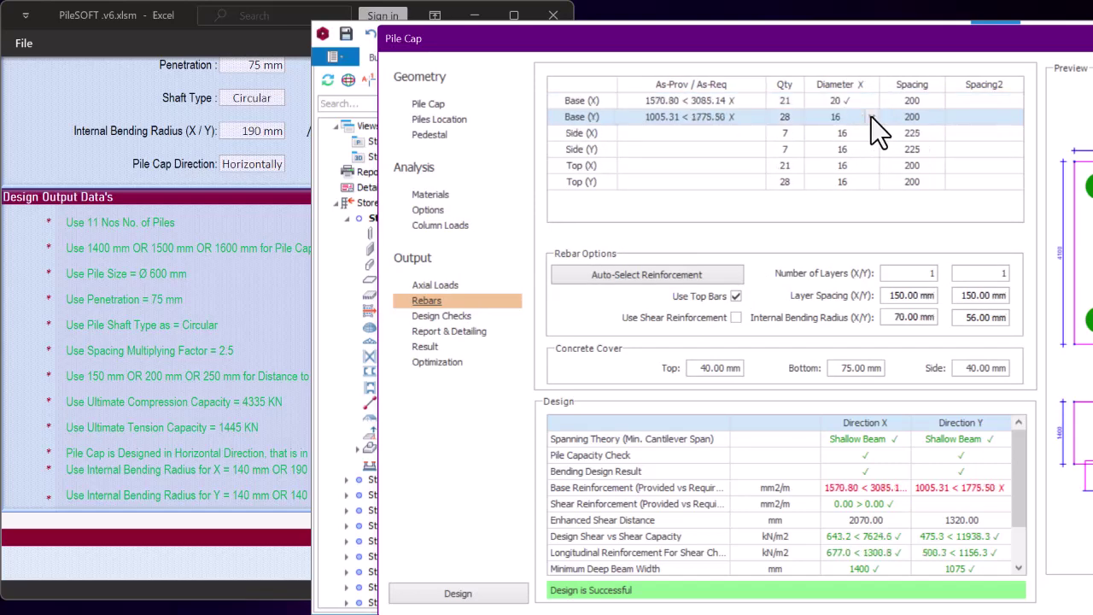
{"action": "left_click", "coordinate": [871, 117]}
{"action": "left_click", "coordinate": [857, 143]}
Set the base reinforcement spacing of PC-1C7 to 175 mm in both the X and Y directions
{"action": "left_click", "coordinate": [917, 103]}
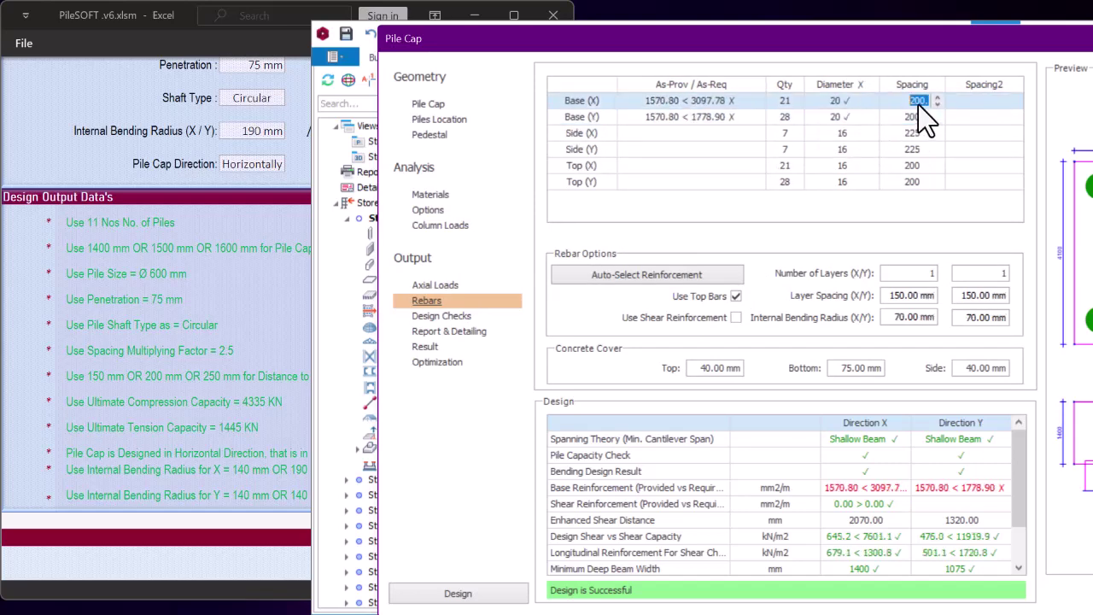
{"action": "left_click", "coordinate": [914, 100]}
{"action": "left_click_drag", "start_coordinate": [906, 38], "coordinate": [805, 28]}
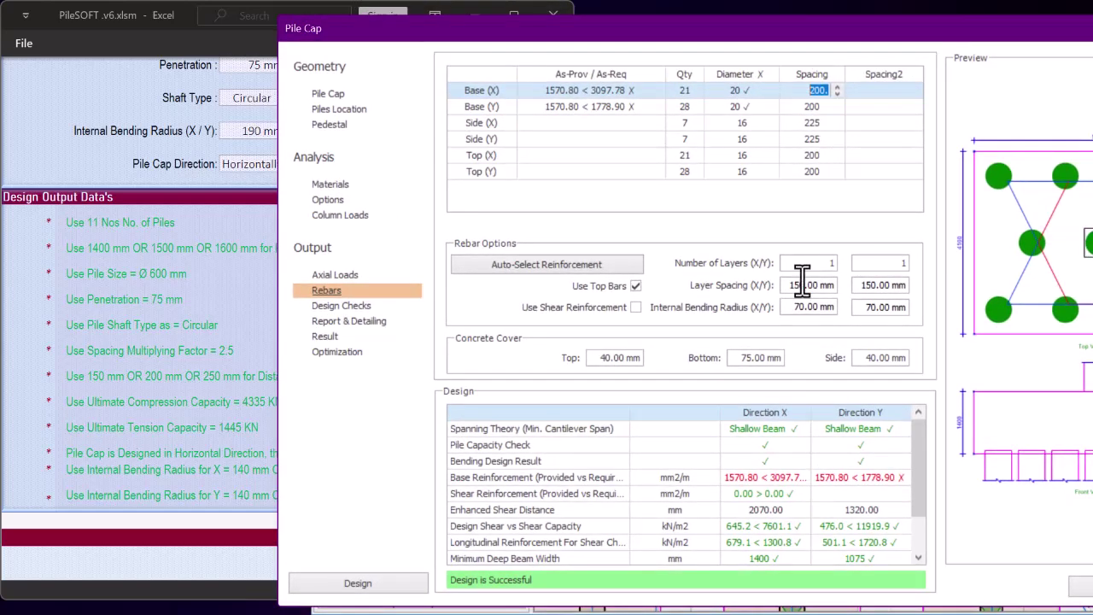
{"action": "type", "text": "175"}
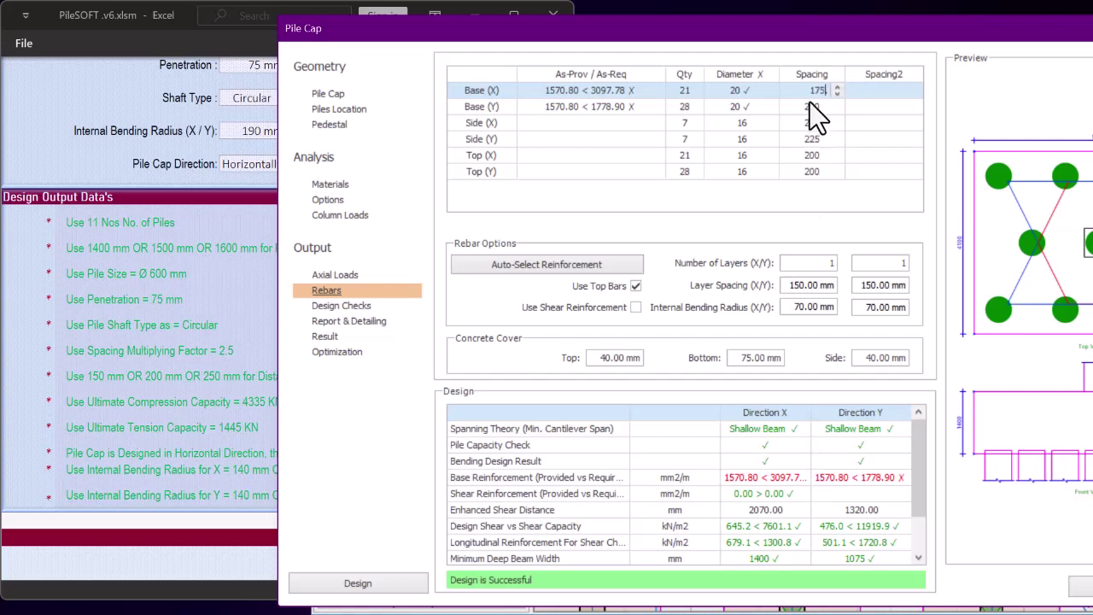
{"action": "key", "text": "Return"}
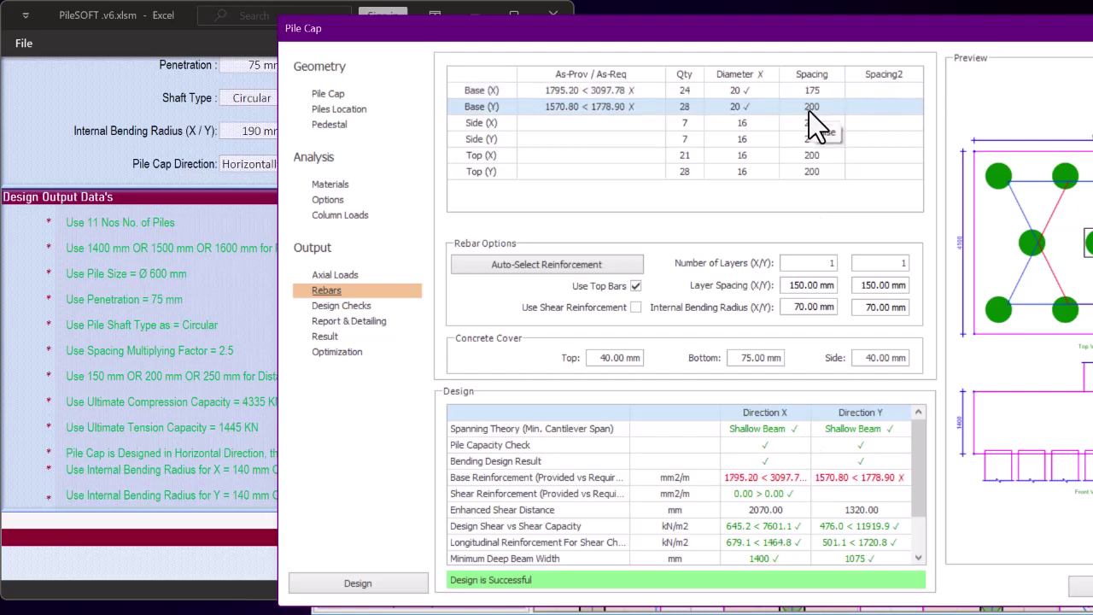
{"action": "left_click", "coordinate": [808, 111]}
{"action": "type", "text": "175."}
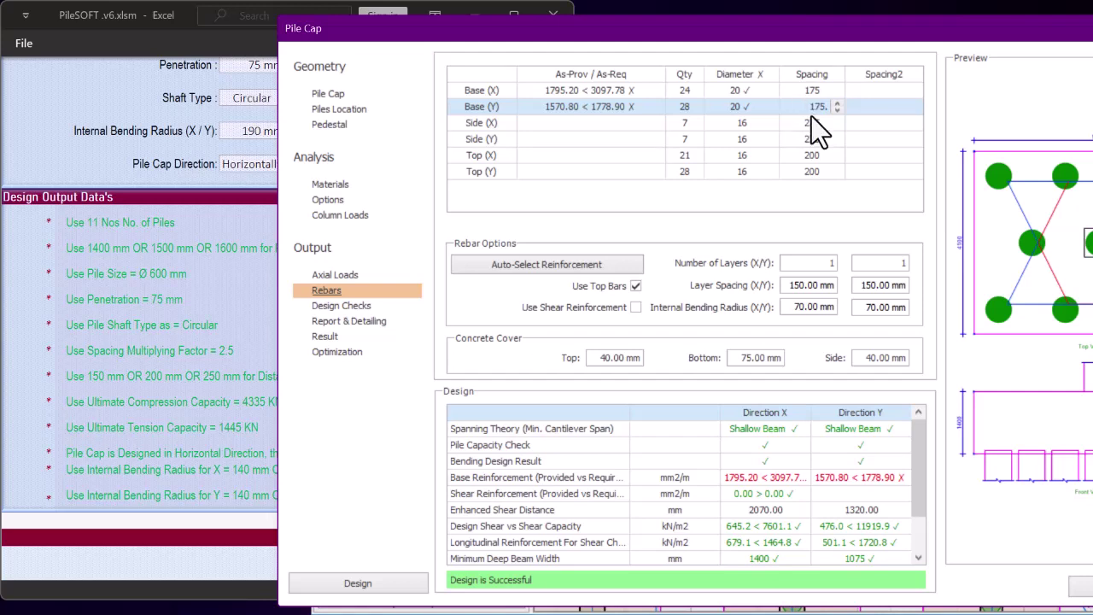
{"action": "key", "text": "Return"}
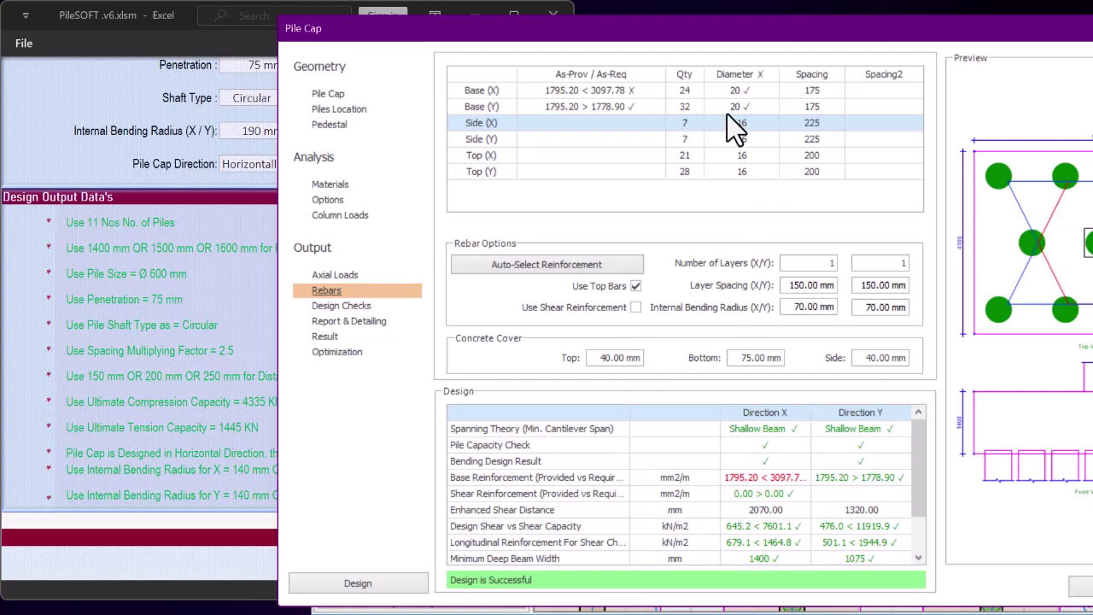
Try a depth of 1500 mm for PC-1C7 and restore it to 1400 mm
{"action": "left_click", "coordinate": [326, 95]}
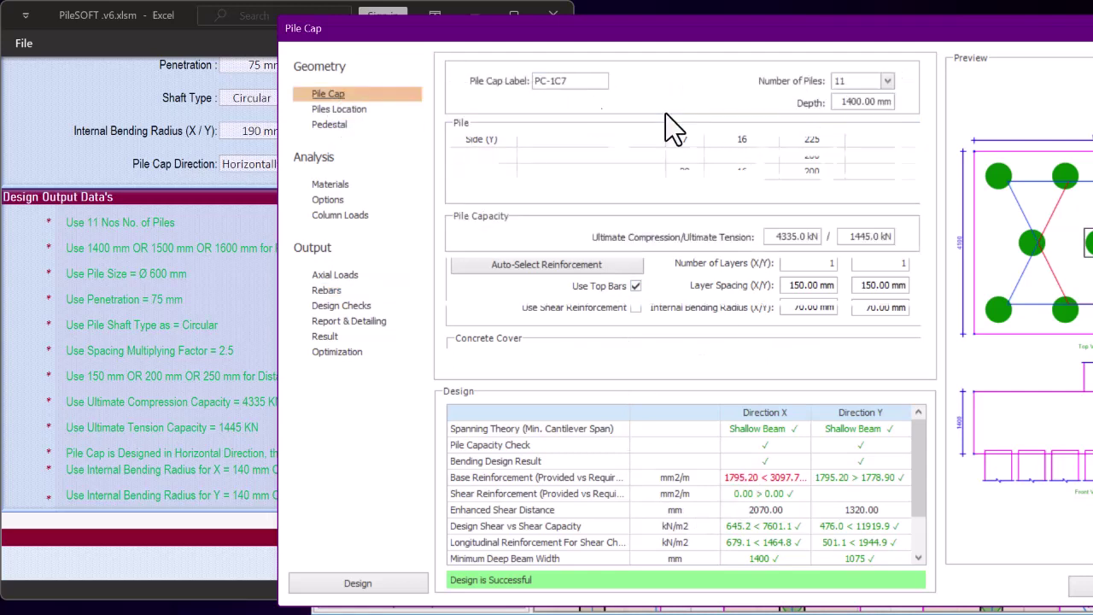
{"action": "left_click", "coordinate": [846, 102]}
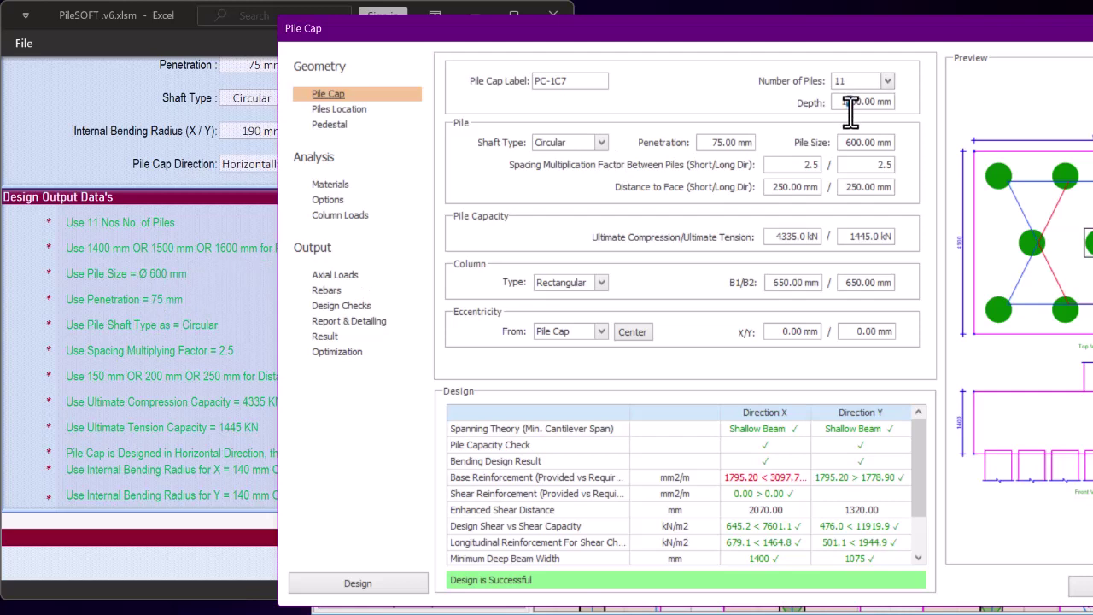
{"action": "type", "text": "5"}
{"action": "key", "text": "Return"}
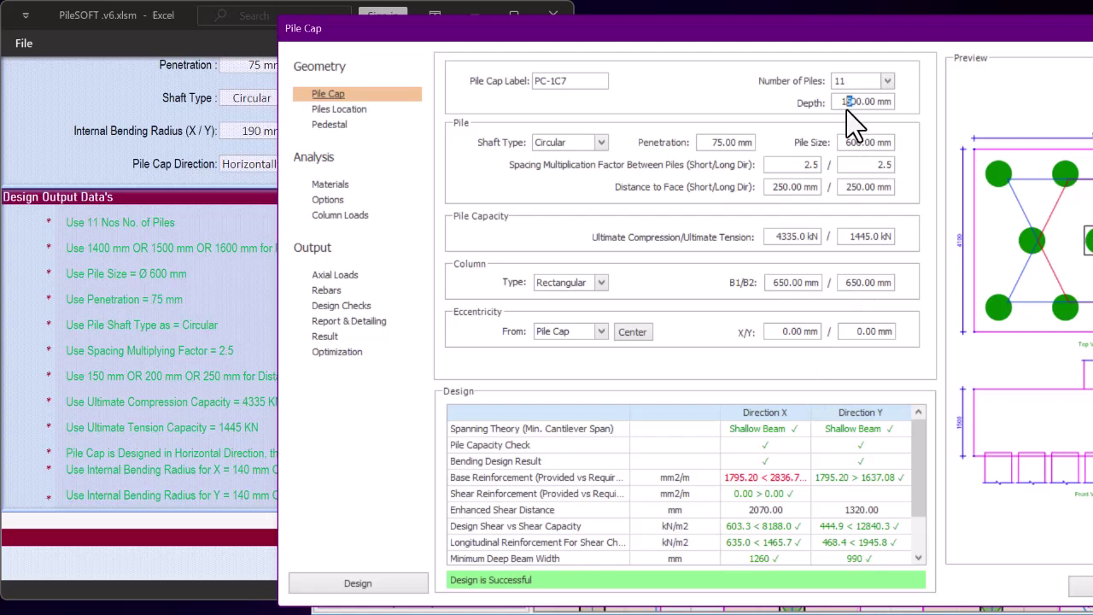
{"action": "type", "text": "4"}
{"action": "key", "text": "Return"}
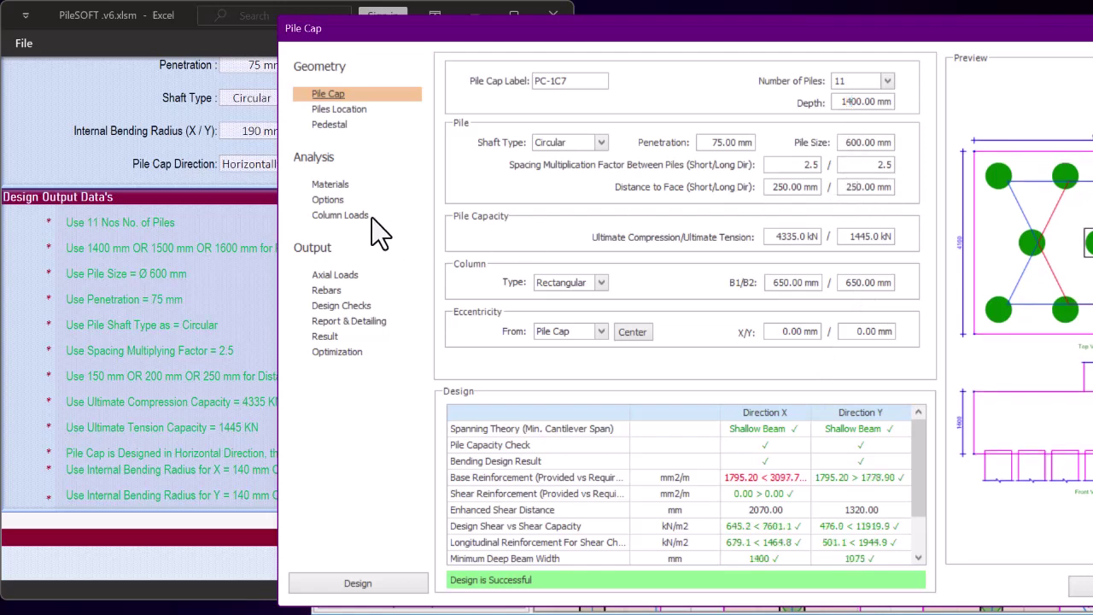
Set the diameter of the base X-direction bars of PC-1C7 to 25 mm
{"action": "left_click", "coordinate": [329, 291]}
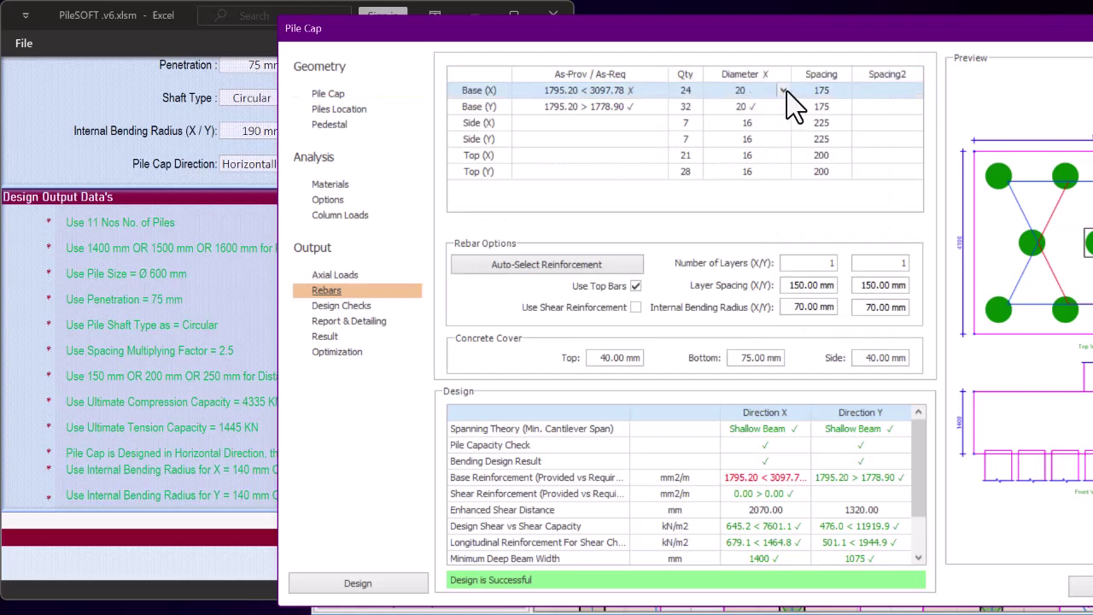
{"action": "left_click", "coordinate": [784, 92]}
{"action": "left_click", "coordinate": [728, 130]}
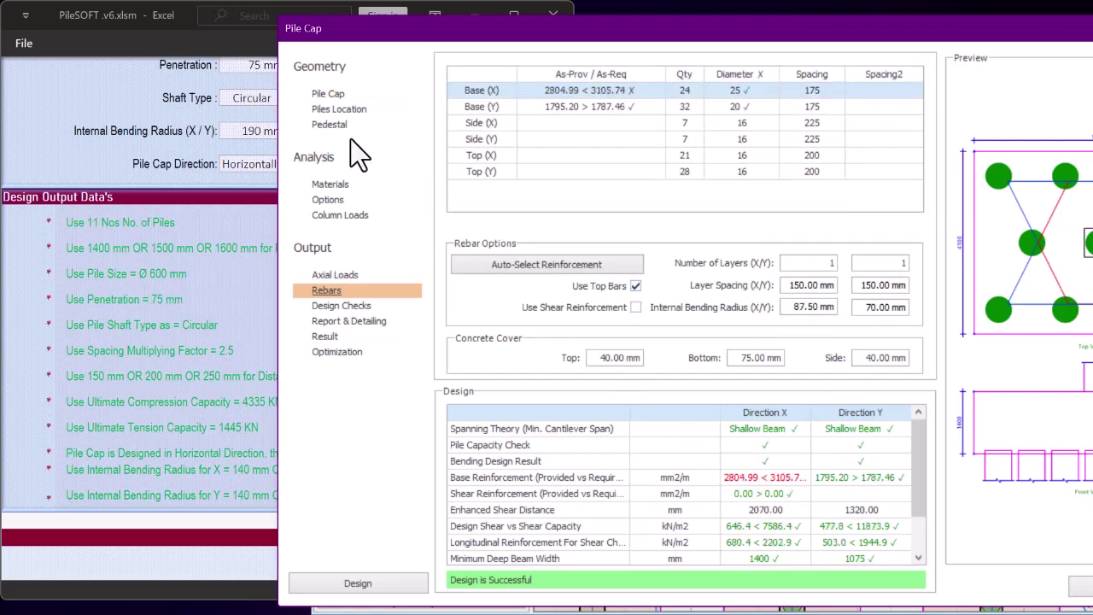
Increase the depth of PC-1C7 to PileSOFT's recommended 1600 mm and review the design results
{"action": "left_click", "coordinate": [328, 94]}
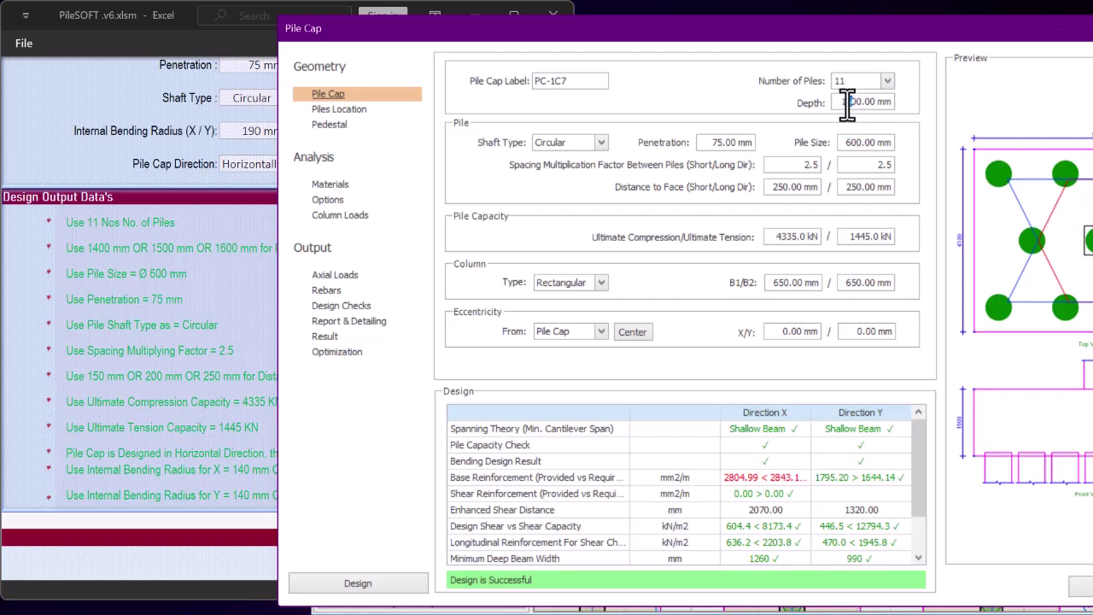
{"action": "scroll", "coordinate": [847, 103], "scroll_direction": "up", "scroll_amount": 1}
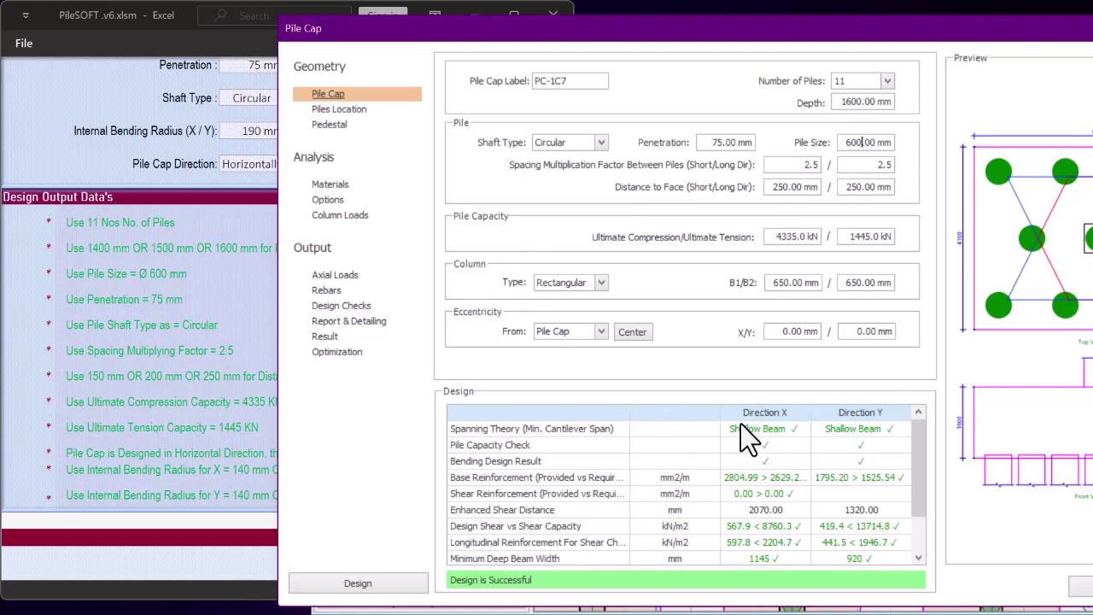
{"action": "scroll", "coordinate": [743, 427], "scroll_direction": "down", "scroll_amount": 1}
{"action": "left_click", "coordinate": [861, 141]}
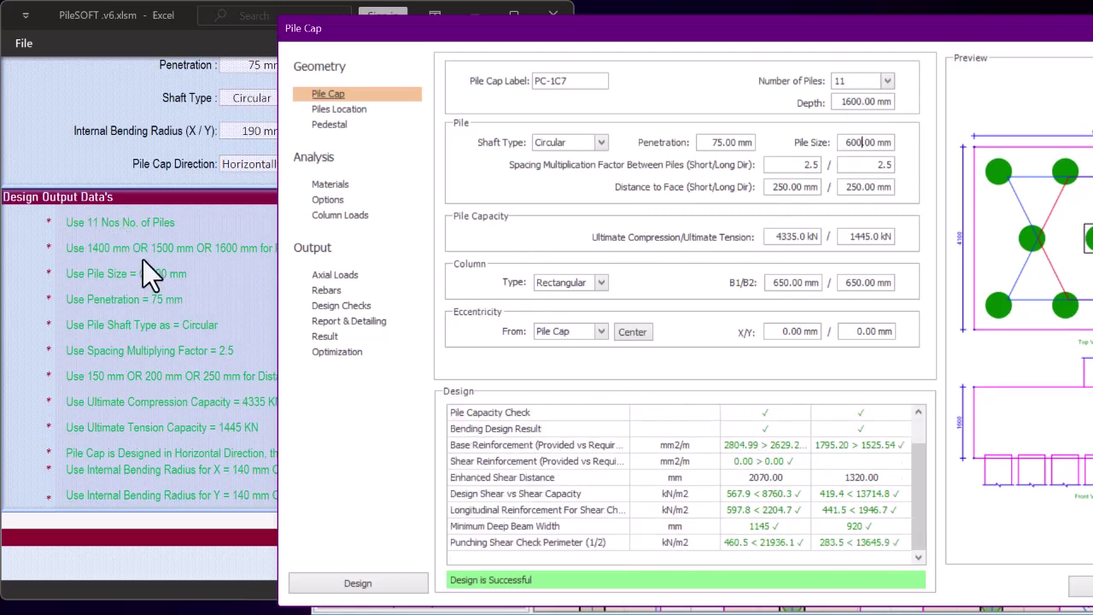
{"action": "left_click", "coordinate": [872, 103]}
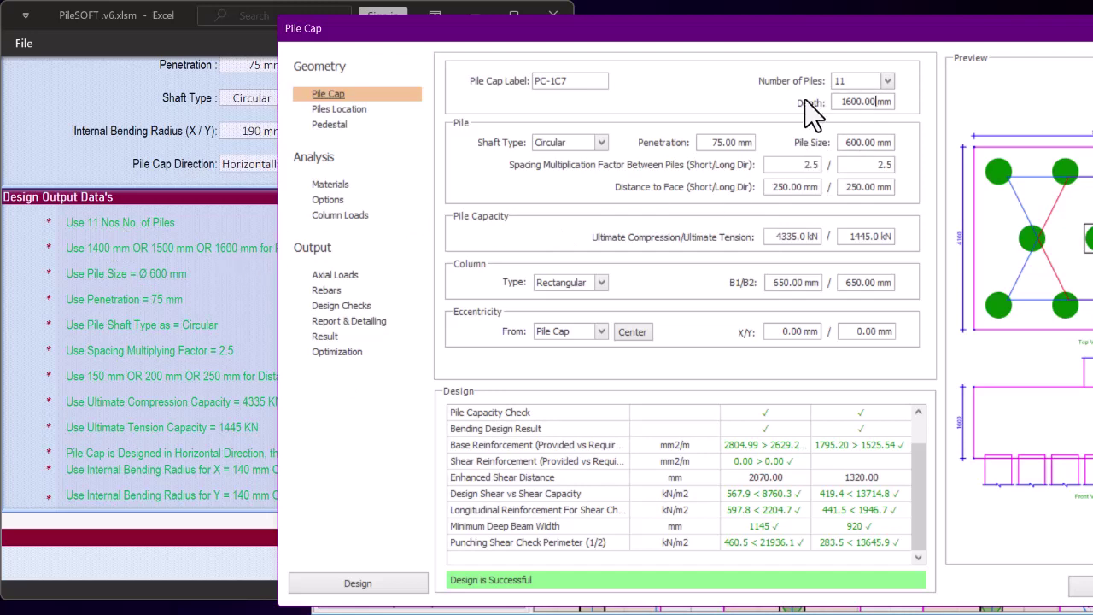
Examine the design results and bearing stress check of PC-1C7, and look up PileSOFT's recommended internal bending radii
{"action": "left_click_drag", "start_coordinate": [704, 37], "coordinate": [772, 38]}
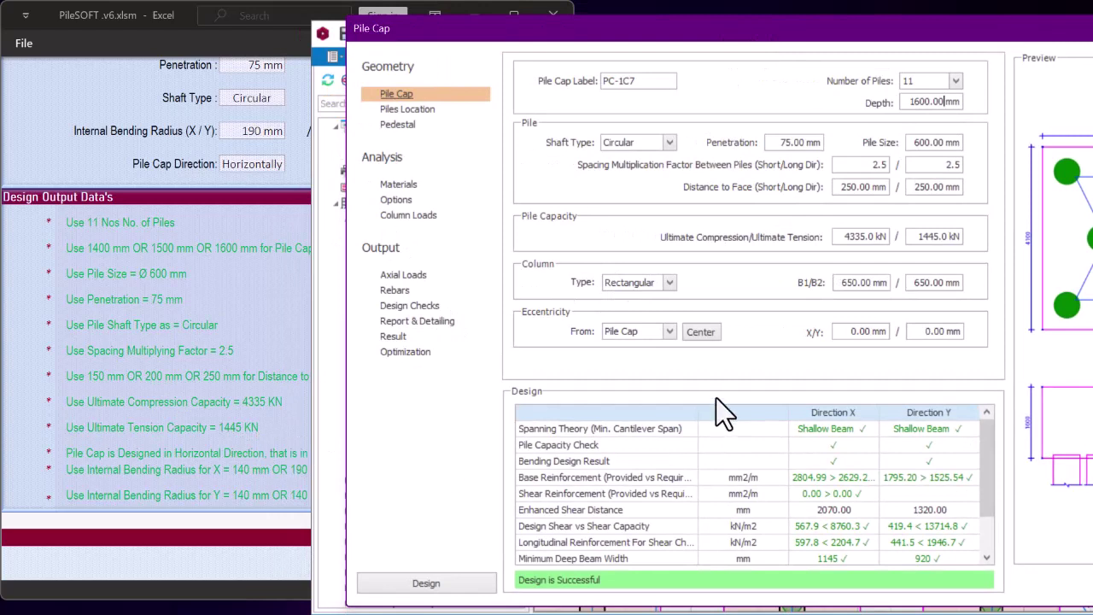
{"action": "scroll", "coordinate": [837, 451], "scroll_direction": "down", "scroll_amount": 1}
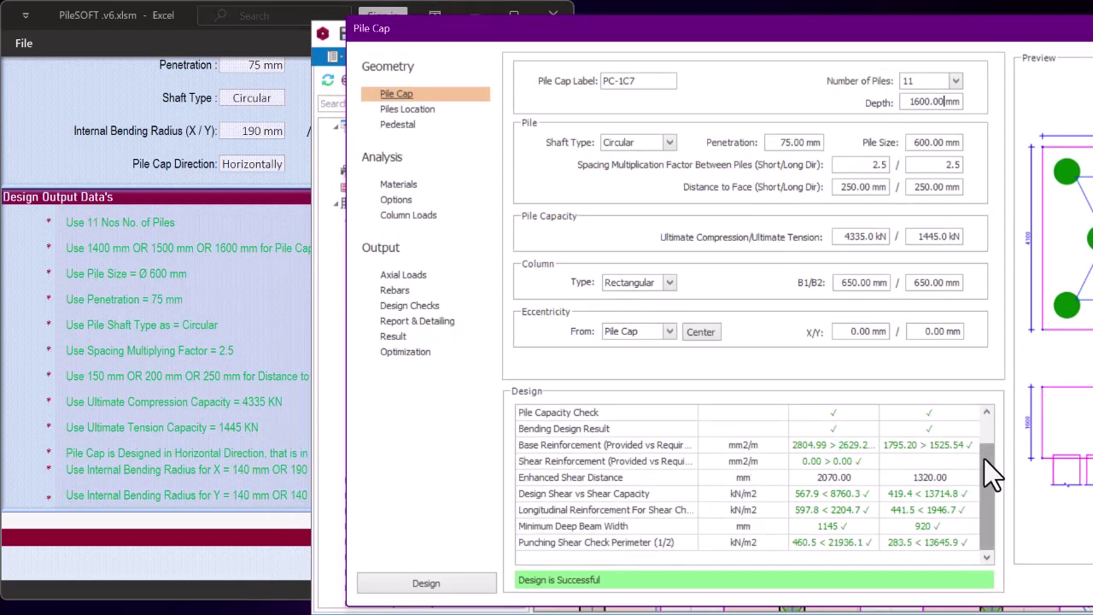
{"action": "scroll", "coordinate": [984, 458], "scroll_direction": "up", "scroll_amount": 1}
{"action": "scroll", "coordinate": [987, 427], "scroll_direction": "down", "scroll_amount": 1}
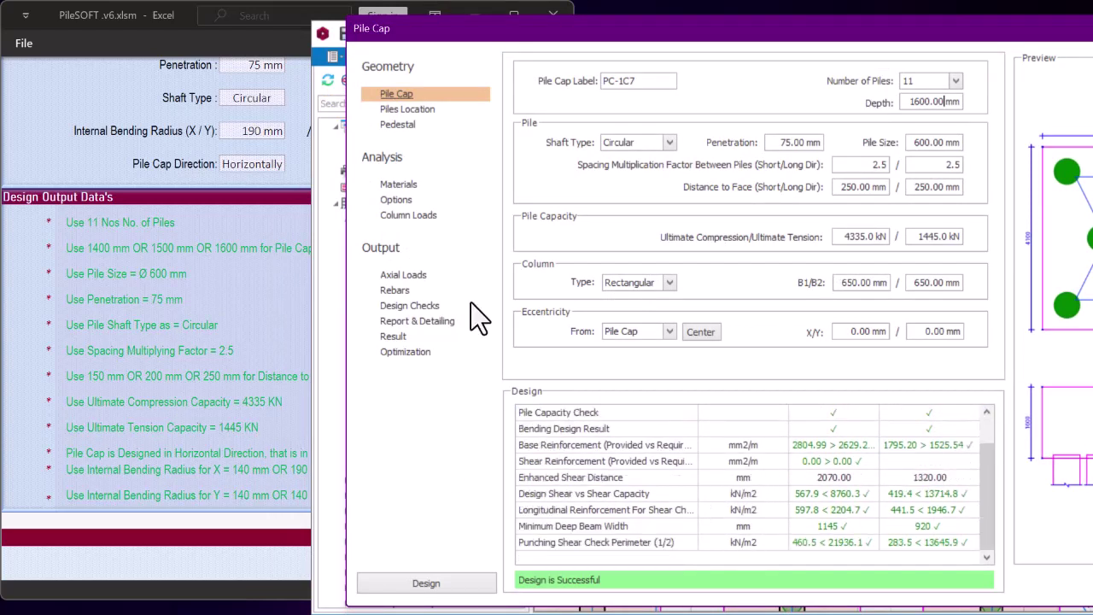
{"action": "left_click", "coordinate": [421, 309]}
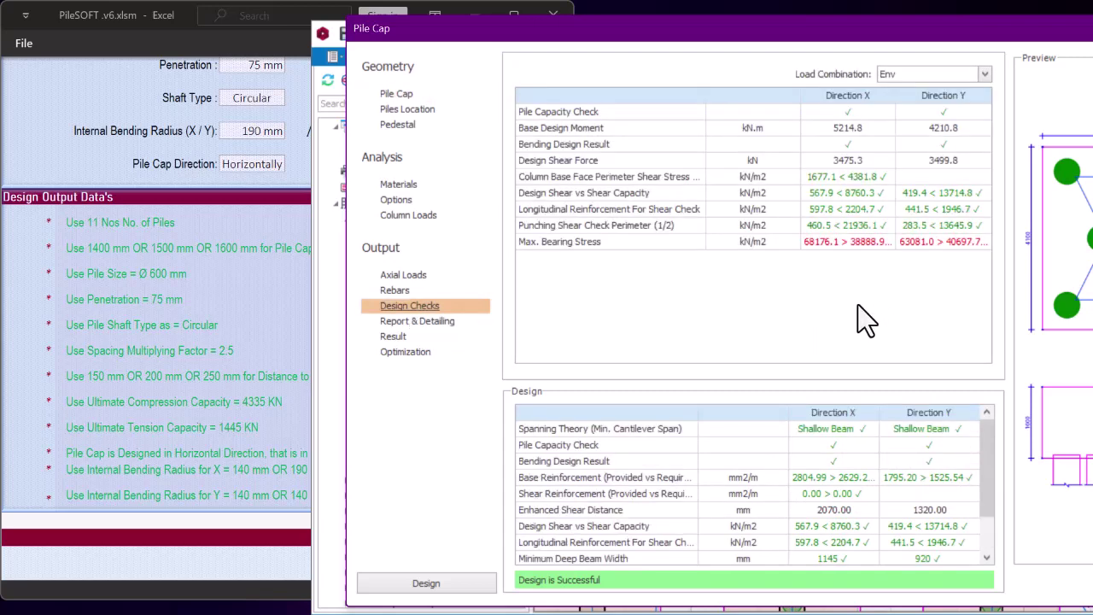
{"action": "left_click", "coordinate": [120, 476]}
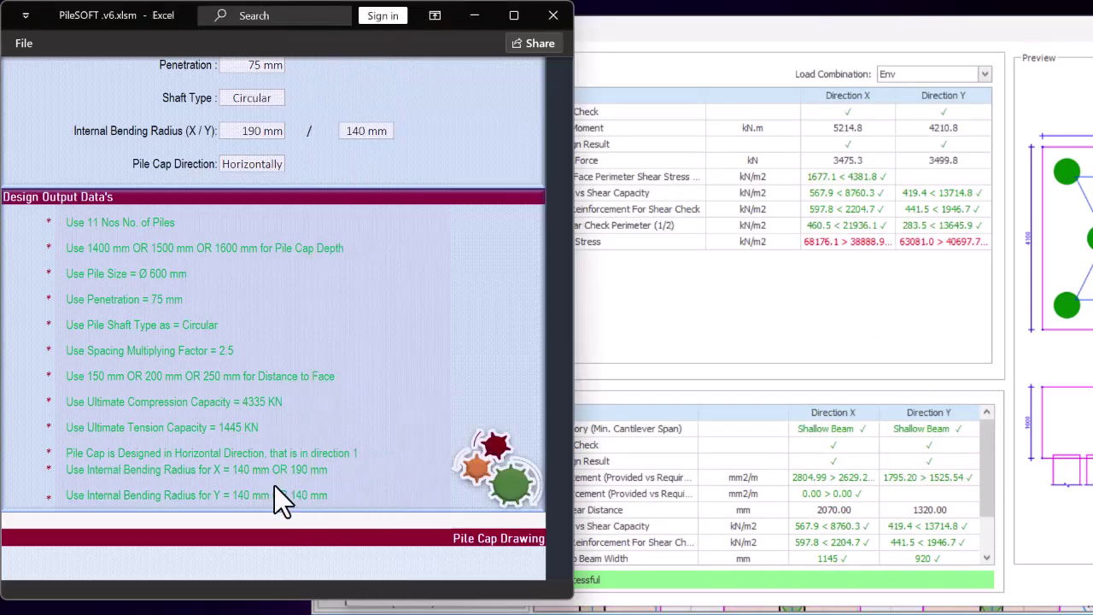
In ProtaStructure, set the internal bending radii of PC-1C7 to 190 mm in X and 140 mm in Y, review the design checks and accept
{"action": "left_click", "coordinate": [718, 328]}
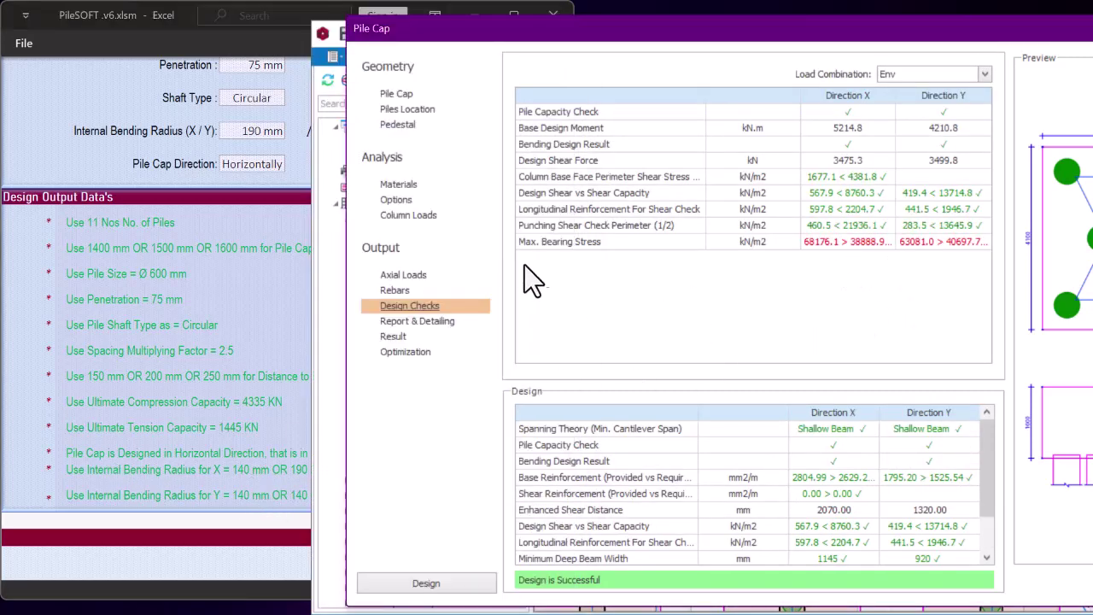
{"action": "left_click", "coordinate": [395, 290]}
{"action": "double_click", "coordinate": [880, 307]}
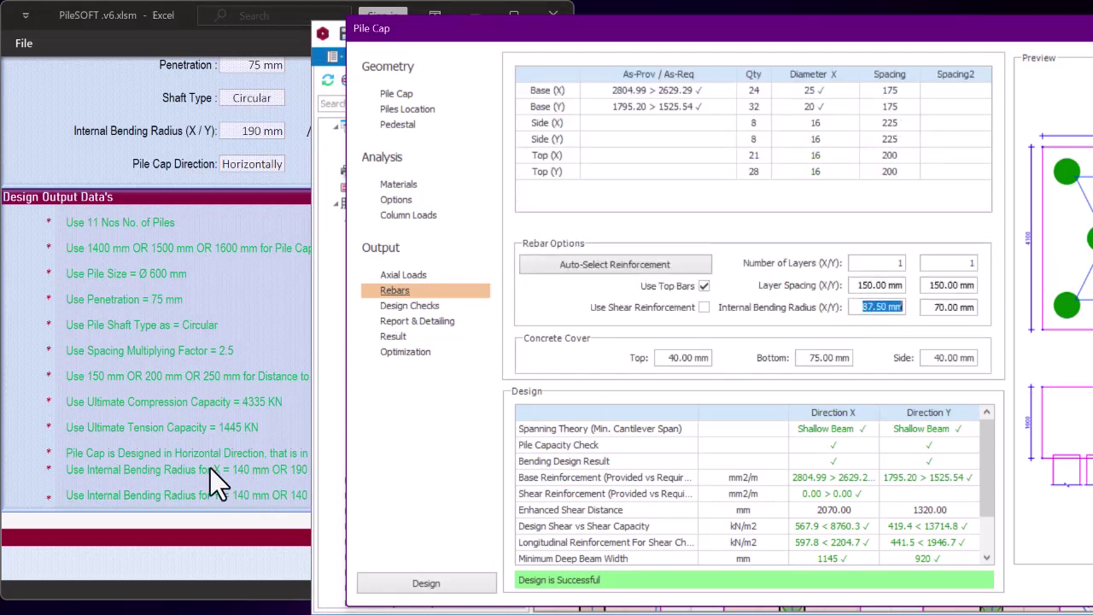
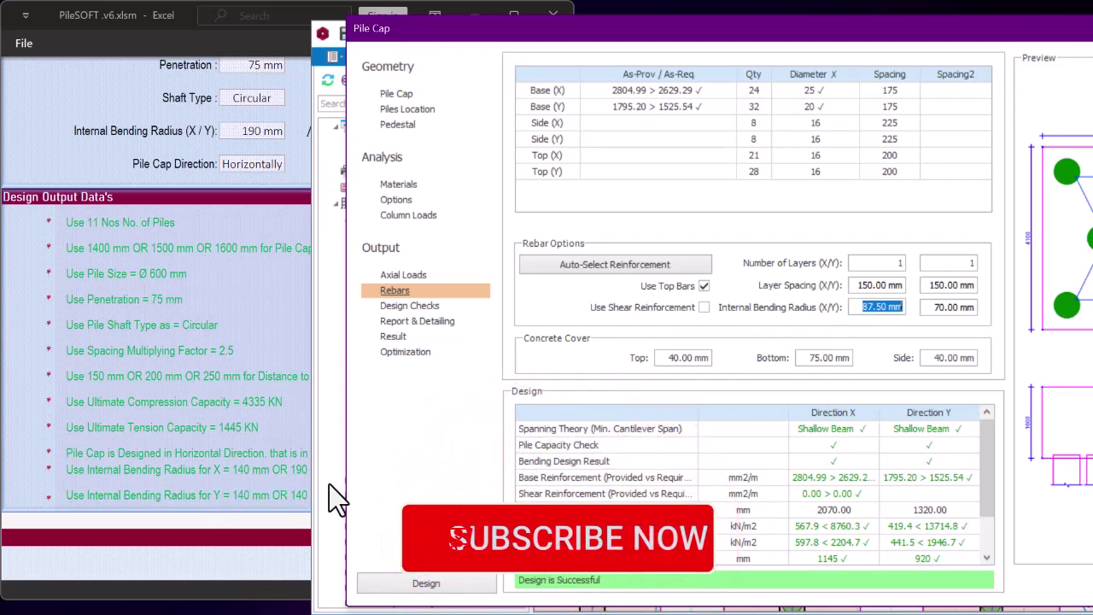
{"action": "type", "text": "190"}
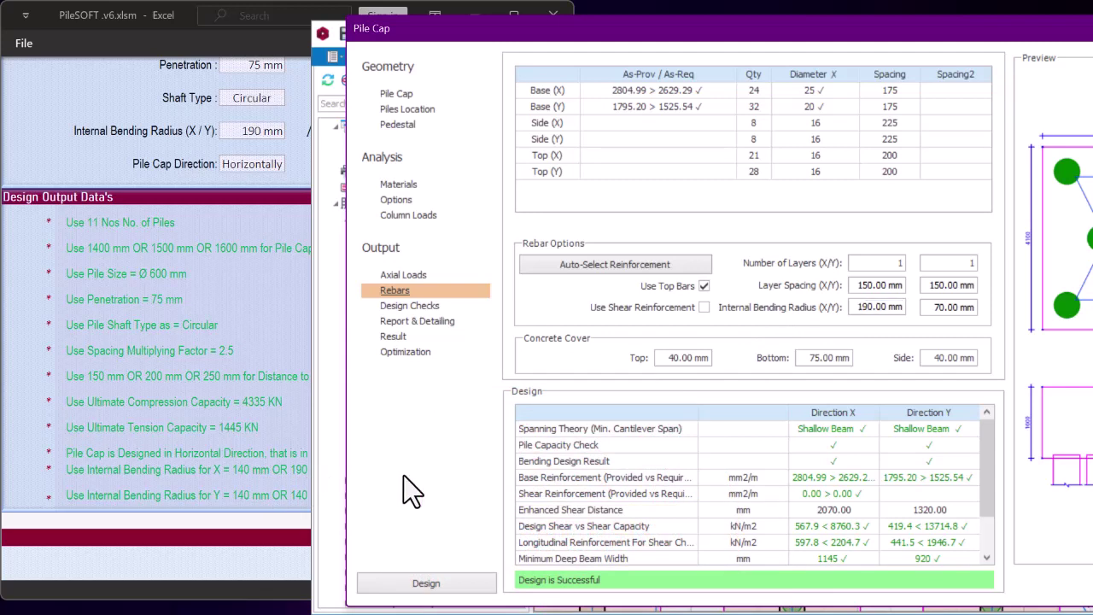
{"action": "left_click", "coordinate": [939, 307]}
{"action": "type", "text": "140"}
{"action": "left_click", "coordinate": [862, 312]}
{"action": "left_click", "coordinate": [412, 306]}
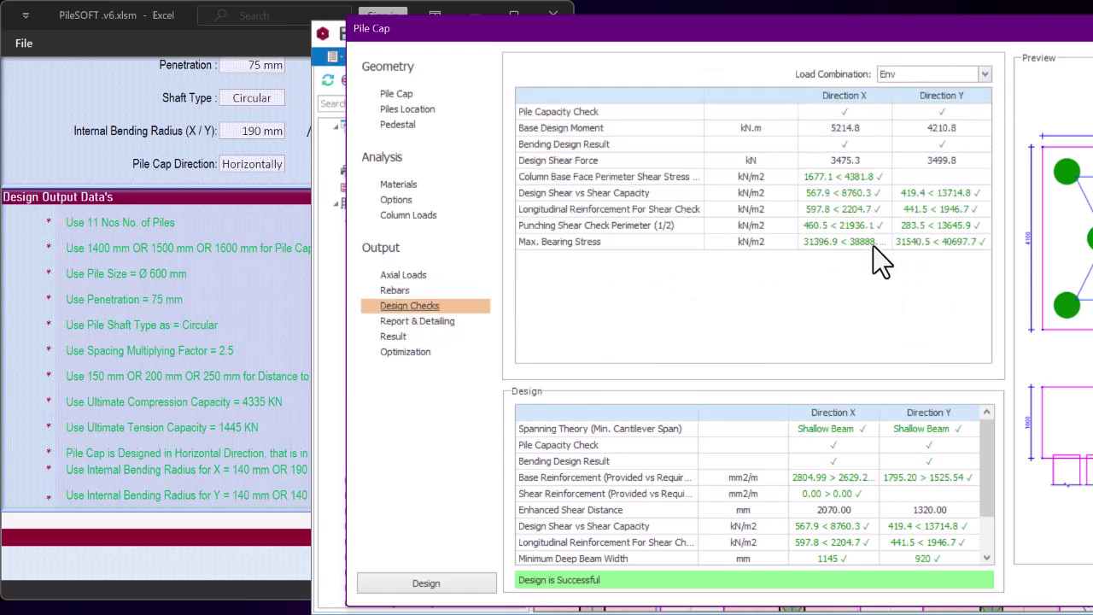
{"action": "left_click_drag", "start_coordinate": [866, 38], "coordinate": [687, 34]}
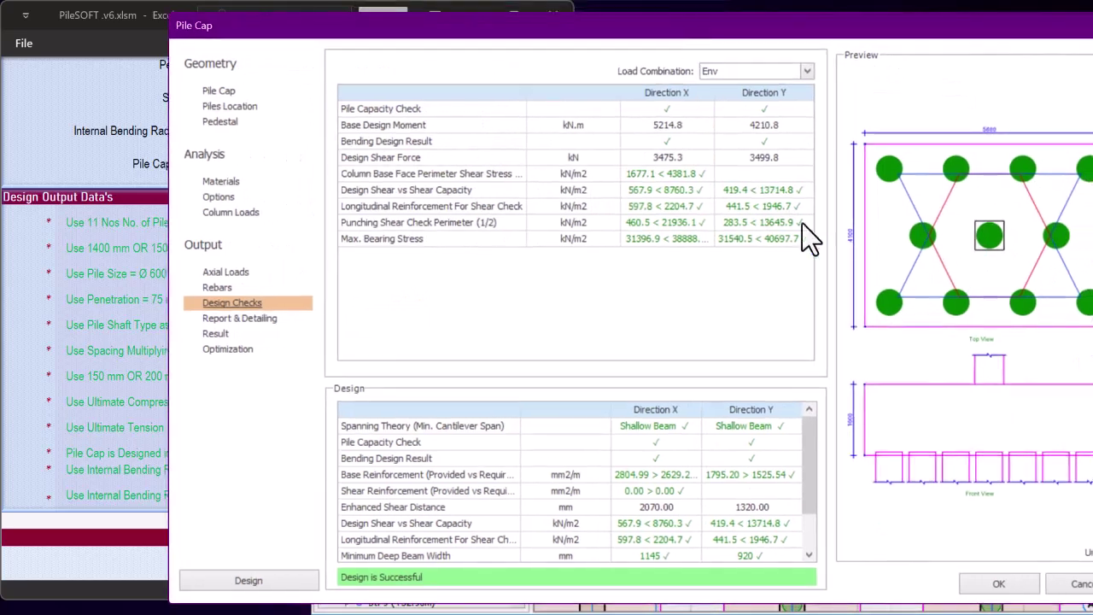
{"action": "left_click", "coordinate": [990, 586]}
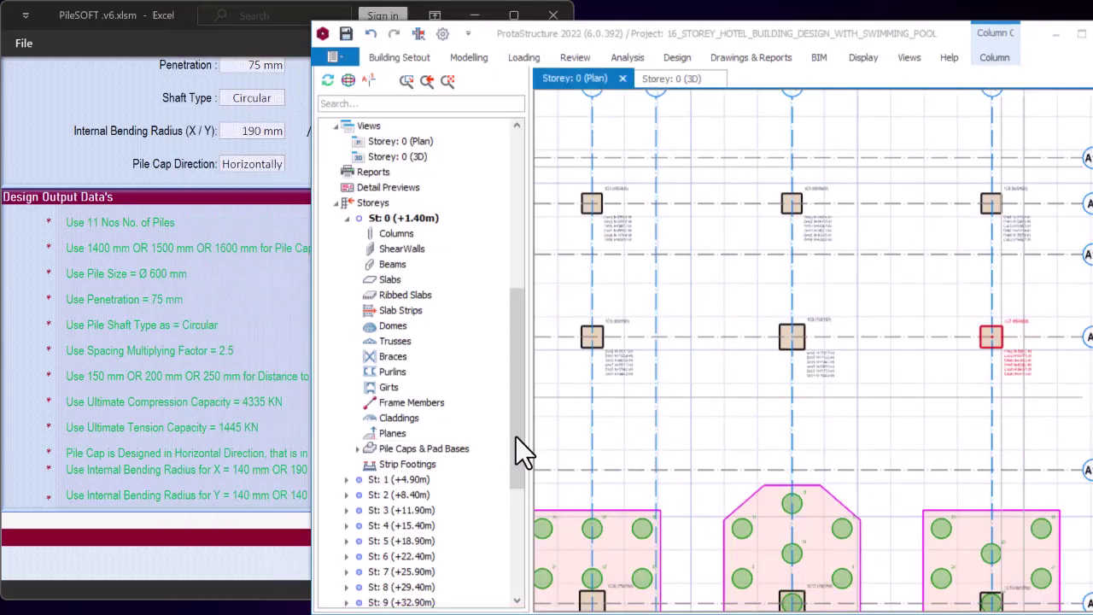
Edit PC-1C7 to set its distance to face to 150 mm in both directions, and accept the revised pile cap
{"action": "middle_click_drag", "start_coordinate": [844, 320], "coordinate": [760, 322]}
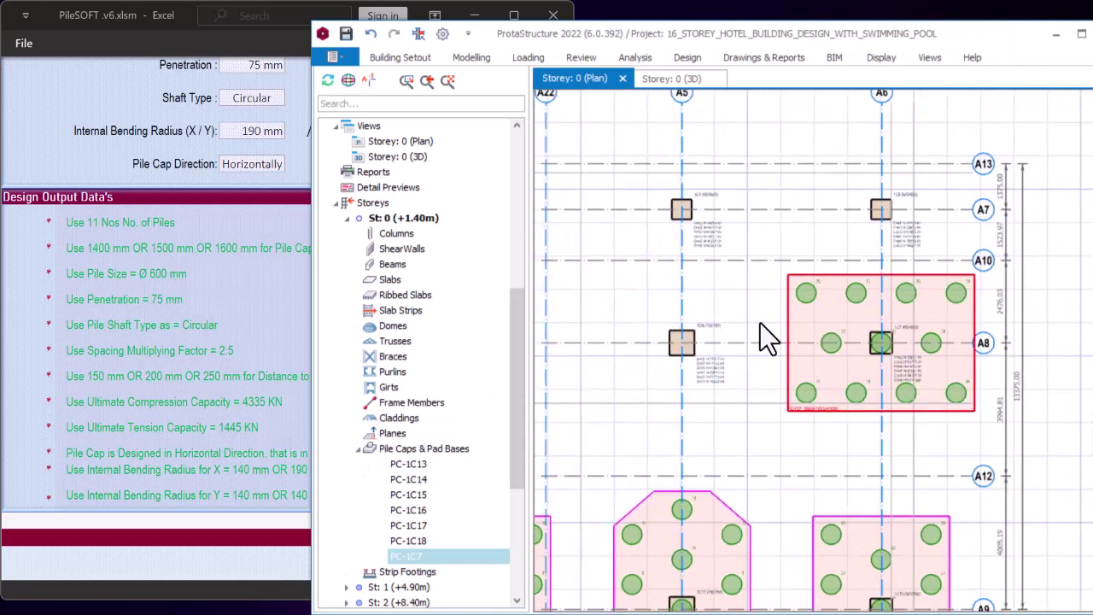
{"action": "left_click", "coordinate": [840, 276]}
{"action": "right_click", "coordinate": [836, 234]}
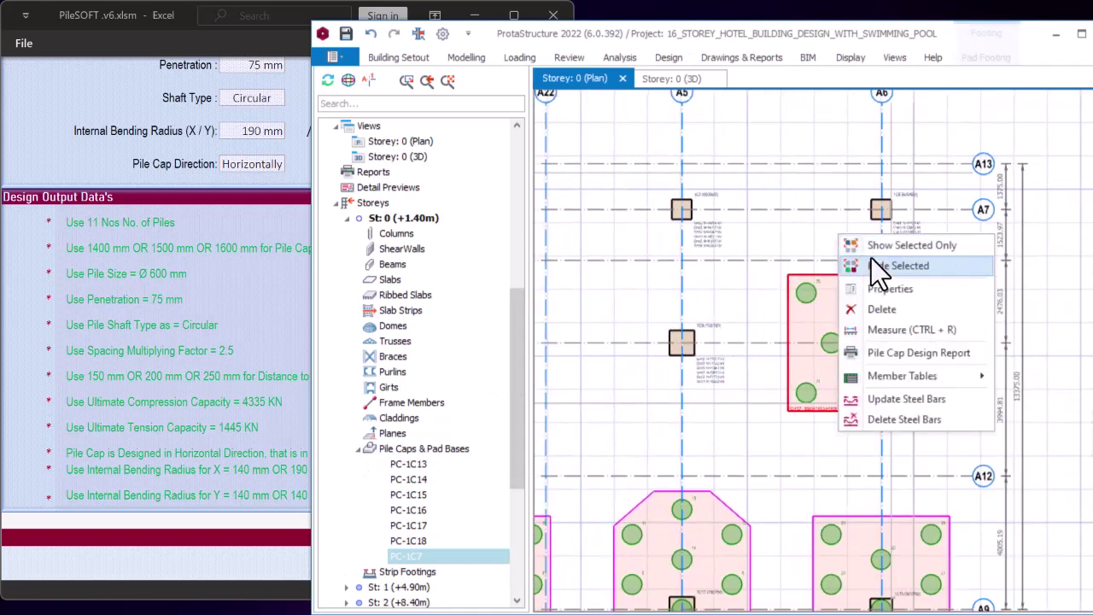
{"action": "left_click", "coordinate": [882, 288]}
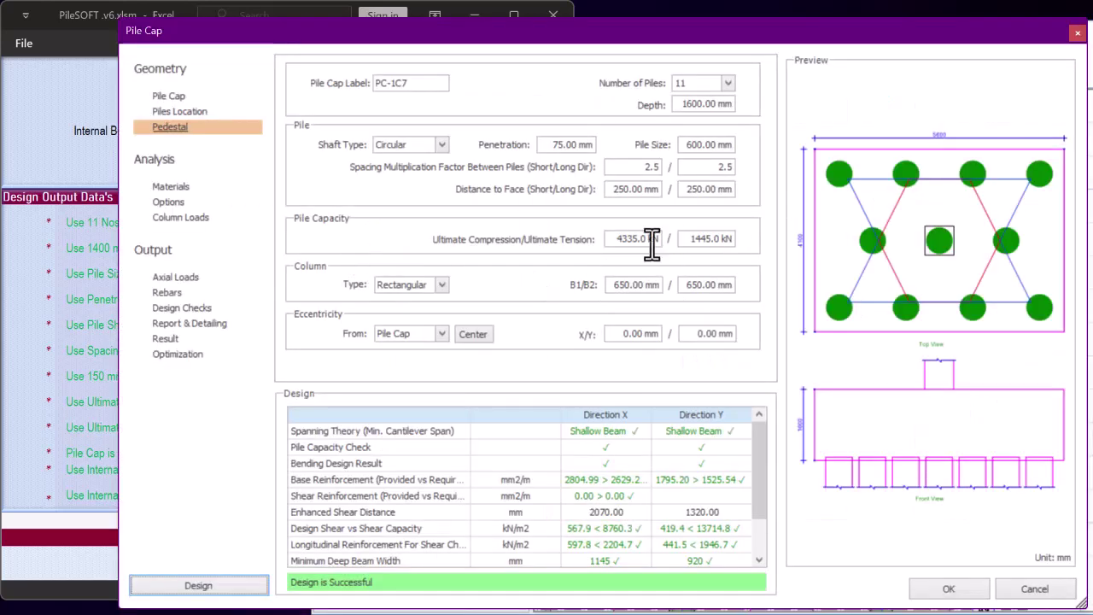
{"action": "left_click_drag", "start_coordinate": [623, 34], "coordinate": [880, 57]}
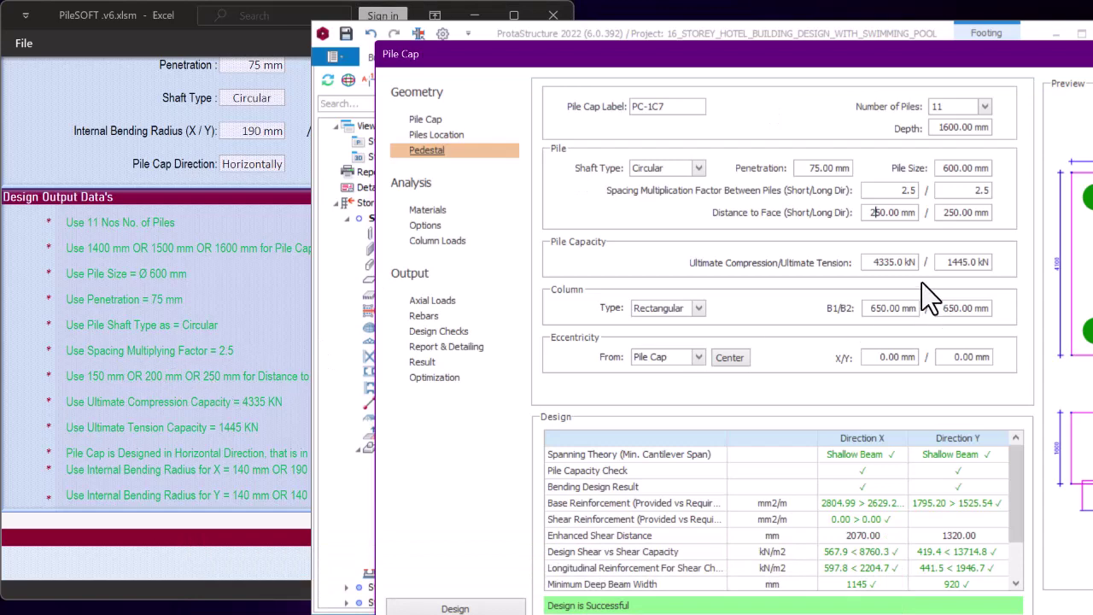
{"action": "left_click_drag", "start_coordinate": [875, 212], "coordinate": [863, 218]}
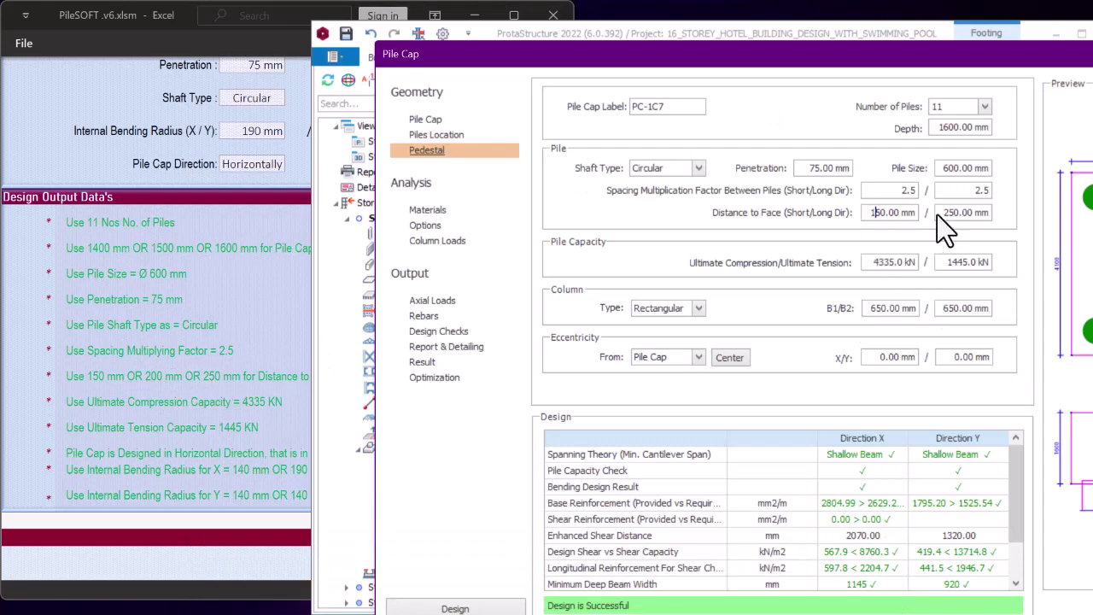
{"action": "left_click_drag", "start_coordinate": [947, 212], "coordinate": [942, 214]}
{"action": "type", "text": "1"}
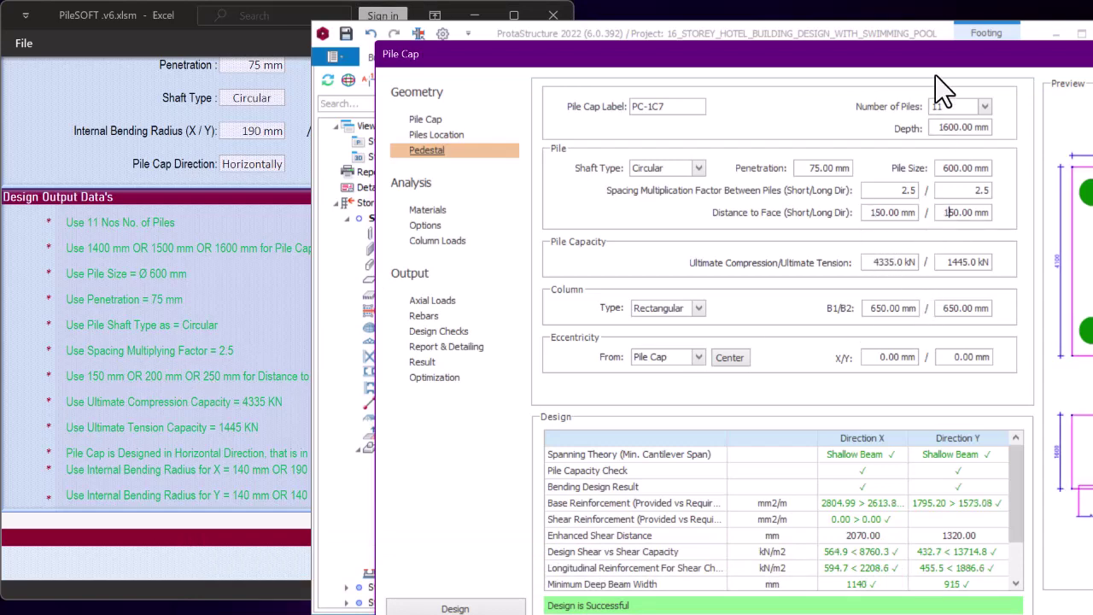
{"action": "left_click_drag", "start_coordinate": [935, 75], "coordinate": [732, 60]}
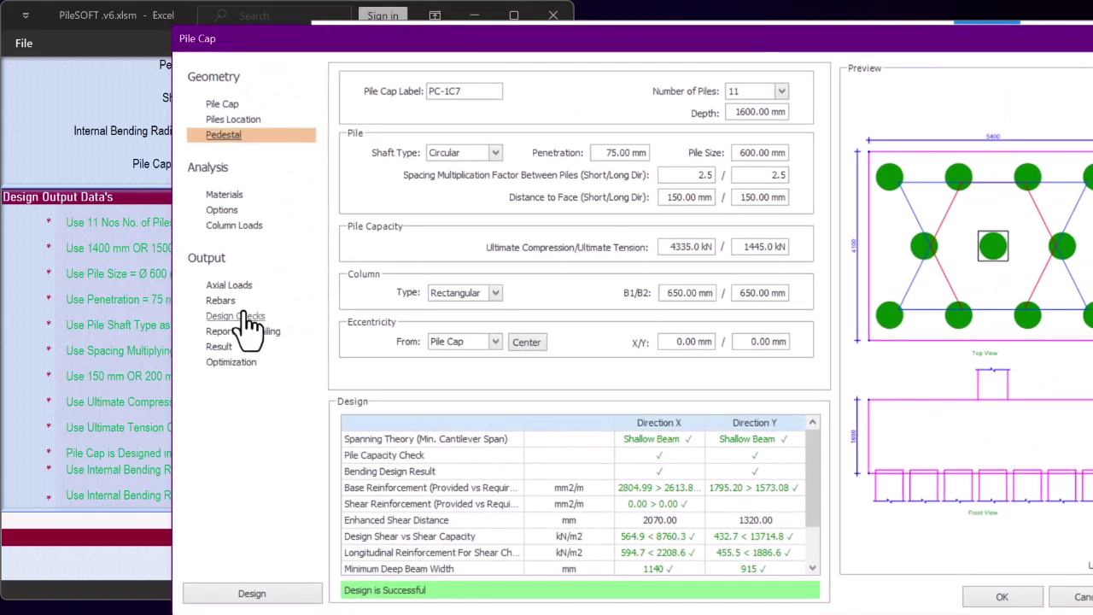
{"action": "left_click", "coordinate": [246, 318]}
{"action": "left_click", "coordinate": [1016, 600]}
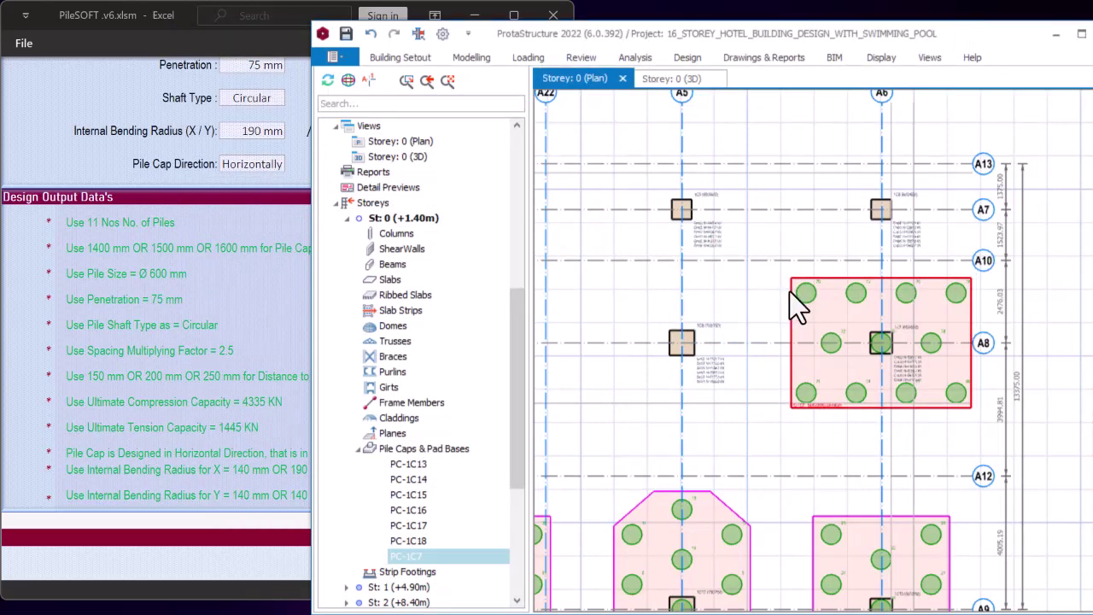
Start a new pile cap for column 1C8 on grid A5/A8 and display its column loads
{"action": "scroll", "coordinate": [777, 299], "scroll_direction": "up", "scroll_amount": 1}
{"action": "scroll", "coordinate": [793, 314], "scroll_direction": "down", "scroll_amount": 1}
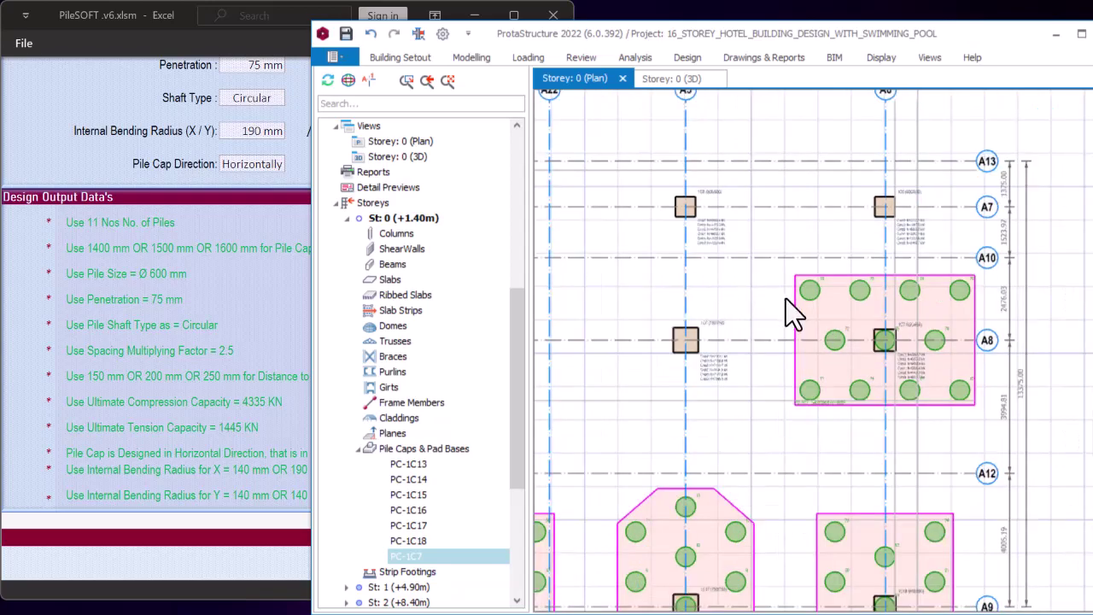
{"action": "scroll", "coordinate": [764, 268], "scroll_direction": "down", "scroll_amount": 1}
{"action": "left_click", "coordinate": [1081, 33]}
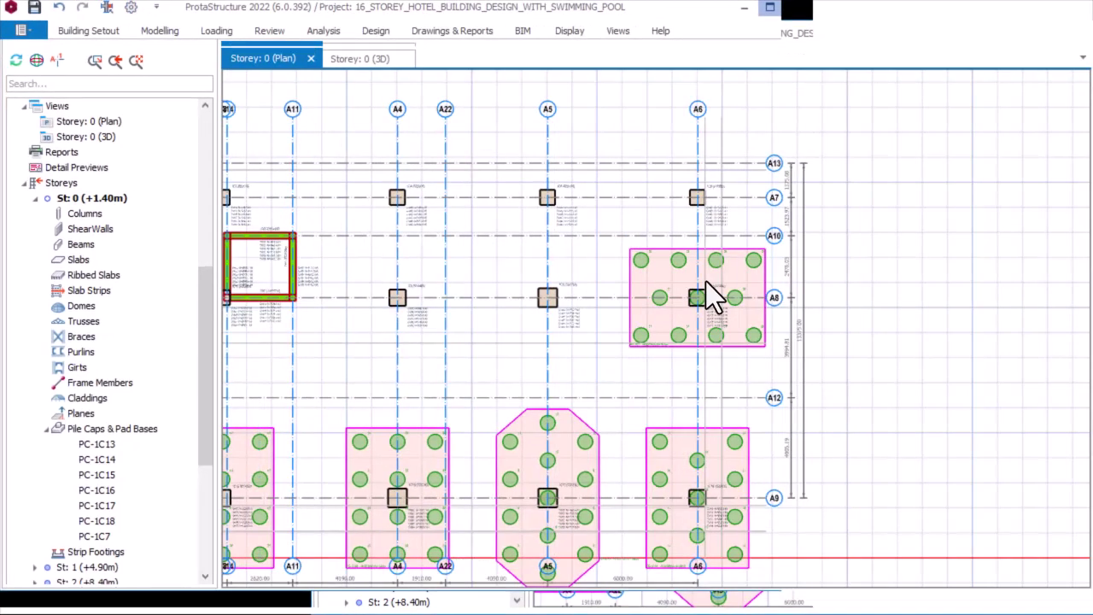
{"action": "scroll", "coordinate": [675, 299], "scroll_direction": "down", "scroll_amount": 2}
{"action": "scroll", "coordinate": [627, 295], "scroll_direction": "up", "scroll_amount": 5}
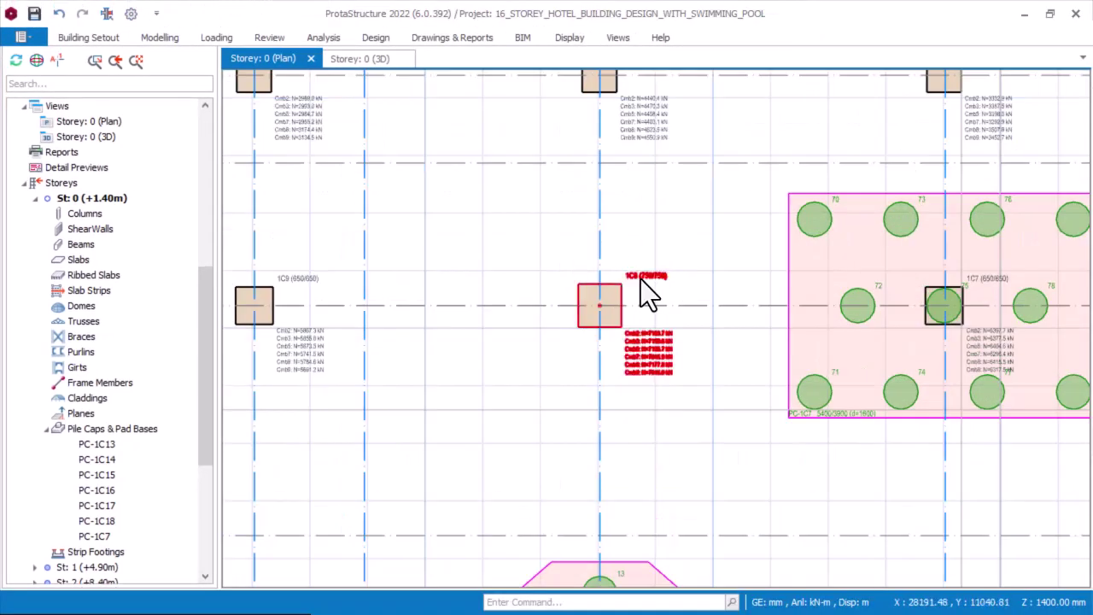
{"action": "left_click", "coordinate": [1049, 13]}
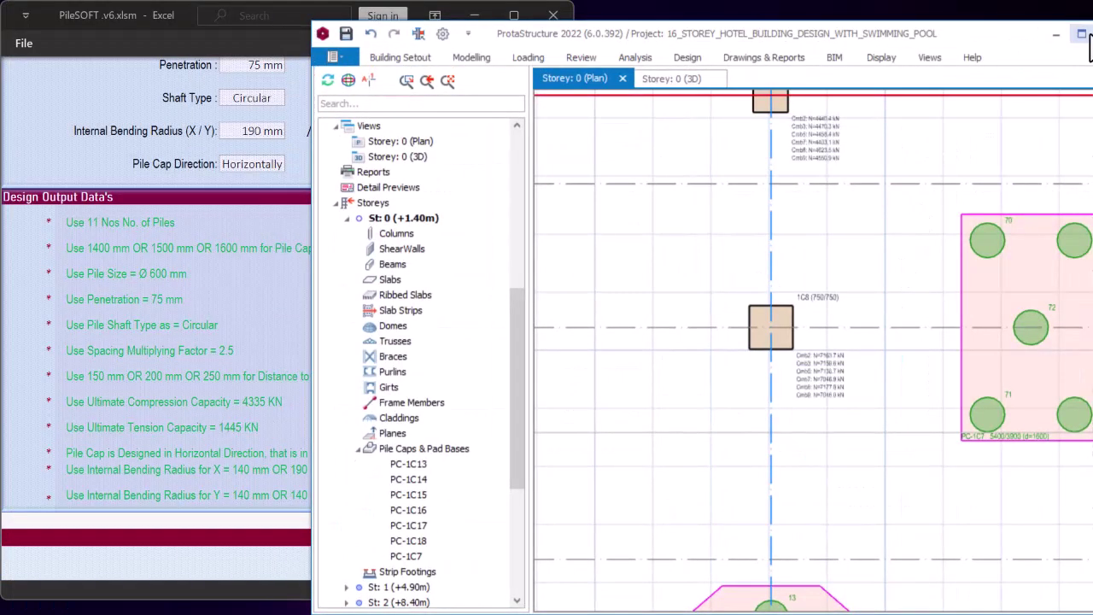
{"action": "scroll", "coordinate": [637, 303], "scroll_direction": "down", "scroll_amount": 3}
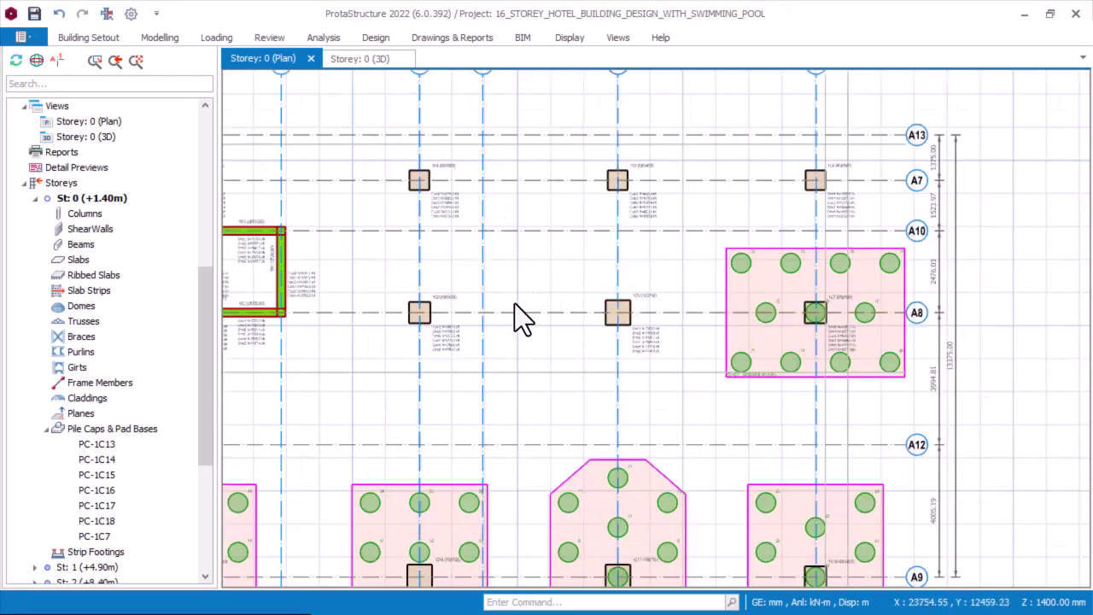
{"action": "left_click", "coordinate": [1049, 14]}
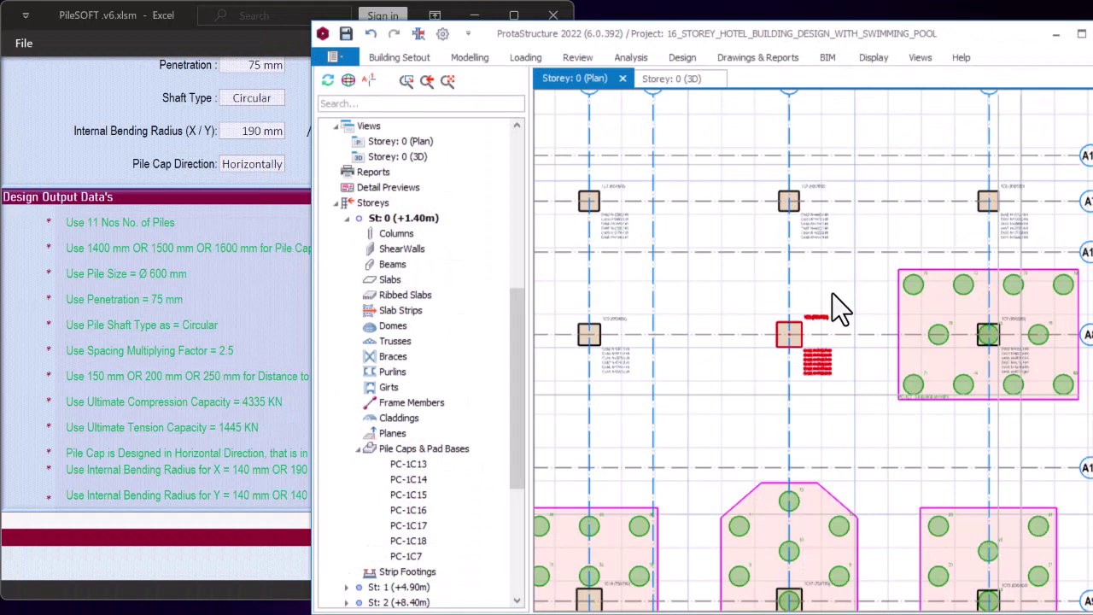
{"action": "right_click", "coordinate": [869, 319]}
{"action": "left_click", "coordinate": [906, 414]}
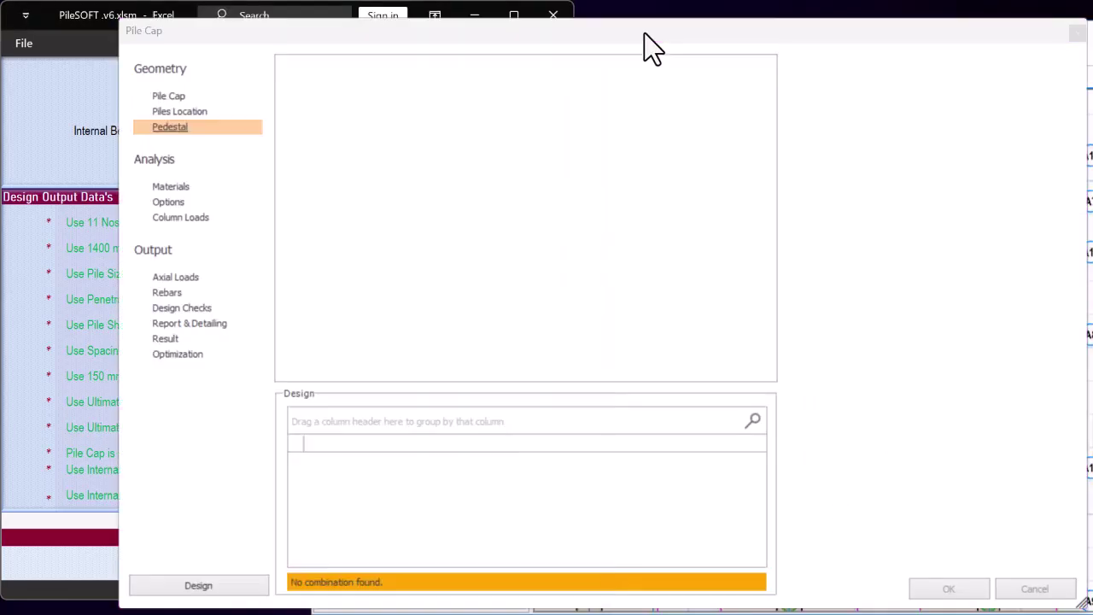
{"action": "left_click_drag", "start_coordinate": [617, 29], "coordinate": [939, 75]}
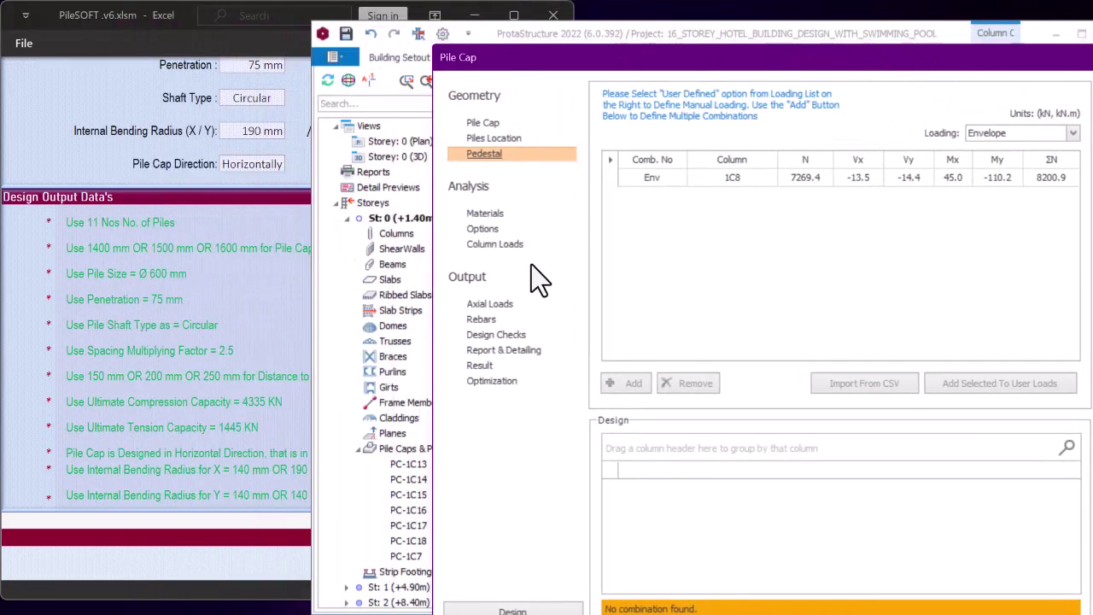
{"action": "left_click", "coordinate": [495, 244]}
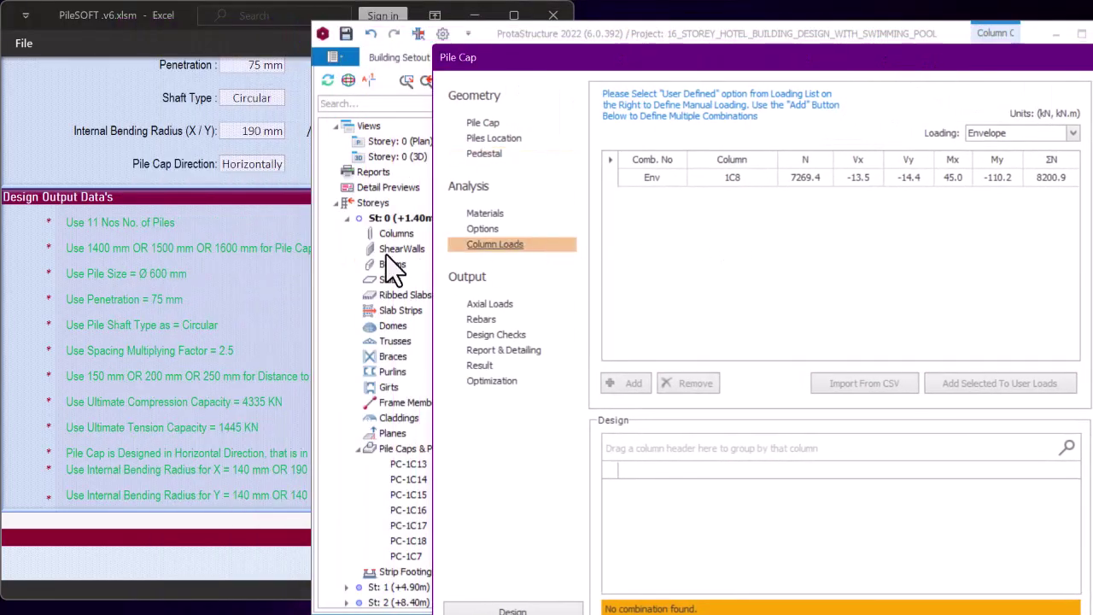
Switch to the PileSOFT workbook in Excel and set the column load N to 7269.4 kN in the parameters
{"action": "left_click", "coordinate": [252, 275]}
{"action": "scroll", "coordinate": [251, 275], "scroll_direction": "down", "scroll_amount": 15}
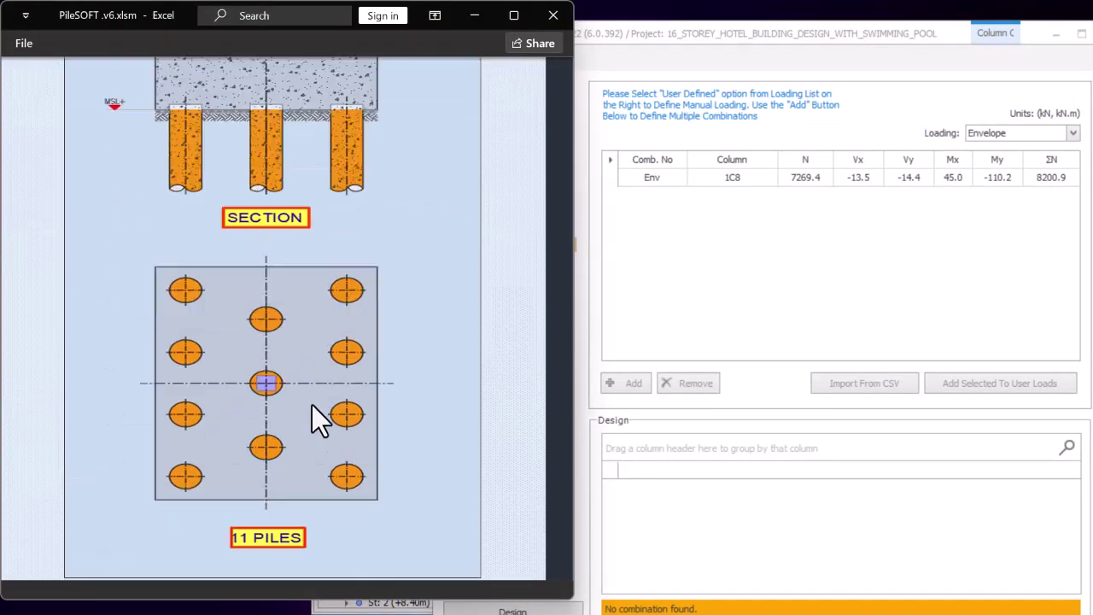
{"action": "scroll", "coordinate": [313, 406], "scroll_direction": "down", "scroll_amount": 5}
{"action": "left_click", "coordinate": [87, 453]}
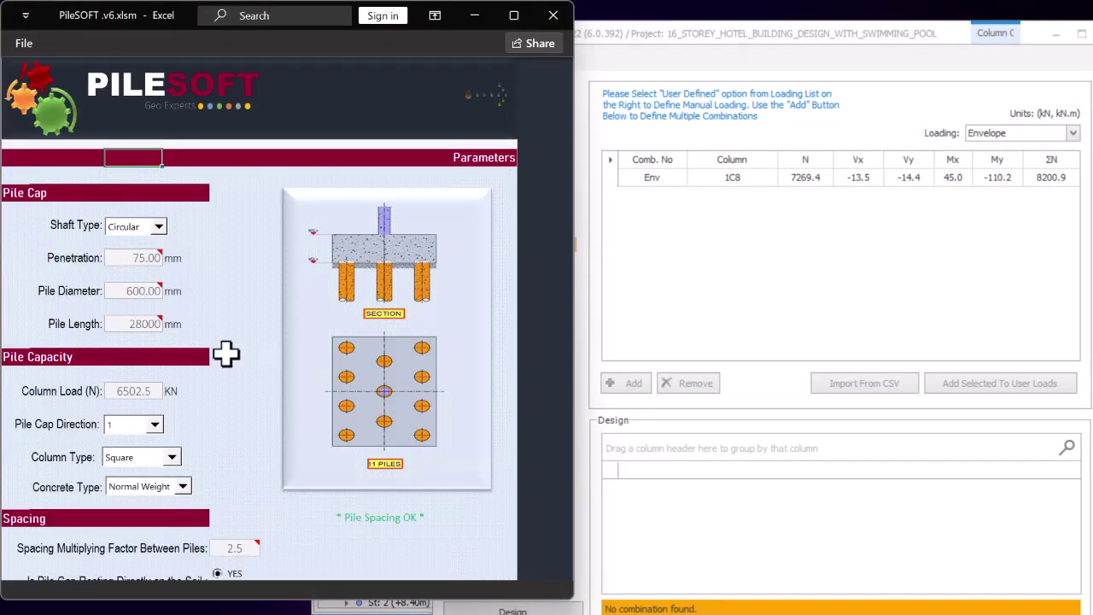
{"action": "scroll", "coordinate": [220, 311], "scroll_direction": "down", "scroll_amount": 3}
{"action": "scroll", "coordinate": [227, 355], "scroll_direction": "down", "scroll_amount": 3}
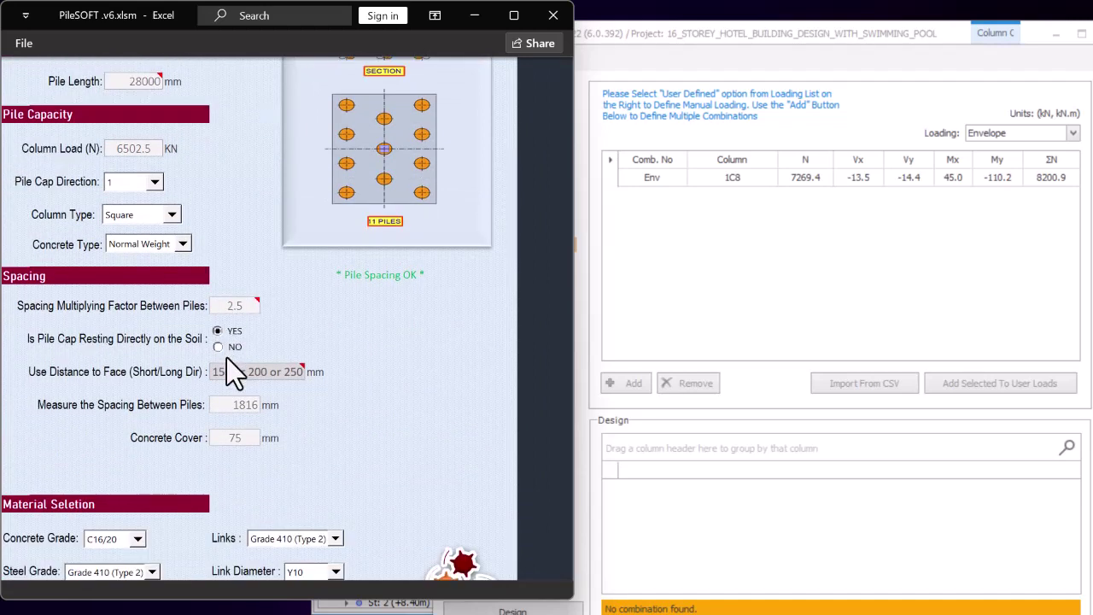
{"action": "scroll", "coordinate": [233, 346], "scroll_direction": "up", "scroll_amount": 3}
{"action": "scroll", "coordinate": [236, 342], "scroll_direction": "up", "scroll_amount": 4}
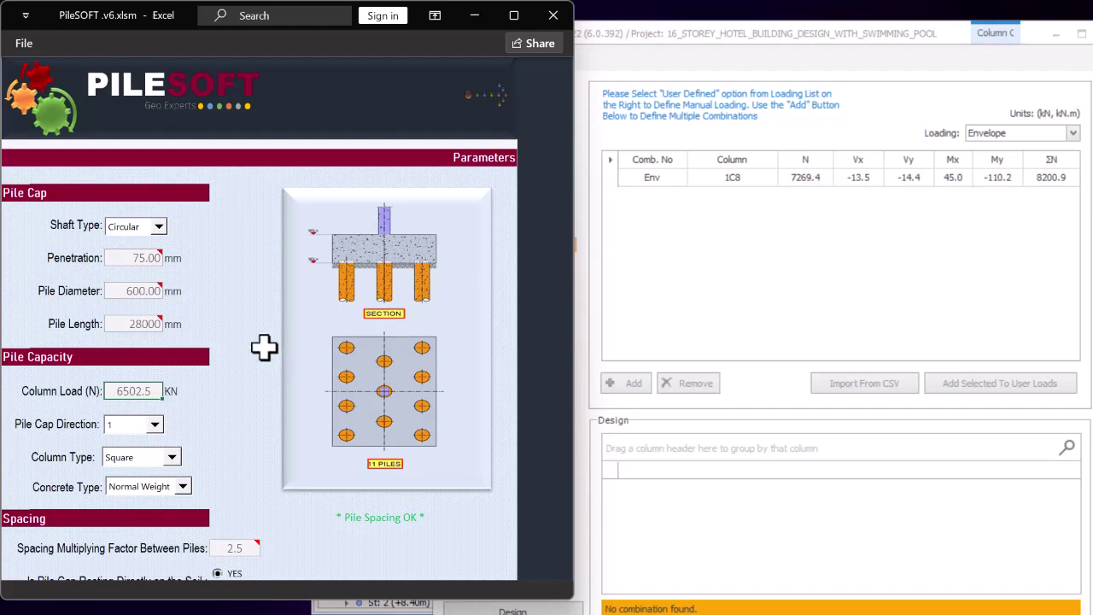
{"action": "type", "text": "7269.4"}
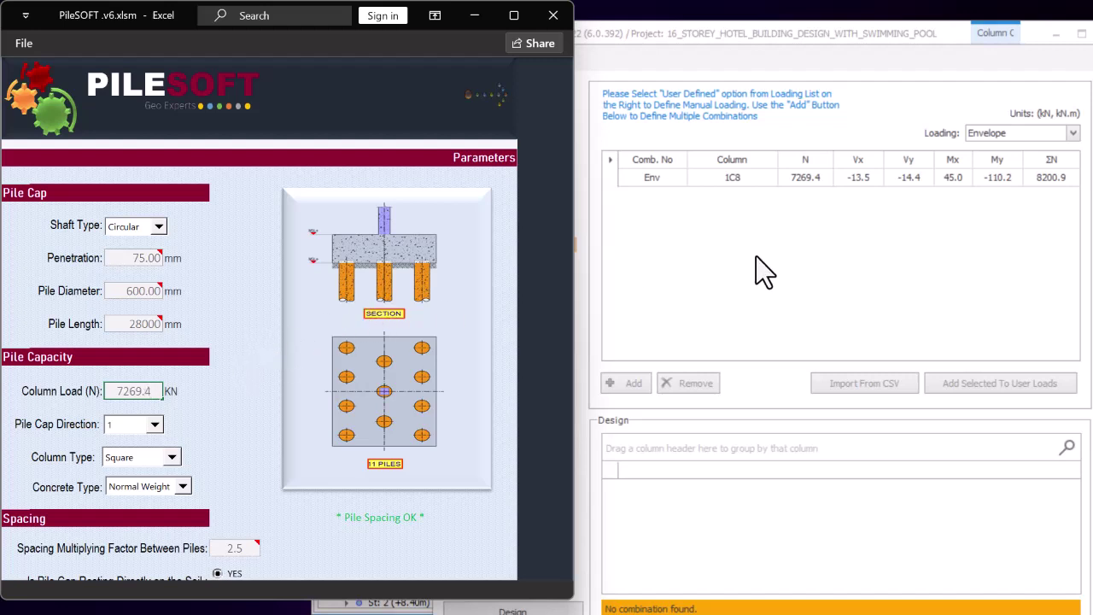
{"action": "scroll", "coordinate": [236, 377], "scroll_direction": "down", "scroll_amount": 3}
{"action": "scroll", "coordinate": [236, 377], "scroll_direction": "down", "scroll_amount": 4}
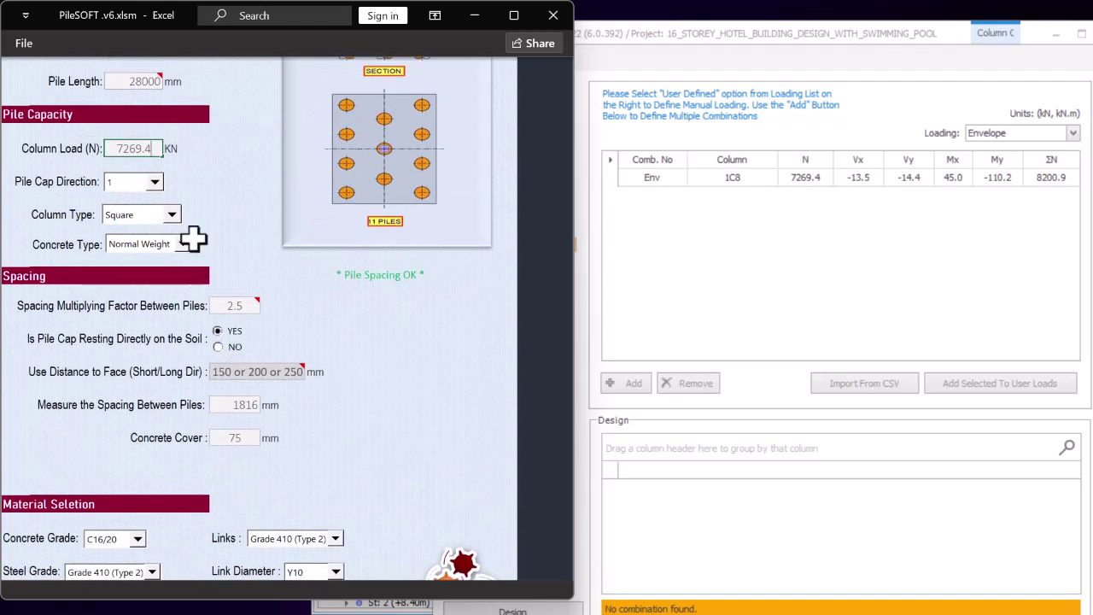
{"action": "scroll", "coordinate": [205, 174], "scroll_direction": "up", "scroll_amount": 1}
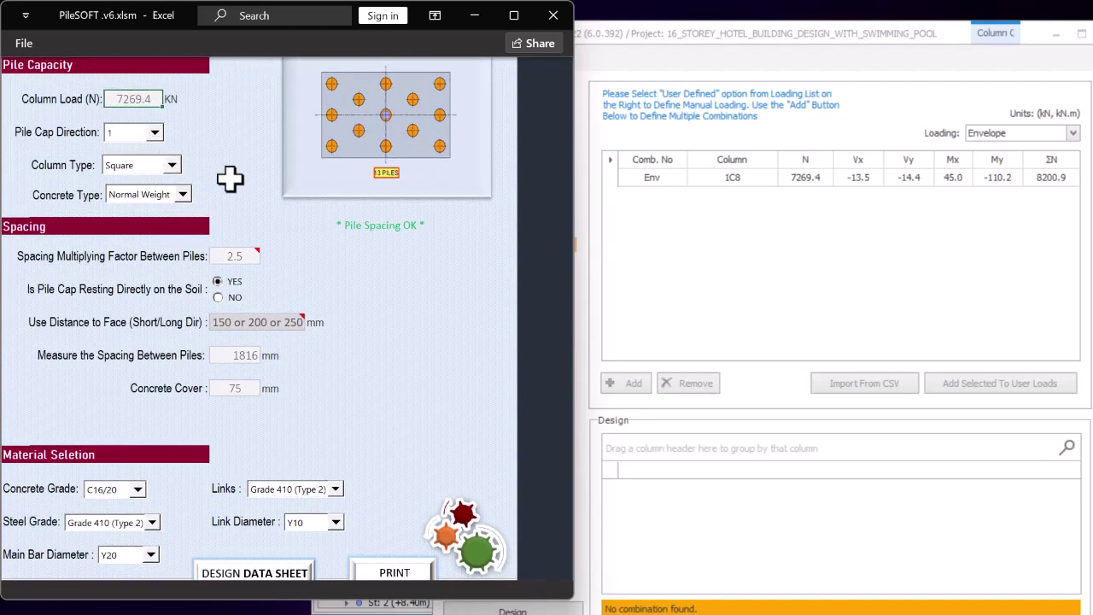
Generate the PileSOFT design data sheet for the entered load and look up the recommended pile cap values
{"action": "scroll", "coordinate": [312, 338], "scroll_direction": "down", "scroll_amount": 4}
{"action": "left_click", "coordinate": [263, 385]}
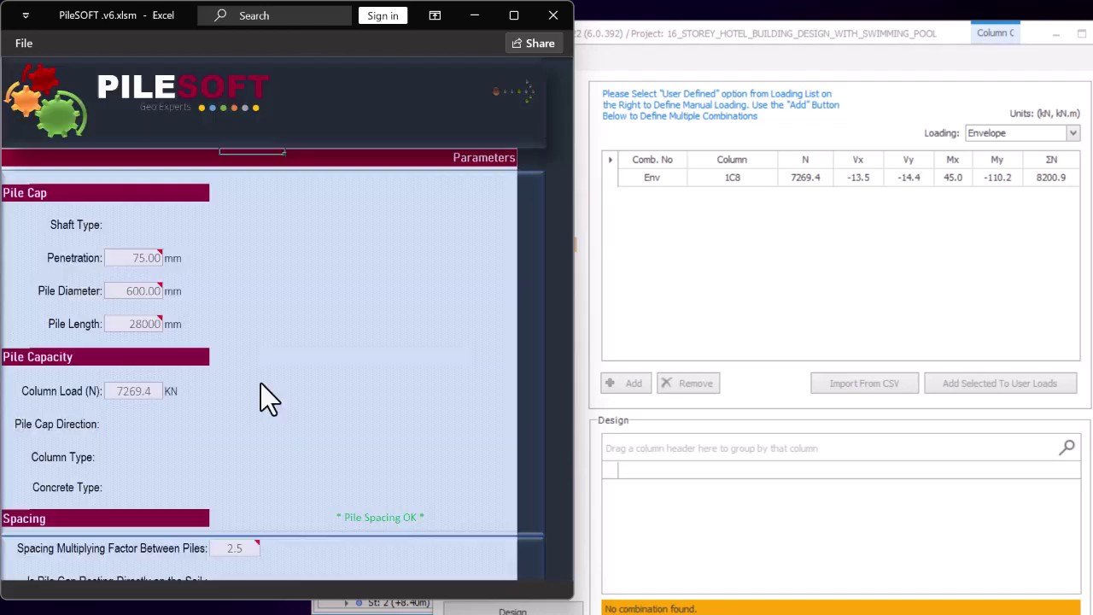
{"action": "left_click", "coordinate": [815, 255]}
{"action": "left_click", "coordinate": [297, 284]}
{"action": "scroll", "coordinate": [413, 290], "scroll_direction": "down", "scroll_amount": 3}
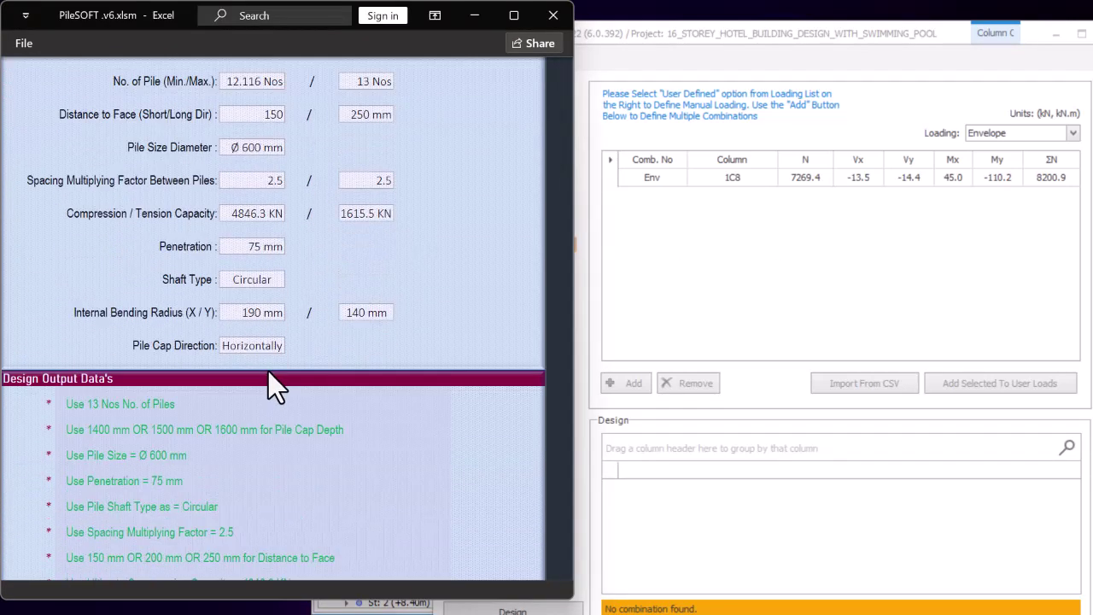
{"action": "scroll", "coordinate": [275, 386], "scroll_direction": "down", "scroll_amount": 3}
Switch to ProtaStructure and set PC-1C8's number of piles to 13 and its depth to 1500 mm
{"action": "left_click", "coordinate": [743, 262]}
{"action": "left_click", "coordinate": [489, 128]}
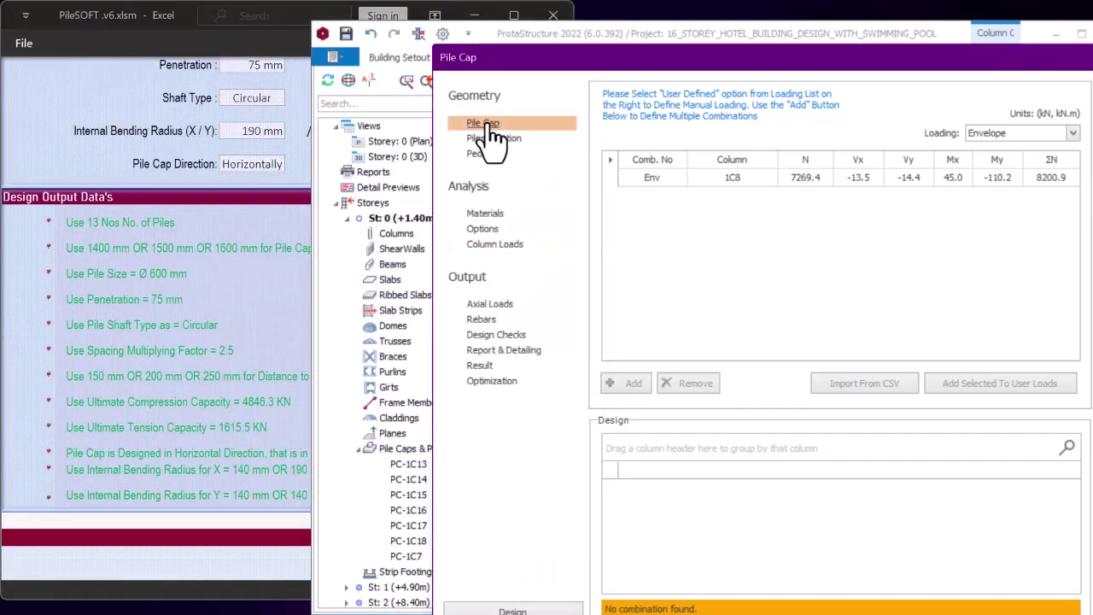
{"action": "left_click", "coordinate": [1044, 110]}
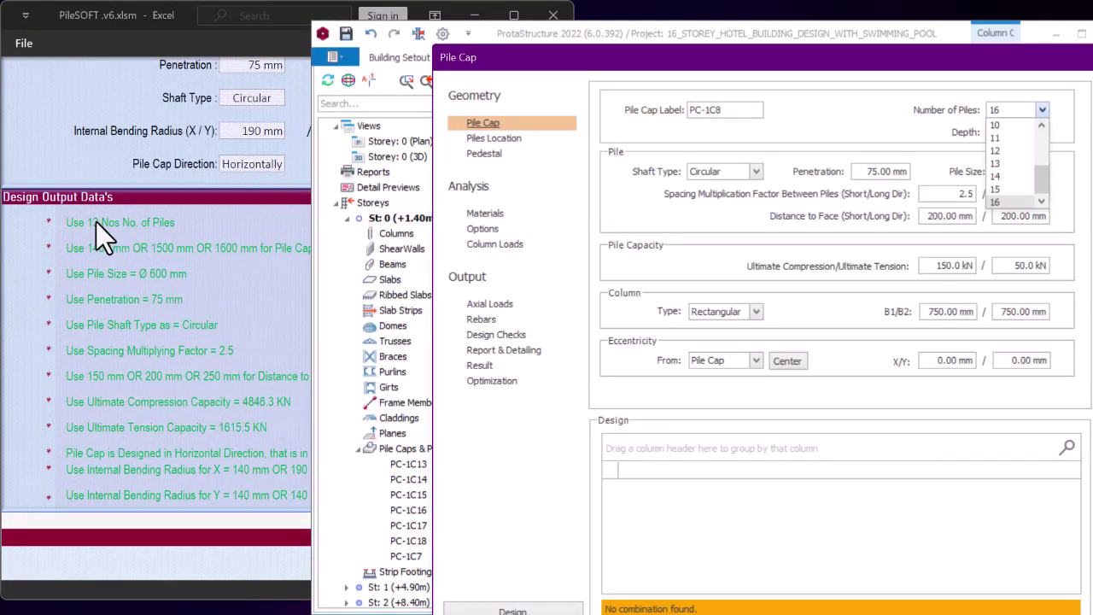
{"action": "left_click", "coordinate": [994, 163]}
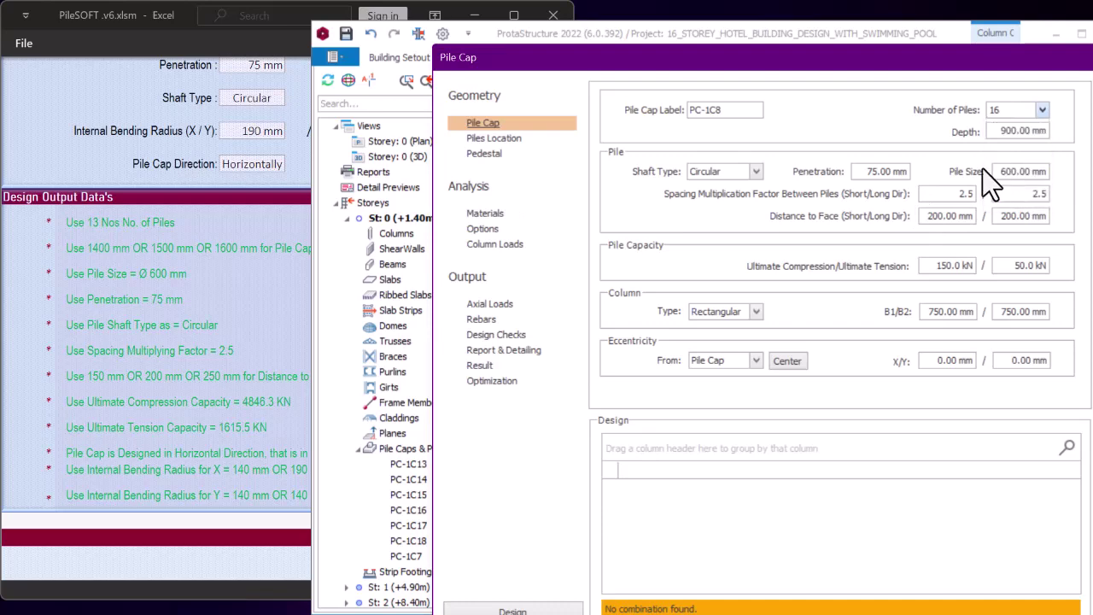
{"action": "left_click", "coordinate": [270, 198]}
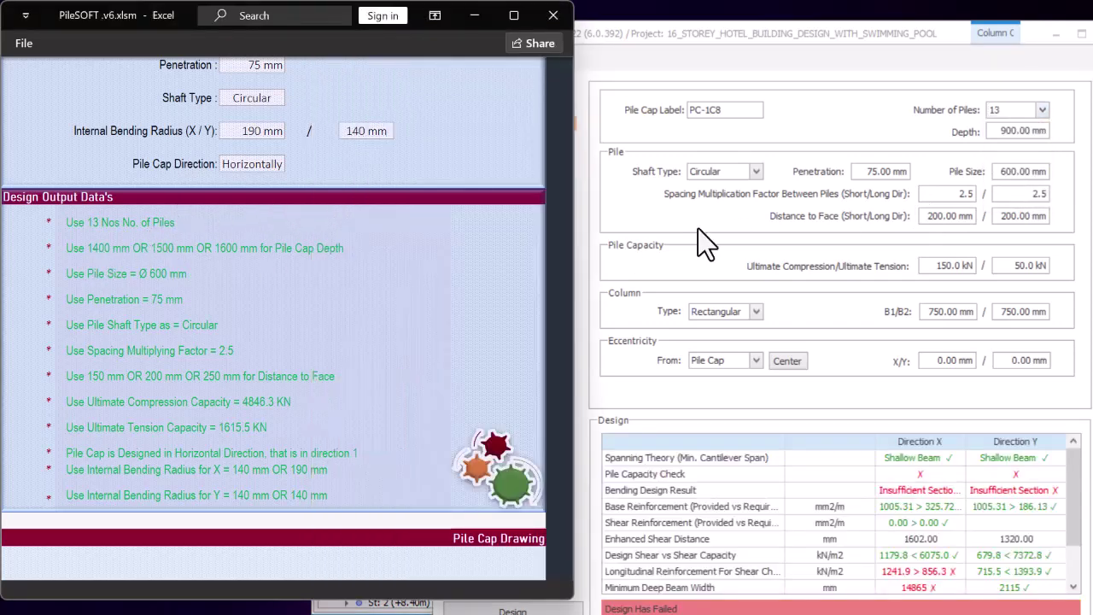
{"action": "left_click", "coordinate": [993, 146]}
{"action": "left_click", "coordinate": [1000, 132]}
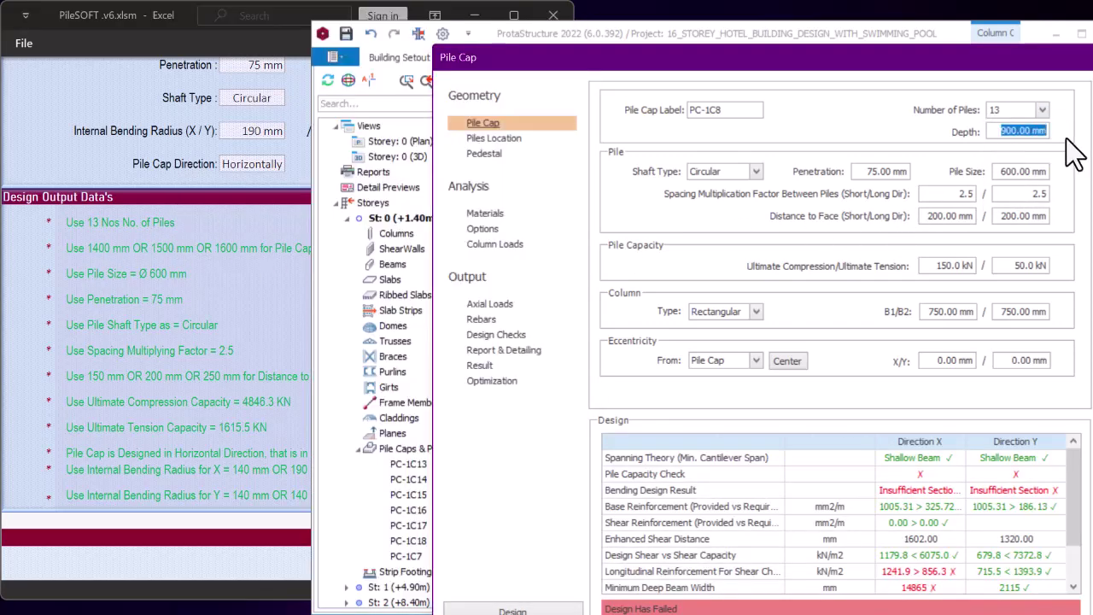
{"action": "type", "text": "15"}
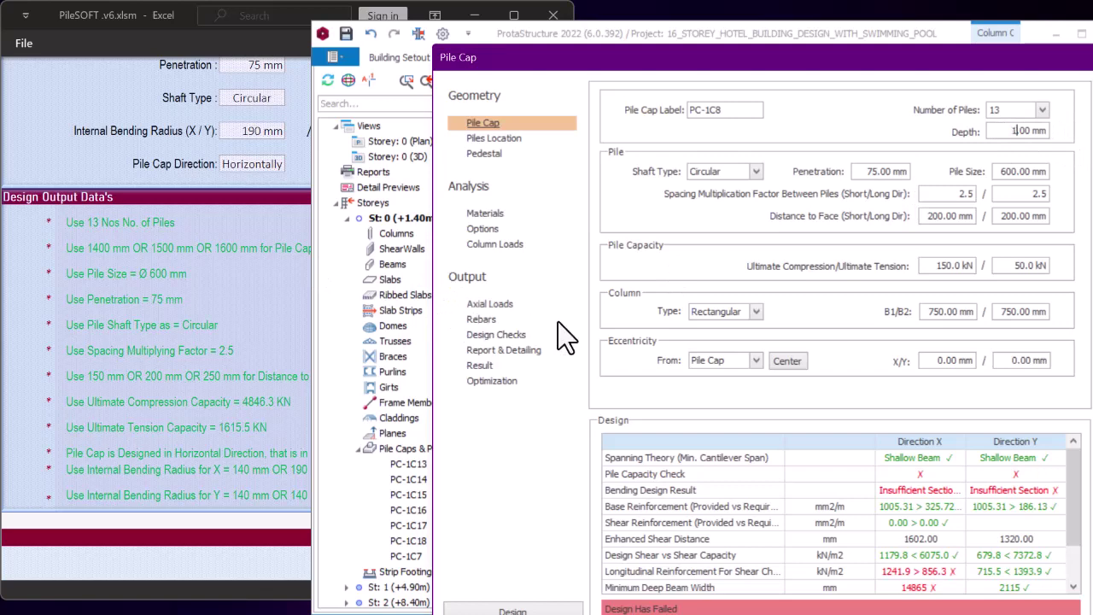
{"action": "type", "text": "00."}
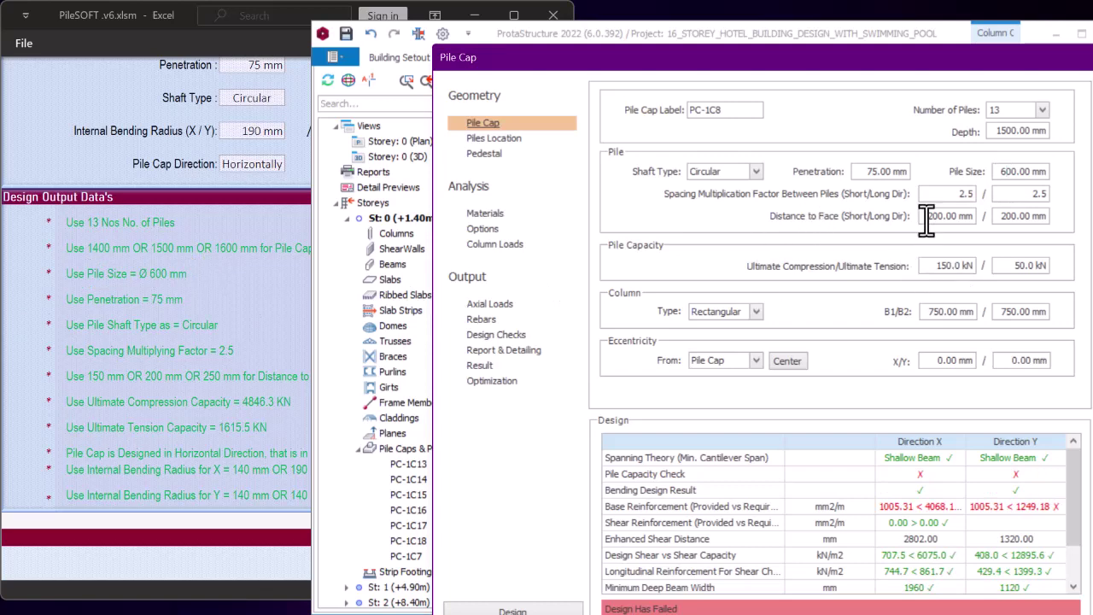
Set the distance to face of PC-1C8 to 150 mm in both the short and long directions
{"action": "left_click_drag", "start_coordinate": [927, 216], "coordinate": [1008, 216]}
{"action": "type", "text": "150"}
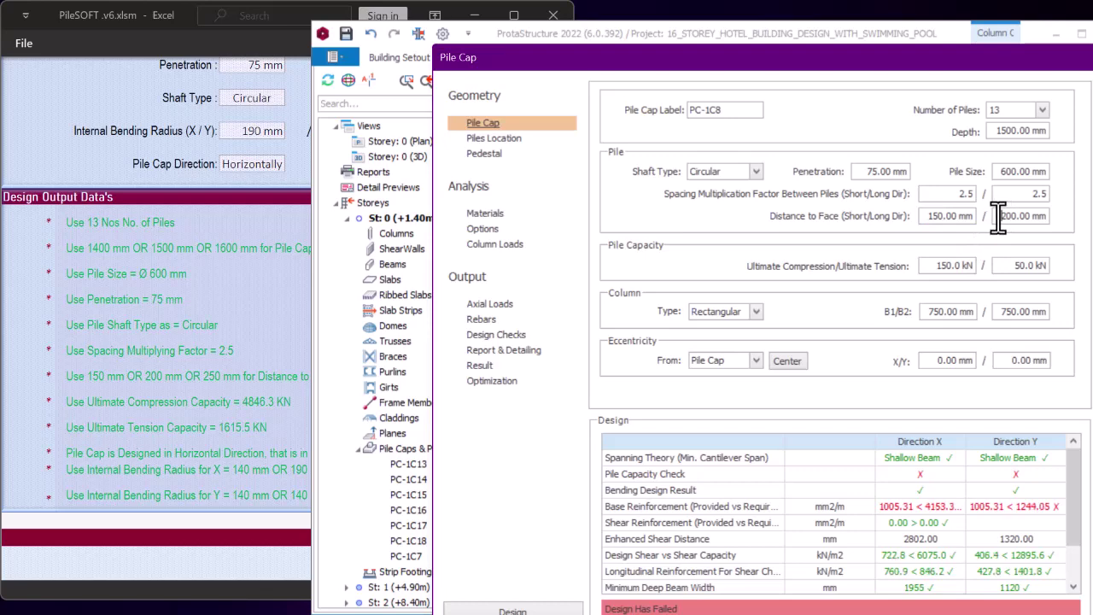
{"action": "left_click_drag", "start_coordinate": [996, 216], "coordinate": [1080, 231]}
{"action": "type", "text": "150"}
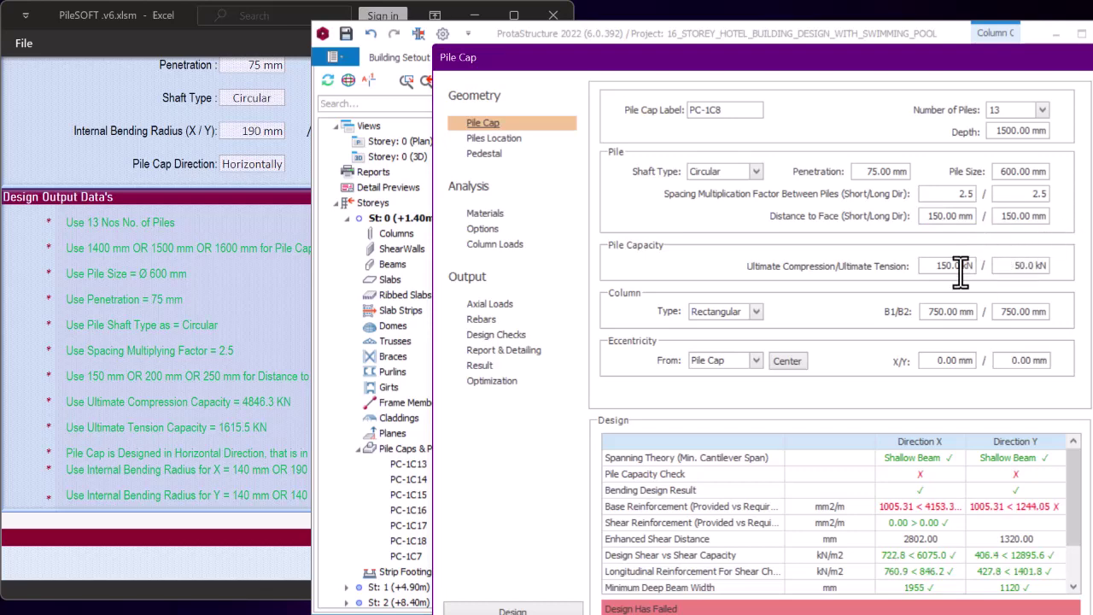
Set the ultimate compression pile capacity of PC-1C8 to PileSOFT's recommended 4846.3 kN
{"action": "left_click", "coordinate": [243, 399]}
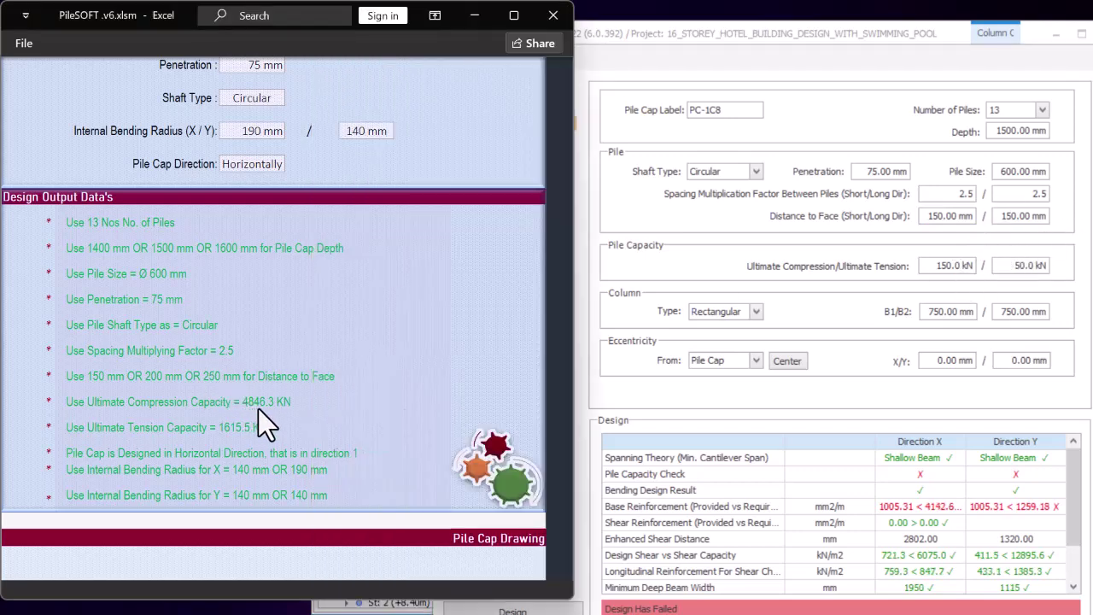
{"action": "left_click", "coordinate": [940, 271]}
{"action": "double_click", "coordinate": [942, 266]}
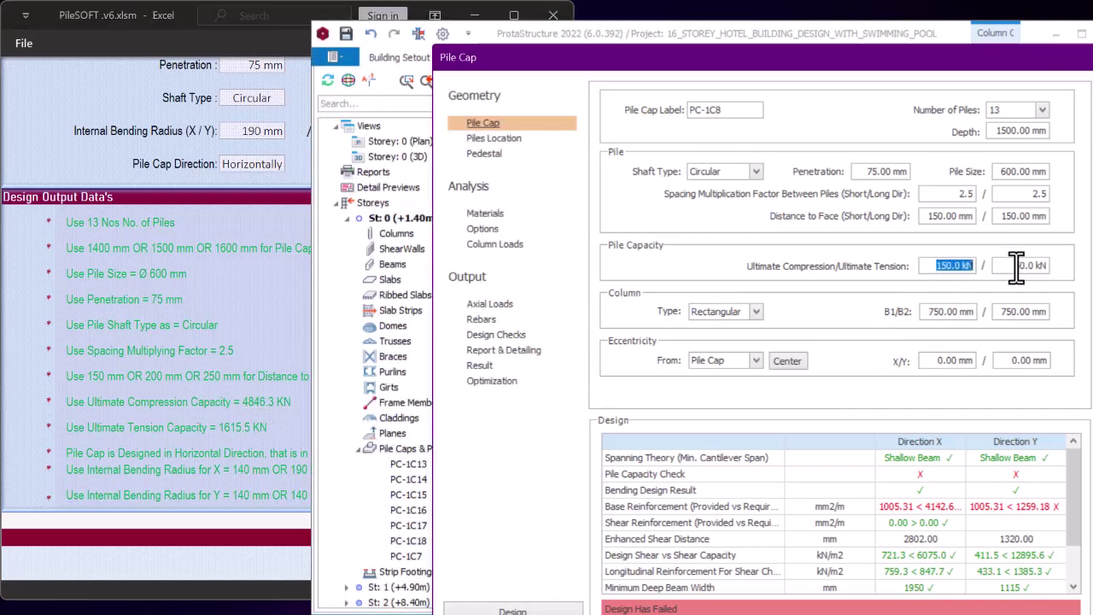
{"action": "type", "text": "4846"}
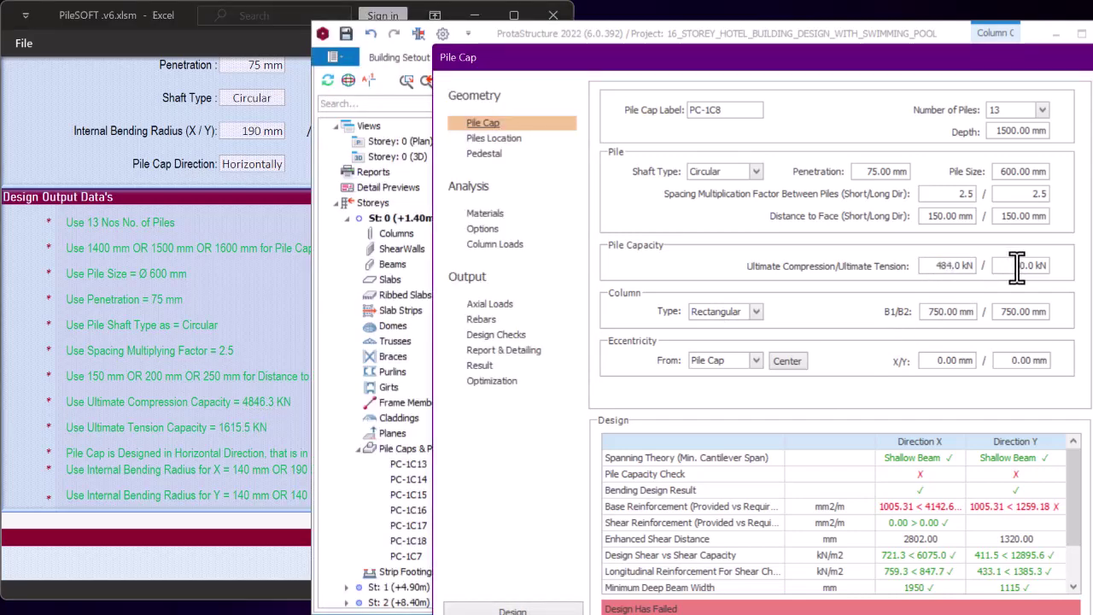
{"action": "key", "text": "Delete"}
{"action": "type", "text": "3"}
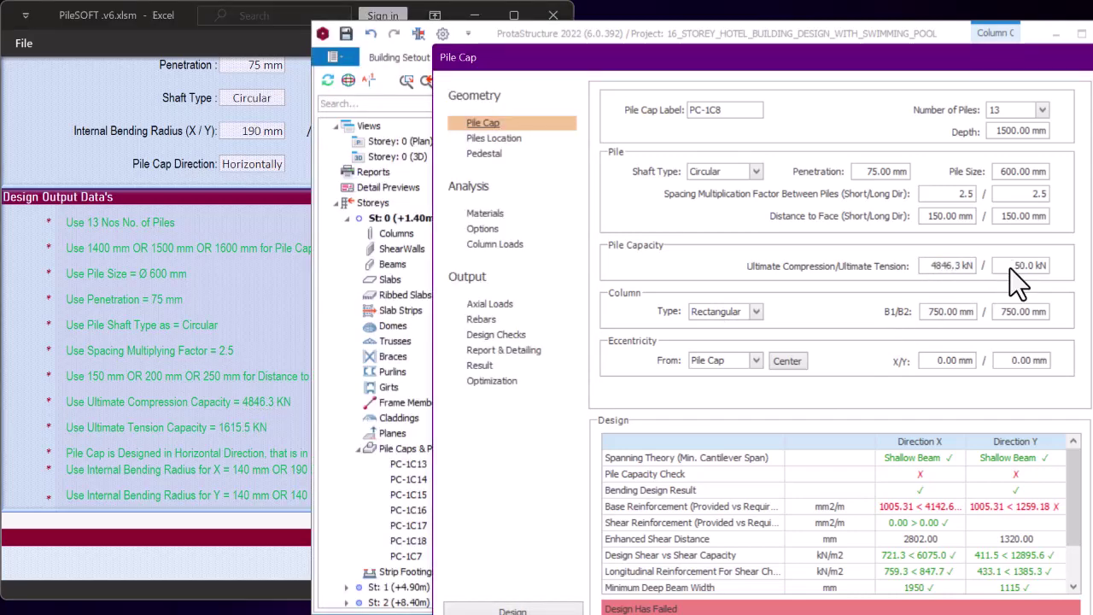
Set the ultimate tension pile capacity of PC-1C8 to PileSOFT's recommended 1615.5 kN
{"action": "left_click", "coordinate": [1012, 265]}
{"action": "left_click", "coordinate": [223, 376]}
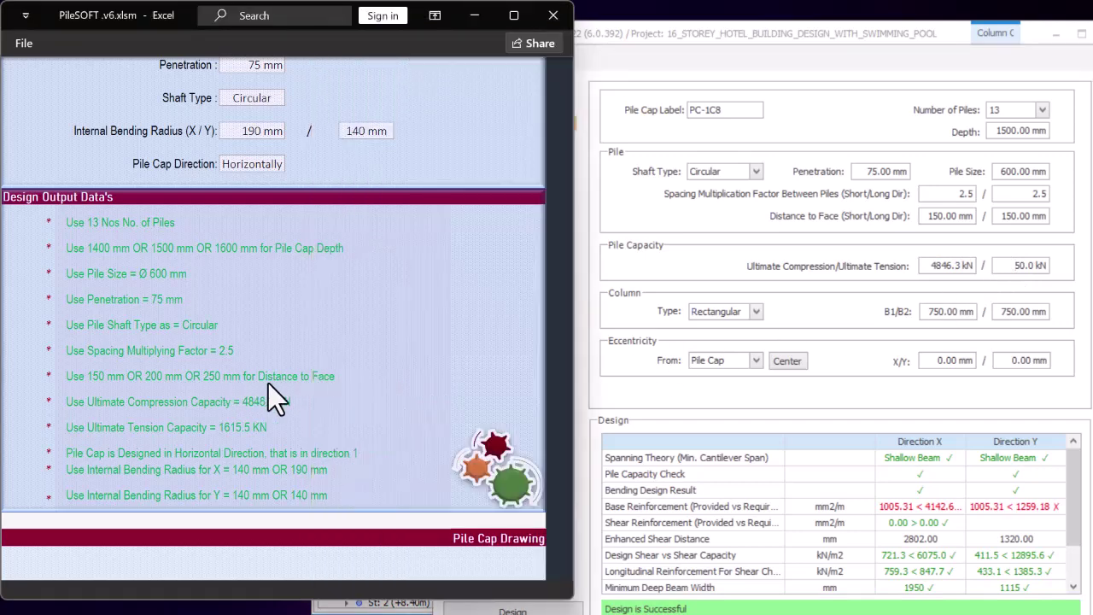
{"action": "left_click", "coordinate": [736, 70]}
{"action": "left_click", "coordinate": [228, 348]}
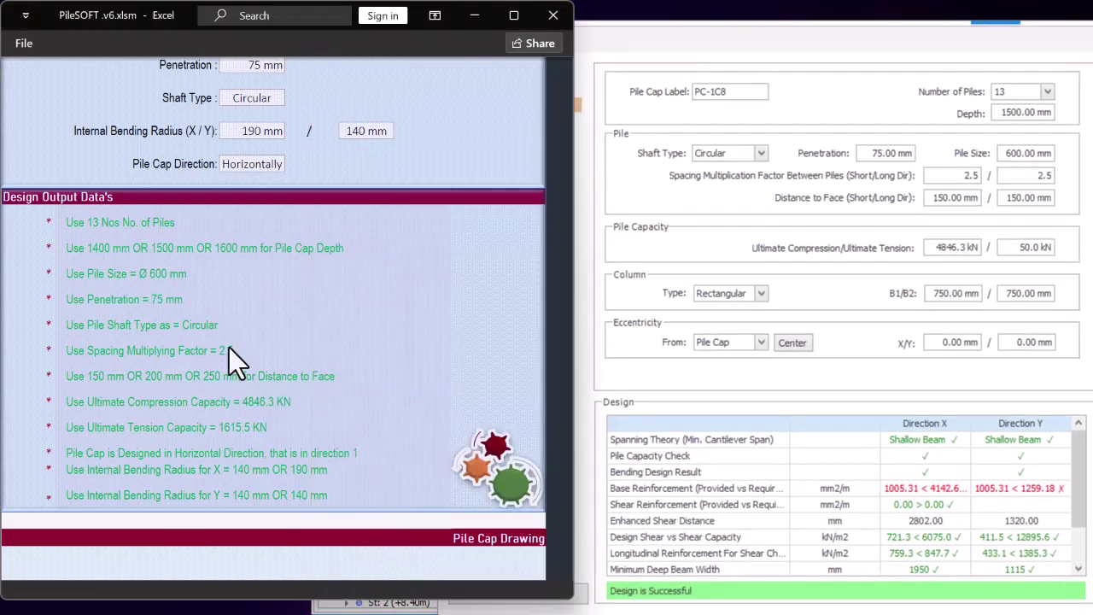
{"action": "left_click", "coordinate": [1021, 247]}
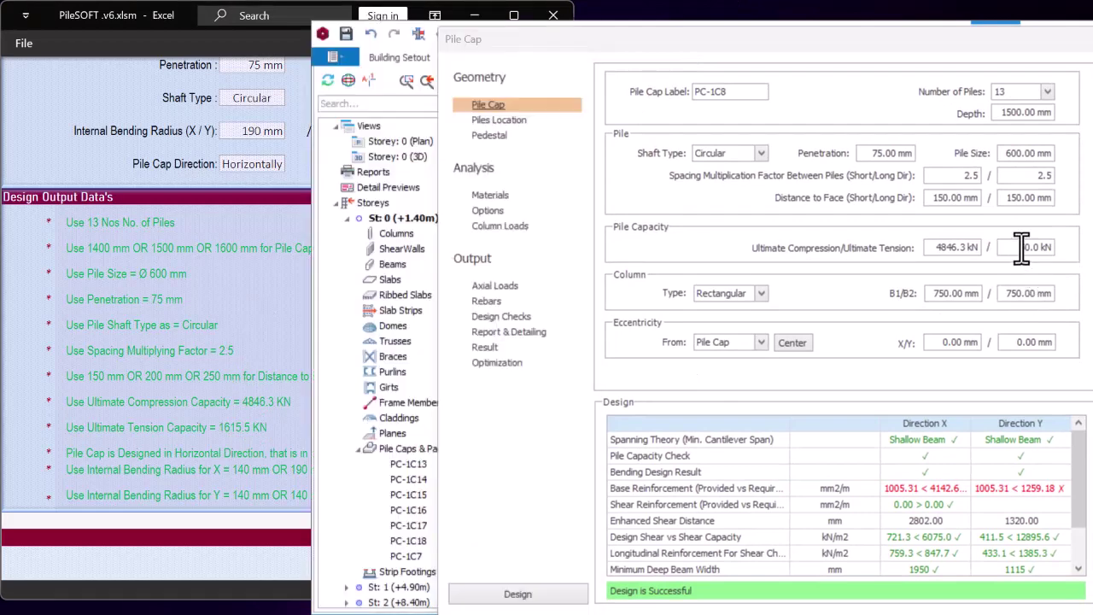
{"action": "double_click", "coordinate": [1021, 247]}
{"action": "type", "text": "16"}
{"action": "type", "text": "15."}
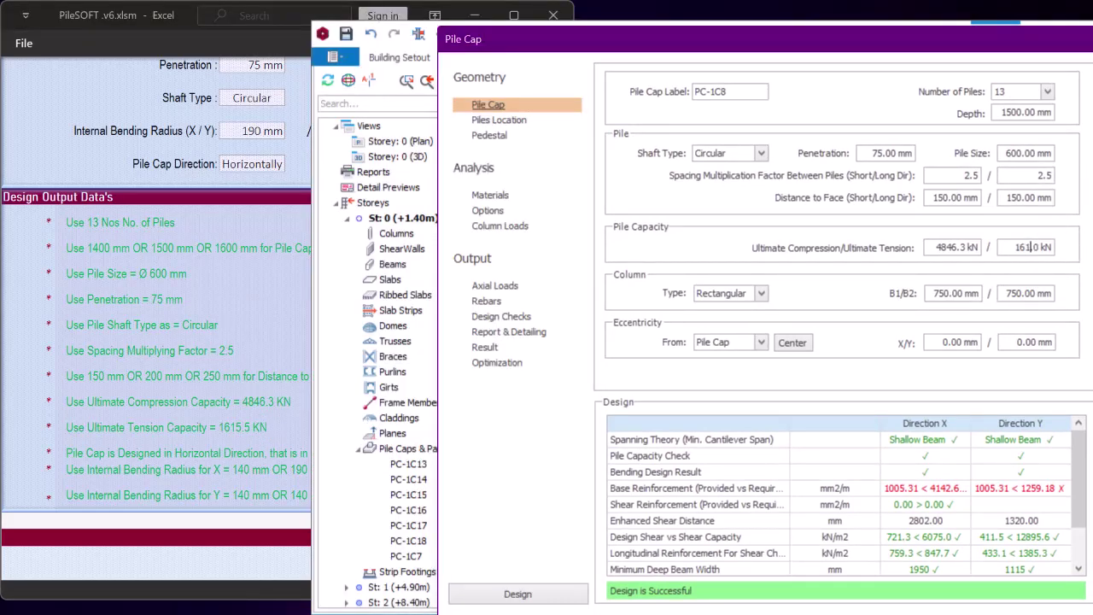
{"action": "type", "text": "5"}
Check the recommended pile cap direction in the PileSOFT sheet and review the analysis options of PC-1C8
{"action": "left_click", "coordinate": [284, 451]}
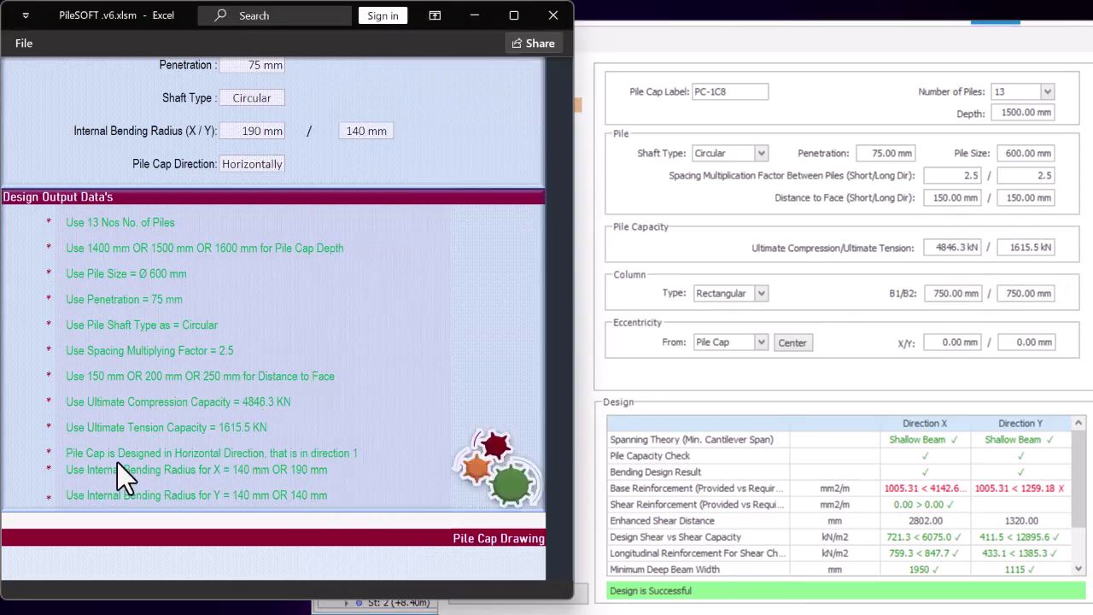
{"action": "left_click", "coordinate": [654, 377]}
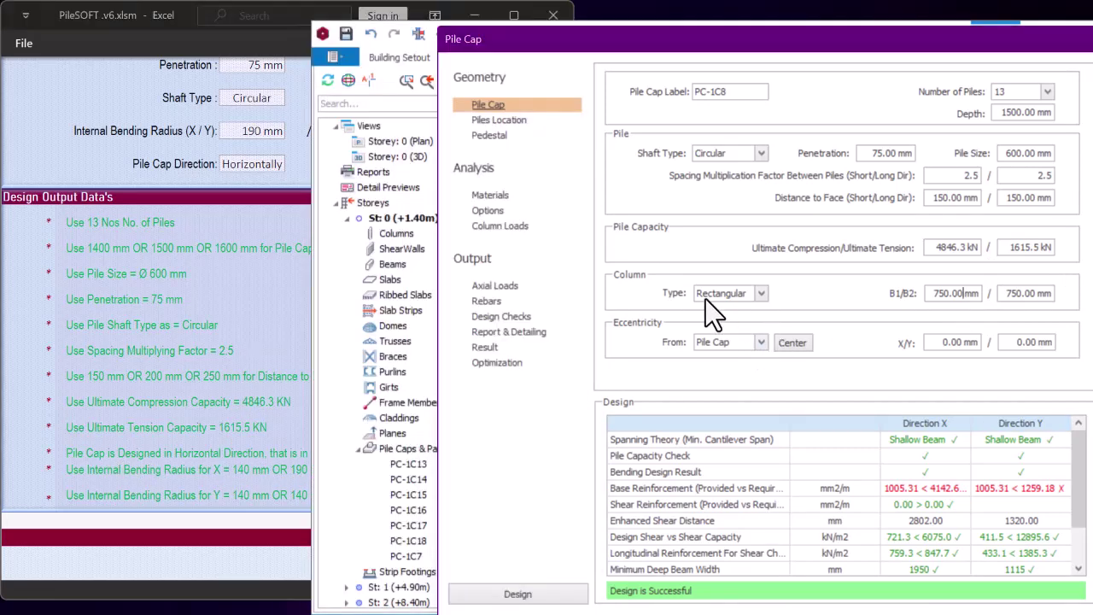
{"action": "left_click", "coordinate": [487, 211]}
{"action": "left_click", "coordinate": [490, 106]}
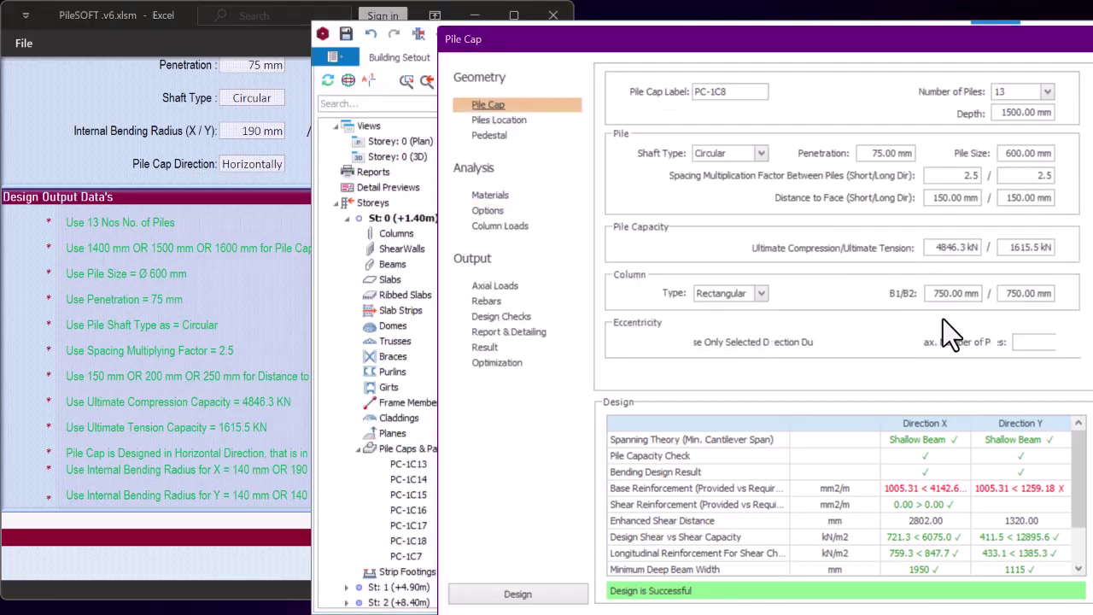
Set the Base (X) reinforcement of PC-1C8 to 20 mm diameter bars at 150 mm spacing
{"action": "left_click", "coordinate": [485, 300]}
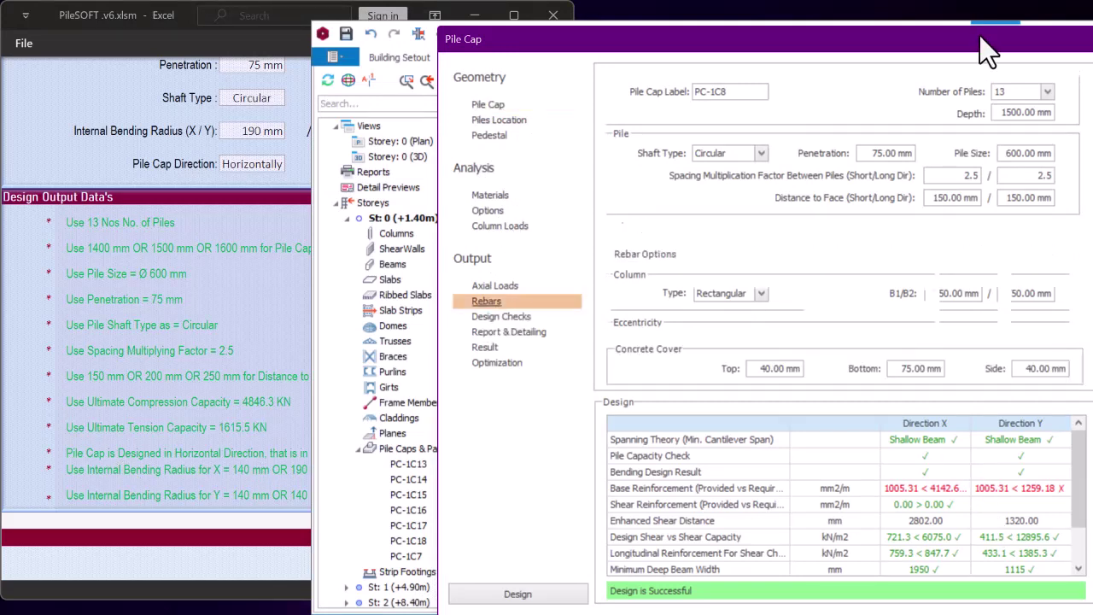
{"action": "left_click", "coordinate": [934, 103]}
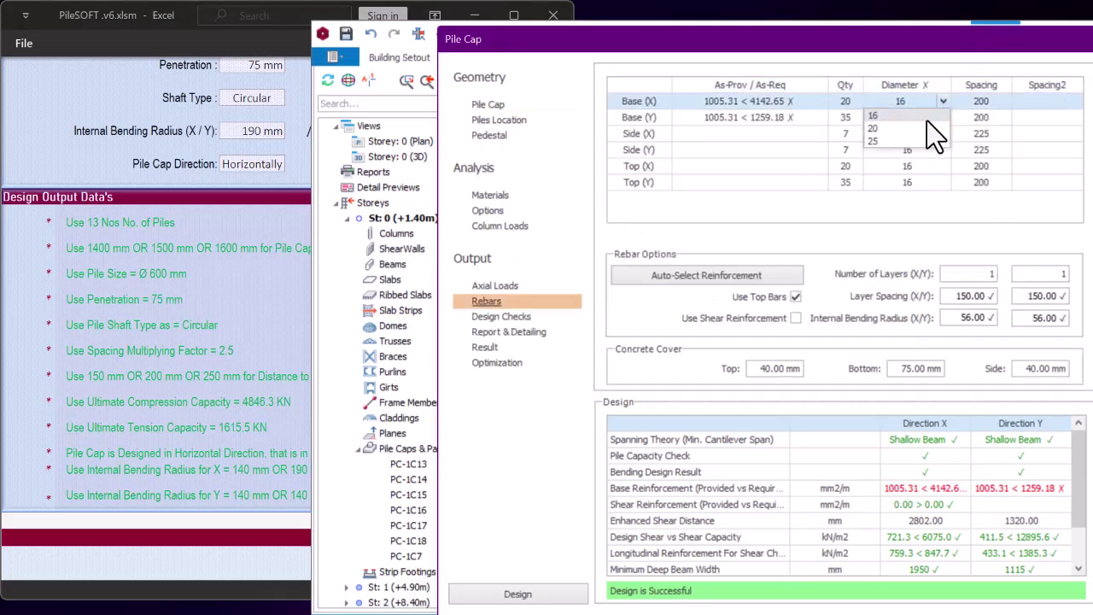
{"action": "left_click", "coordinate": [915, 122]}
{"action": "left_click", "coordinate": [983, 103]}
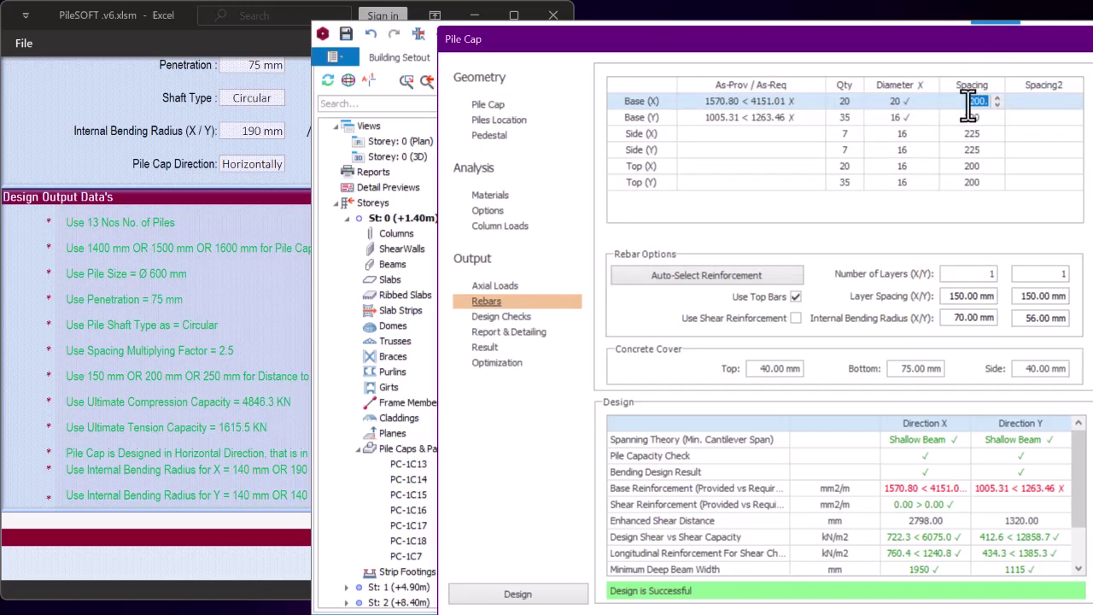
{"action": "type", "text": "150."}
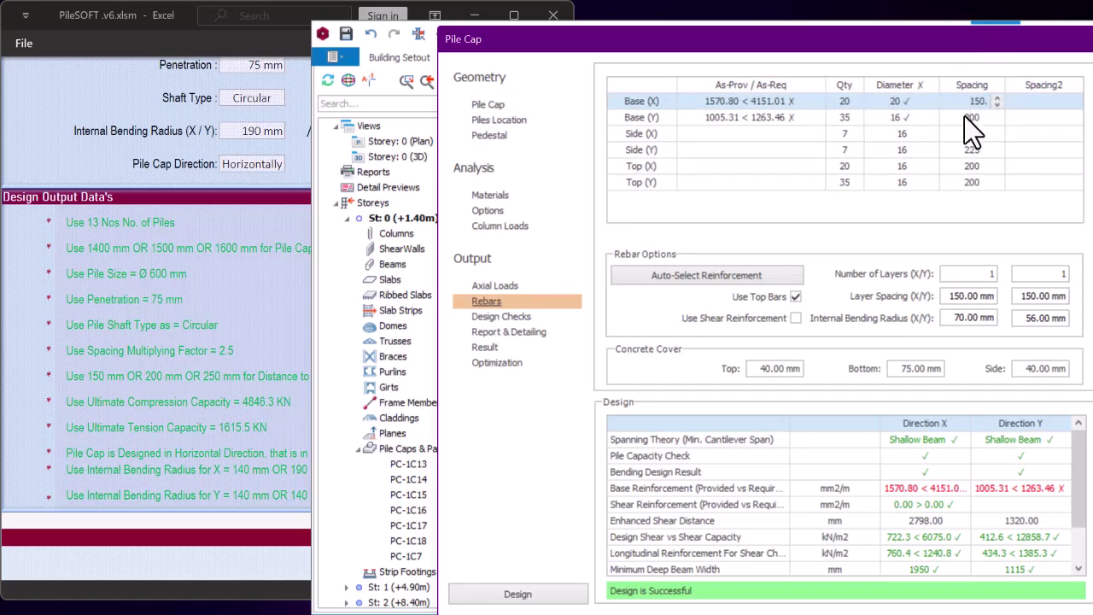
{"action": "left_click", "coordinate": [964, 117]}
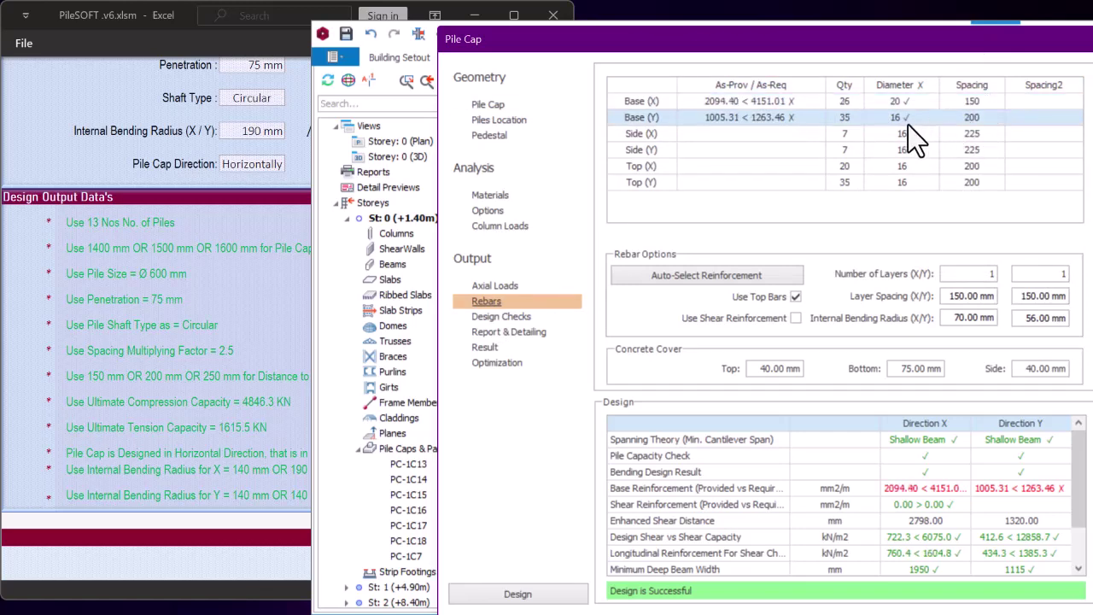
Set the Base (X) reinforcement of PC-1C8 to 25 mm diameter bars at 125 mm spacing
{"action": "left_click", "coordinate": [916, 102]}
{"action": "left_click", "coordinate": [932, 101]}
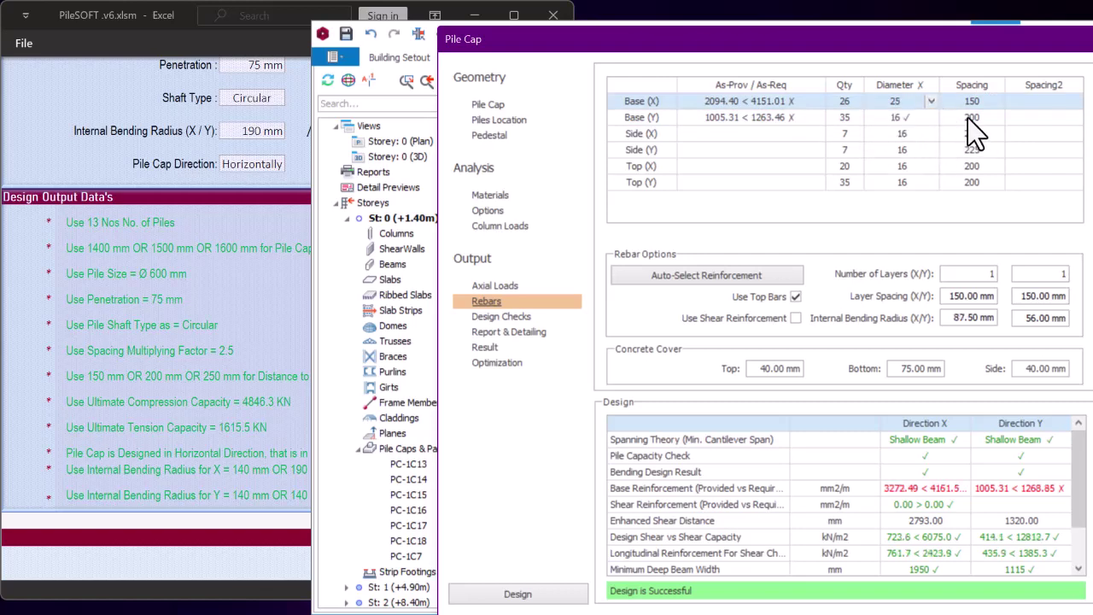
{"action": "left_click", "coordinate": [968, 118]}
{"action": "left_click", "coordinate": [970, 102]}
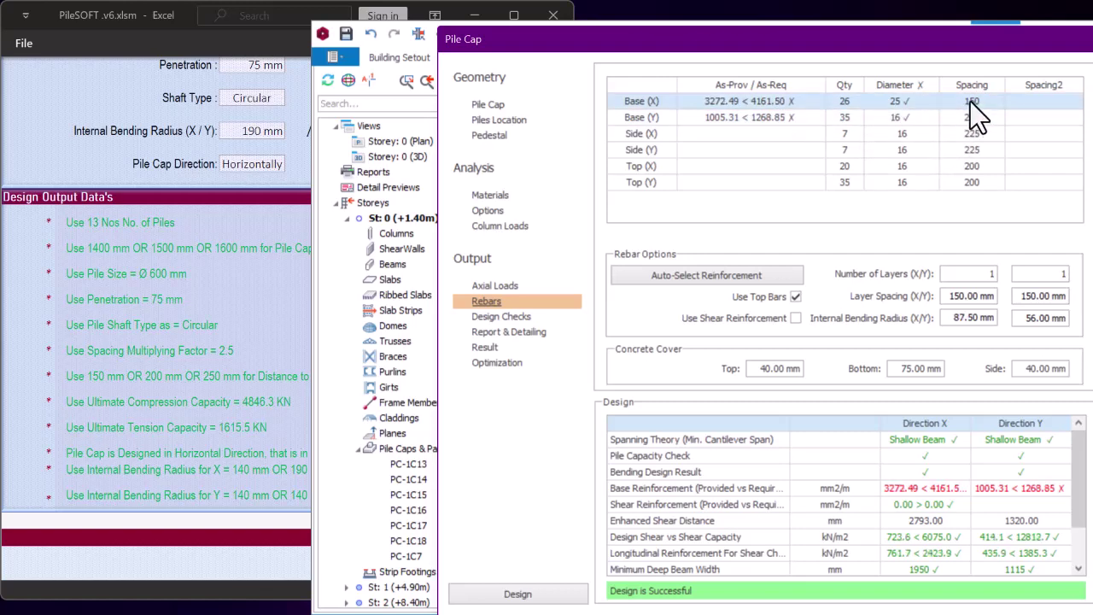
{"action": "left_click", "coordinate": [970, 102]}
{"action": "type", "text": "12"}
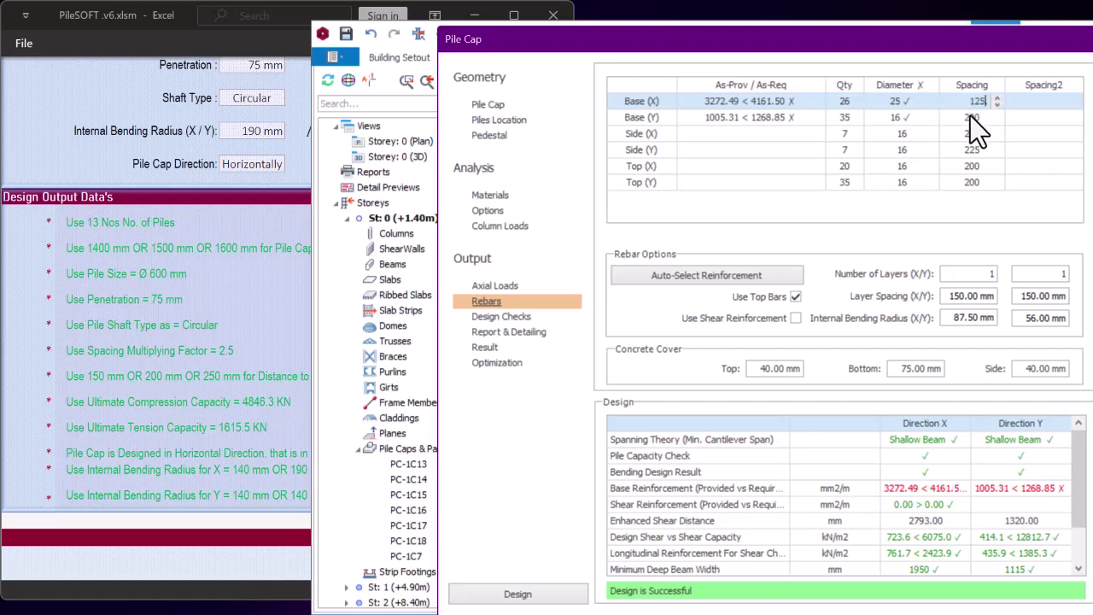
{"action": "left_click", "coordinate": [970, 118]}
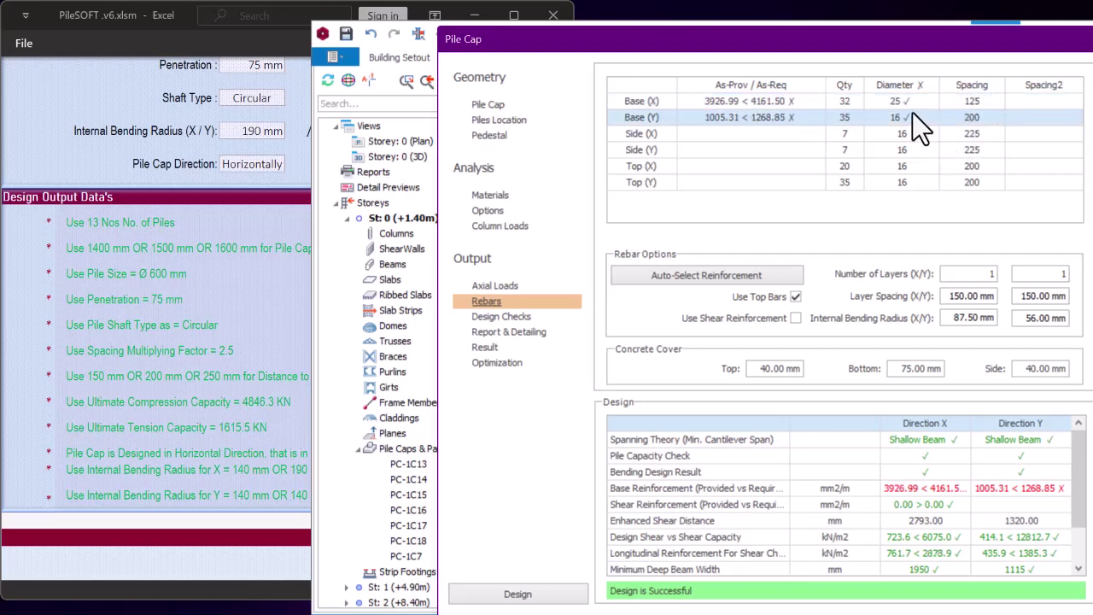
Check the recommended depths in the PileSOFT sheet and set the depth of PC-1C8 to 1600 mm
{"action": "left_click", "coordinate": [488, 105]}
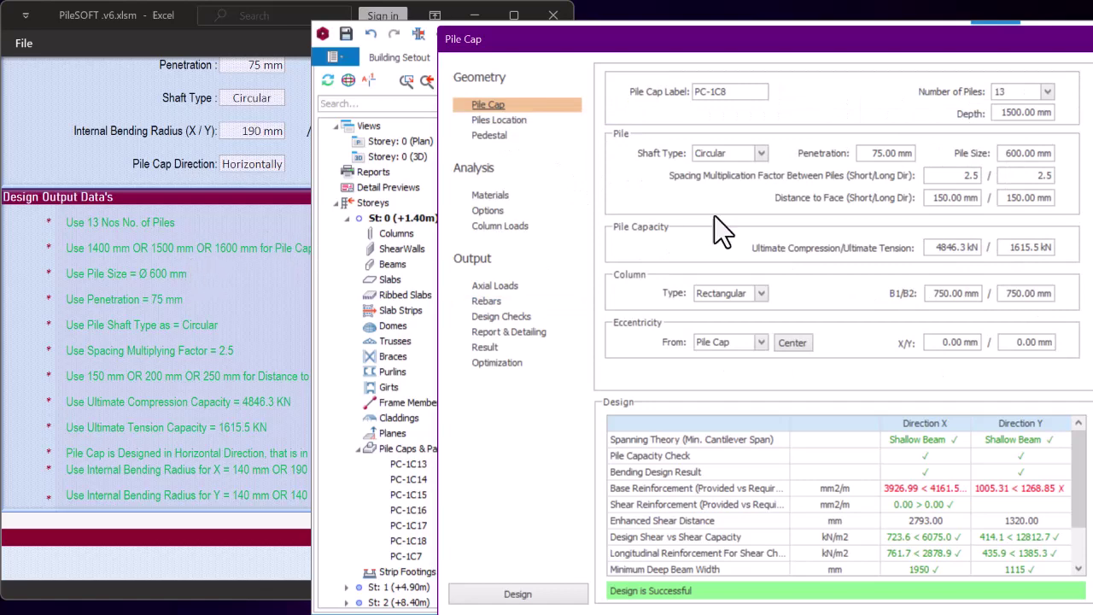
{"action": "left_click", "coordinate": [1010, 118]}
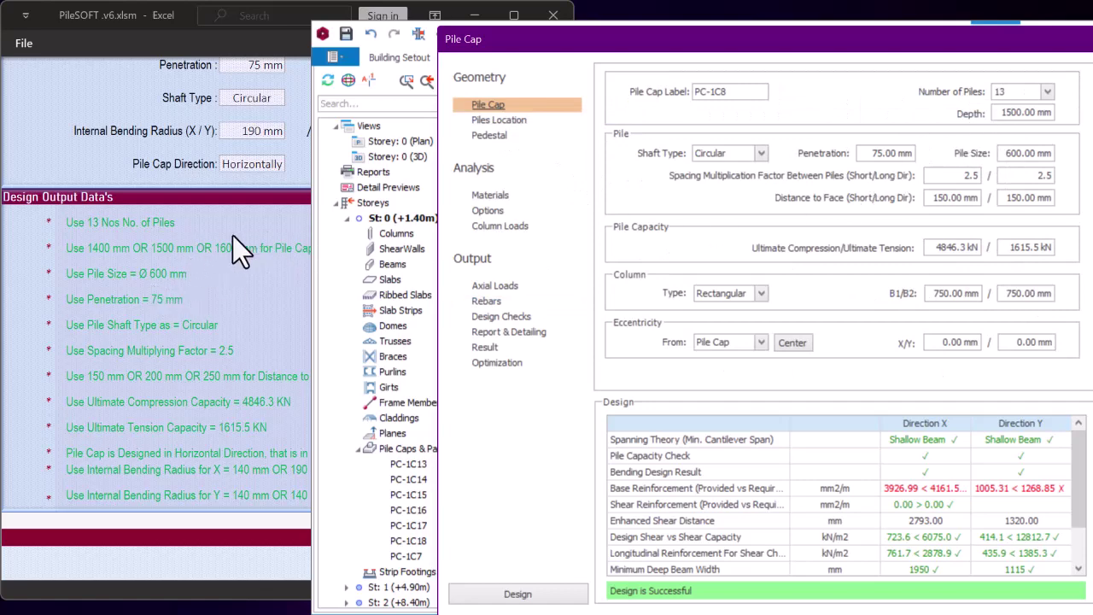
{"action": "left_click", "coordinate": [221, 247]}
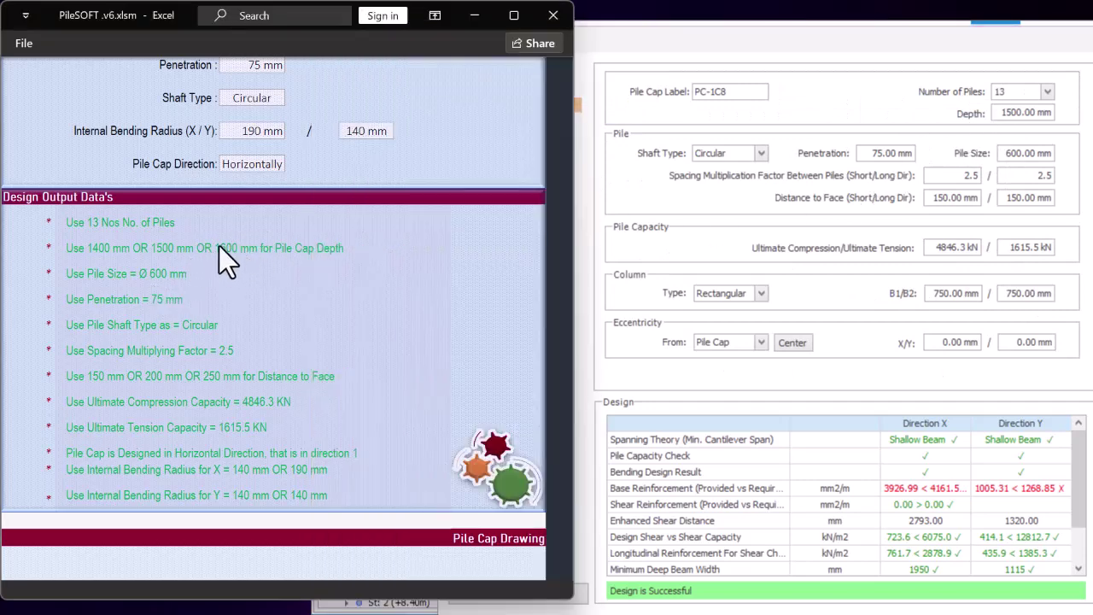
{"action": "left_click", "coordinate": [1009, 113]}
{"action": "double_click", "coordinate": [1009, 114]}
{"action": "type", "text": "16"}
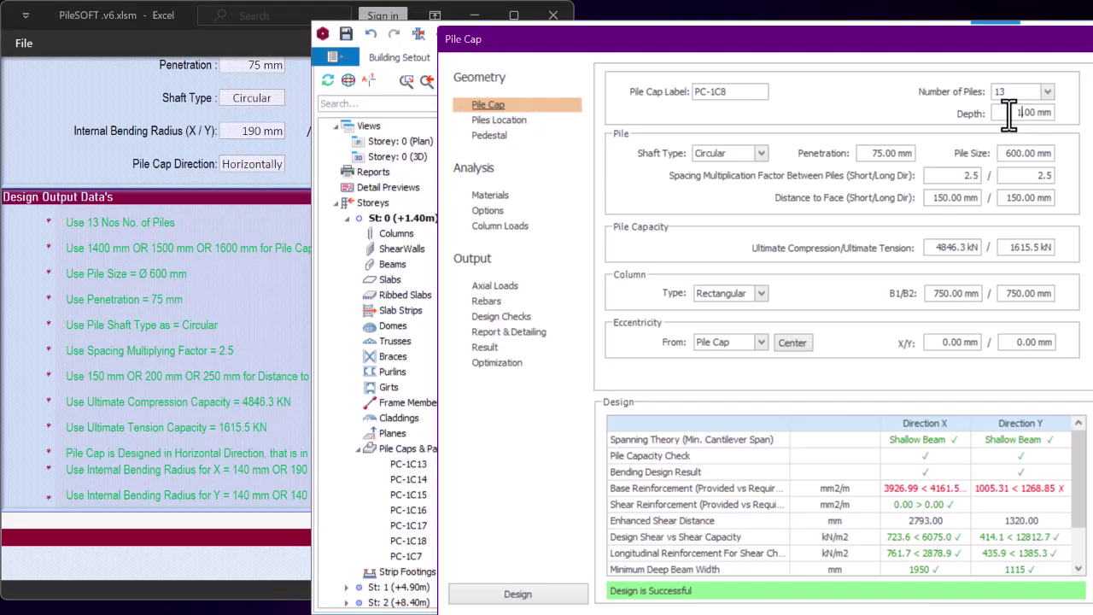
{"action": "type", "text": "00"}
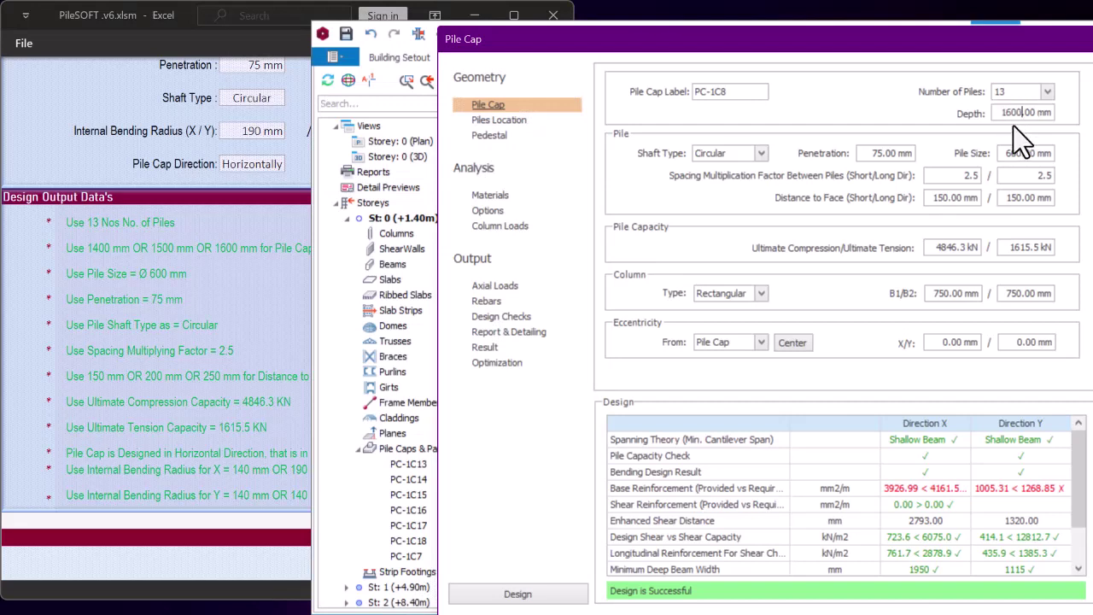
{"action": "left_click", "coordinate": [1018, 153]}
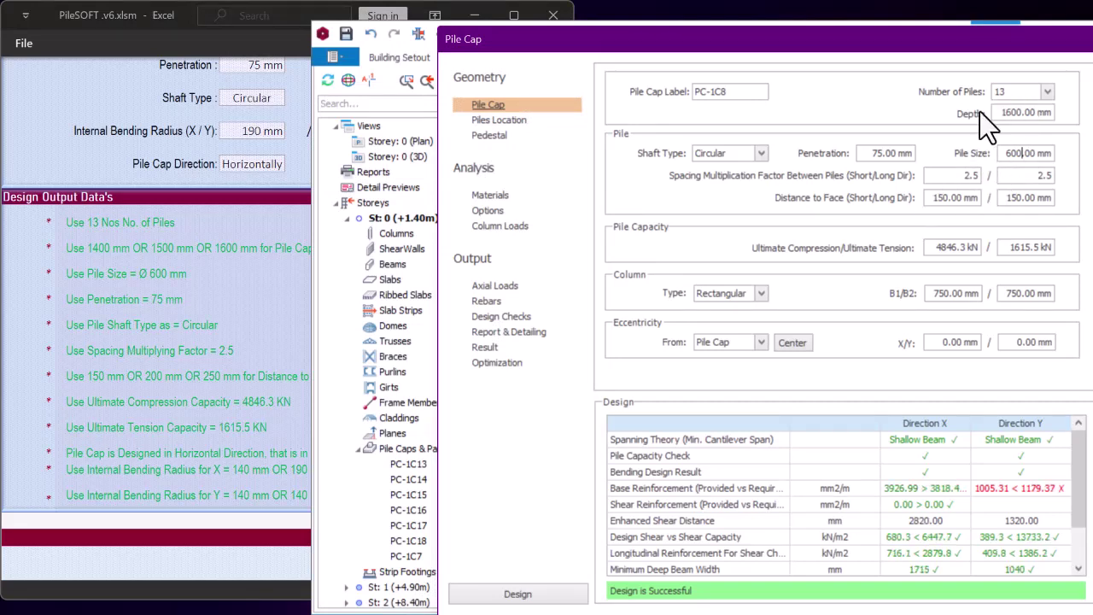
Review the design checks of PC-1C8 and try a 150 mm spacing for its Base (X) bars
{"action": "left_click_drag", "start_coordinate": [917, 46], "coordinate": [884, 48]}
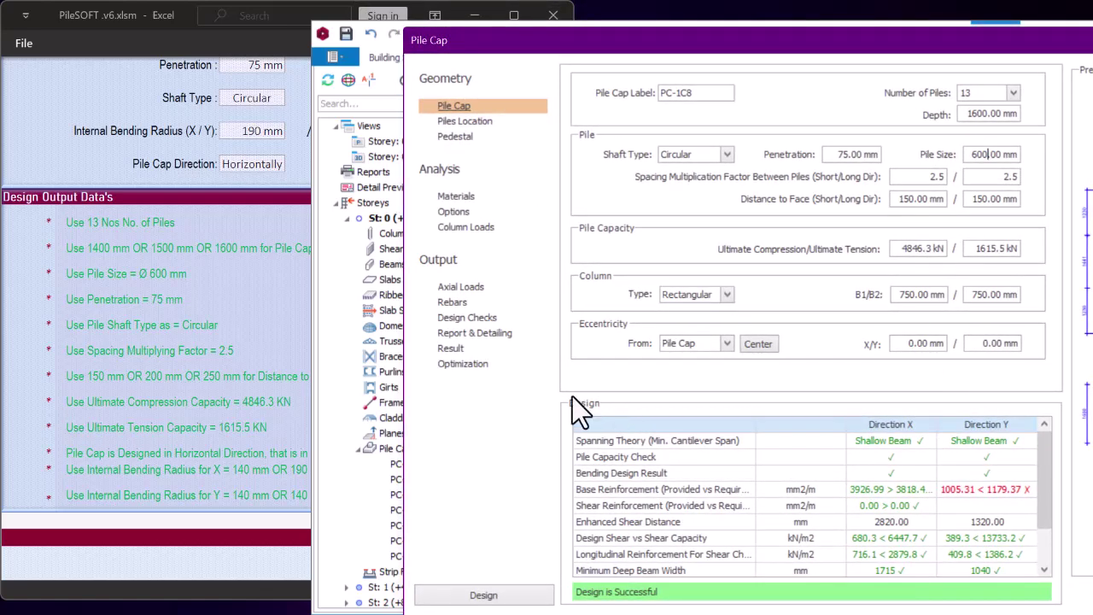
{"action": "left_click", "coordinate": [467, 318]}
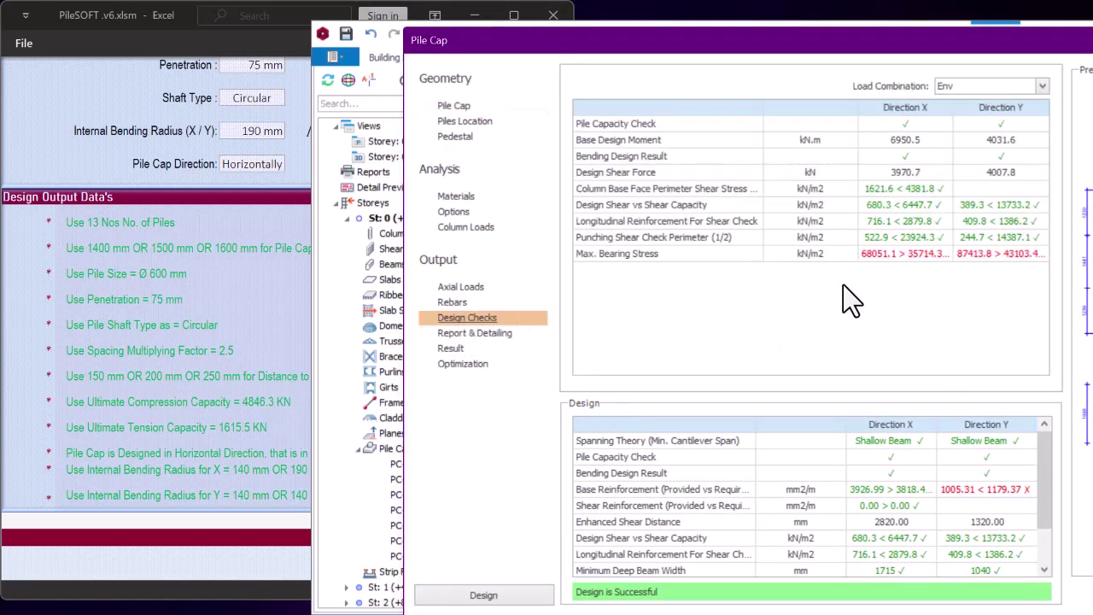
{"action": "left_click", "coordinate": [452, 302]}
{"action": "left_click", "coordinate": [939, 102]}
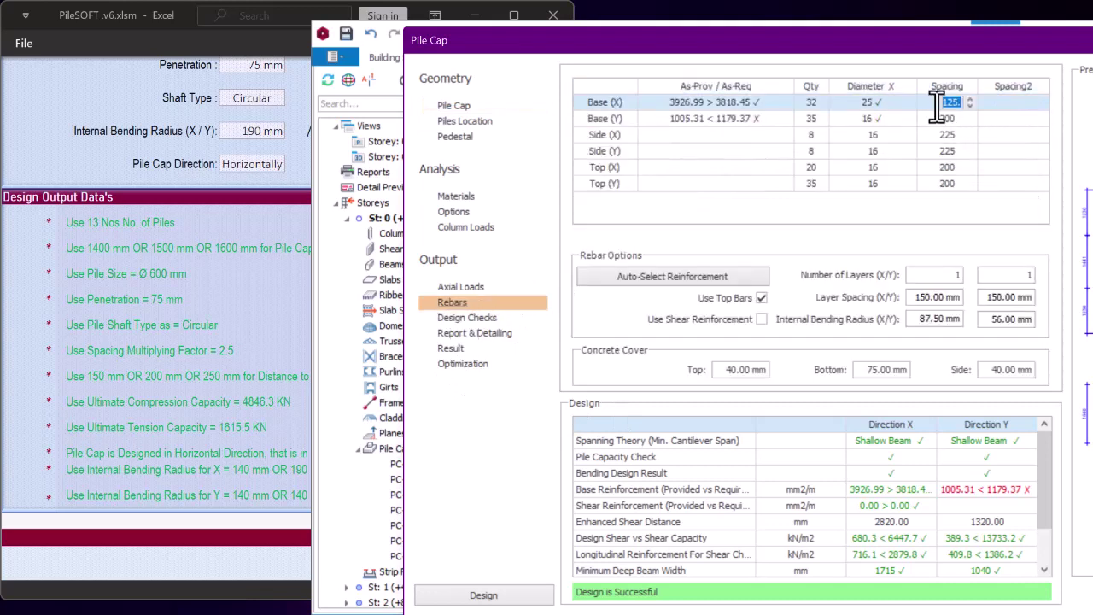
{"action": "type", "text": "150"}
{"action": "key", "text": "Return"}
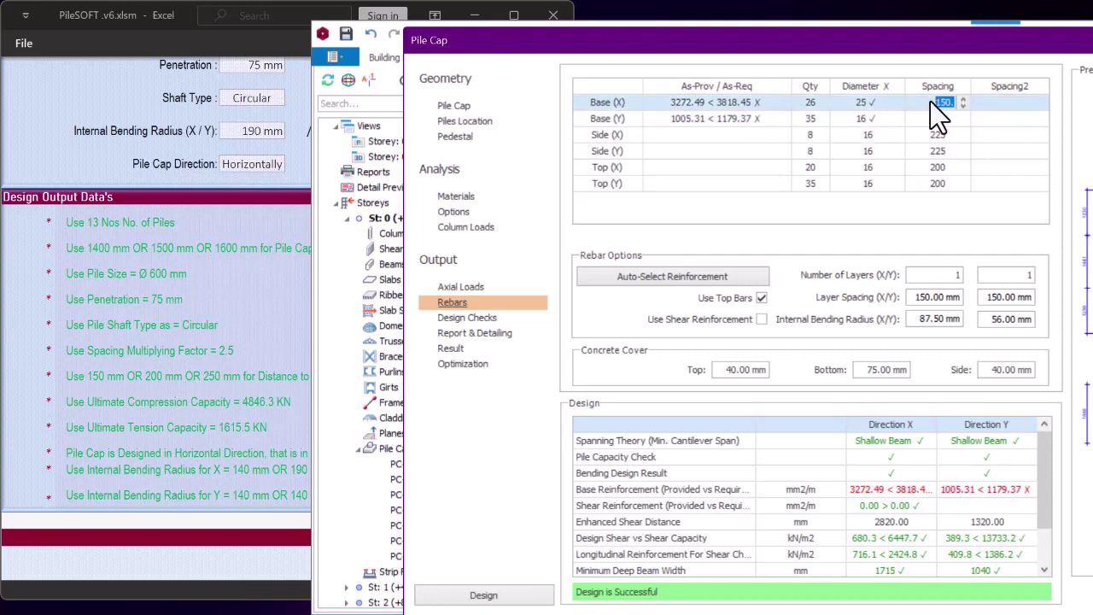
Set the Base (Y) reinforcement of PC-1C8 to 20 mm diameter bars at 125 mm spacing
{"action": "left_click", "coordinate": [876, 121]}
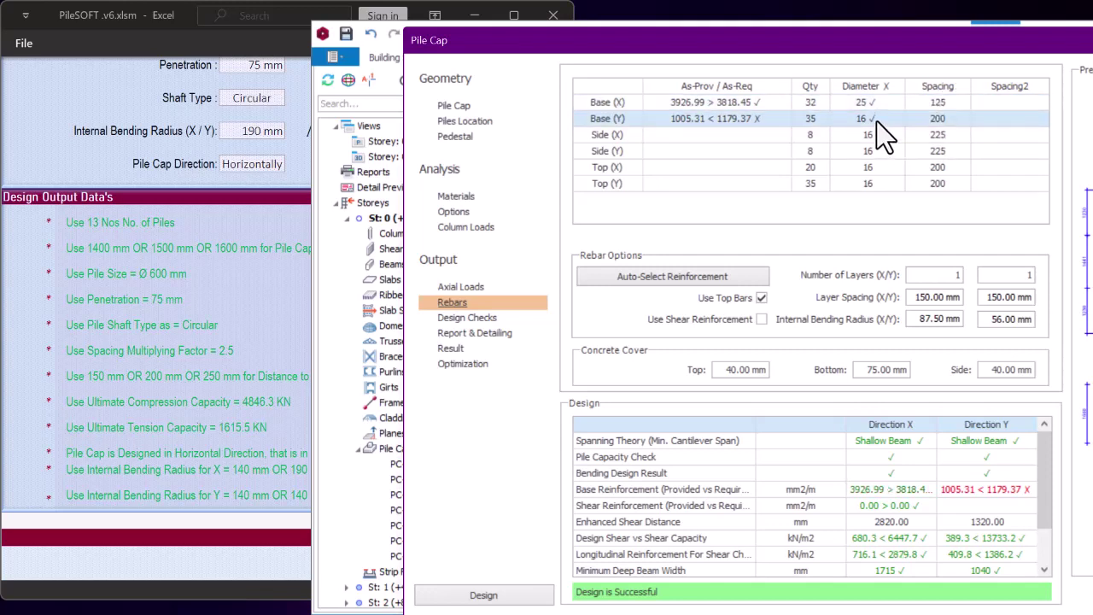
{"action": "left_click", "coordinate": [895, 120]}
{"action": "left_click", "coordinate": [872, 142]}
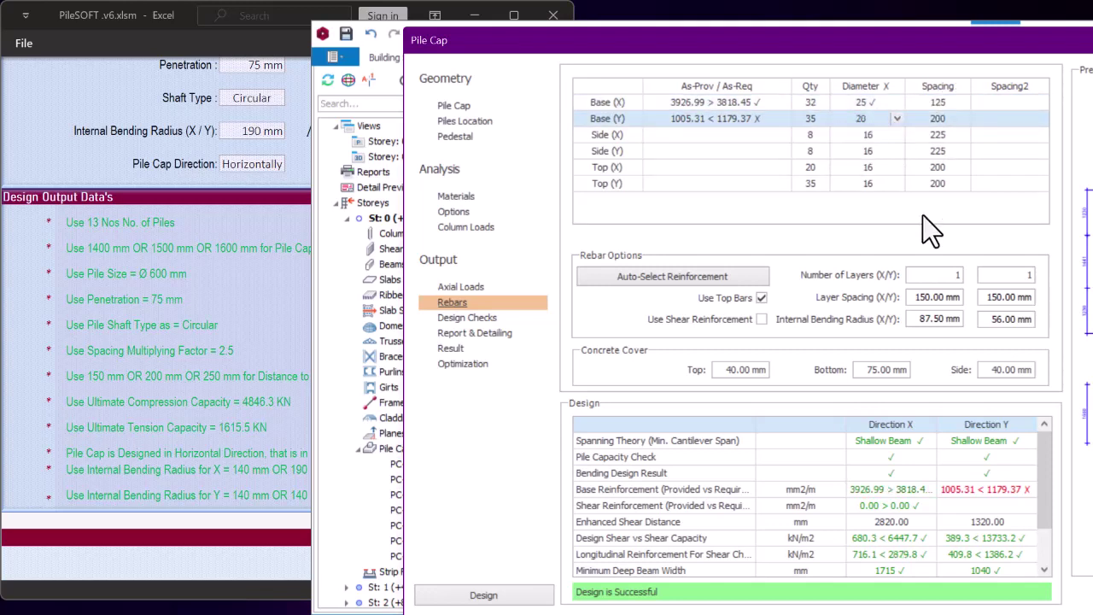
{"action": "left_click", "coordinate": [941, 117]}
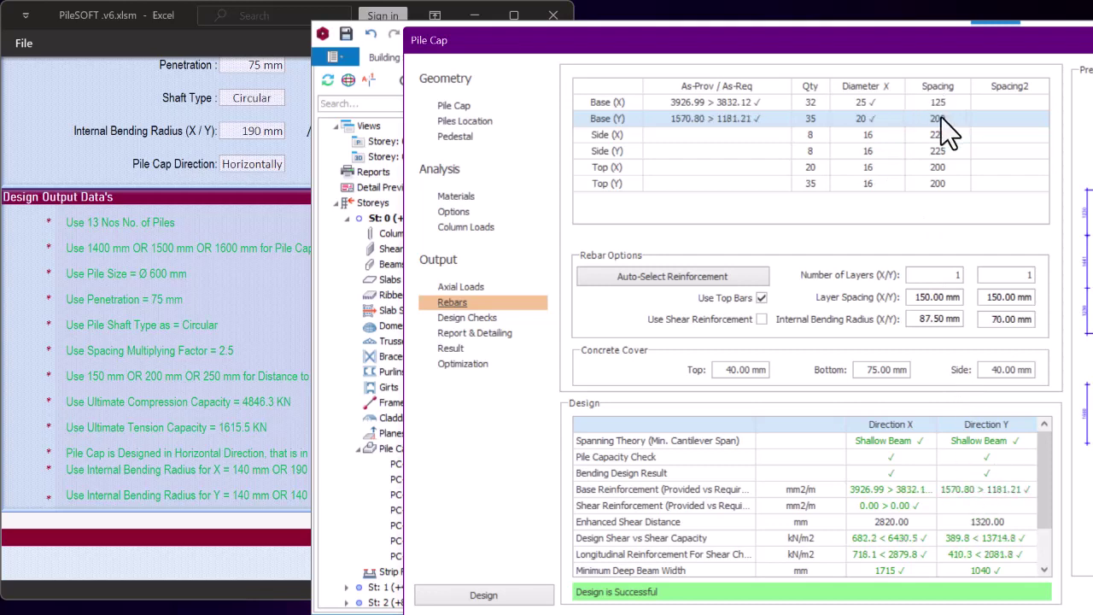
{"action": "left_click", "coordinate": [929, 122]}
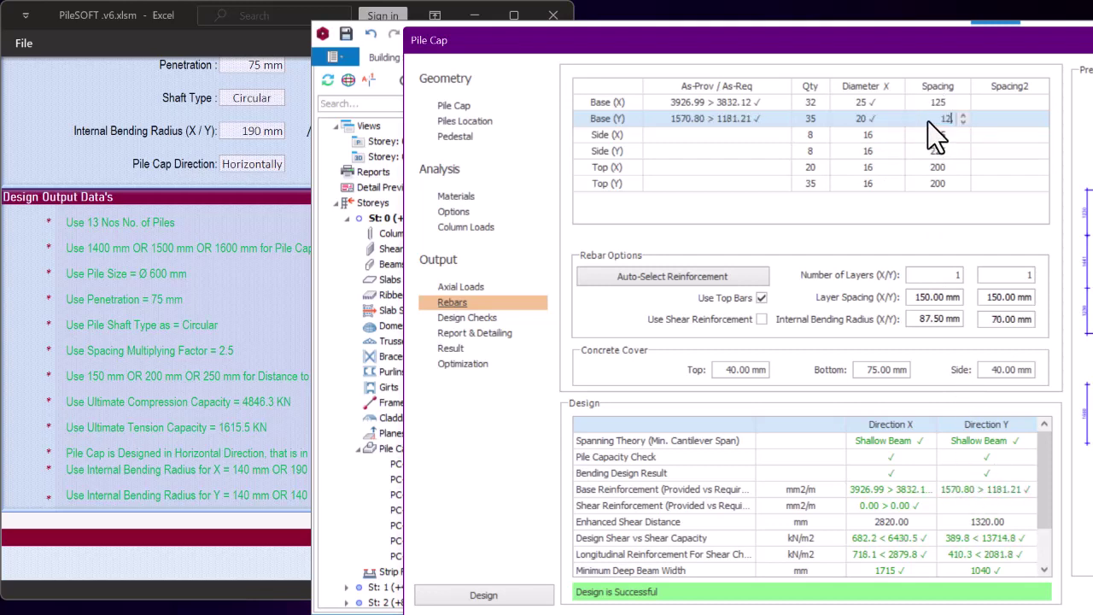
{"action": "left_click", "coordinate": [946, 139]}
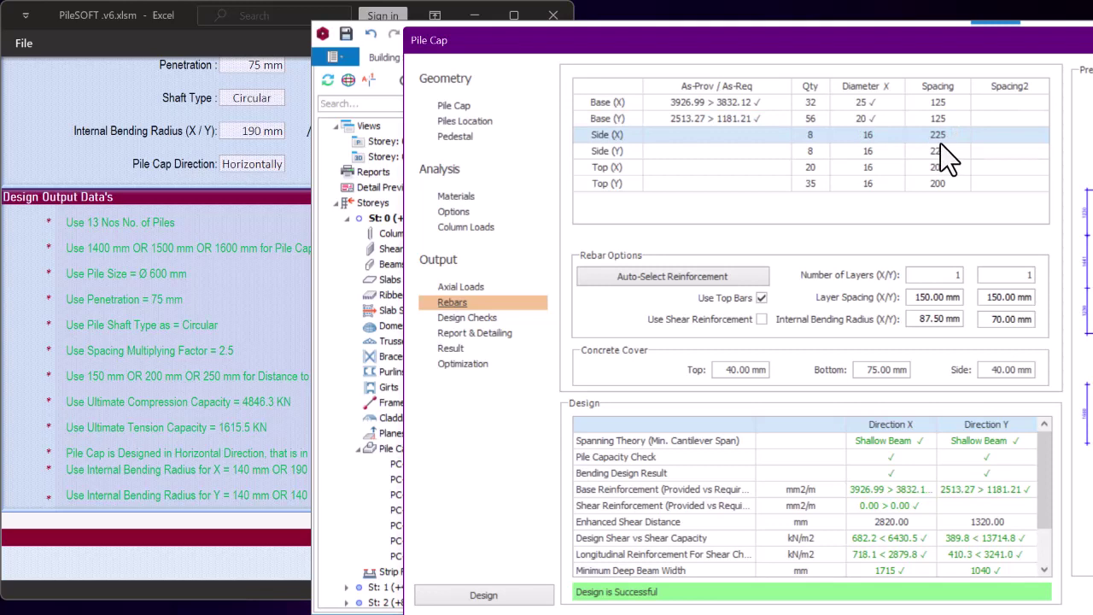
Try 16 mm diameter bars for the Base (Y) reinforcement of PC-1C8
{"action": "left_click", "coordinate": [872, 122]}
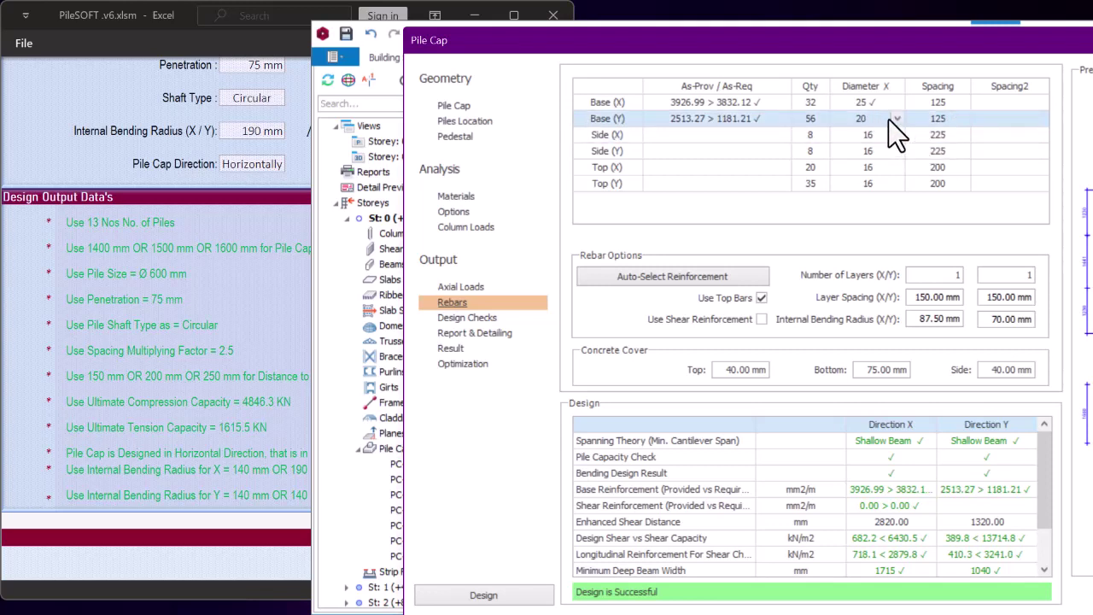
{"action": "left_click", "coordinate": [896, 118]}
{"action": "left_click", "coordinate": [859, 136]}
{"action": "left_click", "coordinate": [938, 125]}
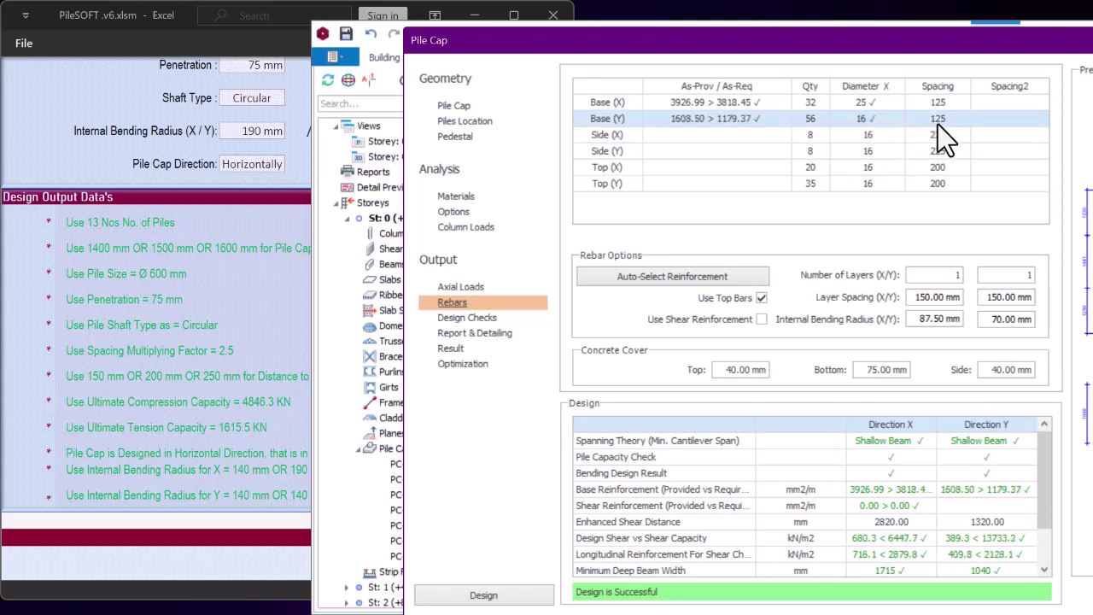
{"action": "left_click", "coordinate": [938, 124]}
Set the Base (Y) bar diameter of PC-1C8 back to 20 mm
{"action": "left_click", "coordinate": [892, 120]}
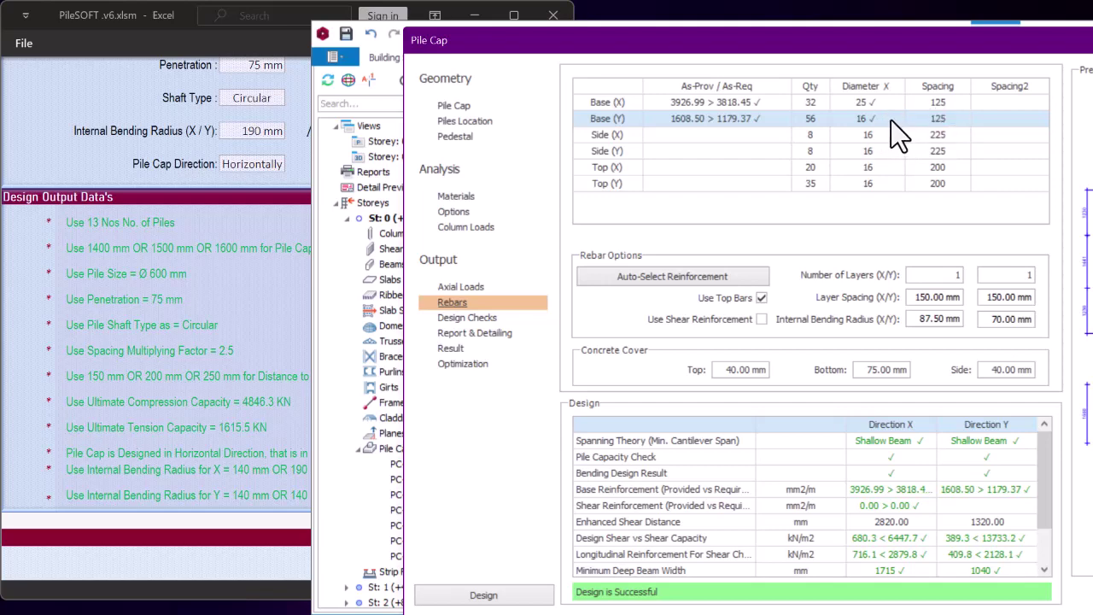
{"action": "left_click", "coordinate": [890, 121]}
{"action": "left_click", "coordinate": [857, 145]}
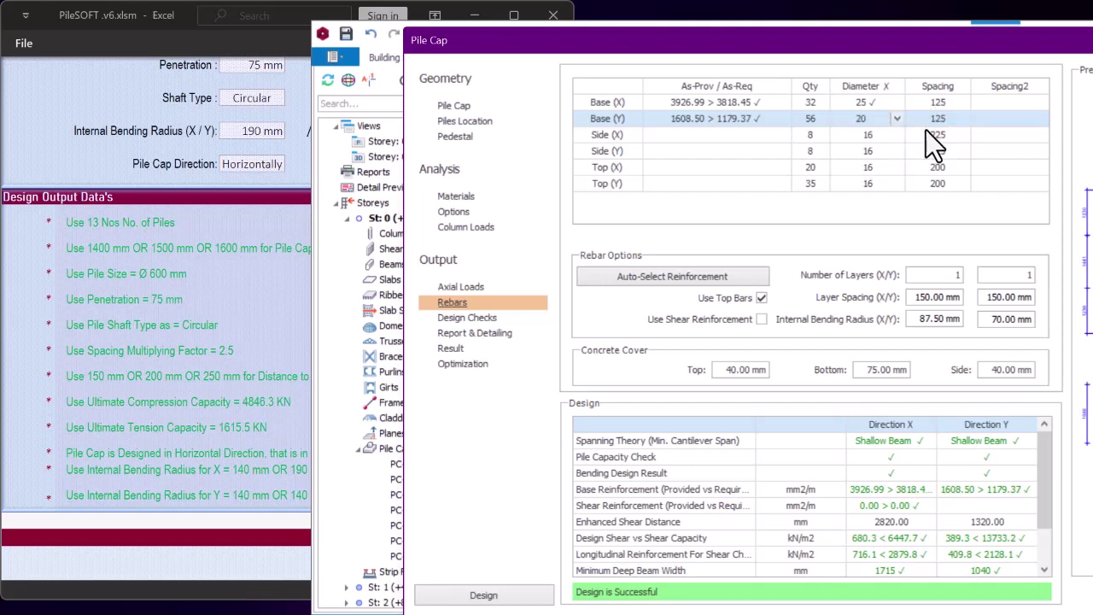
{"action": "left_click", "coordinate": [925, 131]}
{"action": "left_click_drag", "start_coordinate": [757, 40], "coordinate": [746, 18]}
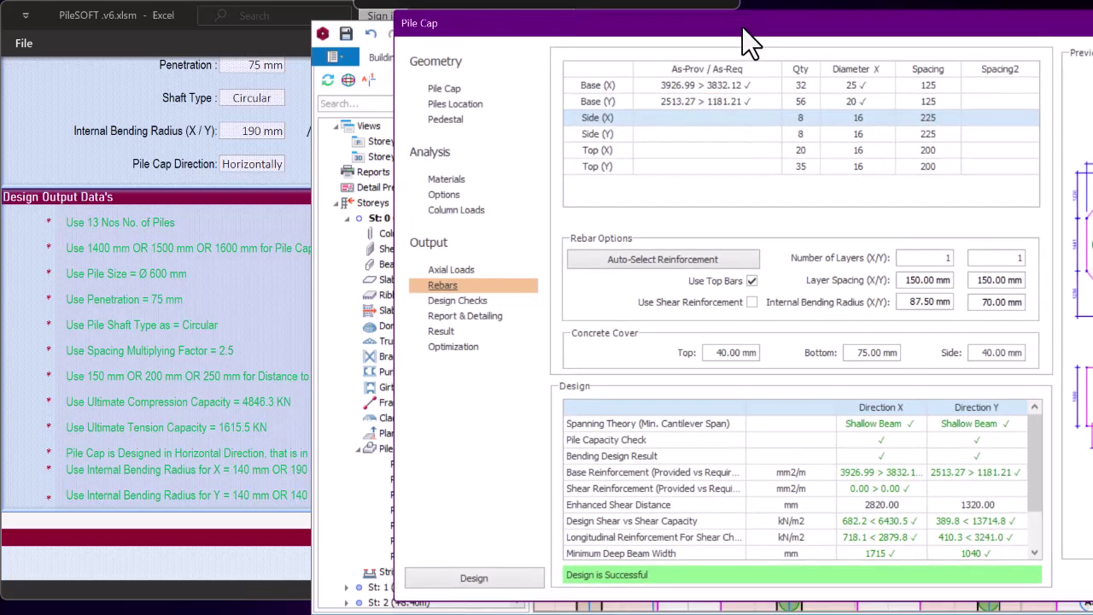
{"action": "left_click", "coordinate": [867, 100]}
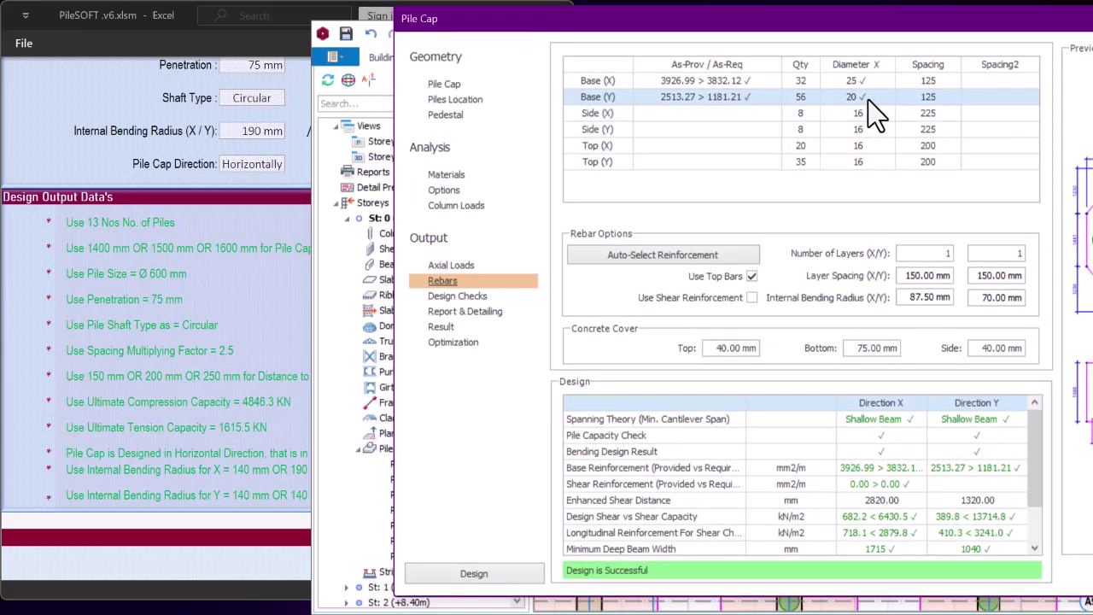
{"action": "left_click", "coordinate": [885, 99]}
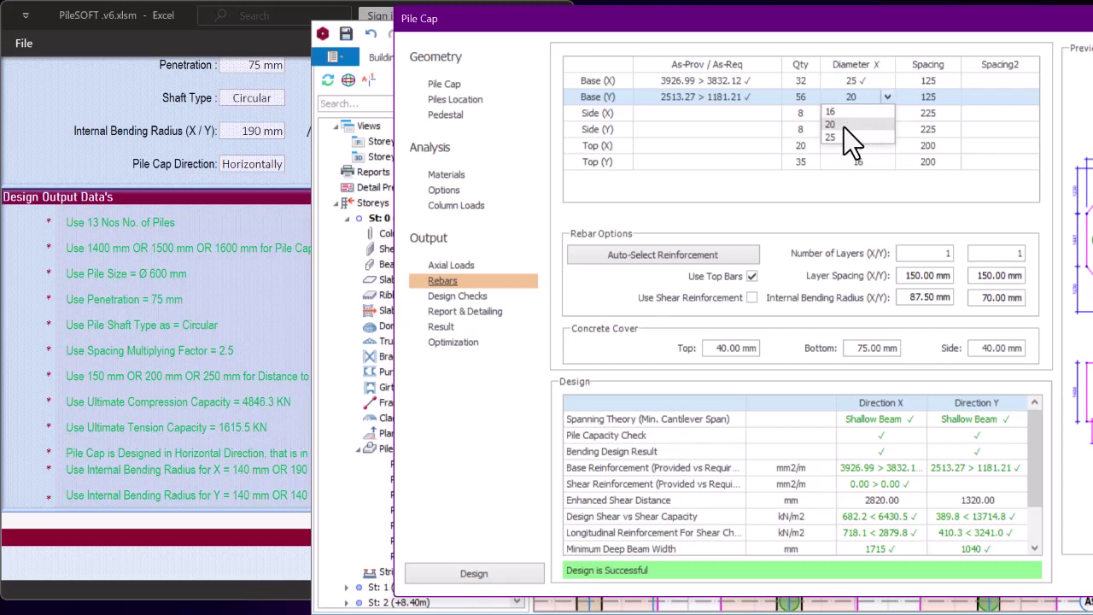
{"action": "left_click", "coordinate": [843, 125]}
Reduce the Base (Y) bar diameter of PC-1C8 to 16 mm and review the design checks
{"action": "left_click", "coordinate": [888, 98]}
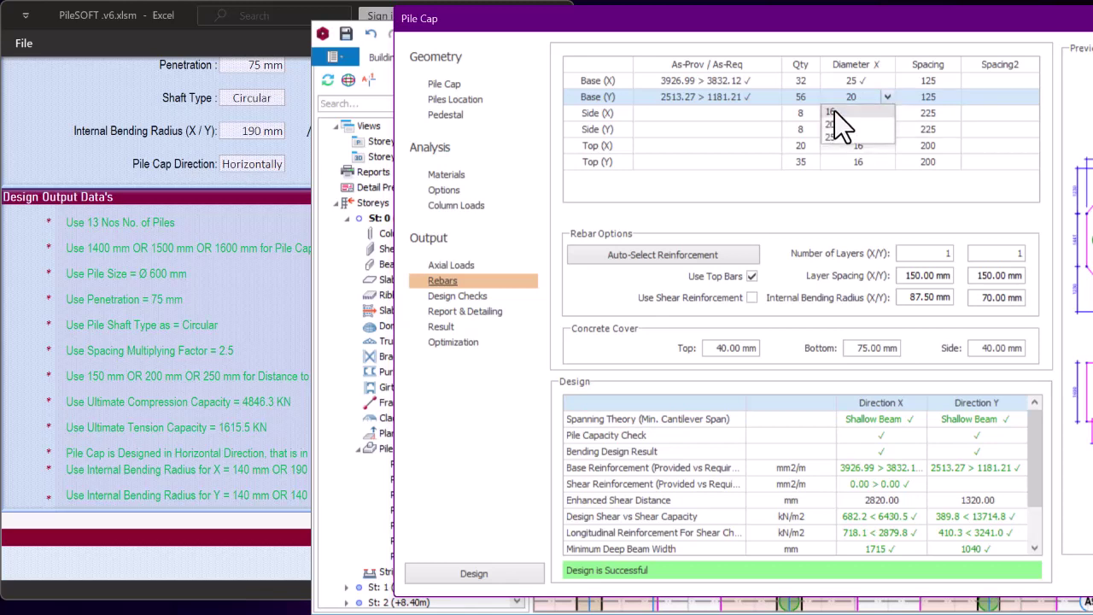
{"action": "left_click", "coordinate": [835, 111]}
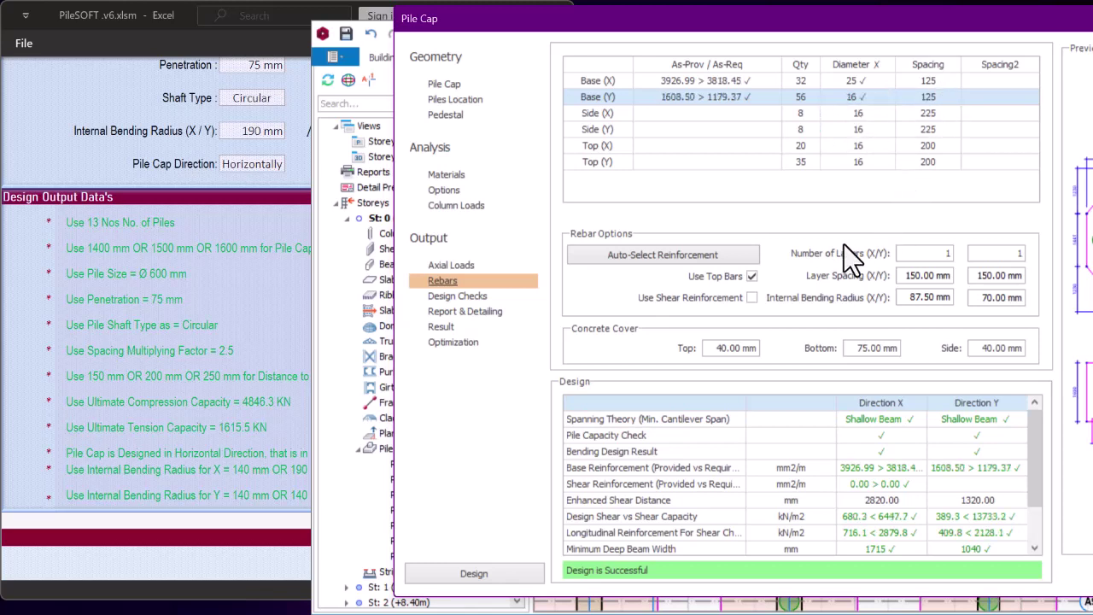
{"action": "scroll", "coordinate": [918, 456], "scroll_direction": "down", "scroll_amount": 1}
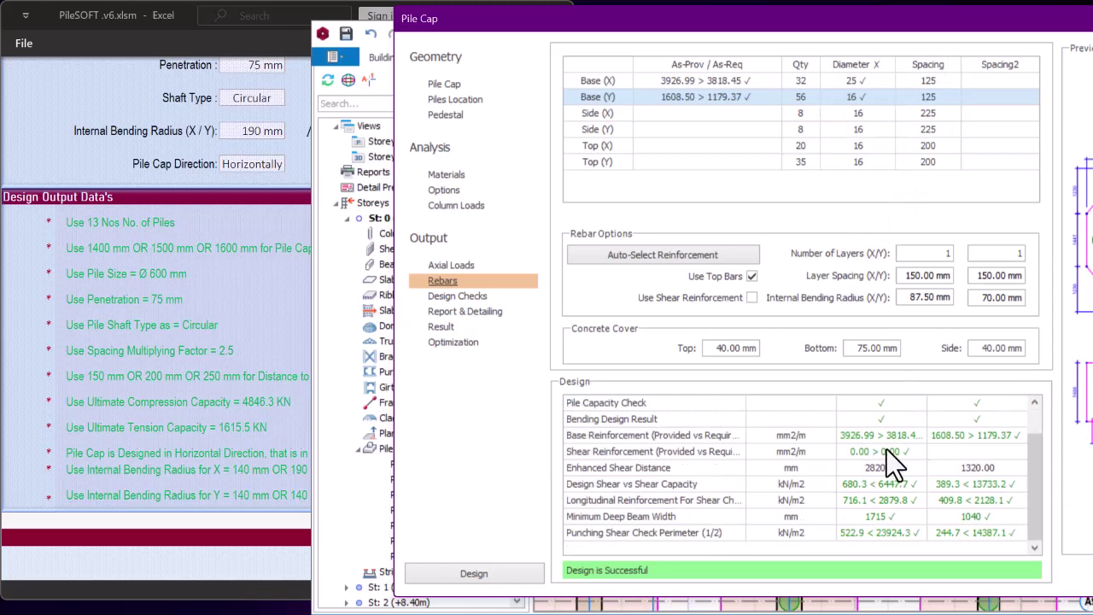
{"action": "left_click", "coordinate": [461, 296]}
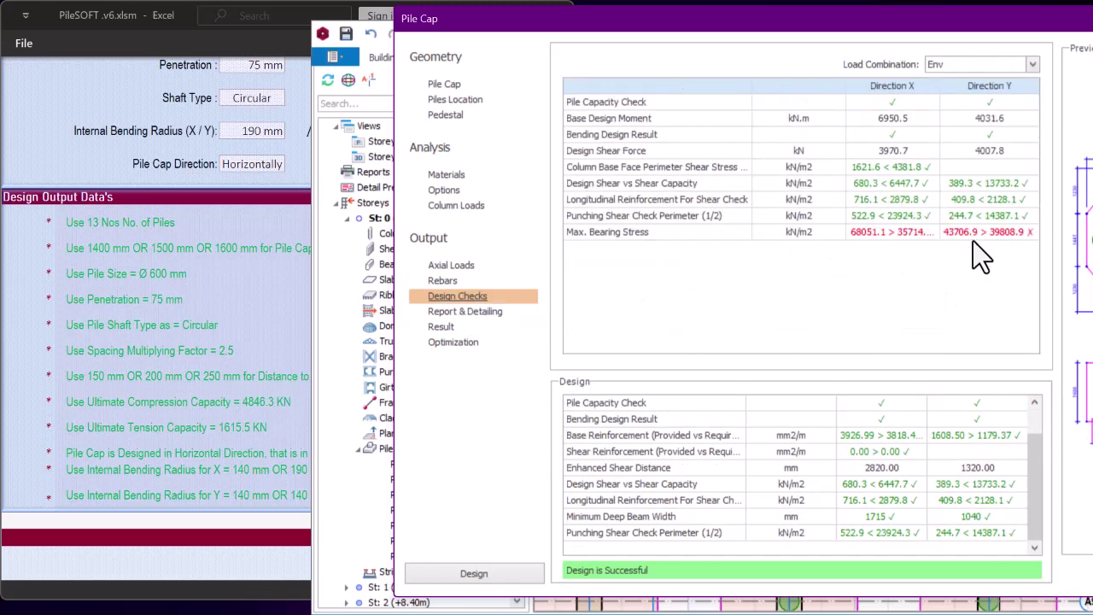
Set the X internal bending radius of PC-1C8 to the 190 mm recommended by PileSOFT and recheck the maximum bearing stress
{"action": "left_click", "coordinate": [452, 282]}
{"action": "left_click", "coordinate": [271, 432]}
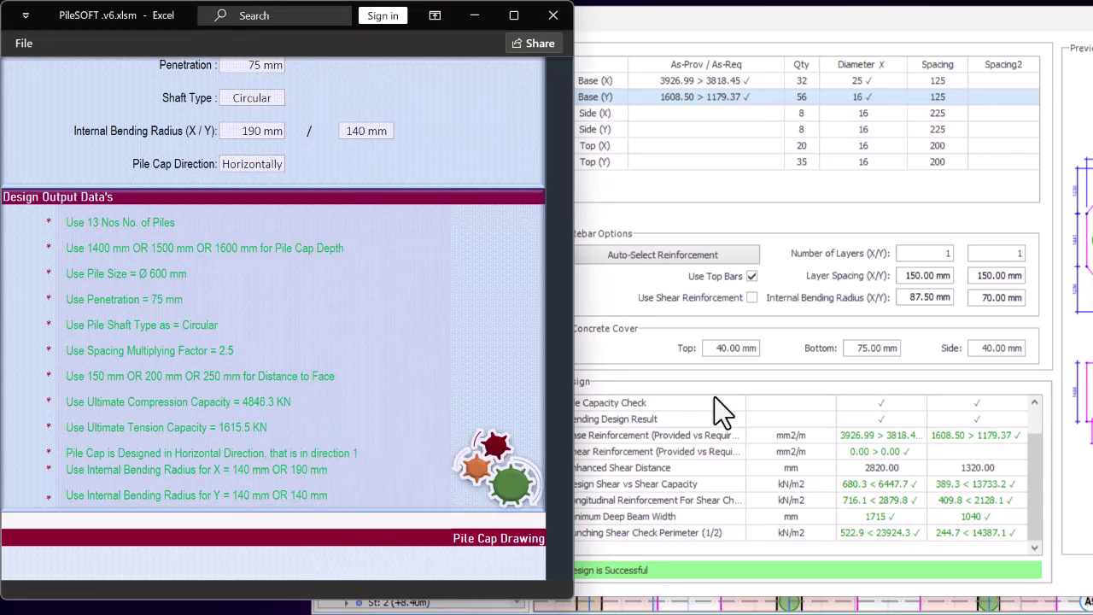
{"action": "left_click", "coordinate": [918, 298]}
{"action": "left_click_drag", "start_coordinate": [908, 298], "coordinate": [956, 298]}
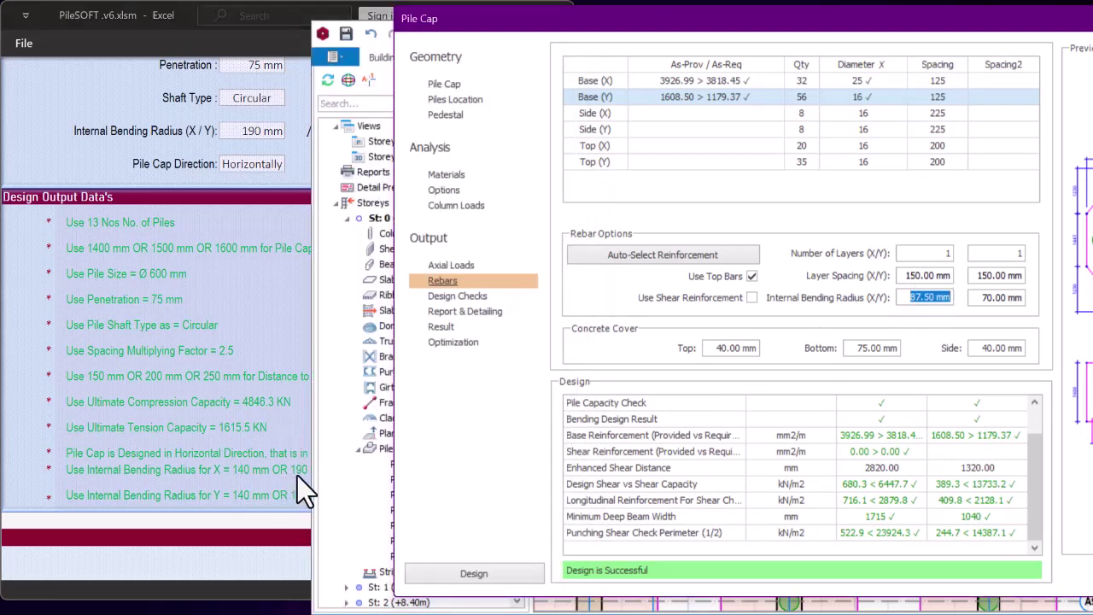
{"action": "type", "text": "100"}
{"action": "type", "text": "90"}
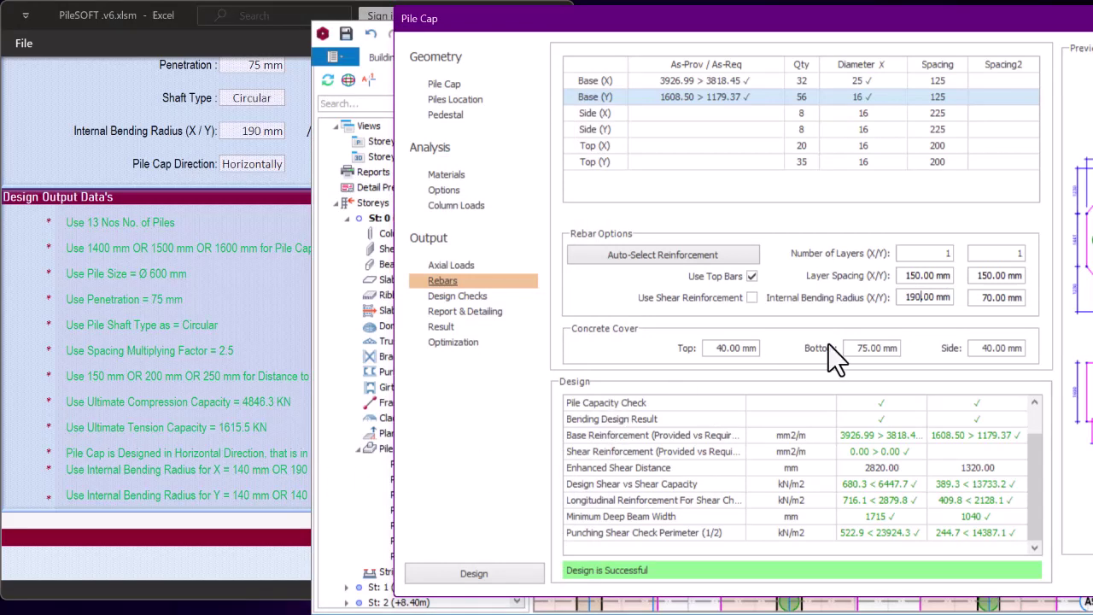
{"action": "left_click", "coordinate": [988, 297]}
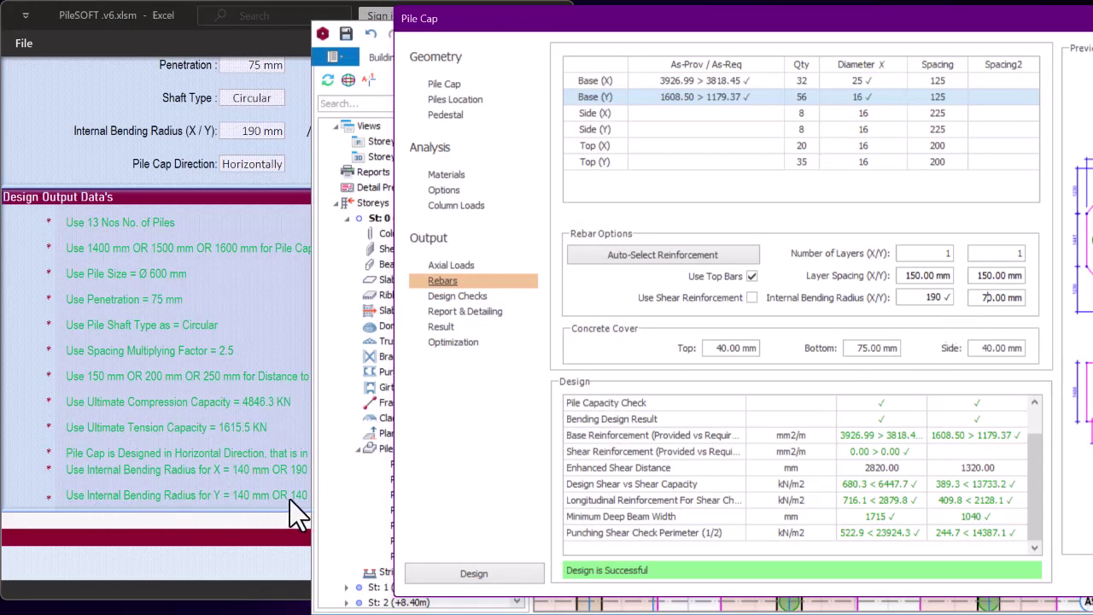
{"action": "left_click", "coordinate": [457, 295]}
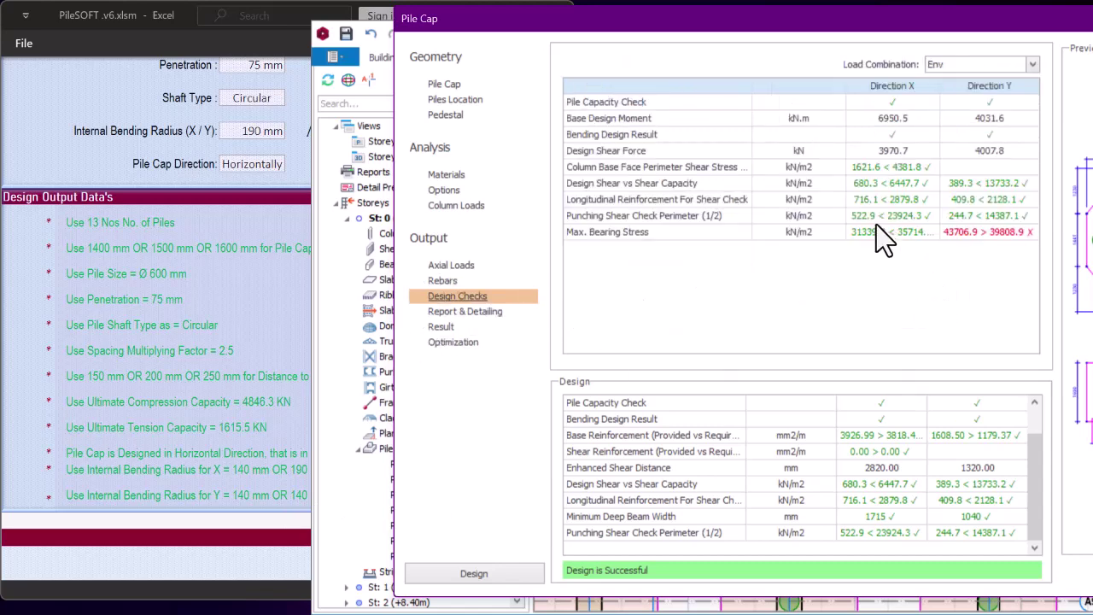
Set the Y internal bending radius of PC-1C8 to the recommended 140 mm
{"action": "left_click", "coordinate": [442, 280]}
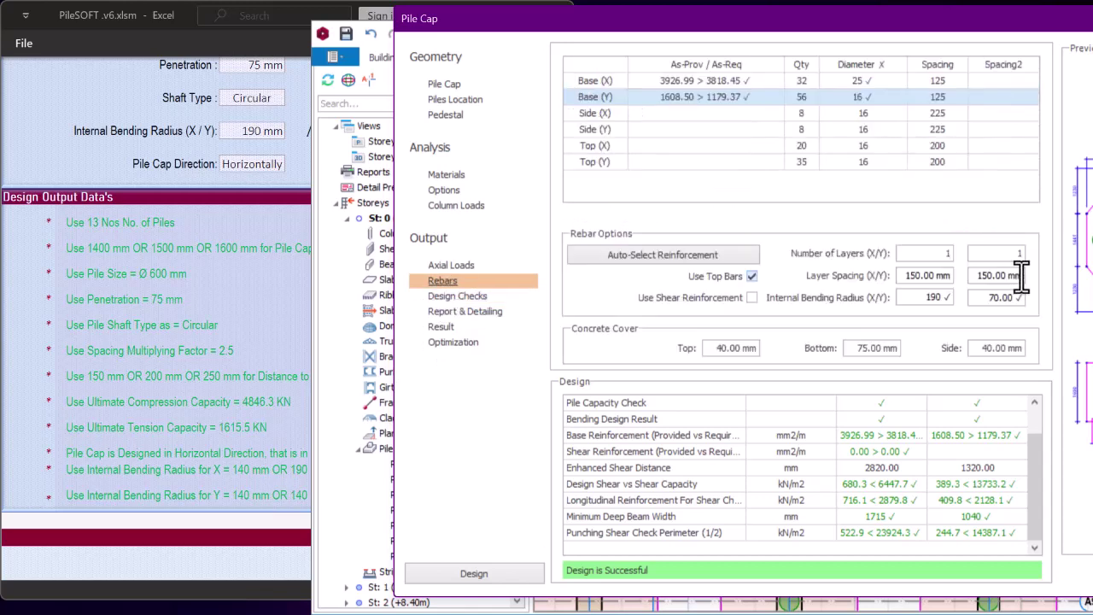
{"action": "left_click_drag", "start_coordinate": [987, 298], "coordinate": [1050, 301]}
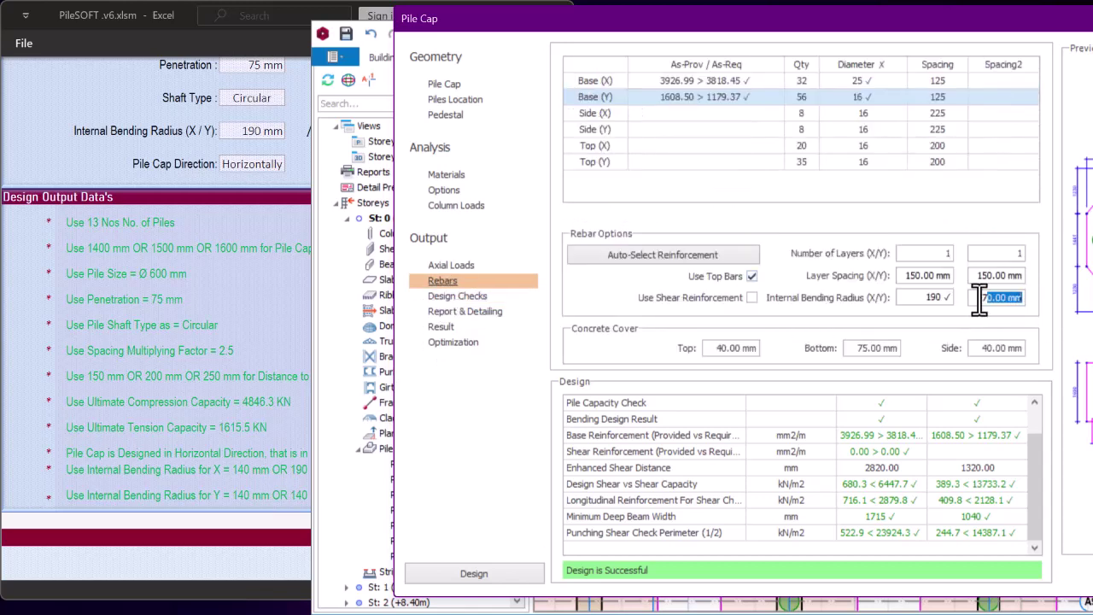
{"action": "left_click_drag", "start_coordinate": [978, 298], "coordinate": [1026, 304]}
{"action": "type", "text": "14"}
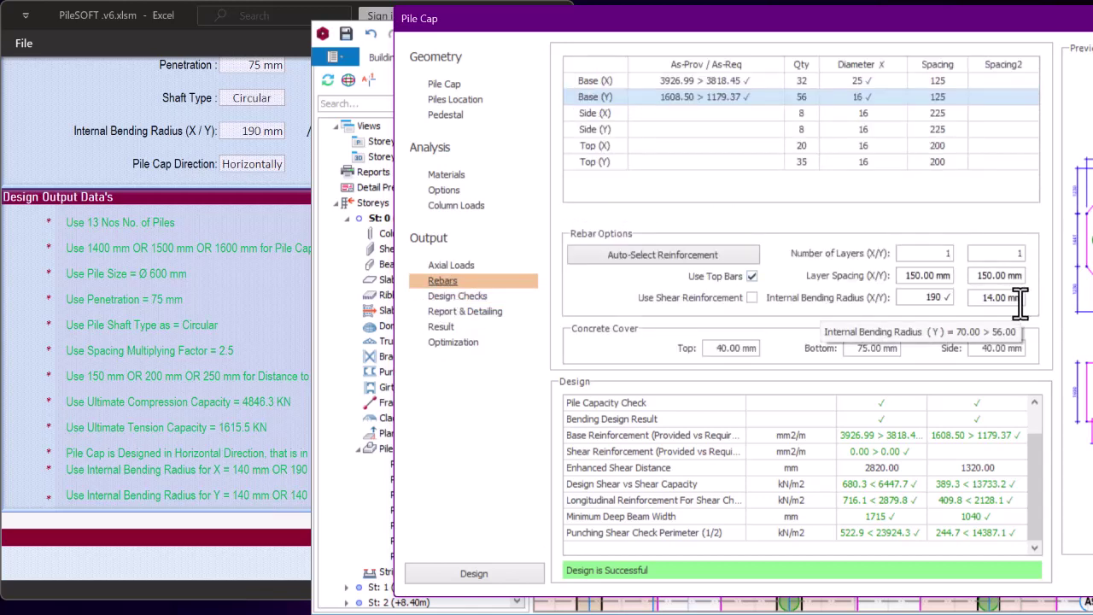
{"action": "type", "text": "0"}
{"action": "key", "text": "Return"}
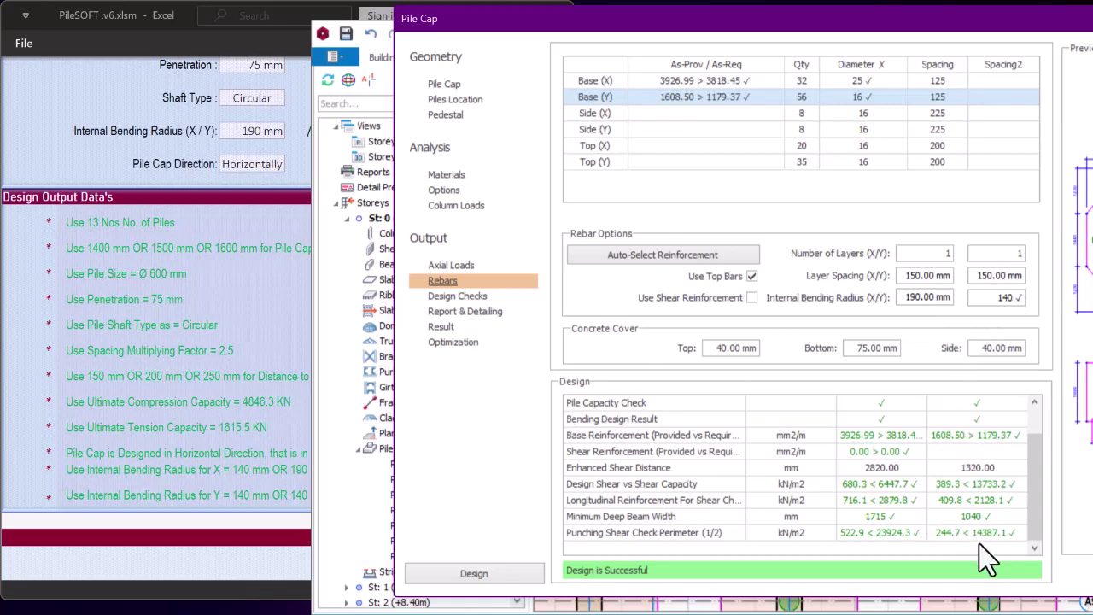
Review the design checks of PC-1C8 in both directions and accept the pile cap design
{"action": "left_click", "coordinate": [469, 296]}
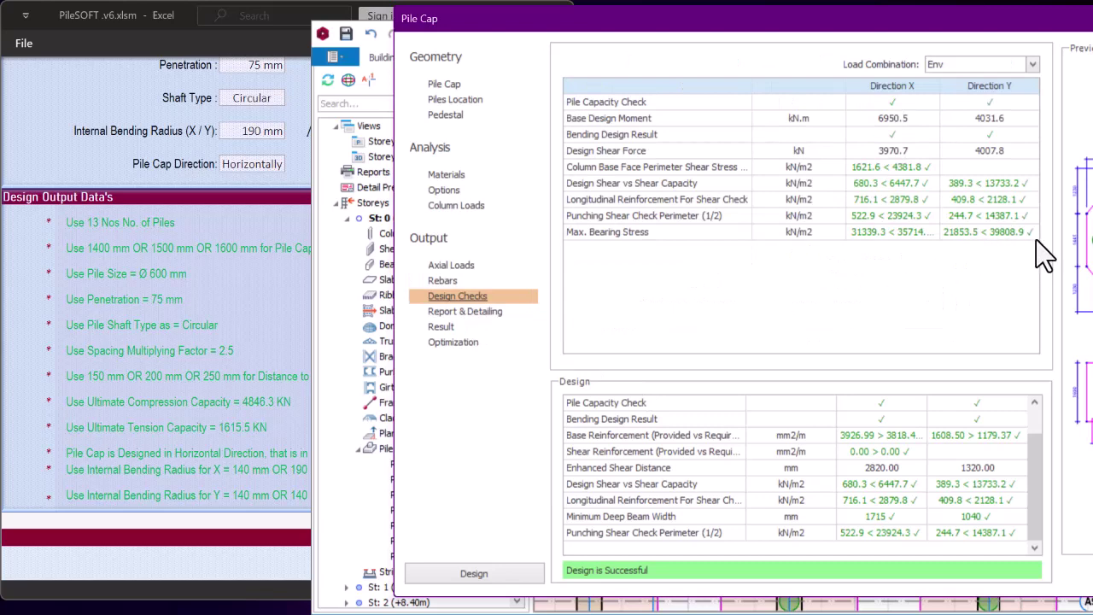
{"action": "left_click_drag", "start_coordinate": [839, 28], "coordinate": [509, 22]}
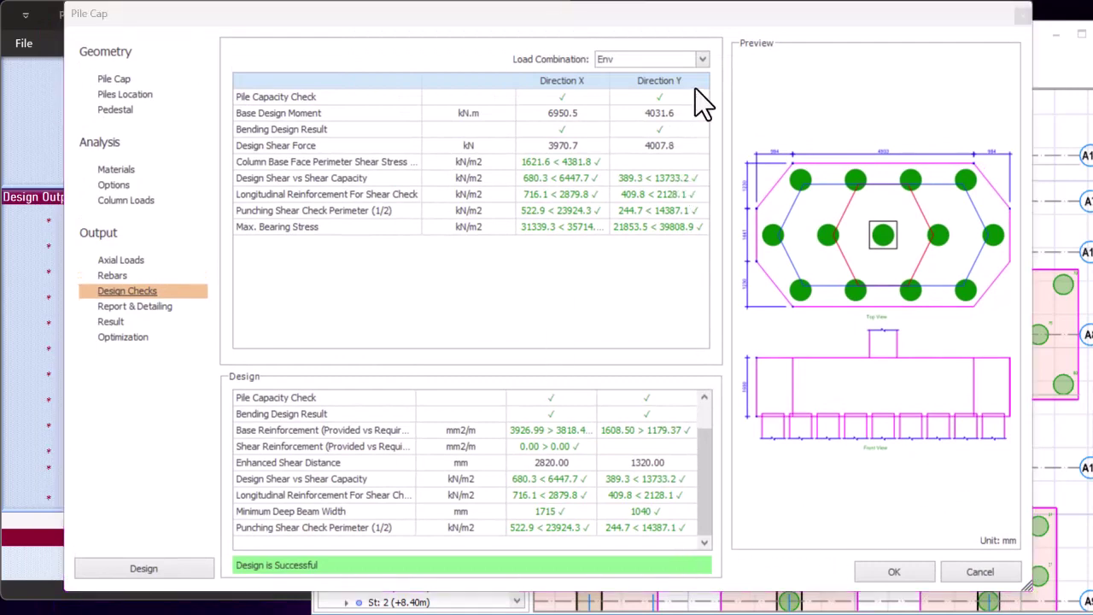
{"action": "left_click", "coordinate": [908, 574]}
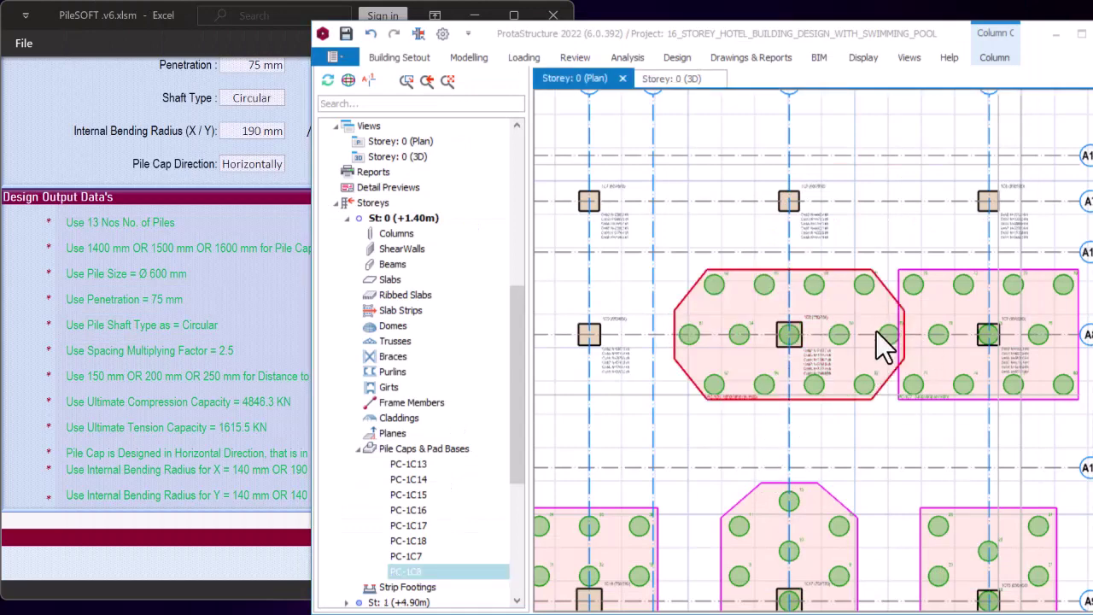
Reopen the properties of PC-1C8 in the plan and view the 13-pile cap detail drawing in the PileSOFT sheet
{"action": "scroll", "coordinate": [871, 329], "scroll_direction": "up", "scroll_amount": 1}
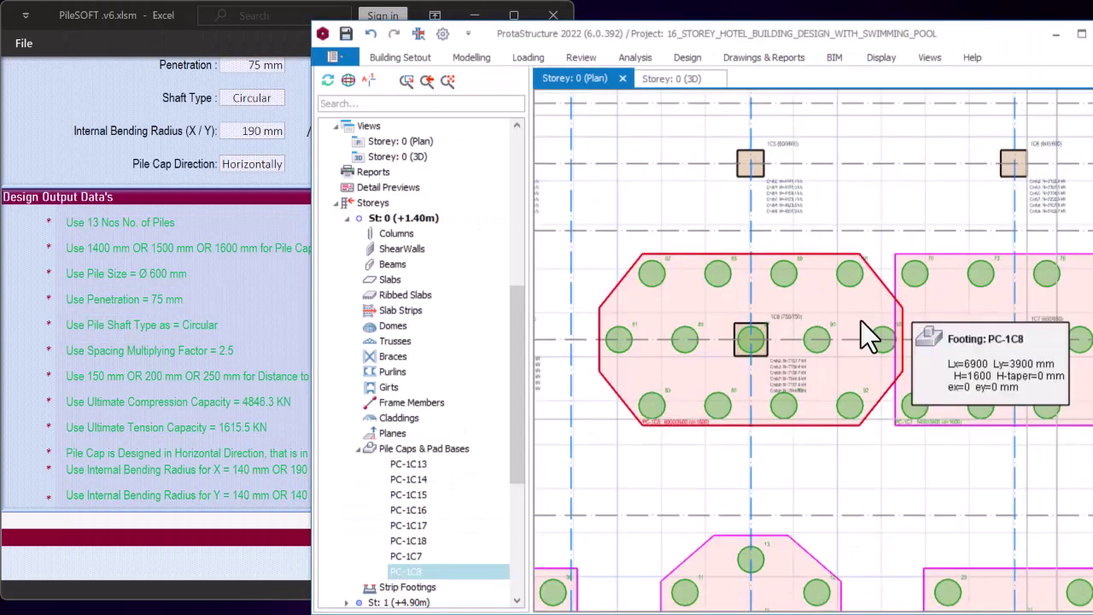
{"action": "right_click", "coordinate": [810, 255]}
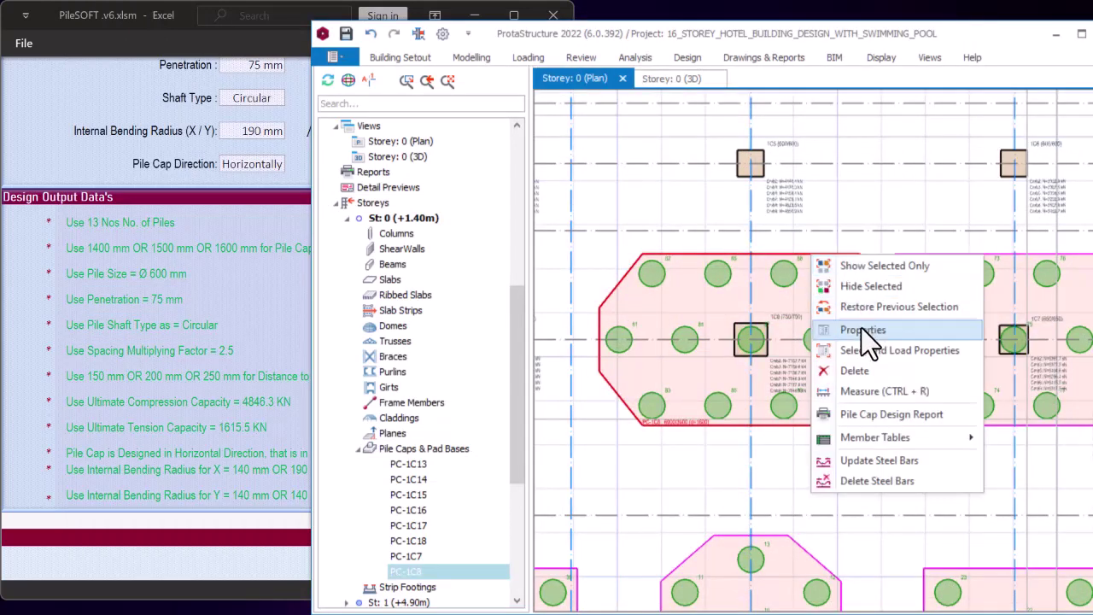
{"action": "left_click", "coordinate": [275, 257]}
{"action": "scroll", "coordinate": [308, 396], "scroll_direction": "down", "scroll_amount": 15}
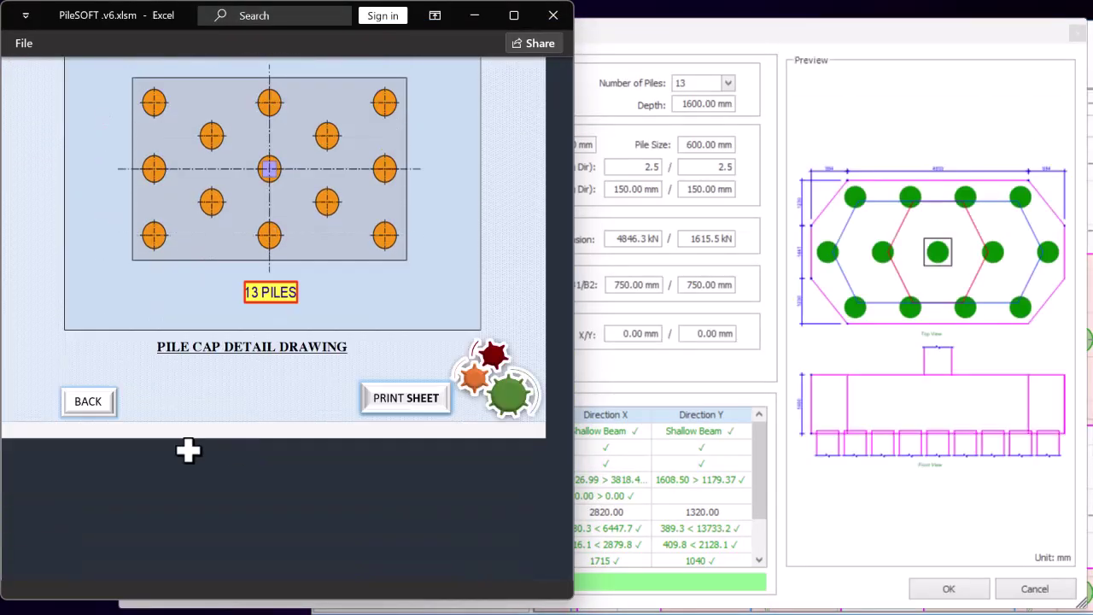
Switch the pile cap direction to 2 in the PileSOFT parameters, rerun the design and review the recommended output values
{"action": "left_click", "coordinate": [90, 404]}
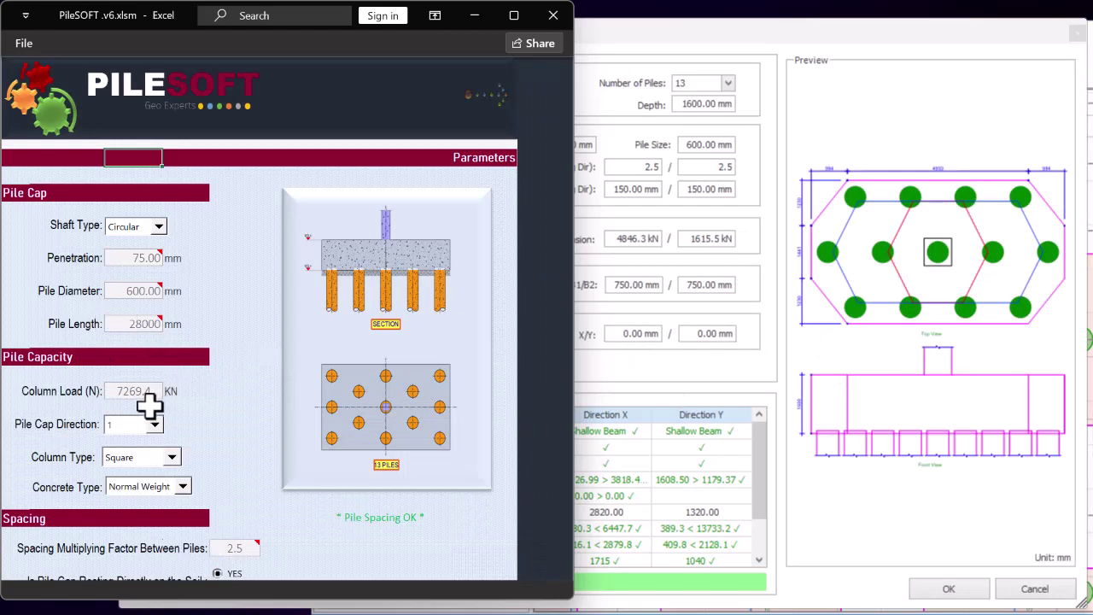
{"action": "scroll", "coordinate": [152, 408], "scroll_direction": "down", "scroll_amount": 2}
{"action": "left_click", "coordinate": [155, 332]}
{"action": "left_click", "coordinate": [123, 360]}
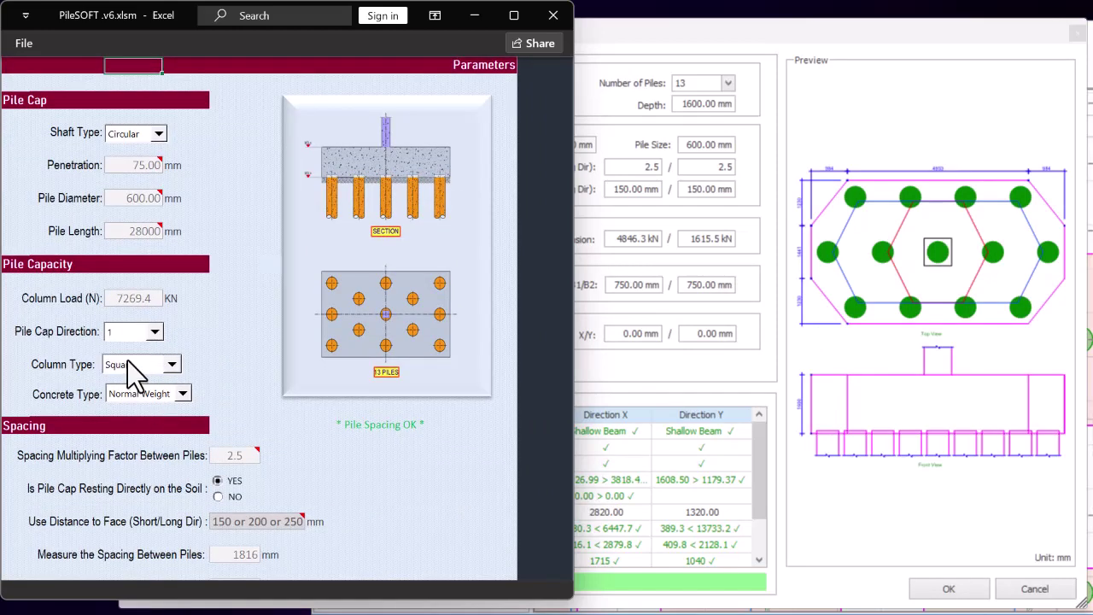
{"action": "scroll", "coordinate": [256, 383], "scroll_direction": "down", "scroll_amount": 2}
{"action": "scroll", "coordinate": [256, 401], "scroll_direction": "down", "scroll_amount": 10}
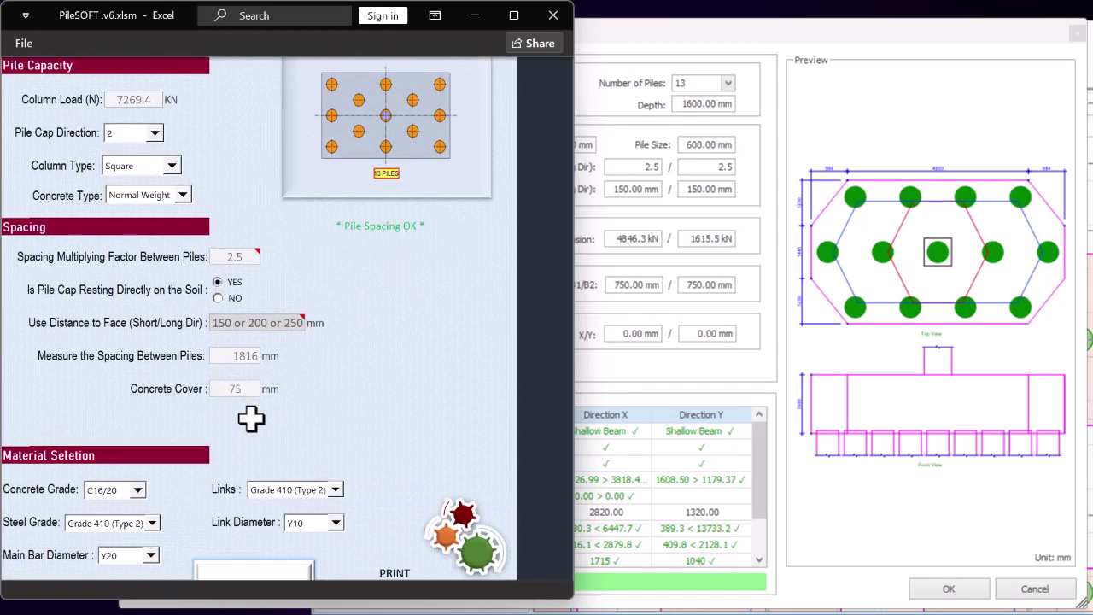
{"action": "left_click", "coordinate": [271, 188]}
{"action": "scroll", "coordinate": [296, 341], "scroll_direction": "down", "scroll_amount": 7}
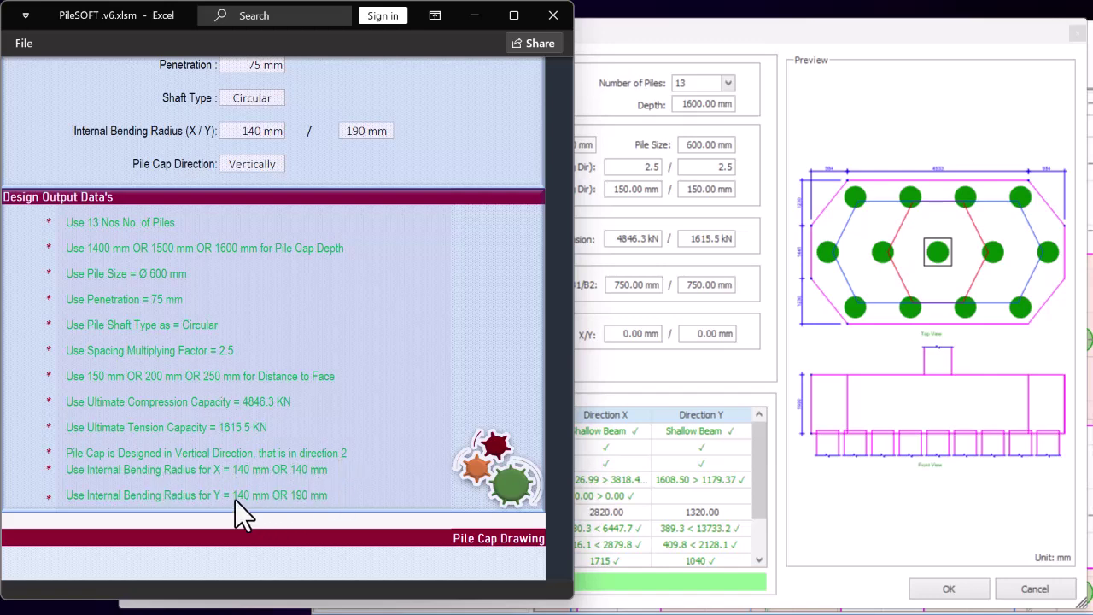
Return to the ProtaStructure pile cap dialog and set the layout direction of PC-1C8 to 2 in its design settings
{"action": "left_click", "coordinate": [614, 405]}
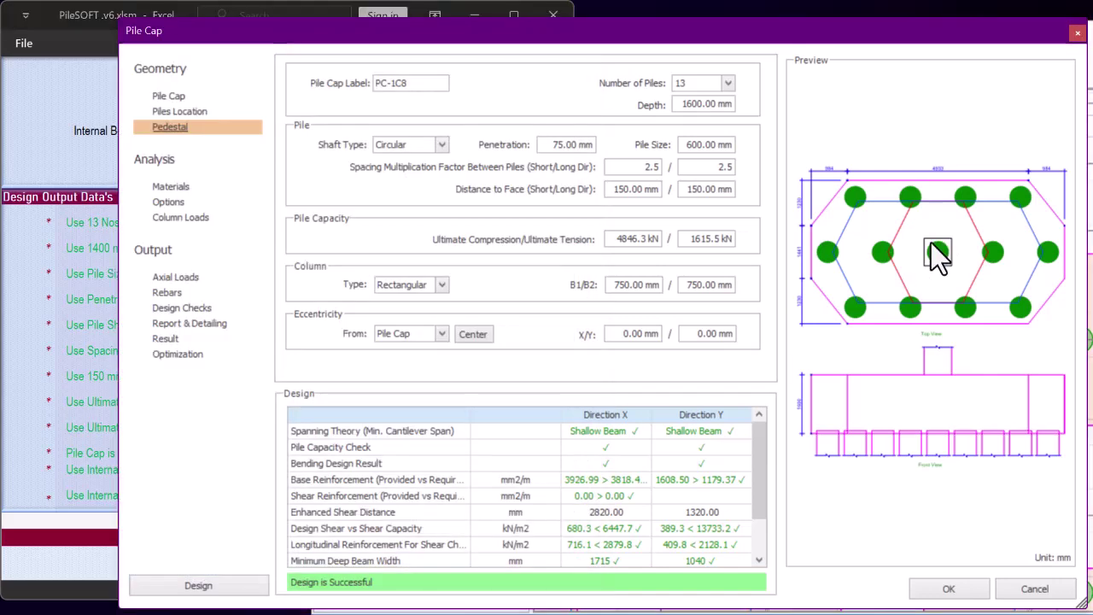
{"action": "left_click", "coordinate": [168, 202]}
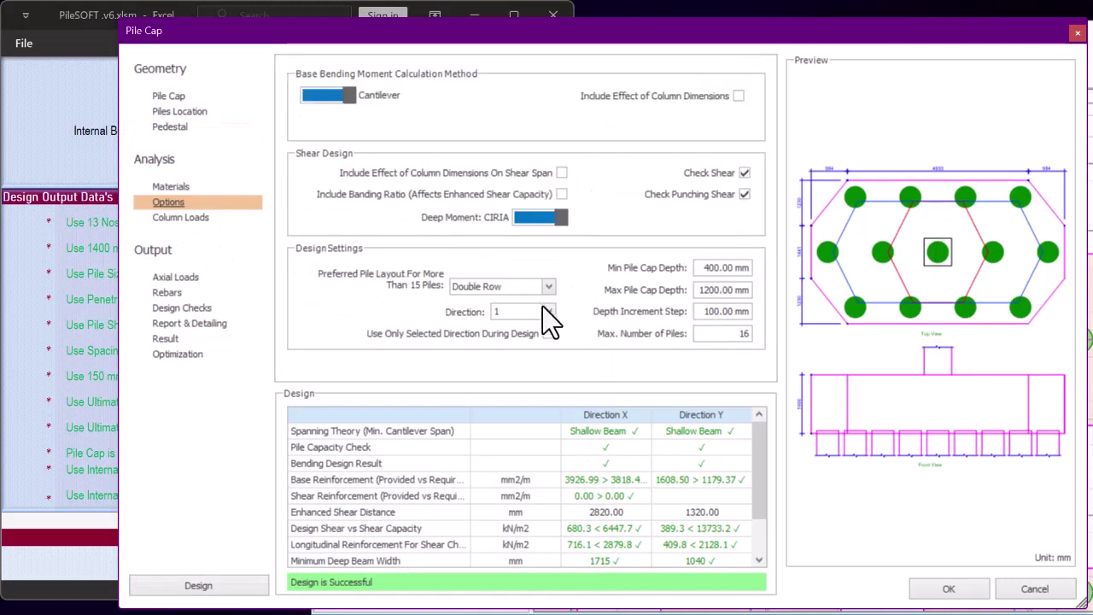
{"action": "left_click", "coordinate": [549, 312]}
{"action": "left_click", "coordinate": [516, 338]}
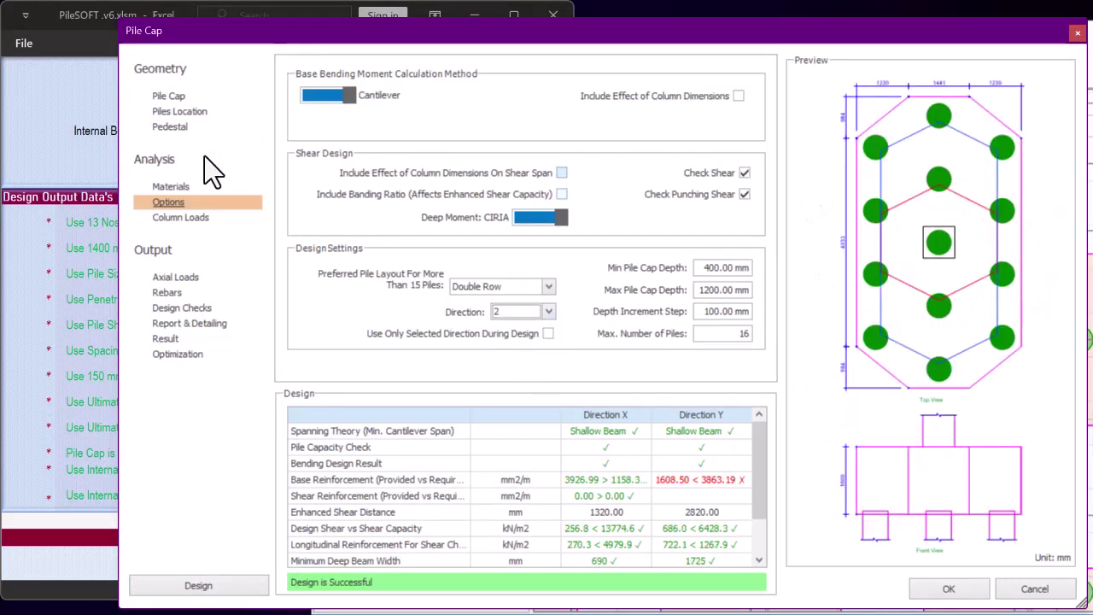
Set the internal bending radii of PC-1C8 to 140 mm in X and 190 mm in Y, as recommended by PileSOFT
{"action": "left_click", "coordinate": [171, 294]}
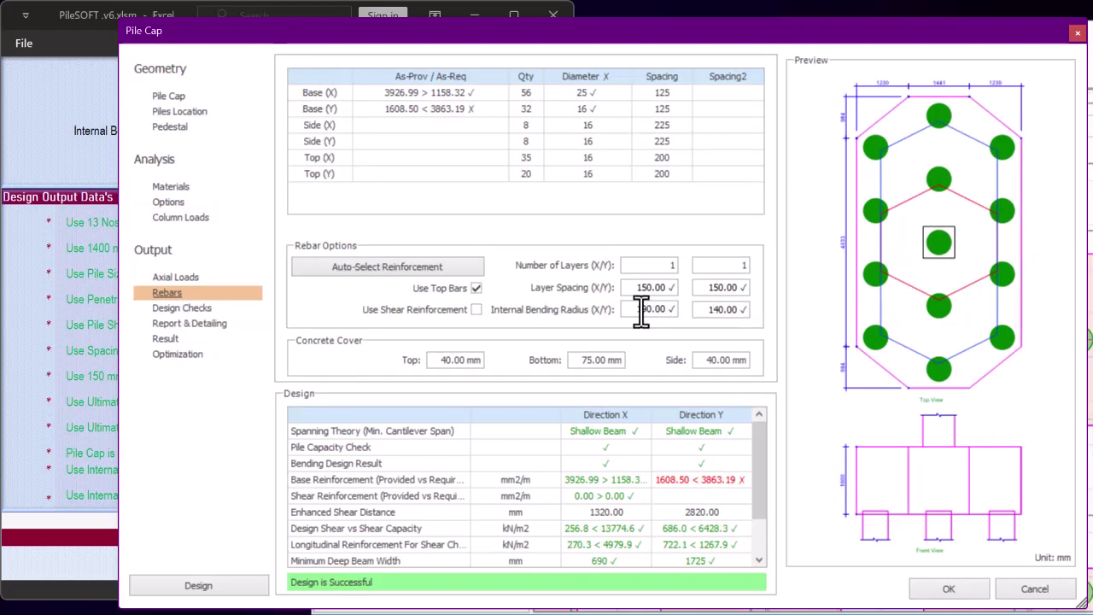
{"action": "left_click_drag", "start_coordinate": [629, 310], "coordinate": [690, 310]}
{"action": "key", "text": "Delete"}
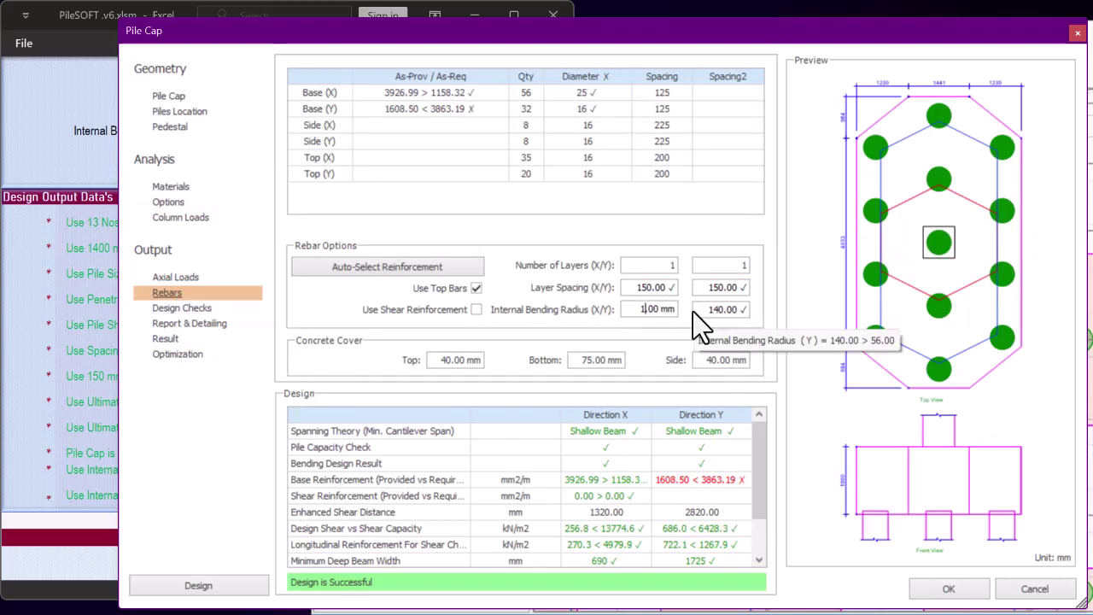
{"action": "type", "text": "190"}
{"action": "left_click", "coordinate": [717, 310]}
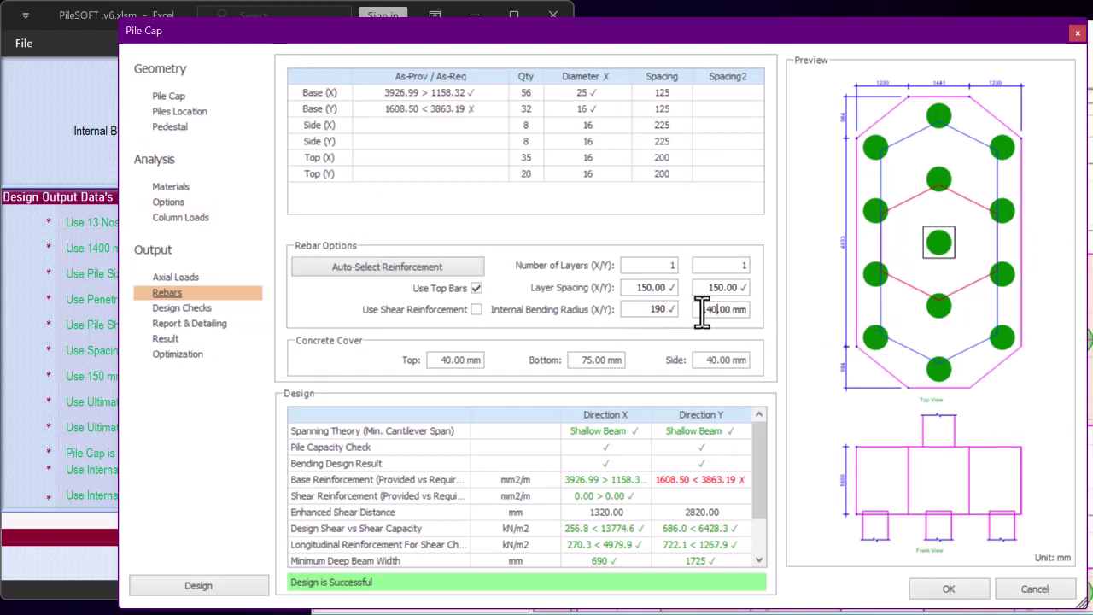
{"action": "left_click", "coordinate": [637, 309]}
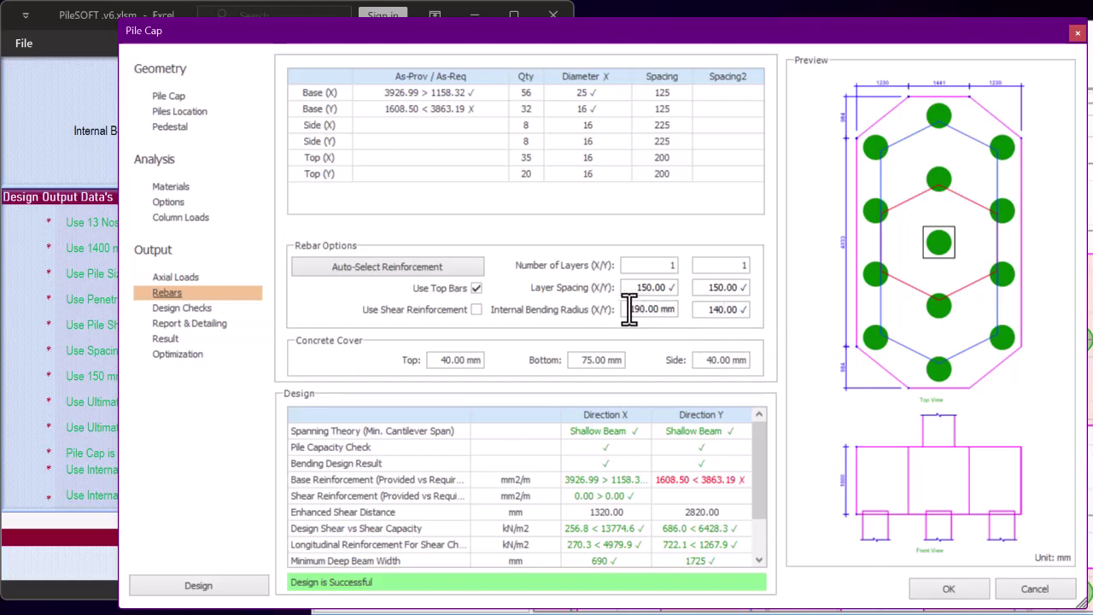
{"action": "left_click_drag", "start_coordinate": [629, 310], "coordinate": [793, 313]}
{"action": "type", "text": "100"}
{"action": "left_click", "coordinate": [702, 310]}
{"action": "type", "text": "190"}
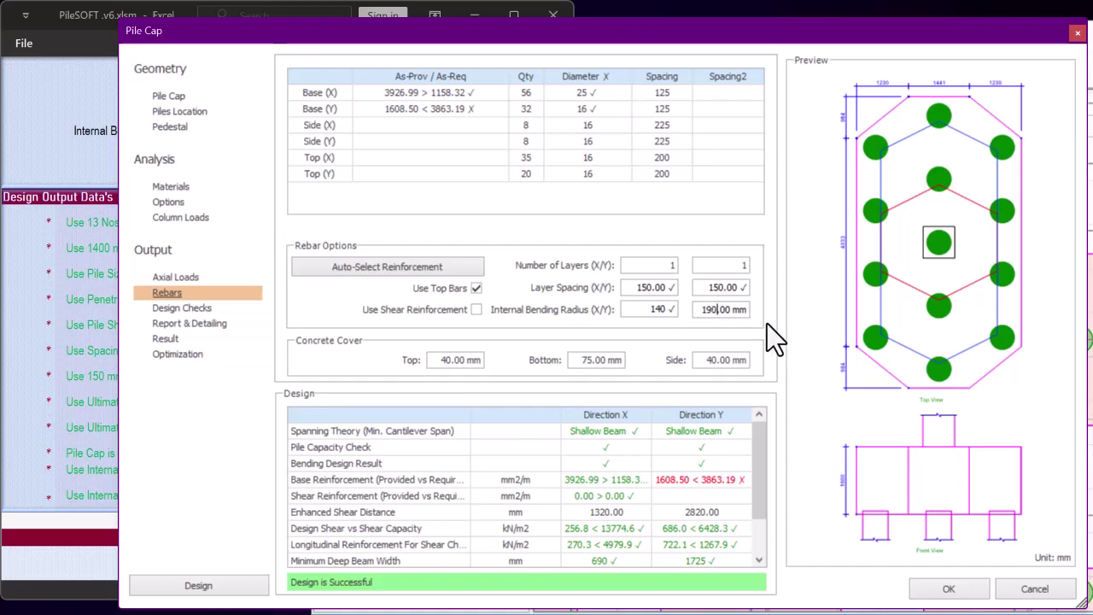
{"action": "left_click", "coordinate": [644, 309]}
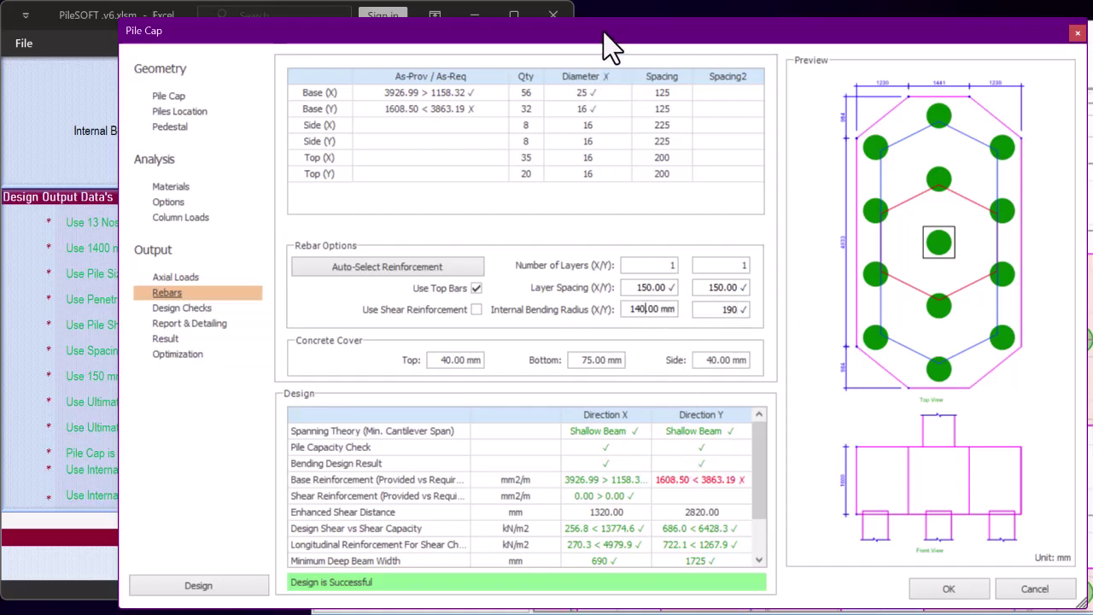
Change the Base (Y) bar diameter of PC-1C8 to 25 mm
{"action": "left_click_drag", "start_coordinate": [610, 43], "coordinate": [586, 110]}
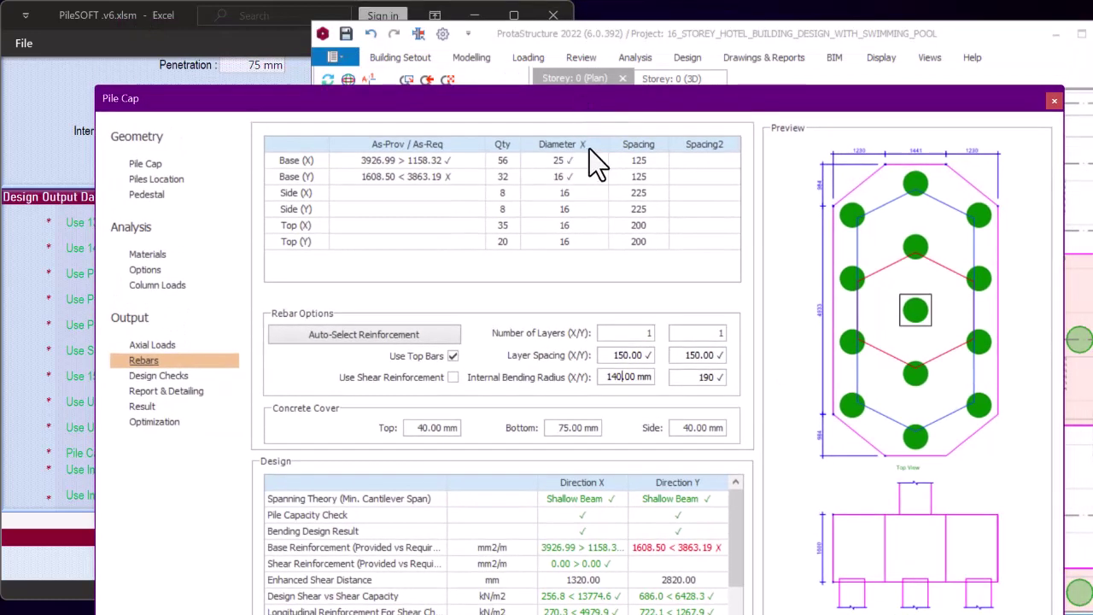
{"action": "left_click", "coordinate": [569, 178]}
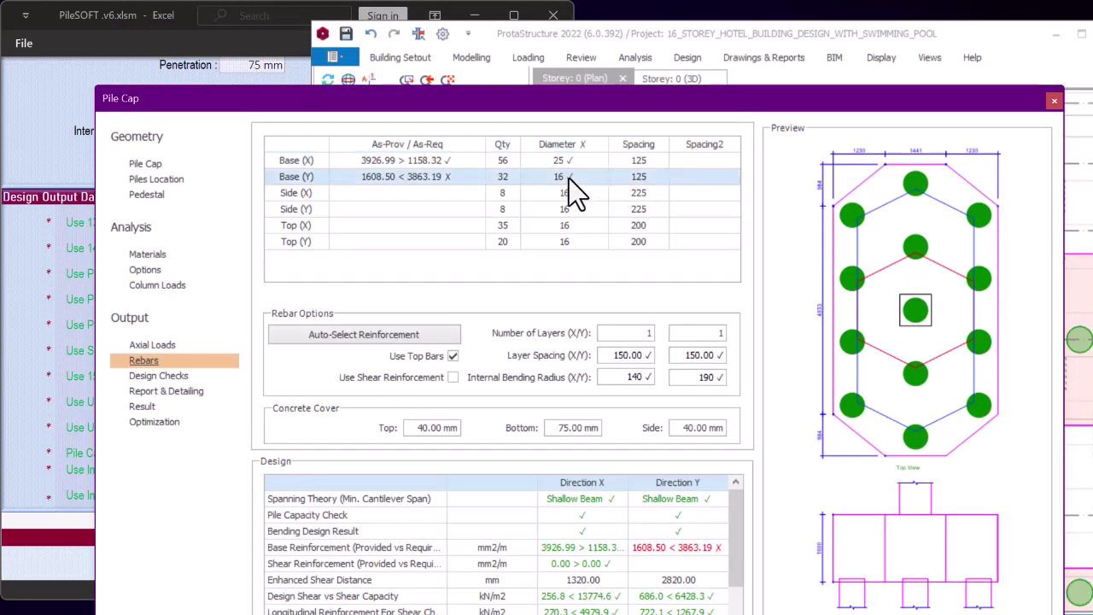
{"action": "left_click", "coordinate": [570, 180]}
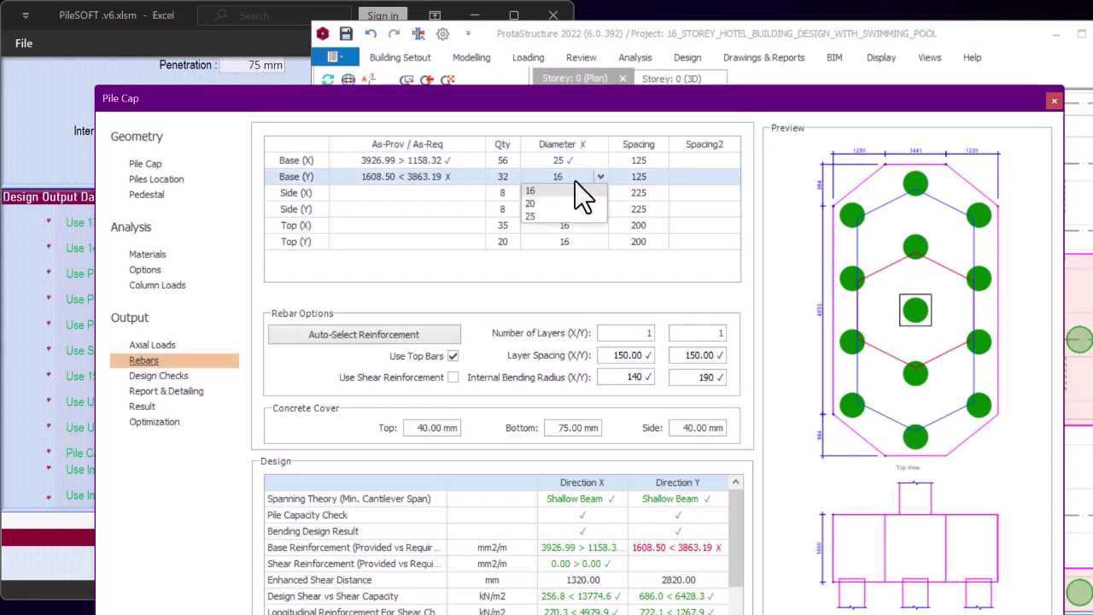
{"action": "left_click", "coordinate": [552, 215]}
{"action": "left_click", "coordinate": [637, 181]}
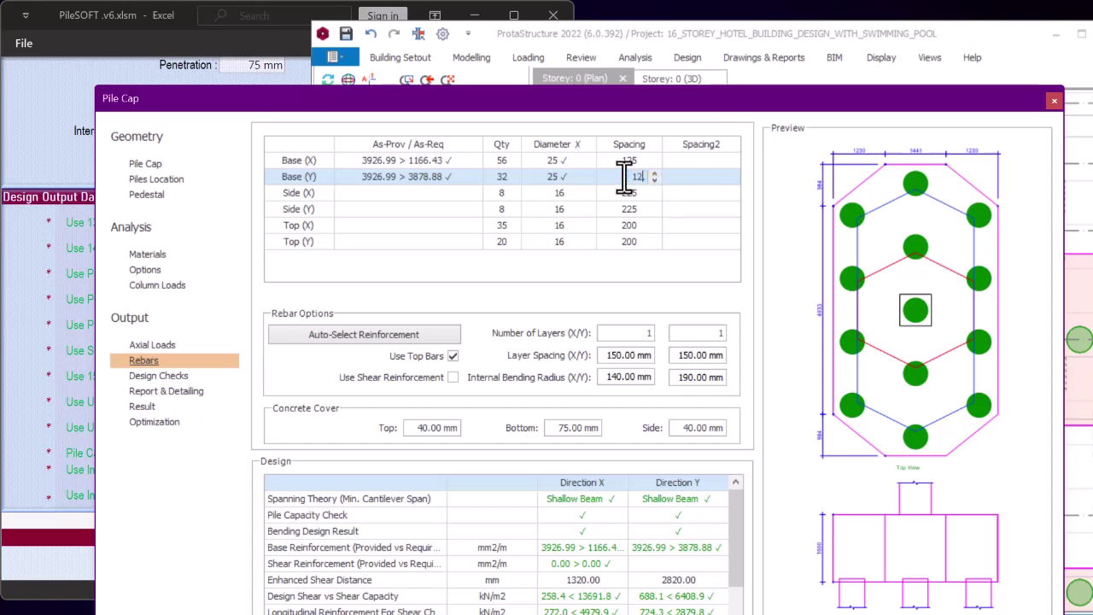
Change the Base (X) bar diameter of PC-1C8 to 16 mm
{"action": "left_click", "coordinate": [567, 162]}
{"action": "left_click", "coordinate": [587, 160]}
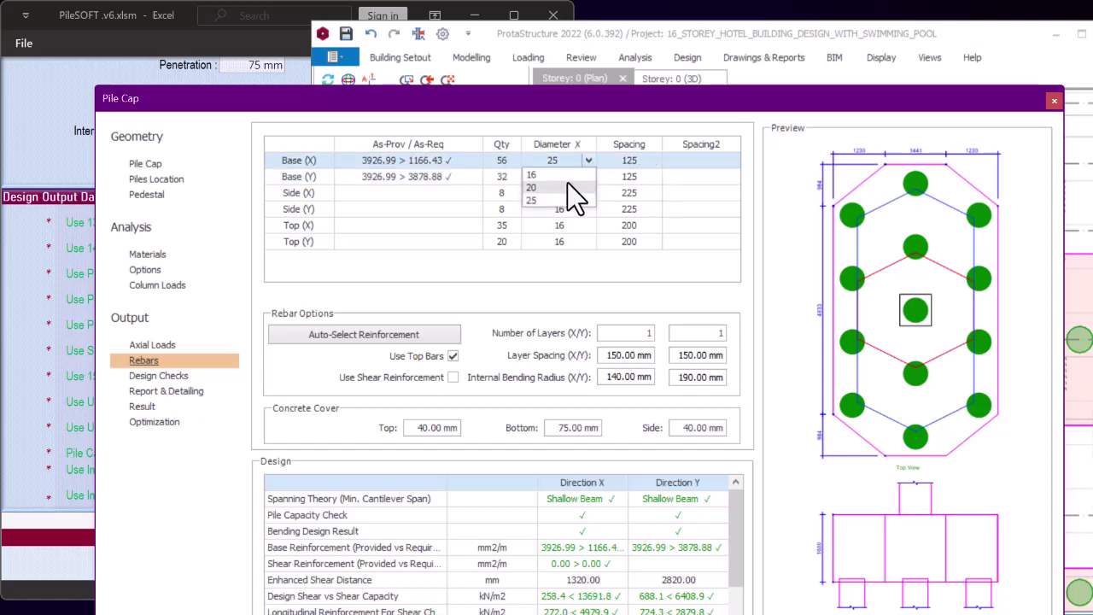
{"action": "left_click", "coordinate": [554, 172]}
{"action": "left_click", "coordinate": [620, 161]}
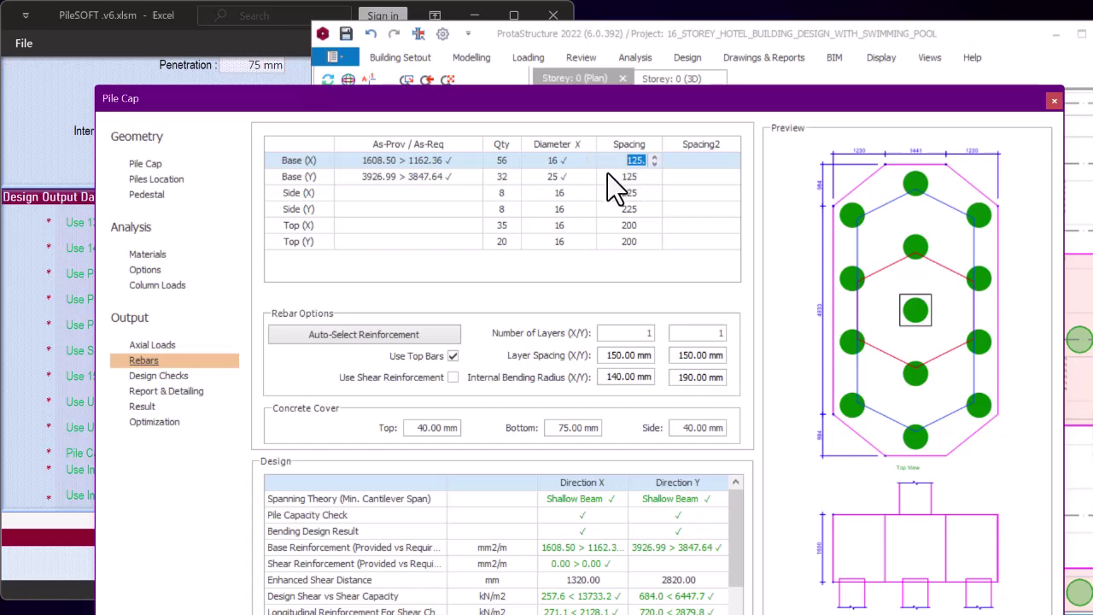
{"action": "left_click", "coordinate": [619, 193]}
Review the design results and design checks of PC-1C8 in both directions and accept the vertical pile cap design
{"action": "left_click_drag", "start_coordinate": [539, 96], "coordinate": [552, 36]}
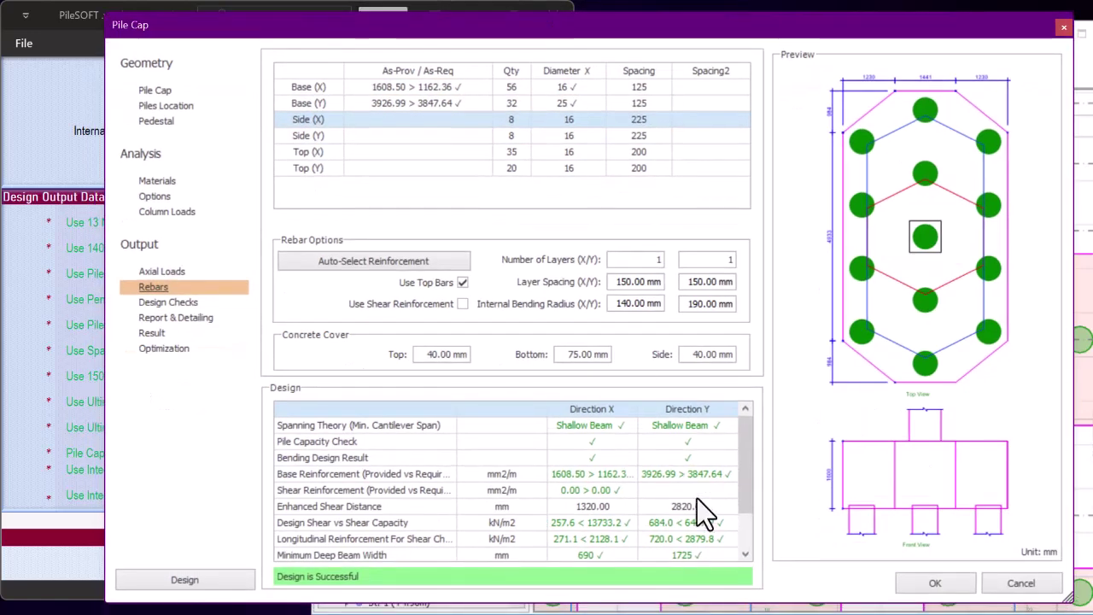
{"action": "scroll", "coordinate": [700, 504], "scroll_direction": "down", "scroll_amount": 1}
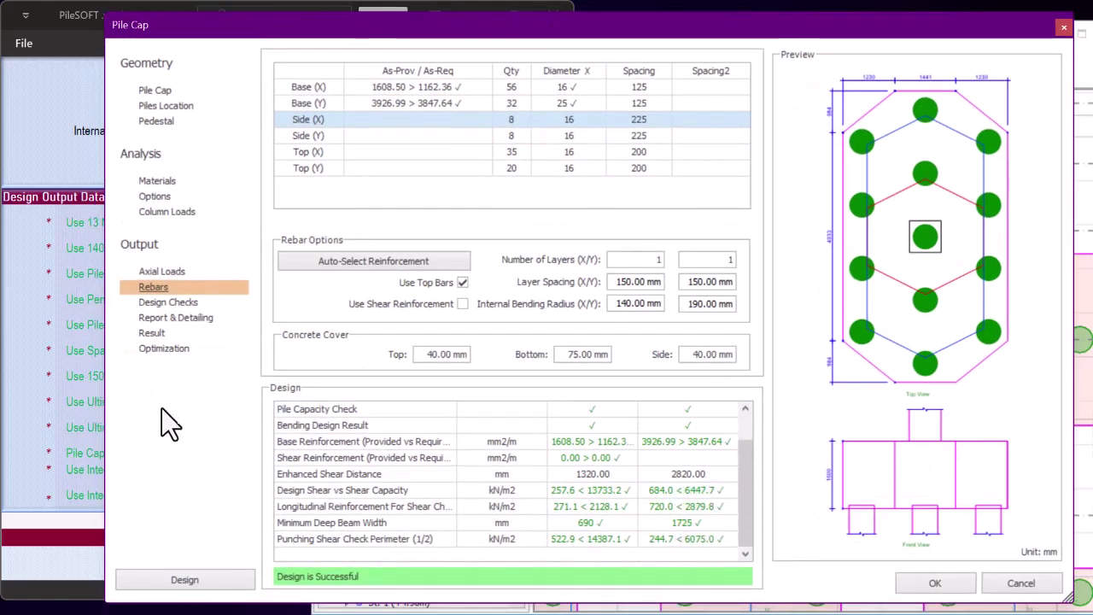
{"action": "left_click", "coordinate": [171, 302]}
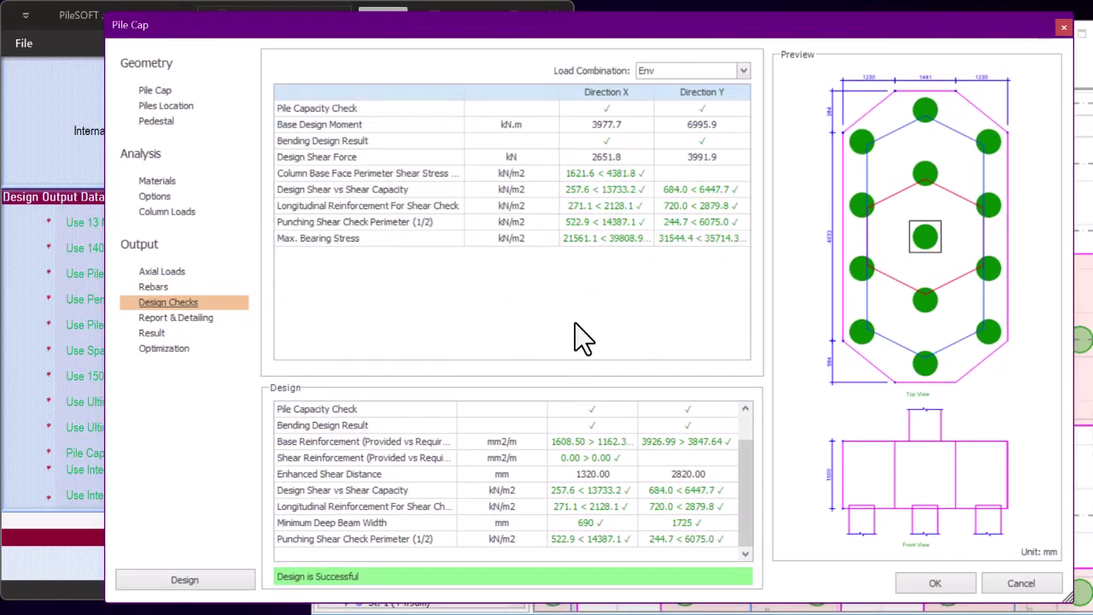
{"action": "left_click", "coordinate": [934, 583]}
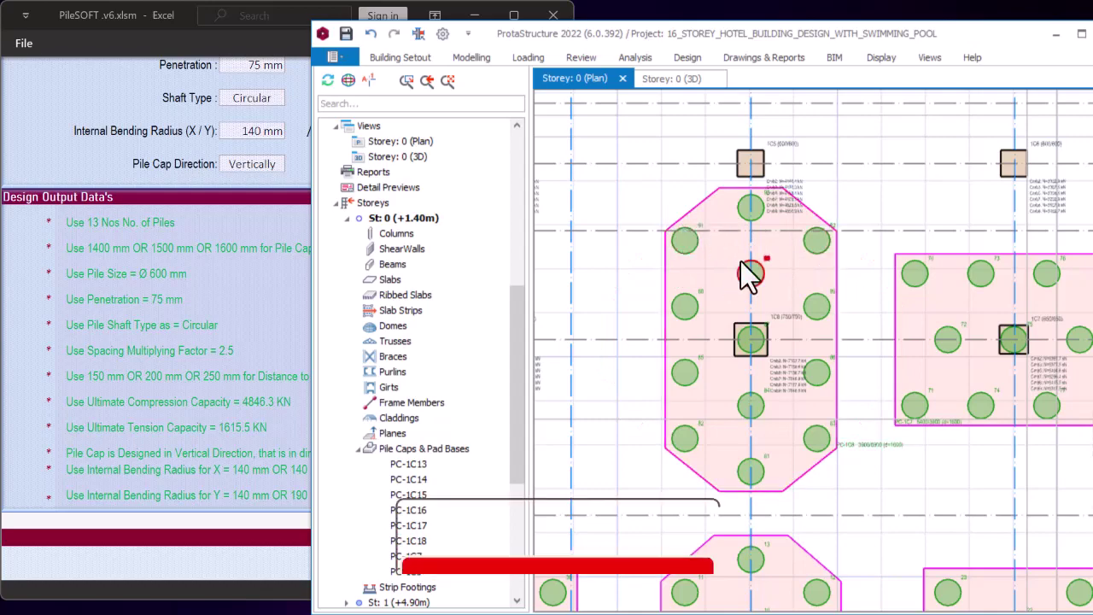
Insert a pile cap at column 1C6 on grid A6/A7 and view its geometry settings and envelope column loads
{"action": "scroll", "coordinate": [769, 257], "scroll_direction": "down", "scroll_amount": 5}
{"action": "scroll", "coordinate": [818, 312], "scroll_direction": "up", "scroll_amount": 3}
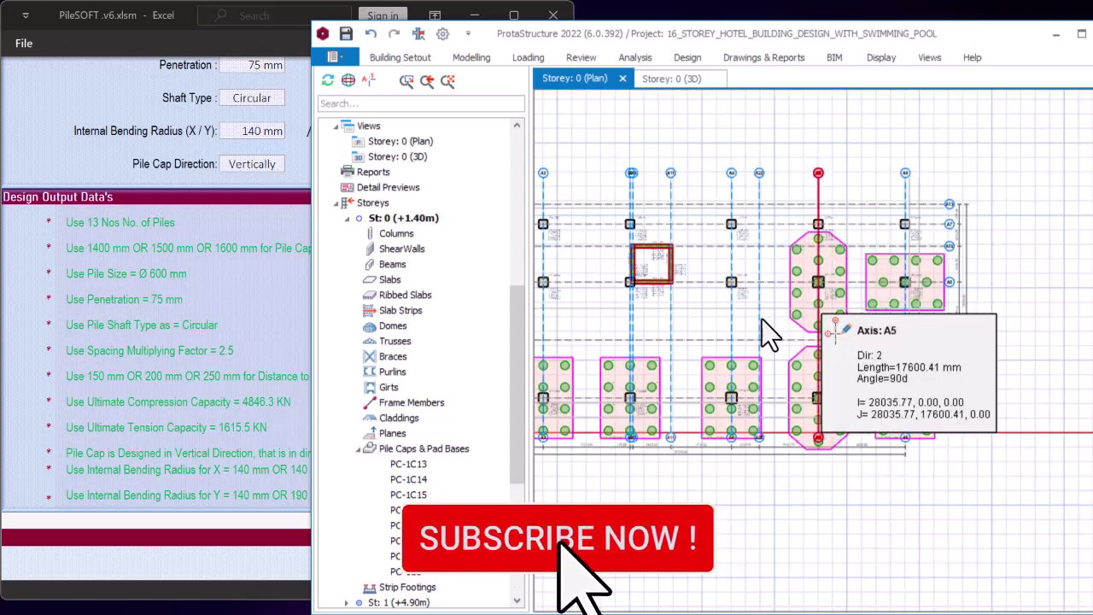
{"action": "scroll", "coordinate": [769, 303], "scroll_direction": "down", "scroll_amount": 2}
{"action": "middle_click_drag", "start_coordinate": [751, 298], "coordinate": [842, 295]}
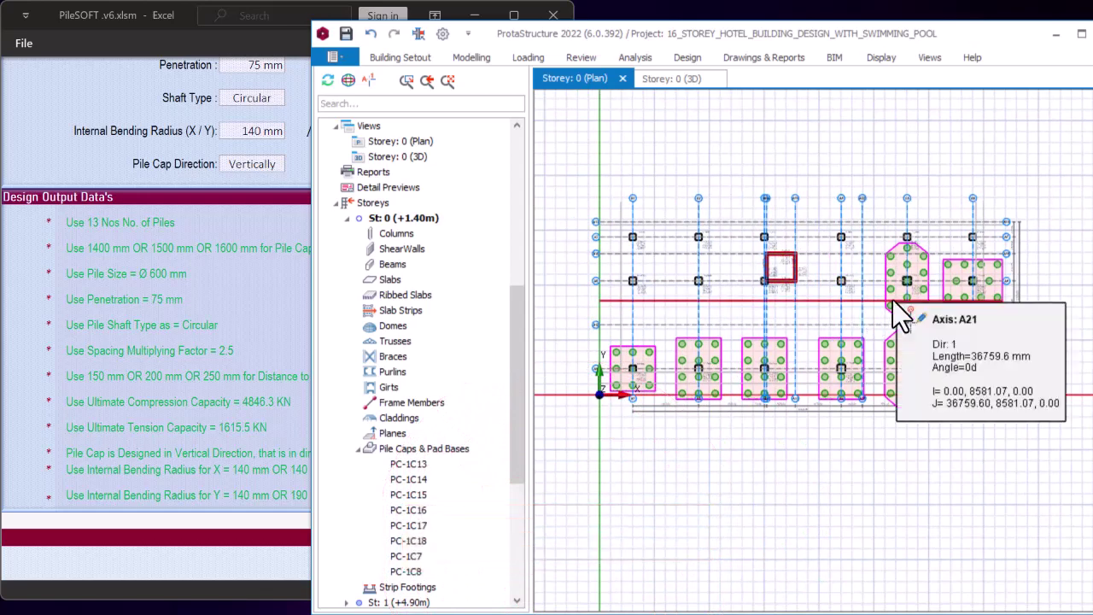
{"action": "scroll", "coordinate": [892, 300], "scroll_direction": "up", "scroll_amount": 3}
{"action": "scroll", "coordinate": [837, 324], "scroll_direction": "up", "scroll_amount": 4}
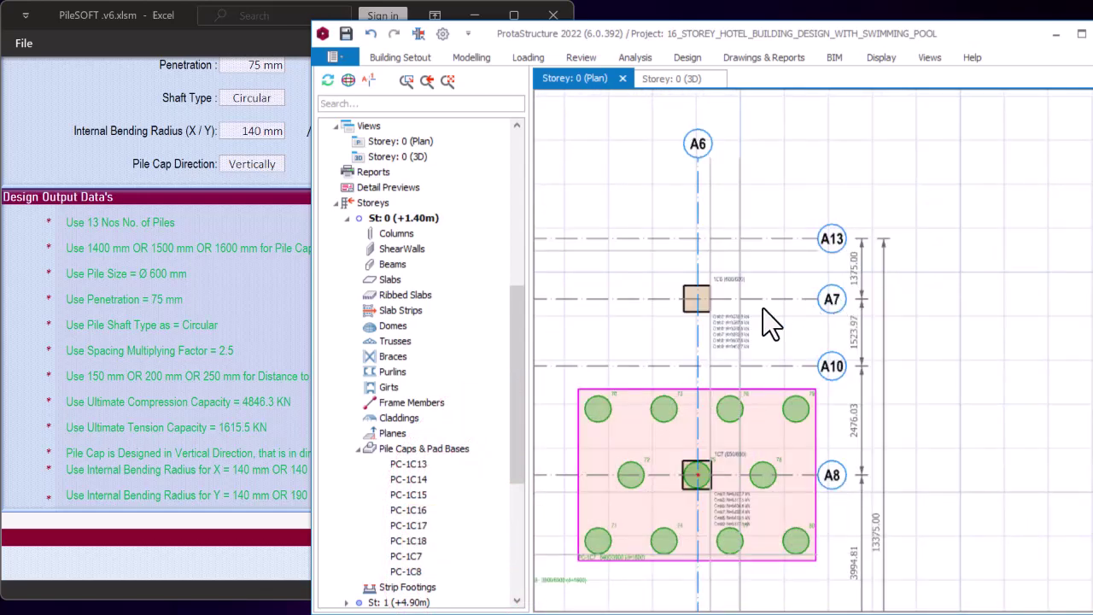
{"action": "right_click", "coordinate": [800, 252]}
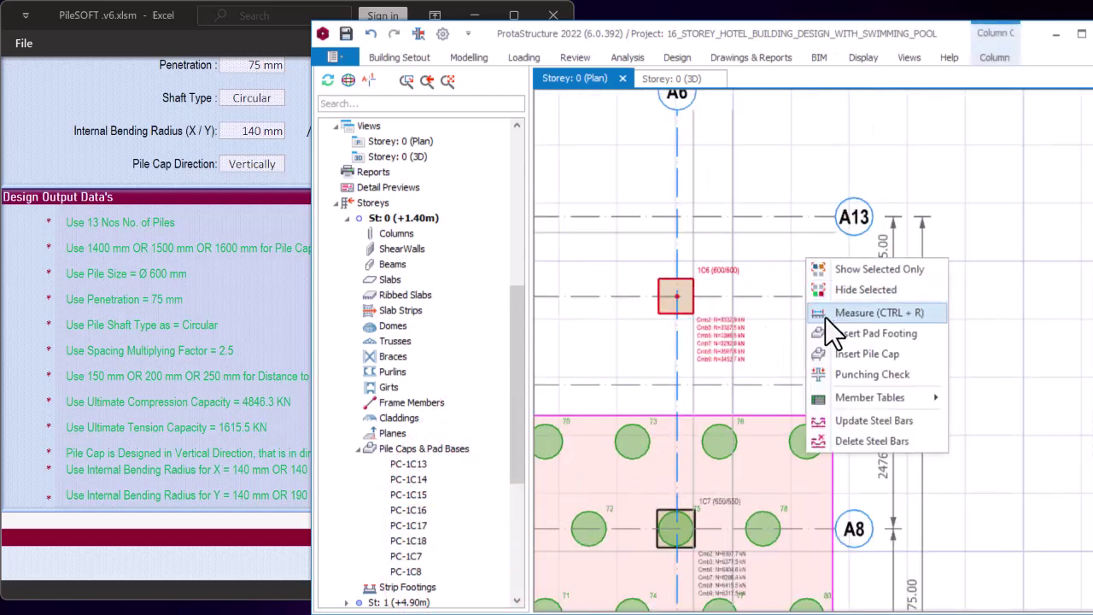
{"action": "key", "text": "Escape"}
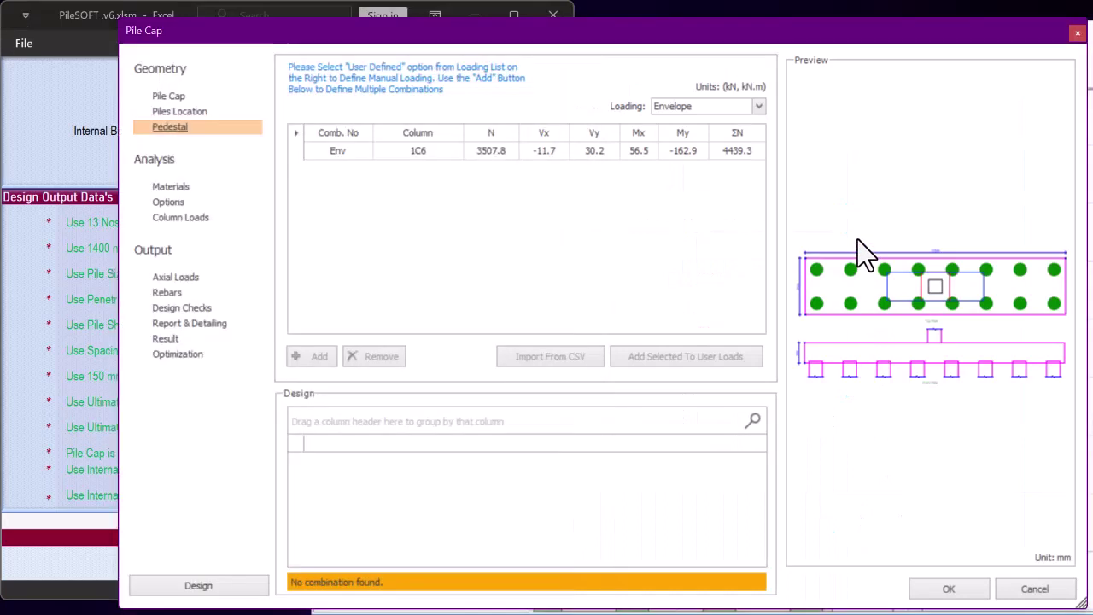
{"action": "left_click", "coordinate": [168, 97]}
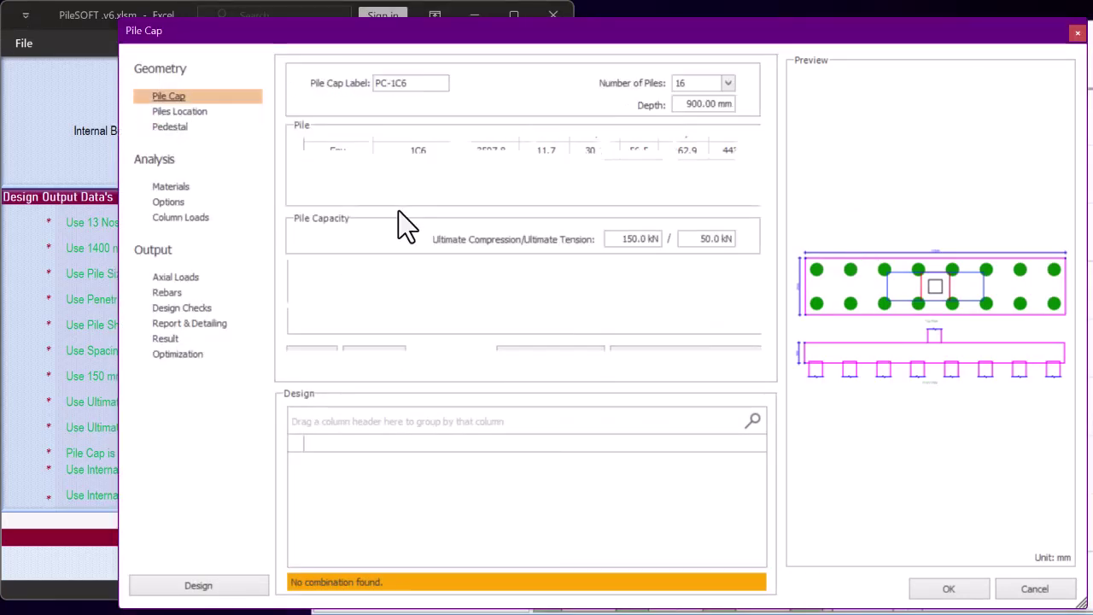
{"action": "left_click", "coordinate": [175, 218]}
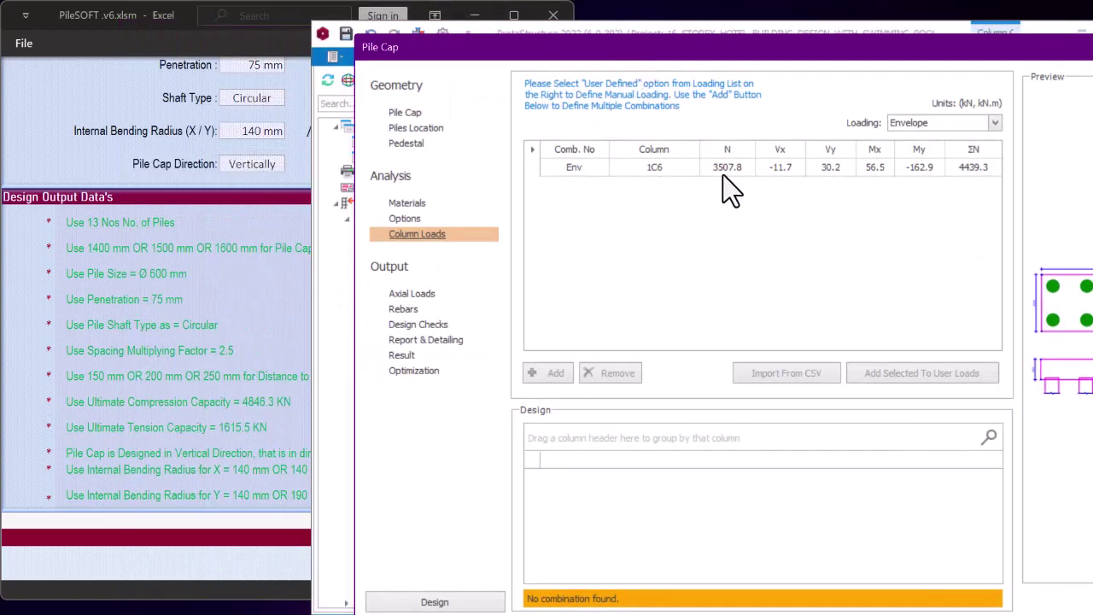
In PileSOFT, return to the parameters sheet and set the column load (N) to 3507.8 kN
{"action": "left_click", "coordinate": [297, 230]}
{"action": "scroll", "coordinate": [281, 367], "scroll_direction": "down", "scroll_amount": 5}
{"action": "scroll", "coordinate": [302, 358], "scroll_direction": "down", "scroll_amount": 6}
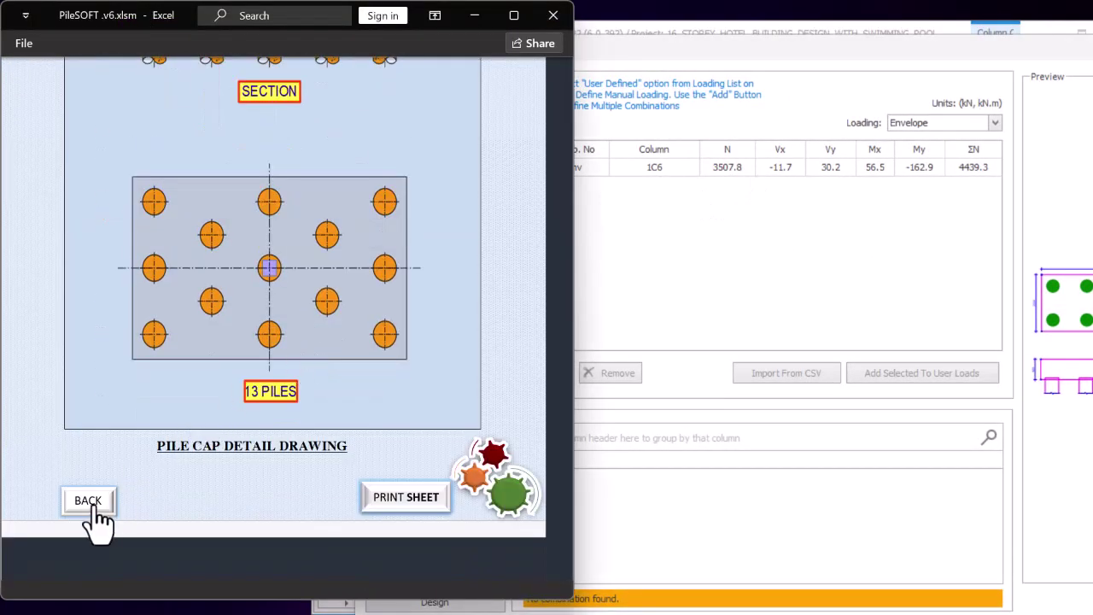
{"action": "left_click", "coordinate": [88, 517]}
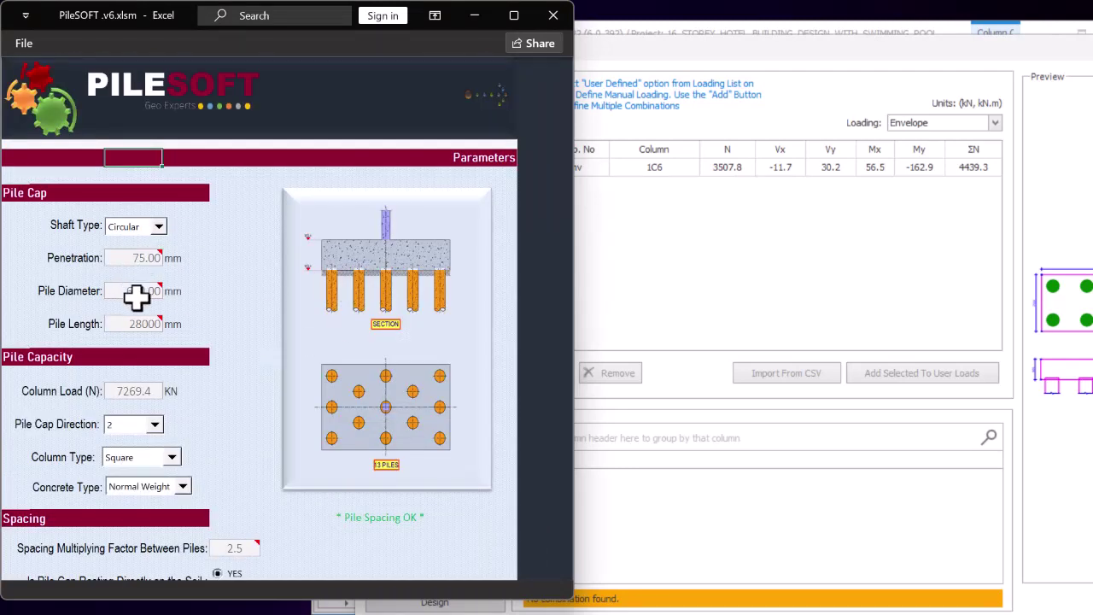
{"action": "left_click", "coordinate": [145, 392]}
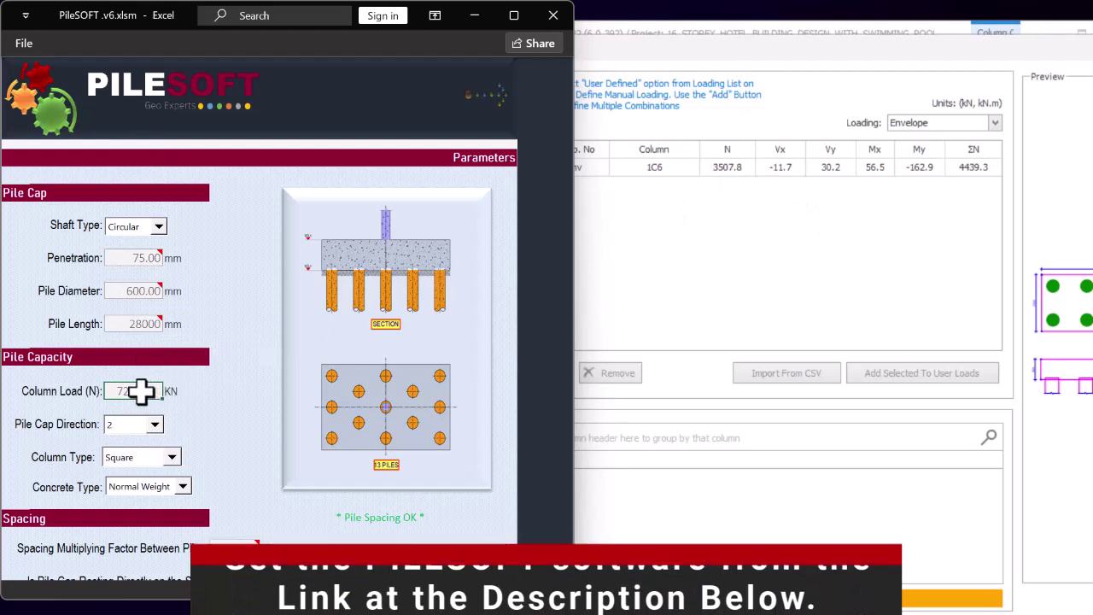
{"action": "key", "text": "Delete"}
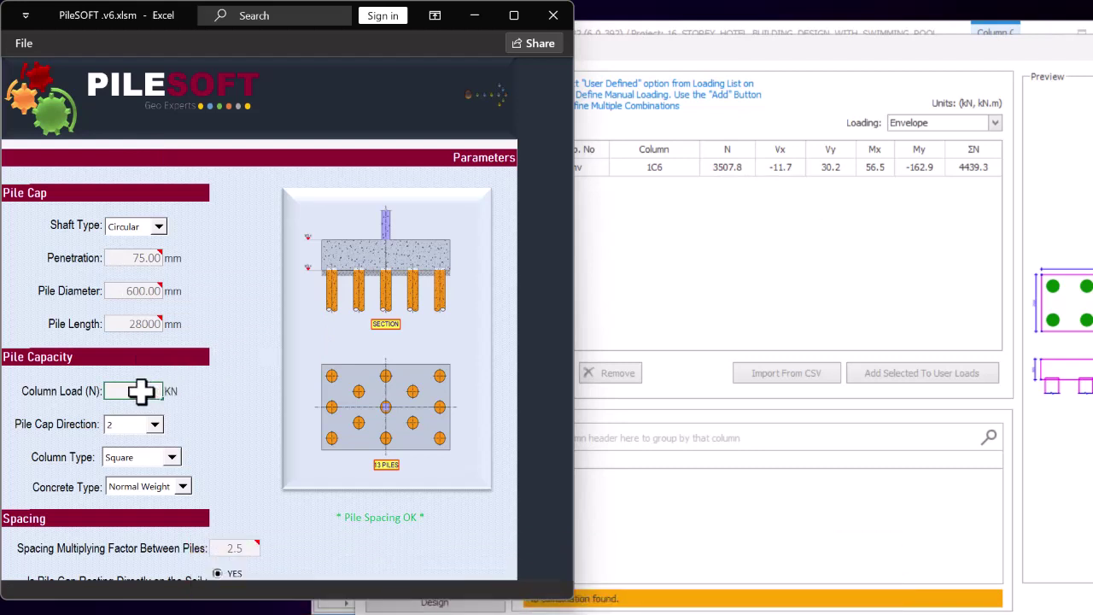
{"action": "type", "text": "3507."}
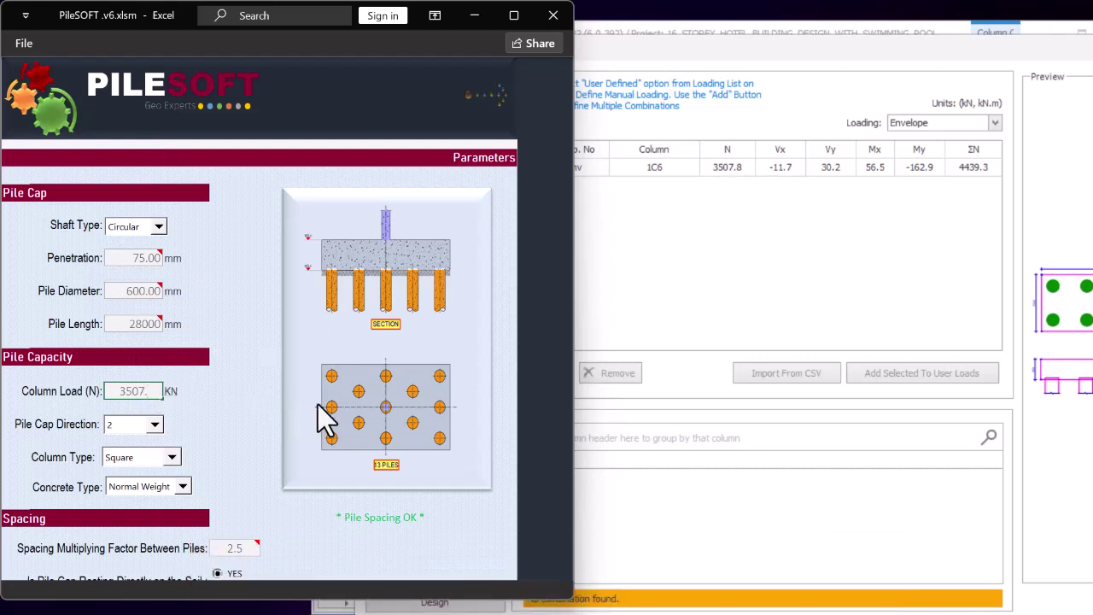
{"action": "type", "text": "8"}
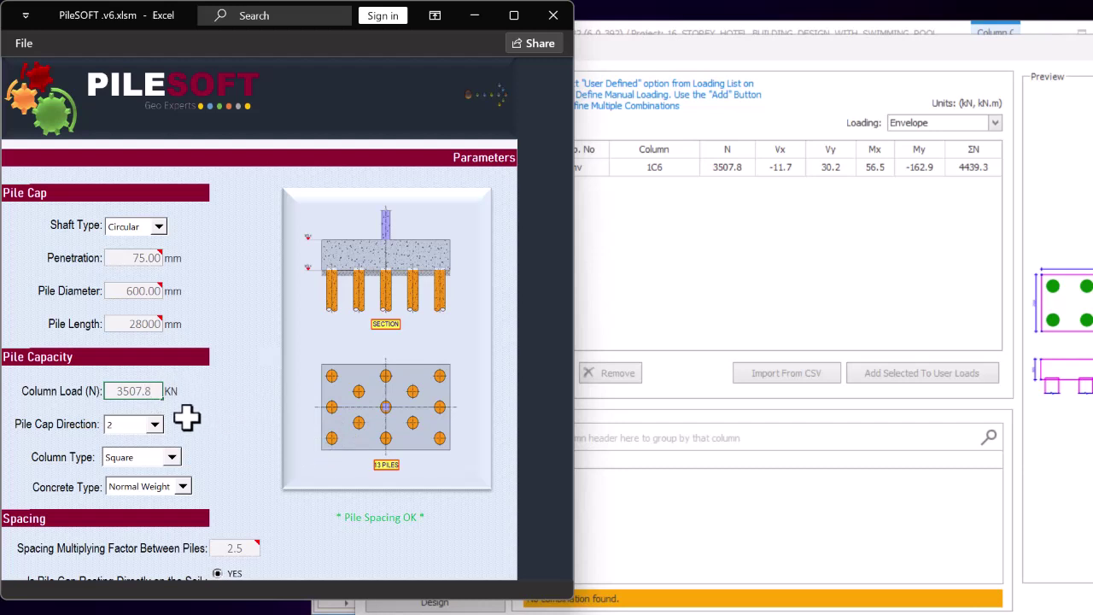
{"action": "key", "text": "Return"}
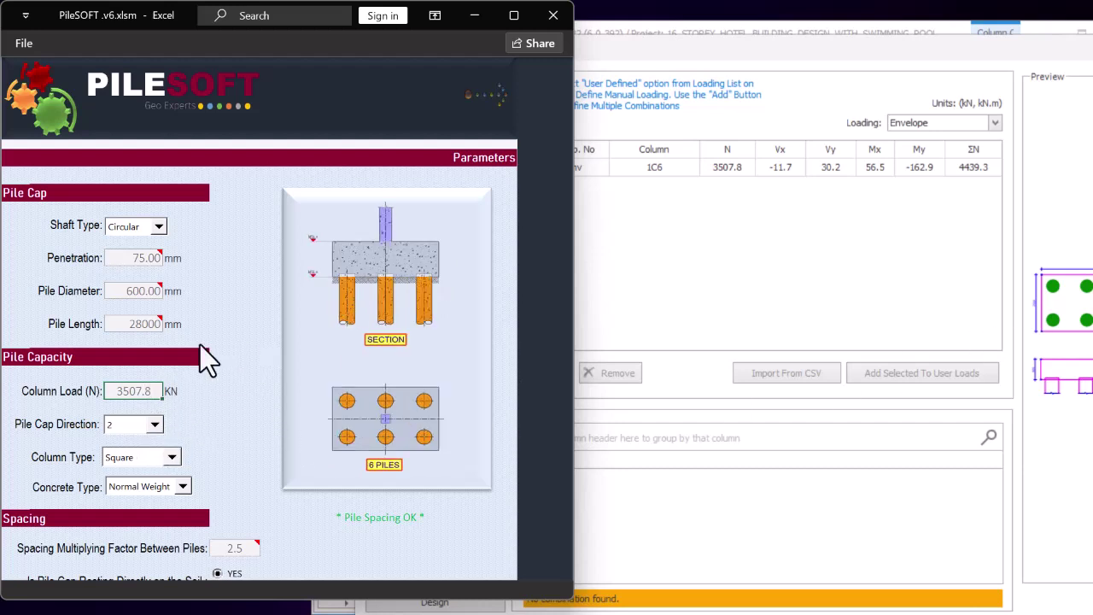
Set the pile cap direction to 1 and view the resulting design output data
{"action": "left_click", "coordinate": [155, 425]}
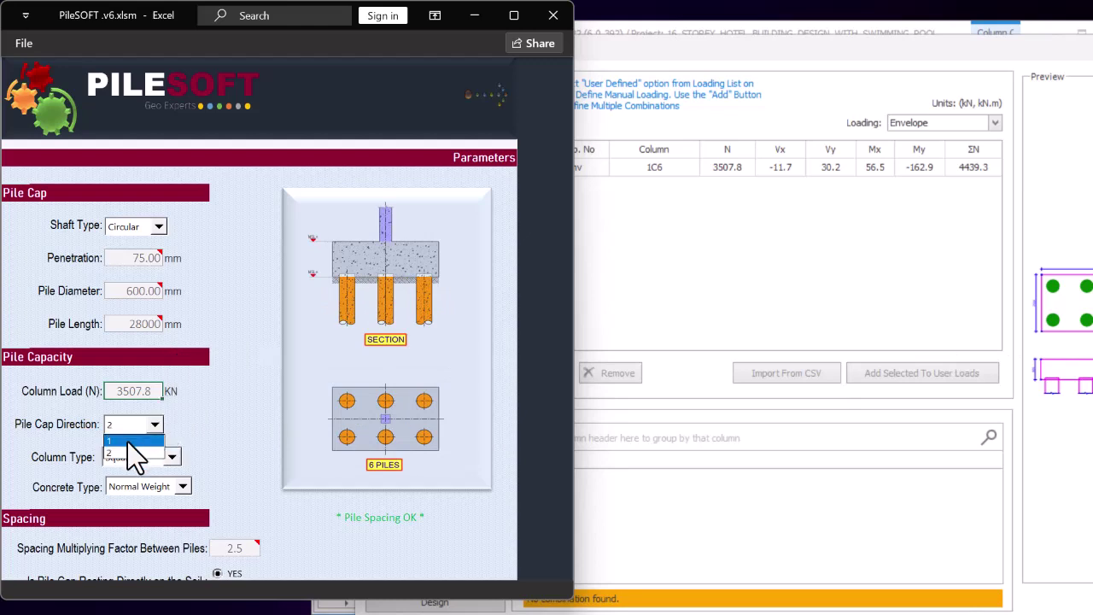
{"action": "left_click", "coordinate": [128, 441]}
{"action": "scroll", "coordinate": [416, 430], "scroll_direction": "down", "scroll_amount": 3}
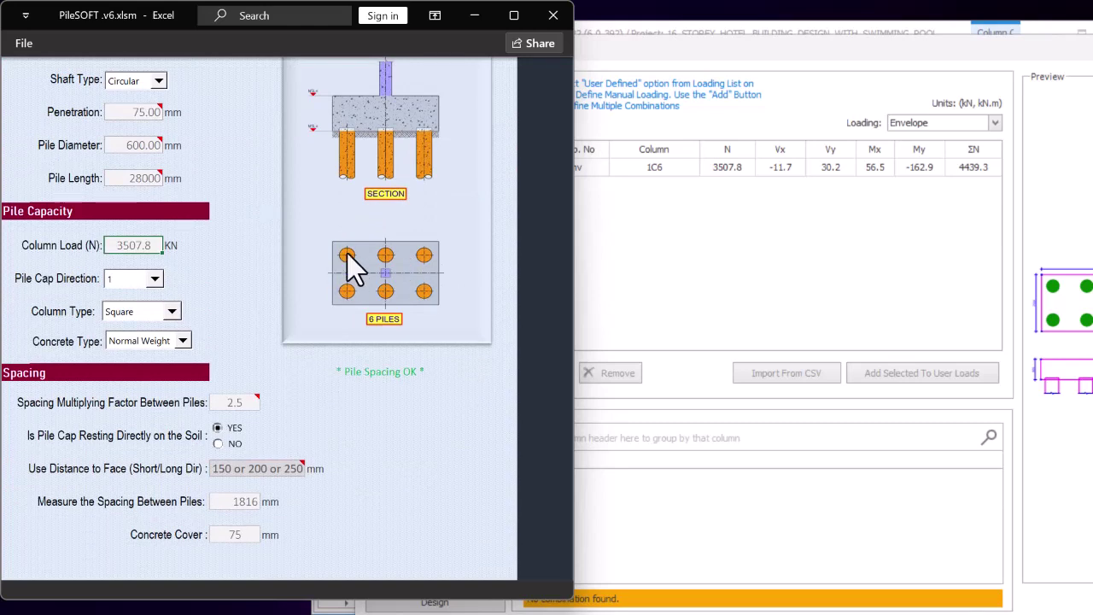
{"action": "scroll", "coordinate": [226, 373], "scroll_direction": "down", "scroll_amount": 7}
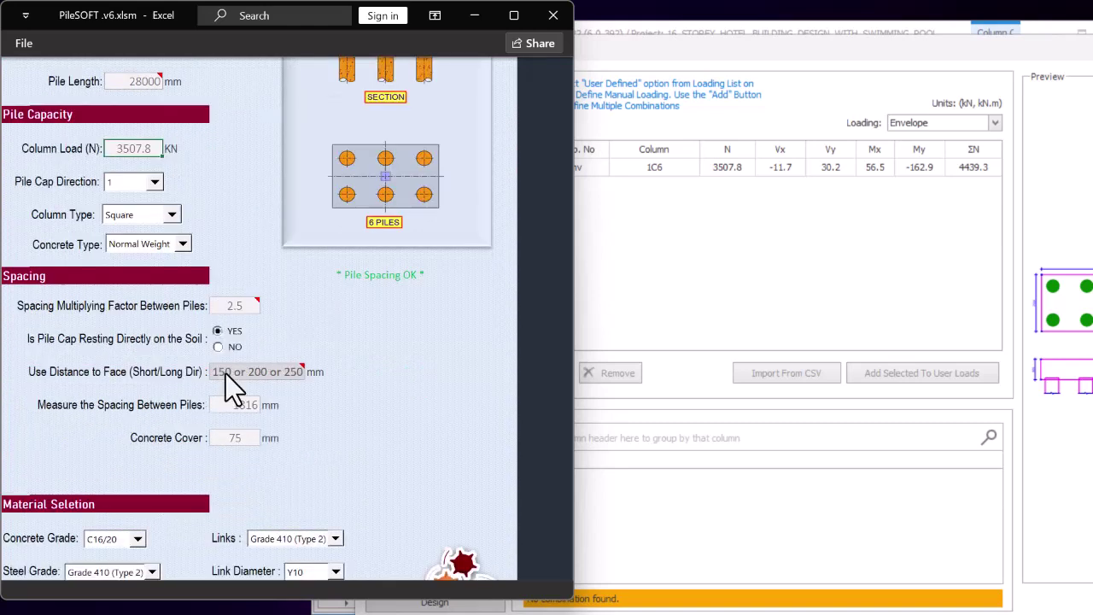
{"action": "left_click", "coordinate": [248, 386]}
{"action": "scroll", "coordinate": [256, 375], "scroll_direction": "down", "scroll_amount": 5}
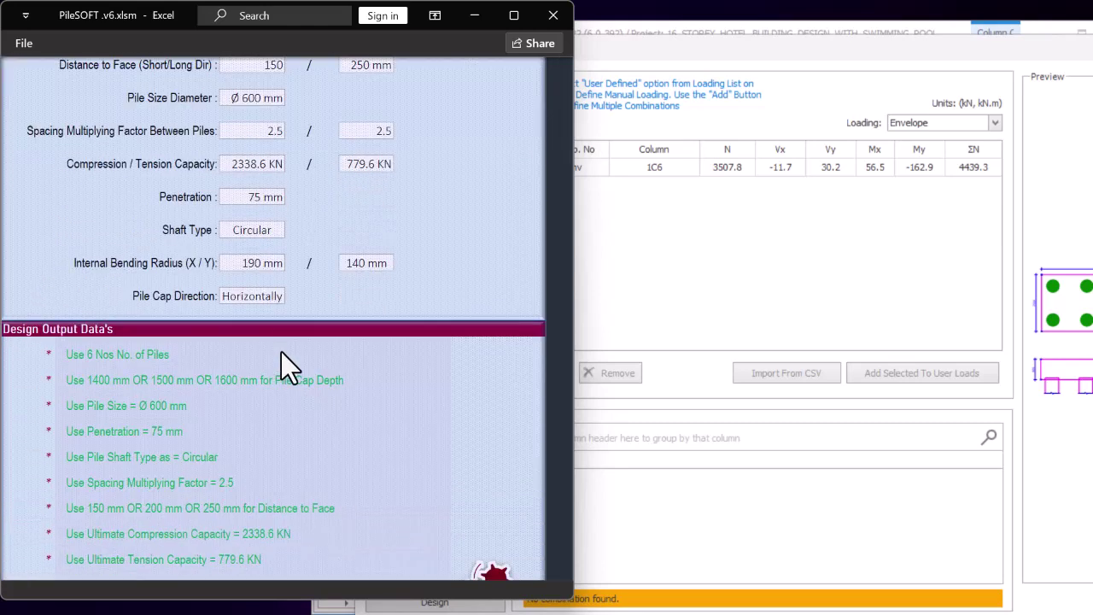
In ProtaStructure, set the number of piles of PC-1C6 to 6 and its depth to 1400 mm
{"action": "left_click", "coordinate": [796, 290]}
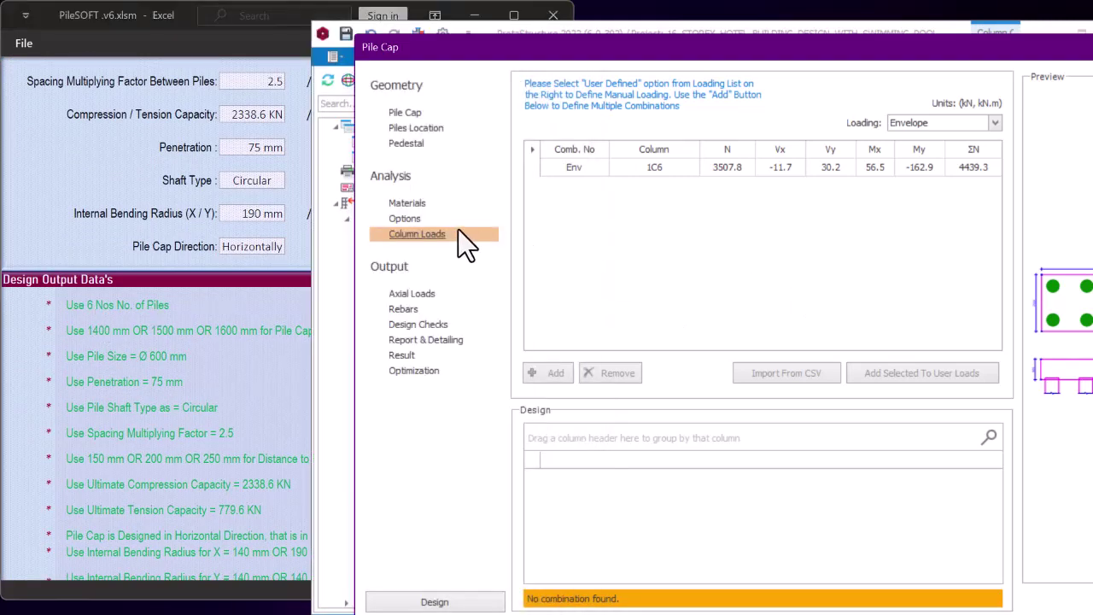
{"action": "left_click", "coordinate": [408, 114]}
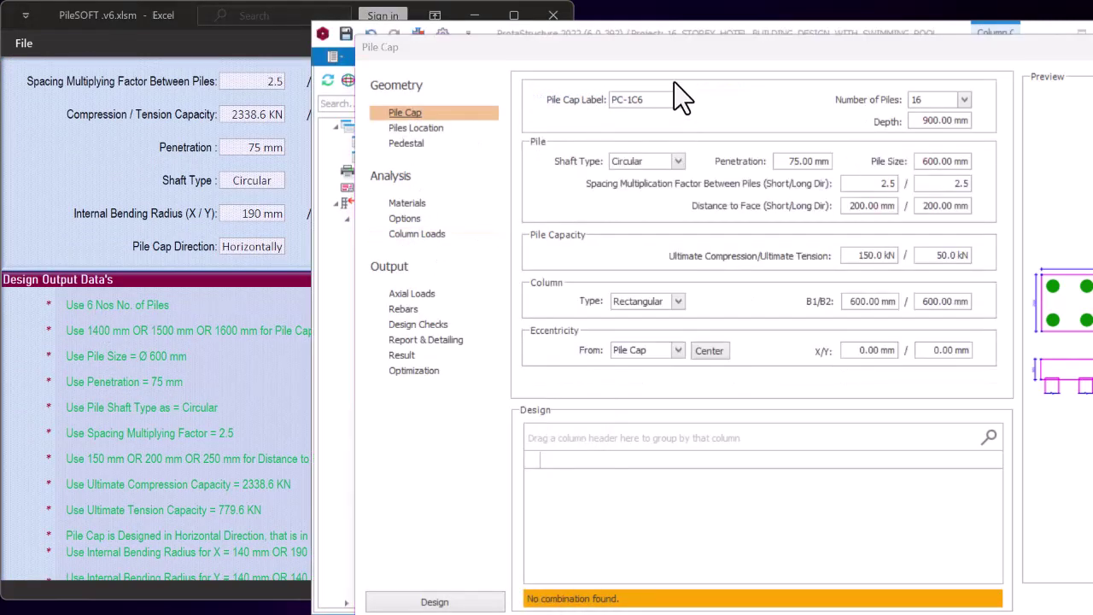
{"action": "left_click", "coordinate": [964, 99]}
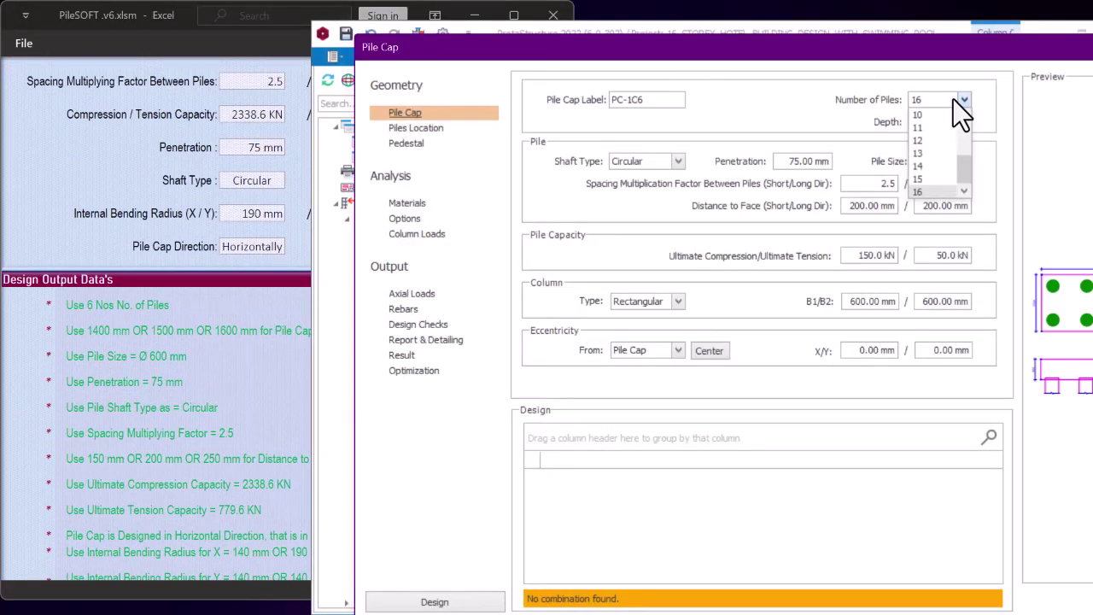
{"action": "scroll", "coordinate": [943, 145], "scroll_direction": "up", "scroll_amount": 3}
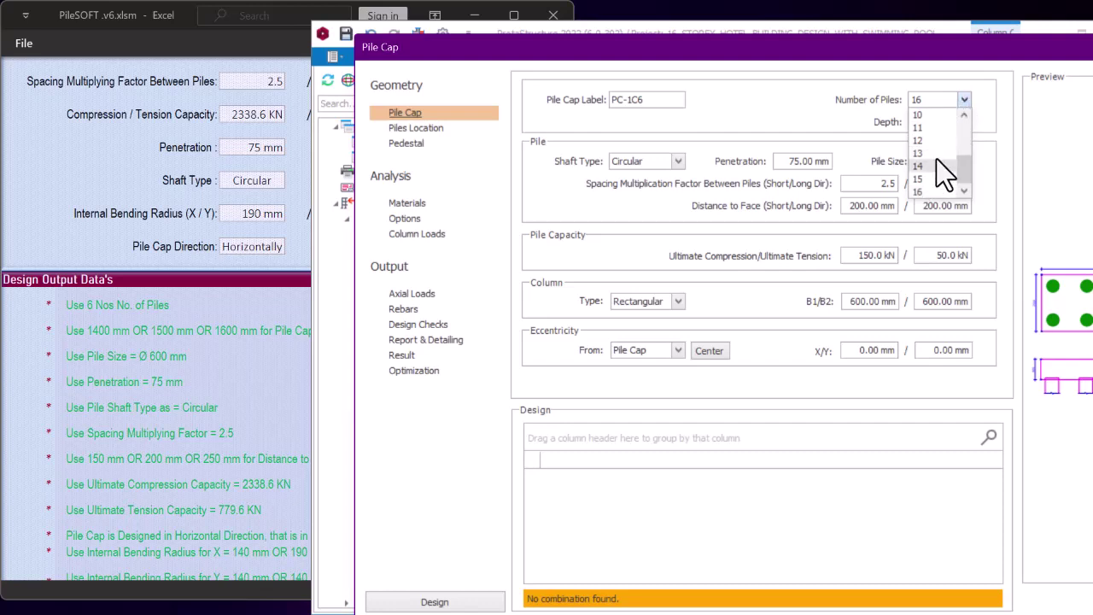
{"action": "left_click", "coordinate": [935, 165]}
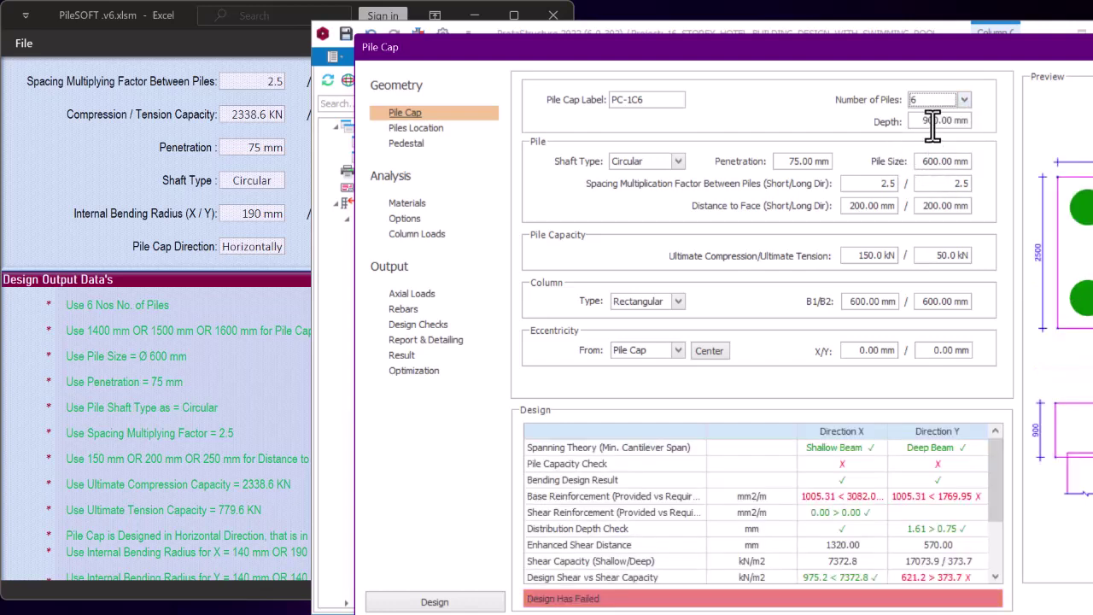
{"action": "left_click", "coordinate": [919, 119]}
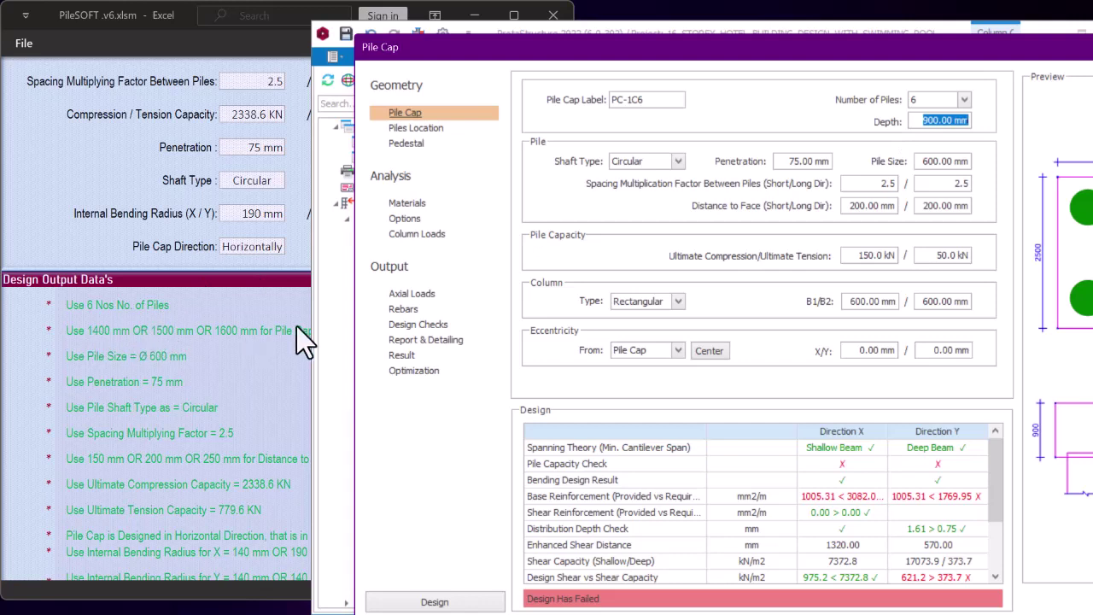
{"action": "type", "text": "1400"}
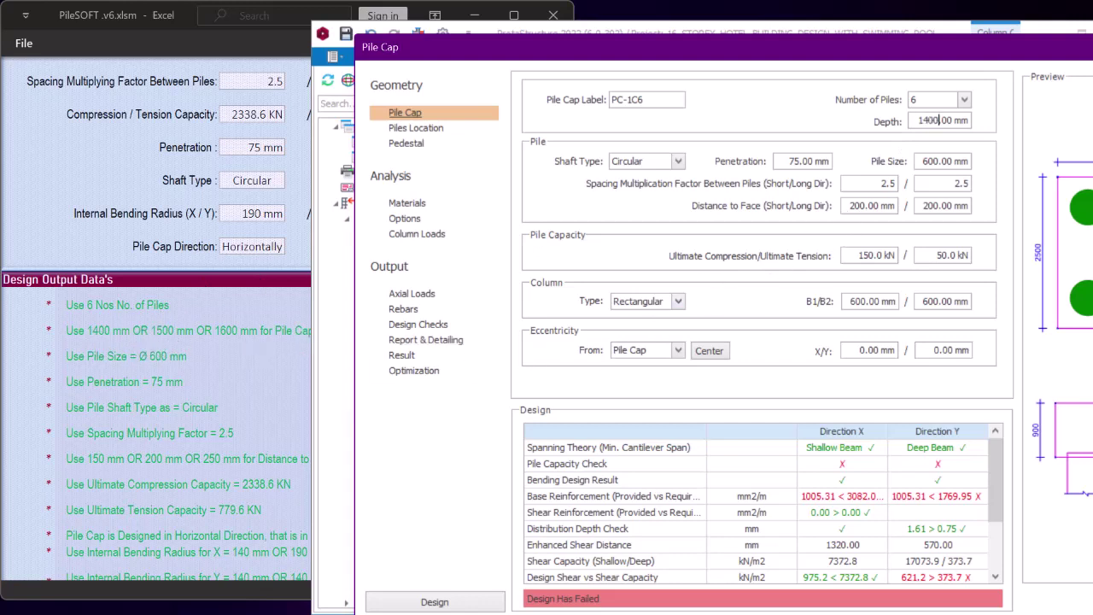
{"action": "left_click", "coordinate": [789, 161]}
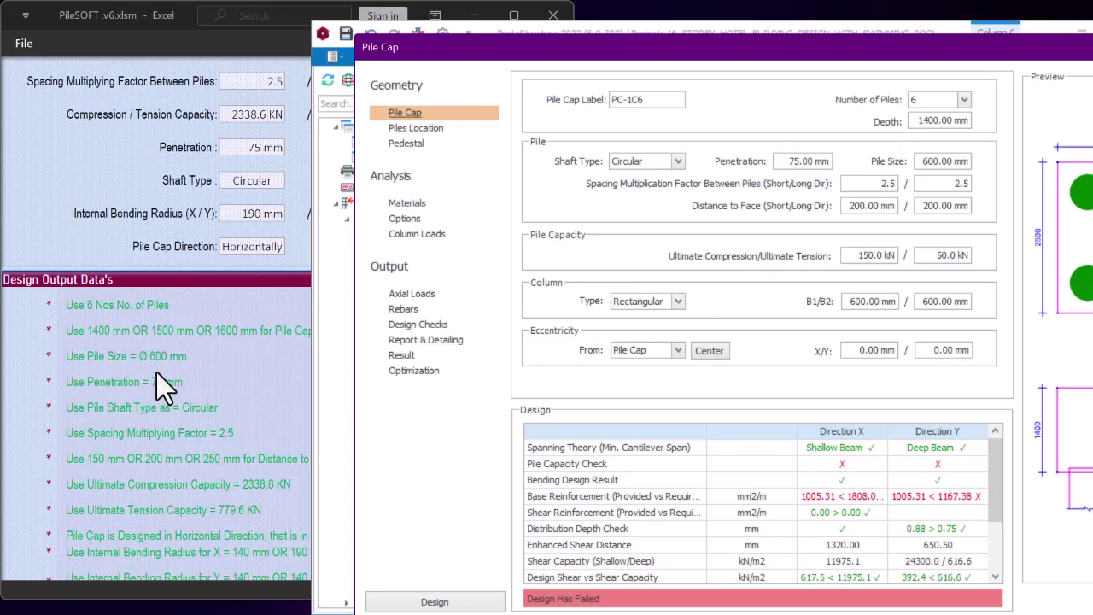
Check PileSOFT's recommended distance to face and set PC-1C6's short and long direction distances to 150 mm
{"action": "left_click", "coordinate": [231, 416]}
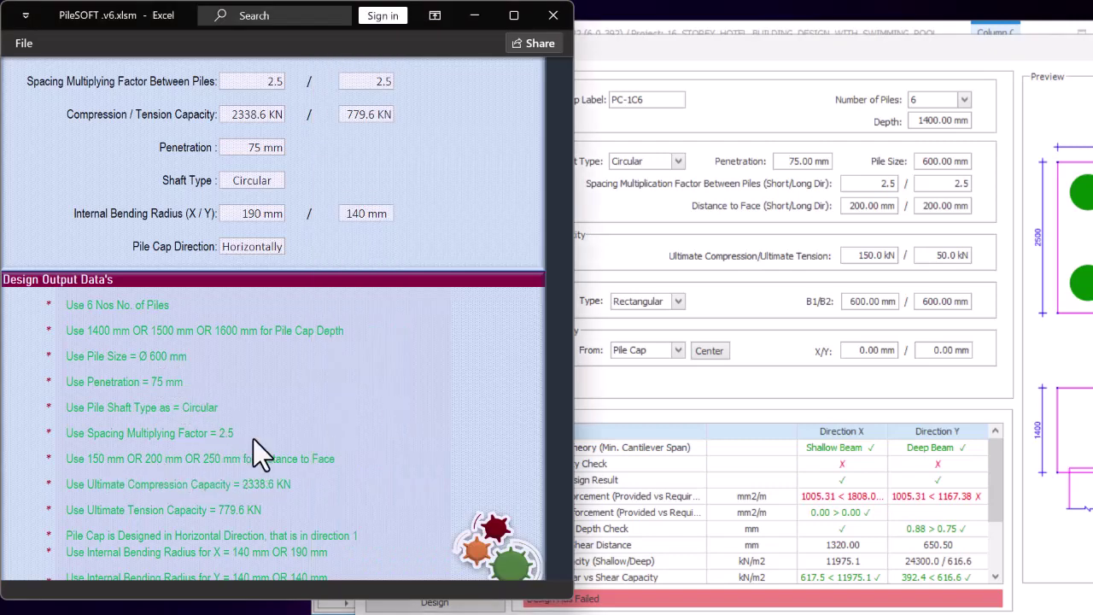
{"action": "left_click", "coordinate": [871, 209]}
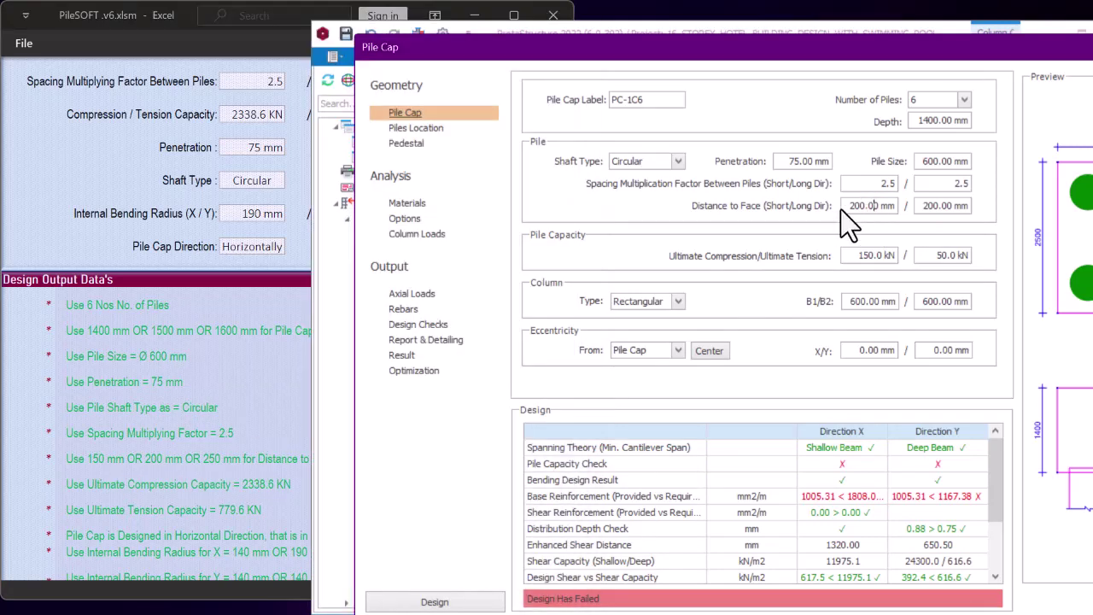
{"action": "type", "text": "100"}
{"action": "left_click", "coordinate": [937, 205]}
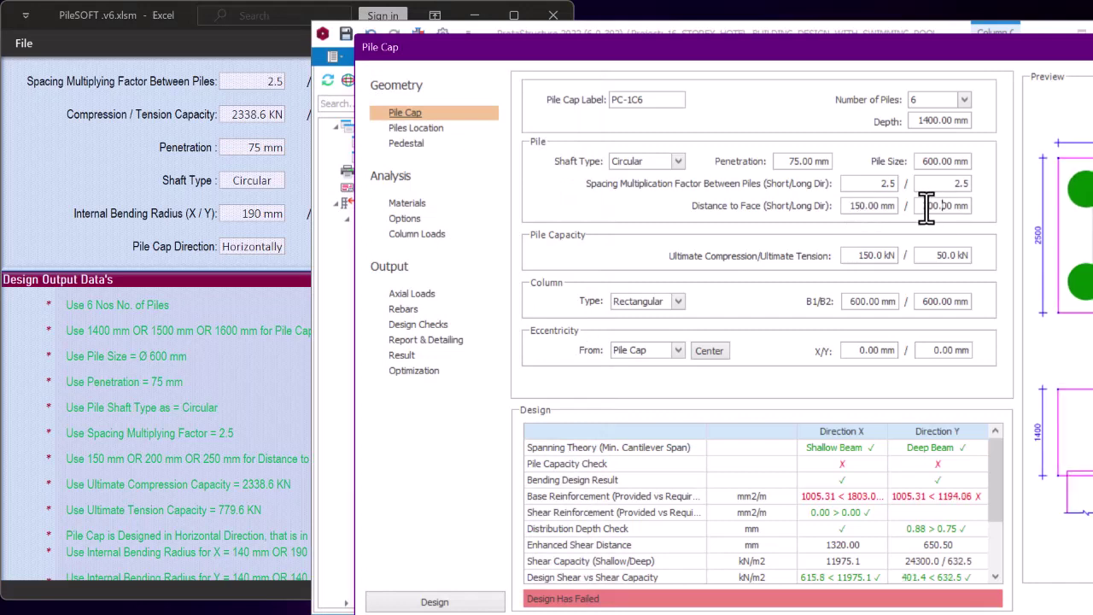
{"action": "left_click_drag", "start_coordinate": [922, 205], "coordinate": [979, 208]}
{"action": "type", "text": "150"}
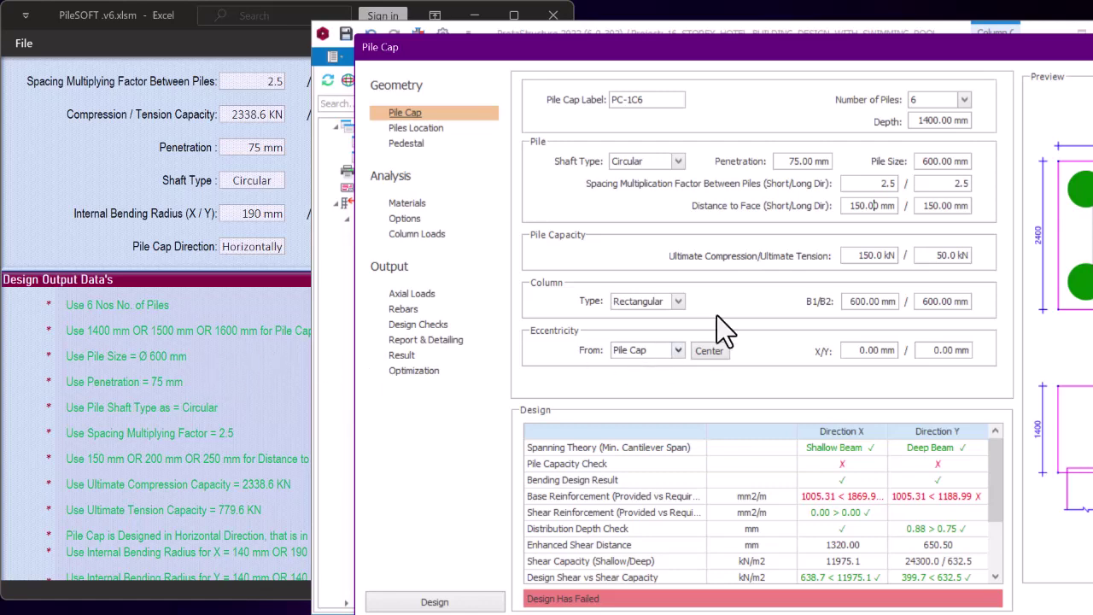
Set PC-1C6's ultimate compression capacity to 2338.6 kN and ultimate tension capacity to 779.6 kN, following the PileSOFT output
{"action": "left_click", "coordinate": [217, 433]}
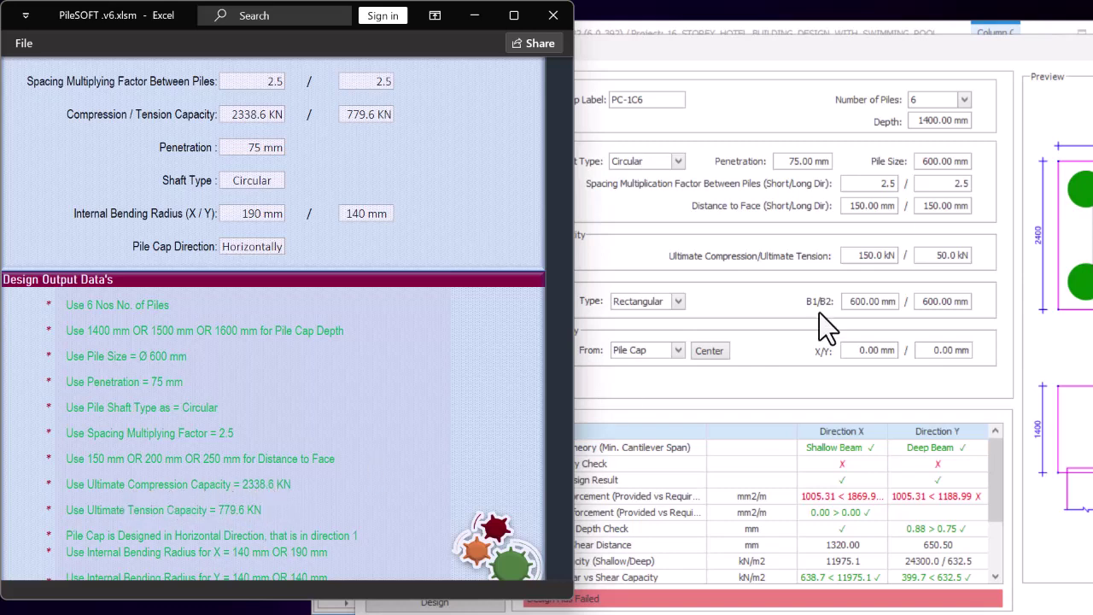
{"action": "left_click", "coordinate": [871, 255]}
{"action": "left_click_drag", "start_coordinate": [859, 255], "coordinate": [929, 260]}
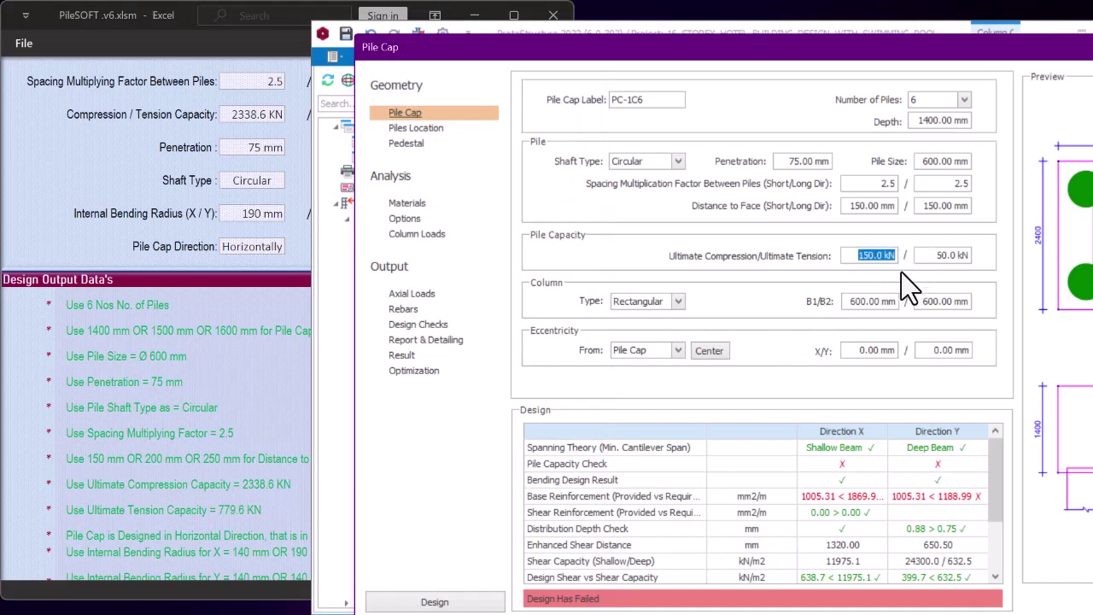
{"action": "type", "text": "2338"}
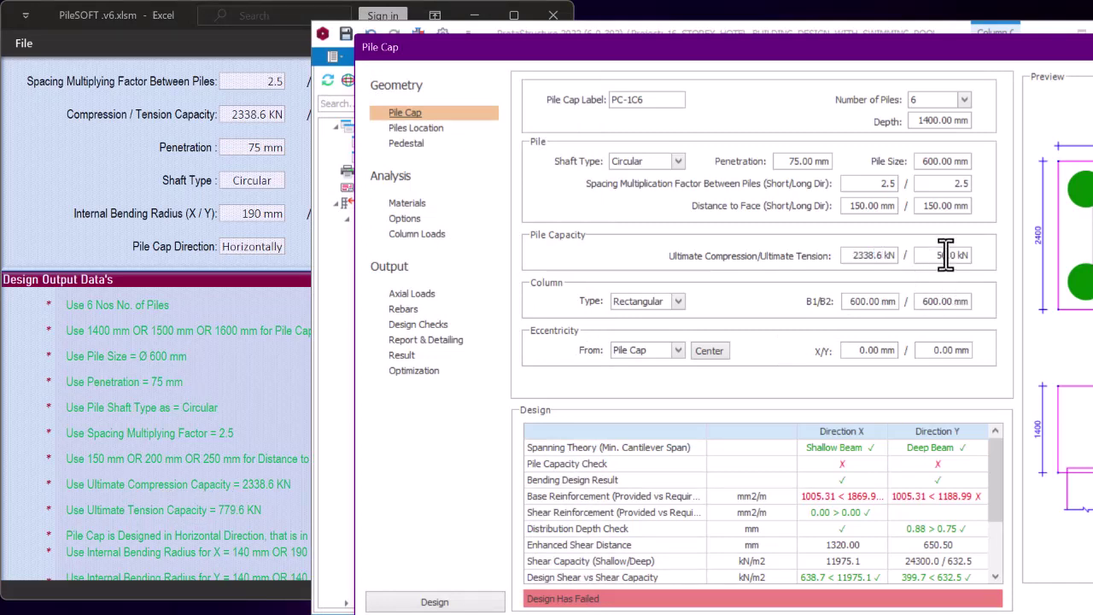
{"action": "left_click", "coordinate": [282, 418]}
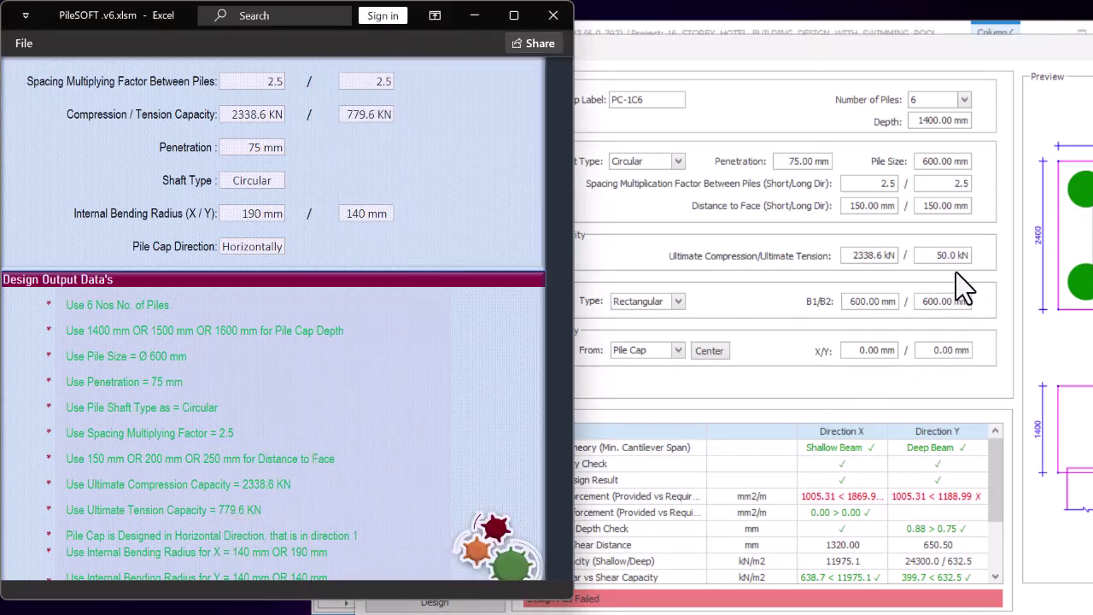
{"action": "double_click", "coordinate": [938, 254]}
{"action": "type", "text": "77"}
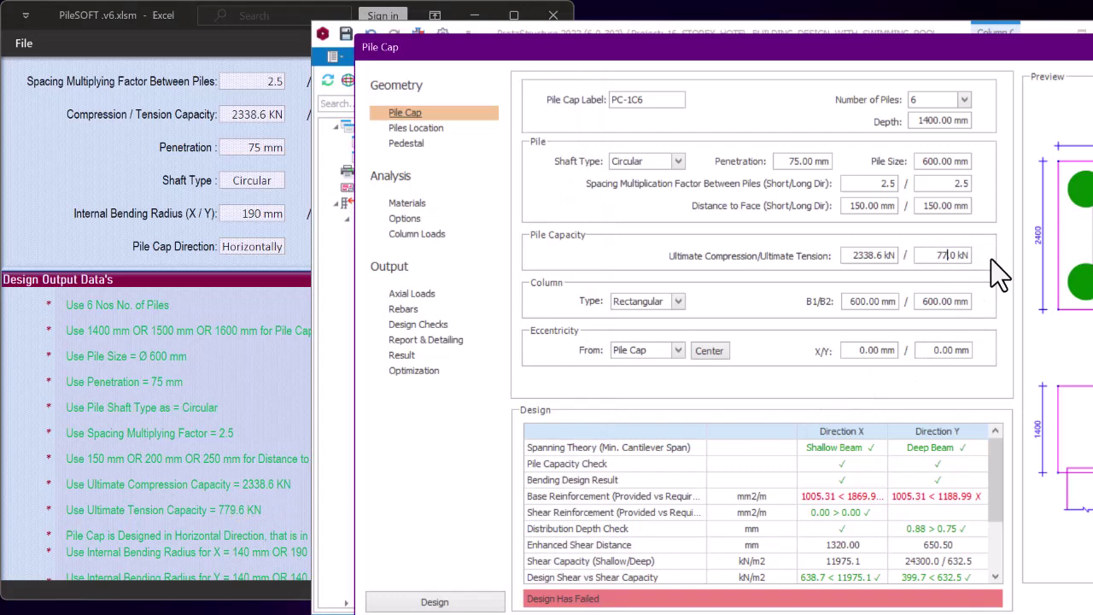
{"action": "type", "text": "9"}
{"action": "key", "text": "Delete"}
{"action": "key", "text": "Delete"}
{"action": "type", "text": ".6"}
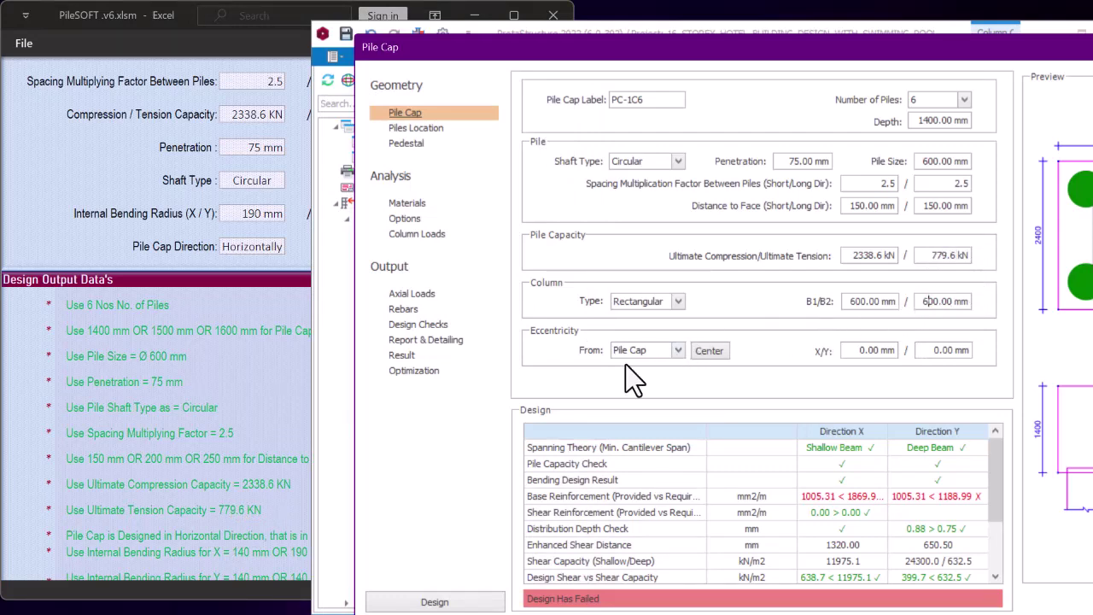
Check the pile cap direction in the PileSOFT output and choose direction 1 in PC-1C6's design settings
{"action": "left_click", "coordinate": [227, 382]}
{"action": "scroll", "coordinate": [225, 431], "scroll_direction": "down", "scroll_amount": 1}
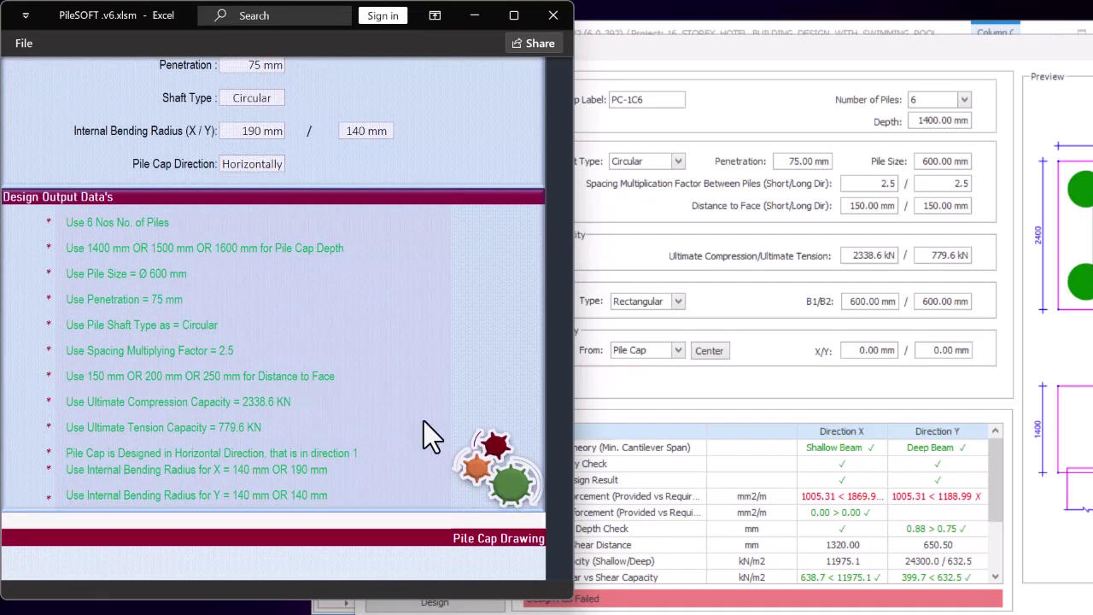
{"action": "left_click", "coordinate": [725, 304]}
{"action": "left_click", "coordinate": [415, 220]}
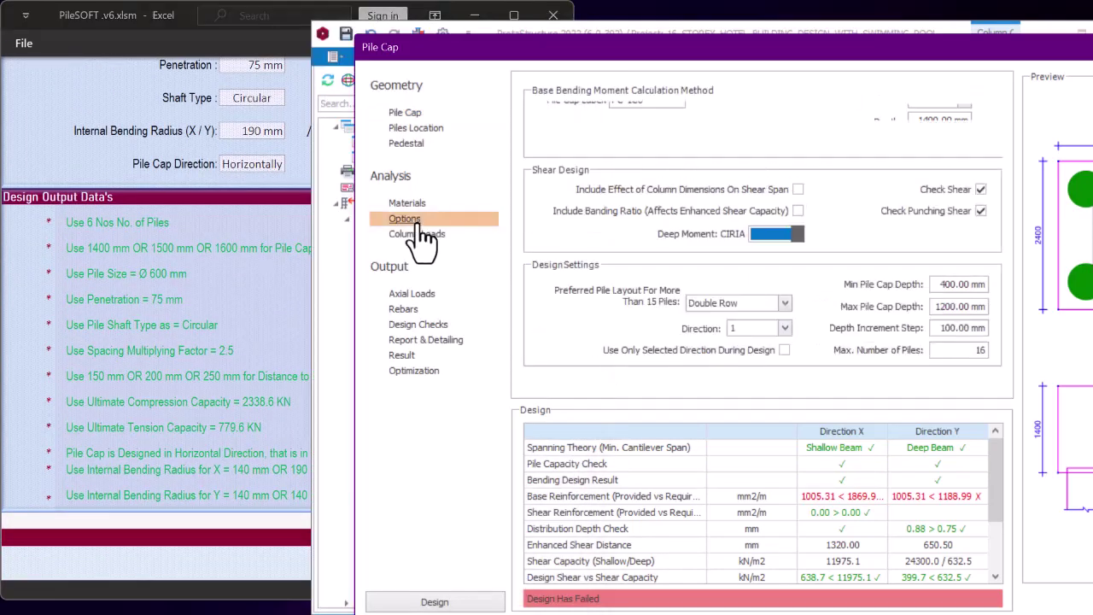
{"action": "left_click", "coordinate": [783, 327]}
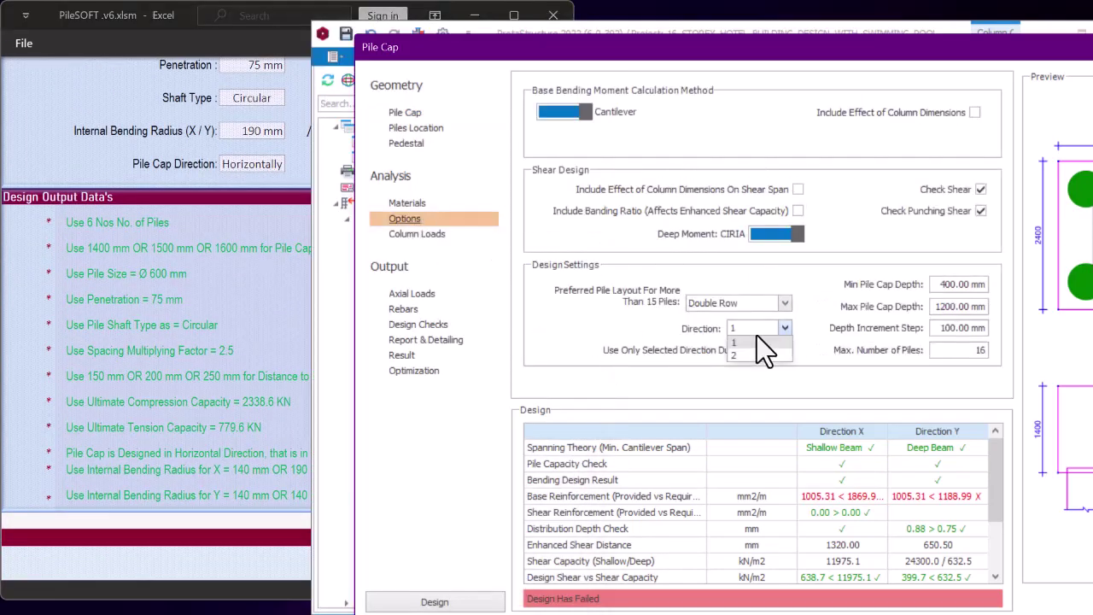
{"action": "left_click", "coordinate": [757, 335]}
Compare PC-1C6's rebar settings with PileSOFT's bending radii and set the Base (X) bar diameter to 20 mm
{"action": "left_click", "coordinate": [407, 309]}
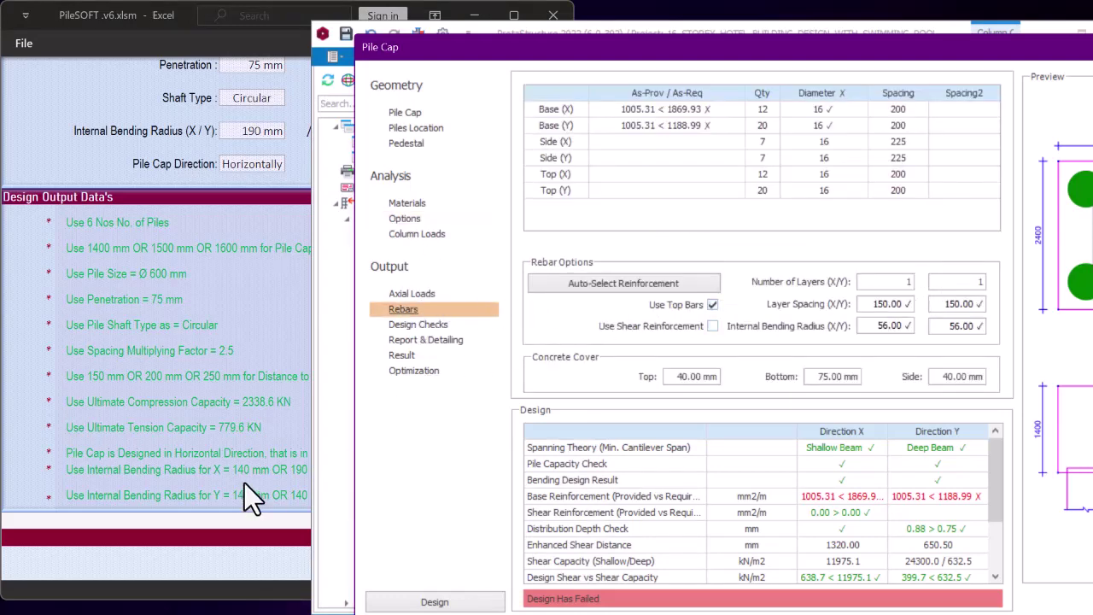
{"action": "left_click", "coordinate": [292, 475]}
{"action": "left_click", "coordinate": [835, 110]}
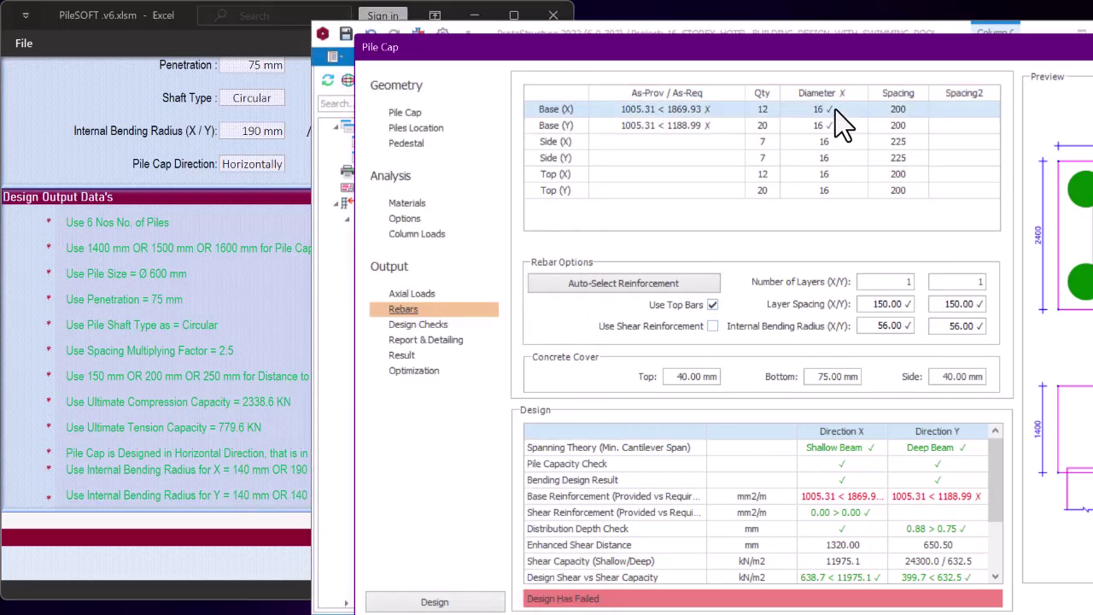
{"action": "left_click", "coordinate": [856, 109]}
{"action": "left_click", "coordinate": [822, 129]}
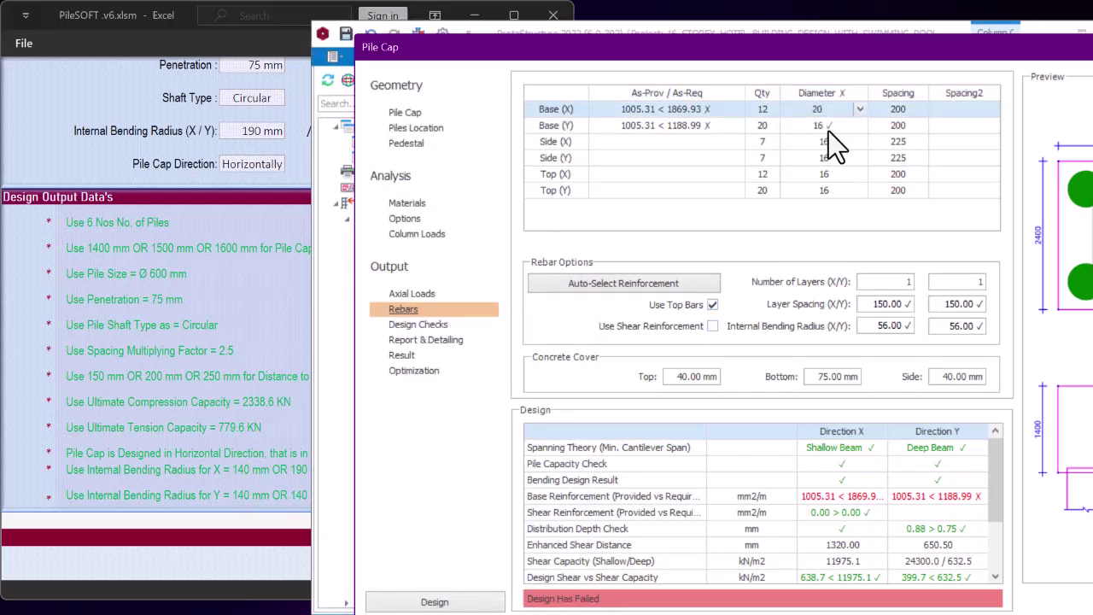
Set PC-1C6's Base (Y) bar diameter to 20 mm
{"action": "left_click", "coordinate": [844, 126]}
{"action": "left_click", "coordinate": [845, 125]}
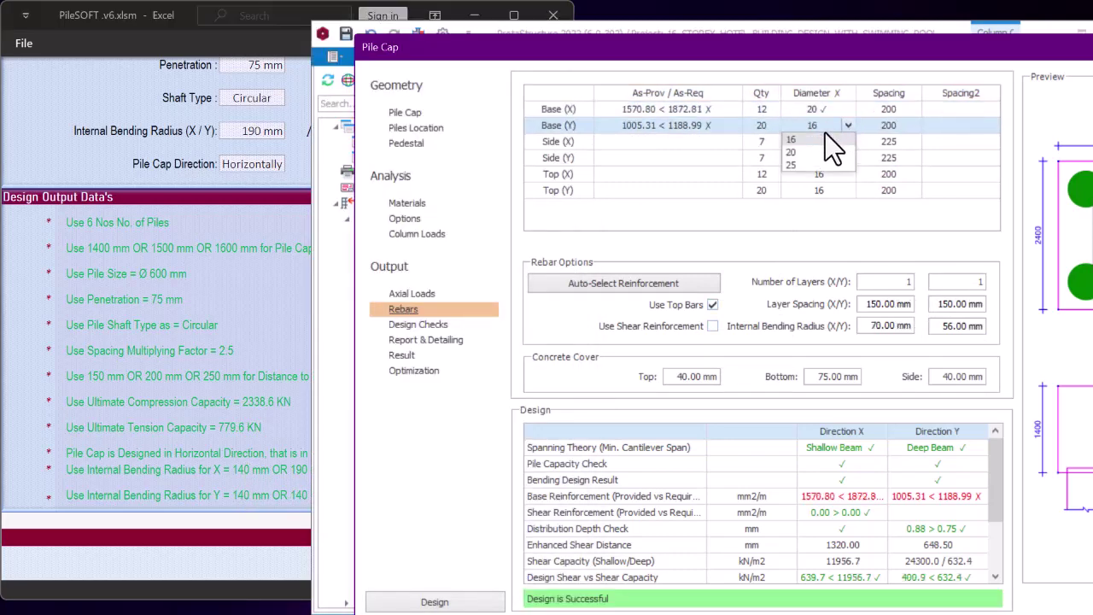
{"action": "left_click", "coordinate": [825, 138]}
Set the bar spacing of PC-1C6's Base (X) and Base (Y) rebars to 175 mm
{"action": "left_click", "coordinate": [886, 109]}
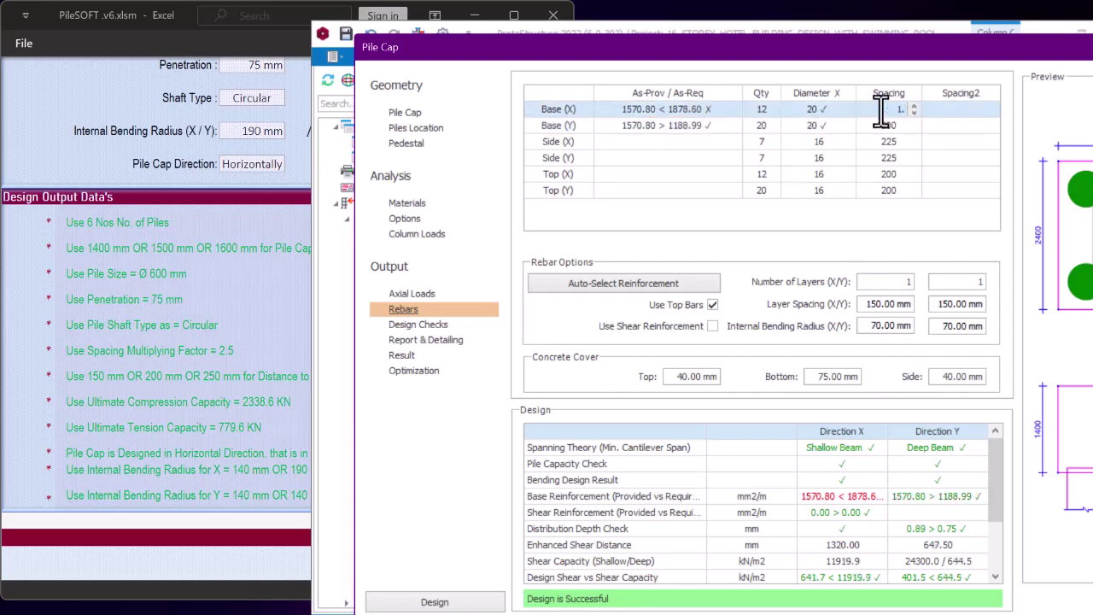
{"action": "type", "text": "15."}
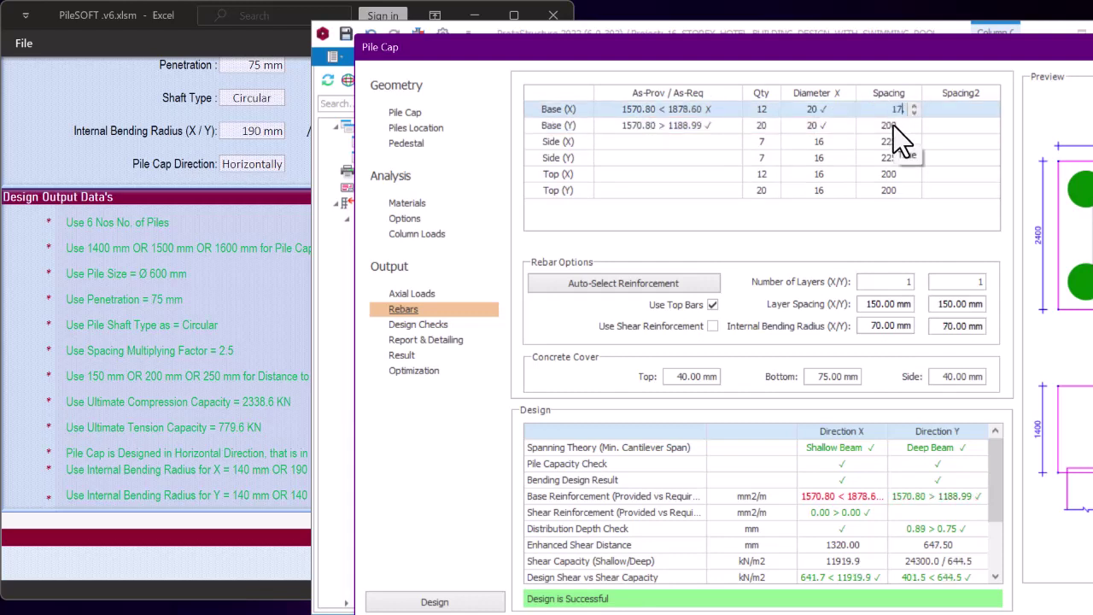
{"action": "type", "text": "5"}
{"action": "left_click", "coordinate": [894, 128]}
{"action": "left_click", "coordinate": [889, 128]}
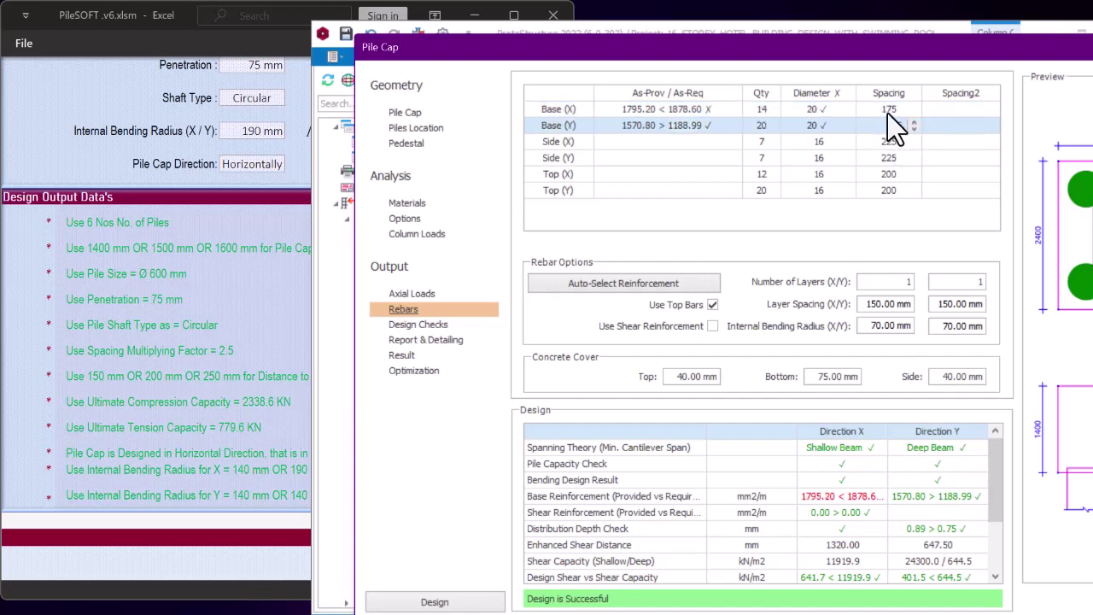
{"action": "type", "text": "175"}
{"action": "left_click", "coordinate": [888, 113]}
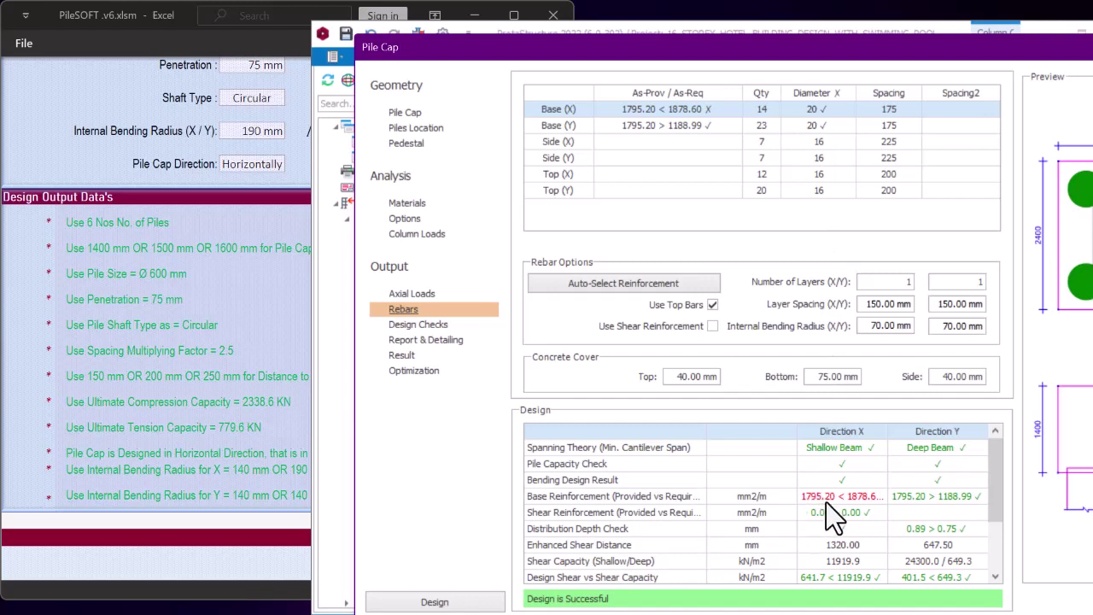
Set PC-1C6's pile cap depth to 1500 mm and review its rebar results and design checks
{"action": "left_click", "coordinate": [405, 112]}
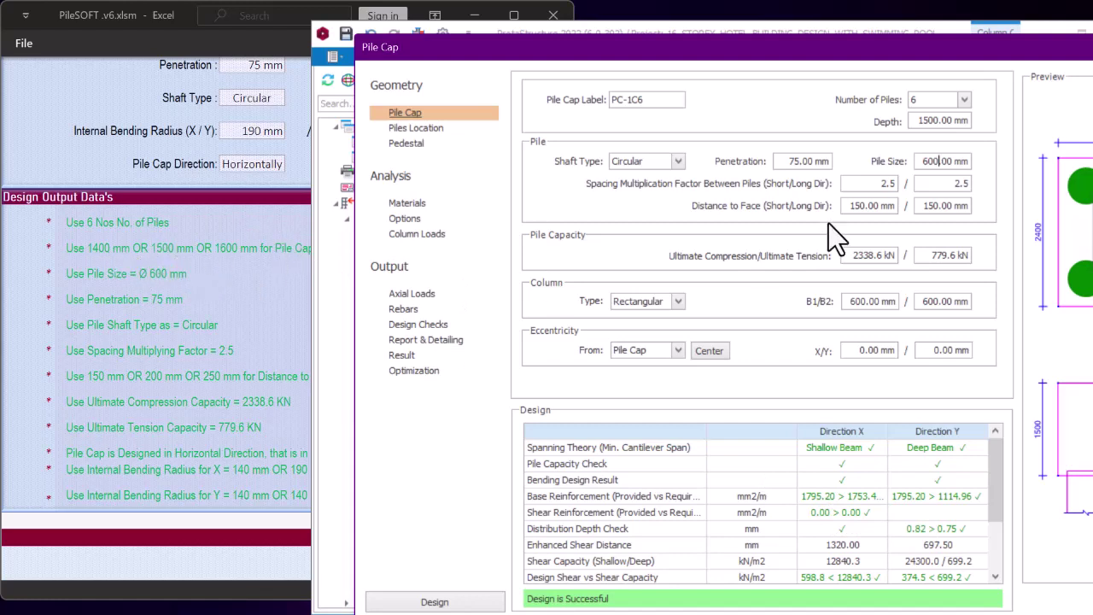
{"action": "left_click", "coordinate": [413, 312]}
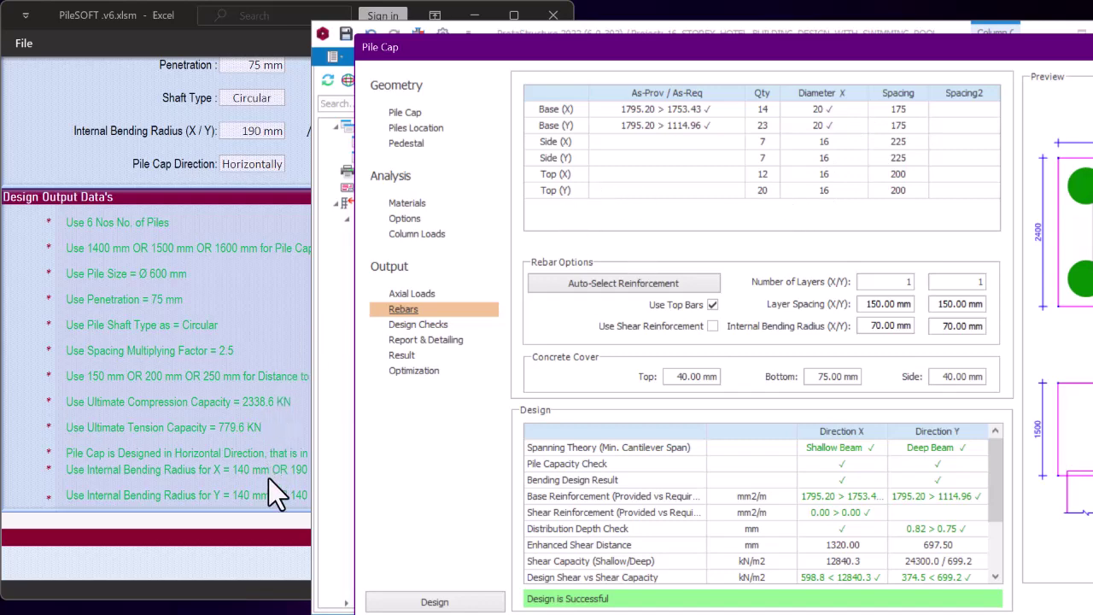
{"action": "left_click", "coordinate": [418, 326]}
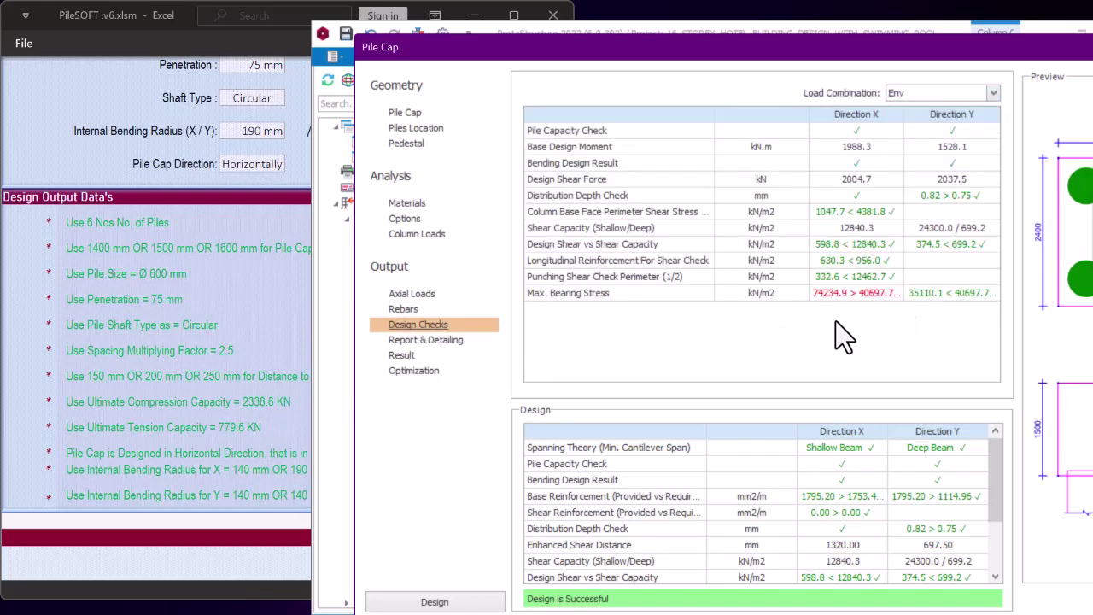
Set PC-1C6's internal bending radius to 140 mm for both X and Y, following the PileSOFT output
{"action": "left_click", "coordinate": [401, 309]}
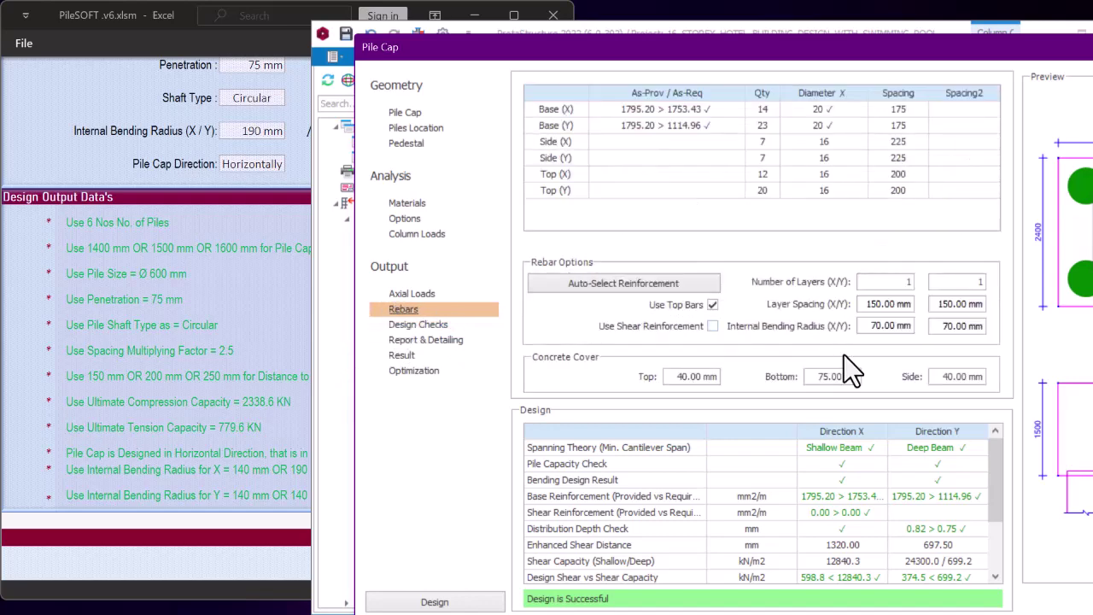
{"action": "left_click", "coordinate": [203, 484]}
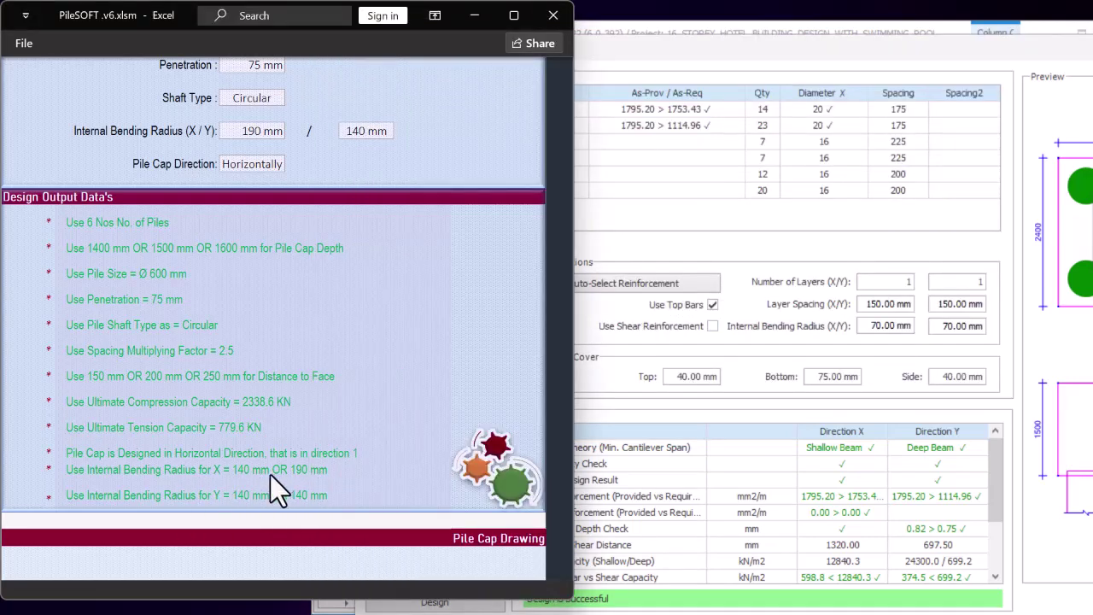
{"action": "left_click", "coordinate": [837, 281]}
{"action": "left_click_drag", "start_coordinate": [866, 332], "coordinate": [936, 332]}
{"action": "type", "text": "140"}
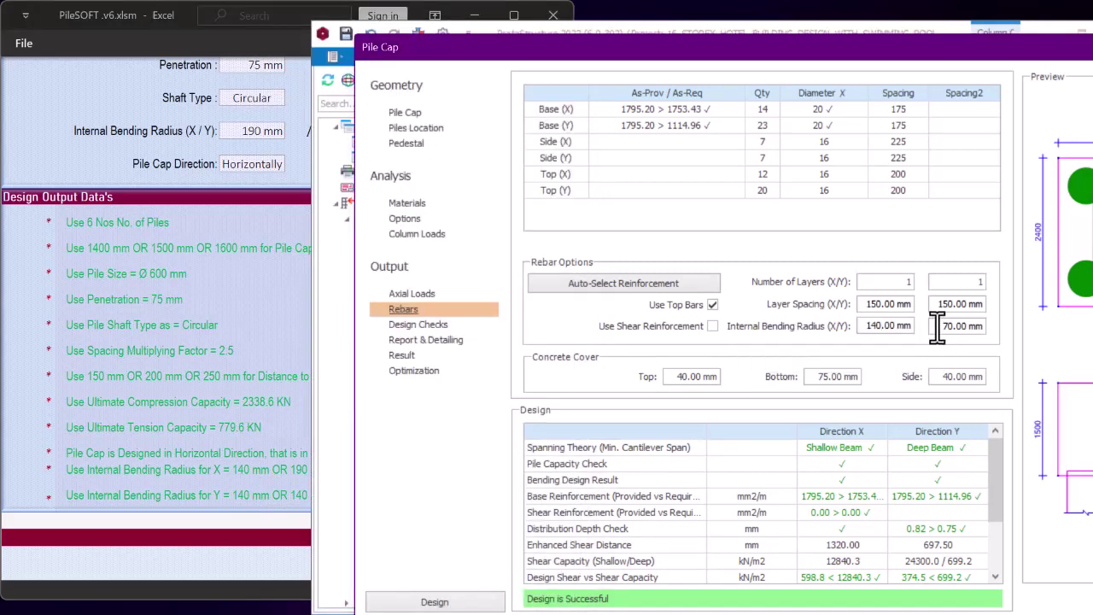
{"action": "left_click", "coordinate": [937, 332]}
{"action": "left_click", "coordinate": [251, 496]}
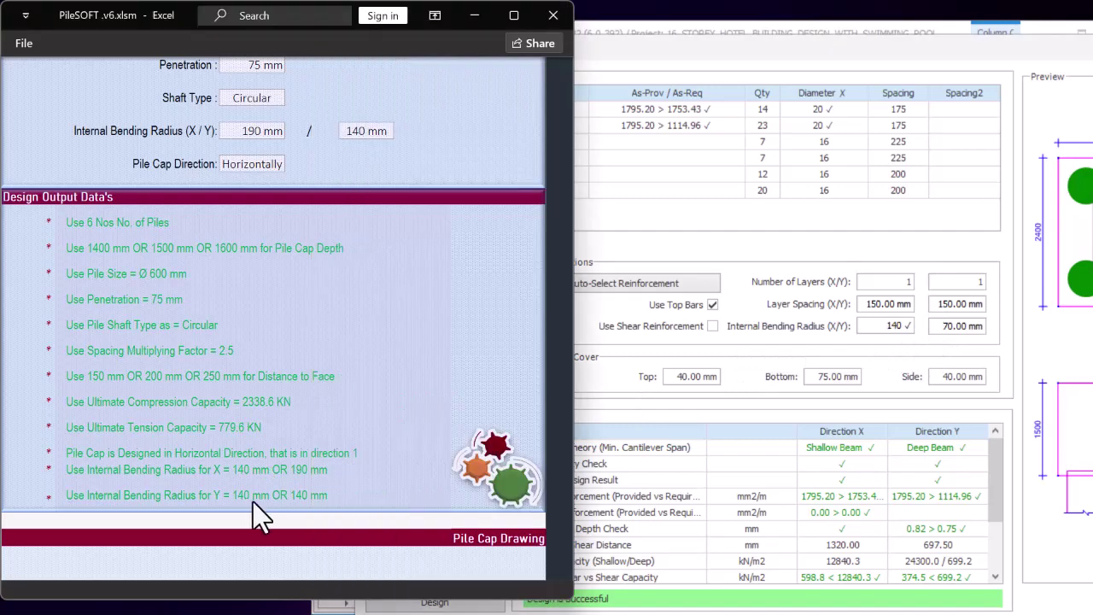
{"action": "left_click", "coordinate": [967, 323]}
{"action": "left_click_drag", "start_coordinate": [940, 326], "coordinate": [1006, 332]}
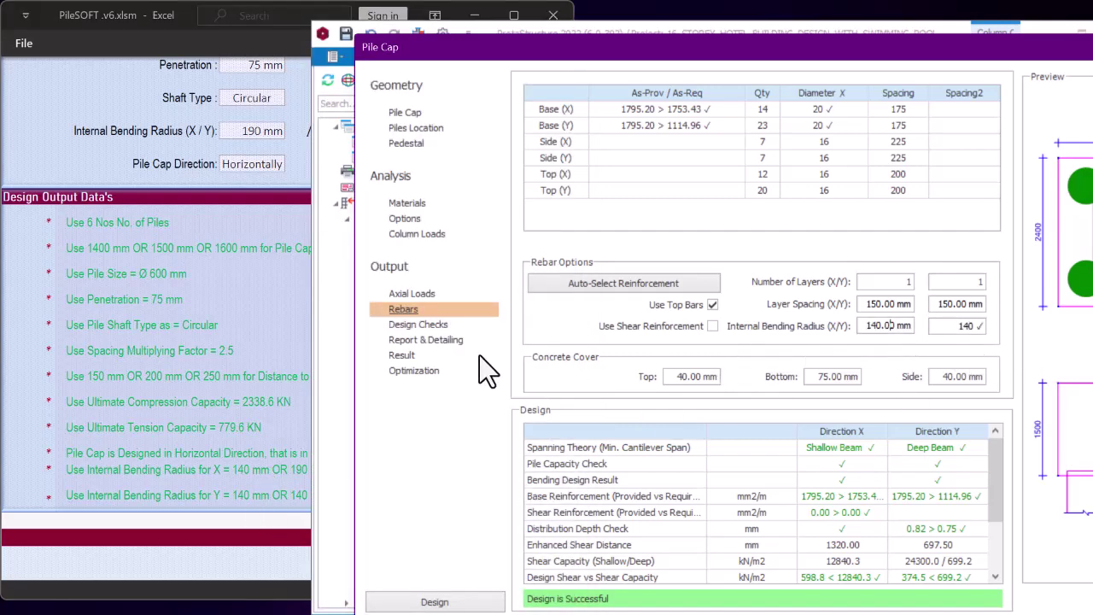
Review PC-1C6's design checks and accept the pile cap design
{"action": "left_click", "coordinate": [429, 325]}
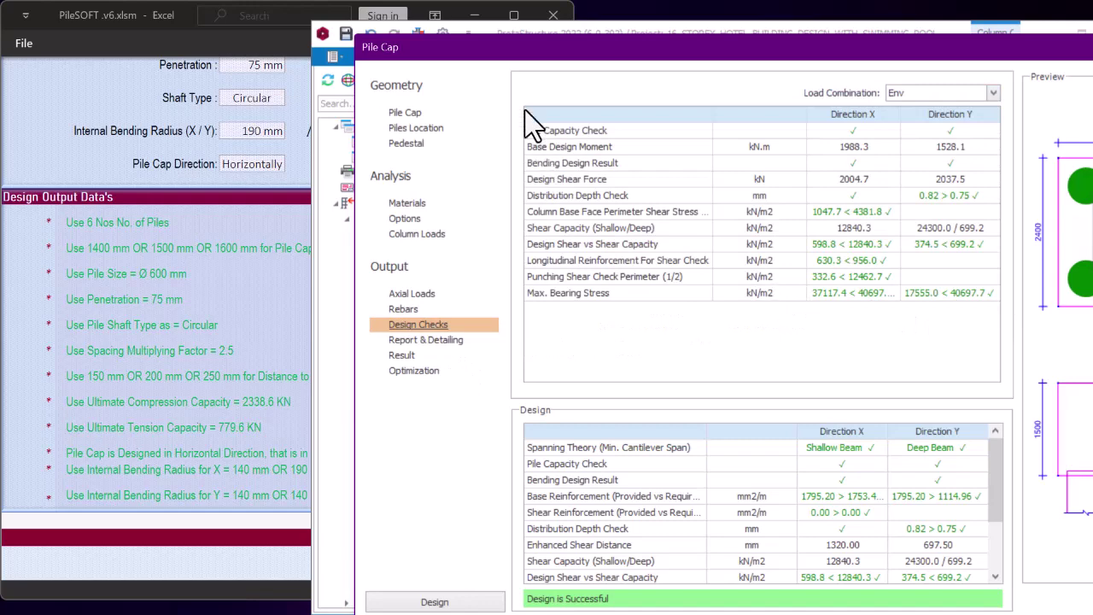
{"action": "left_click_drag", "start_coordinate": [556, 49], "coordinate": [336, 19]}
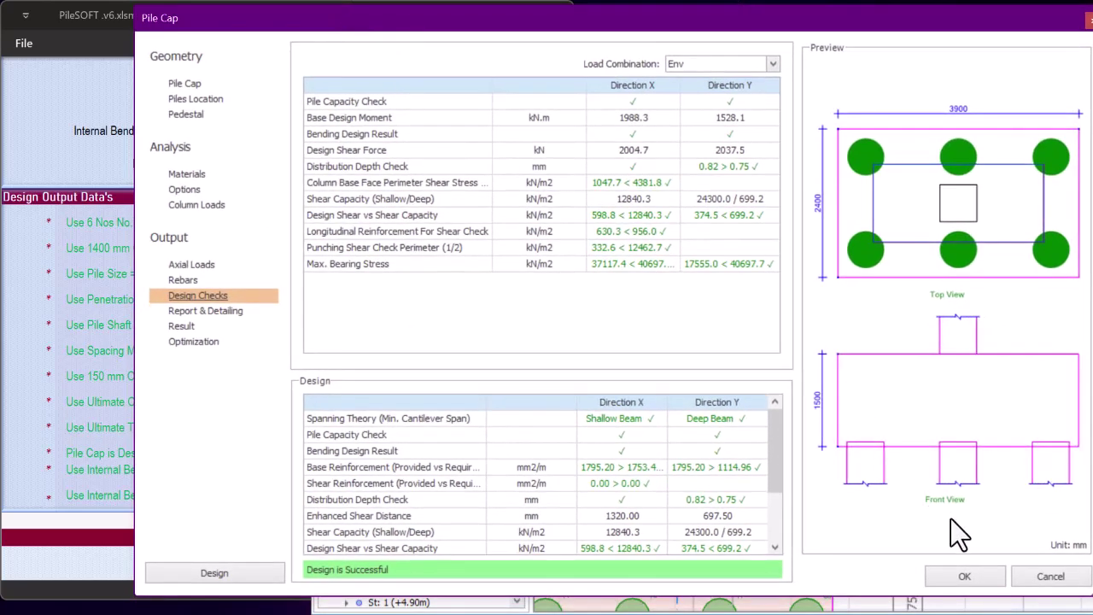
{"action": "left_click", "coordinate": [966, 577]}
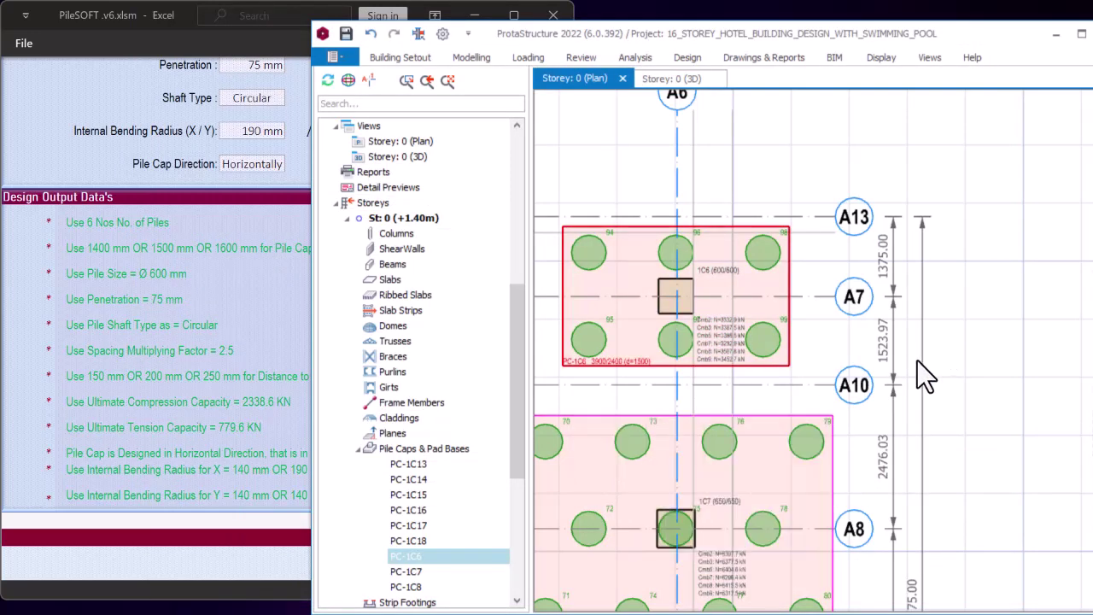
Measure the clear distance between pile 99 of PC-1C6 and pile 76 of PC-1C7 on the storey 0 plan
{"action": "scroll", "coordinate": [859, 322], "scroll_direction": "down", "scroll_amount": 2}
{"action": "middle_click_drag", "start_coordinate": [731, 354], "coordinate": [838, 330]}
{"action": "scroll", "coordinate": [837, 330], "scroll_direction": "up", "scroll_amount": 2}
{"action": "scroll", "coordinate": [850, 342], "scroll_direction": "down", "scroll_amount": 2}
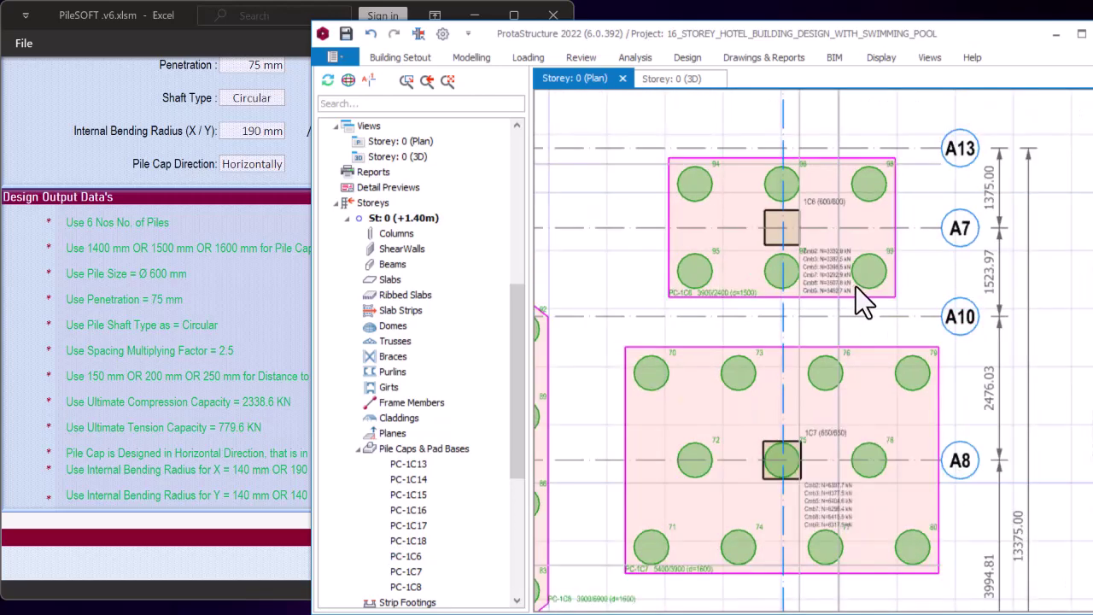
{"action": "right_click", "coordinate": [1027, 244]}
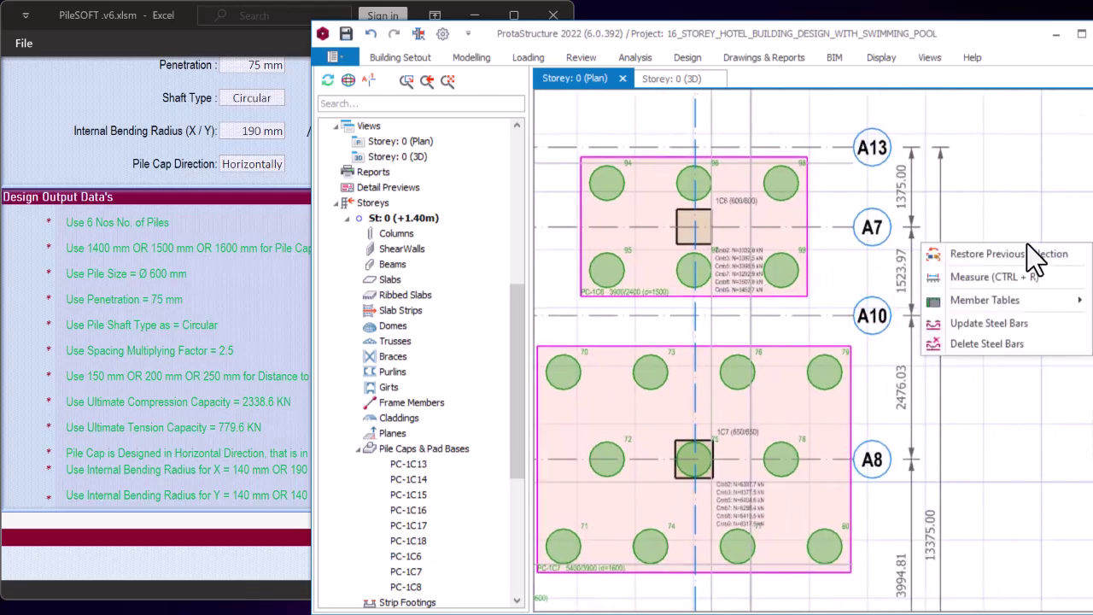
{"action": "left_click", "coordinate": [976, 278]}
{"action": "scroll", "coordinate": [803, 289], "scroll_direction": "up", "scroll_amount": 1}
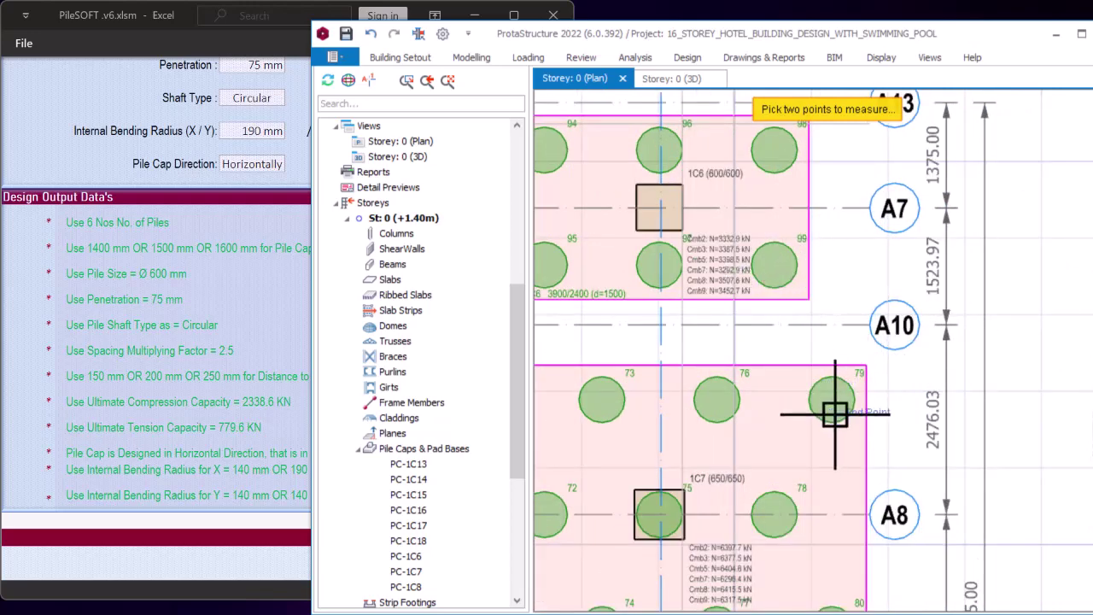
{"action": "scroll", "coordinate": [774, 264], "scroll_direction": "down", "scroll_amount": 1}
{"action": "scroll", "coordinate": [773, 257], "scroll_direction": "up", "scroll_amount": 1}
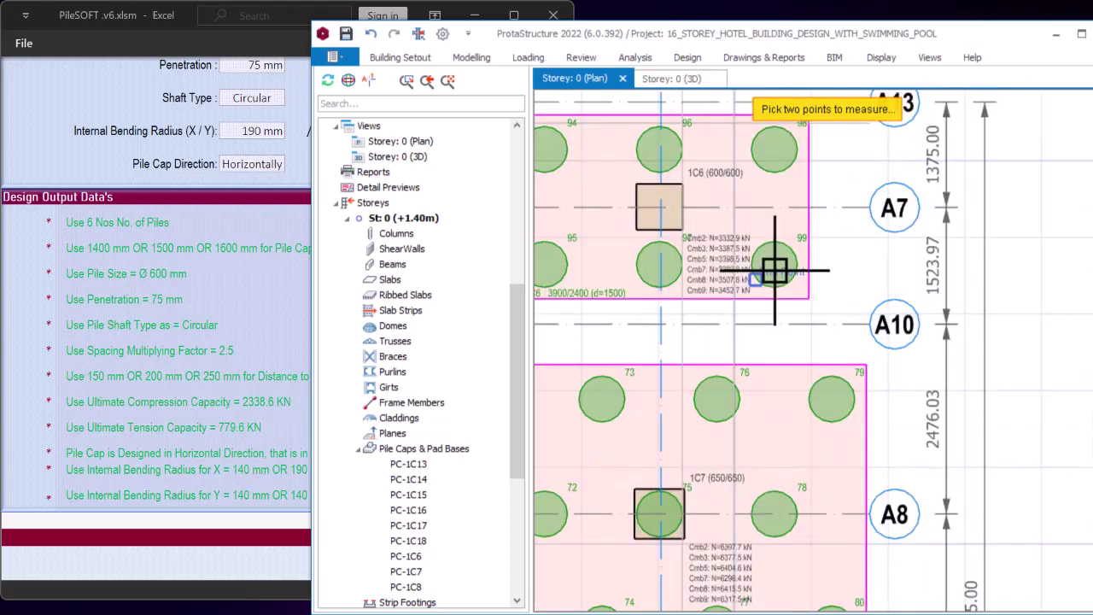
{"action": "left_click", "coordinate": [776, 284]}
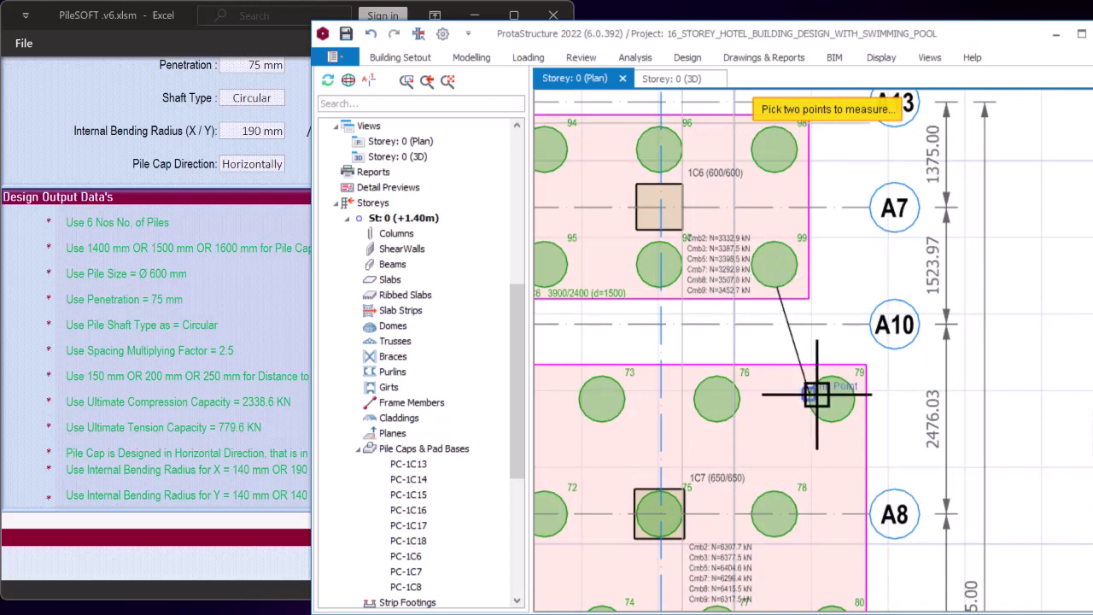
{"action": "left_click", "coordinate": [726, 379]}
{"action": "scroll", "coordinate": [794, 269], "scroll_direction": "up", "scroll_amount": 2}
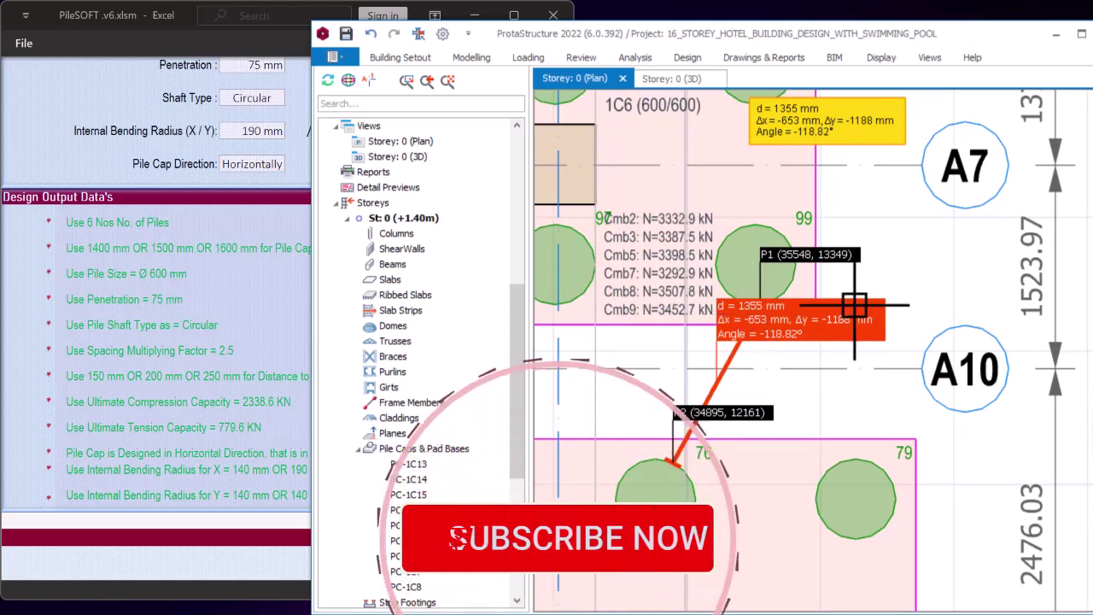
{"action": "scroll", "coordinate": [962, 300], "scroll_direction": "down", "scroll_amount": 3}
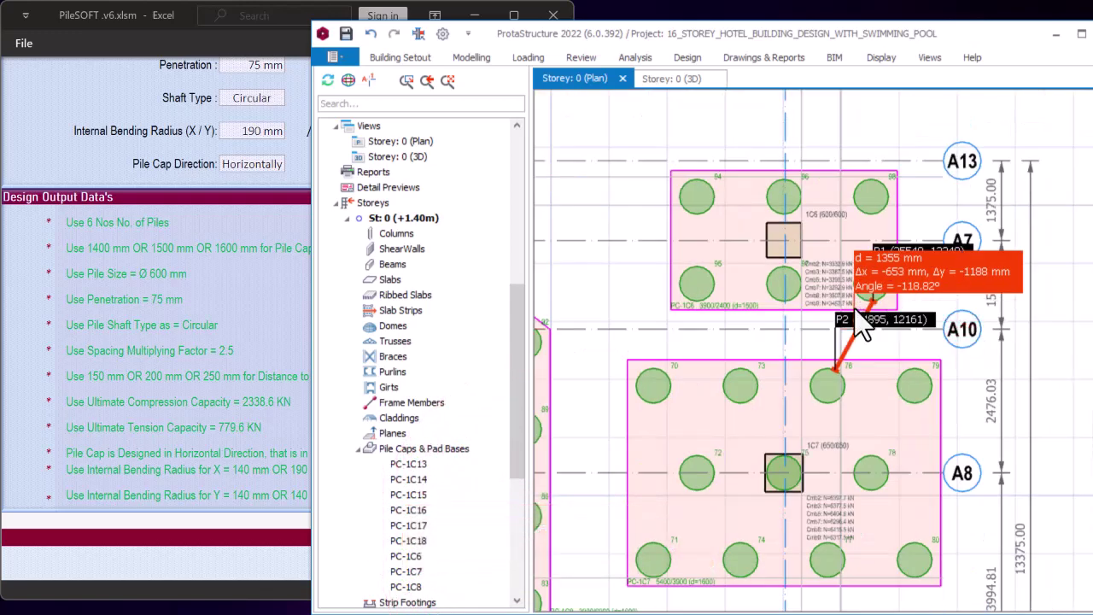
{"action": "scroll", "coordinate": [850, 309], "scroll_direction": "down", "scroll_amount": 1}
{"action": "scroll", "coordinate": [846, 303], "scroll_direction": "down", "scroll_amount": 2}
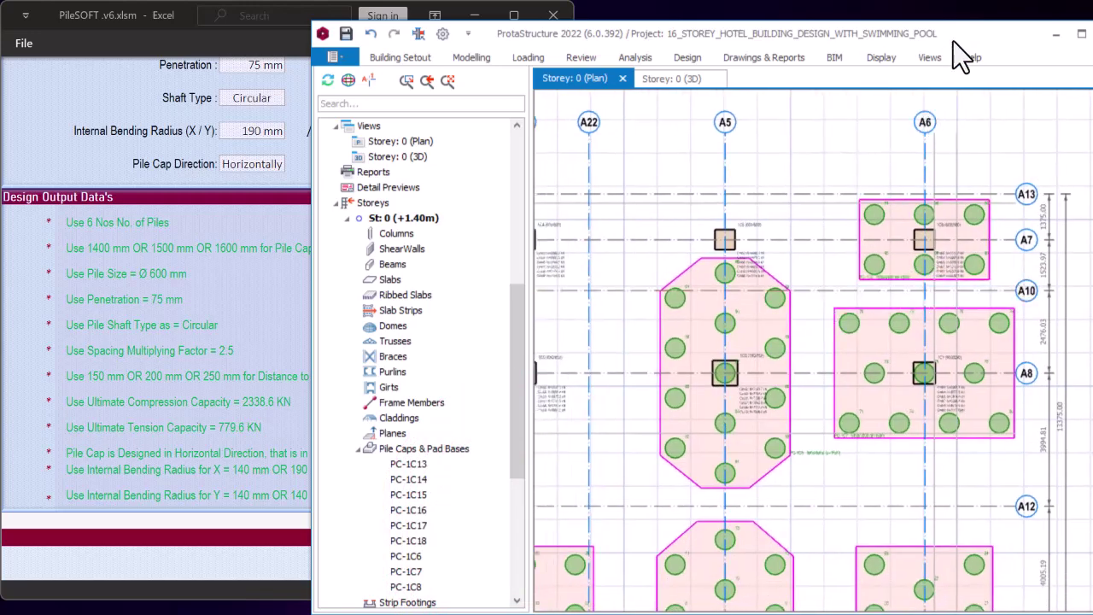
{"action": "scroll", "coordinate": [946, 298], "scroll_direction": "down", "scroll_amount": 5}
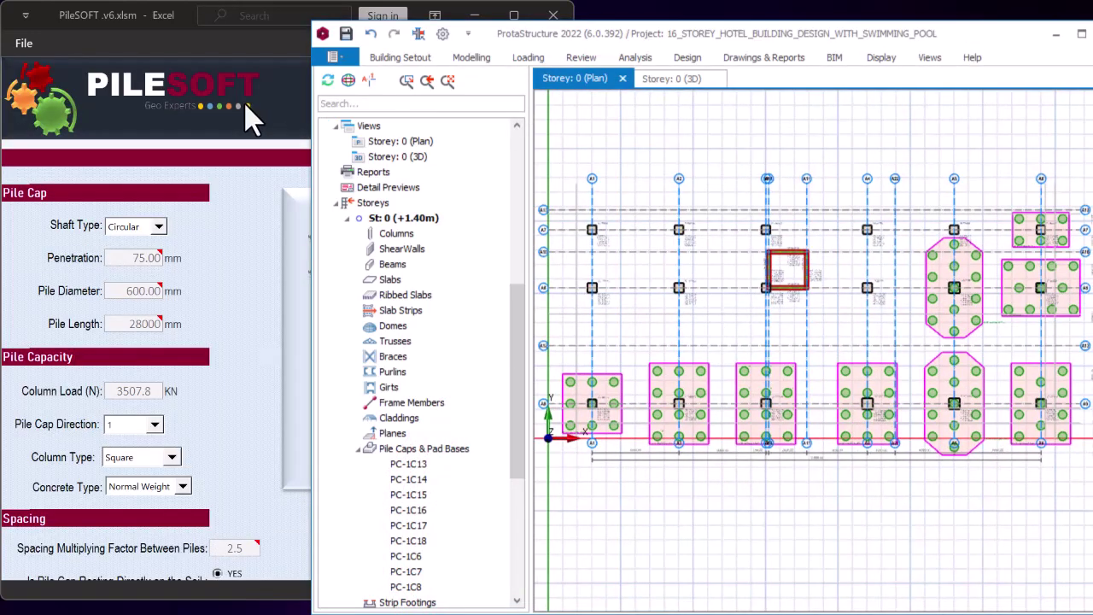
Switch to the PileSOFT workbook in Excel and review its pile cap, capacity, spacing and material parameters at full window size
{"action": "left_click", "coordinate": [248, 115]}
{"action": "left_click", "coordinate": [513, 16]}
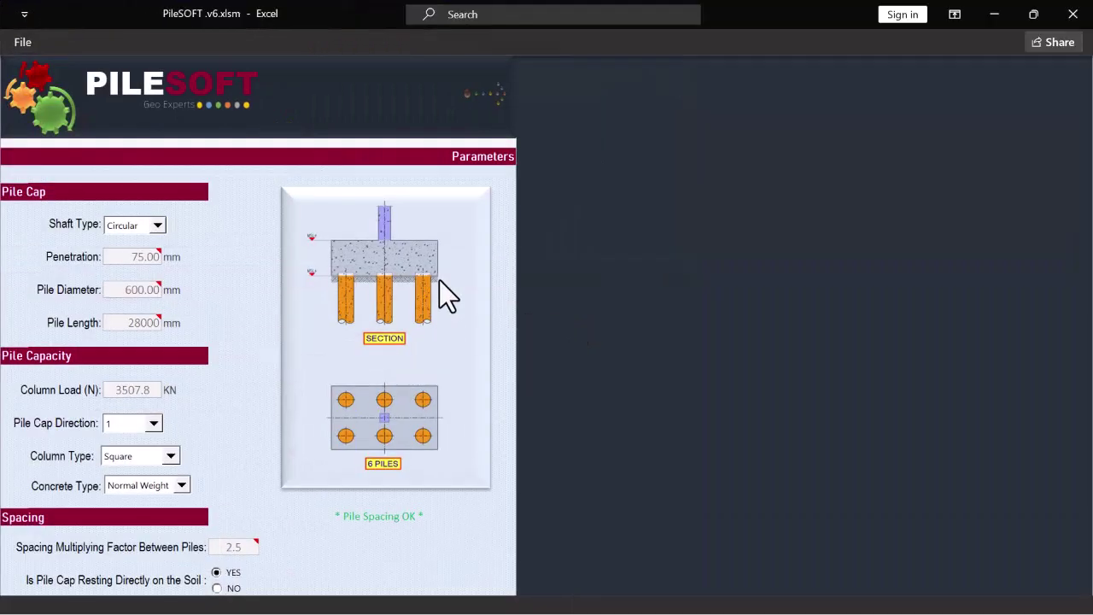
{"action": "scroll", "coordinate": [439, 280], "scroll_direction": "down", "scroll_amount": 5}
{"action": "scroll", "coordinate": [385, 285], "scroll_direction": "up", "scroll_amount": 5}
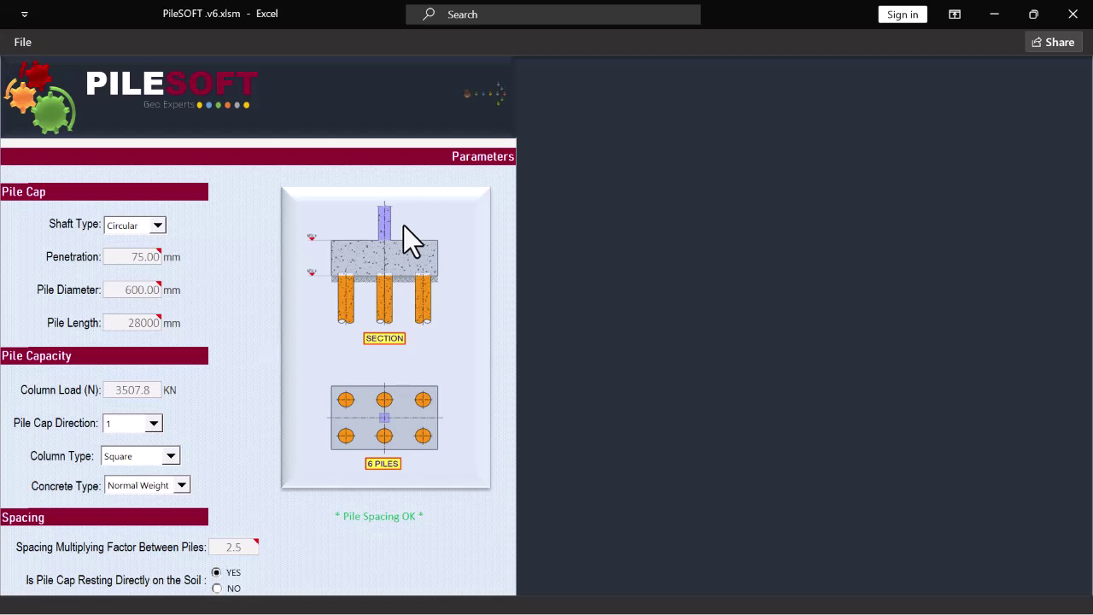
{"action": "scroll", "coordinate": [403, 230], "scroll_direction": "down", "scroll_amount": 4}
{"action": "scroll", "coordinate": [380, 284], "scroll_direction": "up", "scroll_amount": 4}
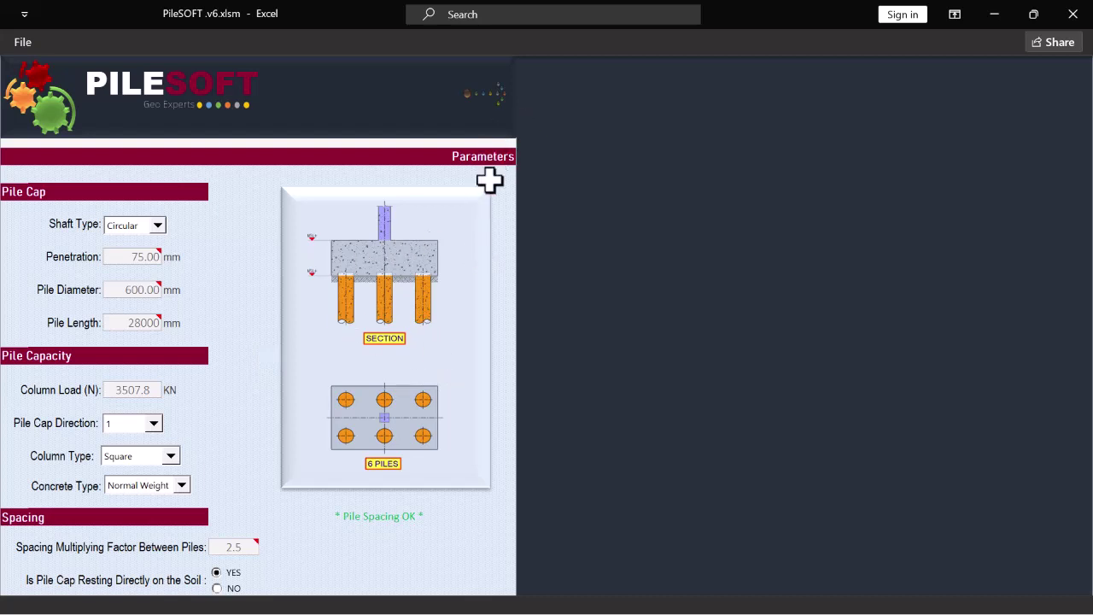
{"action": "scroll", "coordinate": [478, 214], "scroll_direction": "down", "scroll_amount": 2}
{"action": "scroll", "coordinate": [482, 229], "scroll_direction": "down", "scroll_amount": 2}
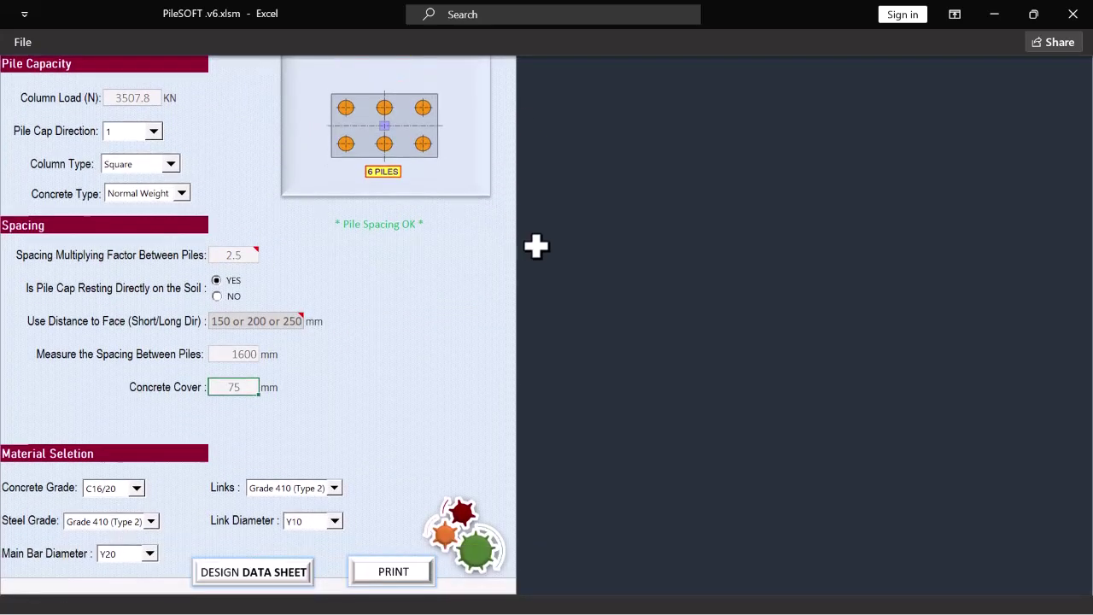
{"action": "scroll", "coordinate": [504, 214], "scroll_direction": "up", "scroll_amount": 4}
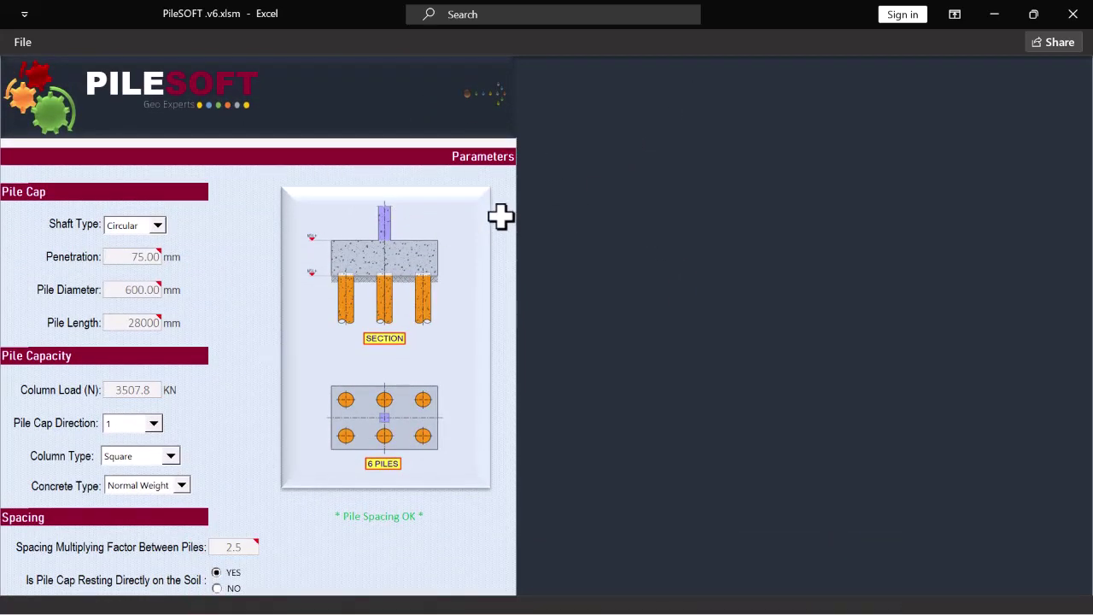
{"action": "scroll", "coordinate": [501, 219], "scroll_direction": "down", "scroll_amount": 3}
{"action": "scroll", "coordinate": [505, 237], "scroll_direction": "up", "scroll_amount": 1}
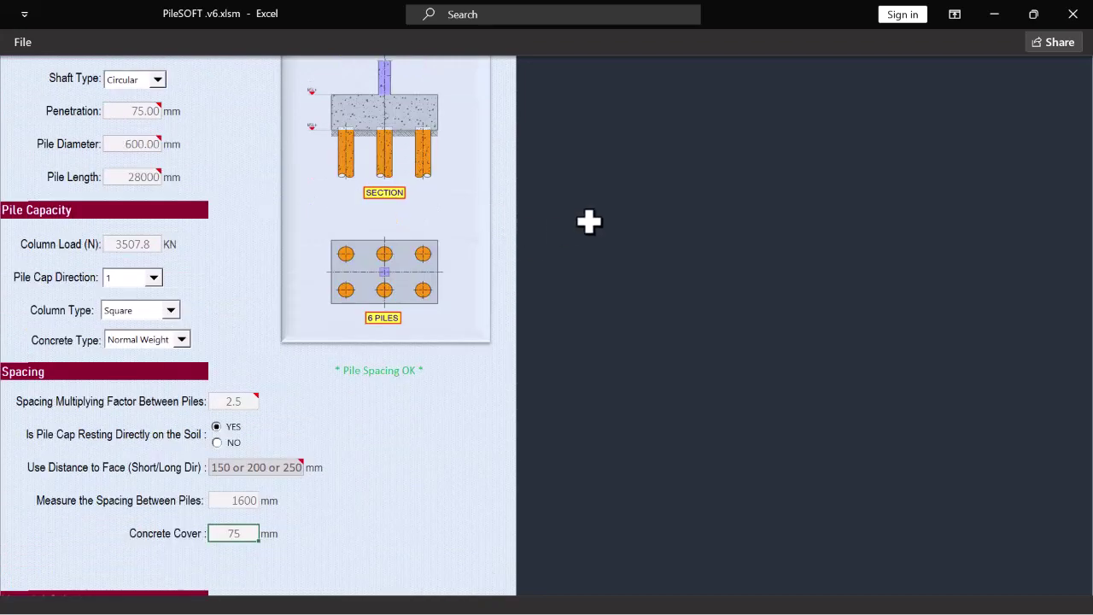
{"action": "scroll", "coordinate": [589, 222], "scroll_direction": "up", "scroll_amount": 2}
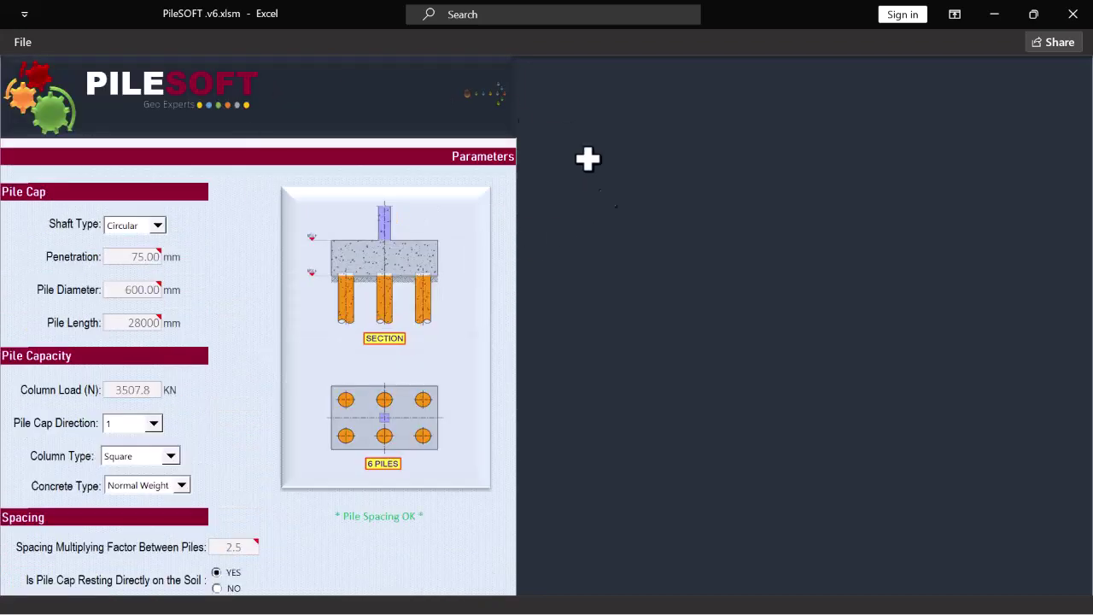
Switch back to ProtaStructure in a full-size window and inspect the building's pile caps and piles in the storey 0 3D view
{"action": "left_click", "coordinate": [994, 15]}
{"action": "left_click_drag", "start_coordinate": [572, 40], "coordinate": [318, 50]}
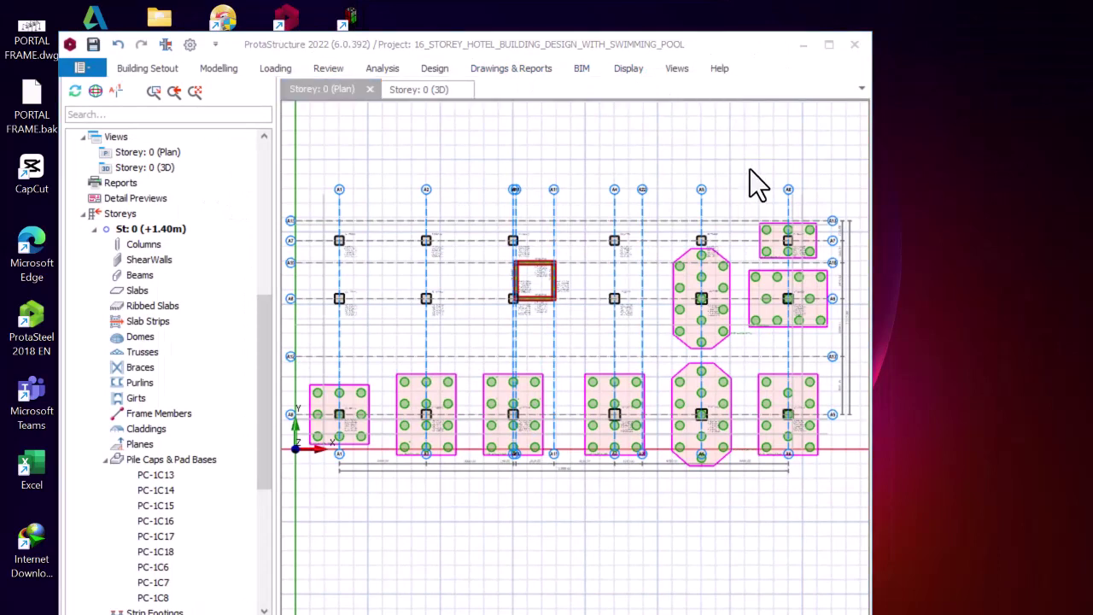
{"action": "left_click", "coordinate": [825, 46]}
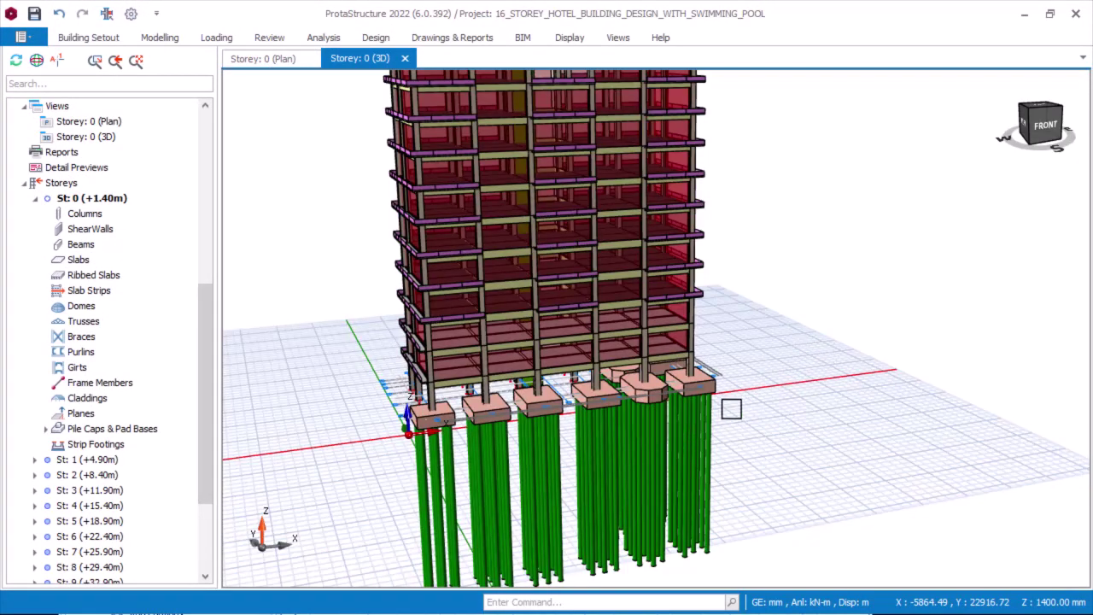
{"action": "middle_click_drag", "start_coordinate": [718, 418], "coordinate": [629, 430]}
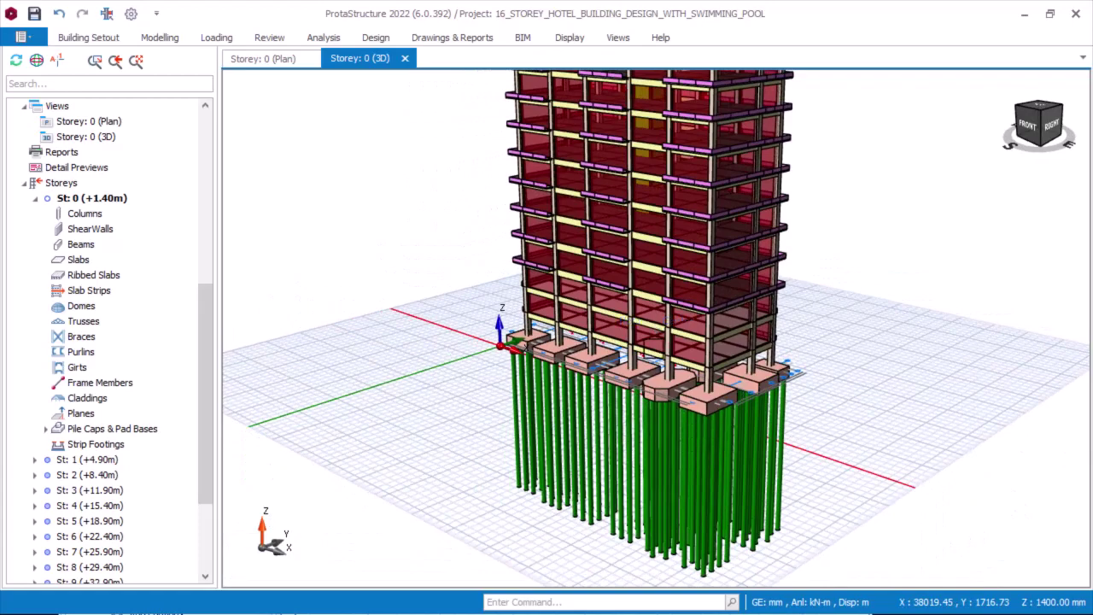
Examine the front row of pile caps and piles and the neighbouring column bases from the building's left and front sides in 3D
{"action": "scroll", "coordinate": [662, 354], "scroll_direction": "up", "scroll_amount": 2}
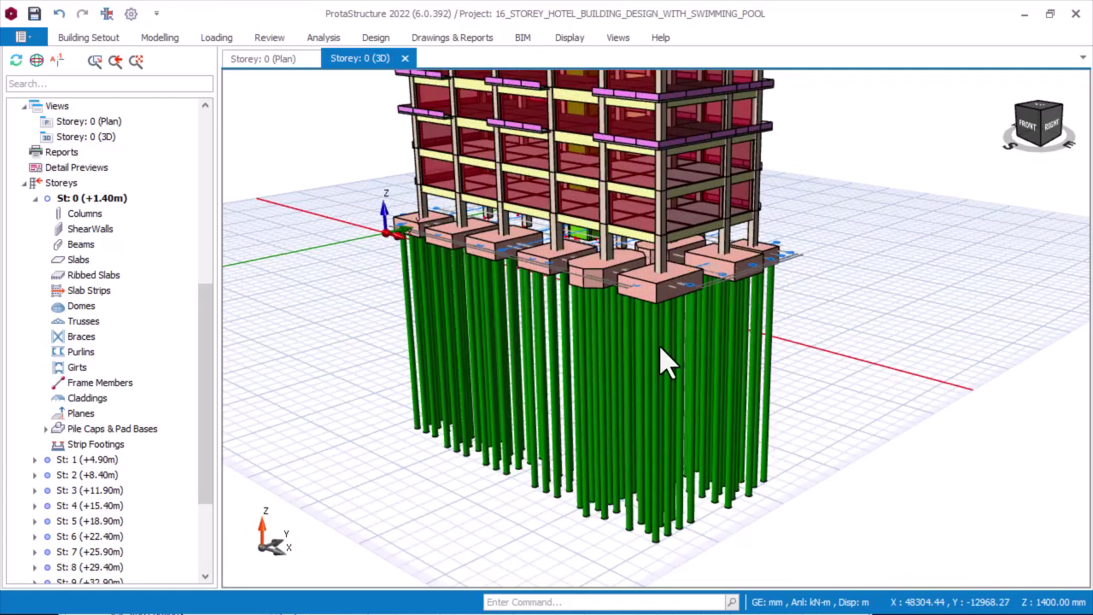
{"action": "mouse_move", "coordinate": [666, 363]}
{"action": "middle_mouse_down"}
{"action": "mouse_move", "coordinate": [670, 325]}
{"action": "mouse_move", "coordinate": [700, 342]}
{"action": "mouse_move", "coordinate": [654, 333]}
{"action": "mouse_move", "coordinate": [736, 338]}
{"action": "mouse_move", "coordinate": [808, 325]}
{"action": "middle_mouse_up"}
{"action": "scroll", "coordinate": [574, 327], "scroll_direction": "up", "scroll_amount": 4}
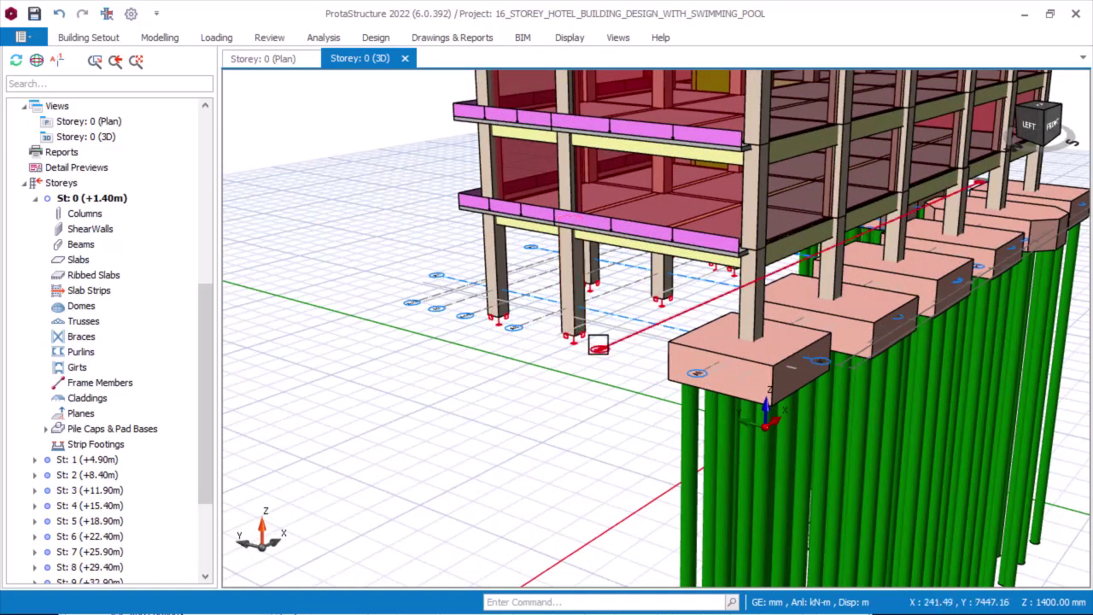
{"action": "middle_click_drag", "start_coordinate": [567, 342], "coordinate": [614, 345]}
{"action": "scroll", "coordinate": [613, 355], "scroll_direction": "down", "scroll_amount": 5}
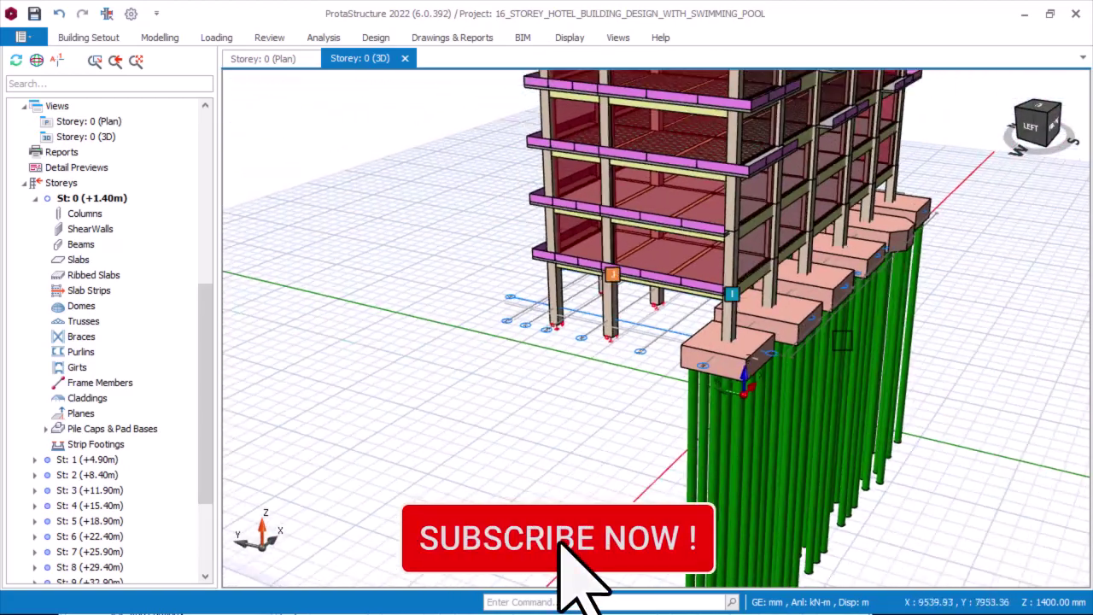
{"action": "middle_click_drag", "start_coordinate": [786, 350], "coordinate": [844, 316]}
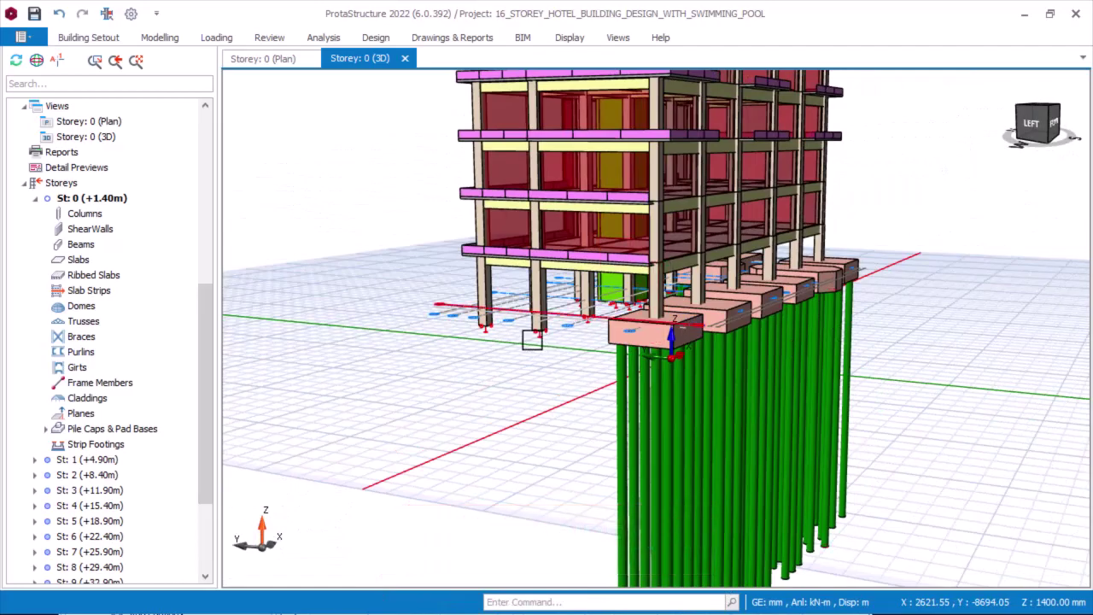
{"action": "middle_click_drag", "start_coordinate": [530, 328], "coordinate": [523, 360]}
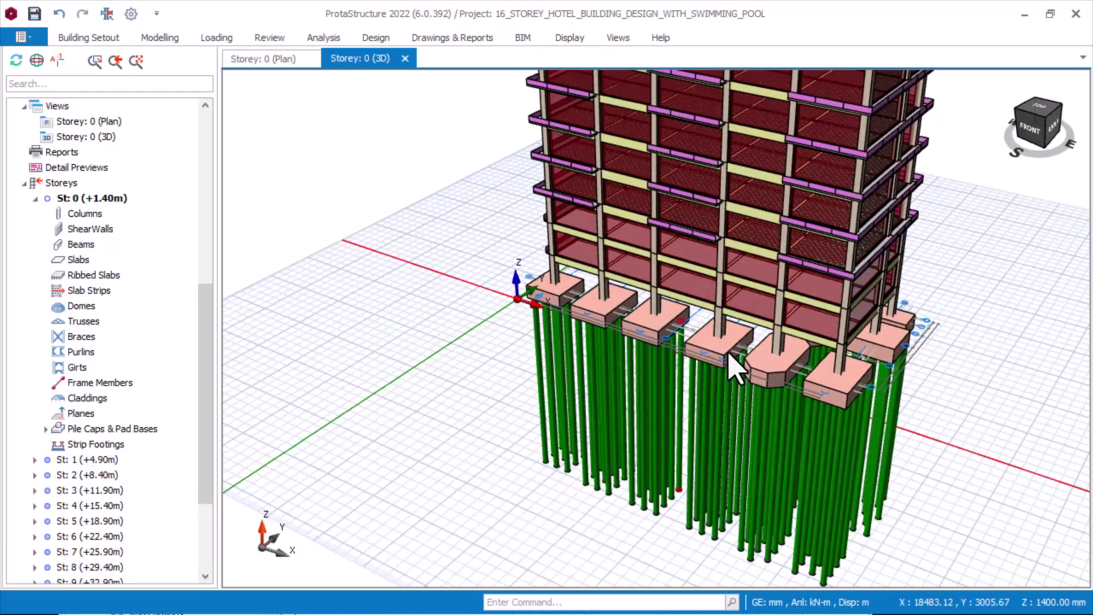
{"action": "middle_click_drag", "start_coordinate": [736, 368], "coordinate": [630, 361]}
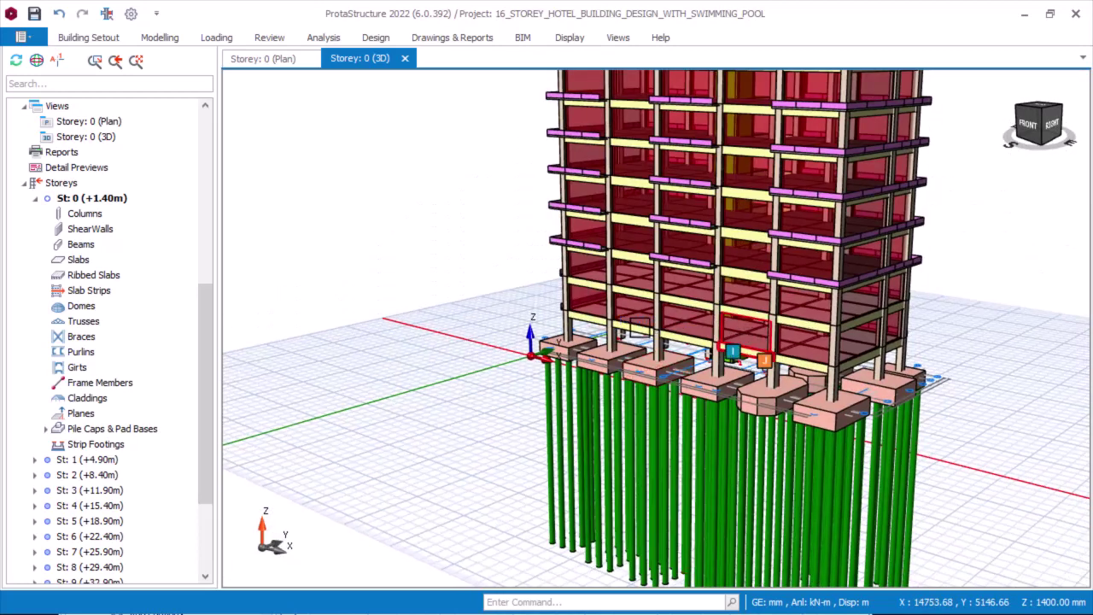
Examine the whole 16-storey hotel model in 3D, including the roof level and the foundation below
{"action": "scroll", "coordinate": [639, 327], "scroll_direction": "down", "scroll_amount": 2}
{"action": "middle_click_drag", "start_coordinate": [589, 333], "coordinate": [683, 264]}
{"action": "scroll", "coordinate": [573, 292], "scroll_direction": "up", "scroll_amount": 2}
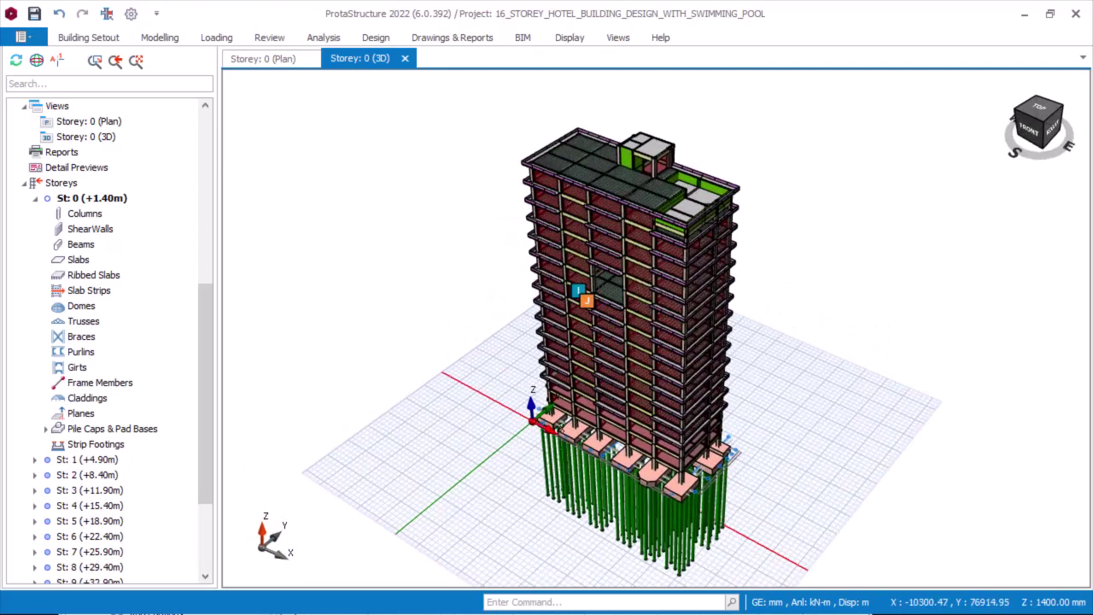
{"action": "scroll", "coordinate": [735, 189], "scroll_direction": "up", "scroll_amount": 3}
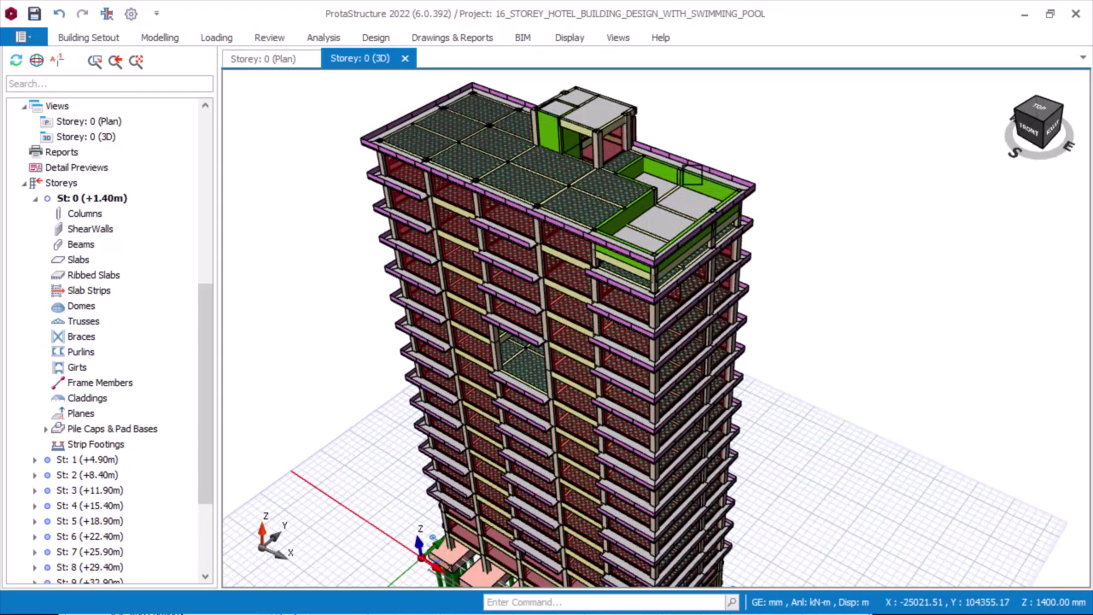
{"action": "middle_click_drag", "start_coordinate": [692, 175], "coordinate": [755, 163]}
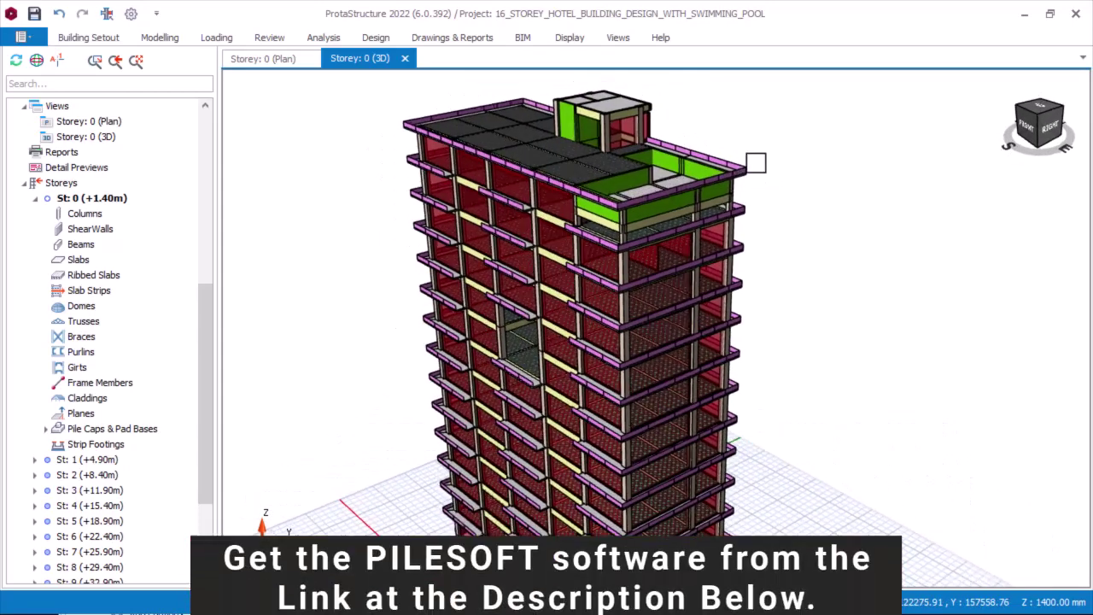
{"action": "scroll", "coordinate": [755, 163], "scroll_direction": "down", "scroll_amount": 1}
{"action": "scroll", "coordinate": [687, 222], "scroll_direction": "down", "scroll_amount": 4}
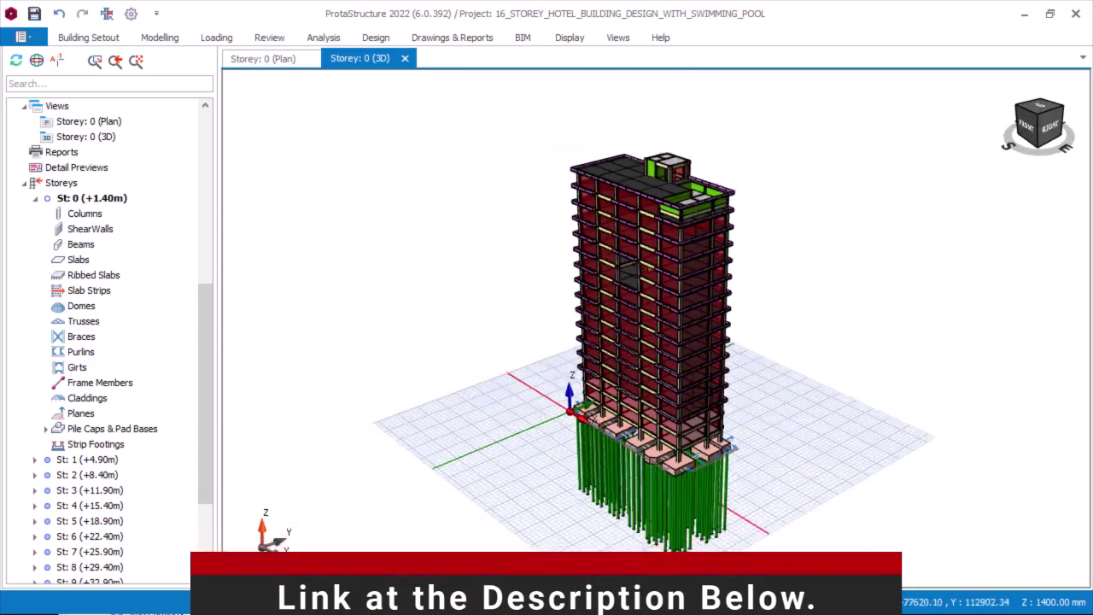
Inspect the pile caps and piles beneath the lower storeys at close range from the front-left and front-right
{"action": "middle_click_drag", "start_coordinate": [683, 448], "coordinate": [764, 432]}
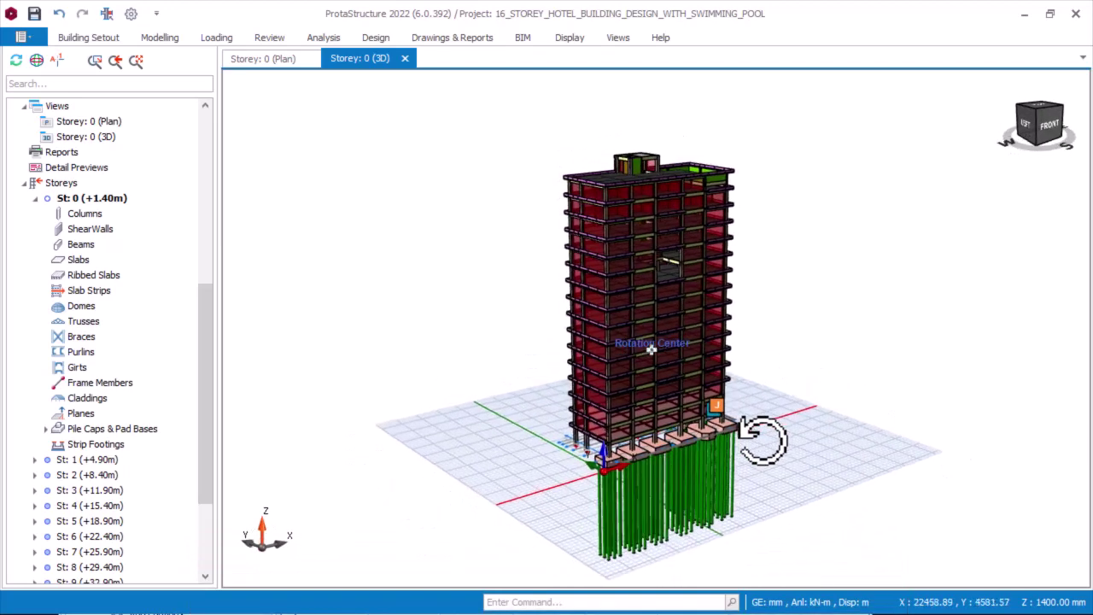
{"action": "middle_click_drag", "start_coordinate": [697, 422], "coordinate": [701, 391]}
{"action": "scroll", "coordinate": [701, 390], "scroll_direction": "up", "scroll_amount": 1}
{"action": "scroll", "coordinate": [699, 397], "scroll_direction": "up", "scroll_amount": 3}
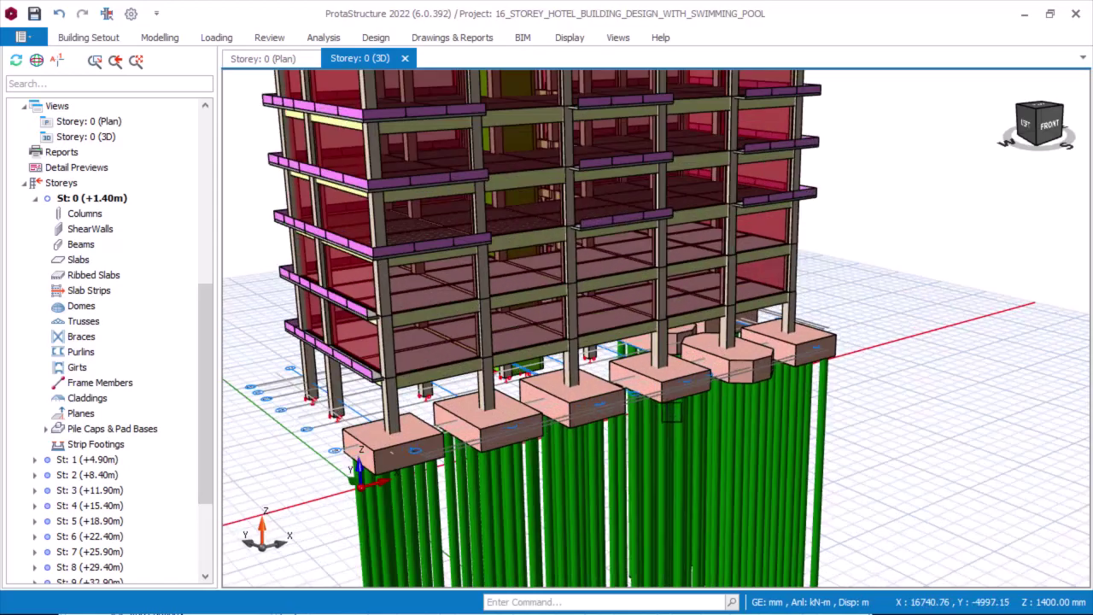
{"action": "mouse_move", "coordinate": [589, 408]}
{"action": "middle_mouse_down"}
{"action": "mouse_move", "coordinate": [561, 402]}
{"action": "mouse_move", "coordinate": [586, 415]}
{"action": "middle_mouse_up"}
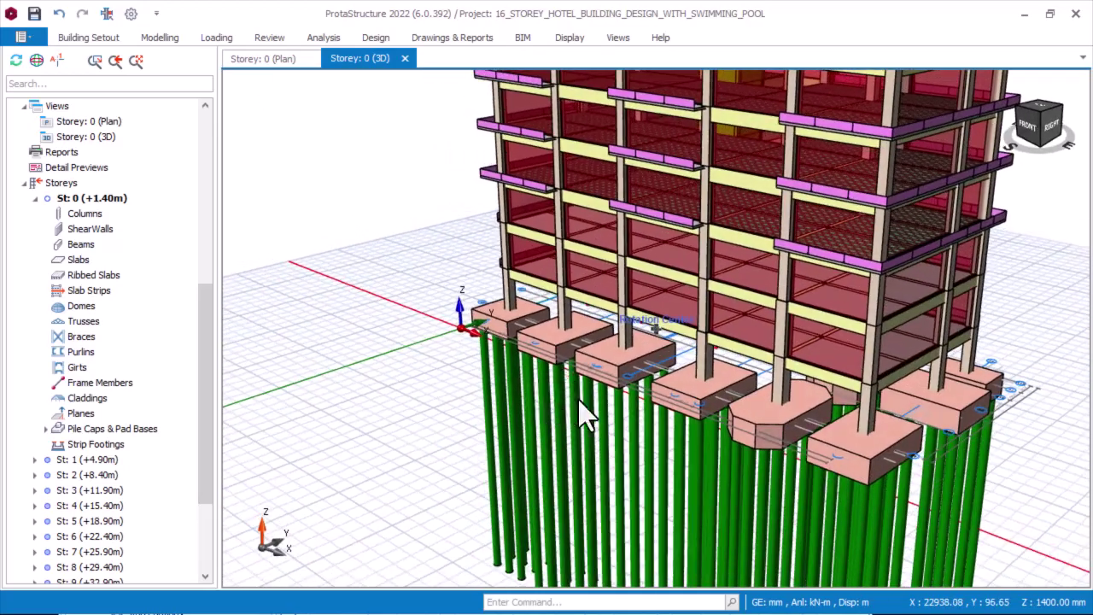